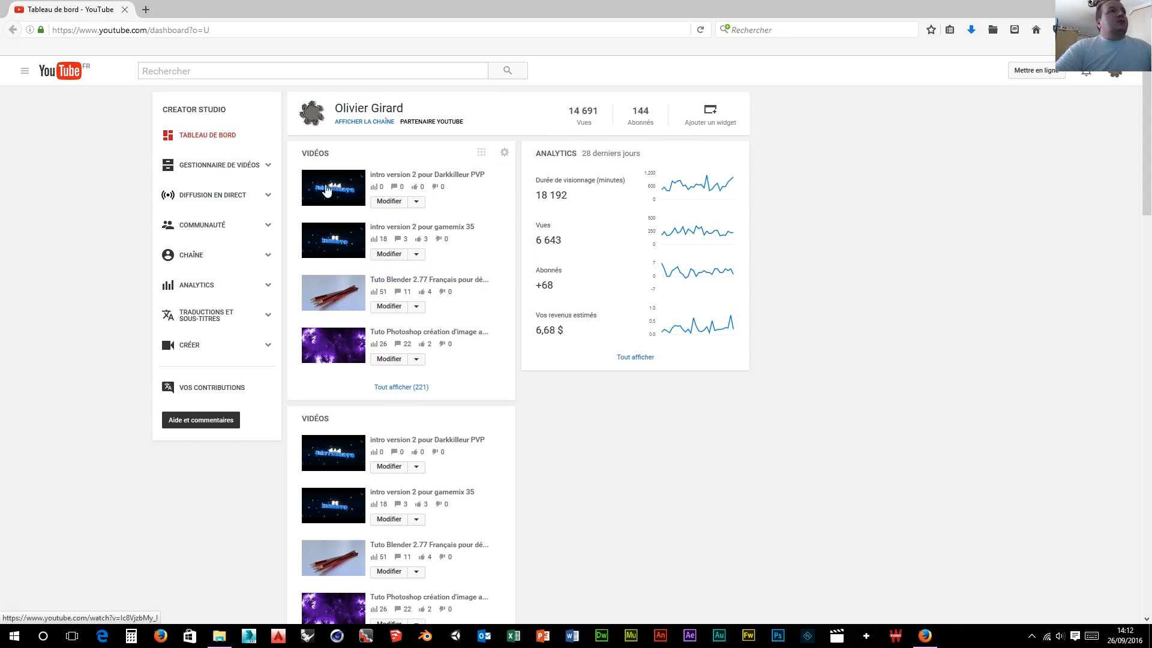
# Step: Open the channel's community comments in Creator Studio and load more comments beyond the first page
pyautogui.click(223, 225)
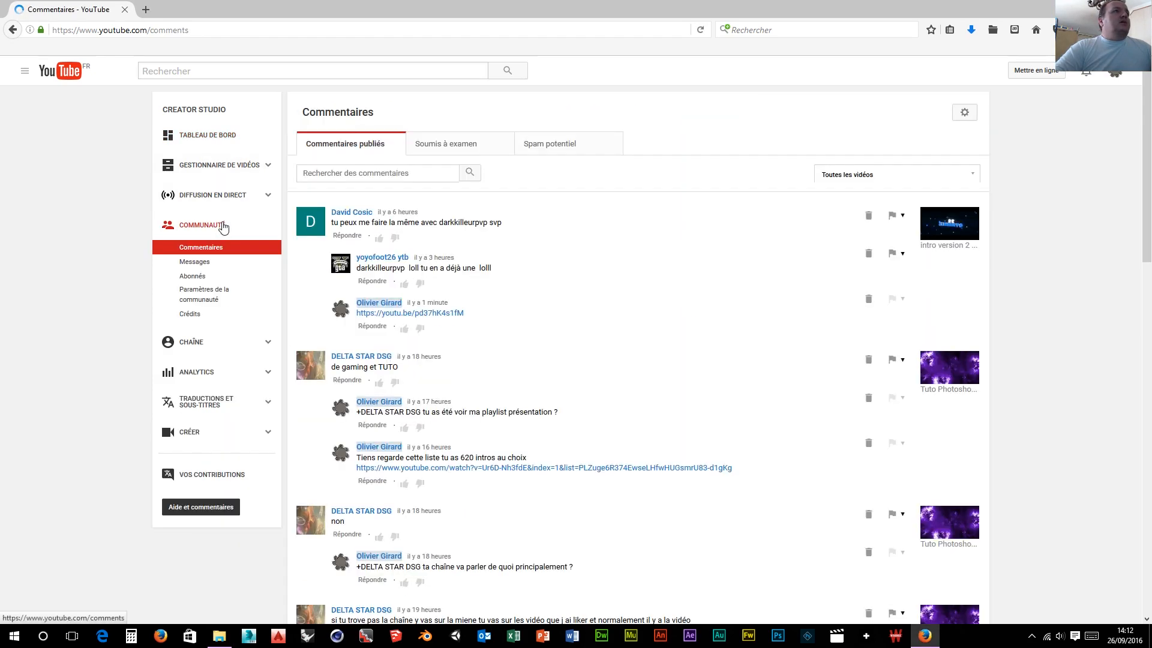
pyautogui.scroll(-10, 322, 264)
pyautogui.scroll(-5, 323, 264)
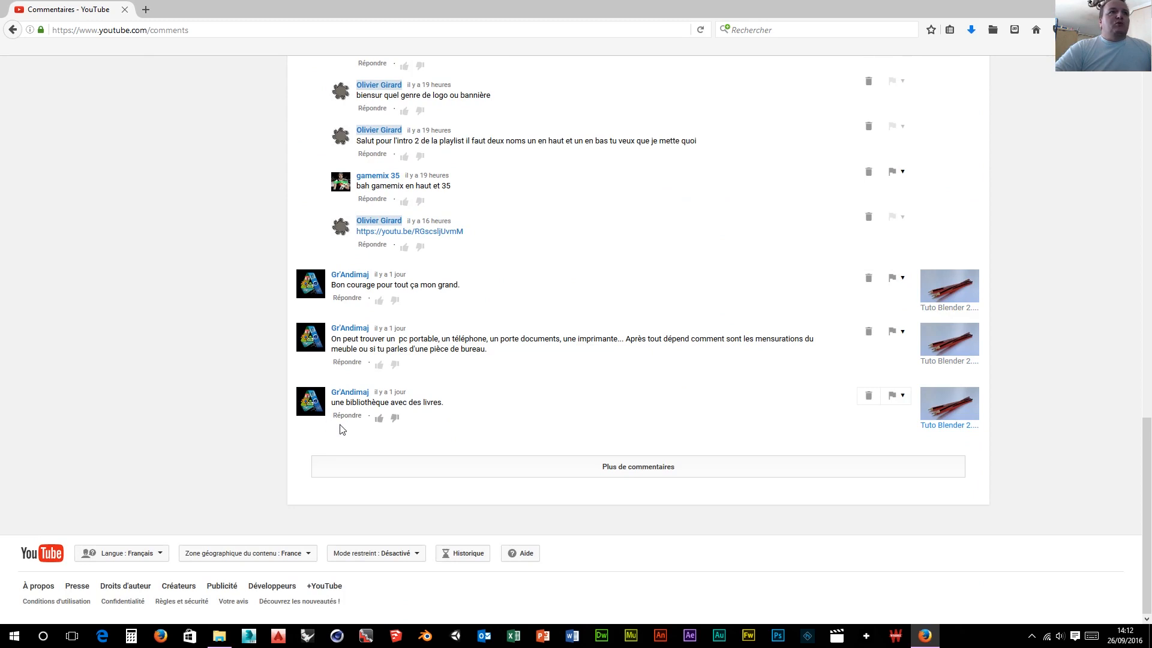
pyautogui.click(638, 473)
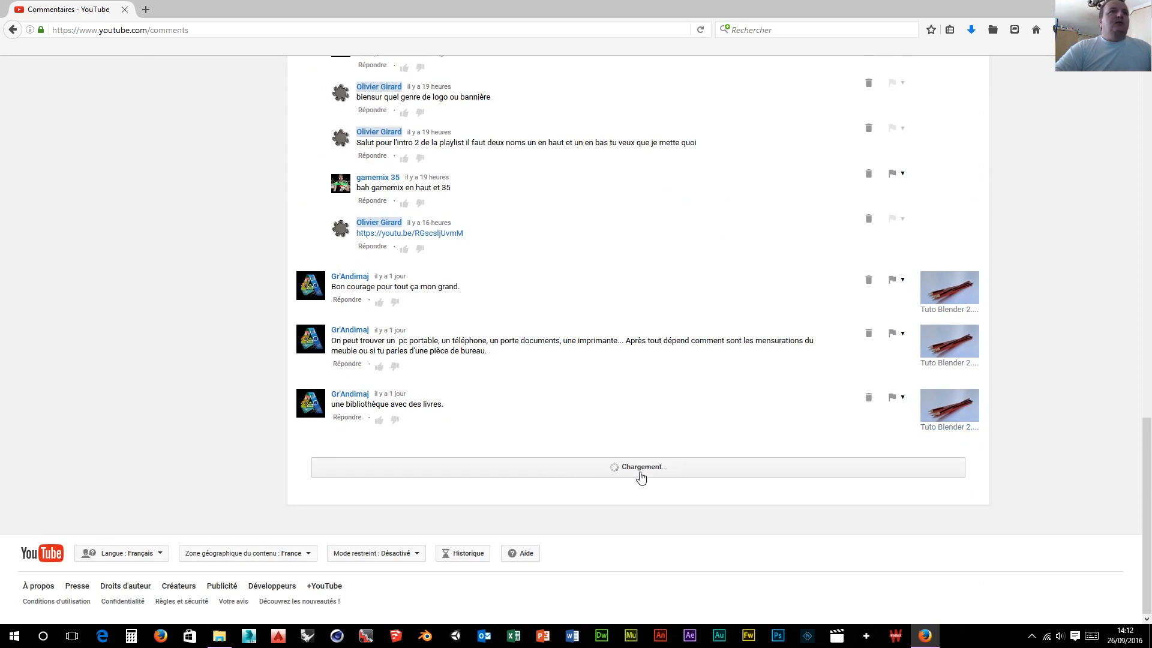
pyautogui.scroll(-3, 627, 394)
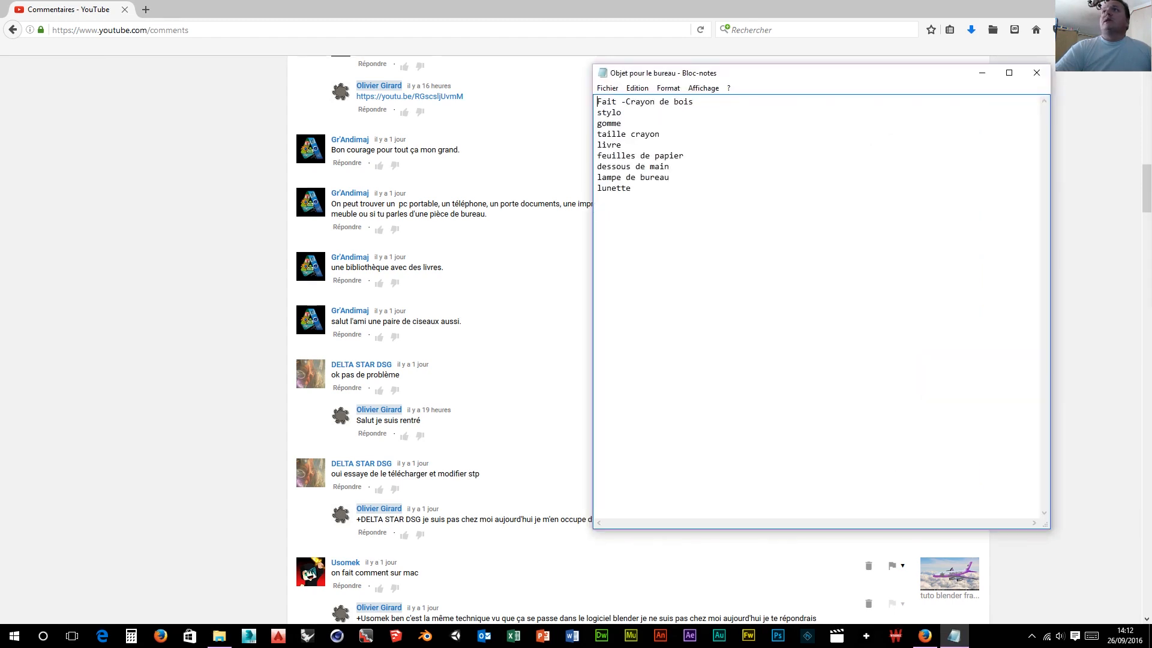
# Step: In the Notepad file "Objet pour le bureau", add the lines "PC portable" and "une paire de ciseaux" below "lunette"
pyautogui.moveTo(778, 73); pyautogui.dragTo(872, 70)
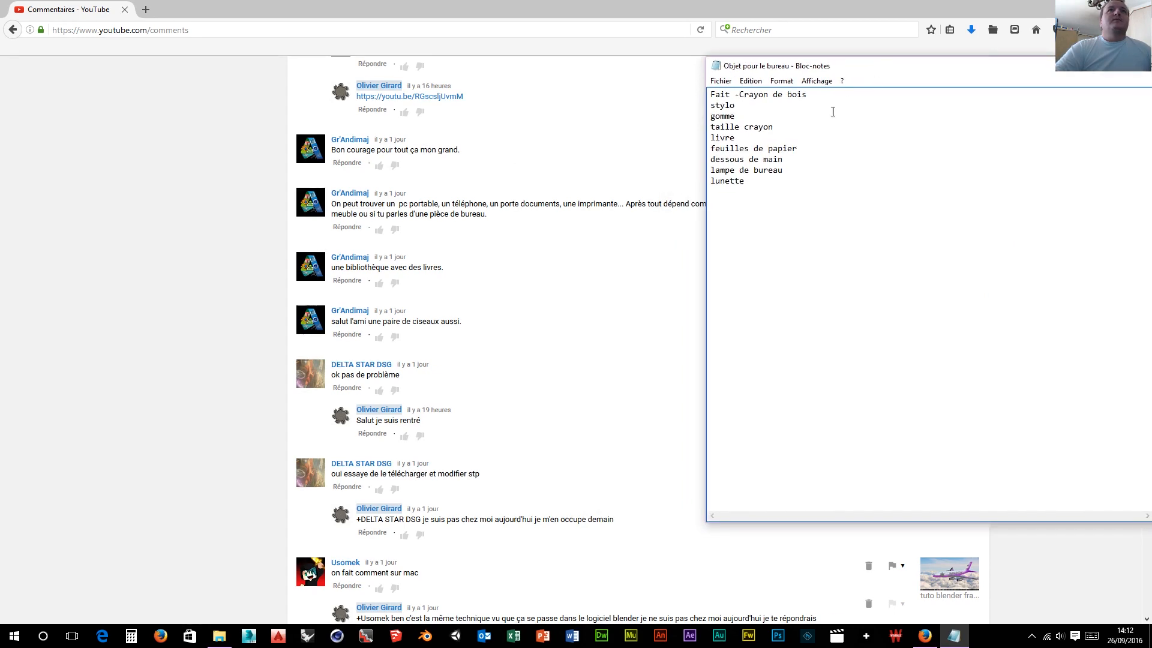
pyautogui.click(753, 186)
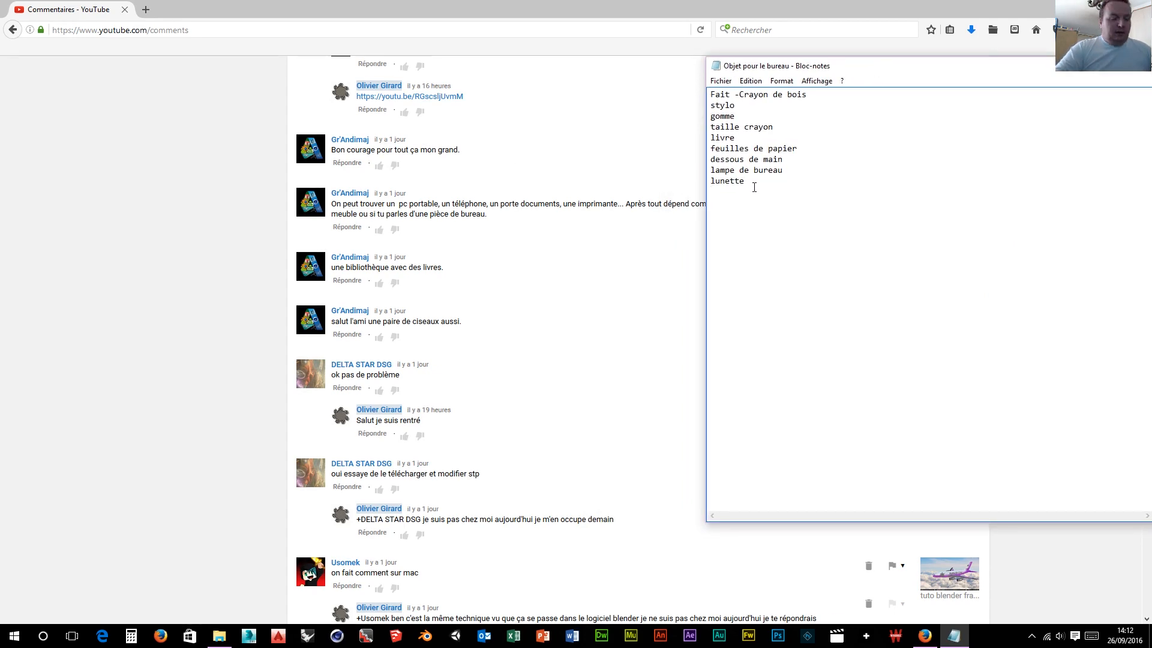
pyautogui.write('PC porta')
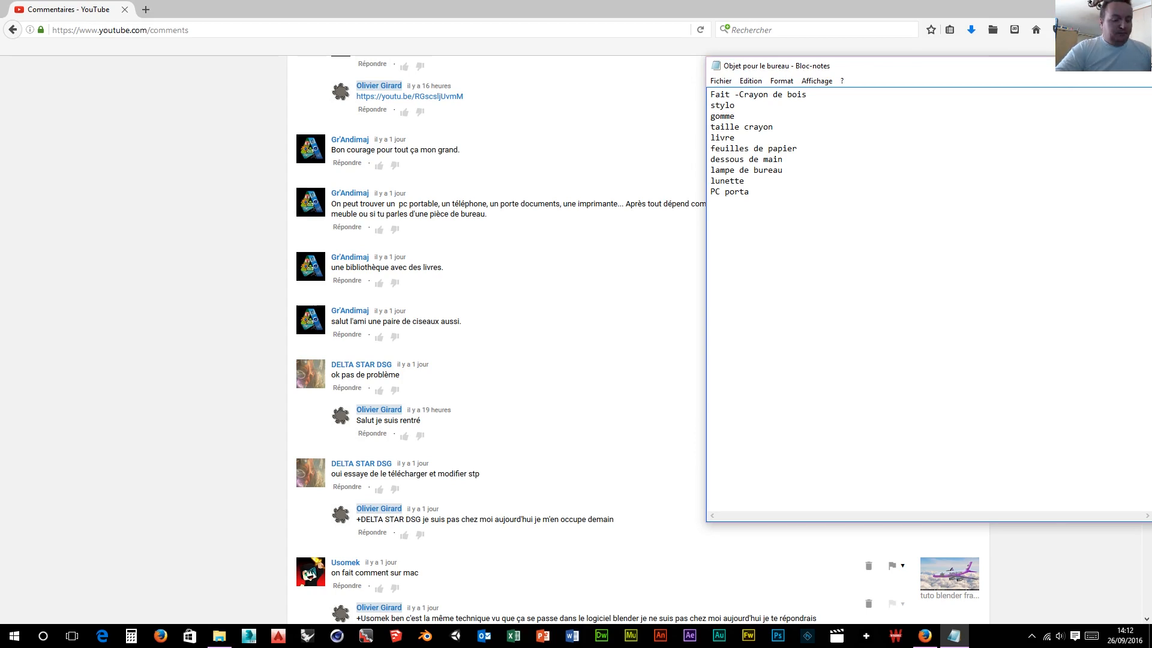
pyautogui.write('zble')
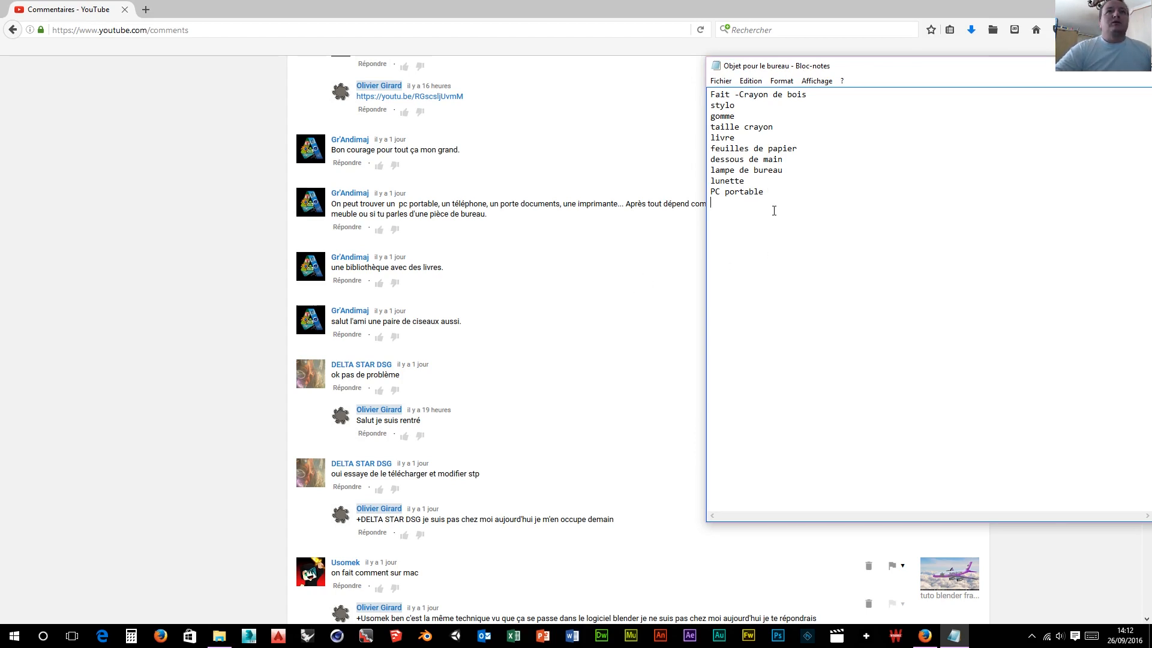
pyautogui.write('une pa')
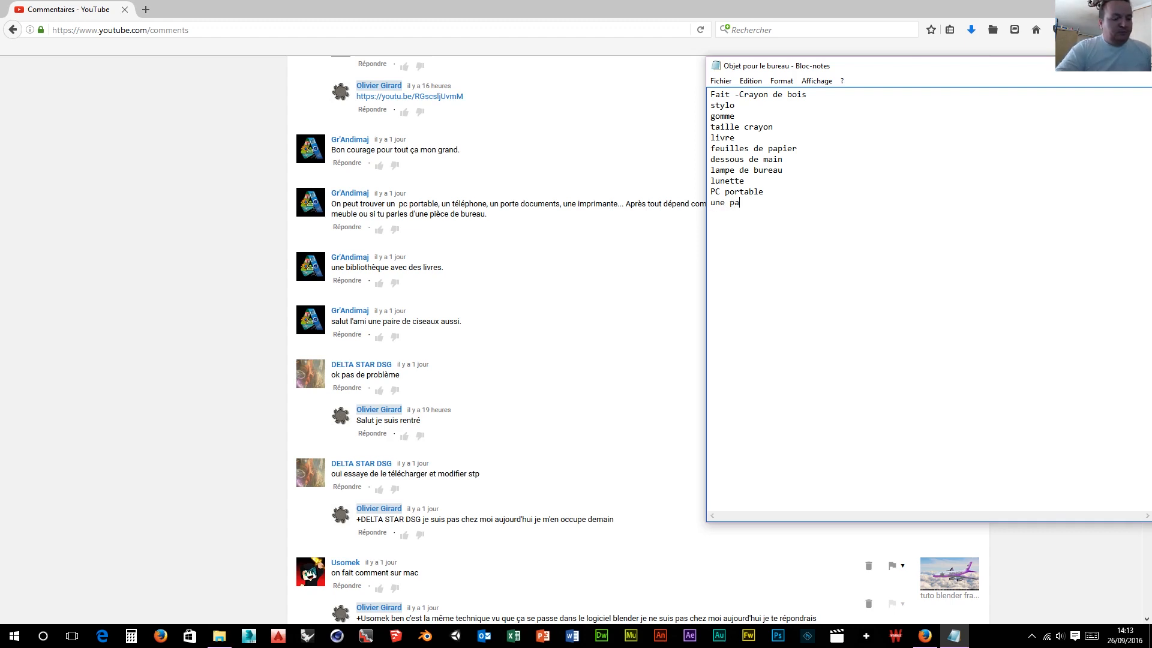
pyautogui.write('ire de ciseaux')
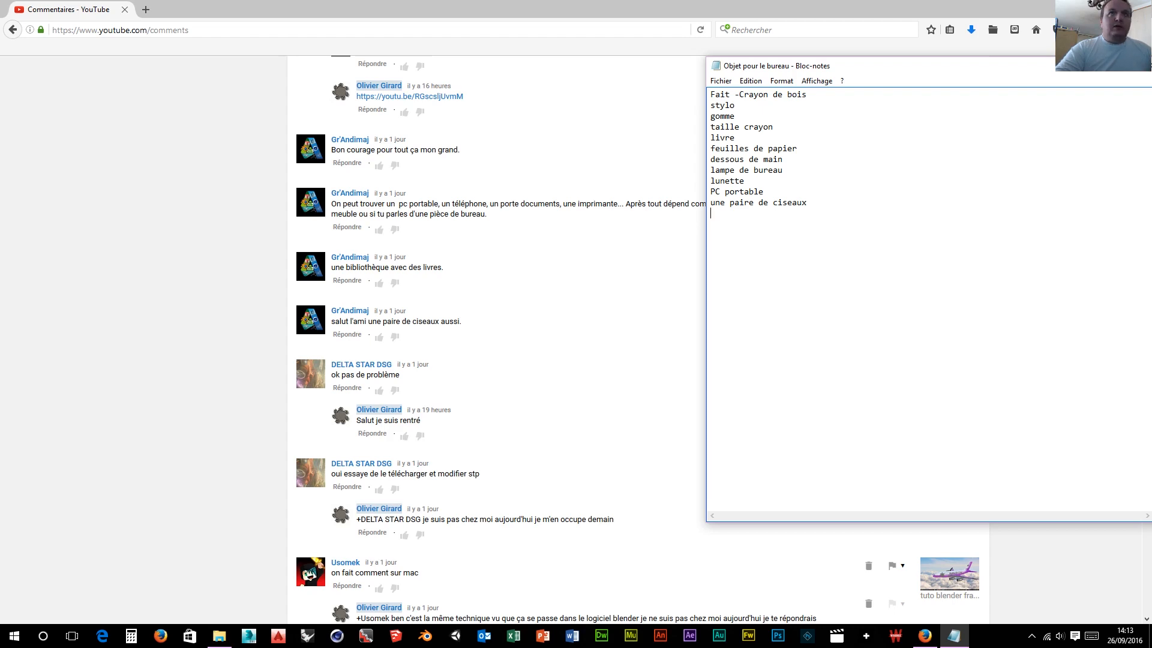
# Step: Add the line "une bibliothèque avec des livres" to the end of the object list
pyautogui.write('nu')
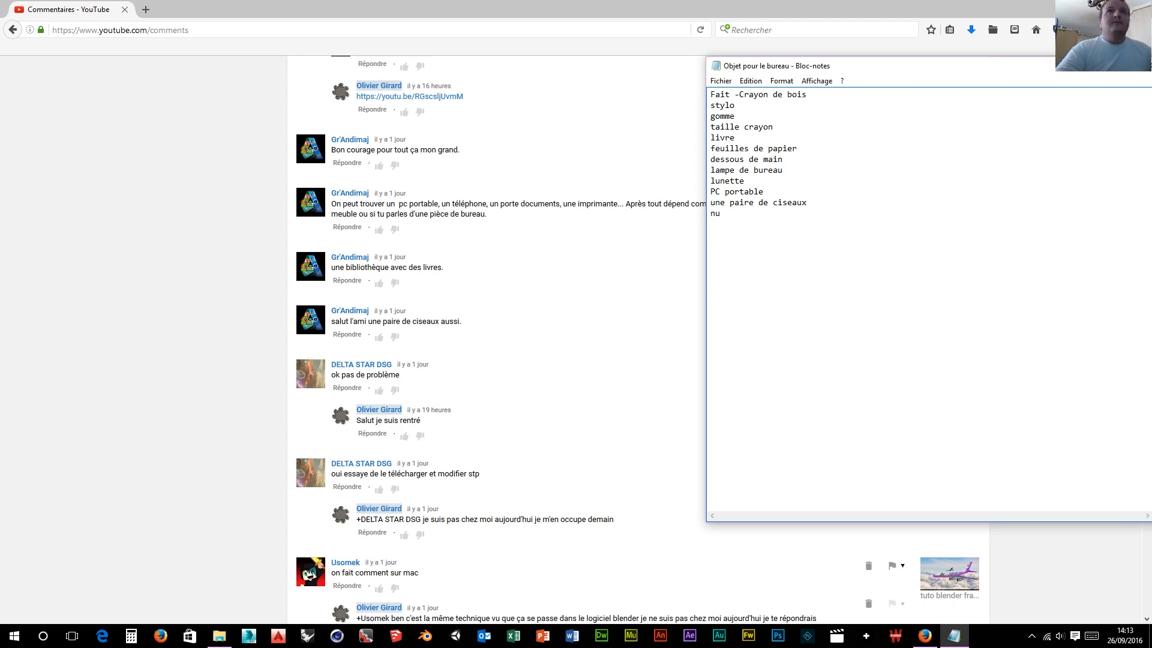
pyautogui.write('ne bib')
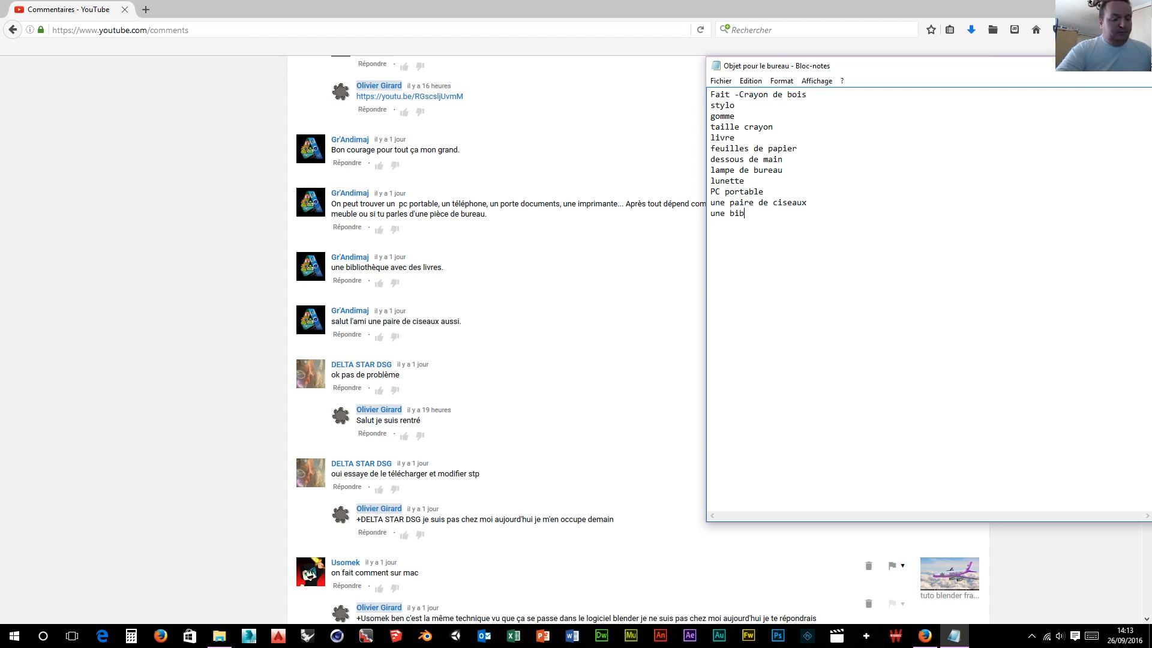
pyautogui.write('lioth')
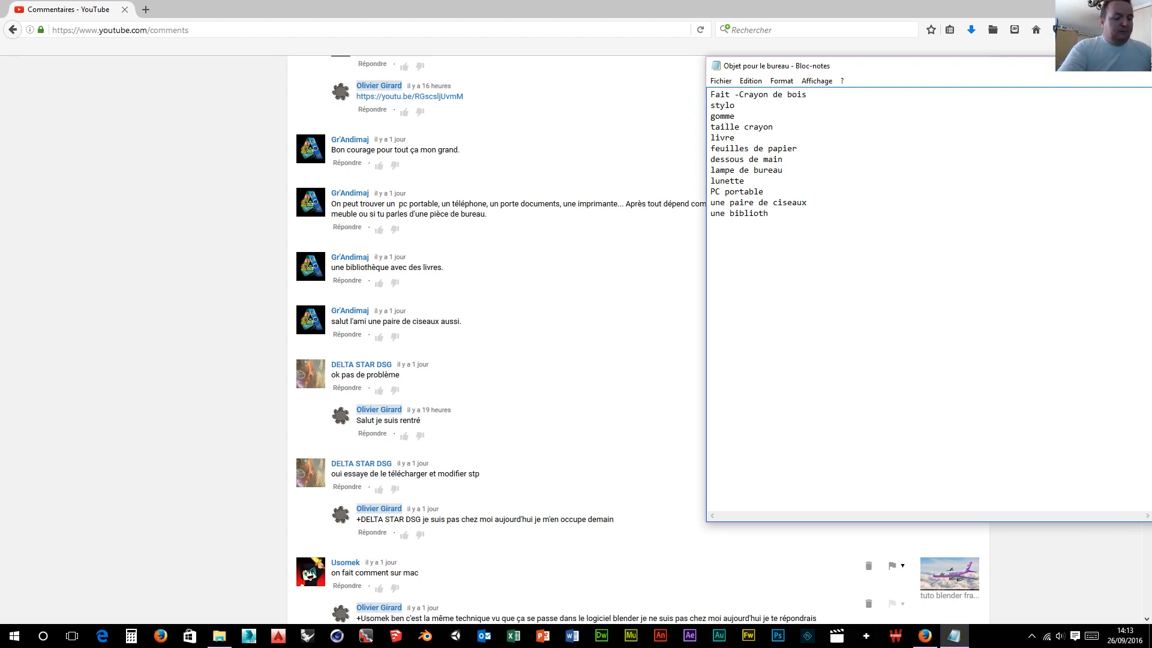
pyautogui.write('èque av')
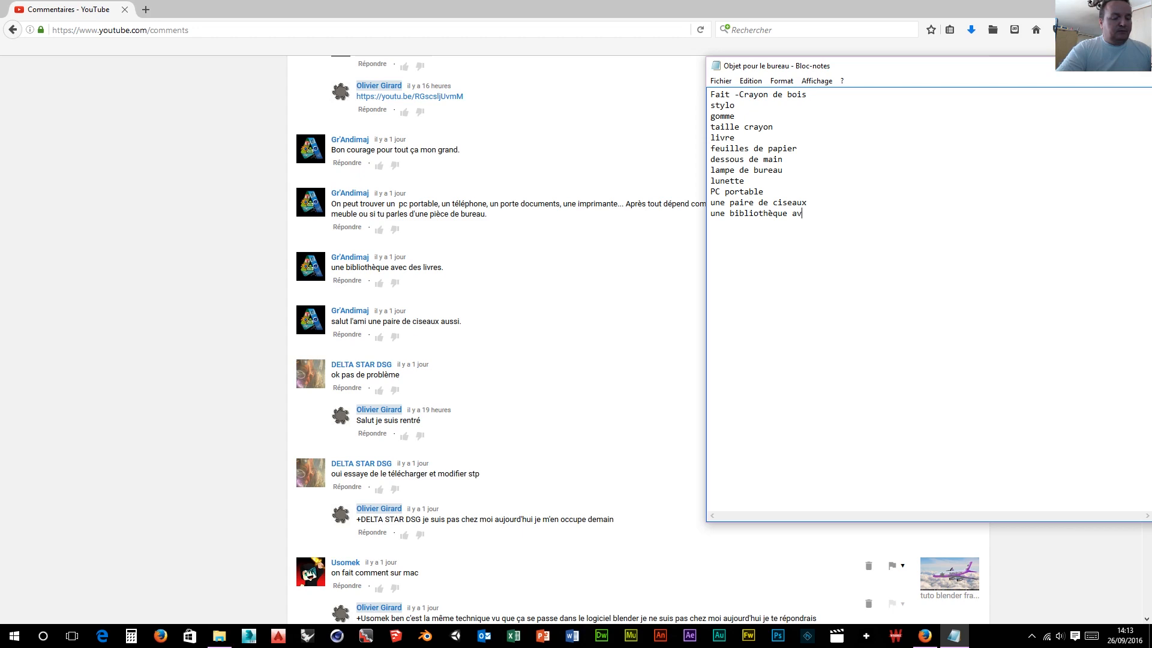
pyautogui.write('ecv des')
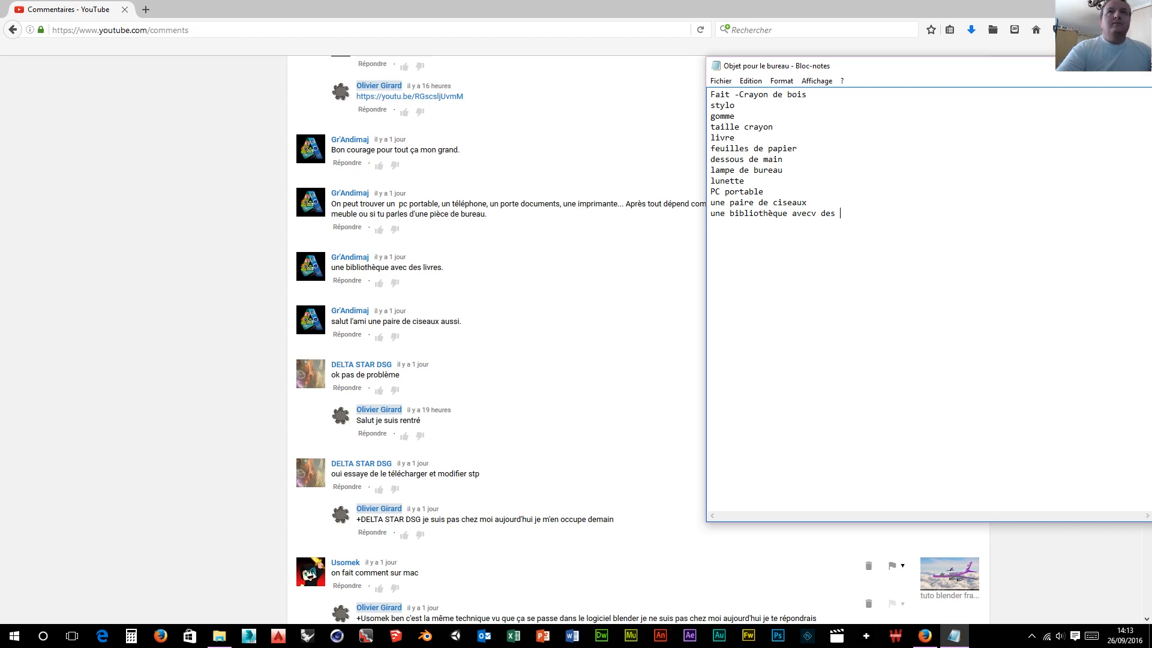
pyautogui.press('BackSpace')
pyautogui.press('BackSpace')
pyautogui.press('BackSpace')
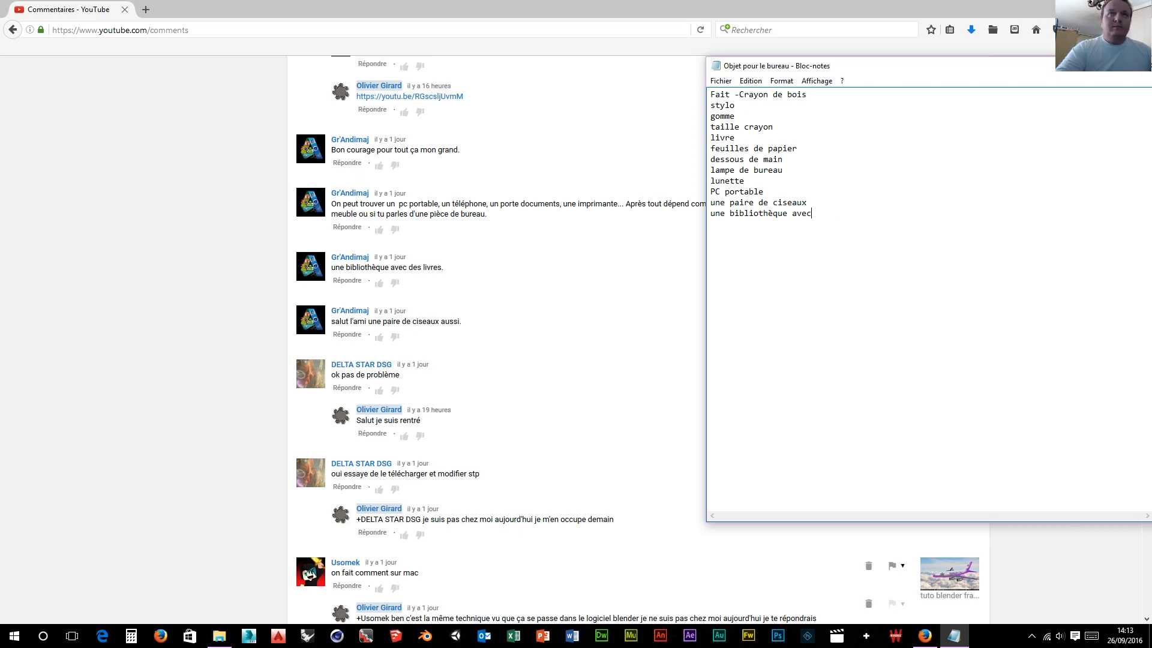
pyautogui.write('des livres')
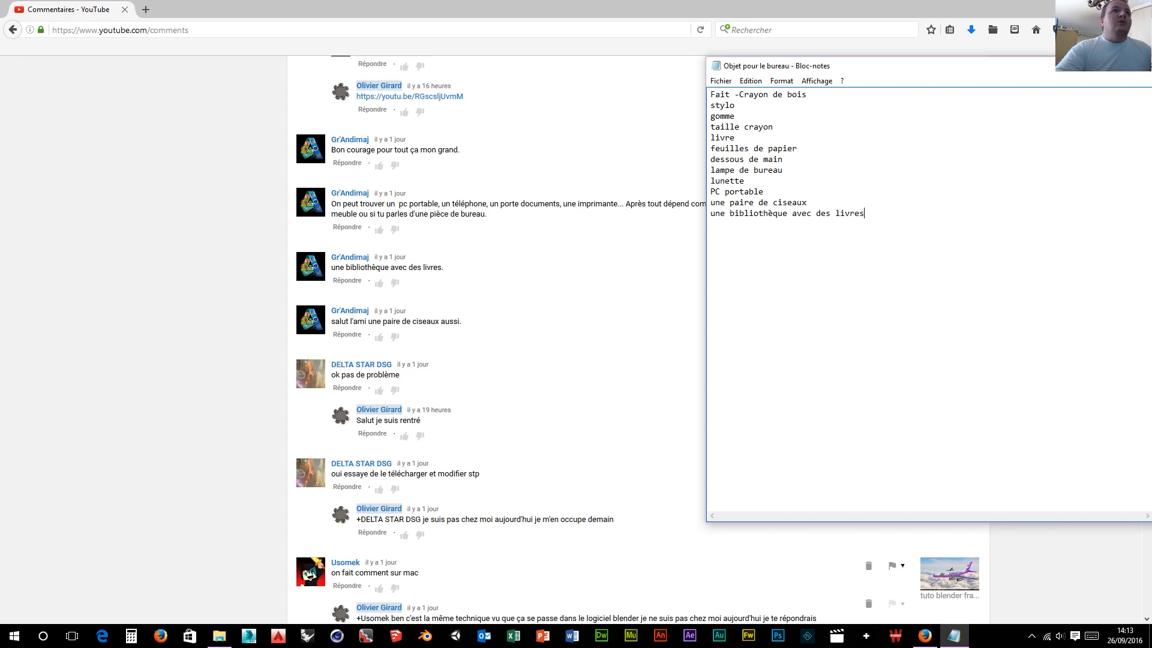
# Step: Add "un porte document" and "une imprimante" as two new lines at the end of the object list
pyautogui.scroll(2, 576, 240)
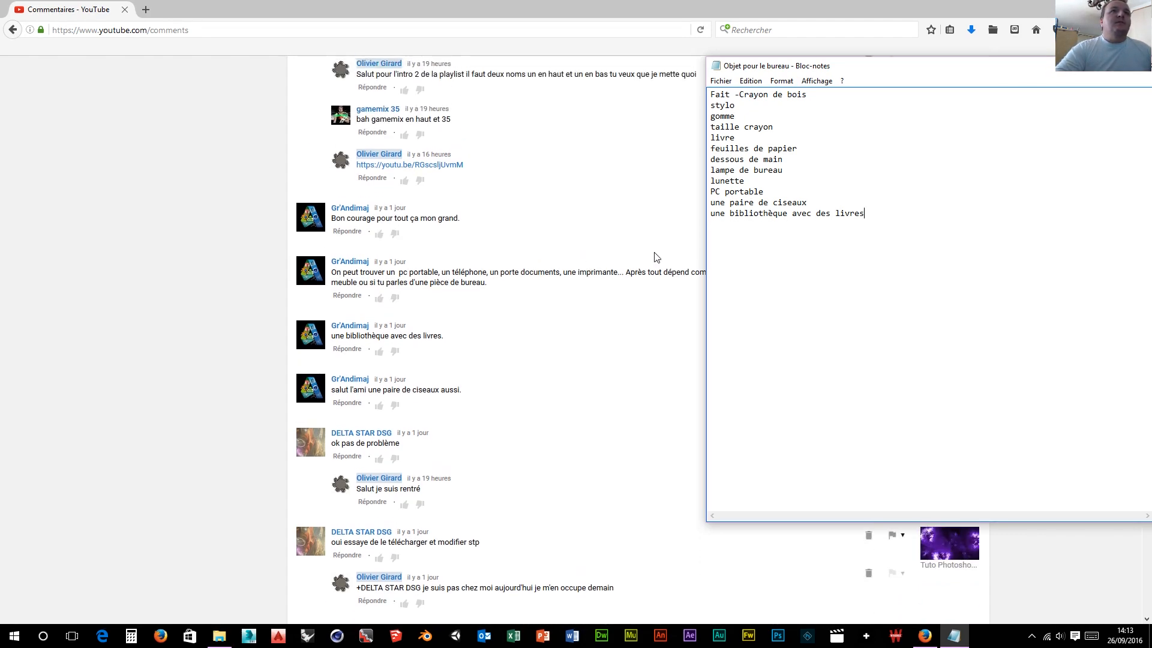
pyautogui.press('Return')
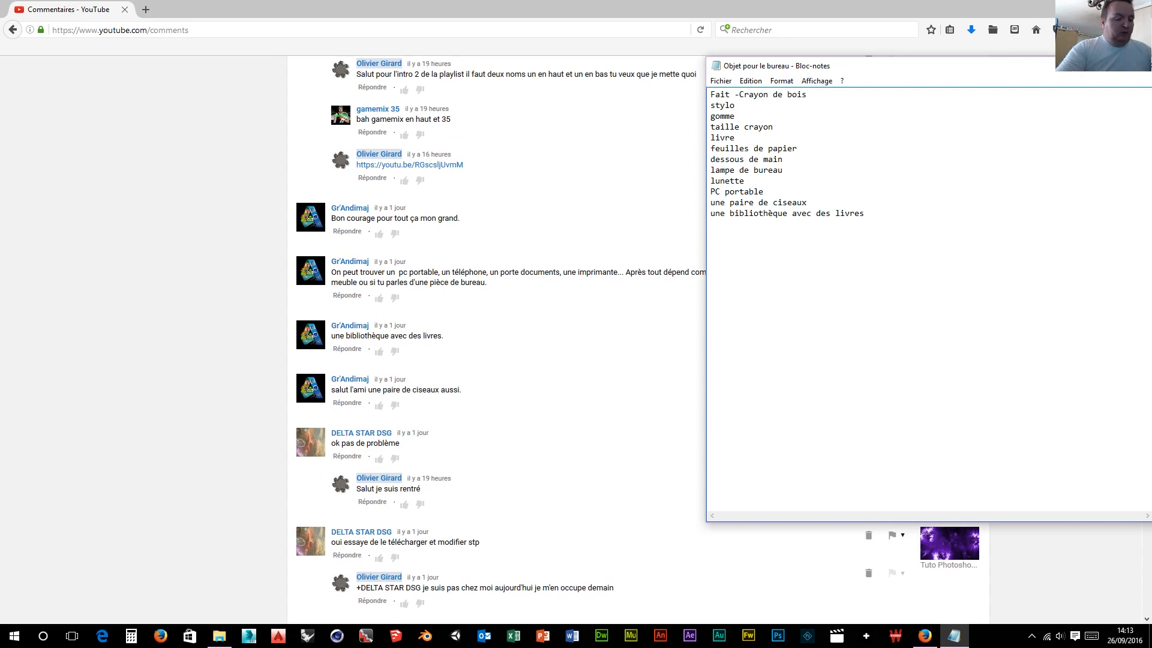
pyautogui.write('un por')
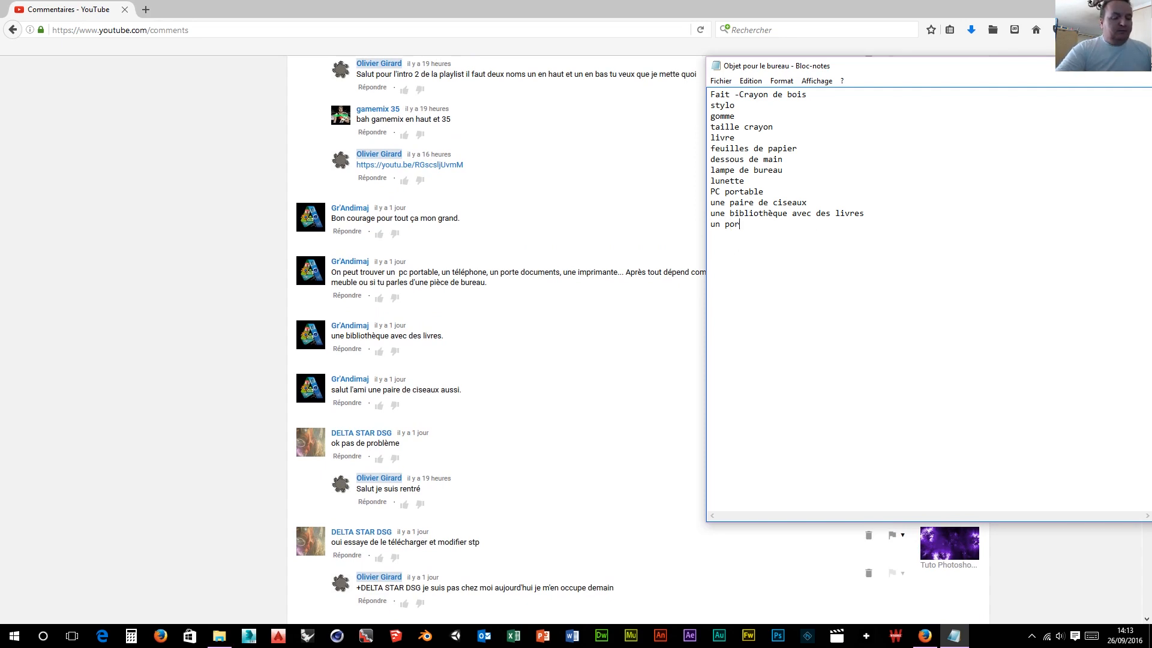
pyautogui.write('te document ')
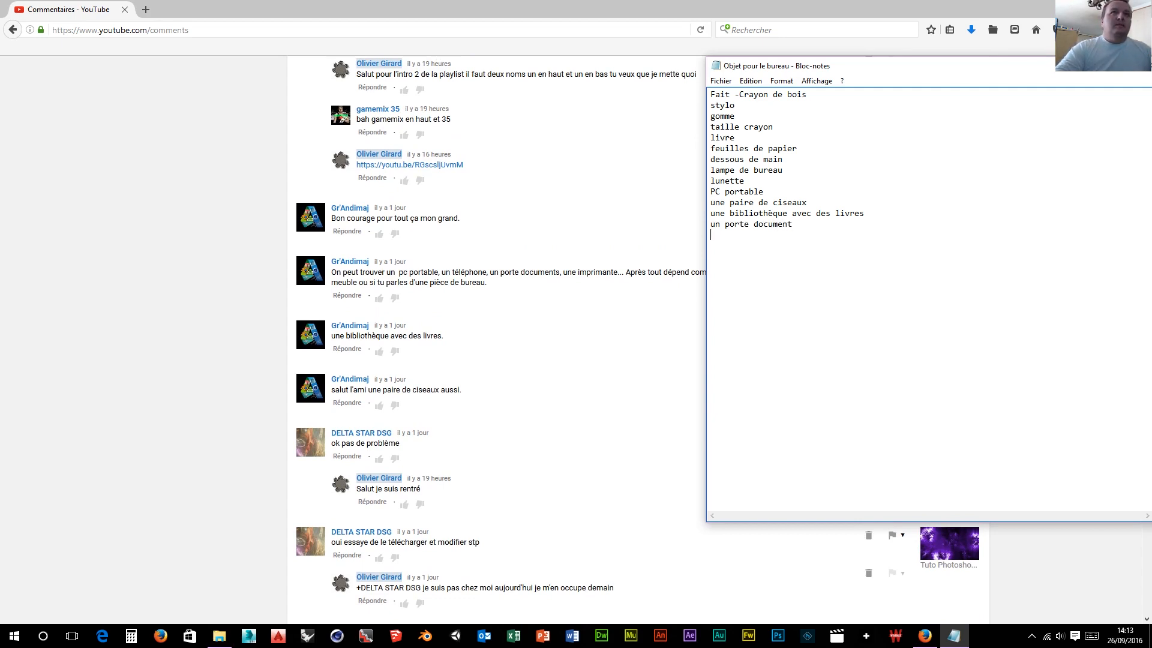
pyautogui.write('une im')
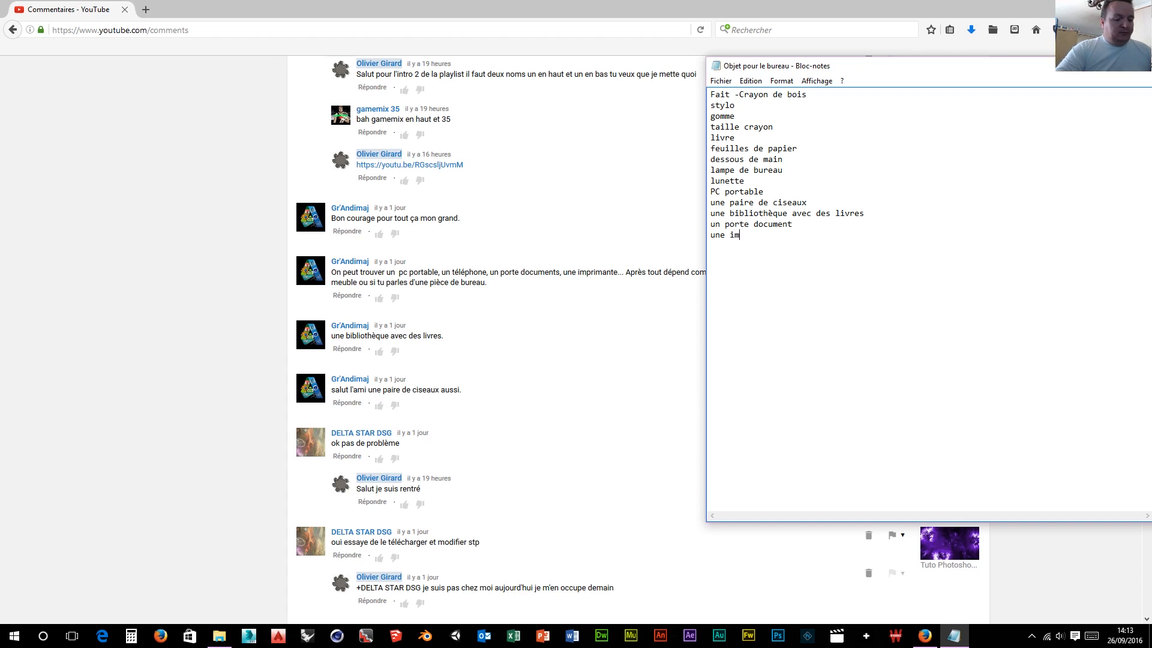
pyautogui.write('primante')
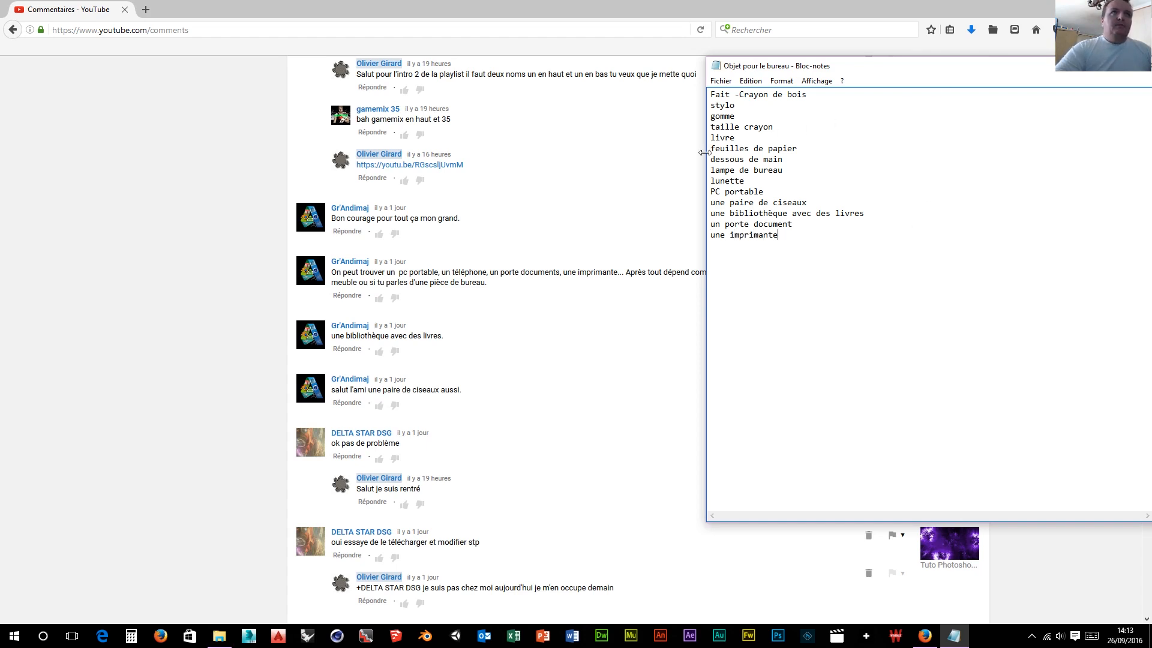
# Step: Move the note clear of the comment text and check the surrounding comments for further desk object suggestions
pyautogui.moveTo(706, 168); pyautogui.dragTo(818, 223)
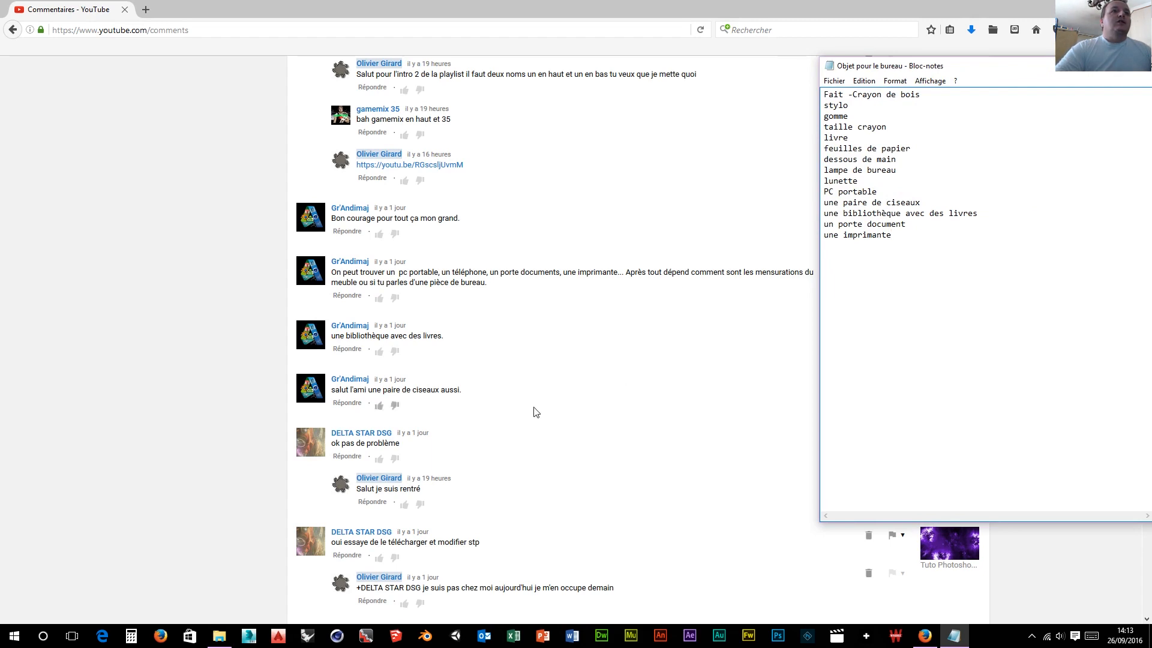
pyautogui.scroll(-3, 528, 408)
pyautogui.scroll(2, 531, 405)
pyautogui.scroll(5, 536, 402)
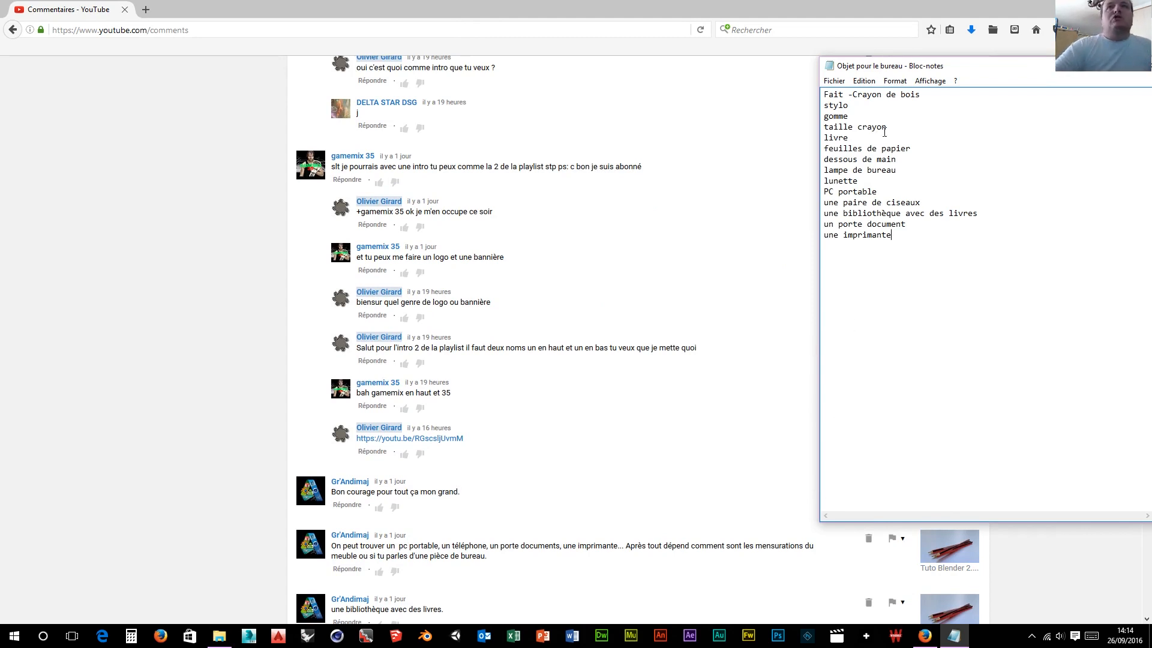
# Step: Add the indented sub-items "bic", "stylo plume" and "stylo à bille" on separate lines beneath "stylo"
pyautogui.moveTo(997, 68); pyautogui.dragTo(611, 102)
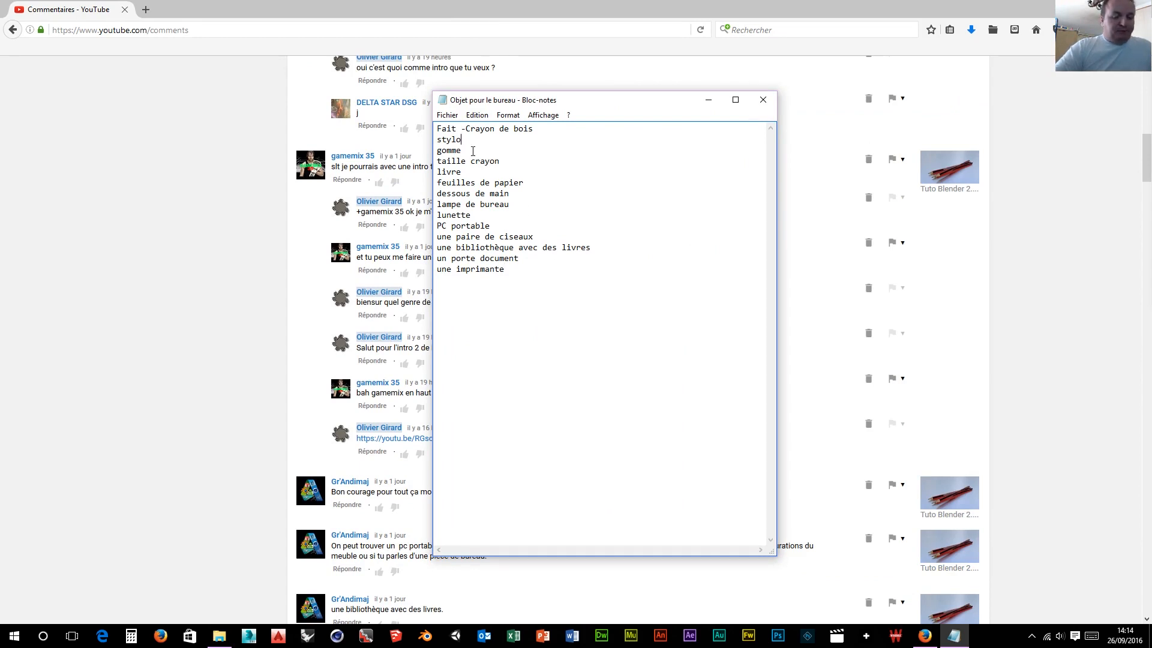
pyautogui.press('Return')
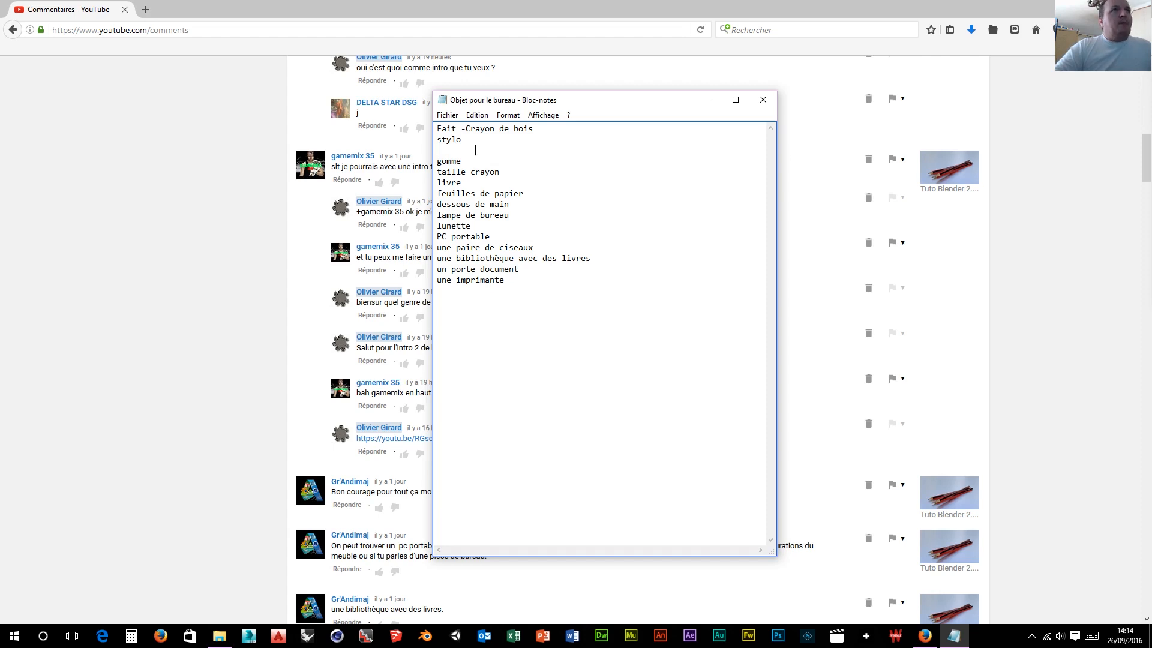
pyautogui.write('bn')
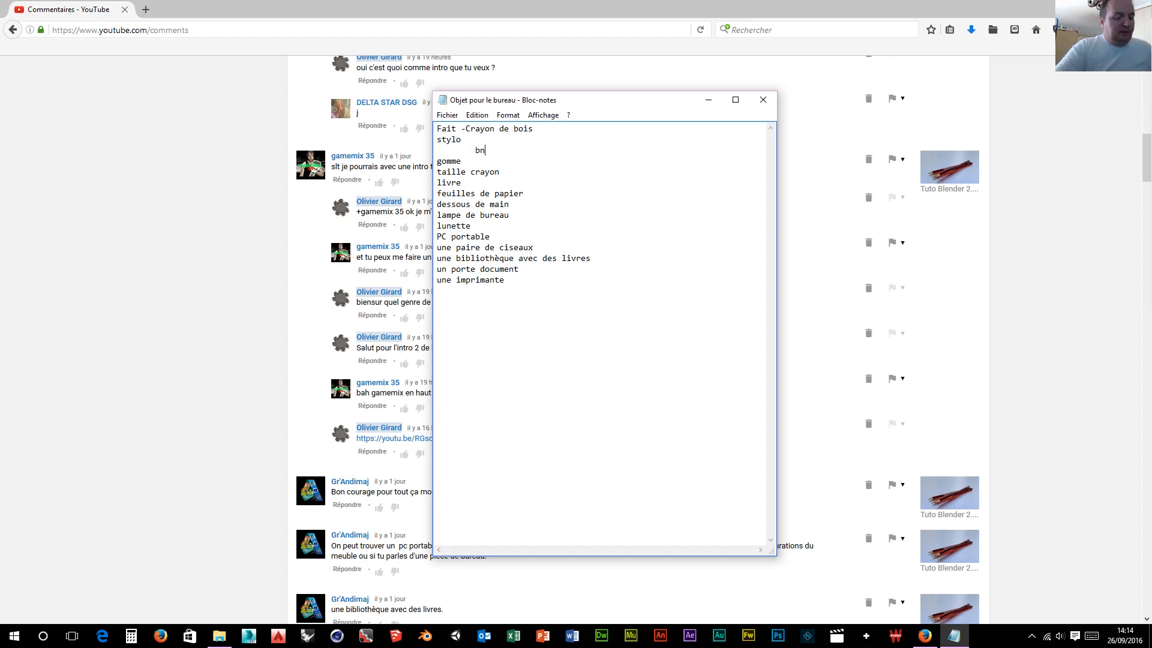
pyautogui.write('ic')
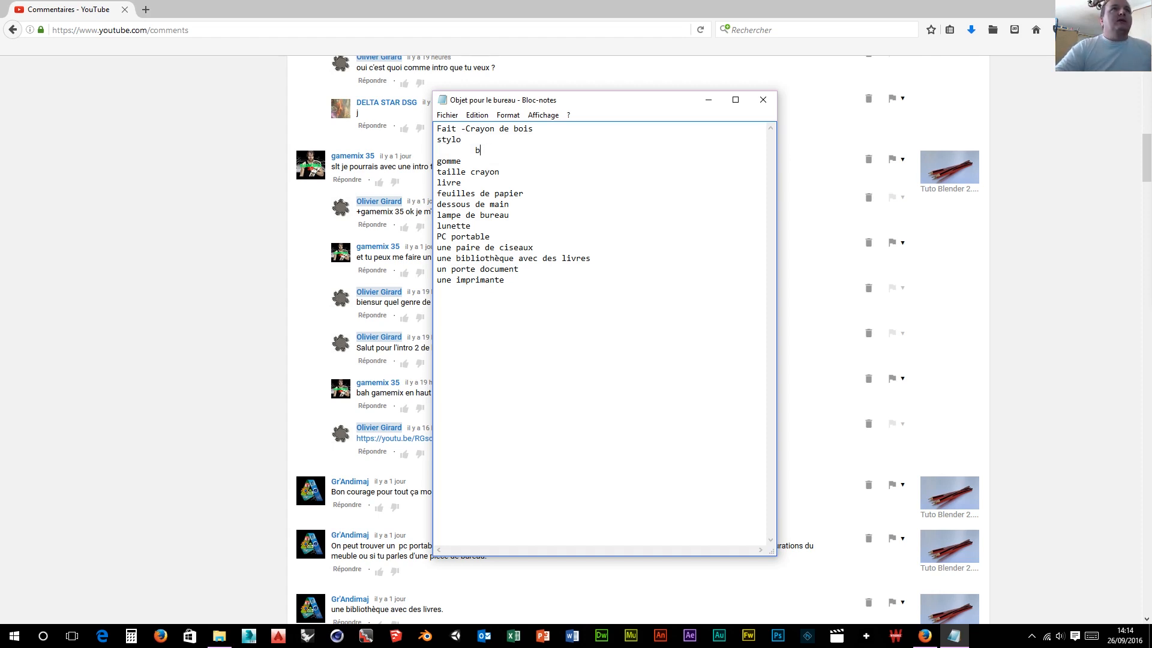
pyautogui.write('ic')
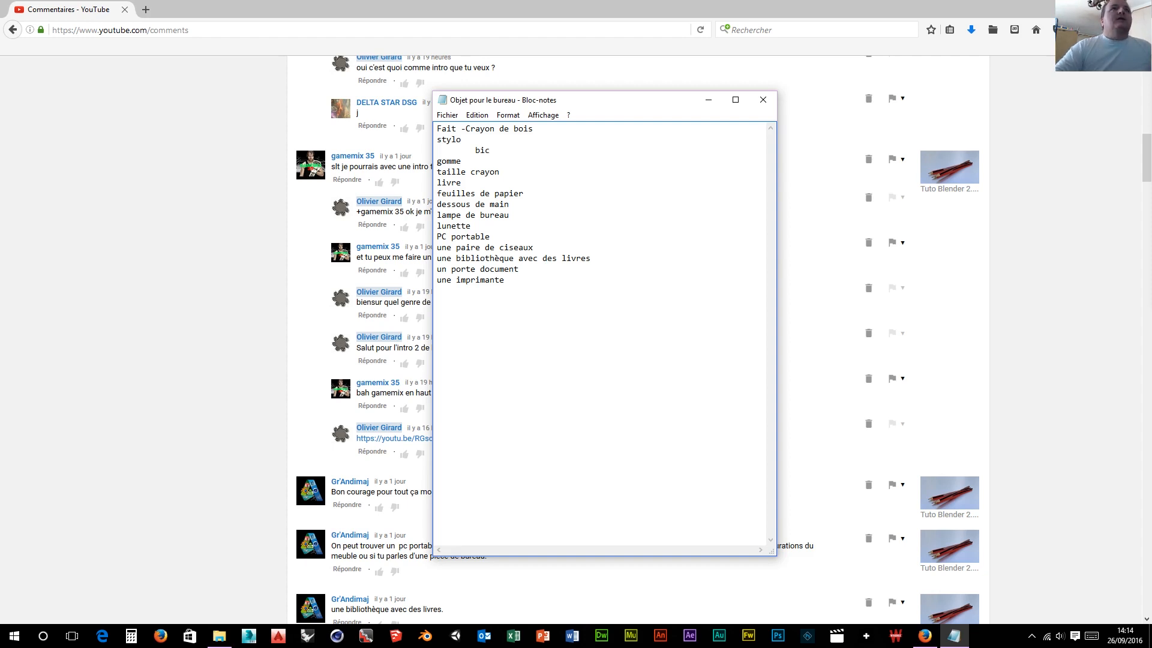
pyautogui.press('Return')
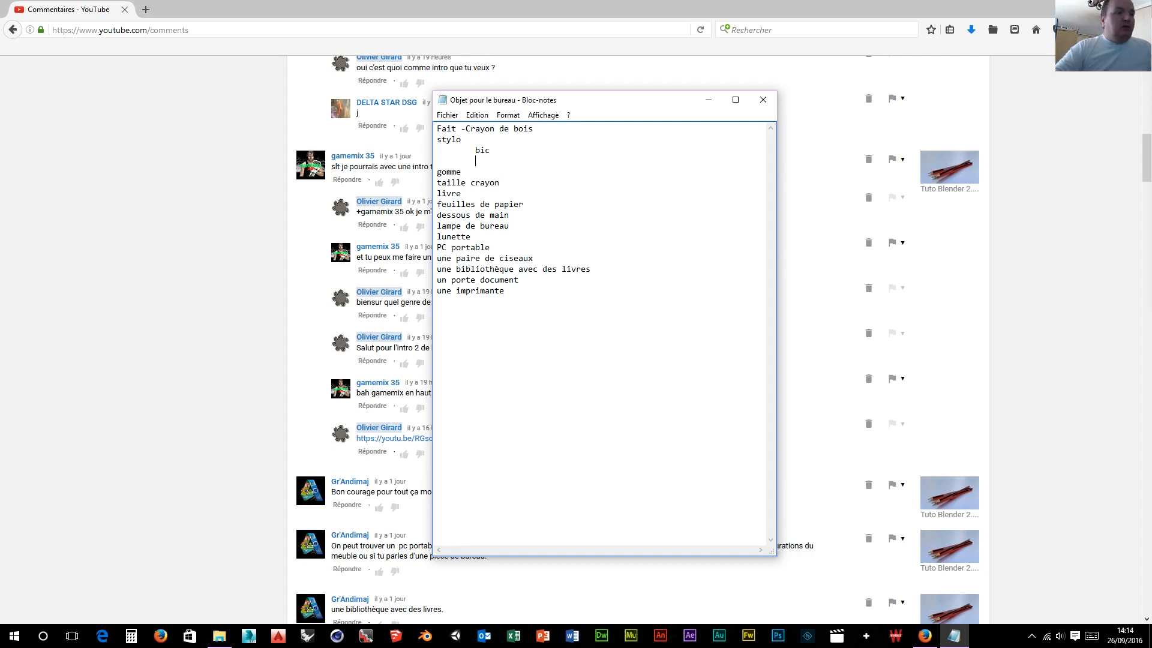
pyautogui.write('stylo')
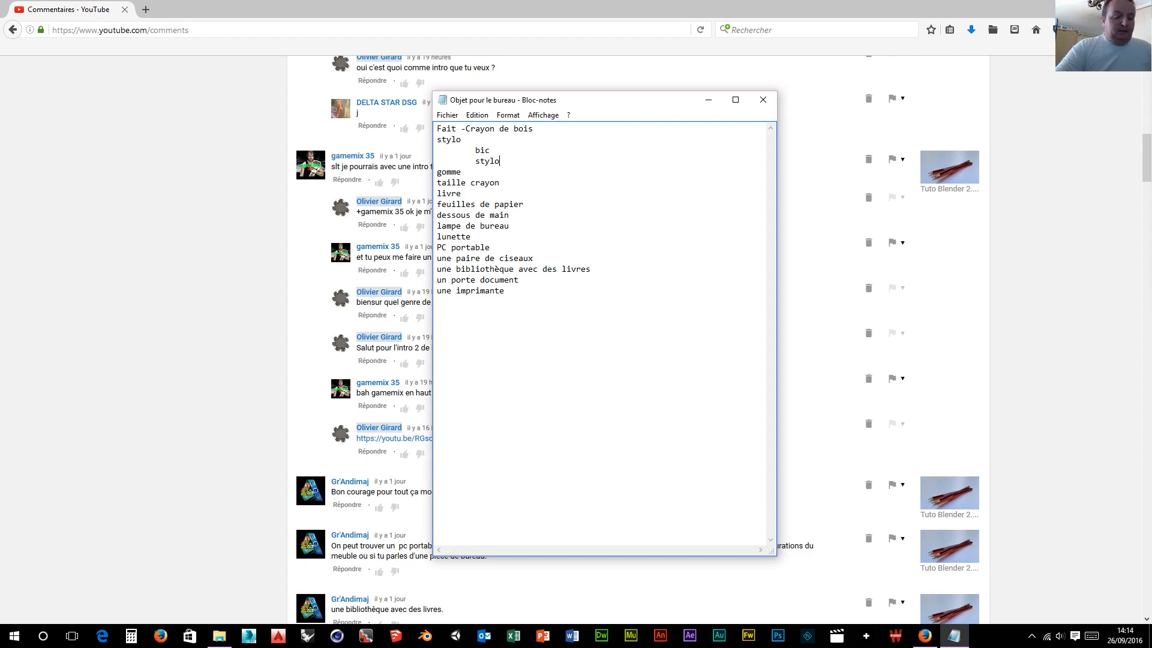
pyautogui.write(' plume')
pyautogui.press('Return')
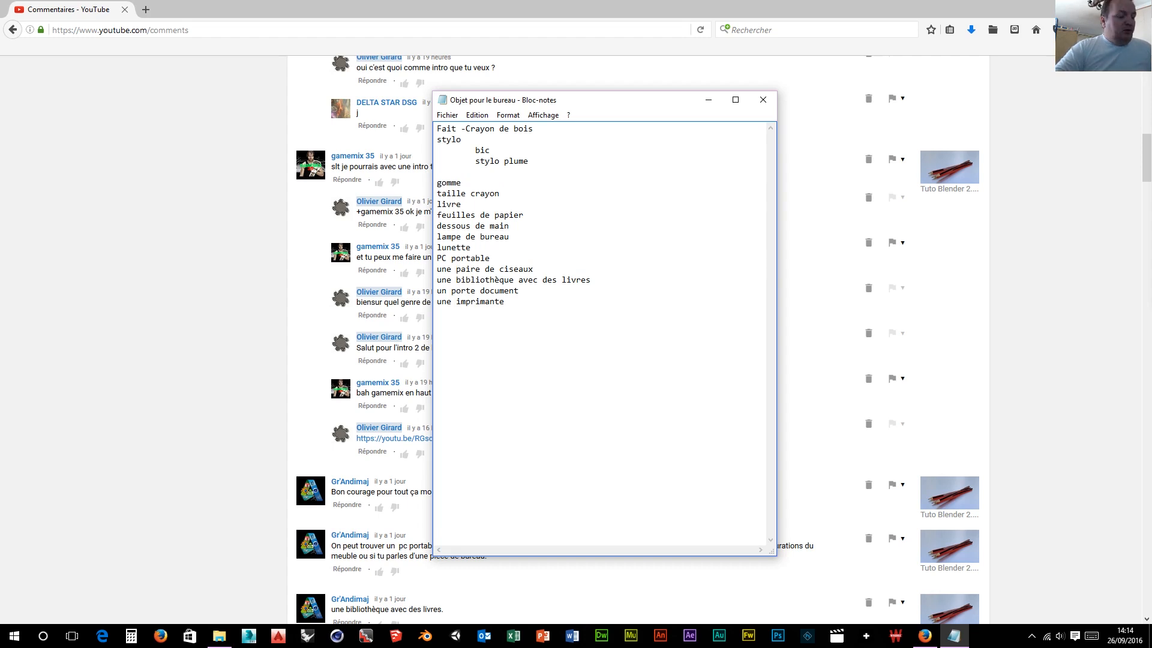
pyautogui.write('stylo')
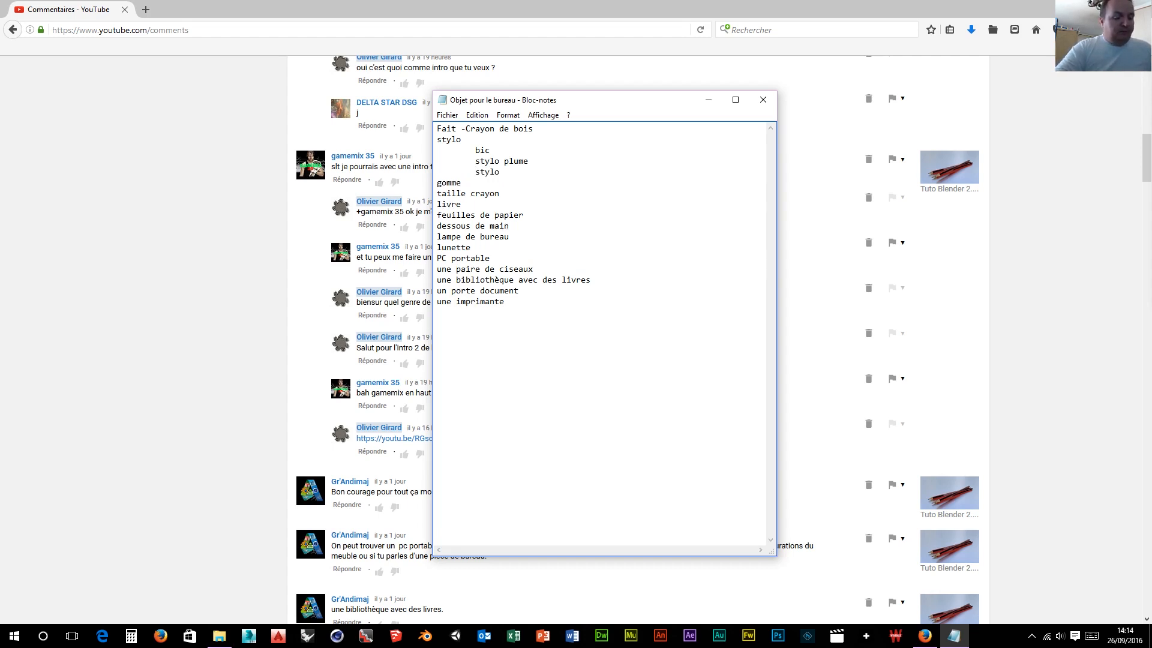
pyautogui.write(' à bille')
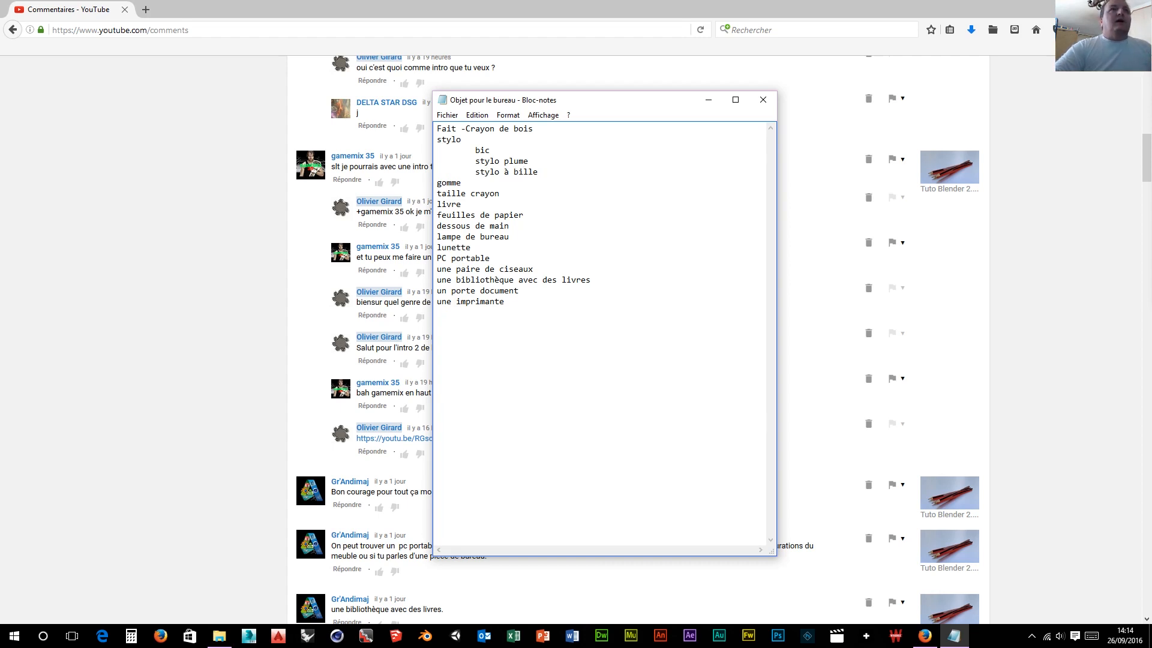
# Step: Mark the "bic" sub-item in the object list with "XX" at the very start of its line
pyautogui.doubleClick(494, 152)
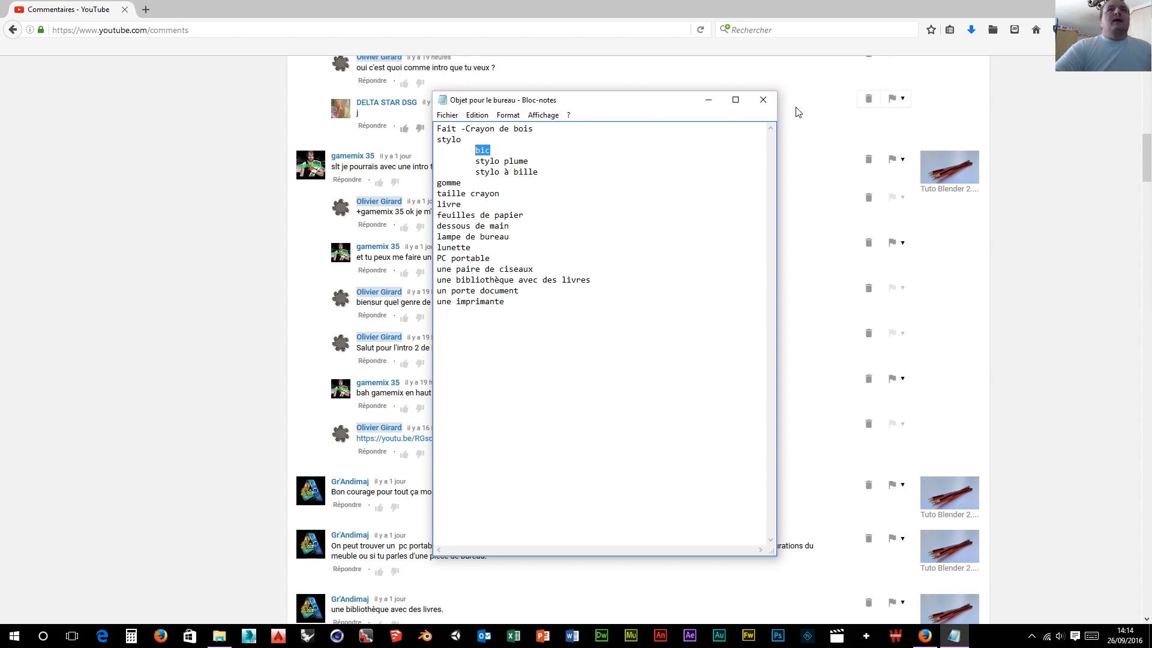
pyautogui.moveTo(468, 184)
pyautogui.mouseDown()
pyautogui.moveTo(436, 184)
pyautogui.moveTo(466, 181)
pyautogui.mouseUp()
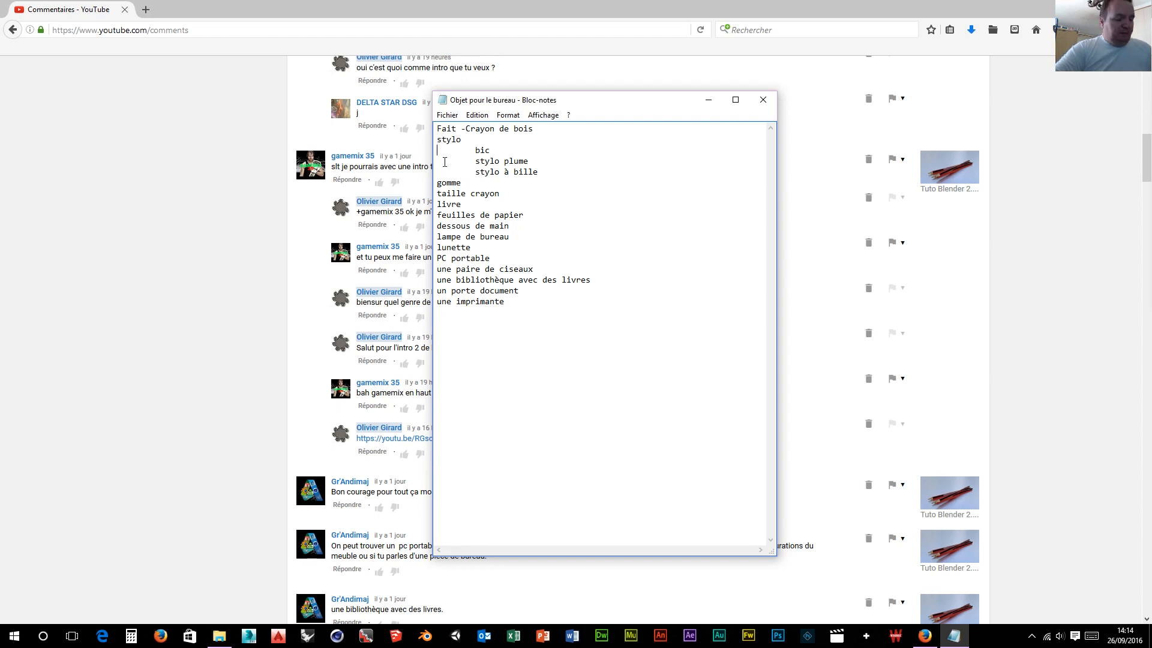
pyautogui.click(438, 150)
pyautogui.write('XX')
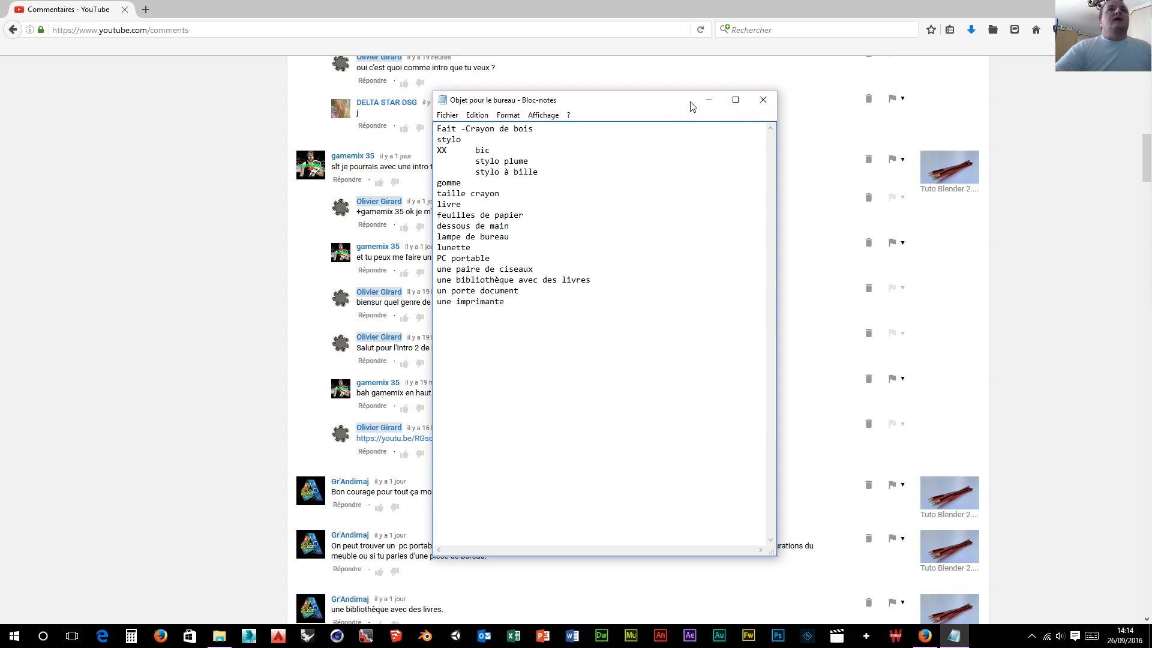
# Step: Minimize the note, search the web for "stylo bic" in a new browser tab and open the "Homepages - Bic" result
pyautogui.click(709, 101)
pyautogui.click(145, 9)
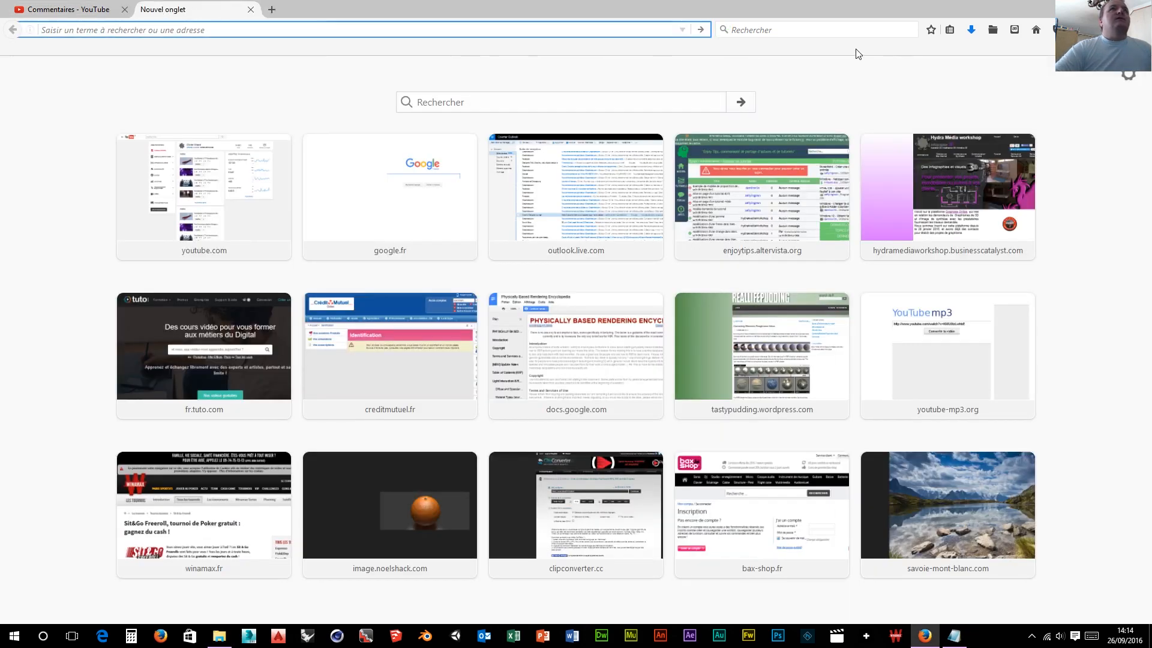
pyautogui.click(807, 29)
pyautogui.write('st')
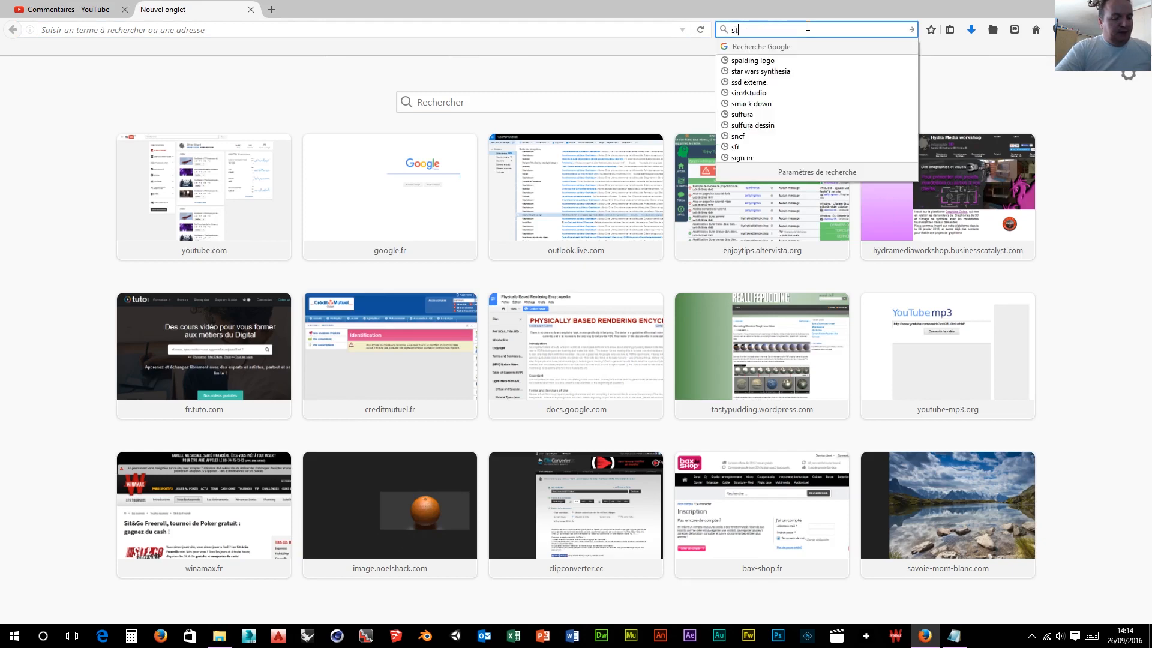
pyautogui.write('ylo bic')
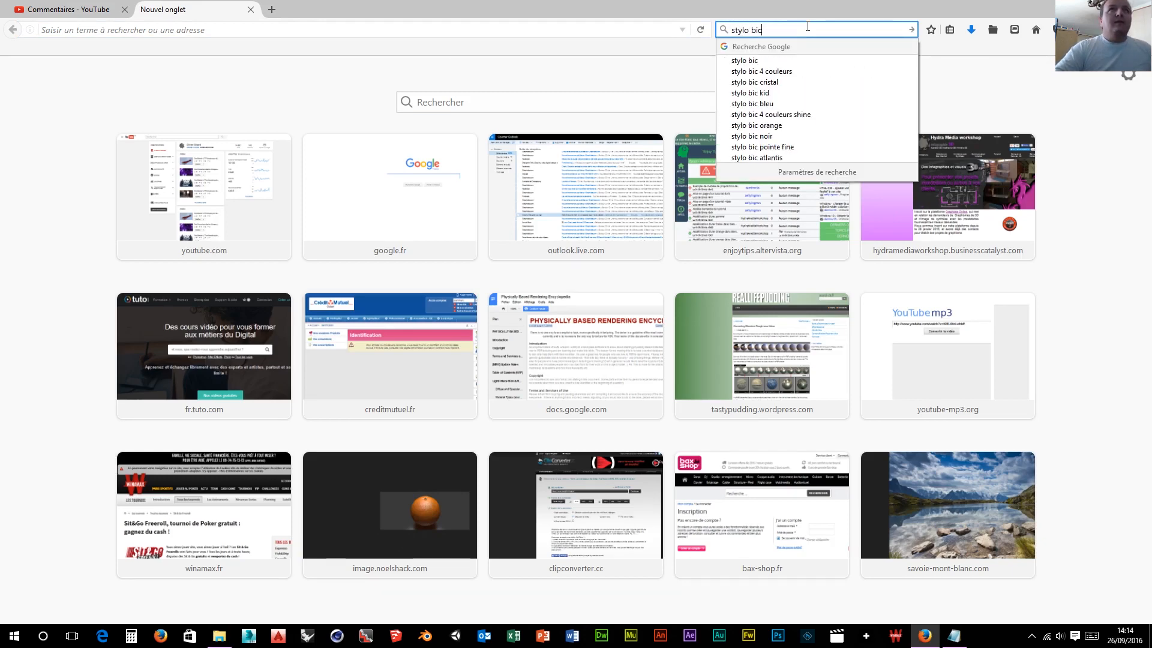
pyautogui.press('Return')
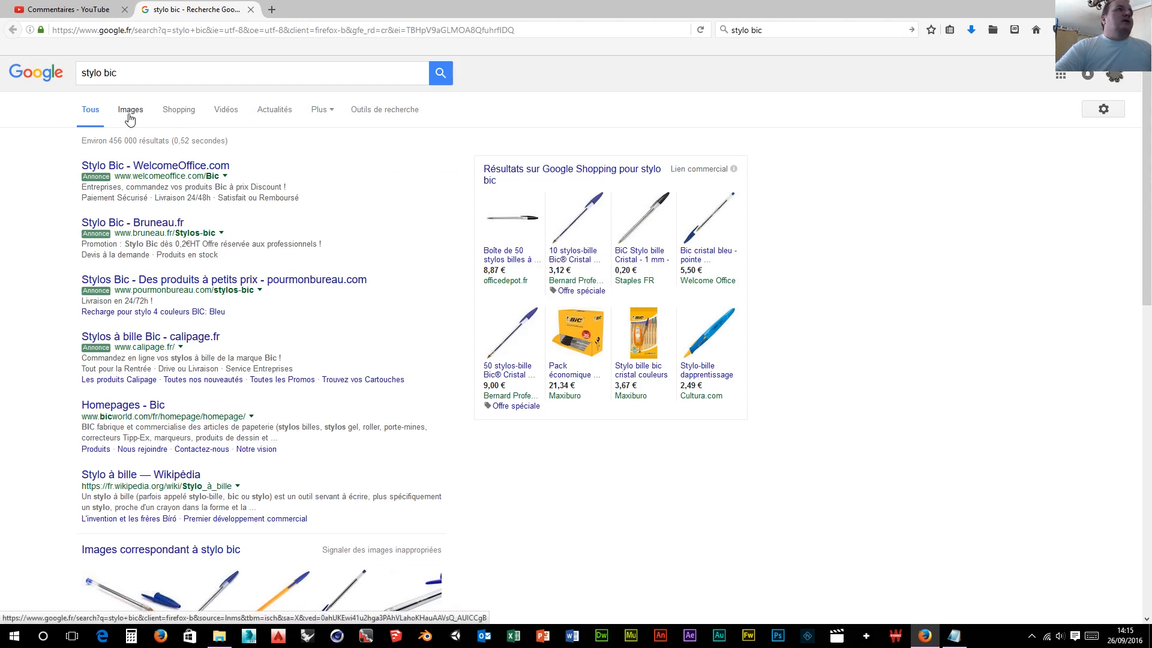
pyautogui.scroll(-3, 199, 253)
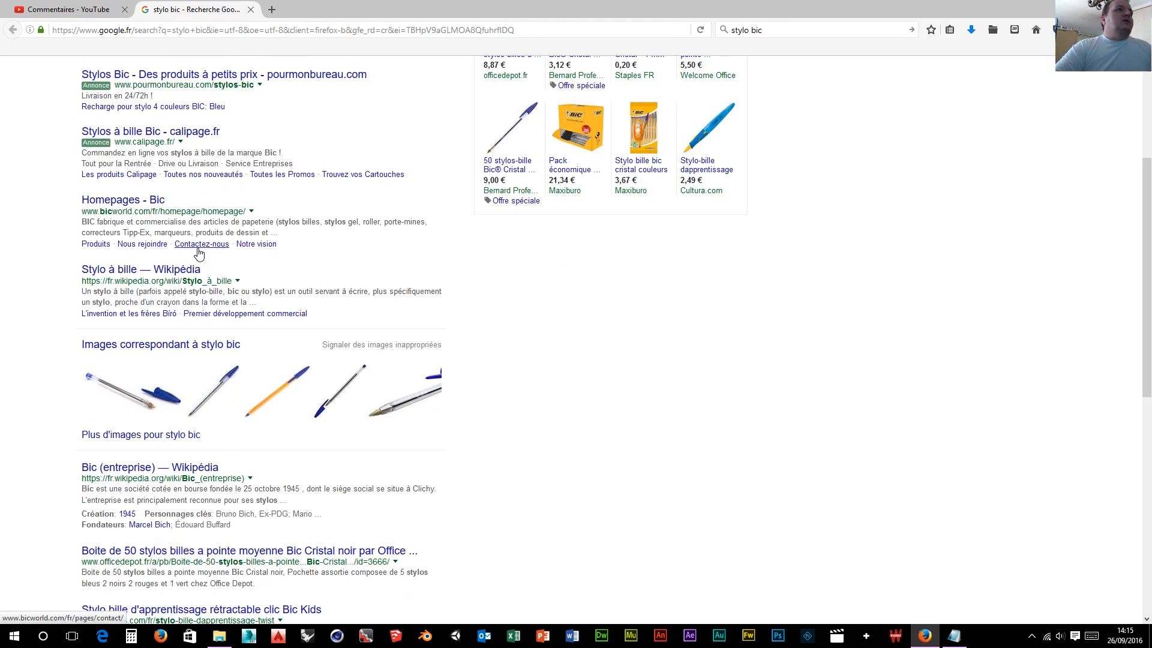
pyautogui.click(122, 201)
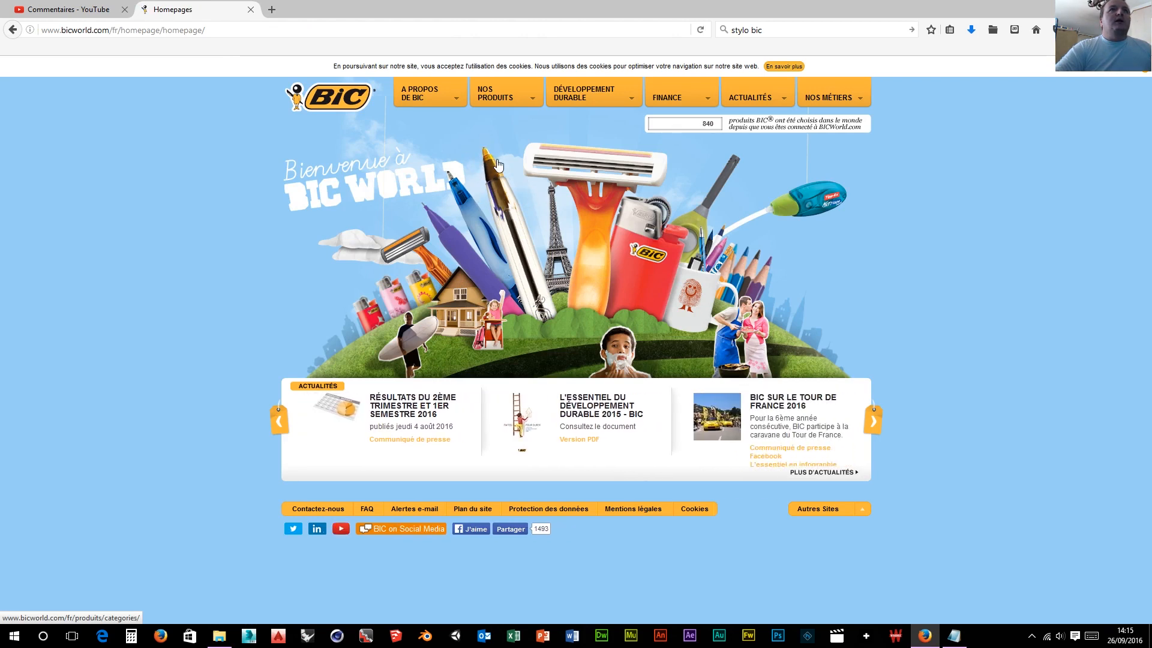
# Step: Browse the BIC product catalogue through Papeterie and Écriture to the "Stylos à bille classiques" category
pyautogui.moveTo(443, 101)
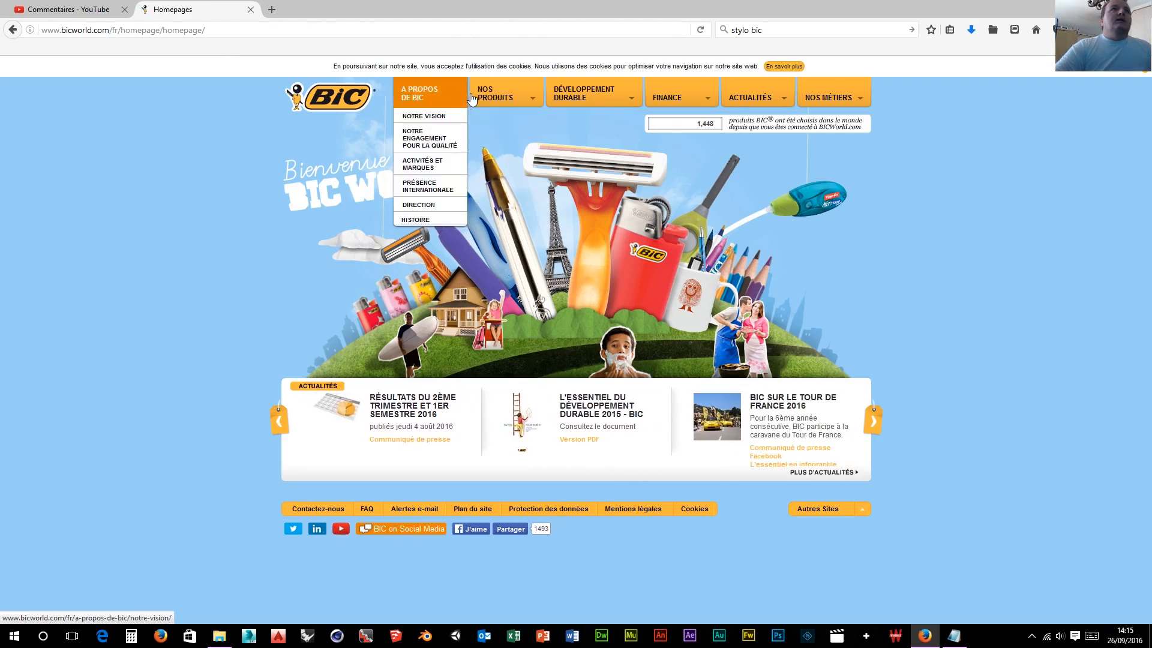
pyautogui.moveTo(495, 99)
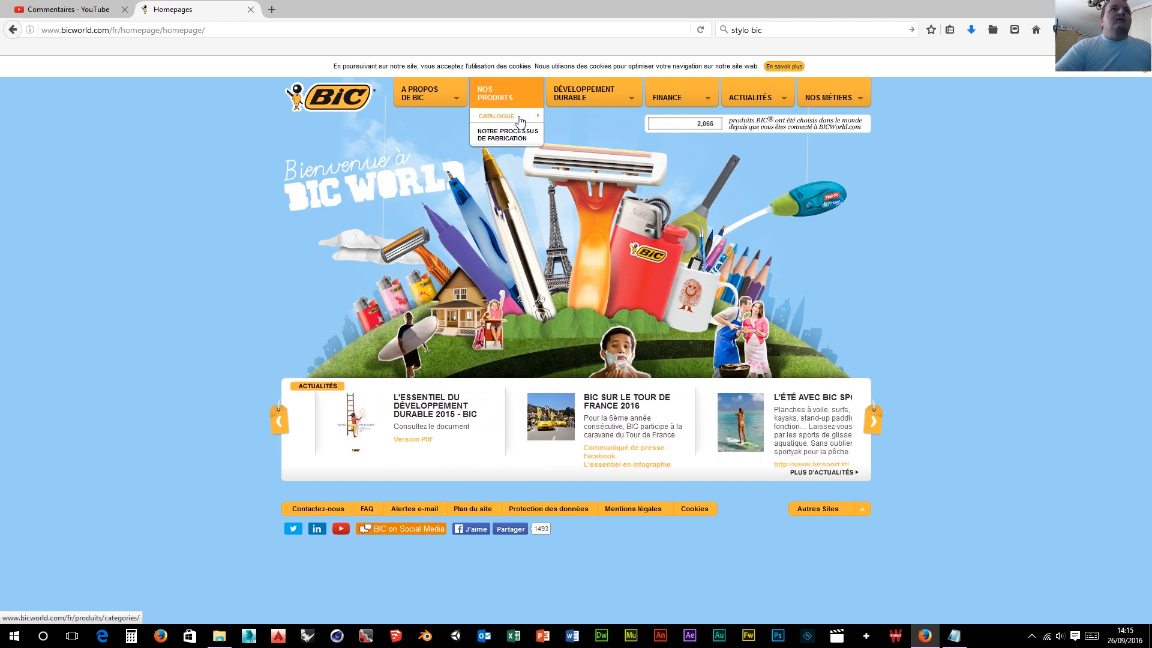
pyautogui.click(519, 117)
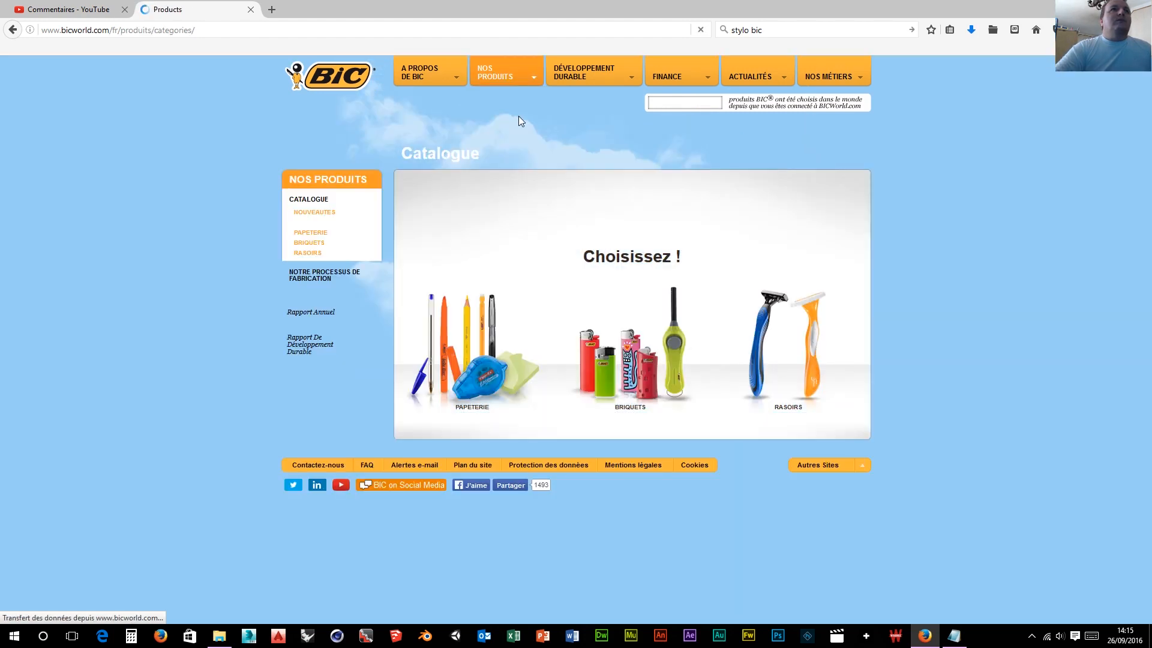
pyautogui.click(462, 340)
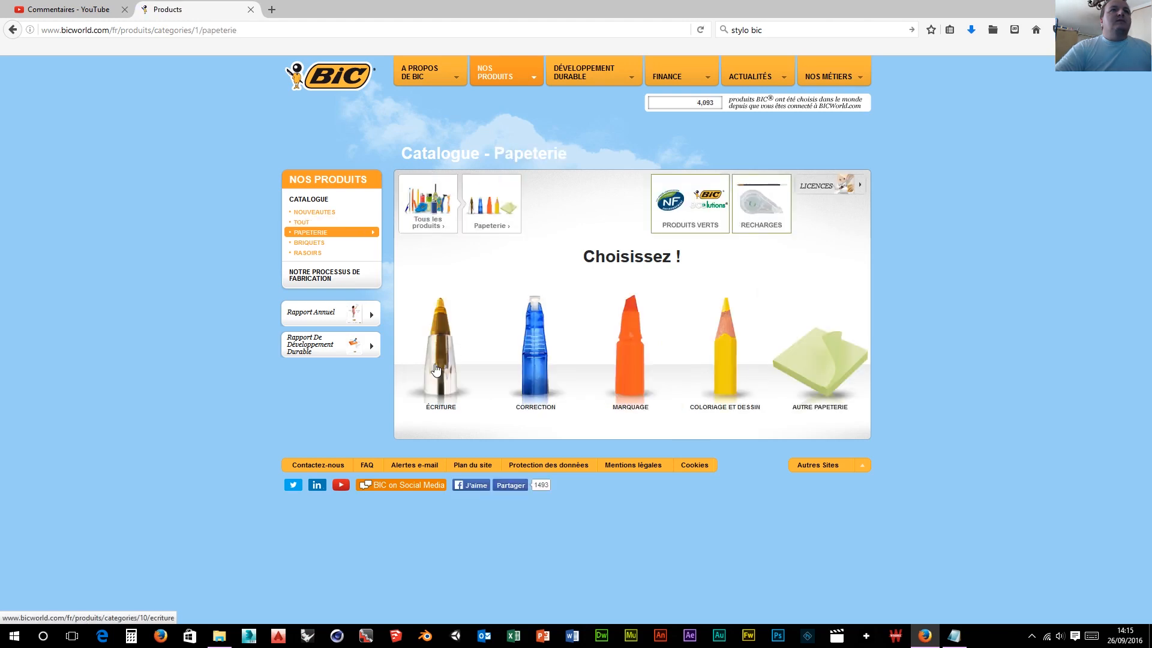
pyautogui.click(436, 369)
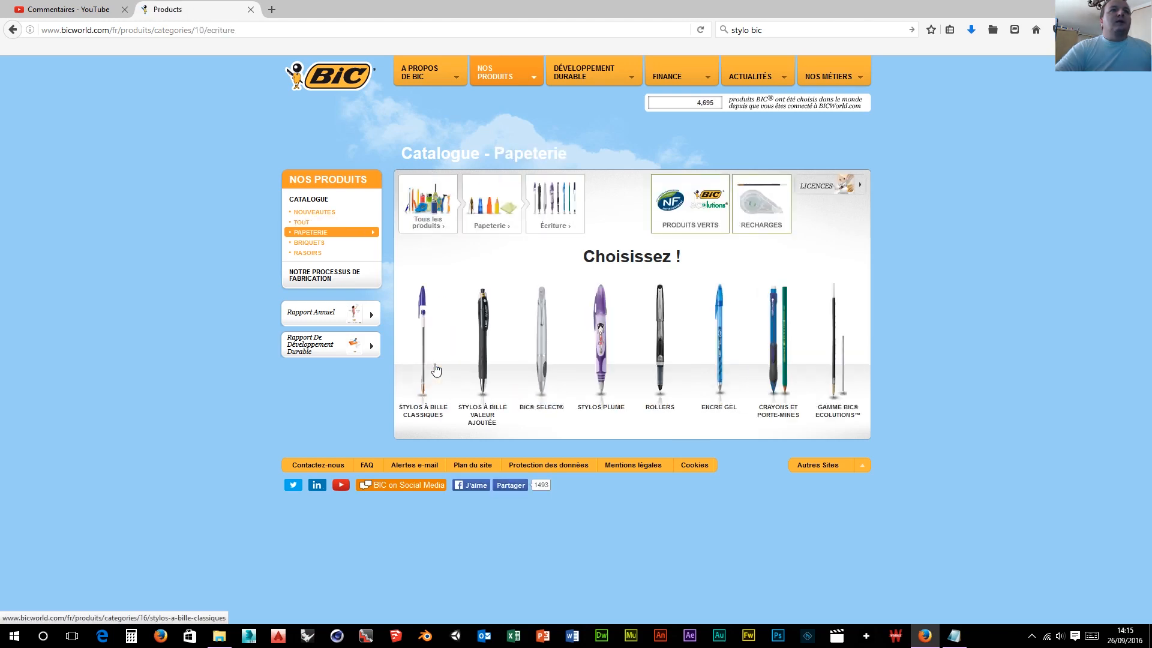
pyautogui.click(424, 371)
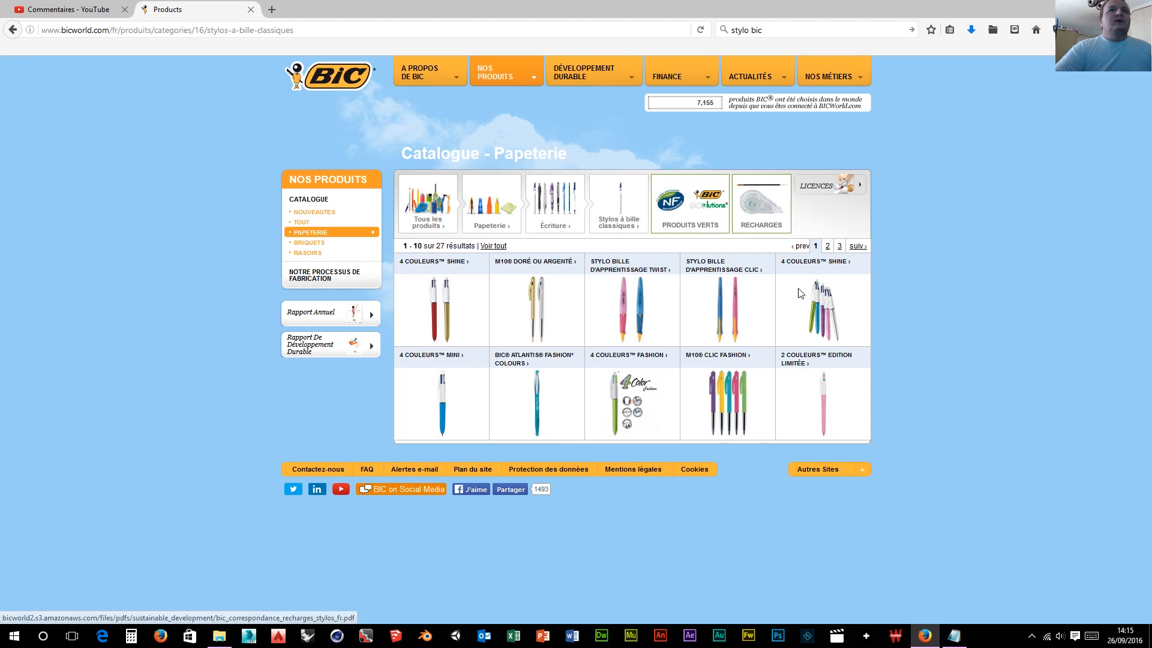
# Step: Open the Cristal product sheet from page 2 of the results and display its product image on its own
pyautogui.click(827, 246)
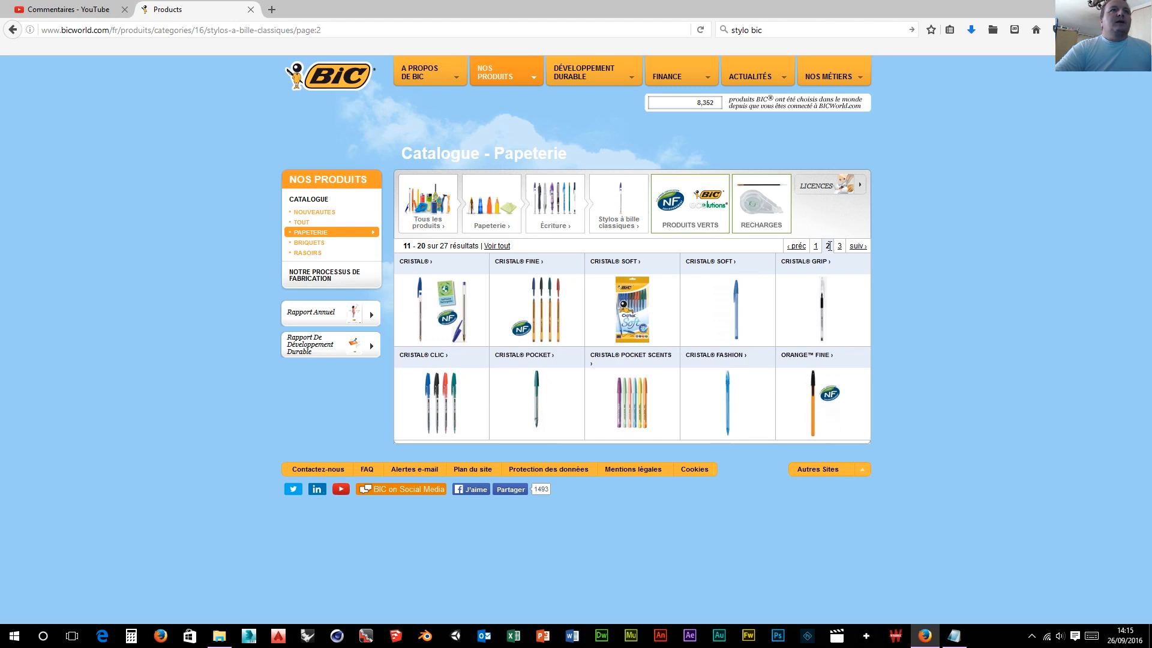
pyautogui.click(428, 309)
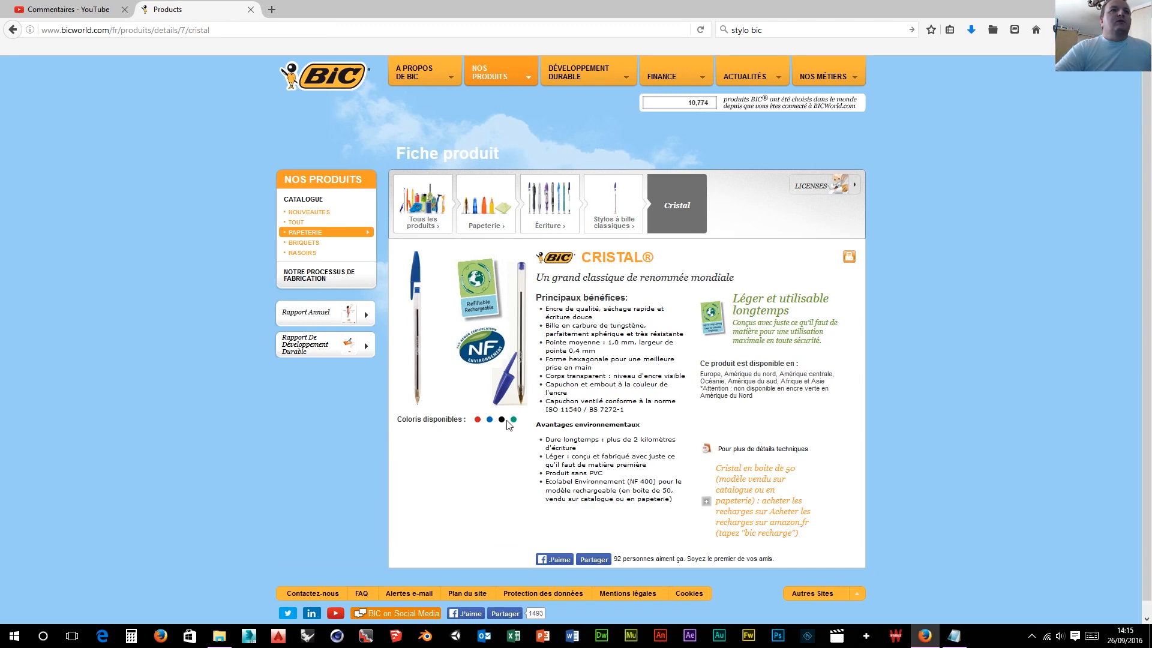
pyautogui.rightClick(517, 321)
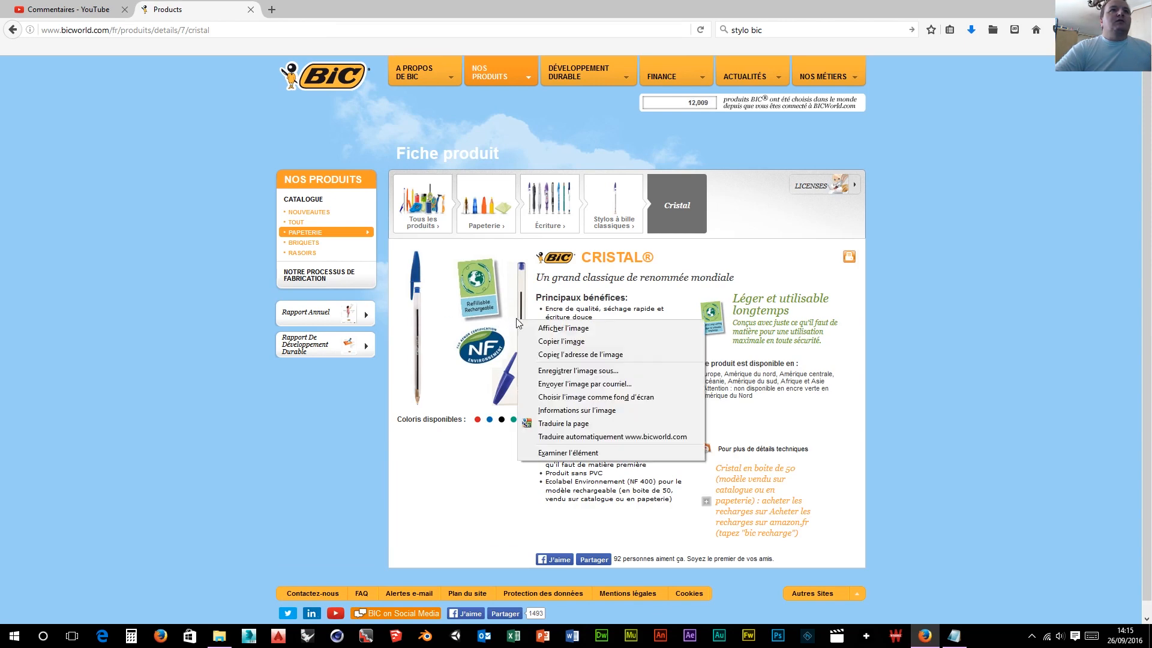
pyautogui.click(573, 328)
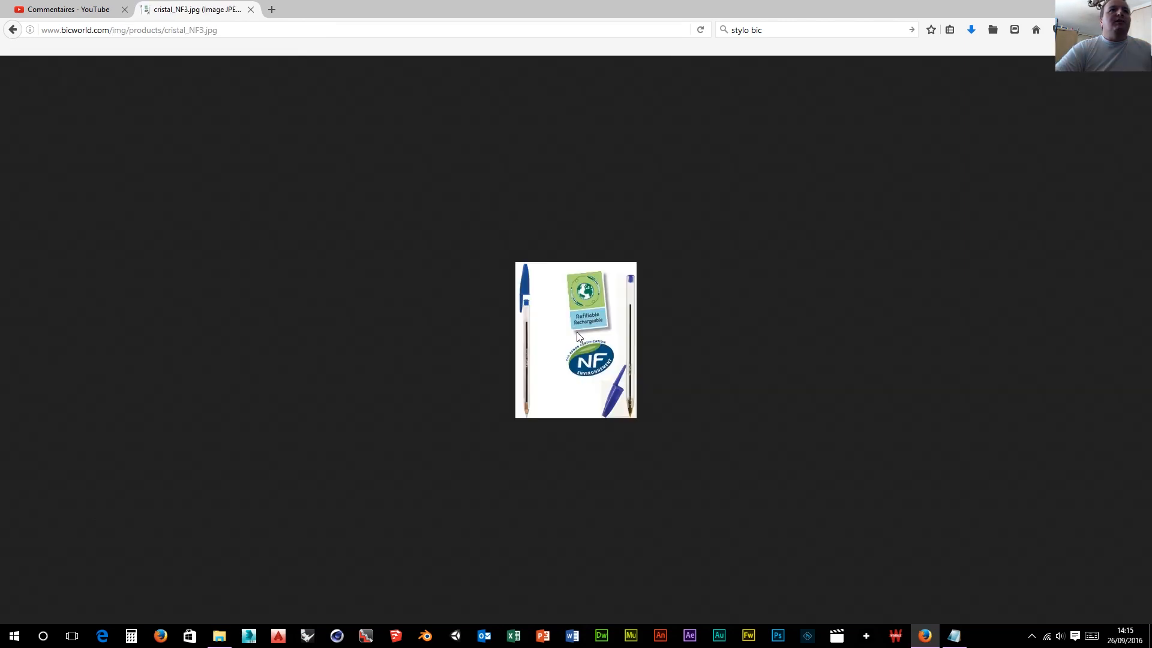
# Step: Go back from the product image to the catalogue's Papeterie category page
pyautogui.click(13, 30)
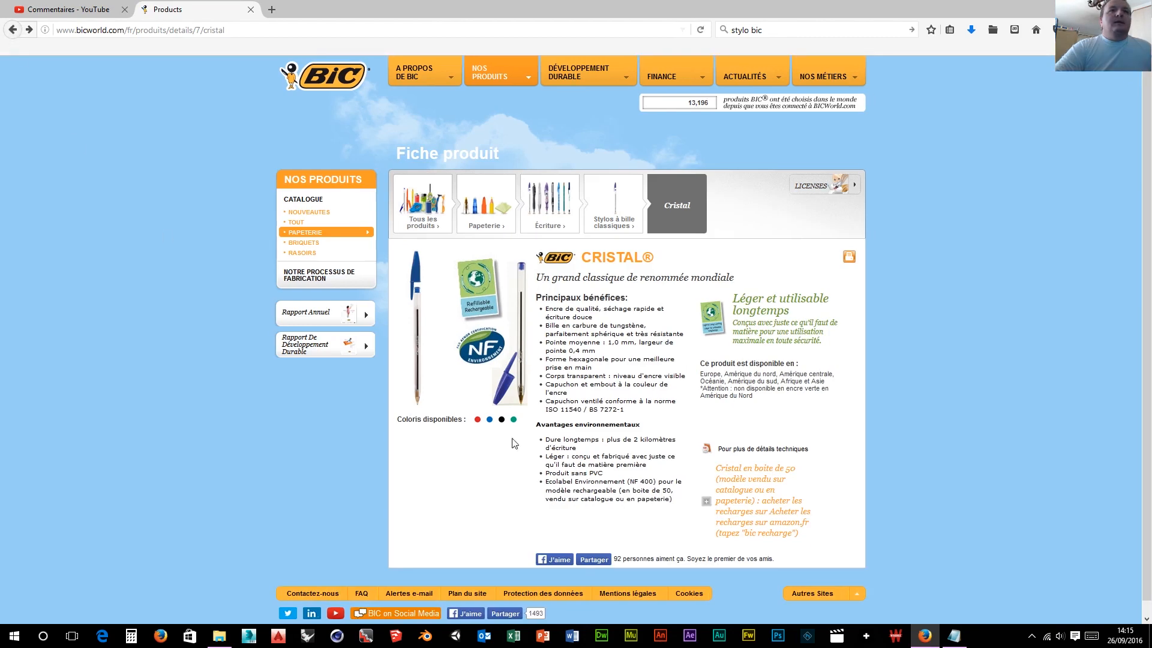
pyautogui.scroll(1, 638, 423)
pyautogui.click(12, 29)
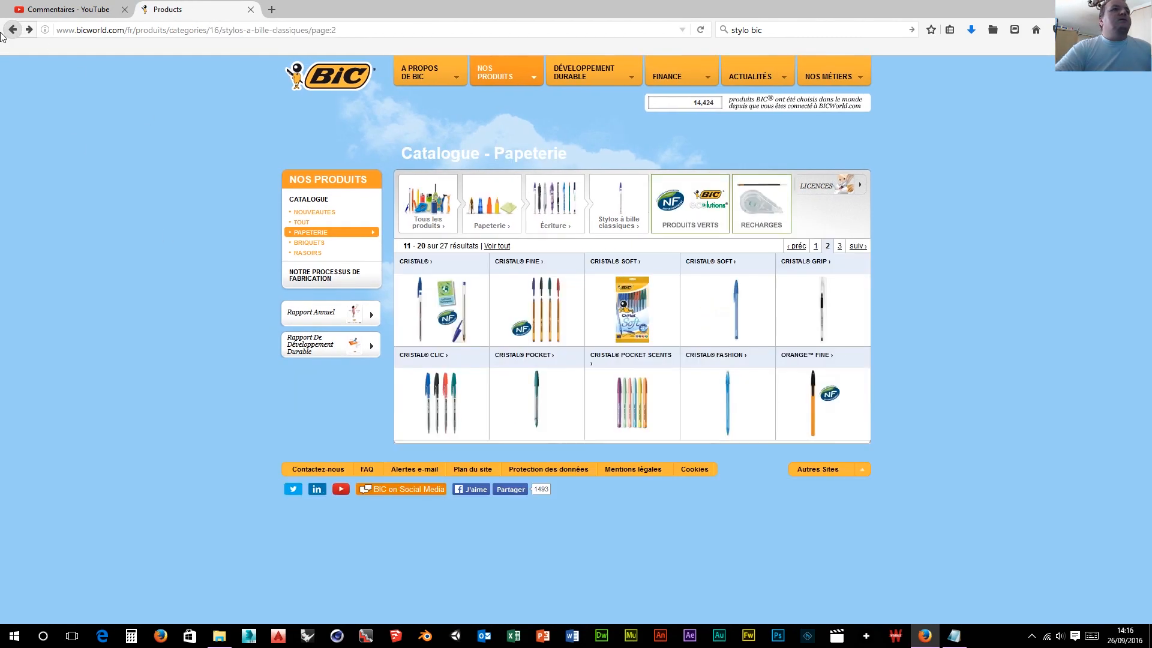
pyautogui.click(2, 34)
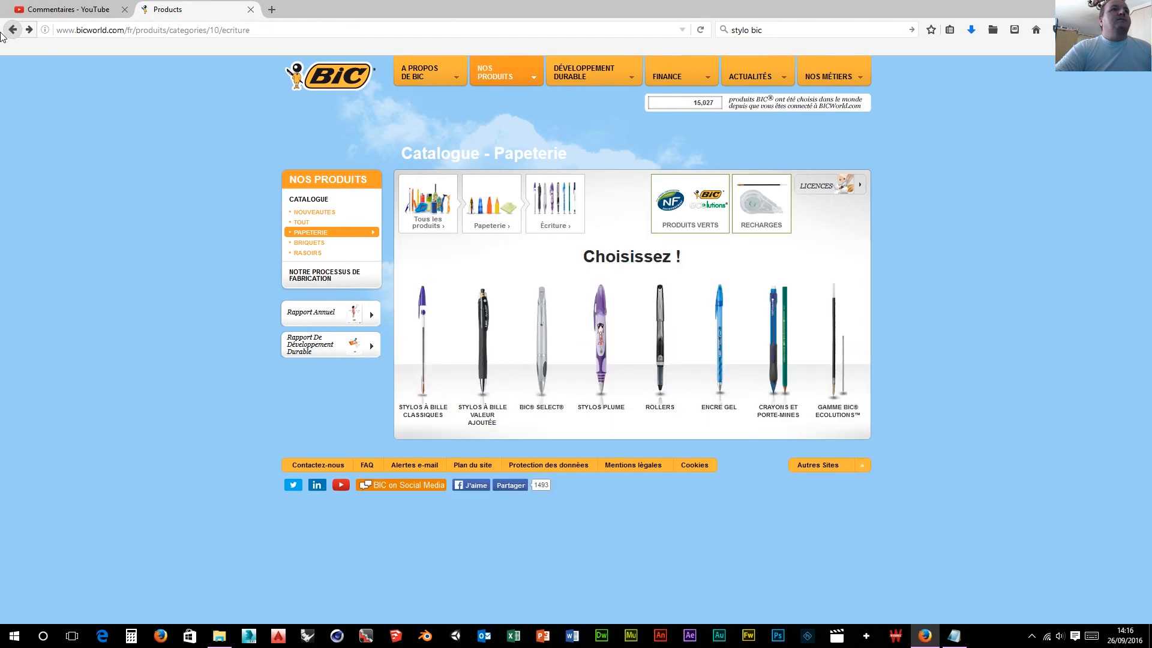
pyautogui.click(13, 30)
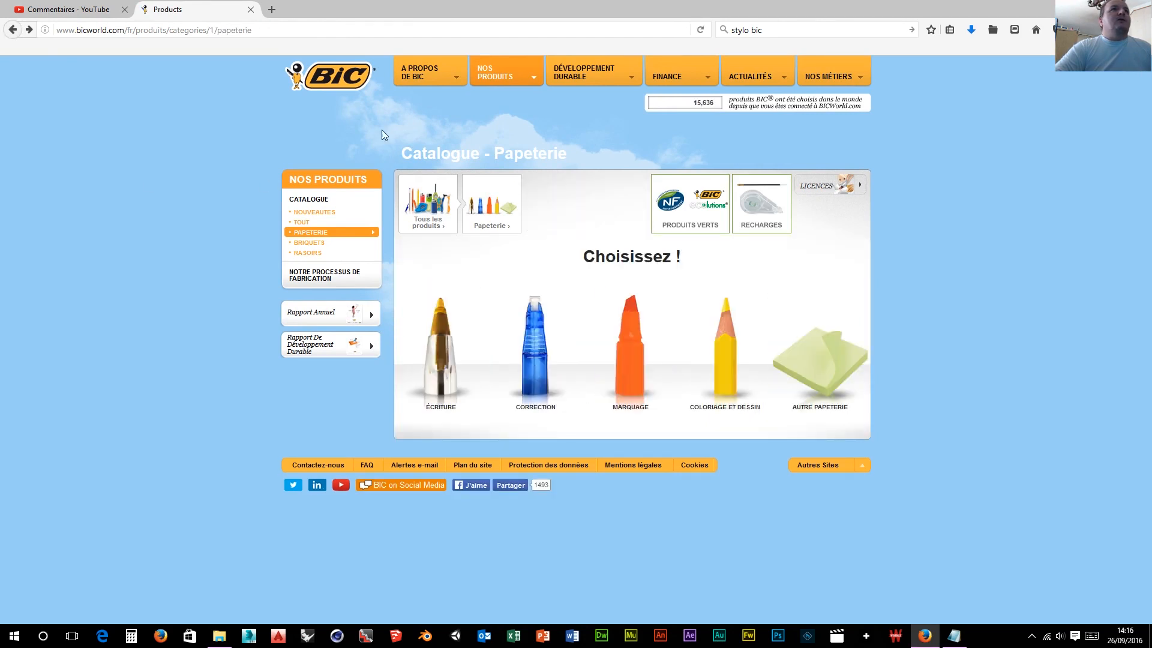
pyautogui.rightClick(324, 81)
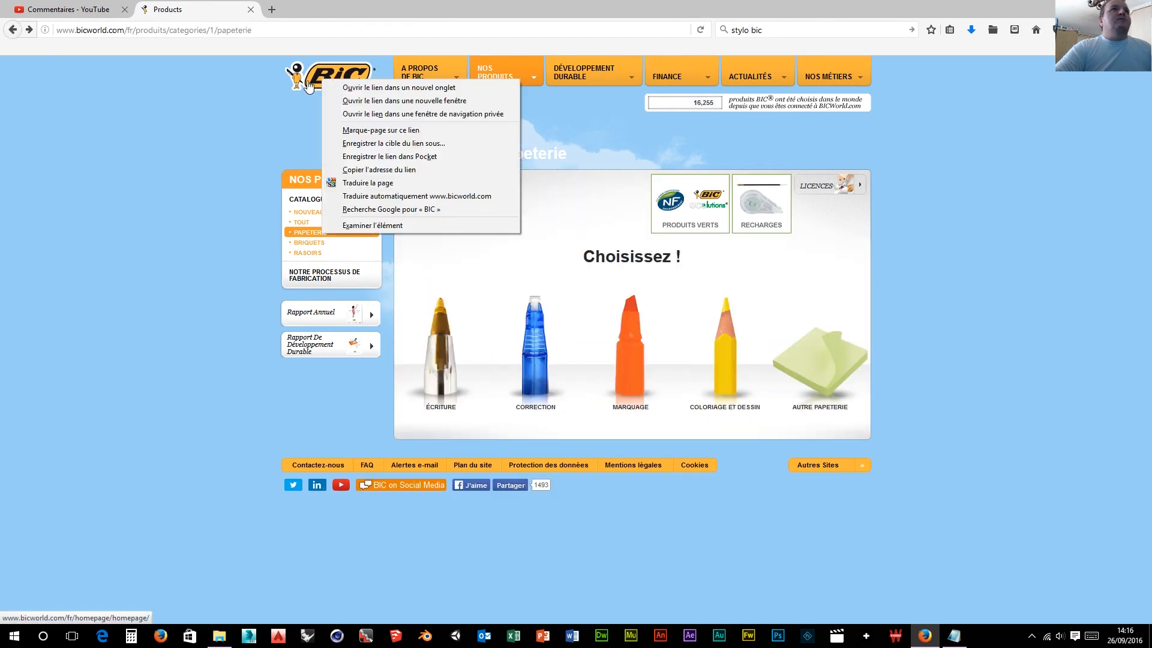
pyautogui.rightClick(315, 81)
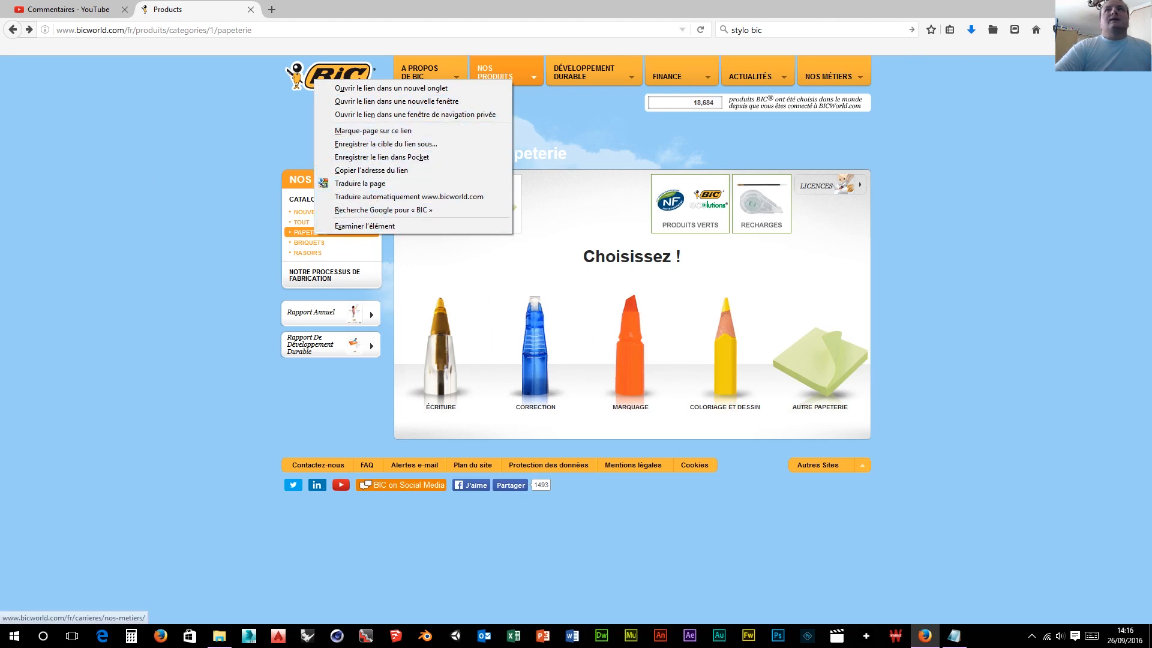
pyautogui.click(1115, 85)
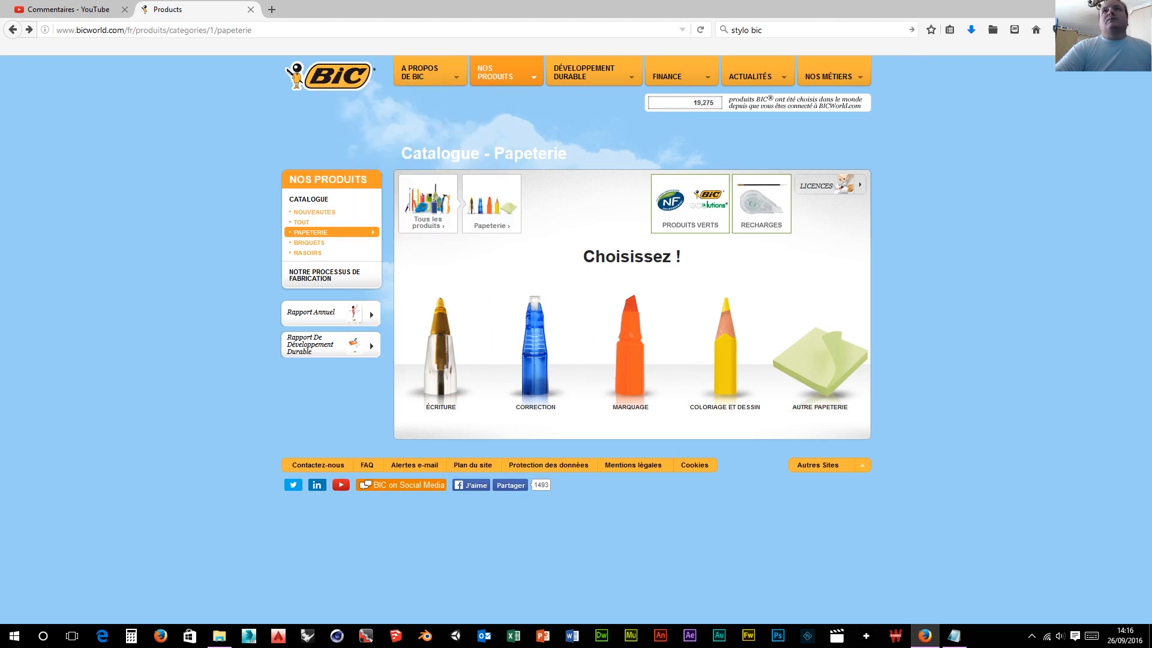
# Step: Open the source code of the Papeterie page through the browser's developer tools
pyautogui.click(1140, 30)
pyautogui.click(1015, 278)
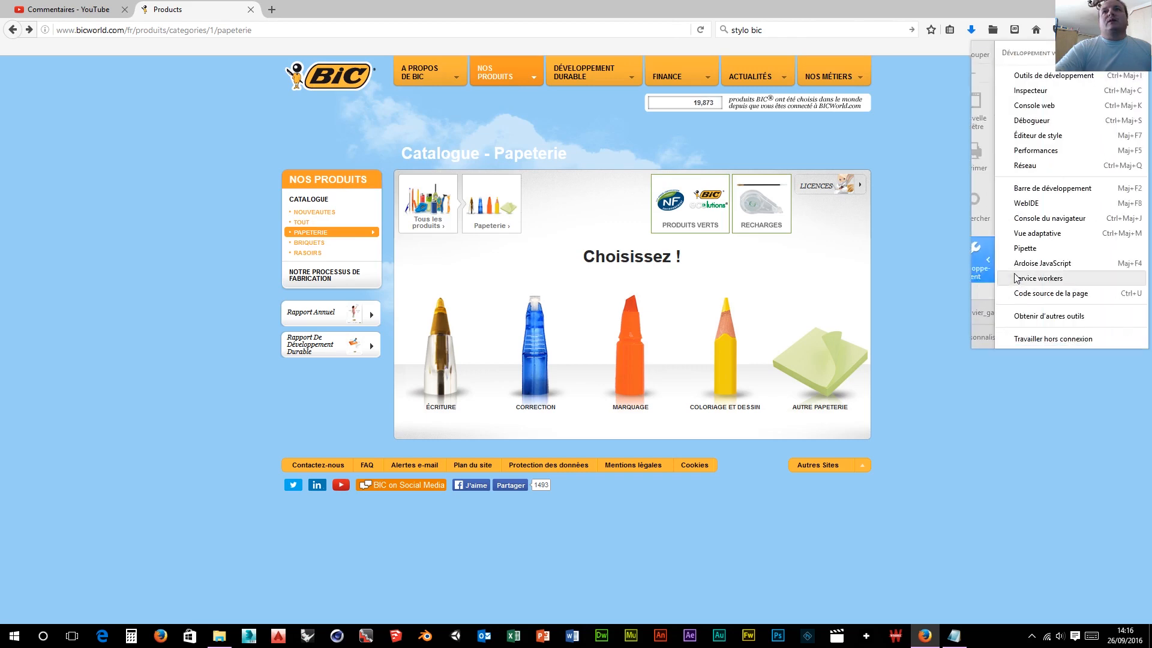
pyautogui.click(1020, 293)
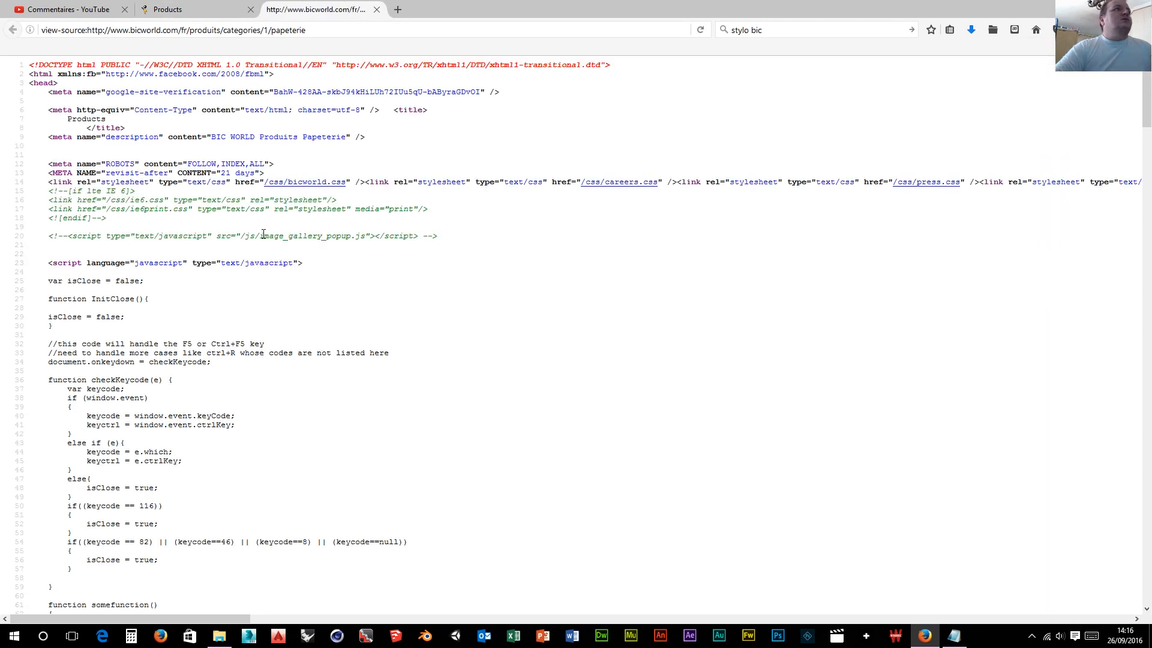
# Step: Examine the Papeterie page's source code from its header scripts down to the navigation links, and close the source view
pyautogui.scroll(-4, 299, 272)
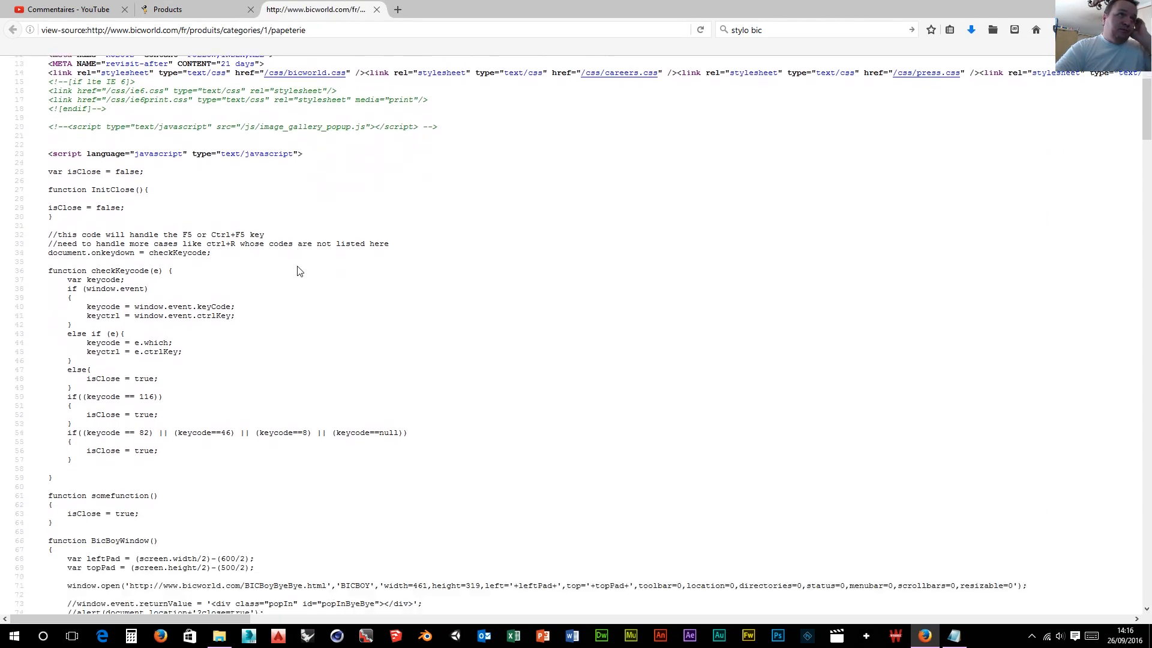
pyautogui.scroll(-13, 299, 271)
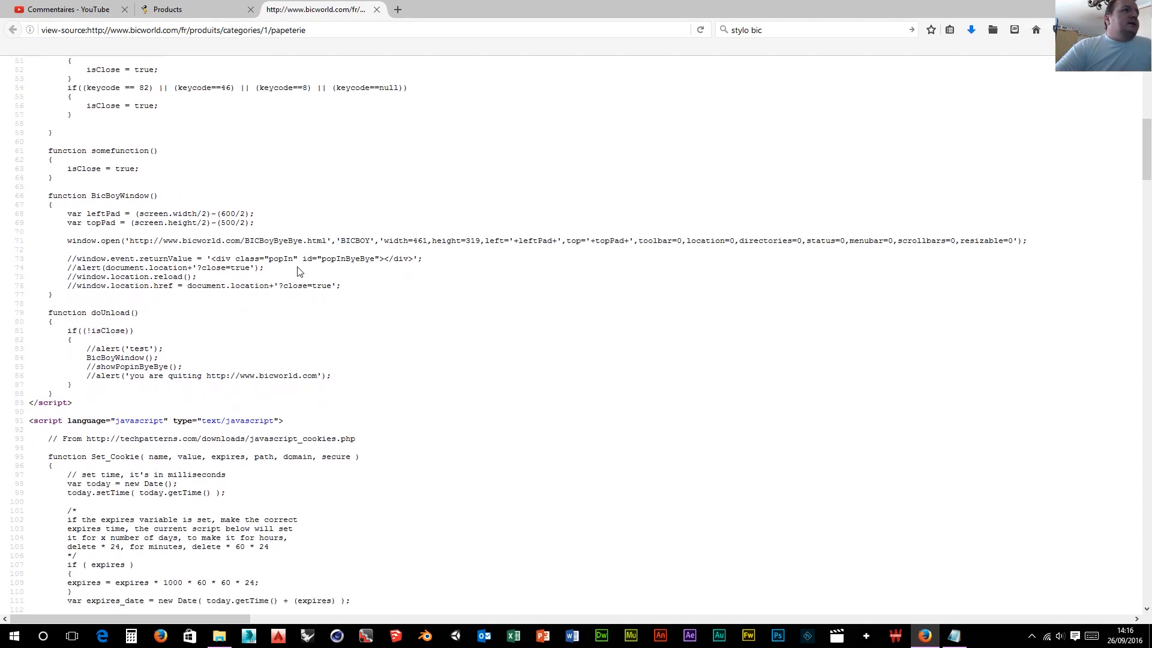
pyautogui.scroll(-6, 299, 271)
pyautogui.scroll(-20, 300, 272)
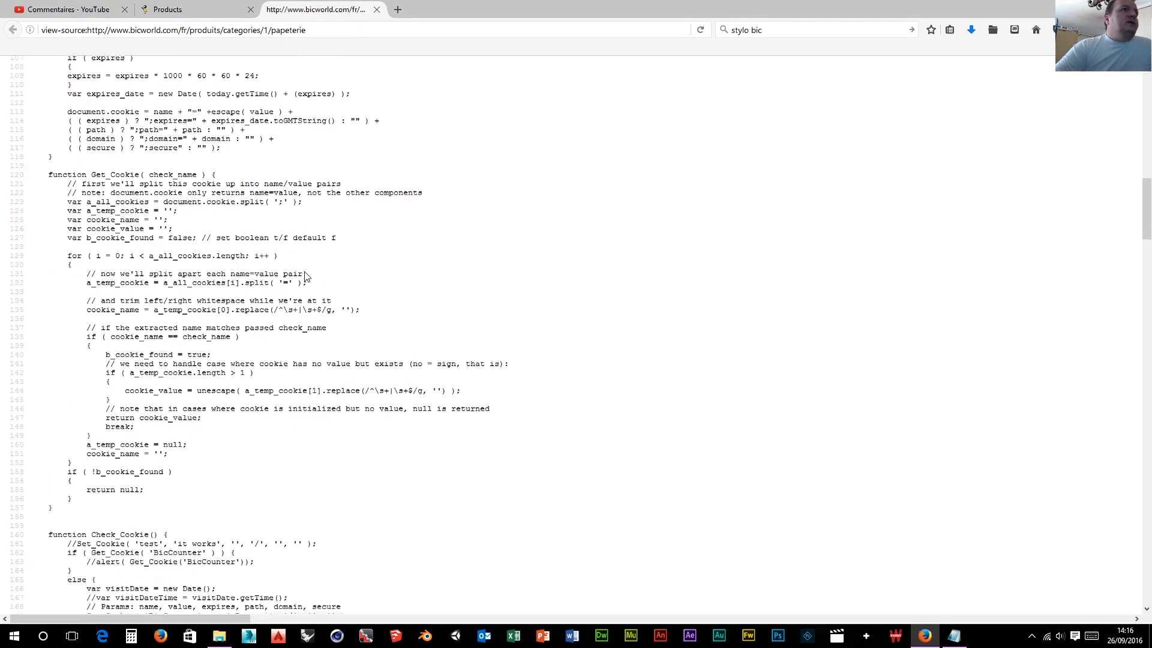
pyautogui.scroll(-13, 321, 282)
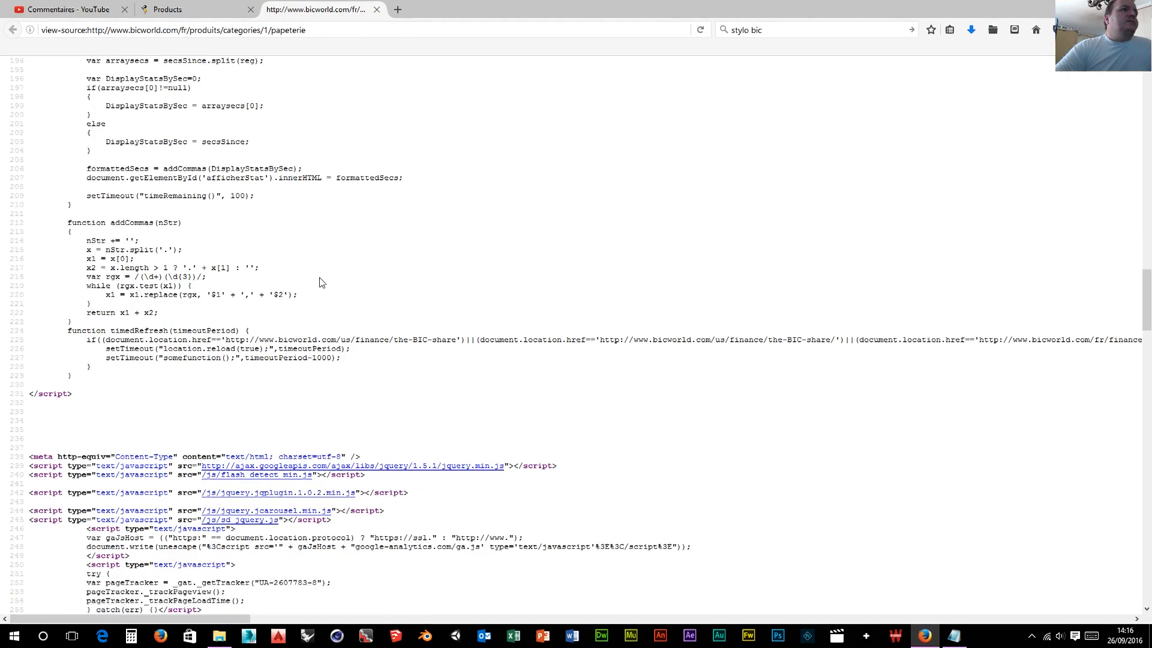
pyautogui.scroll(-18, 321, 282)
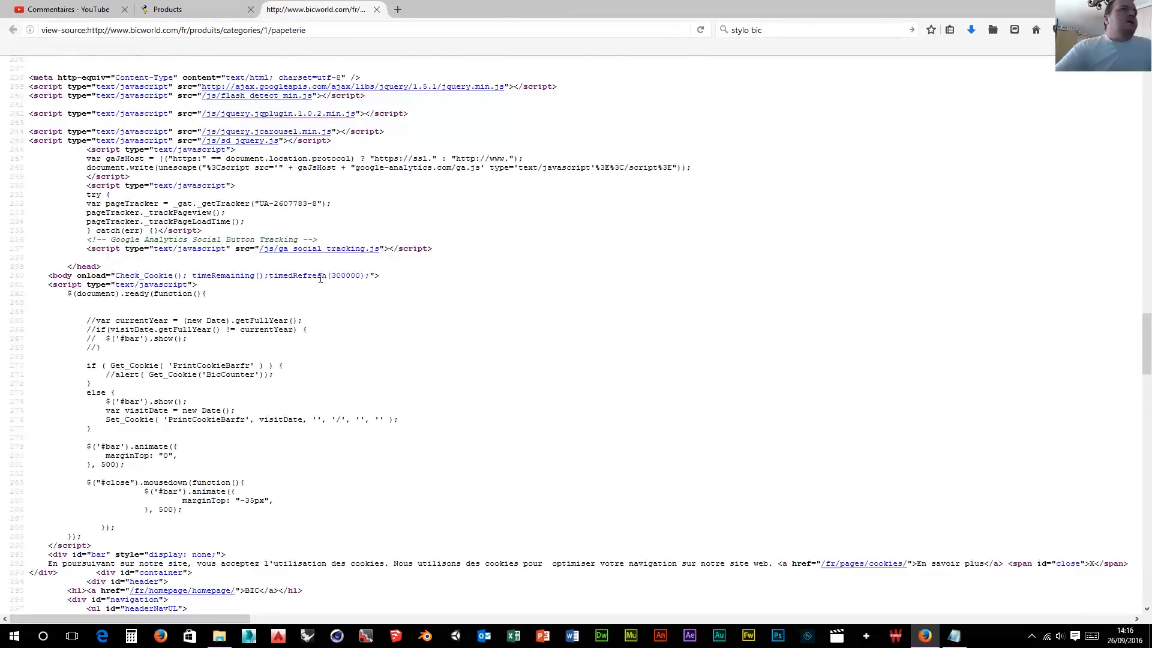
pyautogui.scroll(11, 321, 282)
pyautogui.scroll(2, 322, 282)
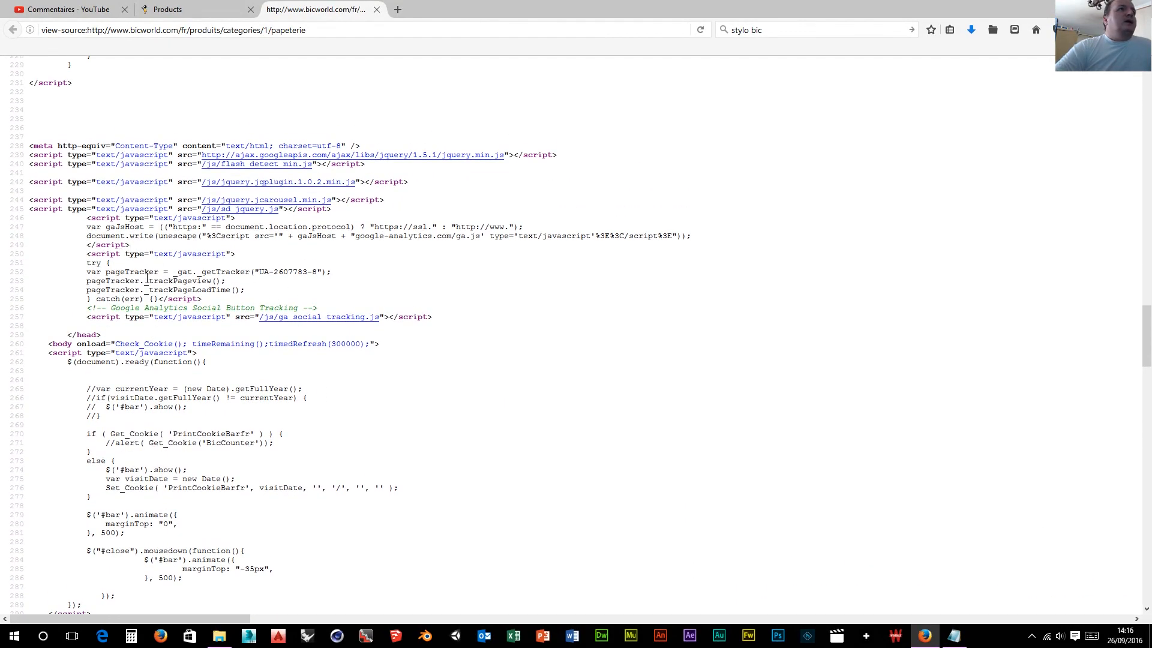
pyautogui.scroll(20, 142, 267)
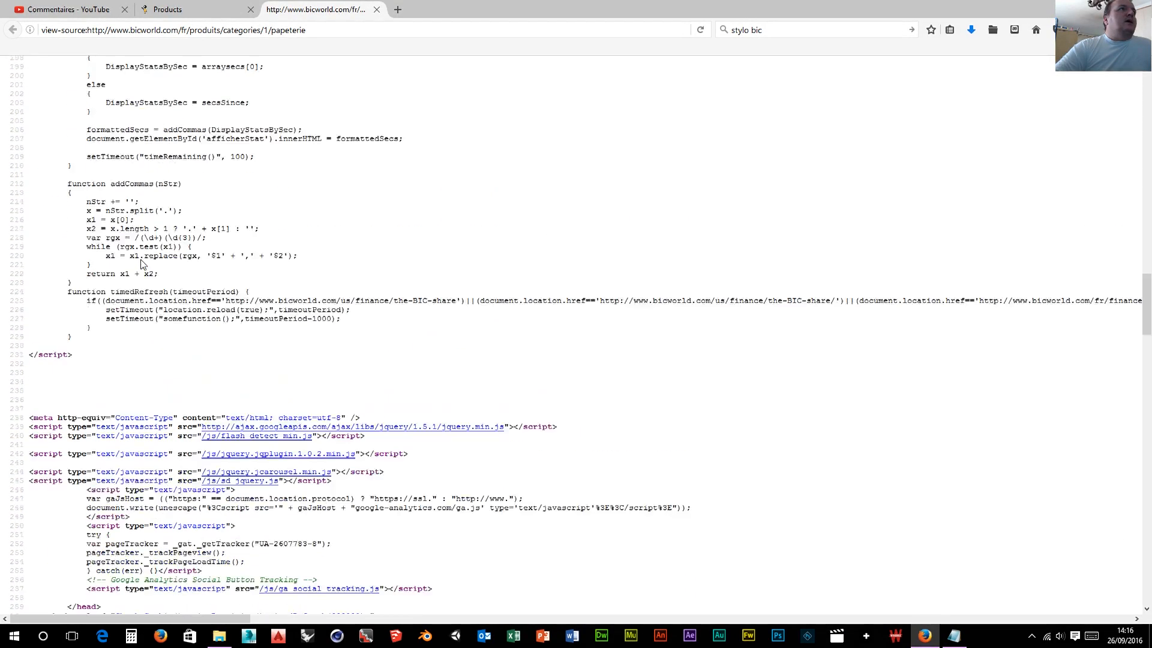
pyautogui.scroll(20, 142, 264)
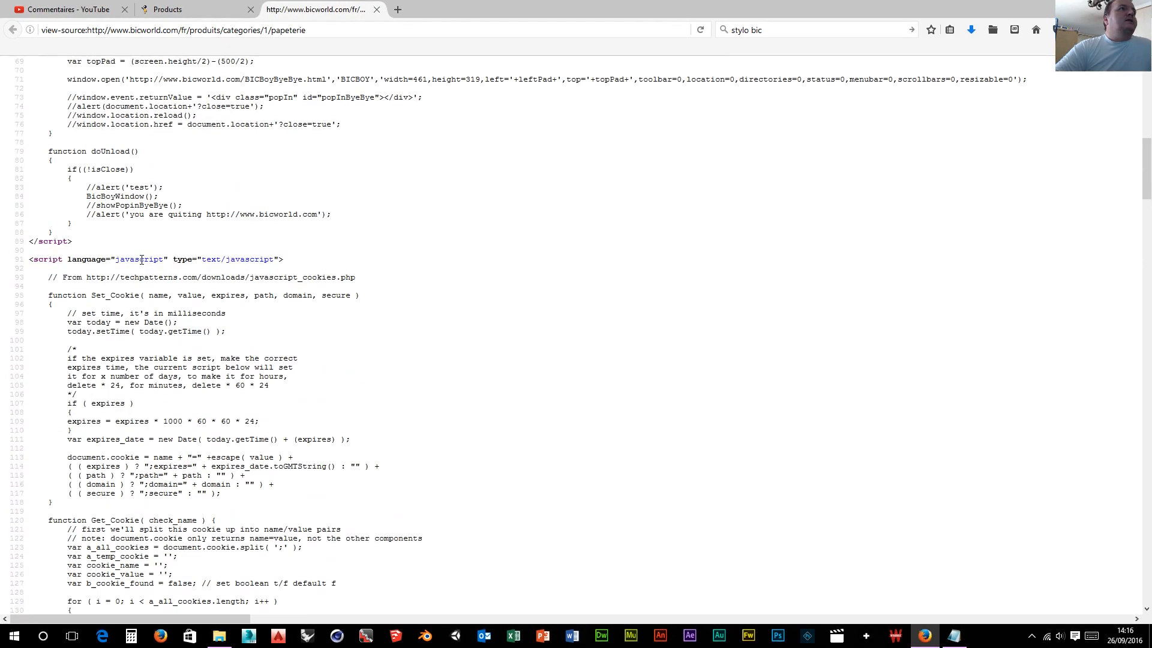
pyautogui.scroll(8, 142, 260)
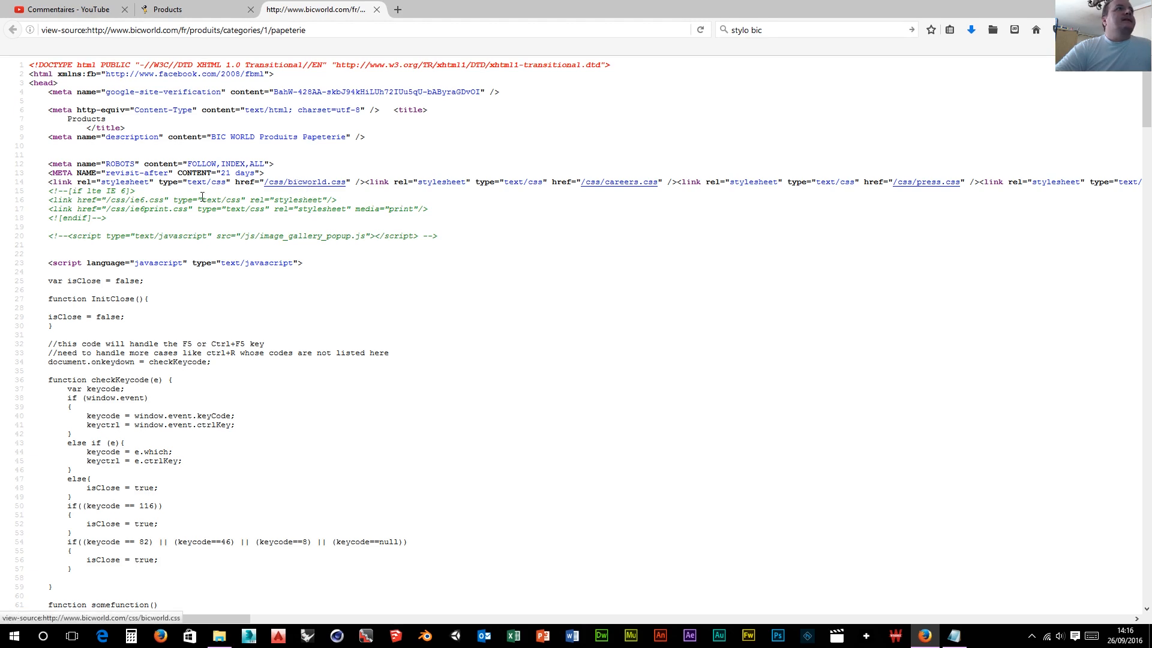
pyautogui.scroll(-10, 200, 210)
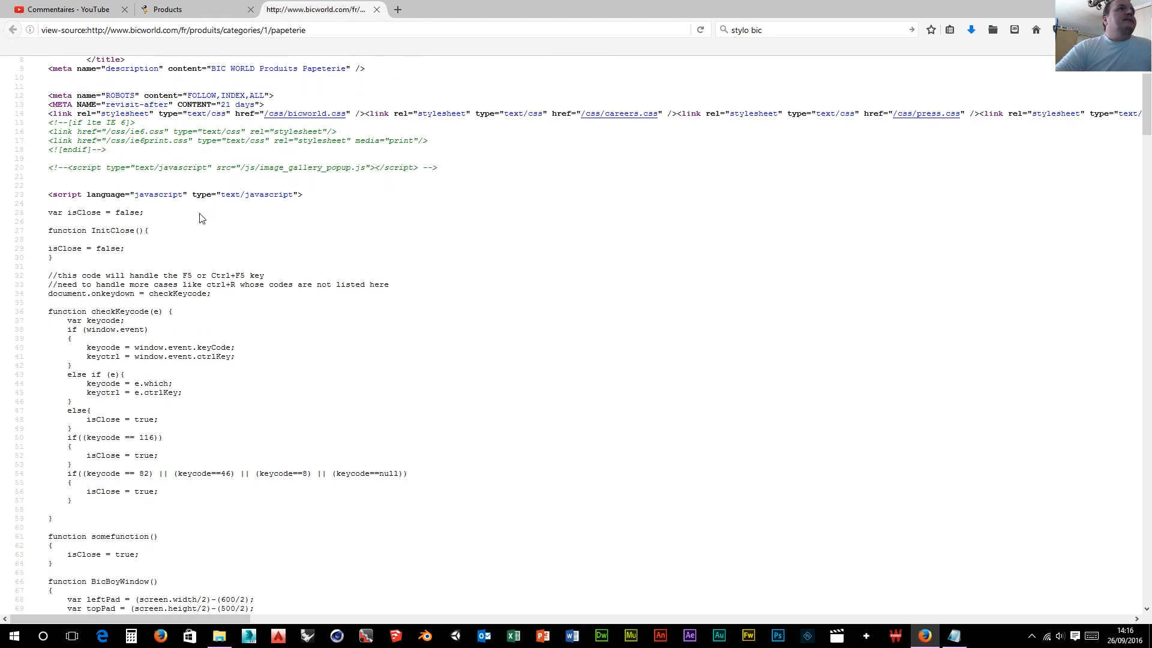
pyautogui.scroll(-15, 200, 215)
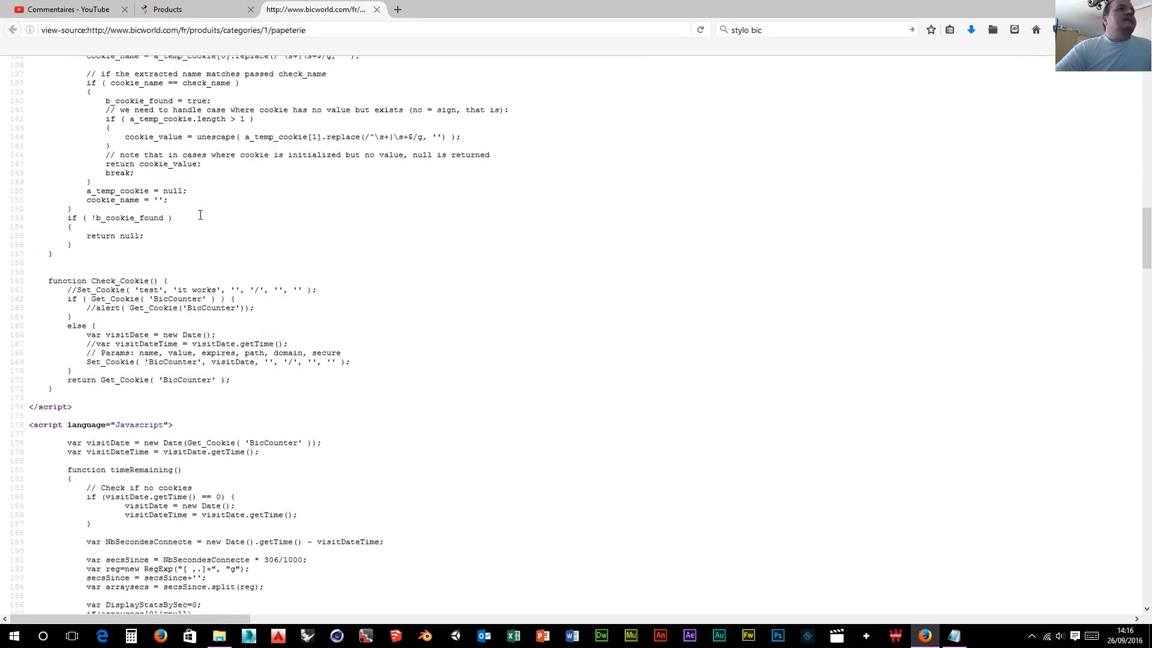
pyautogui.scroll(-15, 201, 219)
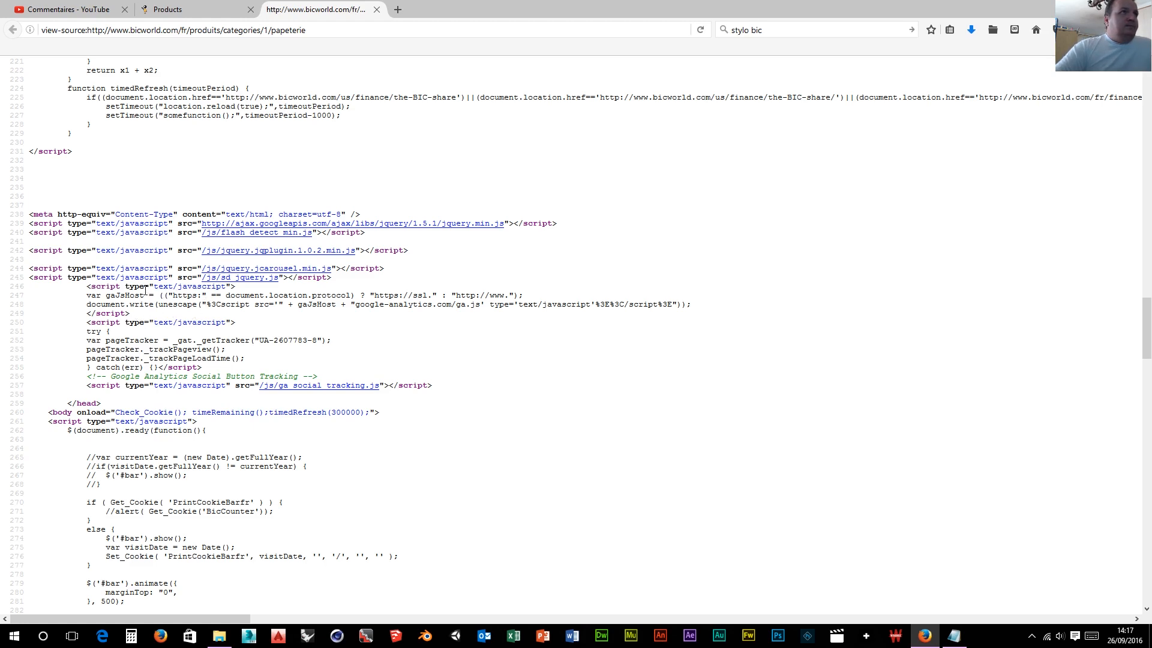
pyautogui.scroll(-5, 145, 291)
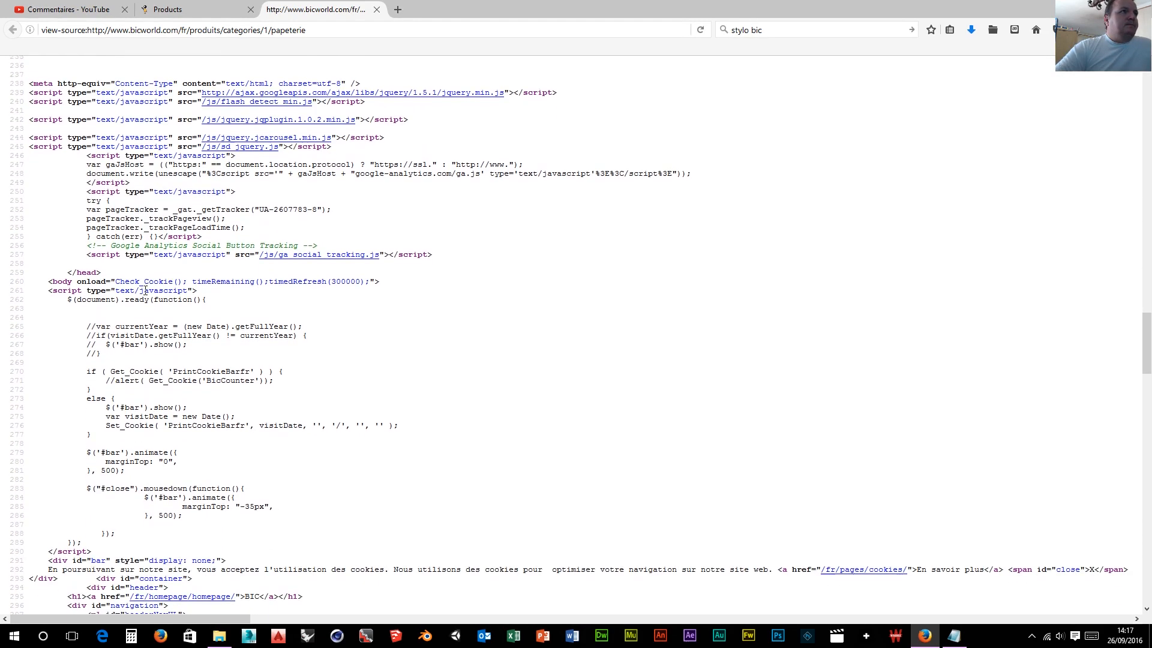
pyautogui.scroll(-3, 145, 290)
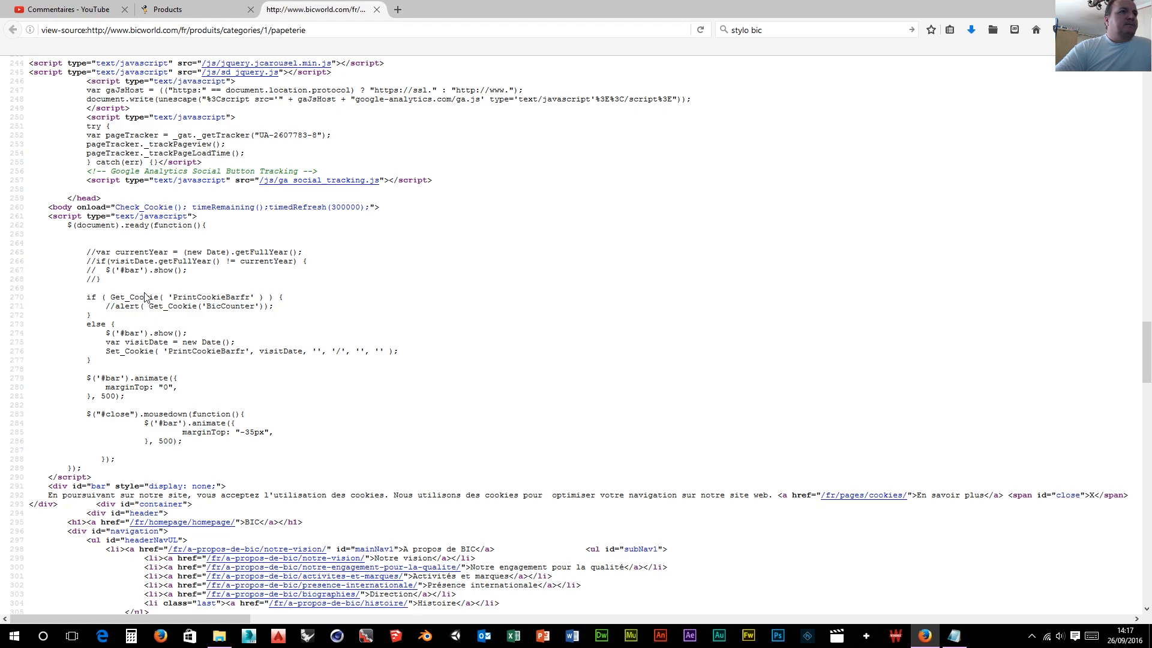
pyautogui.scroll(-7, 145, 297)
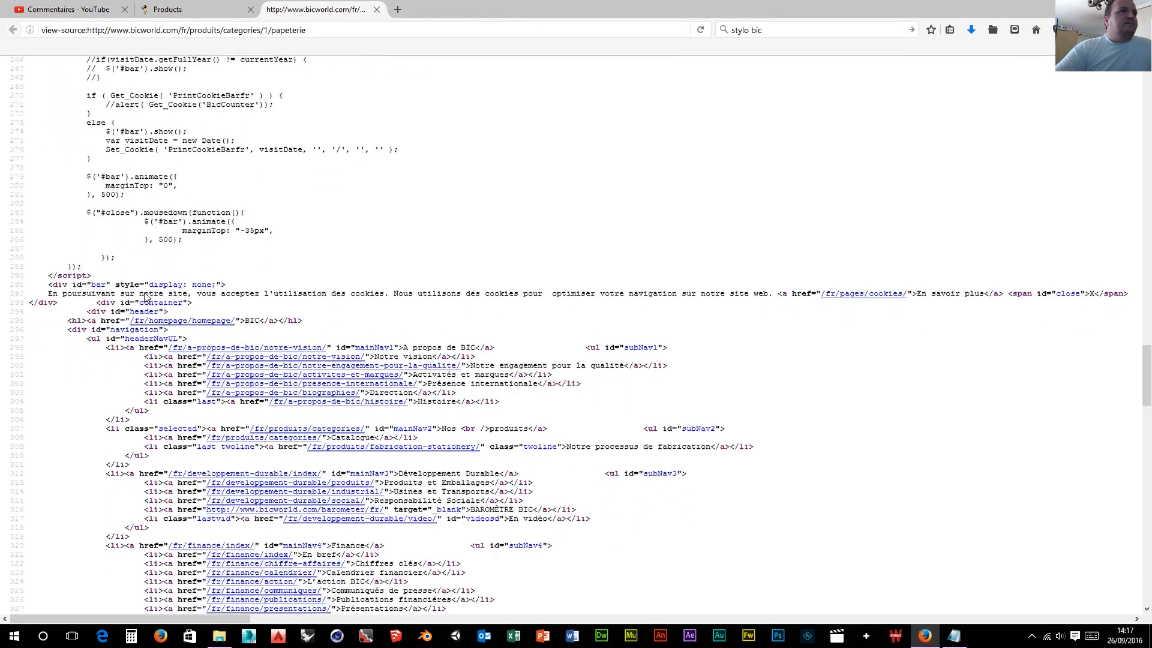
pyautogui.scroll(-3, 146, 298)
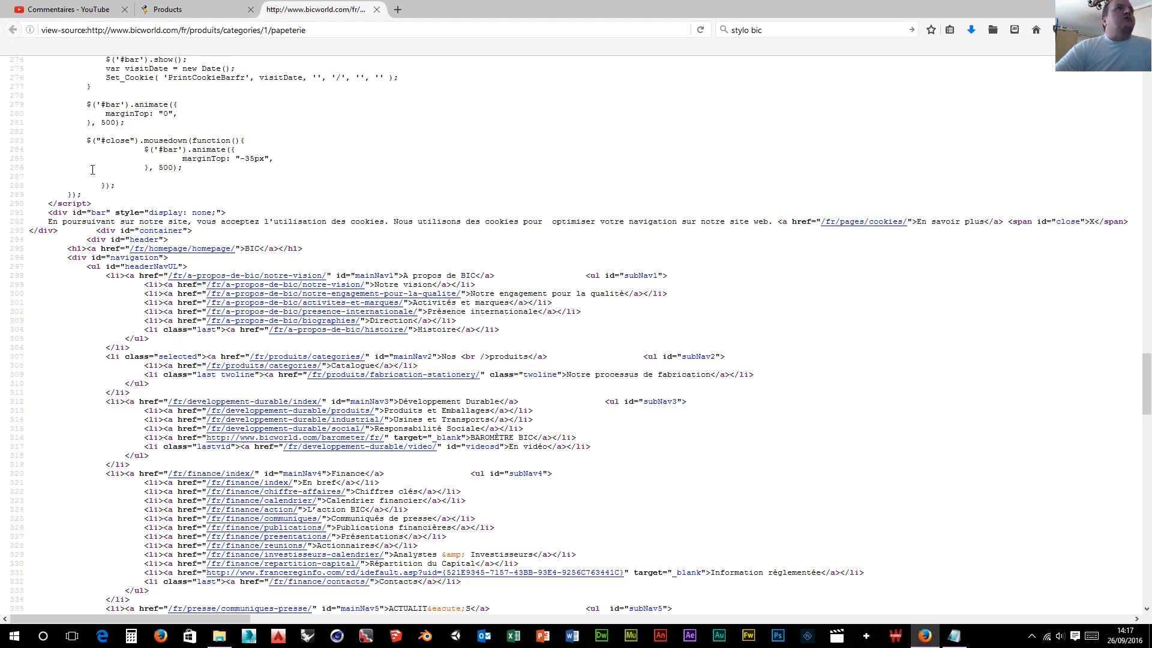
pyautogui.click(377, 9)
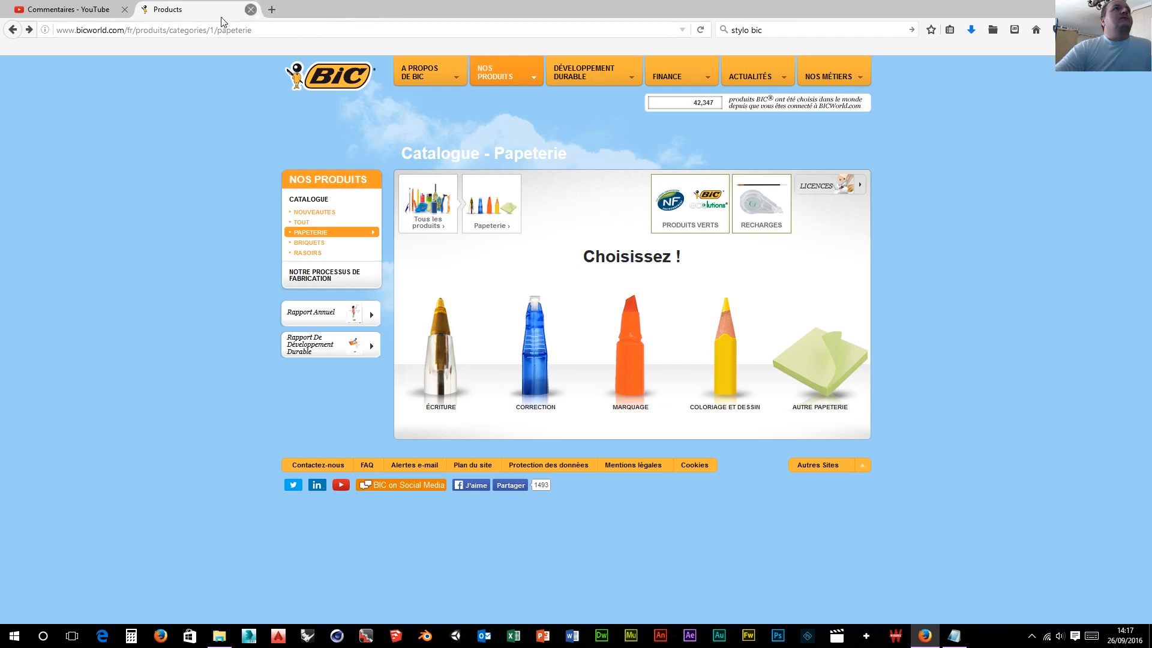
# Step: Search the web for "logo bic" and show the image results
pyautogui.click(764, 31)
pyautogui.write('log')
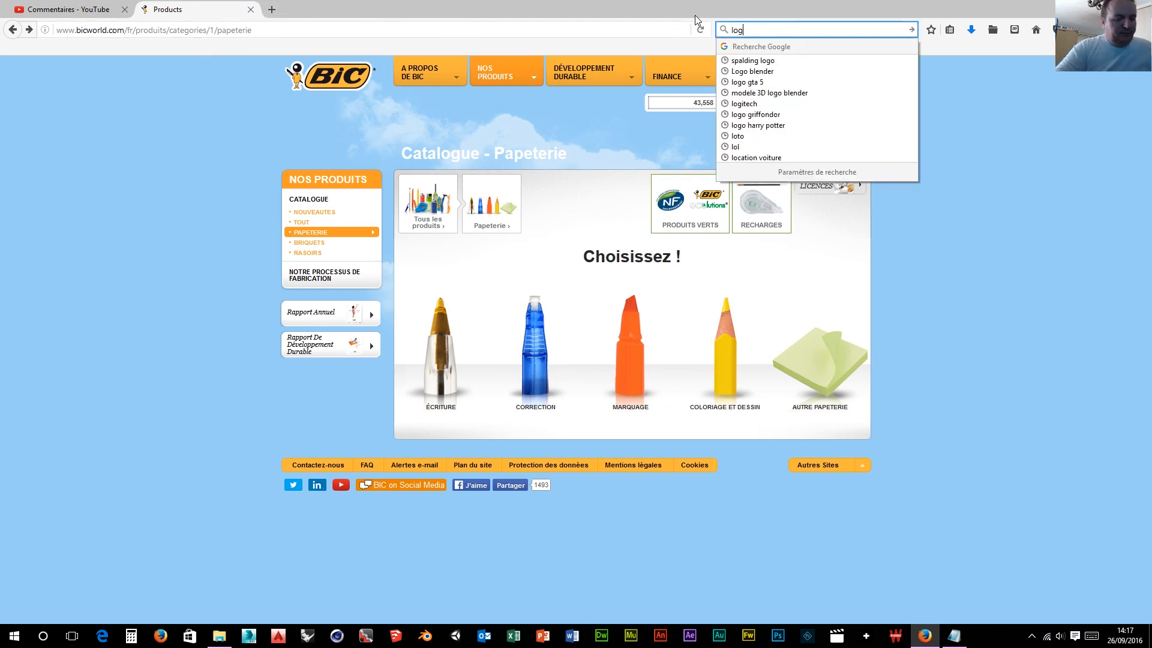
pyautogui.write('o bic')
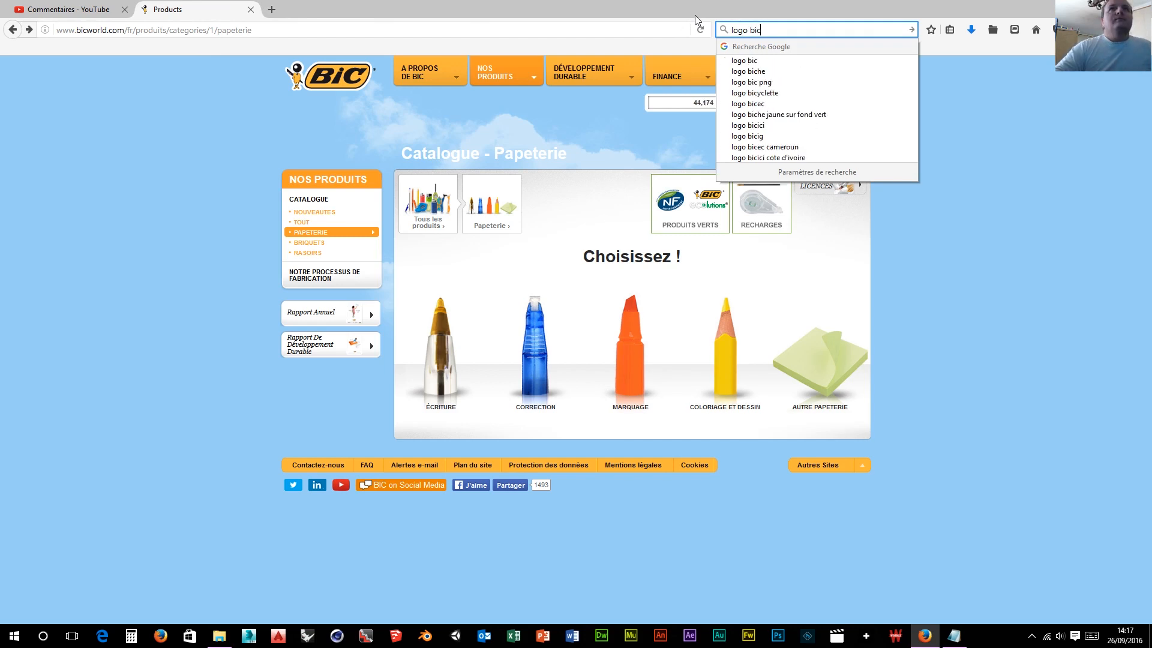
pyautogui.press('Return')
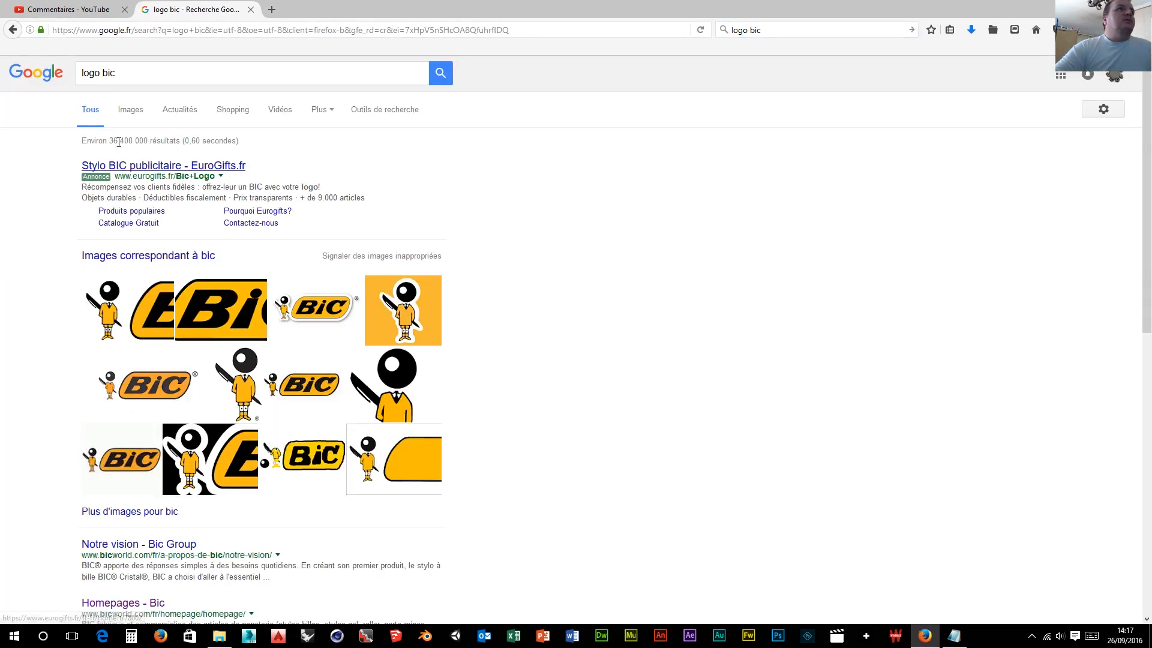
pyautogui.click(132, 110)
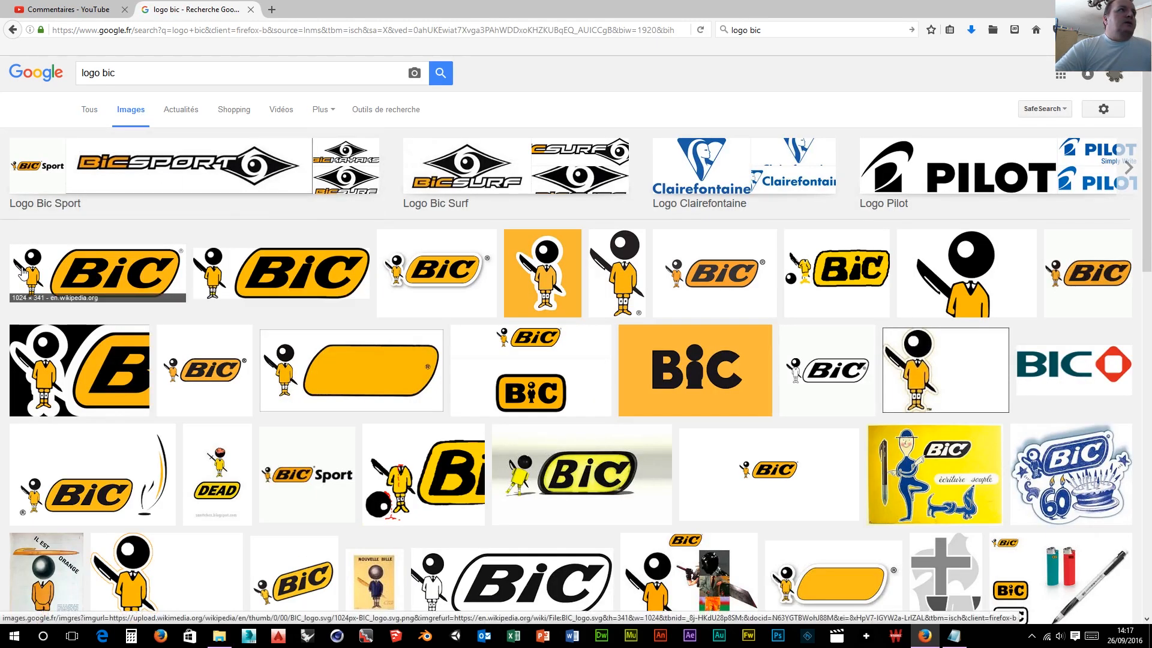
# Step: Open the Wikimedia Commons Bic 2010 logo from the image results and display the 2000 px PNG on its own
pyautogui.click(423, 267)
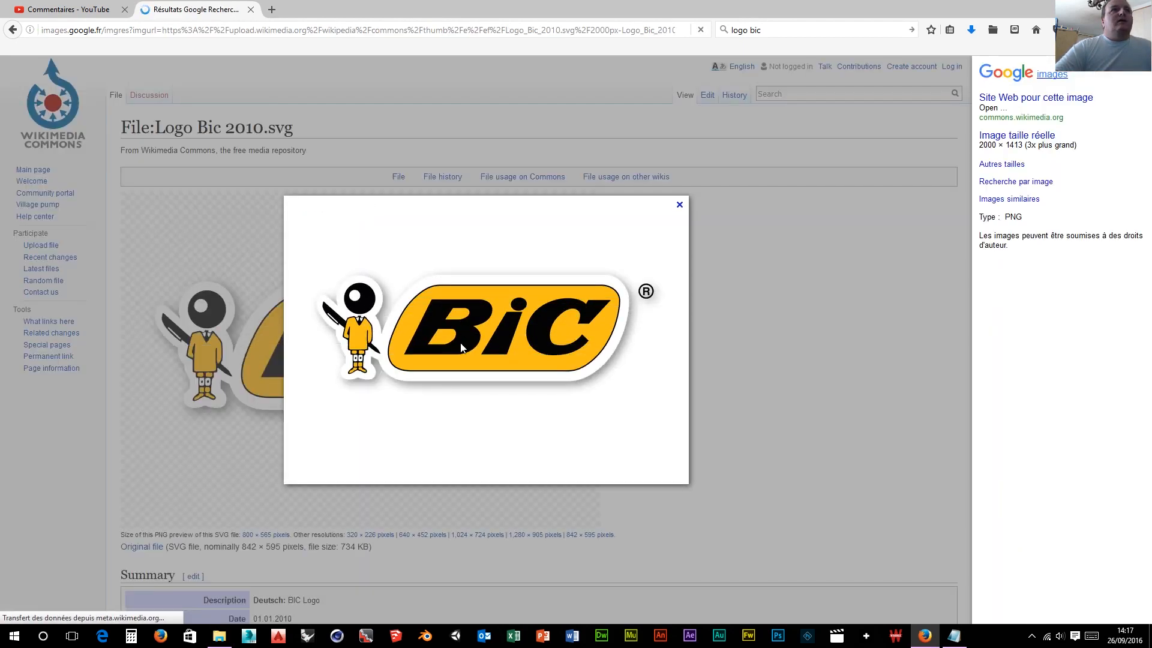
pyautogui.rightClick(487, 322)
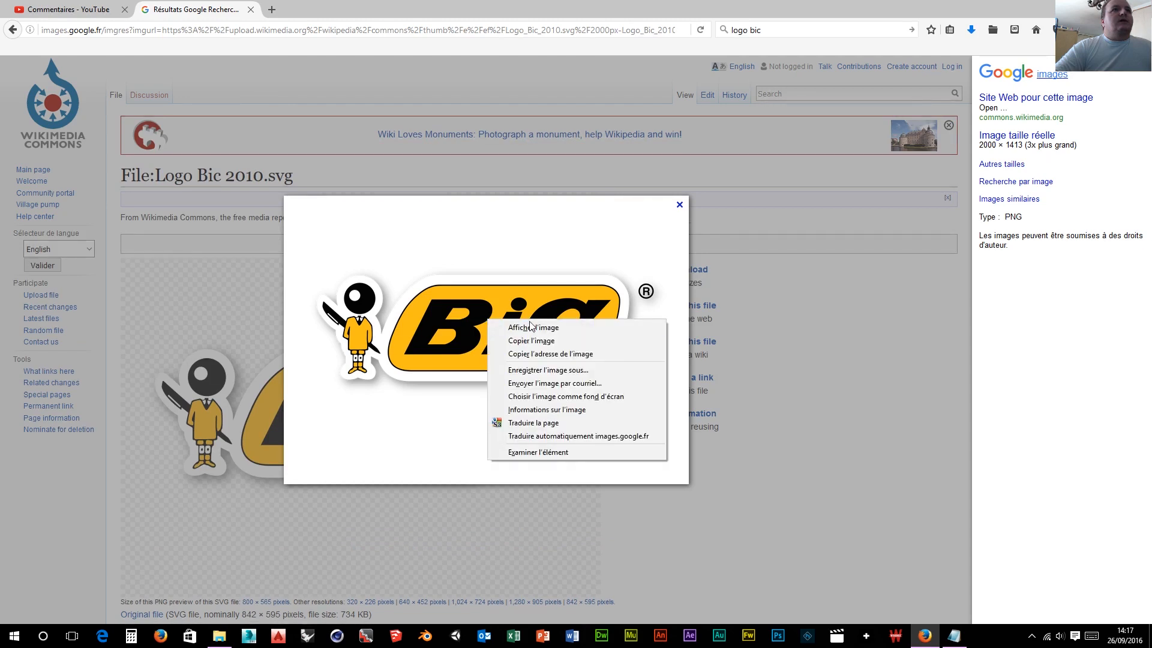
pyautogui.click(543, 328)
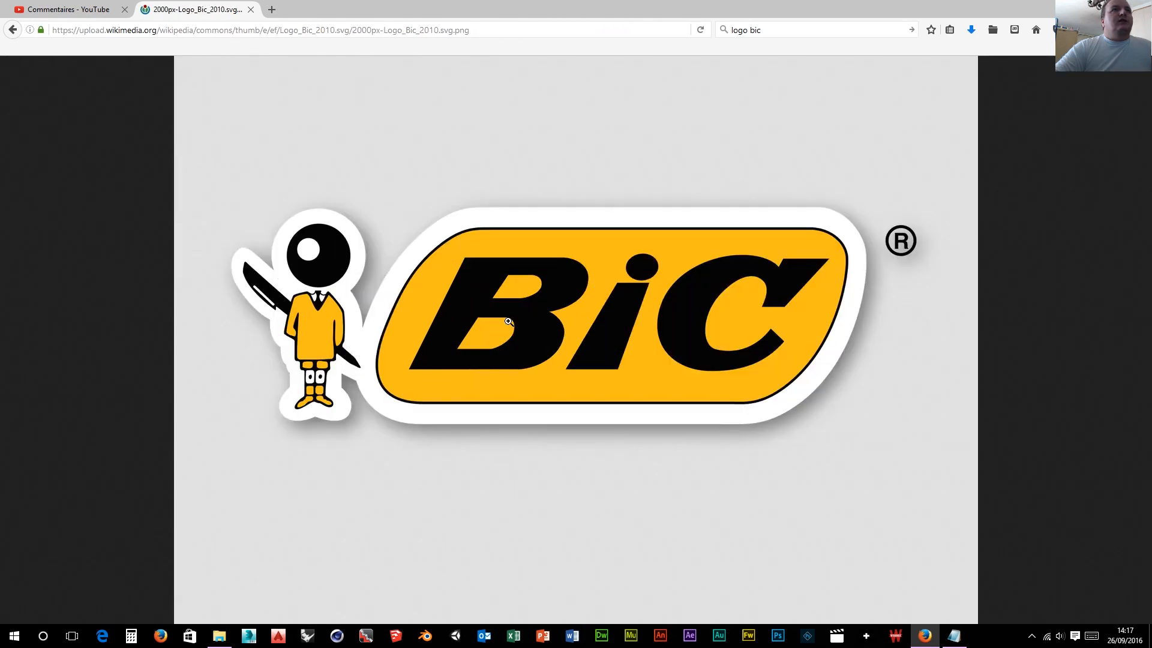
# Step: Save the Bic logo image as 2000px-Logo_Bic_2010.svg in the "test" folder on the Data (D:) drive
pyautogui.click(508, 322)
pyautogui.rightClick(508, 319)
pyautogui.click(562, 361)
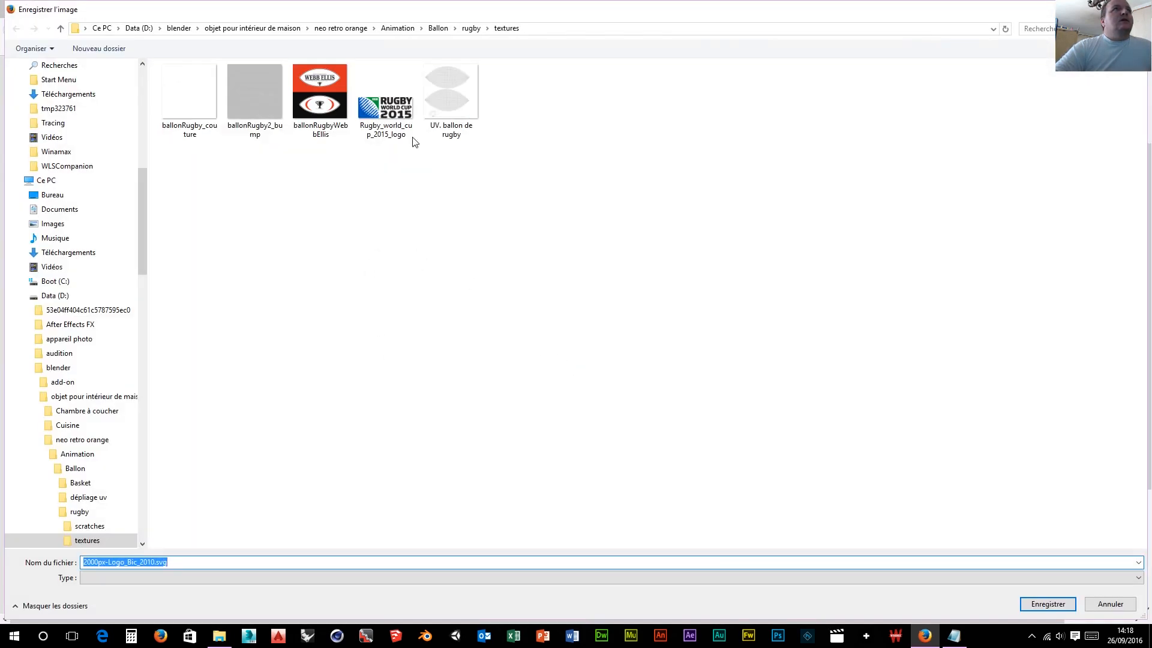
pyautogui.click(160, 28)
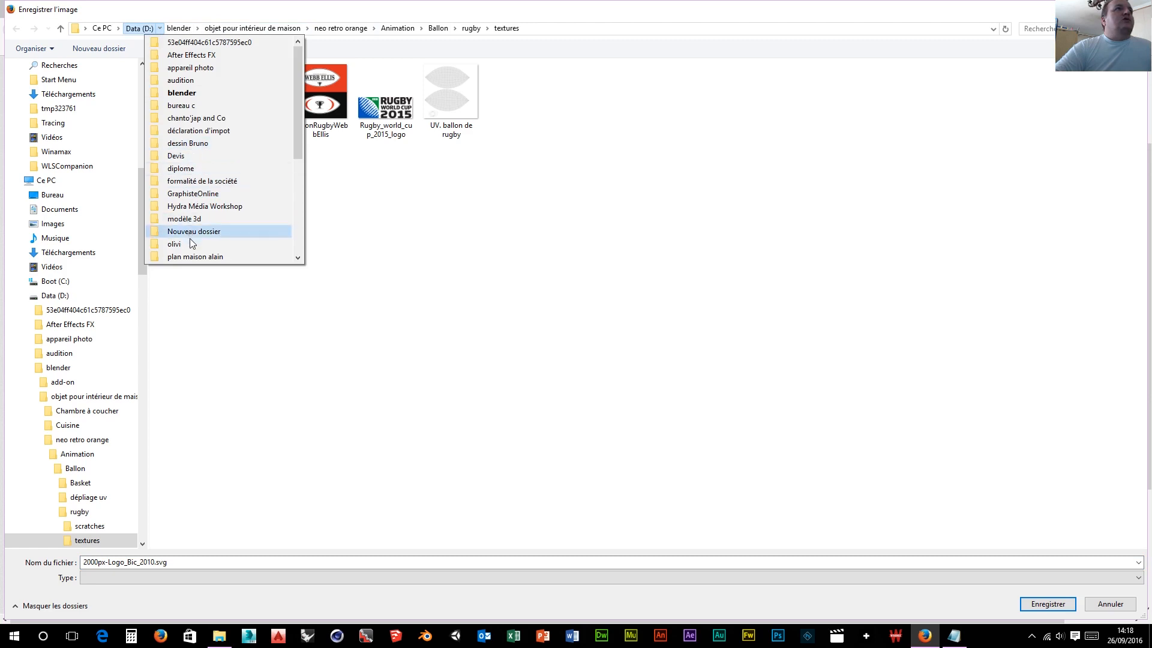
pyautogui.scroll(-3, 297, 227)
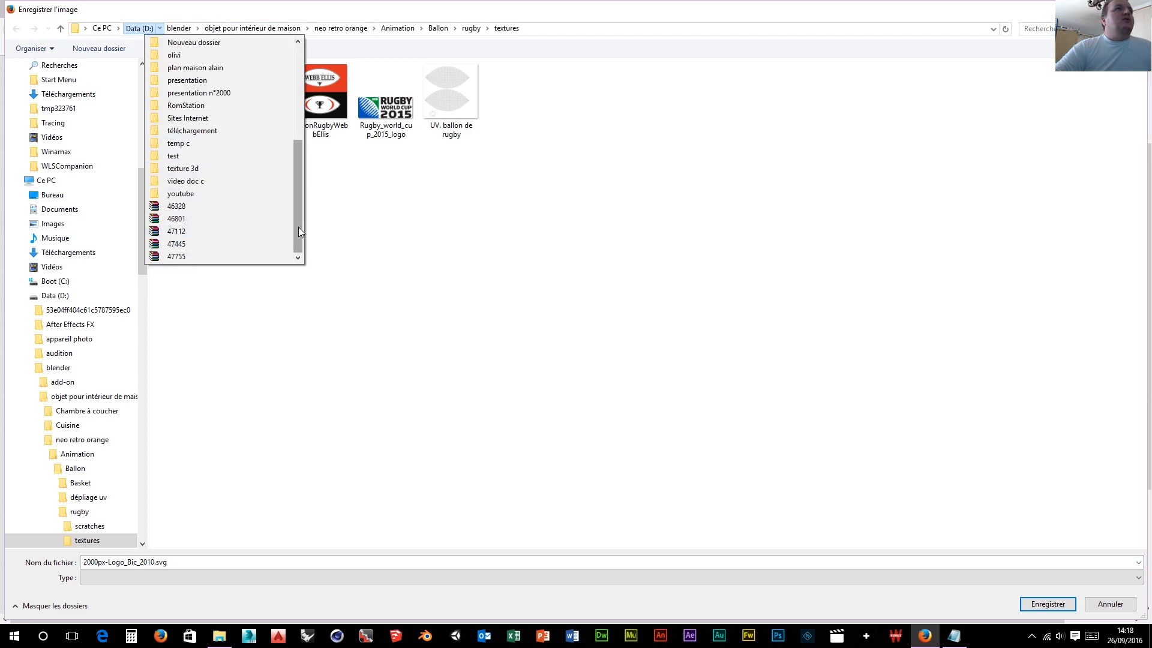
pyautogui.click(180, 156)
pyautogui.click(1048, 604)
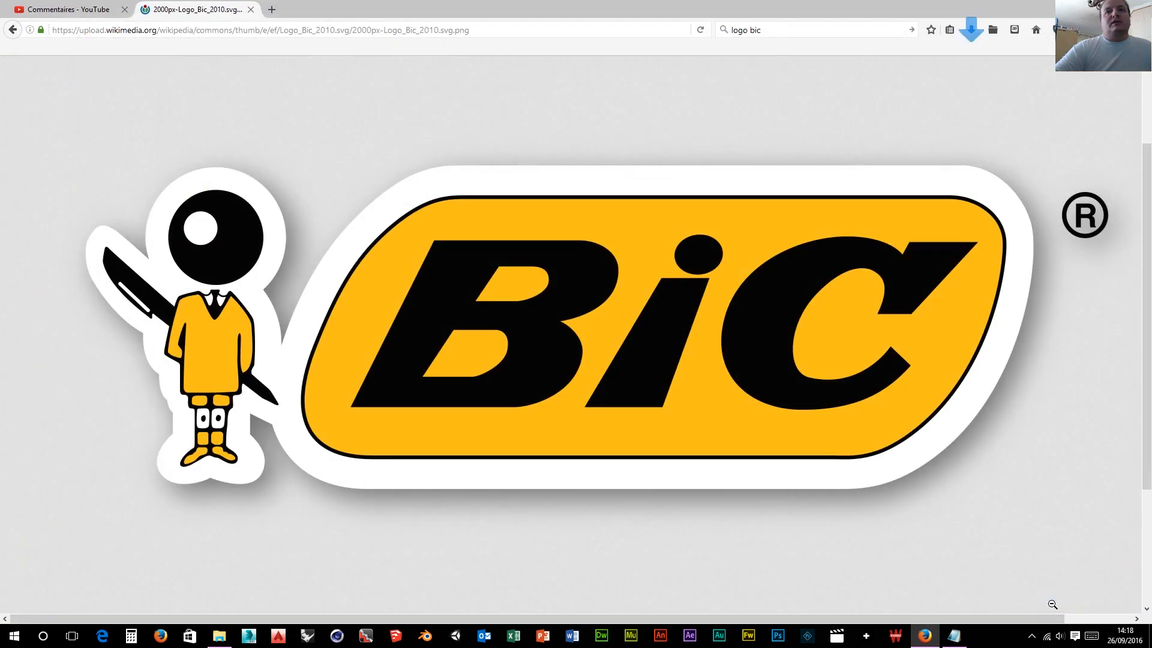
# Step: Return to the Google web results for the logo and search for "stylo bic cristal" instead
pyautogui.click(12, 31)
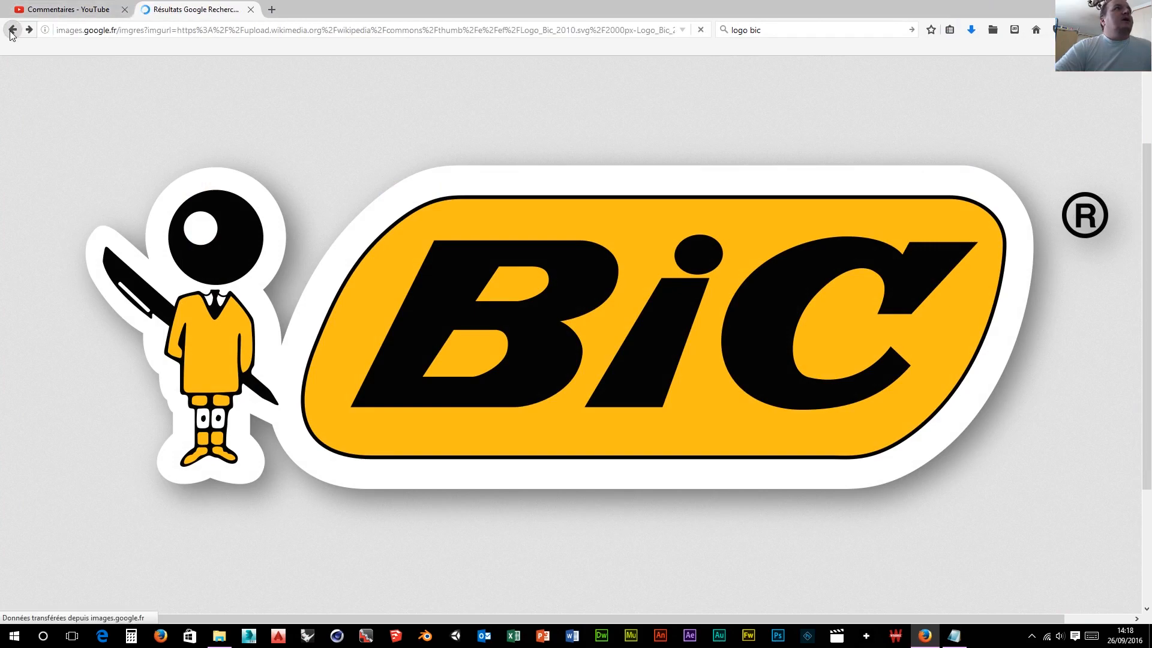
pyautogui.click(12, 31)
pyautogui.click(12, 31)
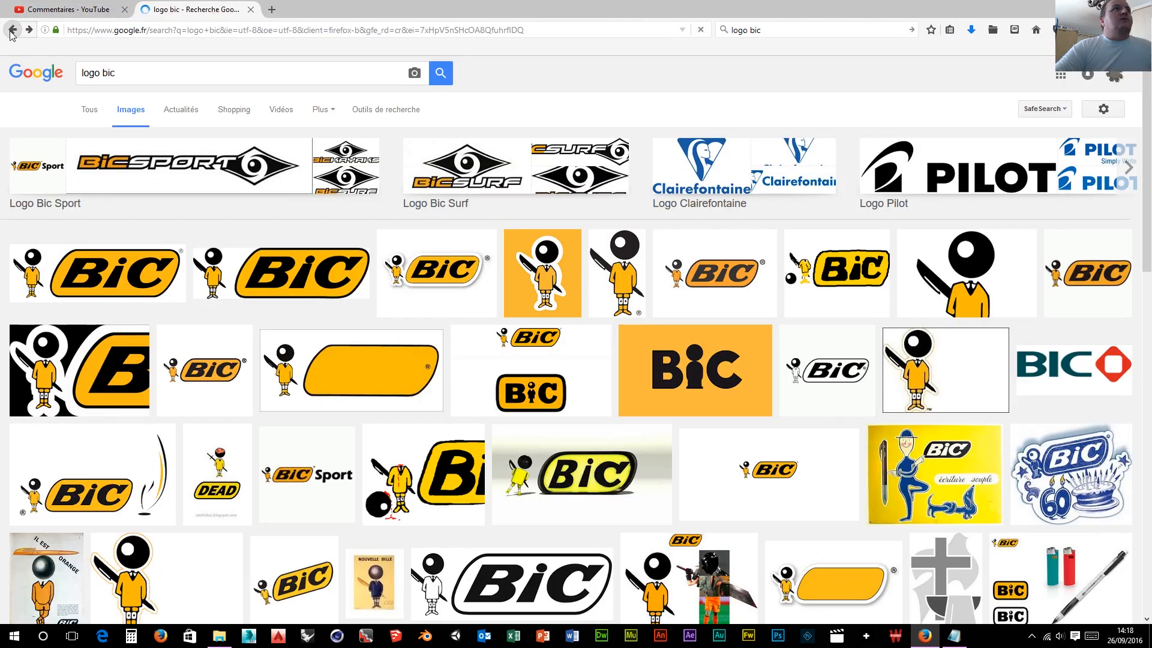
pyautogui.moveTo(158, 74); pyautogui.dragTo(63, 72)
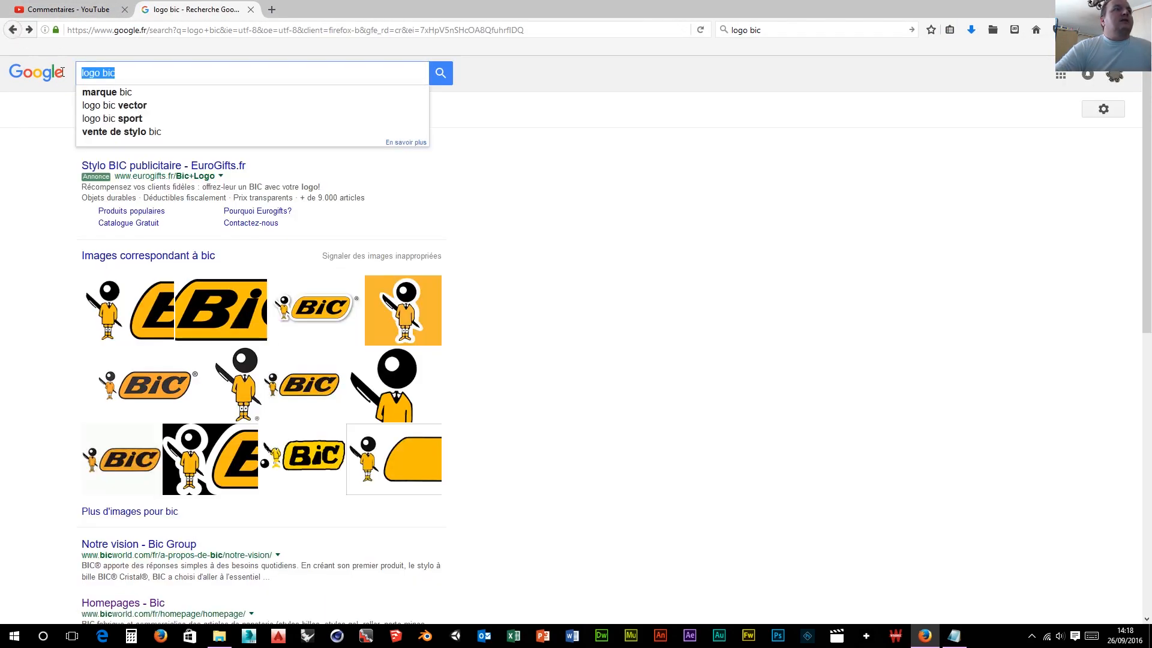
pyautogui.write('stylo')
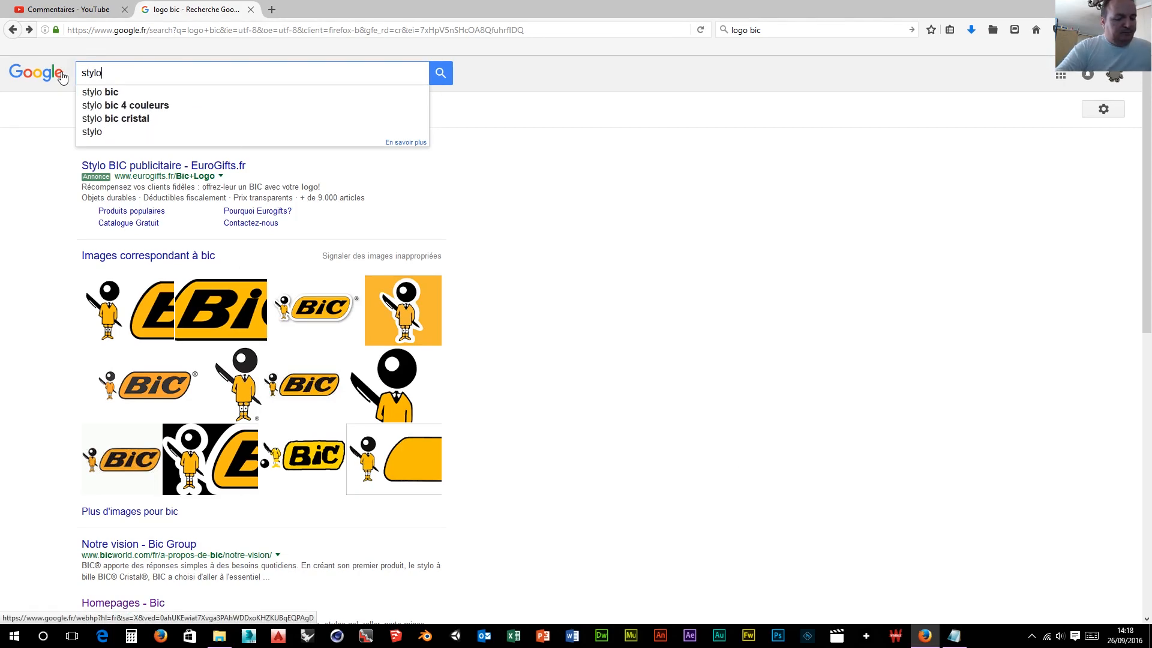
pyautogui.write(' bic c')
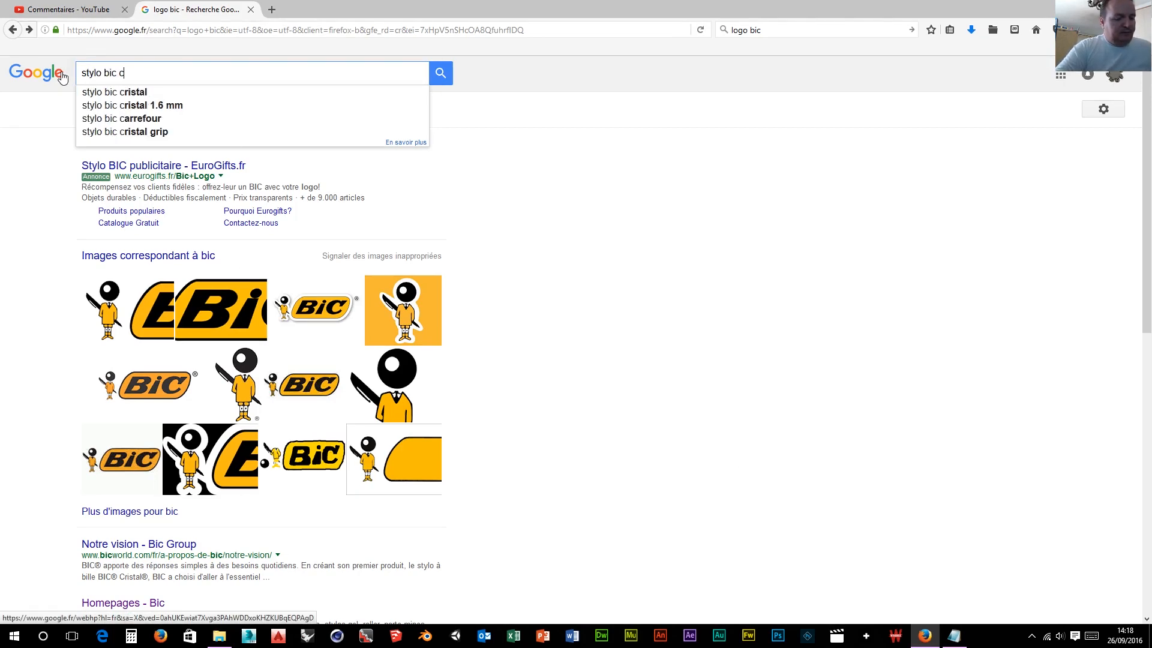
pyautogui.write('rystal')
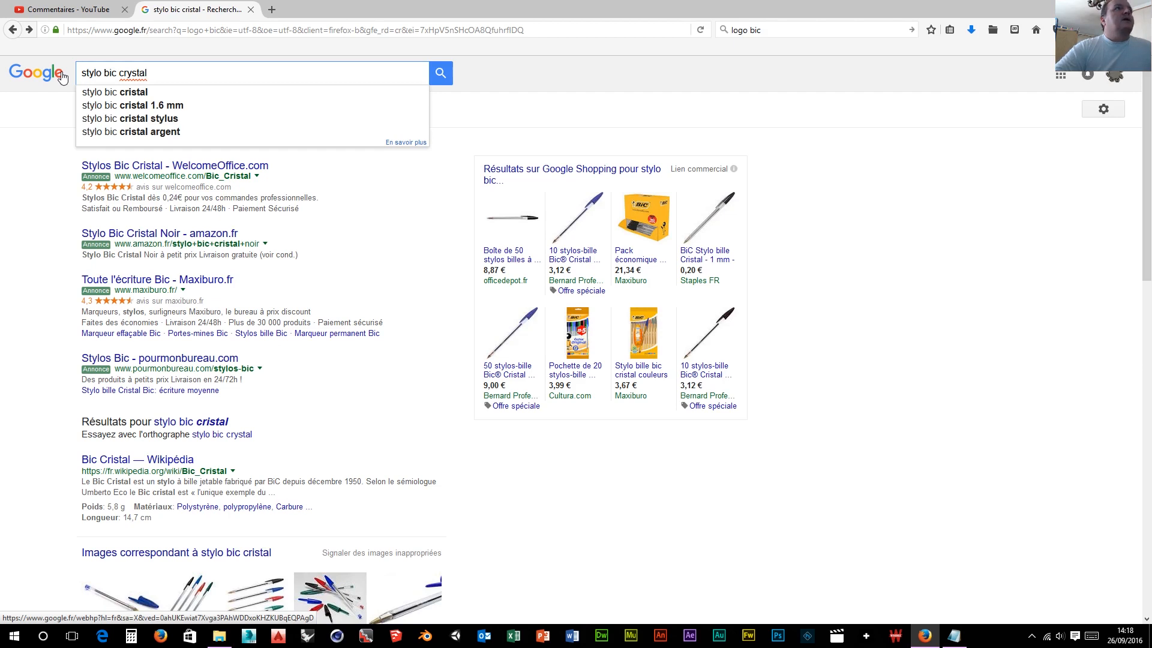
pyautogui.click(97, 93)
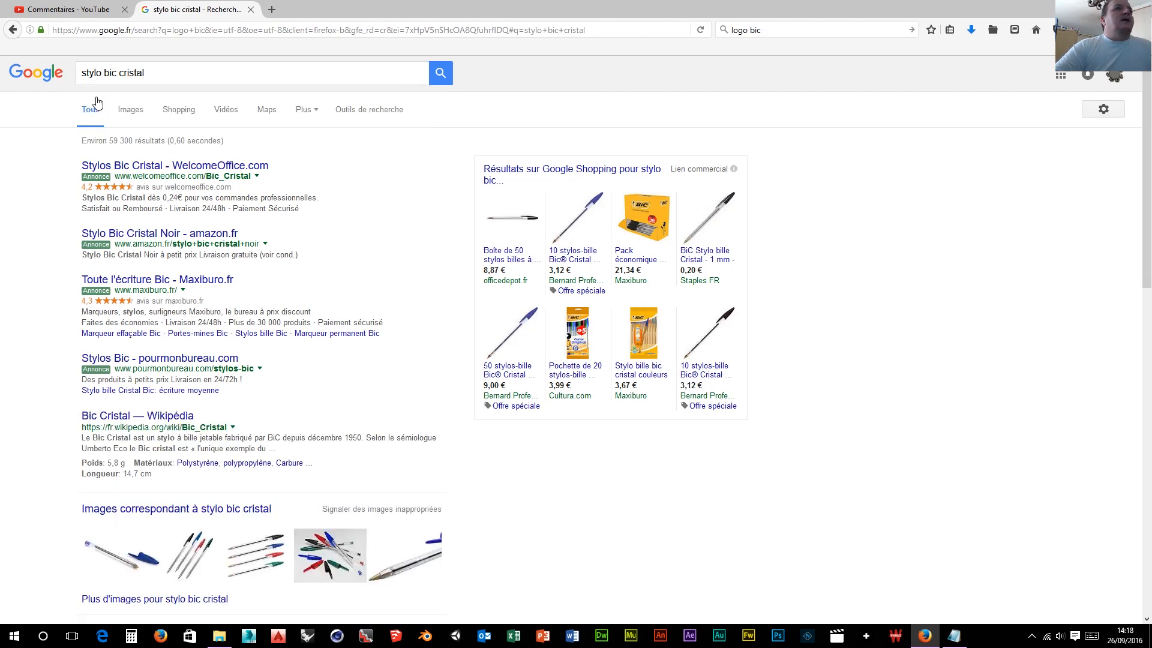
# Step: Show the image results for "stylo bic cristal" and filter them to sizes larger than 1600 × 1200 (2 Mpx)
pyautogui.click(131, 113)
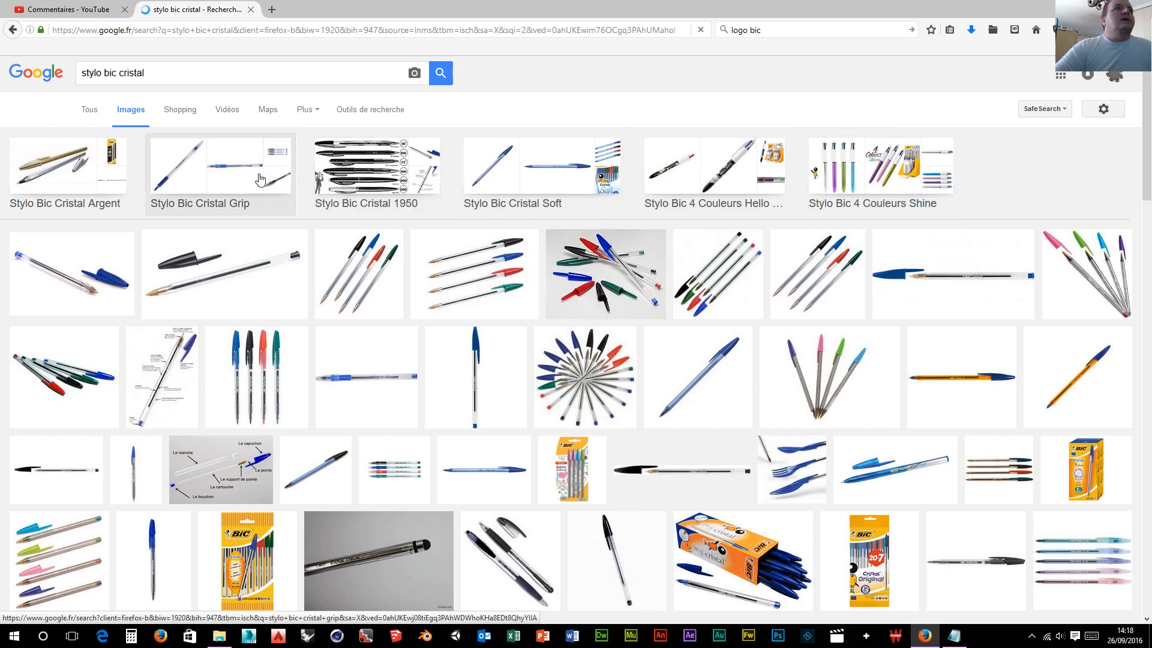
pyautogui.click(384, 111)
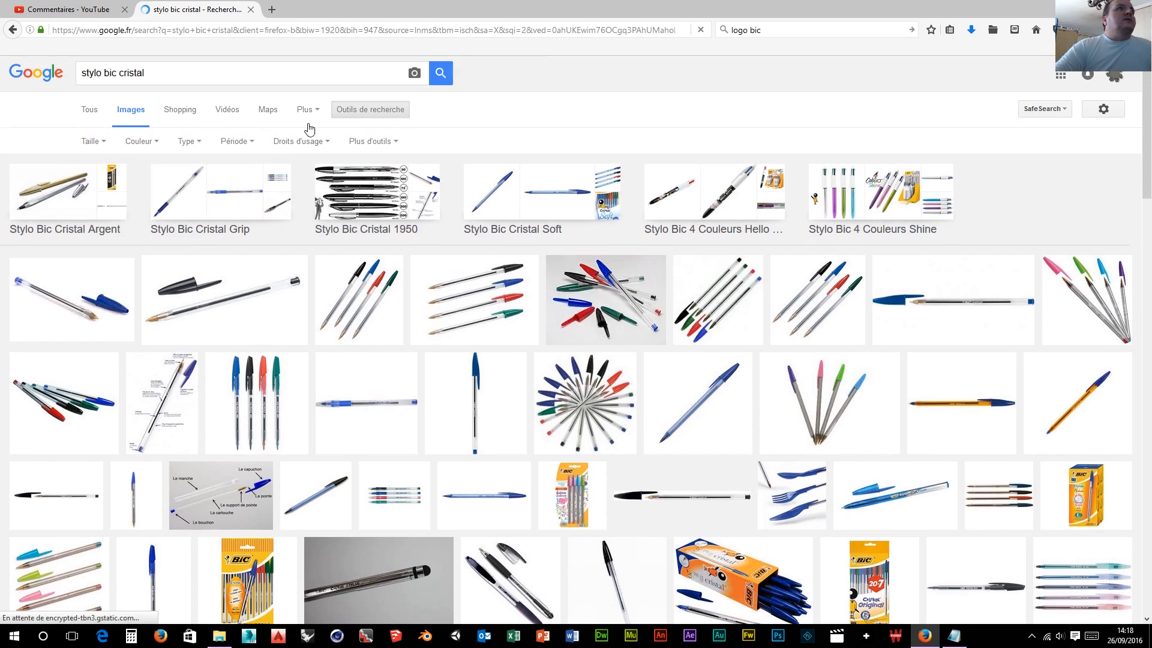
pyautogui.click(93, 142)
pyautogui.moveTo(114, 232)
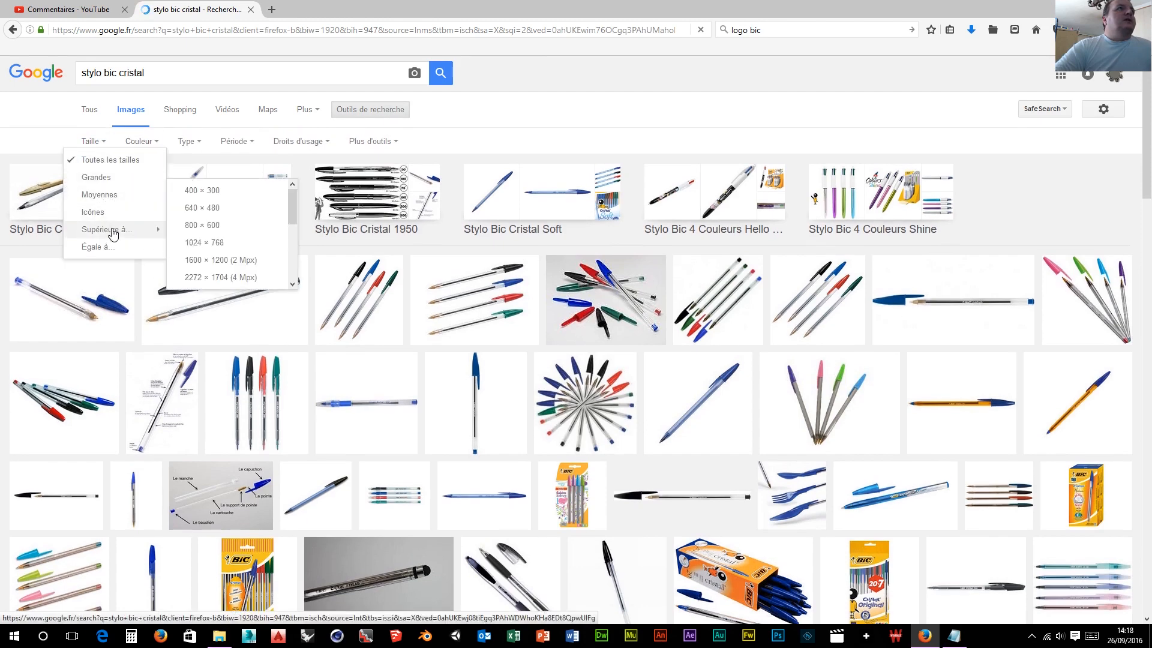
pyautogui.click(204, 260)
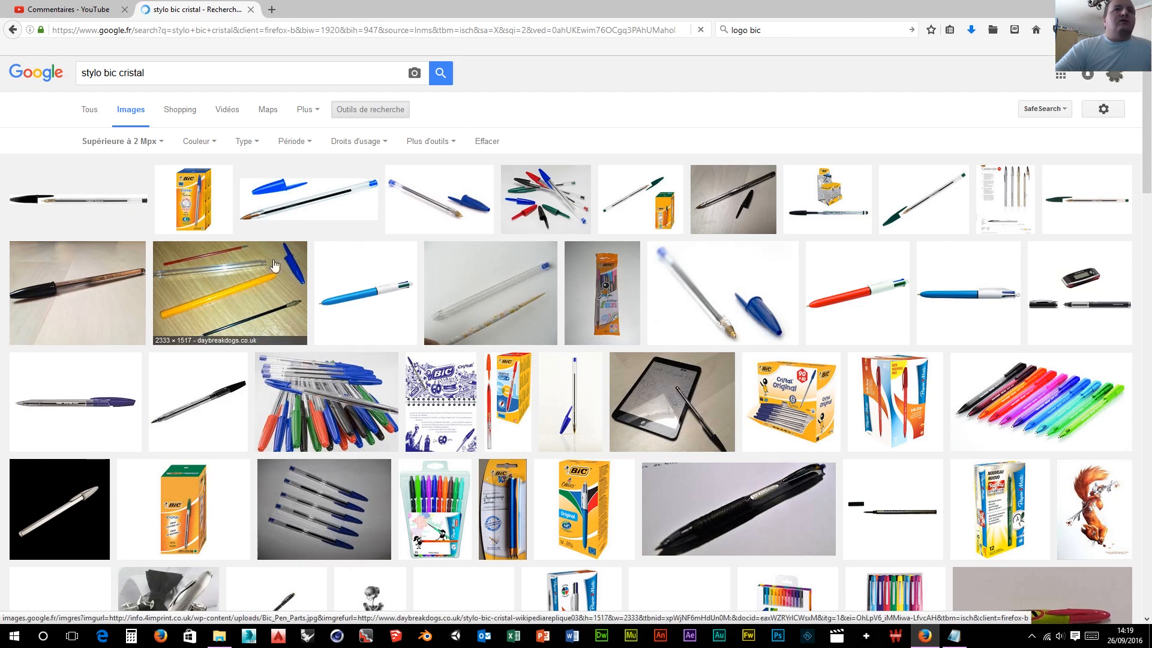
# Step: Browse the filtered pen images and open the tomberdanslespoires.com source page of the 6645 × 487 black Bic Cristal picture
pyautogui.scroll(-2, 291, 263)
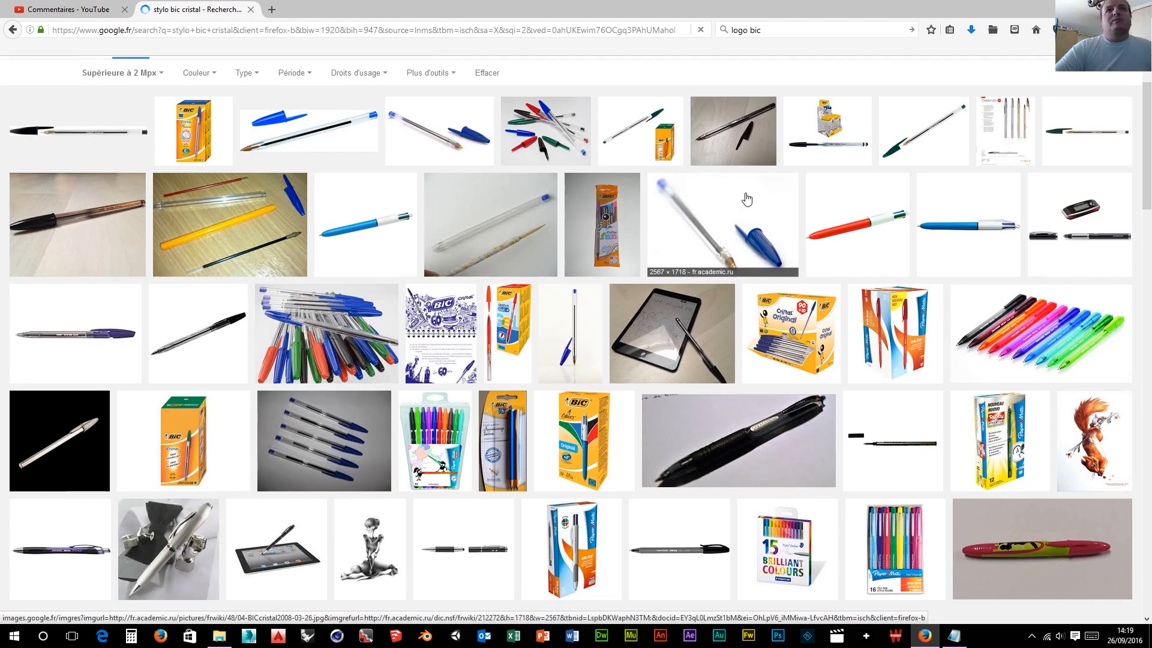
pyautogui.scroll(2, 745, 214)
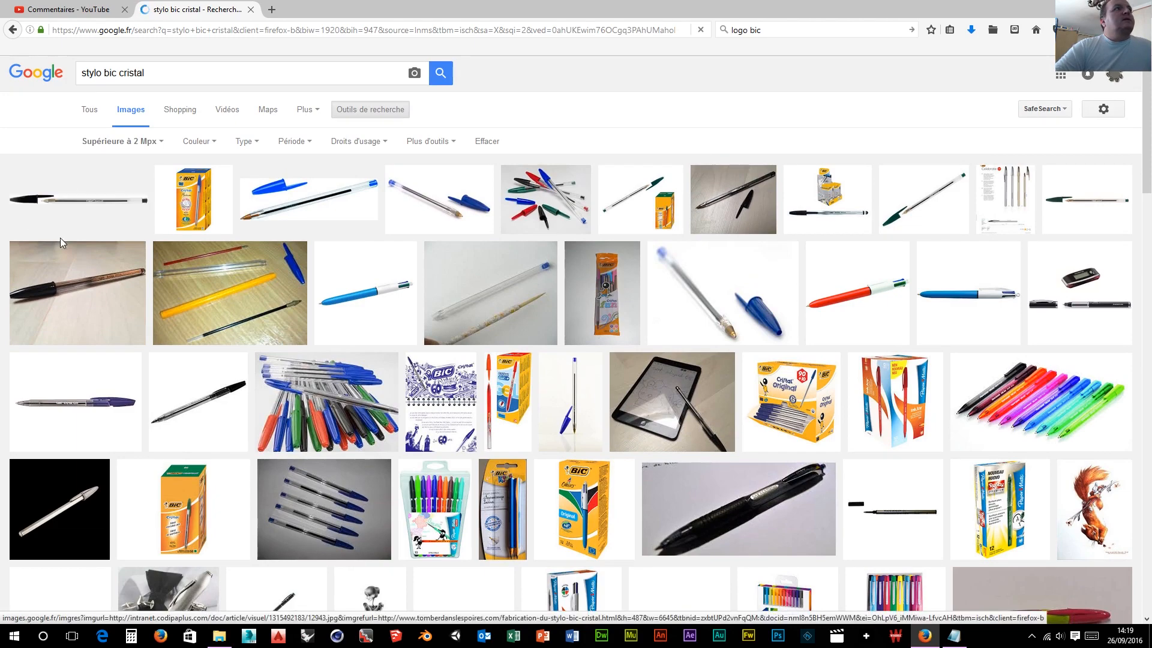
pyautogui.scroll(-2, 612, 300)
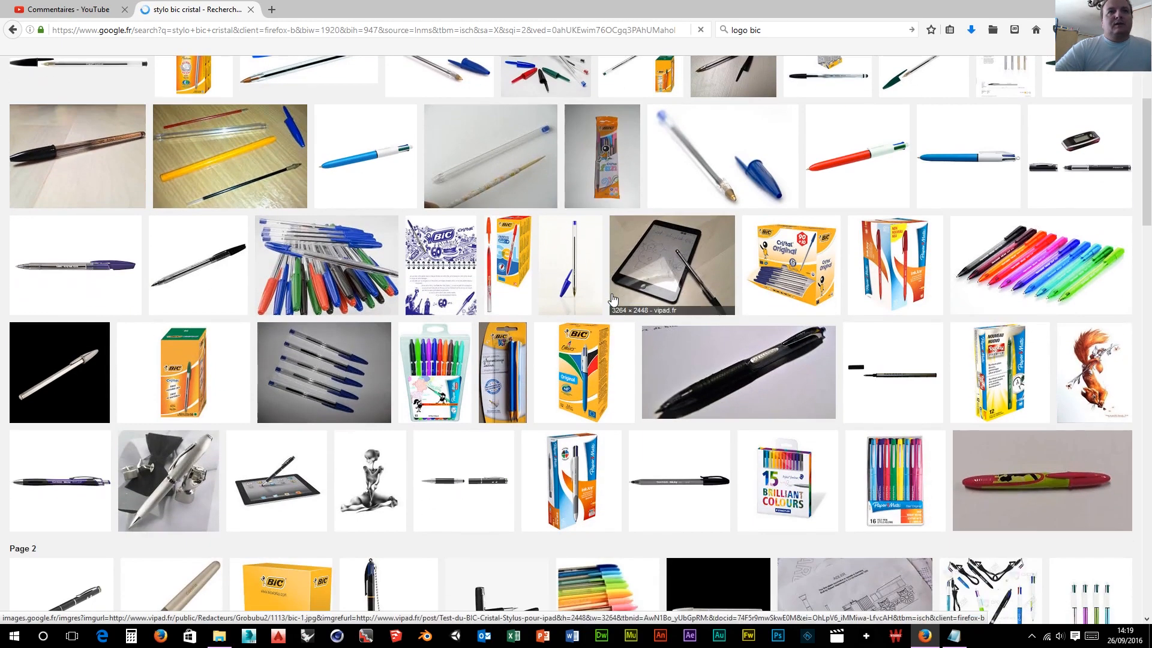
pyautogui.scroll(-2, 612, 299)
pyautogui.scroll(5, 613, 299)
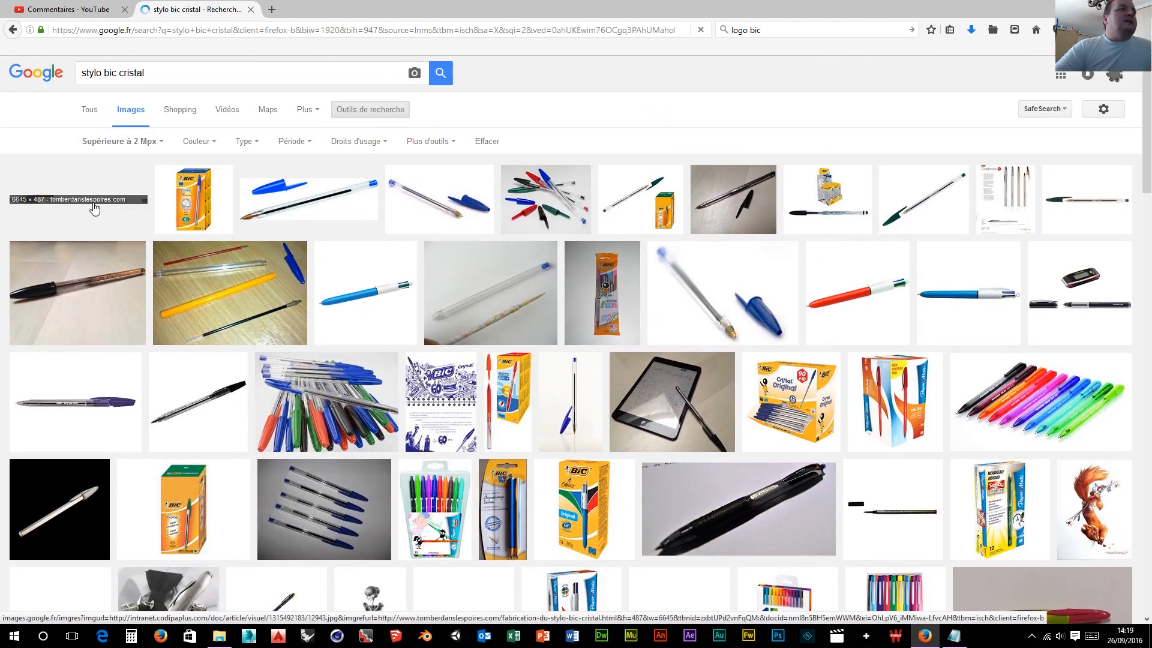
pyautogui.click(94, 208)
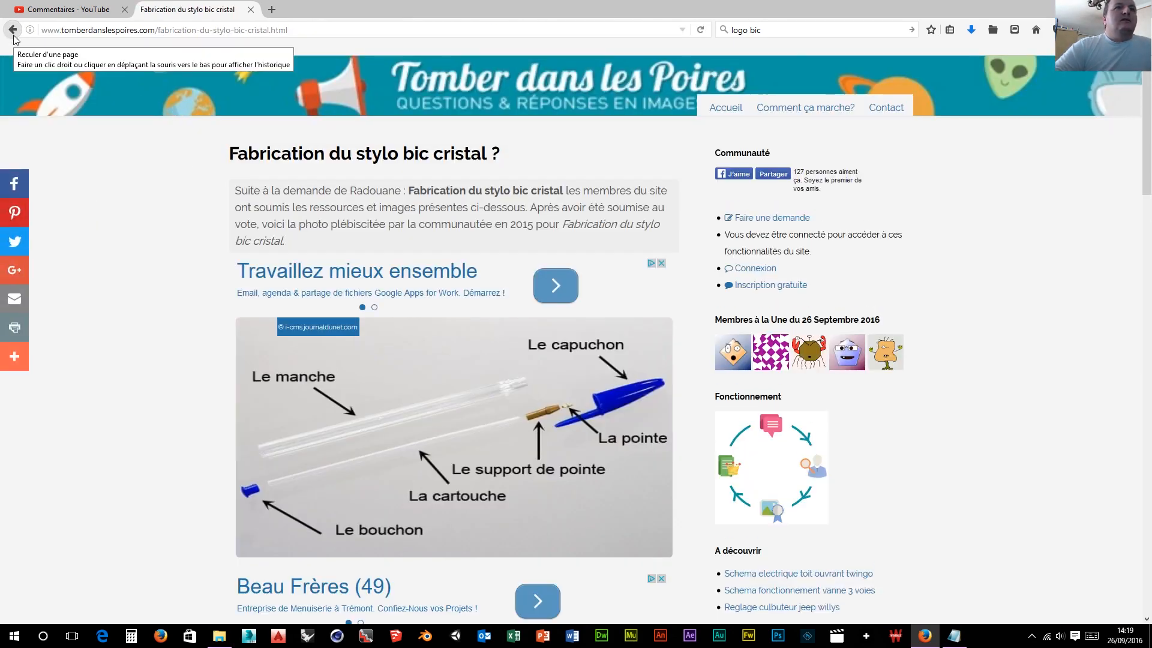
# Step: Find the intranet.codipaplus.com close-up of the black Bic pen among the members' proposals and display that image on its own
pyautogui.scroll(-15, 431, 264)
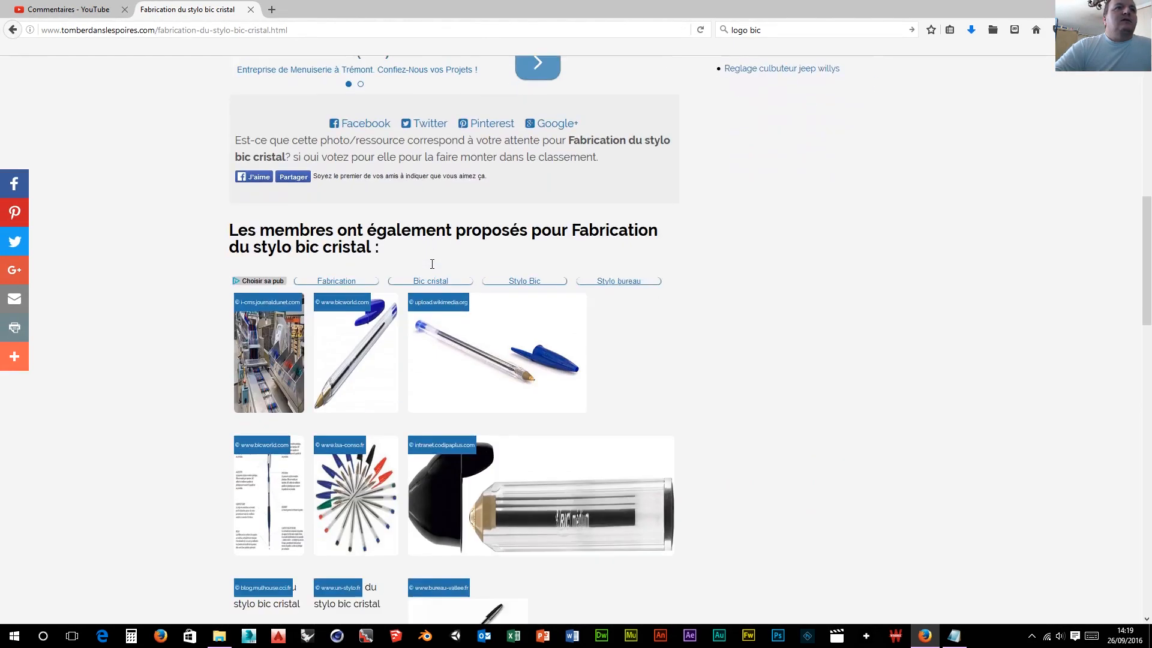
pyautogui.scroll(-3, 431, 269)
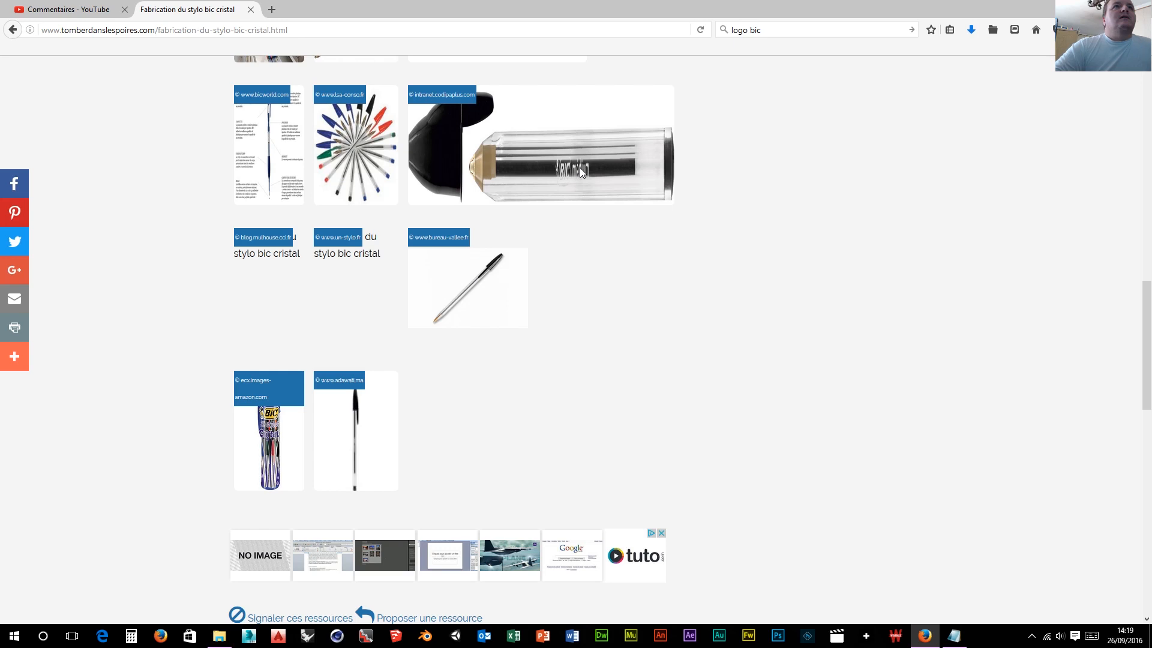
pyautogui.rightClick(521, 160)
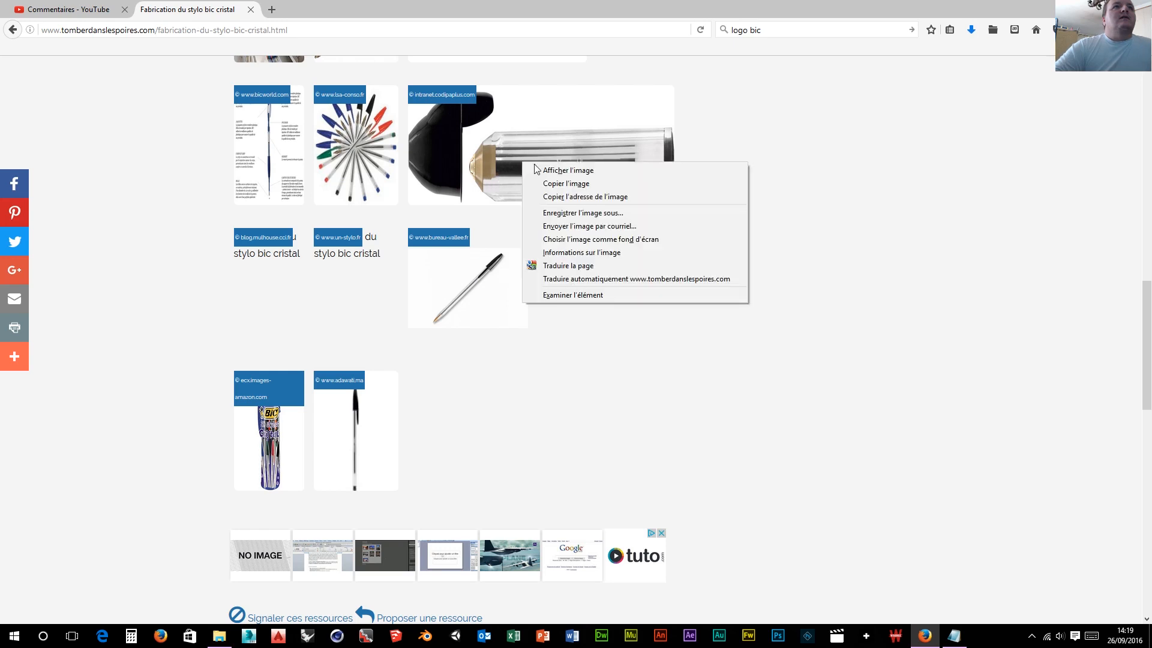
pyautogui.click(604, 175)
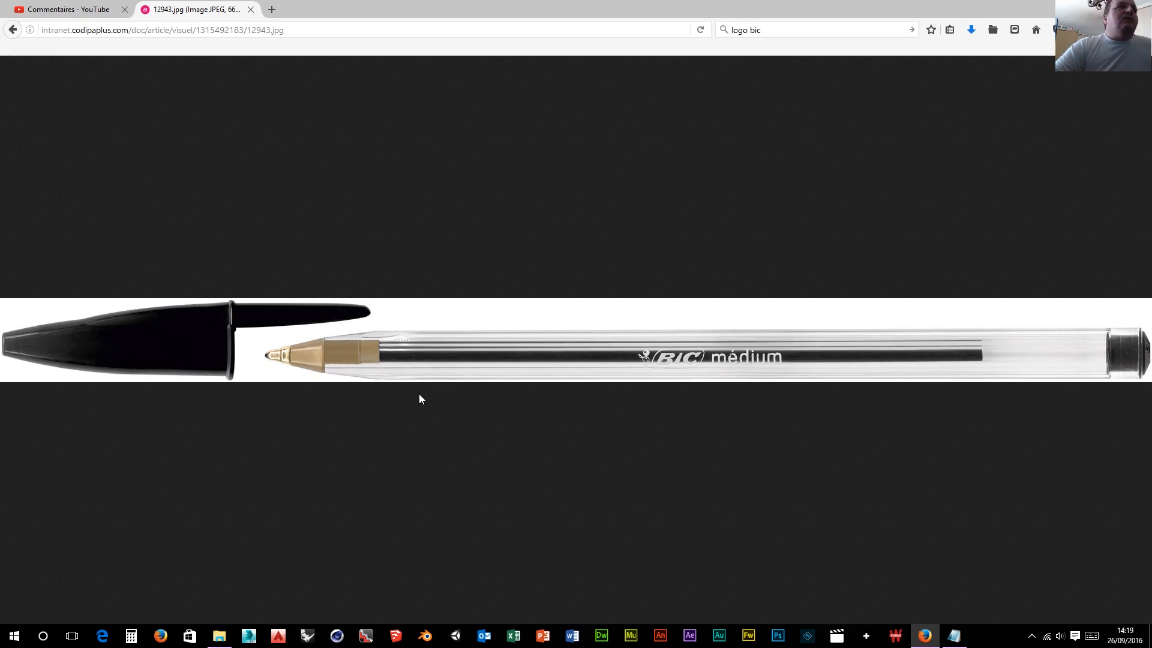
# Step: Enlarge the pen image to full size and save it as 12943 in the "test" folder on the Data (D:) drive
pyautogui.click(439, 353)
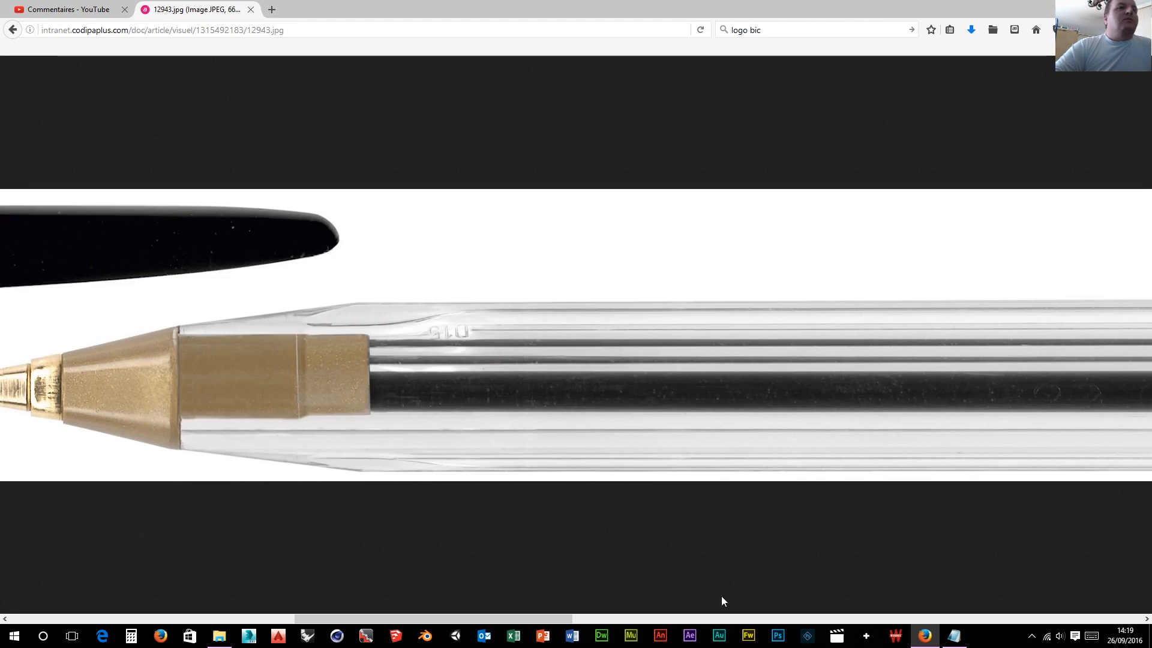
pyautogui.rightClick(503, 356)
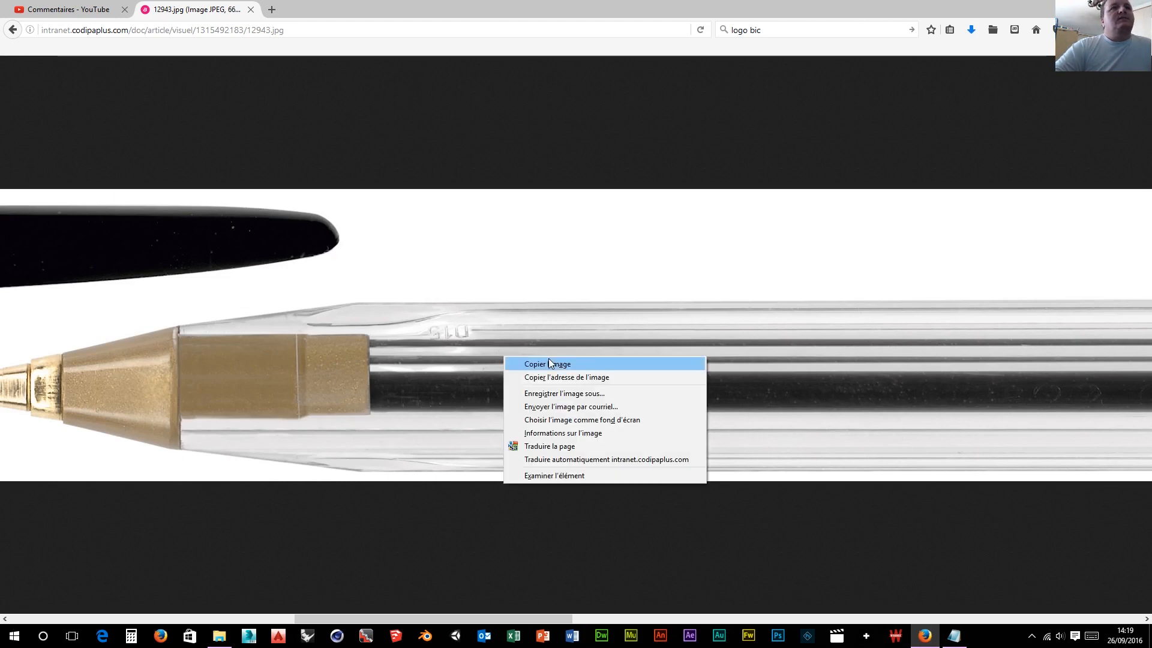
pyautogui.click(570, 393)
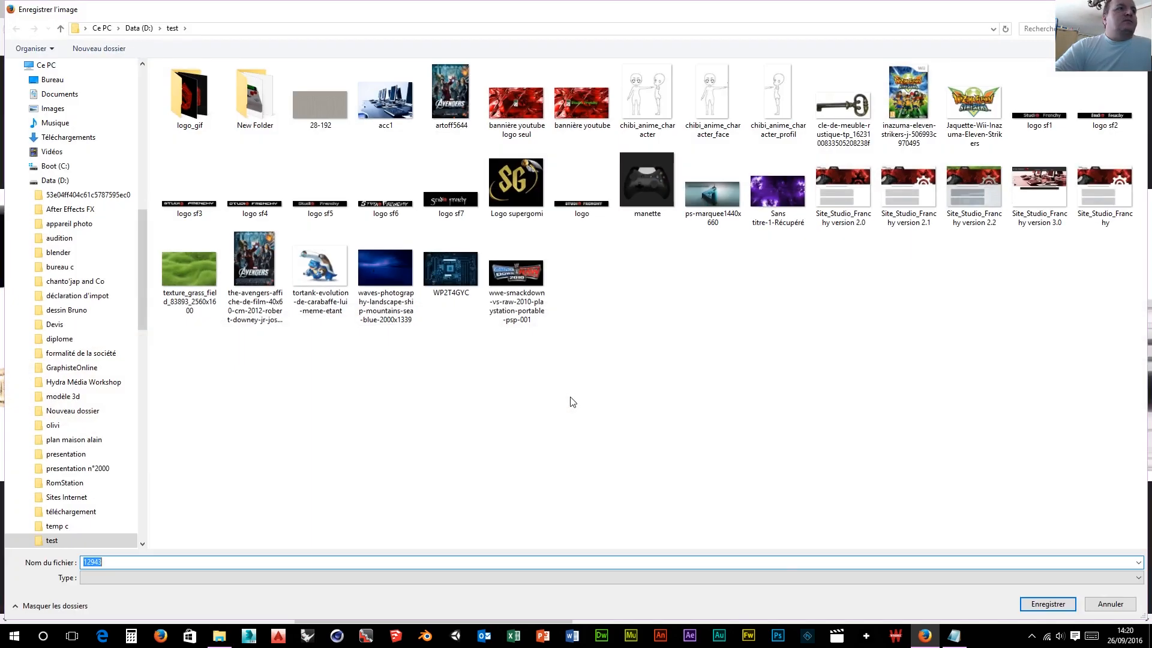
pyautogui.click(1056, 604)
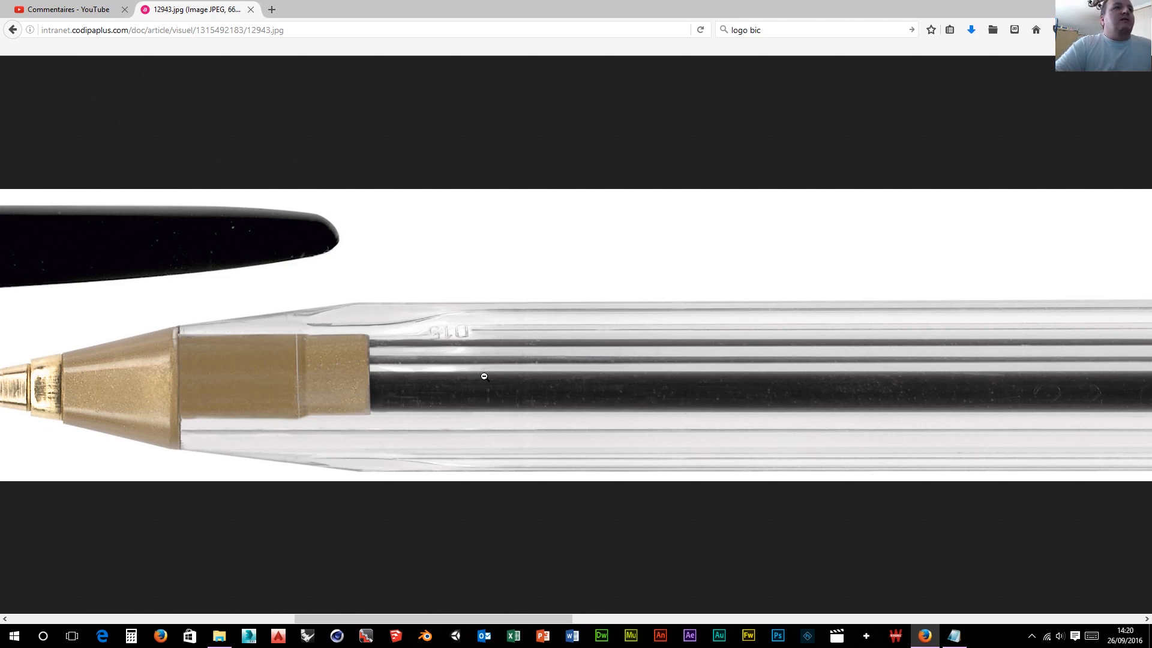
# Step: Examine the full-size pen image along its length, from the cap and tip to the BIC médium marking and the end plug
pyautogui.moveTo(300, 619); pyautogui.dragTo(998, 600)
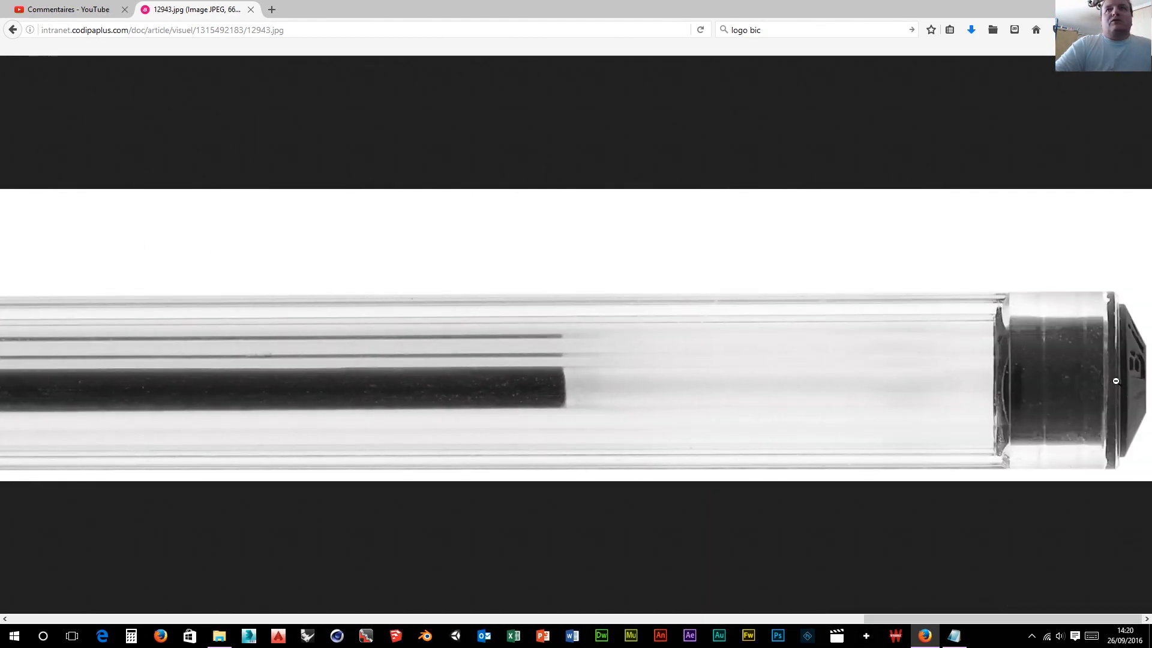
pyautogui.moveTo(873, 619); pyautogui.dragTo(1066, 566)
pyautogui.moveTo(939, 566); pyautogui.dragTo(157, 573)
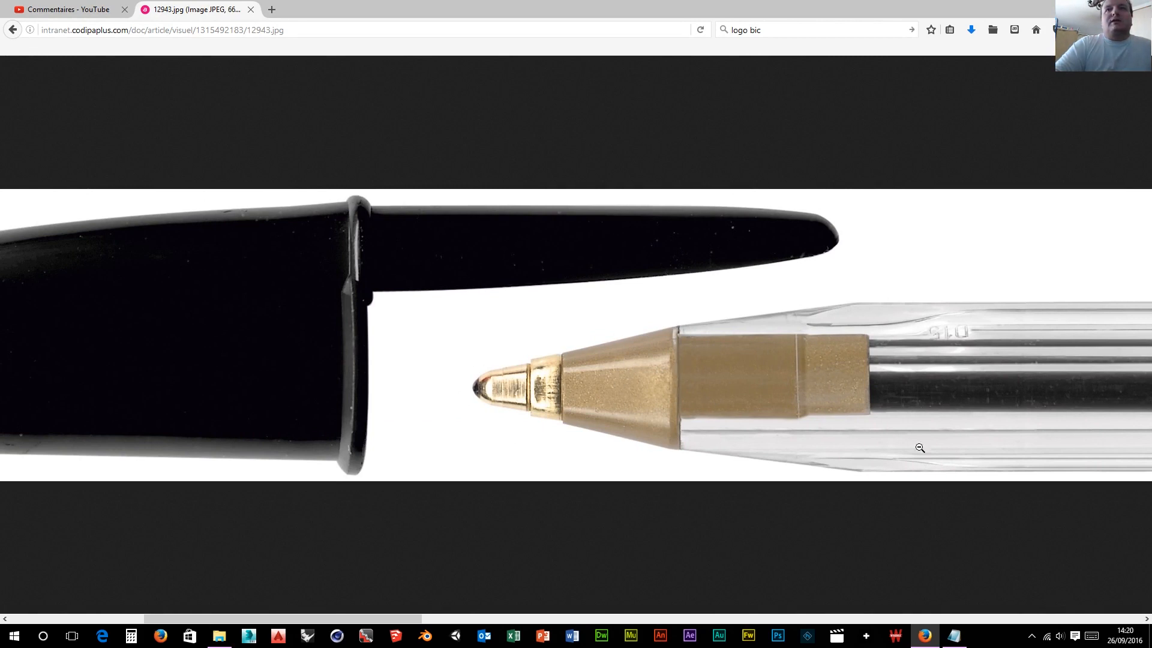
pyautogui.moveTo(175, 617); pyautogui.dragTo(398, 618)
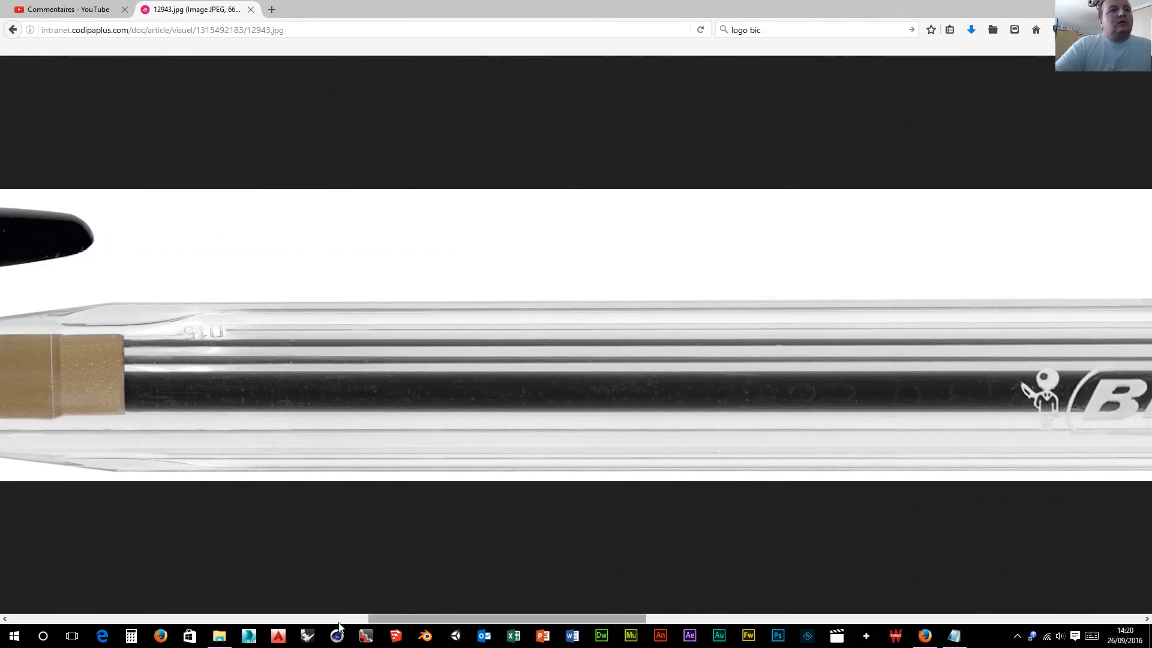
pyautogui.moveTo(432, 620); pyautogui.dragTo(611, 622)
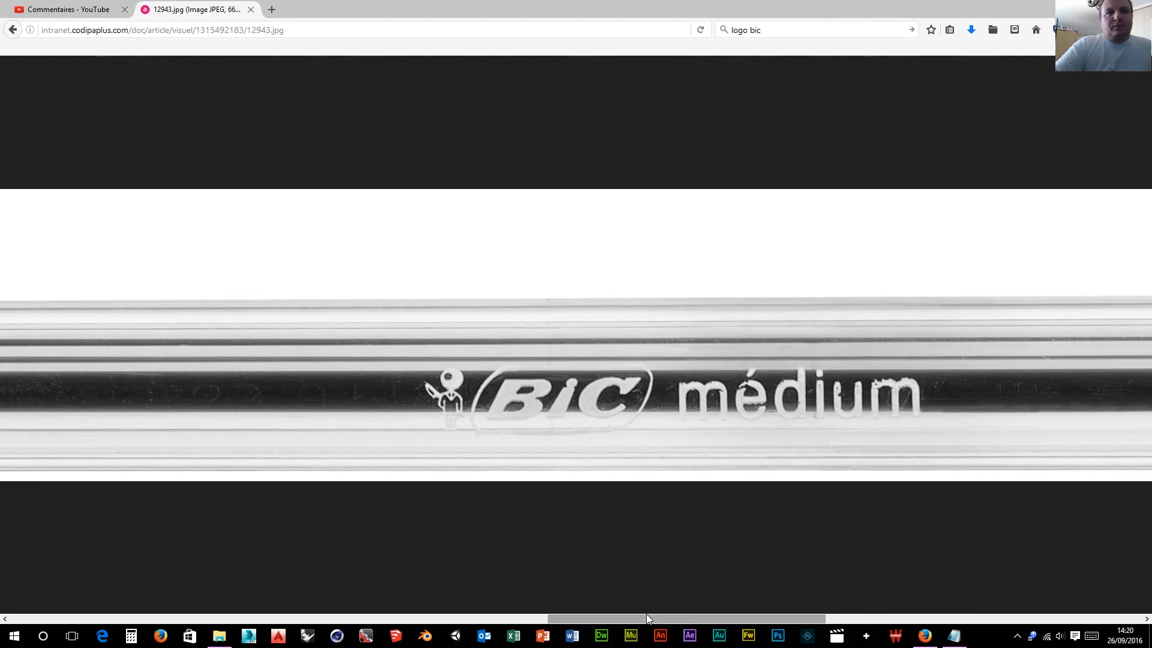
pyautogui.moveTo(646, 613); pyautogui.dragTo(853, 613)
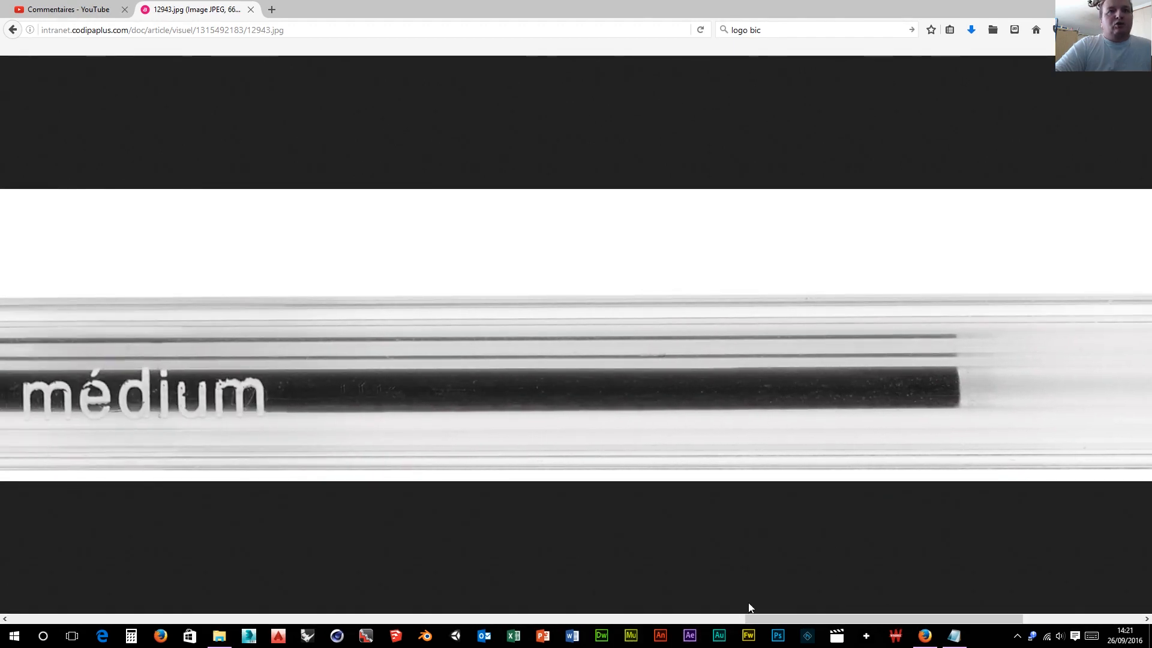
pyautogui.moveTo(780, 618); pyautogui.dragTo(1, 578)
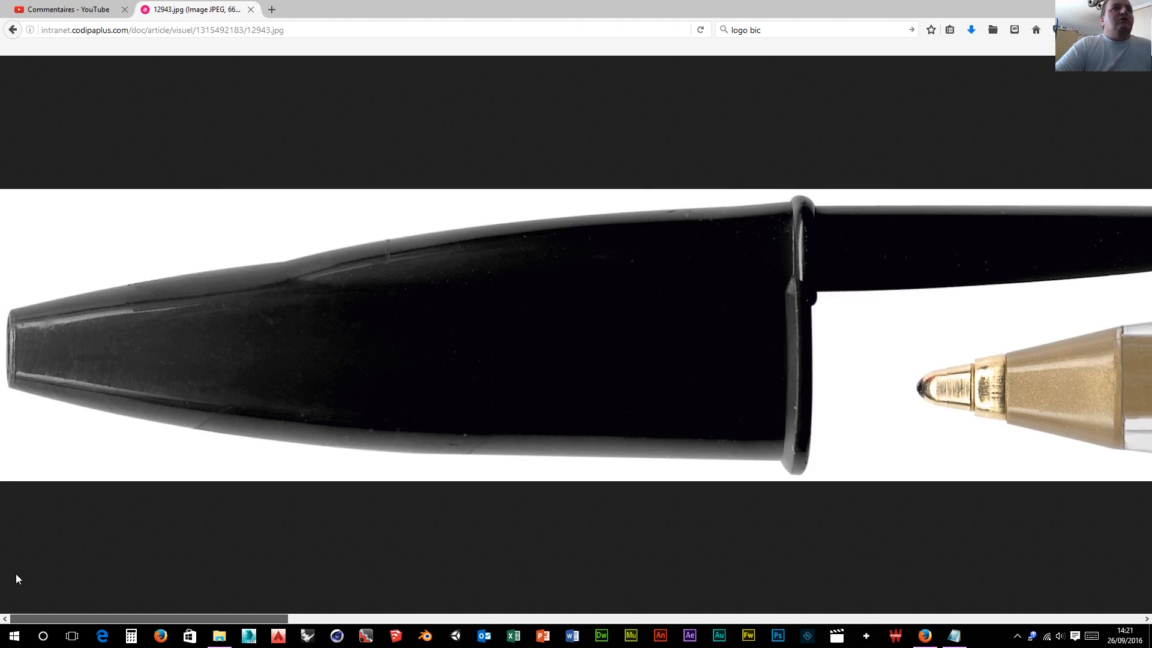
pyautogui.moveTo(16, 574); pyautogui.dragTo(837, 556)
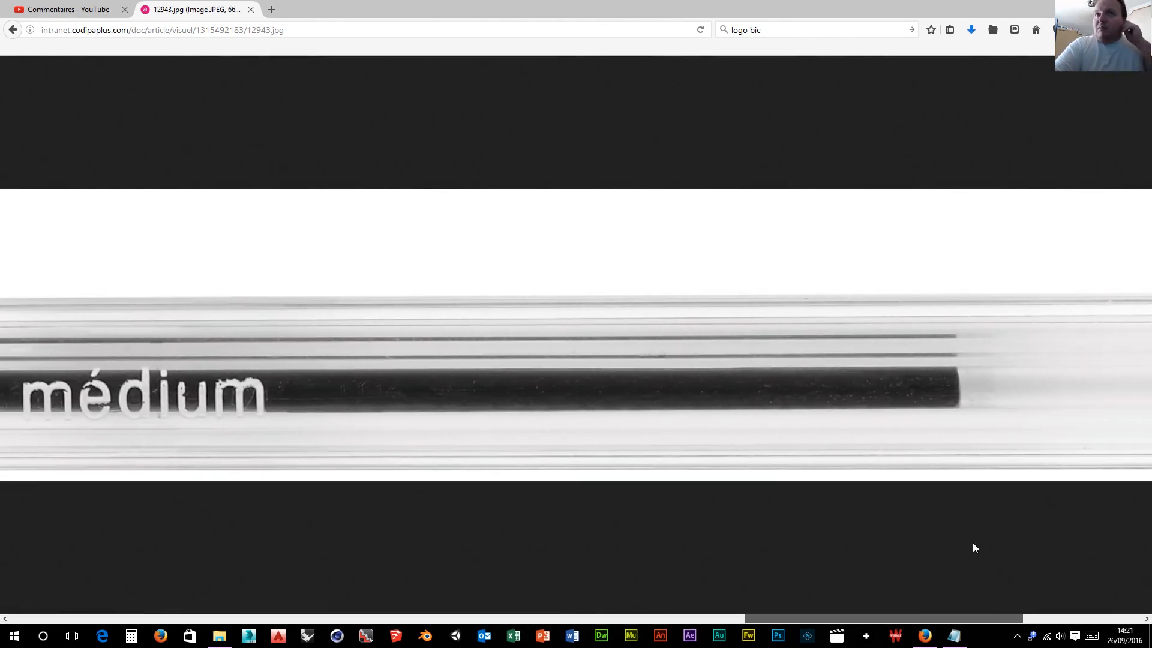
pyautogui.moveTo(952, 550); pyautogui.dragTo(515, 552)
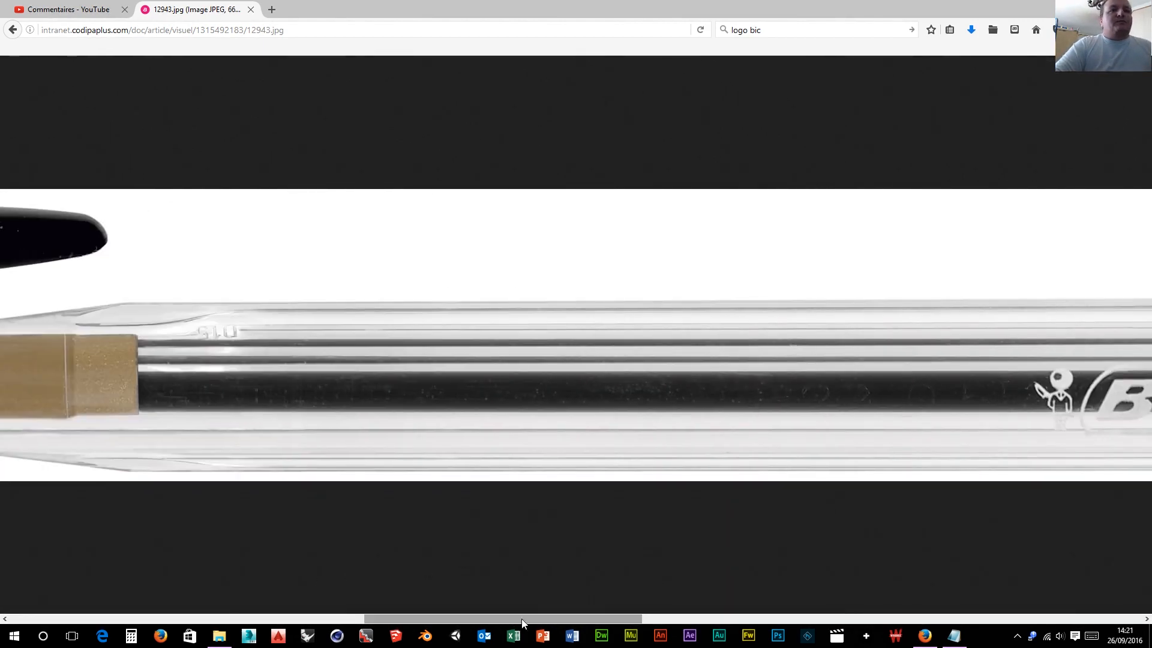
# Step: Launch Blender, dismiss the splash screen and display the scene's render settings
pyautogui.click(424, 635)
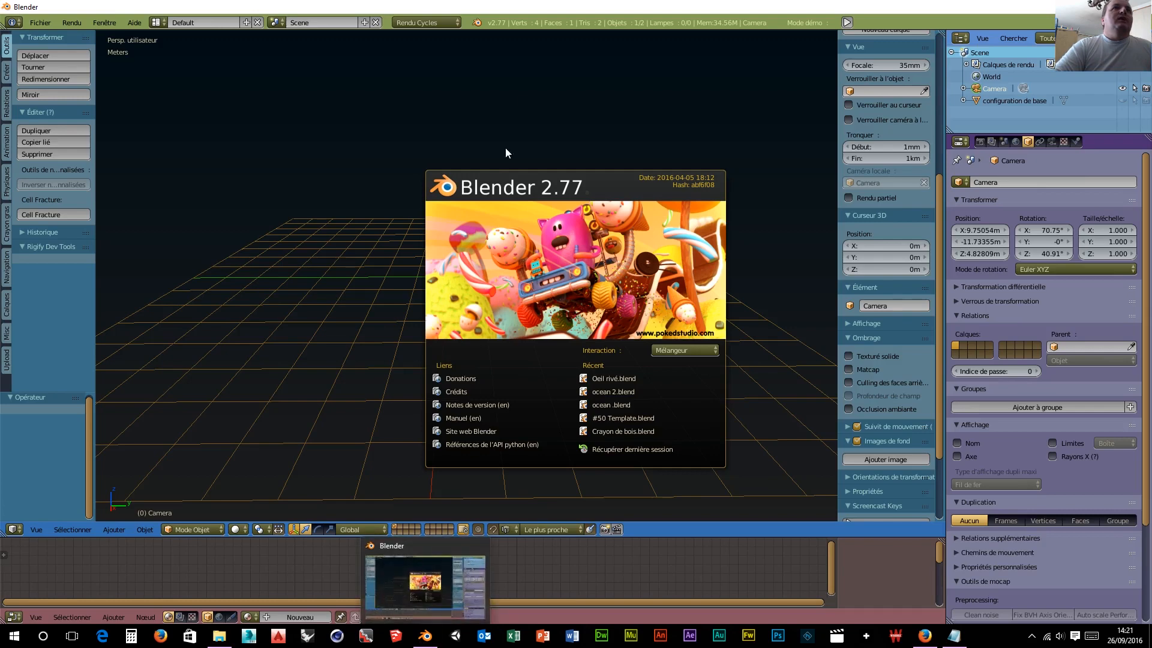
pyautogui.click(556, 37)
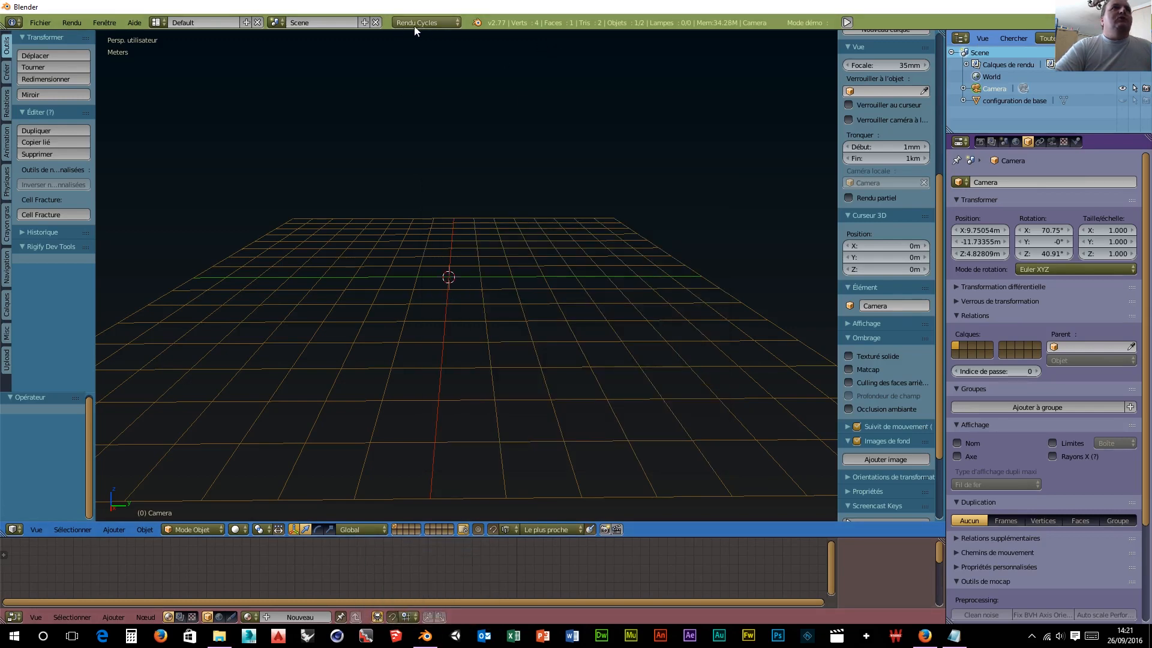
pyautogui.click(980, 142)
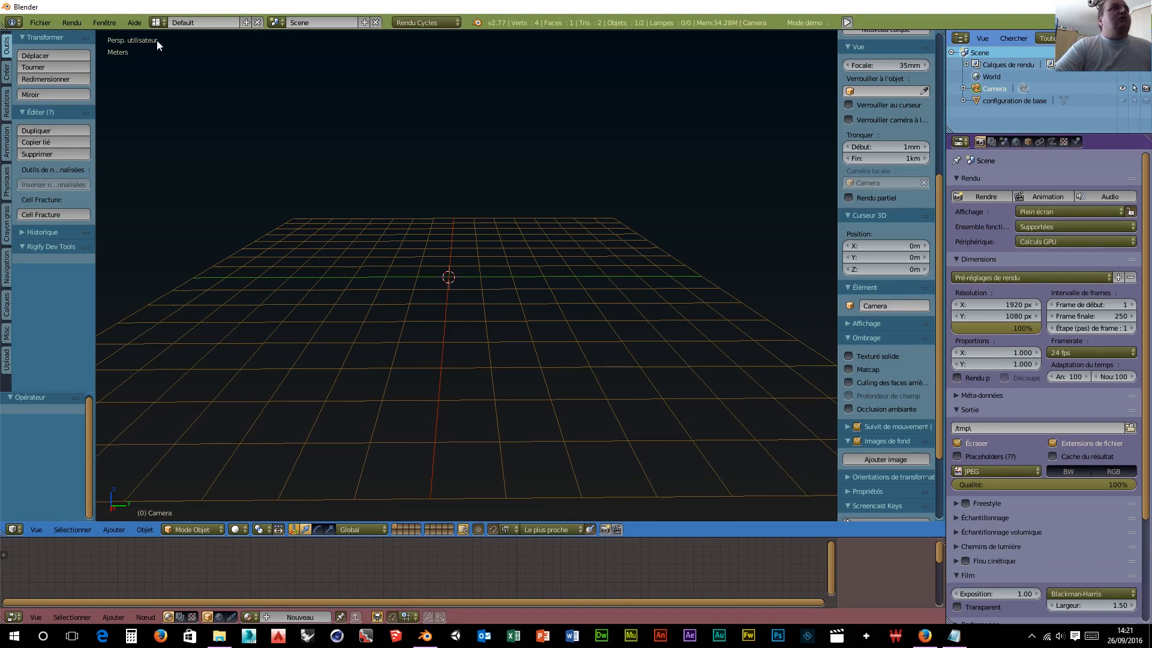
# Step: In the system user preferences, choose GeForce GTX 980 Ti (2x) as the CUDA compute device, save the preferences and close them
pyautogui.click(36, 22)
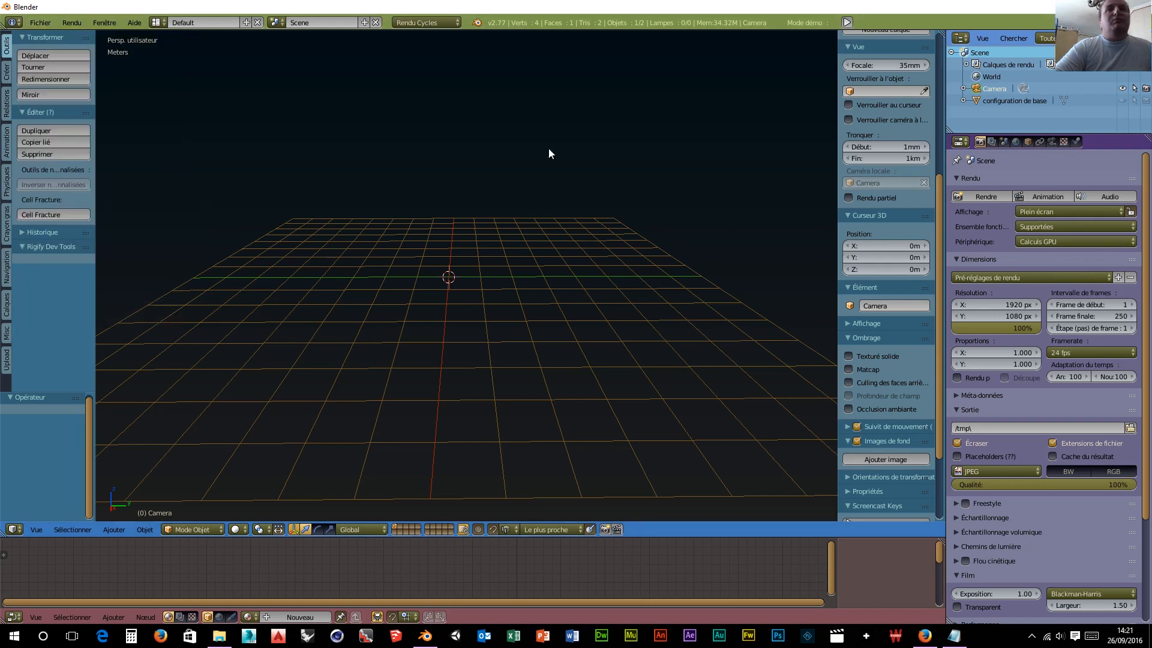
pyautogui.click(40, 24)
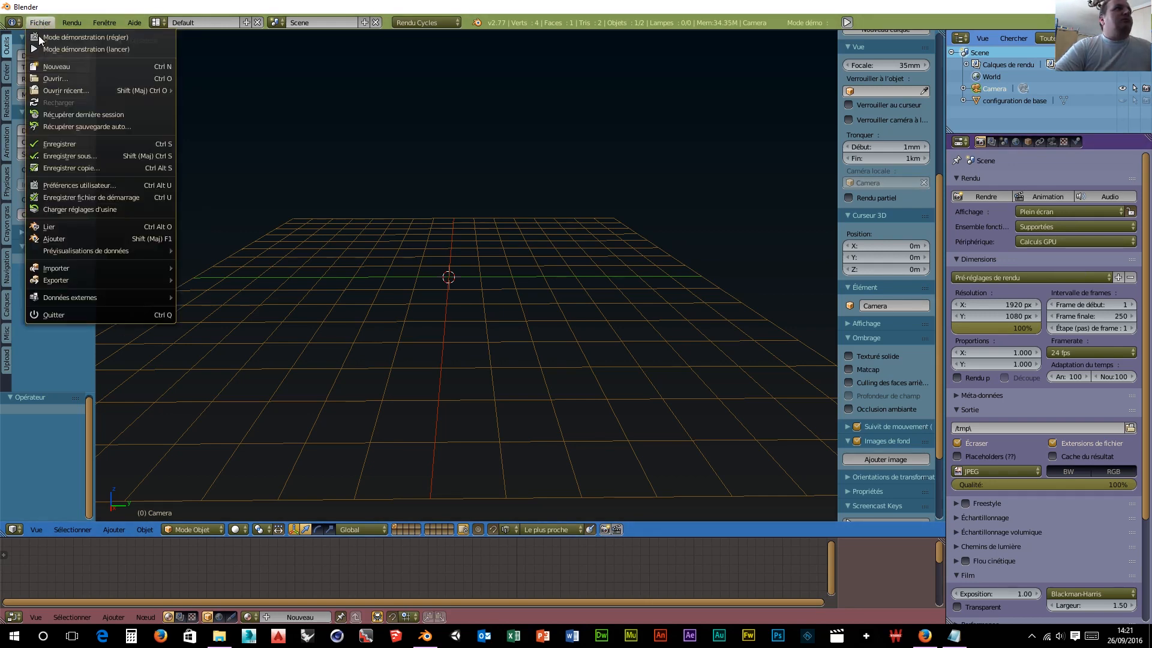
pyautogui.click(60, 183)
pyautogui.click(440, 26)
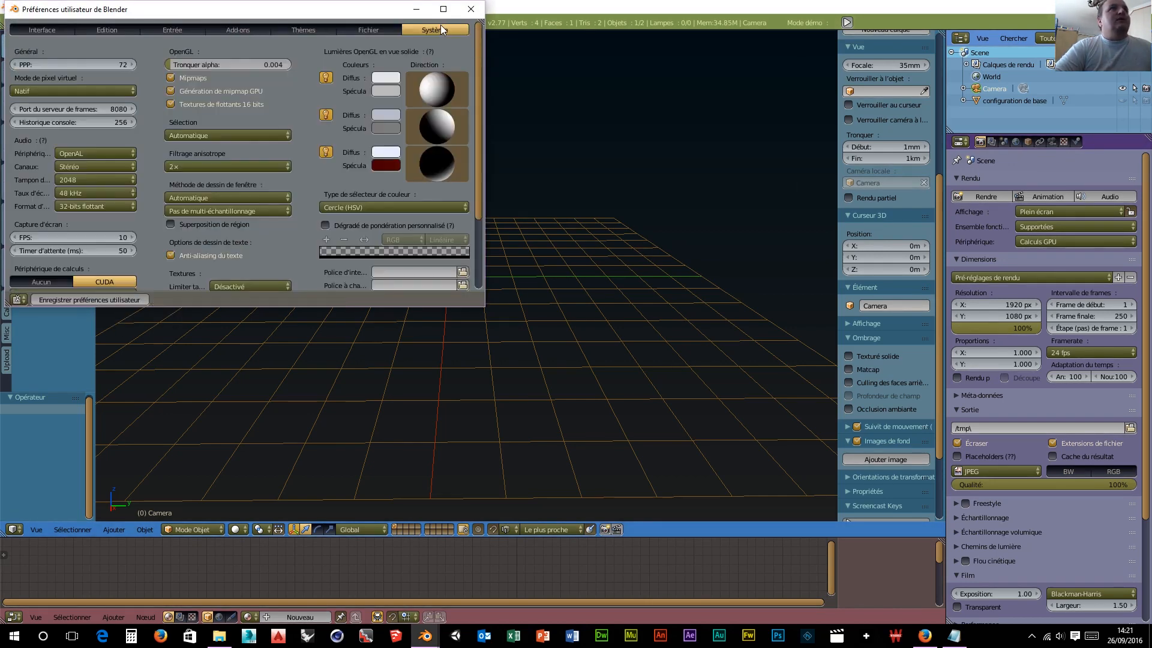
pyautogui.scroll(-5, 172, 184)
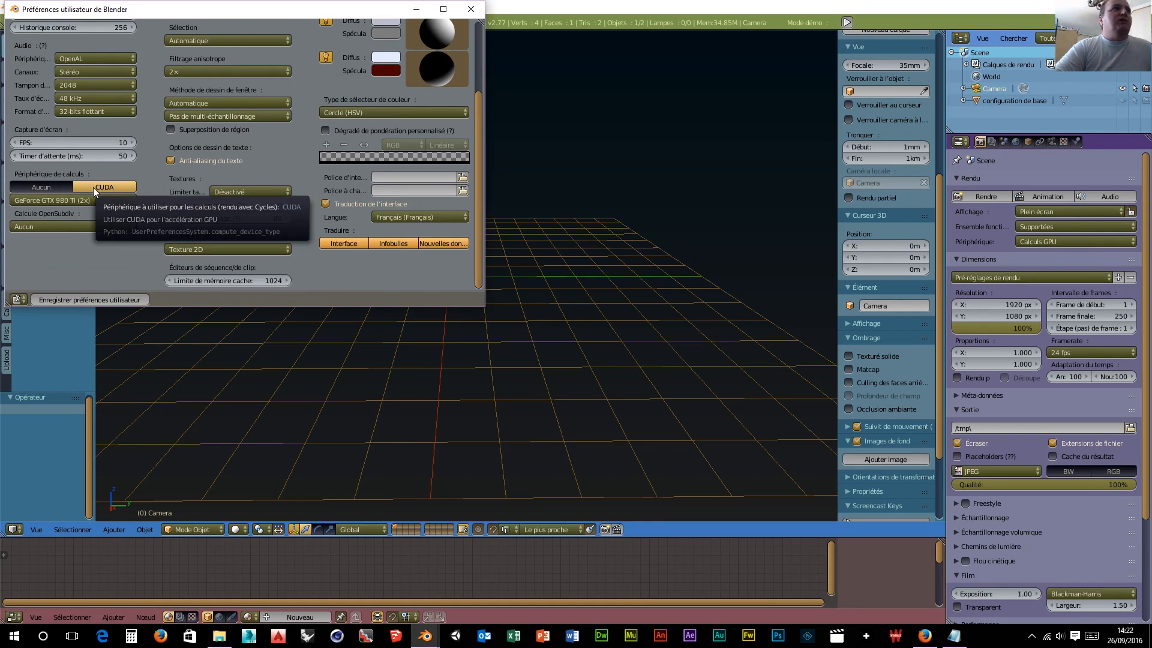
pyautogui.click(127, 202)
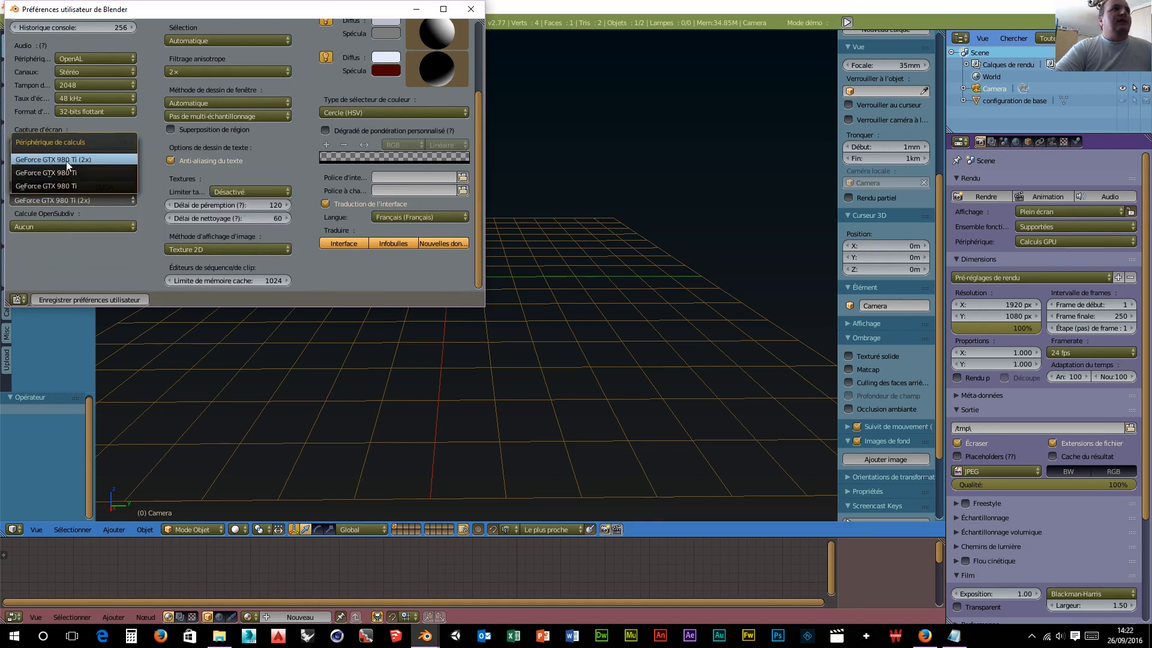
pyautogui.click(86, 159)
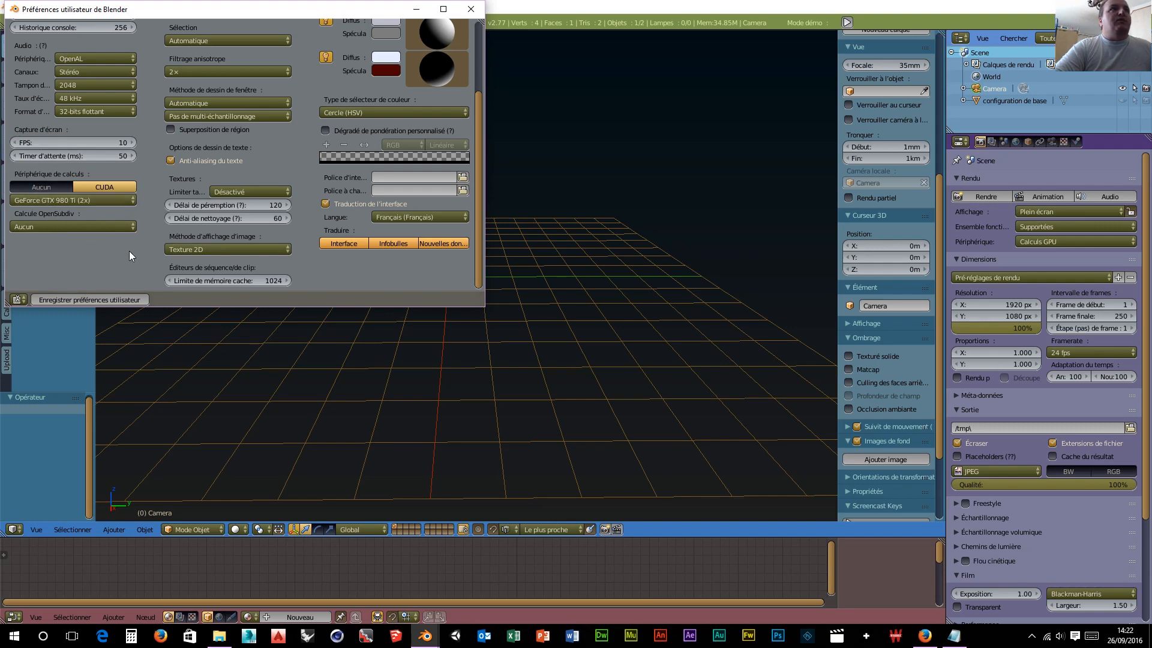
pyautogui.click(70, 299)
pyautogui.click(480, 10)
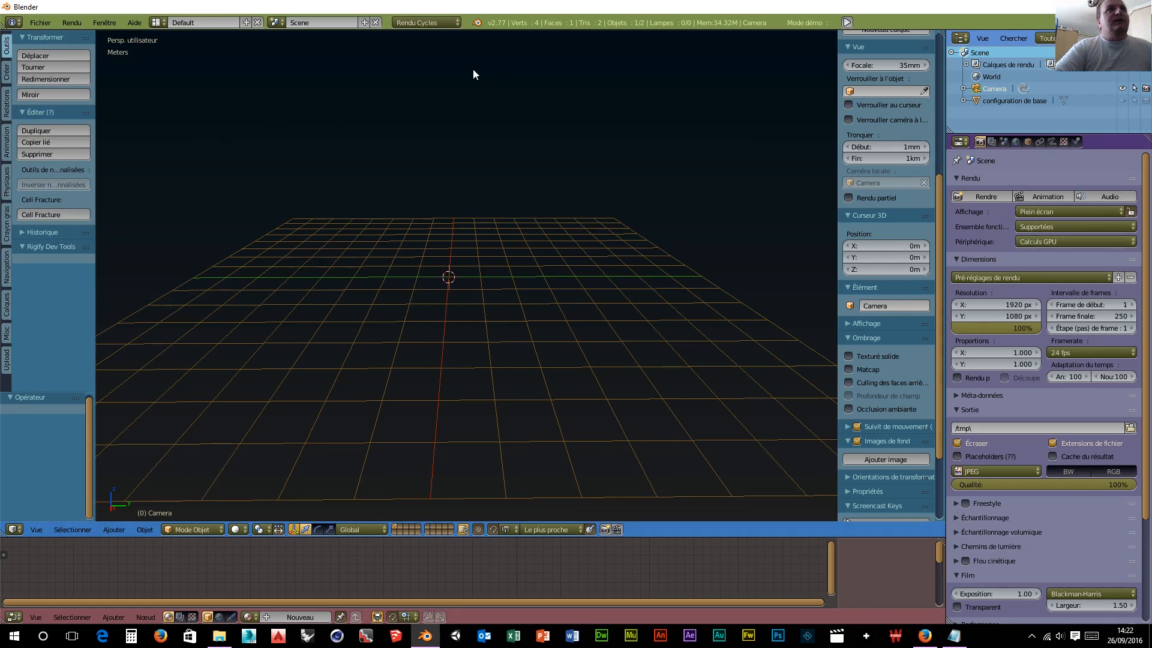
# Step: Switch the render engine to Blender Render to compare its render settings, and return it to Cycles
pyautogui.click(454, 24)
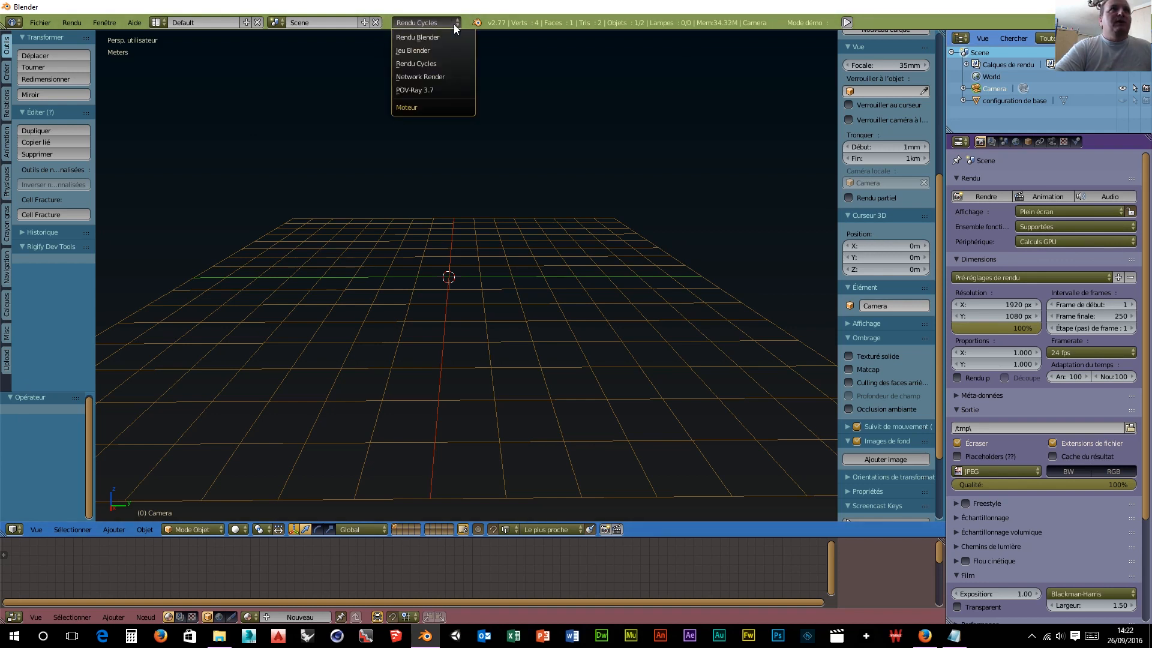
pyautogui.click(428, 38)
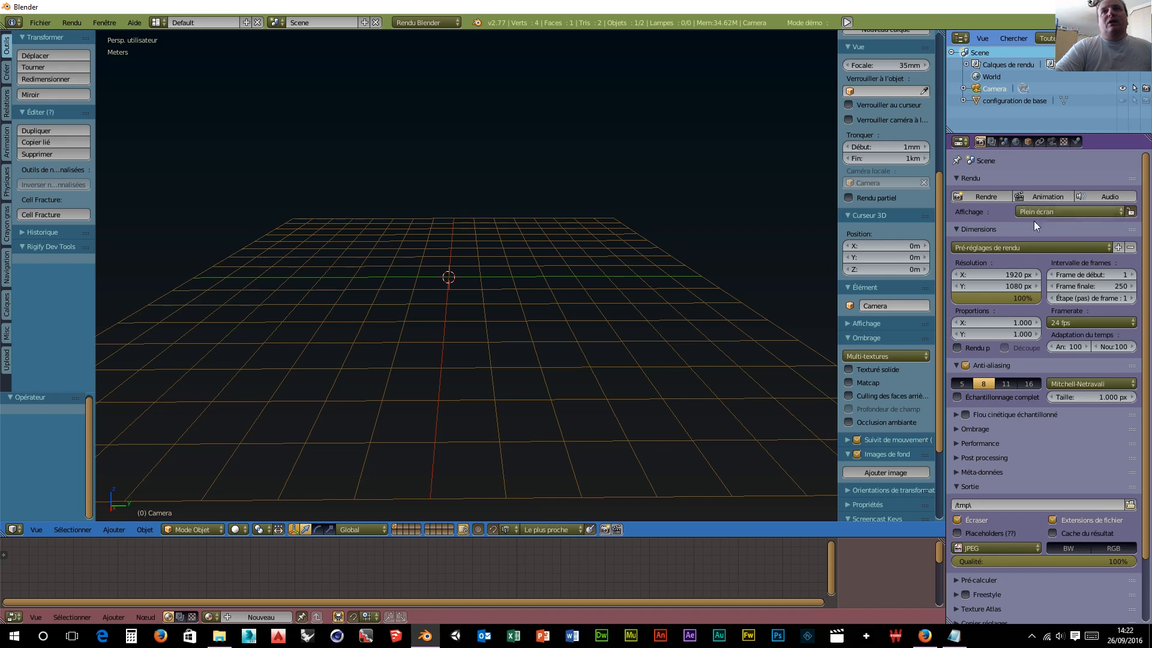
pyautogui.click(449, 26)
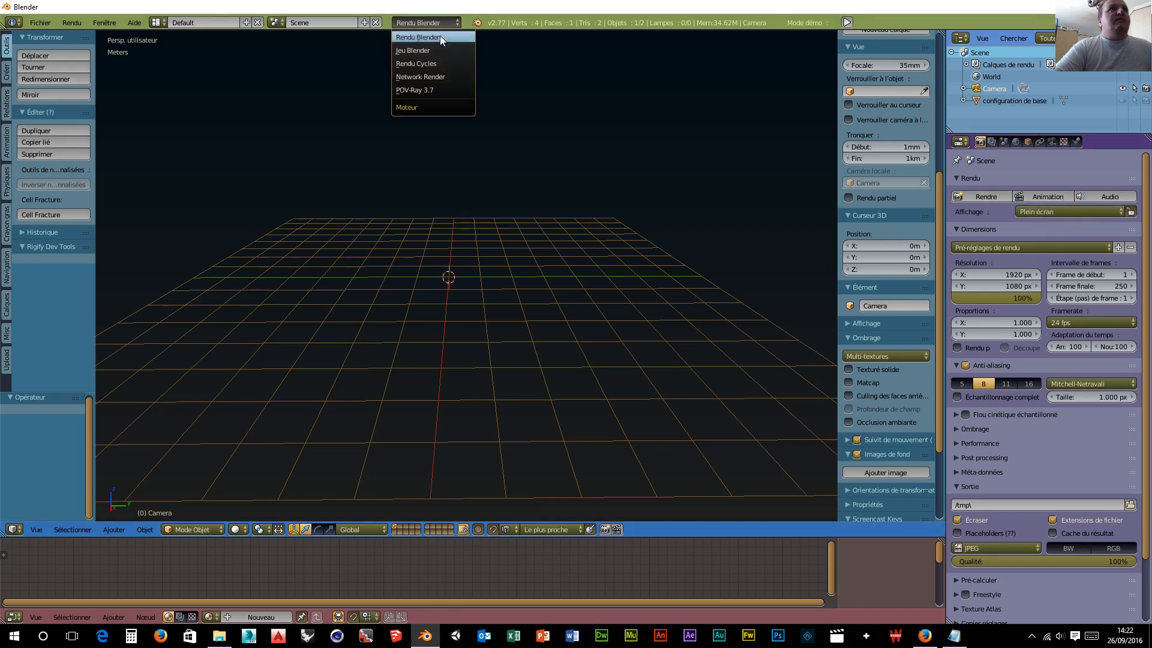
pyautogui.click(441, 63)
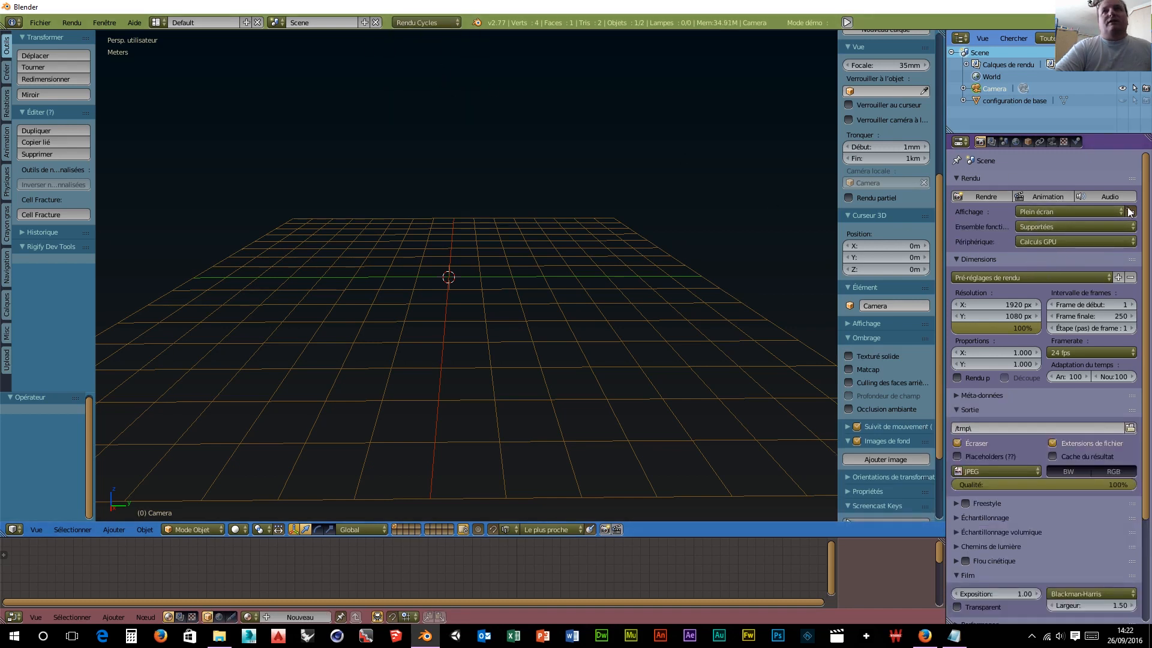
# Step: Start the Screencast Keys display so that mouse and keyboard inputs are shown in the 3D view
pyautogui.scroll(1, 654, 468)
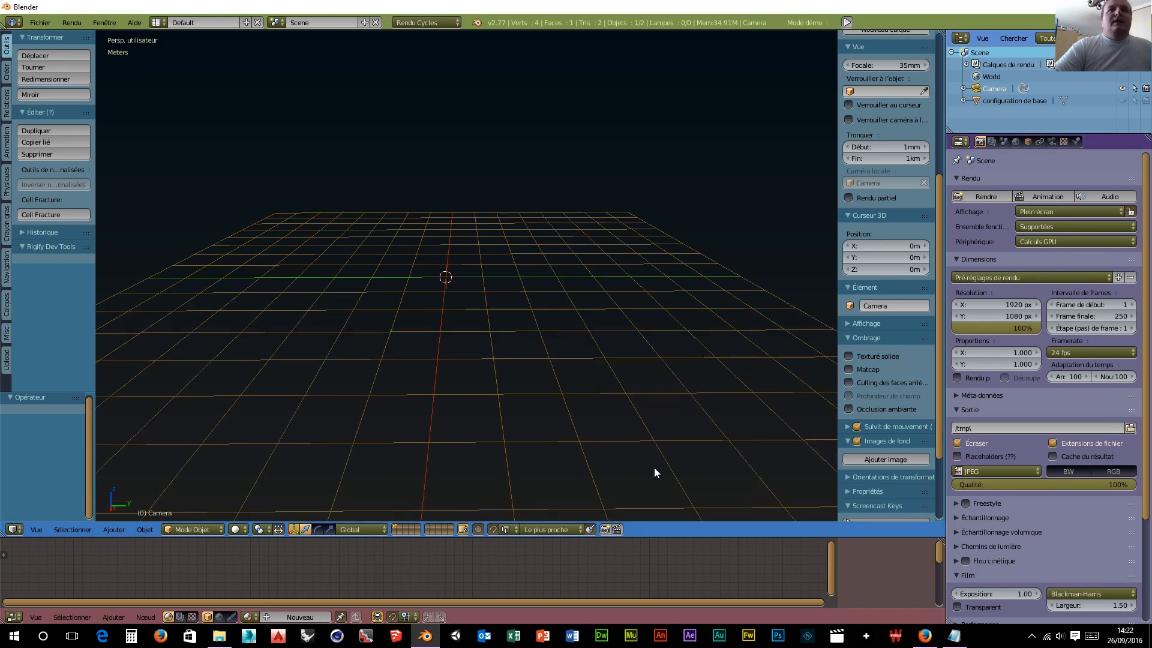
pyautogui.scroll(-1, 658, 471)
pyautogui.scroll(-4, 889, 423)
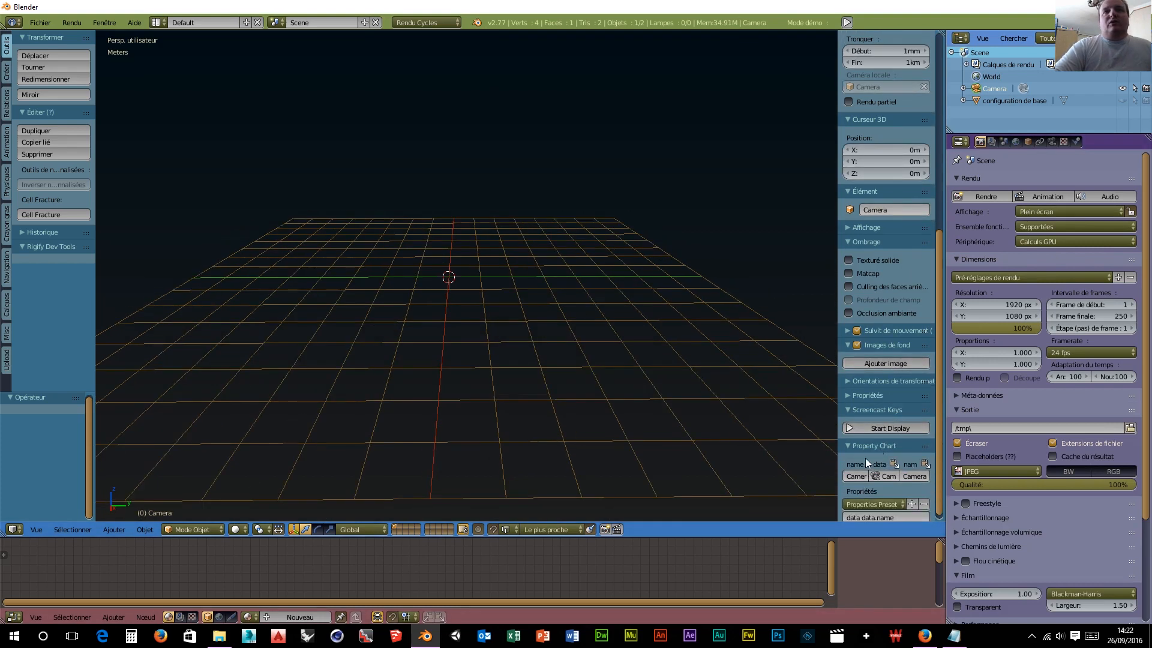
pyautogui.click(851, 422)
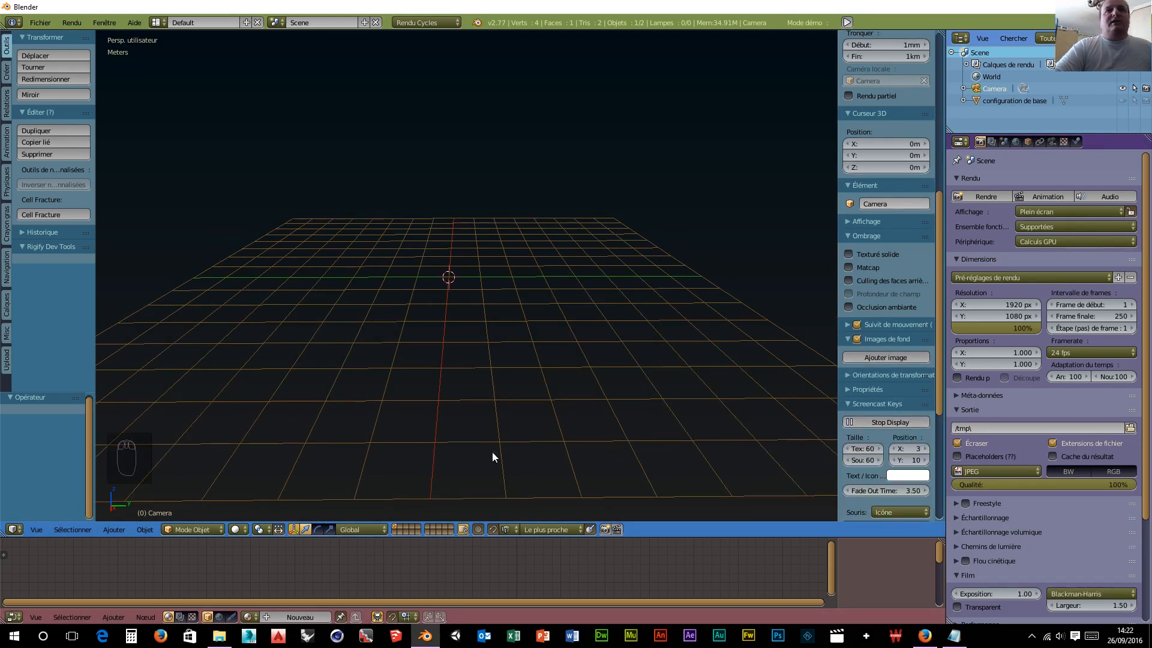
pyautogui.moveTo(477, 450); pyautogui.dragTo(480, 451, button='middle')
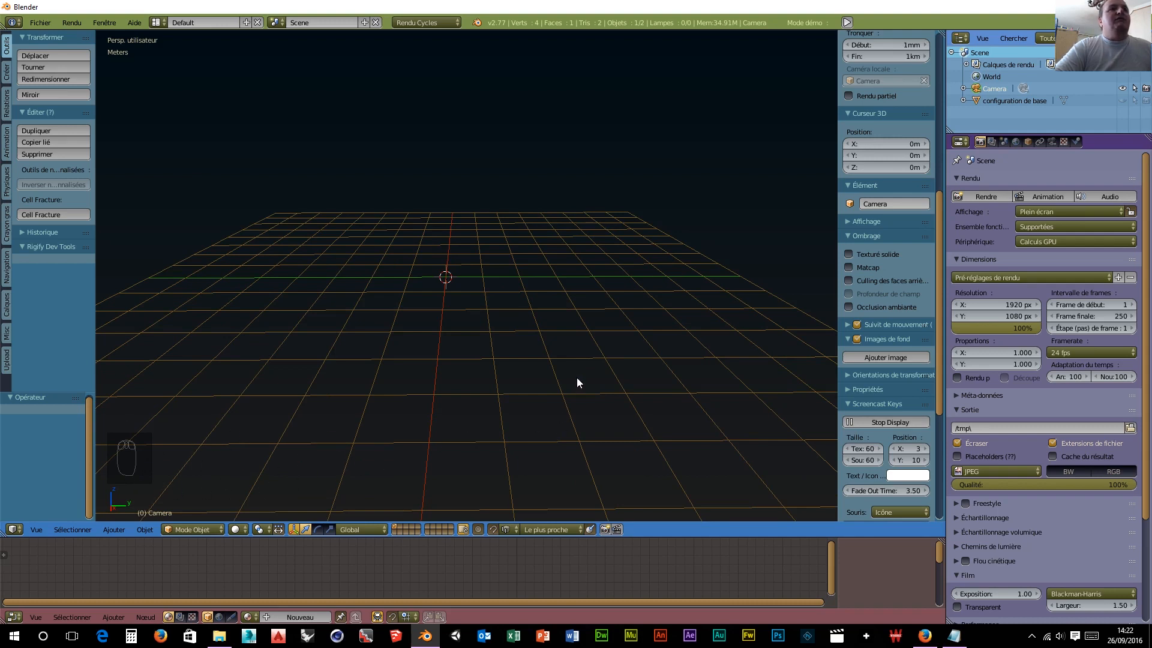
pyautogui.moveTo(528, 372); pyautogui.dragTo(472, 358, button='middle')
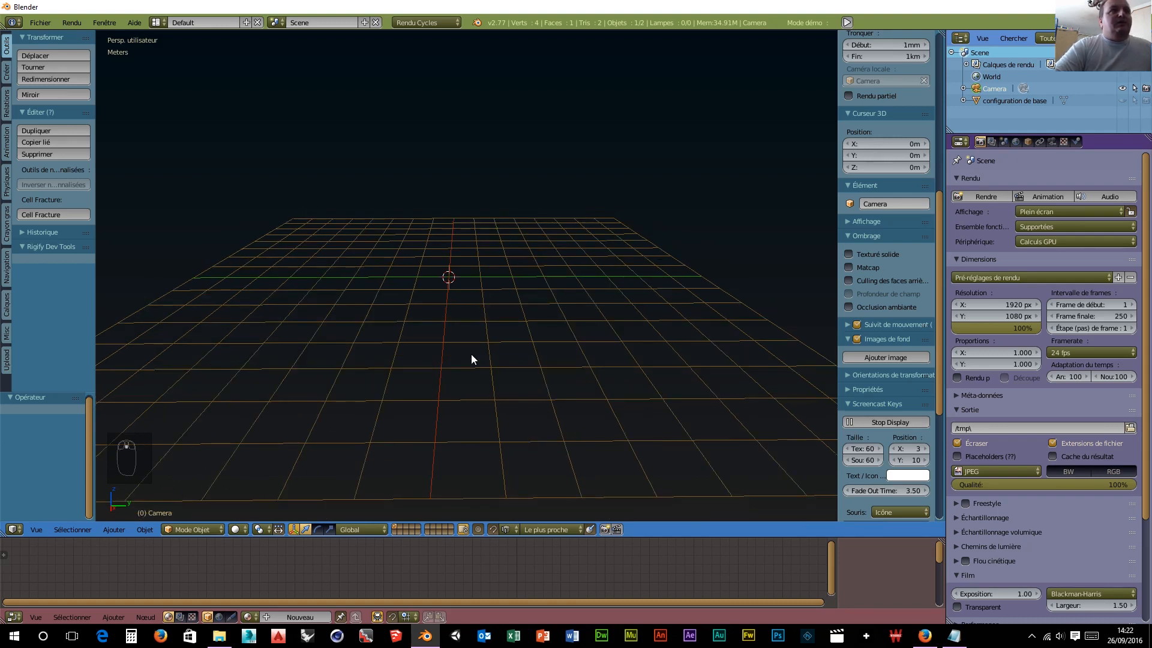
# Step: Add a background image to the 3D view and load 12943.jpg from the "test" folder on the Data (D:) drive
pyautogui.click(886, 356)
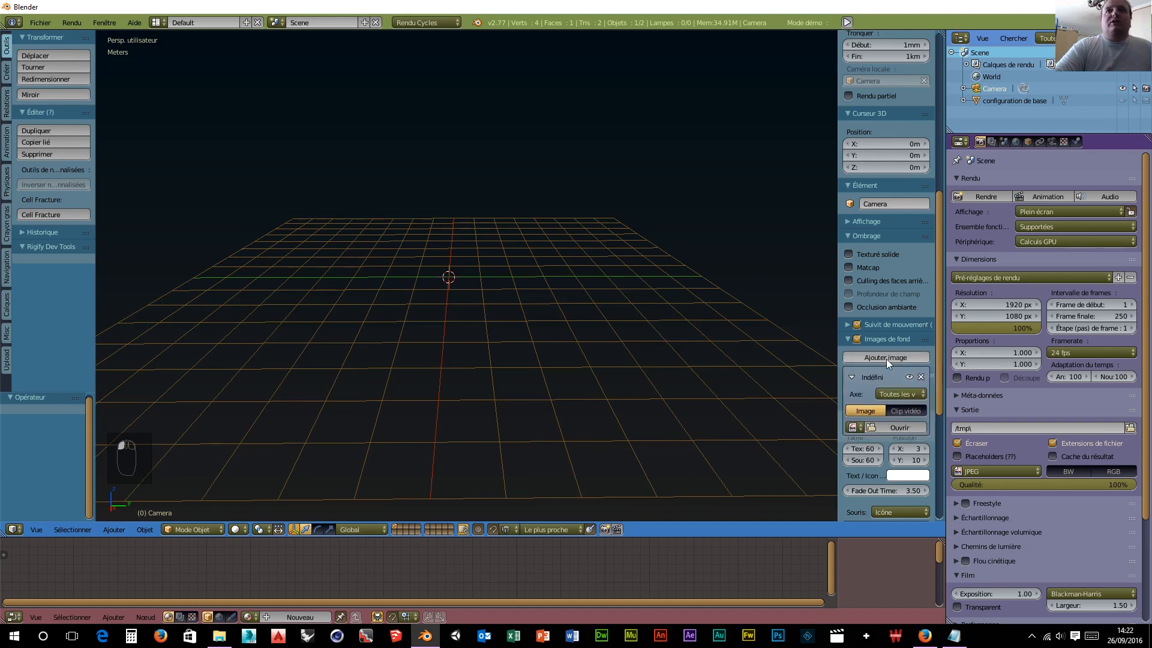
pyautogui.click(898, 430)
pyautogui.click(24, 87)
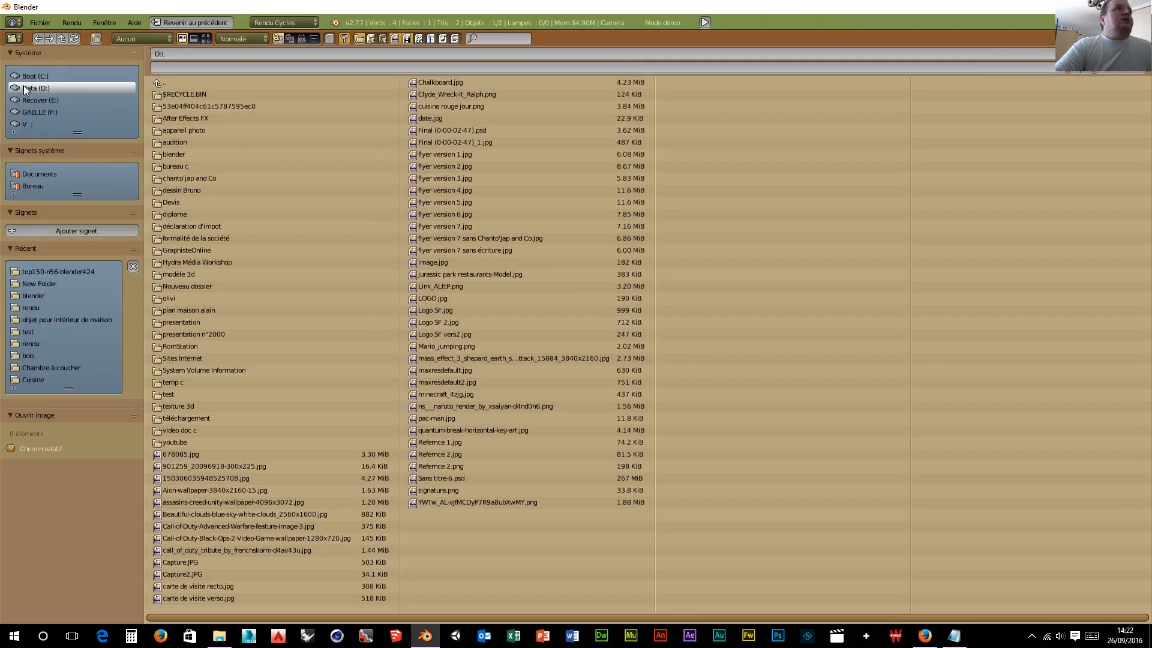
pyautogui.click(172, 395)
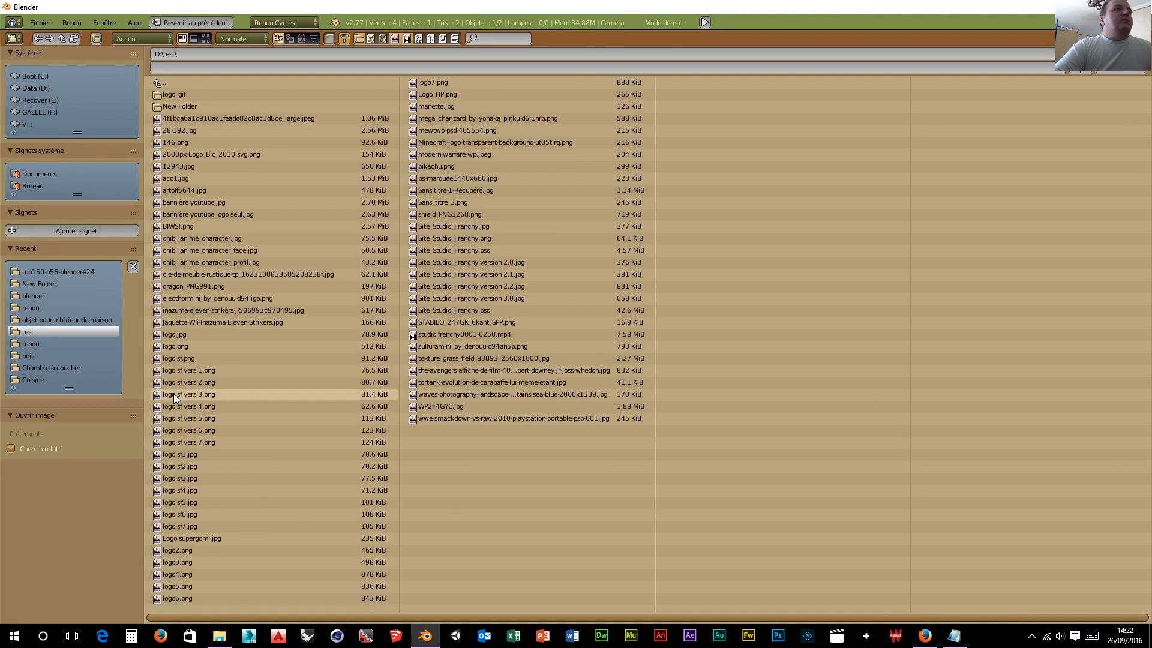
pyautogui.click(207, 39)
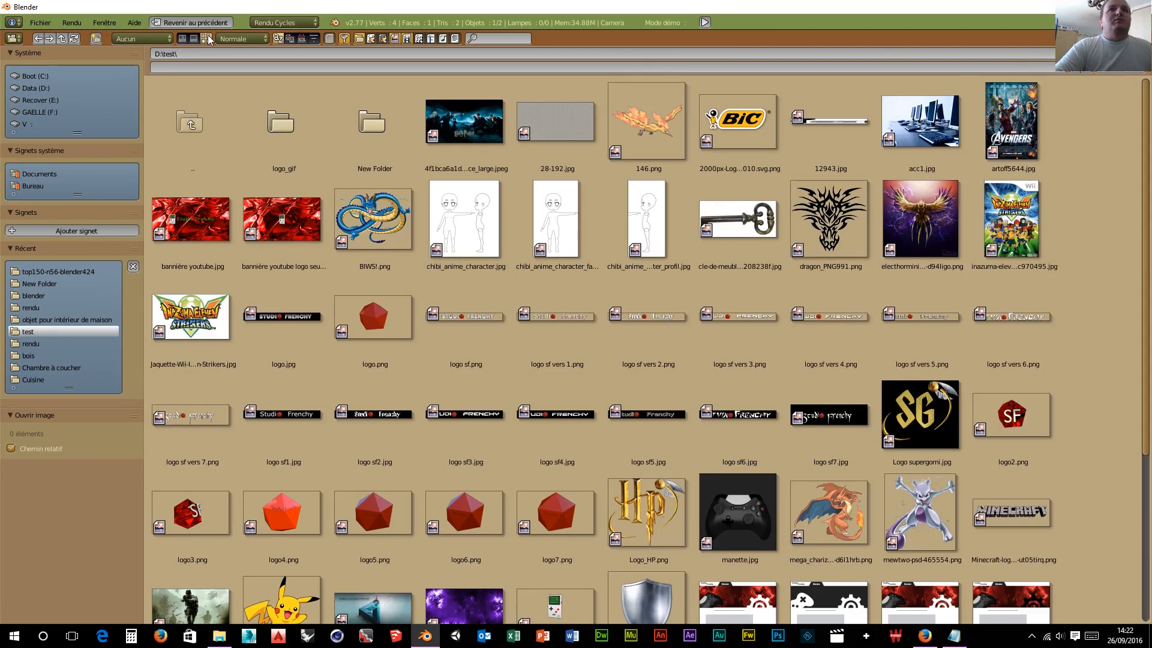
pyautogui.click(830, 123)
pyautogui.click(1107, 54)
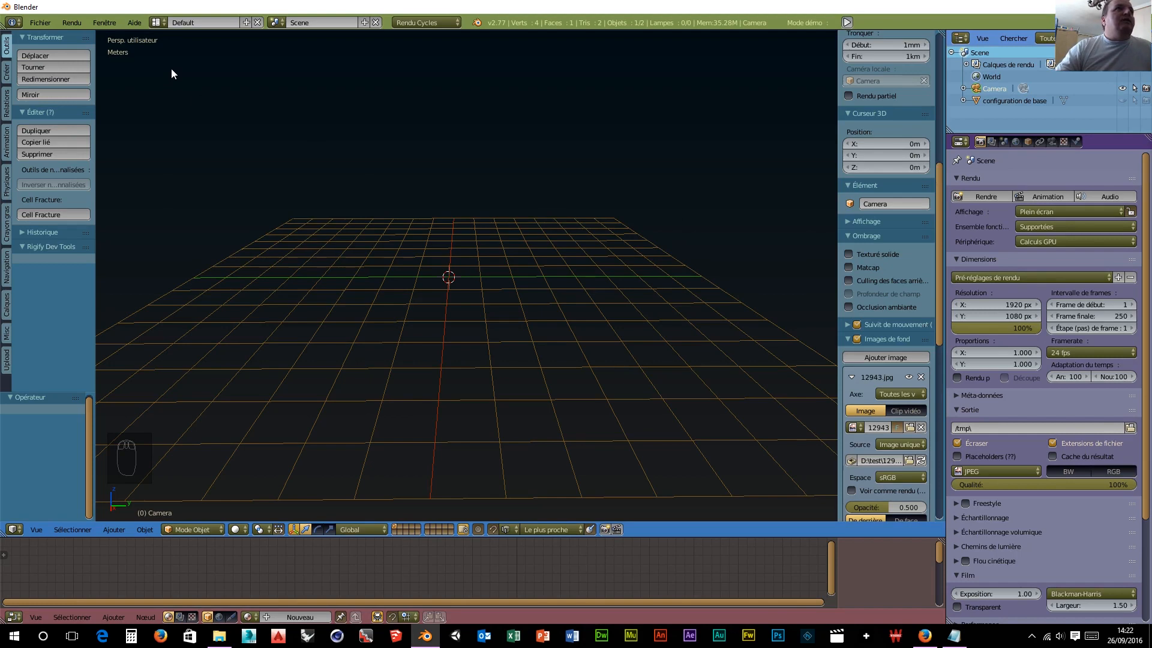
# Step: Set the 3D view to the orthographic front view to display the pen background image
pyautogui.press('KP_5')
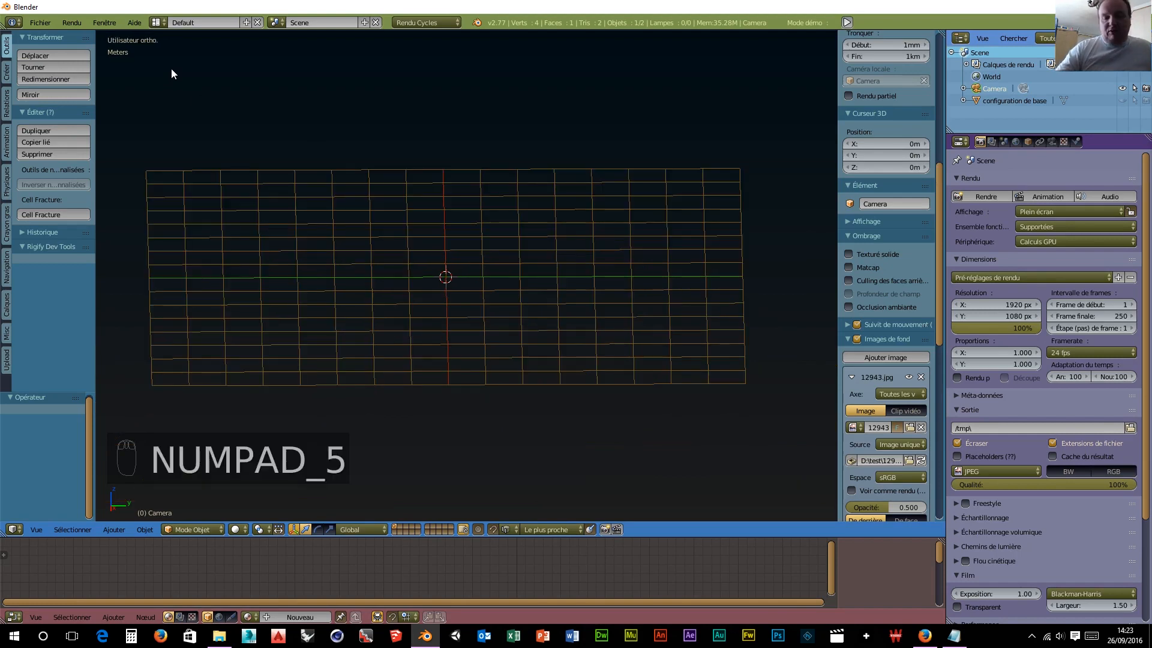
pyautogui.press('KP_1')
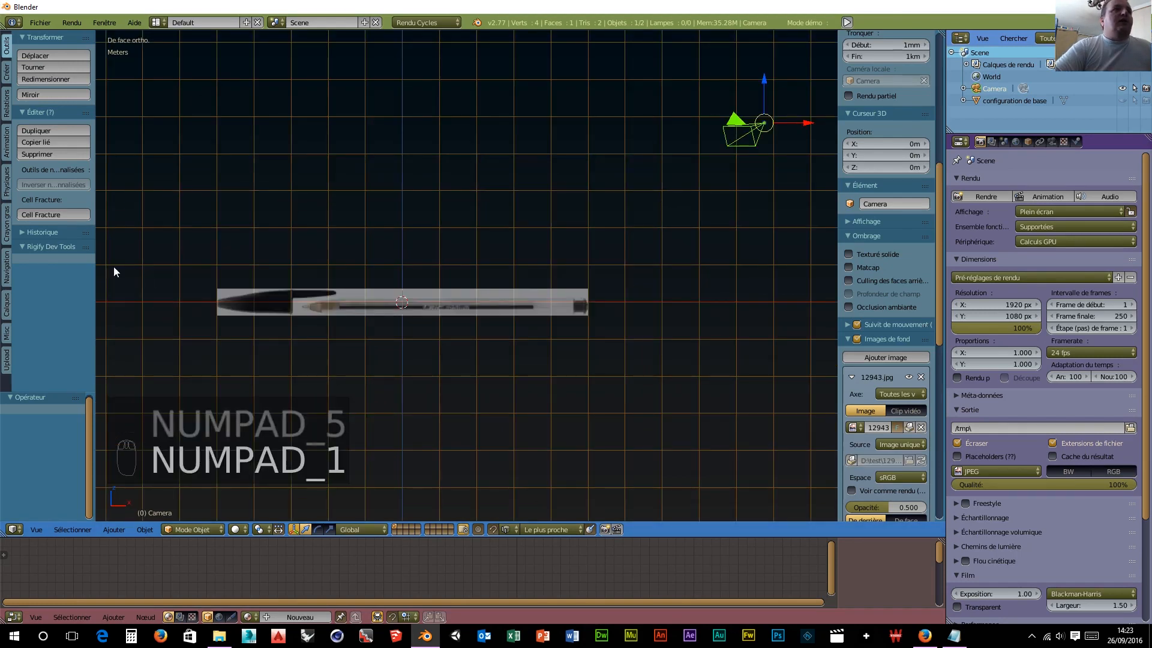
pyautogui.scroll(5, 466, 397)
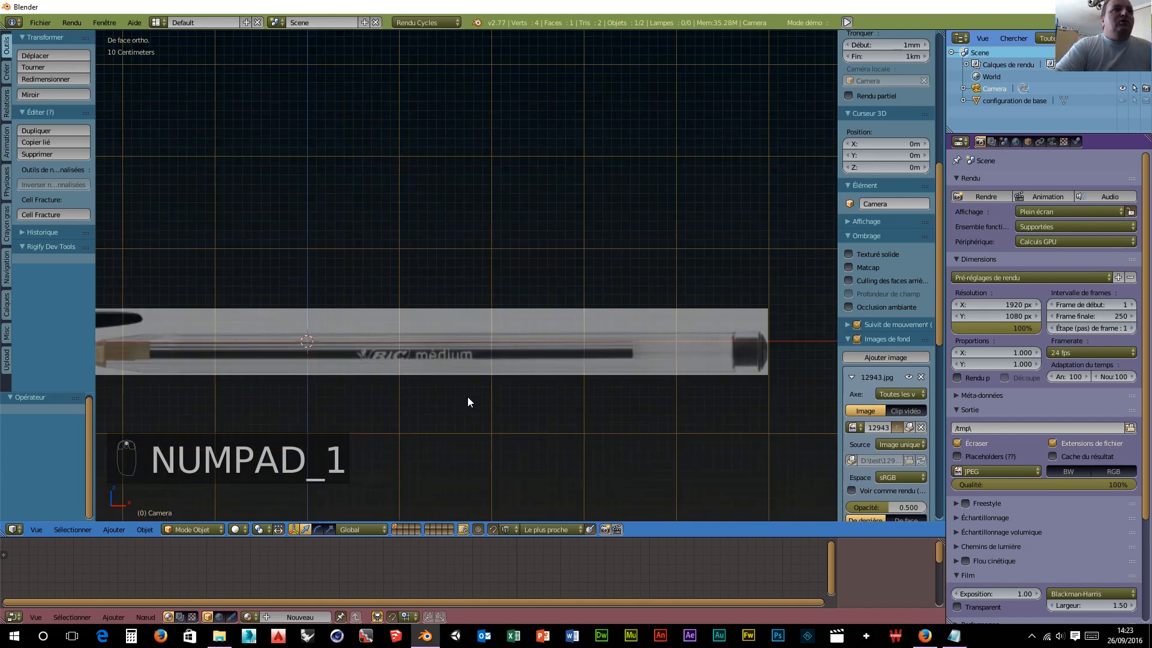
pyautogui.scroll(-4, 399, 451)
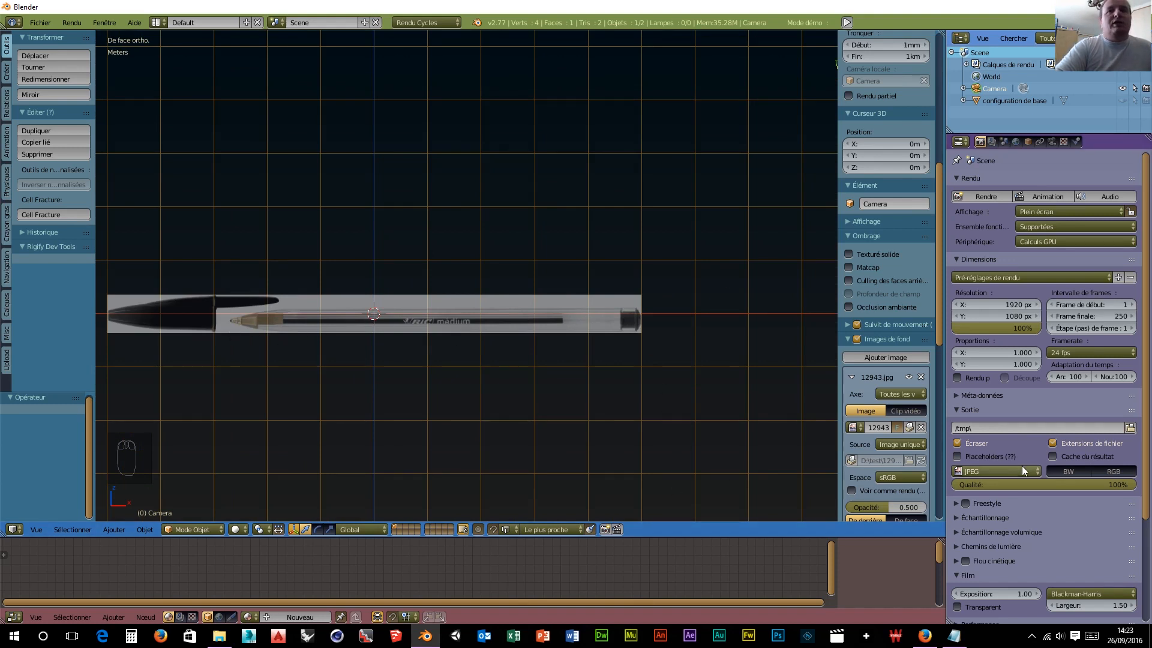
# Step: Raise the opacity of the 12943.jpg background image to 0.807
pyautogui.scroll(-2, 922, 414)
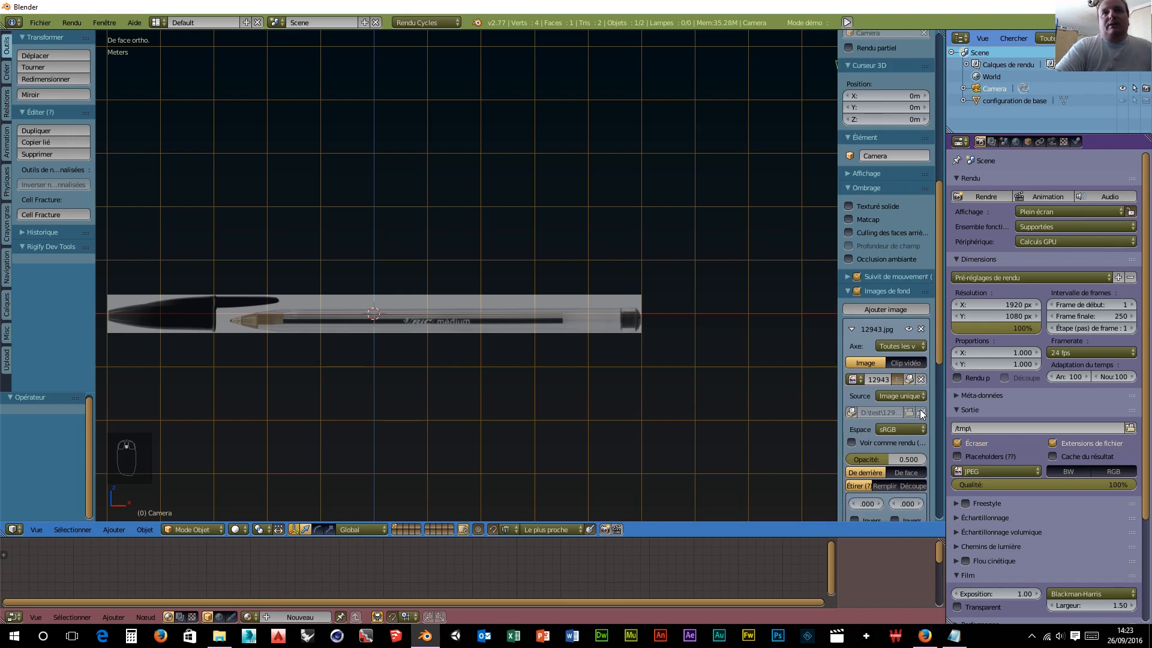
pyautogui.moveTo(894, 459); pyautogui.dragTo(905, 459)
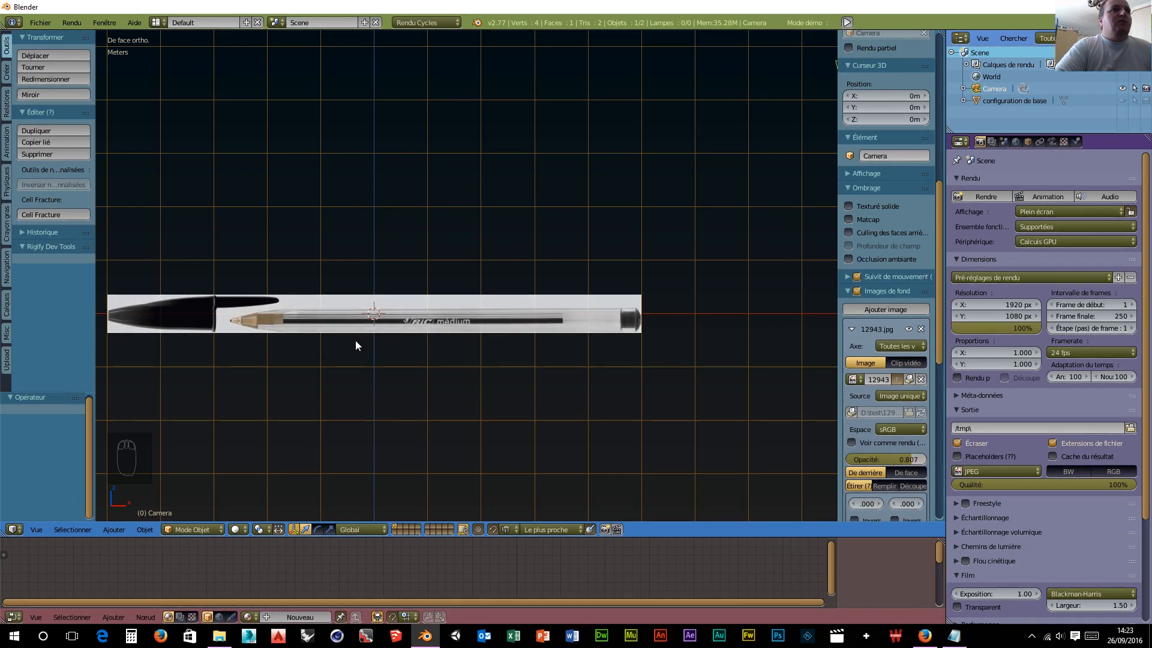
pyautogui.scroll(-5, 581, 419)
pyautogui.scroll(9, 579, 419)
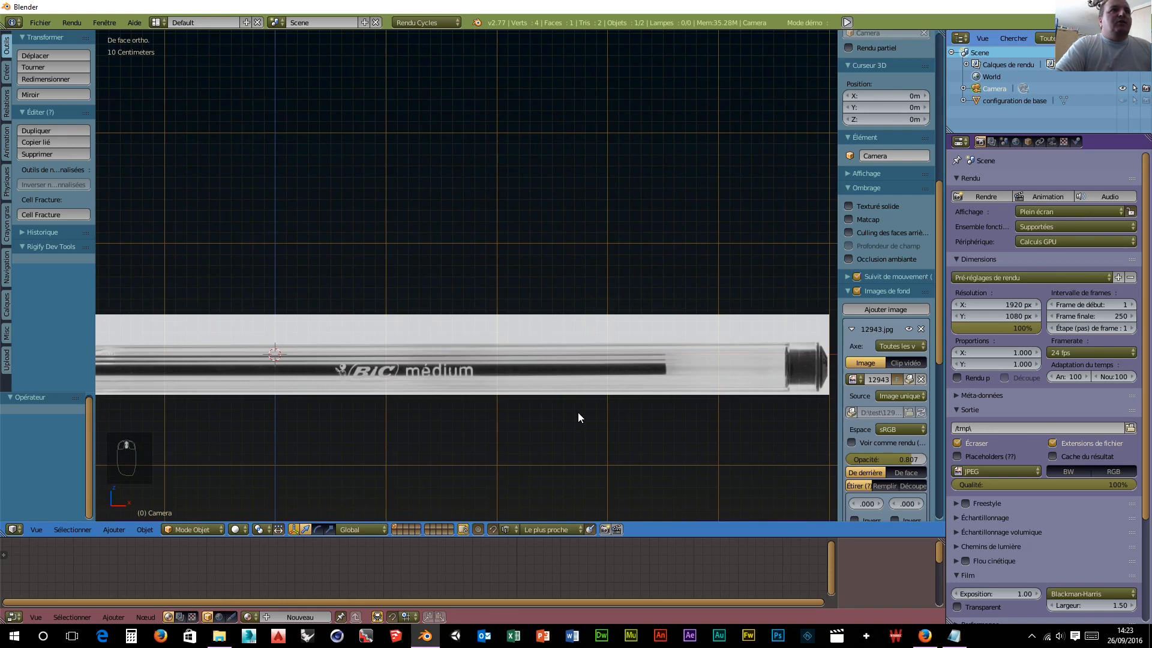
pyautogui.scroll(-4, 577, 417)
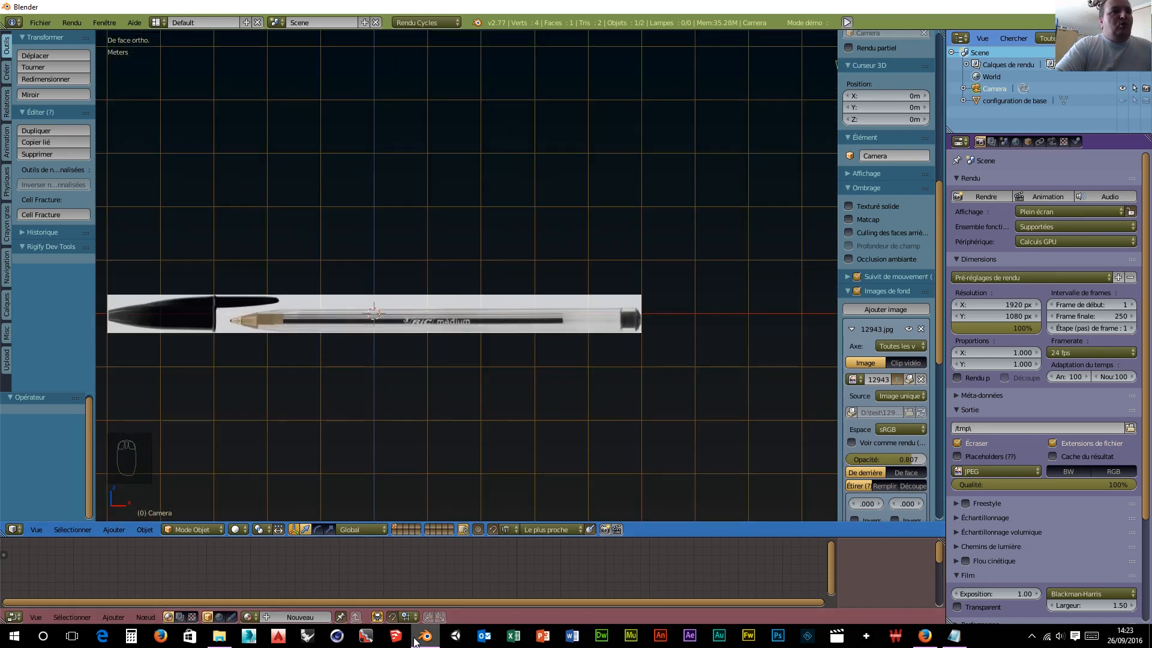
# Step: Switch to Firefox, return to the "Fabrication du stylo bic cristal ?" page and examine its parts diagram and pen photos
pyautogui.click(926, 636)
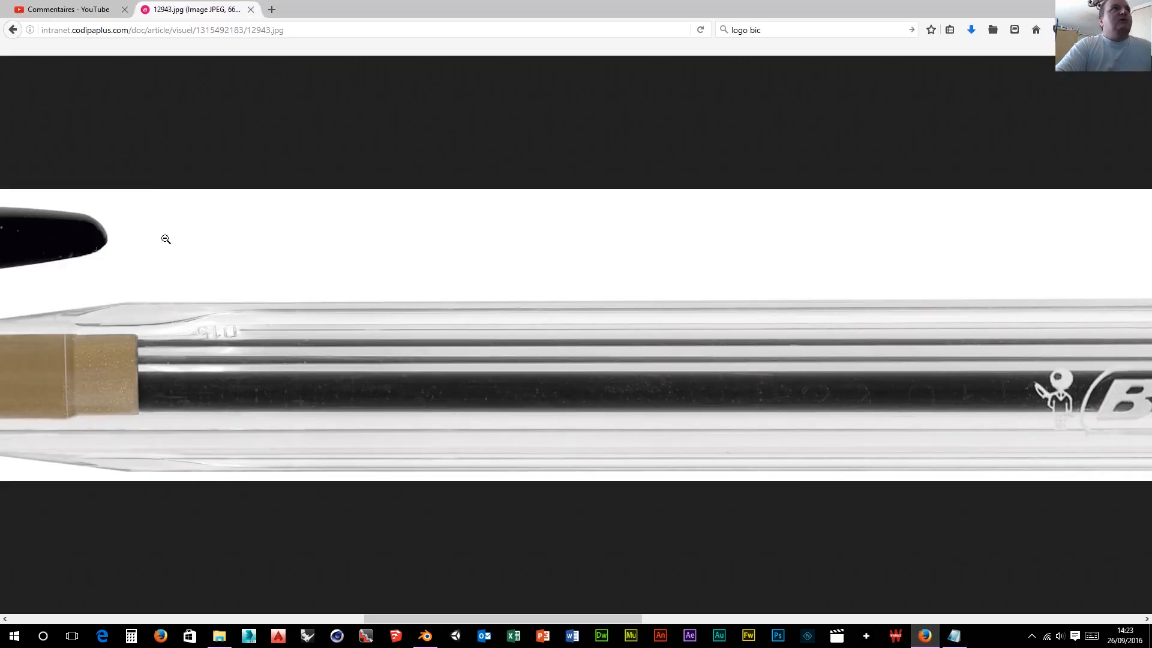
pyautogui.click(12, 31)
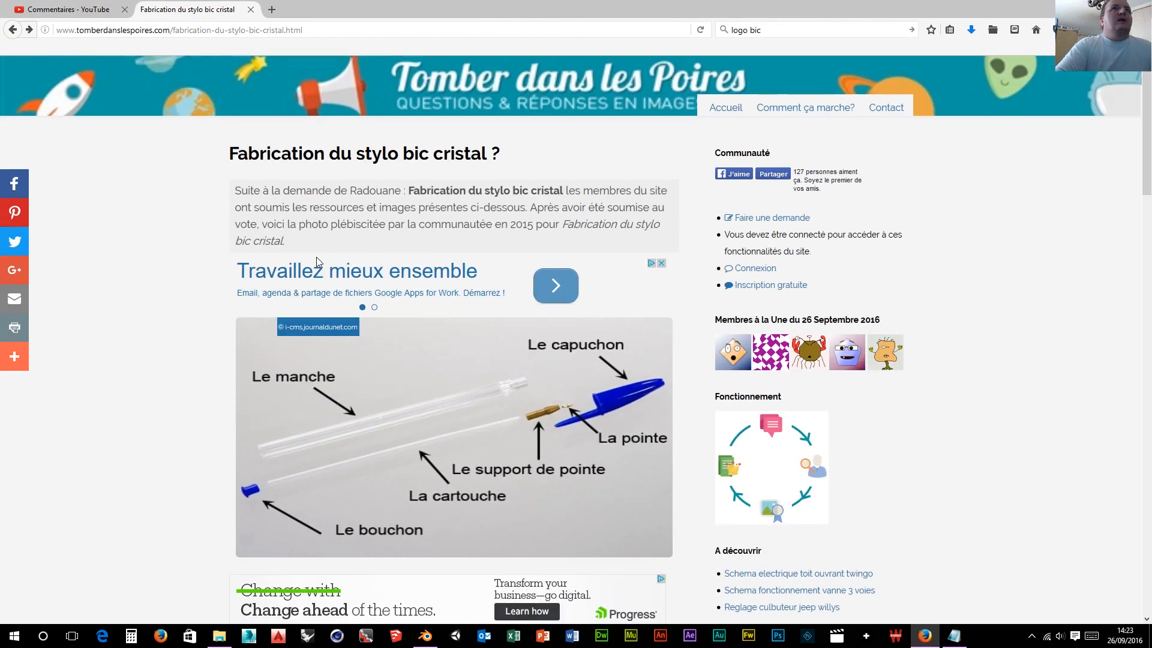
pyautogui.scroll(-5, 316, 262)
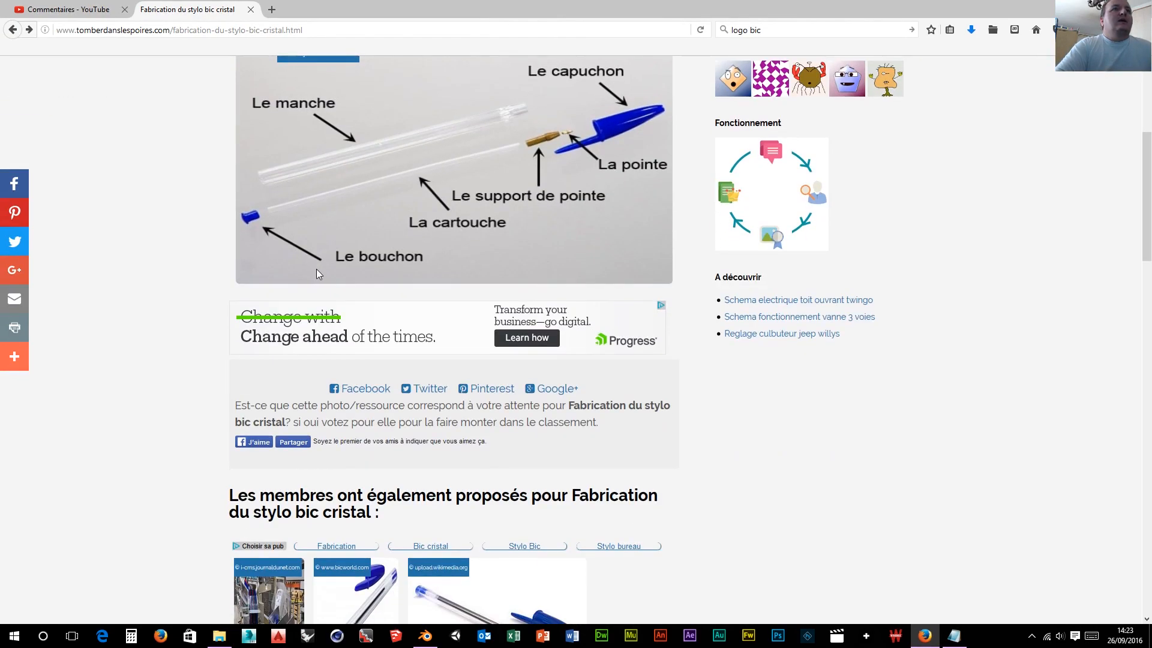
pyautogui.scroll(-3, 317, 273)
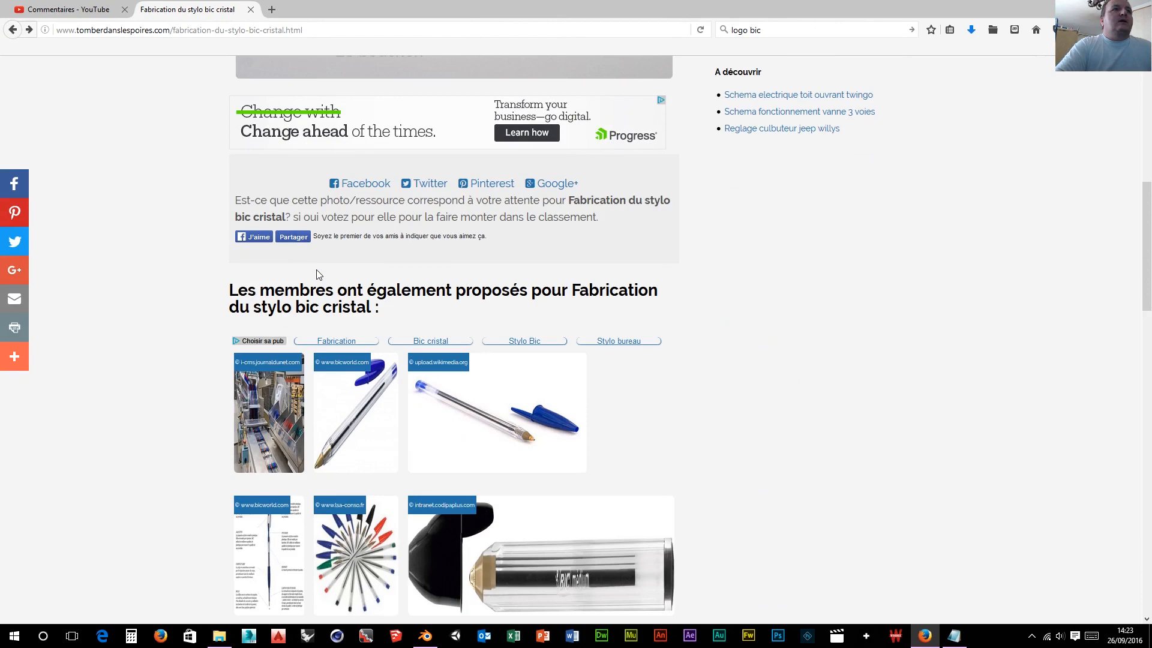
pyautogui.scroll(-5, 316, 275)
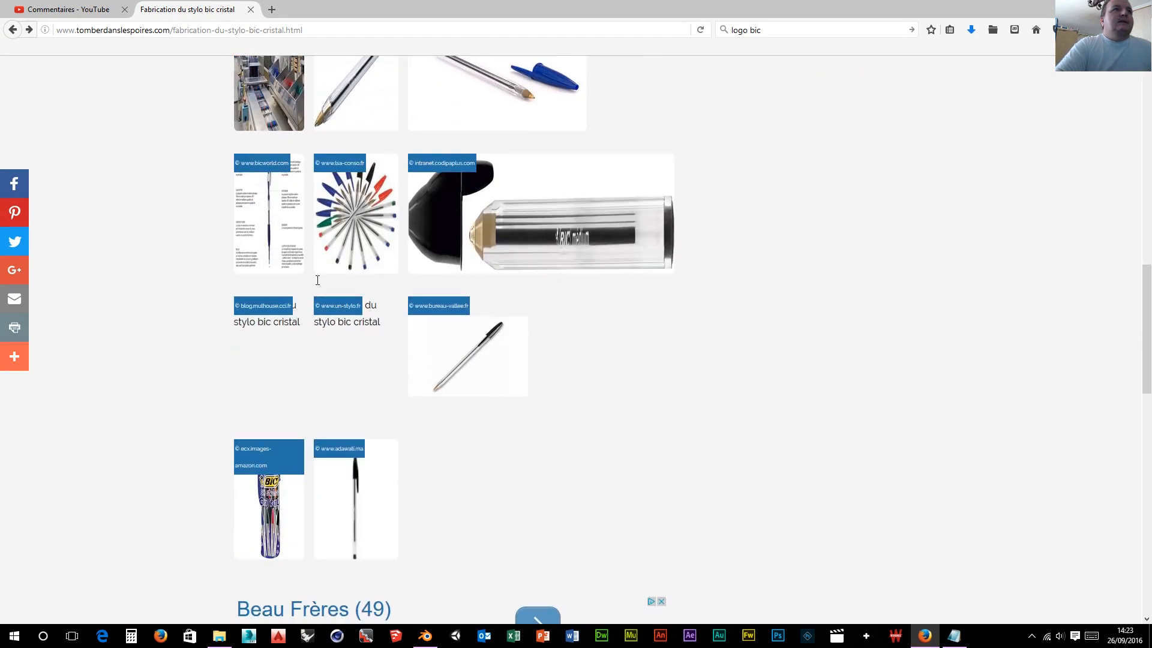
pyautogui.scroll(-5, 316, 288)
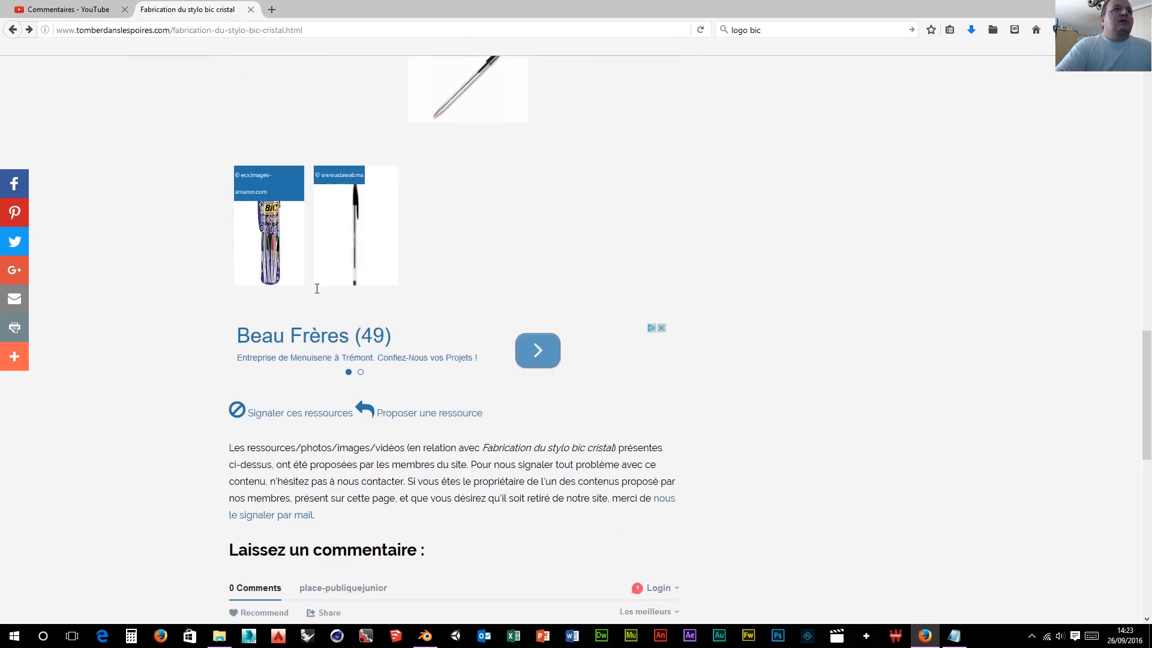
pyautogui.scroll(-8, 314, 292)
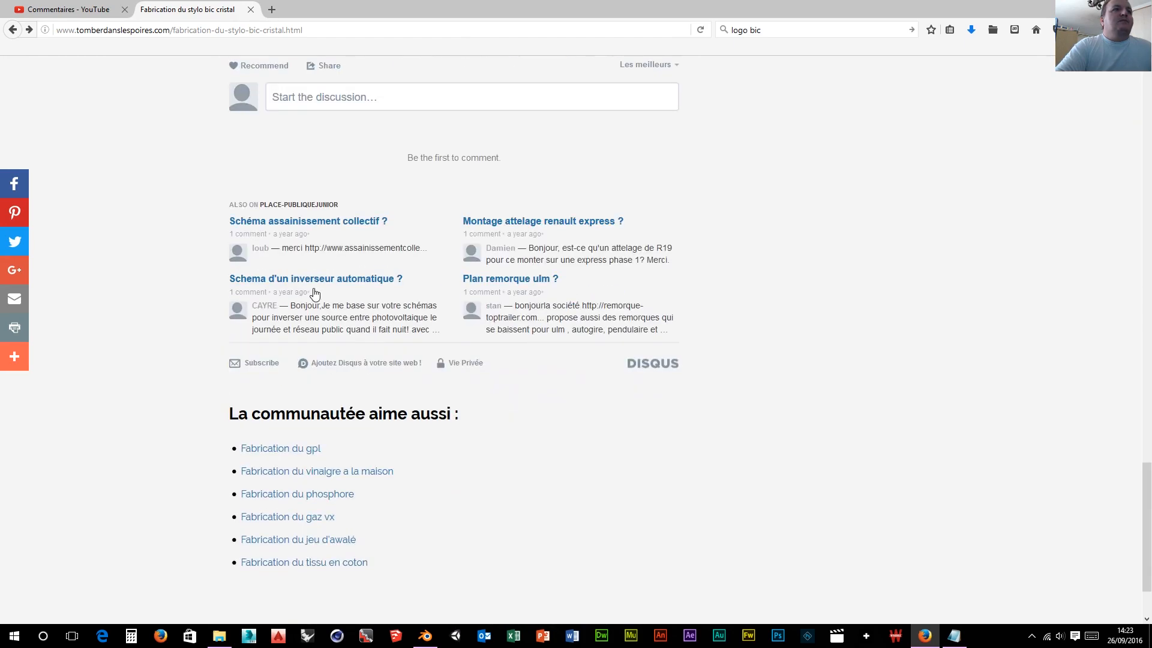
pyautogui.scroll(3, 143, 237)
# Step: Go back through the earlier pages to the BIC World Papeterie catalogue and open its Écriture category
pyautogui.click(13, 29)
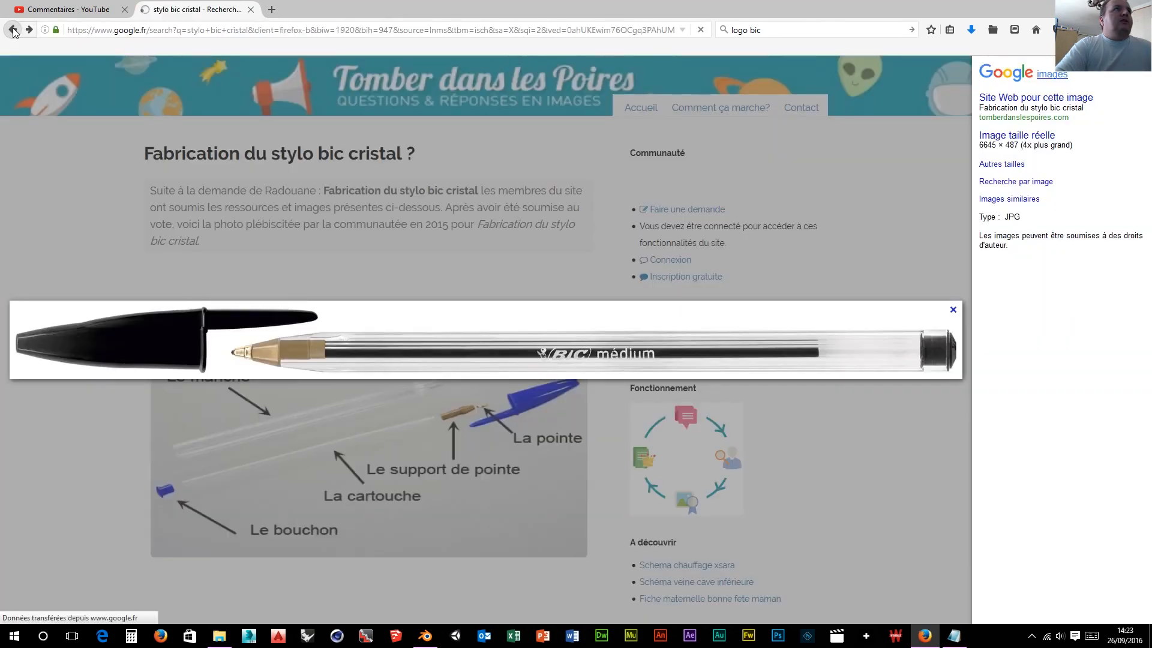
pyautogui.click(13, 30)
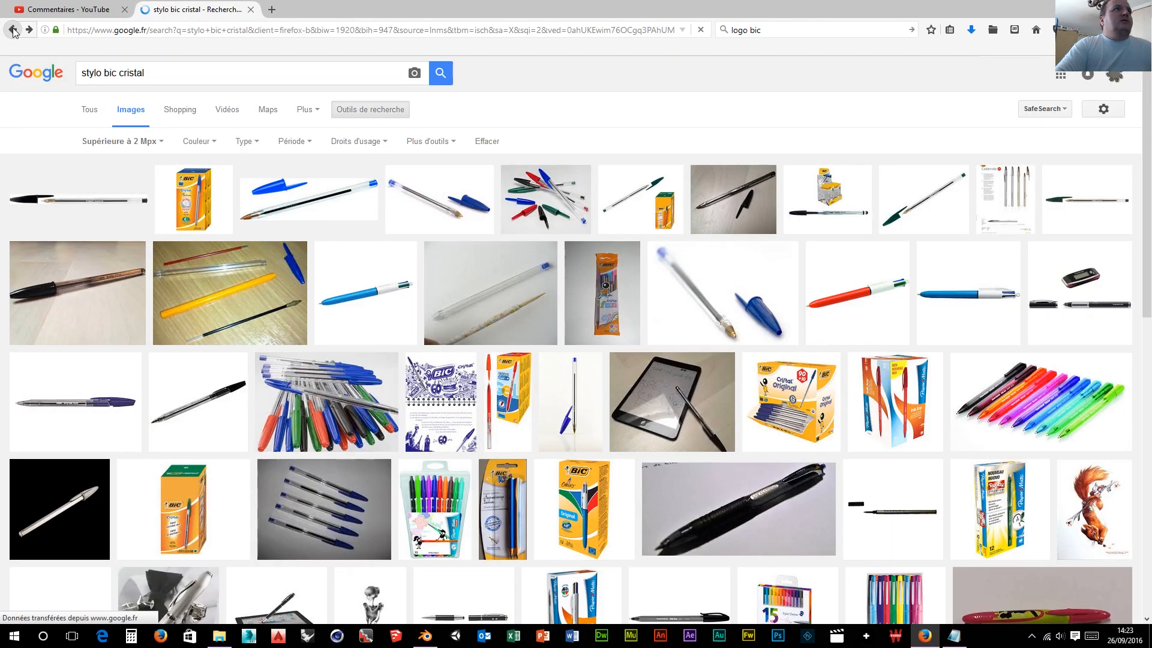
pyautogui.click(13, 29)
pyautogui.click(13, 29)
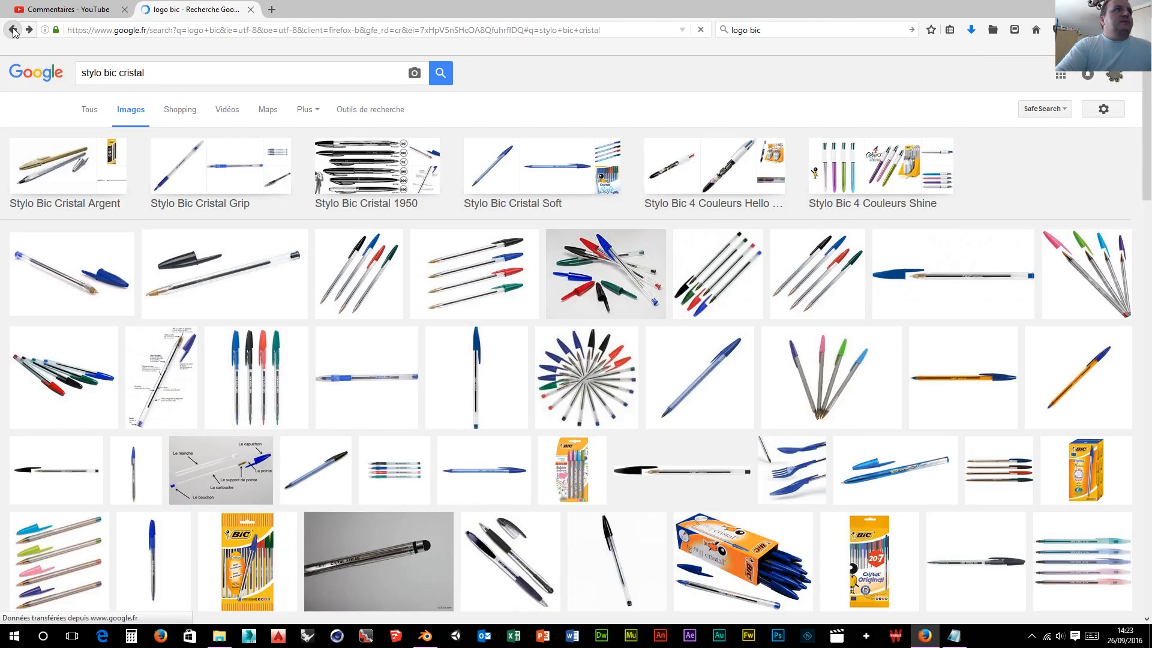
pyautogui.click(12, 29)
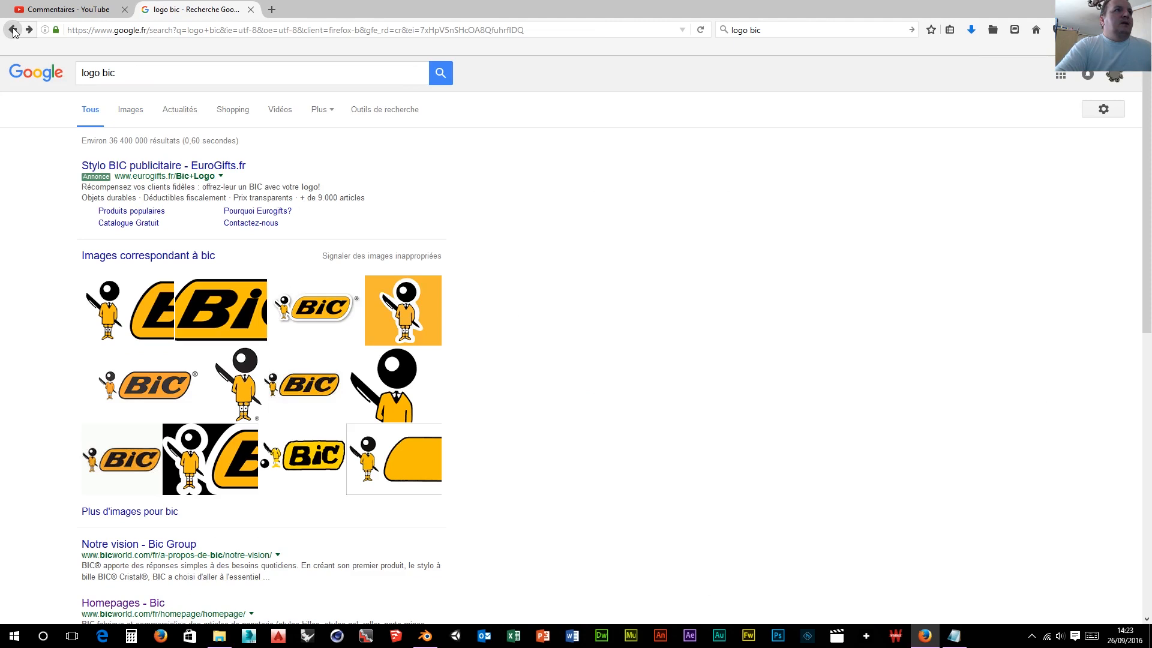
pyautogui.click(13, 29)
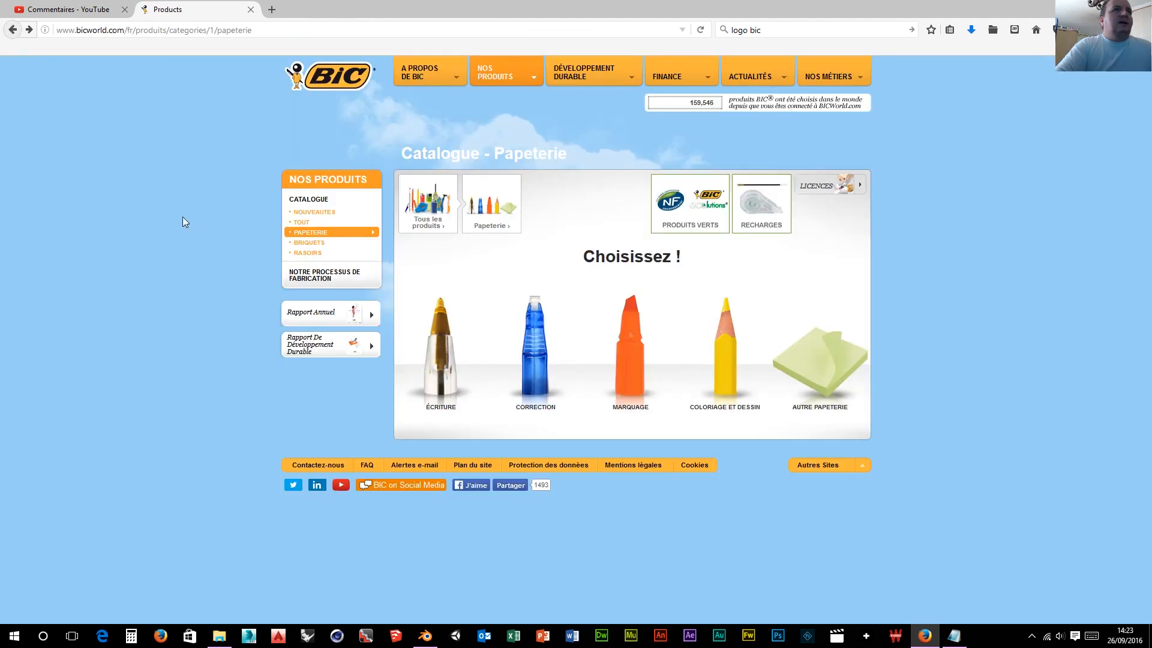
pyautogui.click(443, 377)
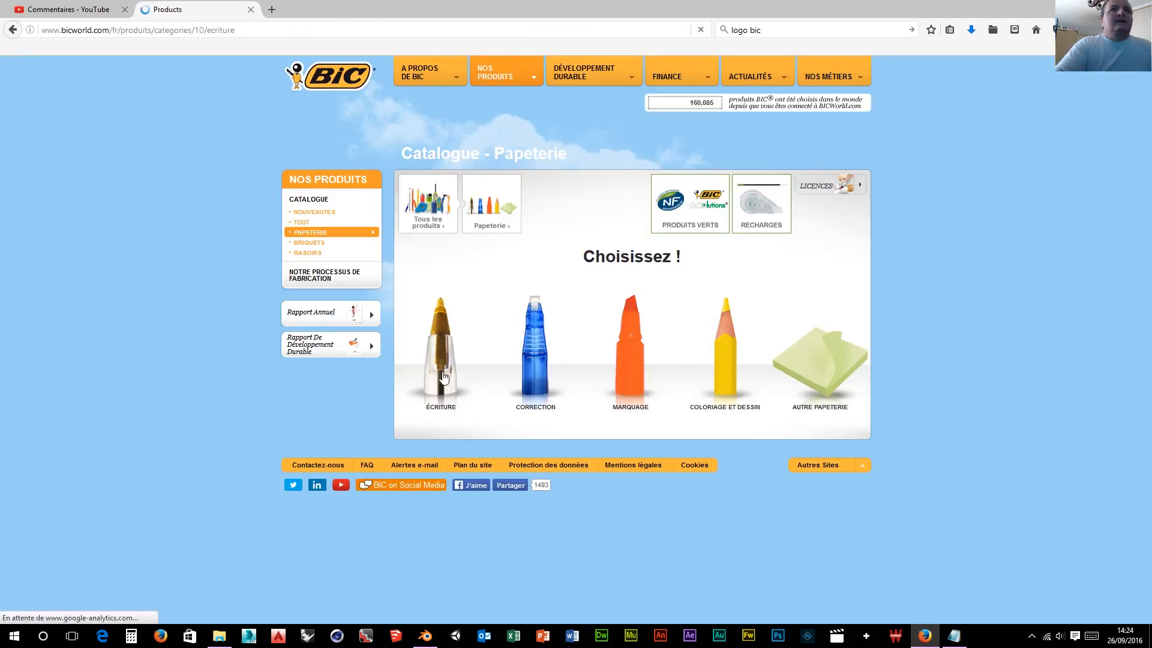
# Step: Open the Cristal product page from page 2 of the classic ballpoint pens and examine its details
pyautogui.click(425, 364)
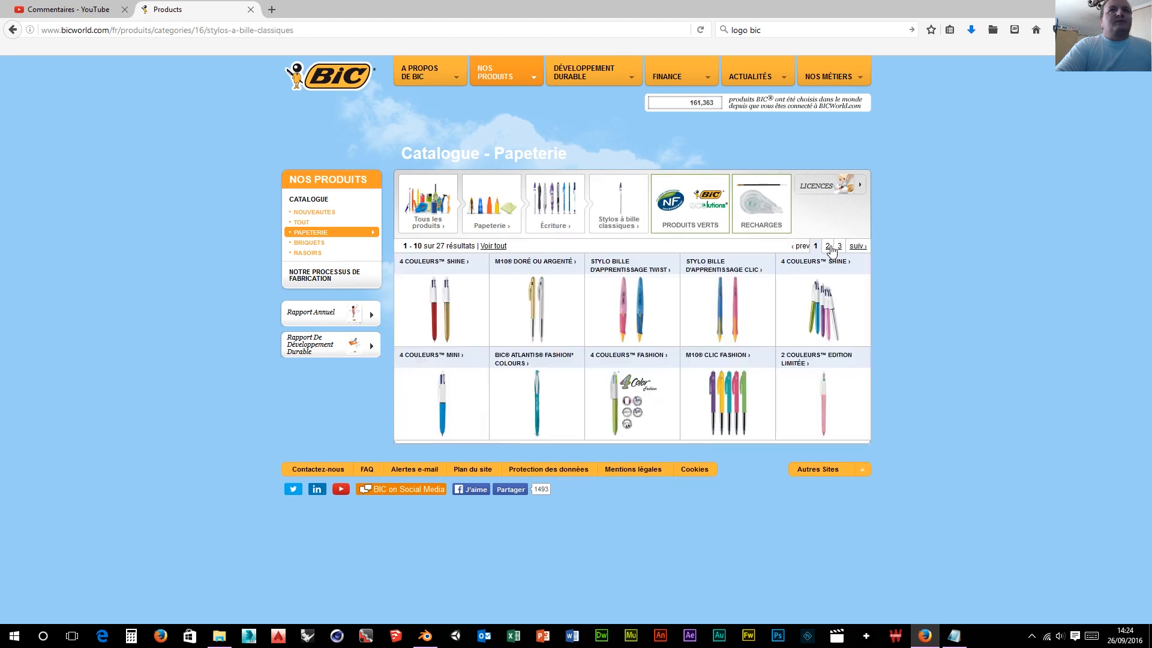
pyautogui.click(827, 246)
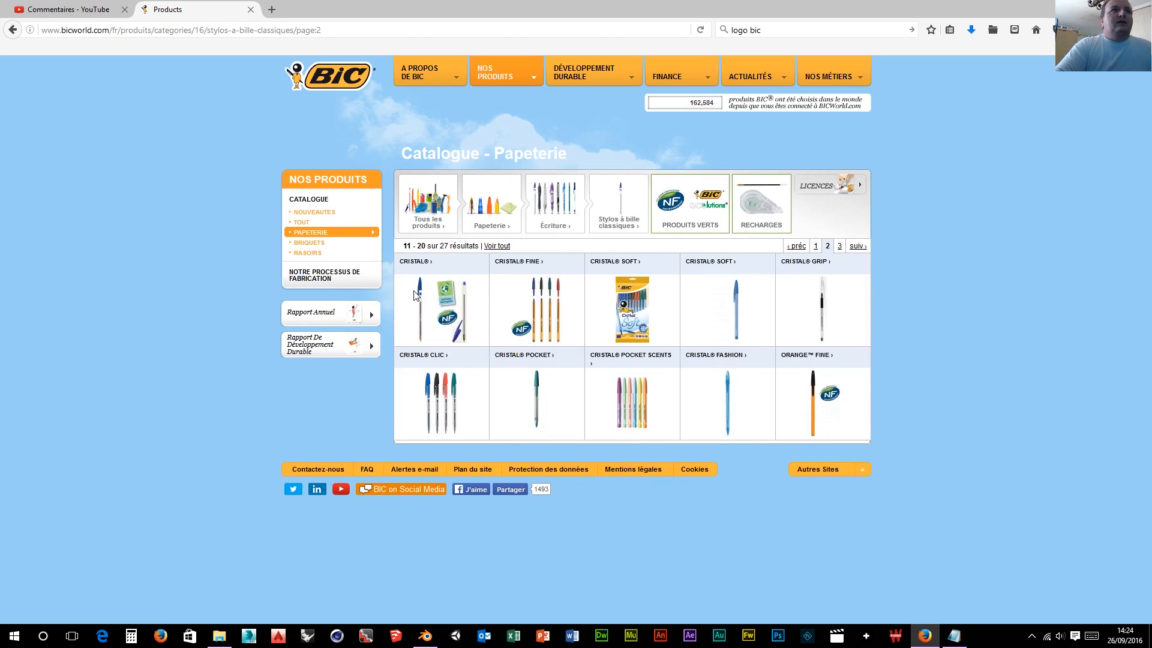
pyautogui.click(444, 300)
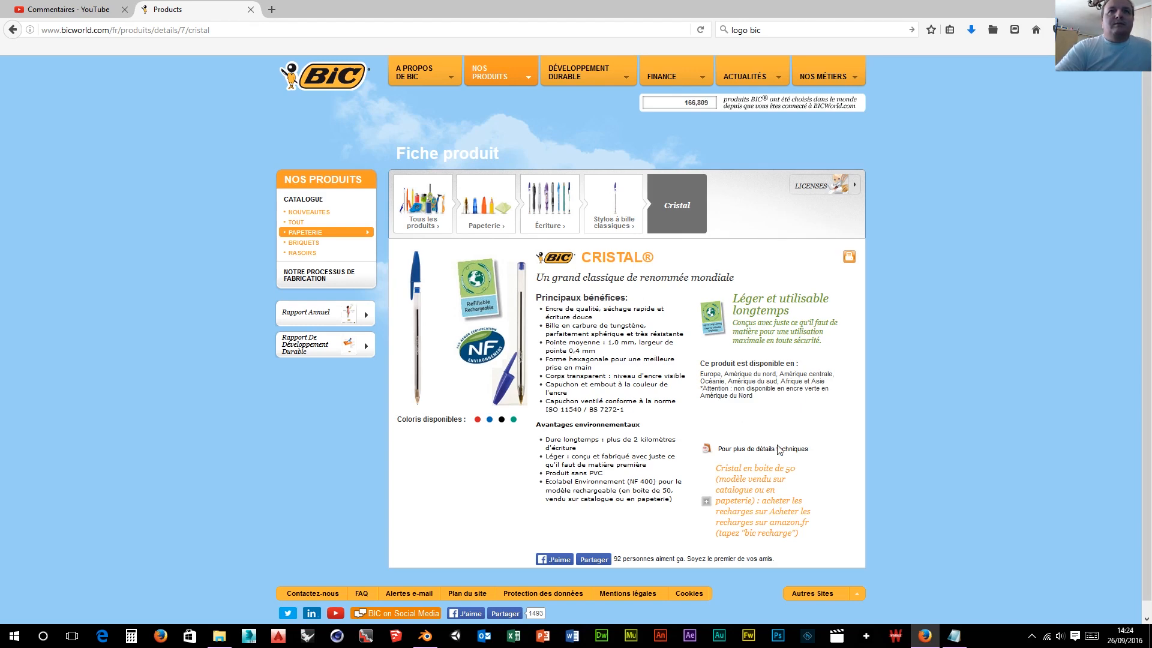
pyautogui.scroll(-1, 778, 449)
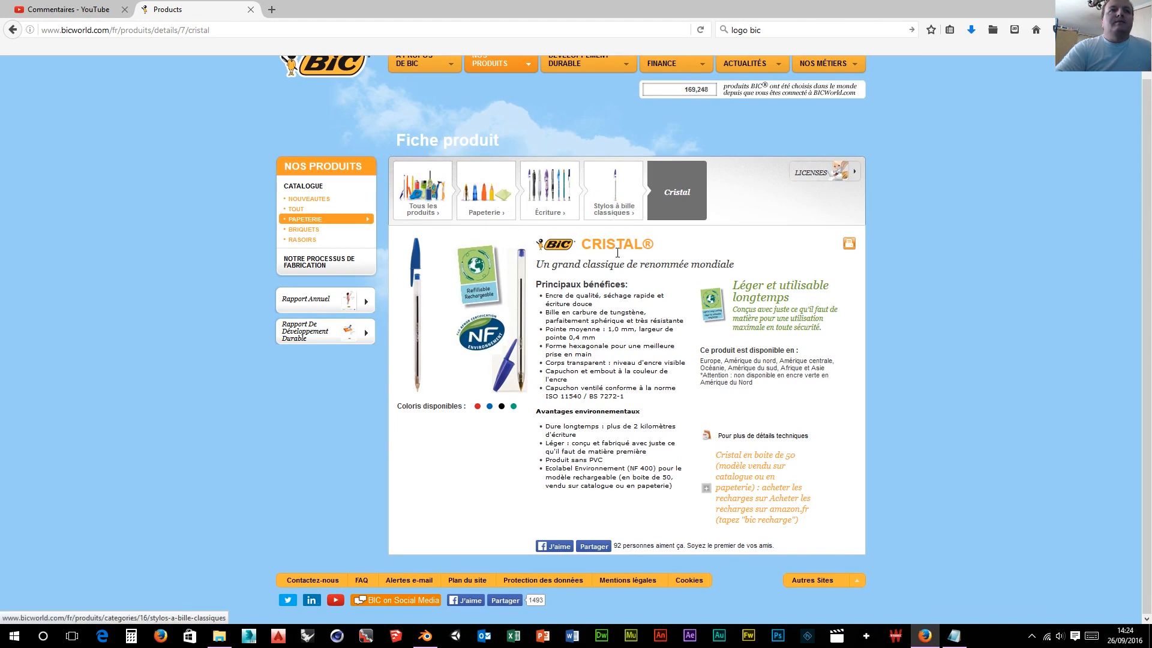
pyautogui.scroll(1, 643, 439)
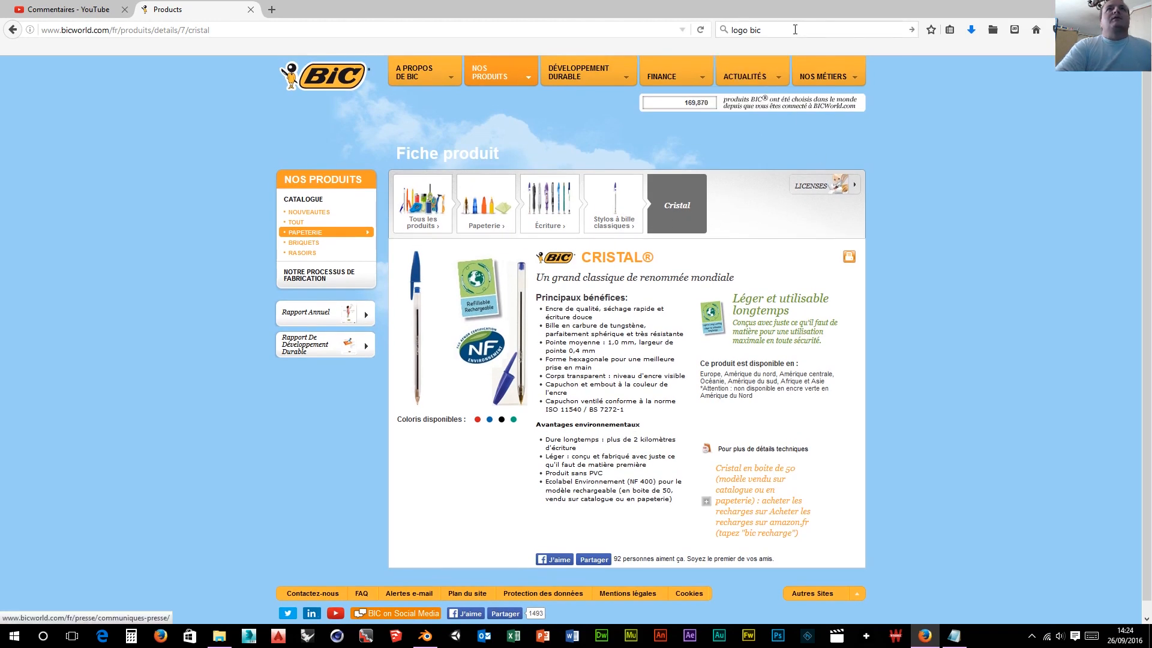
# Step: Search the web for "dimensions stylo bic cristal"
pyautogui.click(783, 31)
pyautogui.write('t')
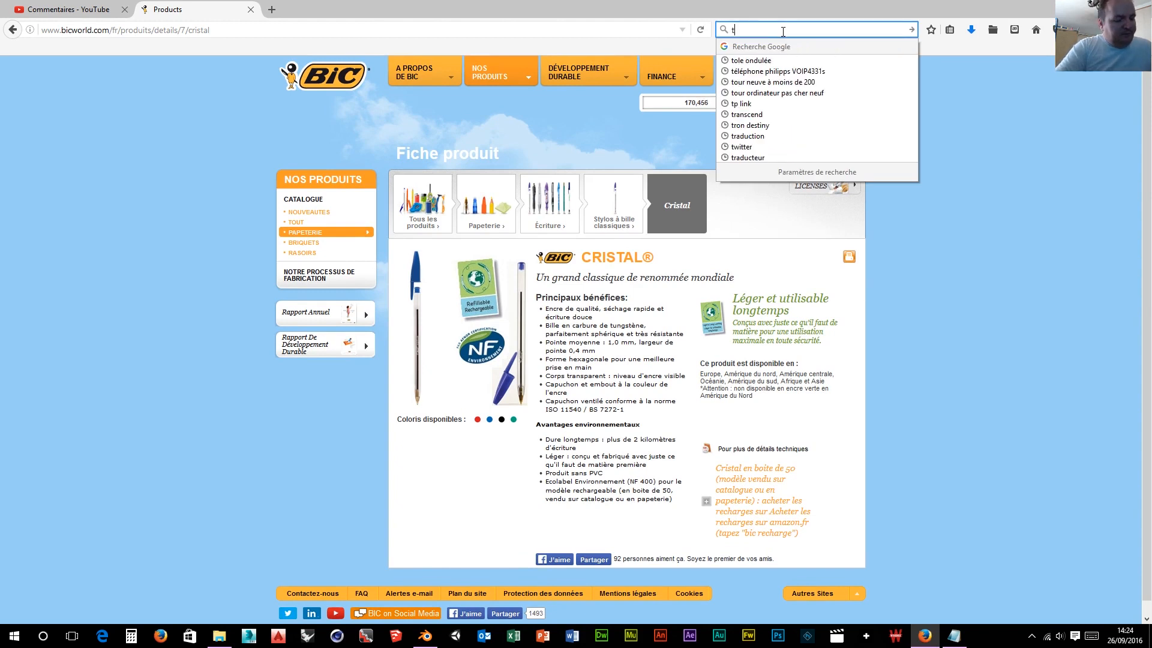
pyautogui.write('aille ')
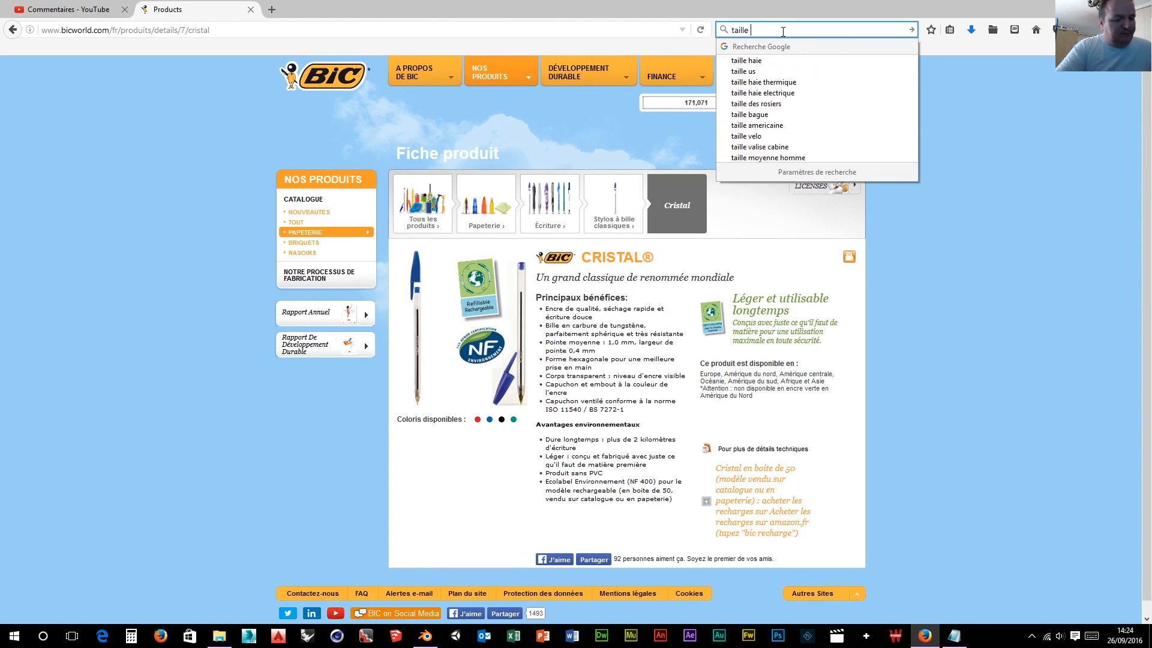
pyautogui.write('stylo bi')
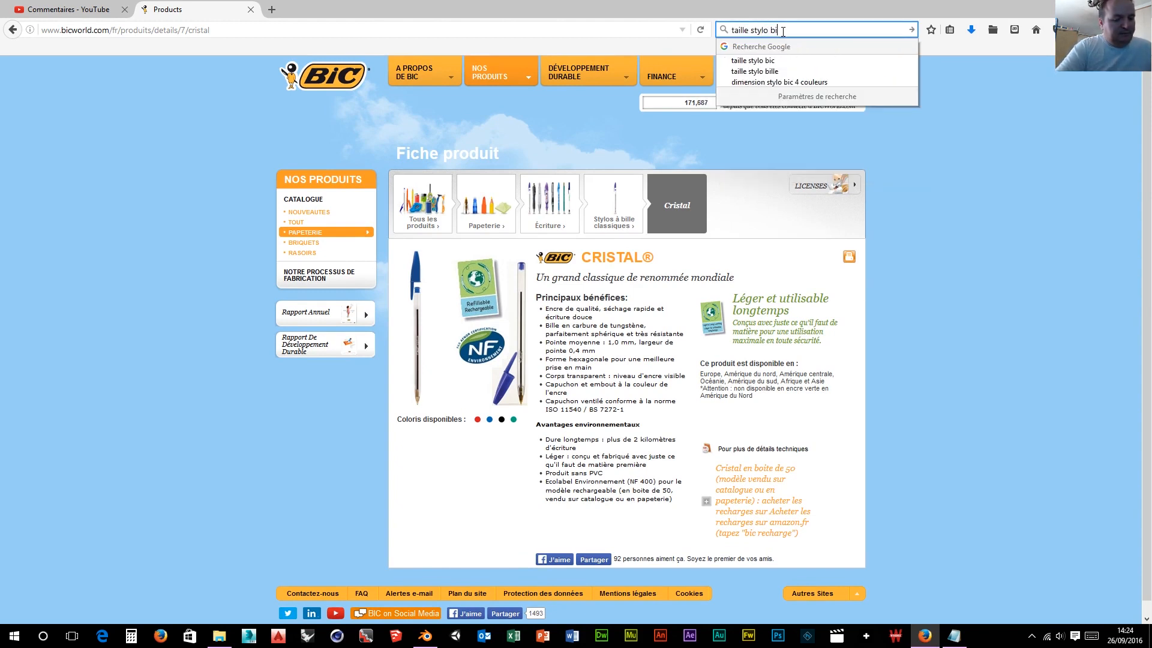
pyautogui.write('c cryst')
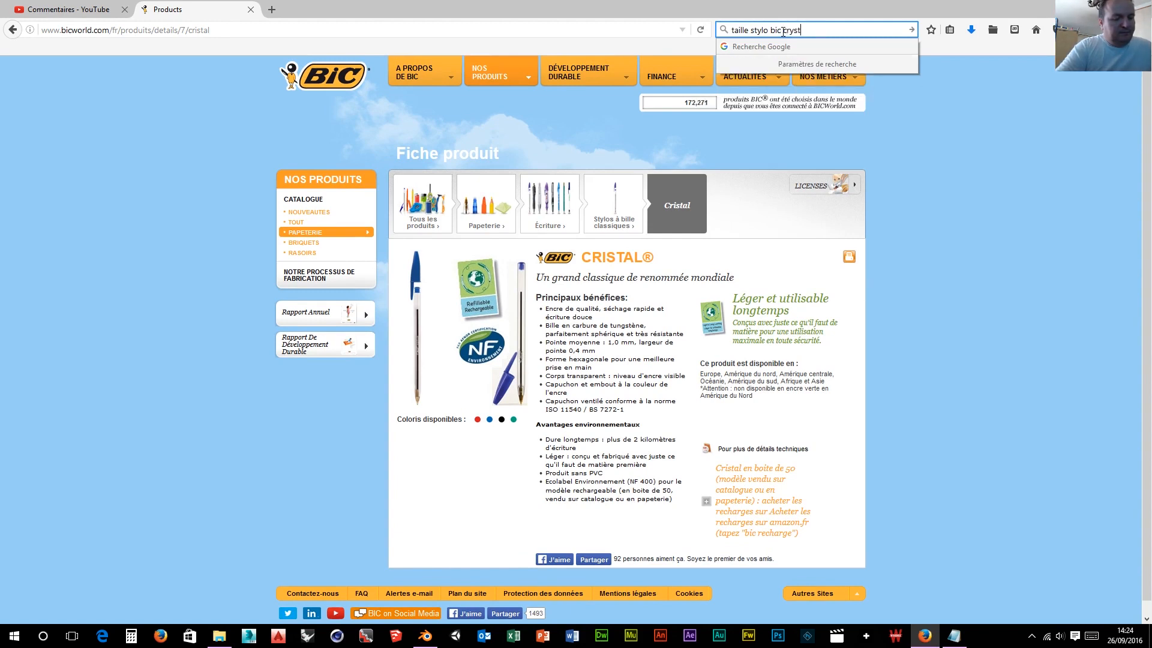
pyautogui.write('al')
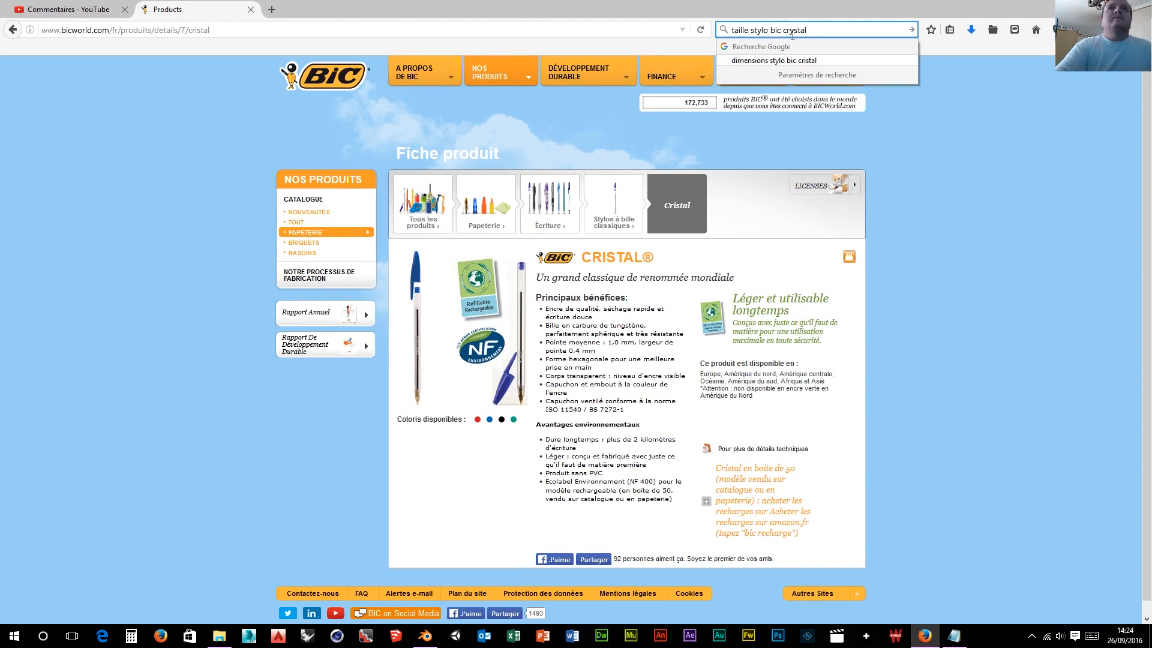
pyautogui.click(831, 60)
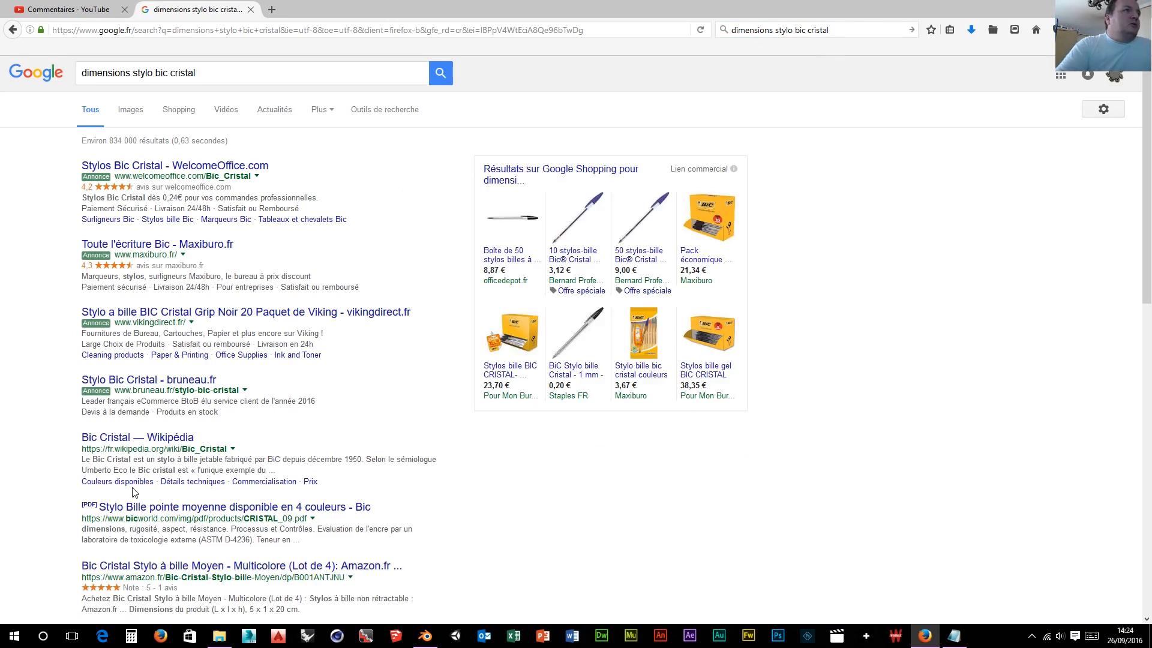
# Step: Open the Wikipedia article on the Bic Cristal and read its dimensions and technical details
pyautogui.click(136, 441)
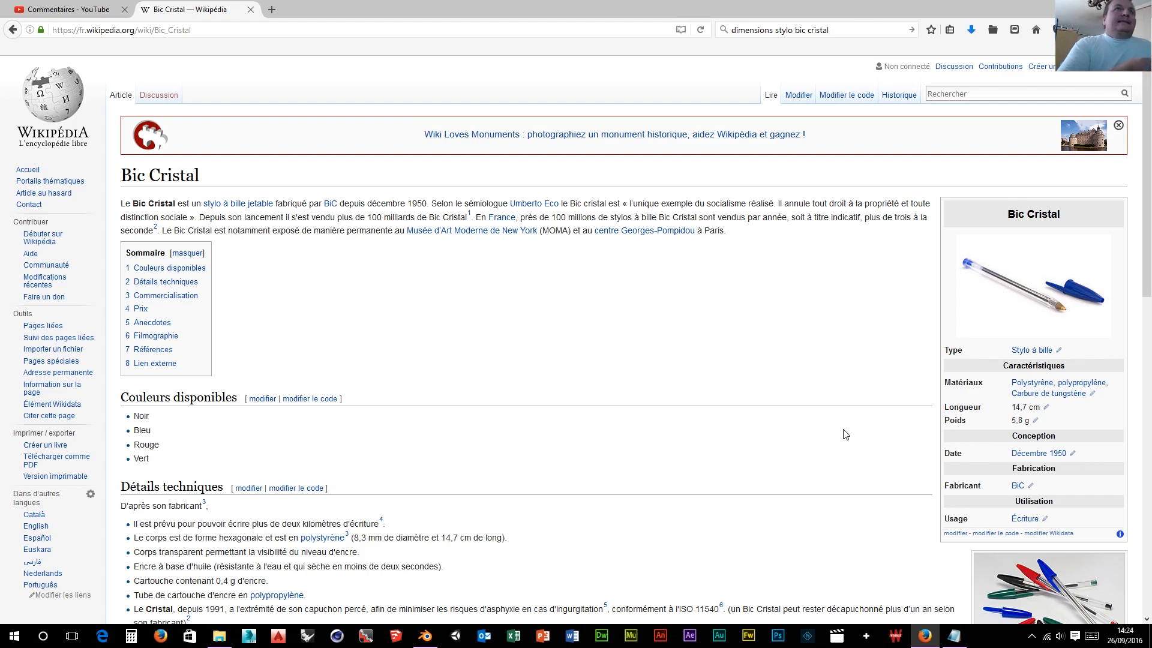
pyautogui.scroll(-1, 821, 413)
pyautogui.scroll(-5, 821, 413)
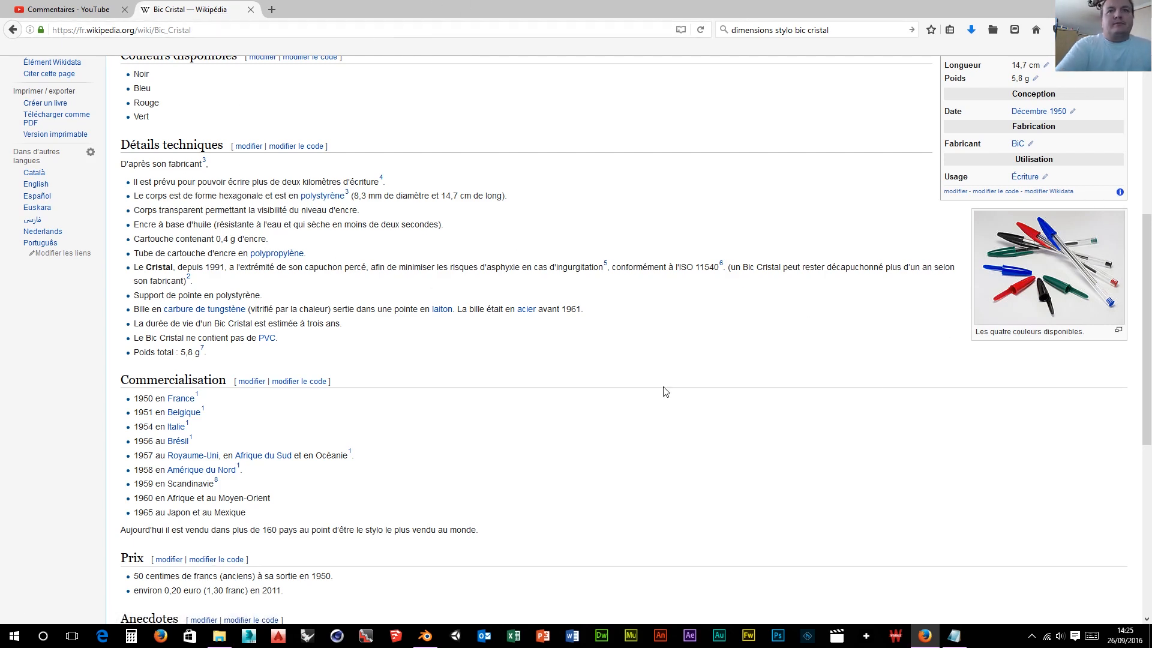
# Step: Switch to Blender and add a mesh cylinder with 6 vertices for the hexagonal pen barrel
pyautogui.click(425, 635)
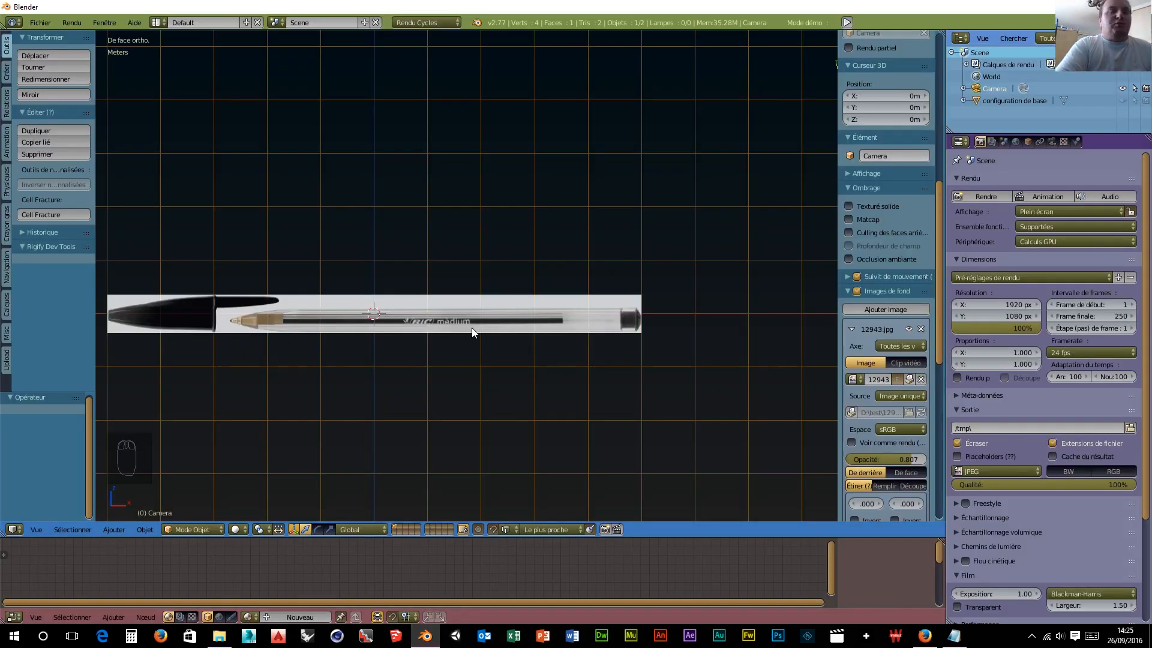
pyautogui.hotkey('shift', 'a')
pyautogui.moveTo(472, 328)
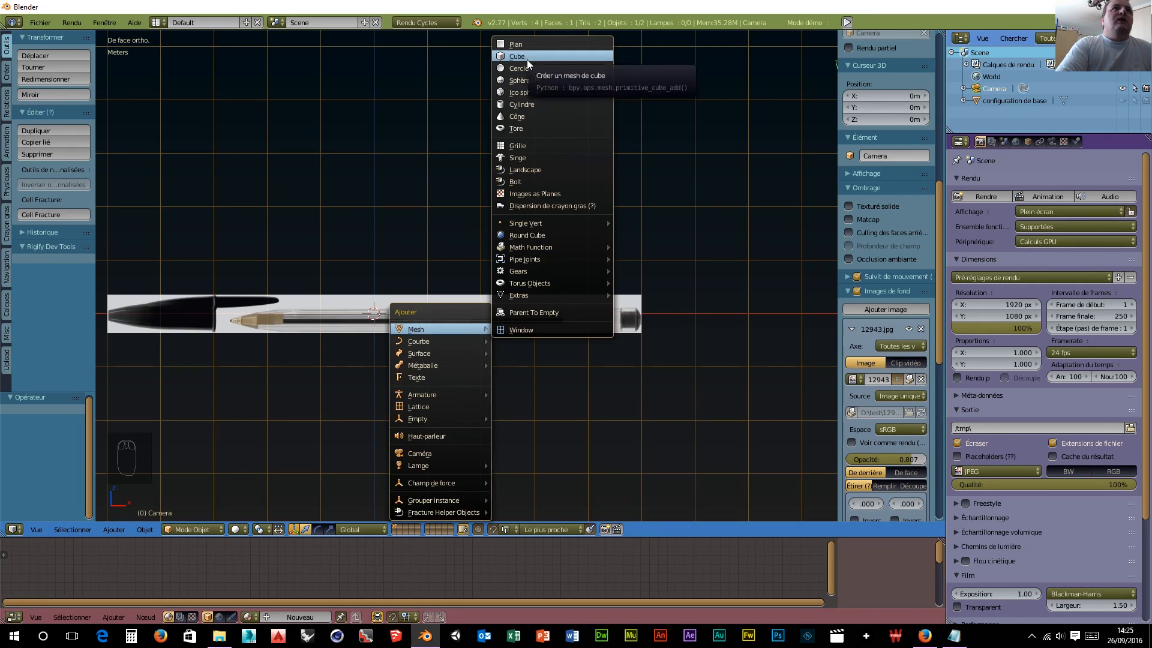
pyautogui.click(529, 103)
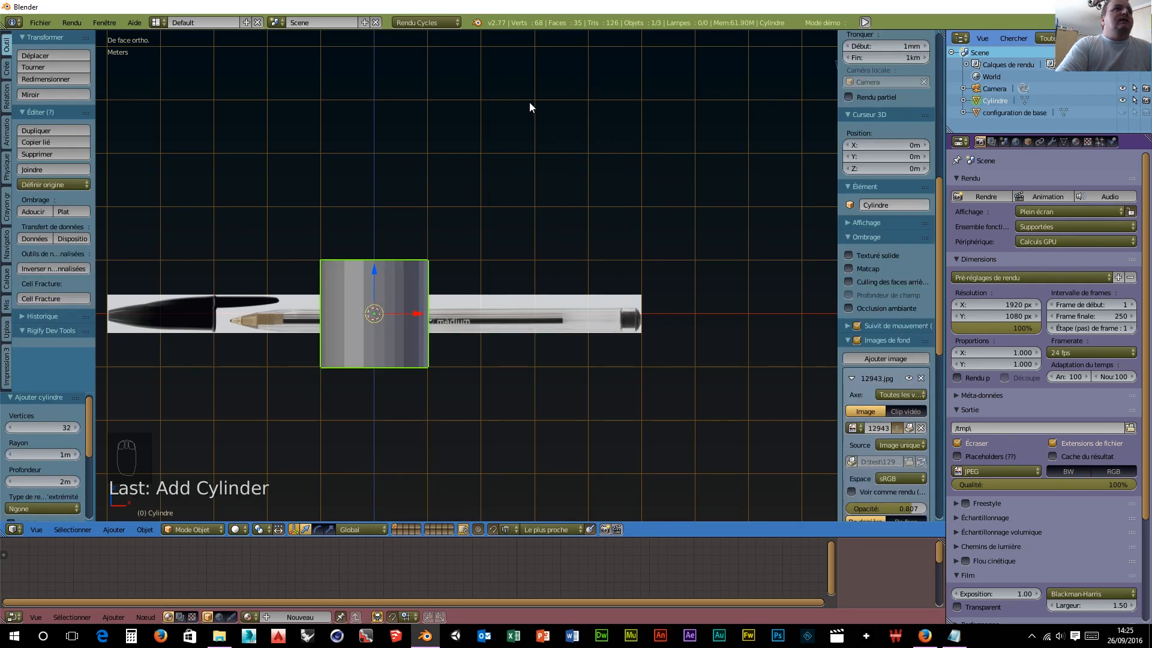
pyautogui.click(58, 426)
pyautogui.write('6')
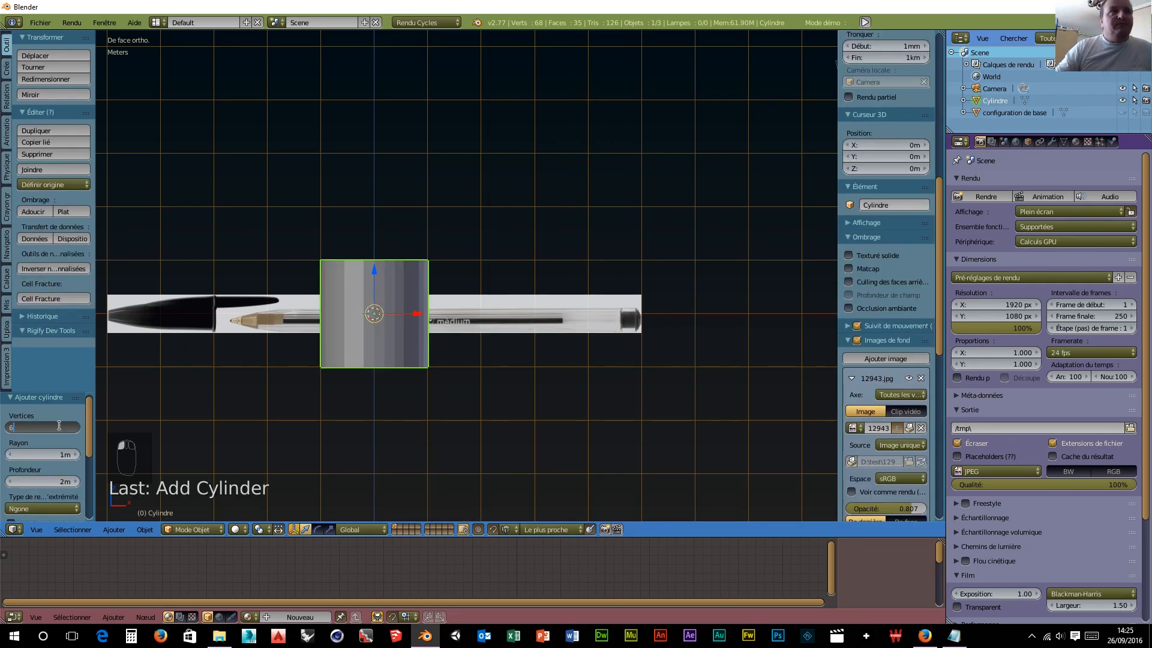
pyautogui.press('Return')
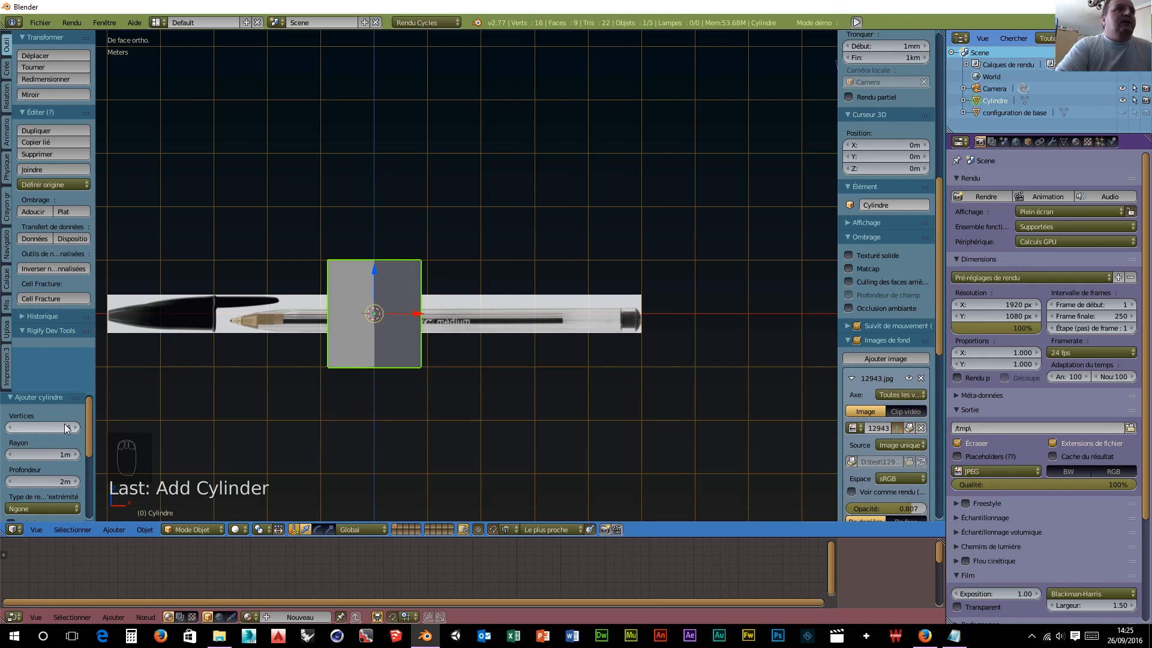
# Step: Rotate the cylinder 90° about the global Y axis and scale it uniformly by about 0.198
pyautogui.press('r')
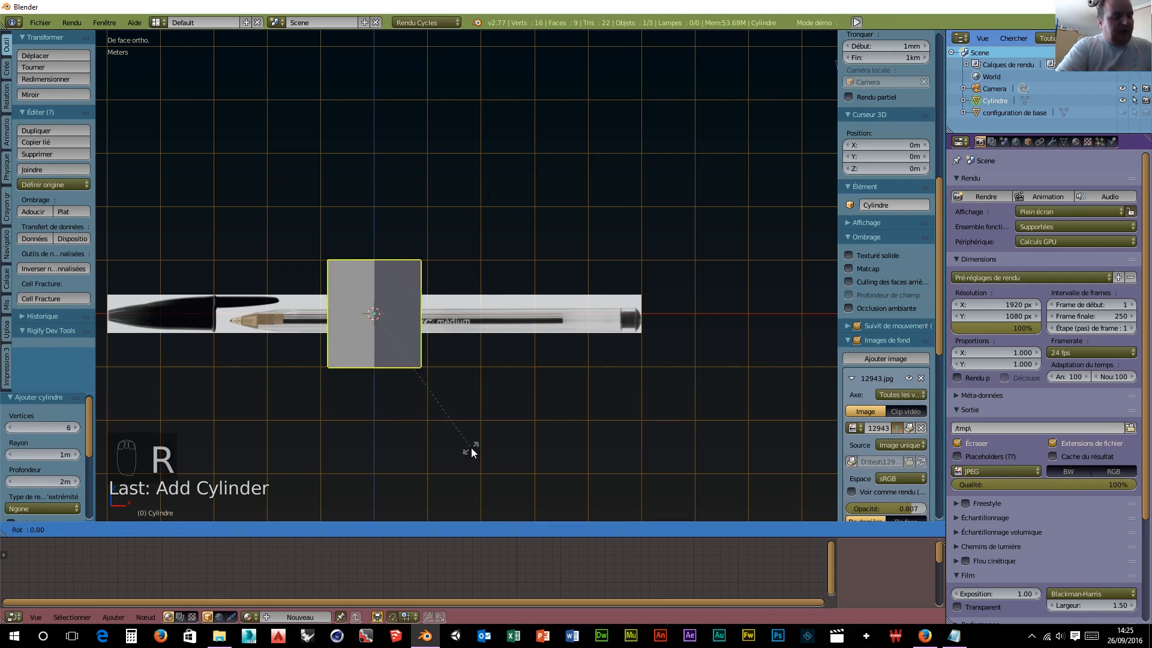
pyautogui.write('90')
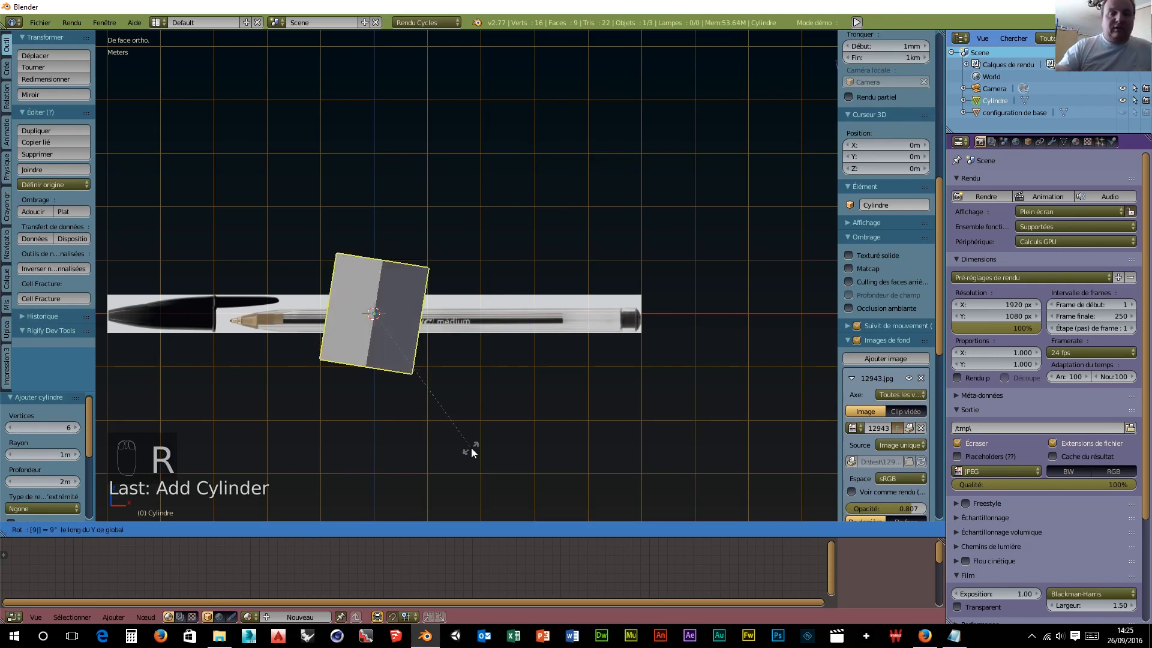
pyautogui.press('Return')
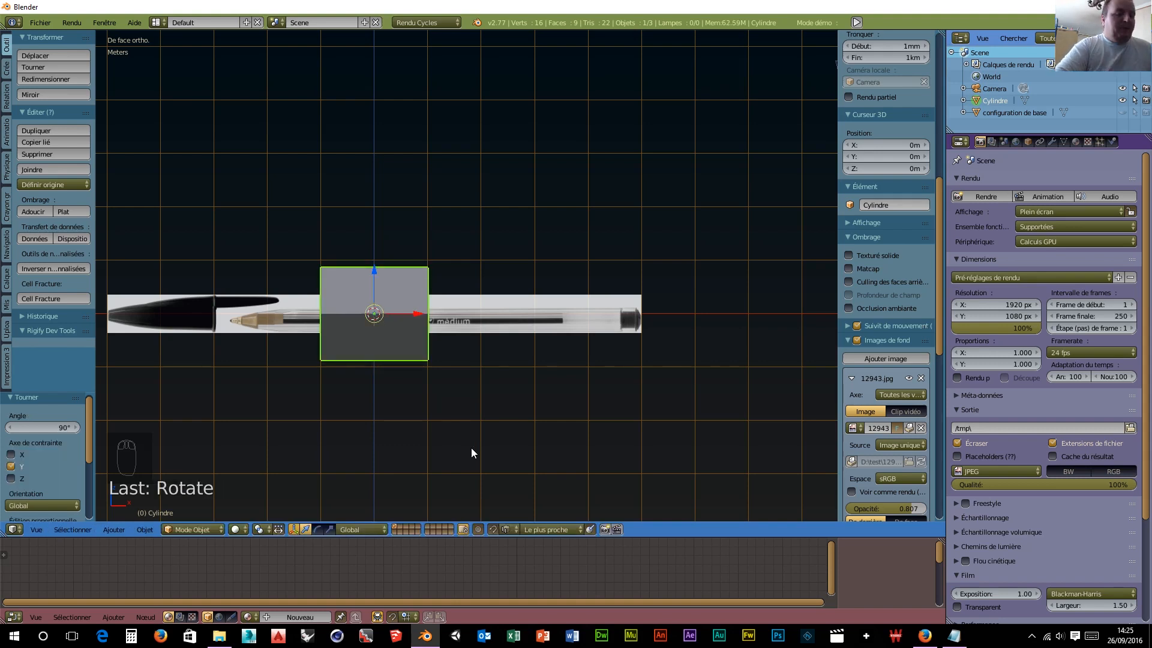
pyautogui.press('s')
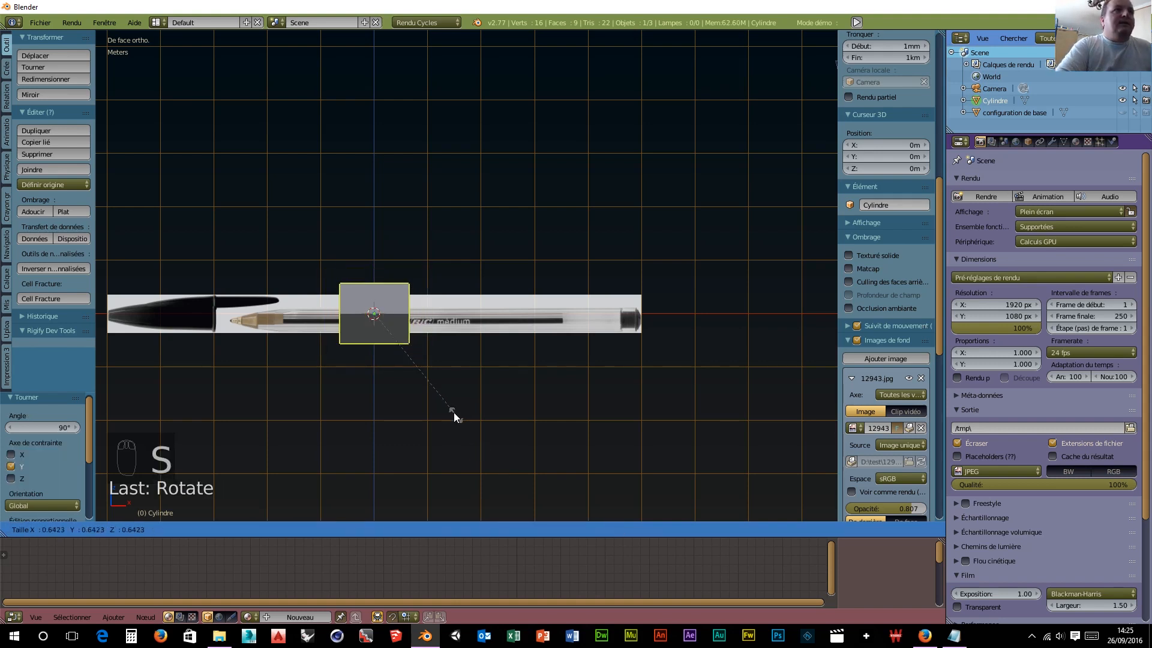
pyautogui.click(402, 344)
# Step: Lower the cylinder along Z by about 10.29 cm plus 2.35 cm onto the barrel's centreline and scale it uniformly by about 1.22
pyautogui.scroll(3, 402, 348)
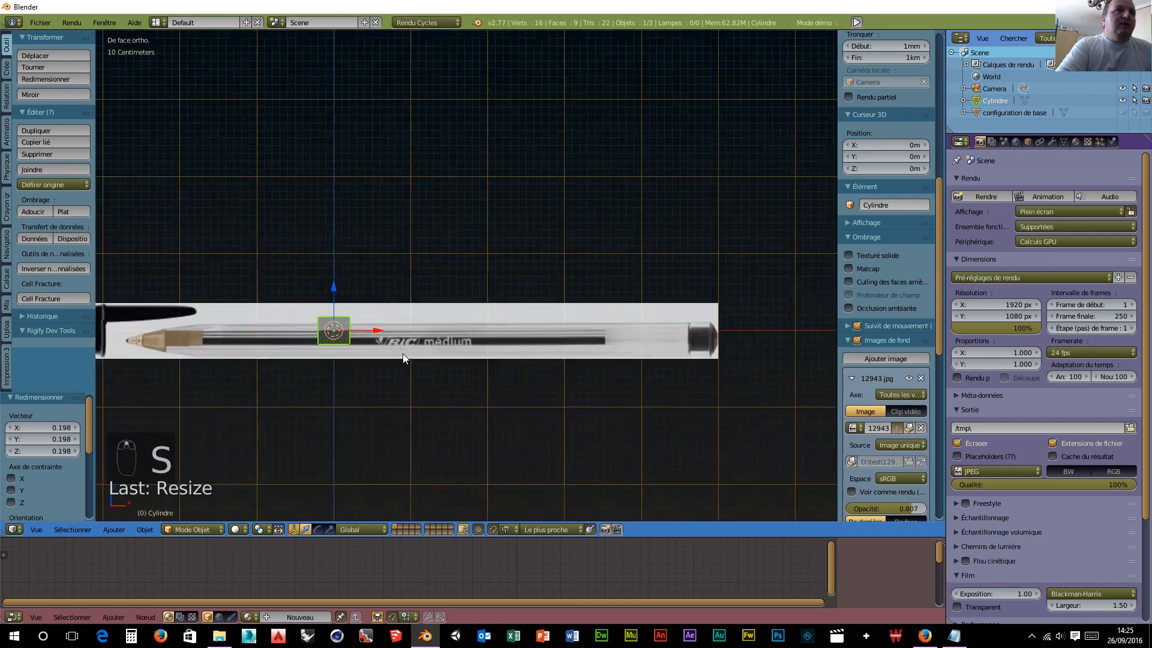
pyautogui.moveTo(275, 311); pyautogui.dragTo(271, 322)
pyautogui.scroll(-1, 380, 466)
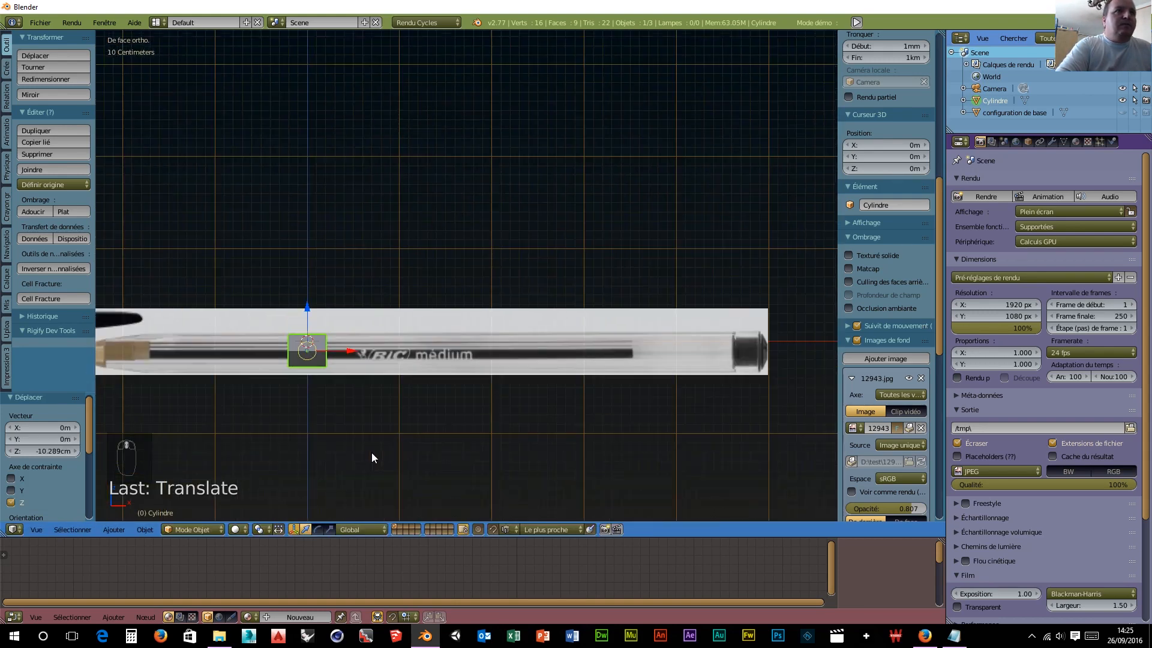
pyautogui.keyDown('shift'); pyautogui.moveTo(369, 436); pyautogui.dragTo(470, 429, button='middle'); pyautogui.keyUp('shift')
pyautogui.scroll(5, 475, 435)
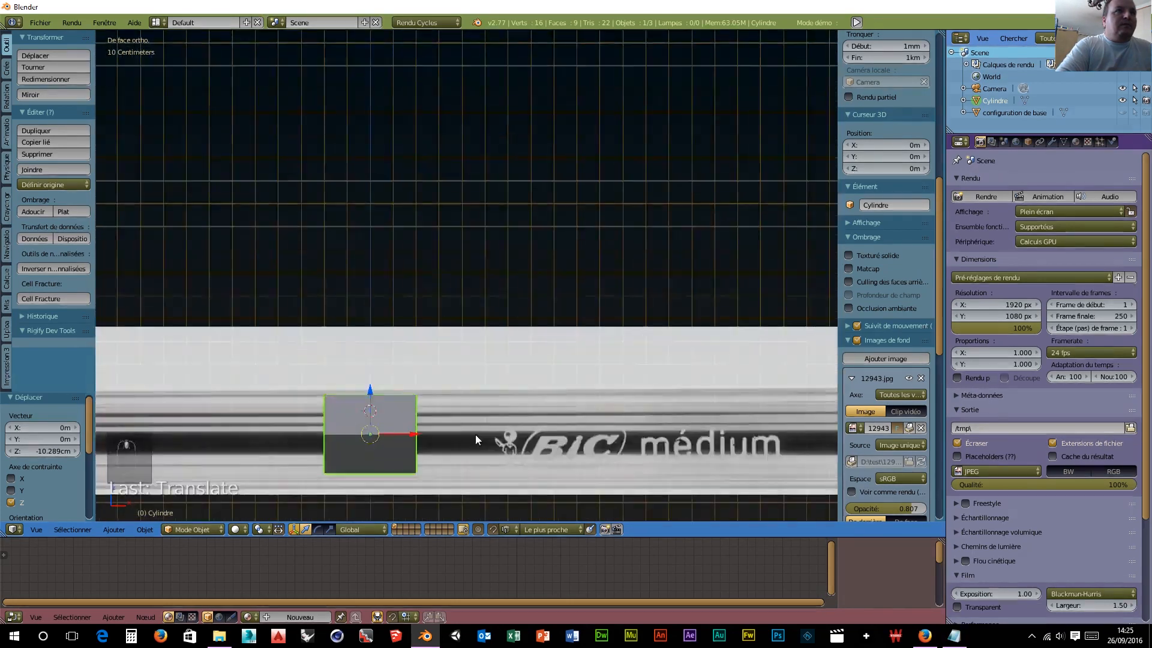
pyautogui.keyDown('shift'); pyautogui.moveTo(488, 373); pyautogui.dragTo(490, 368, button='middle'); pyautogui.keyUp('shift')
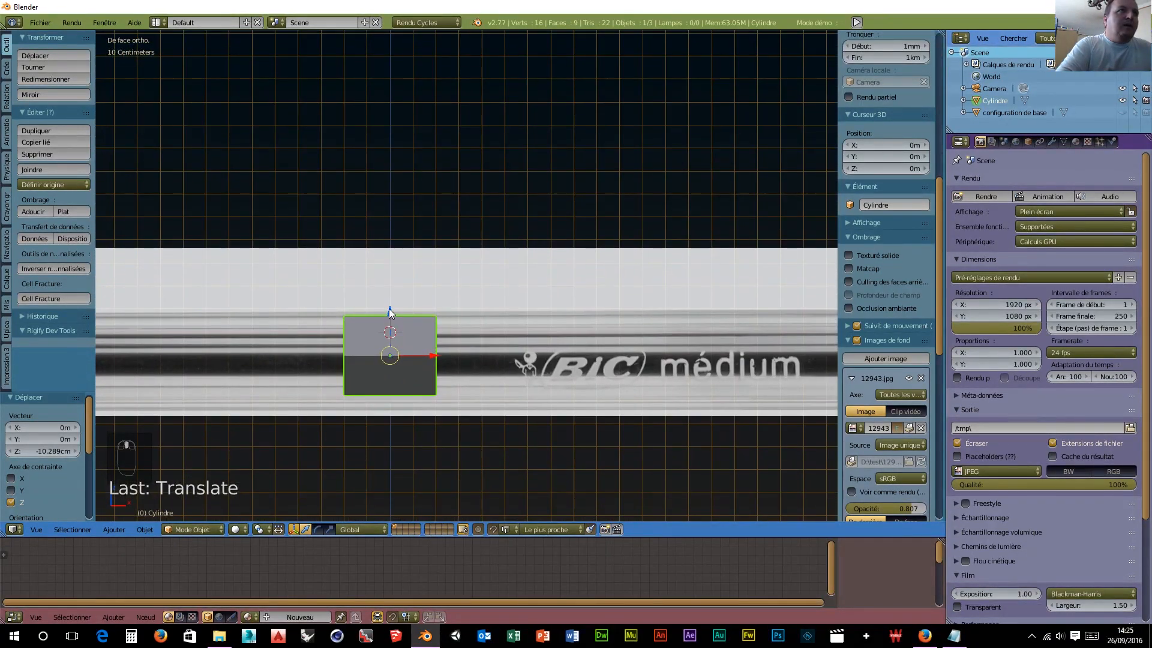
pyautogui.moveTo(389, 308); pyautogui.dragTo(390, 314)
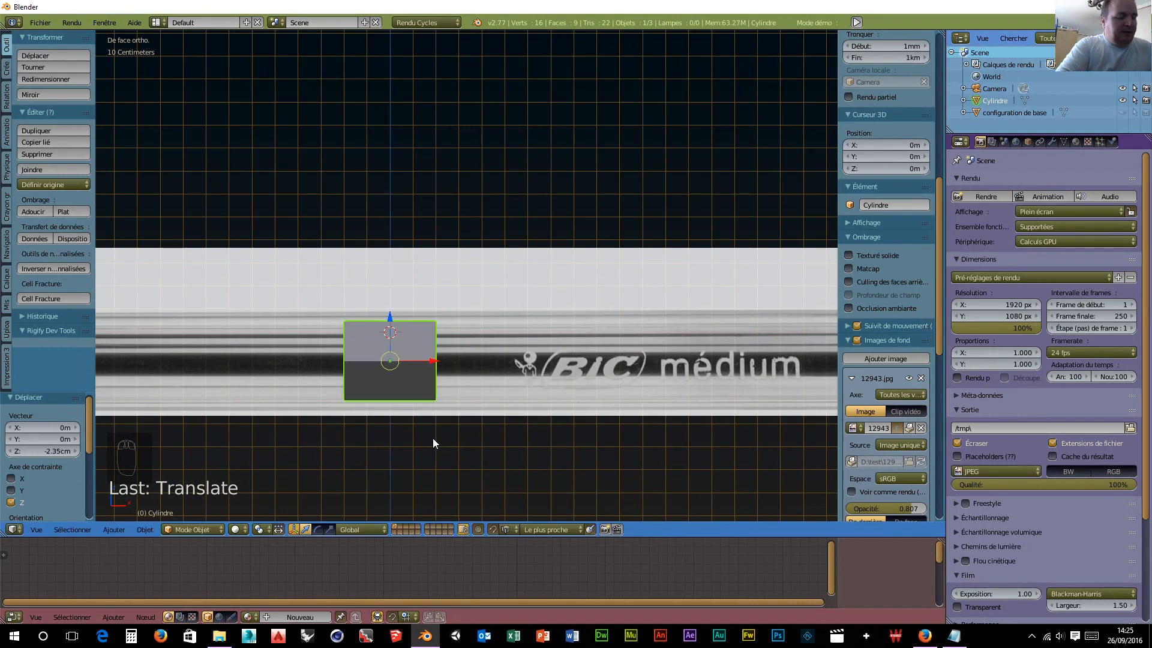
pyautogui.press('s')
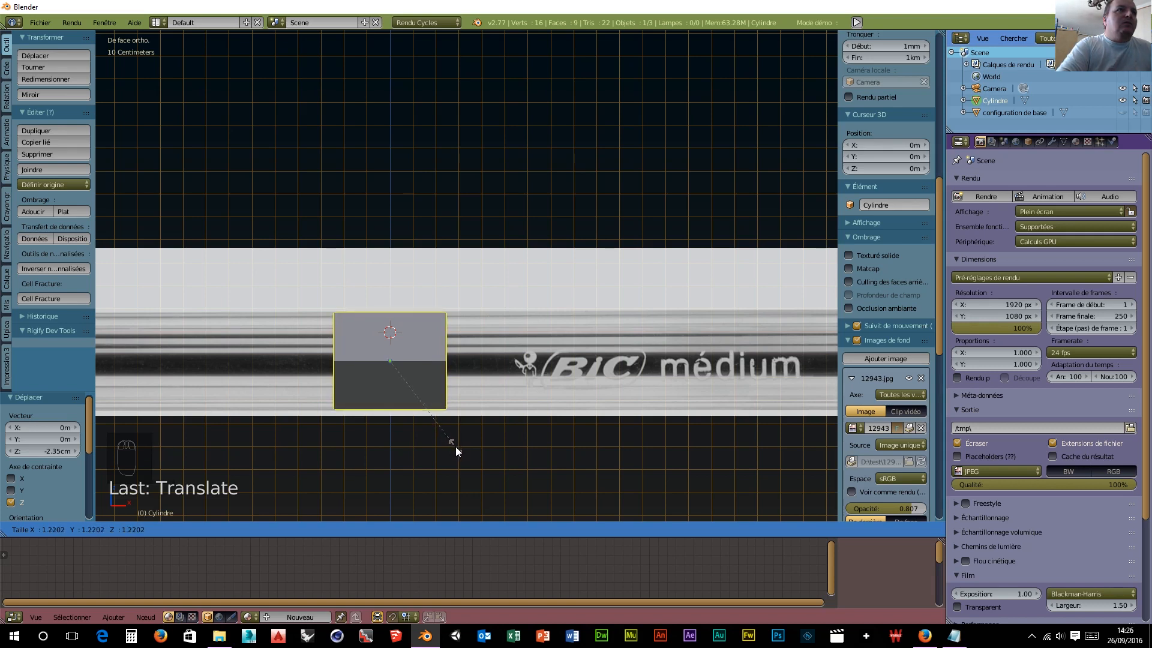
pyautogui.click(456, 446)
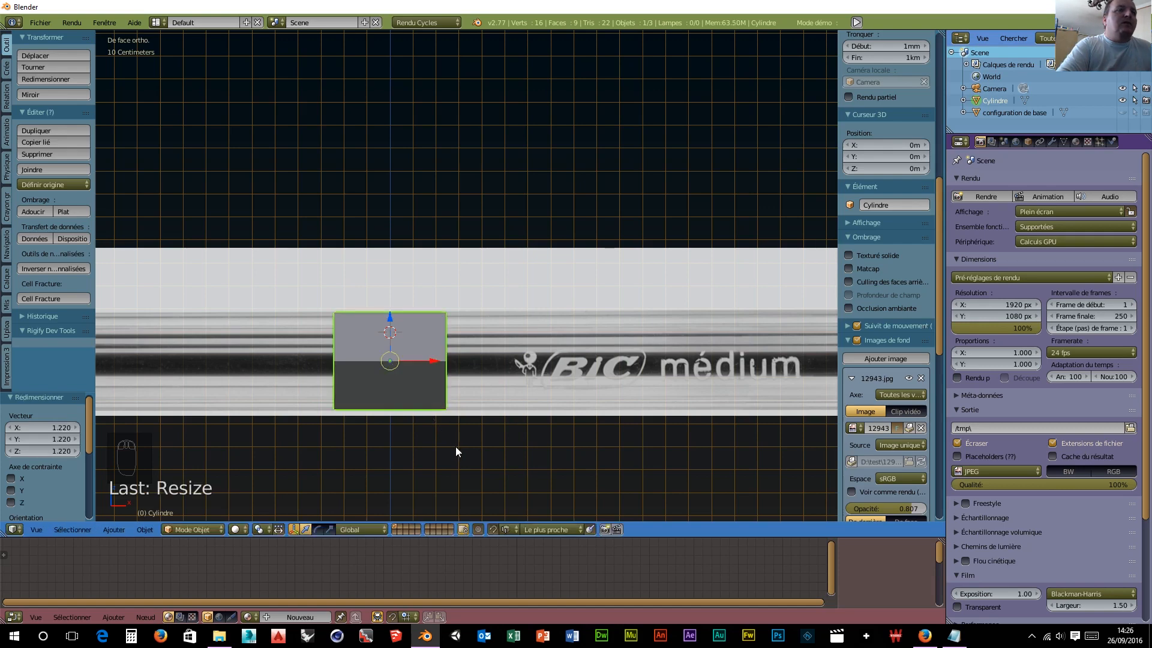
# Step: Stretch the cylinder along X by a factor of about 14 and move it about 1.318 m along X over the pen barrel
pyautogui.scroll(-6, 454, 444)
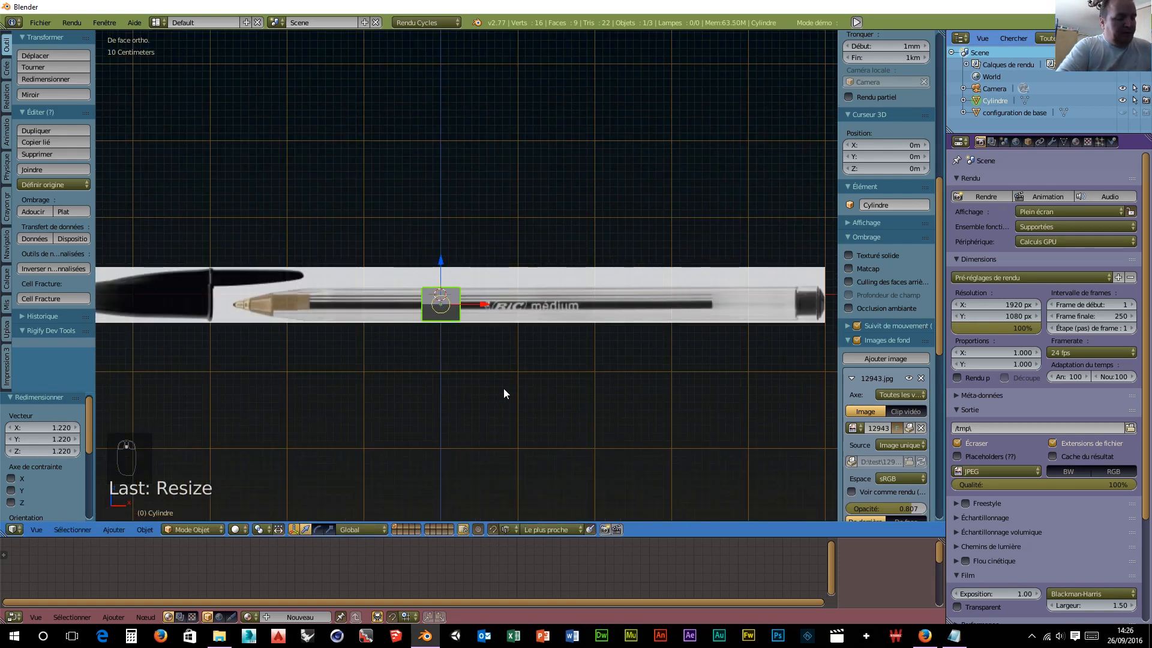
pyautogui.press('s')
pyautogui.press('x')
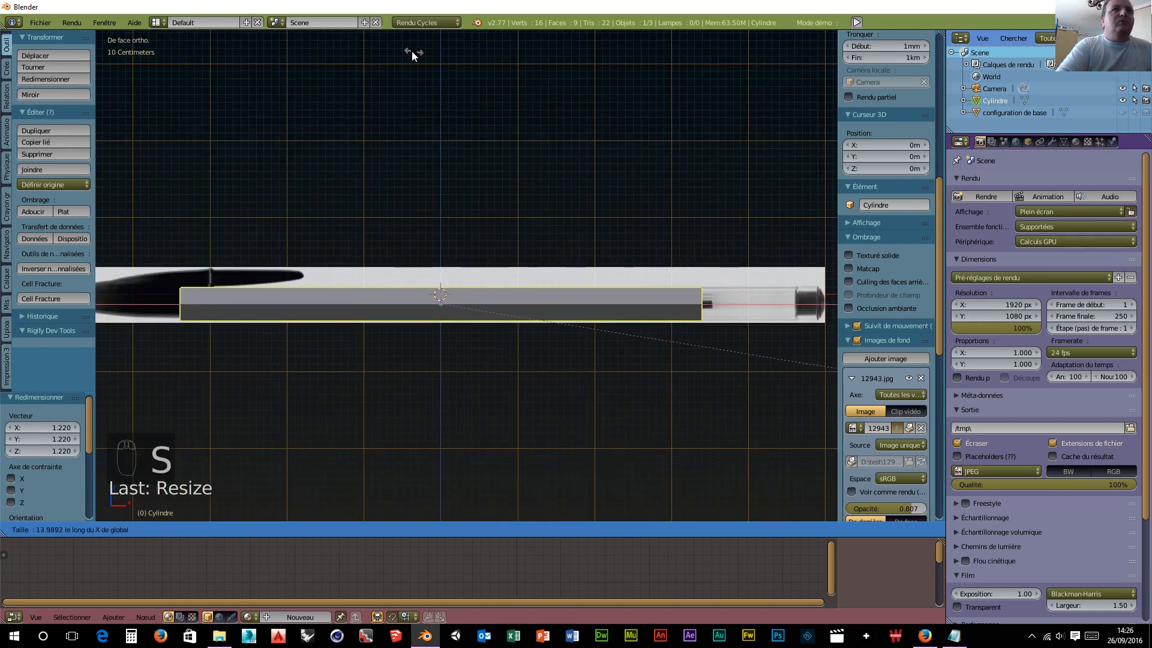
pyautogui.click(417, 60)
pyautogui.moveTo(476, 308); pyautogui.dragTo(583, 309)
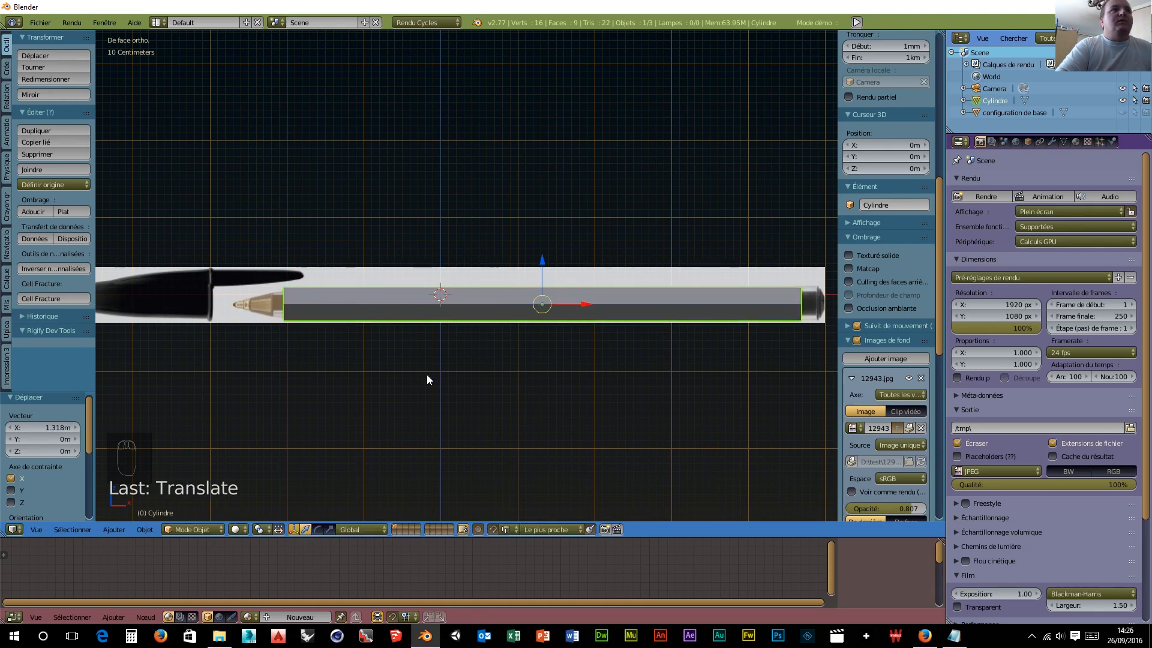
# Step: Show the 3D view in wireframe and scale the cylinder uniformly by about 1.055 to fit the barrel's outline
pyautogui.click(235, 529)
pyautogui.click(261, 501)
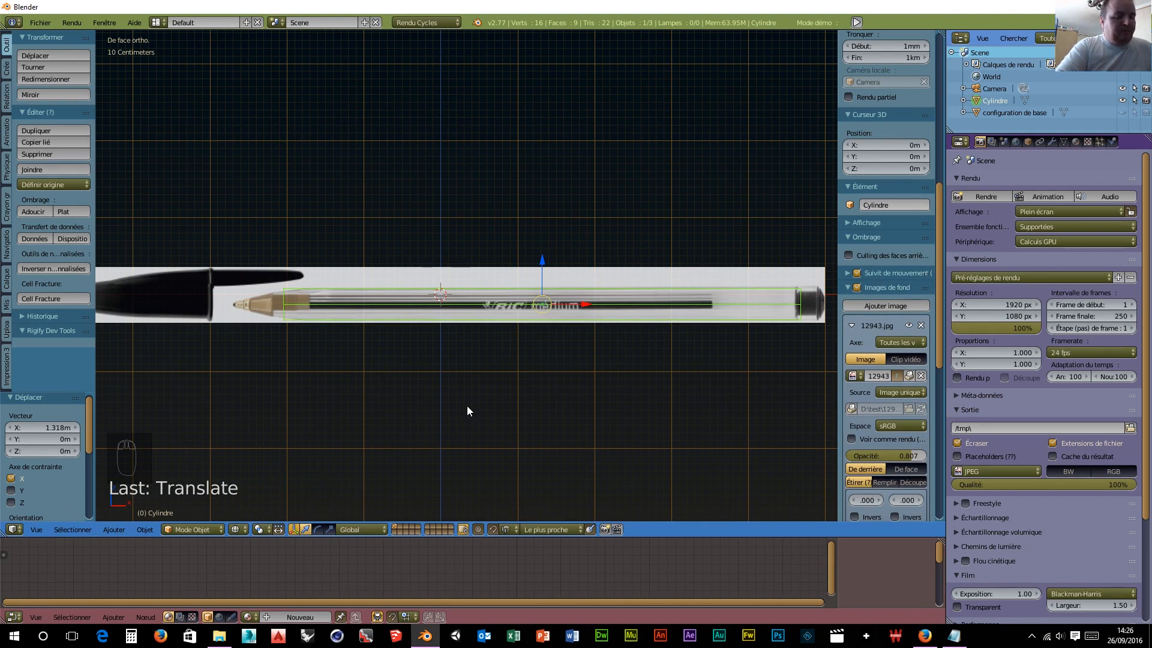
pyautogui.press('s')
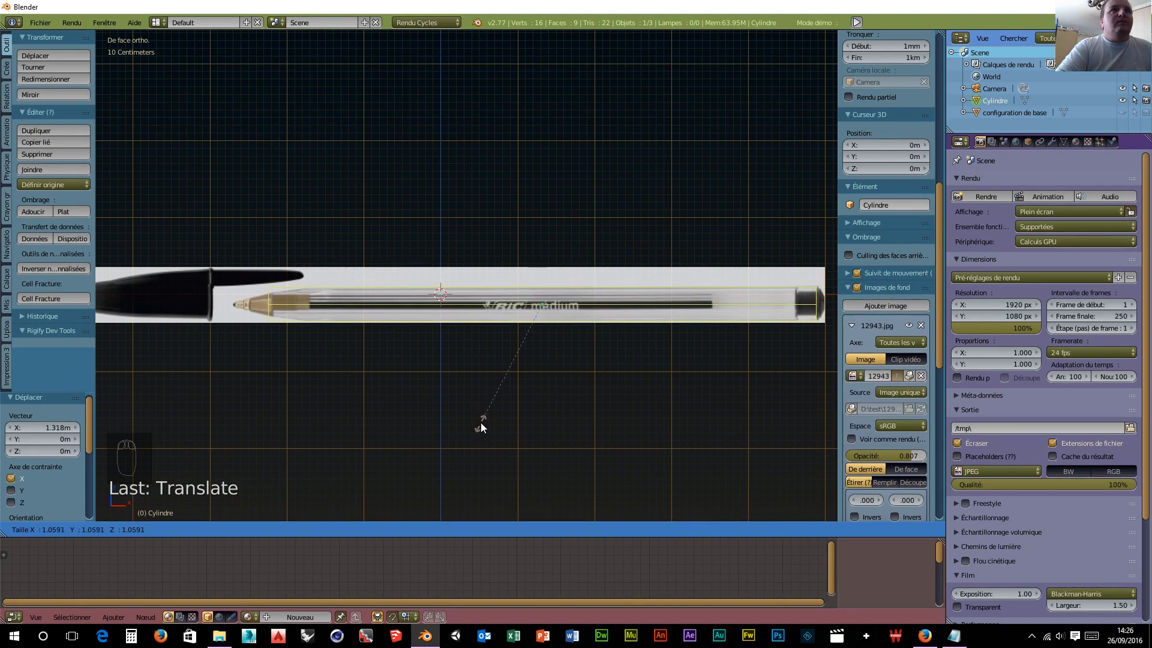
pyautogui.click(480, 423)
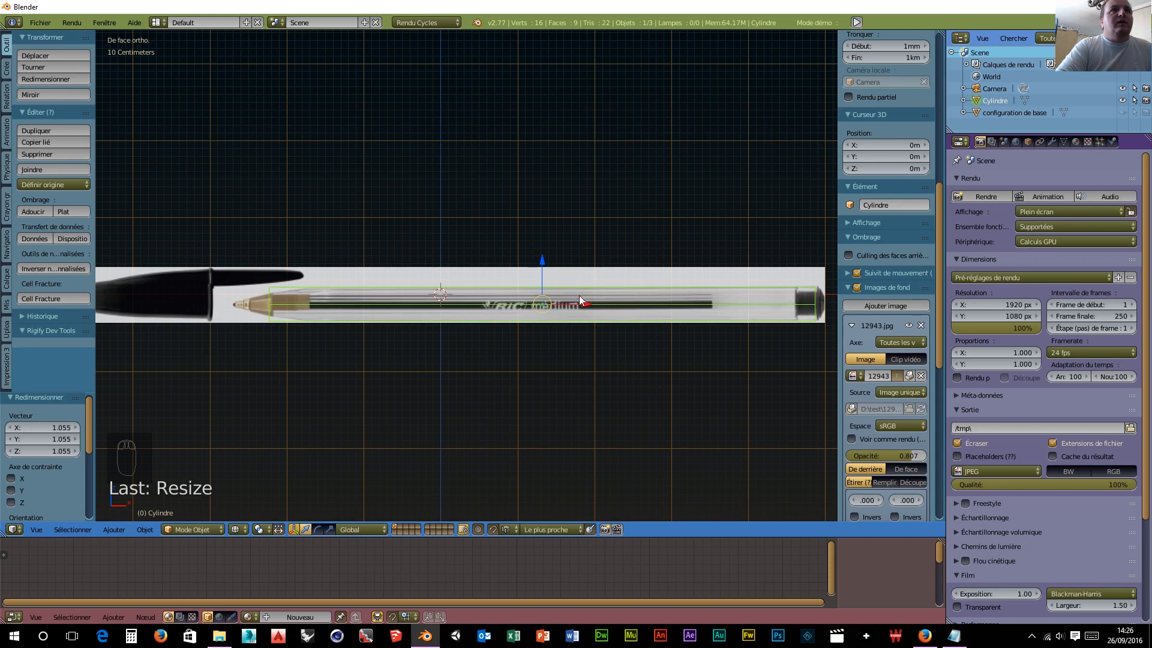
# Step: Move the cylinder about 3.9 cm along X to align it with the pen barrel's ends
pyautogui.press('g')
pyautogui.press('x')
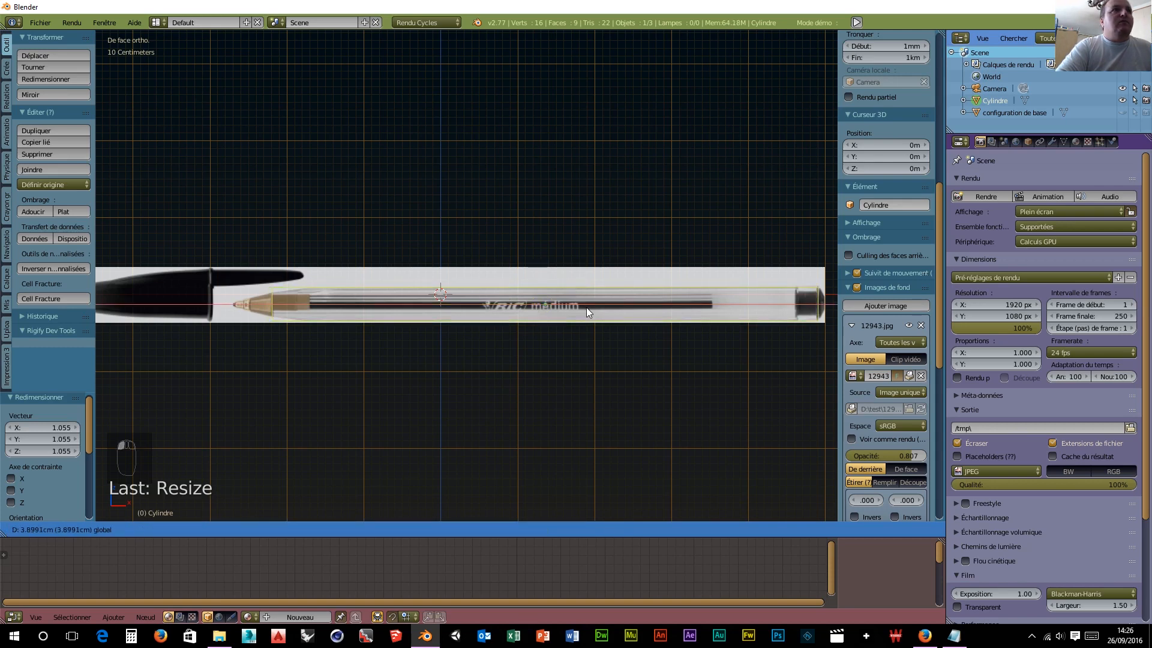
pyautogui.click(585, 307)
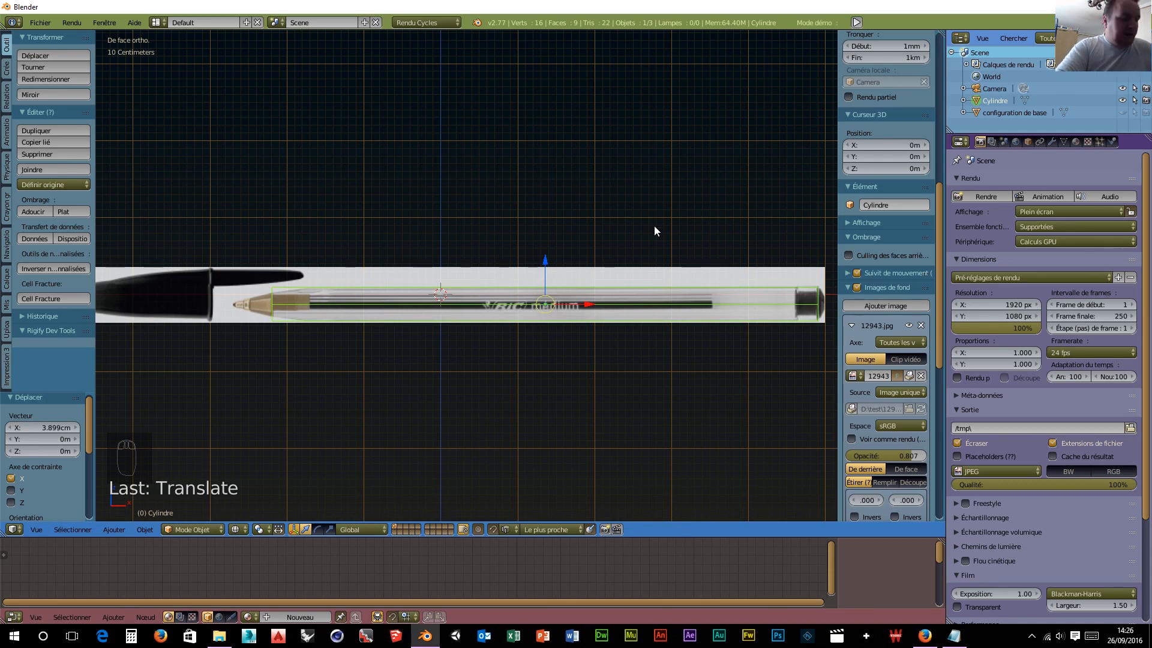
# Step: In Edit Mode, add one loop cut around the cylinder and slide it to where the barrel starts tapering towards the tip
pyautogui.press('Tab')
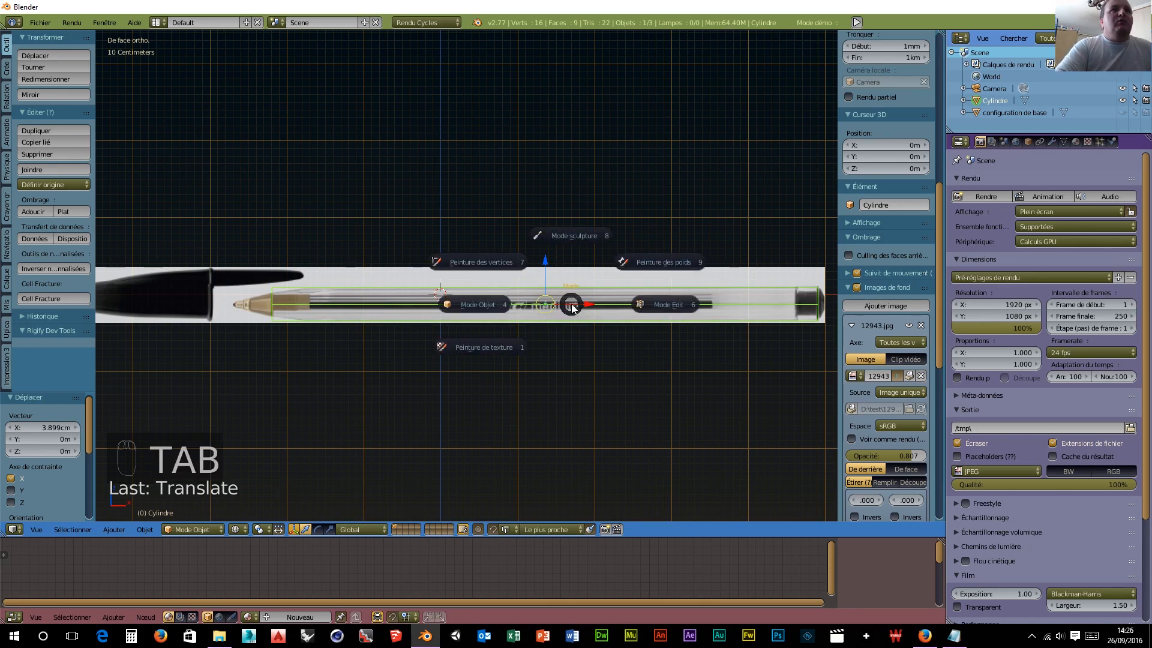
pyautogui.click(664, 307)
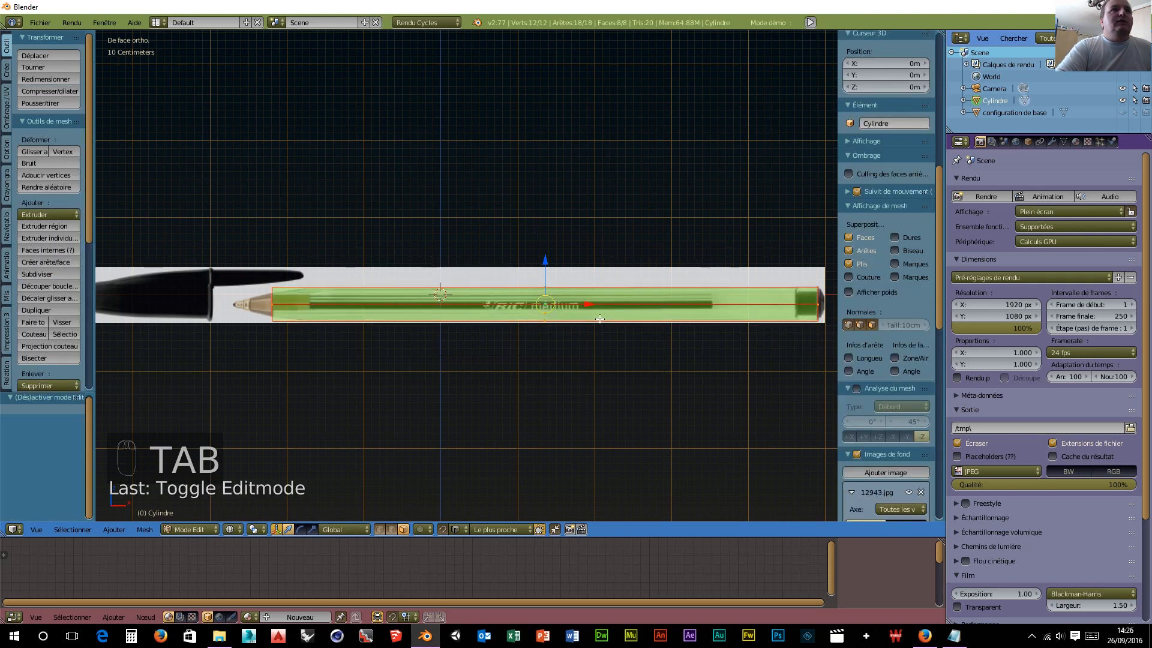
pyautogui.hotkey('ctrl', 'r')
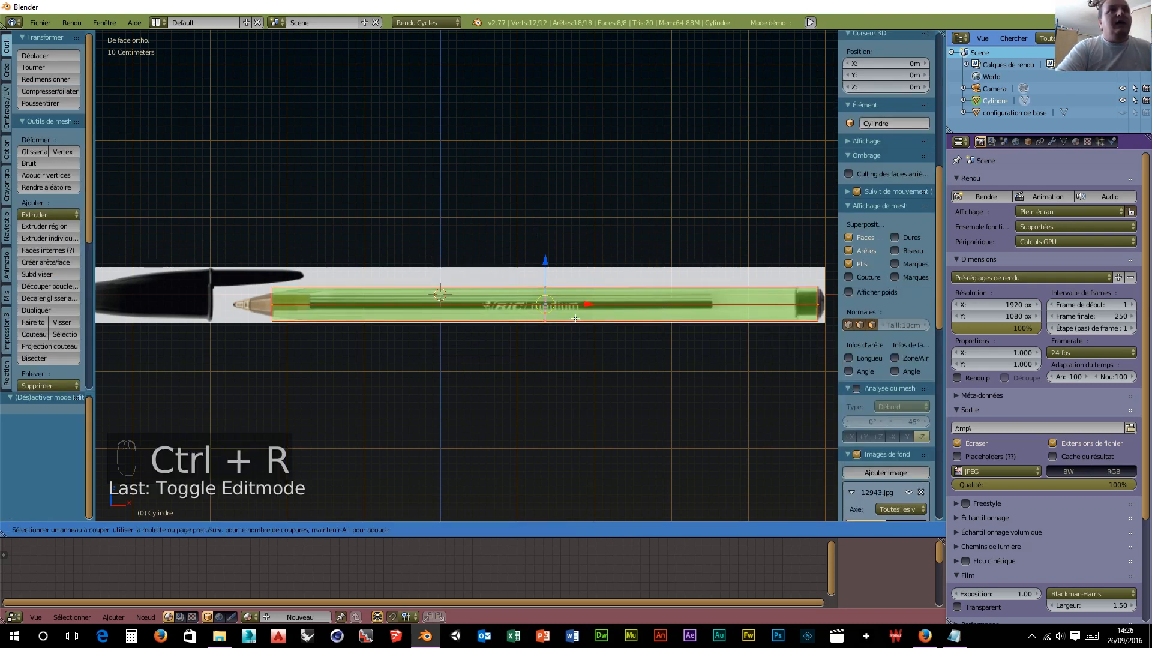
pyautogui.click(572, 318)
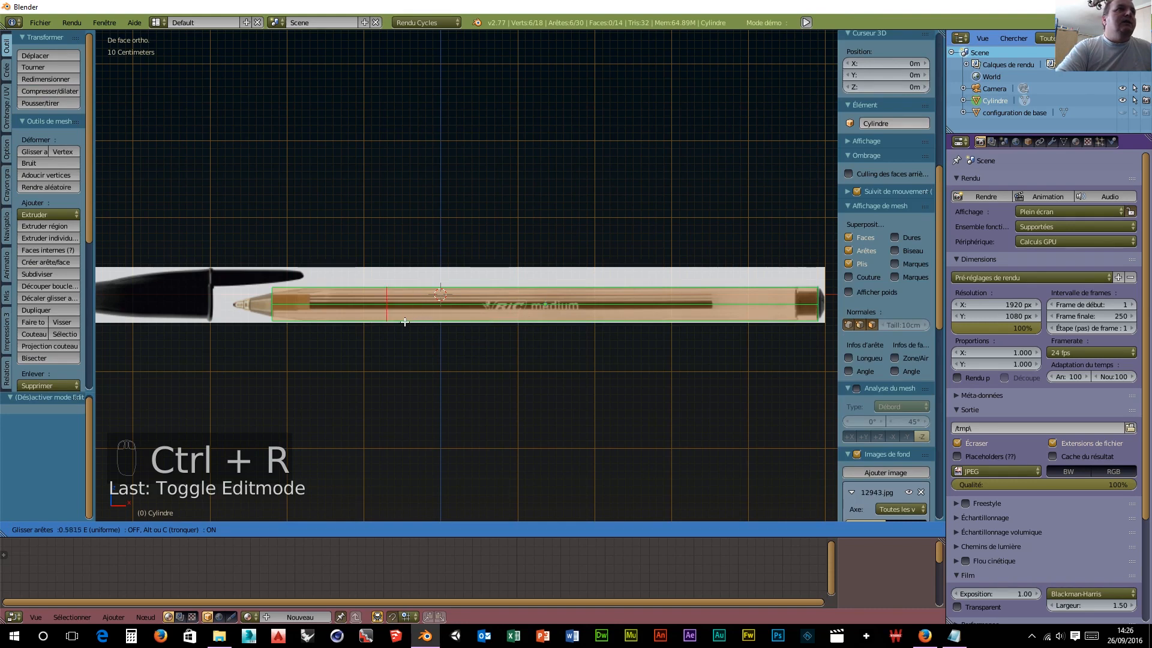
pyautogui.click(334, 325)
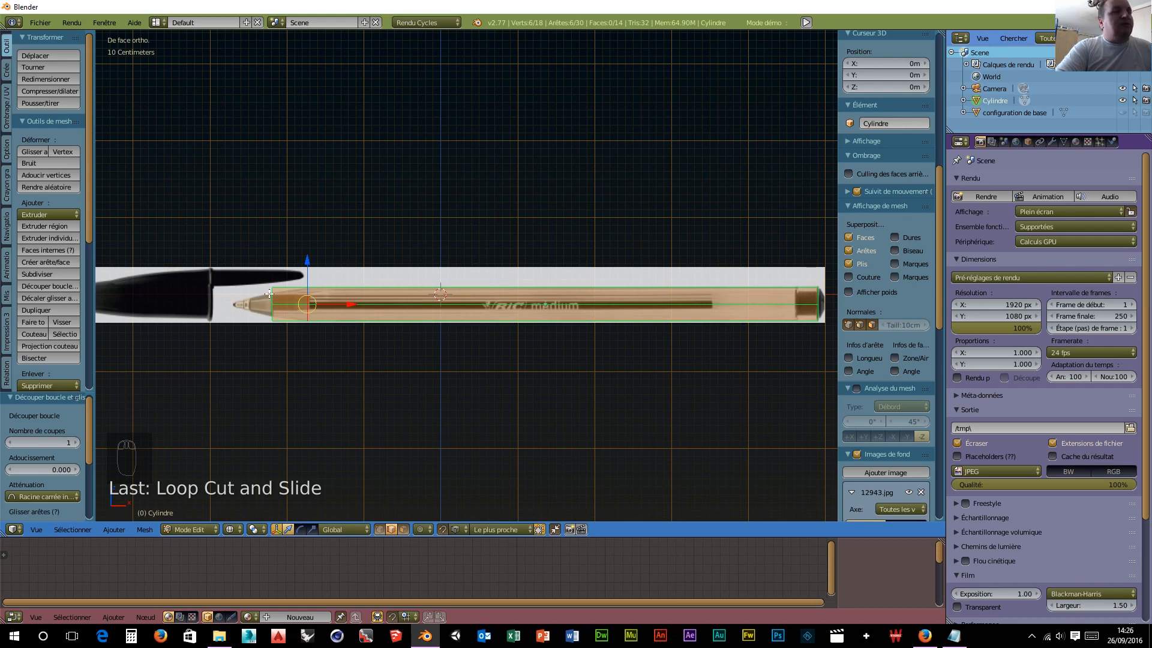
# Step: In vertex selection mode, box-select the vertices at the cylinder's tip end and scale them uniformly by about 0.691
pyautogui.hotkey('ctrl', 'Tab')
pyautogui.click(301, 375)
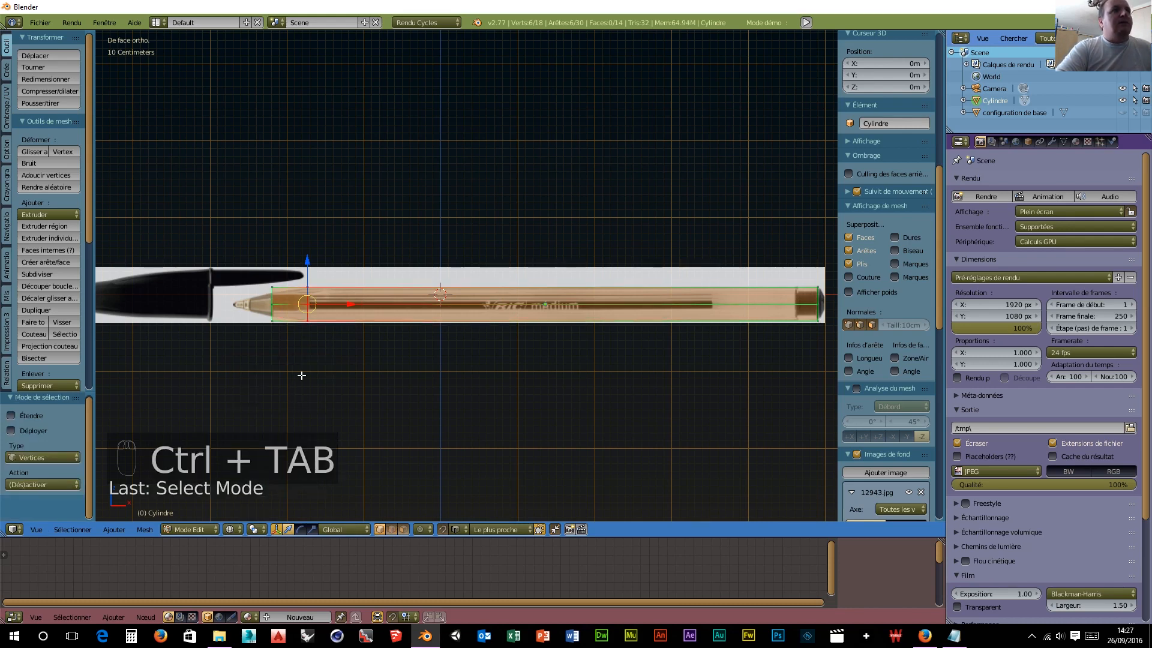
pyautogui.press('a')
pyautogui.press('b')
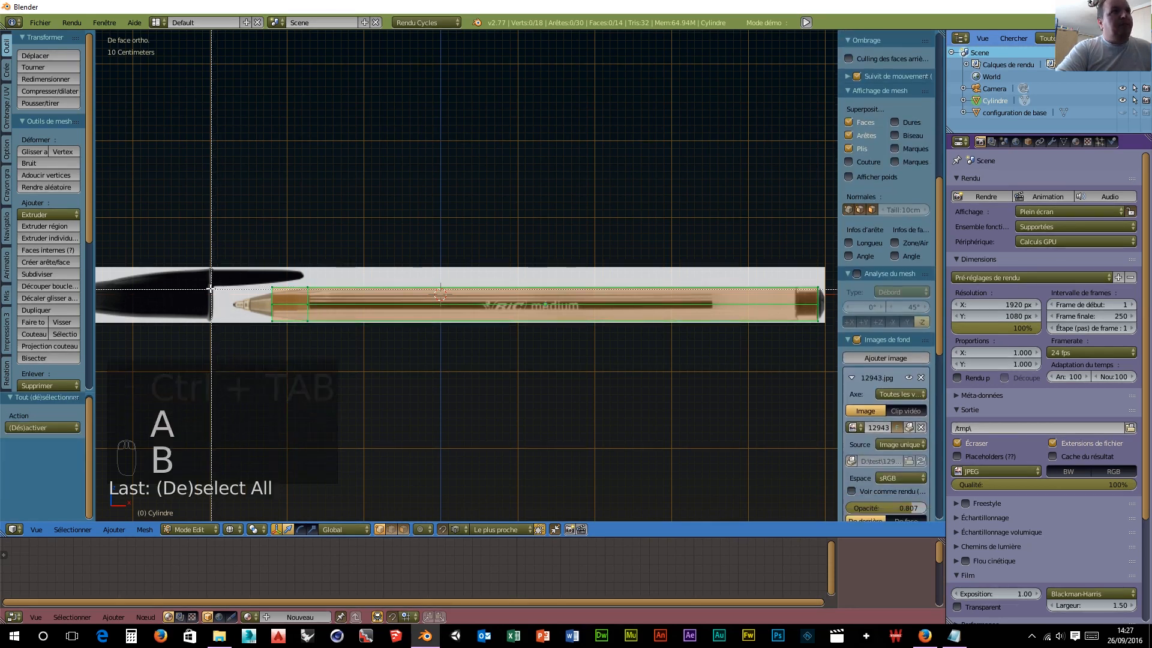
pyautogui.moveTo(239, 270); pyautogui.dragTo(270, 334)
pyautogui.scroll(5, 281, 376)
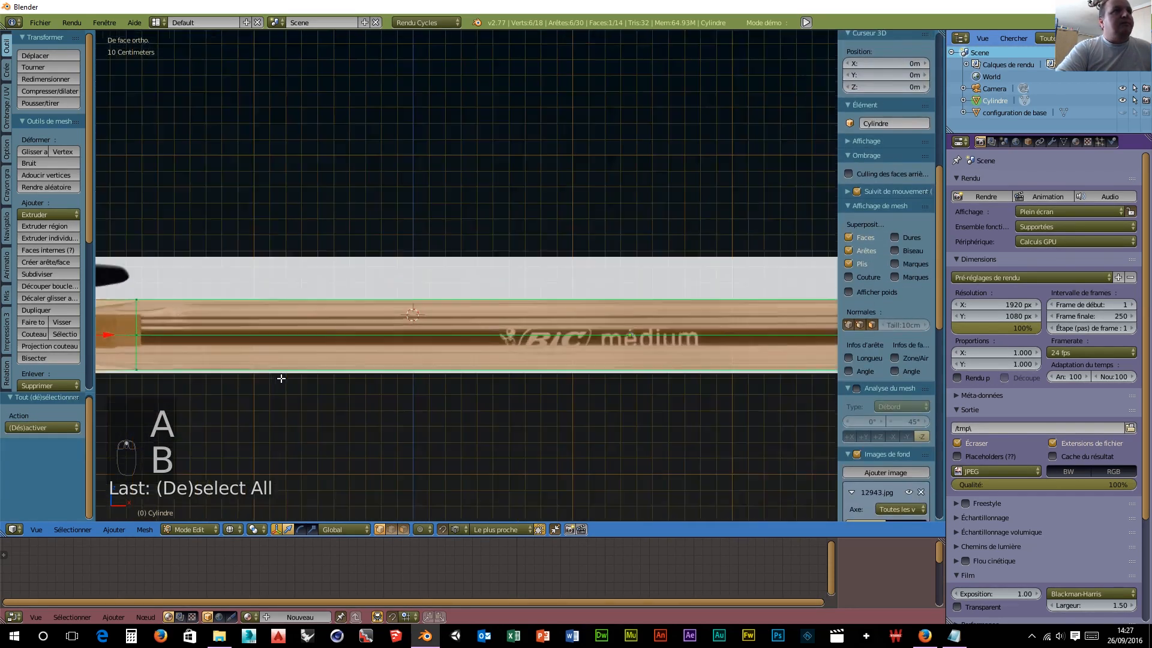
pyautogui.scroll(-2, 281, 376)
pyautogui.scroll(4, 690, 399)
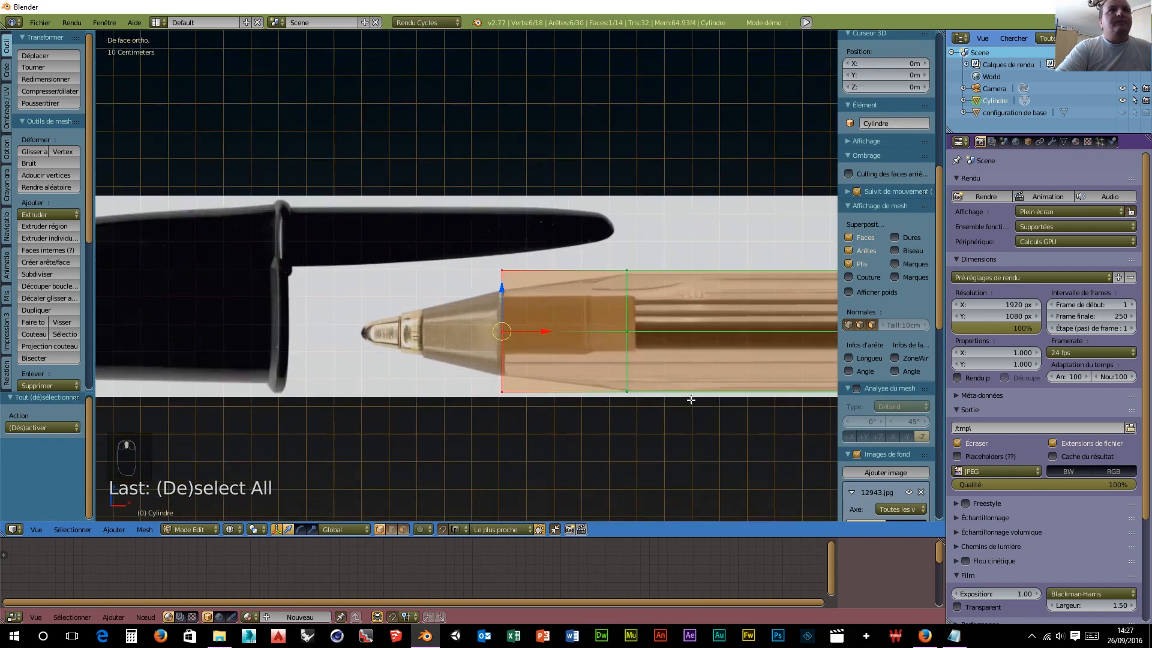
pyautogui.scroll(1, 691, 400)
pyautogui.scroll(-5, 689, 395)
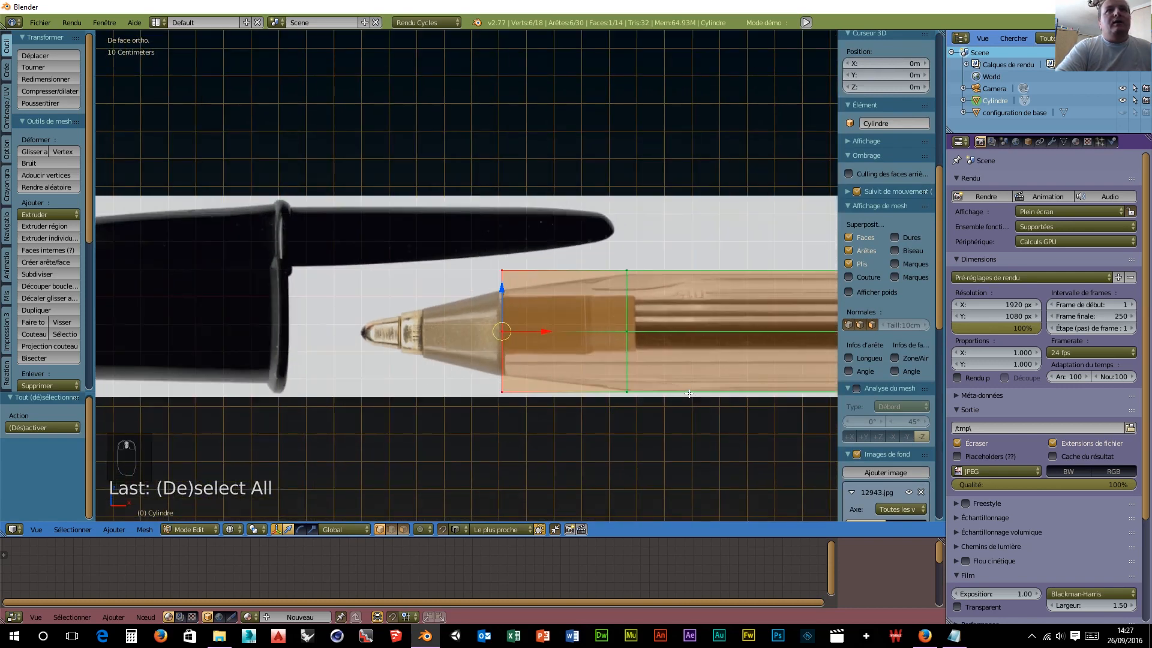
pyautogui.scroll(5, 688, 388)
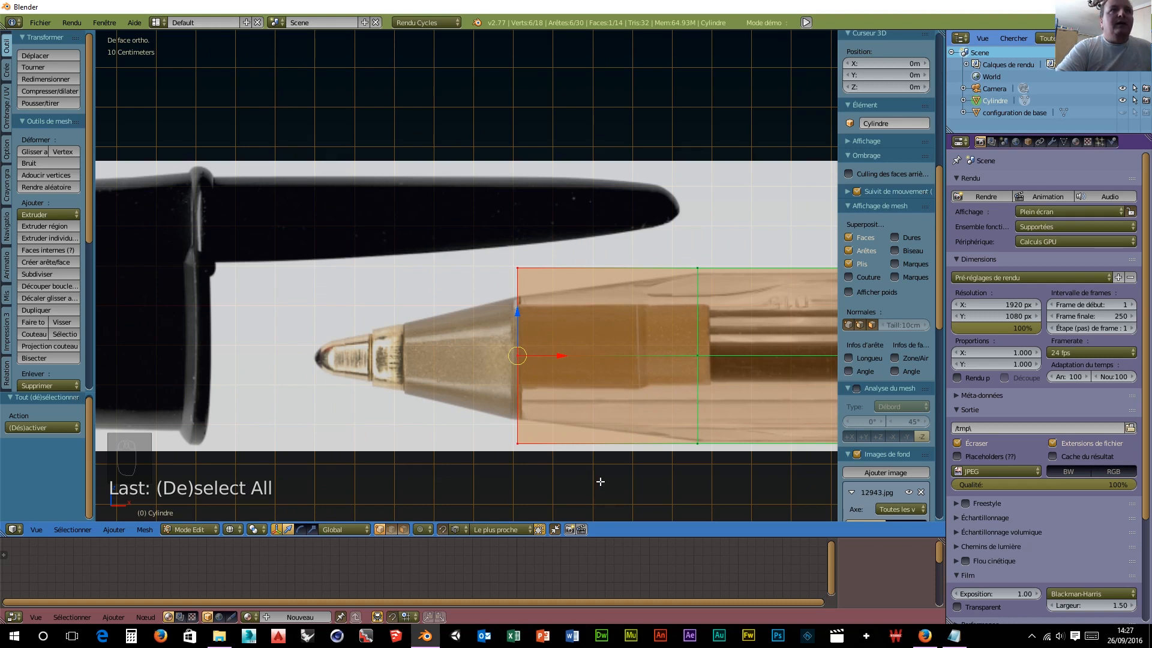
pyautogui.press('s')
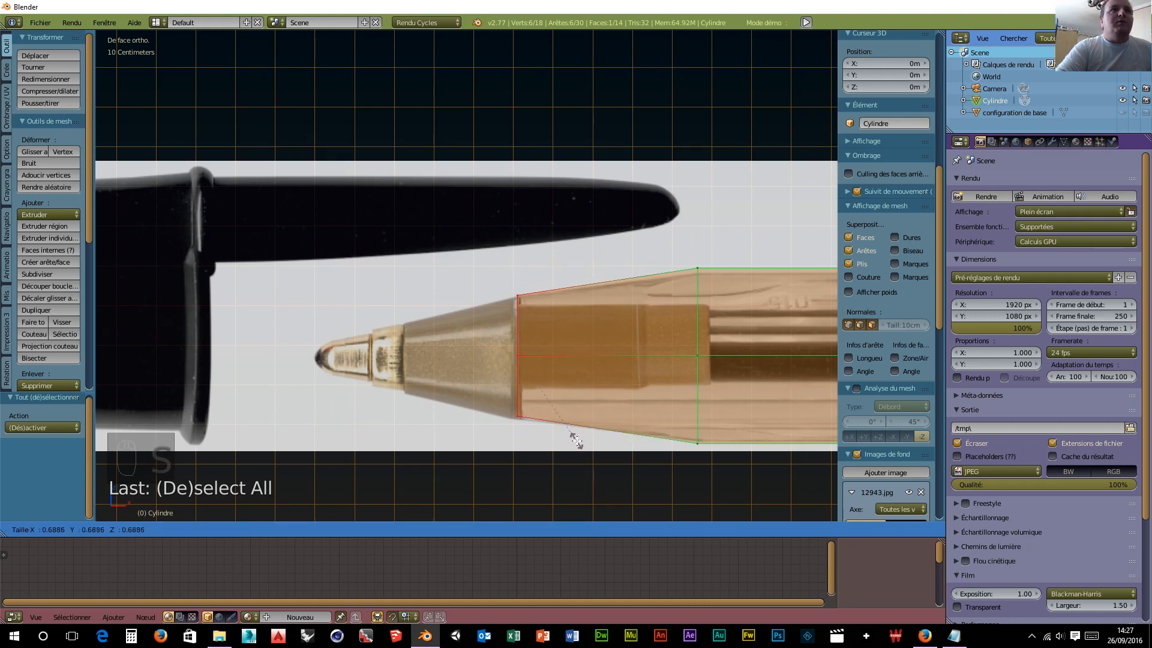
pyautogui.click(577, 440)
# Step: Lower the tip-end vertices about 6.045 mm along Z to match the barrel's outline
pyautogui.press('g')
pyautogui.press('z')
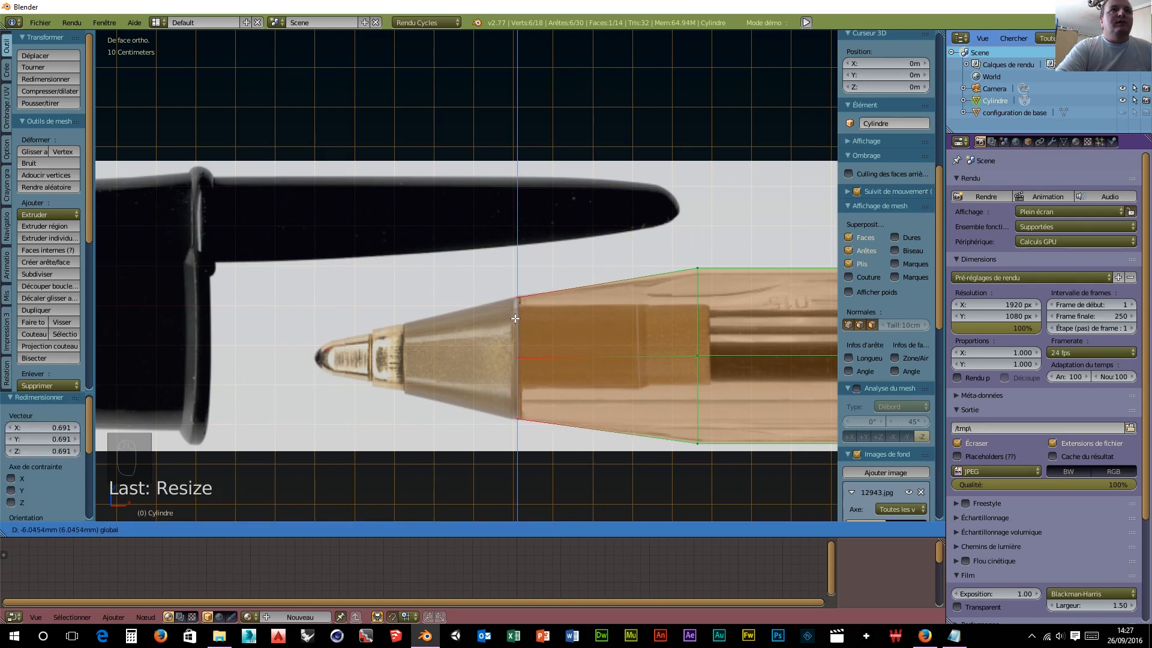
pyautogui.click(514, 318)
# Step: Select the loop of vertices at the start of the taper, lower it about 4.198 mm along Z and scale it by about 0.961
pyautogui.scroll(-5, 617, 366)
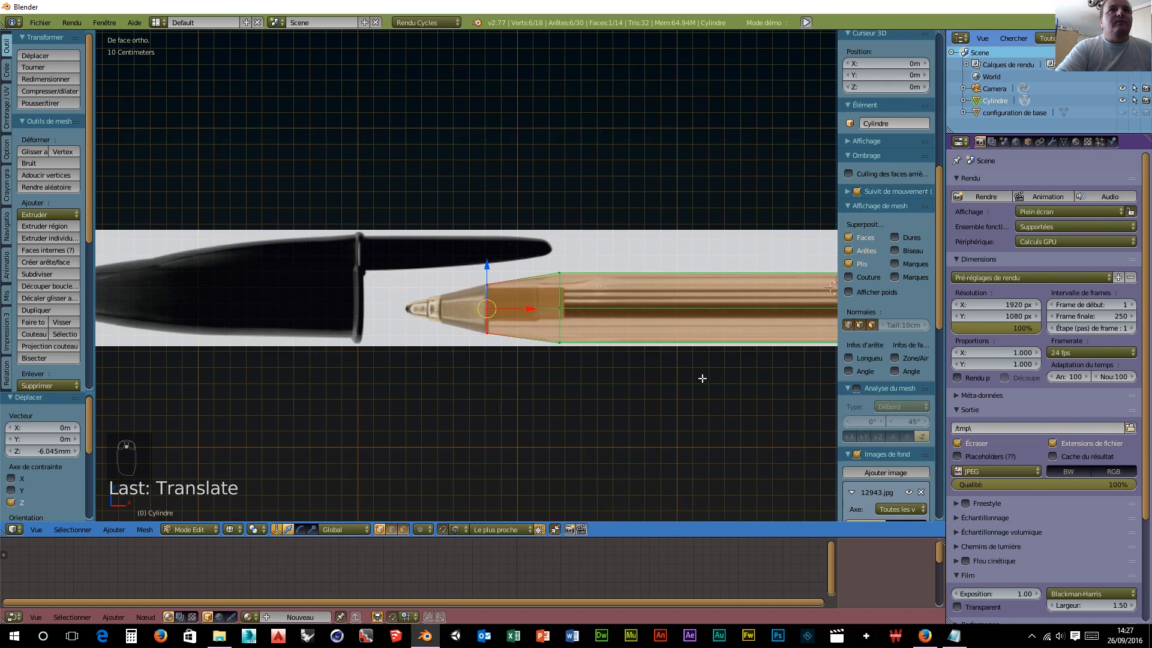
pyautogui.scroll(5, 789, 324)
pyautogui.moveTo(788, 324); pyautogui.dragTo(538, 257, button='middle')
pyautogui.press('KP_1')
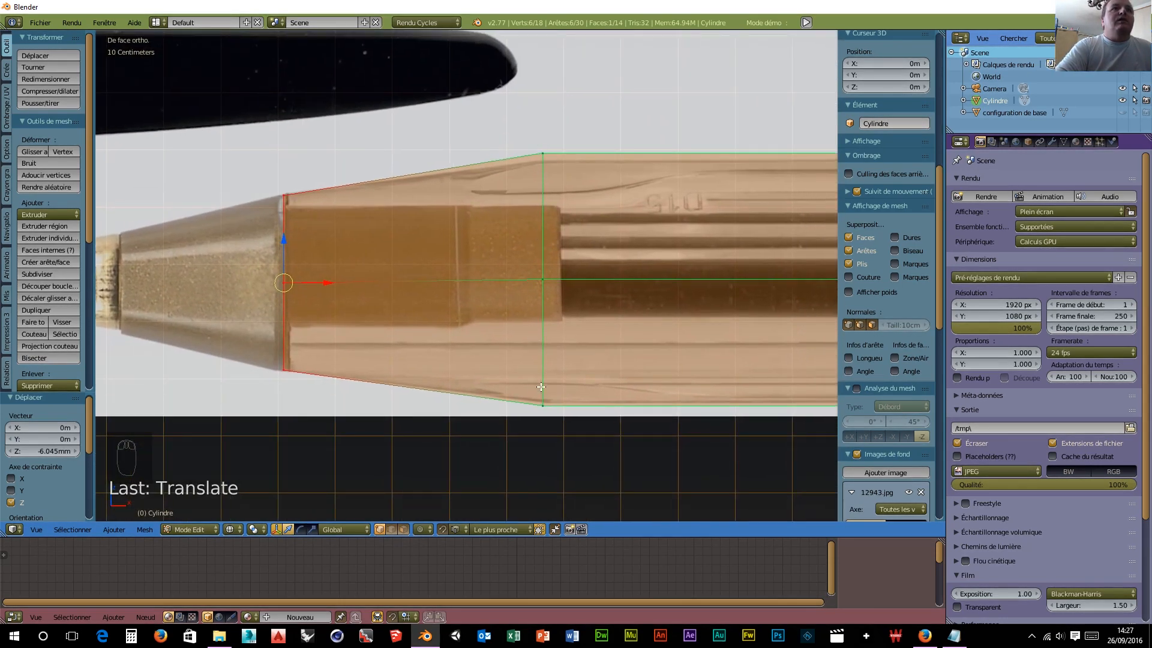
pyautogui.press('a')
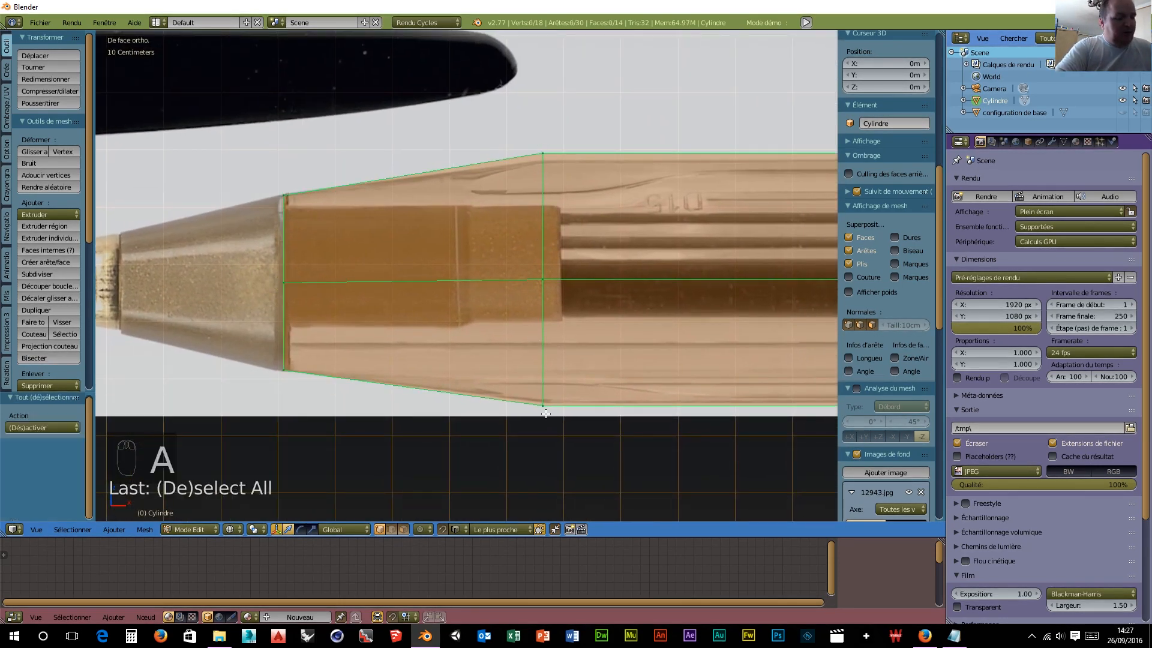
pyautogui.press('b')
pyautogui.moveTo(528, 109); pyautogui.dragTo(560, 415)
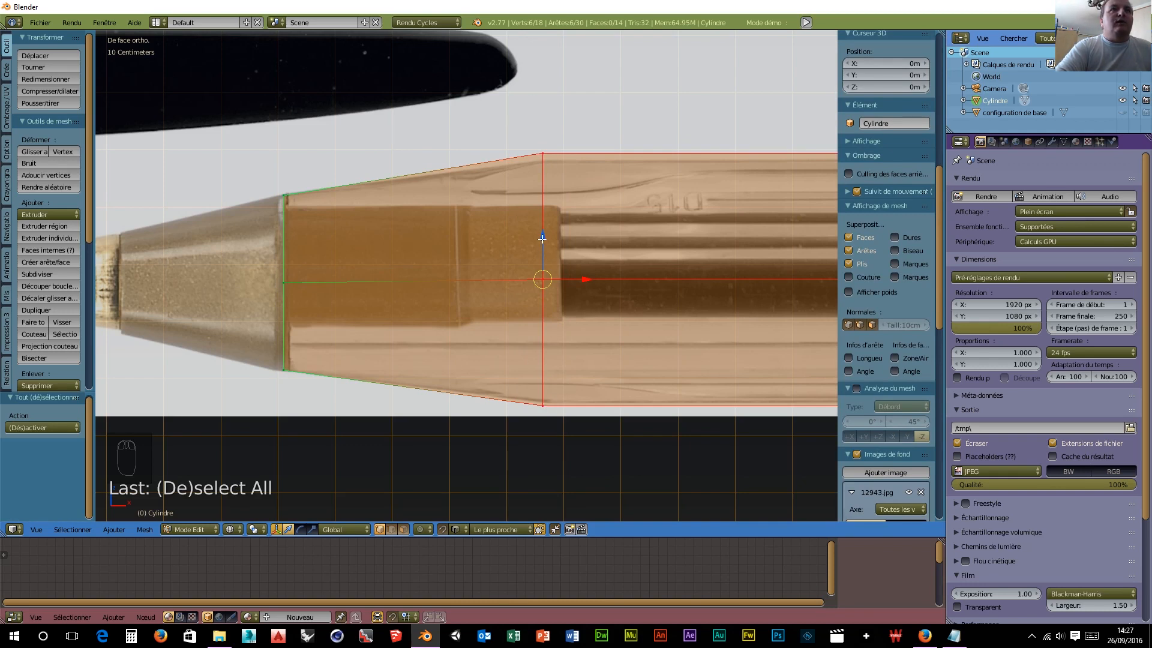
pyautogui.moveTo(543, 238); pyautogui.dragTo(543, 238)
pyautogui.press('s')
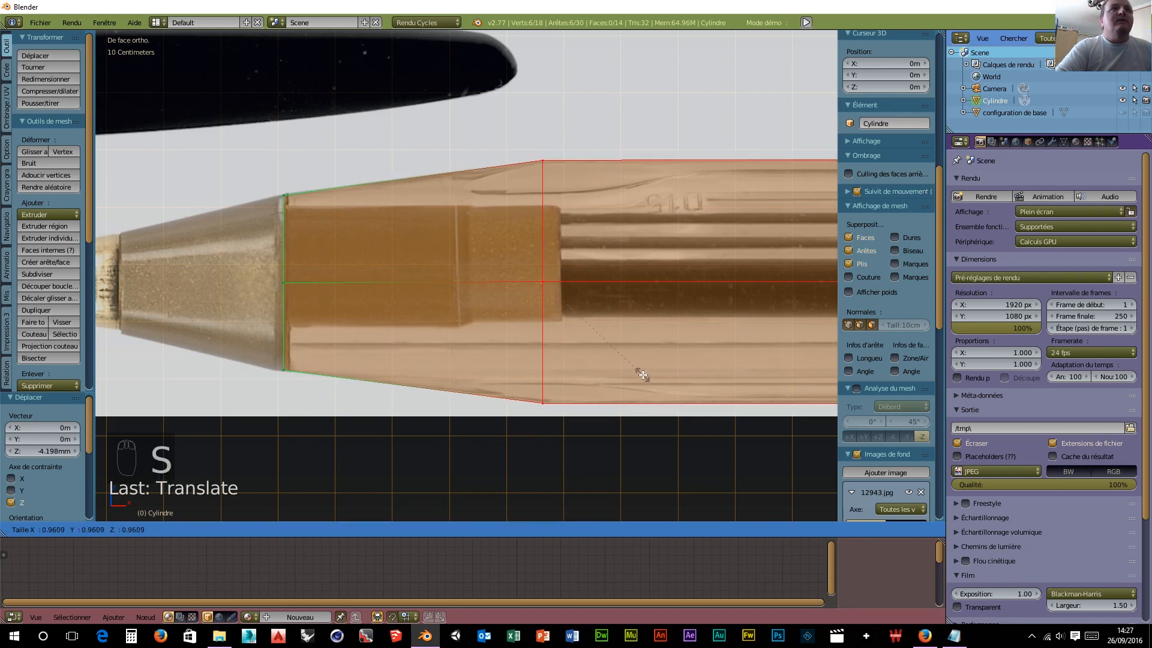
pyautogui.click(643, 375)
# Step: Select the vertices at the barrel's rear end, raise them about 1.259 cm along Z and scale them by about 1.010
pyautogui.scroll(-3, 646, 361)
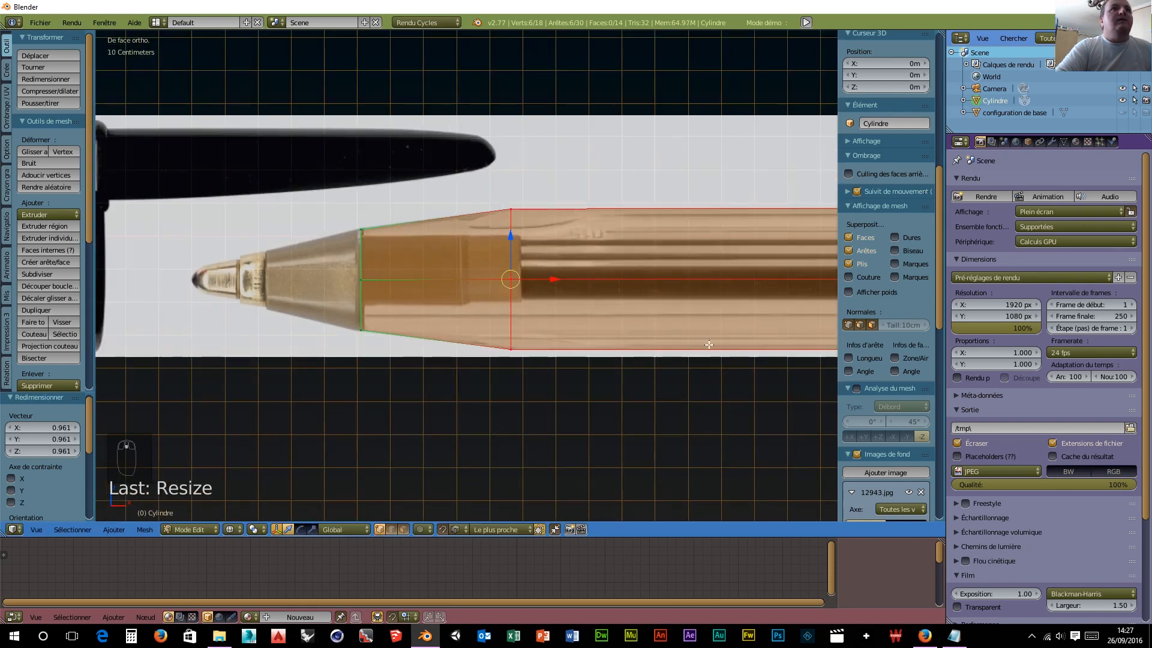
pyautogui.keyDown('shift'); pyautogui.moveTo(698, 324); pyautogui.dragTo(192, 314, button='middle'); pyautogui.keyUp('shift')
pyautogui.keyDown('shift'); pyautogui.moveTo(648, 270); pyautogui.dragTo(260, 289, button='middle'); pyautogui.keyUp('shift')
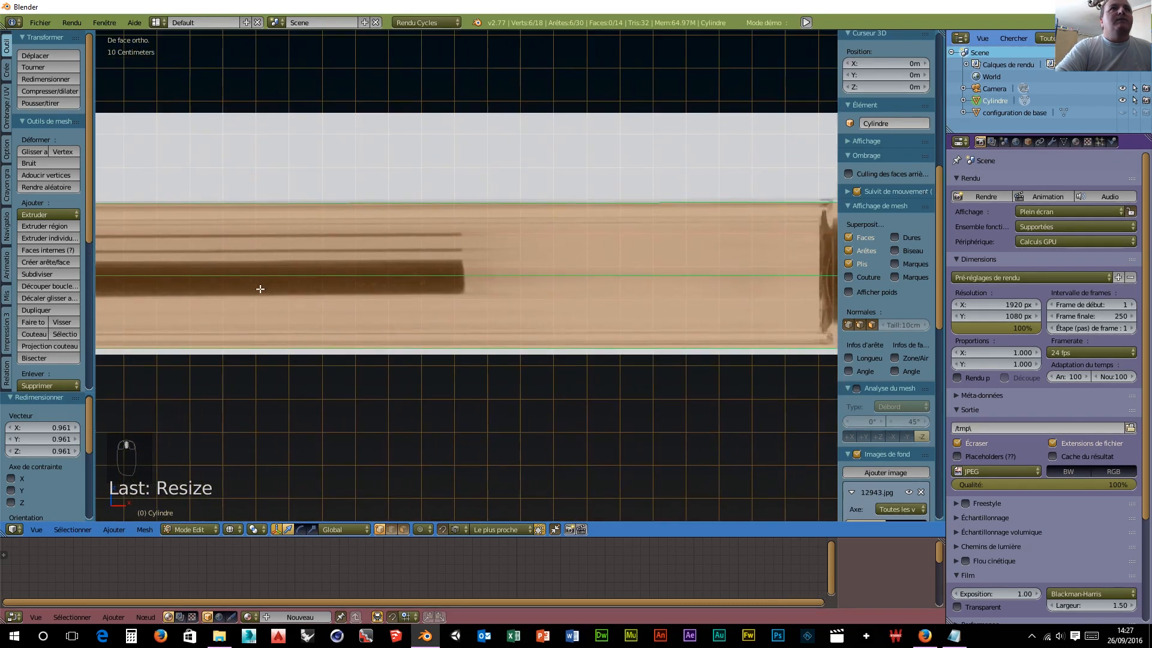
pyautogui.keyDown('shift'); pyautogui.moveTo(724, 268); pyautogui.dragTo(528, 268, button='middle'); pyautogui.keyUp('shift')
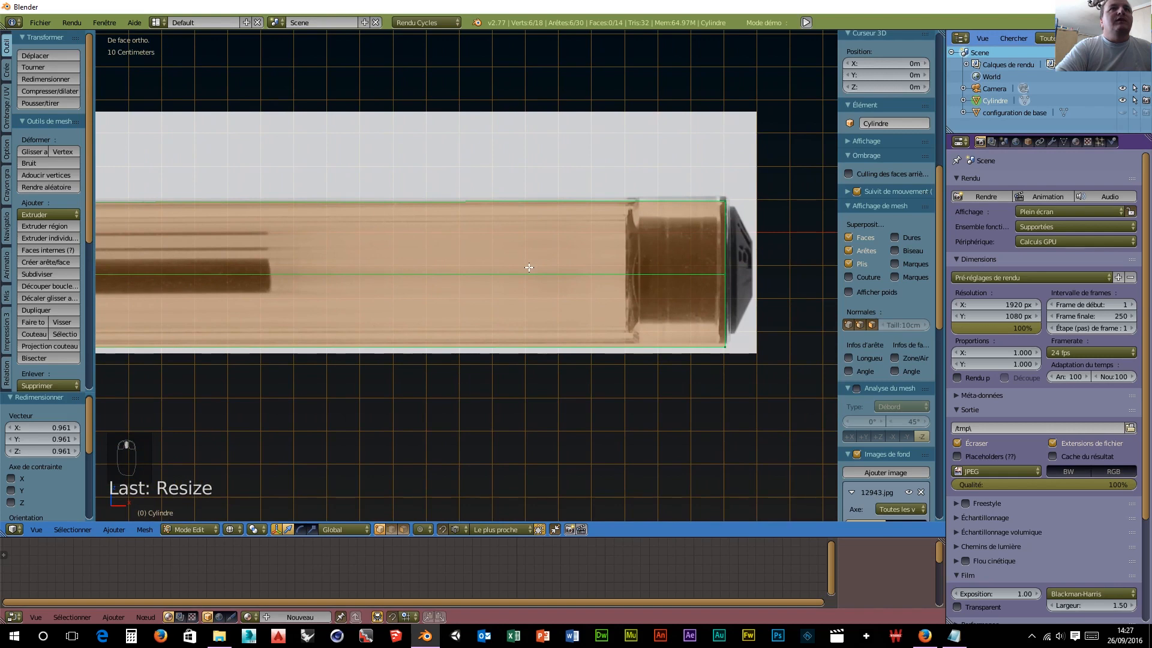
pyautogui.scroll(2, 663, 302)
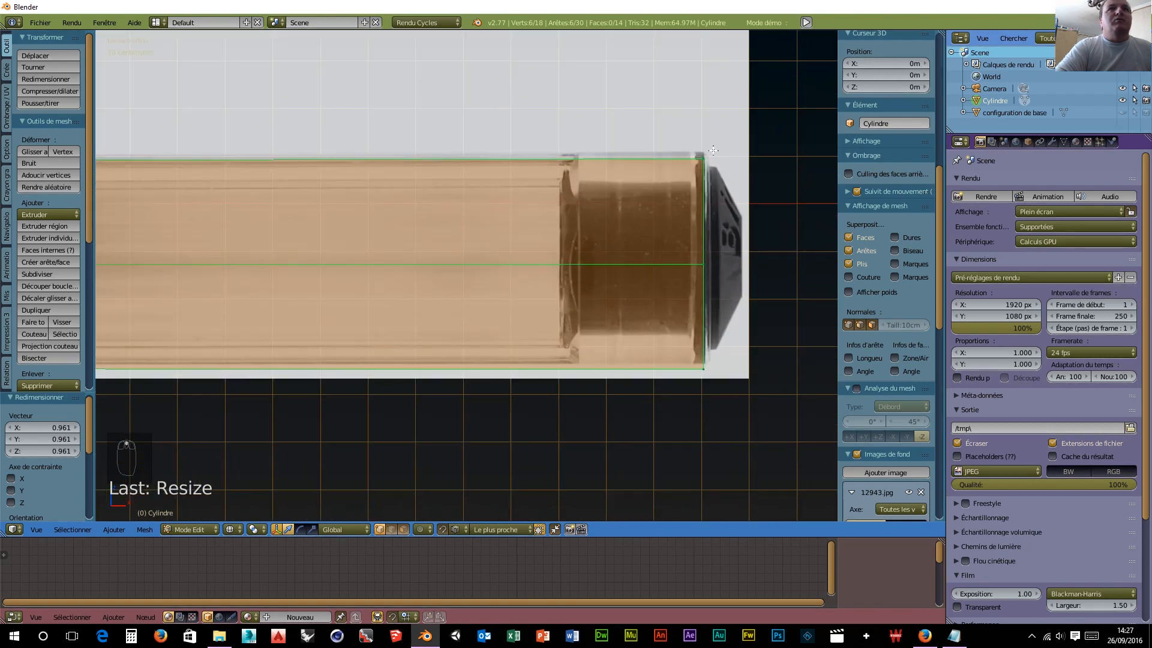
pyautogui.press('a')
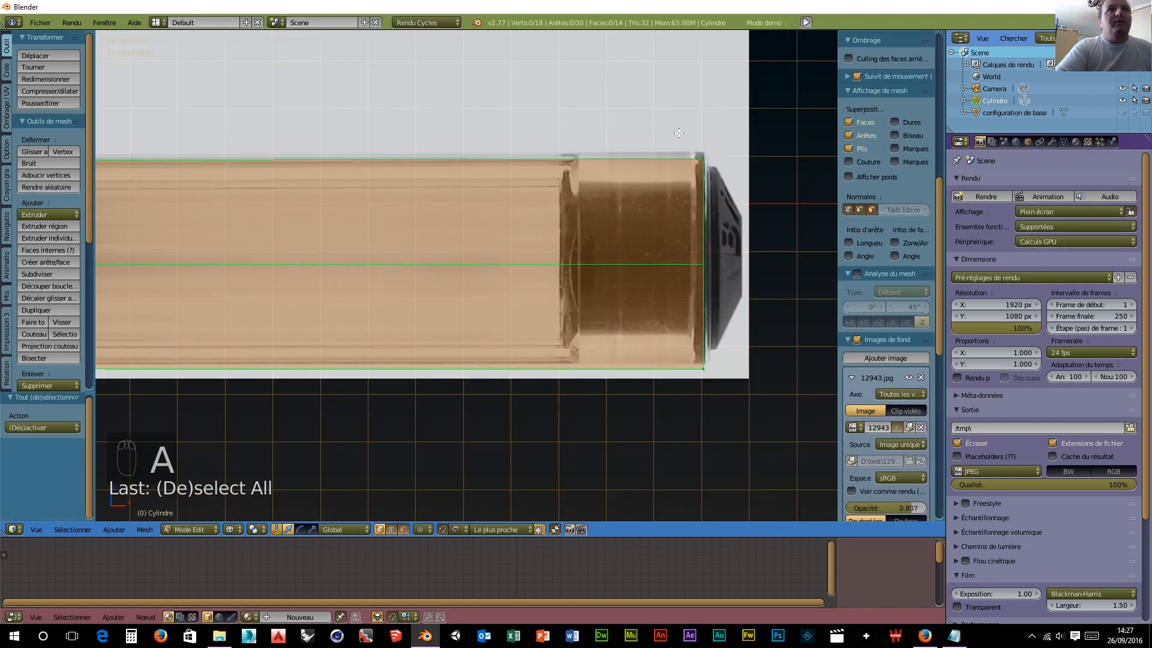
pyautogui.press('b')
pyautogui.moveTo(661, 144); pyautogui.dragTo(717, 384)
pyautogui.moveTo(704, 224); pyautogui.dragTo(704, 219)
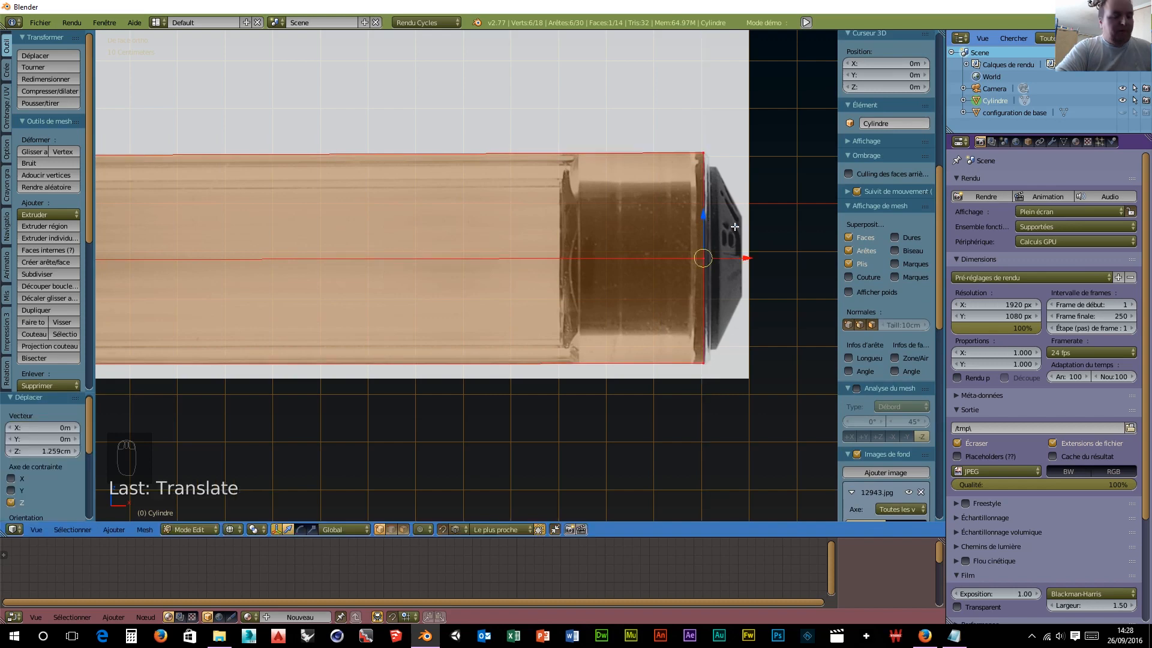
pyautogui.press('s')
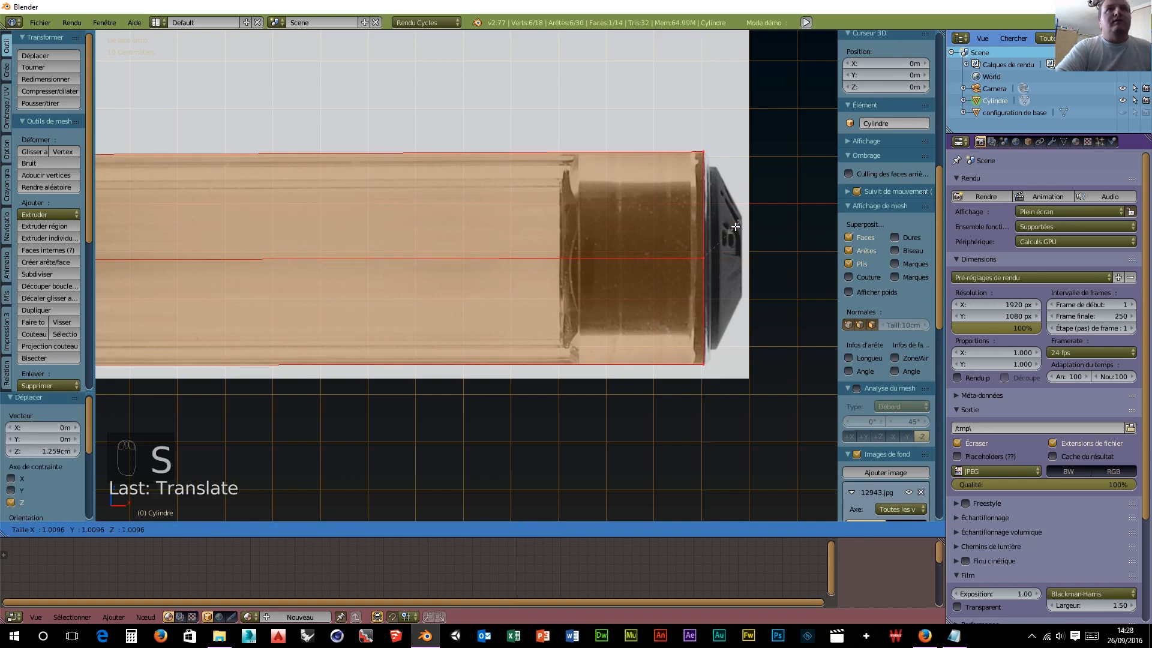
pyautogui.click(735, 227)
# Step: Switch to face selection, select the hexagonal end face at the barrel's tip and inset it by about 8.3639 cm
pyautogui.scroll(-9, 579, 257)
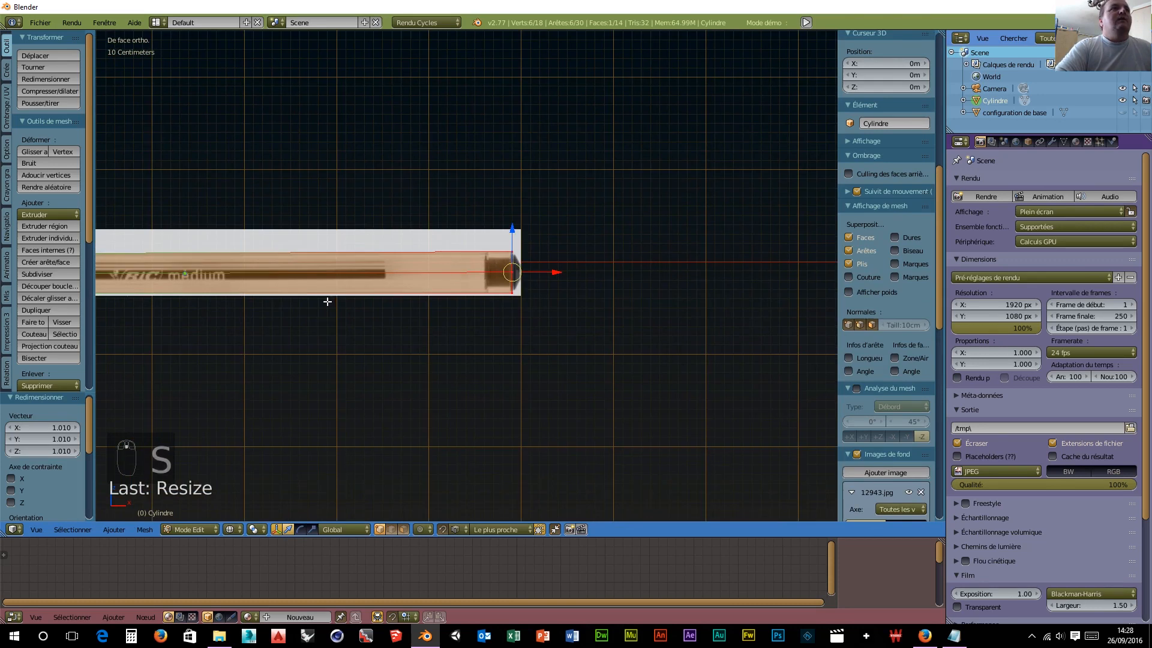
pyautogui.keyDown('shift'); pyautogui.moveTo(322, 286); pyautogui.dragTo(758, 286, button='middle'); pyautogui.keyUp('shift')
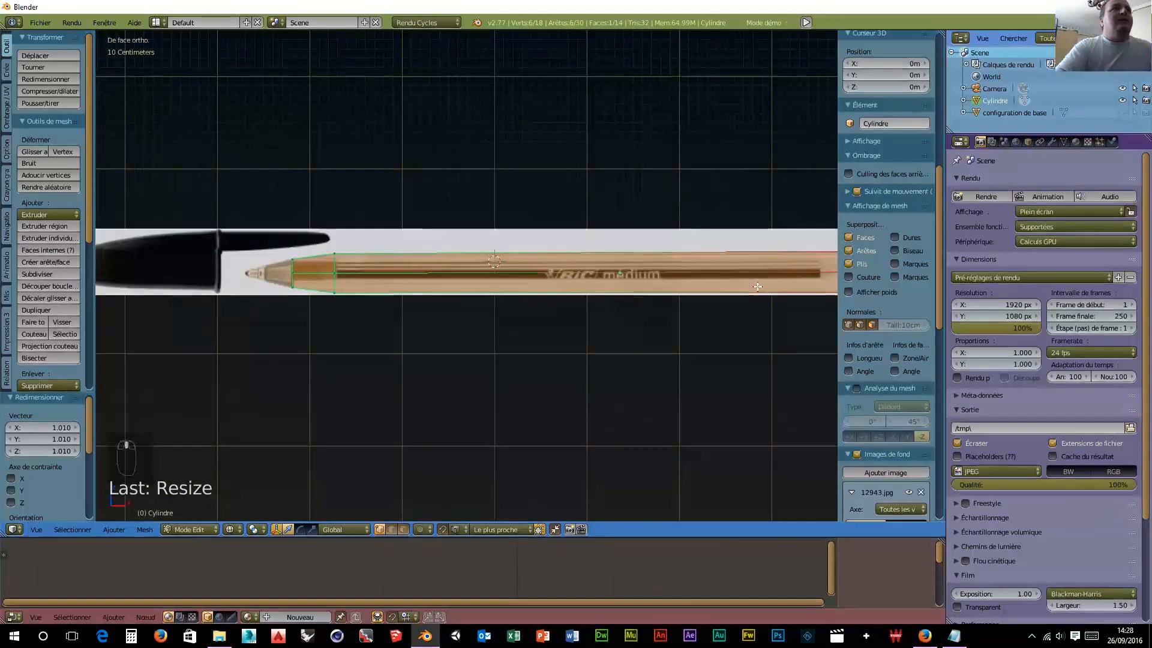
pyautogui.scroll(7, 720, 285)
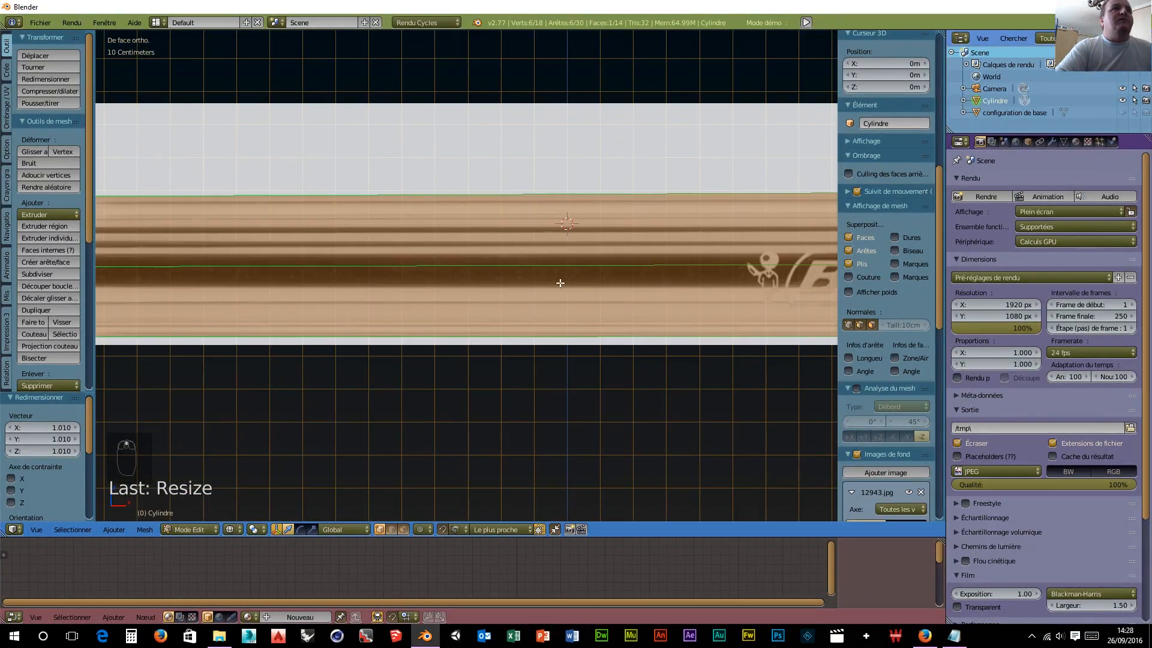
pyautogui.scroll(-5, 560, 283)
pyautogui.scroll(-2, 476, 289)
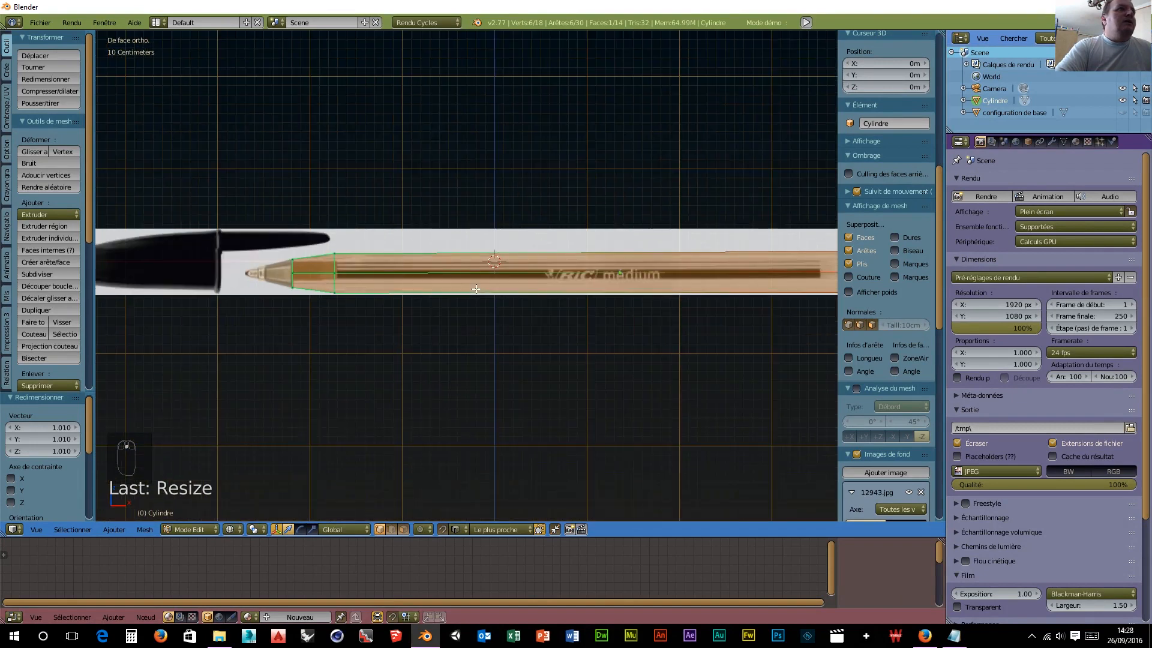
pyautogui.scroll(4, 474, 288)
pyautogui.moveTo(384, 281); pyautogui.dragTo(478, 285, button='middle')
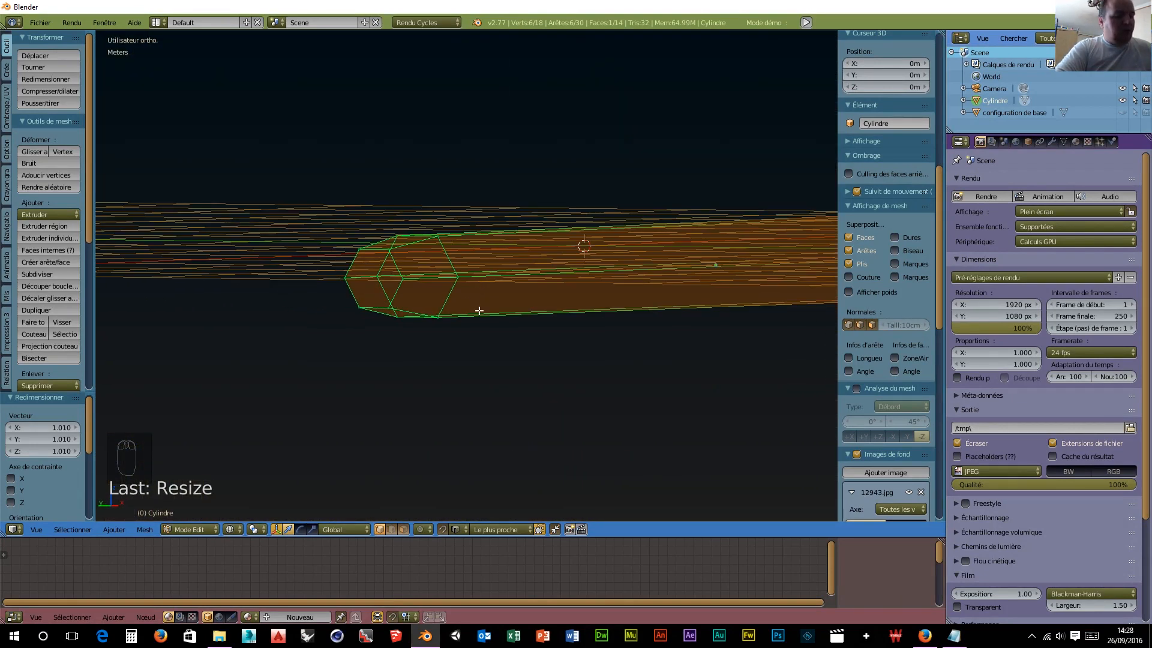
pyautogui.hotkey('ctrl', 'Tab')
pyautogui.click(406, 336)
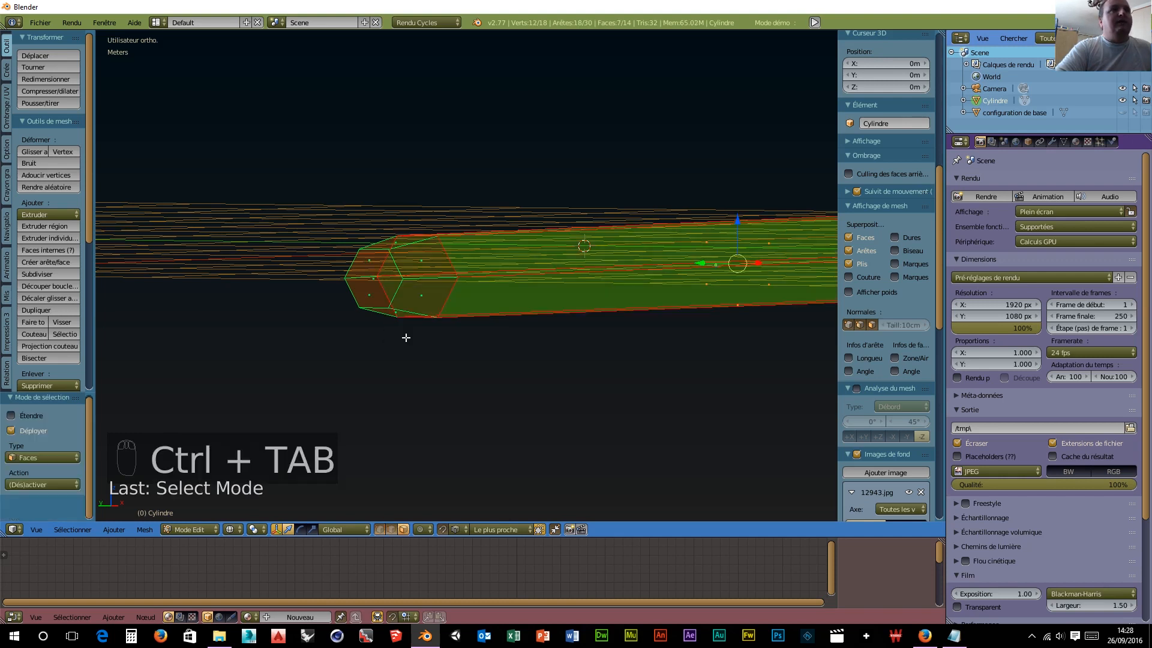
pyautogui.rightClick(372, 281)
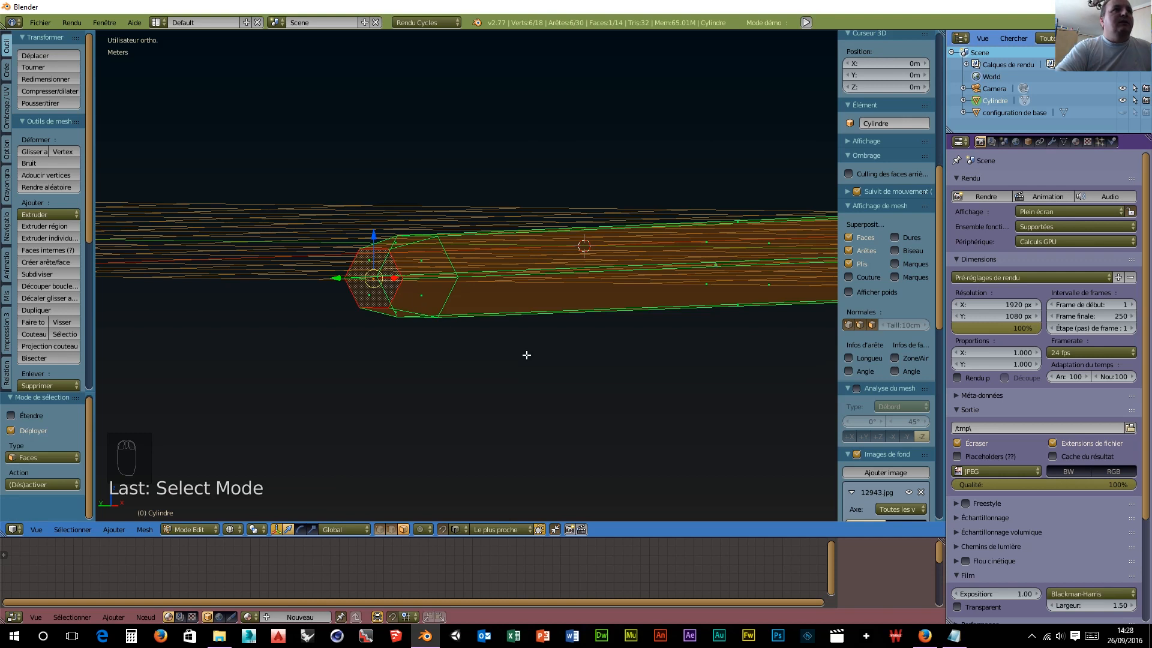
pyautogui.press('i')
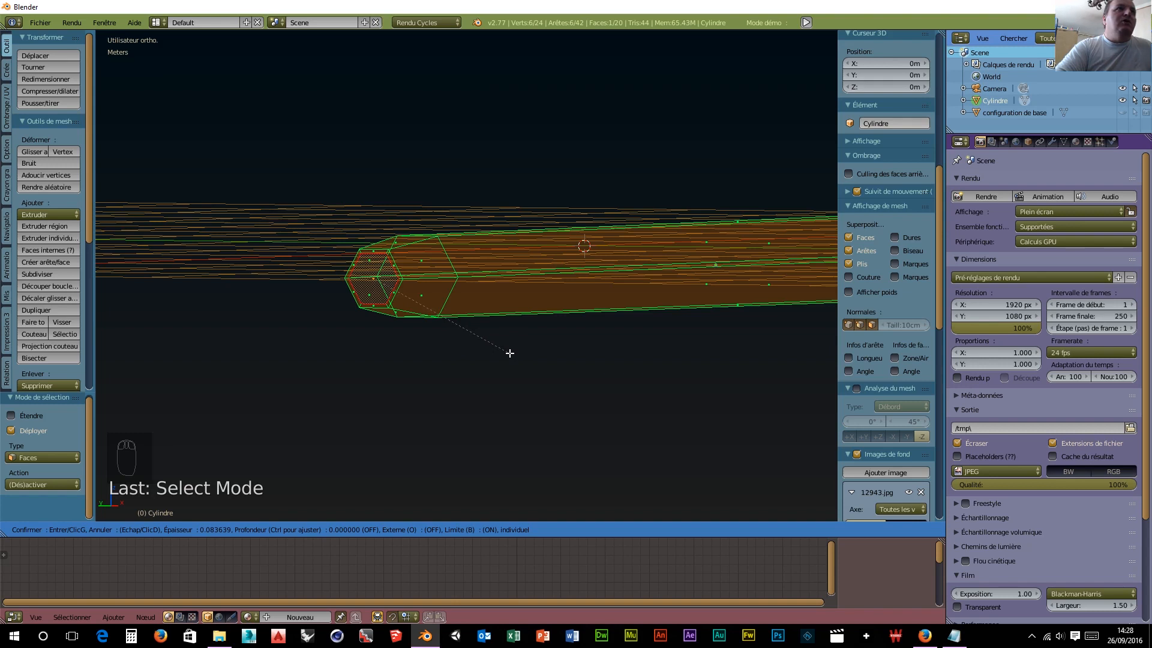
pyautogui.click(510, 353)
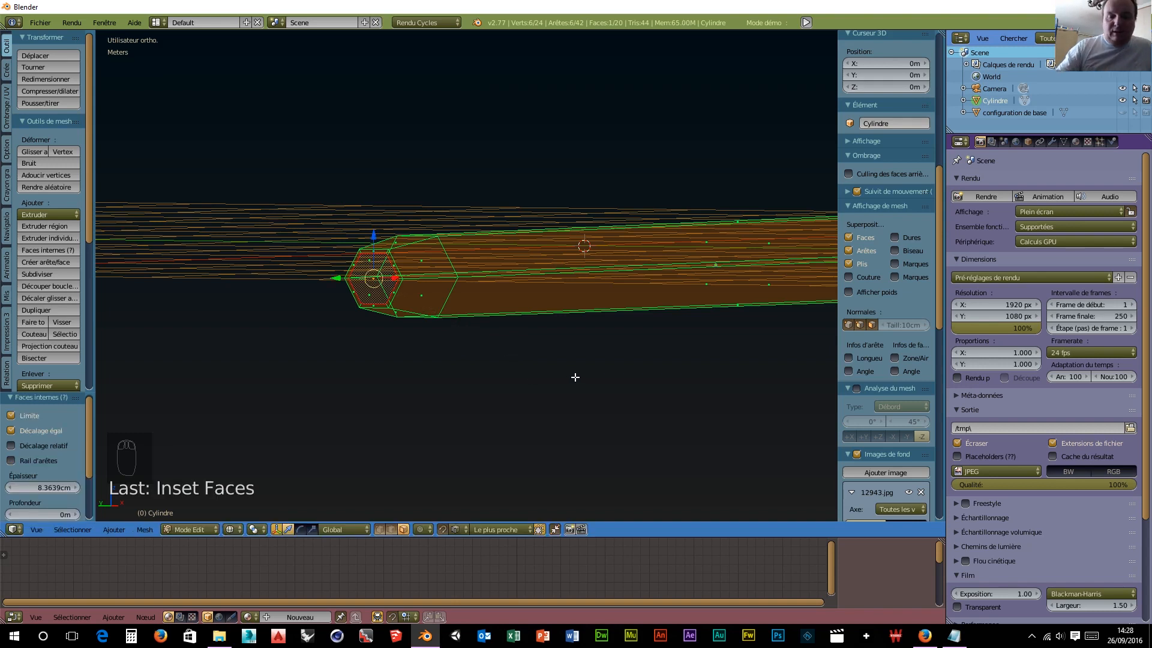
# Step: Extrude the inset tip face about 45.34 cm into the barrel to the start of the taper and scale it by about 1.338
pyautogui.press('KP_1')
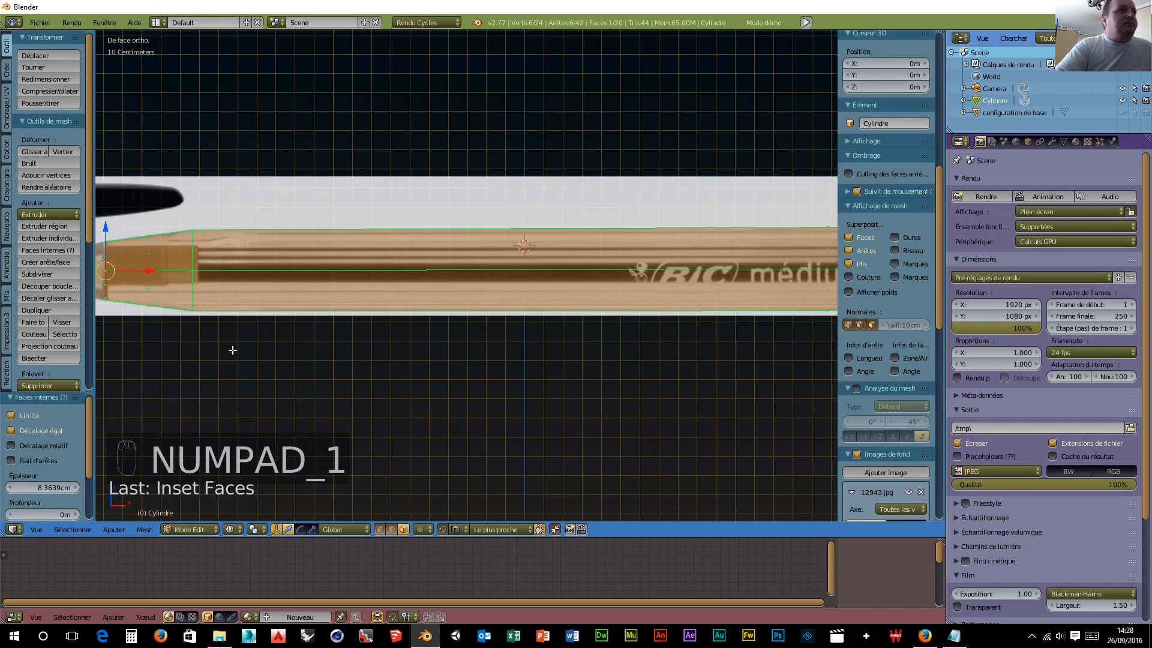
pyautogui.scroll(1, 232, 347)
pyautogui.scroll(1, 381, 356)
pyautogui.scroll(-3, 380, 356)
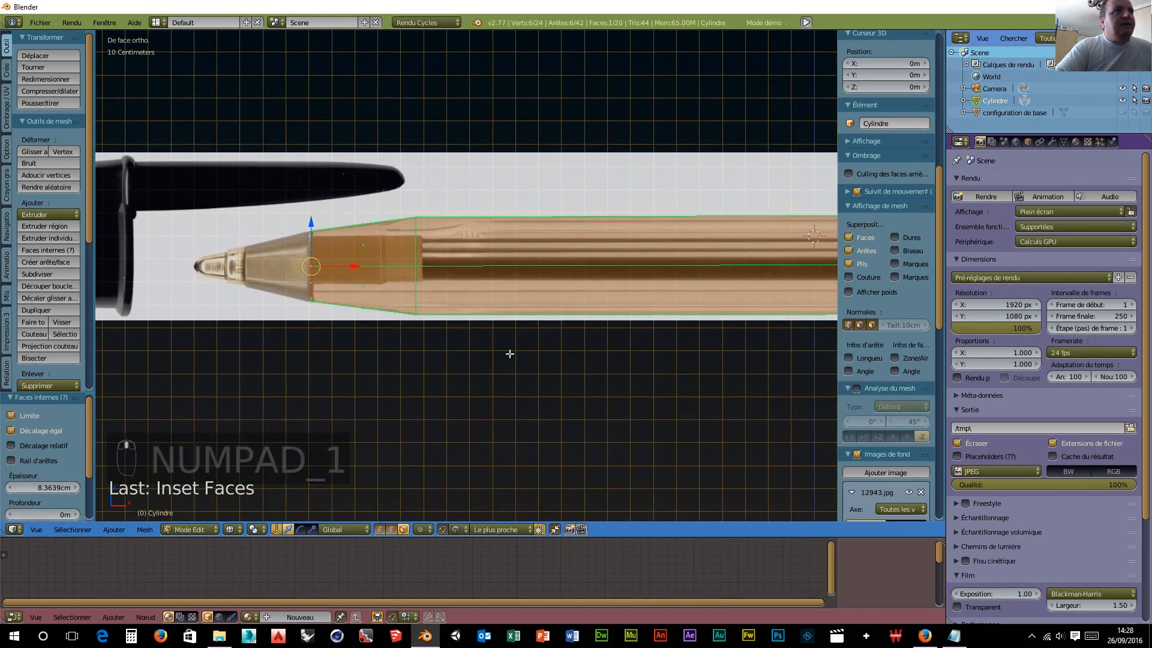
pyautogui.scroll(3, 506, 352)
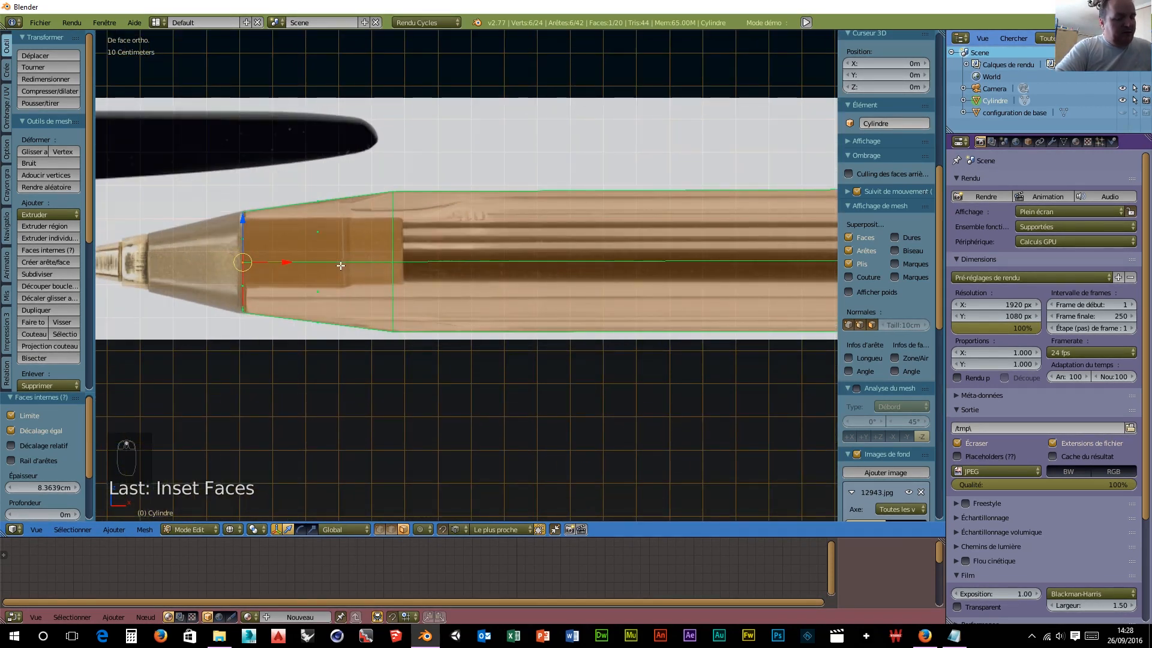
pyautogui.press('e')
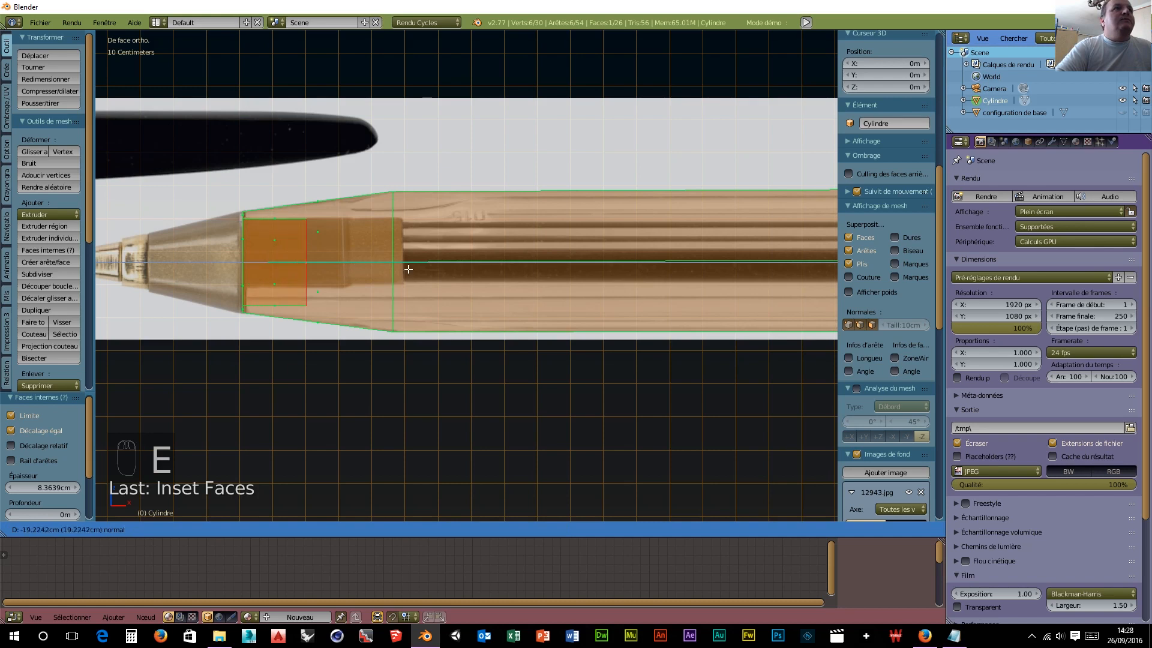
pyautogui.click(490, 273)
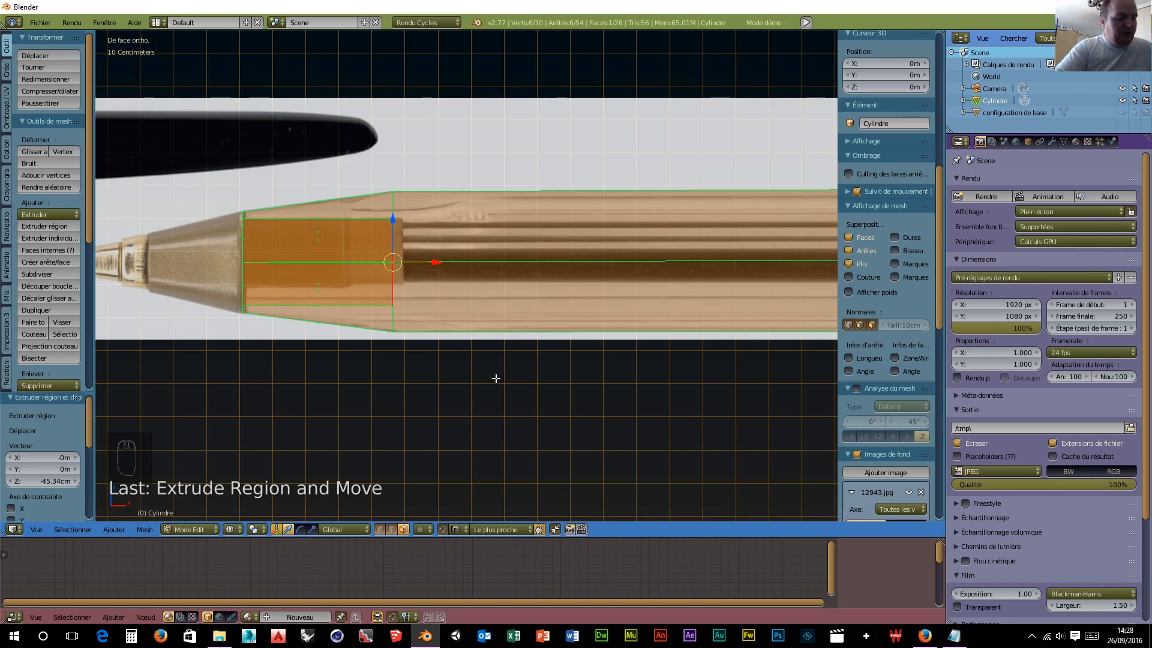
pyautogui.press('s')
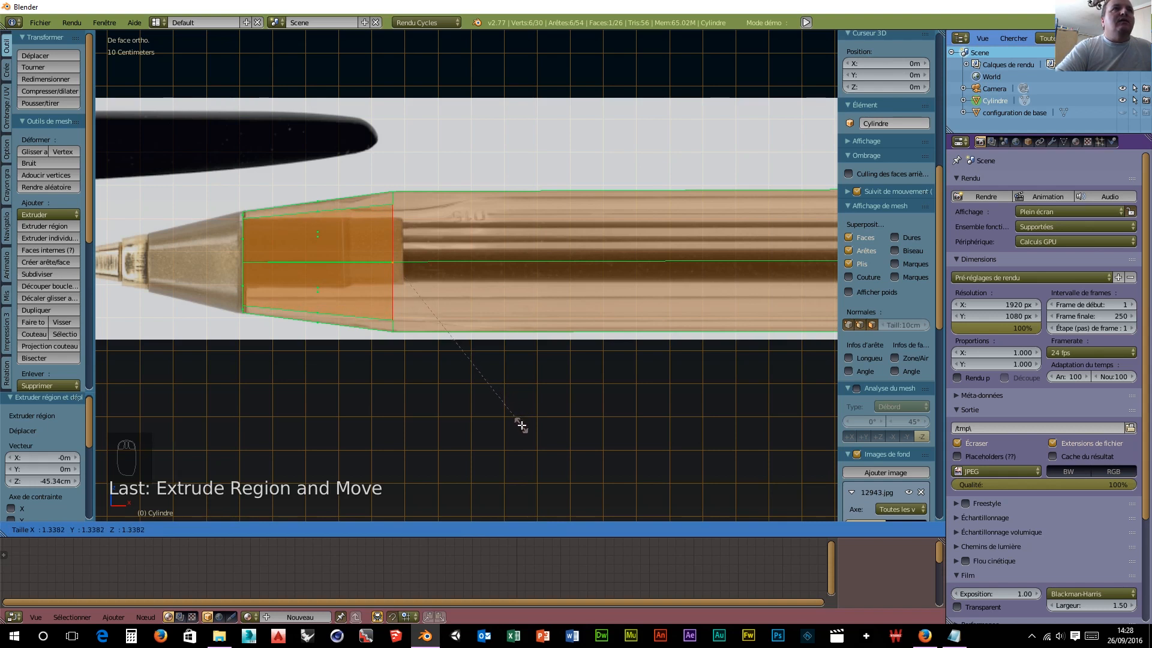
pyautogui.click(522, 426)
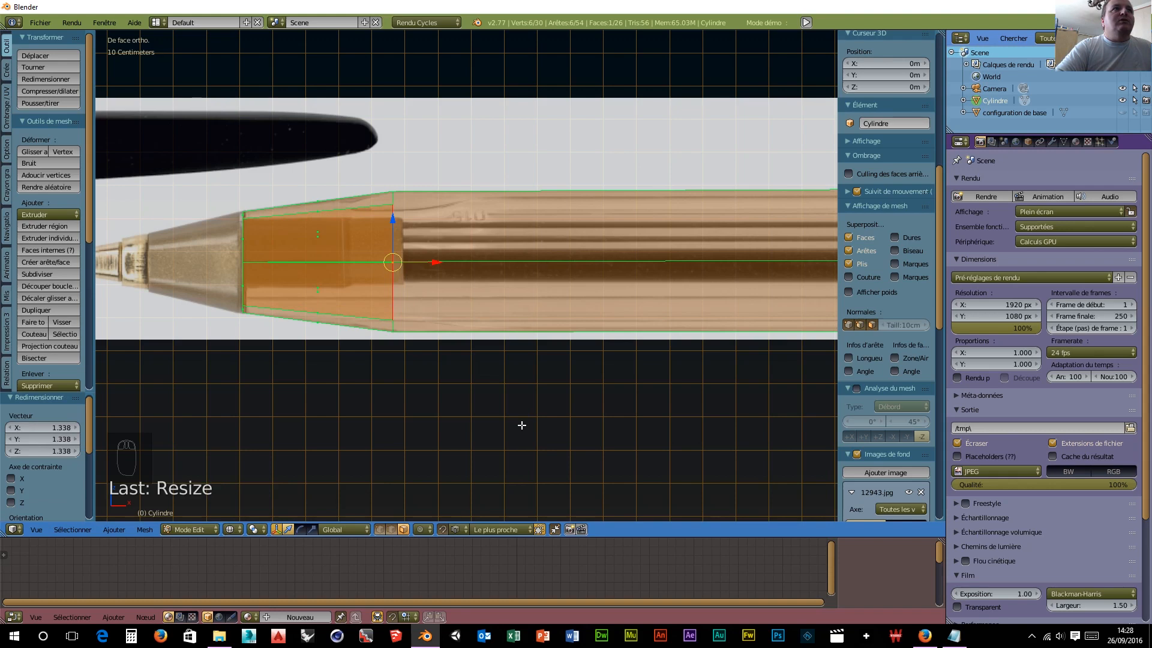
# Step: Extrude the inner face about 6.625 m further through the barrel, close to its rear end
pyautogui.scroll(-3, 515, 387)
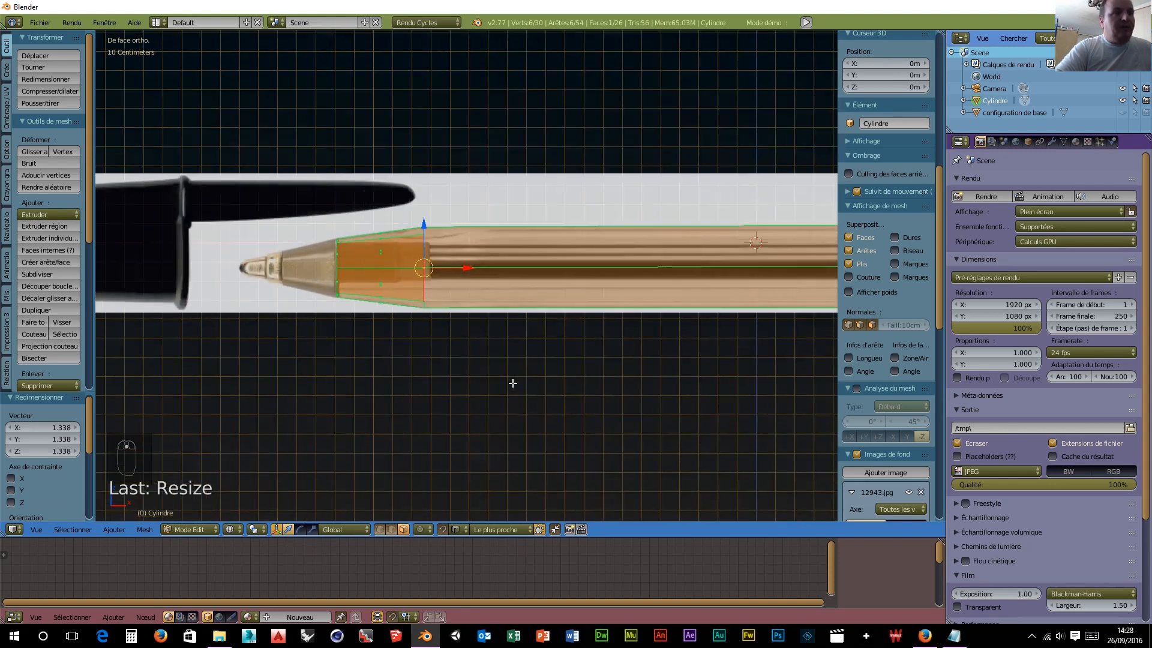
pyautogui.moveTo(545, 384)
pyautogui.keyDown('shift'); pyautogui.mouseDown(button='middle')
pyautogui.moveTo(254, 360)
pyautogui.moveTo(232, 373)
pyautogui.moveTo(147, 372)
pyautogui.moveTo(165, 371)
pyautogui.mouseUp(button='middle'); pyautogui.keyUp('shift')
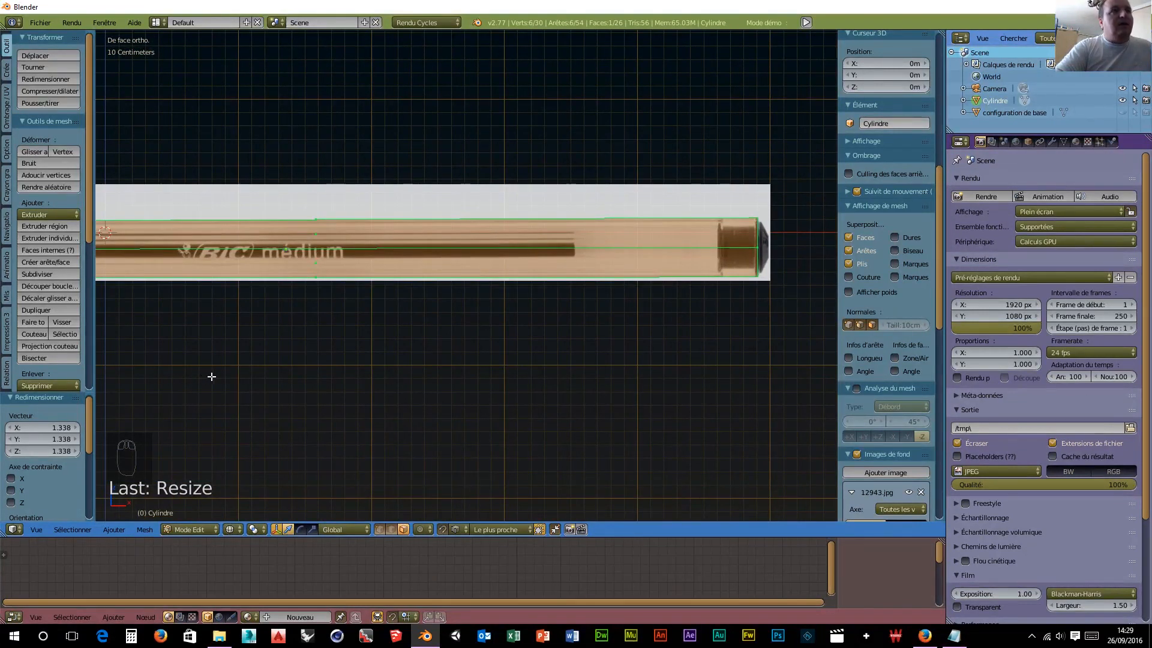
pyautogui.press('e')
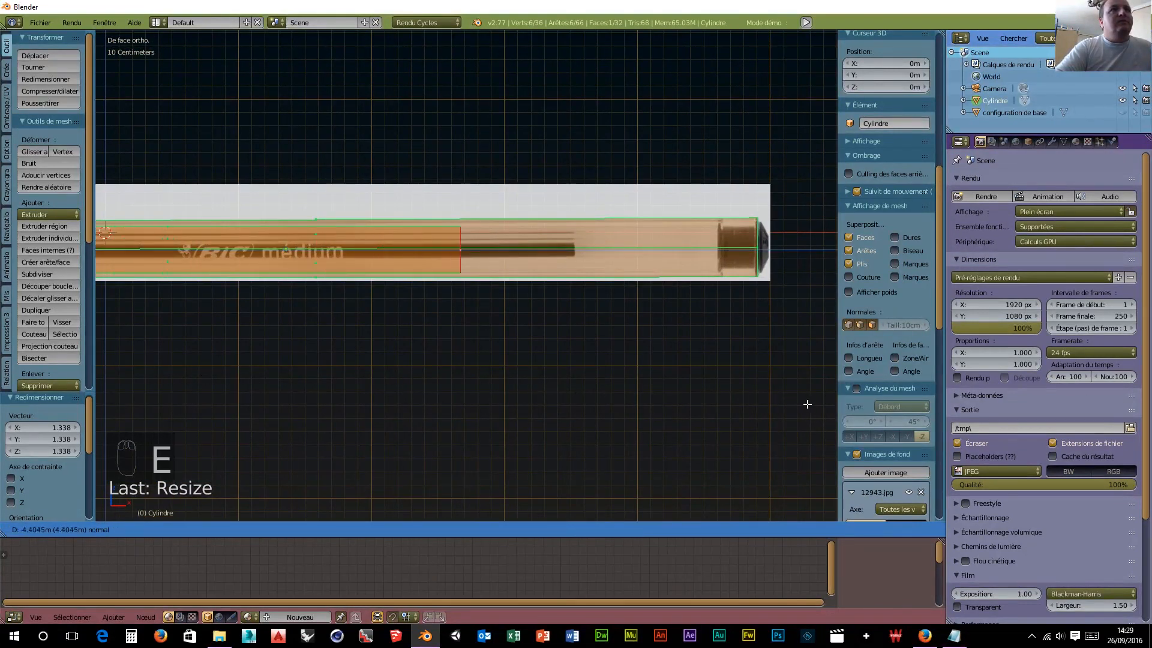
pyautogui.click(357, 412)
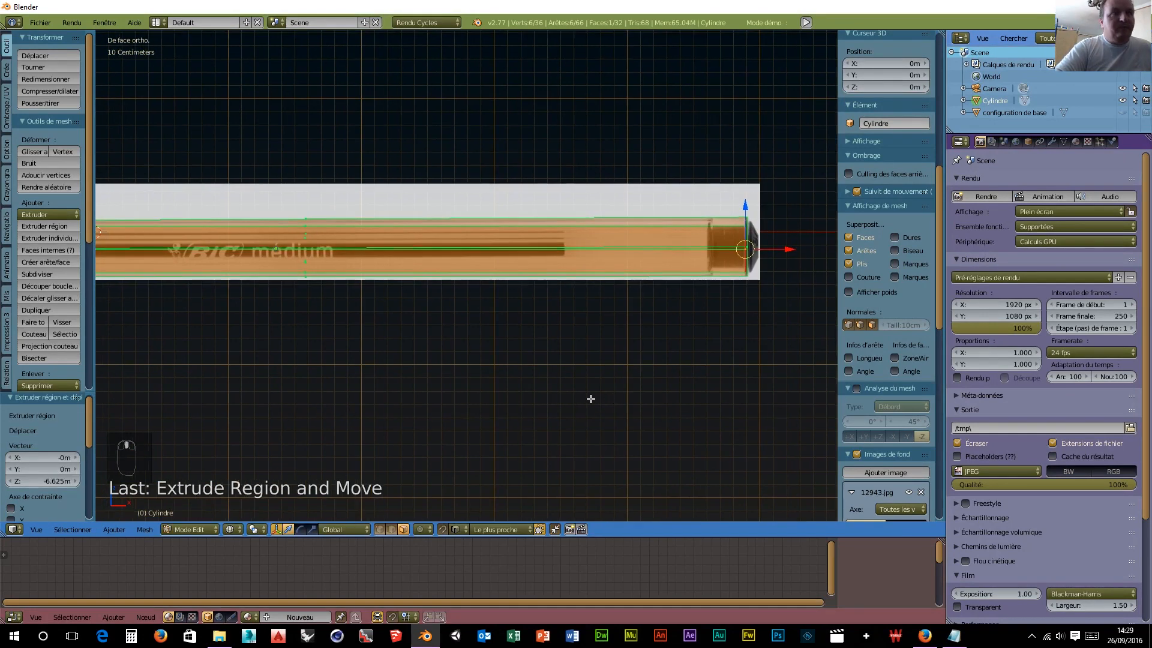
# Step: Align the inner face with the rear end by moving it about 1.965 cm along Z and 1.511 cm along X, and scale it by about 1.060
pyautogui.keyDown('ctrl'); pyautogui.scroll(-4, 592, 399); pyautogui.keyUp('ctrl')
pyautogui.scroll(5, 548, 414)
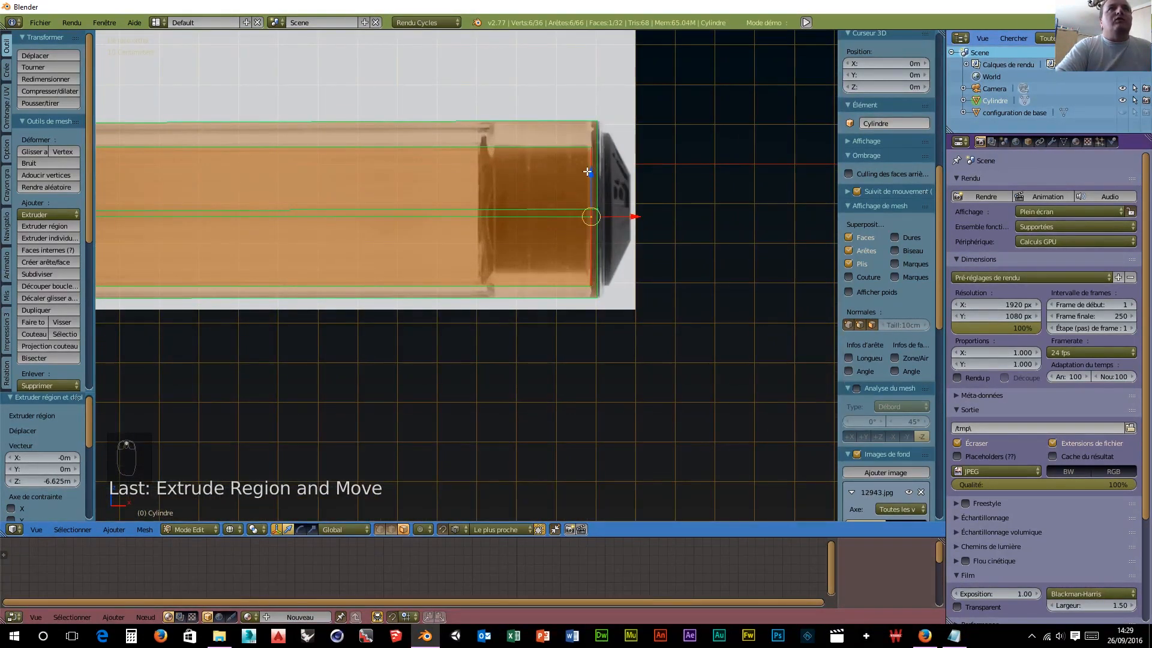
pyautogui.press('g')
pyautogui.press('z')
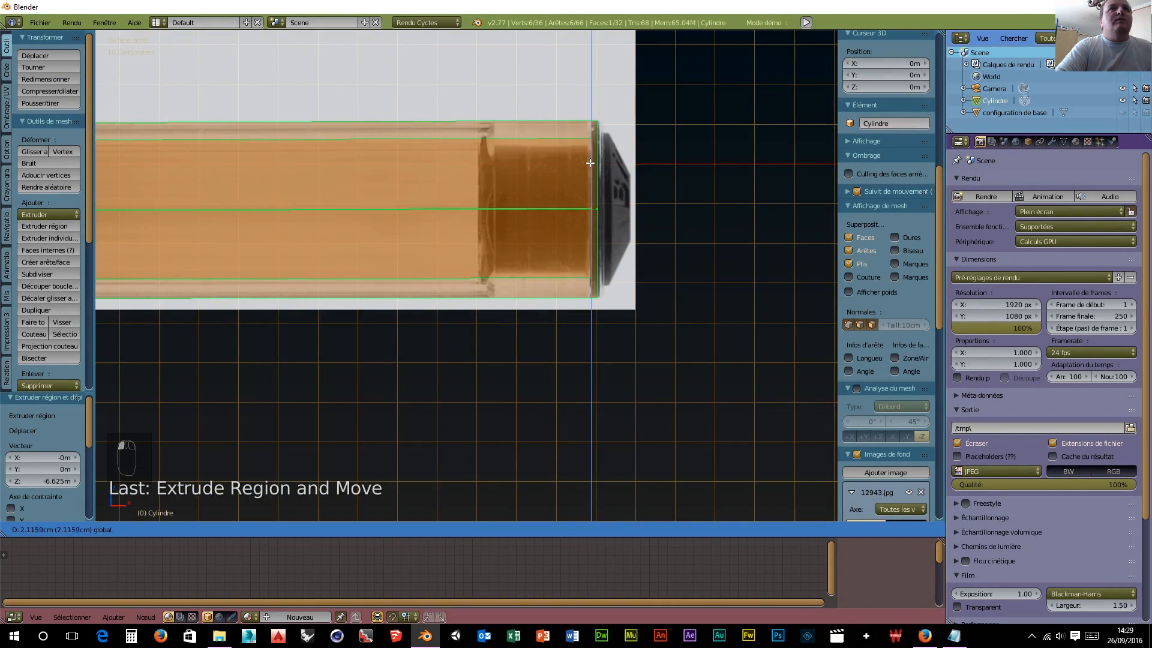
pyautogui.click(592, 207)
pyautogui.press('g')
pyautogui.press('x')
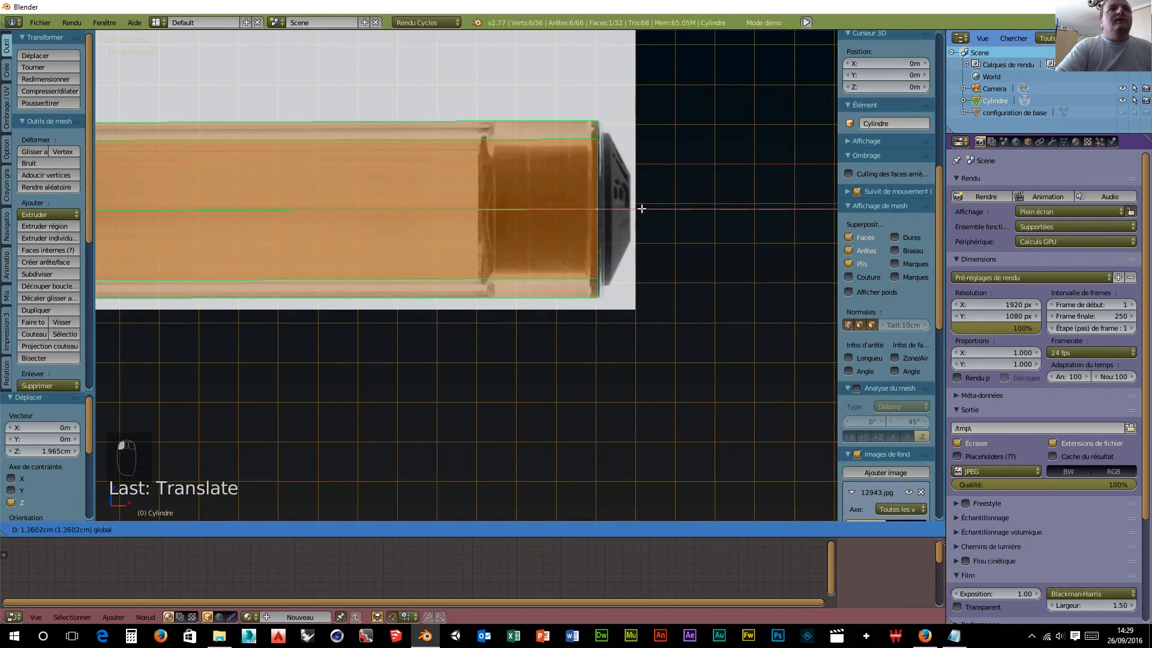
pyautogui.click(641, 208)
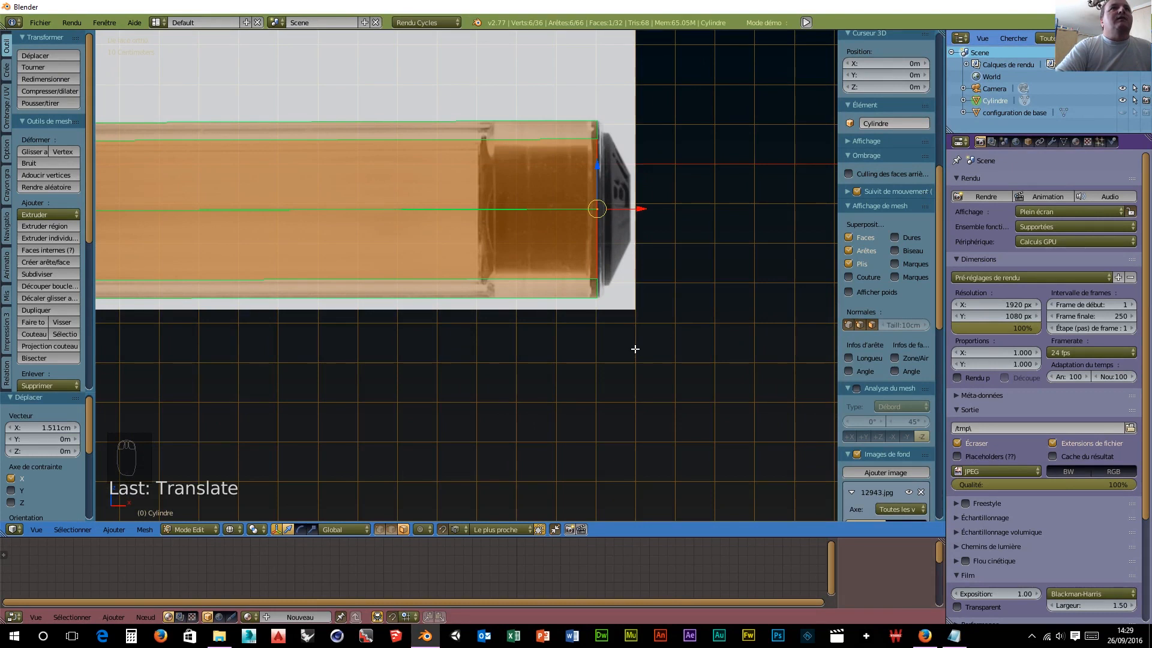
pyautogui.press('s')
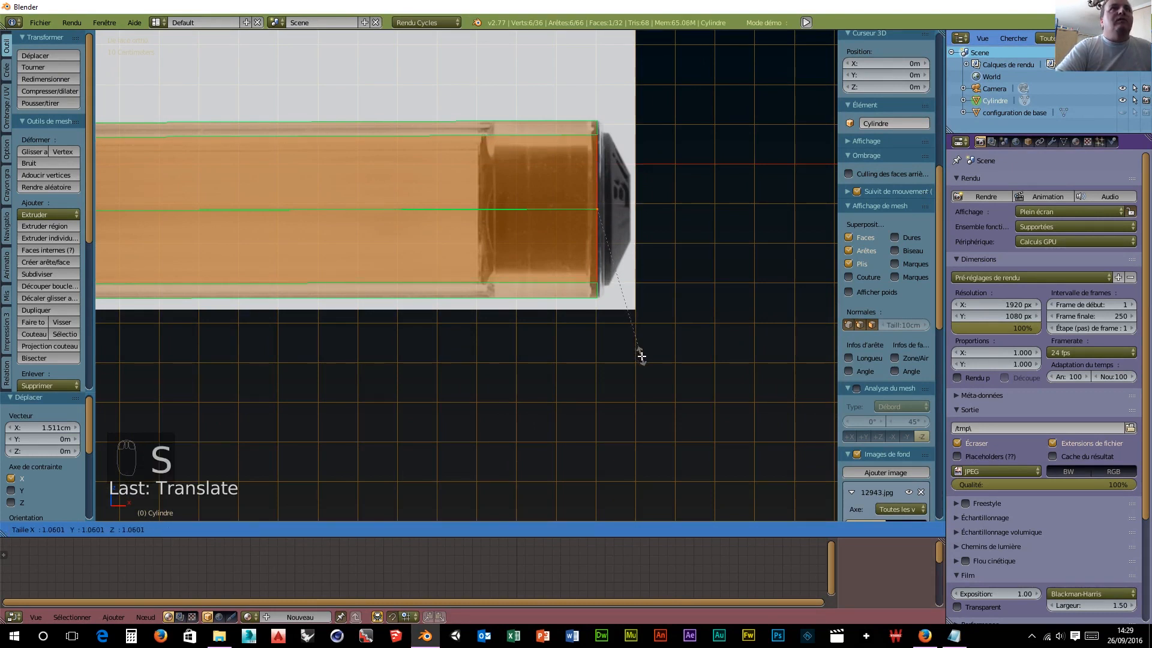
pyautogui.click(642, 356)
pyautogui.moveTo(689, 334); pyautogui.dragTo(638, 353, button='middle')
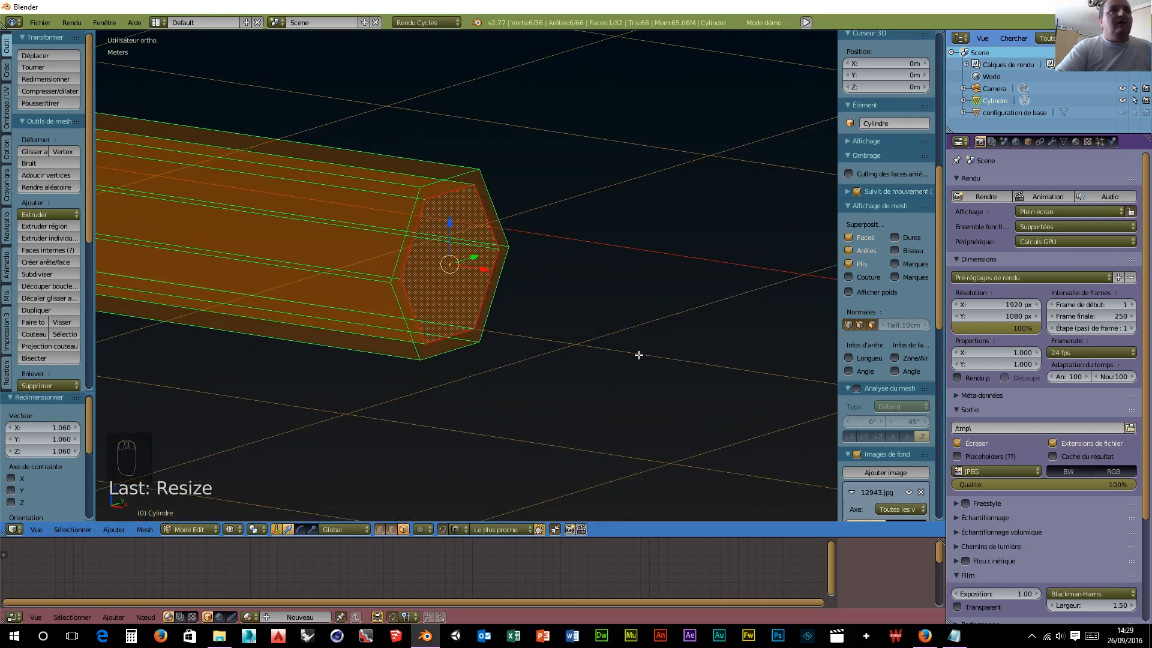
pyautogui.press('x')
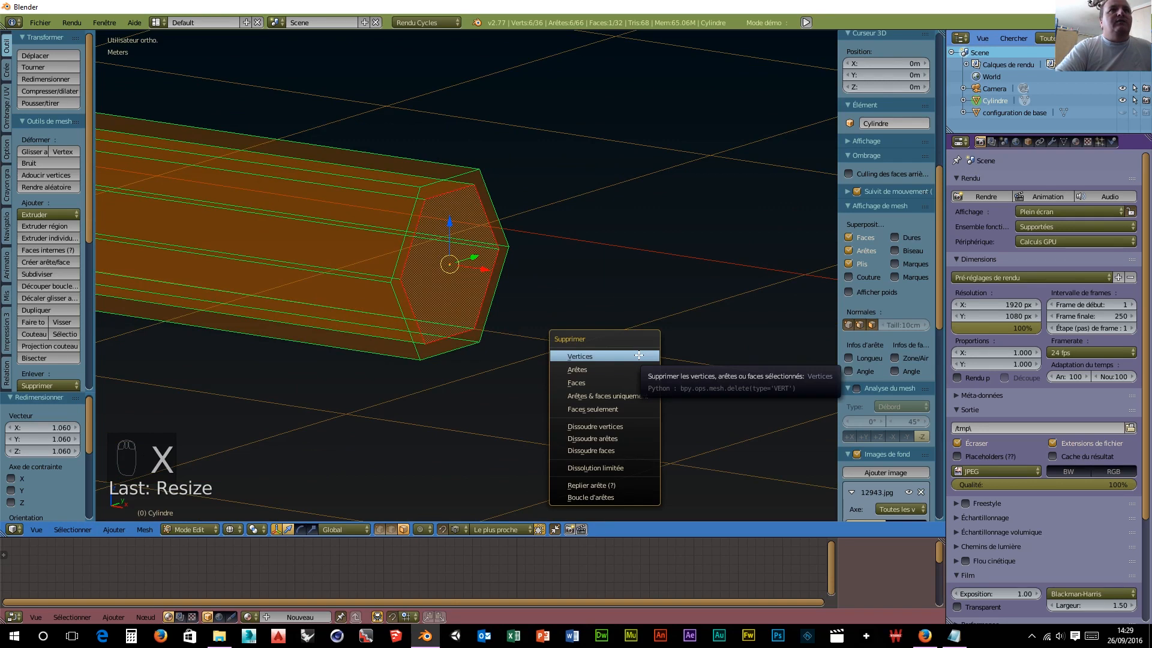
pyautogui.click(639, 355)
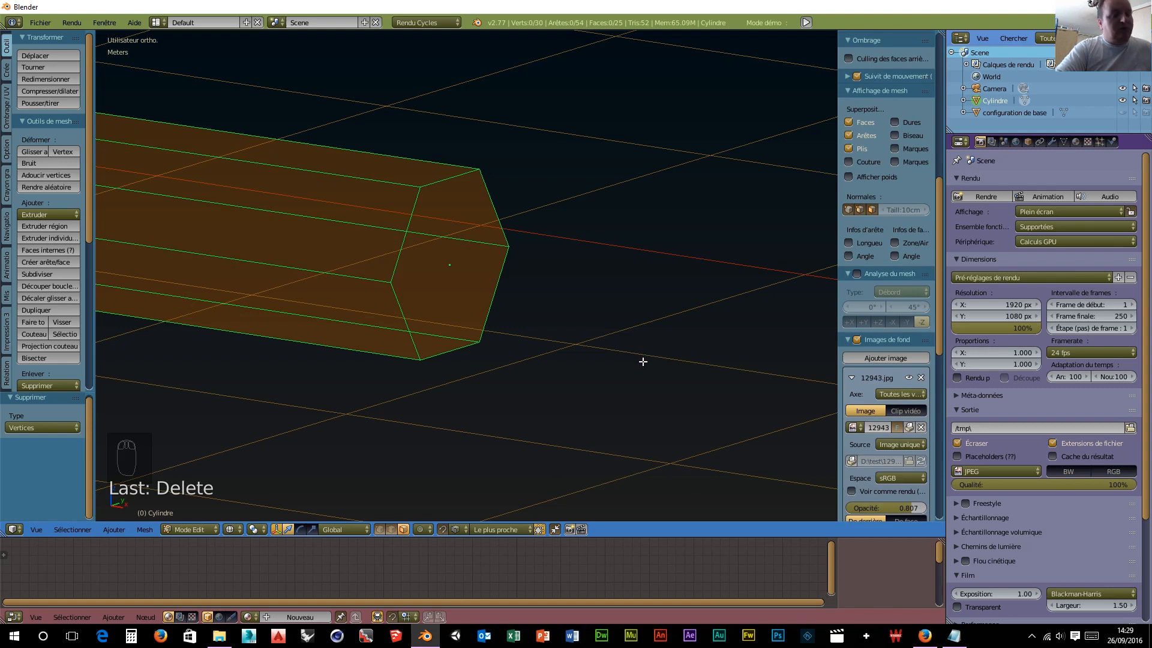
pyautogui.hotkey('ctrl', 'z')
# Step: Delete only the selected inner face at the barrel's rear end, using the Faces deletion type
pyautogui.press('x')
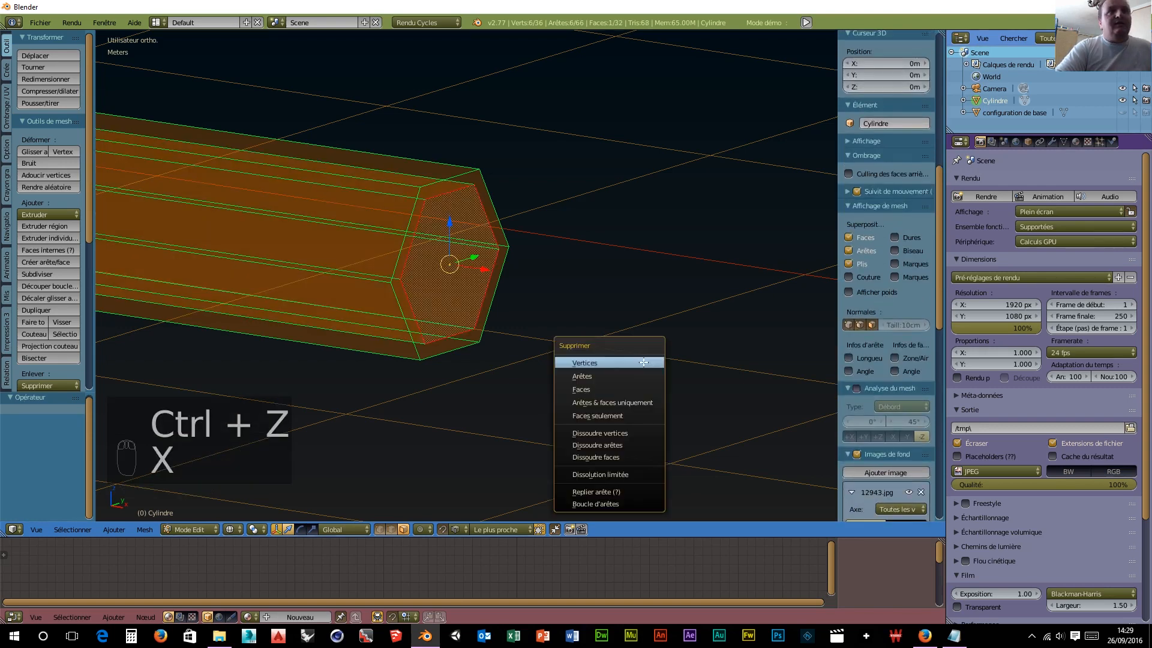
pyautogui.click(635, 388)
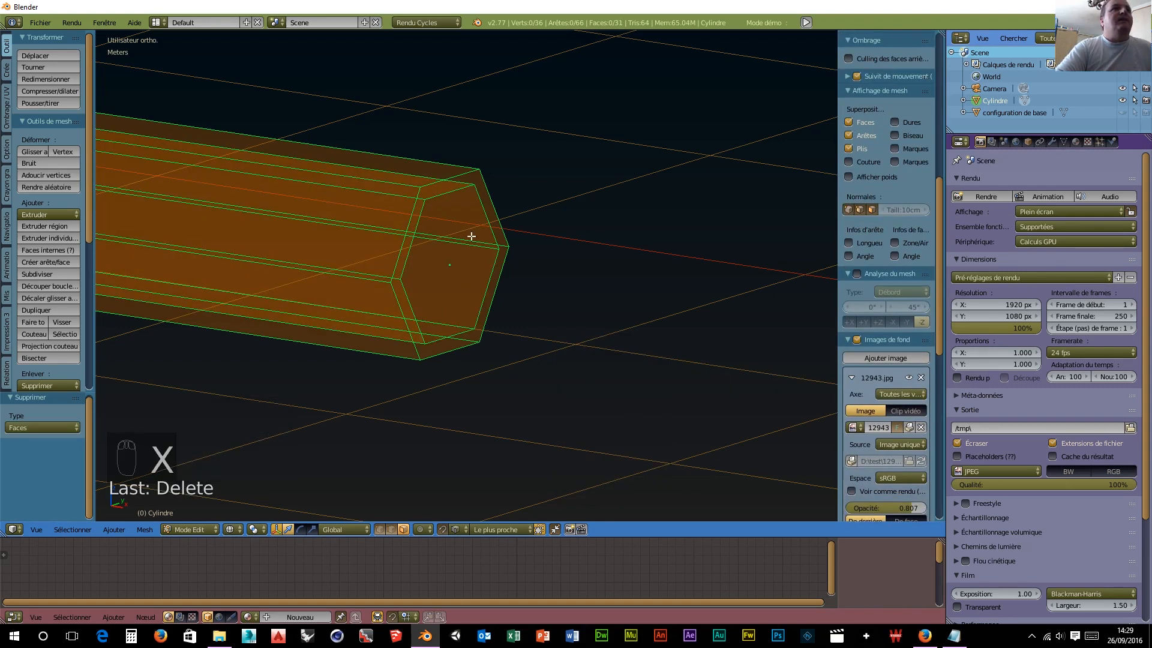
# Step: Select the outer hexagonal face at the barrel's rear end and inset it by about 14.4091 cm
pyautogui.rightClick(453, 266)
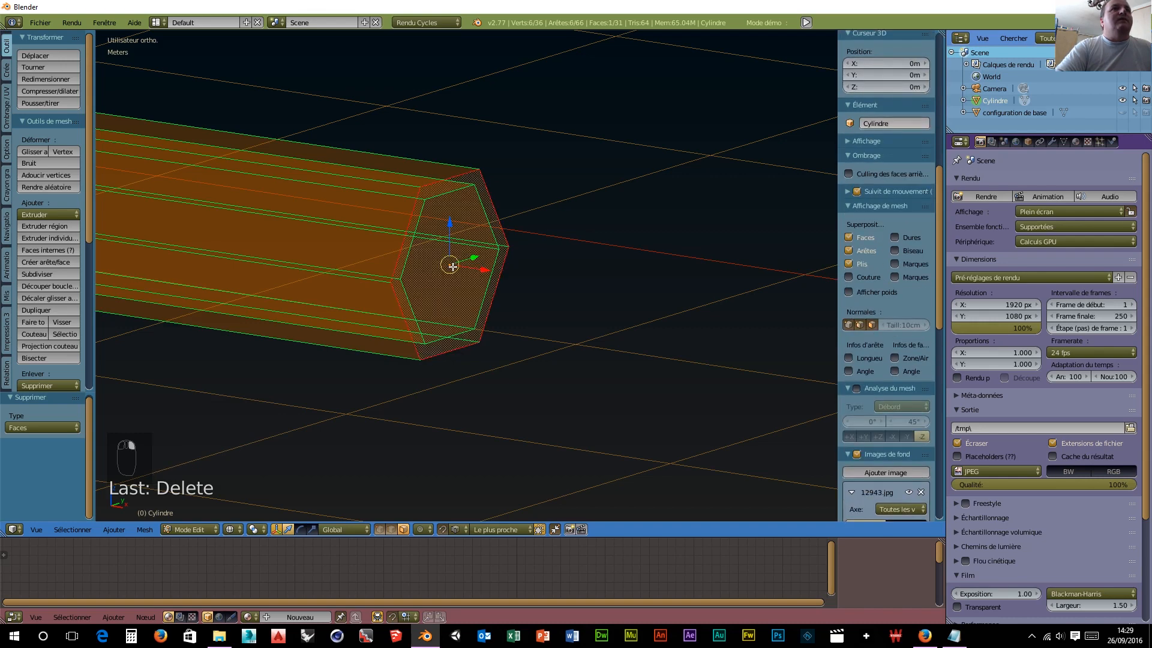
pyautogui.moveTo(686, 316); pyautogui.dragTo(663, 324, button='middle')
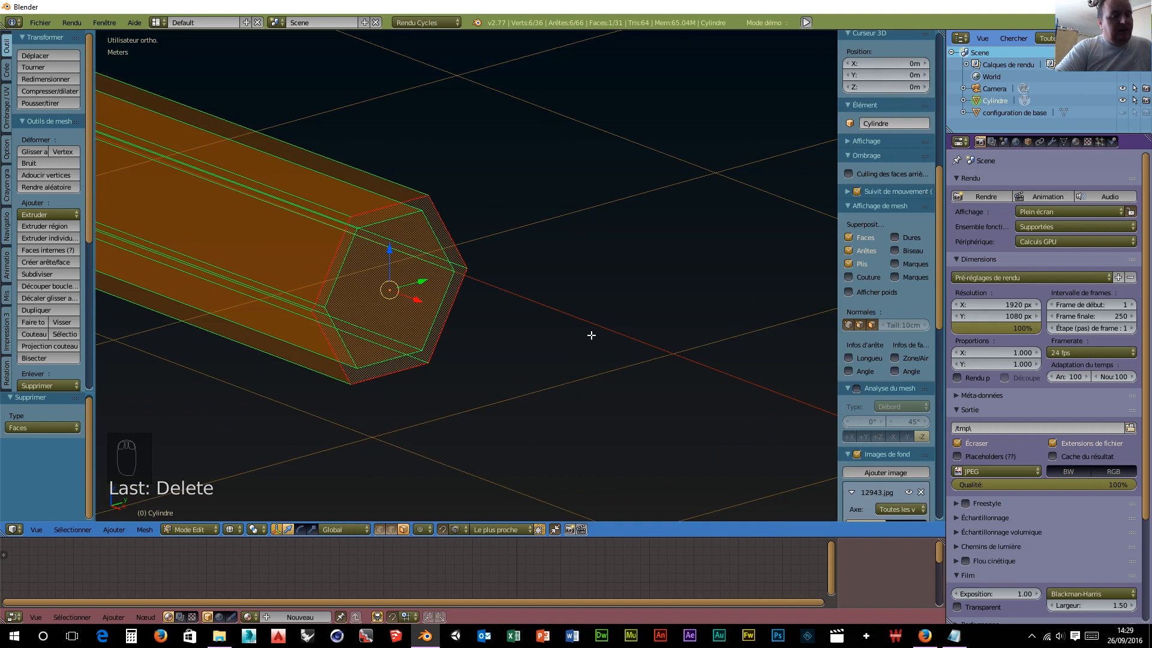
pyautogui.press('i')
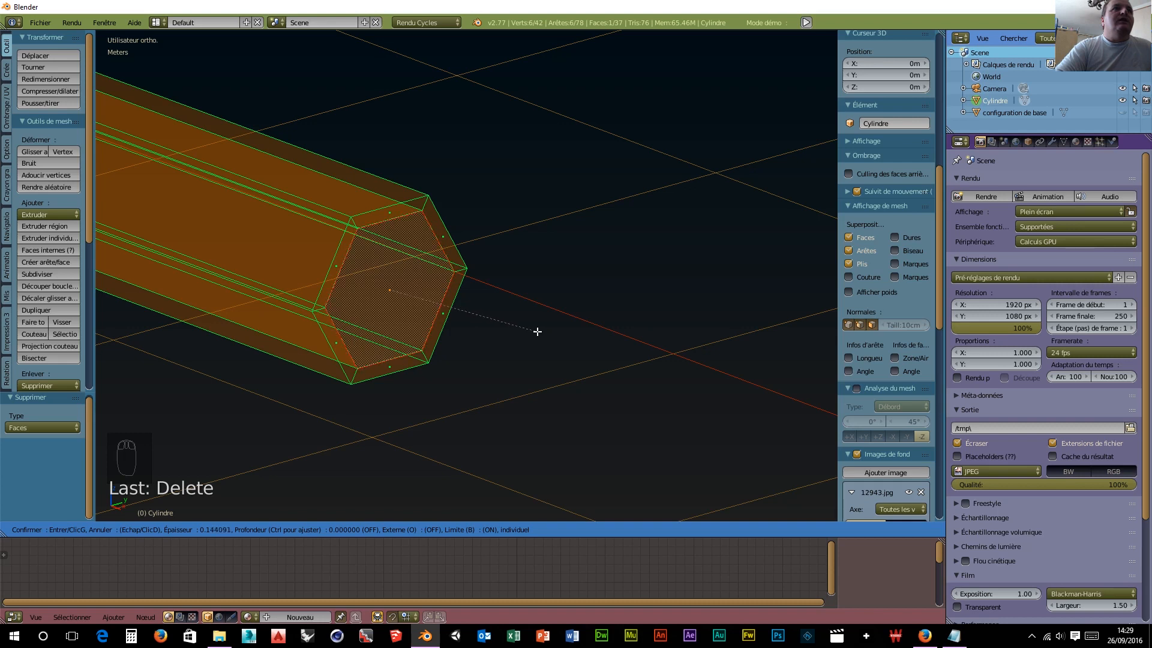
pyautogui.click(537, 331)
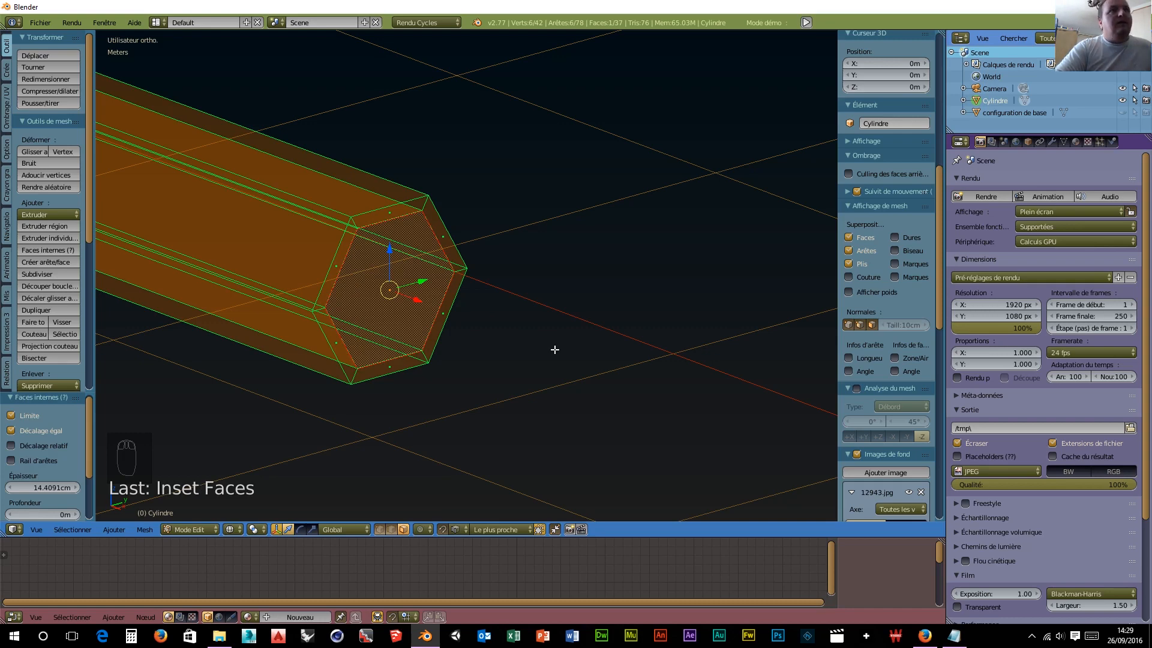
# Step: Delete the inset outer face at the barrel's rear end with the Faces deletion type, opening that end
pyautogui.press('x')
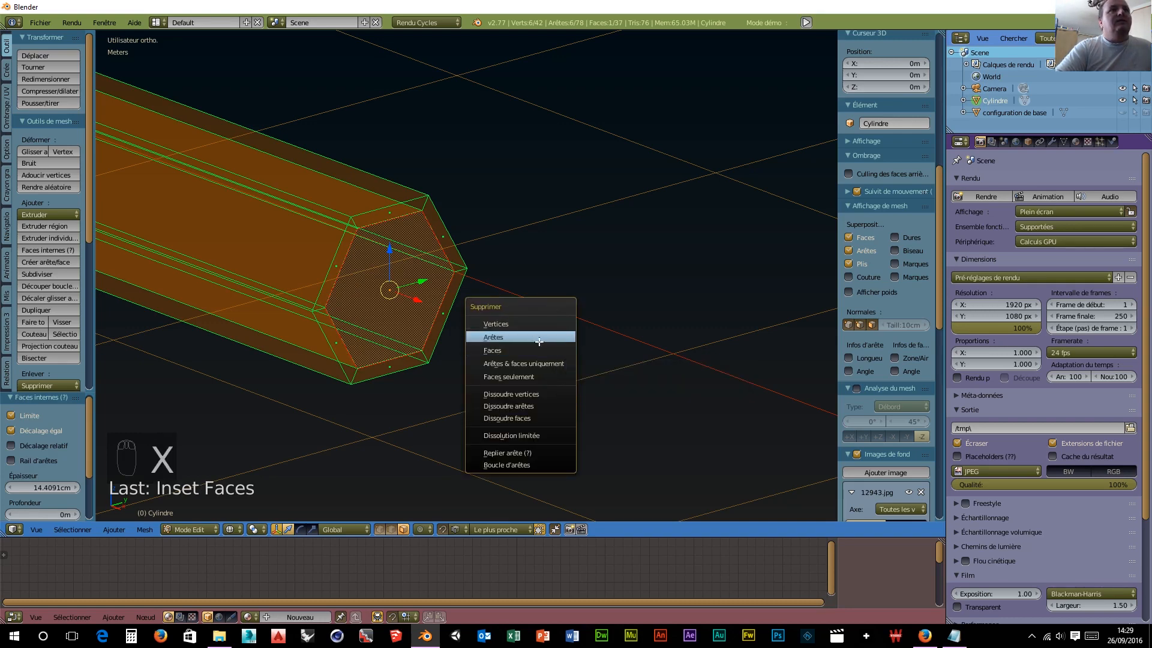
pyautogui.click(492, 350)
pyautogui.moveTo(426, 367); pyautogui.dragTo(480, 350, button='middle')
pyautogui.scroll(-3, 327, 347)
pyautogui.scroll(3, 245, 299)
pyautogui.scroll(4, 468, 356)
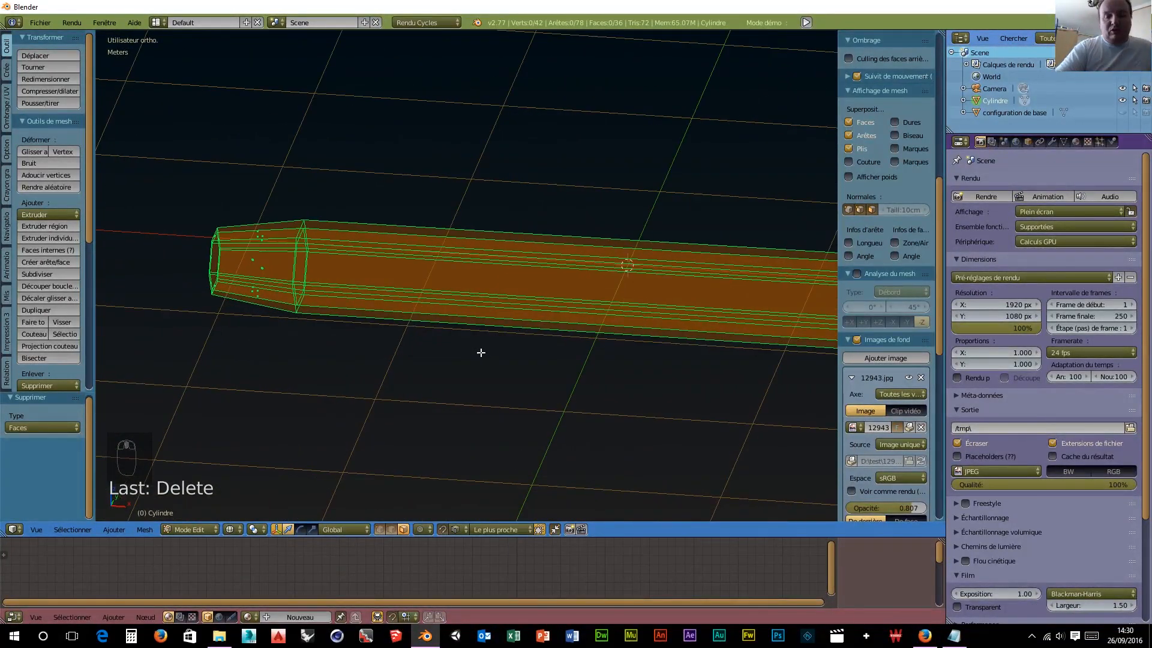
# Step: Examine the barrel against the background image in front view, along its length and closely at the writing tip
pyautogui.press('KP_1')
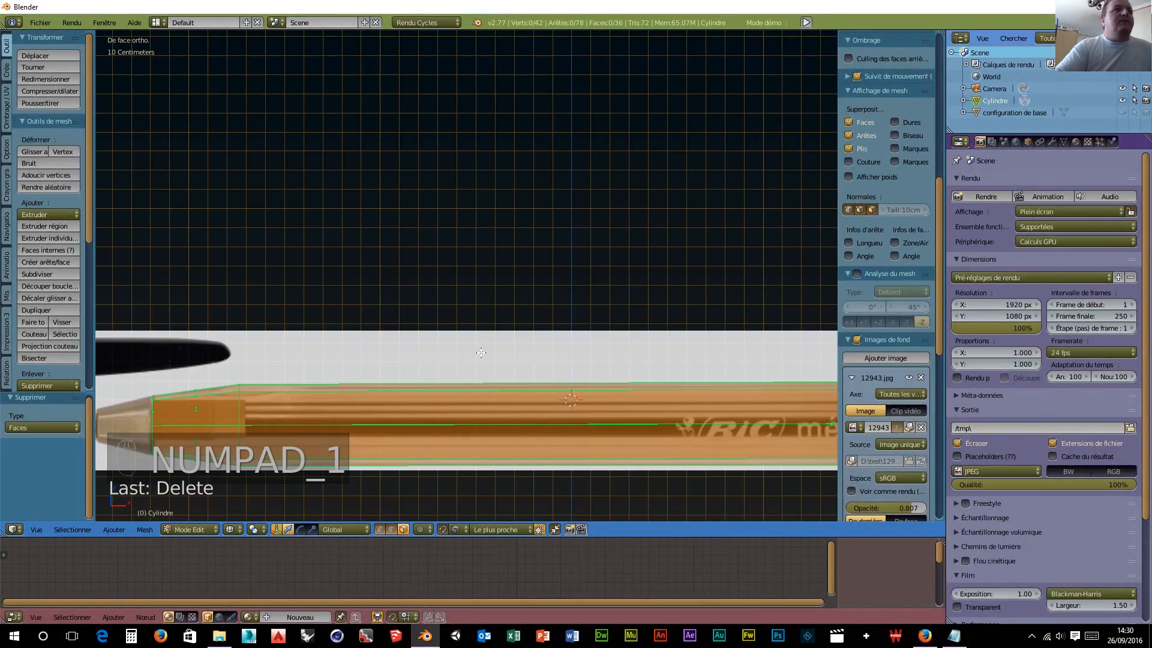
pyautogui.scroll(1, 425, 386)
pyautogui.scroll(-3, 580, 401)
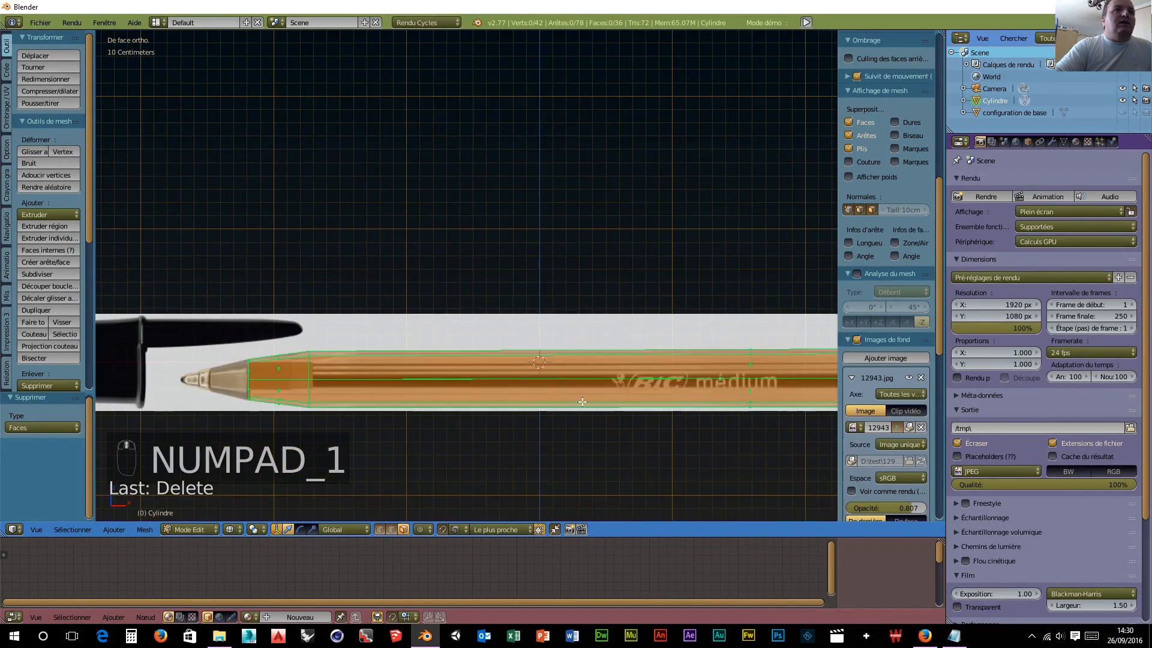
pyautogui.keyDown('shift'); pyautogui.moveTo(792, 432); pyautogui.dragTo(534, 380, button='middle'); pyautogui.keyUp('shift')
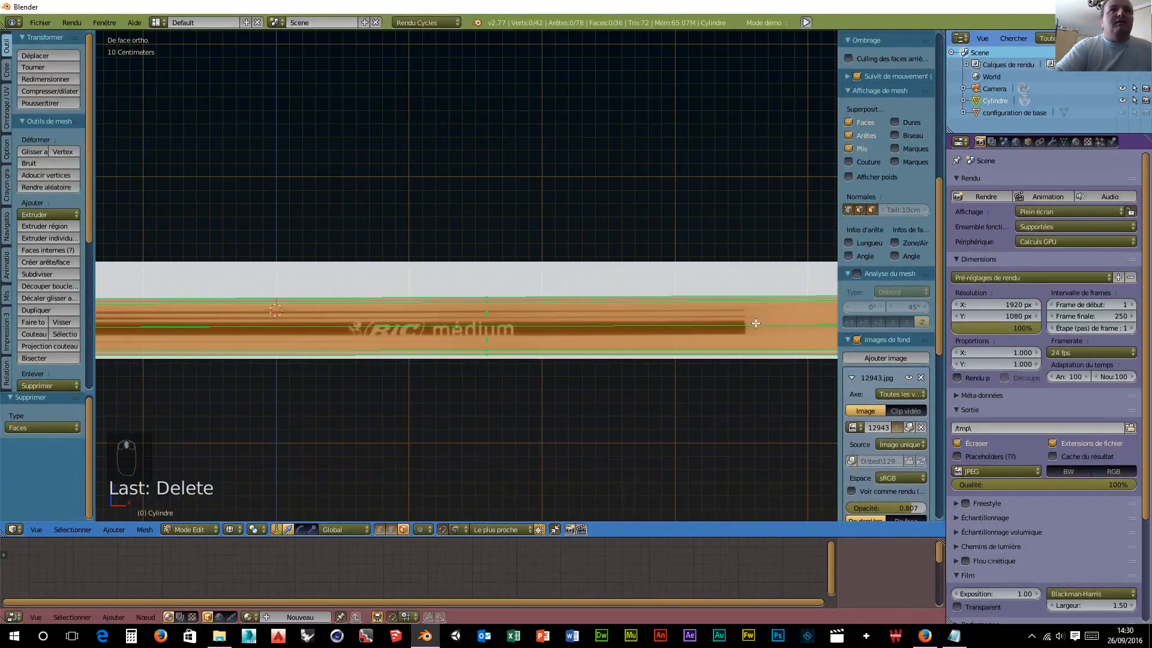
pyautogui.scroll(-2, 349, 323)
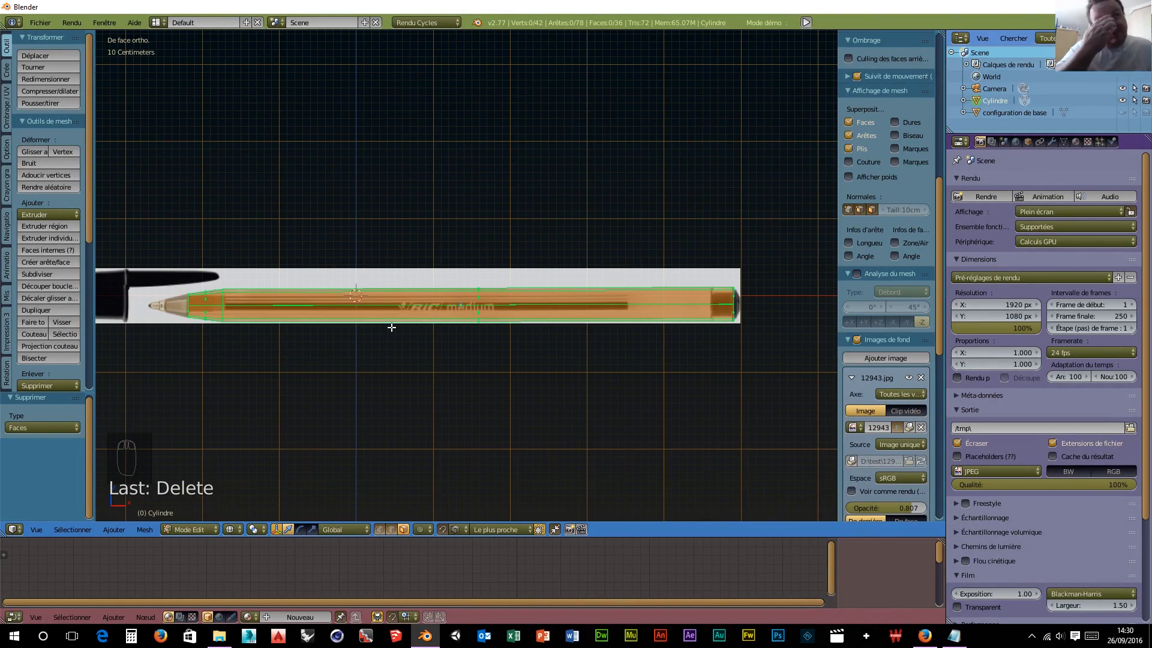
pyautogui.scroll(2, 444, 371)
pyautogui.scroll(2, 444, 371)
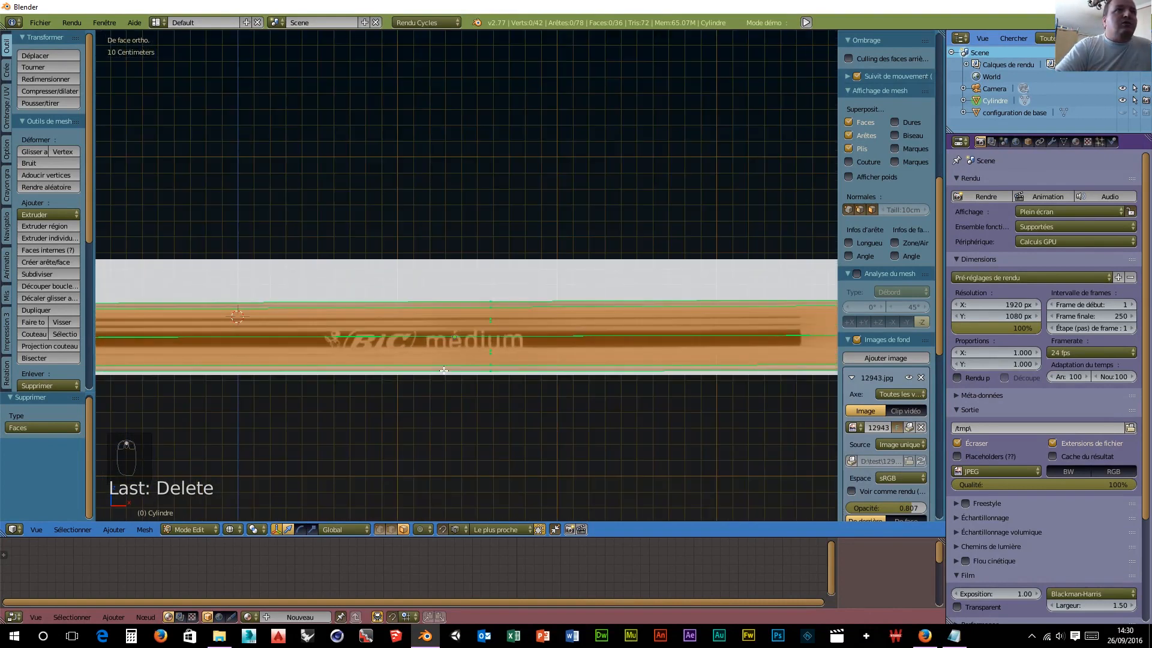
pyautogui.moveTo(438, 383)
pyautogui.keyDown('shift'); pyautogui.mouseDown(button='middle')
pyautogui.moveTo(751, 382)
pyautogui.moveTo(105, 376)
pyautogui.moveTo(228, 387)
pyautogui.mouseUp(button='middle'); pyautogui.keyUp('shift')
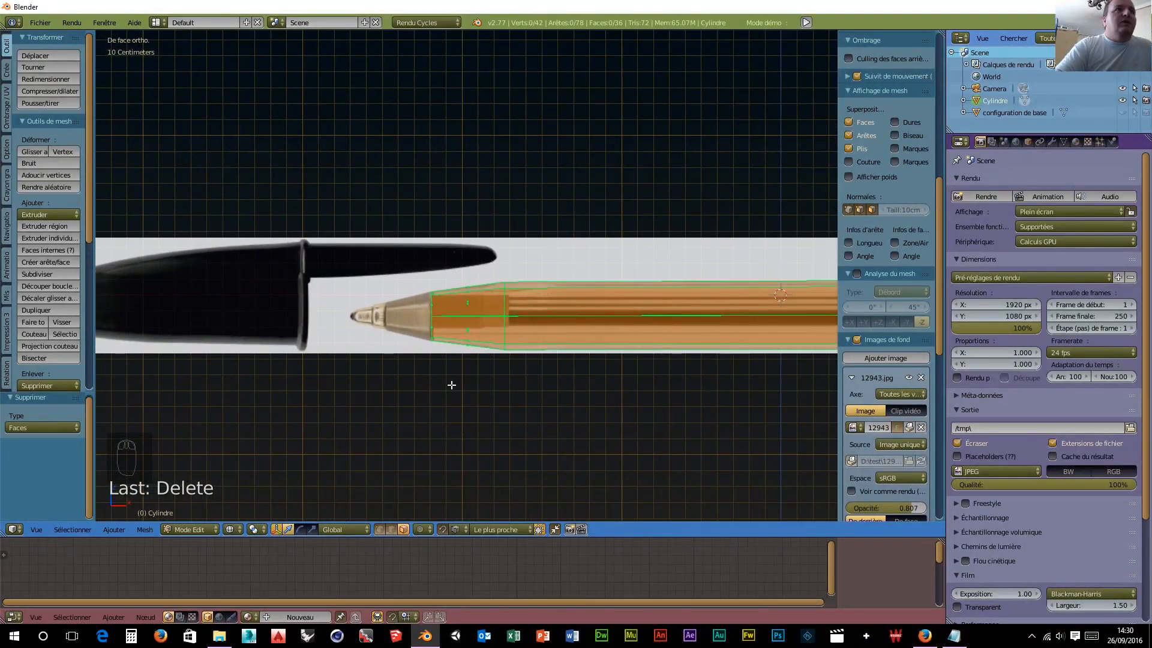
pyautogui.scroll(5, 477, 374)
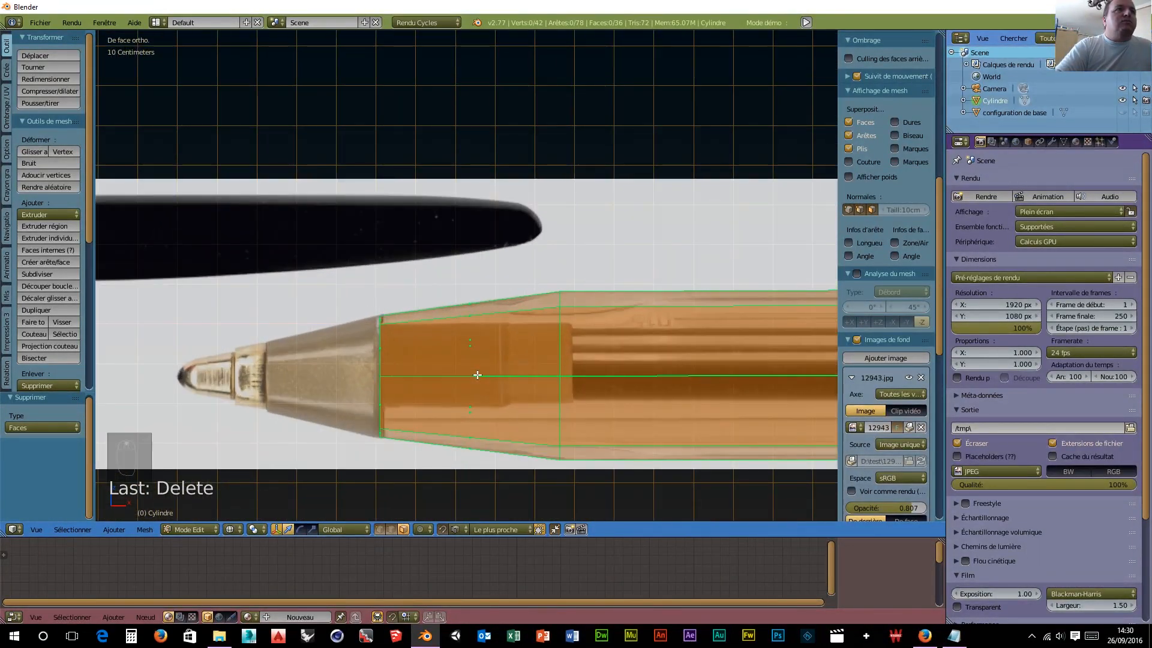
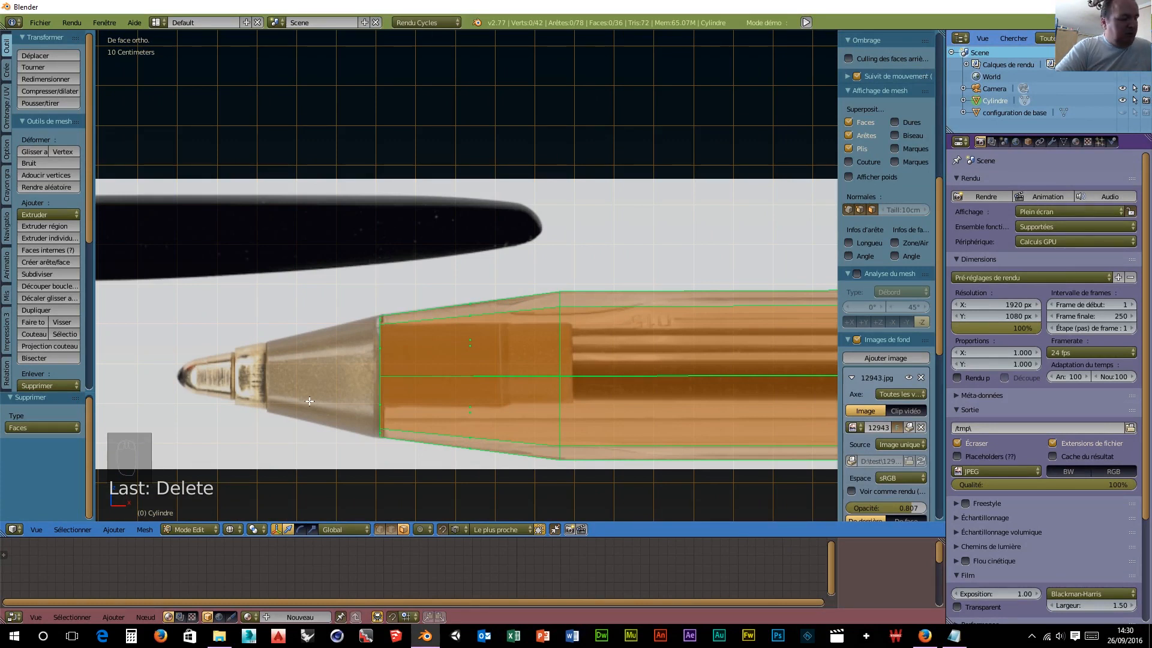
# Step: Leave mesh editing and add a new cylinder mesh with 32 vertices
pyautogui.press('Tab')
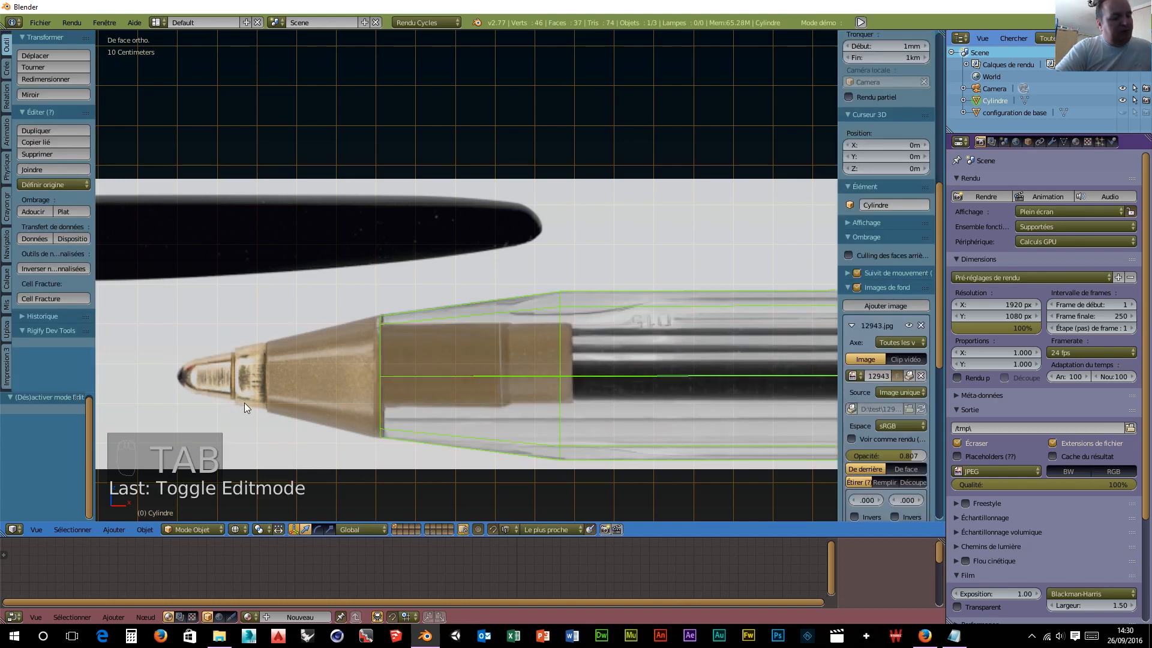
pyautogui.hotkey('shift', 'a')
pyautogui.moveTo(245, 402)
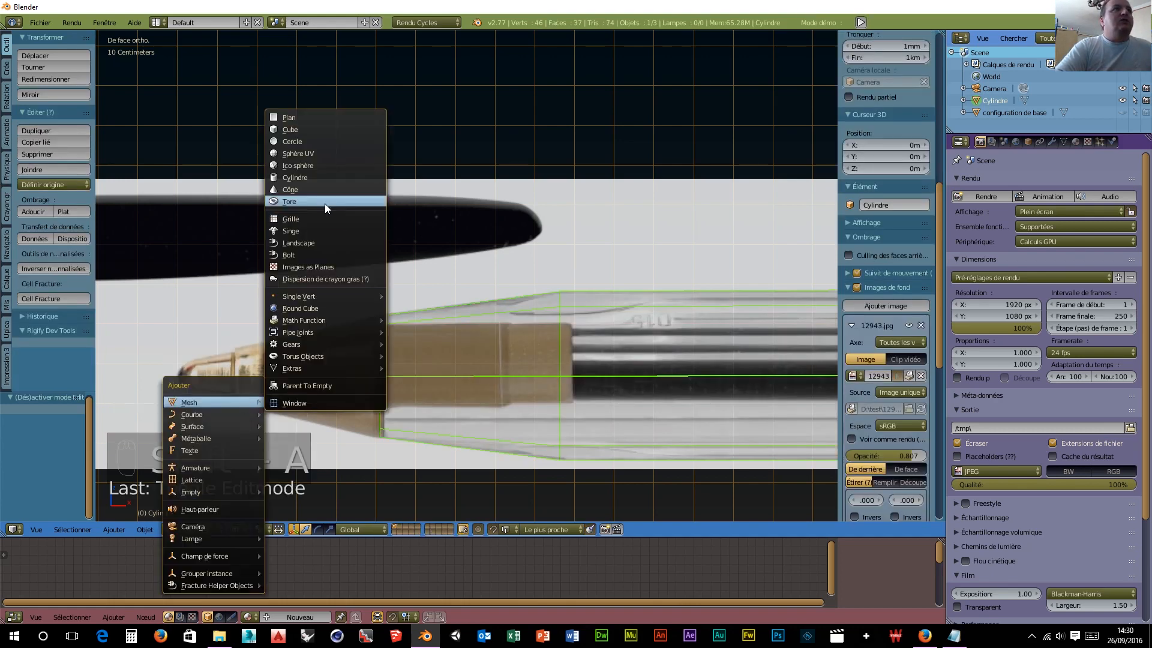
pyautogui.click(316, 178)
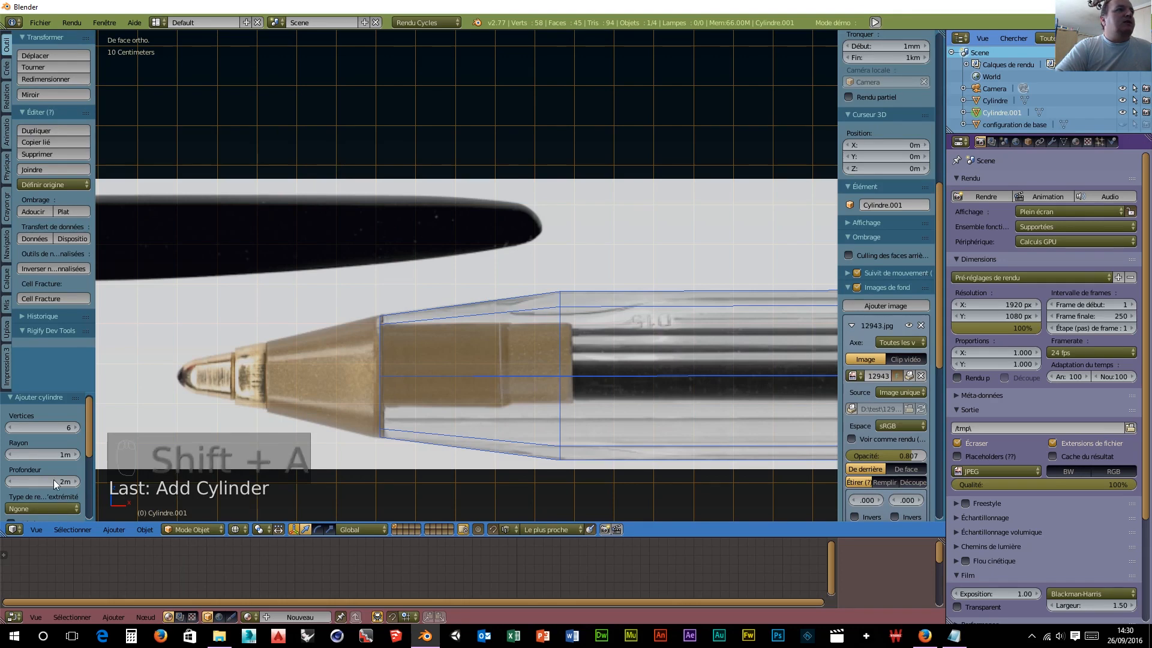
pyautogui.click(48, 426)
pyautogui.write('32')
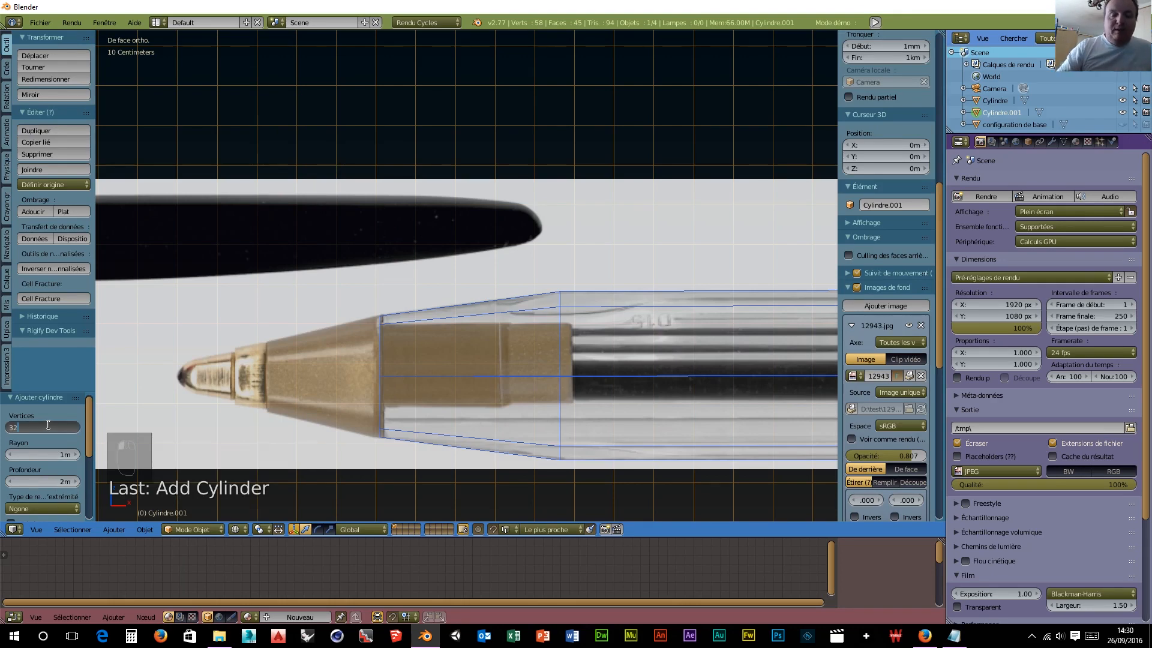
pyautogui.press('Return')
# Step: Rotate the new cylinder 90° around the Y axis and move it about -1.661 m along X towards the pen tip
pyautogui.scroll(-3, 192, 395)
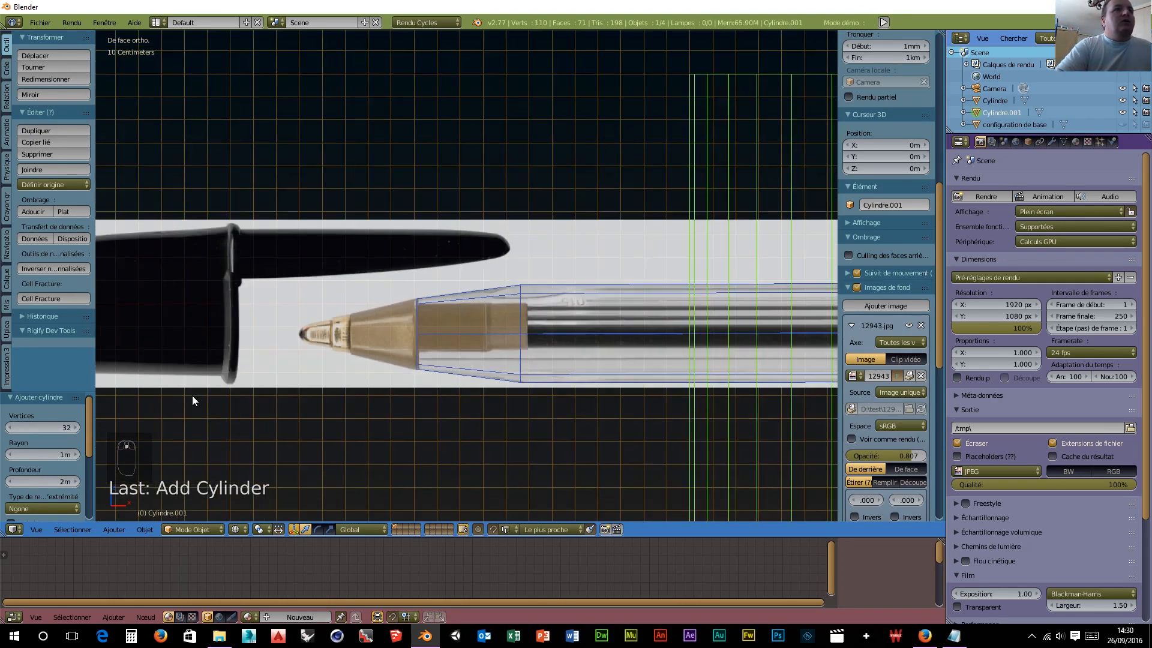
pyautogui.scroll(-3, 195, 398)
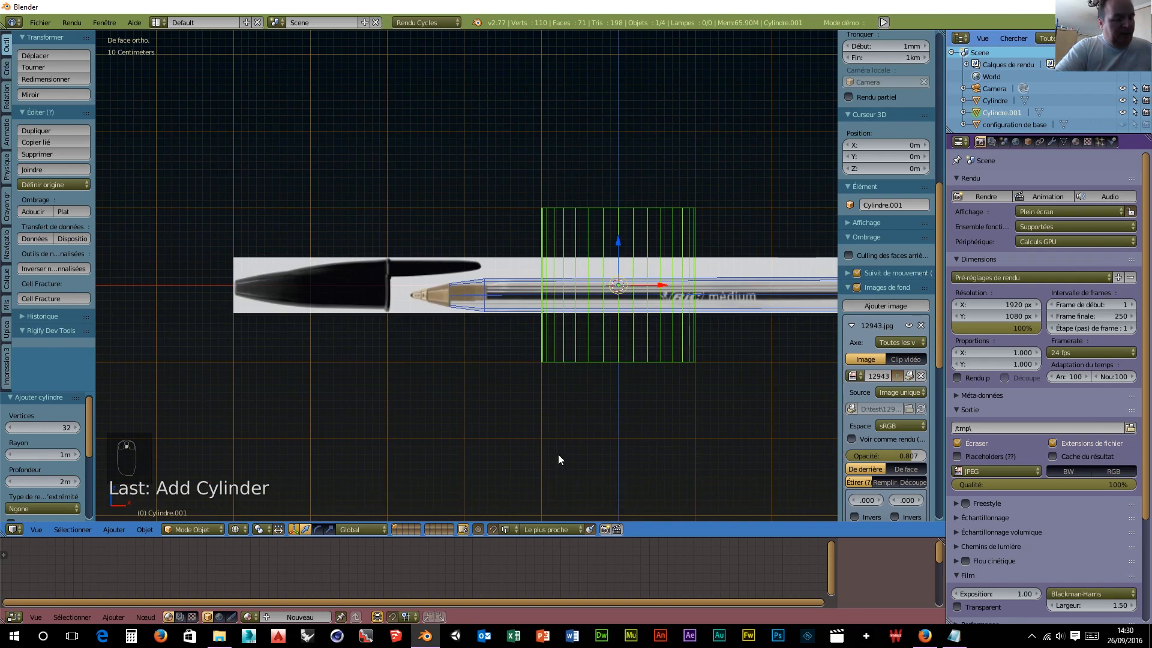
pyautogui.press('r')
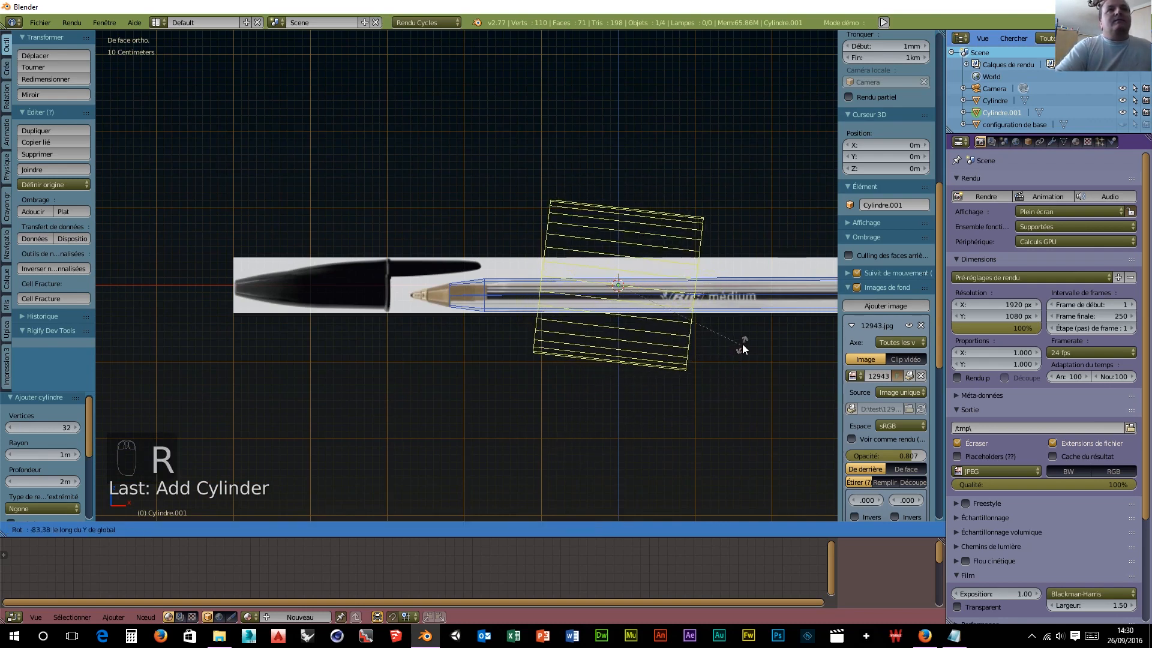
pyautogui.write('90')
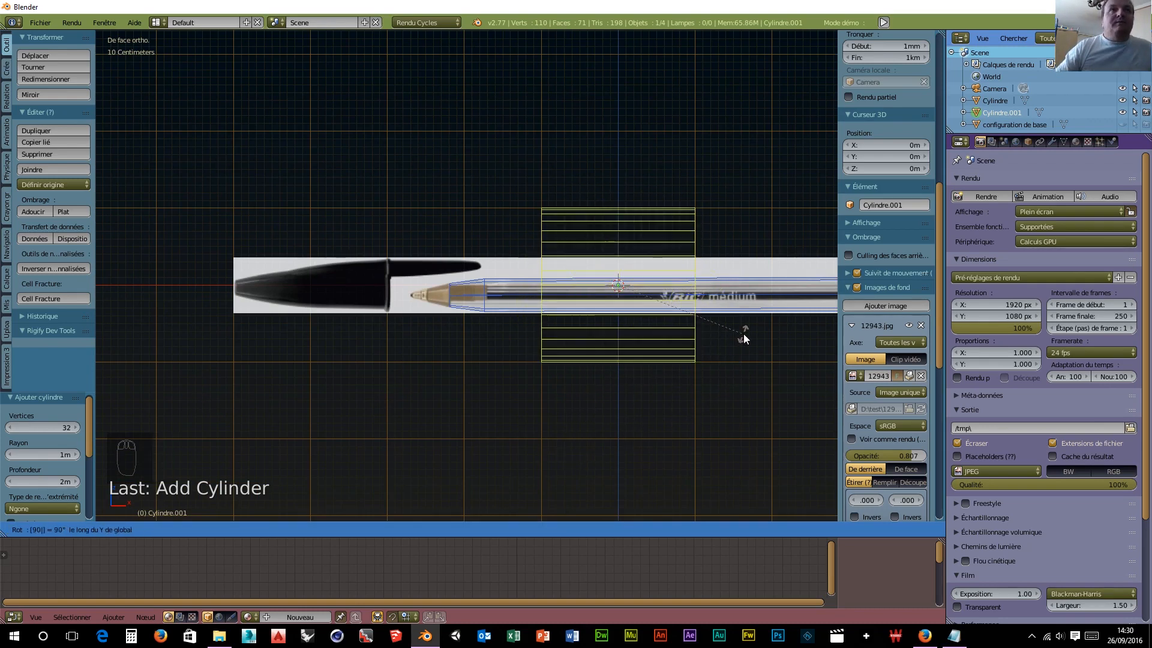
pyautogui.press('Return')
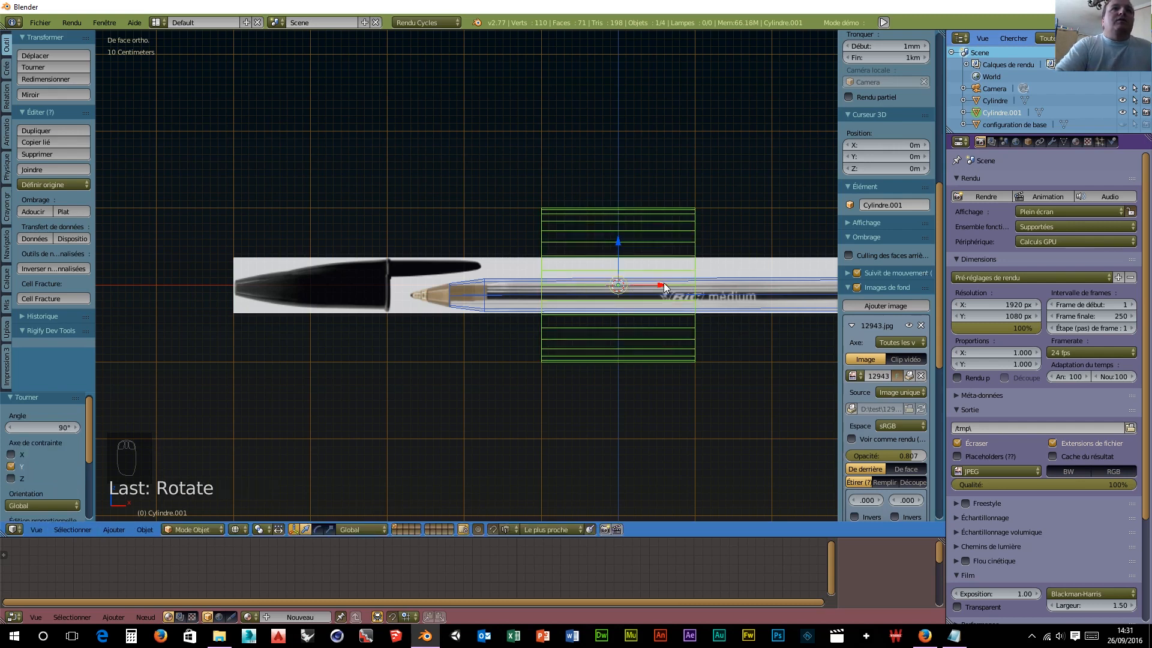
pyautogui.moveTo(664, 287); pyautogui.dragTo(535, 294)
# Step: Scale the cylinder down to 0.010 and move it about -1.031 m along X, level with the front of the writing tip
pyautogui.scroll(8, 510, 398)
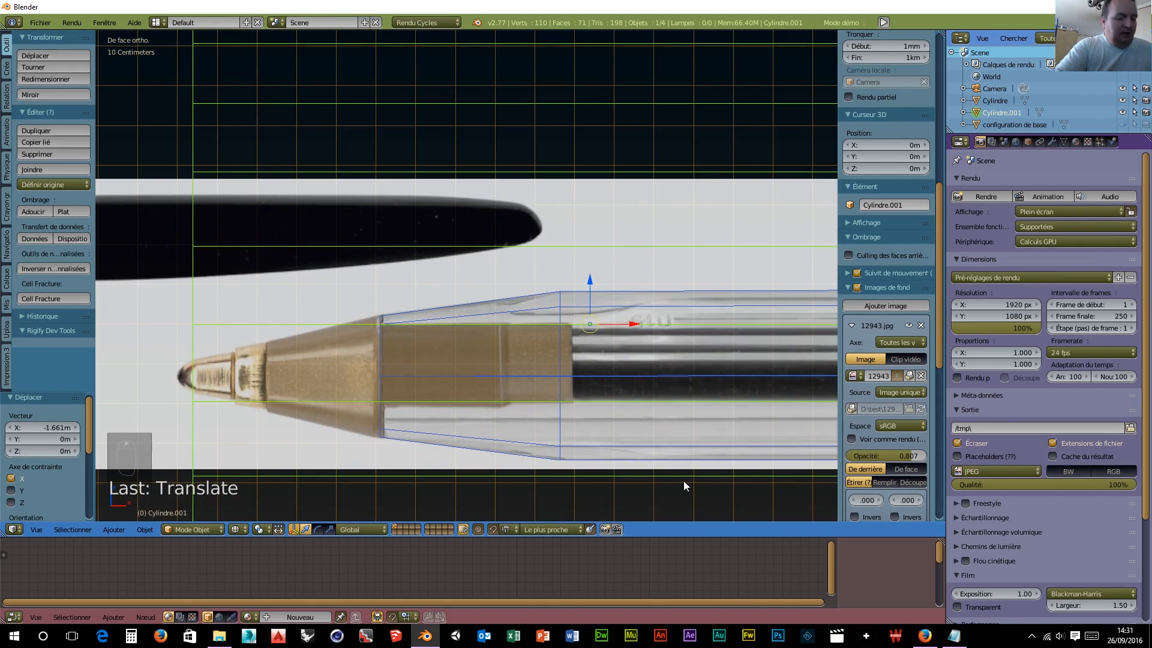
pyautogui.press('s')
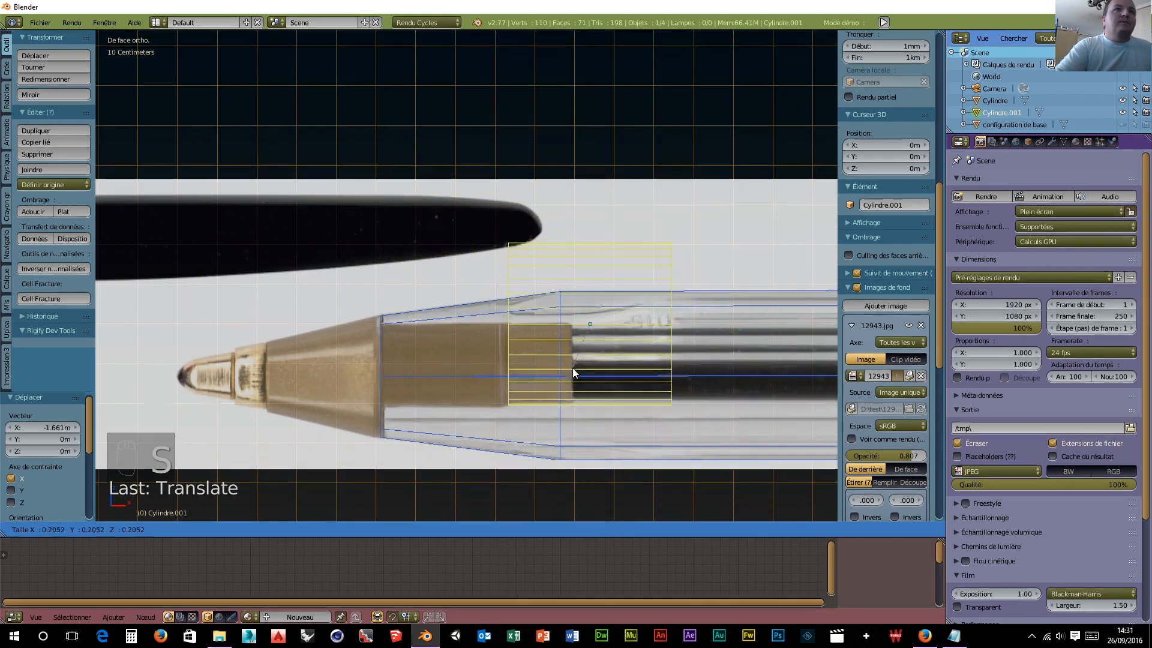
pyautogui.click(589, 326)
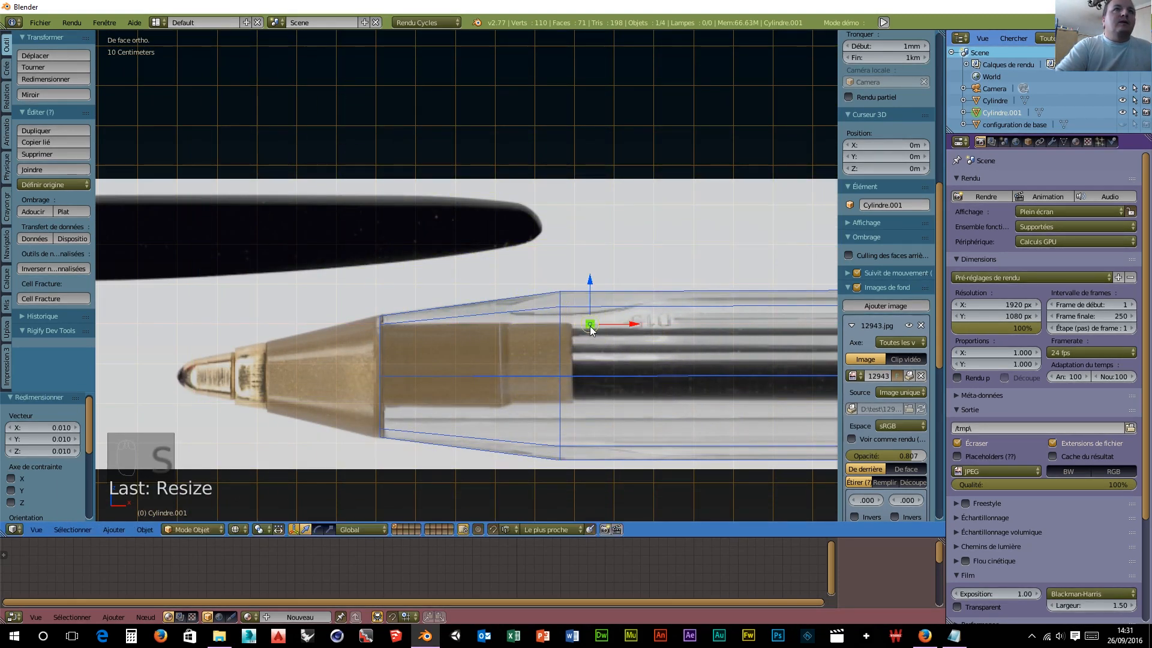
pyautogui.moveTo(634, 329); pyautogui.dragTo(186, 329)
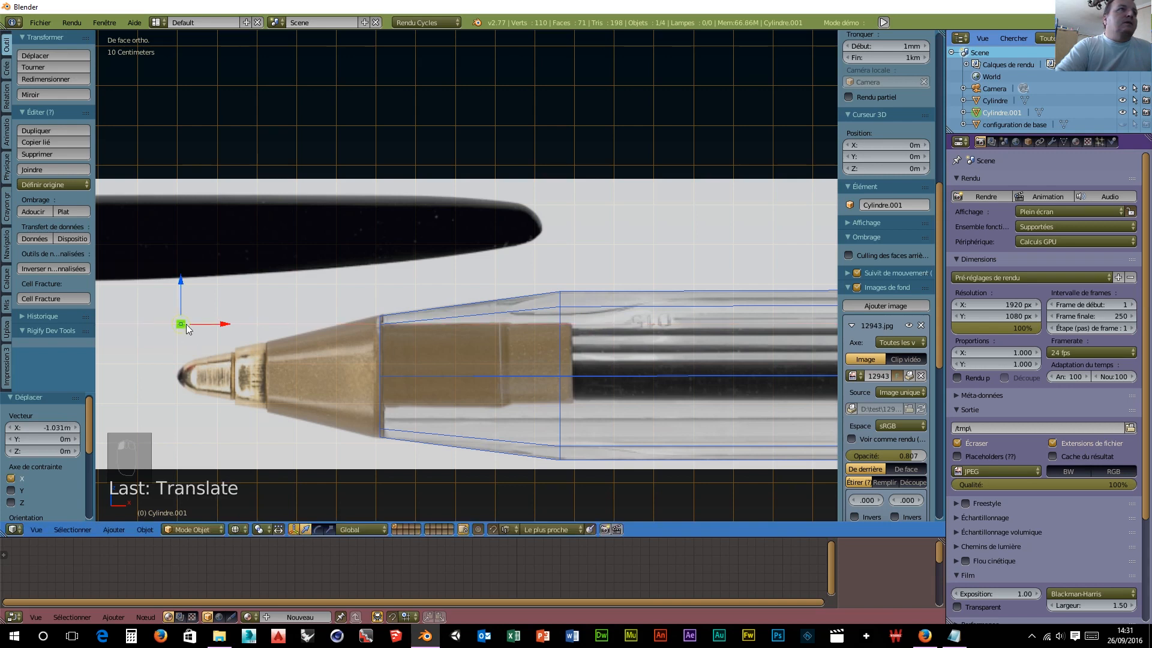
# Step: Lower the cylinder onto the writing tip, shift it about 2.569 cm along X, and scale it by about 2.264
pyautogui.moveTo(180, 276); pyautogui.dragTo(166, 328)
pyautogui.moveTo(221, 375); pyautogui.dragTo(230, 375)
pyautogui.press('s')
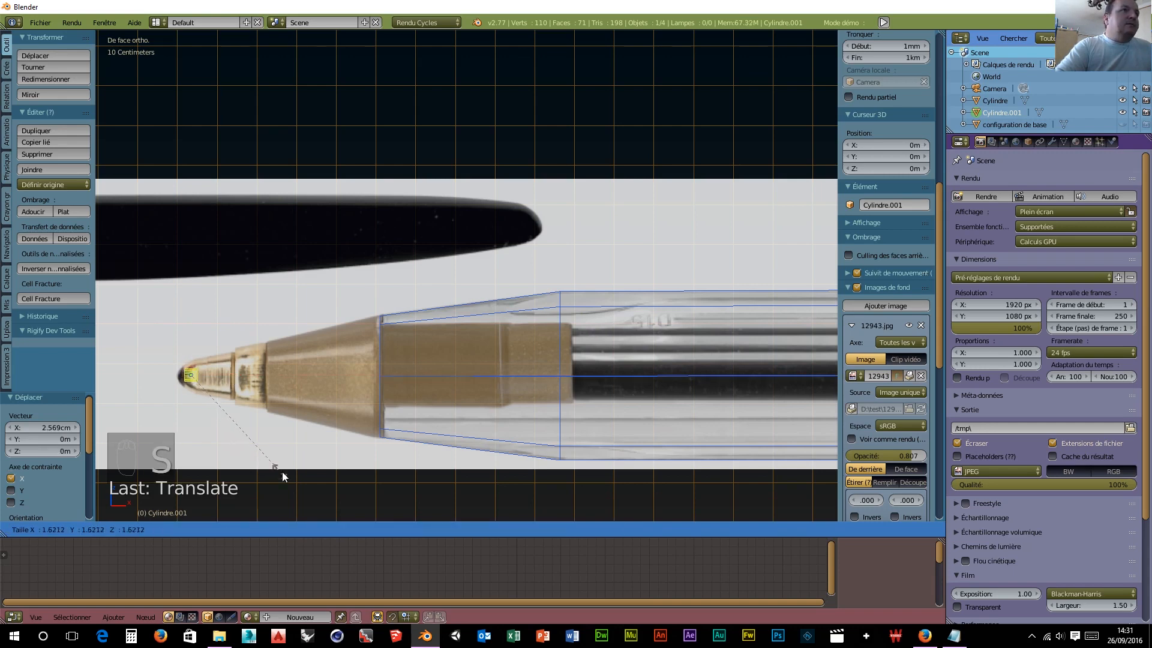
pyautogui.click(325, 496)
# Step: Align the cylinder with the metal tip by moving it about 4.218 mm along X and -4.218 mm along Z
pyautogui.scroll(5, 296, 463)
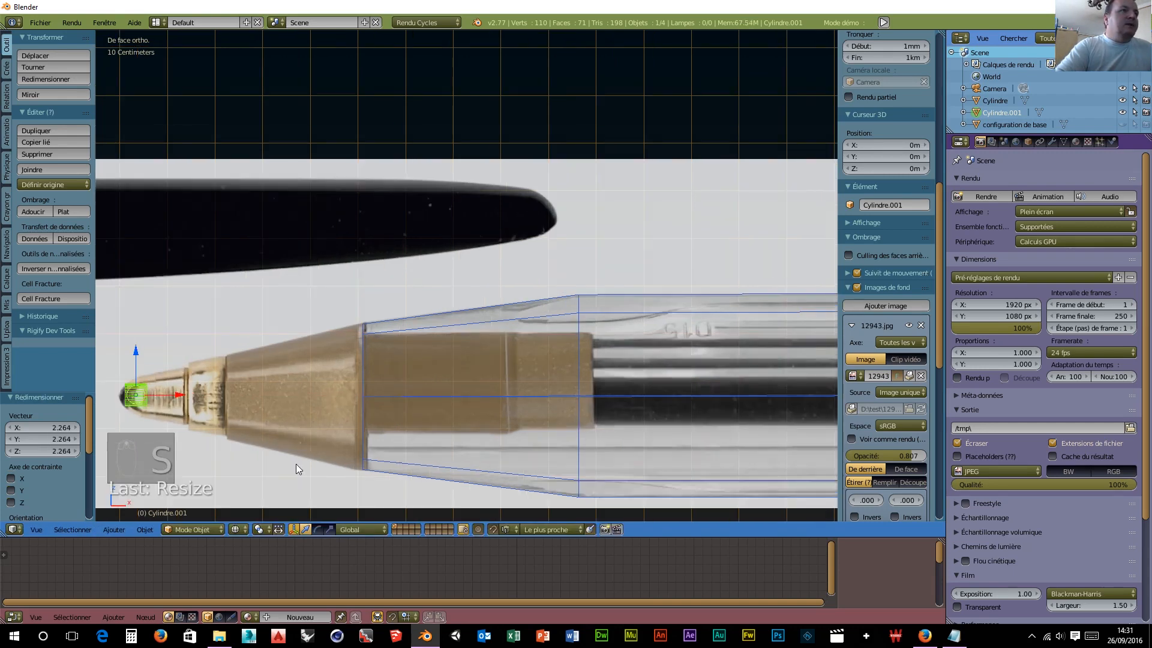
pyautogui.keyDown('shift'); pyautogui.moveTo(232, 458); pyautogui.dragTo(571, 268, button='middle'); pyautogui.keyUp('shift')
pyautogui.scroll(2, 689, 408)
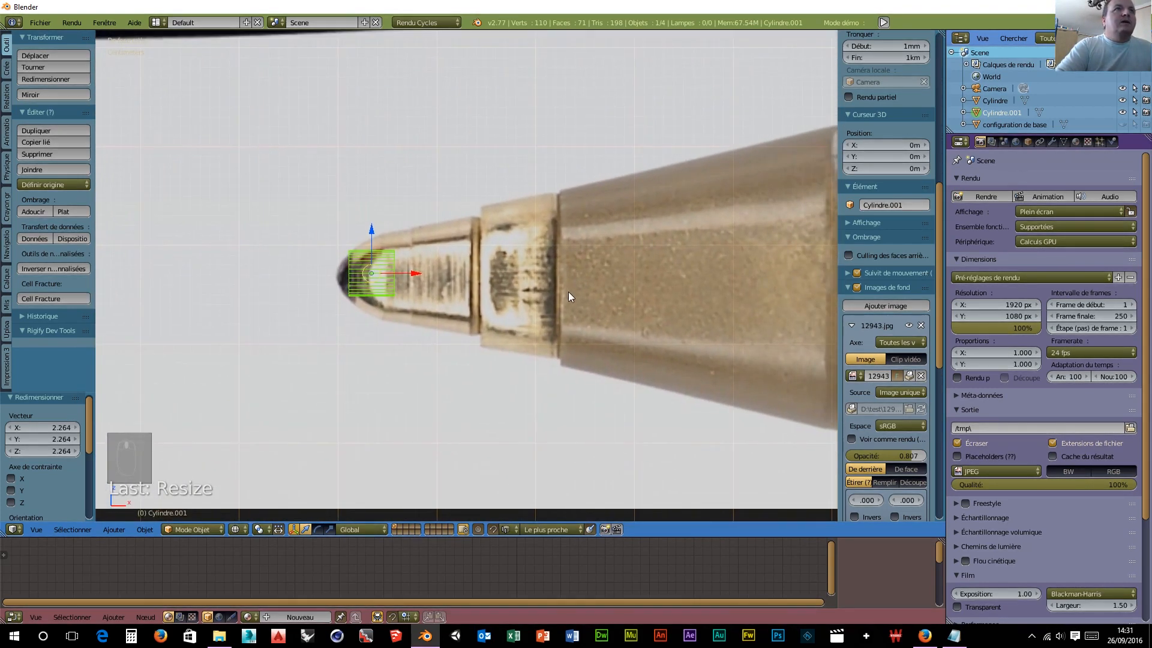
pyautogui.scroll(2, 492, 316)
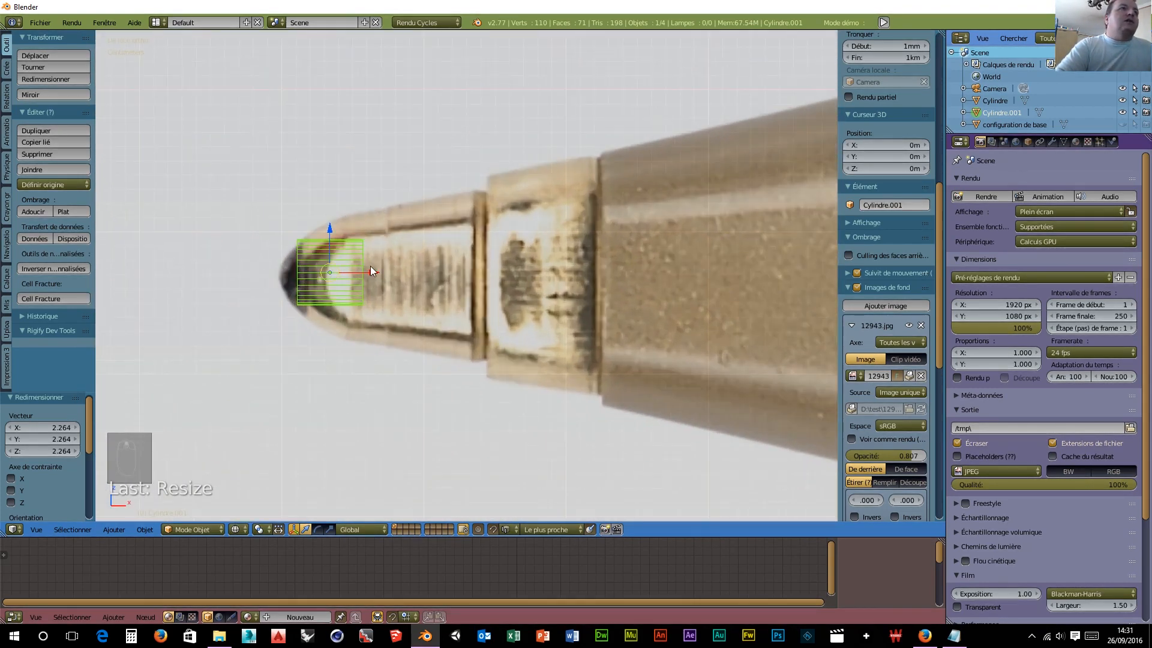
pyautogui.press('g')
pyautogui.press('x')
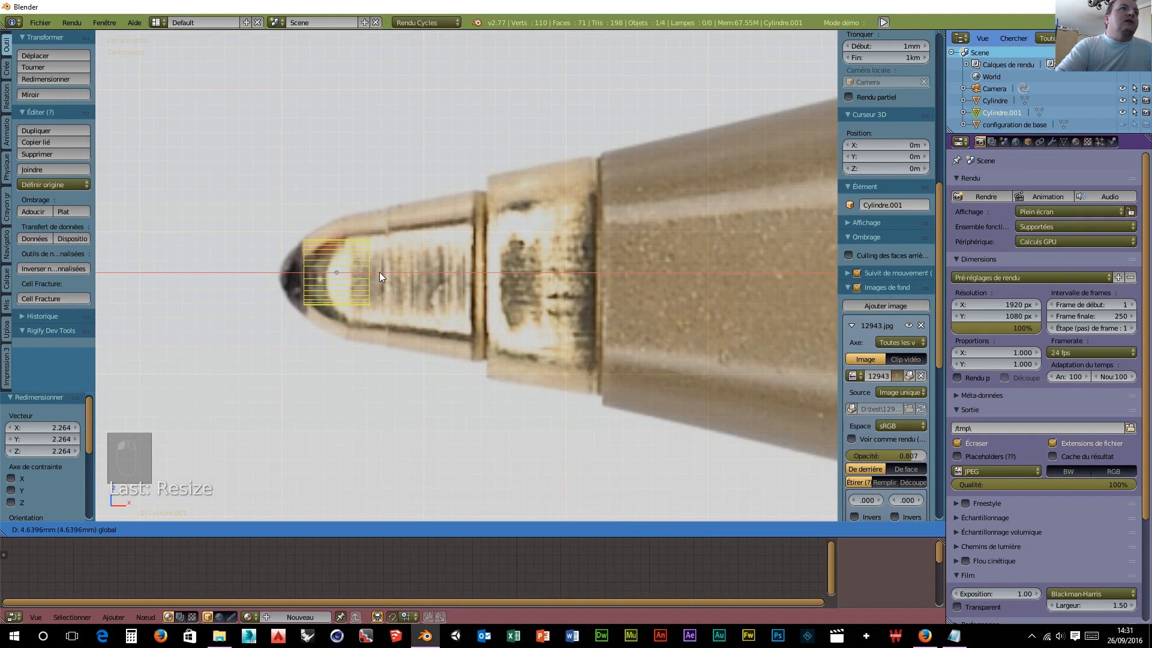
pyautogui.click(380, 272)
pyautogui.press('g')
pyautogui.press('z')
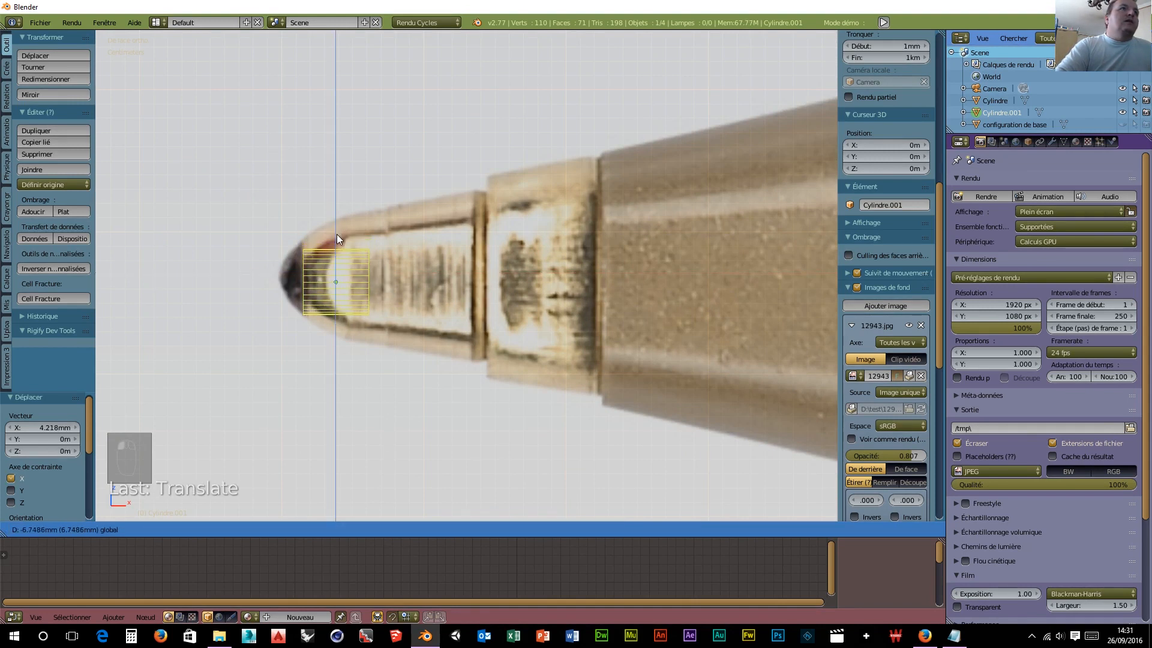
pyautogui.click(337, 231)
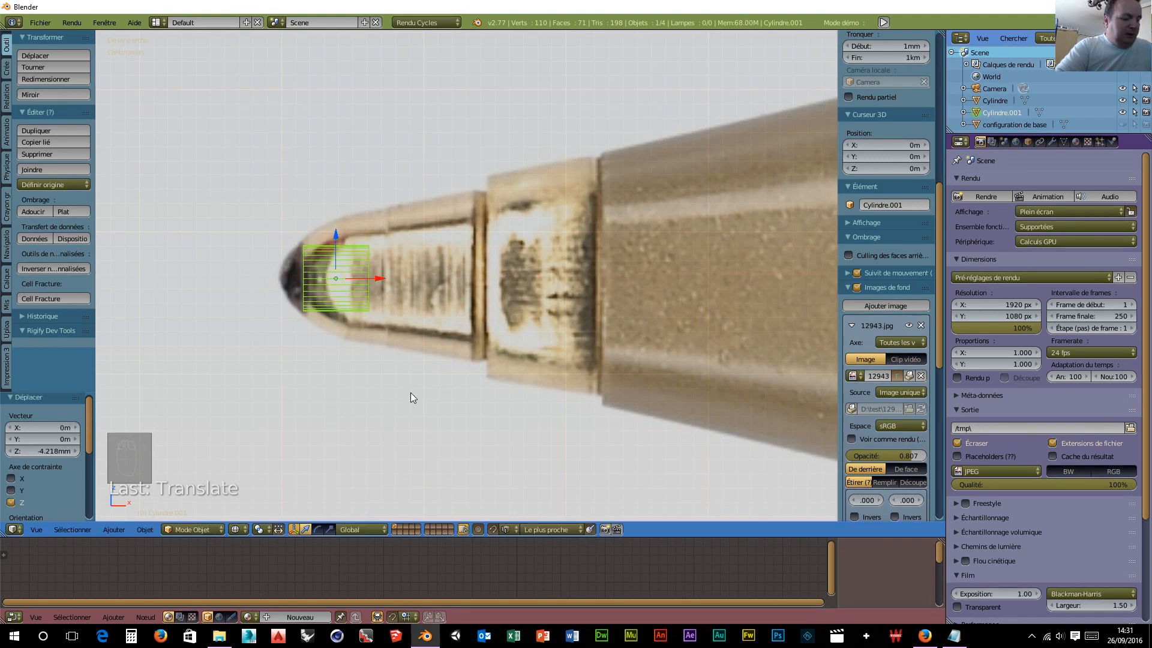
# Step: Fit the cylinder to the metal tip by scaling it about 1.100, moving it about 1.687 mm along X, and scaling it again by about 1.034
pyautogui.press('s')
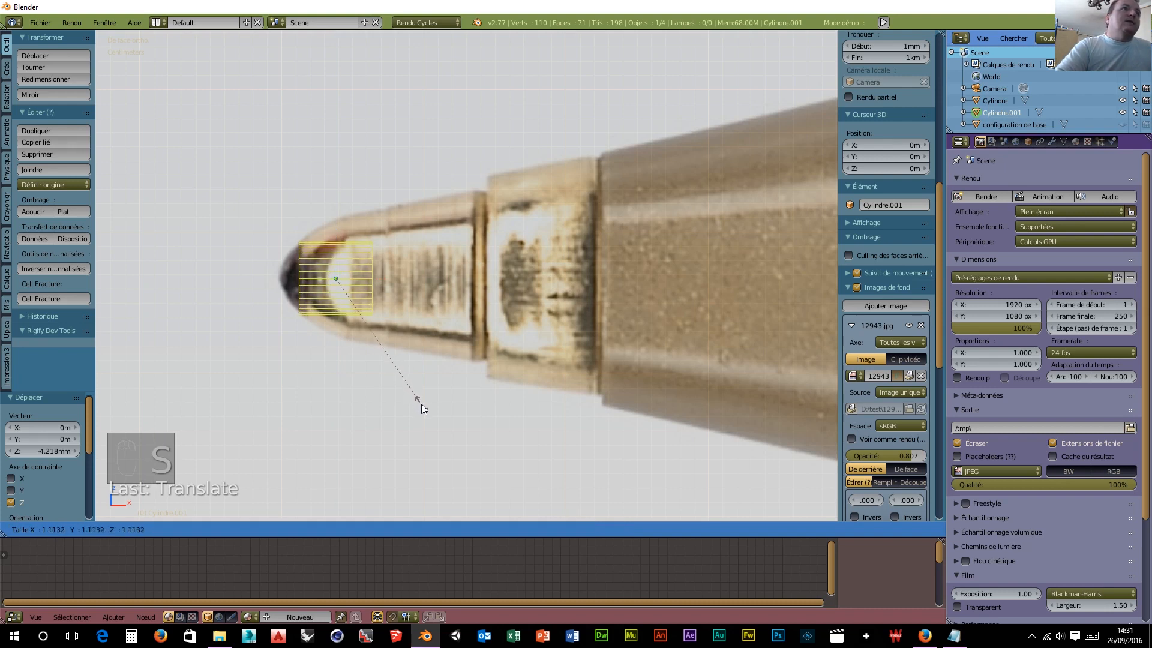
pyautogui.click(420, 402)
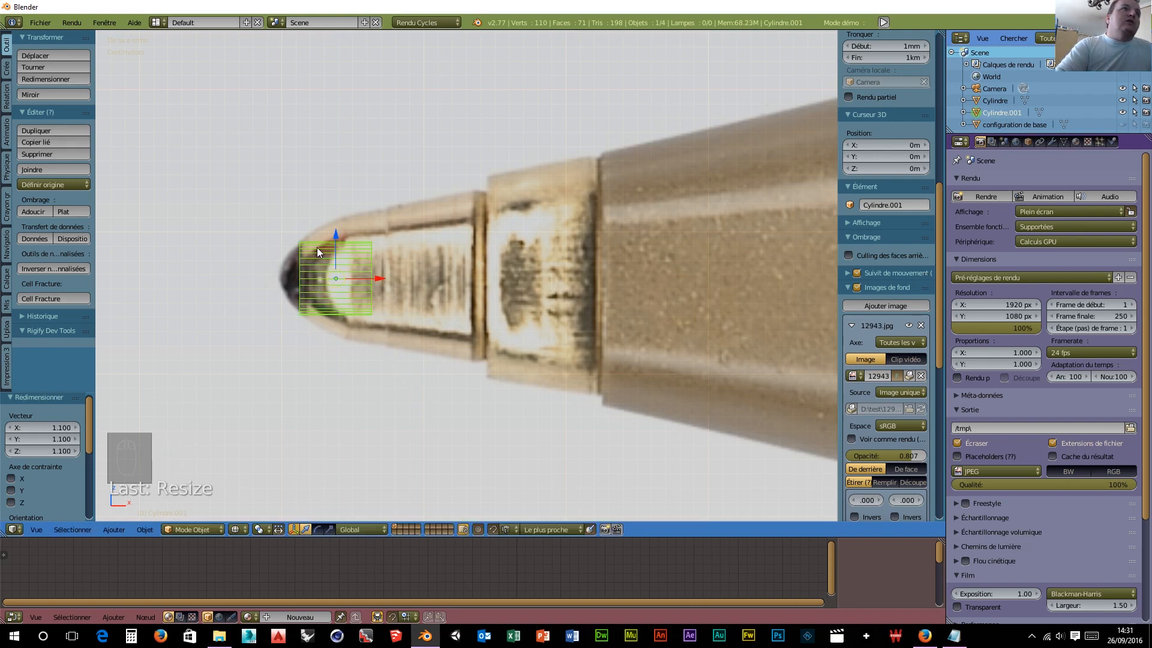
pyautogui.moveTo(379, 281); pyautogui.dragTo(380, 279)
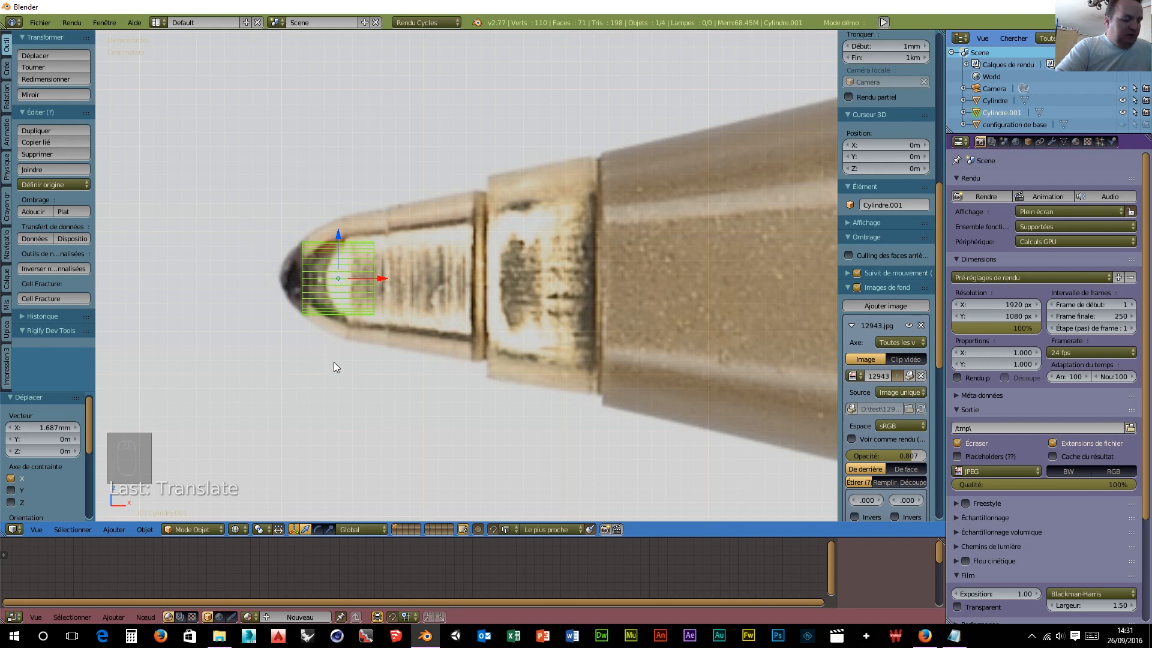
pyautogui.press('s')
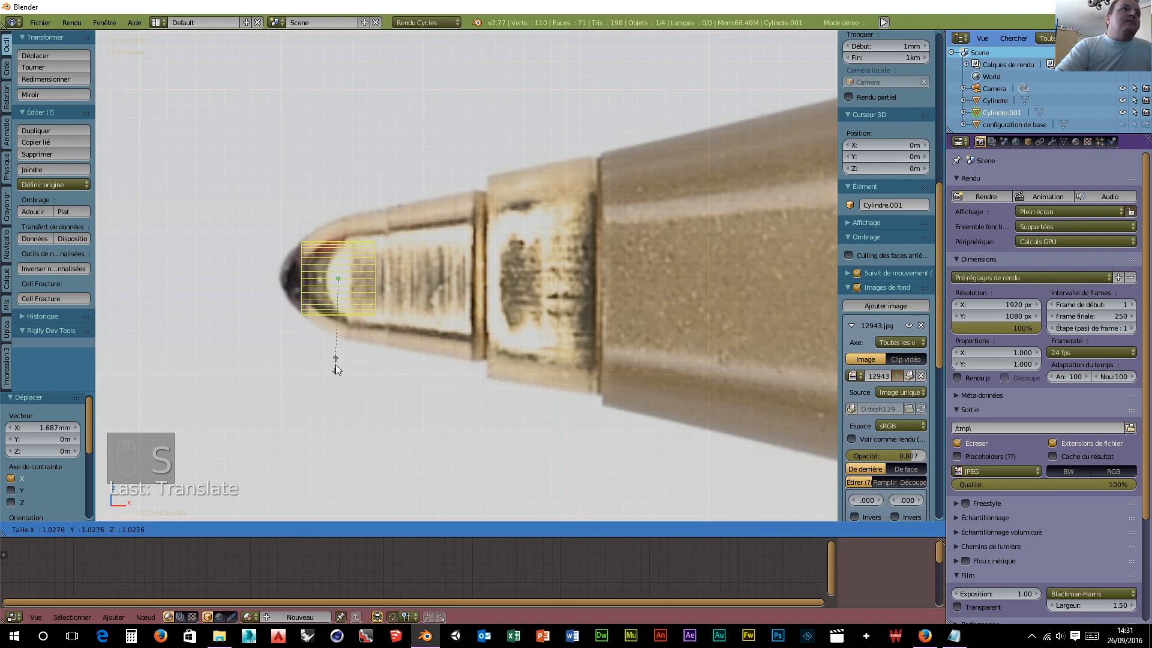
pyautogui.click(336, 362)
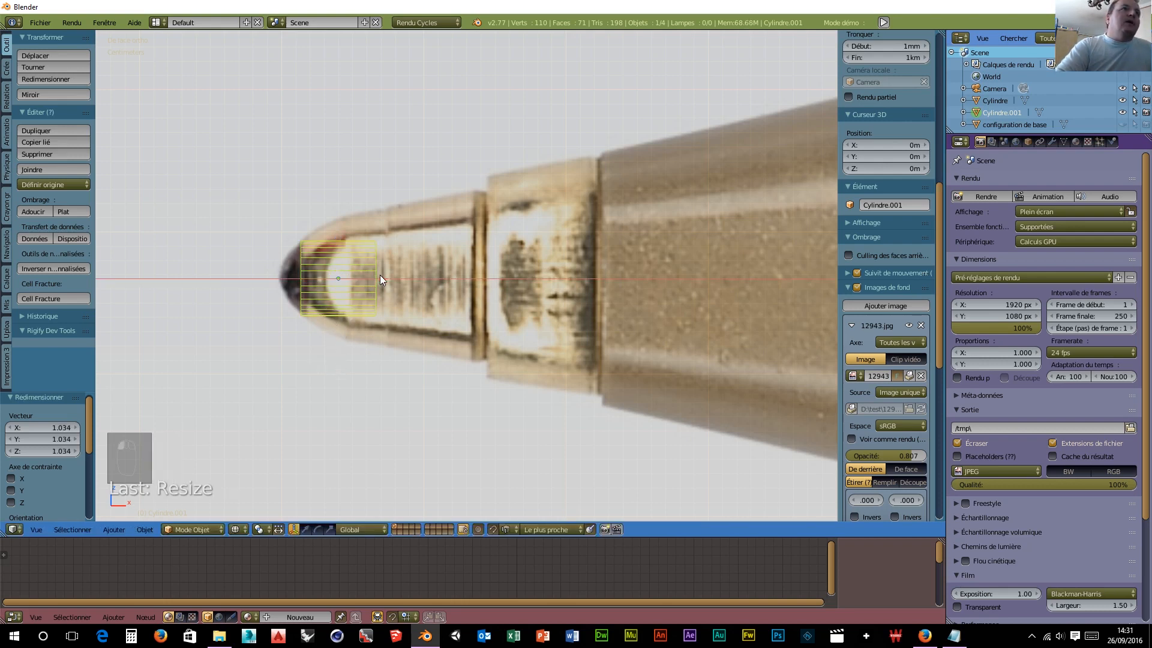
# Step: Shift the cylinder about 0.422 mm along X, and open its mesh for editing in vertex selection mode
pyautogui.moveTo(380, 276); pyautogui.dragTo(380, 277)
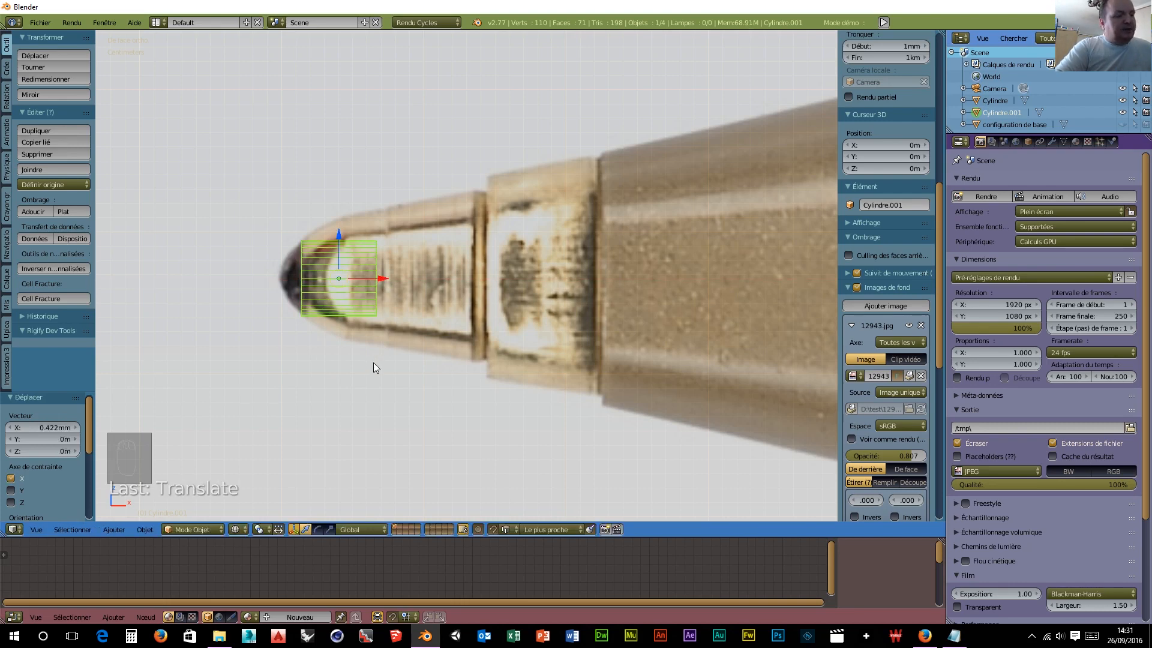
pyautogui.press('Tab')
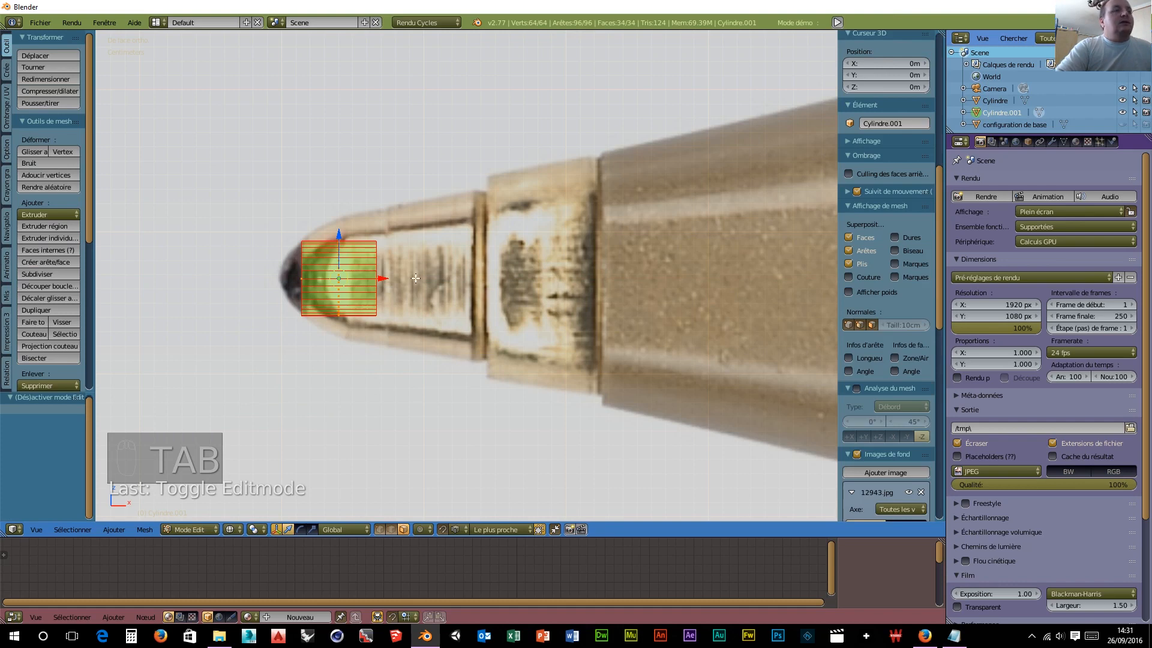
pyautogui.hotkey('ctrl', 'Tab')
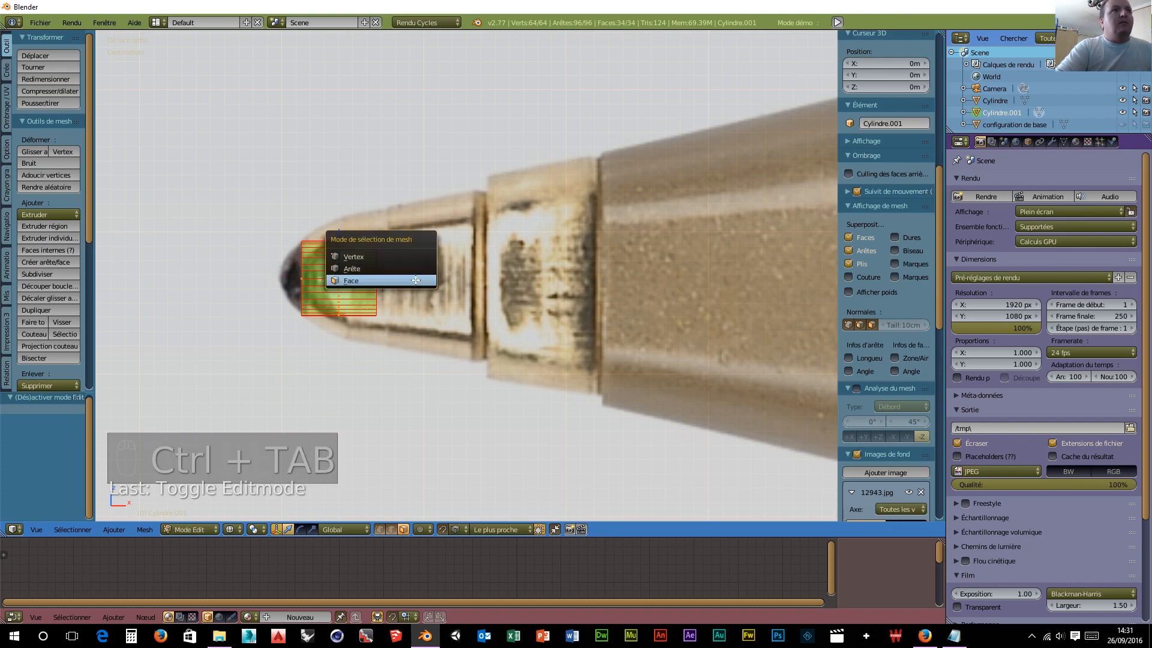
pyautogui.click(407, 256)
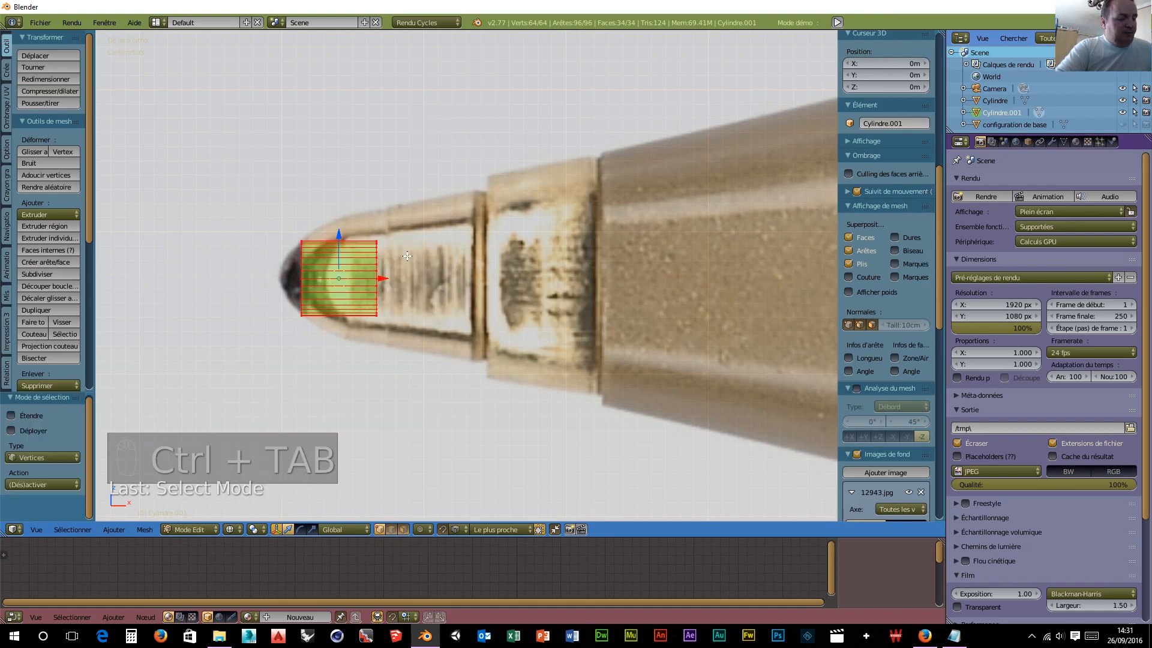
# Step: Select only the vertices of the cylinder's end nearest the pen body and move them about -4.64 cm along X toward the front end
pyautogui.press('a')
pyautogui.press('b')
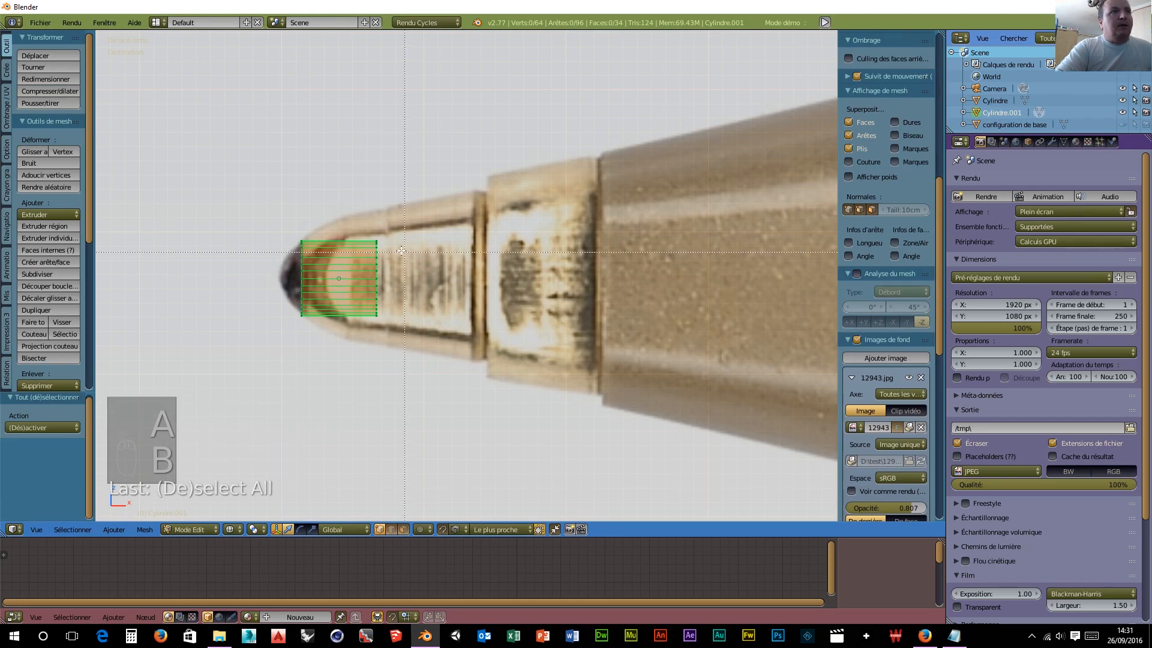
pyautogui.moveTo(412, 361); pyautogui.dragTo(412, 362)
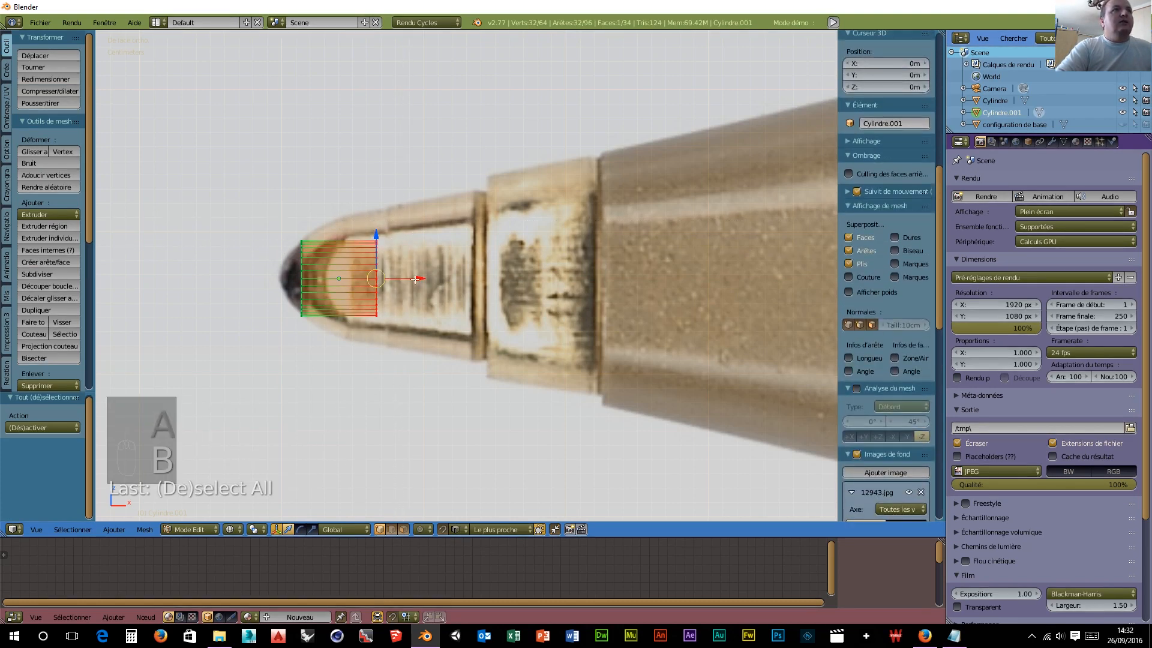
pyautogui.press('g')
pyautogui.press('x')
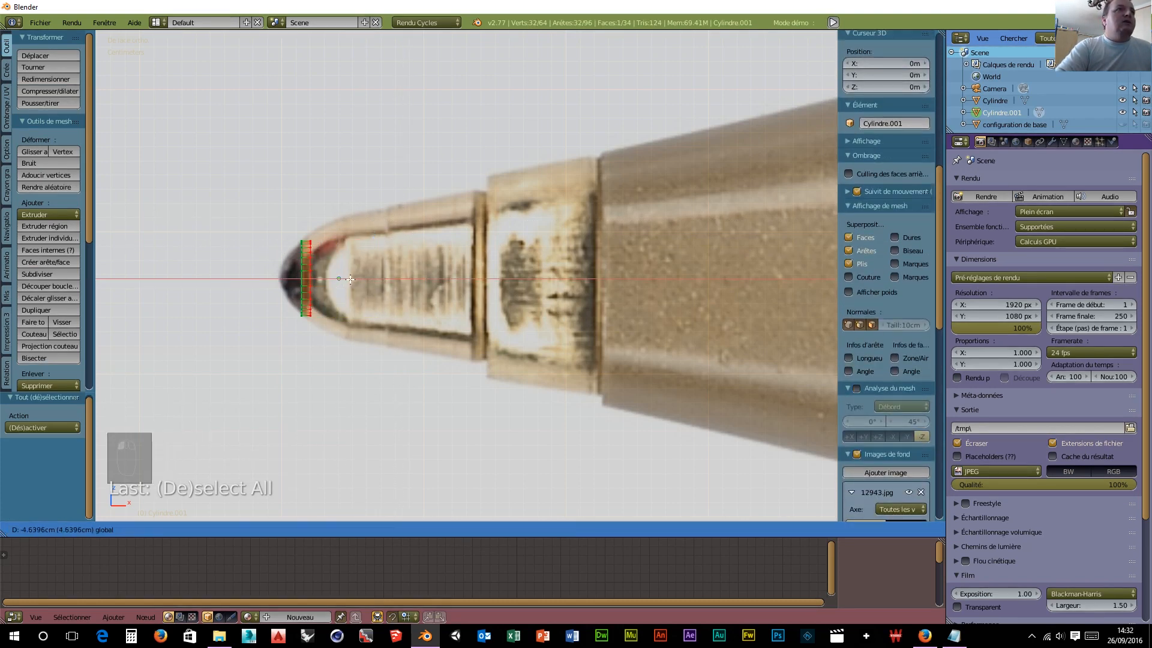
# Step: Move the selected end ring of the tip about 4.64 cm toward negative X and scale it to about 1.164 to match the reference
pyautogui.click(350, 279)
pyautogui.press('s')
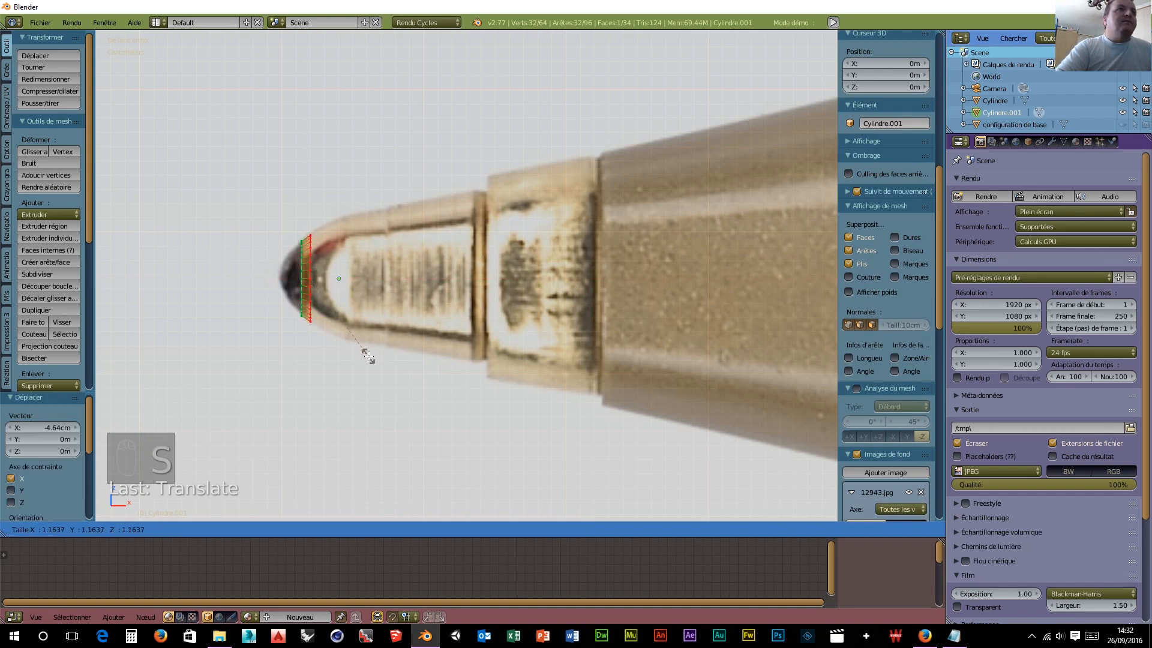
pyautogui.click(368, 356)
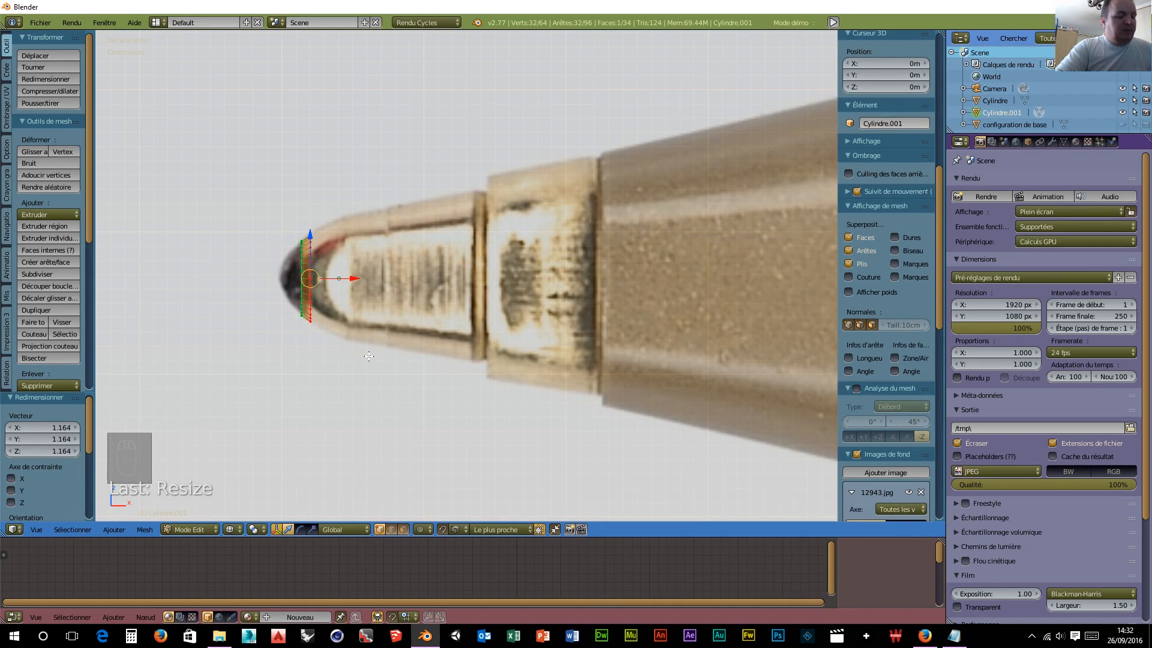
# Step: Extrude the end ring about 1.8 cm toward the pen body and scale it by about 1.33 to follow the rounded tip outline
pyautogui.press('e')
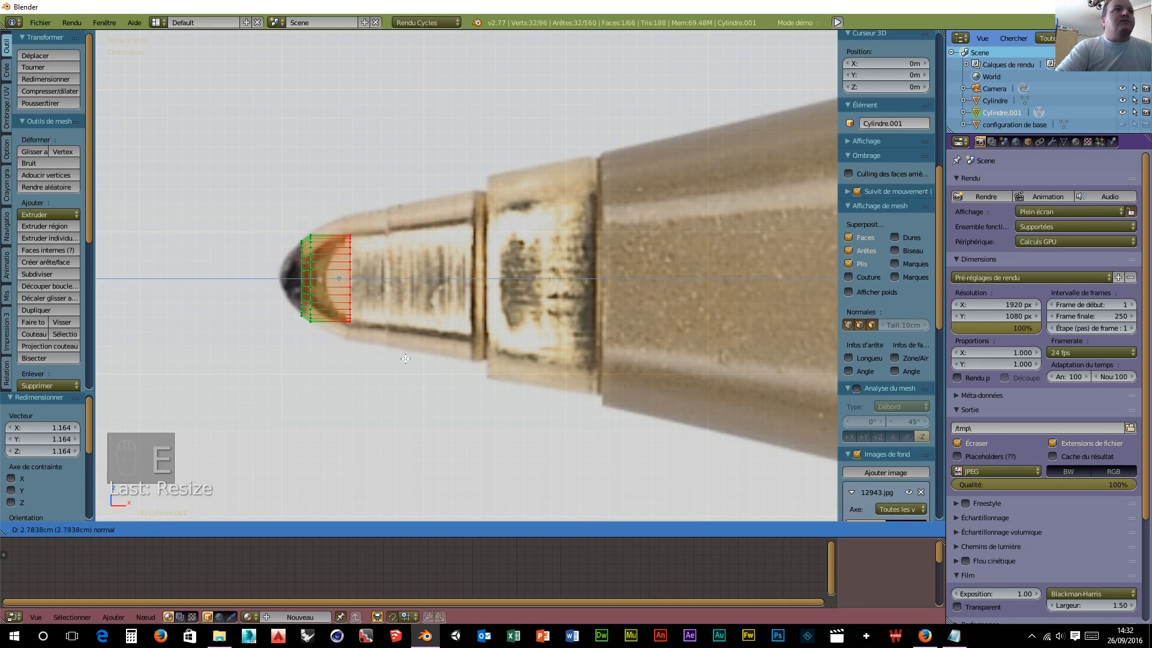
pyautogui.click(395, 357)
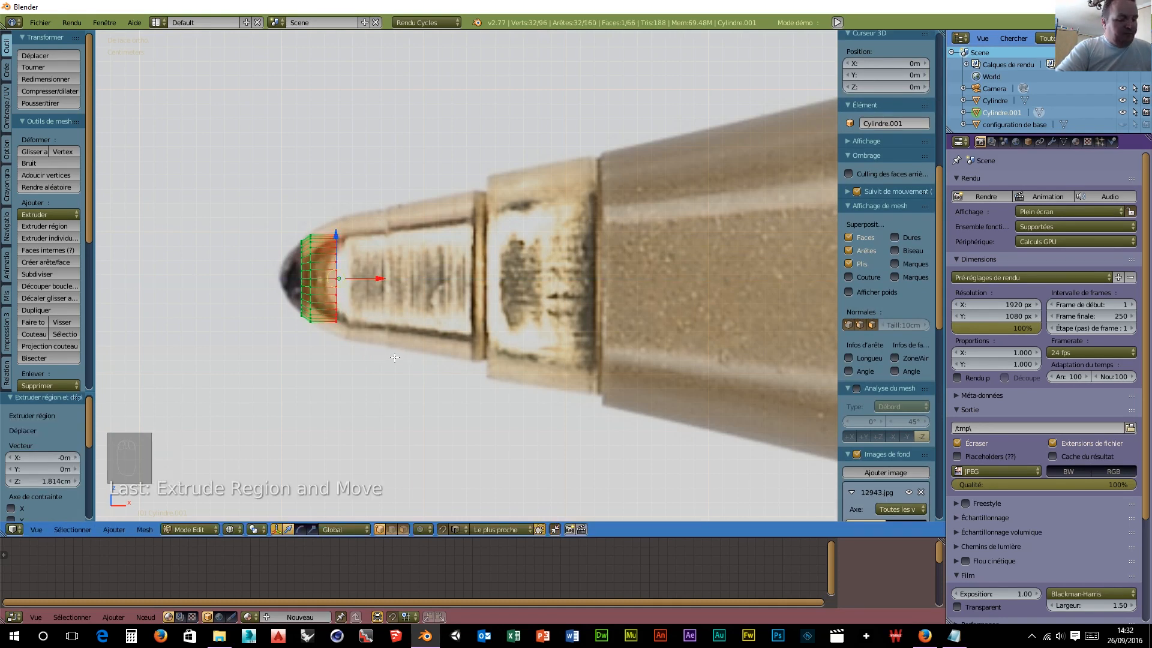
pyautogui.press('s')
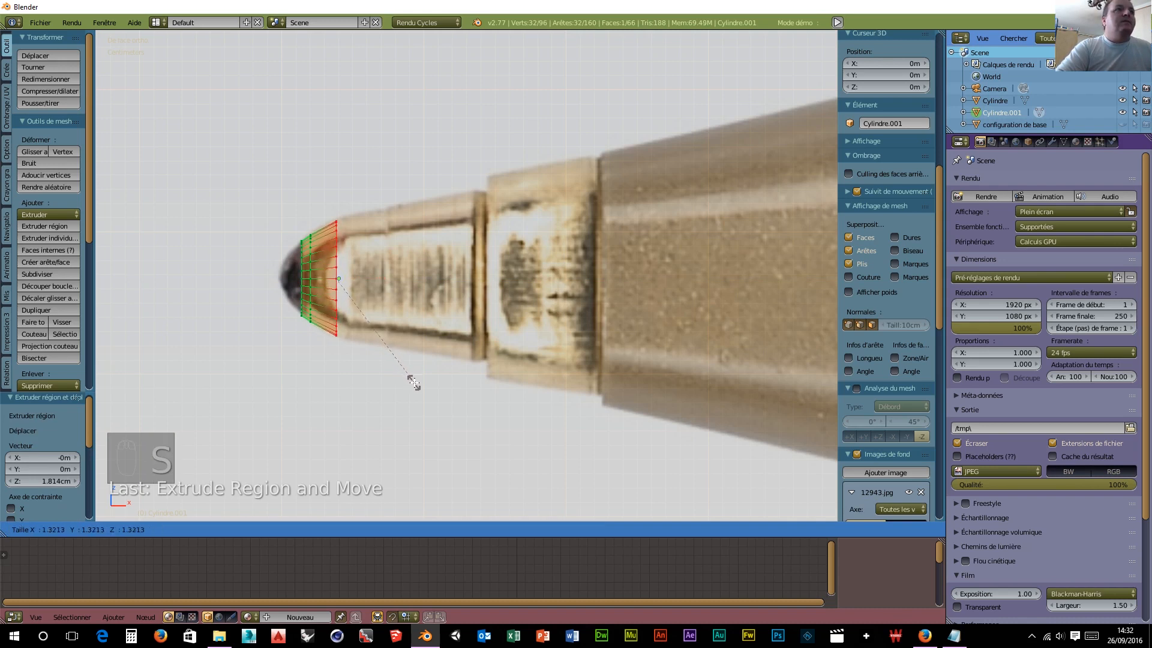
pyautogui.click(414, 382)
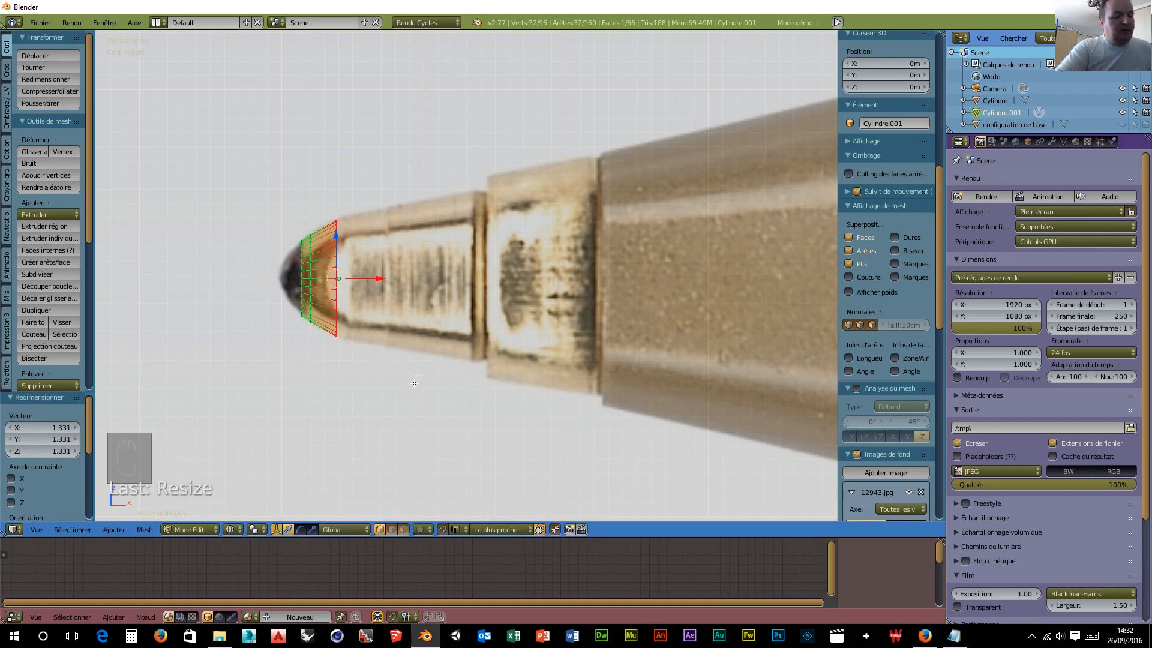
# Step: Extrude the end ring about 9.66 cm to the end of the front metal cone and scale it by about 1.52
pyautogui.press('e')
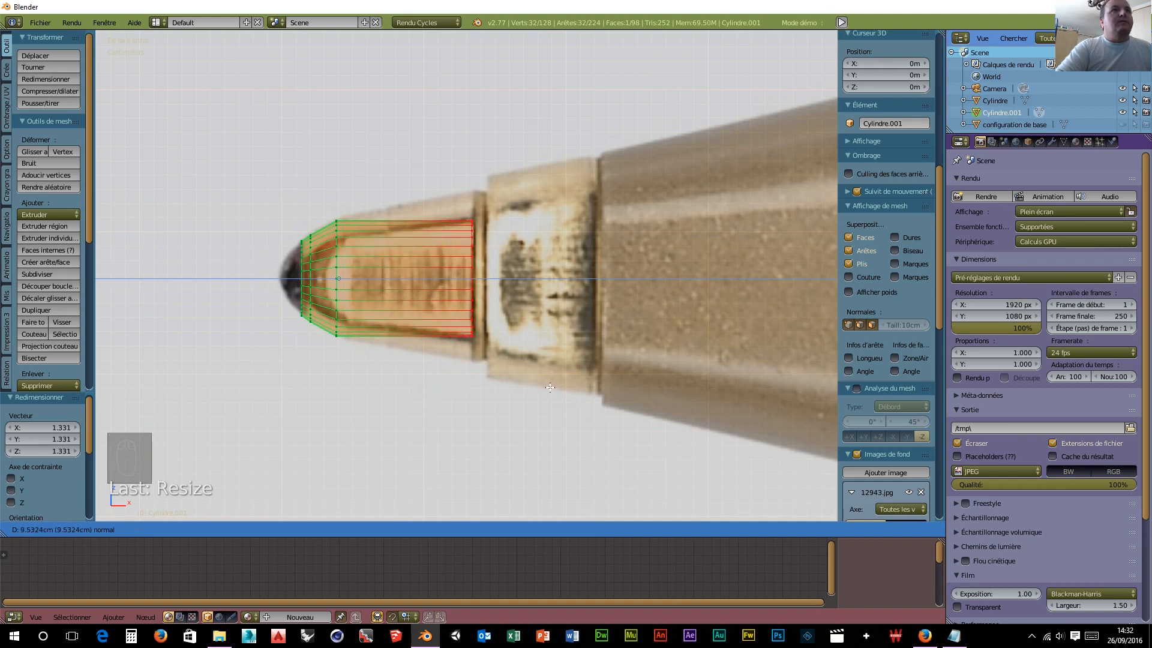
pyautogui.click(550, 388)
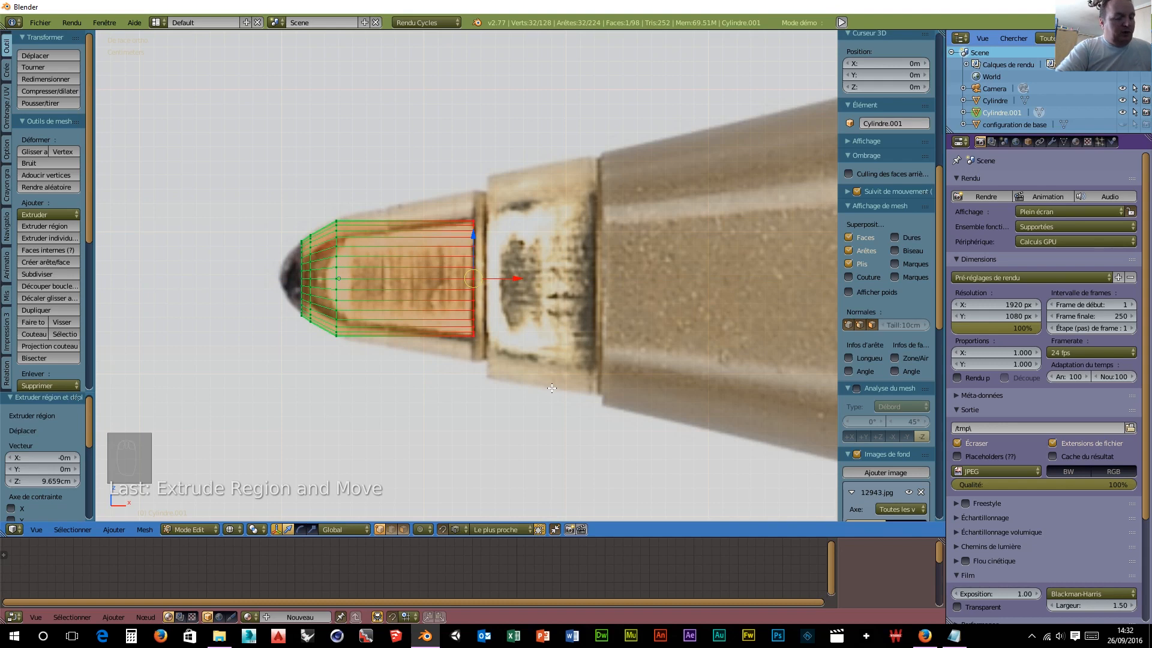
pyautogui.press('s')
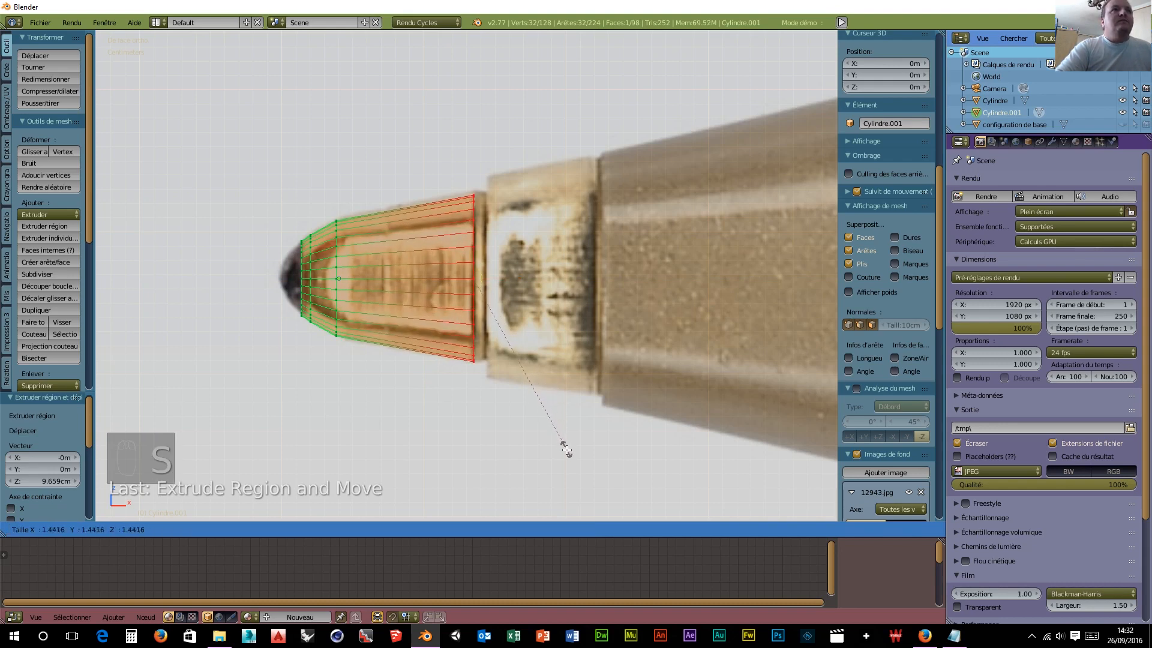
pyautogui.click(571, 455)
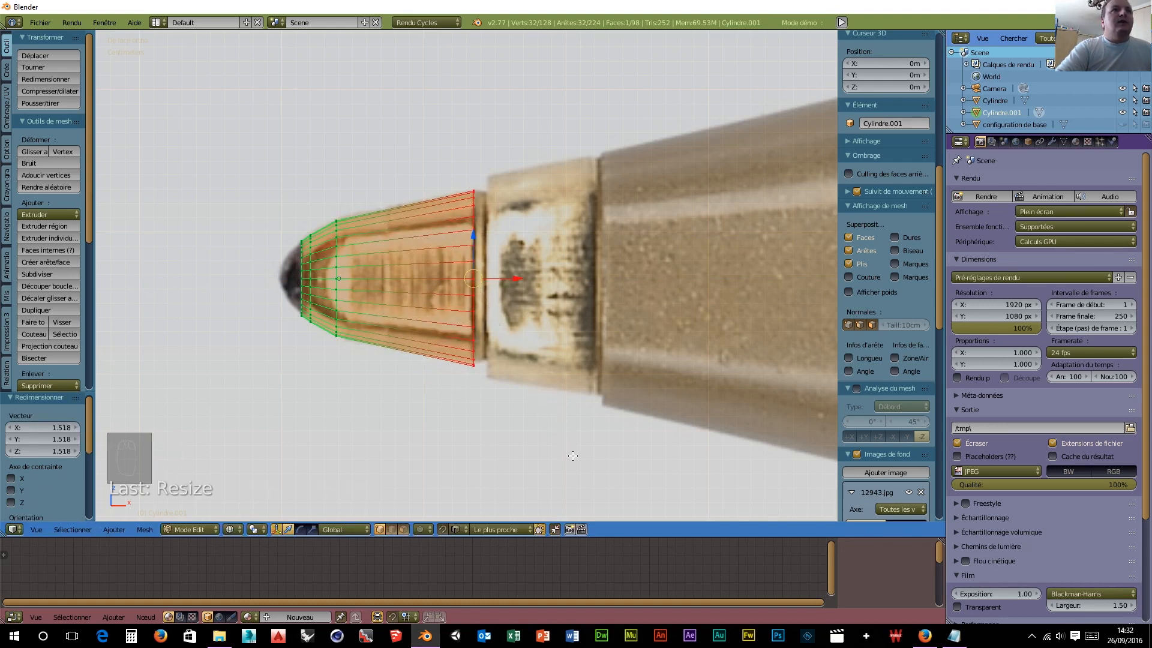
# Step: Extrude the end ring about 1.1 cm across the narrow band behind the front cone and scale it by about 0.95
pyautogui.press('e')
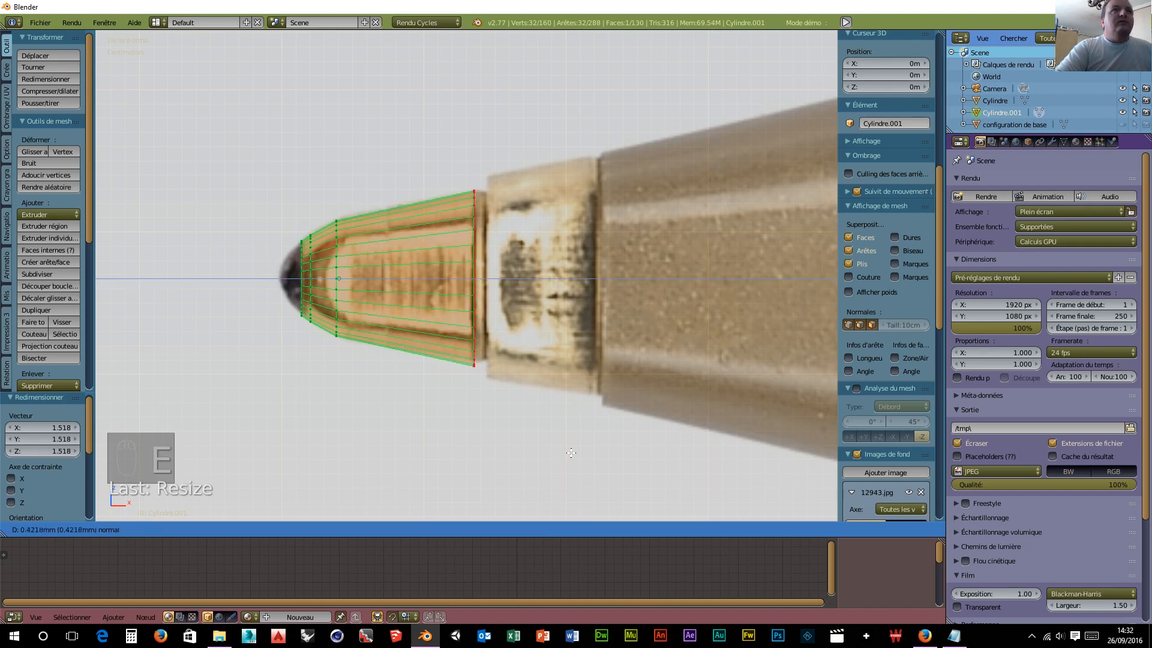
pyautogui.click(585, 453)
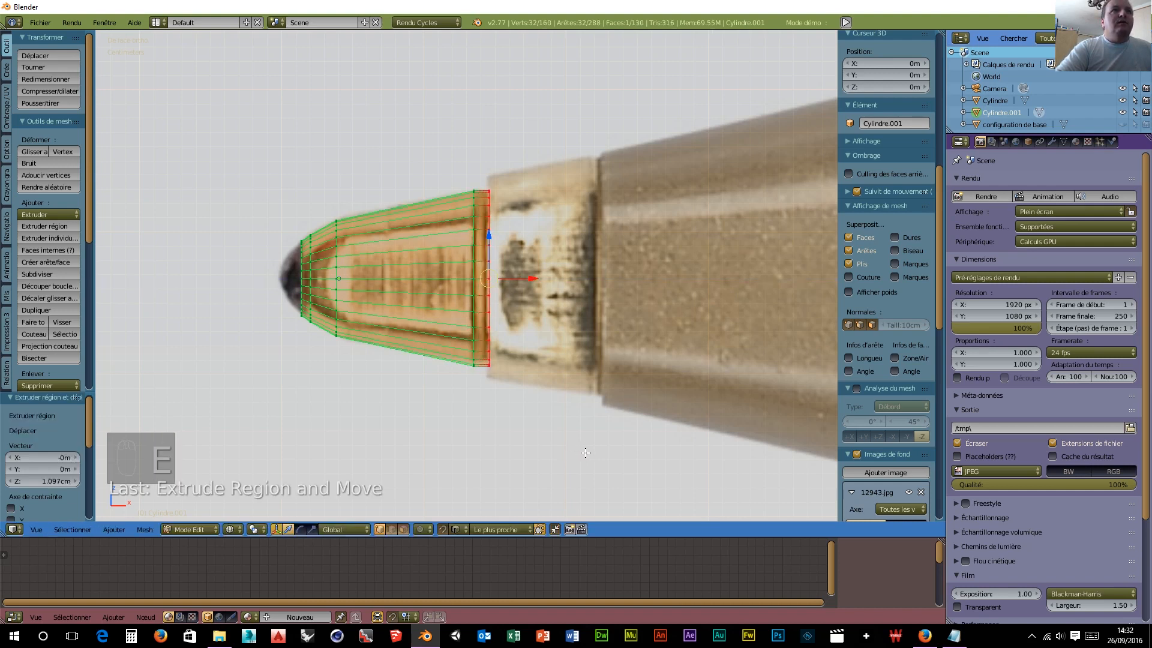
pyautogui.press('s')
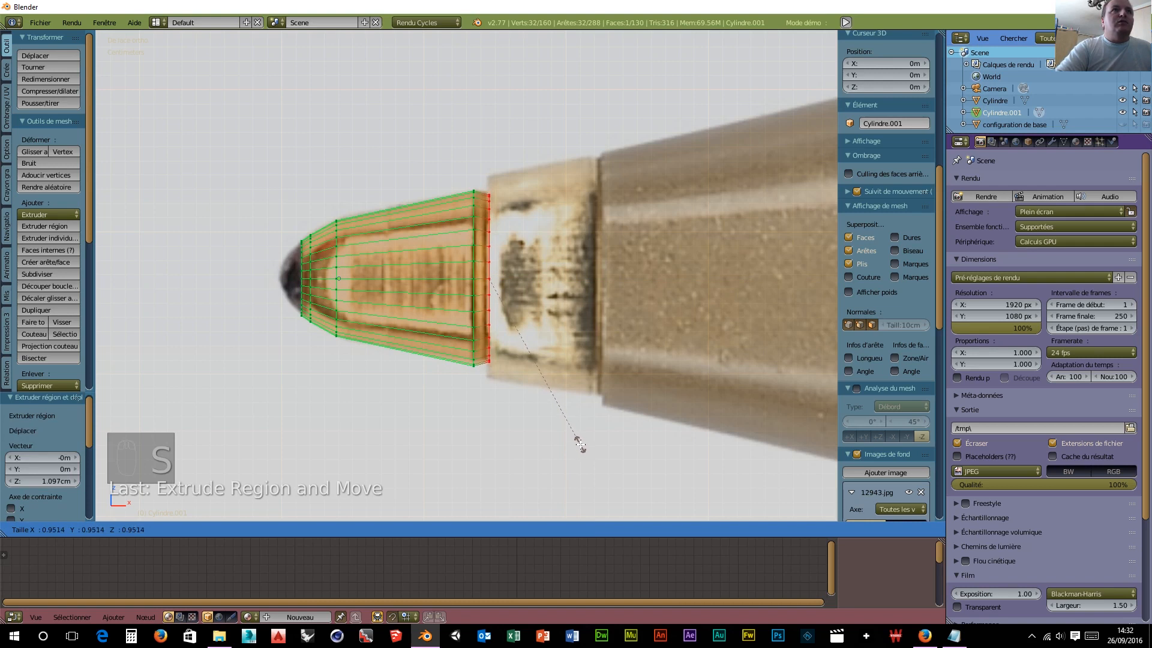
pyautogui.click(580, 444)
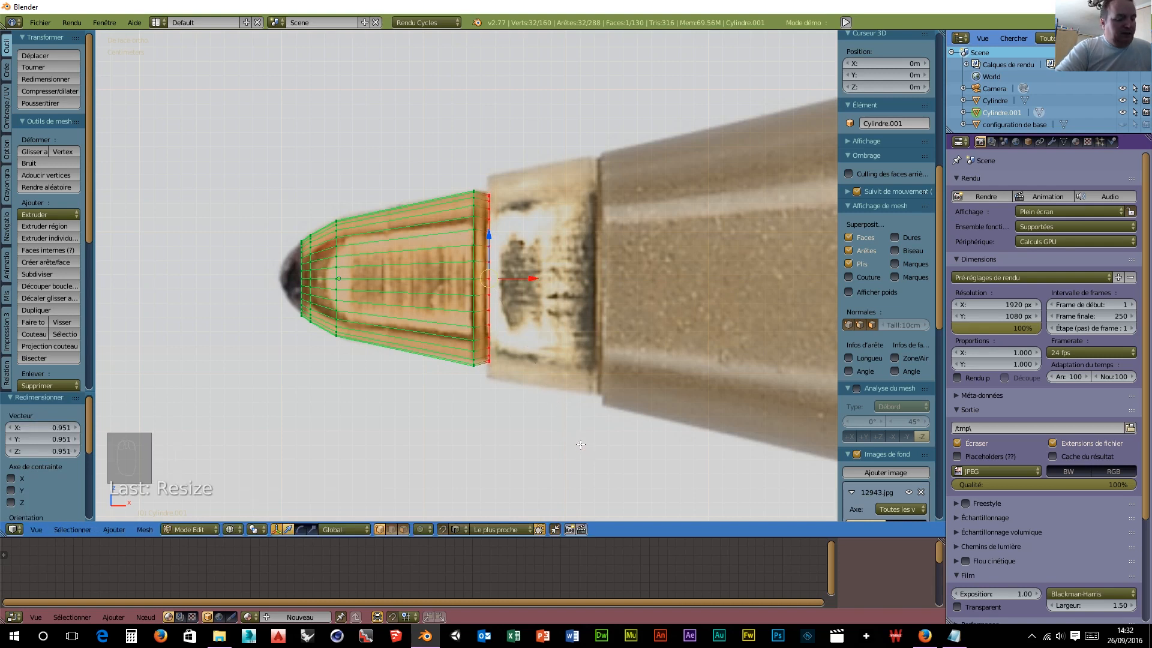
# Step: Extrude the end ring in place, shift it about 1.7 mm toward the tip and enlarge it to the wider metal collar's outline
pyautogui.press('e')
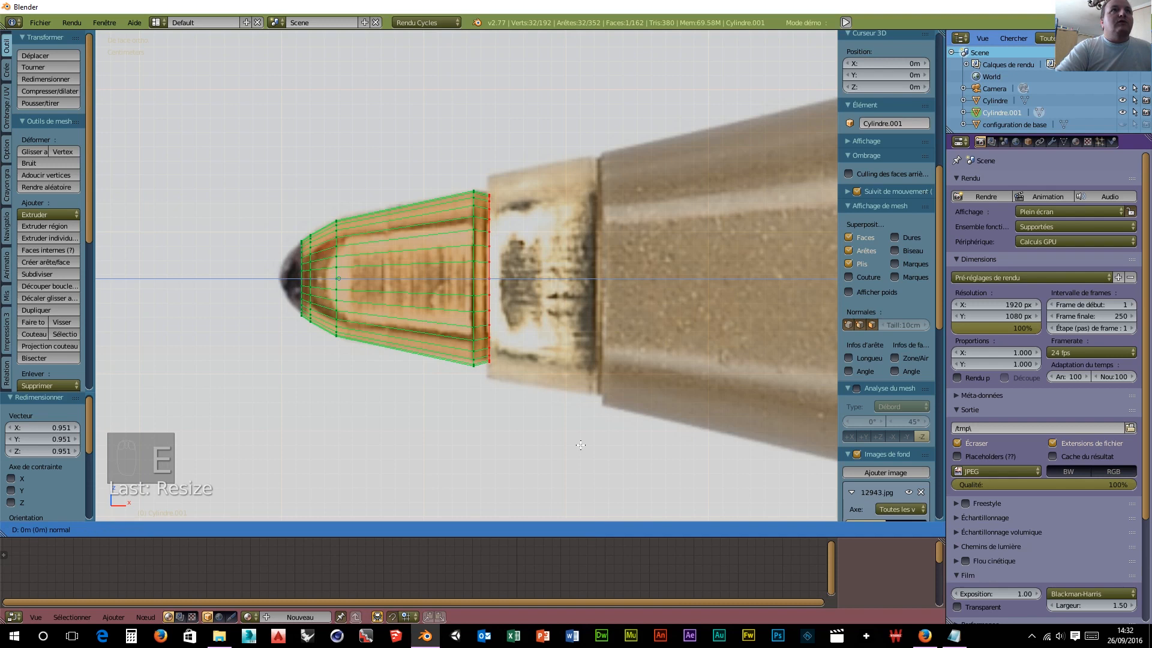
pyautogui.rightClick(582, 445)
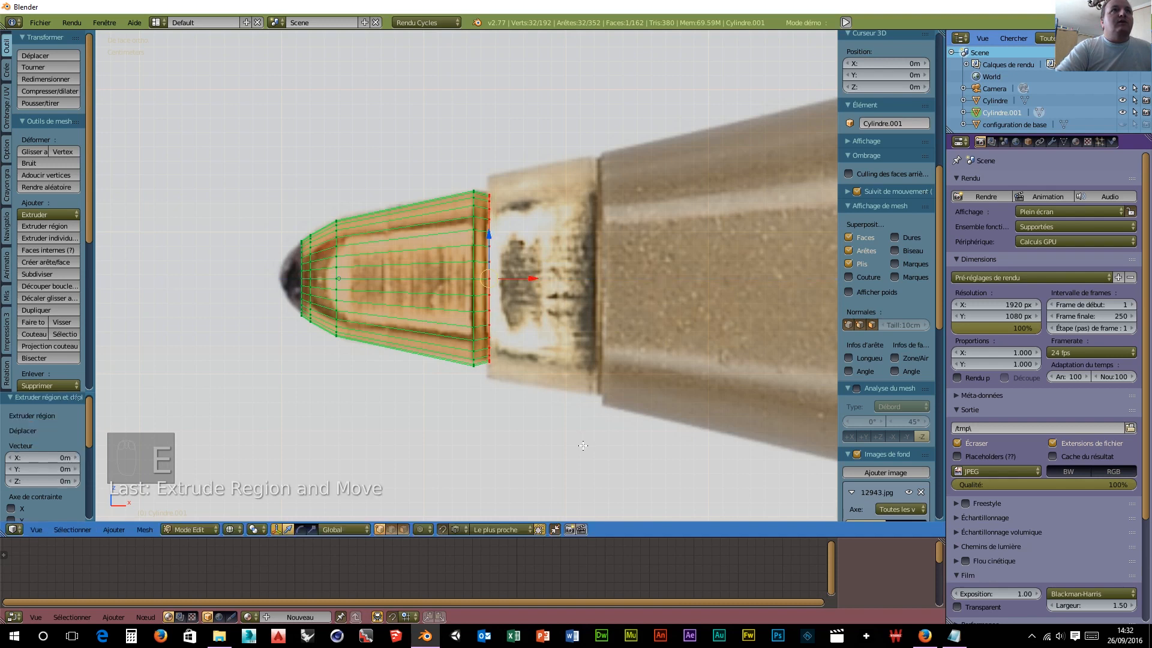
pyautogui.press('s')
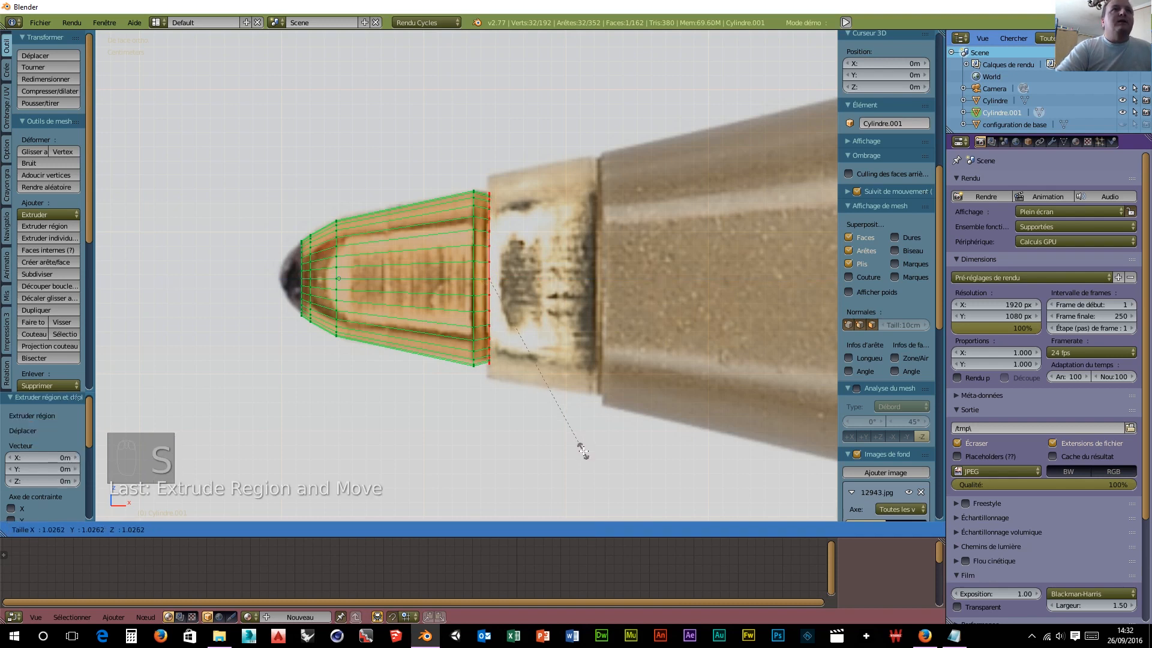
pyautogui.click(581, 453)
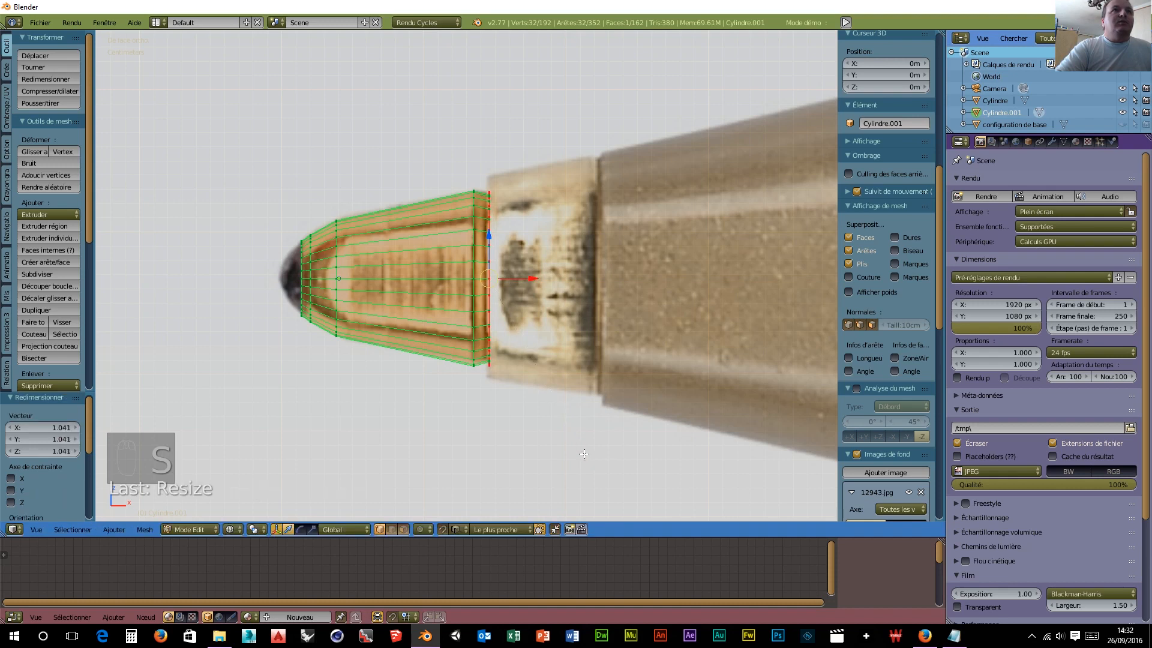
pyautogui.moveTo(531, 279); pyautogui.dragTo(527, 279)
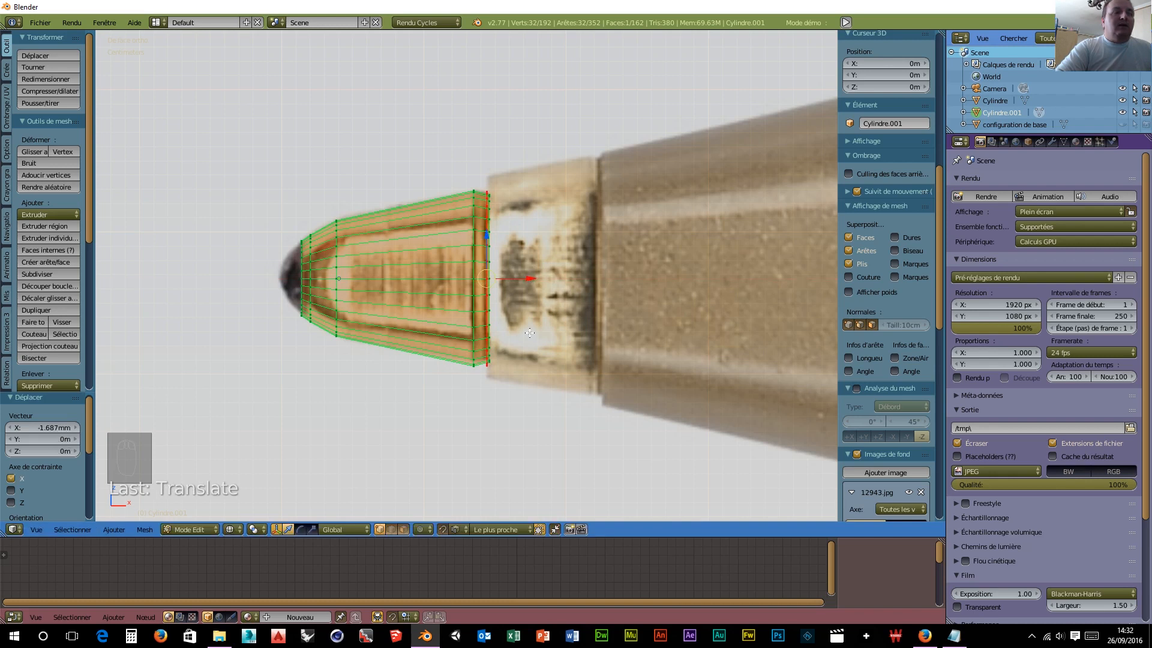
pyautogui.press('s')
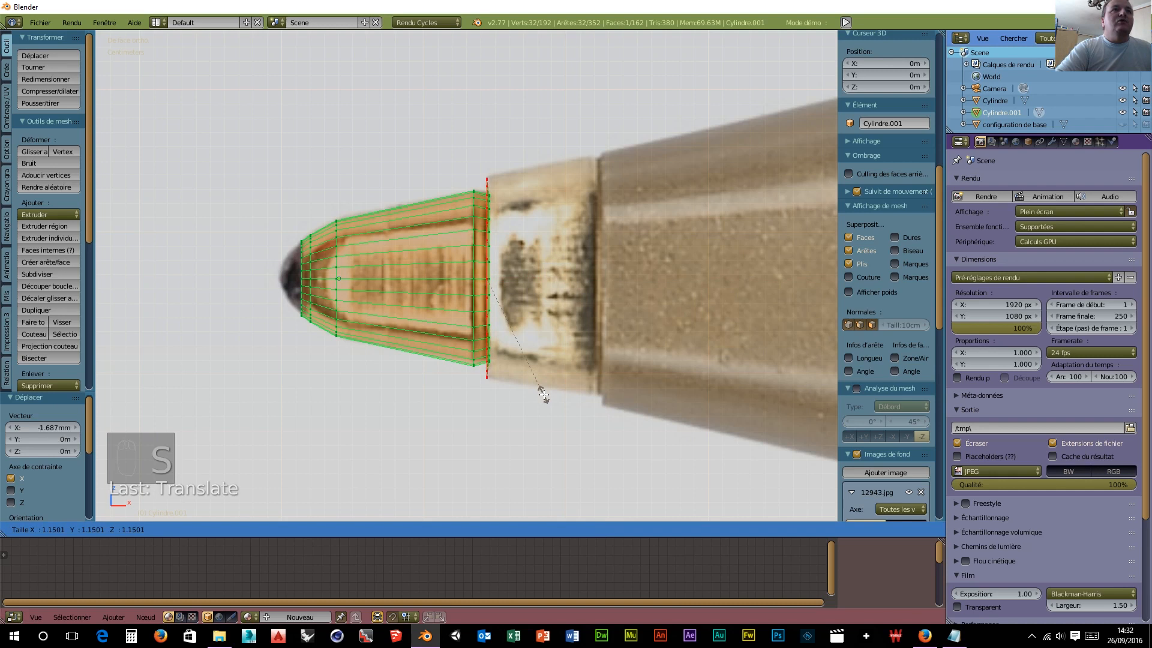
pyautogui.click(543, 395)
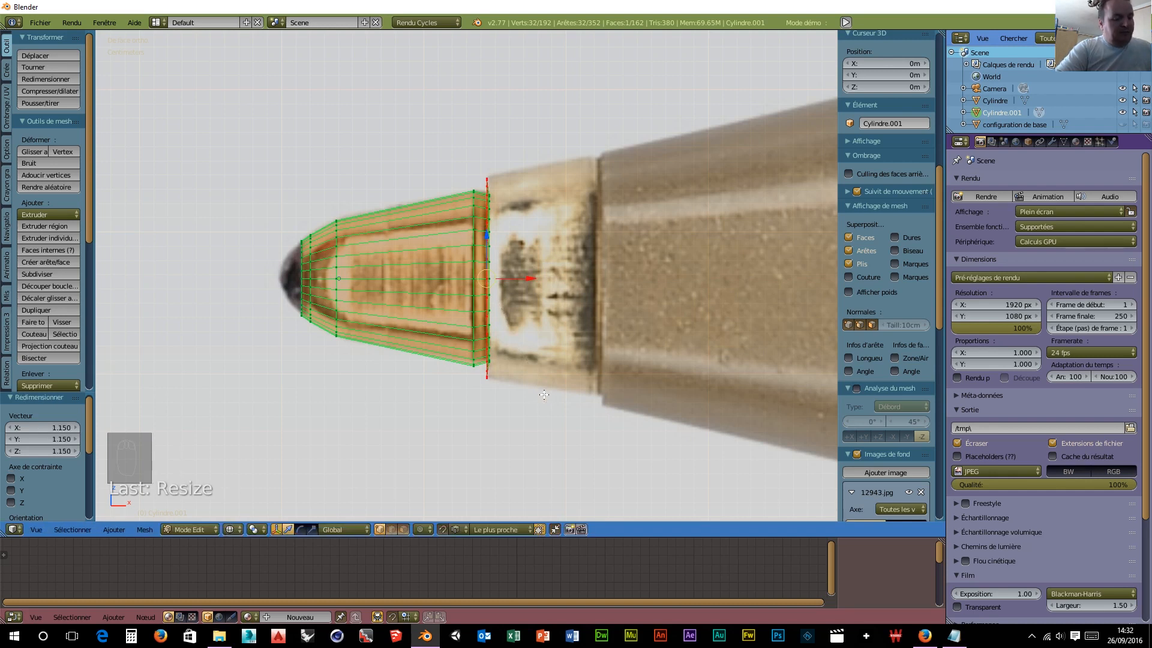
# Step: Extrude the end ring about 7.6 cm along the metal collar and scale it by about 1.22 to match the collar's taper
pyautogui.press('e')
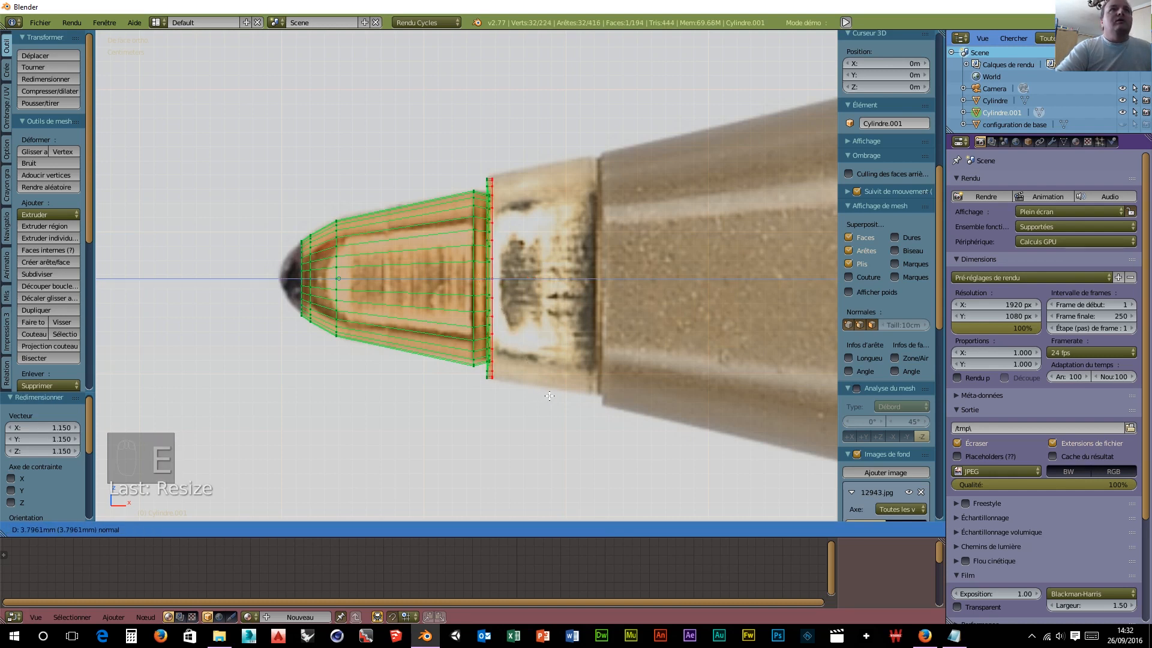
pyautogui.click(651, 405)
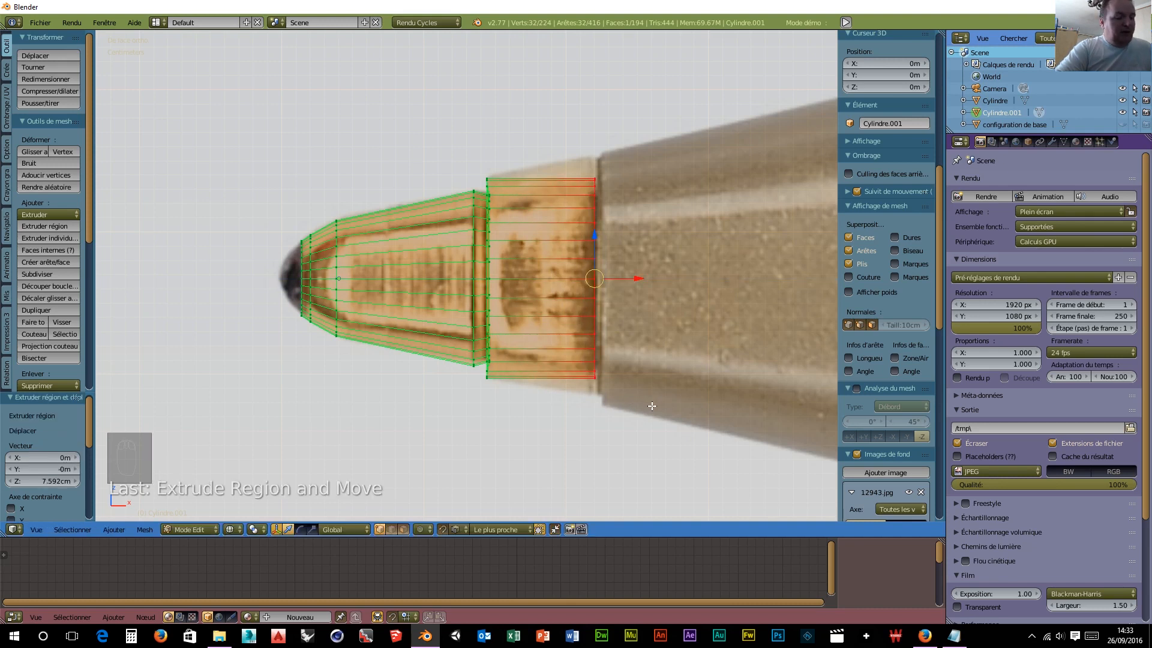
pyautogui.press('s')
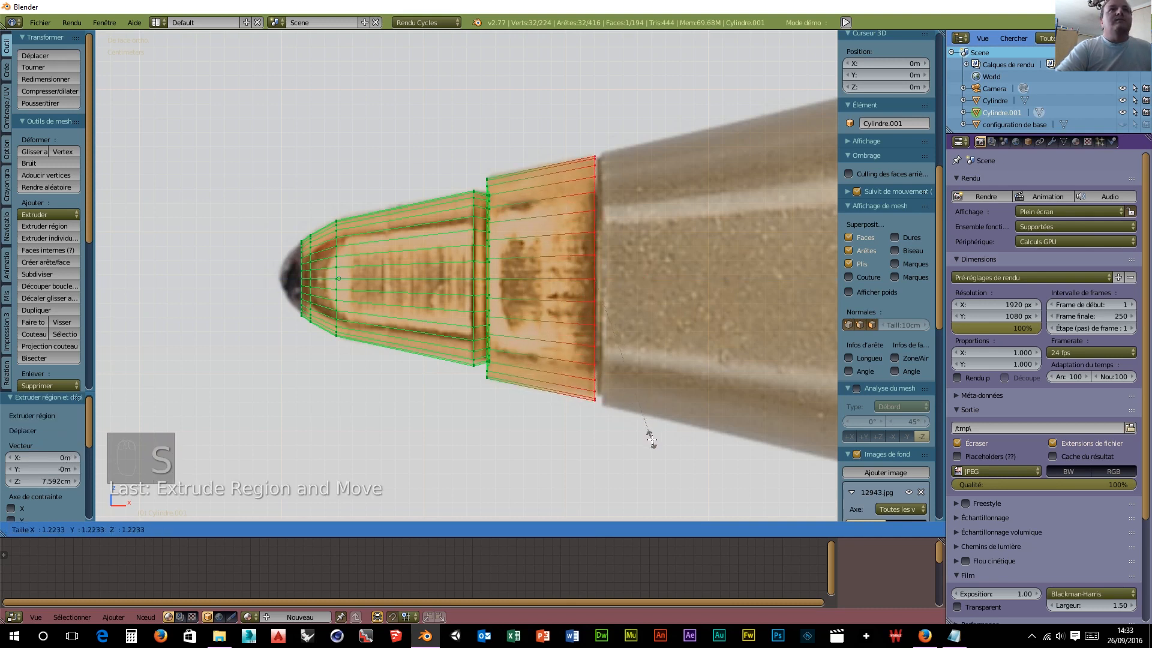
pyautogui.click(651, 441)
# Step: Form the groove behind the collar by extruding the end ring in place, scaling it by about 0.94 and extruding it about 4.6 mm
pyautogui.scroll(-2, 579, 438)
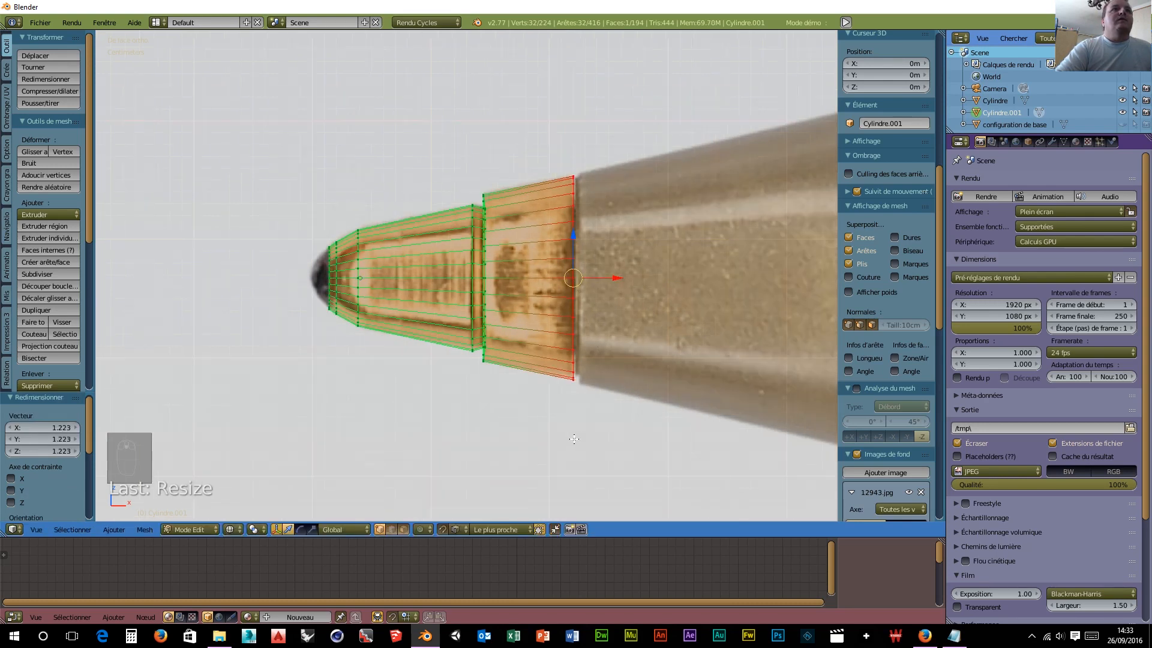
pyautogui.keyDown('shift'); pyautogui.moveTo(595, 439); pyautogui.dragTo(413, 413, button='middle'); pyautogui.keyUp('shift')
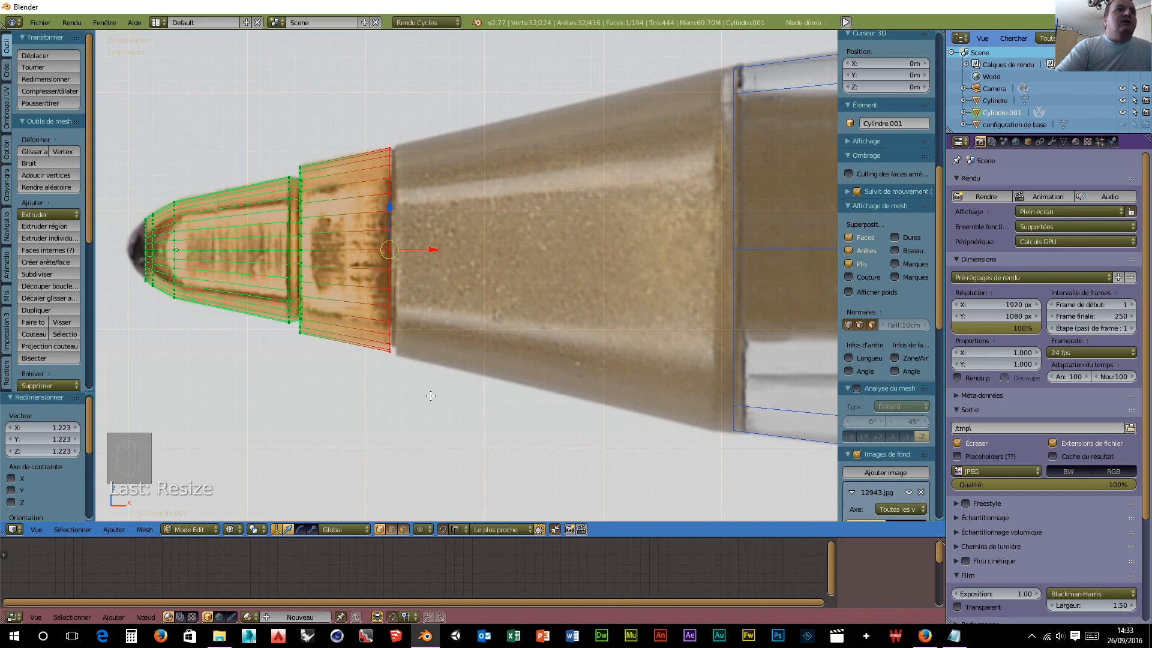
pyautogui.press('e')
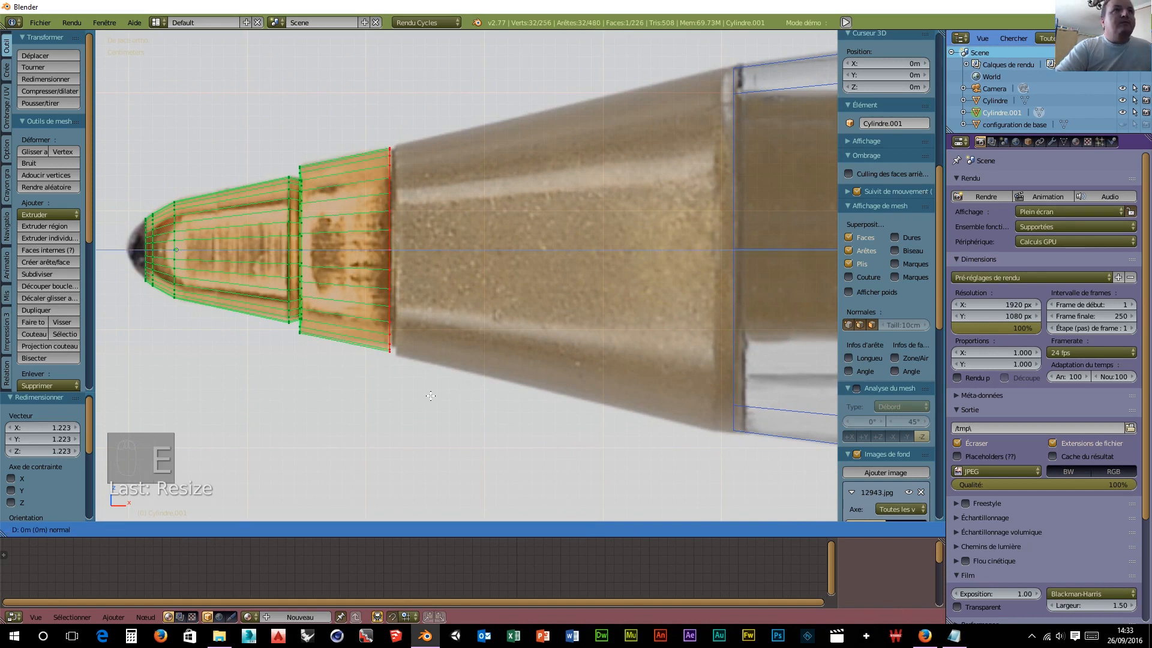
pyautogui.rightClick(431, 396)
pyautogui.press('s')
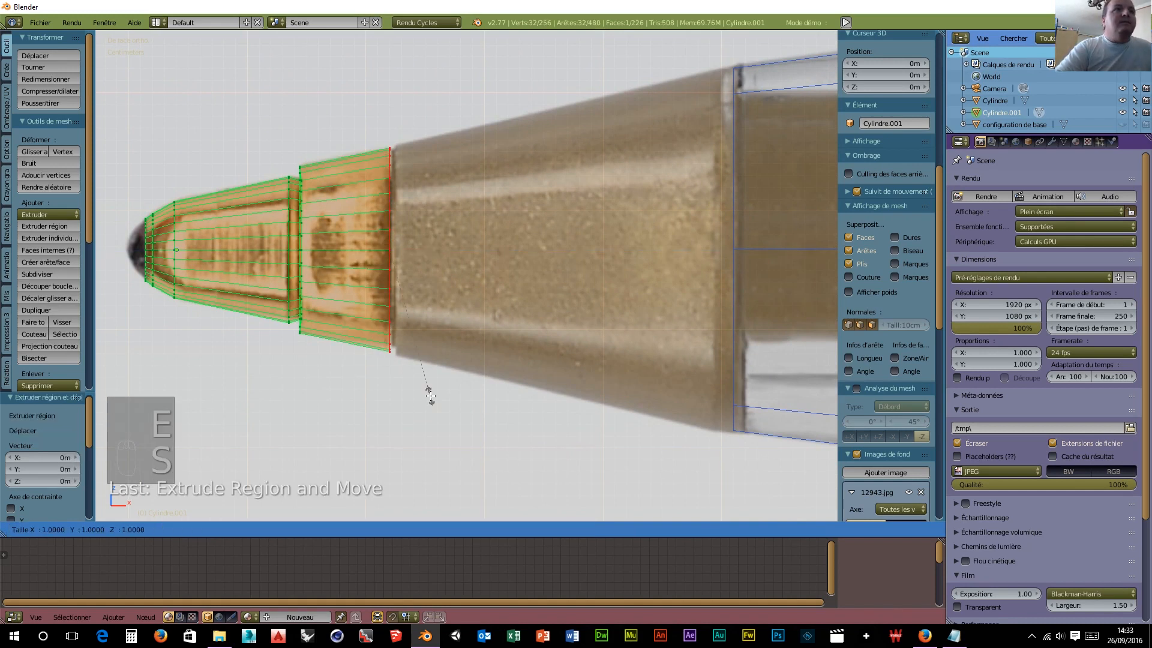
pyautogui.click(428, 387)
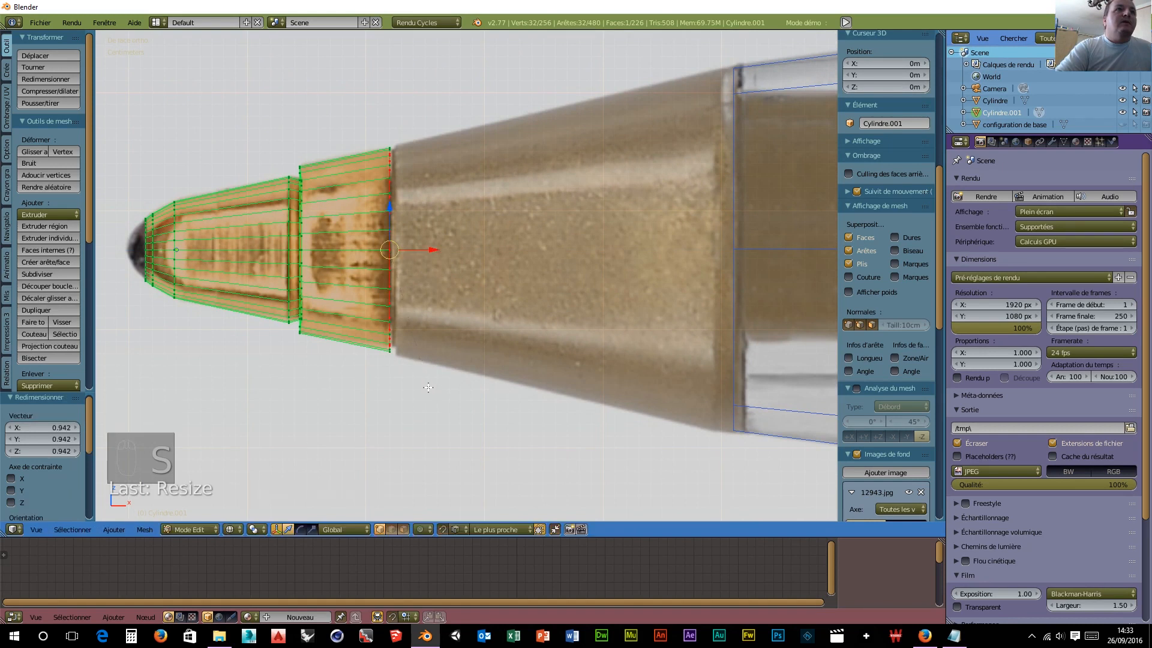
pyautogui.press('e')
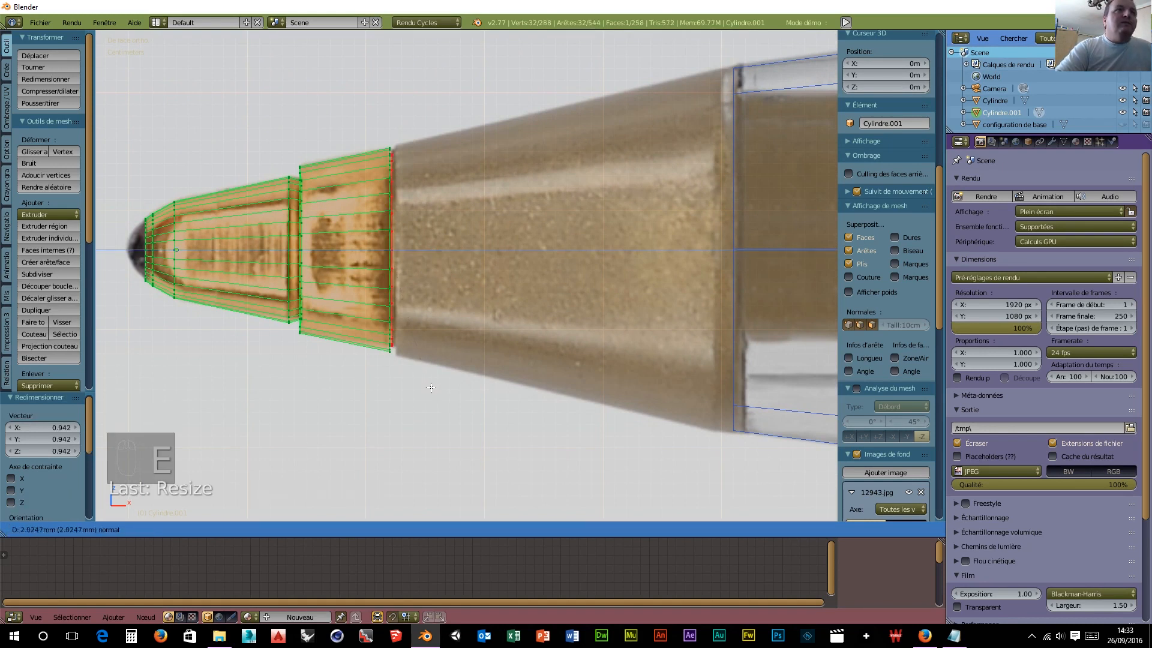
pyautogui.click(433, 388)
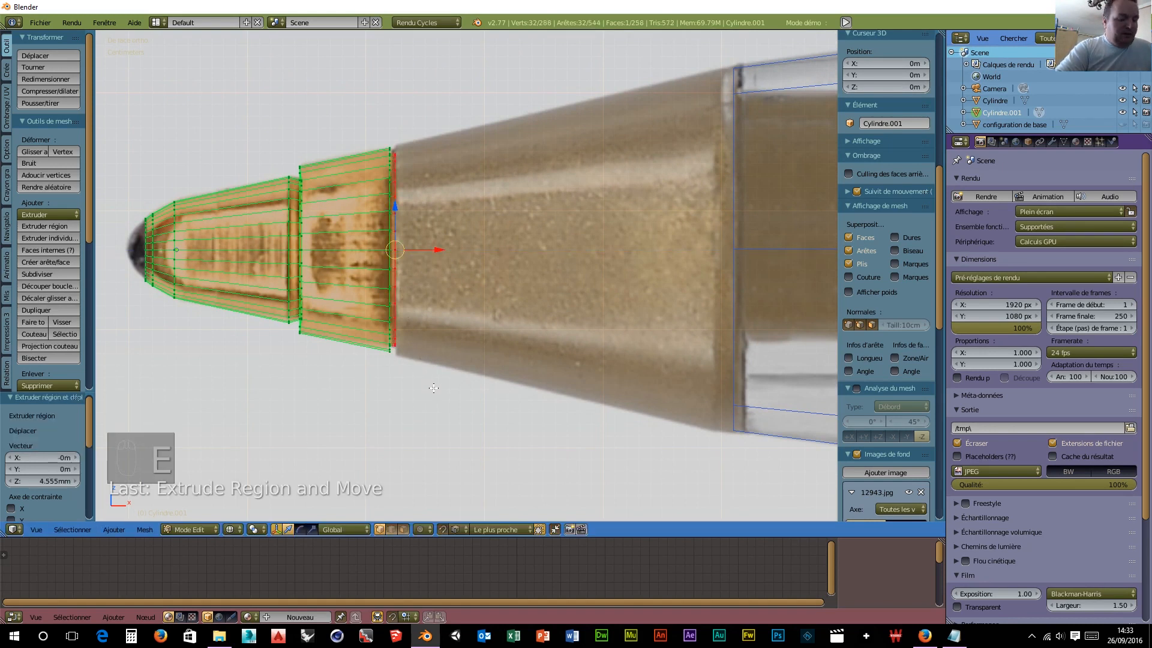
# Step: Extrude the groove's end ring in place and scale it by about 1.1 to match the start of the large brown cone
pyautogui.press('e')
pyautogui.press('Escape')
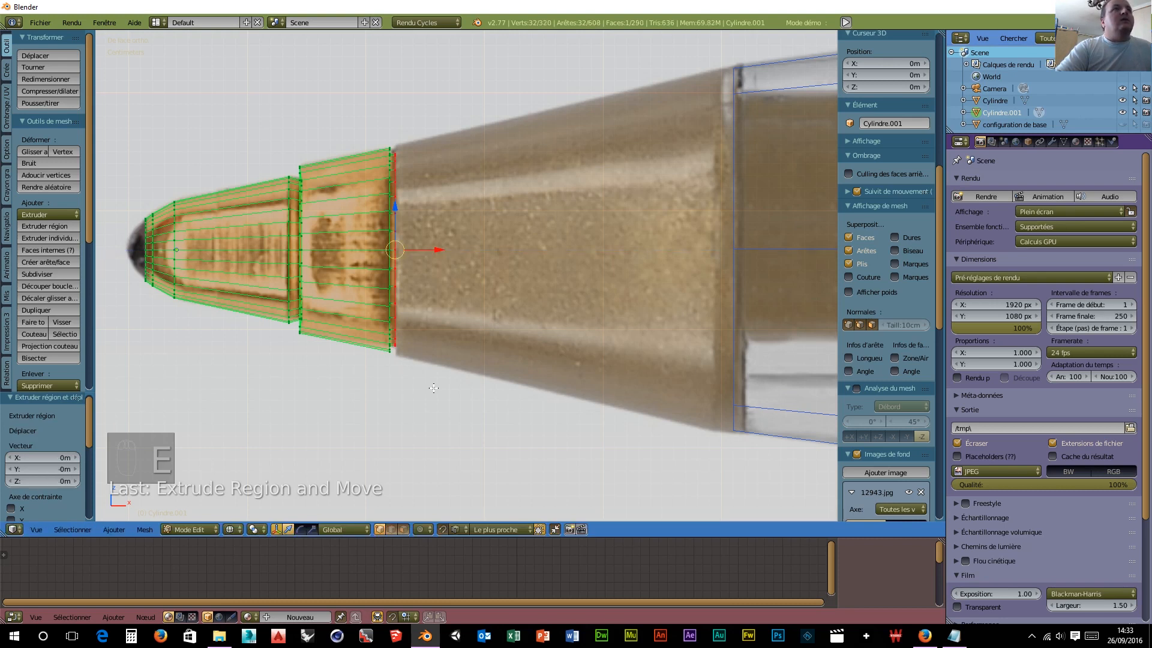
pyautogui.press('s')
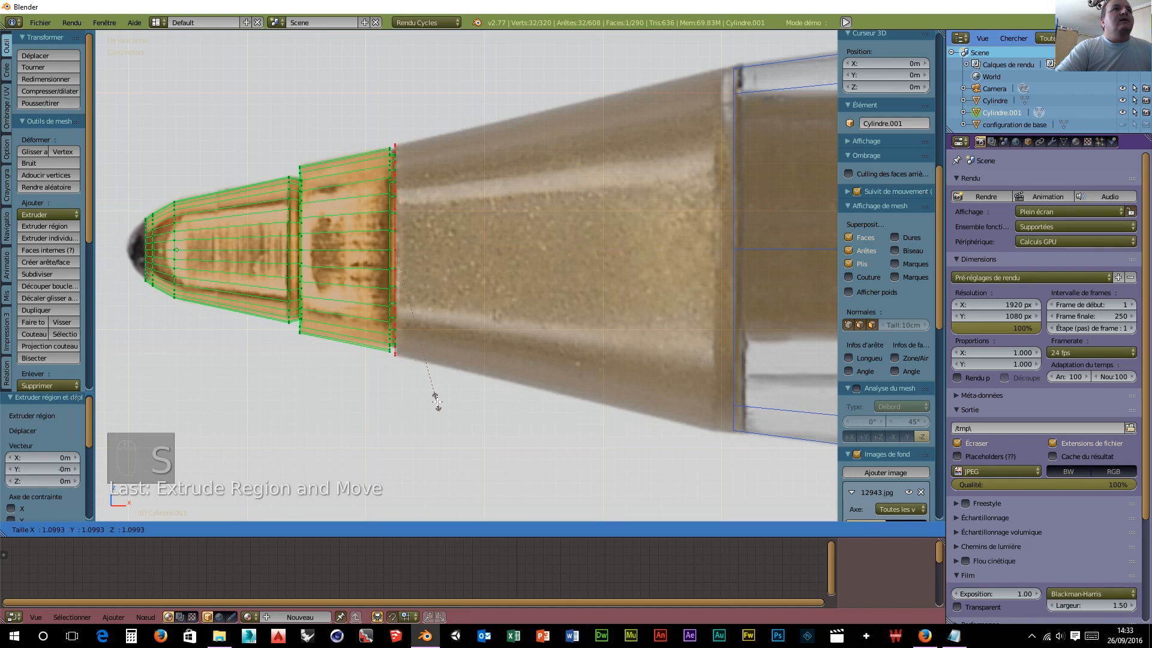
pyautogui.click(435, 399)
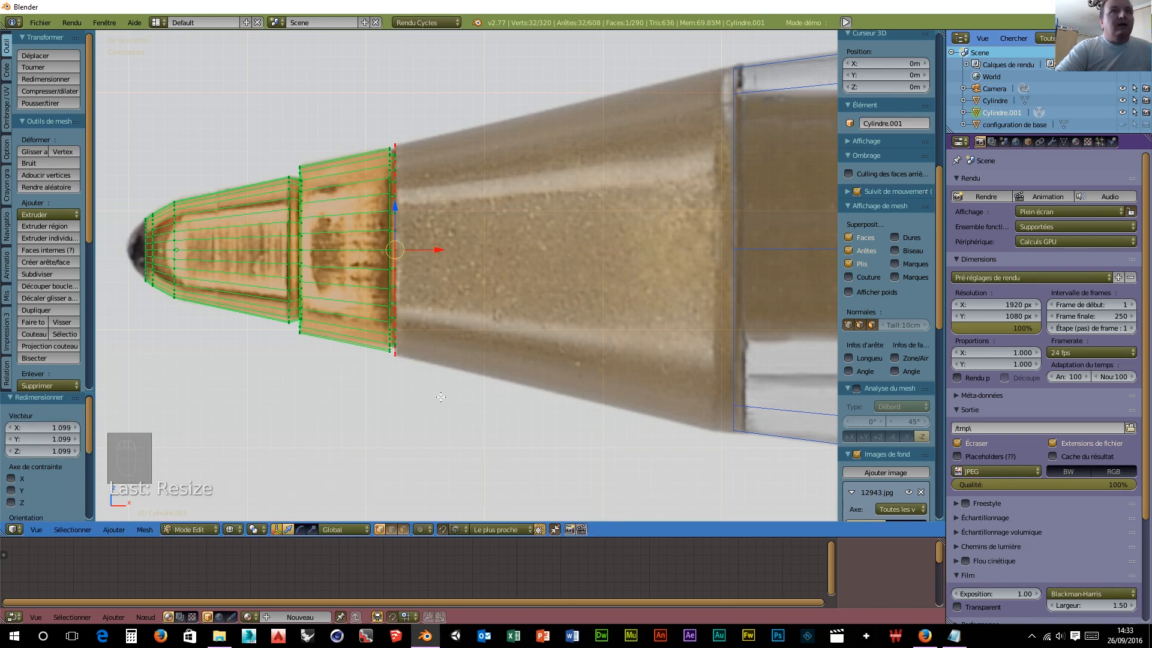
# Step: Extrude the end ring about 28.5 cm along the large brown cone and scale it by about 1.74 to match the cone's wide end
pyautogui.press('e')
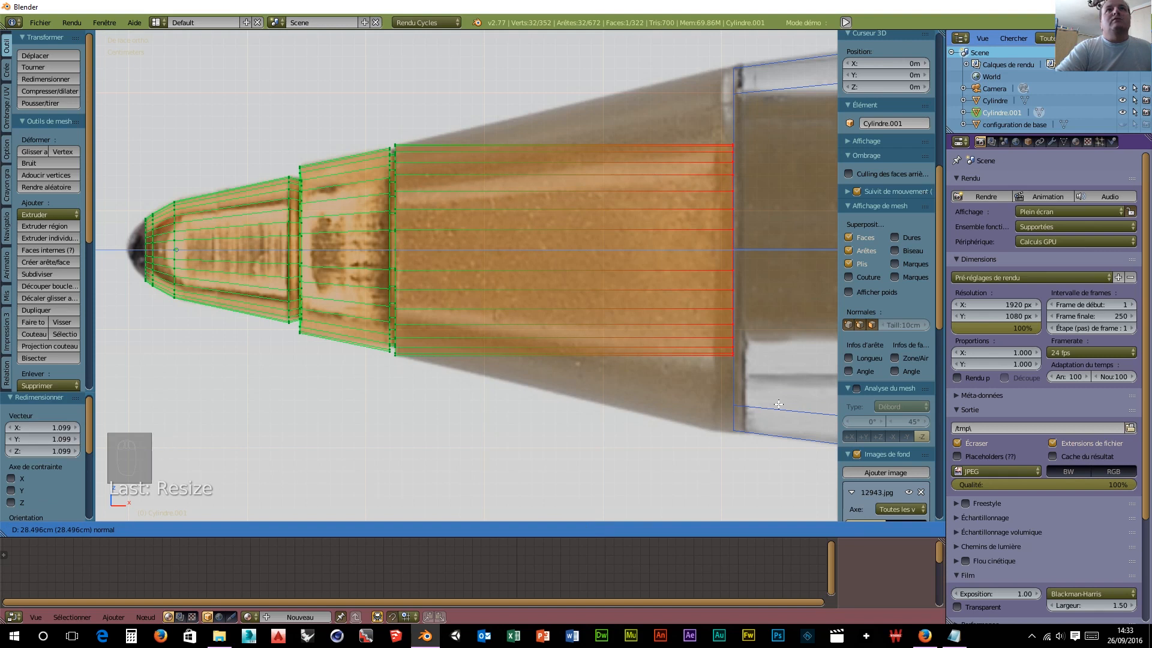
pyautogui.click(778, 404)
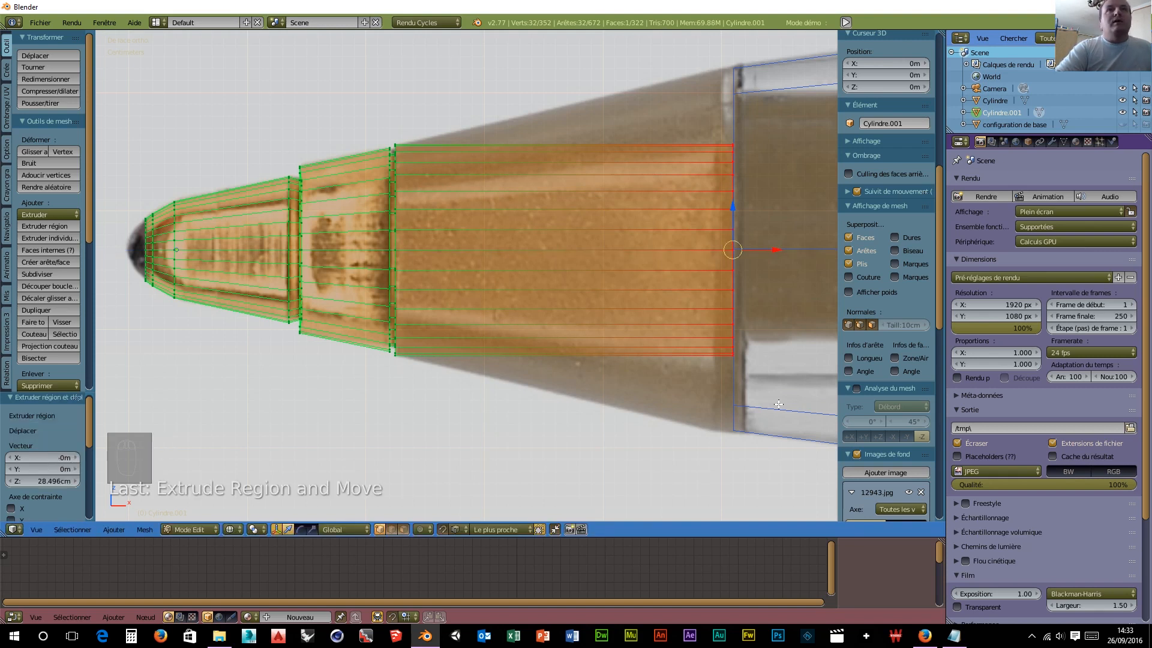
pyautogui.press('s')
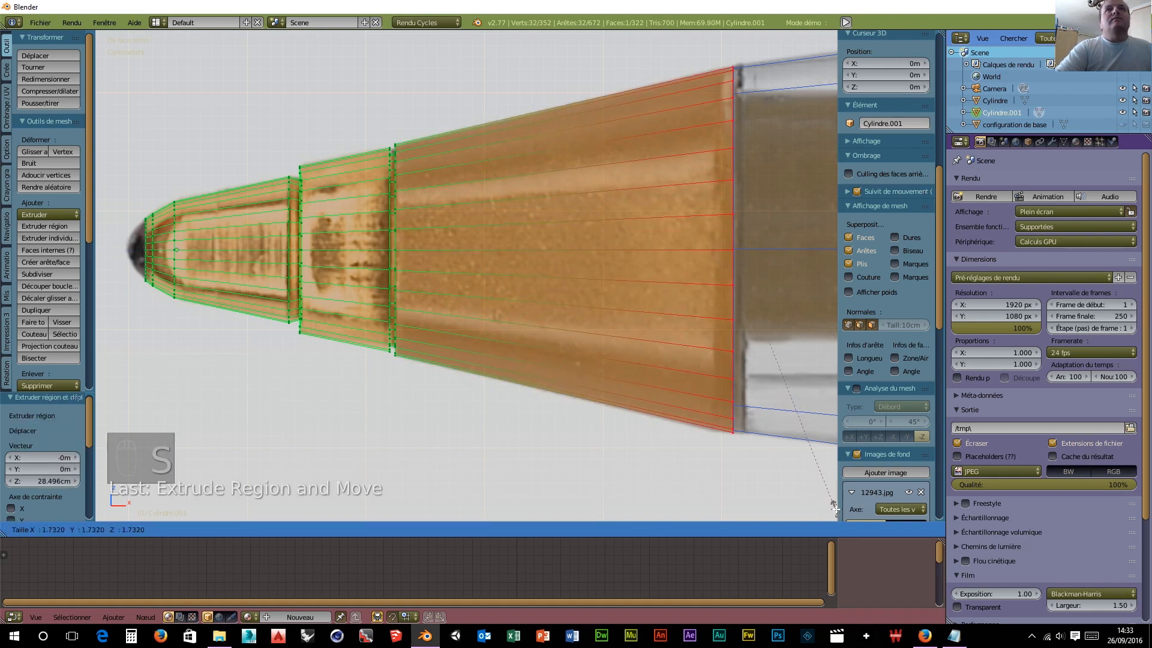
pyautogui.click(835, 510)
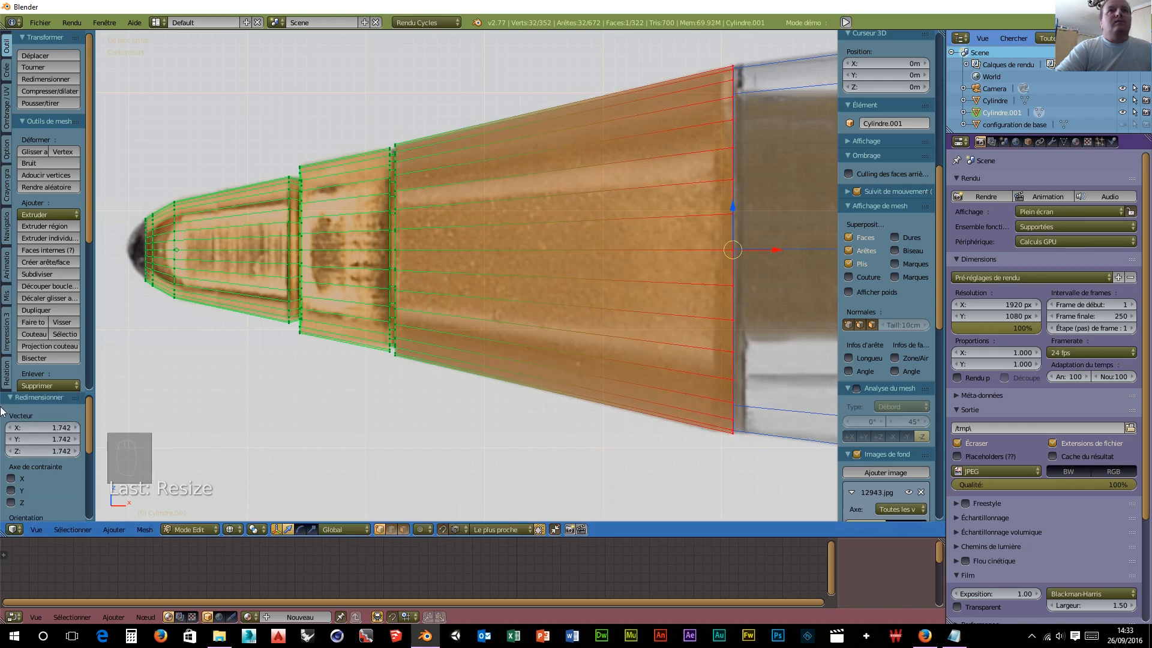
# Step: Form the step behind the large cone by extruding the end ring in place, scaling it by about 0.84 and extruding it about 7.6 mm
pyautogui.keyDown('shift'); pyautogui.moveTo(113, 431); pyautogui.dragTo(423, 406, button='middle'); pyautogui.keyUp('shift')
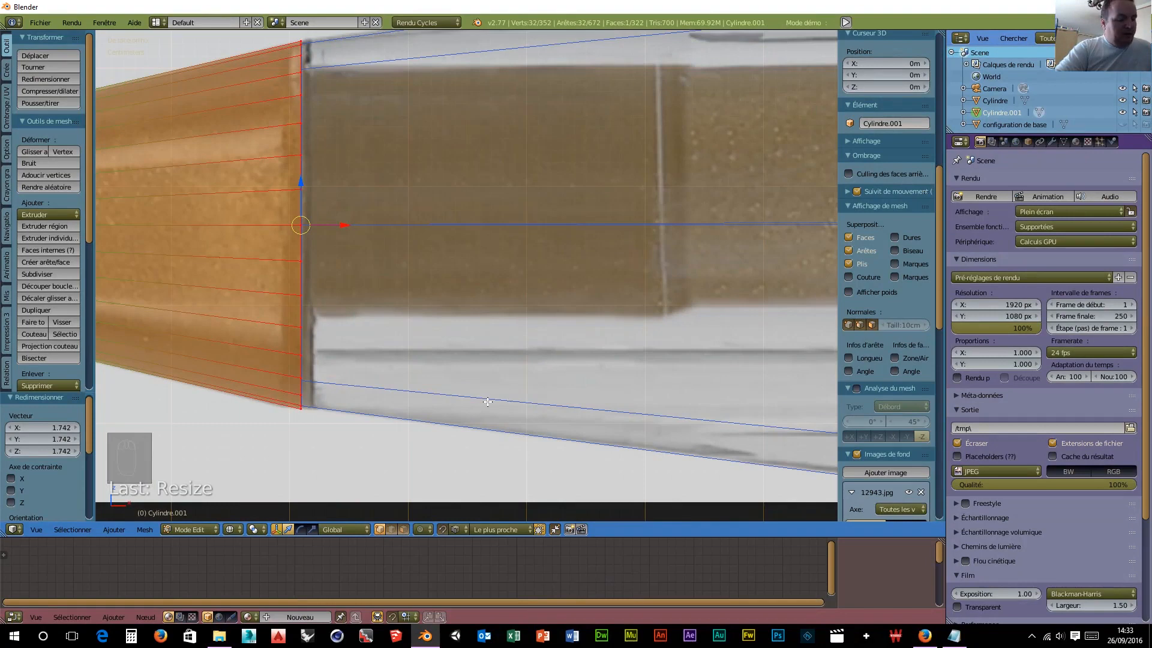
pyautogui.press('e')
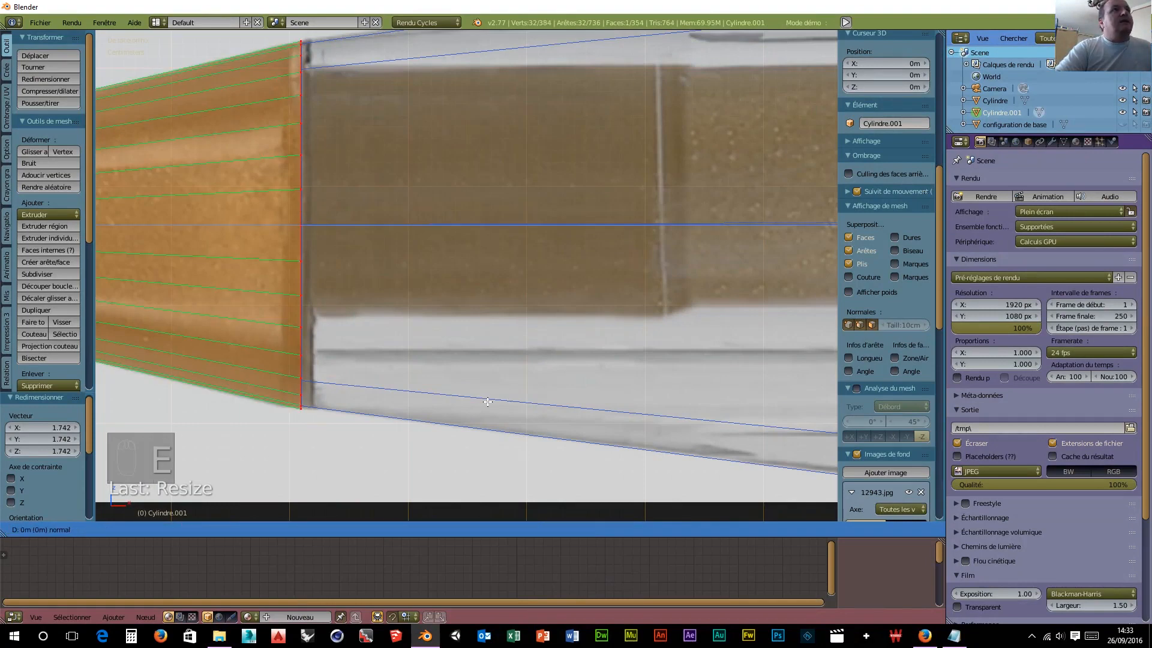
pyautogui.rightClick(487, 401)
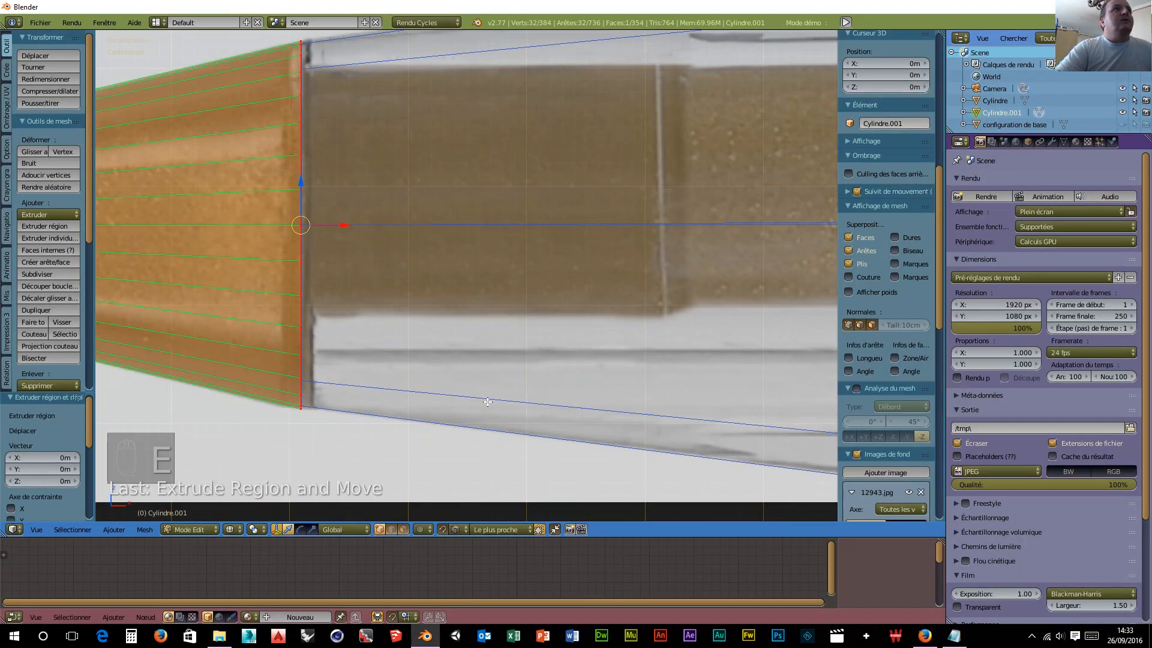
pyautogui.press('s')
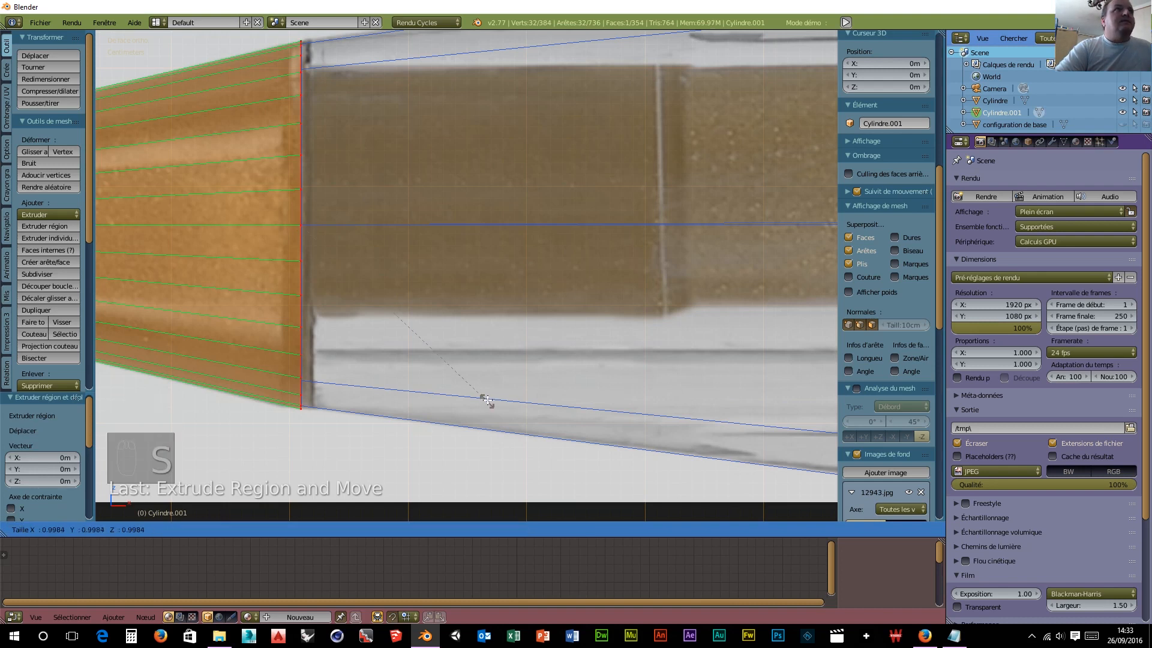
pyautogui.click(455, 377)
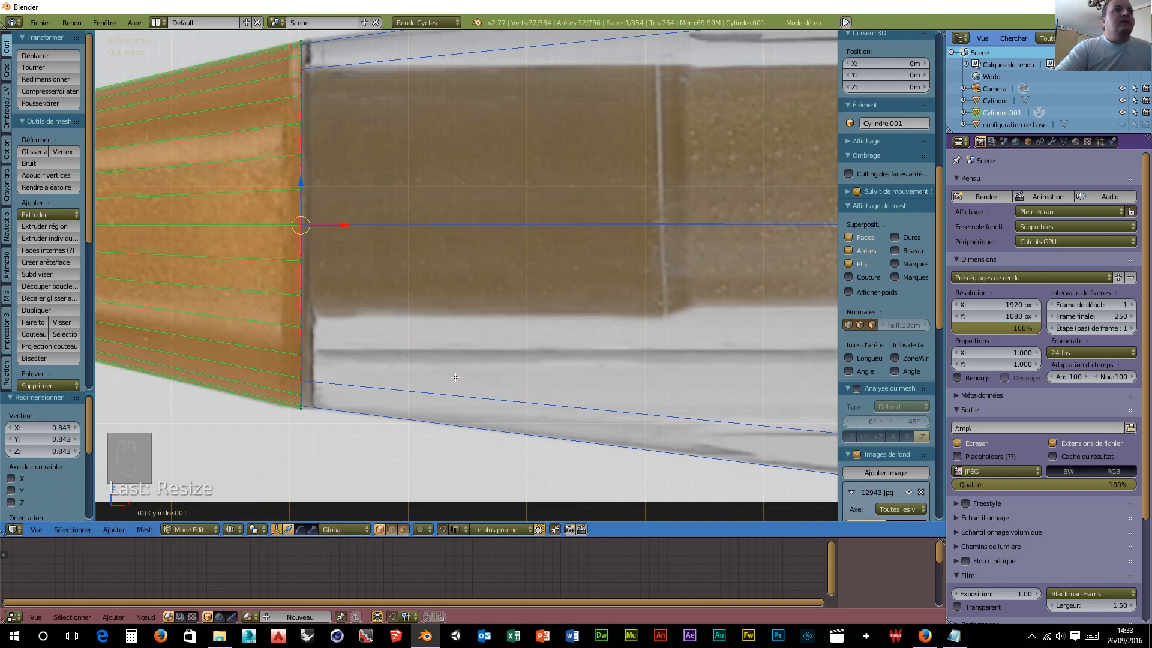
pyautogui.press('e')
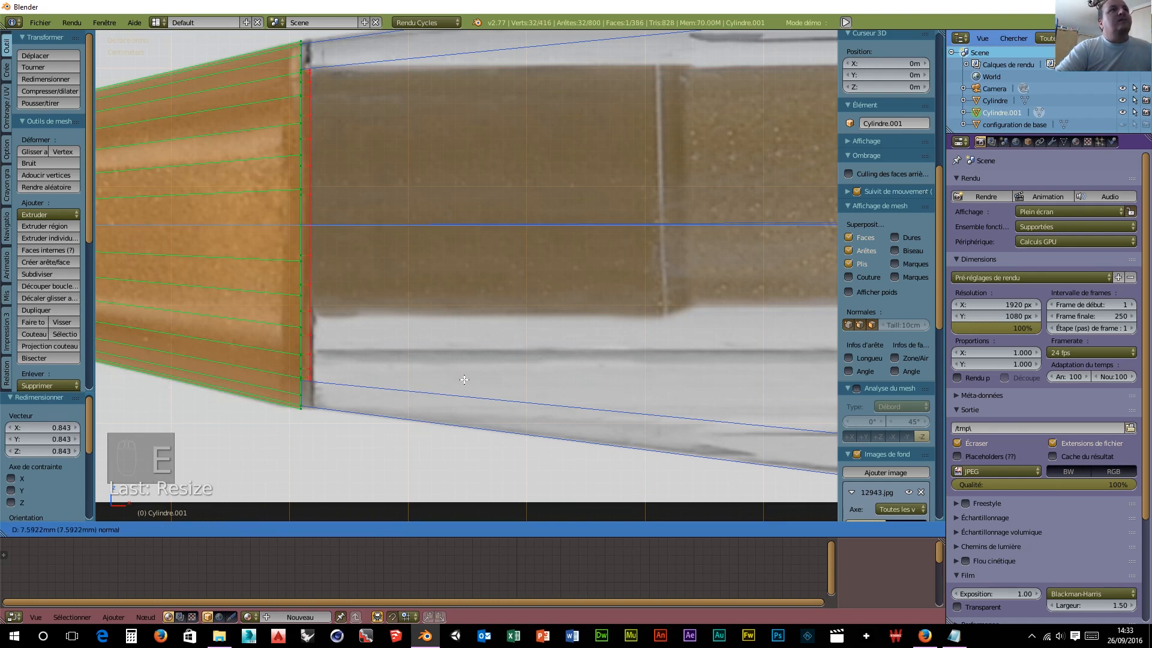
pyautogui.click(464, 380)
# Step: Extrude the step's end ring in place and scale it inward by about 0.6
pyautogui.press('e')
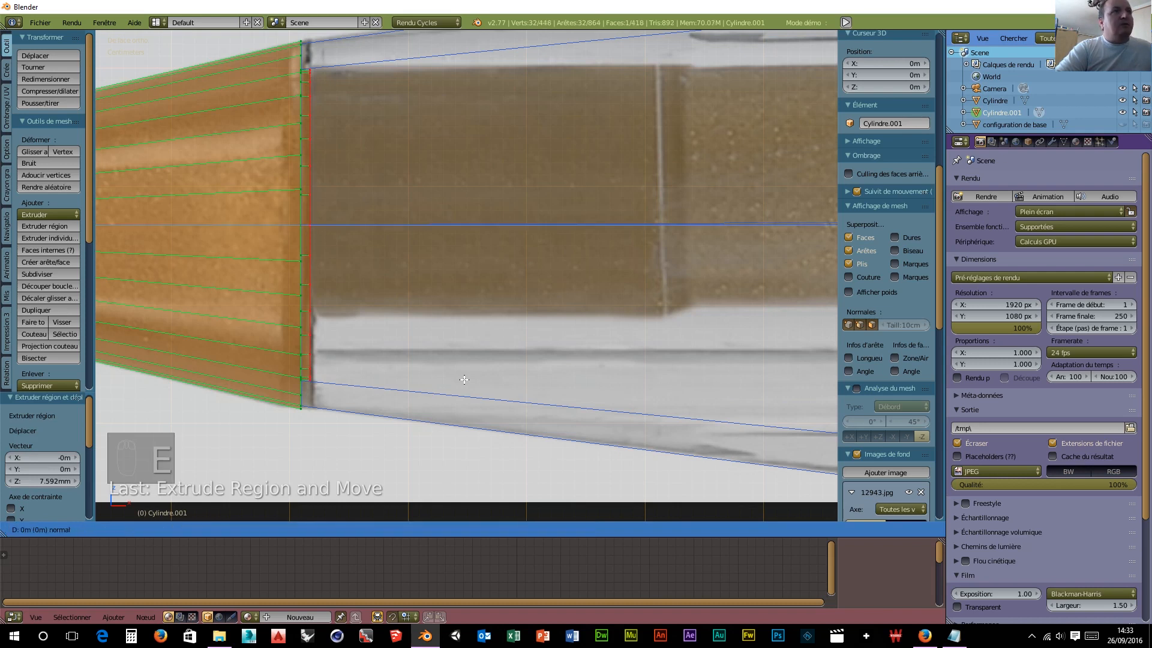
pyautogui.press('s')
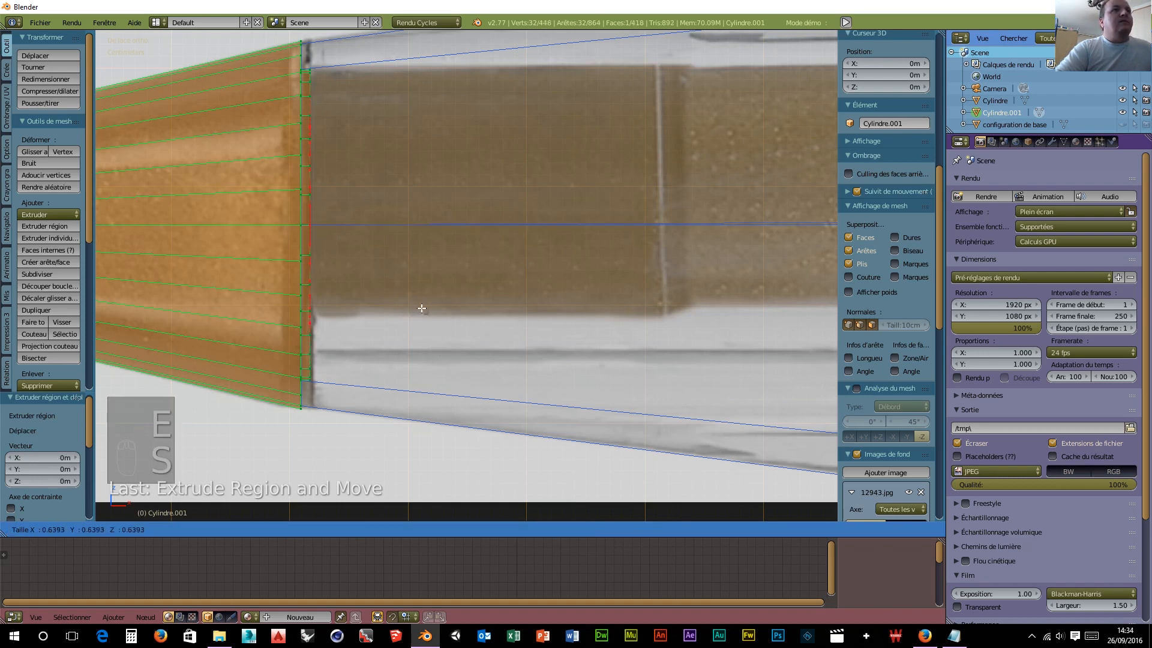
pyautogui.click(417, 300)
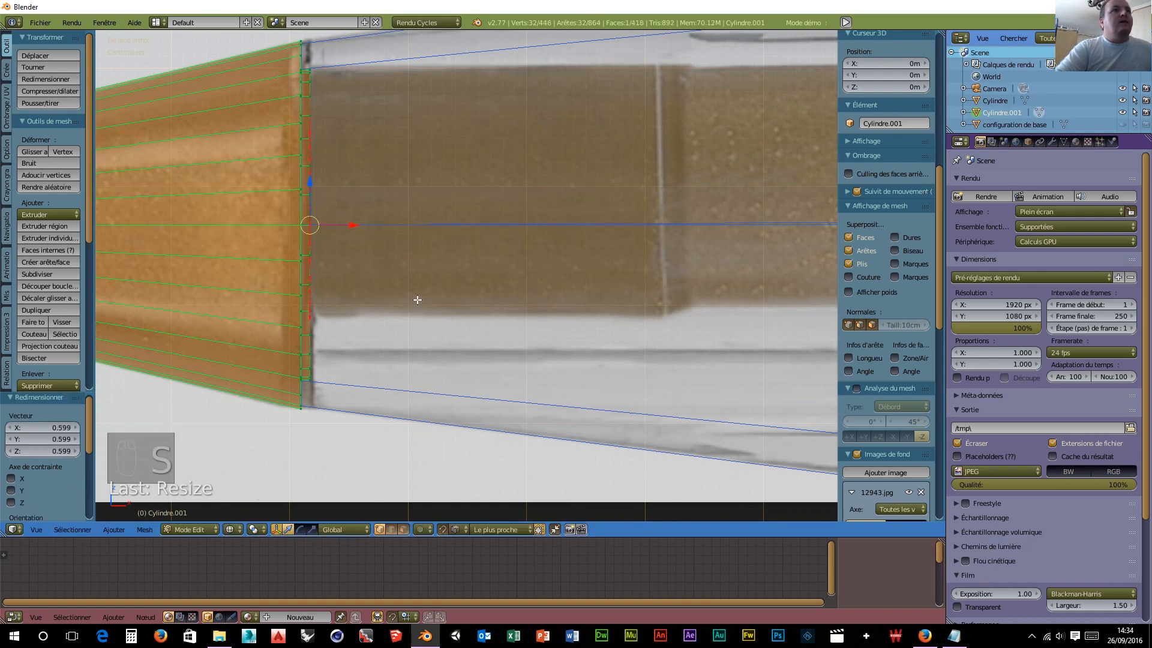
pyautogui.press('e')
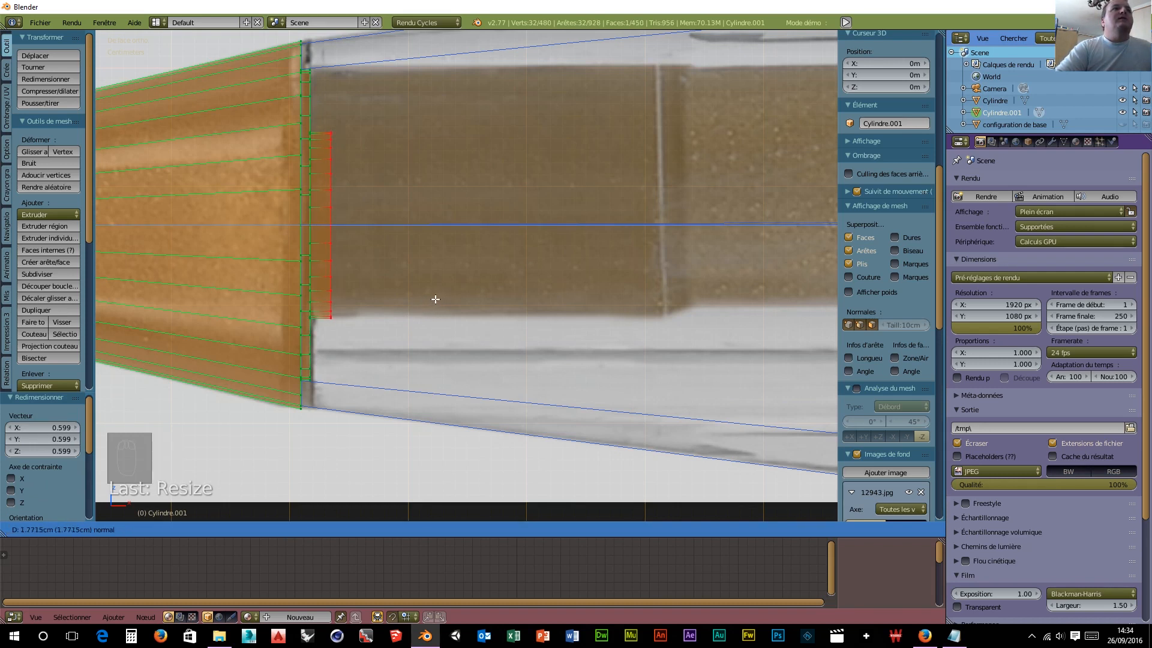
pyautogui.rightClick(430, 298)
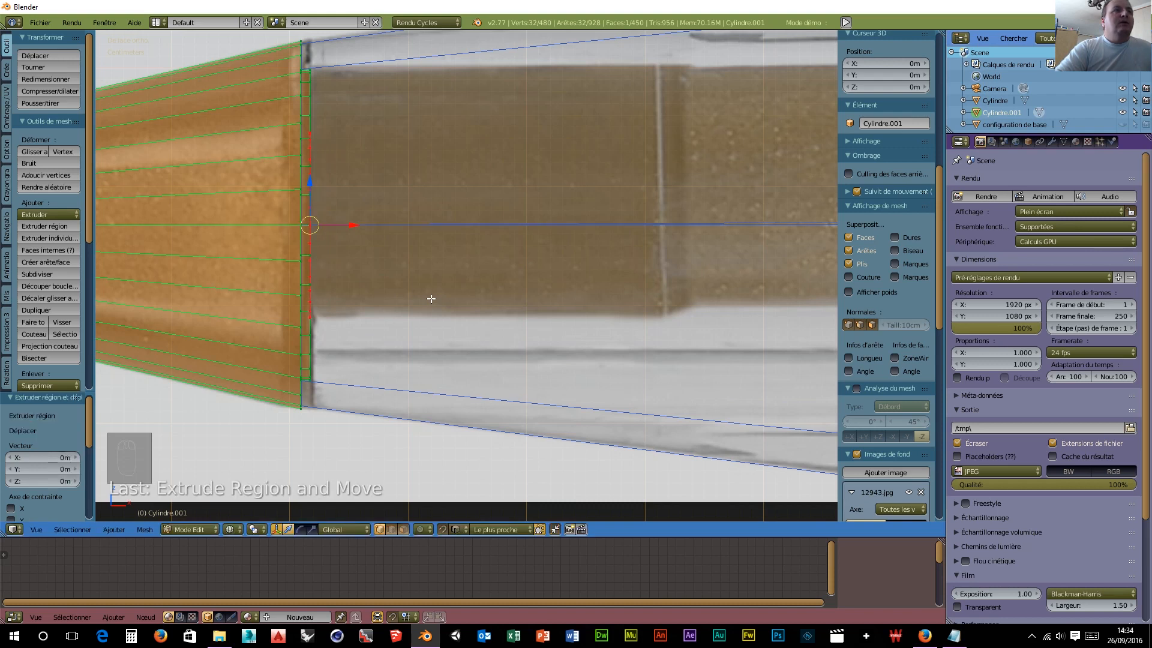
pyautogui.hotkey('ctrl', 'z')
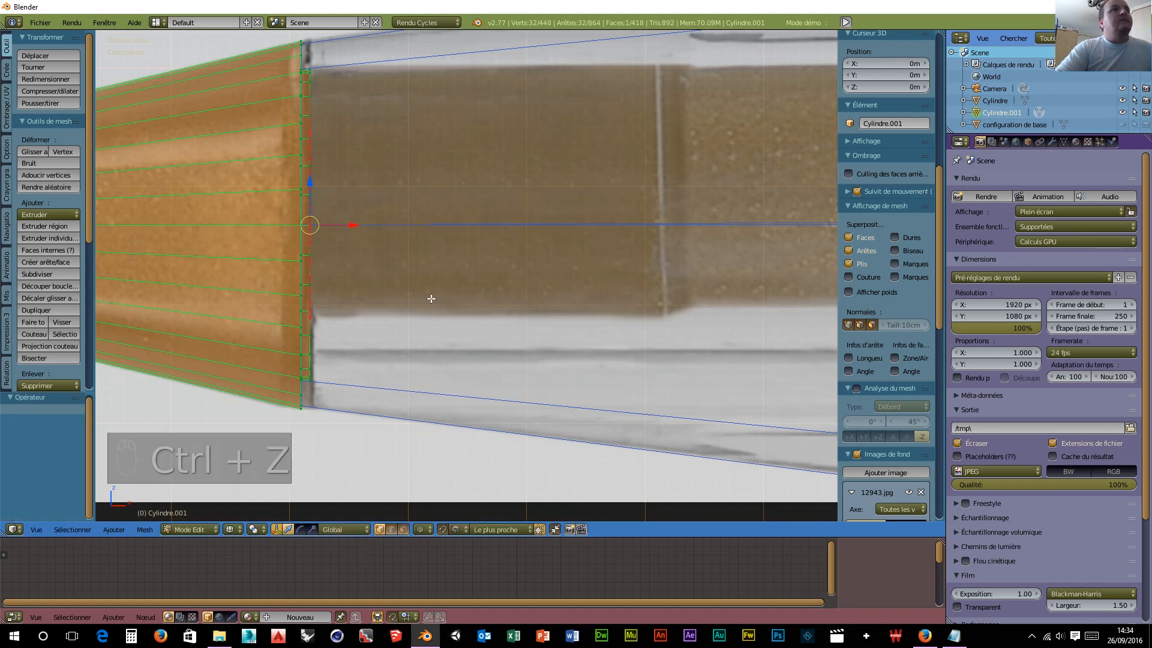
# Step: Enlarge the inner ring by about 1.32 and extrude it about 31.7 cm along the smooth brown sleeve inside the pen body
pyautogui.press('s')
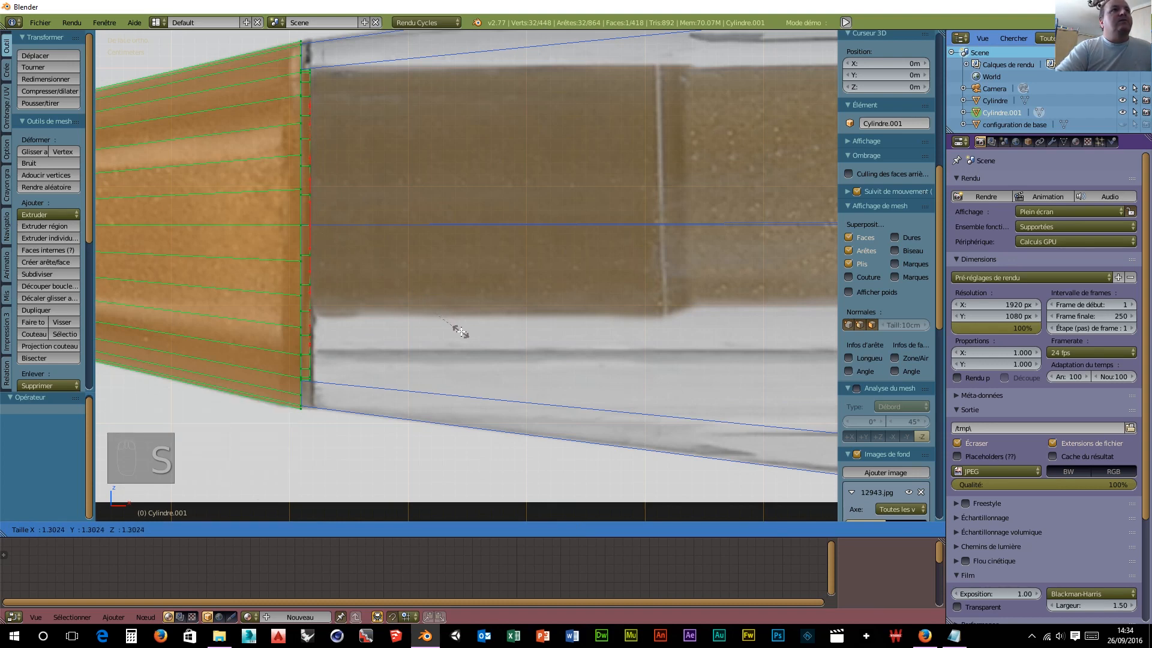
pyautogui.click(461, 335)
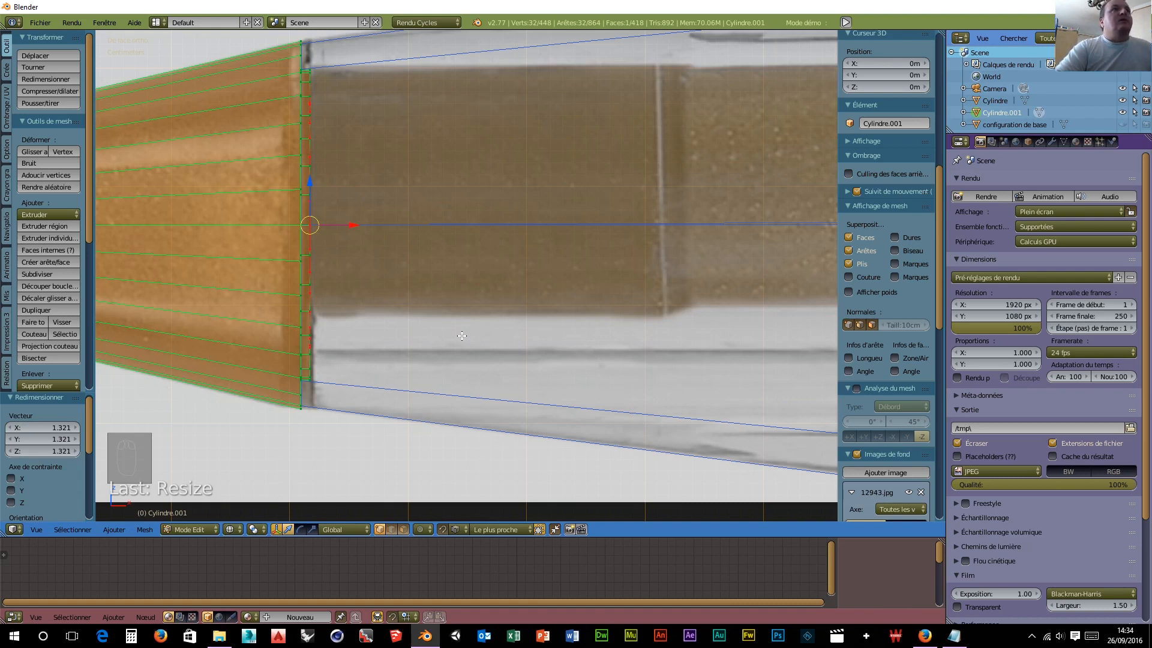
pyautogui.press('e')
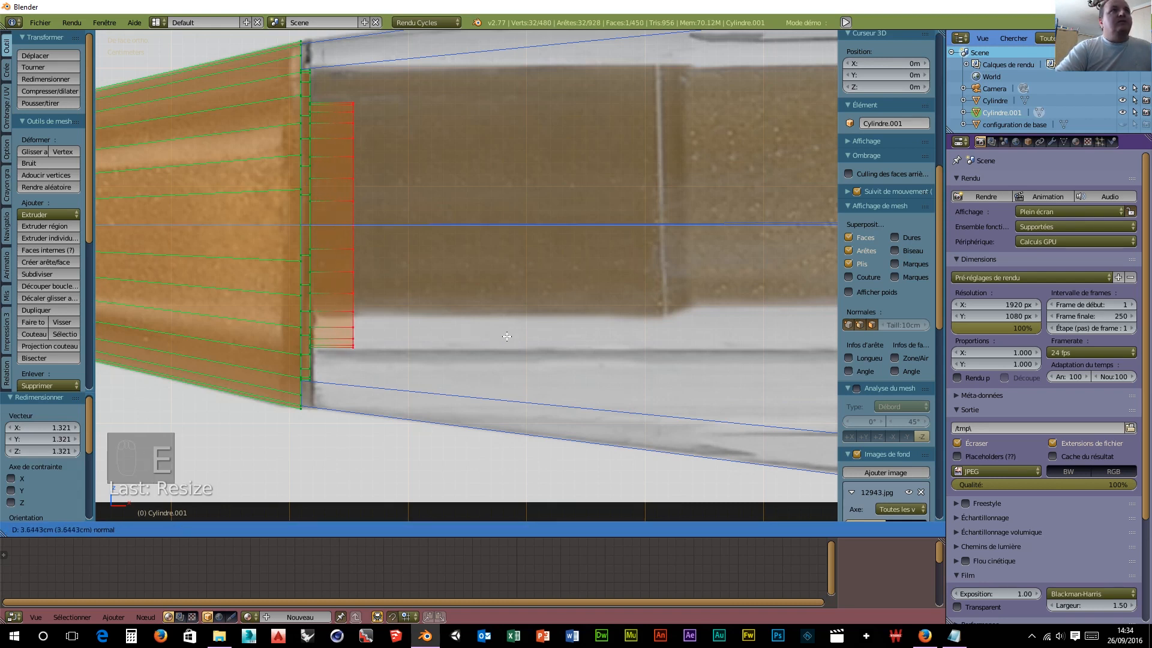
pyautogui.click(99, 334)
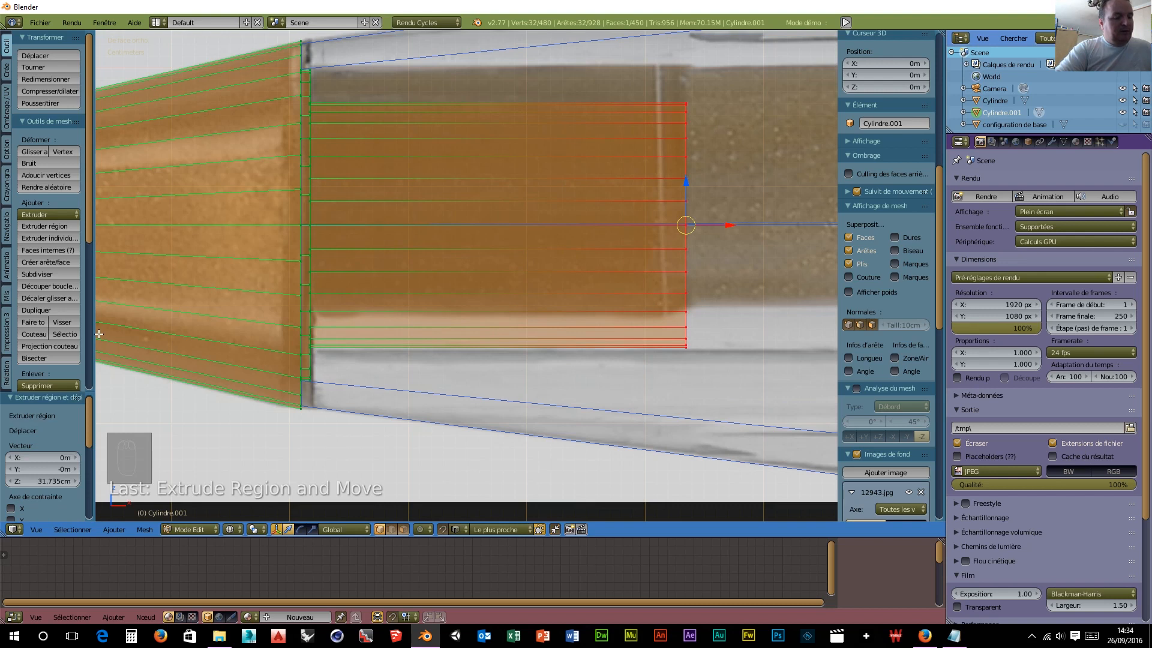
# Step: Extrude the sleeve's end ring in place and scale it by about 0.91
pyautogui.press('e')
pyautogui.click(99, 334)
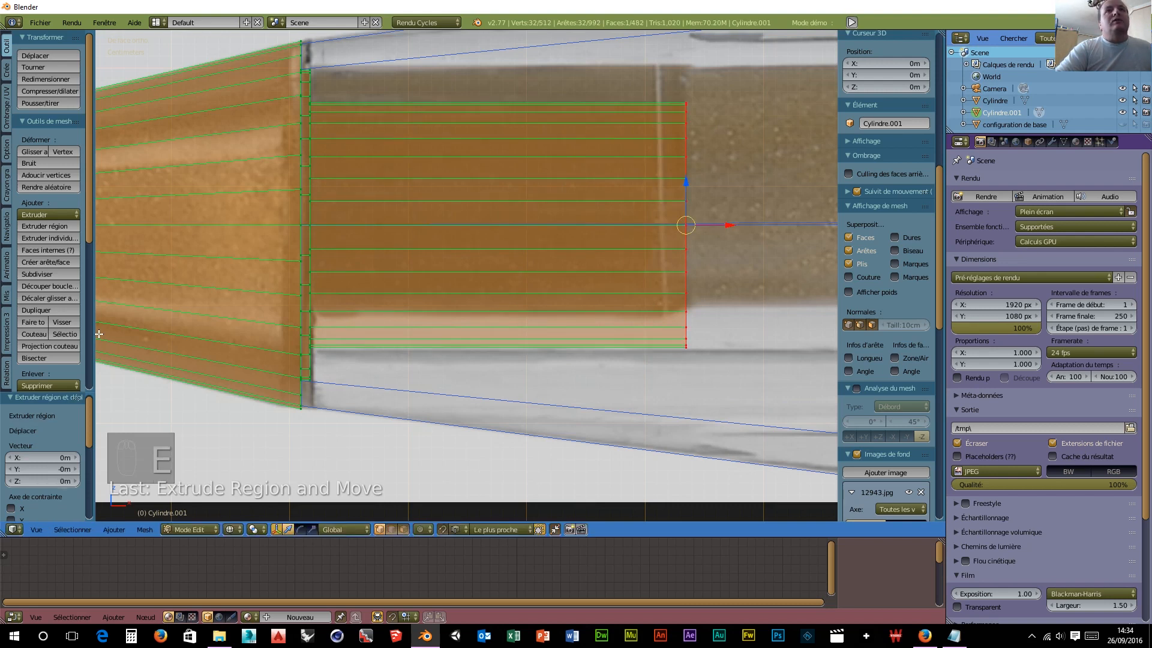
pyautogui.press('s')
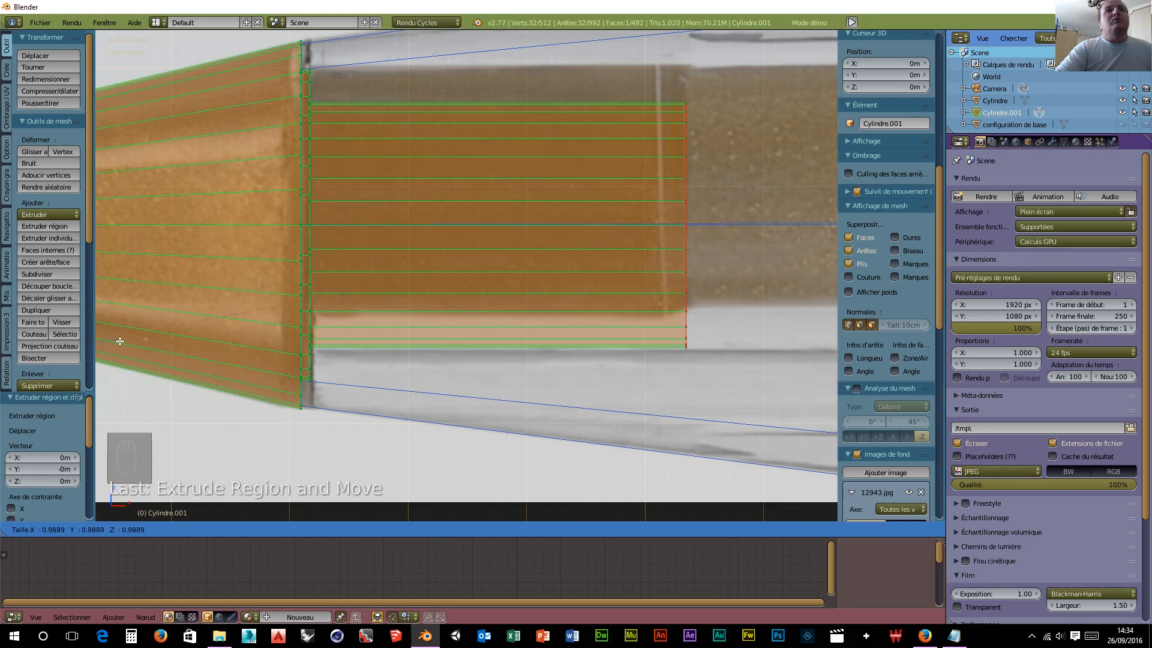
pyautogui.click(159, 346)
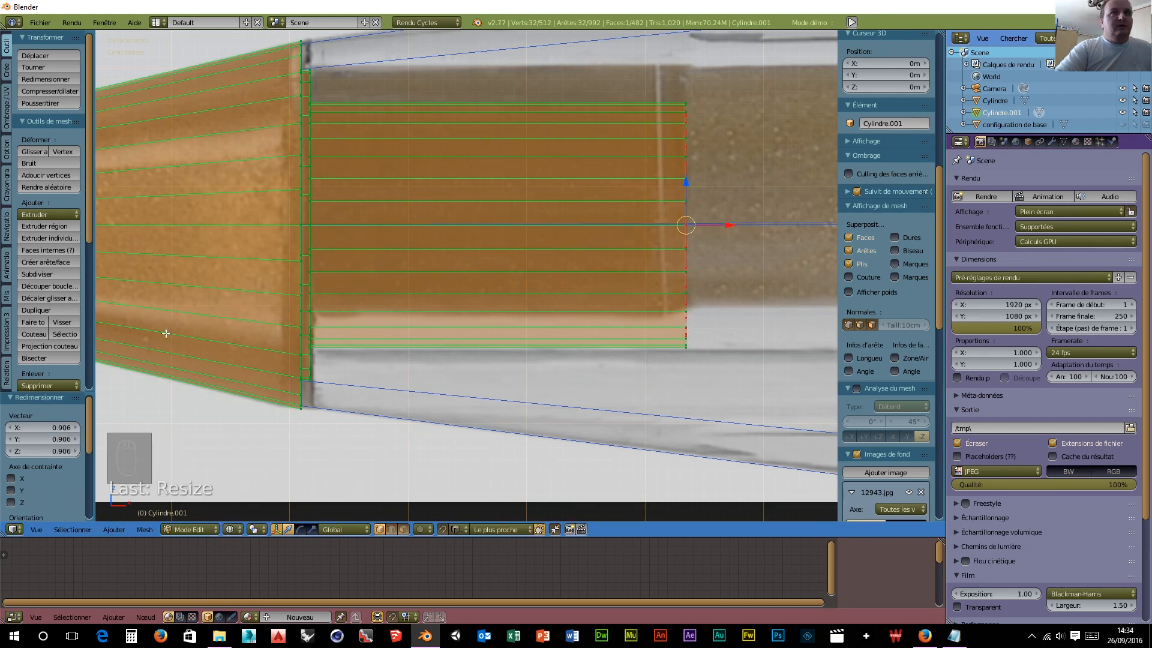
# Step: Scale the new end ring by about 1.06 and move it about 15.9 cm along X to the end of the textured brown sleeve
pyautogui.keyDown('shift'); pyautogui.moveTo(561, 388); pyautogui.dragTo(264, 402, button='middle'); pyautogui.keyUp('shift')
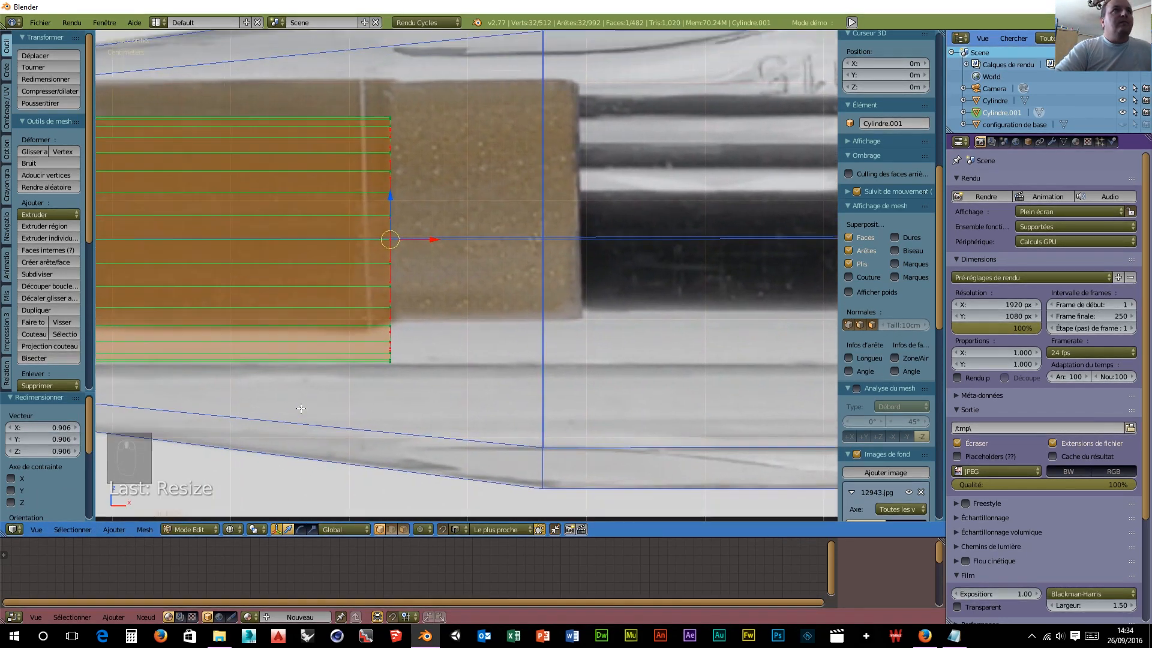
pyautogui.press('s')
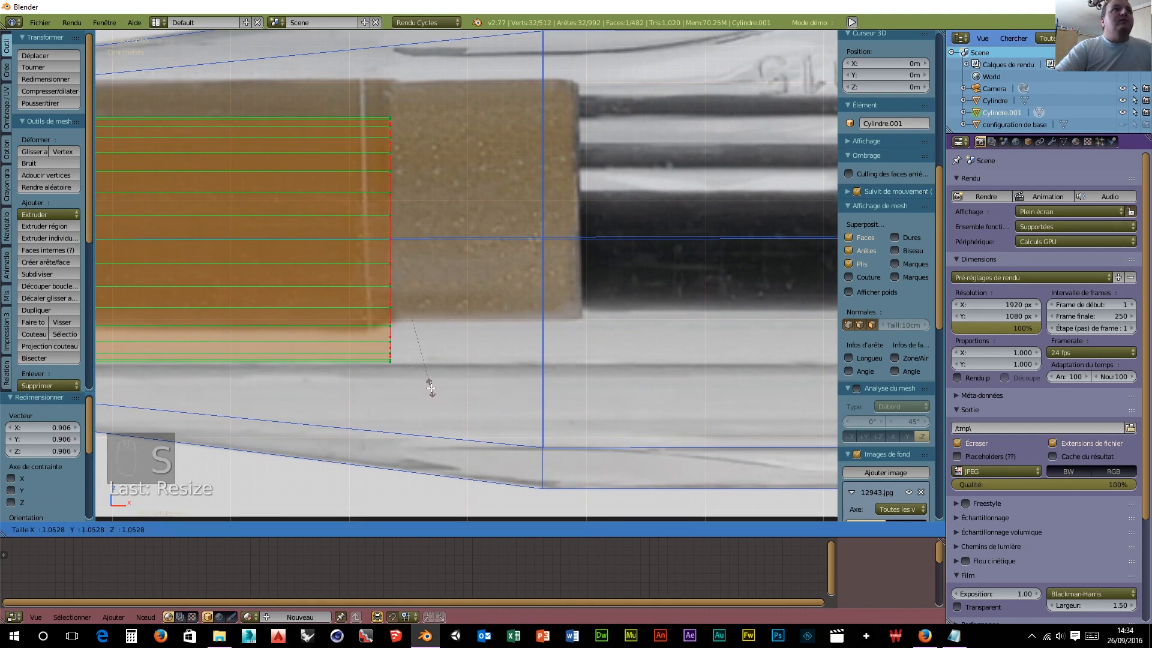
pyautogui.click(431, 387)
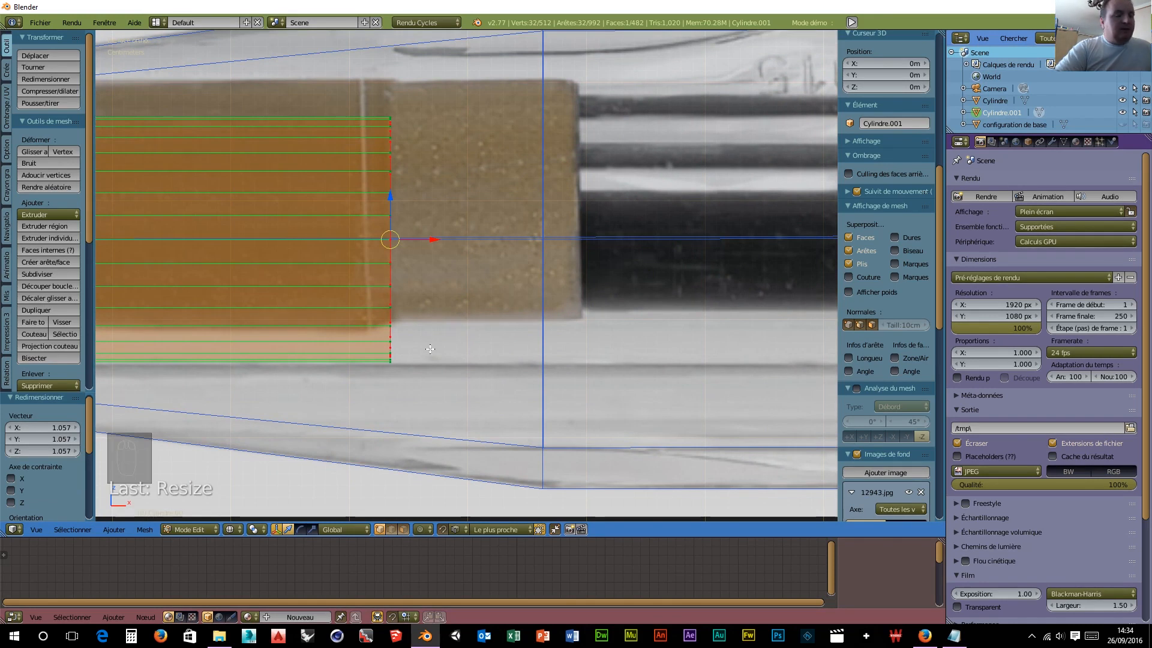
pyautogui.moveTo(430, 240); pyautogui.dragTo(617, 267)
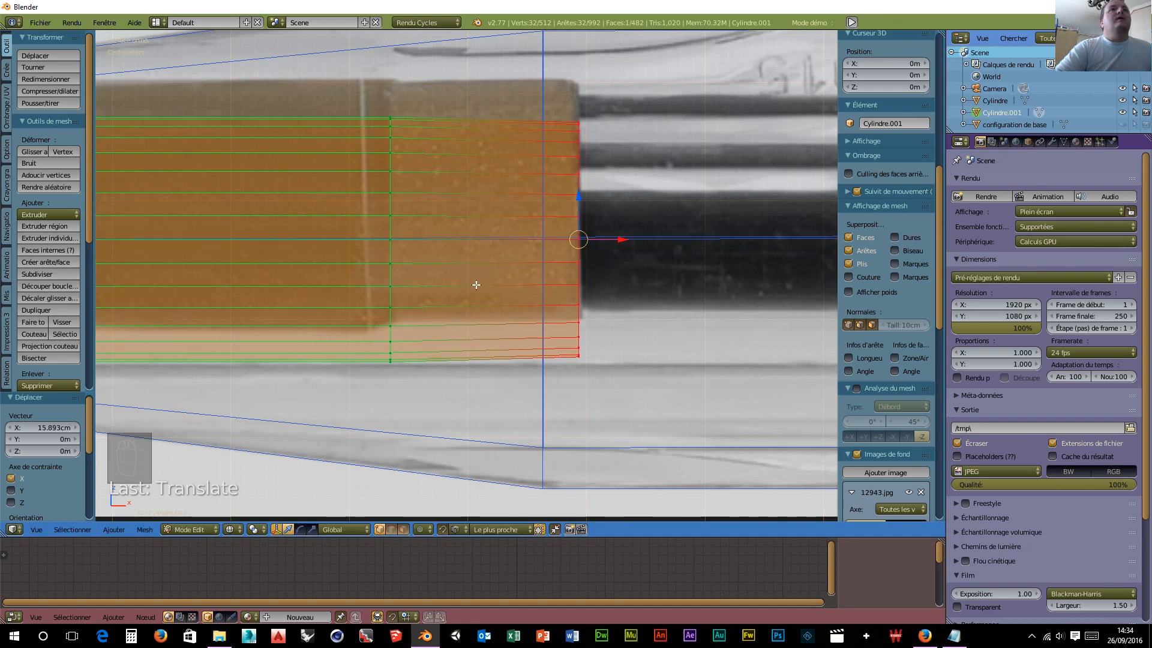
# Step: Leave mesh editing for Object Mode and add a UV sphere for the pen's ball point
pyautogui.scroll(-5, 476, 285)
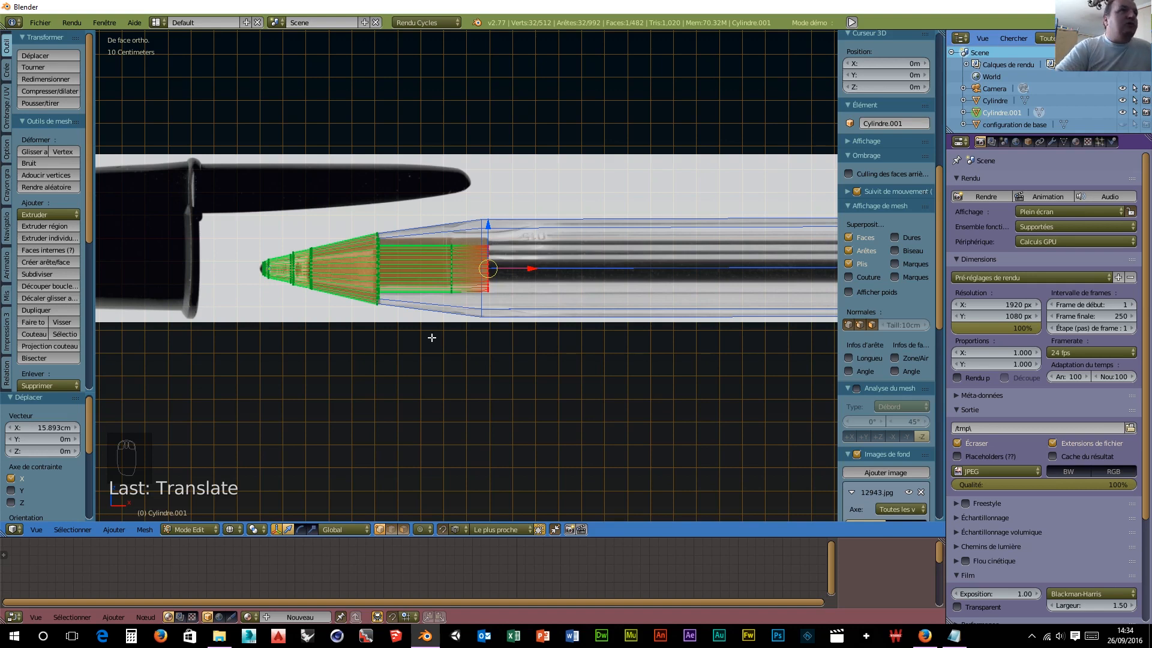
pyautogui.scroll(4, 270, 312)
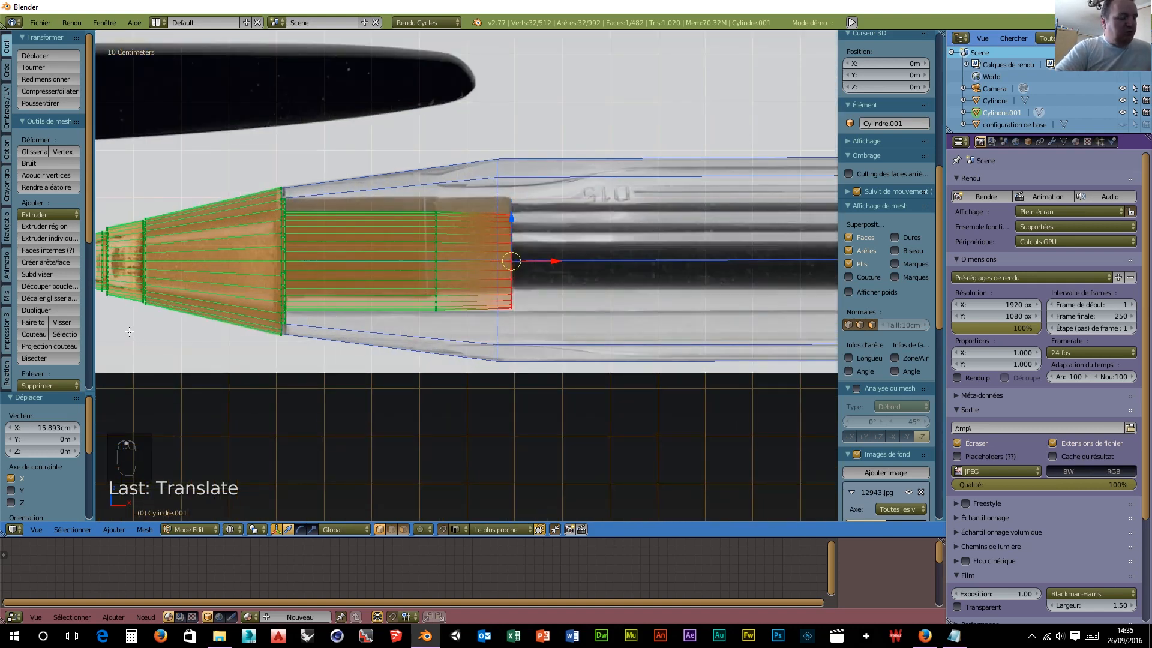
pyautogui.keyDown('shift'); pyautogui.moveTo(140, 345); pyautogui.dragTo(495, 352, button='middle'); pyautogui.keyUp('shift')
pyautogui.scroll(2, 507, 352)
pyautogui.scroll(3, 507, 353)
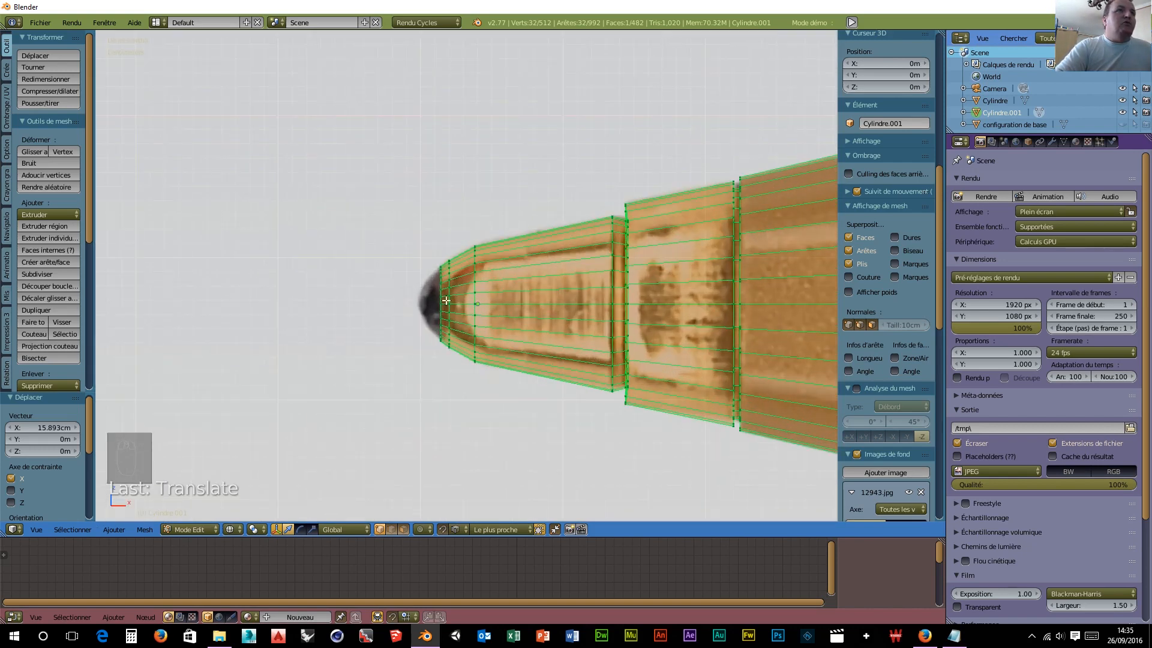
pyautogui.scroll(-5, 445, 300)
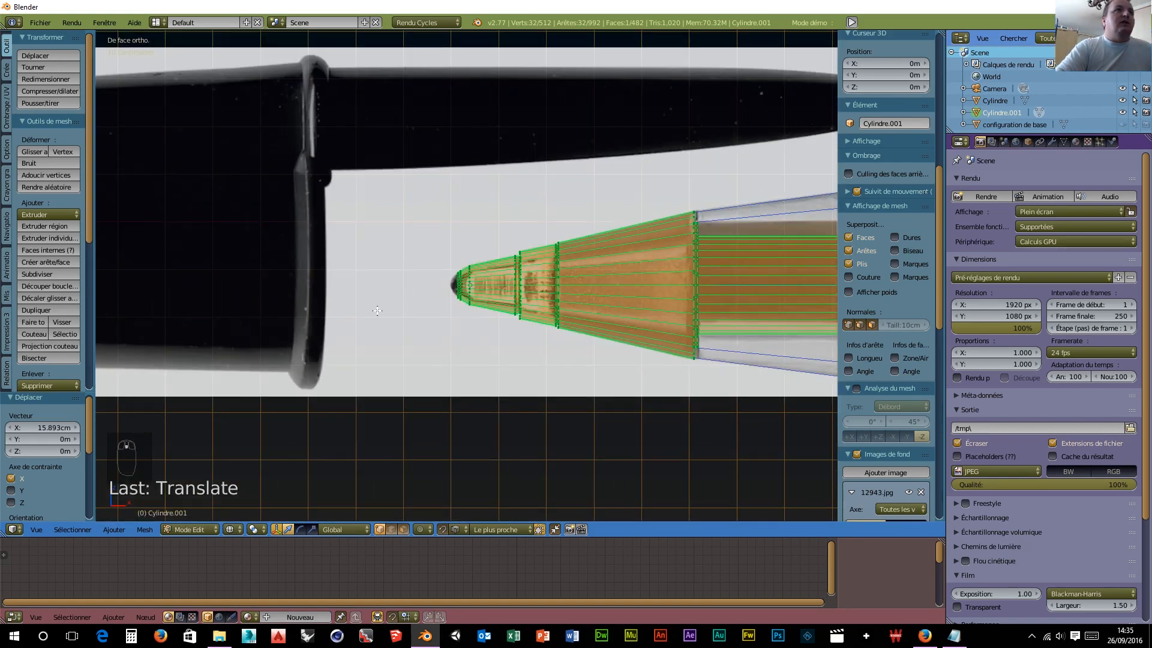
pyautogui.scroll(5, 420, 321)
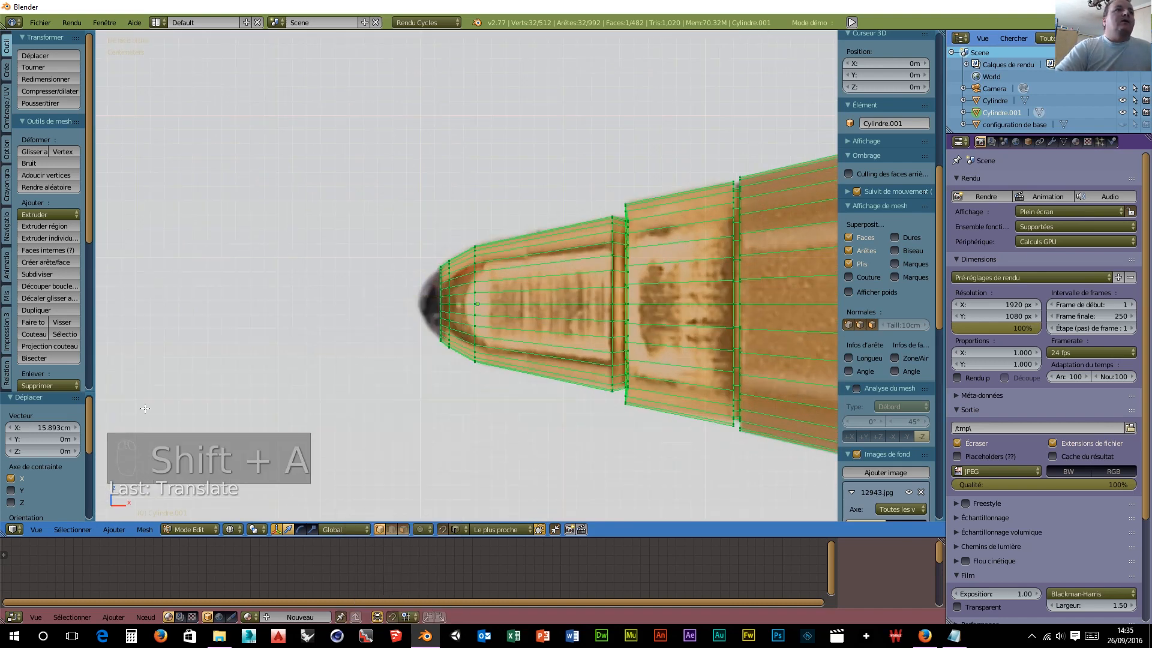
pyautogui.press('Tab')
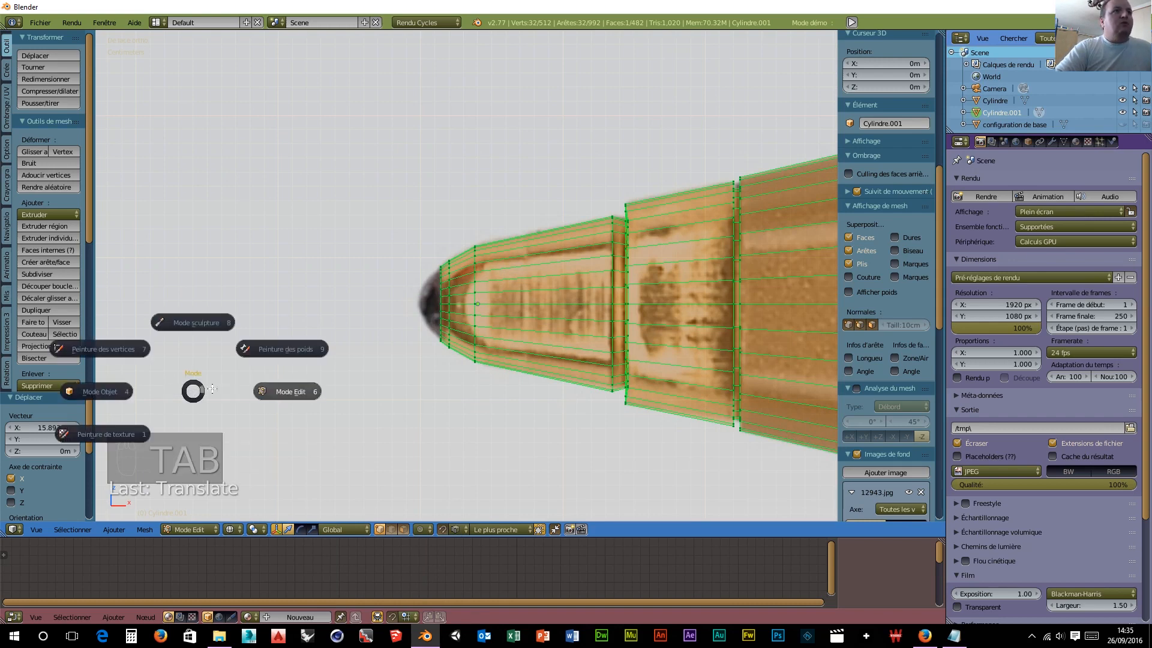
pyautogui.click(96, 394)
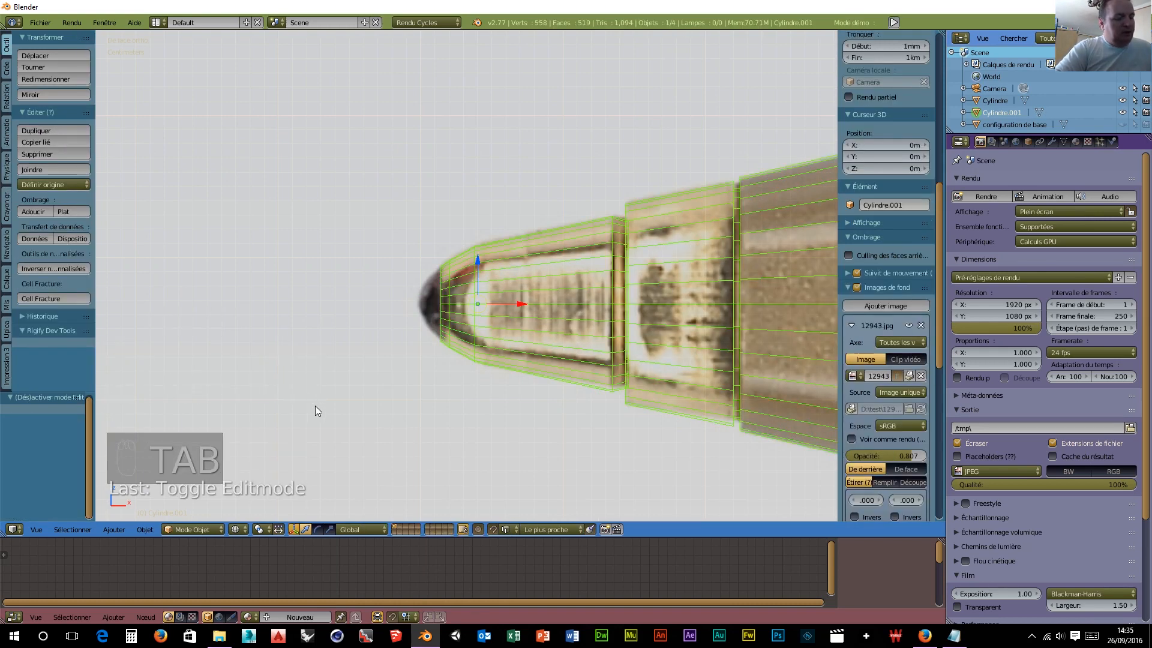
pyautogui.hotkey('shift', 'a')
pyautogui.moveTo(316, 406)
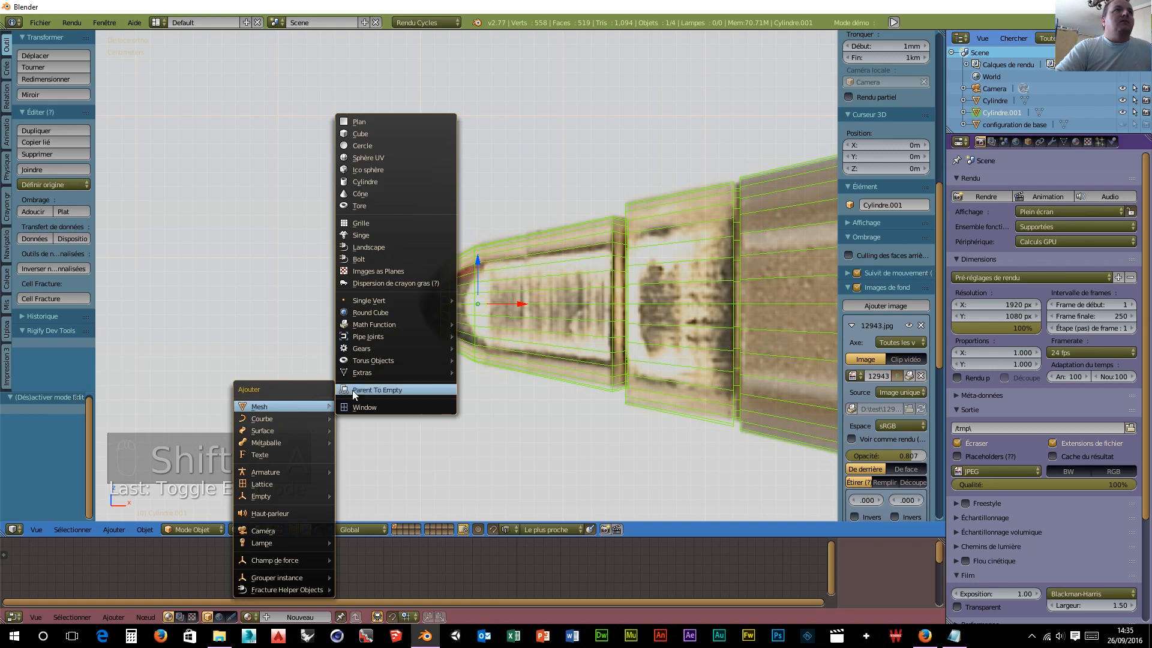
pyautogui.click(379, 157)
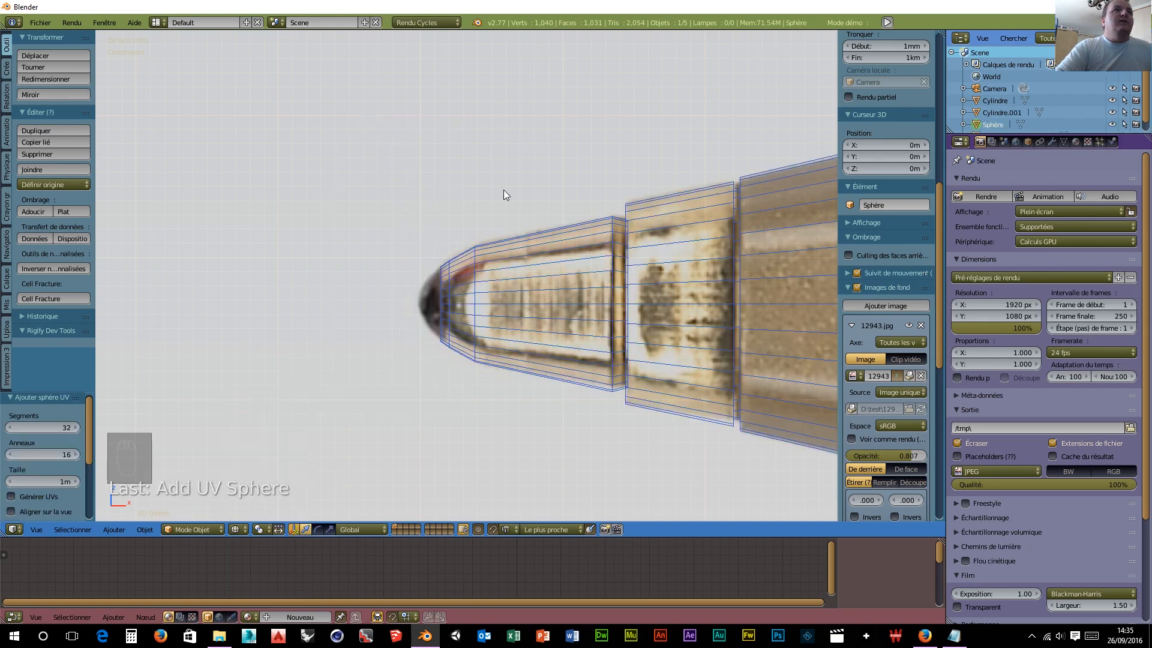
# Step: Shrink the UV sphere uniformly and move it about -2.667 m along X to the pen tip
pyautogui.scroll(-8, 738, 378)
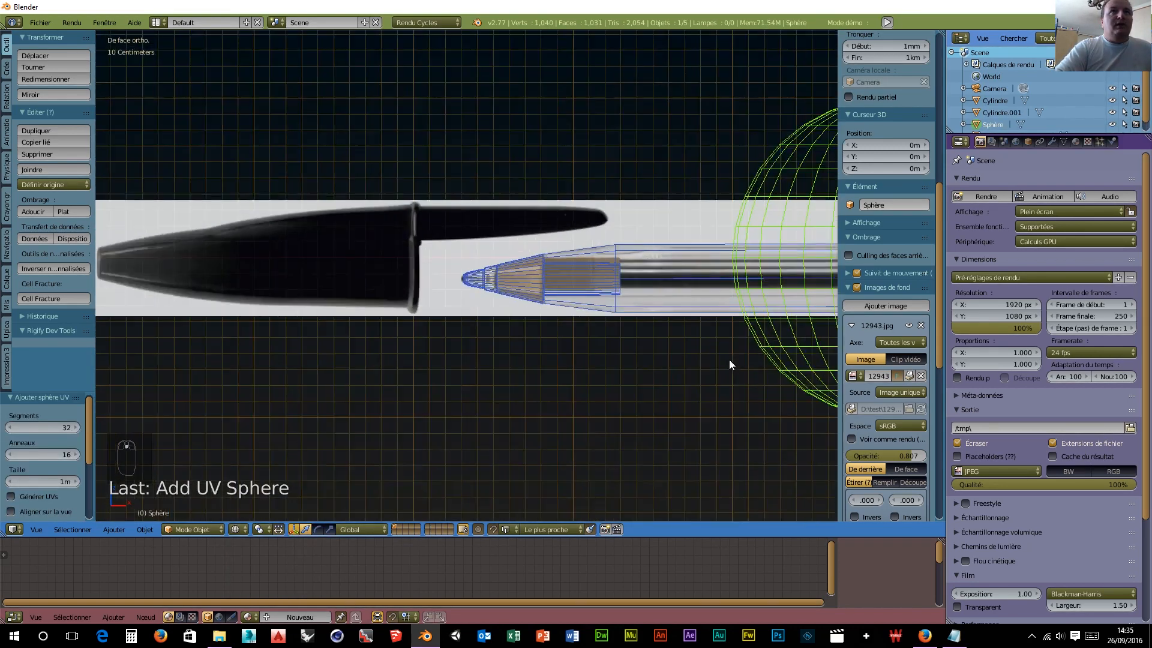
pyautogui.press('s')
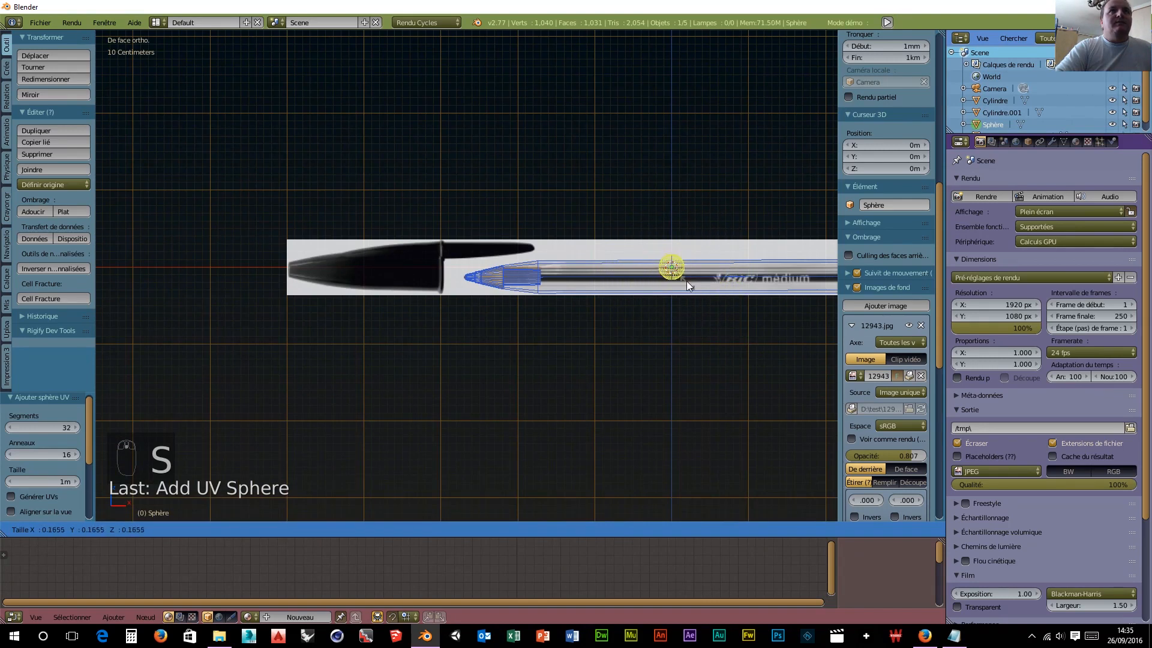
pyautogui.click(680, 271)
pyautogui.moveTo(707, 268); pyautogui.dragTo(511, 280)
pyautogui.scroll(12, 511, 279)
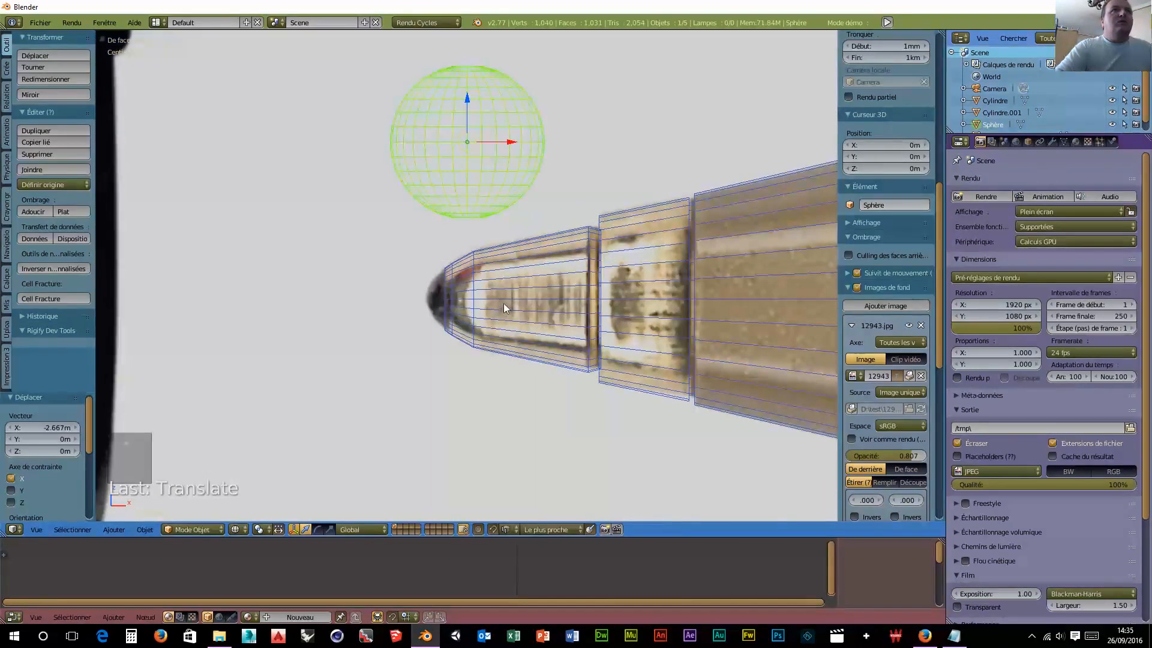
# Step: Shrink the sphere further and lower it onto the black ball point, shifting it about -1.72 cm along X
pyautogui.press('s')
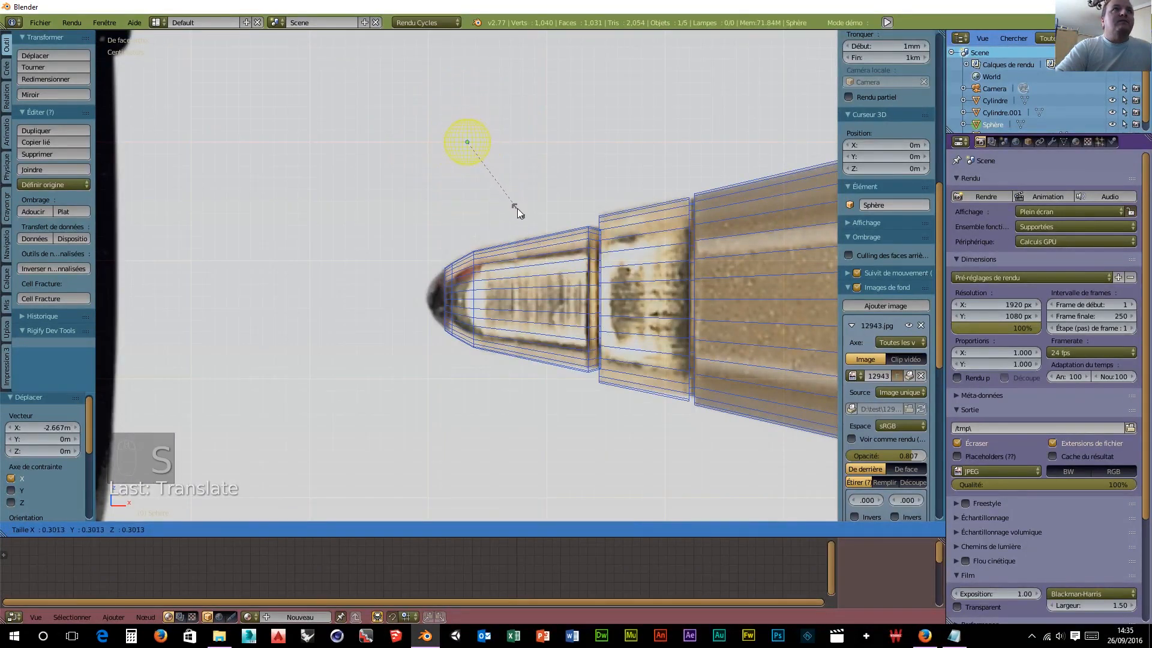
pyautogui.click(509, 199)
pyautogui.moveTo(469, 100); pyautogui.dragTo(466, 270)
pyautogui.moveTo(517, 296); pyautogui.dragTo(496, 298)
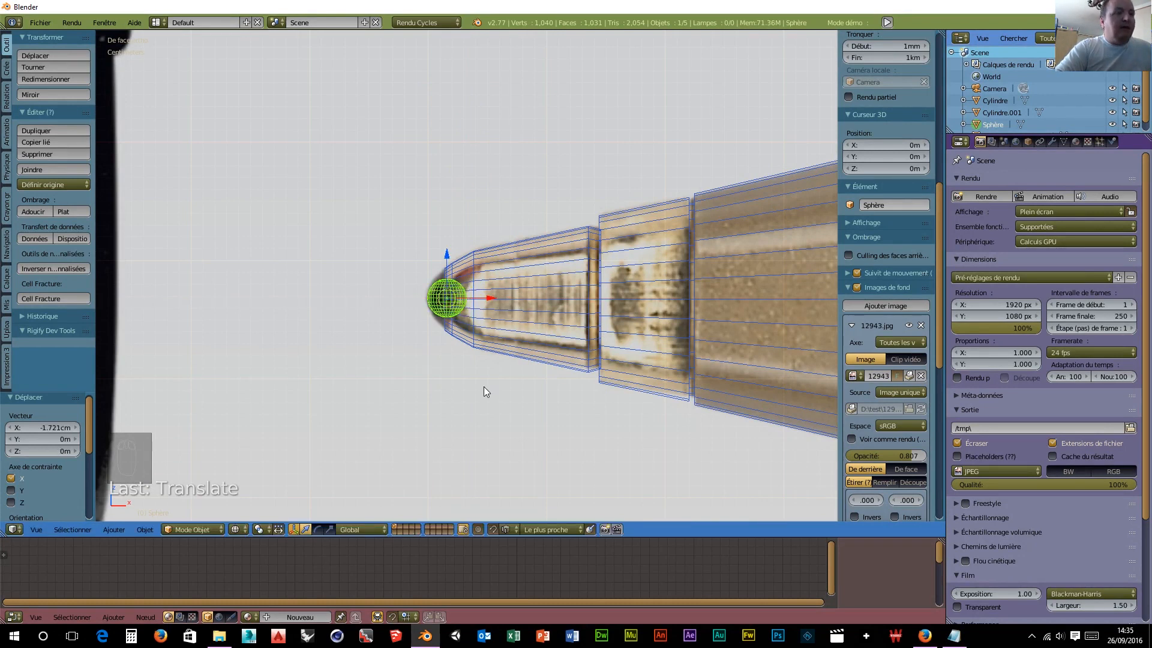
# Step: Enlarge the sphere by about 1.38, move it about 5.6 mm along X, and scale it by about 1.076 to fit the ball point
pyautogui.press('s')
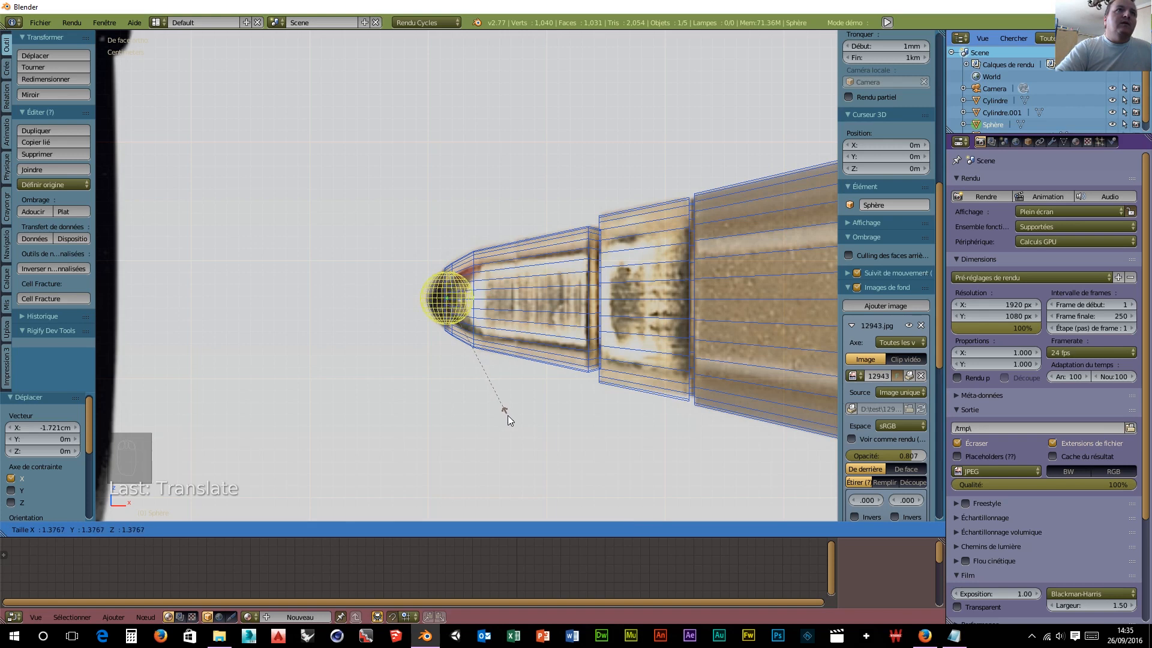
pyautogui.click(508, 415)
pyautogui.moveTo(489, 297); pyautogui.dragTo(494, 297)
pyautogui.press('s')
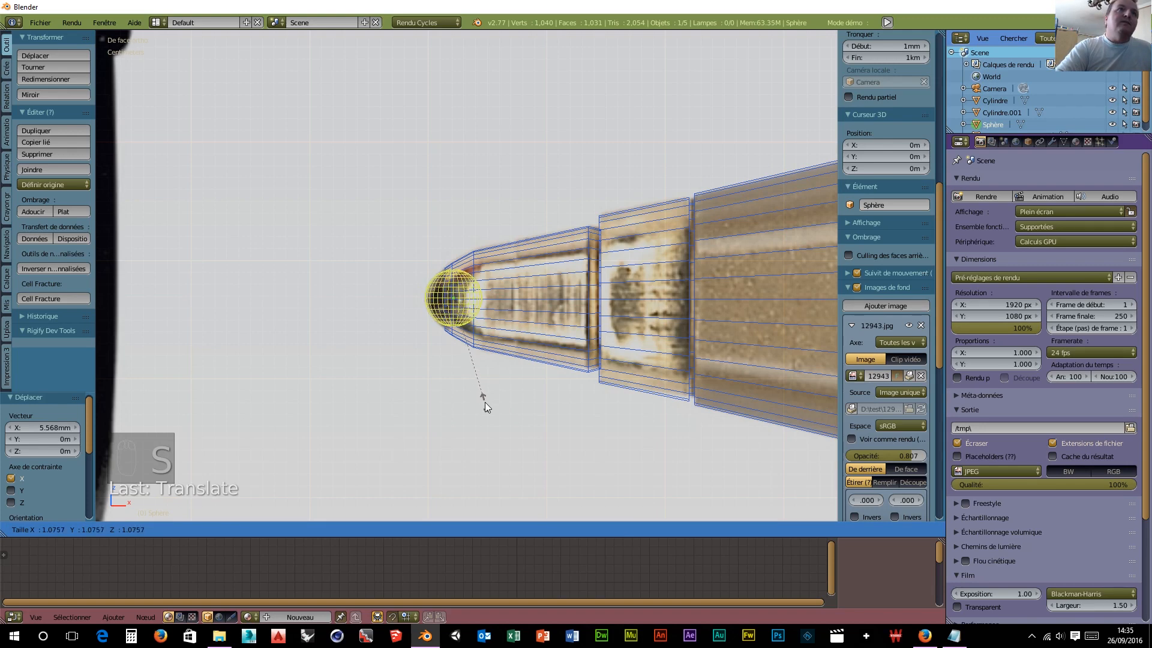
pyautogui.click(484, 402)
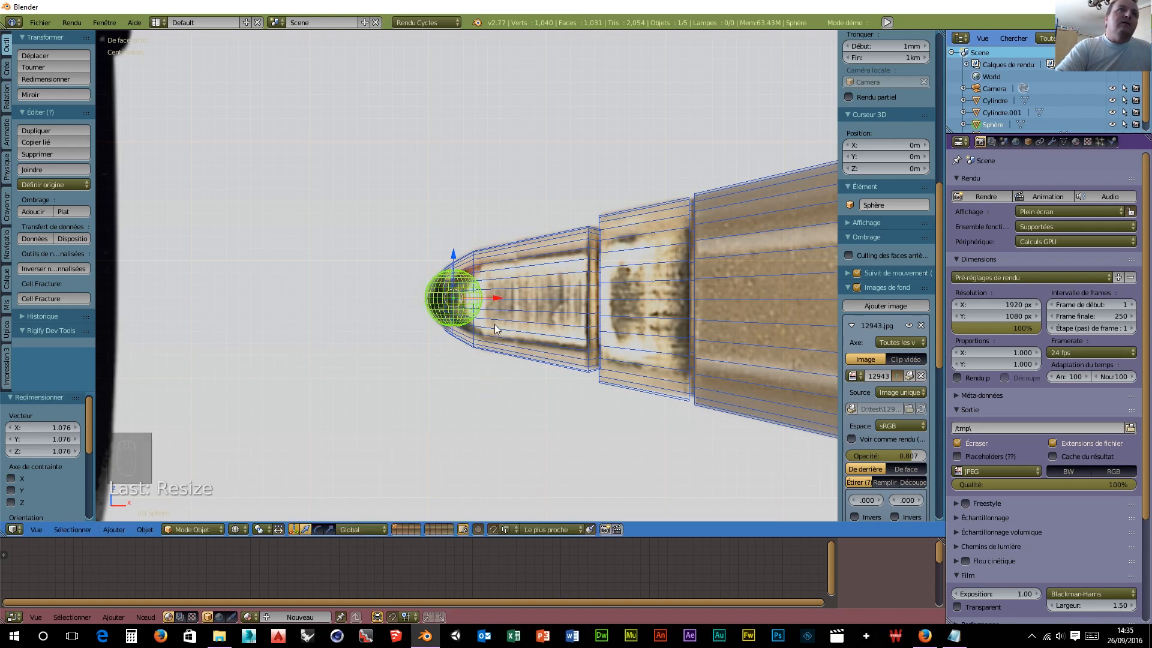
# Step: Add a cylinder mesh for the ink tube inside the pen body
pyautogui.scroll(-10, 481, 388)
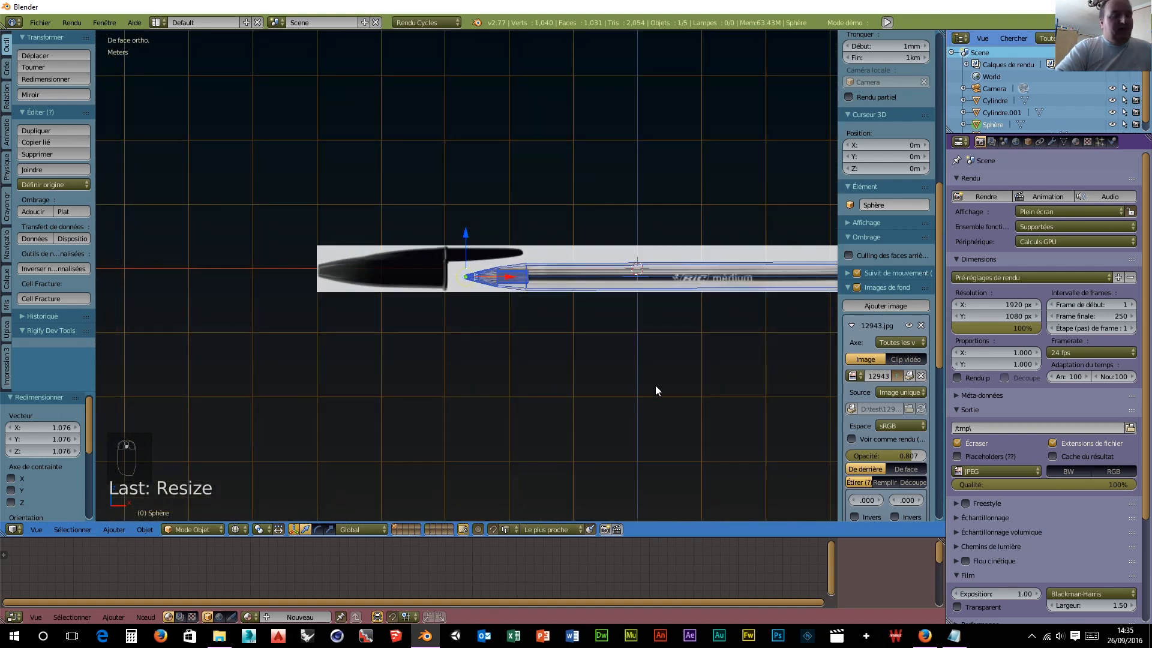
pyautogui.keyDown('shift'); pyautogui.moveTo(701, 379); pyautogui.dragTo(431, 386, button='middle'); pyautogui.keyUp('shift')
pyautogui.scroll(2, 450, 396)
pyautogui.scroll(1, 472, 403)
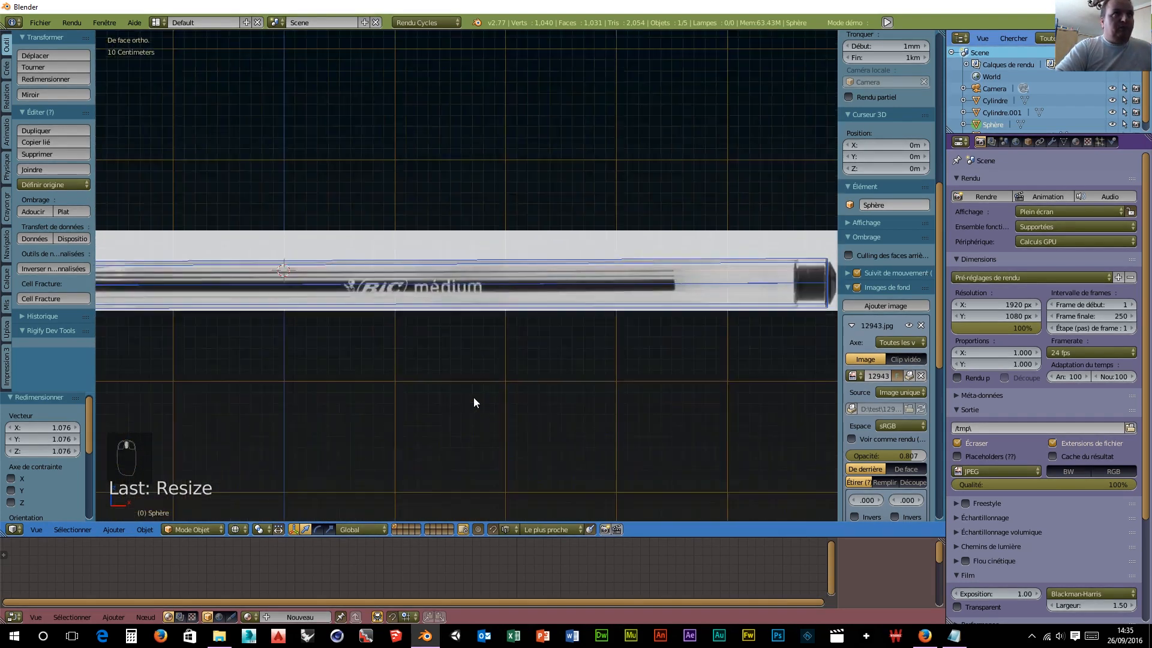
pyautogui.scroll(-3, 420, 384)
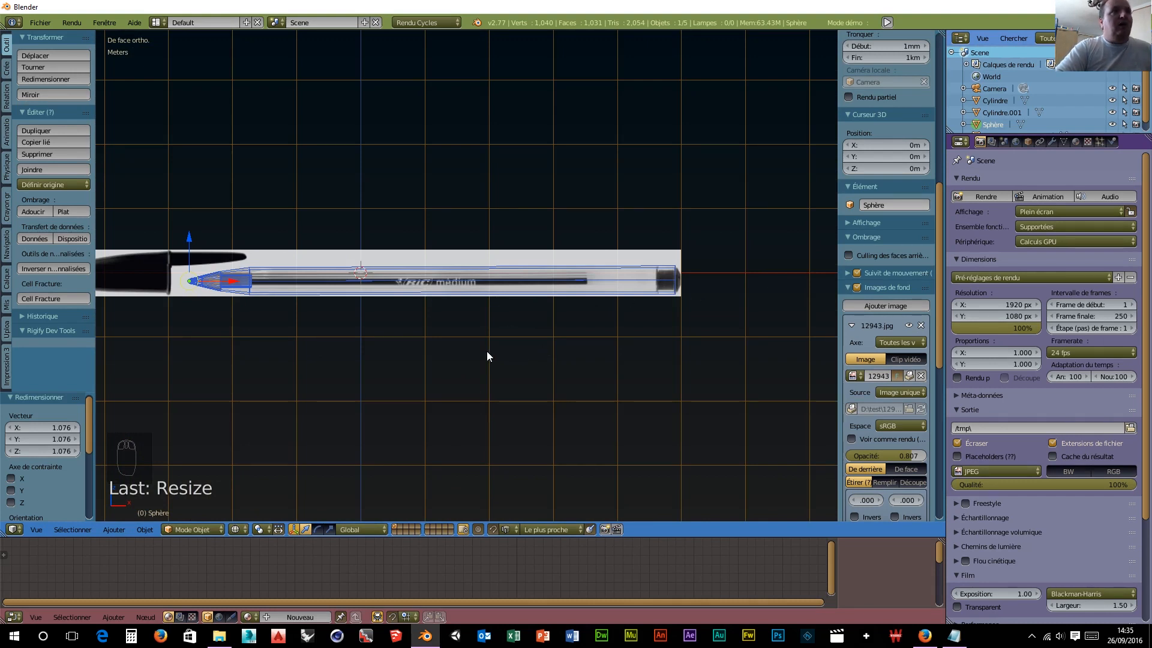
pyautogui.hotkey('shift', 'a')
pyautogui.moveTo(487, 352)
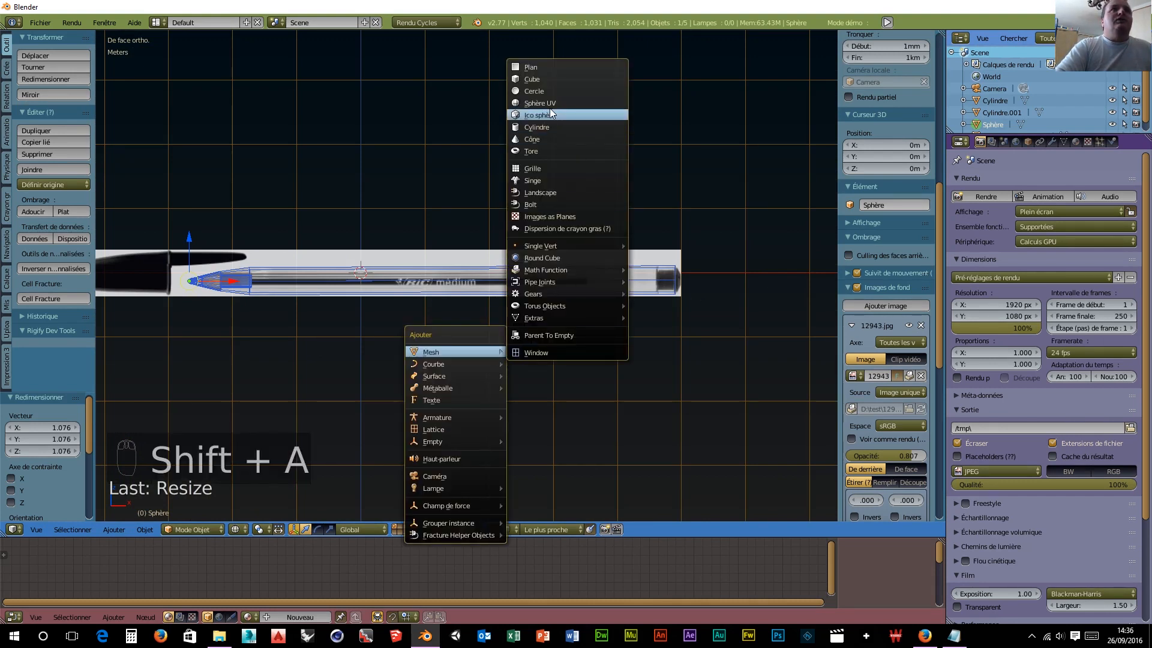
pyautogui.click(552, 126)
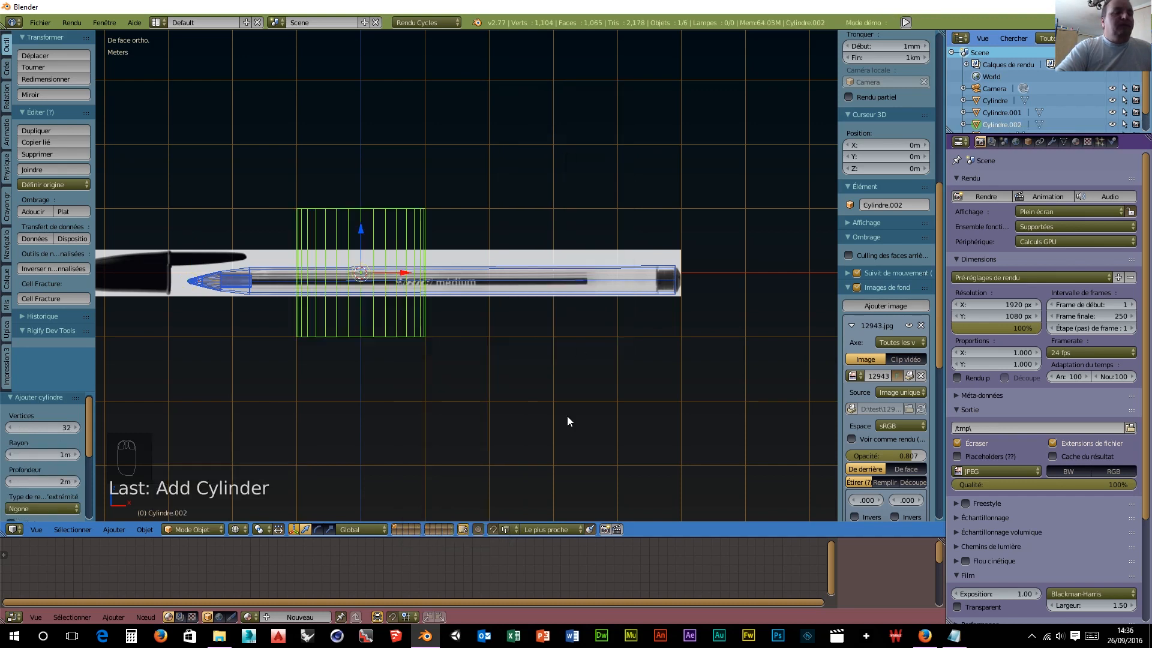
# Step: Rotate the new cylinder 90° about the Y axis so it lies along the pen
pyautogui.press('r')
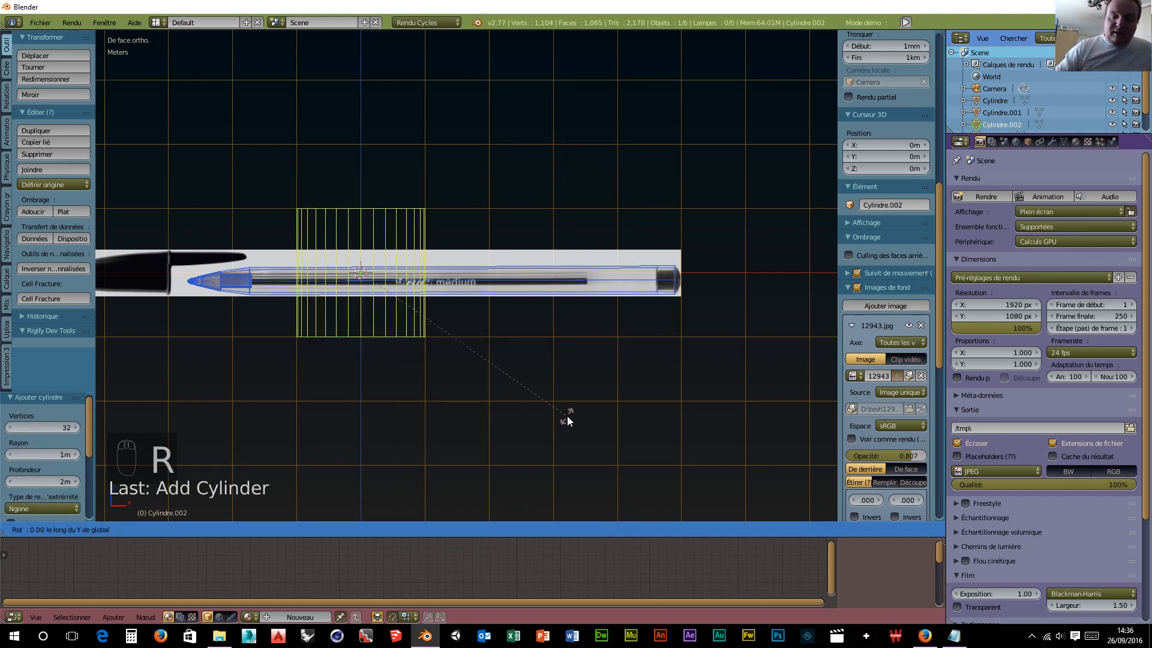
pyautogui.press('y')
pyautogui.press('9')
pyautogui.press('0')
pyautogui.click(567, 416)
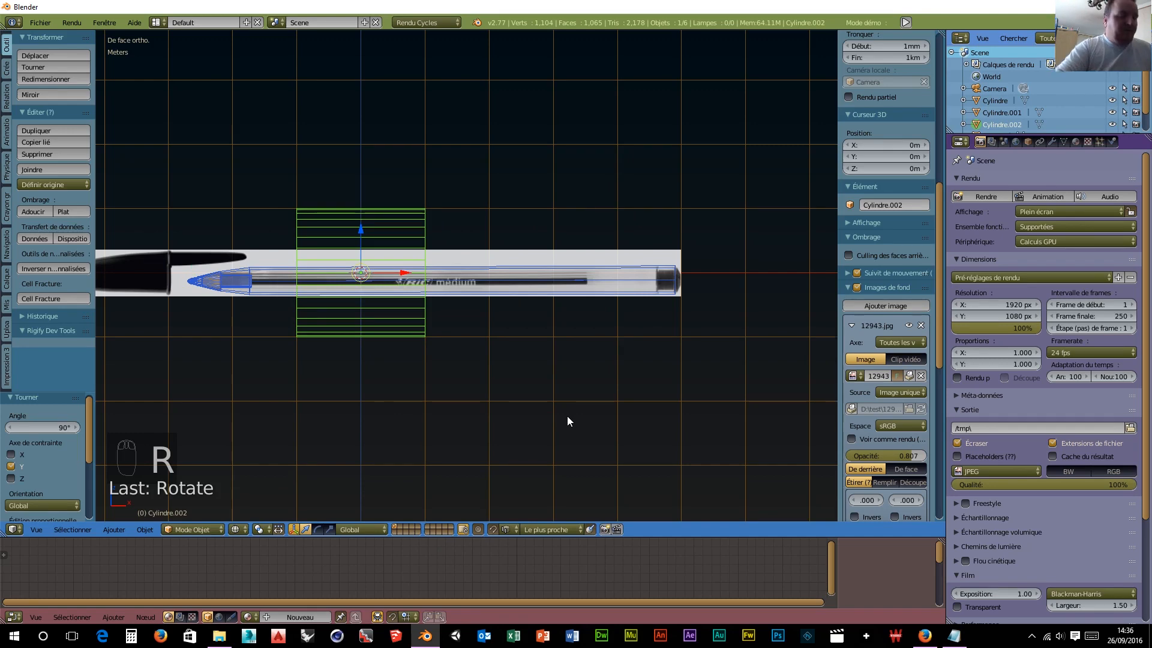
# Step: Scale the cylinder down uniformly to about 0.077
pyautogui.press('s')
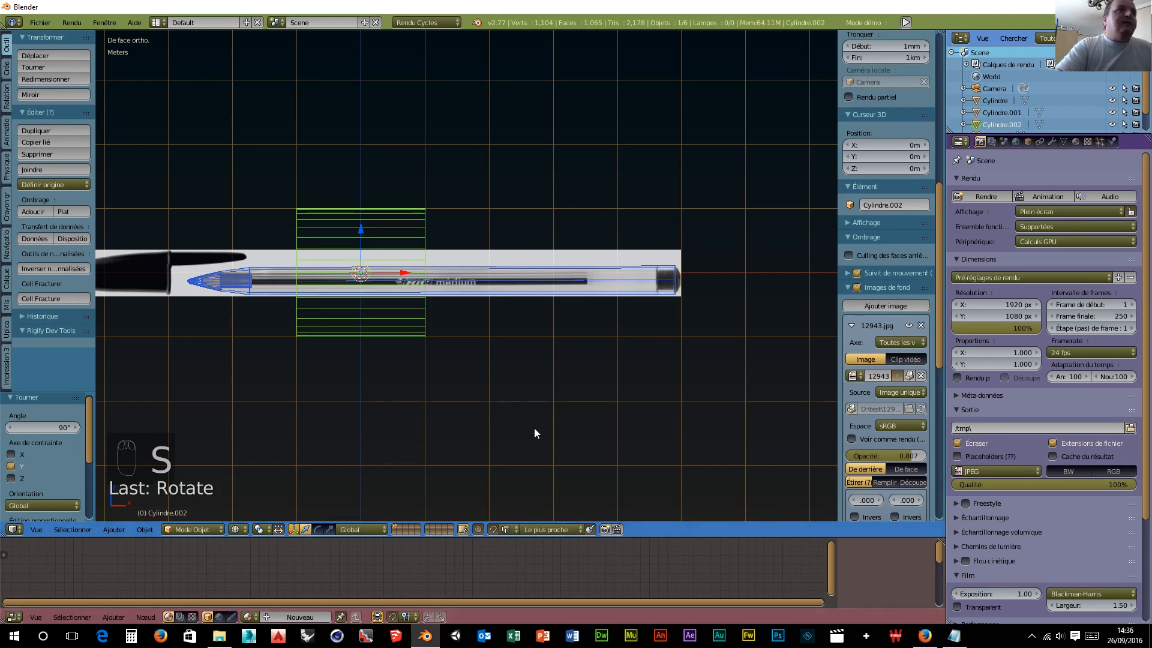
pyautogui.press('s')
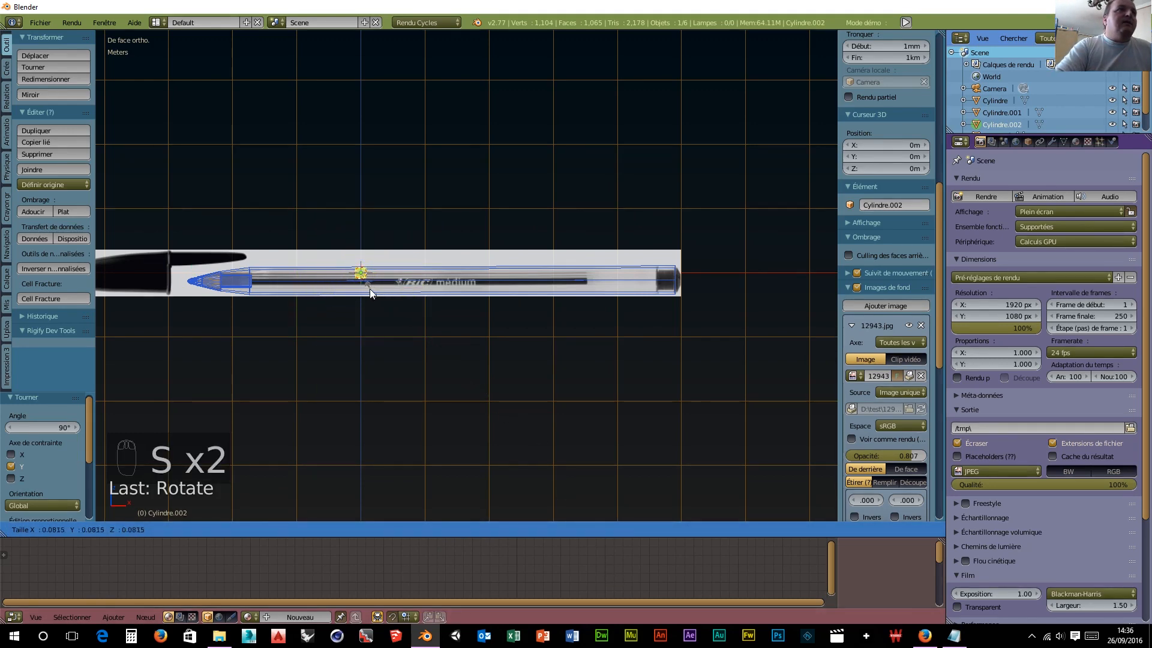
pyautogui.click(369, 289)
# Step: Lower the cylinder onto the ink tube and move it about -1.62 m along X to just behind the brown sleeve
pyautogui.scroll(6, 394, 353)
pyautogui.keyDown('shift'); pyautogui.moveTo(393, 353); pyautogui.dragTo(149, 339, button='middle'); pyautogui.keyUp('shift')
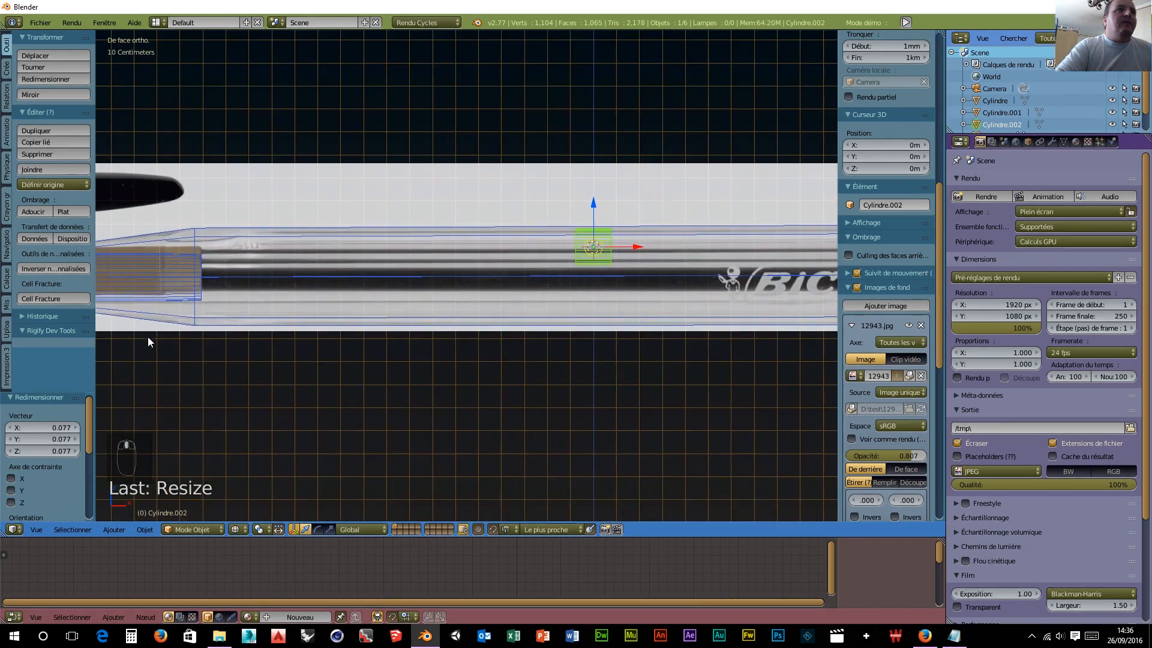
pyautogui.moveTo(596, 199); pyautogui.dragTo(588, 223)
pyautogui.moveTo(637, 273); pyautogui.dragTo(264, 294)
pyautogui.scroll(1, 258, 312)
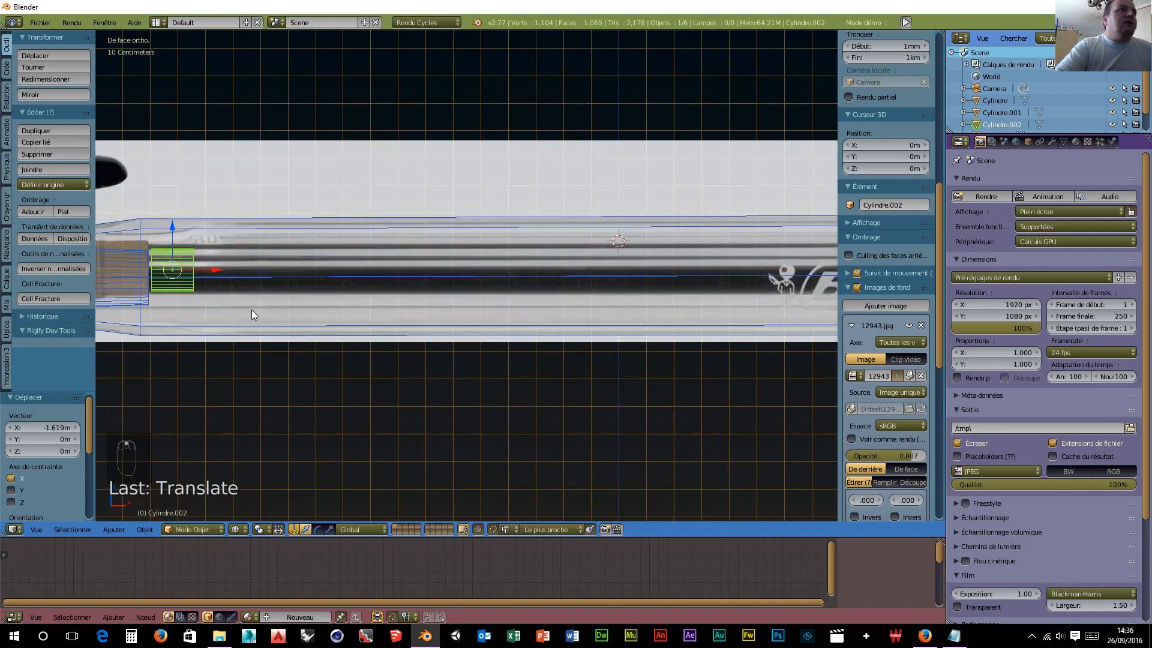
# Step: Return to the front view and lower the cylinder about 1.9 cm along Z over the ink tube
pyautogui.moveTo(250, 310); pyautogui.dragTo(317, 308, button='middle')
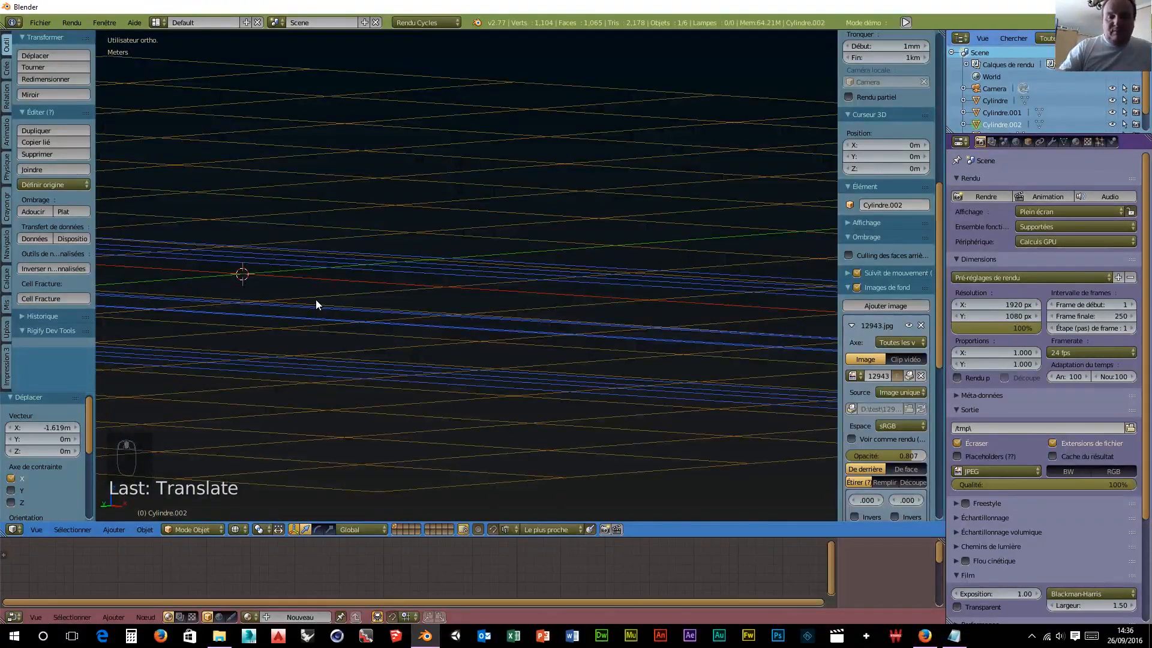
pyautogui.press('KP_1')
pyautogui.scroll(5, 625, 336)
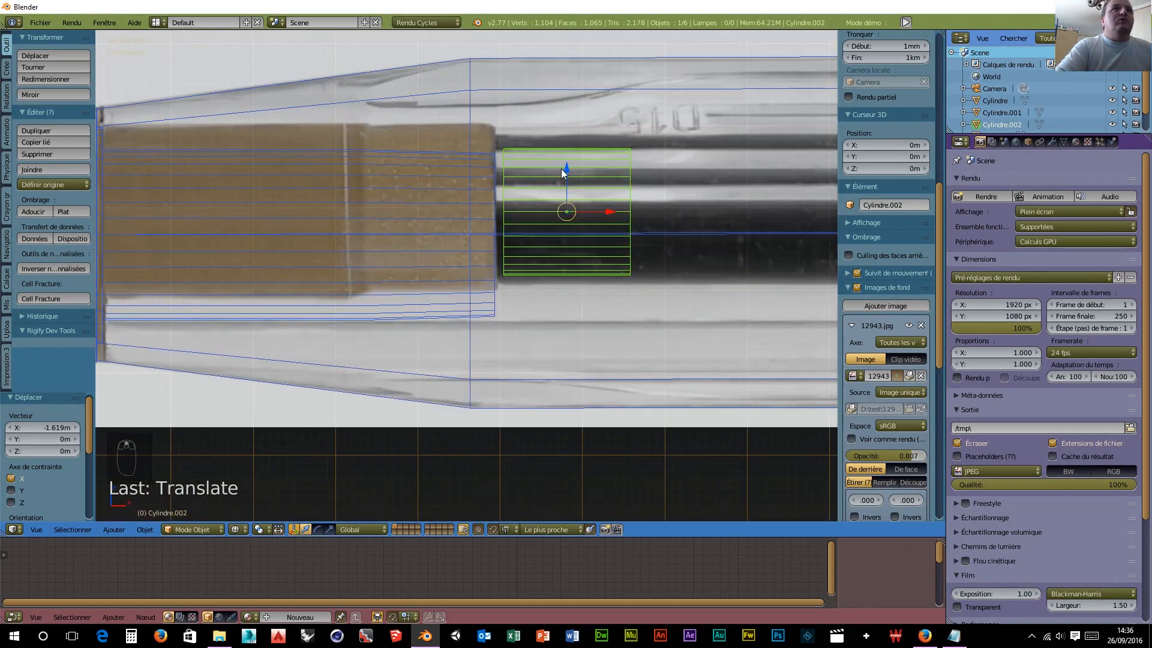
pyautogui.press('g')
pyautogui.press('z')
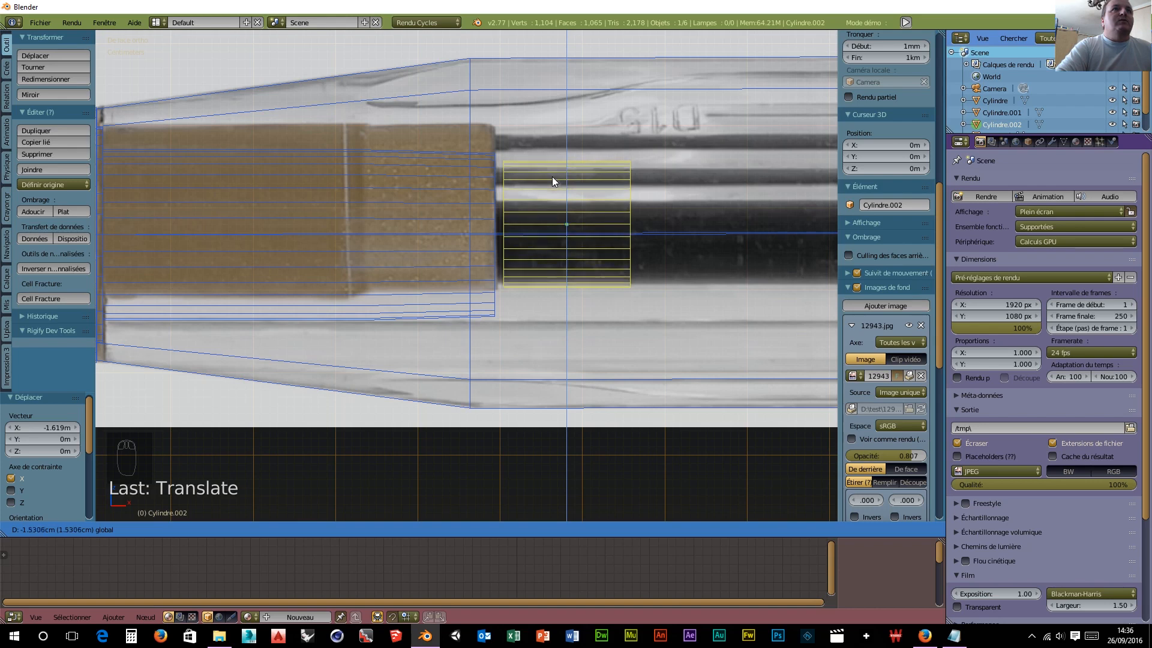
pyautogui.click(552, 177)
# Step: Move the cylinder about -1.09 cm along X against the sleeve's end and lower it about 5.1 mm along Z
pyautogui.press('g')
pyautogui.press('x')
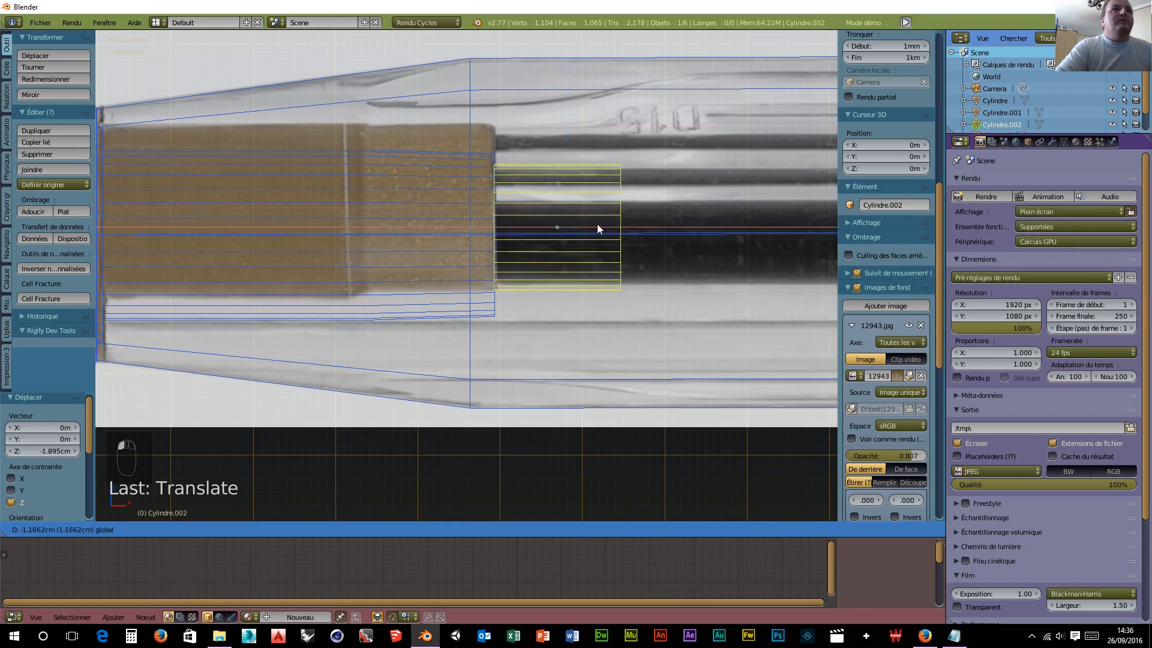
pyautogui.click(597, 225)
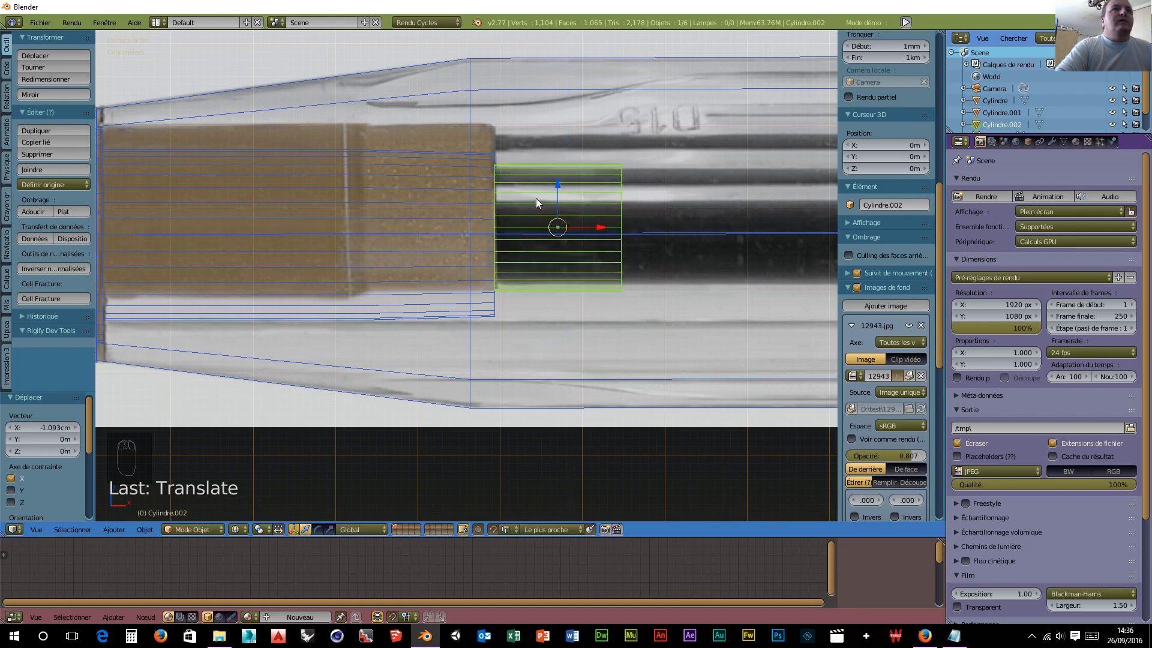
pyautogui.press('g')
pyautogui.press('z')
pyautogui.click(556, 186)
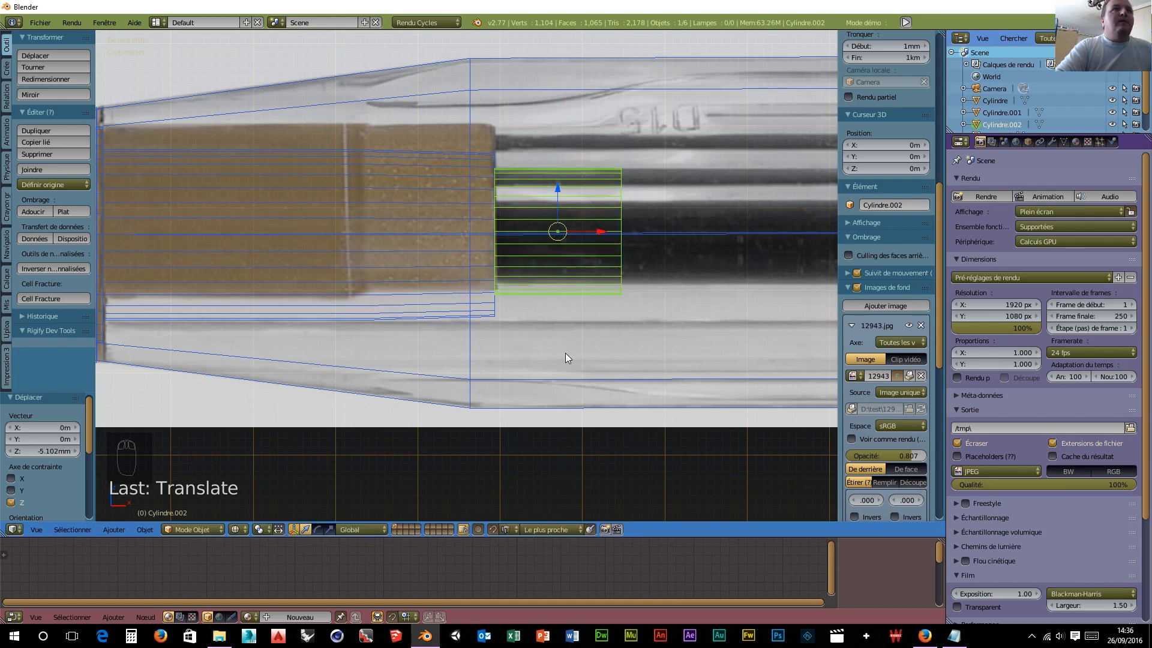
# Step: Enlarge the ink tube cylinder uniformly by a factor of about 1.312 and lower it about 4.4 mm along Z
pyautogui.press('s')
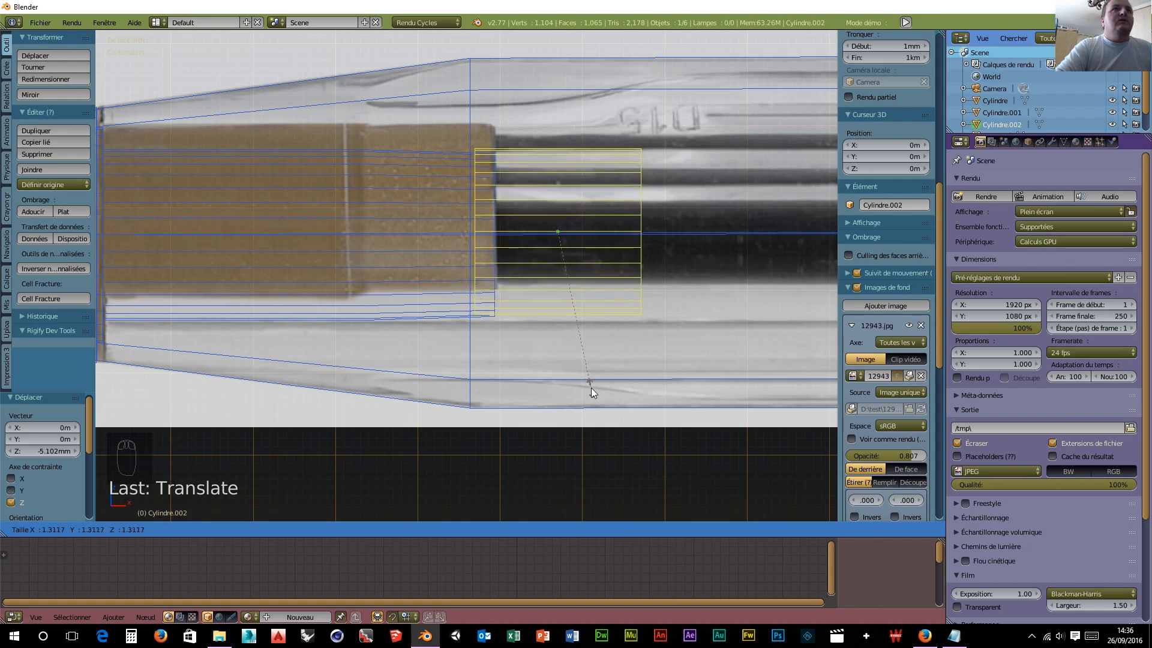
pyautogui.click(592, 388)
pyautogui.press('g')
pyautogui.press('z')
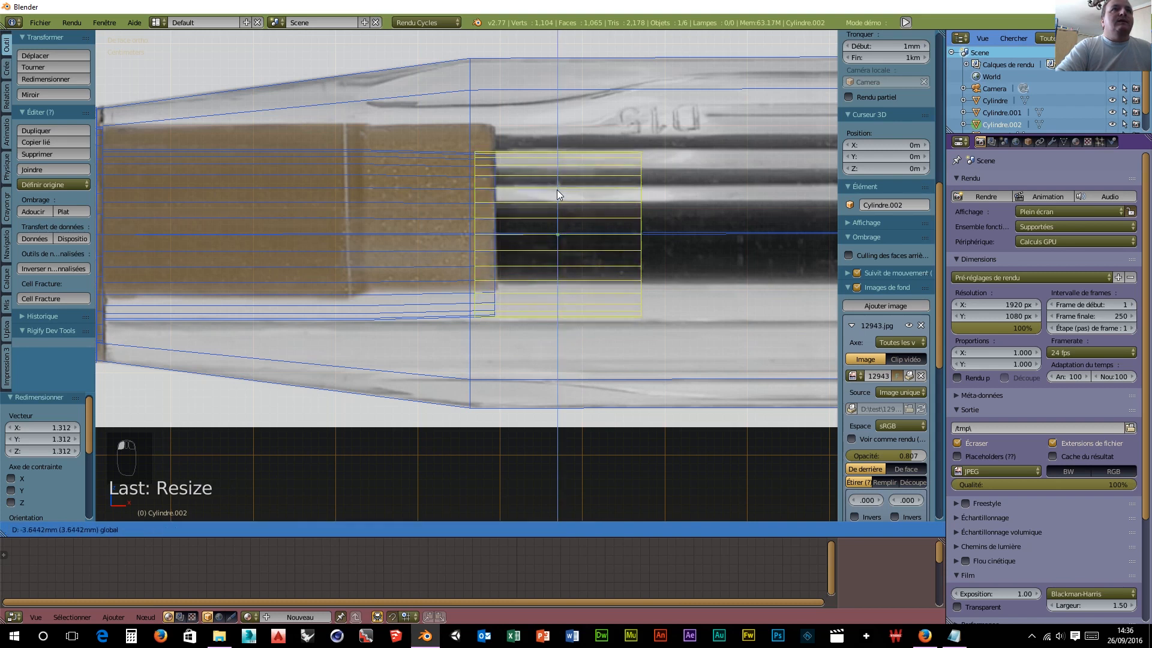
pyautogui.click(556, 190)
# Step: Move the cylinder about 2.48 cm along X to the end of the brown sleeve
pyautogui.press('g')
pyautogui.press('z')
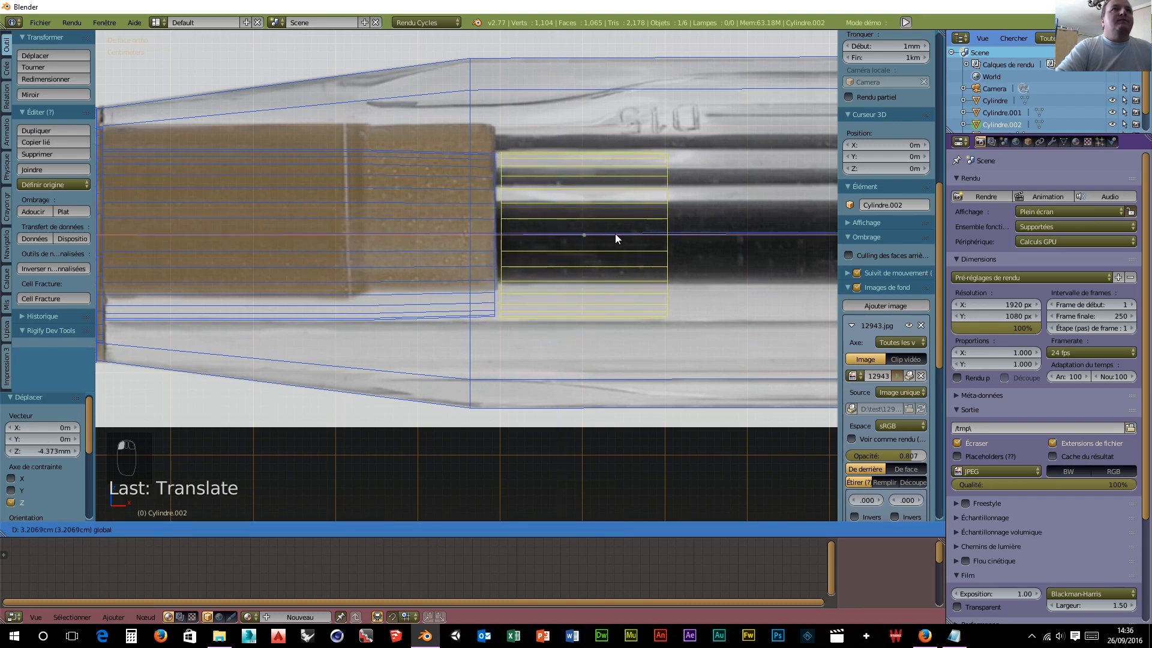
pyautogui.click(609, 233)
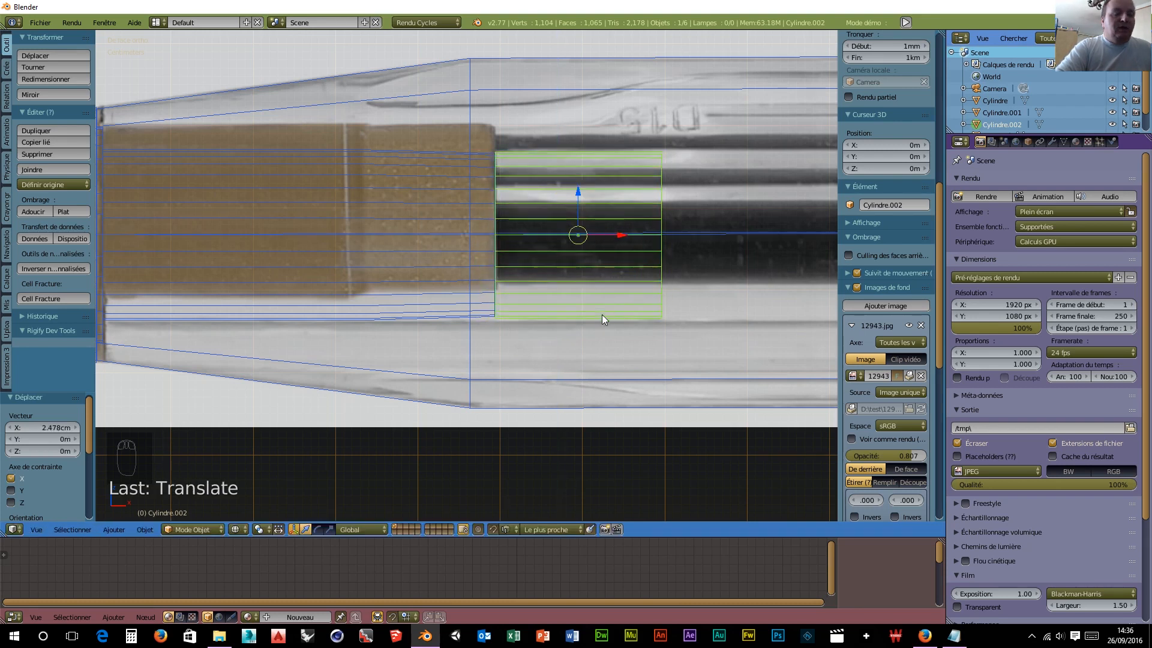
# Step: Scale the cylinder uniformly by about 0.971 and shift it about -4.4 mm along X against the sleeve's end
pyautogui.press('s')
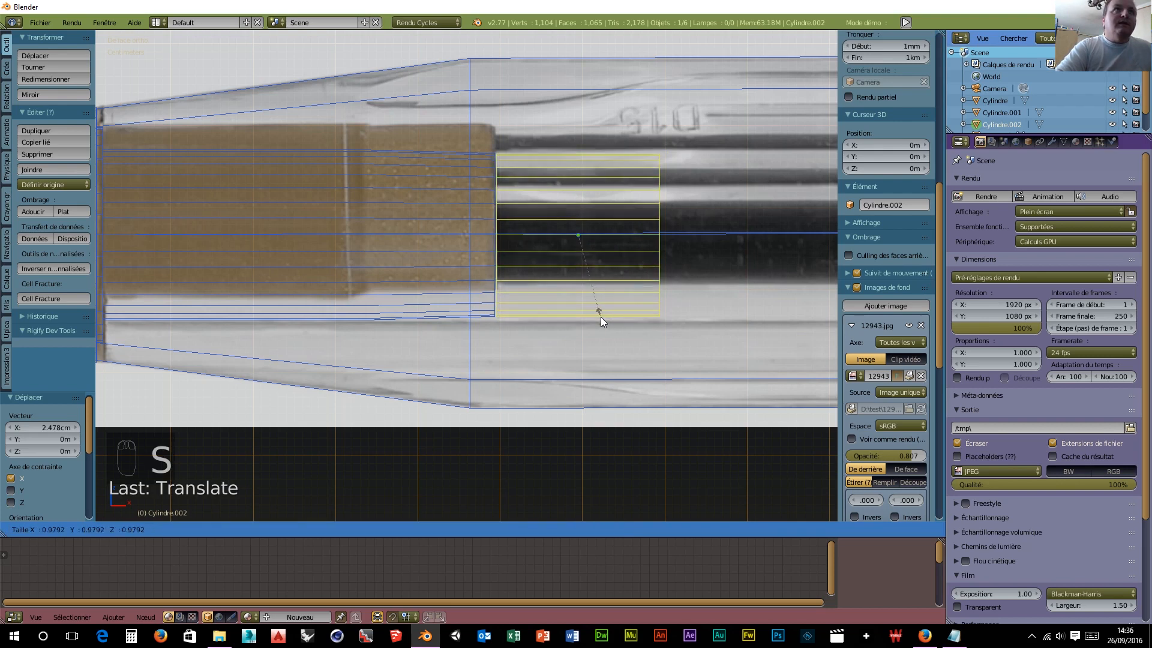
pyautogui.click(600, 315)
pyautogui.press('g')
pyautogui.press('x')
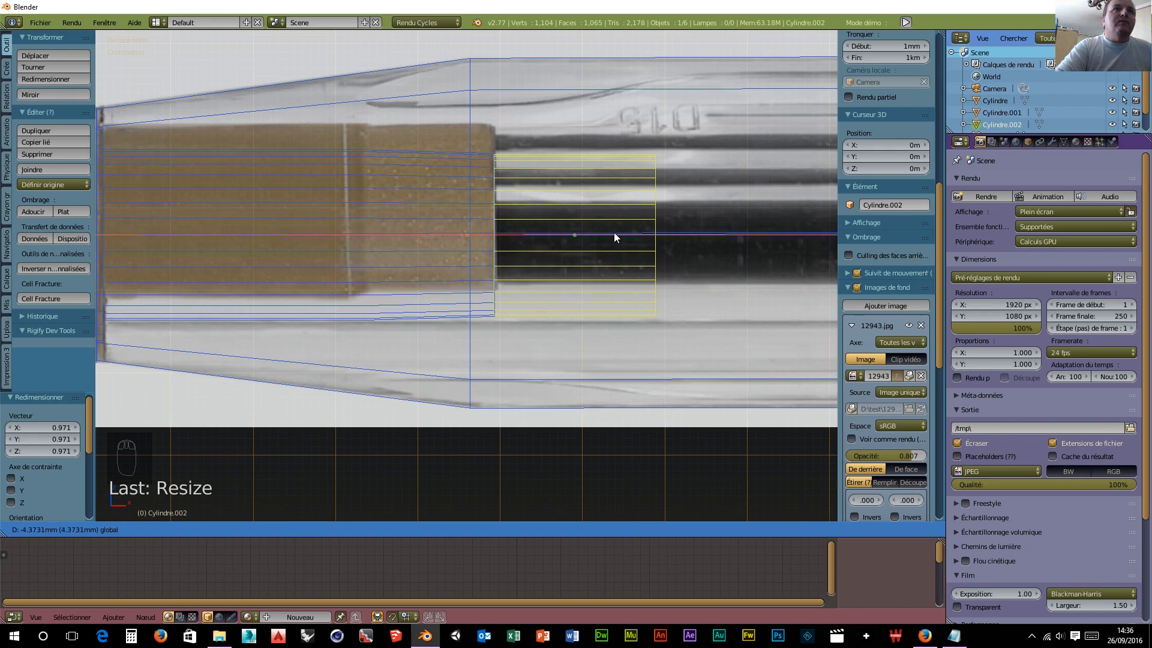
pyautogui.click(614, 232)
pyautogui.scroll(-2, 668, 257)
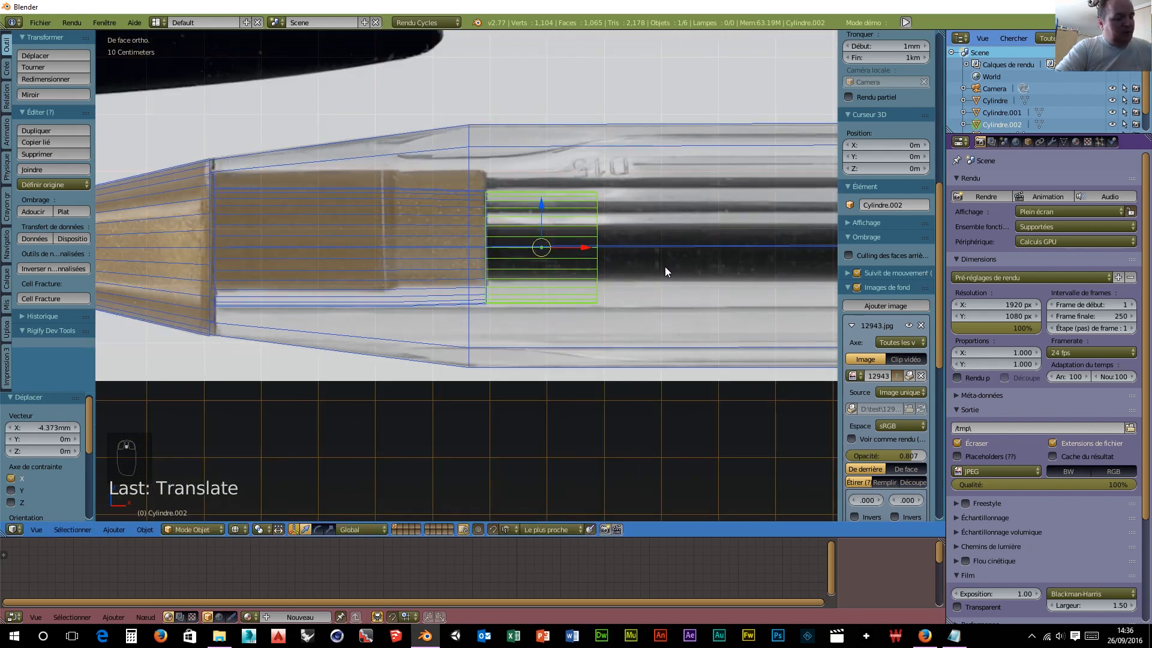
# Step: In Edit Mode, stretch the cylinder by moving only its rear end vertices about 5.03 m along X to the end of the ink
pyautogui.press('Tab')
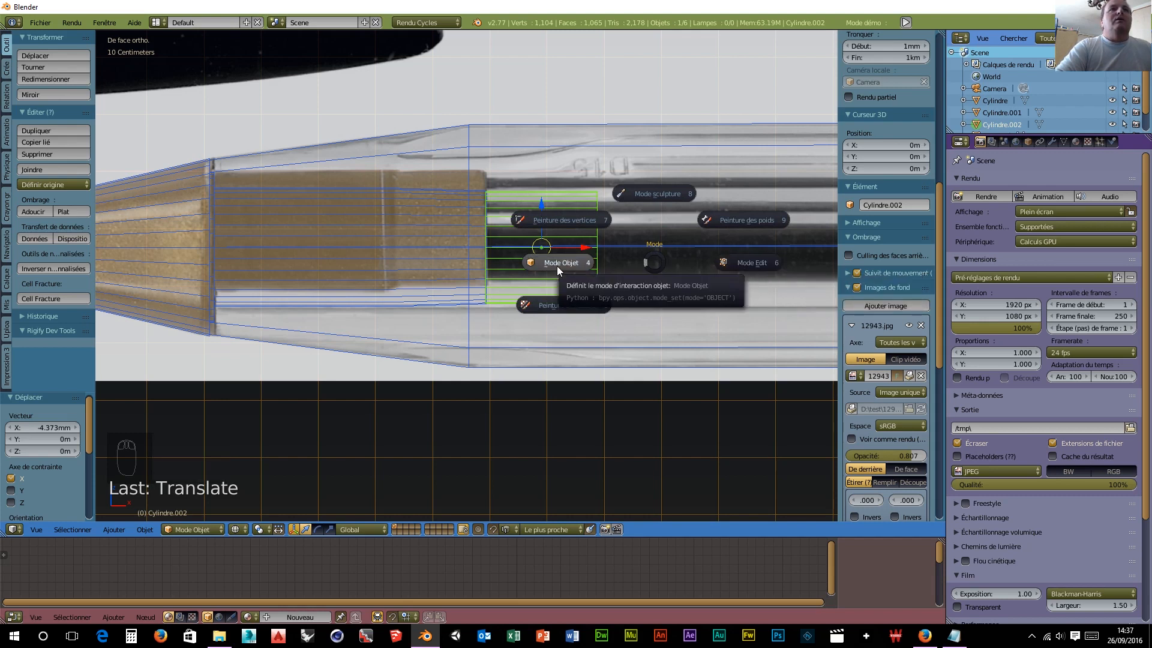
pyautogui.click(728, 262)
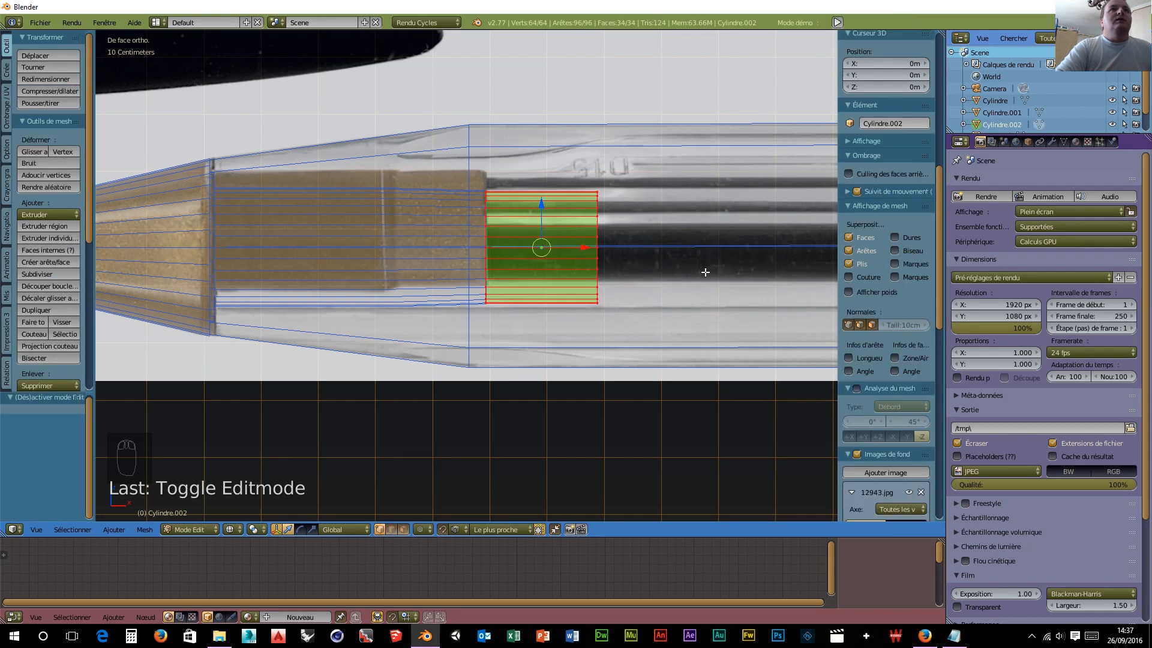
pyautogui.scroll(-1, 683, 290)
pyautogui.press('a')
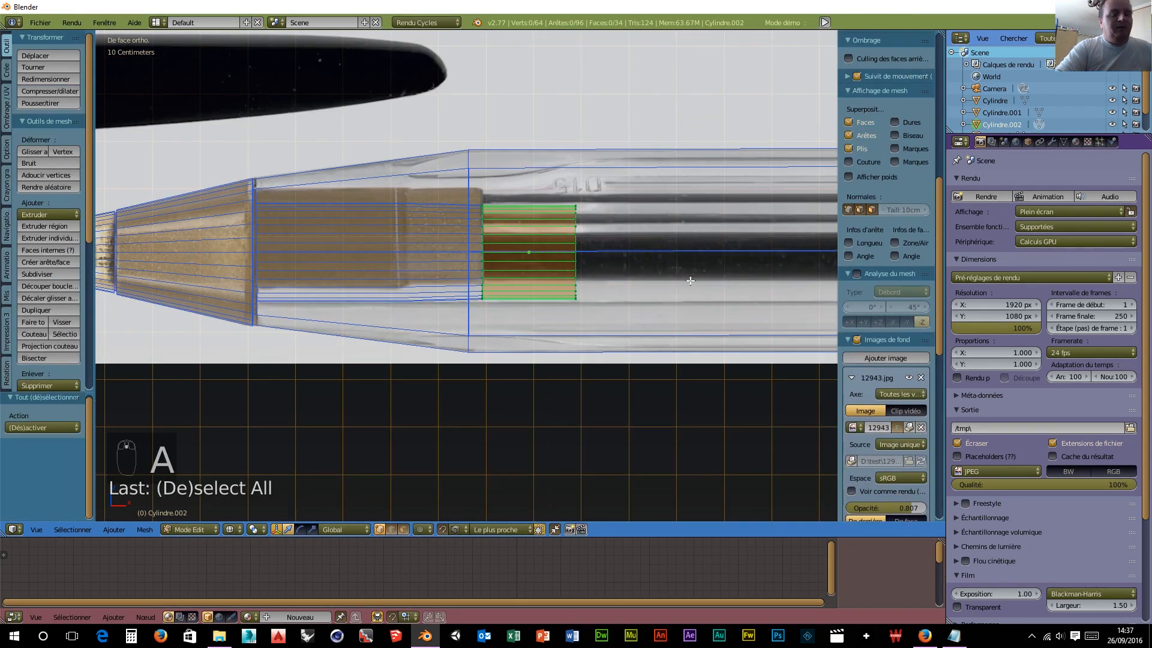
pyautogui.press('b')
pyautogui.moveTo(588, 249); pyautogui.dragTo(581, 303)
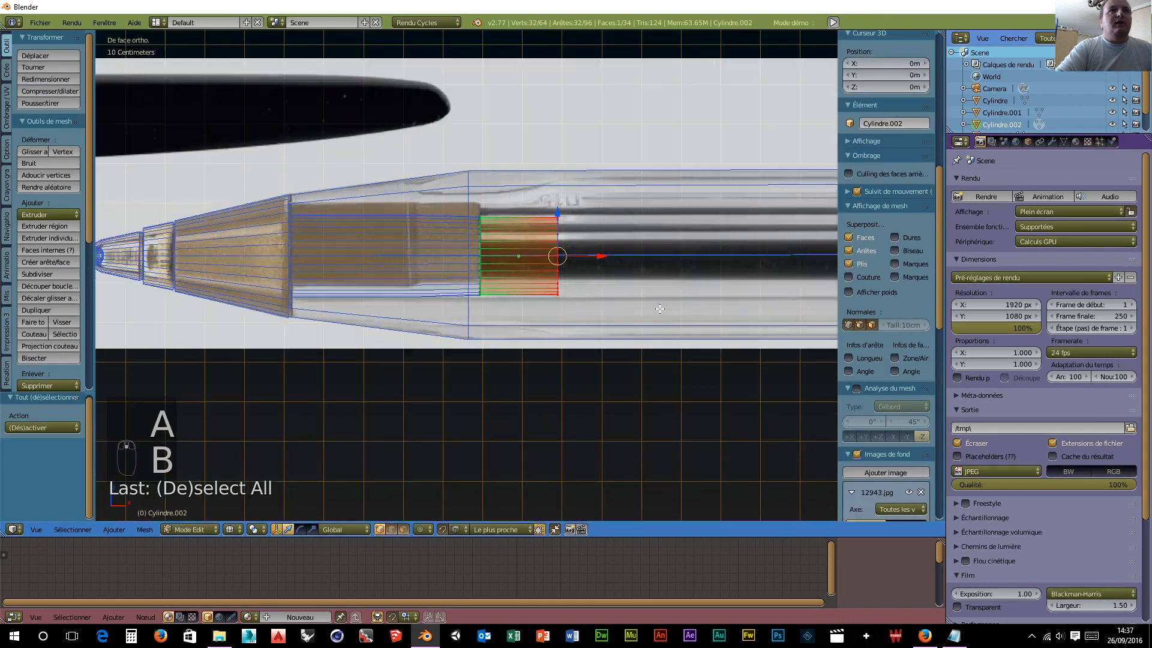
pyautogui.scroll(-7, 677, 294)
pyautogui.moveTo(676, 294); pyautogui.dragTo(650, 300, button='middle')
pyautogui.press('KP_1')
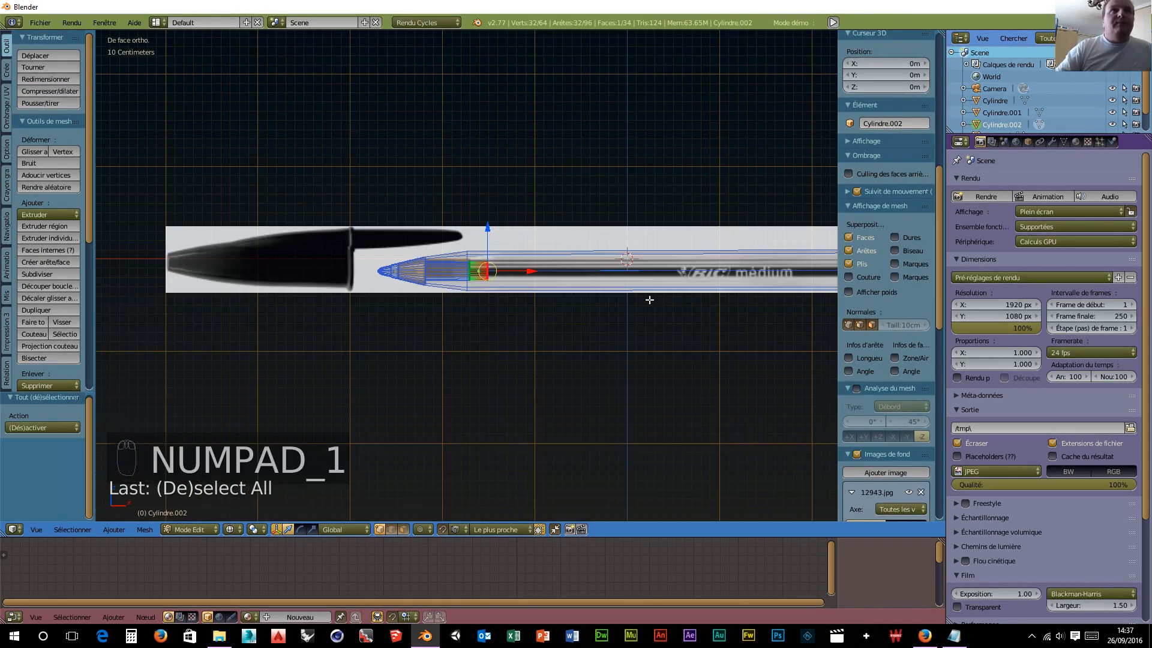
pyautogui.keyDown('shift'); pyautogui.moveTo(746, 379); pyautogui.dragTo(538, 378, button='middle'); pyautogui.keyUp('shift')
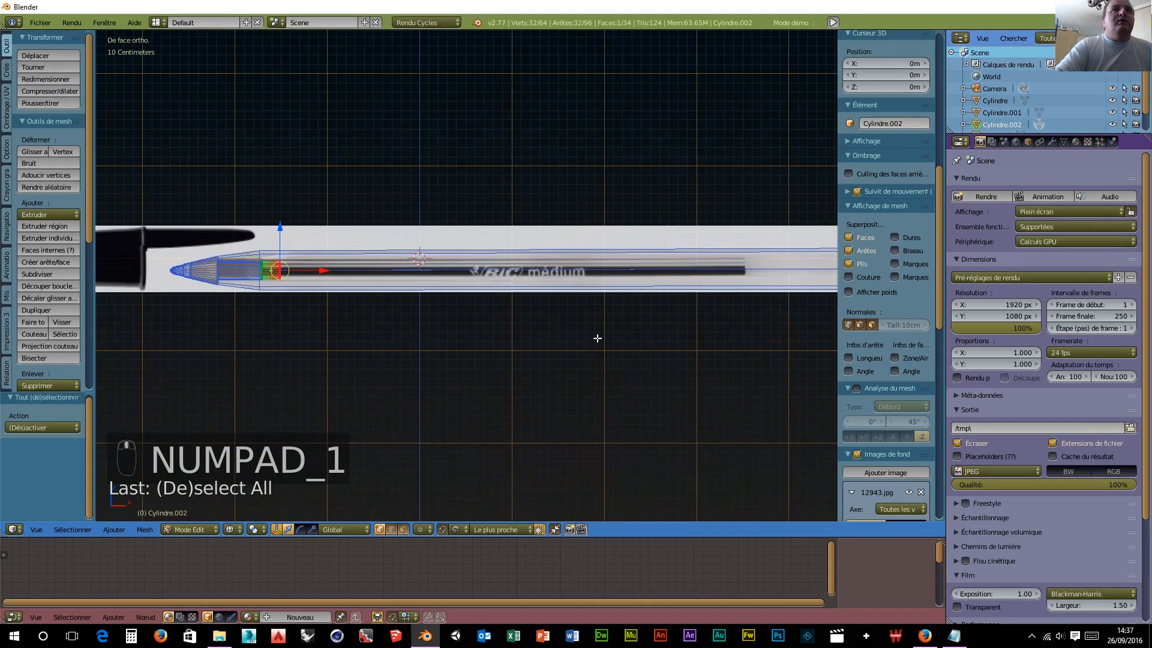
pyautogui.click(743, 267)
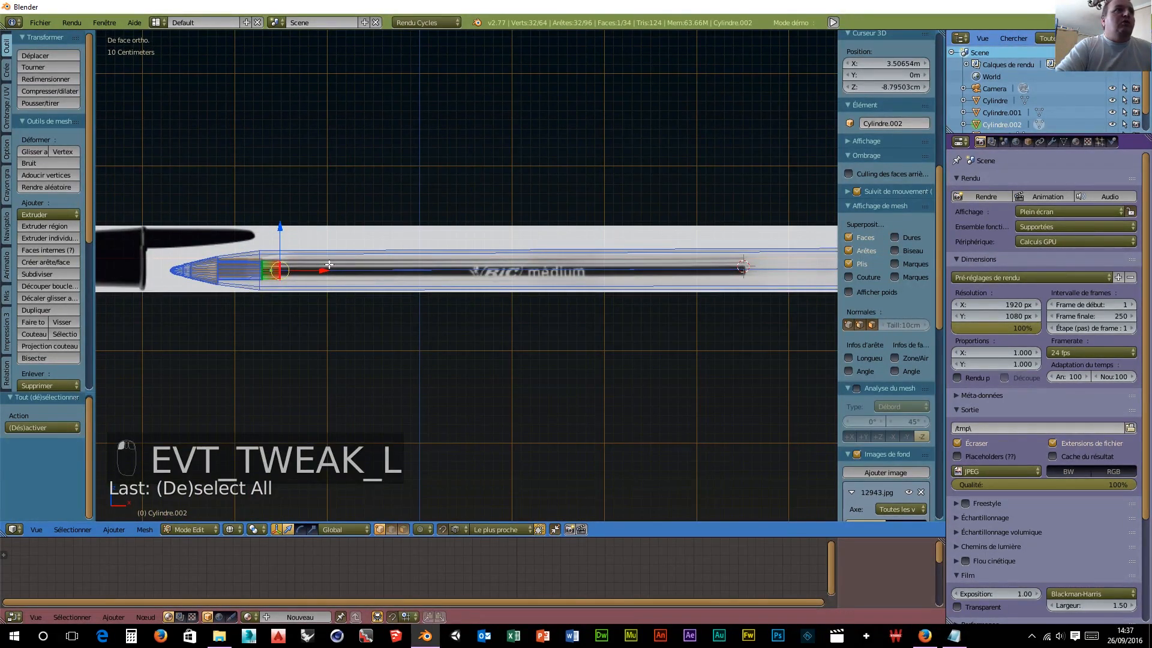
pyautogui.moveTo(329, 264); pyautogui.dragTo(784, 286)
# Step: Fine-tune the selected end vertices by about 1.05 cm along X to meet the end of the dark ink
pyautogui.scroll(4, 750, 329)
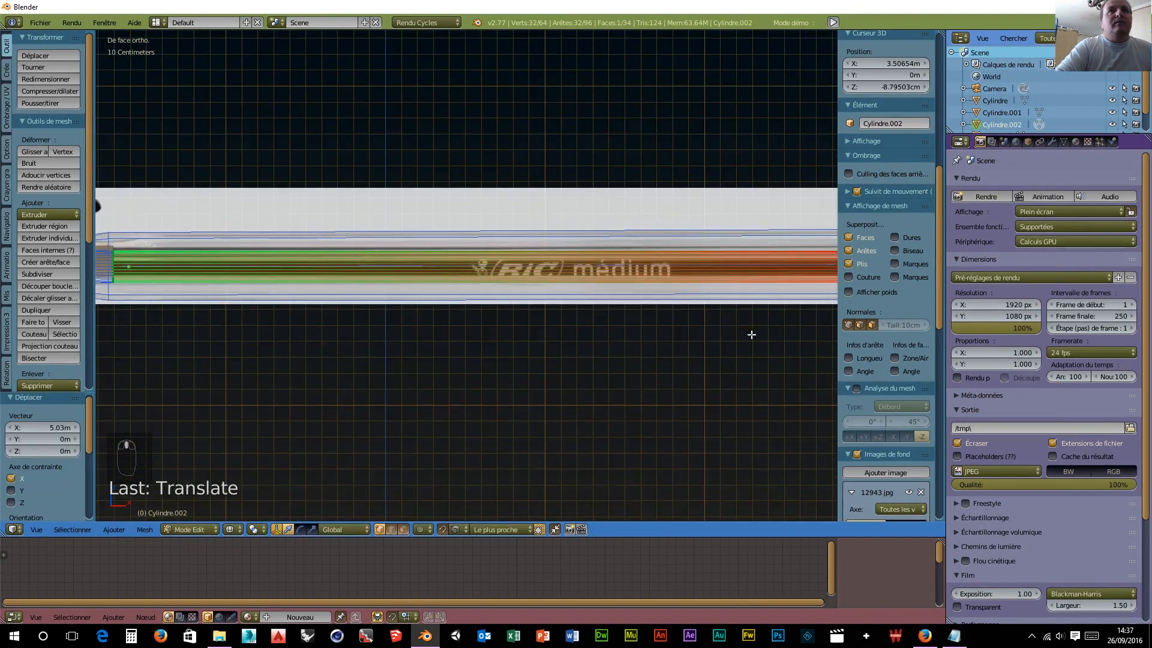
pyautogui.keyDown('shift'); pyautogui.moveTo(750, 329); pyautogui.dragTo(276, 312, button='middle'); pyautogui.keyUp('shift')
pyautogui.scroll(4, 428, 335)
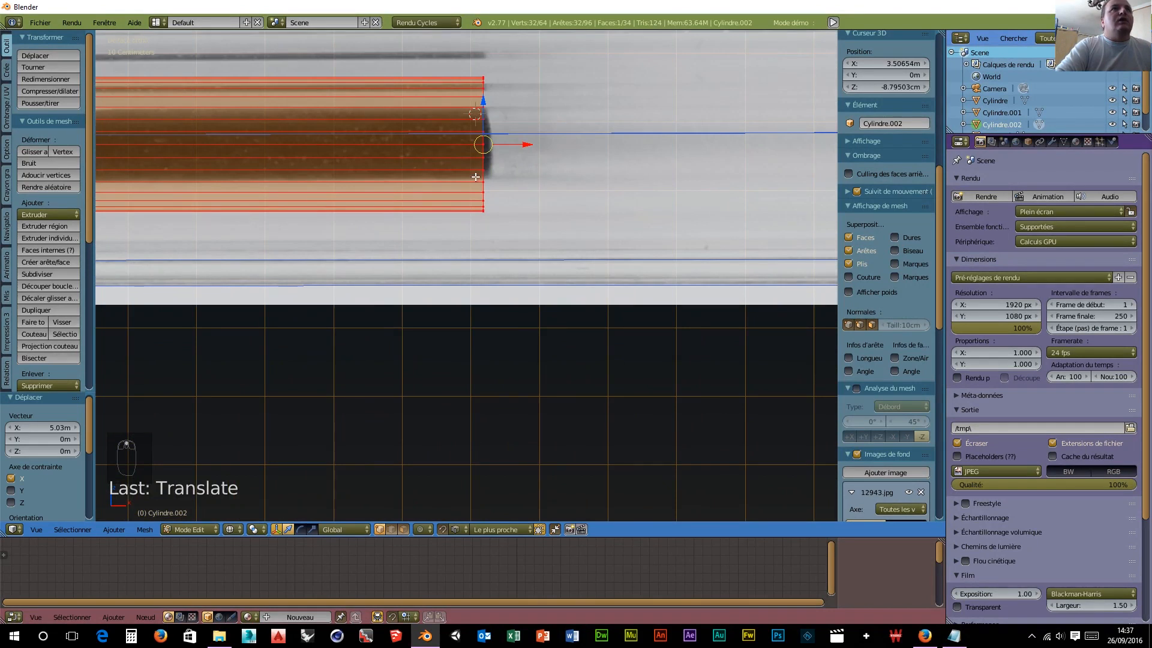
pyautogui.moveTo(523, 144); pyautogui.dragTo(531, 144)
# Step: Extrude the tube's end about 13.6 cm and extend it another 92.7 cm along X up to the black end plug
pyautogui.press('e')
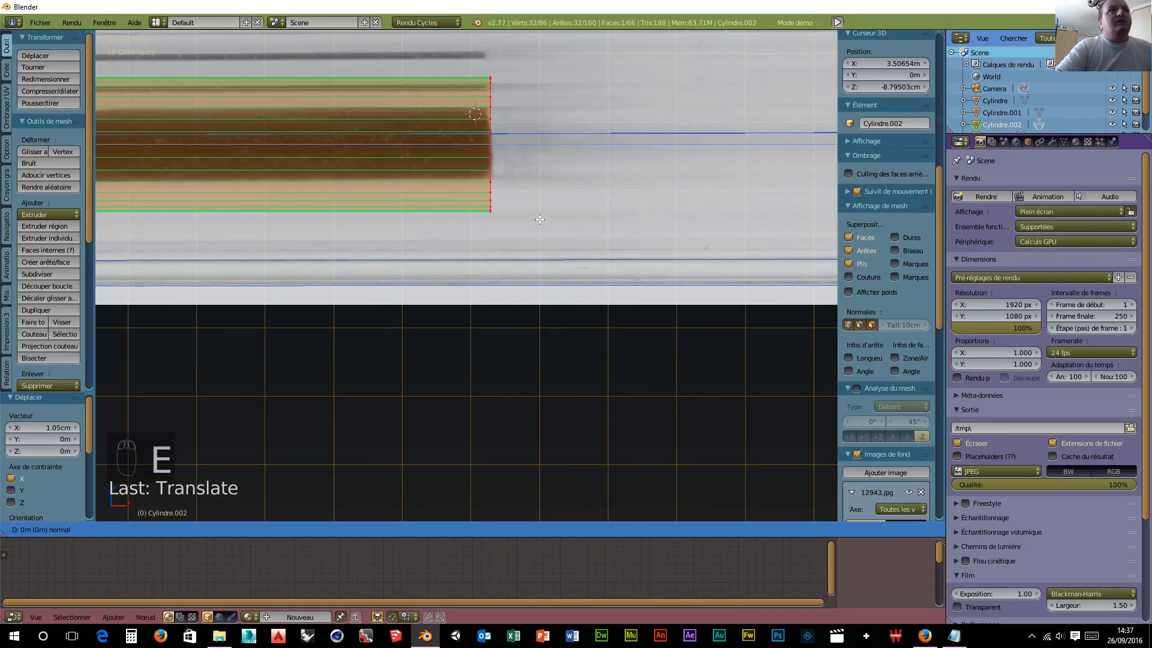
pyautogui.click(635, 218)
pyautogui.scroll(-5, 636, 218)
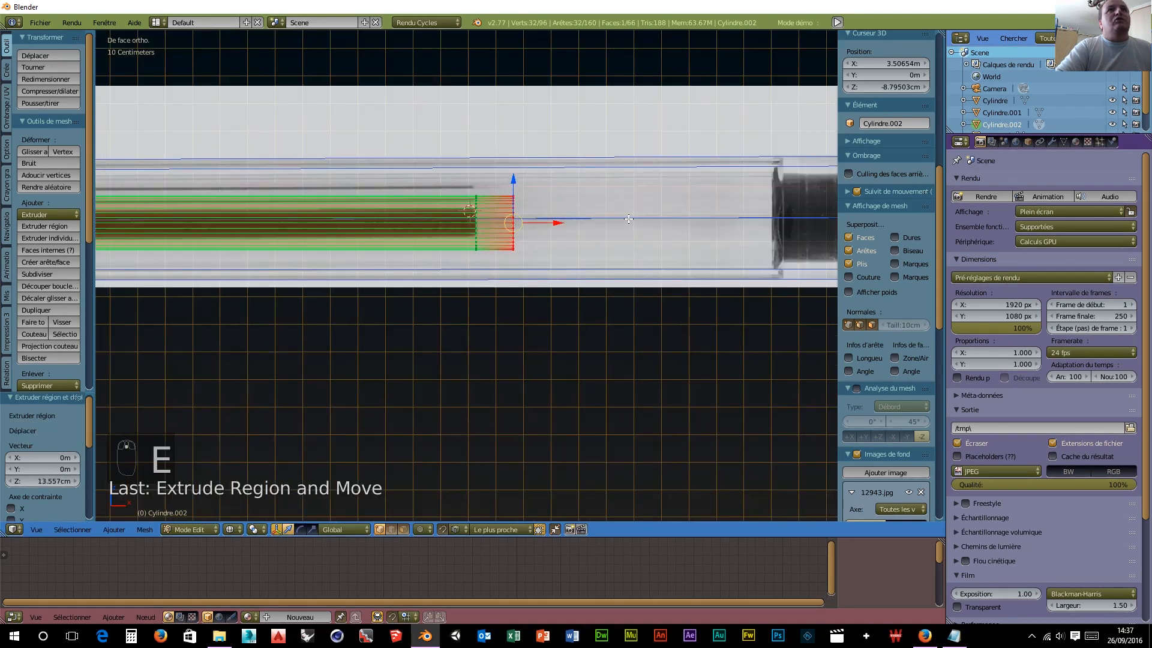
pyautogui.moveTo(560, 223); pyautogui.dragTo(812, 223)
# Step: Examine the extended tube end against the black end plug in the reference photo
pyautogui.scroll(-3, 810, 224)
pyautogui.scroll(2, 654, 299)
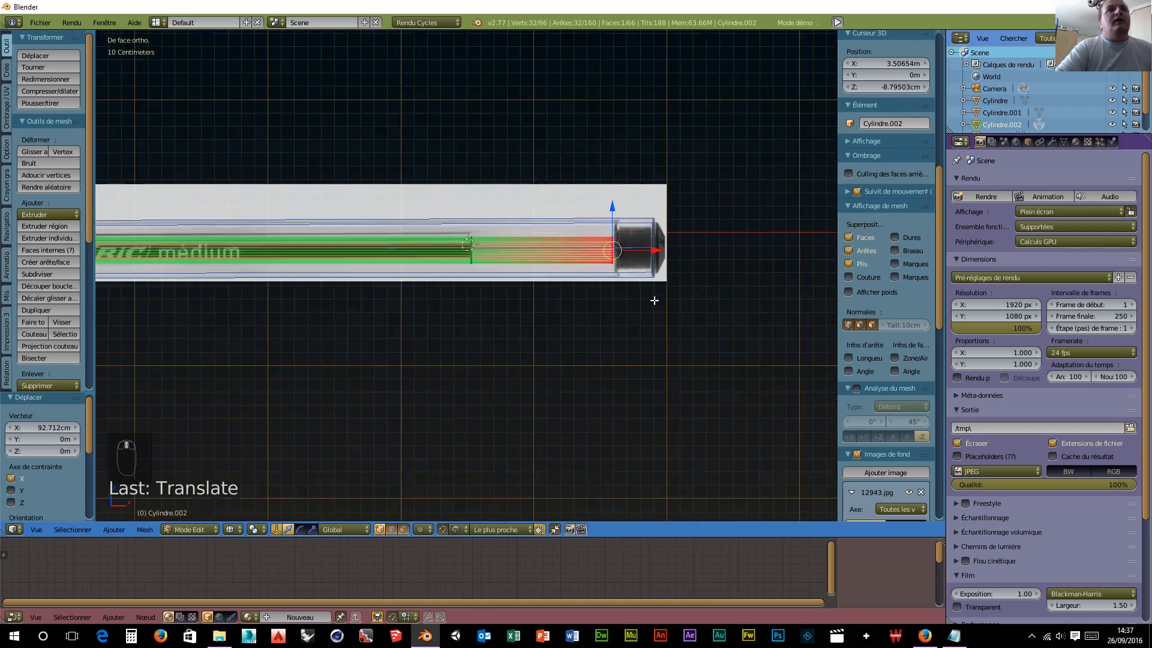
pyautogui.scroll(3, 654, 300)
pyautogui.scroll(-9, 654, 298)
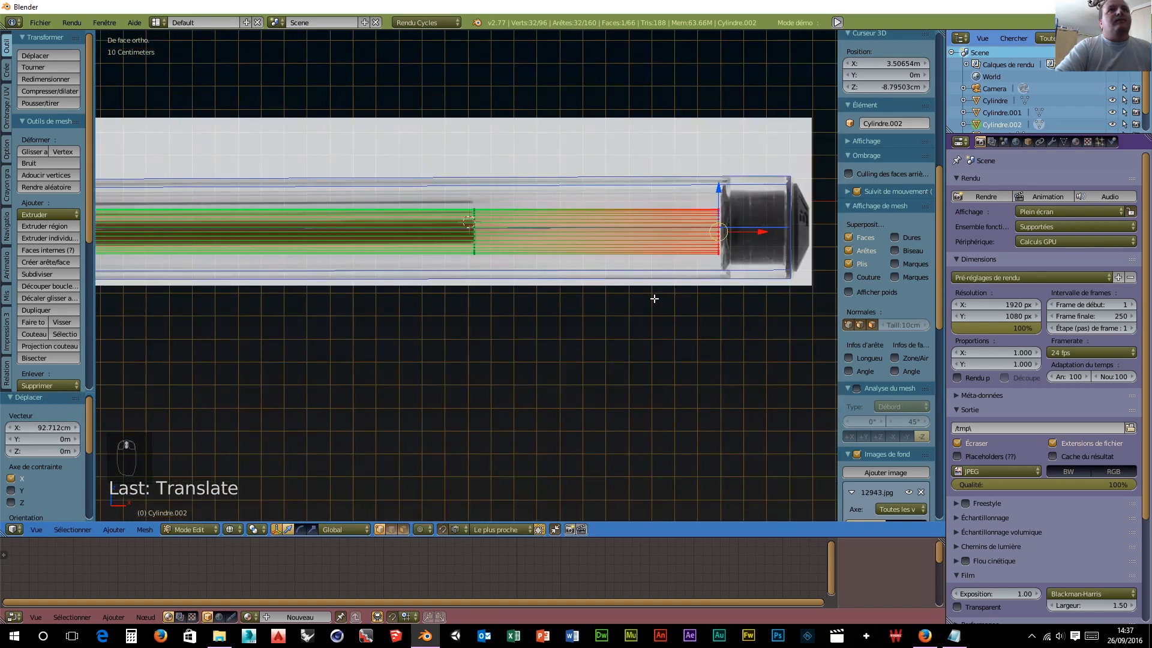
pyautogui.scroll(8, 423, 300)
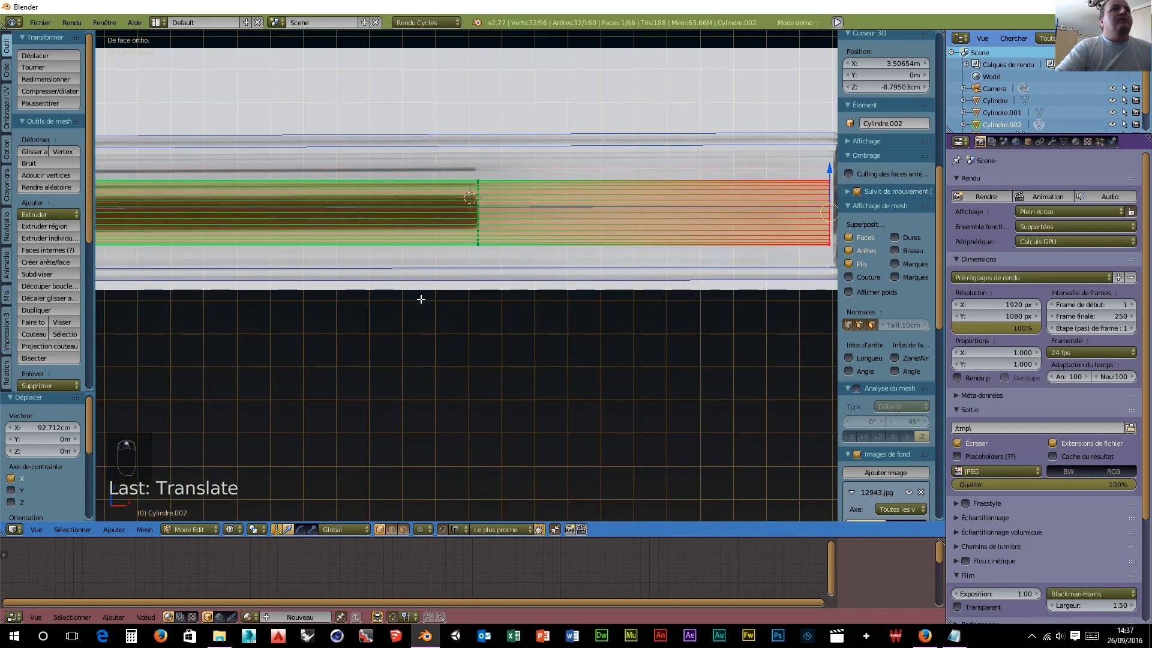
pyautogui.scroll(-6, 421, 299)
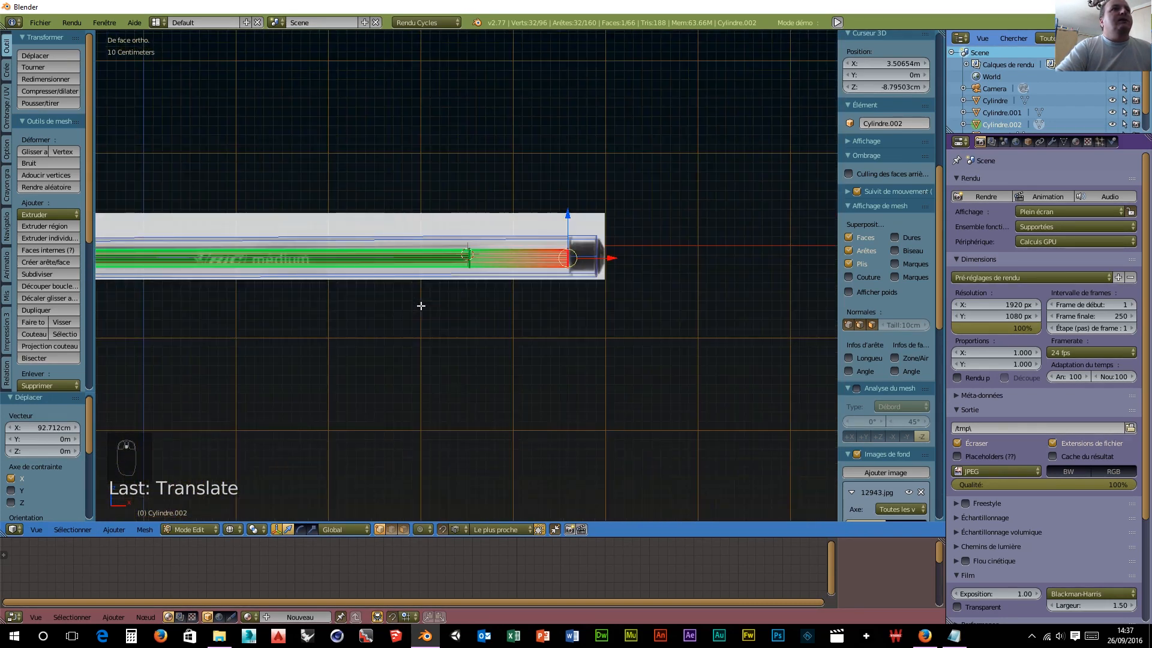
pyautogui.scroll(2, 419, 306)
pyautogui.scroll(6, 624, 271)
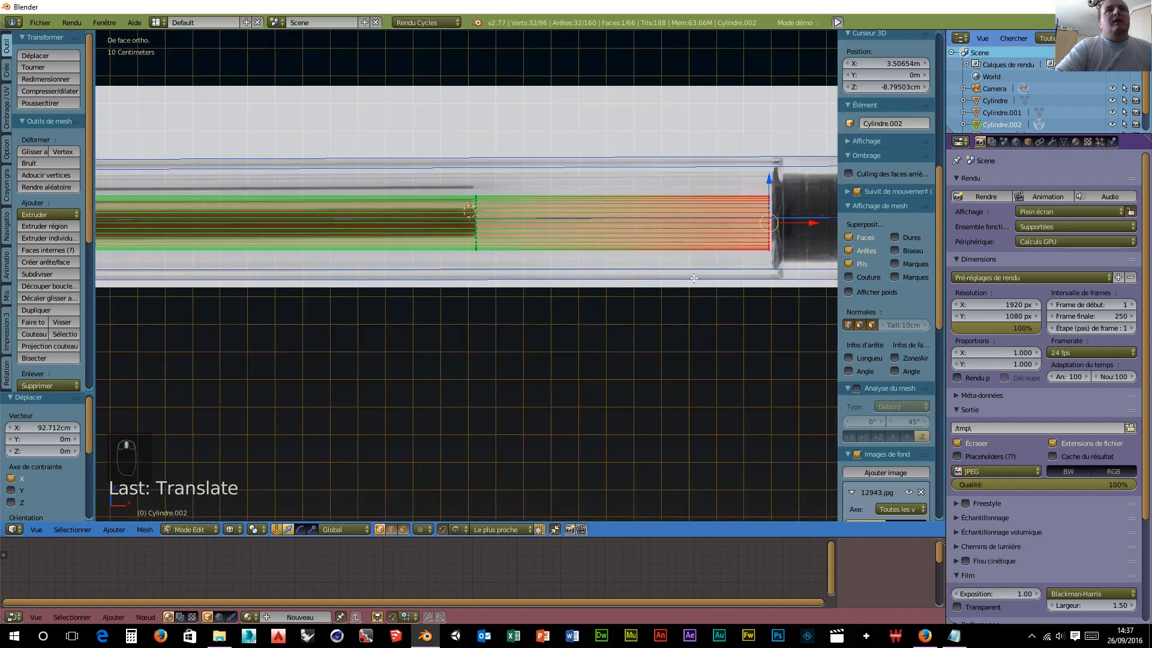
pyautogui.keyDown('shift'); pyautogui.moveTo(694, 279); pyautogui.dragTo(478, 289, button='middle'); pyautogui.keyUp('shift')
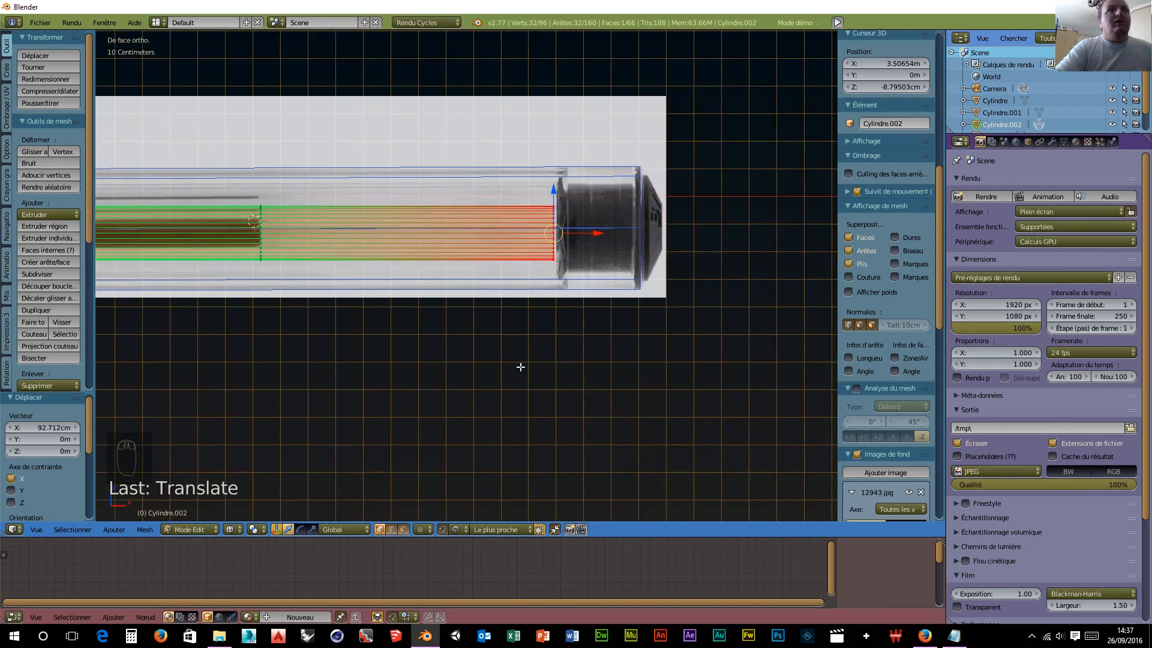
# Step: Return to Object Mode and add a mesh cylinder at the 3D cursor for the end plug
pyautogui.press('Tab')
pyautogui.click(434, 373)
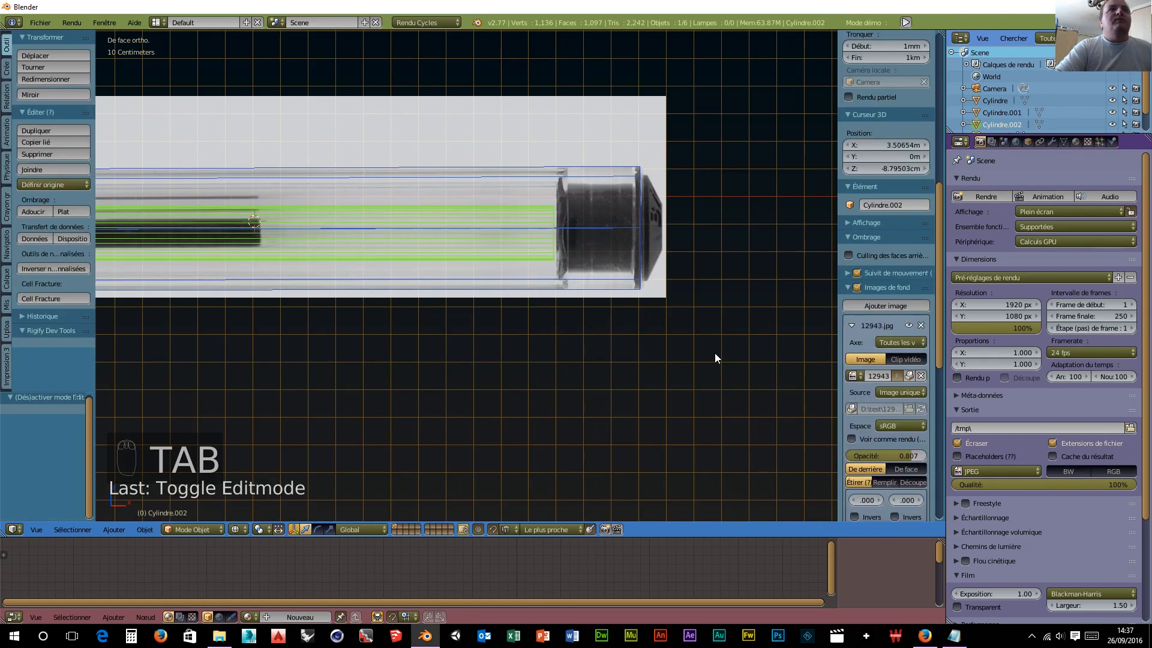
pyautogui.scroll(5, 714, 353)
pyautogui.scroll(-3, 714, 353)
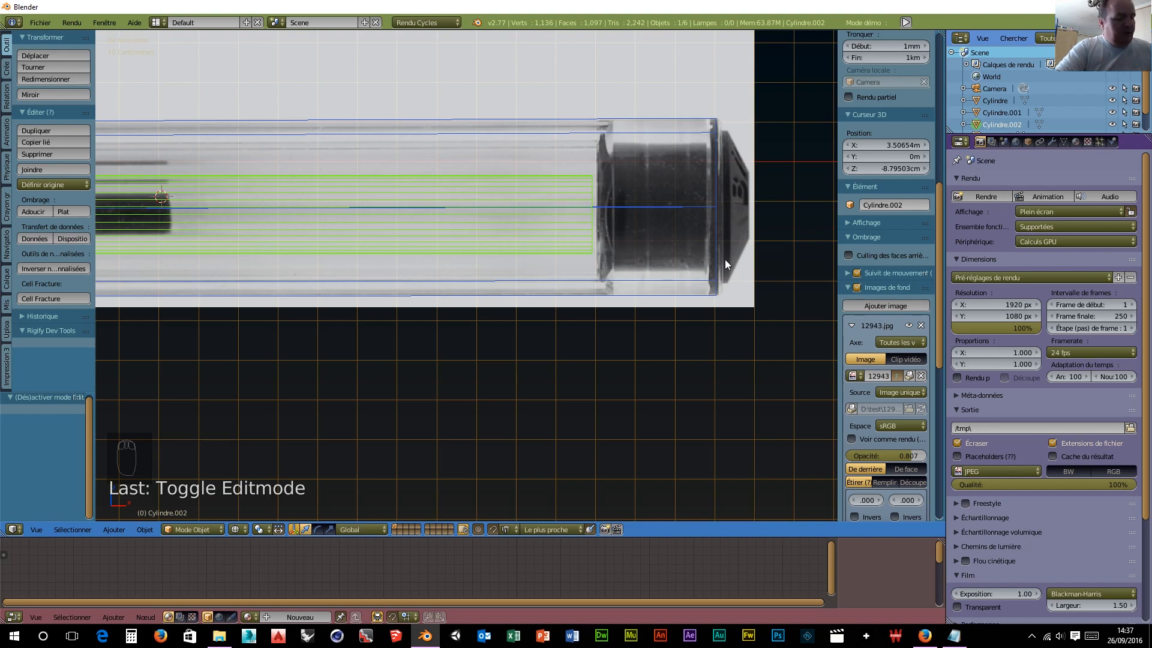
pyautogui.hotkey('shift', 'a')
pyautogui.moveTo(736, 215)
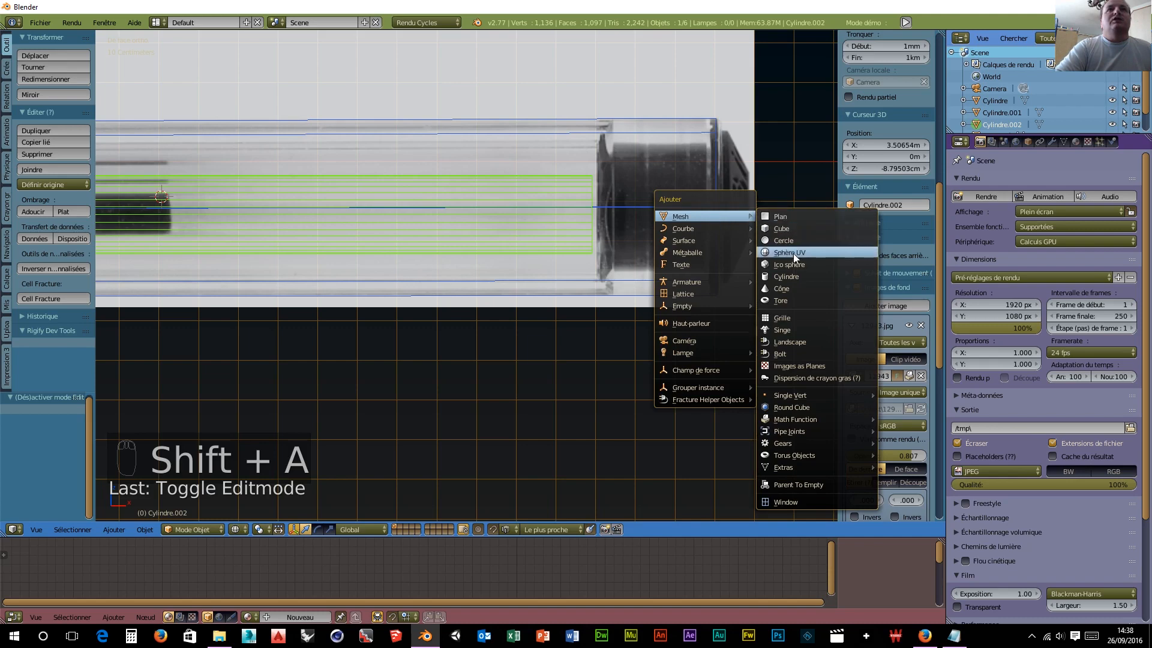
pyautogui.click(791, 275)
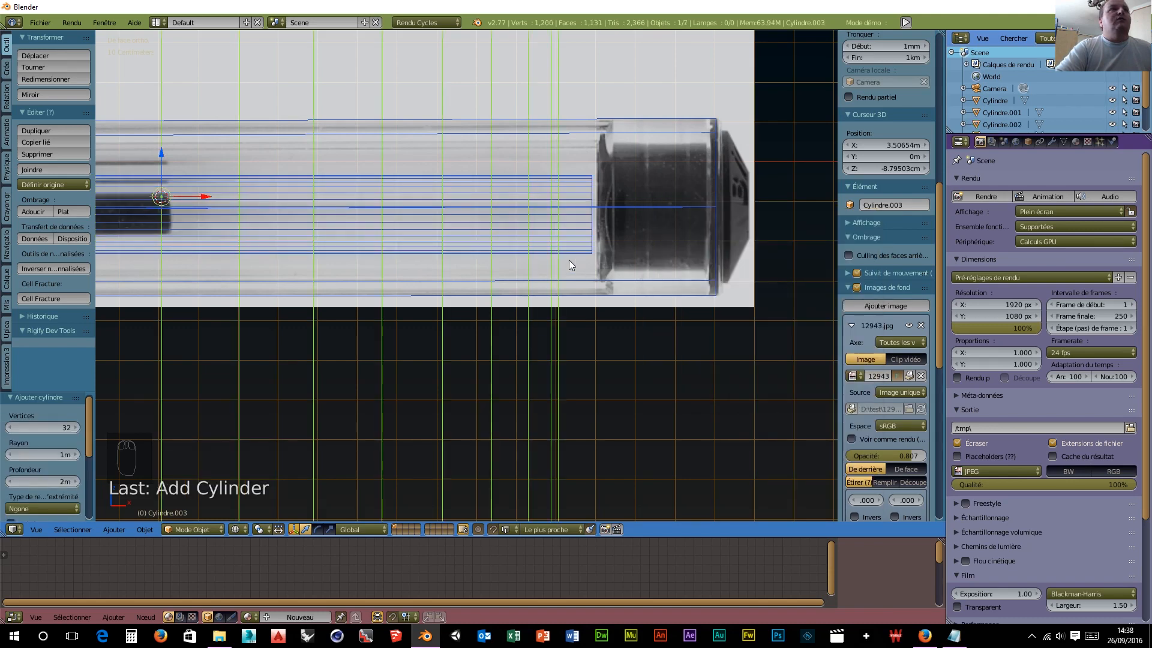
pyautogui.scroll(-3, 568, 261)
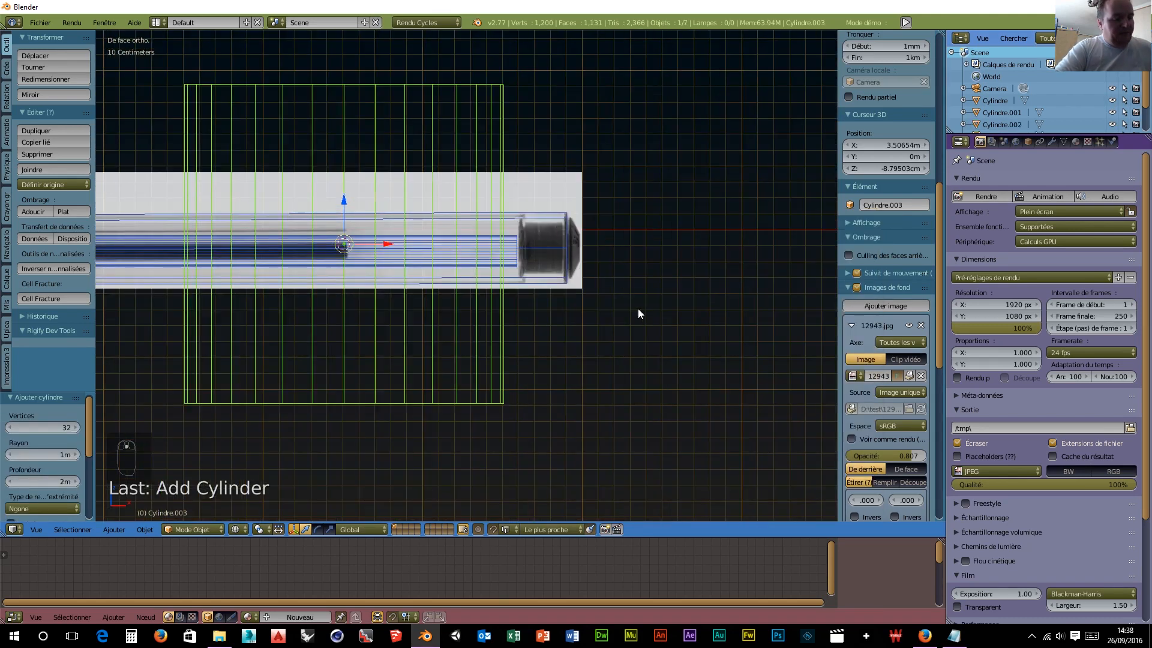
# Step: Rotate the new cylinder 90° about Y and move it about 1.34 m along X over the black end plug
pyautogui.write('r90')
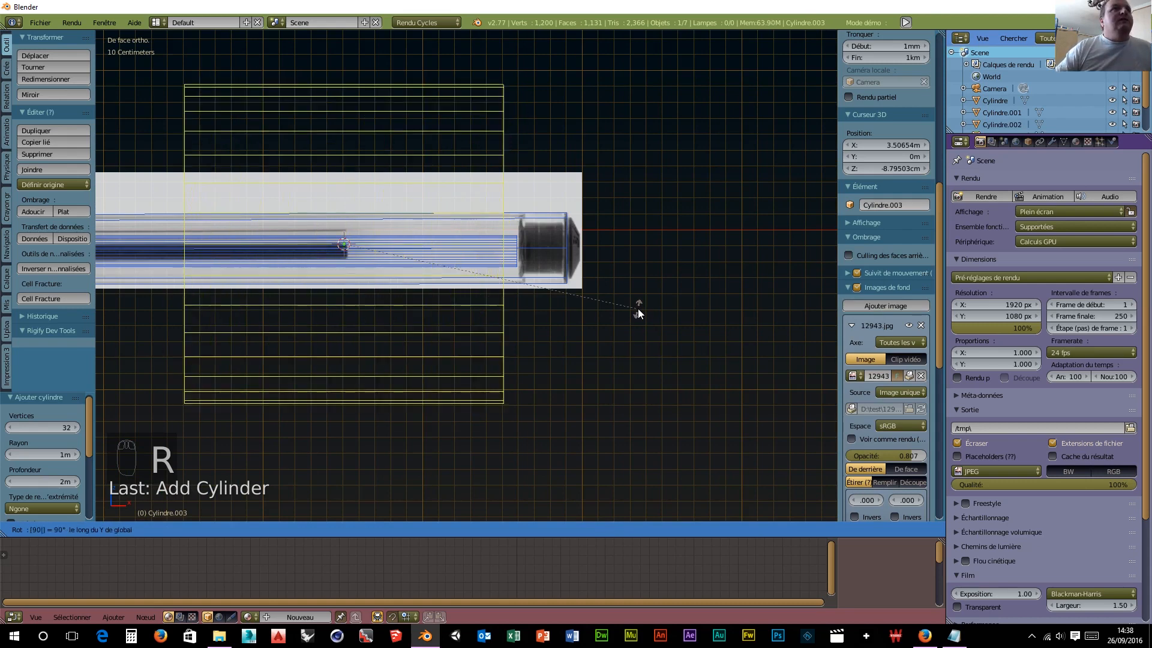
pyautogui.press('Return')
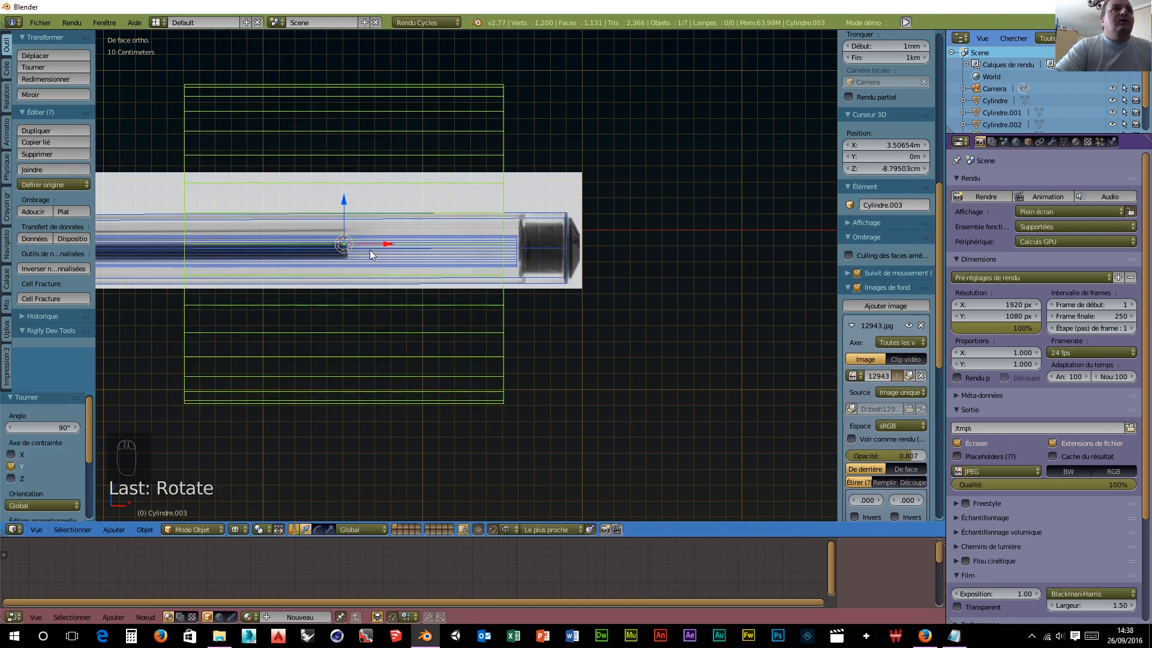
pyautogui.press('g')
pyautogui.press('x')
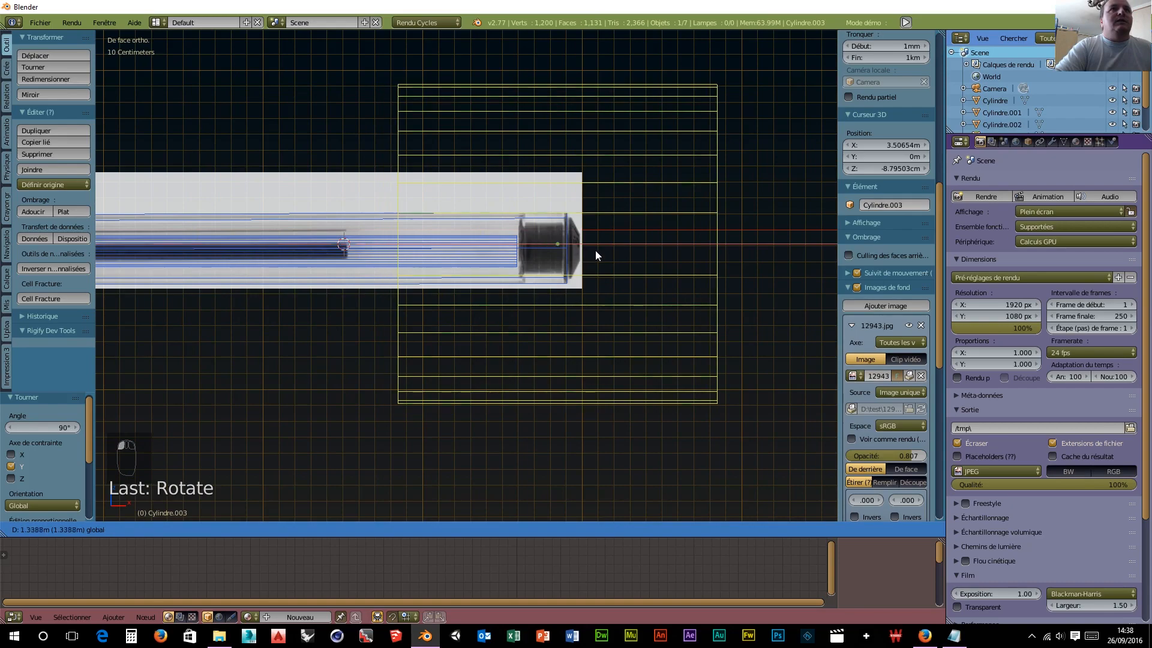
pyautogui.click(595, 250)
# Step: Inspect the new cylinder's position around the pen's end from an angle and return to the front view
pyautogui.scroll(6, 631, 326)
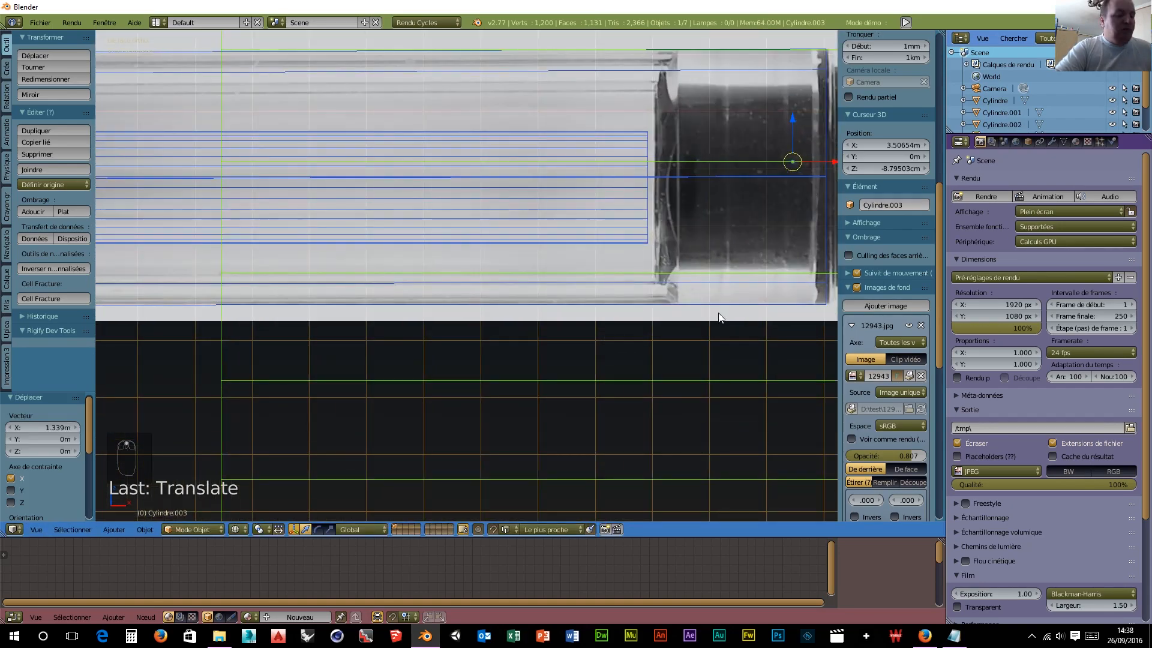
pyautogui.scroll(-4, 660, 266)
pyautogui.moveTo(660, 257); pyautogui.dragTo(614, 294, button='middle')
pyautogui.scroll(-4, 405, 268)
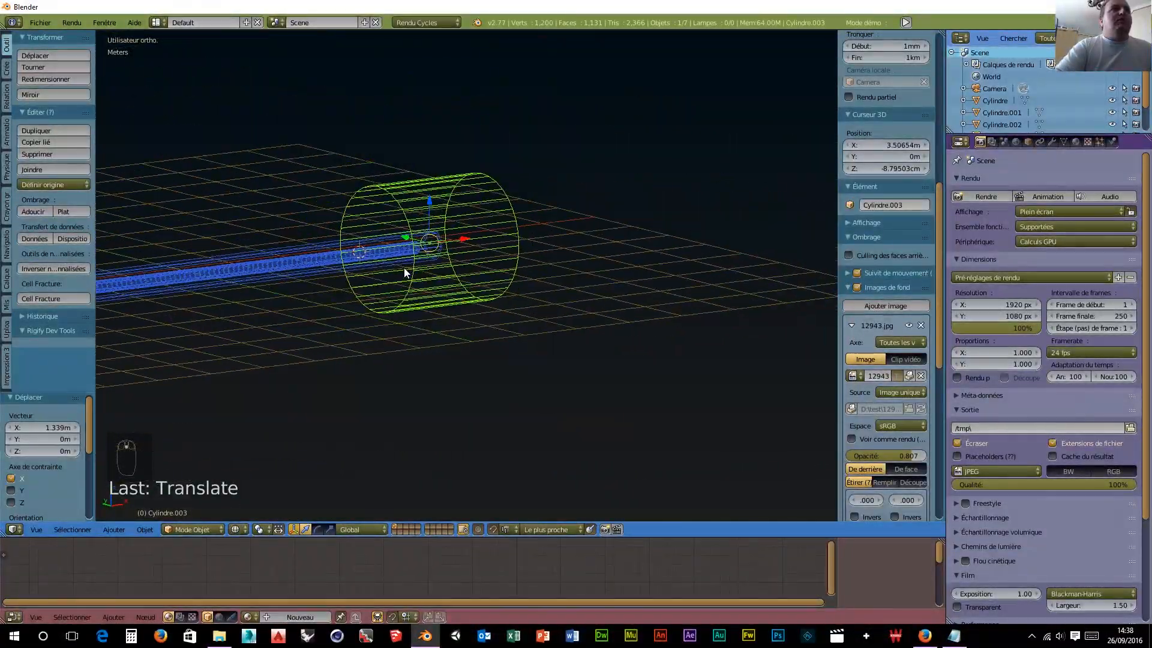
pyautogui.moveTo(320, 297); pyautogui.dragTo(257, 271, button='middle')
pyautogui.press('KP_1')
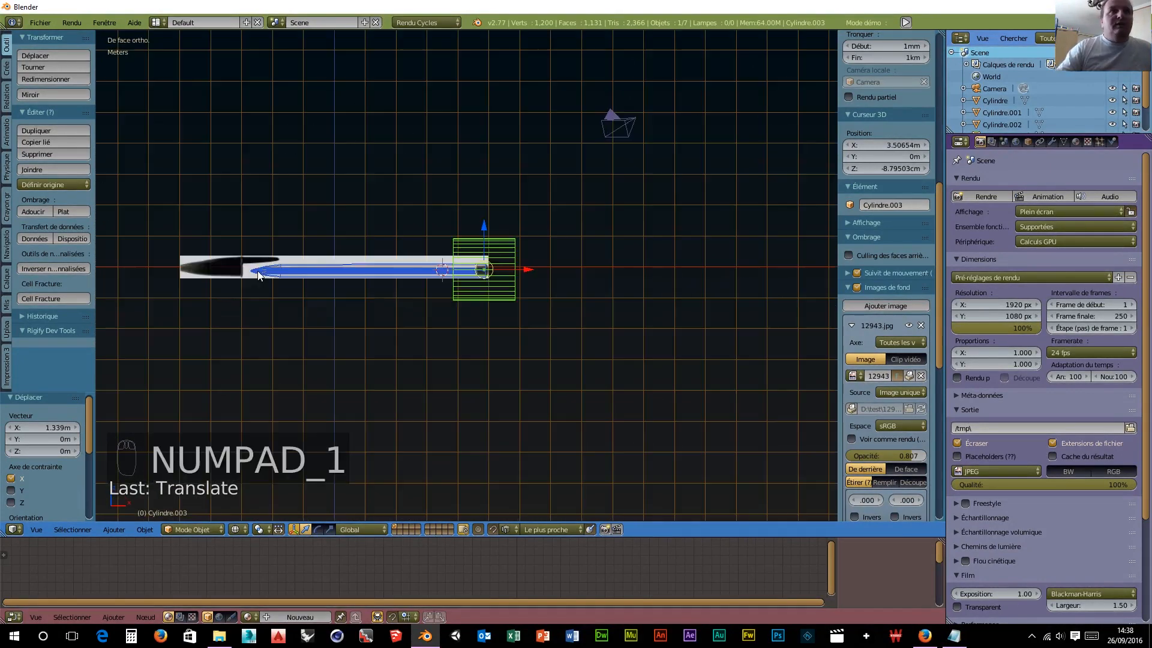
# Step: Scale the end-plug cylinder uniformly to about 0.144 so it approaches the size of the black plug in the reference
pyautogui.scroll(1, 479, 372)
pyautogui.scroll(5, 479, 373)
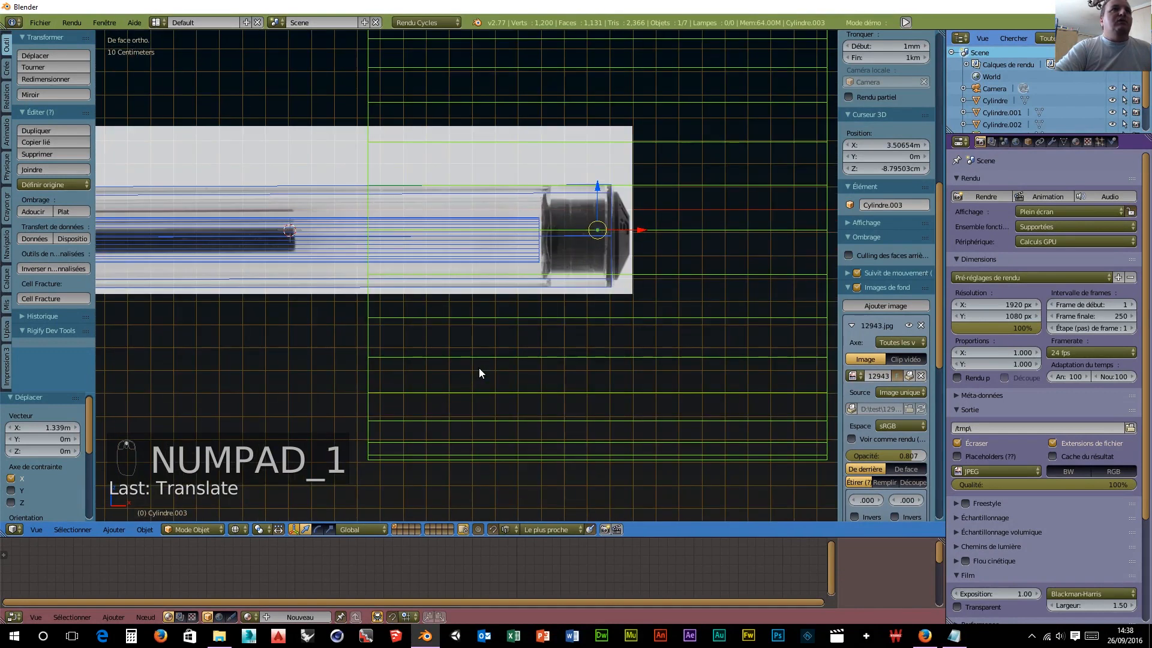
pyautogui.scroll(-4, 643, 352)
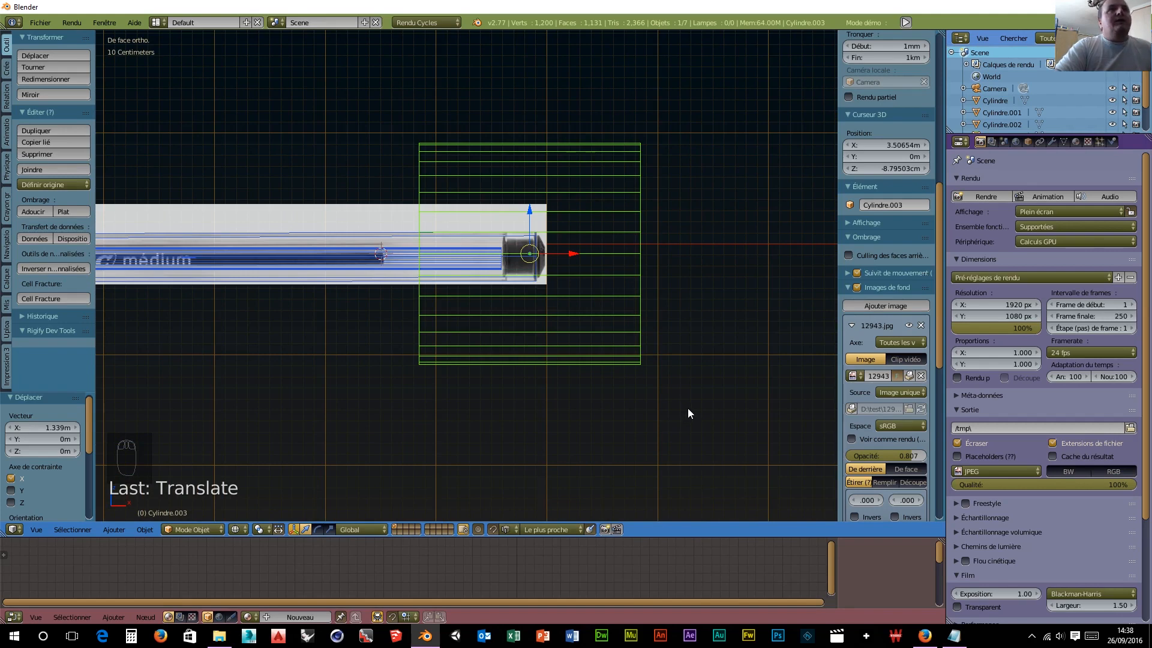
pyautogui.press('s')
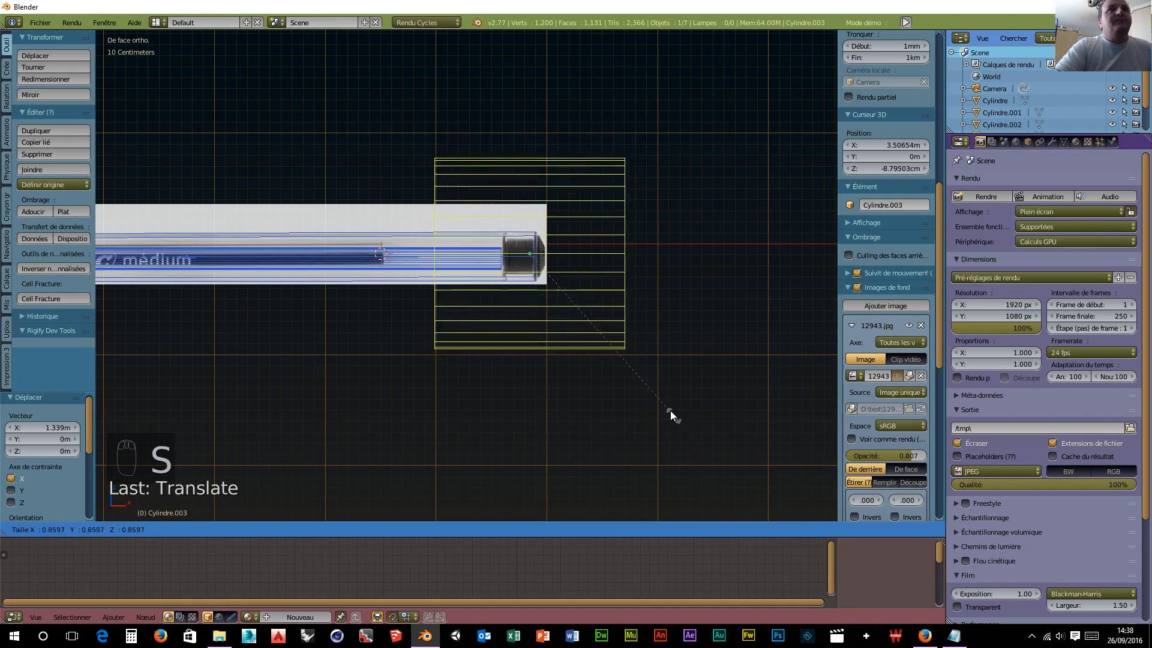
pyautogui.click(556, 278)
# Step: Move the end-plug cylinder about -2.45 cm along Z to centre it on the pen's axis
pyautogui.scroll(3, 582, 308)
pyautogui.scroll(3, 630, 314)
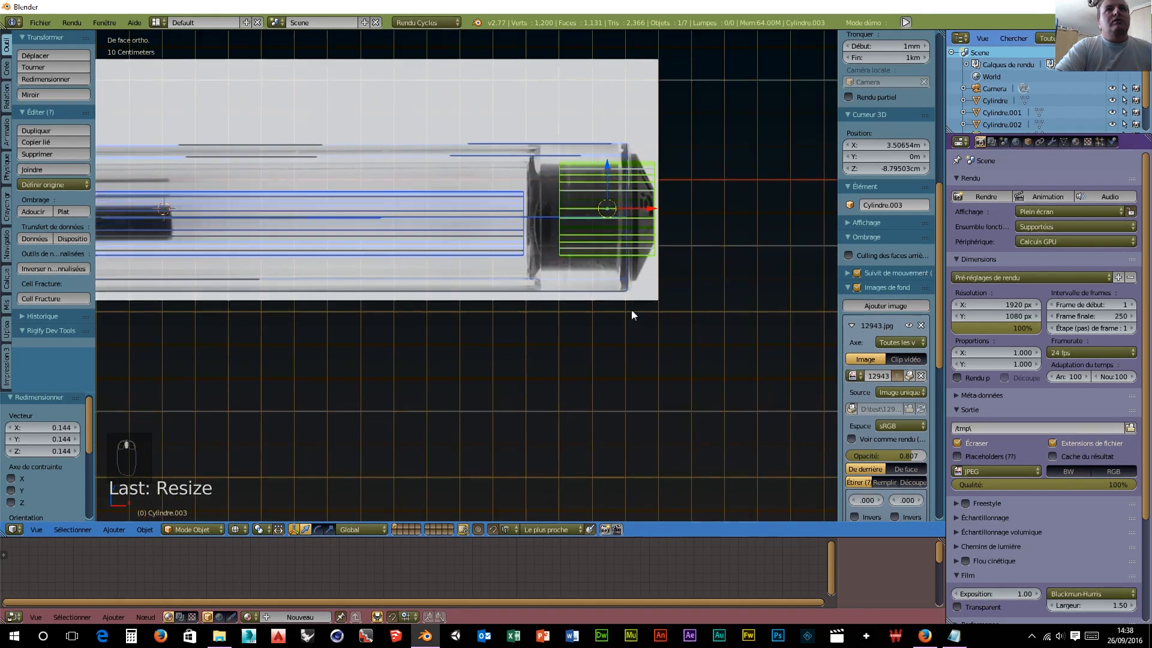
pyautogui.keyDown('shift'); pyautogui.moveTo(629, 314); pyautogui.dragTo(502, 433, button='middle'); pyautogui.keyUp('shift')
pyautogui.scroll(1, 530, 422)
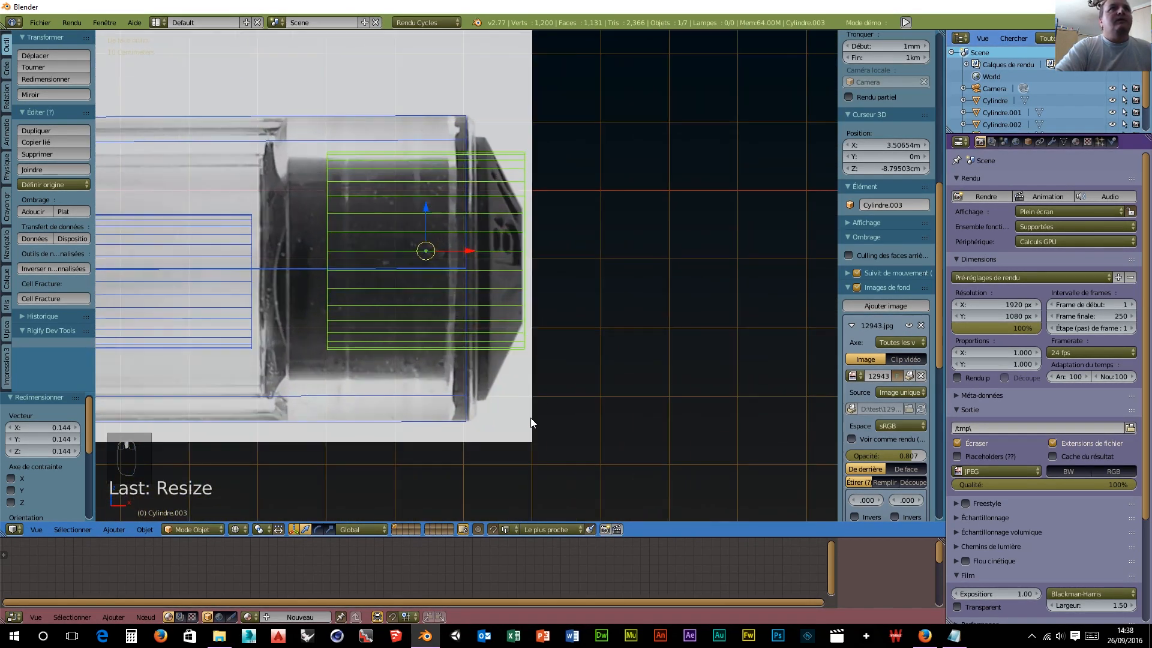
pyautogui.press('g')
pyautogui.press('z')
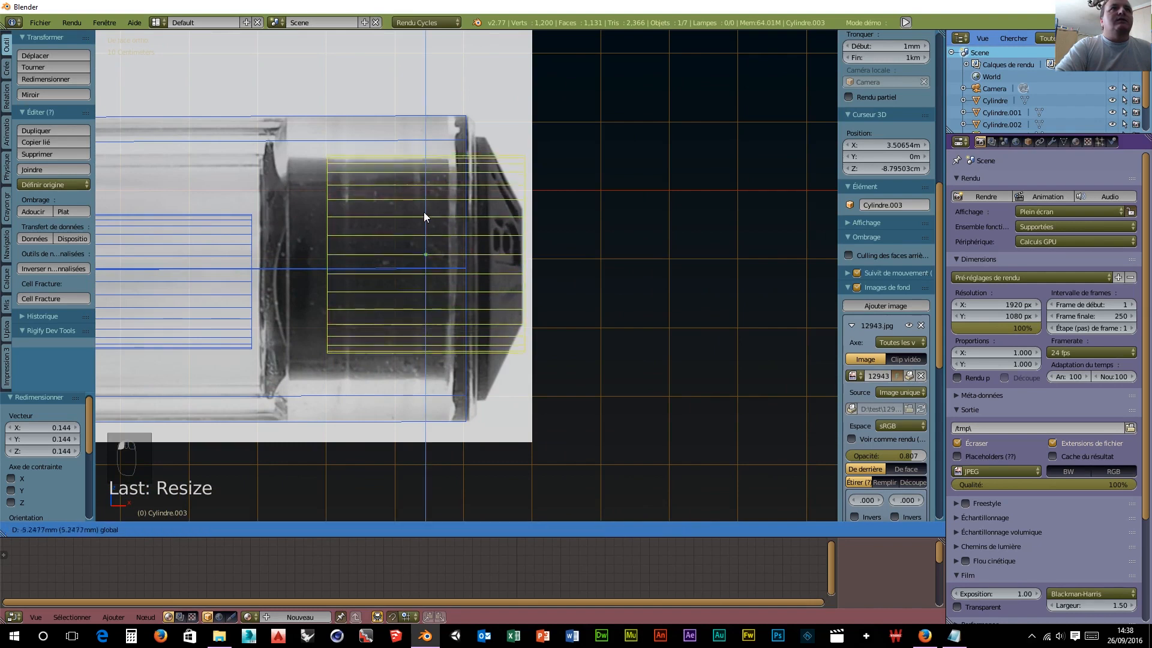
pyautogui.click(422, 225)
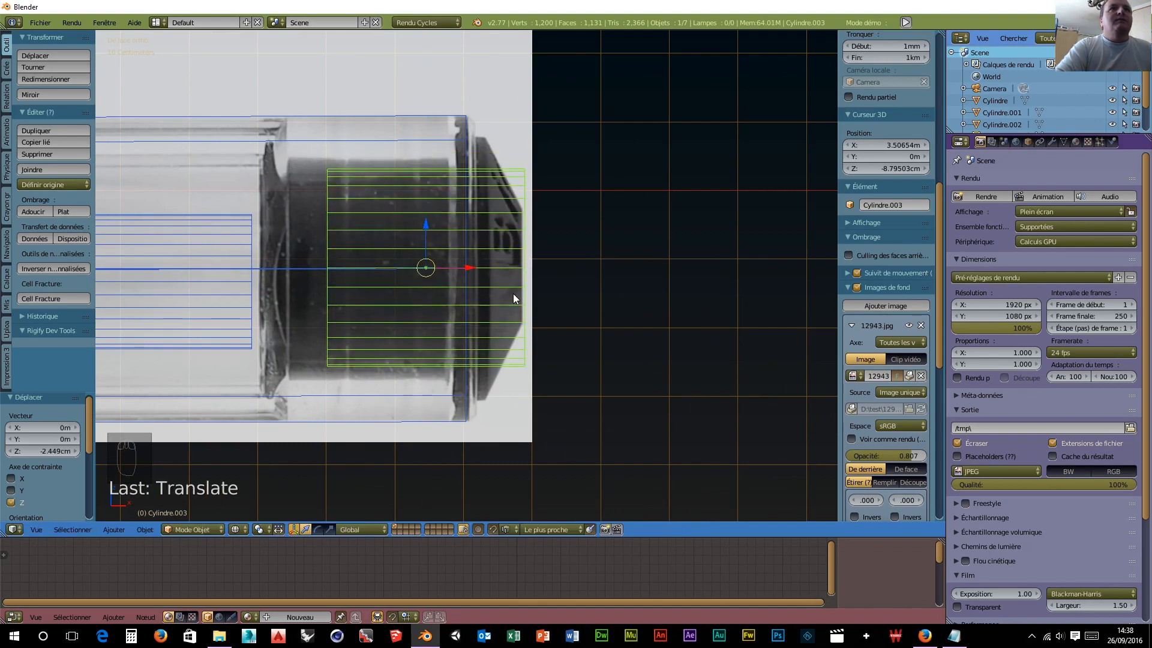
# Step: Shrink the cylinder further, finishing with a 0.908 scale, and shift it along X until its outer face meets the plug's flat tip
pyautogui.press('s')
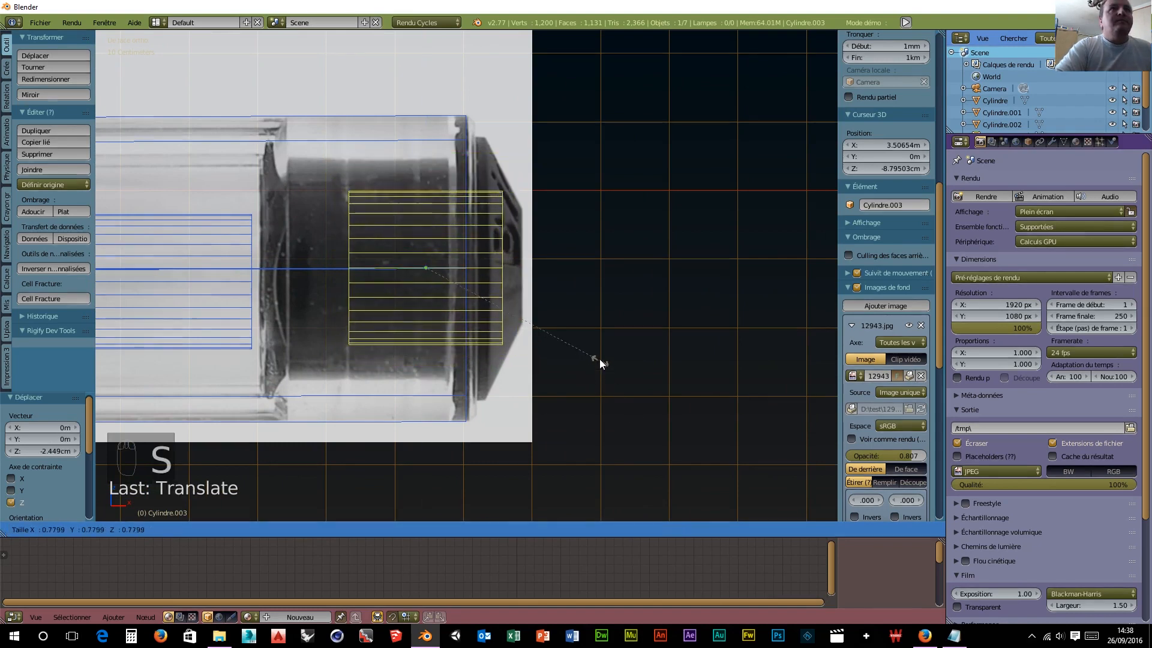
pyautogui.click(558, 334)
pyautogui.moveTo(469, 271); pyautogui.dragTo(498, 269)
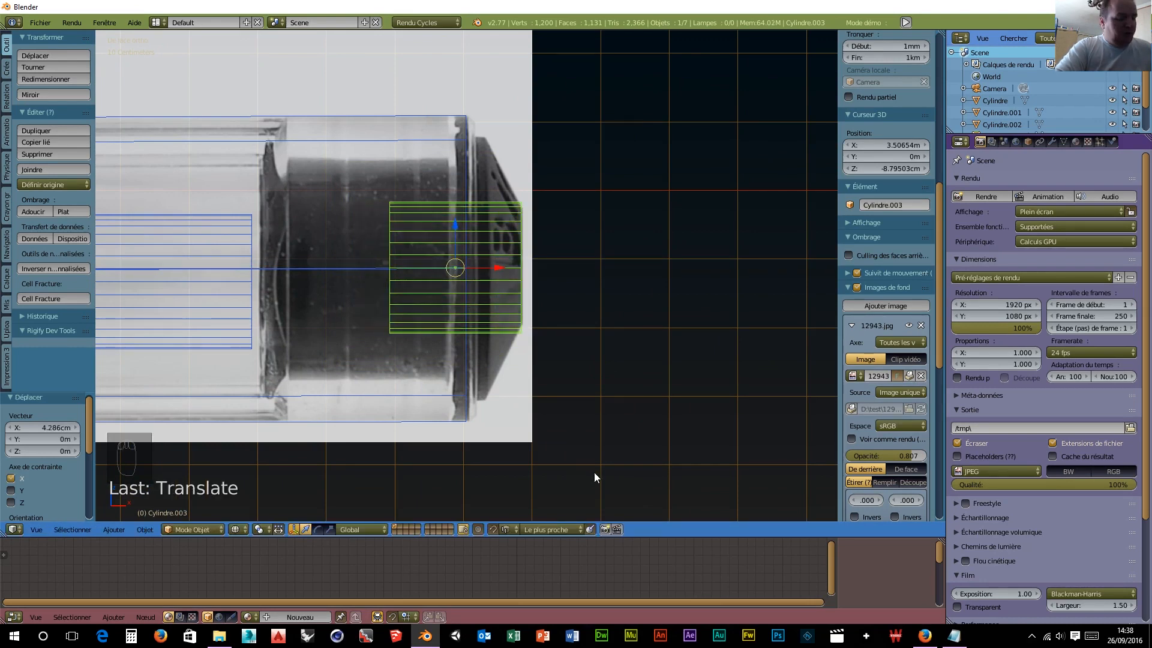
pyautogui.press('s')
pyautogui.click(582, 462)
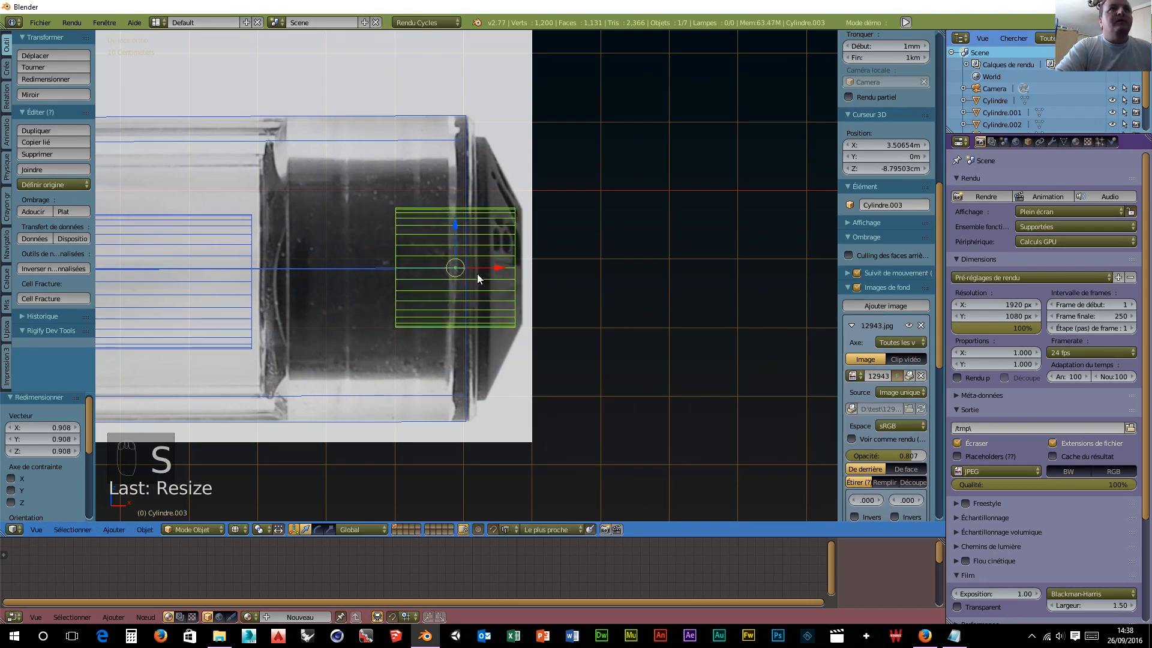
pyautogui.moveTo(455, 225); pyautogui.dragTo(455, 223)
pyautogui.moveTo(479, 264); pyautogui.dragTo(499, 269)
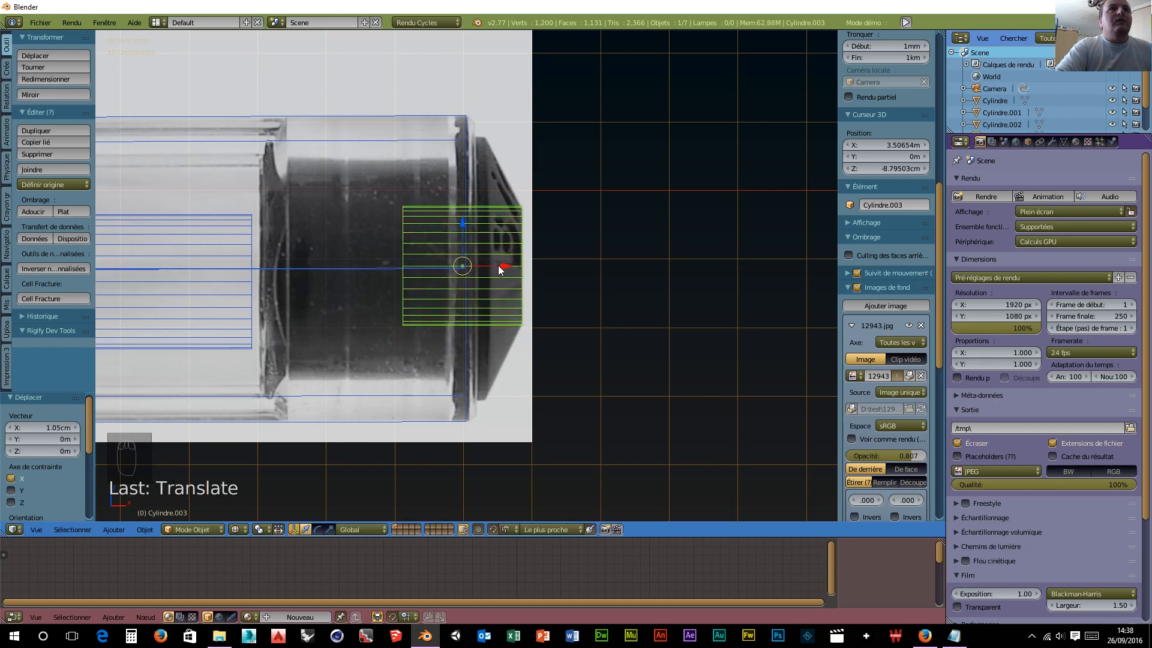
# Step: In Edit Mode, select the cylinder's inner end vertices and move them about 12.33 cm along X to the plug head's bevel edge
pyautogui.press('Tab')
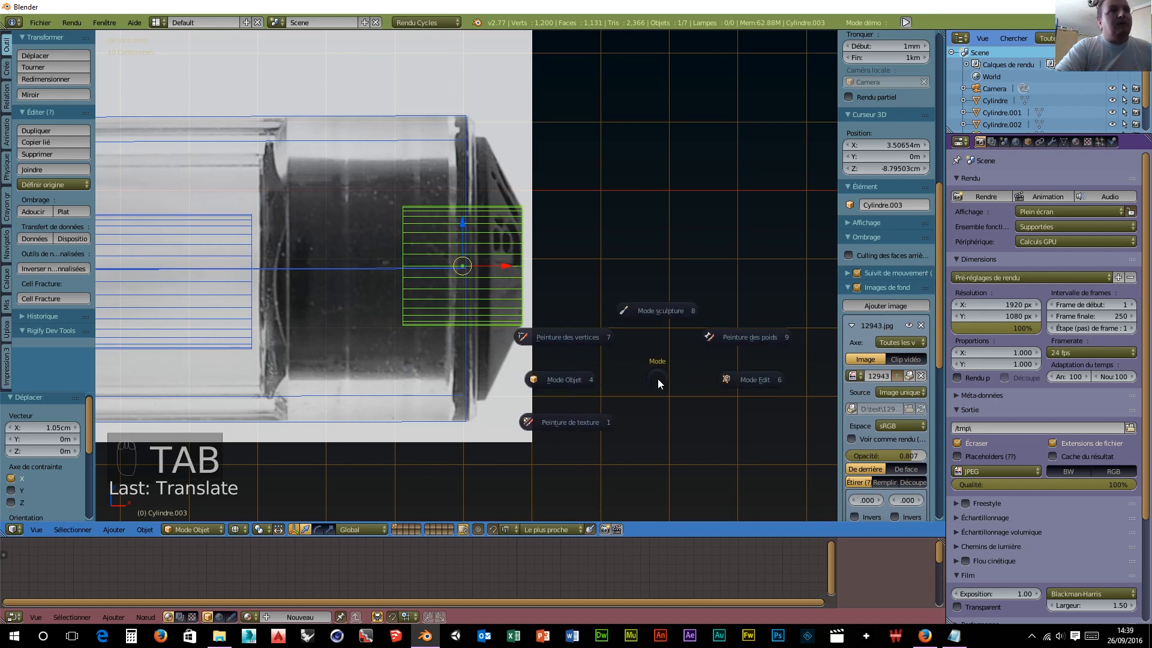
pyautogui.click(738, 379)
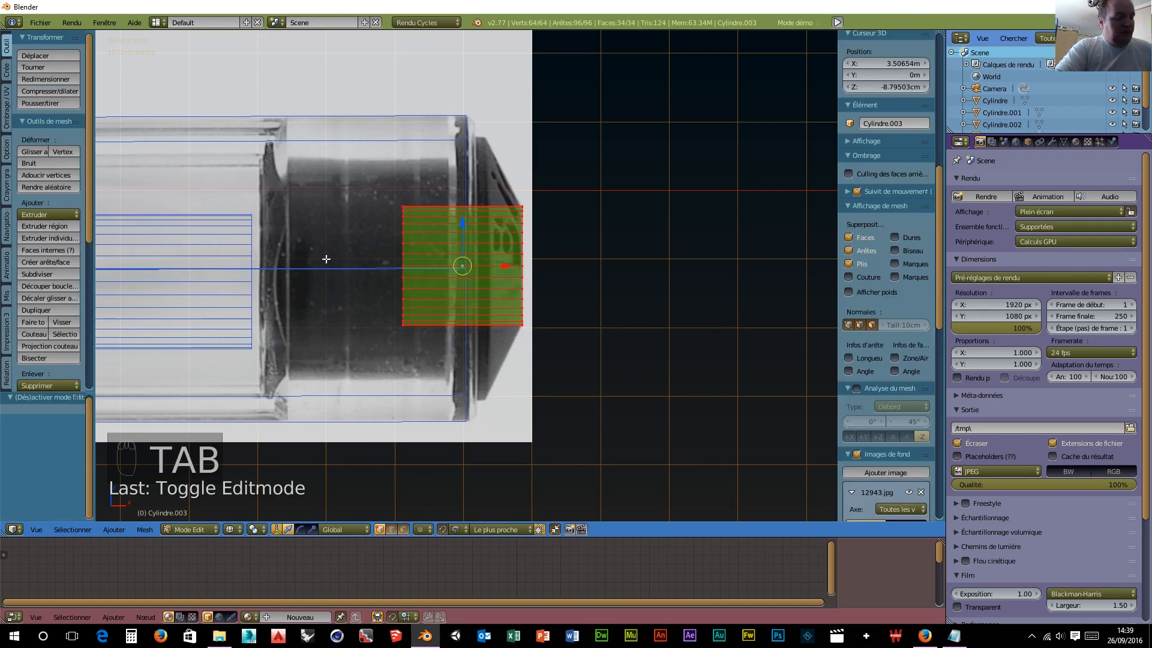
pyautogui.press('a')
pyautogui.press('b')
pyautogui.moveTo(352, 189); pyautogui.dragTo(421, 372)
pyautogui.moveTo(444, 266); pyautogui.dragTo(529, 274)
# Step: Scale the selected end ring to about 2.163 to form the plug head's cone, and extrude it about 1.84 cm towards the barrel
pyautogui.press('s')
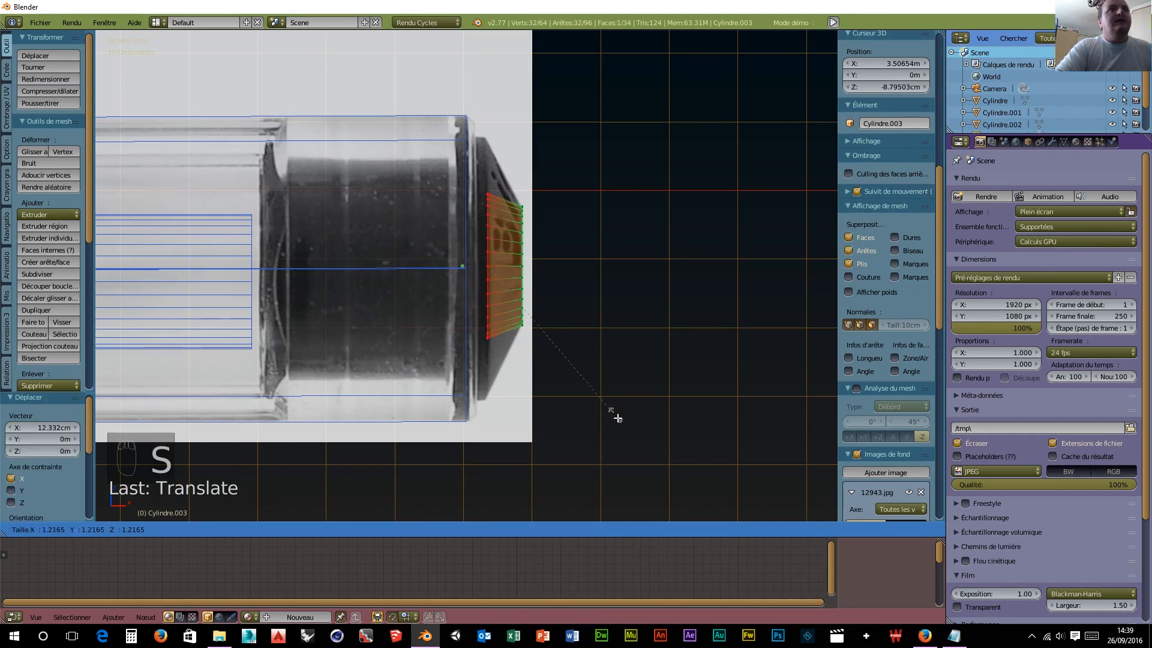
pyautogui.click(694, 50)
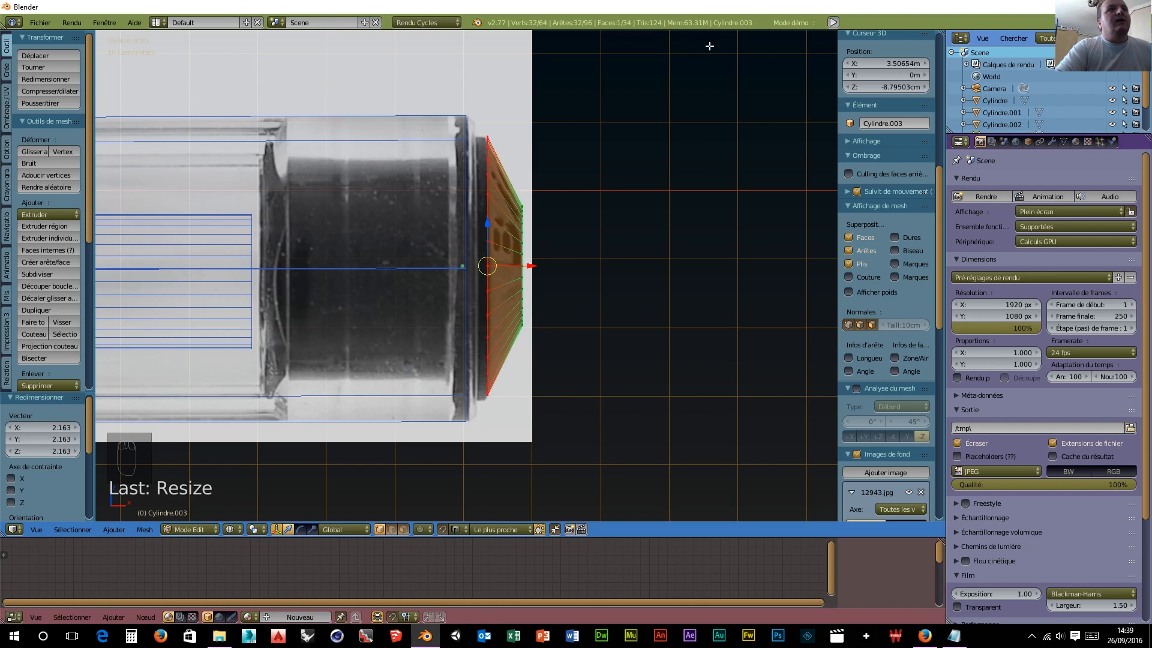
pyautogui.press('e')
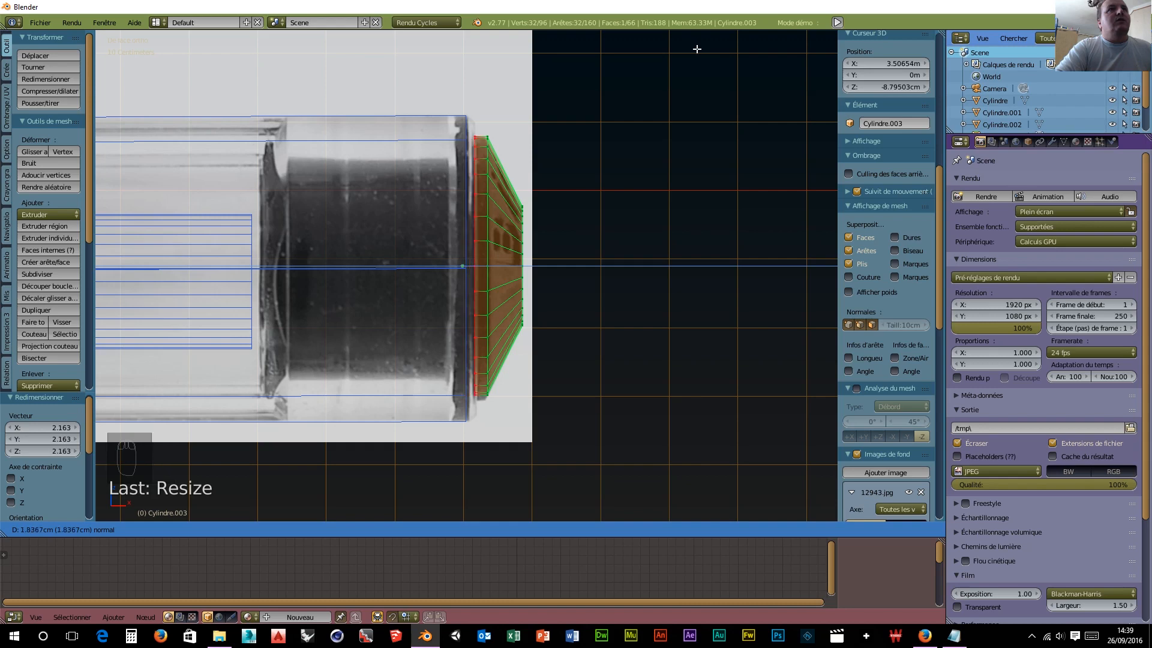
pyautogui.click(696, 48)
# Step: Select the whole plug head mesh and move it about -1.14 cm along X towards the barrel
pyautogui.press('a')
pyautogui.press('a')
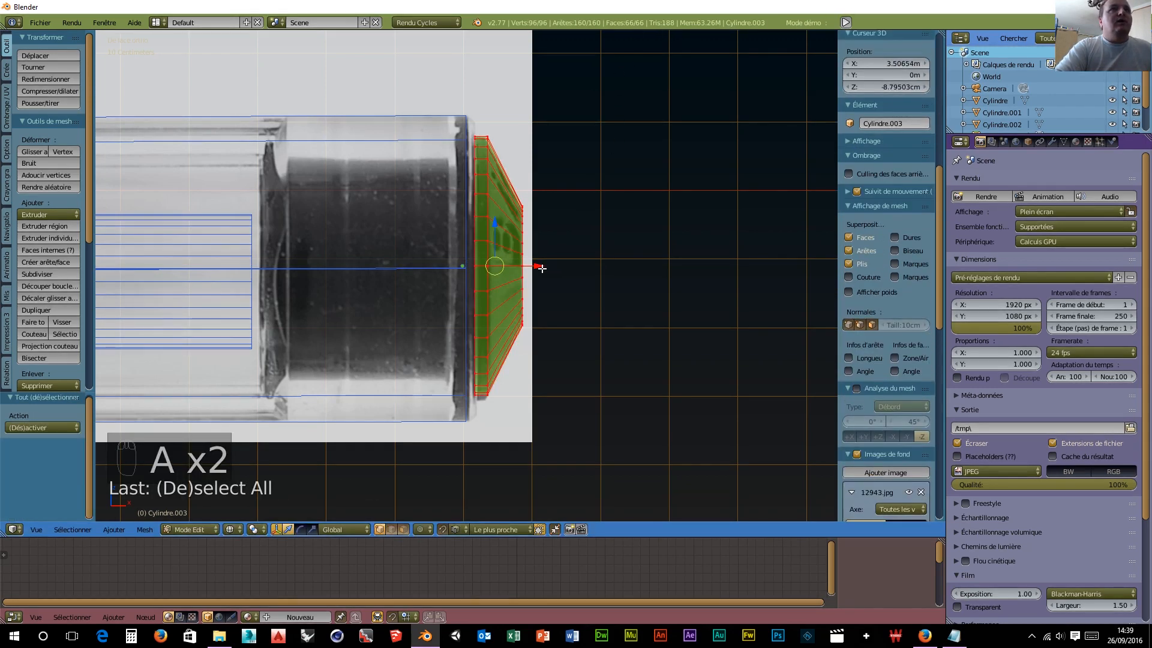
pyautogui.moveTo(539, 268); pyautogui.dragTo(533, 266)
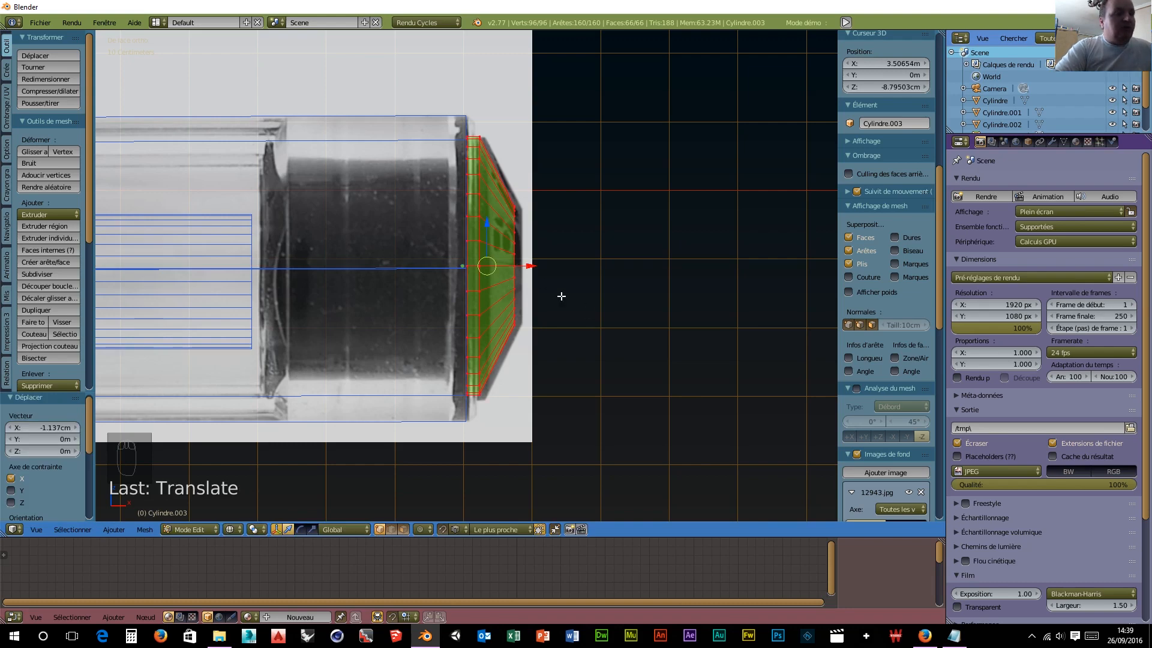
# Step: Select the plug head's barrel-side end vertices, extrude them about 5.2 mm and scale the new ring to about 0.992
pyautogui.press('a')
pyautogui.press('b')
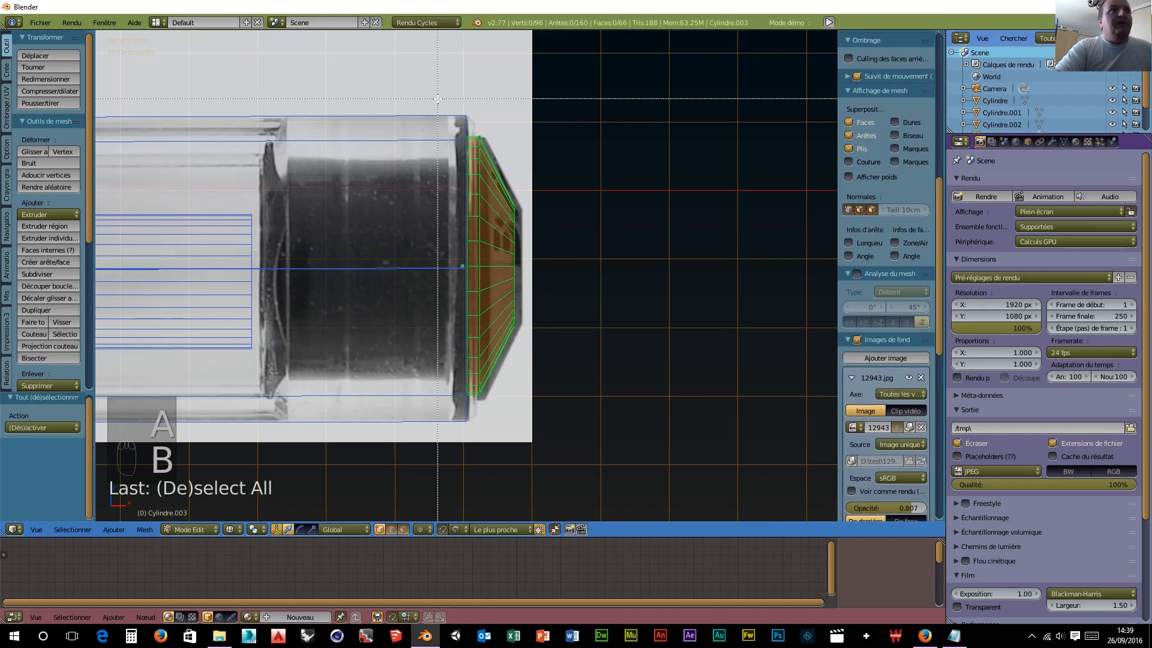
pyautogui.moveTo(440, 101); pyautogui.dragTo(476, 408)
pyautogui.scroll(5, 885, 270)
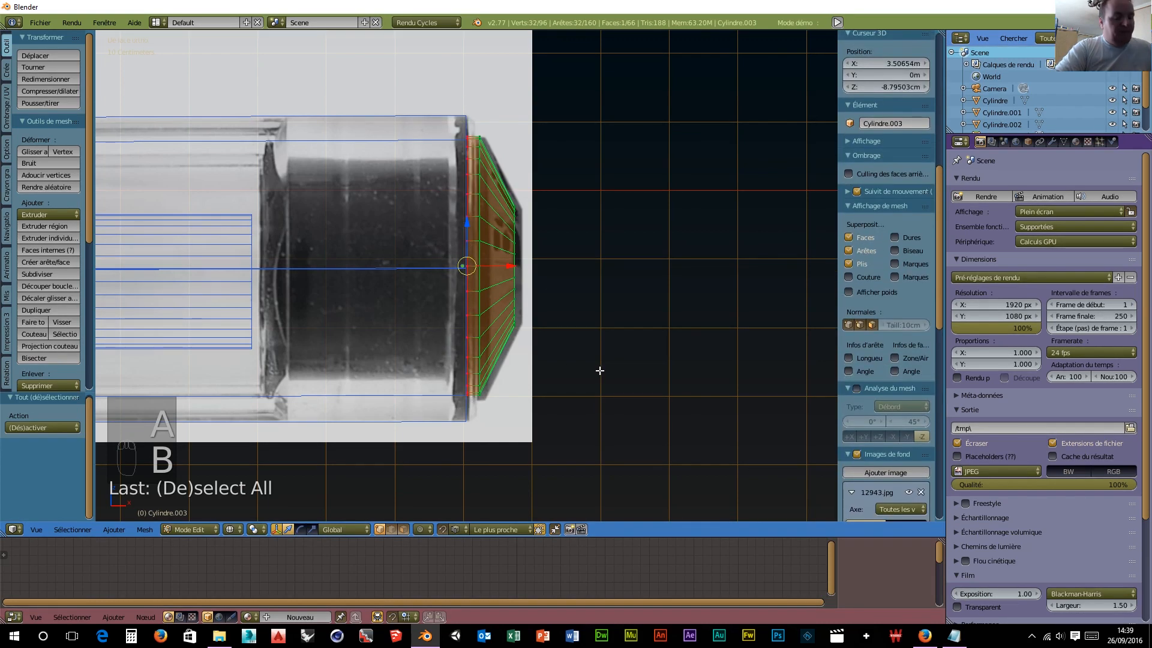
pyautogui.press('e')
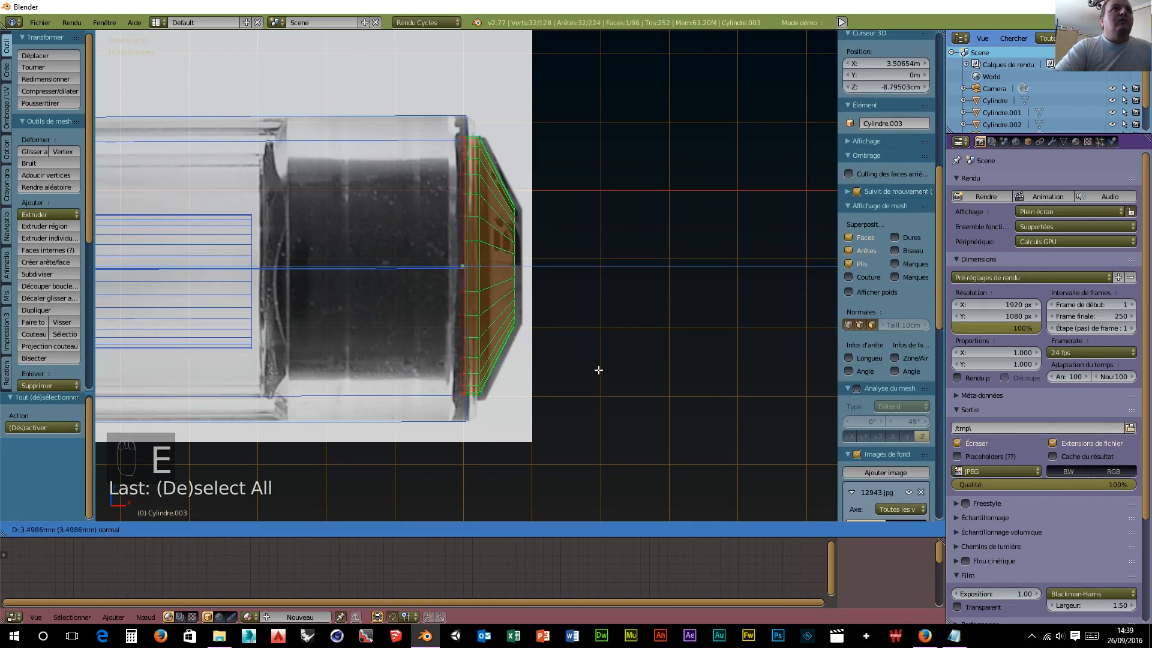
pyautogui.click(596, 369)
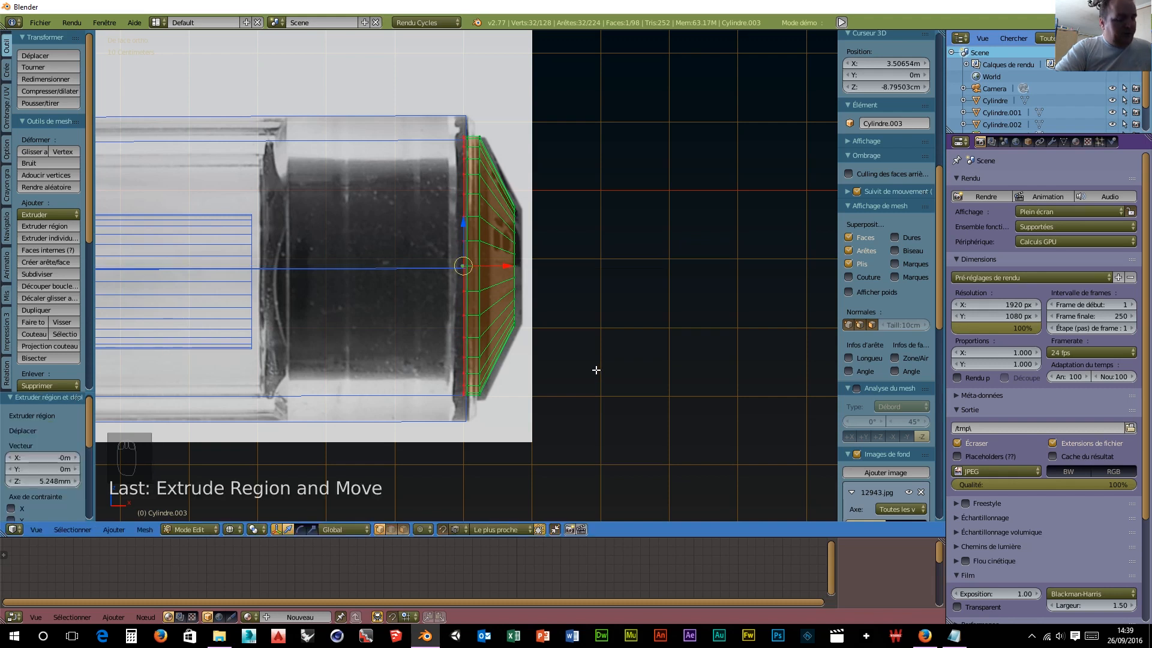
pyautogui.press('s')
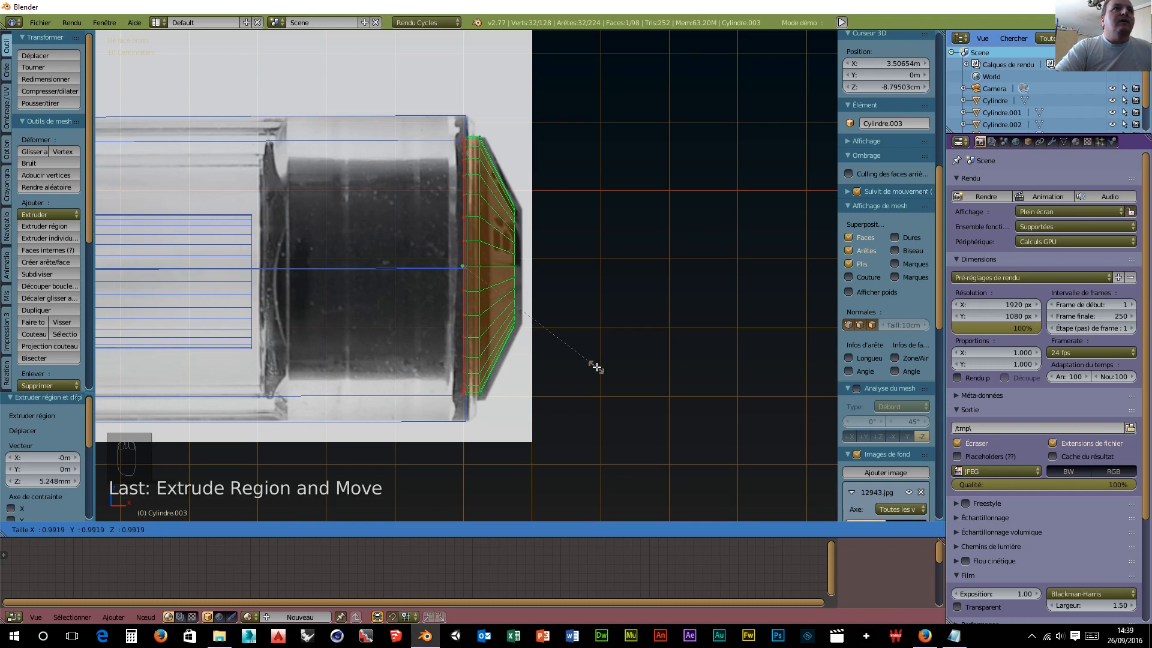
pyautogui.click(595, 367)
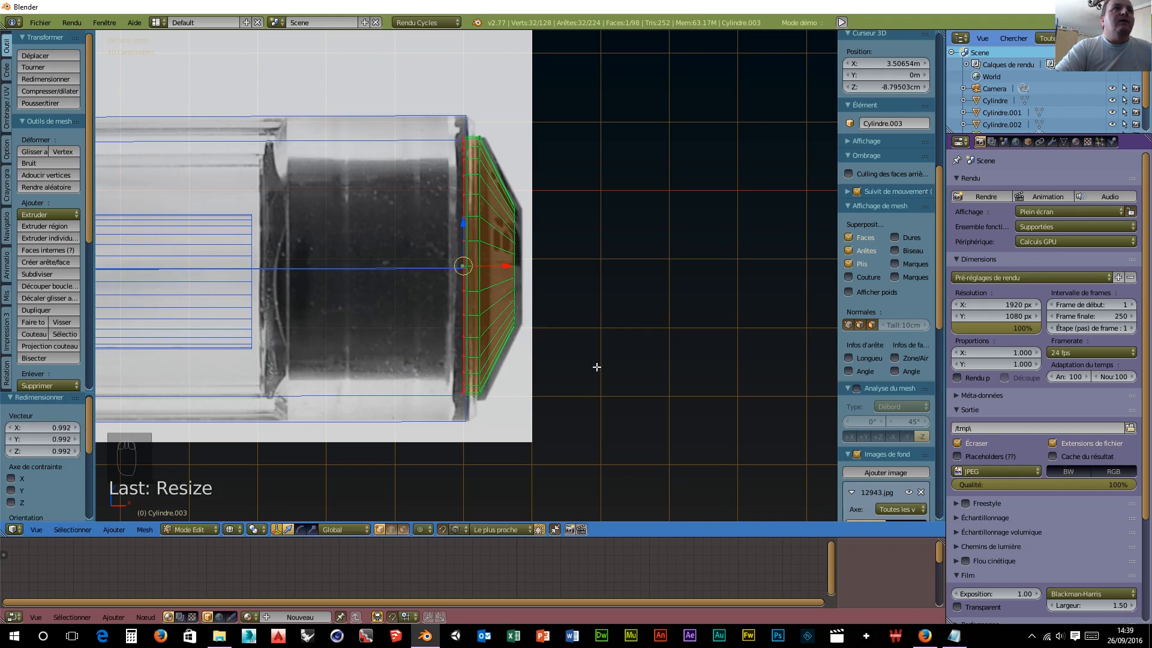
# Step: Extrude the ring about 26.68 cm into the barrel to form the plug's inner body, and return to Object Mode
pyautogui.press('e')
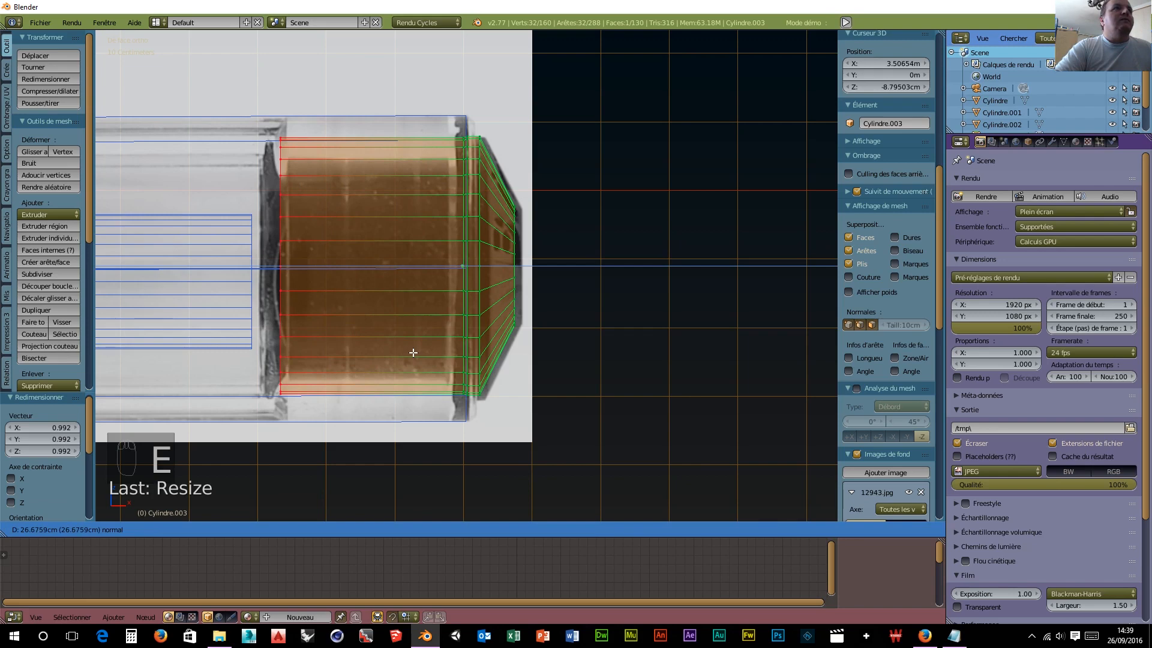
pyautogui.click(413, 352)
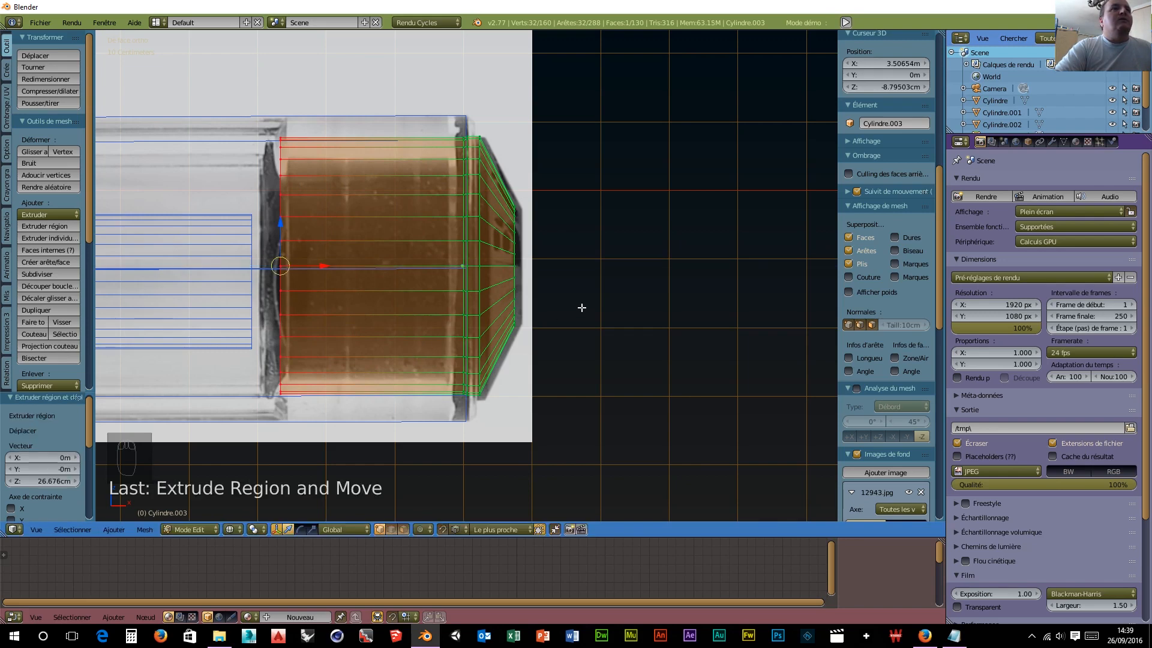
pyautogui.scroll(-12, 581, 307)
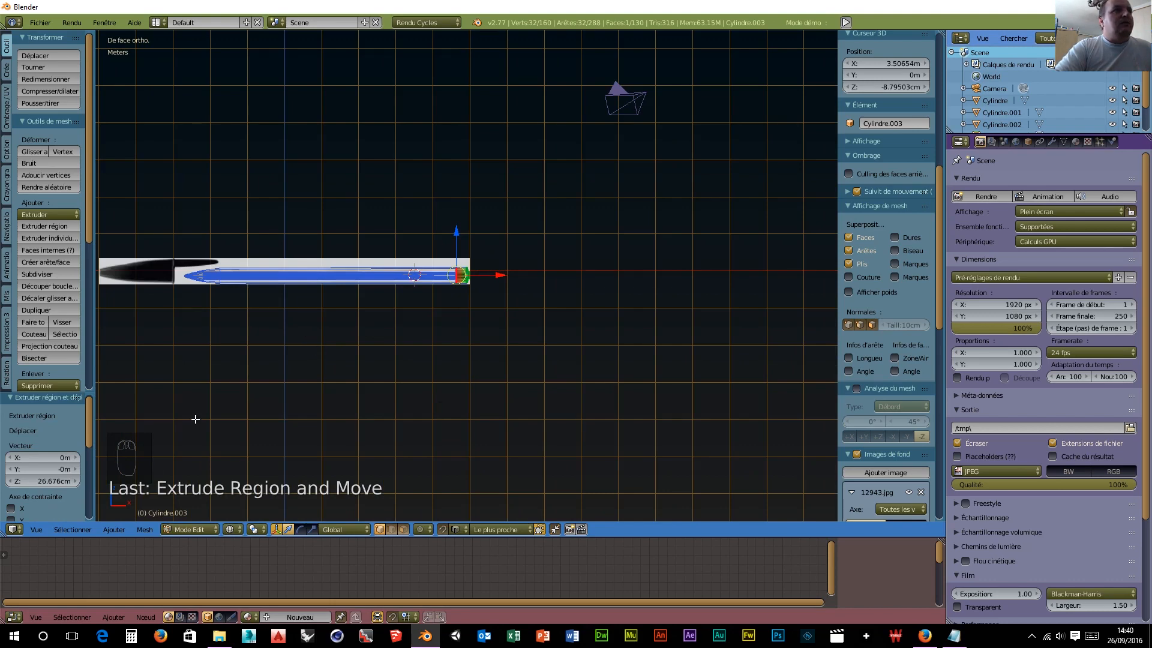
pyautogui.click(189, 529)
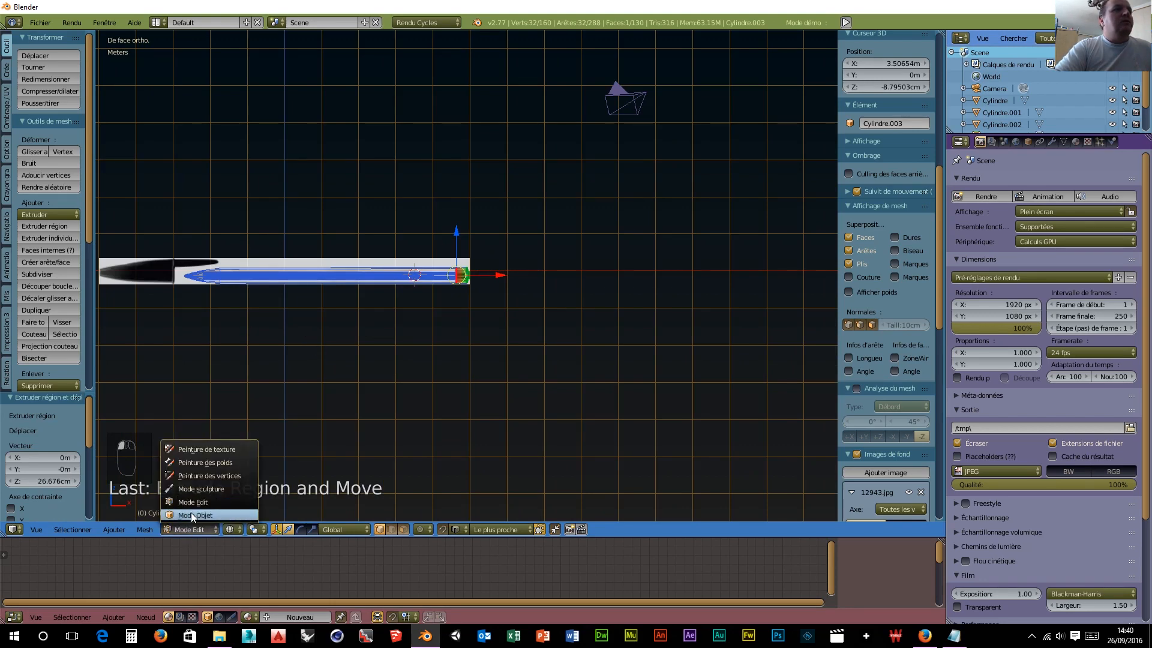
pyautogui.click(191, 513)
# Step: Add a mesh cylinder with 32 vertices, 1 m radius and 2 m depth for the pen's black cap
pyautogui.scroll(3, 177, 400)
pyautogui.keyDown('shift'); pyautogui.moveTo(178, 401); pyautogui.dragTo(688, 427, button='middle'); pyautogui.keyUp('shift')
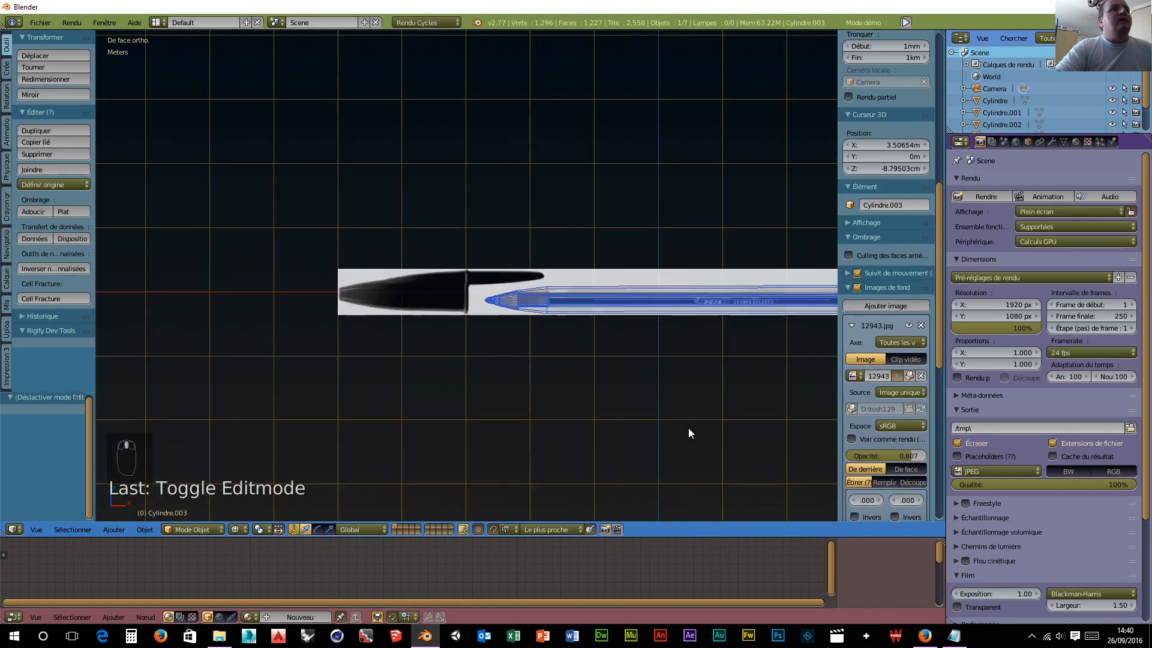
pyautogui.scroll(2, 556, 424)
pyautogui.scroll(4, 555, 424)
pyautogui.keyDown('shift'); pyautogui.moveTo(463, 421); pyautogui.dragTo(712, 441, button='middle'); pyautogui.keyUp('shift')
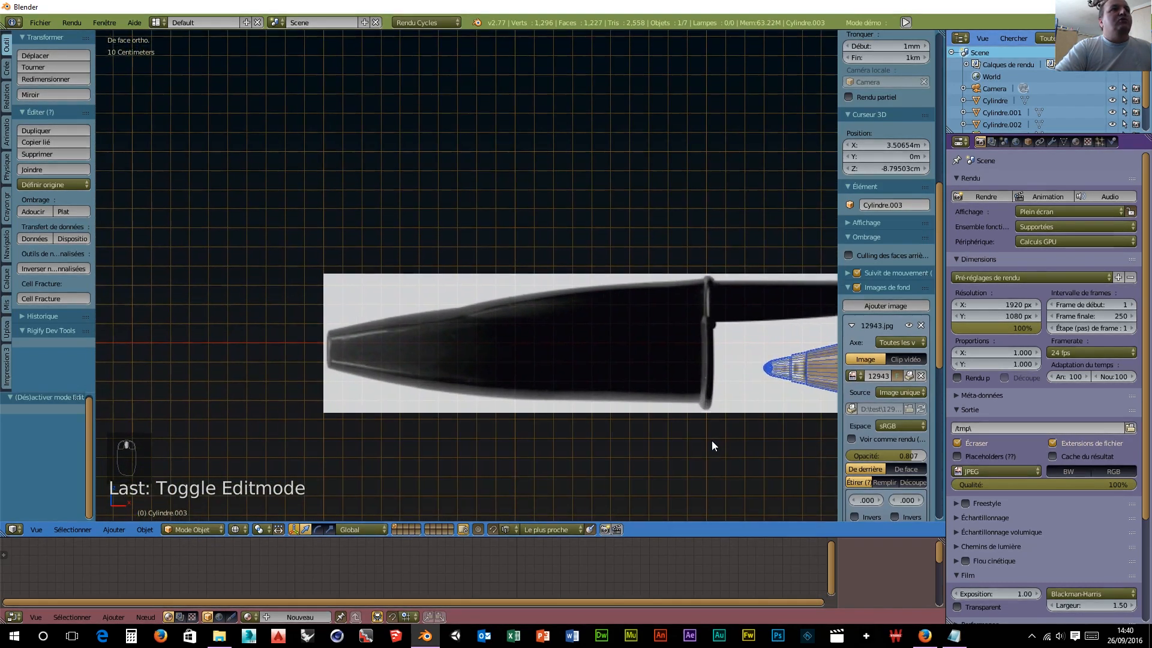
pyautogui.hotkey('shift', 'a')
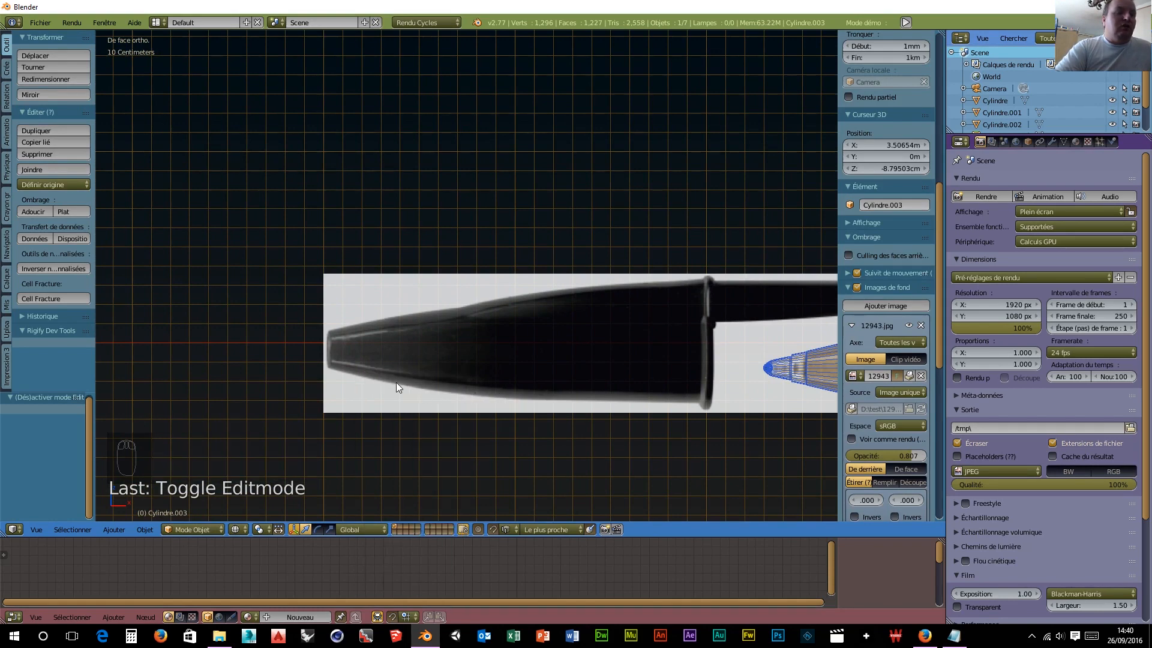
pyautogui.hotkey('shift', 'a')
pyautogui.moveTo(397, 383)
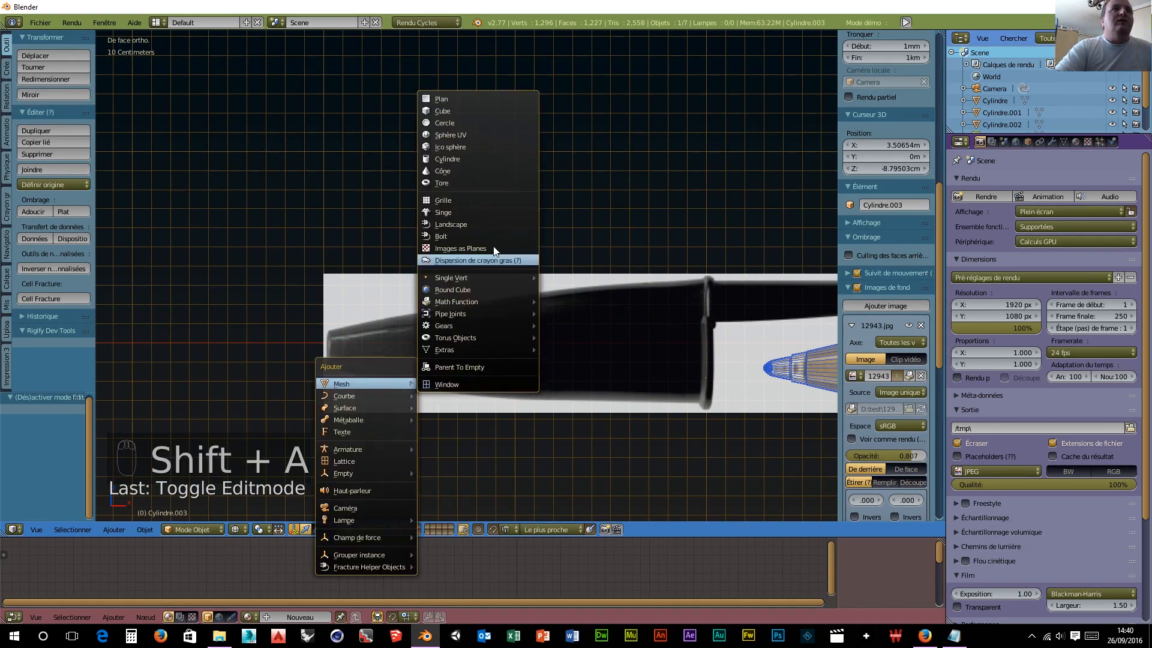
pyautogui.click(466, 160)
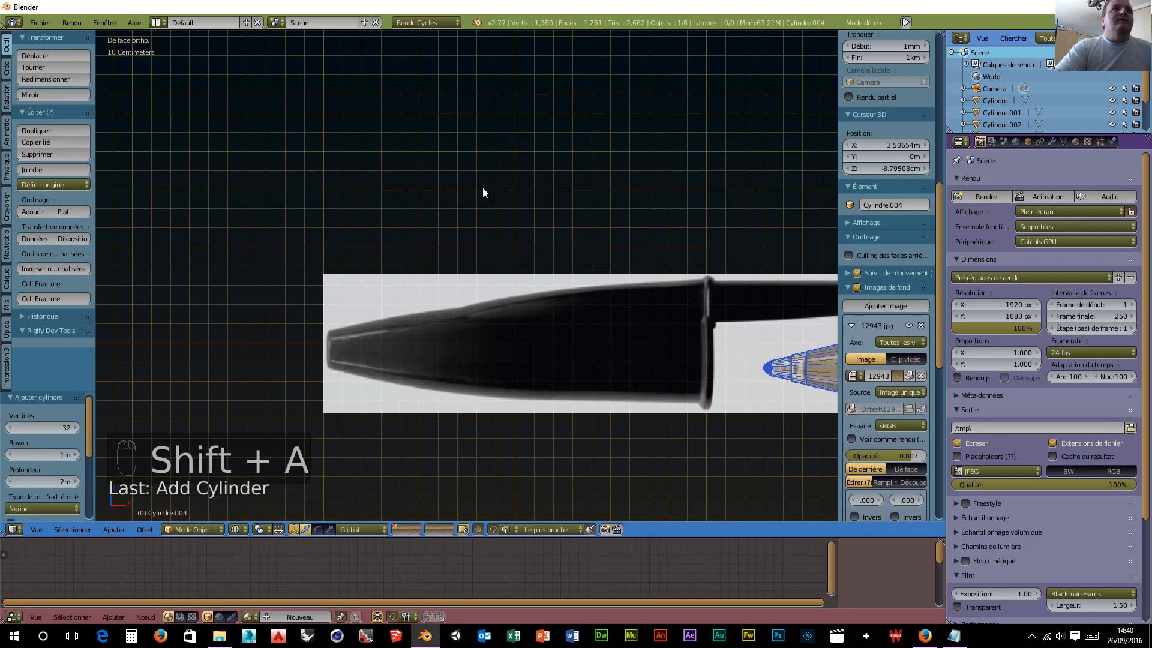
# Step: Rotate the new cylinder 90° about Y and move it about -7.461 m along X onto the cap in the reference photo
pyautogui.scroll(-10, 582, 276)
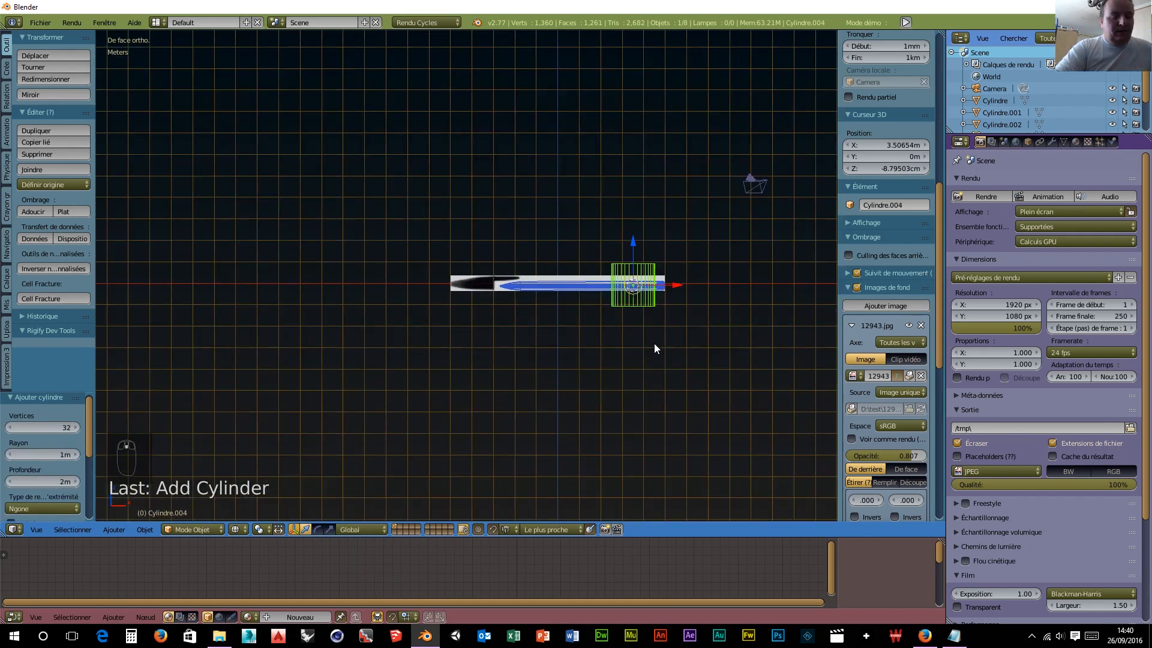
pyautogui.press('r')
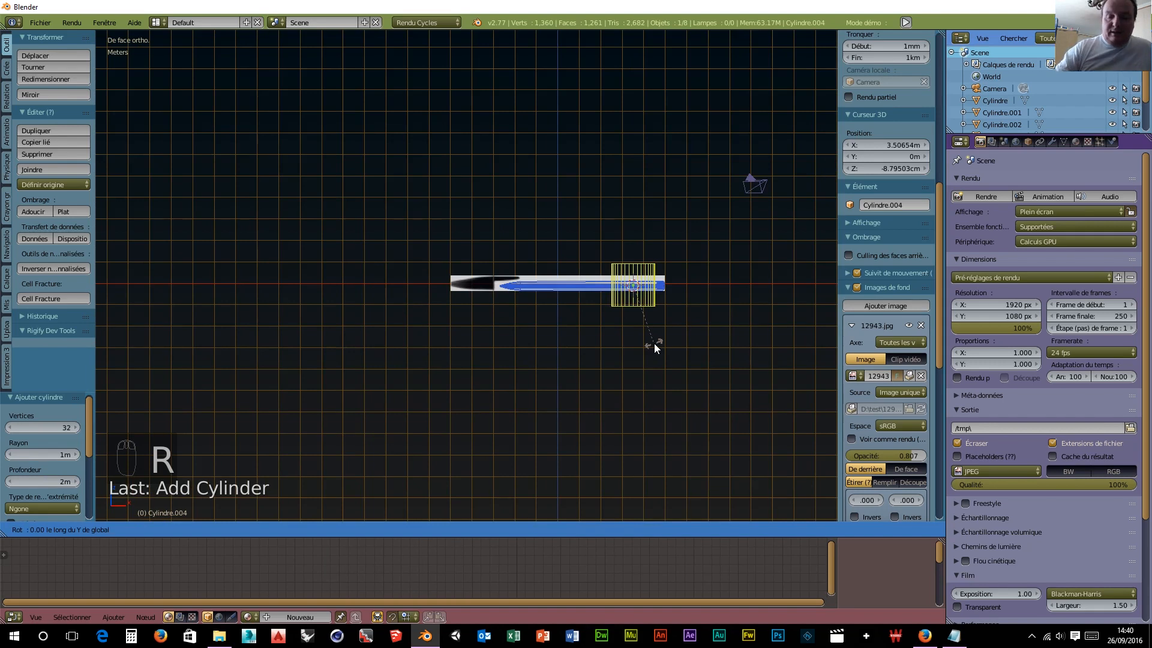
pyautogui.write('90')
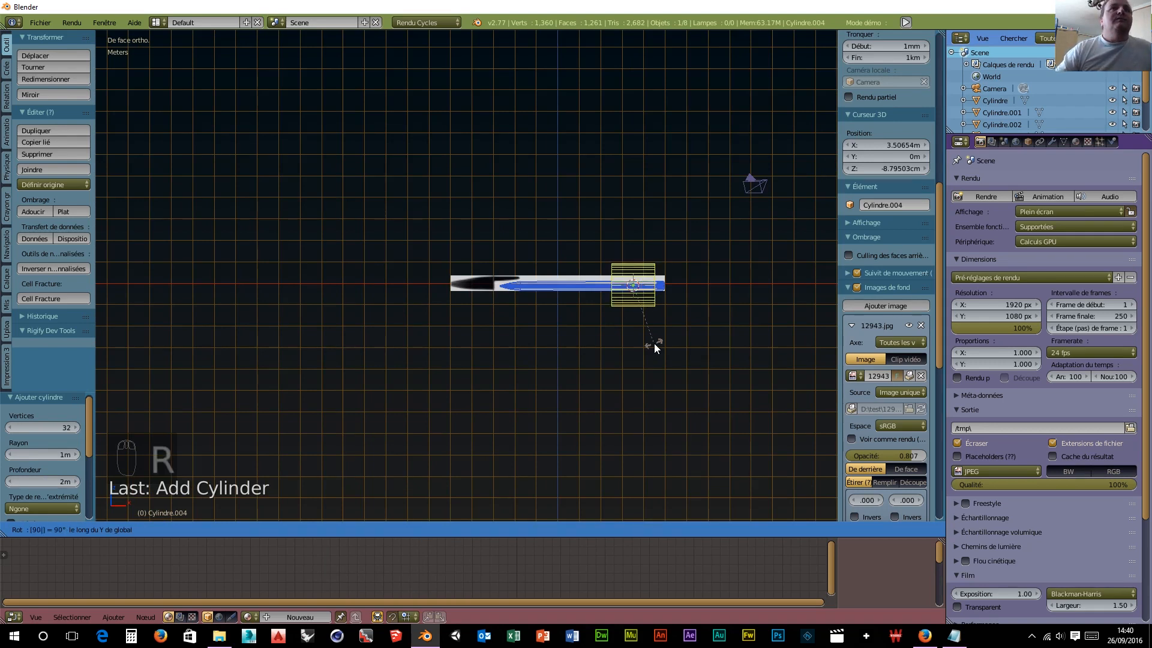
pyautogui.click(654, 343)
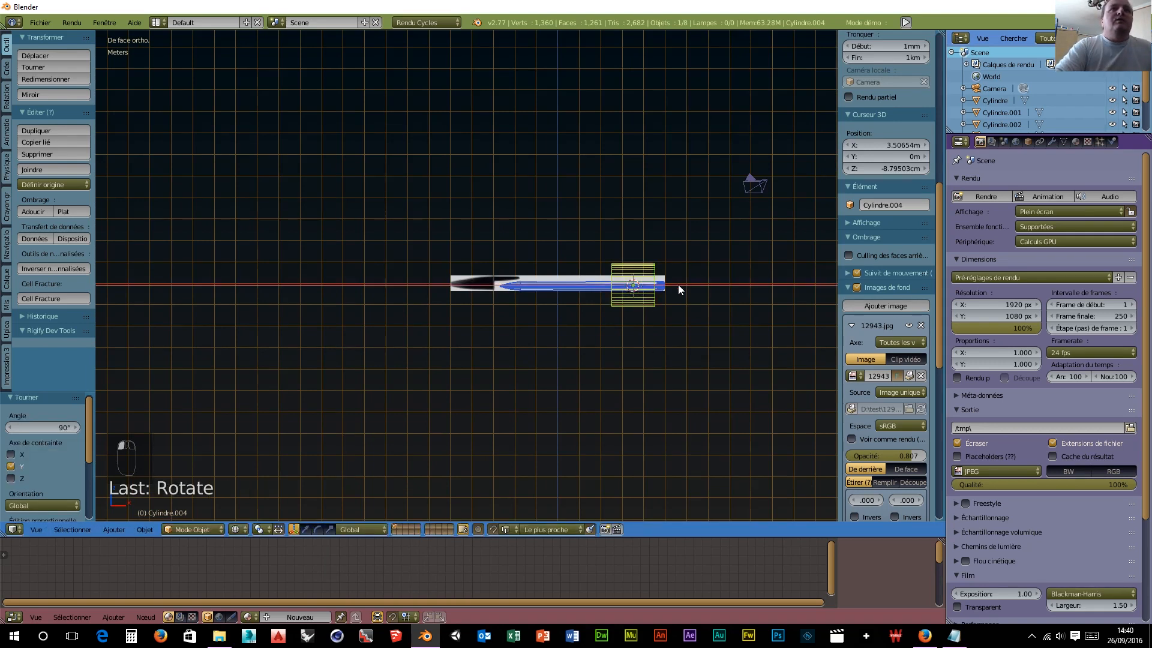
pyautogui.moveTo(678, 285); pyautogui.dragTo(517, 291)
# Step: Scale the cylinder down to a small piece and move it to the cap's narrow tip, about -95.32 cm along X and 5.48 cm along Z
pyautogui.scroll(7, 499, 334)
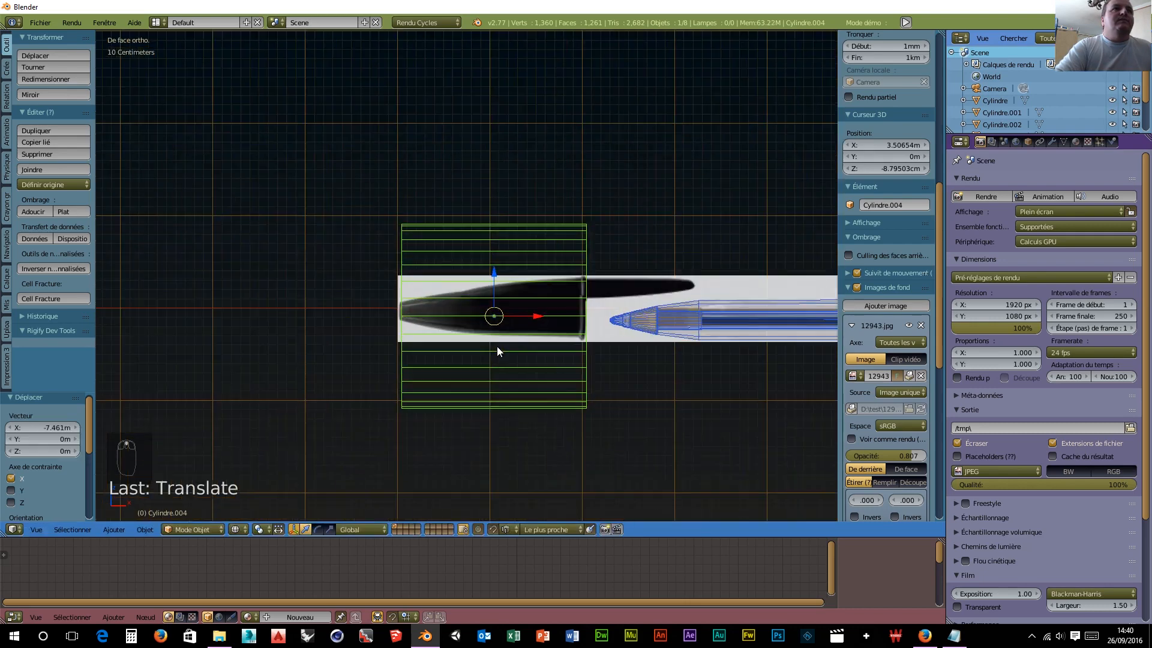
pyautogui.scroll(5, 495, 347)
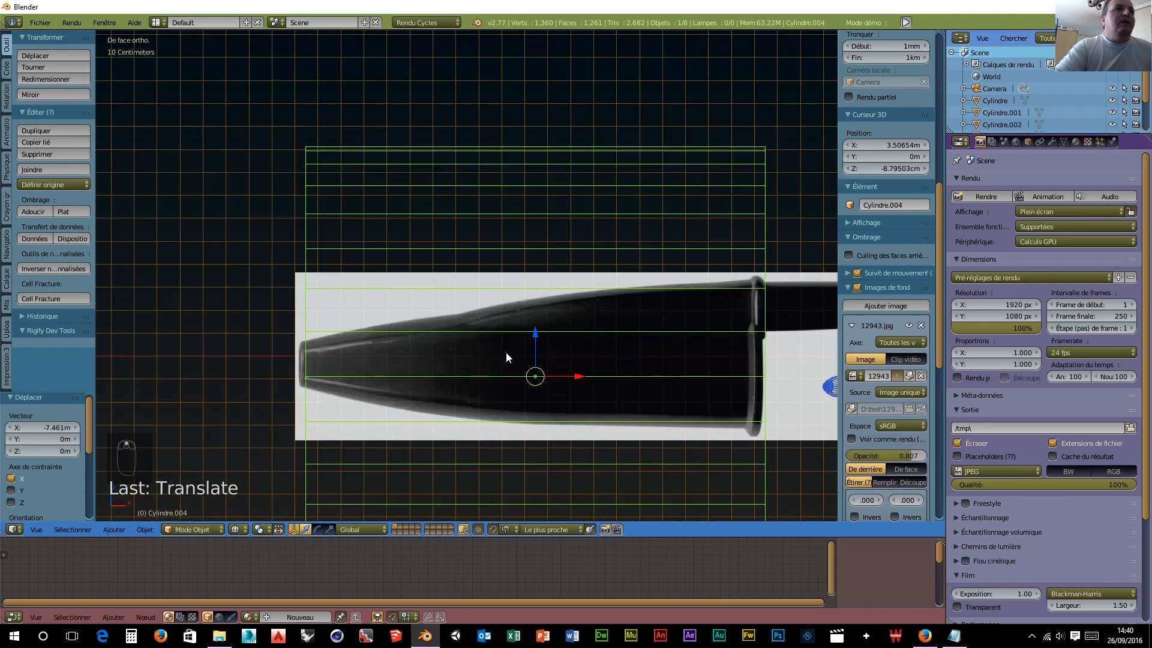
pyautogui.press('s')
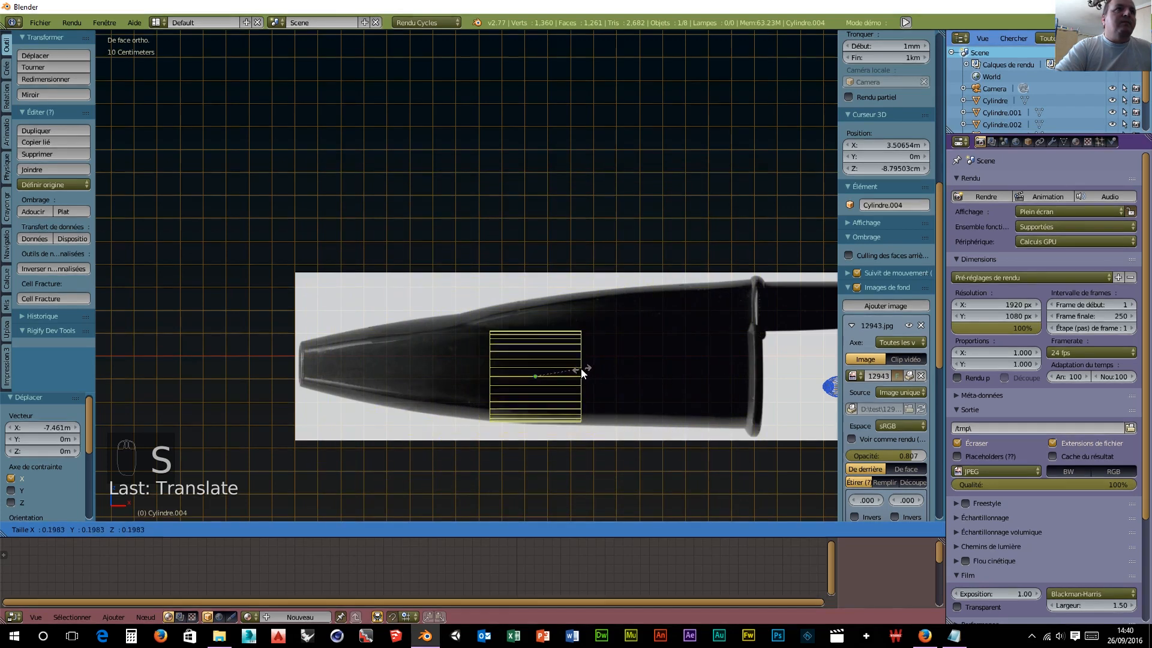
pyautogui.click(550, 376)
pyautogui.moveTo(563, 377); pyautogui.dragTo(345, 394)
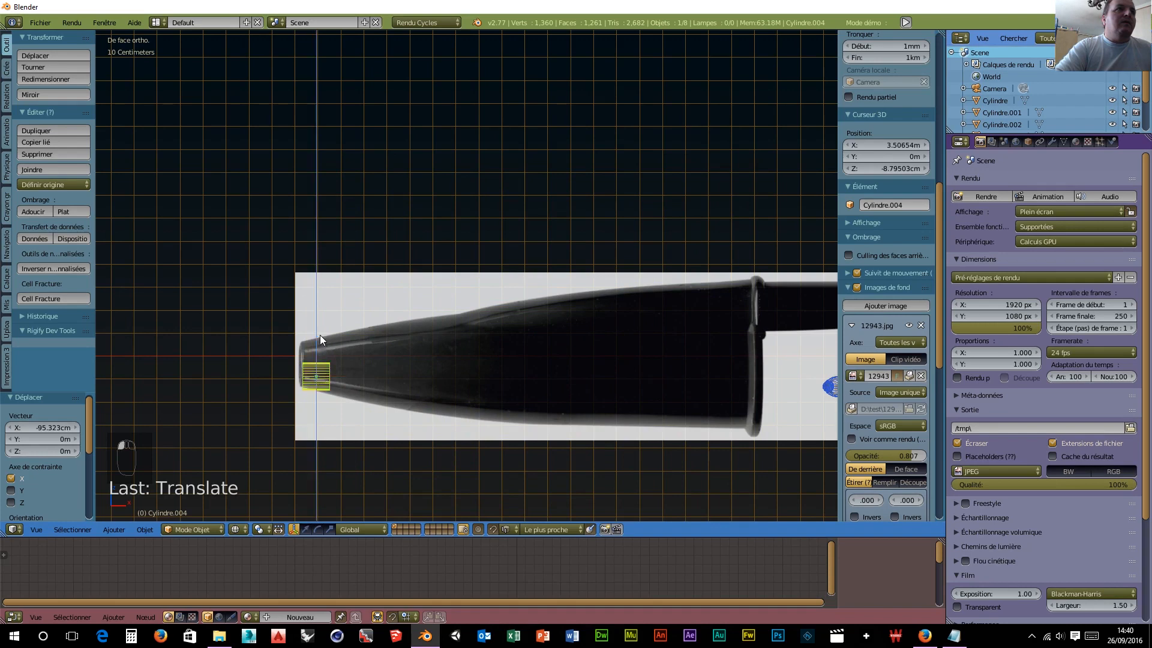
pyautogui.moveTo(320, 335); pyautogui.dragTo(319, 322)
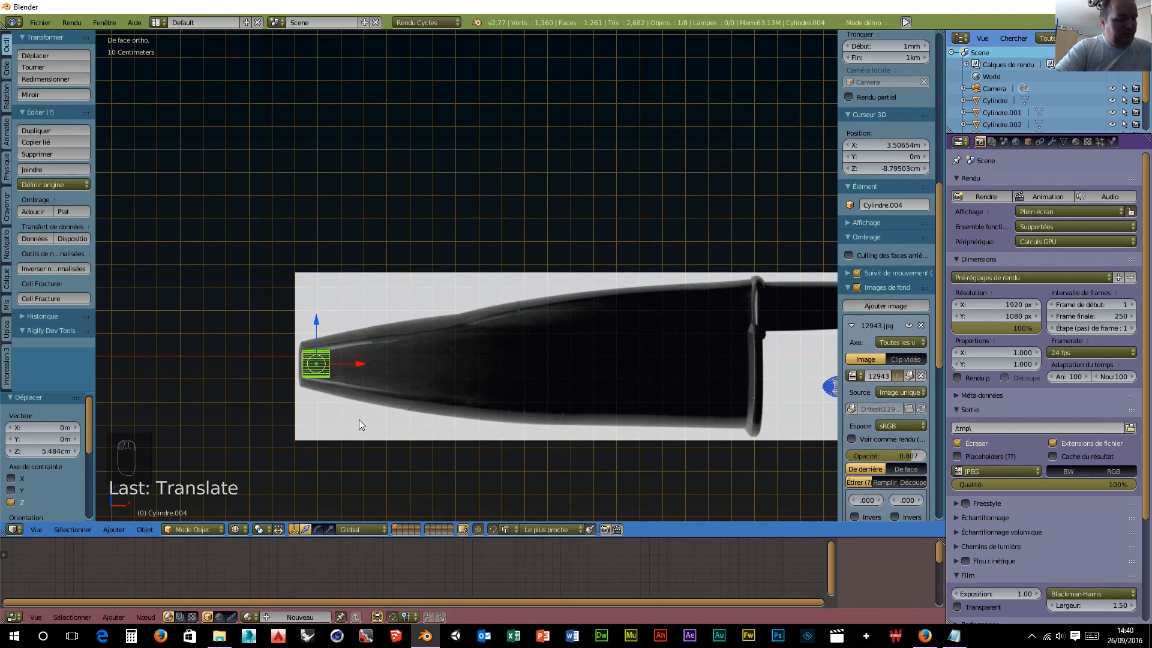
# Step: Scale the cylinder to about 1.625 to match the tip's height, and move it about 3.13 cm along X
pyautogui.press('s')
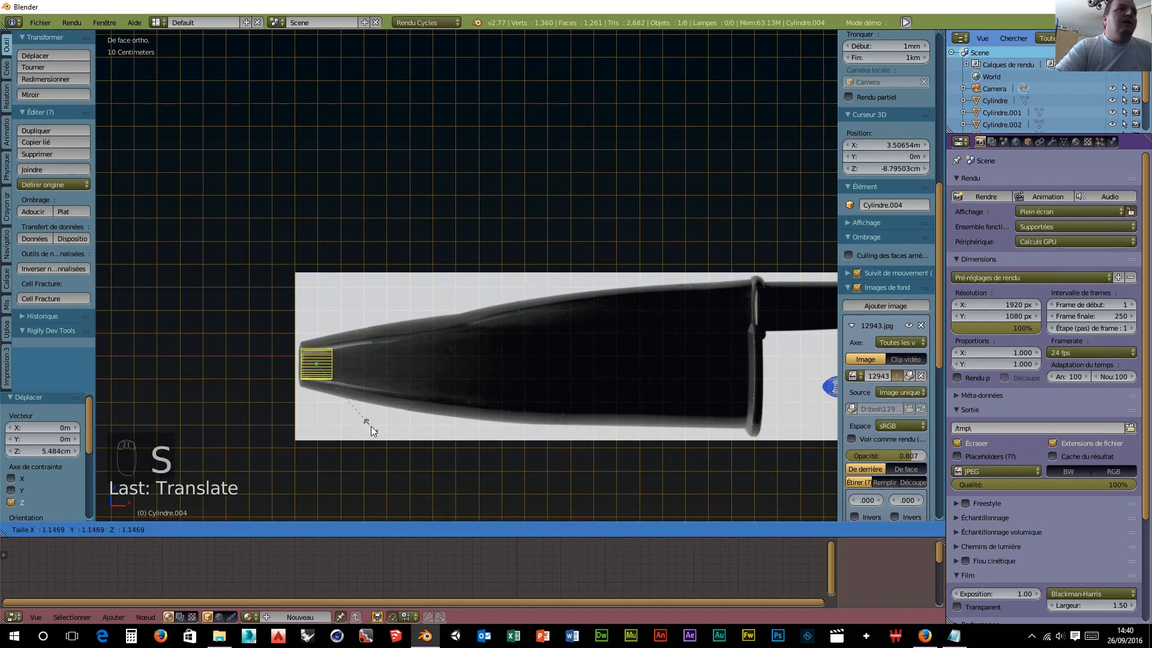
pyautogui.click(396, 454)
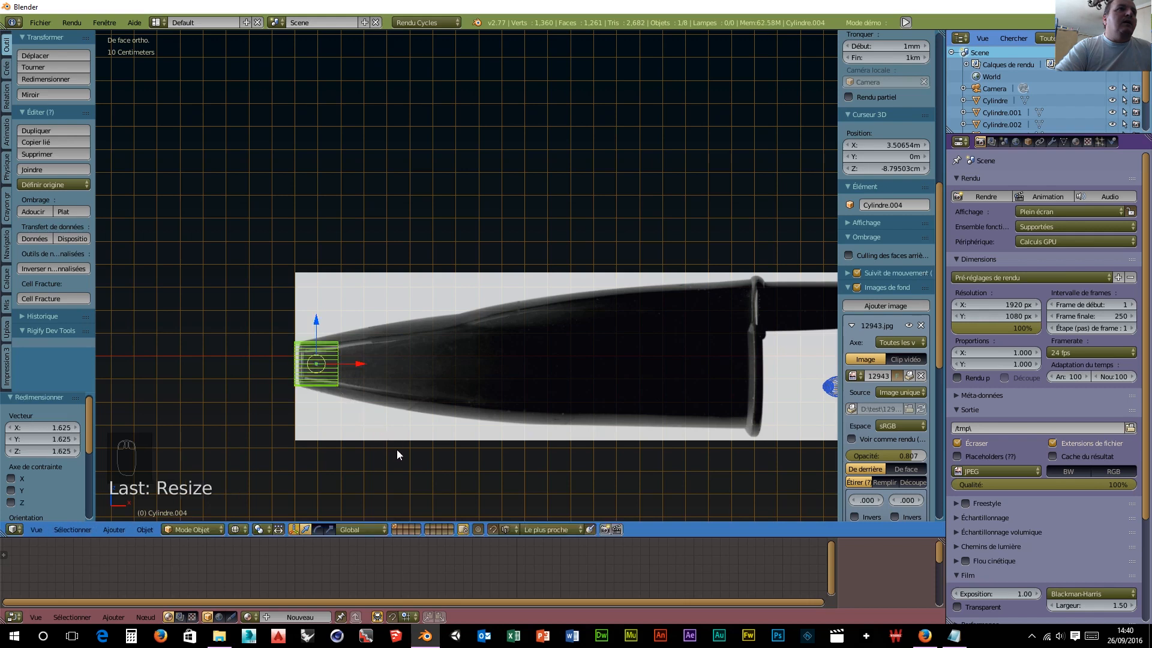
pyautogui.press('g')
pyautogui.press('x')
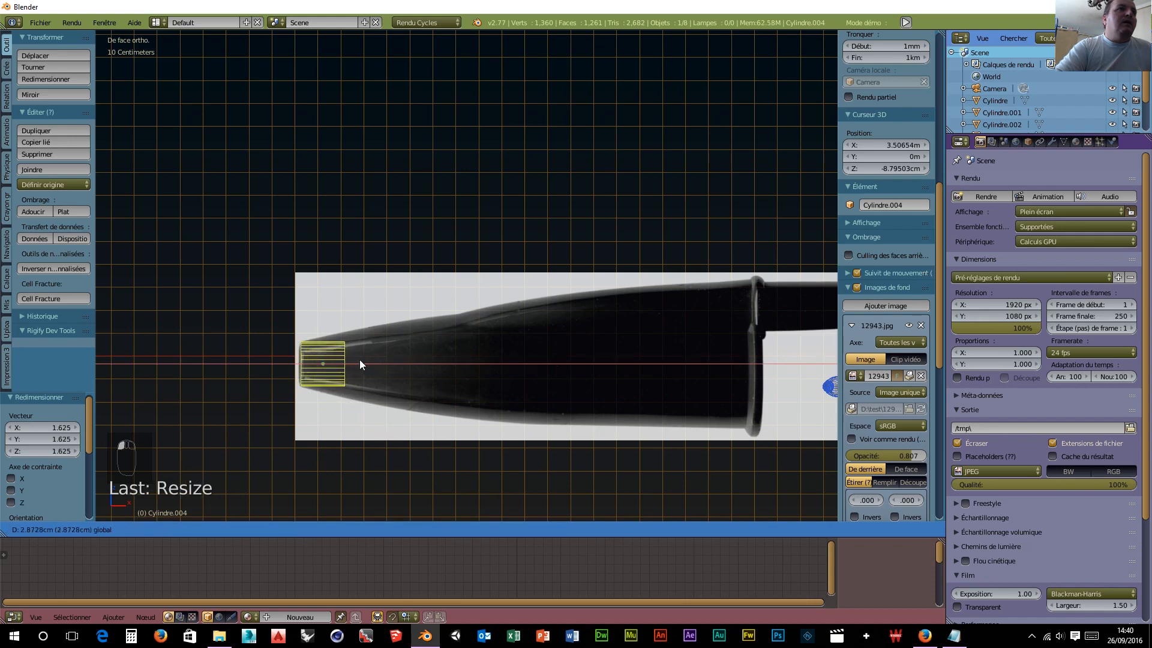
pyautogui.click(360, 359)
# Step: Enter Edit Mode on the cap cylinder, switch to face selection and select only its tip-side end face
pyautogui.scroll(2, 336, 400)
pyautogui.moveTo(330, 413); pyautogui.dragTo(350, 414, button='middle')
pyautogui.moveTo(247, 424); pyautogui.dragTo(613, 418, button='middle')
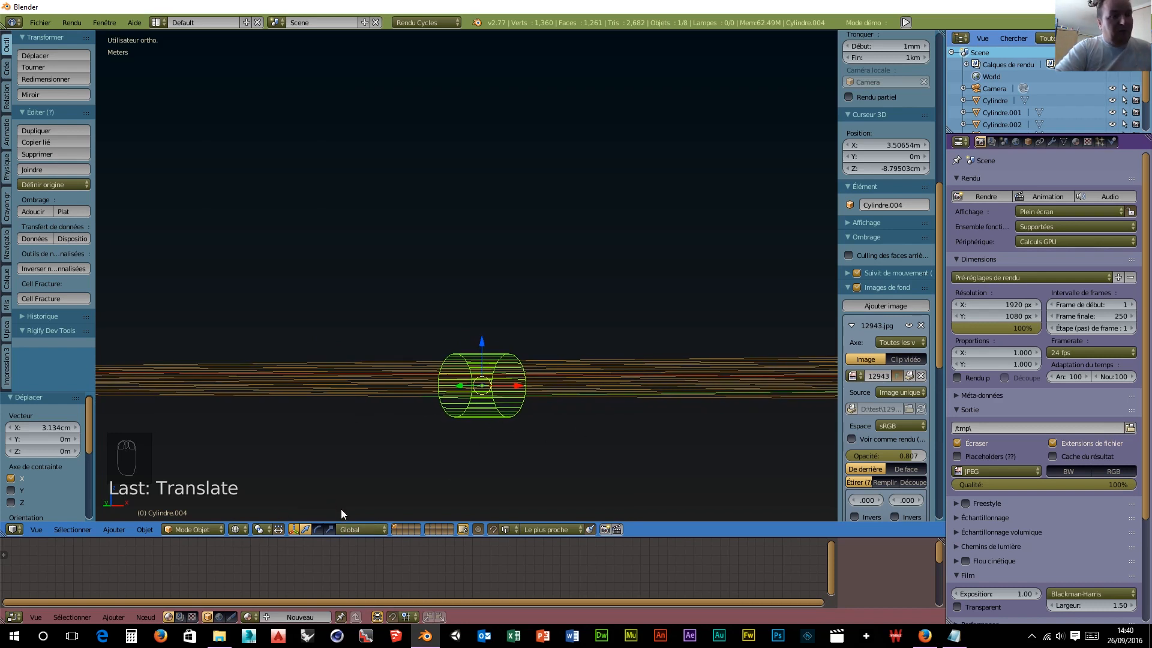
pyautogui.press('Tab')
pyautogui.click(455, 506)
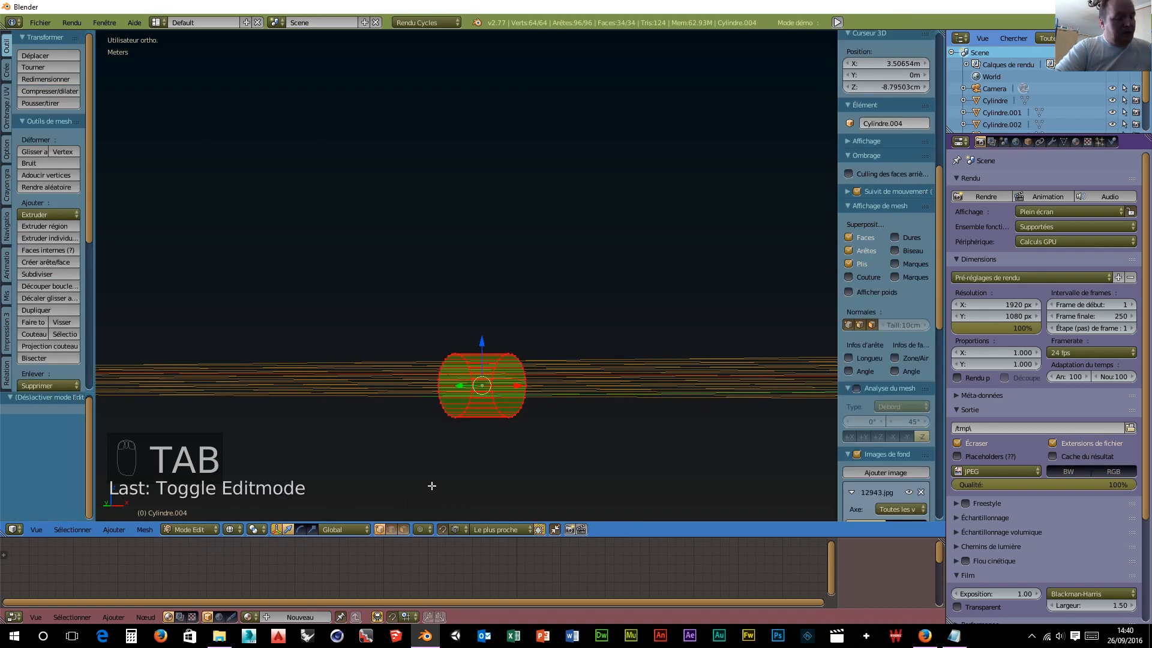
pyautogui.hotkey('ctrl', 'Tab')
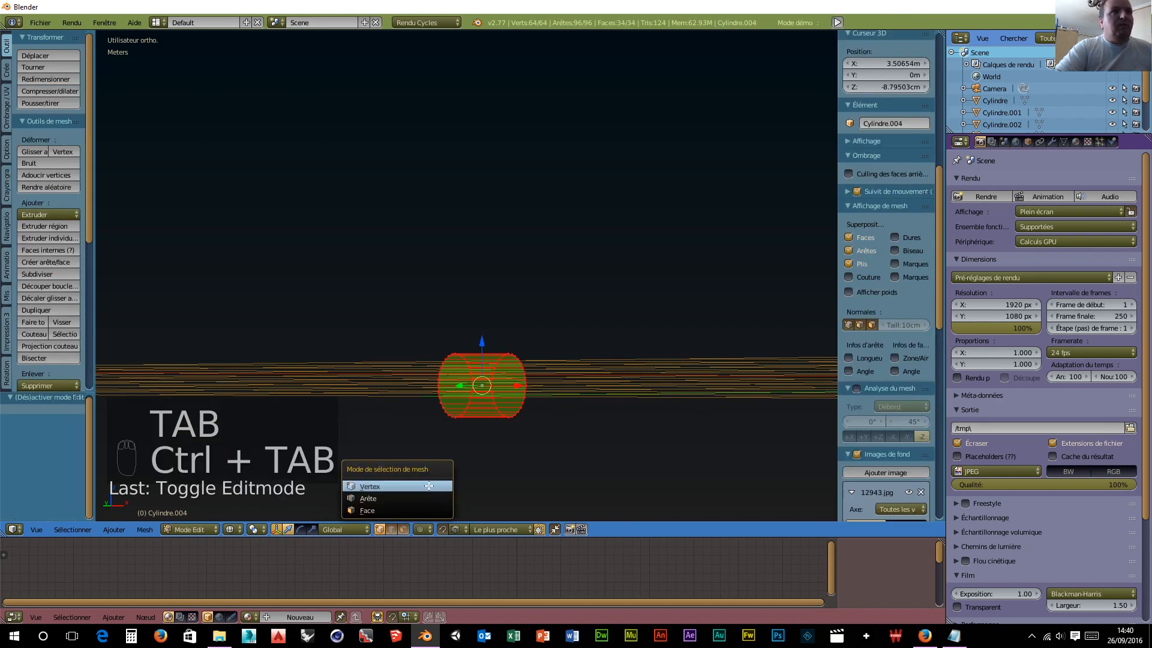
pyautogui.click(390, 507)
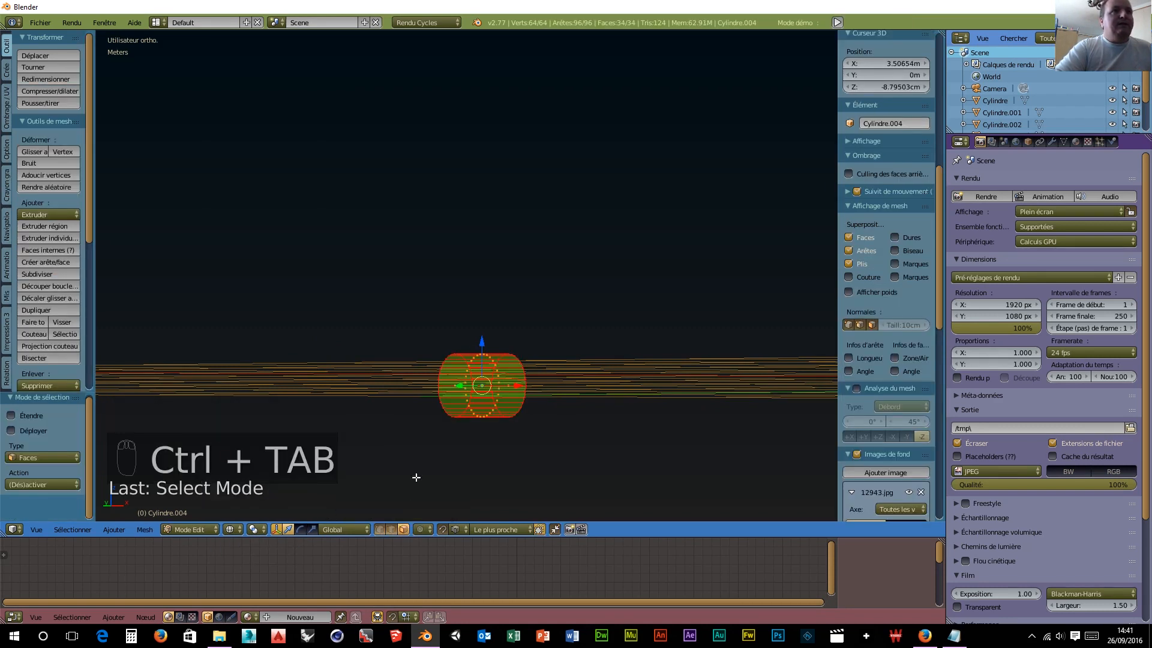
pyautogui.rightClick(455, 386)
pyautogui.scroll(5, 495, 447)
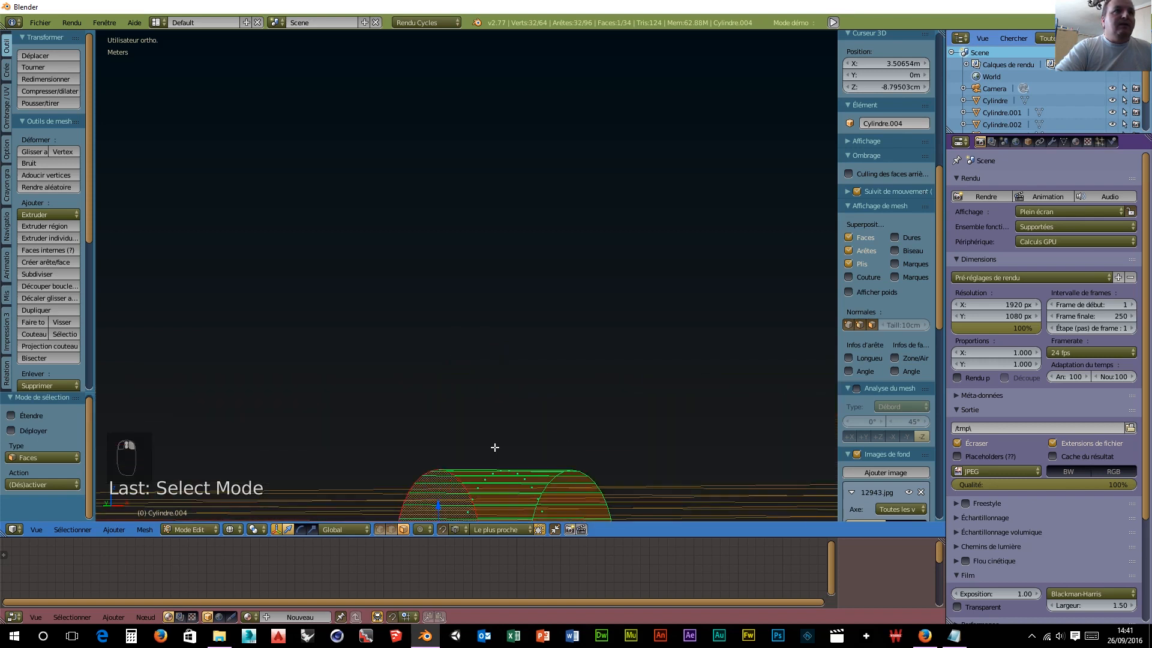
pyautogui.scroll(-2, 495, 447)
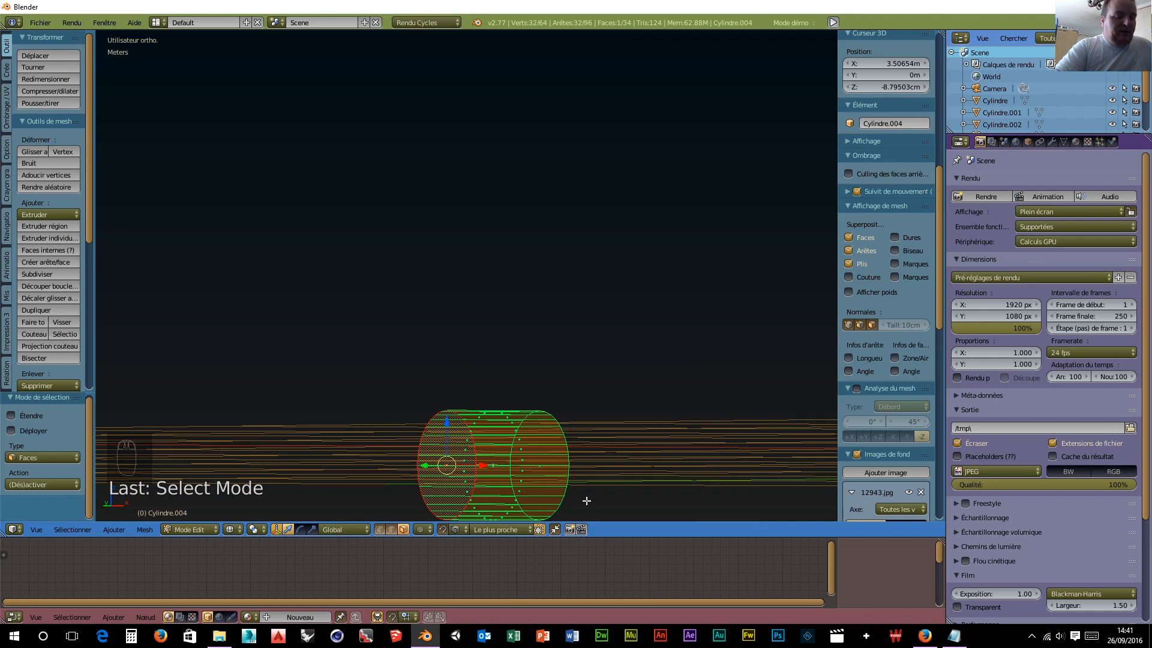
# Step: Inset the selected end face by about 16.07 cm and delete the inner face to open the tip
pyautogui.press('i')
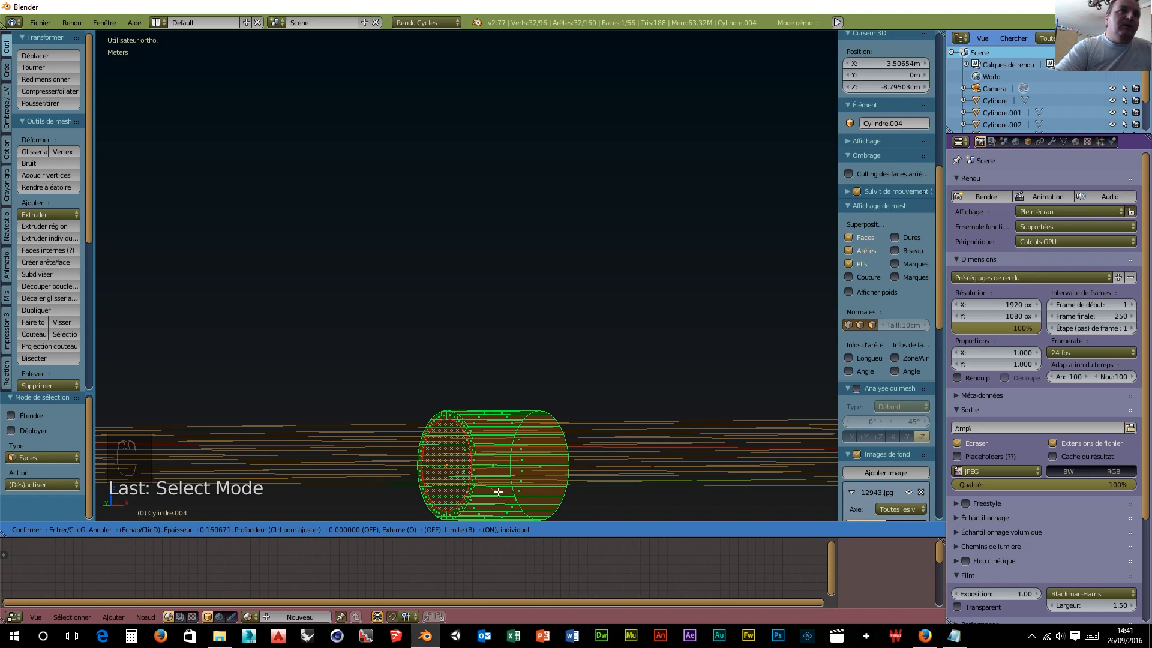
pyautogui.click(497, 492)
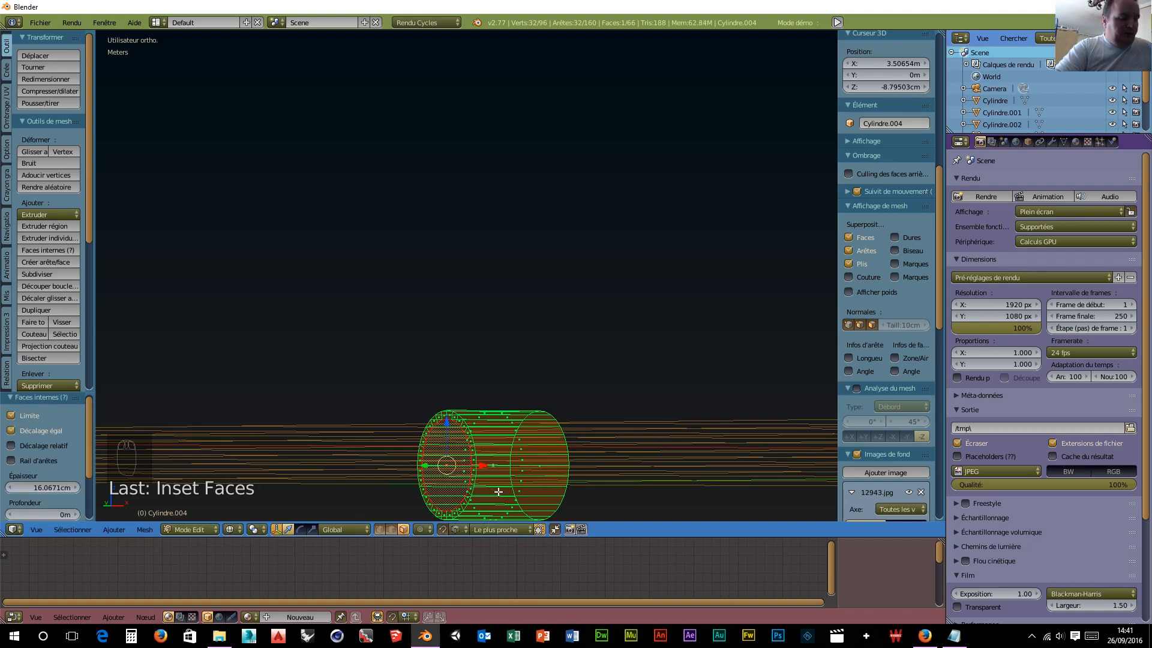
pyautogui.press('x')
pyautogui.click(509, 488)
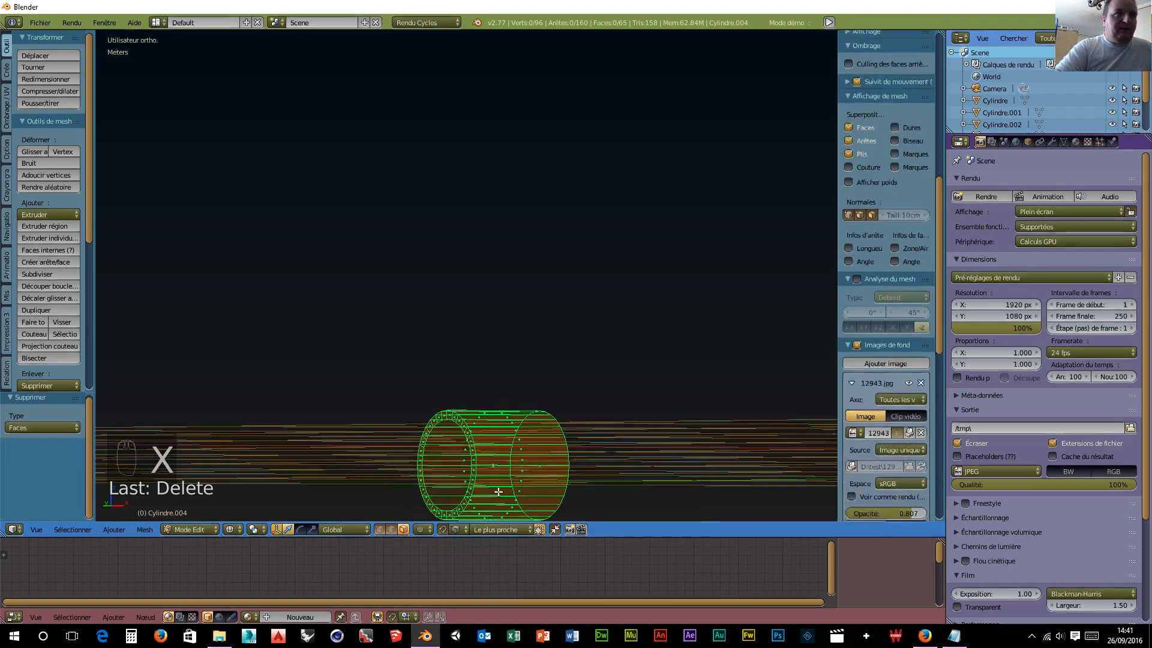
# Step: Switch to vertex selection, select only the vertices of the cylinder's closed end opposite the tip, and delete them
pyautogui.moveTo(649, 459); pyautogui.dragTo(760, 397, button='middle')
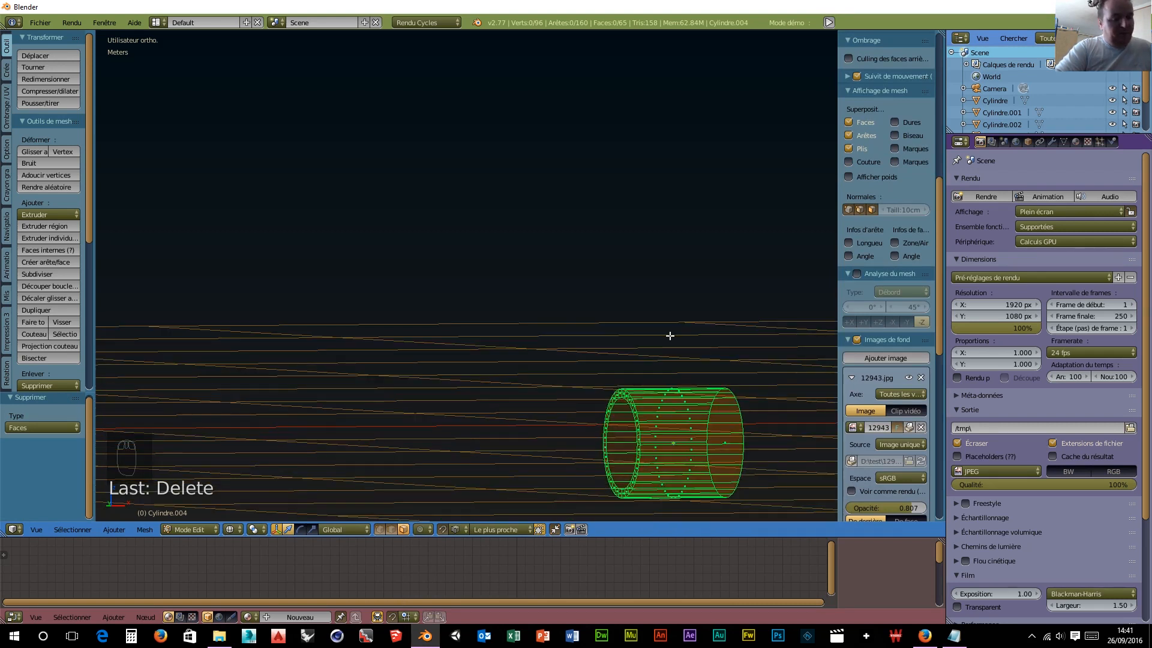
pyautogui.press('b')
pyautogui.moveTo(660, 309); pyautogui.dragTo(768, 517)
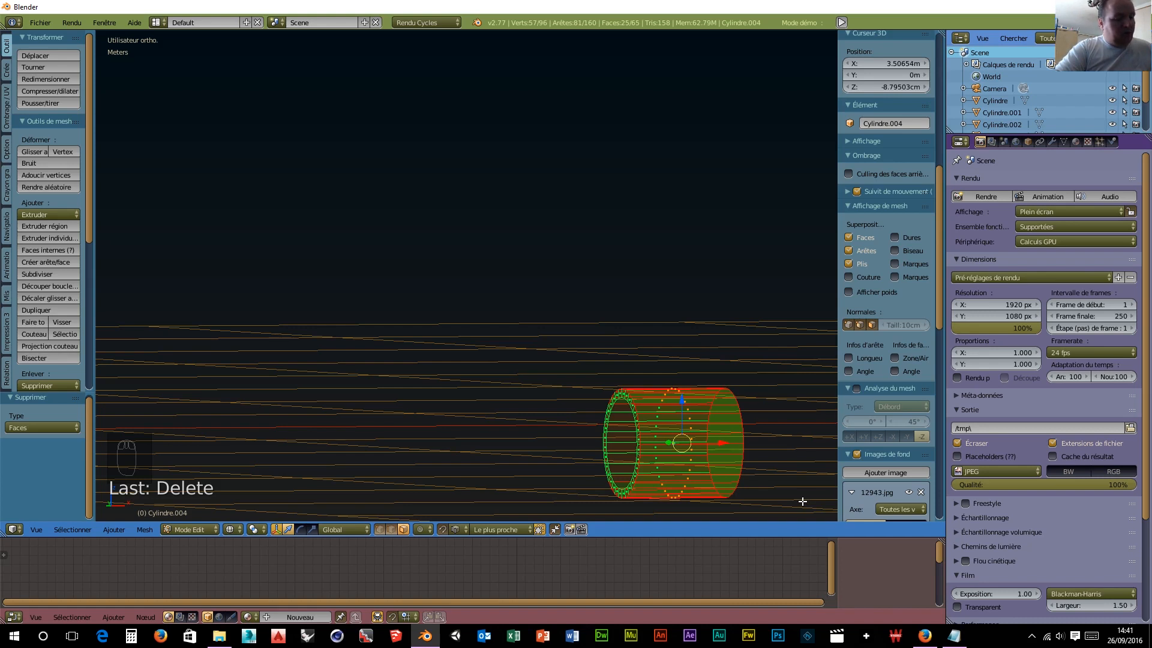
pyautogui.hotkey('ctrl', 'Tab')
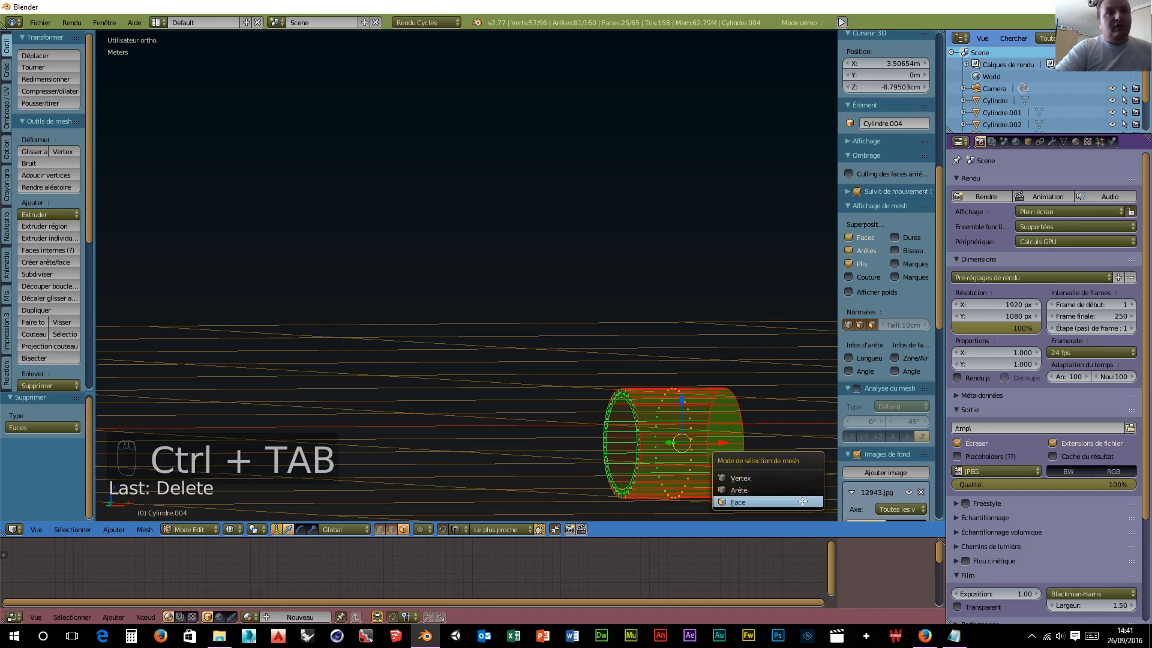
pyautogui.click(769, 478)
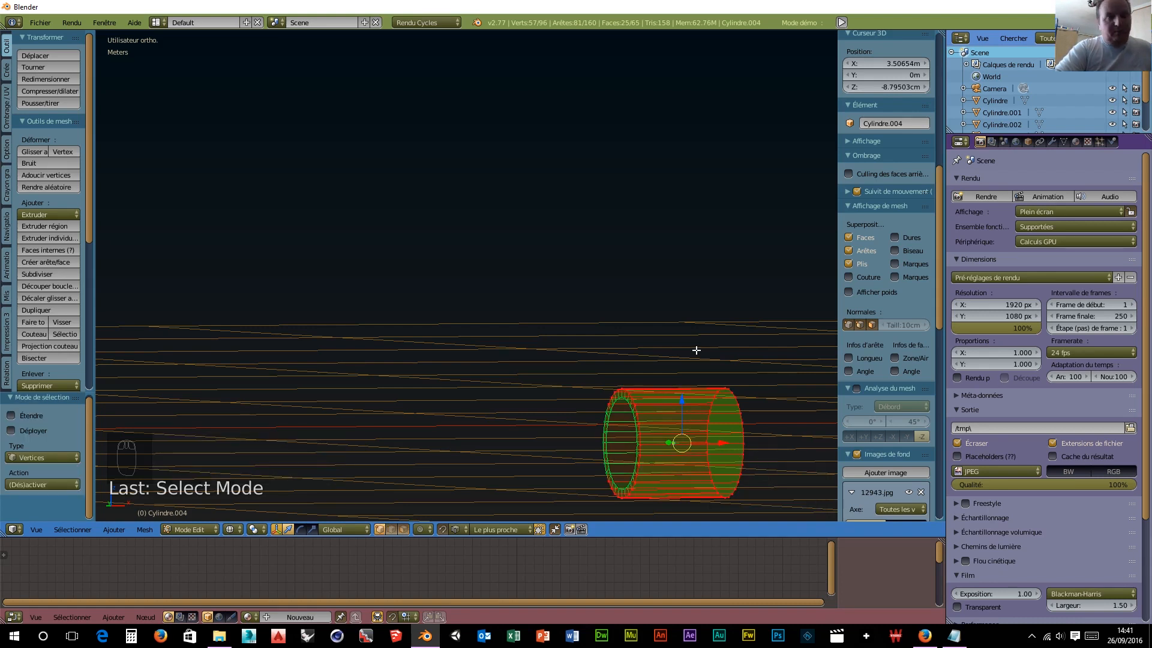
pyautogui.press('b')
pyautogui.moveTo(695, 340); pyautogui.dragTo(762, 529)
pyautogui.press('a')
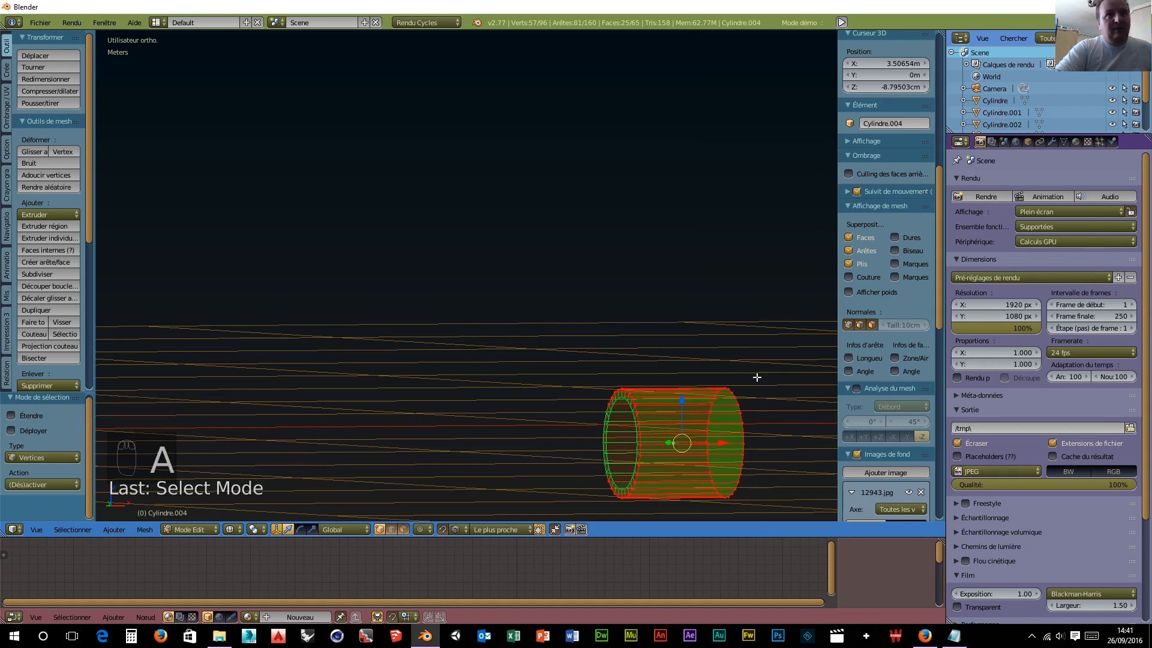
pyautogui.press('a')
pyautogui.moveTo(697, 293); pyautogui.dragTo(751, 556)
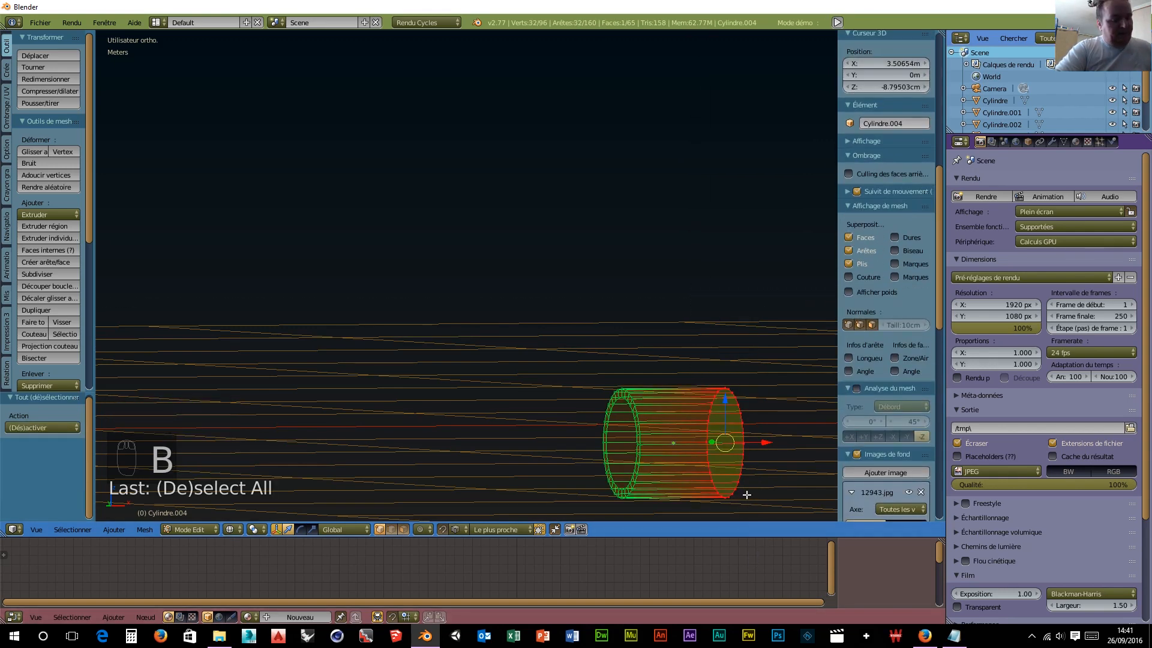
pyautogui.press('x')
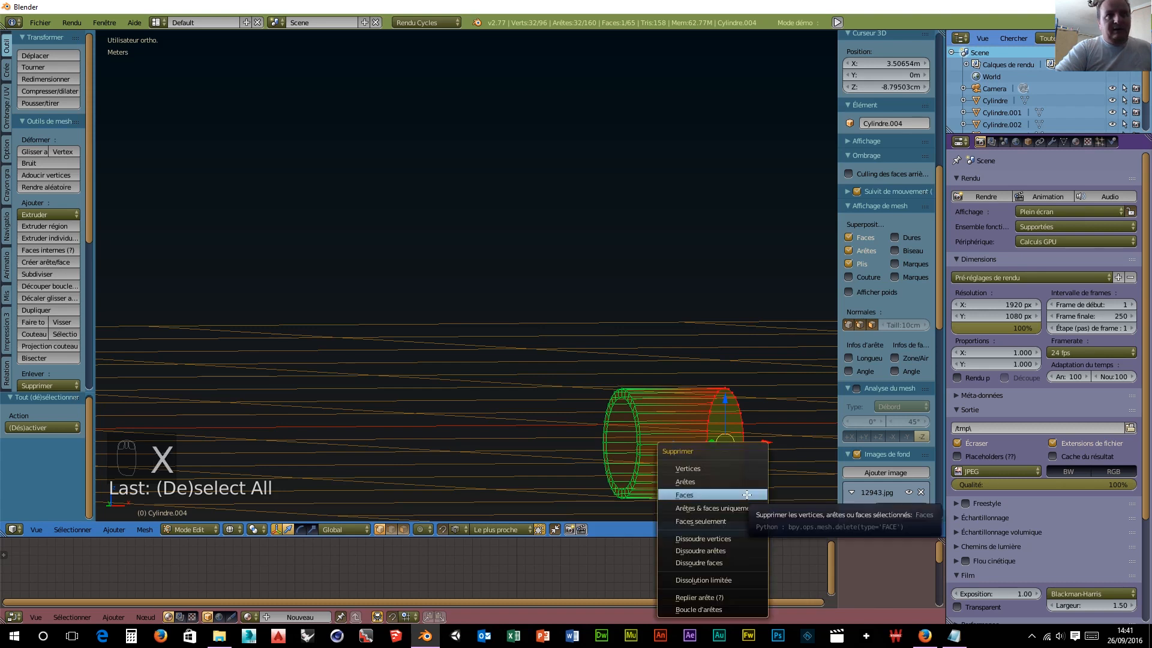
pyautogui.click(707, 469)
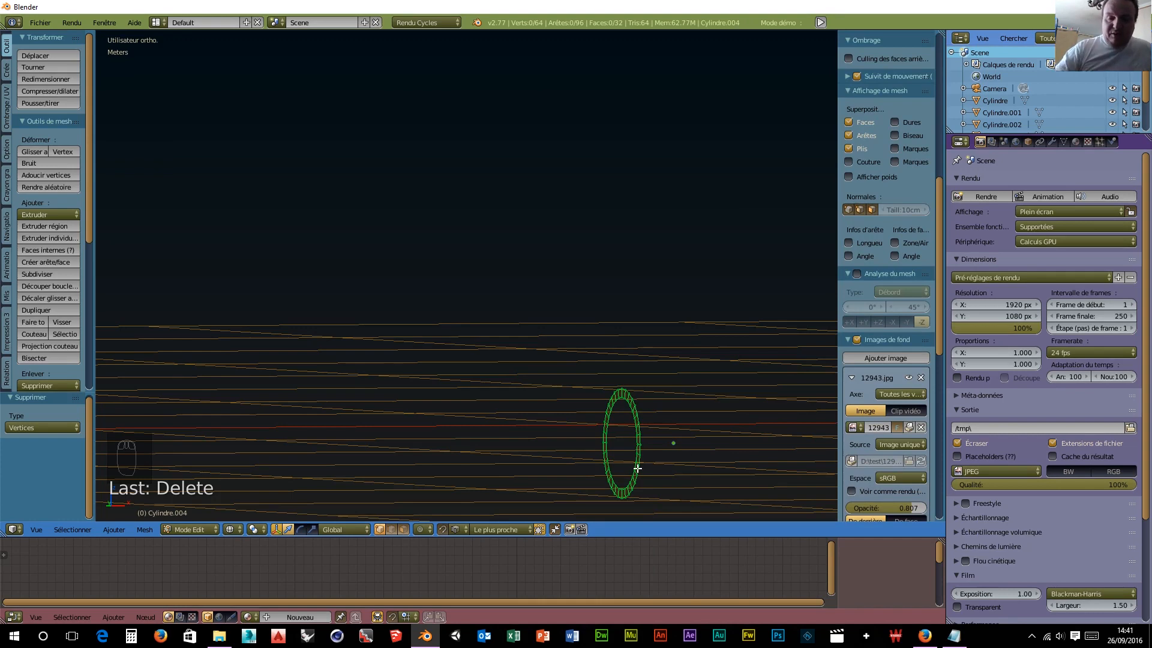
# Step: In front view, select all vertices of the cap's tip ring and extrude them about 68.3 cm along the cap, to where its outline bends
pyautogui.press('KP_1')
pyautogui.scroll(-2, 646, 376)
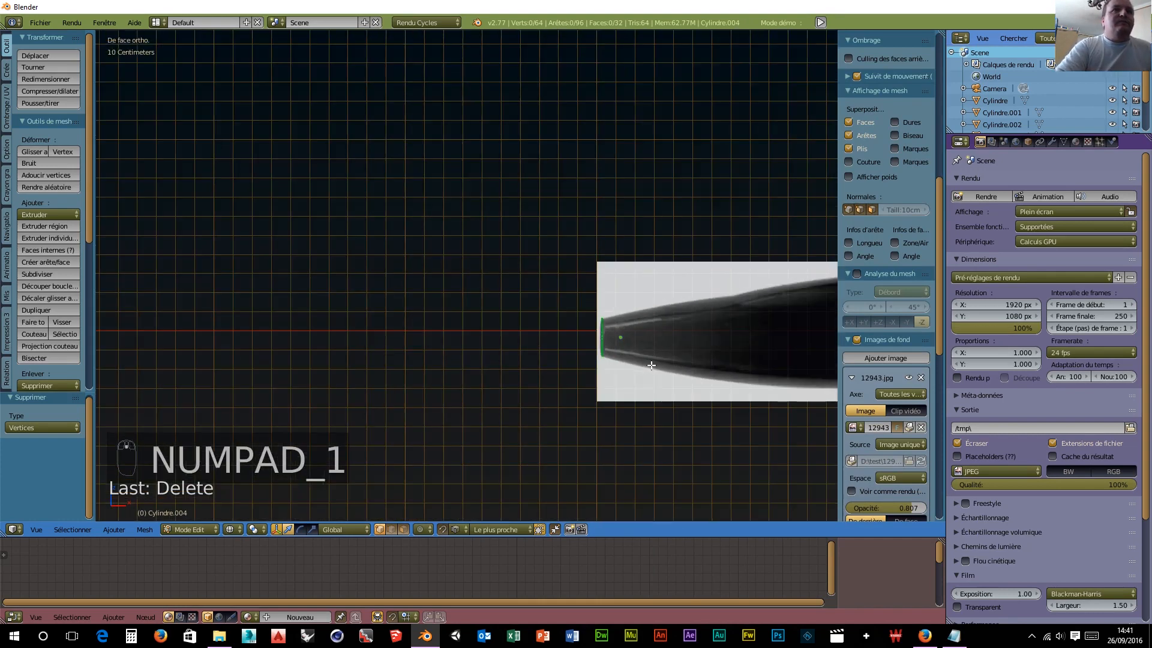
pyautogui.scroll(4, 706, 371)
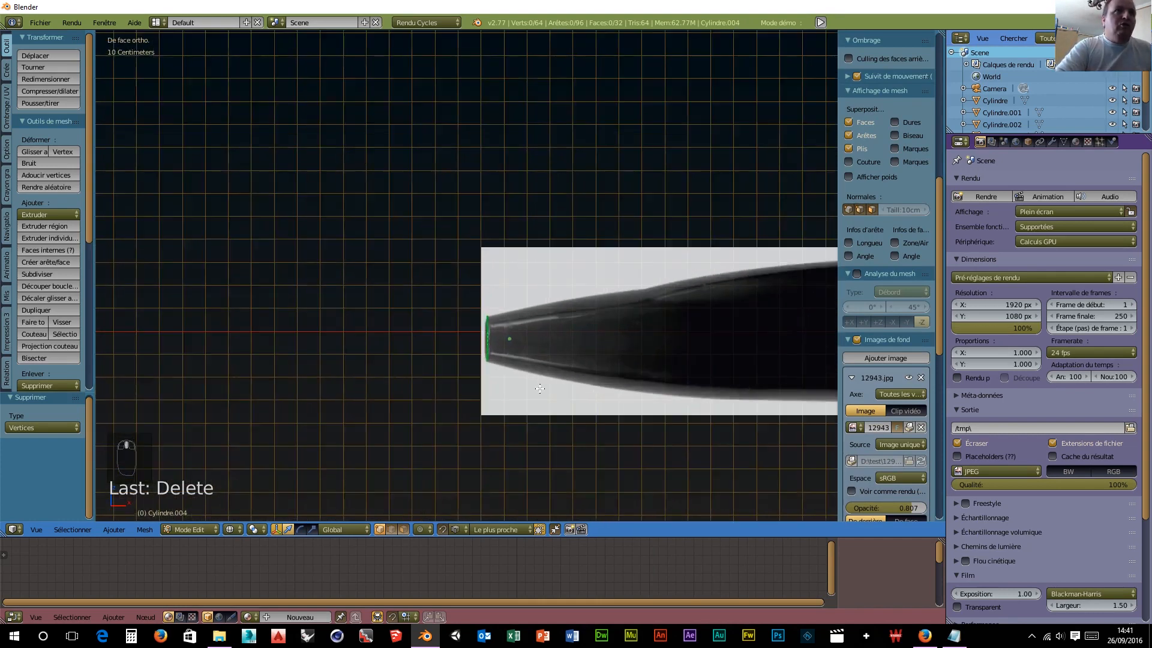
pyautogui.scroll(4, 641, 401)
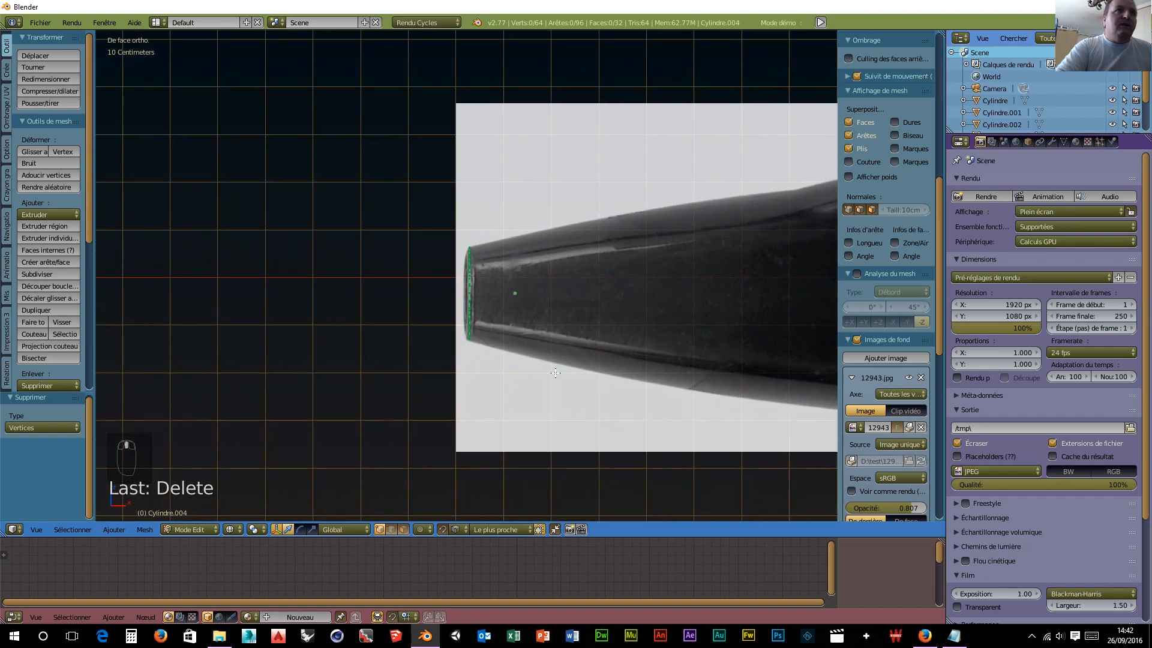
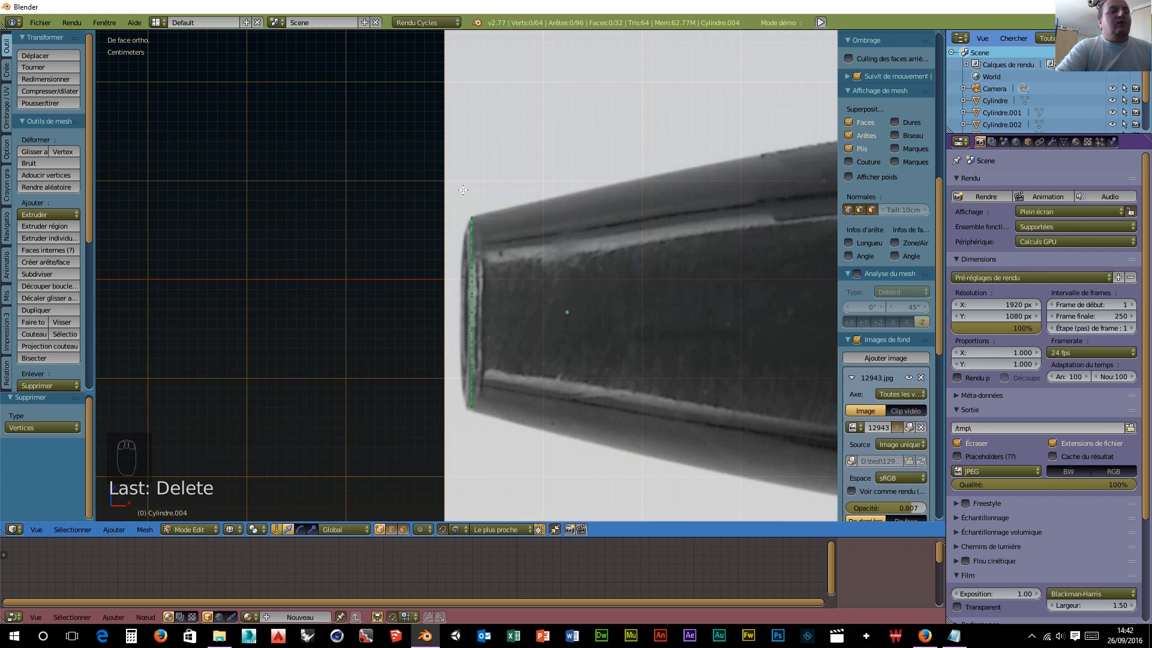
pyautogui.press('a')
pyautogui.press('b')
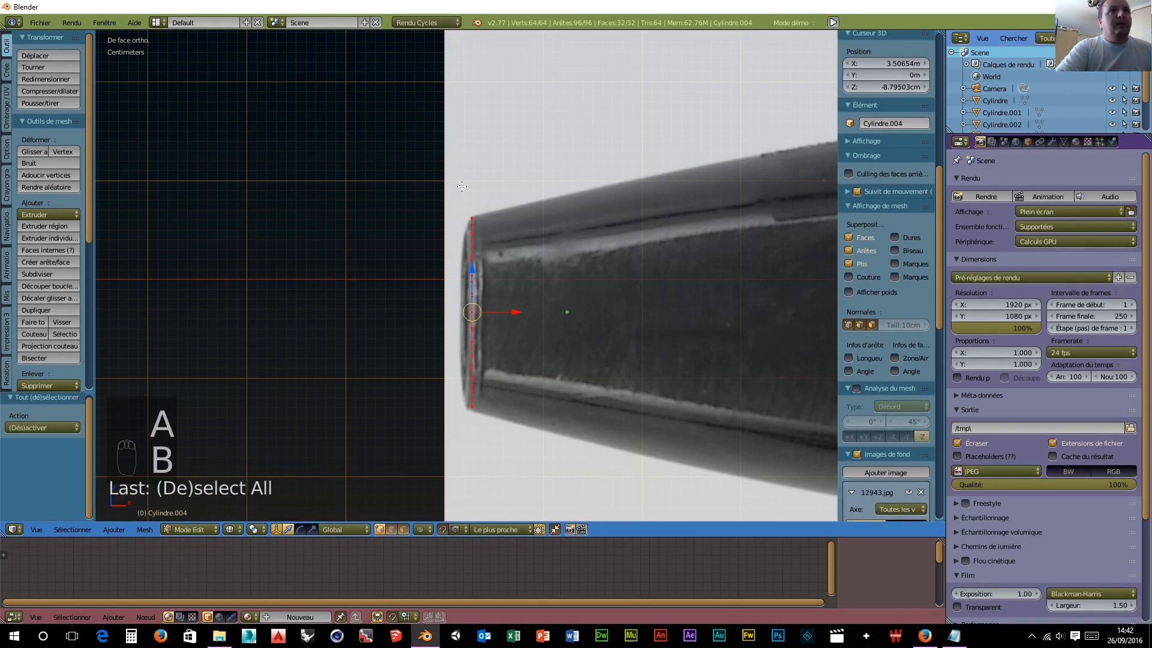
pyautogui.scroll(-3, 565, 340)
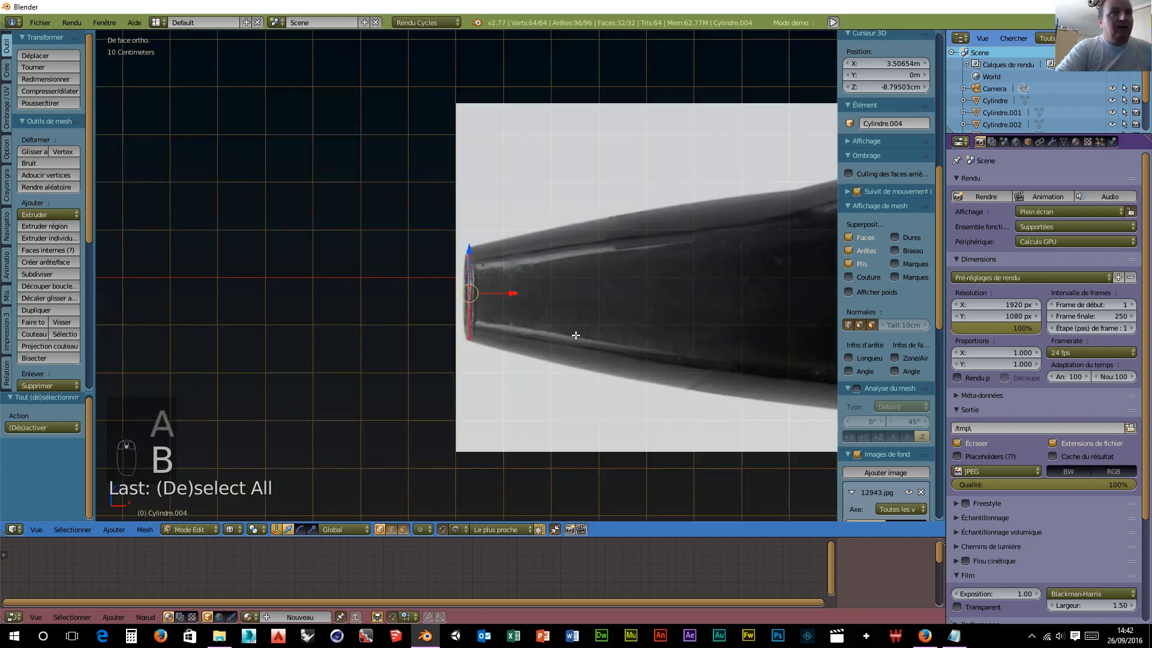
pyautogui.press('e')
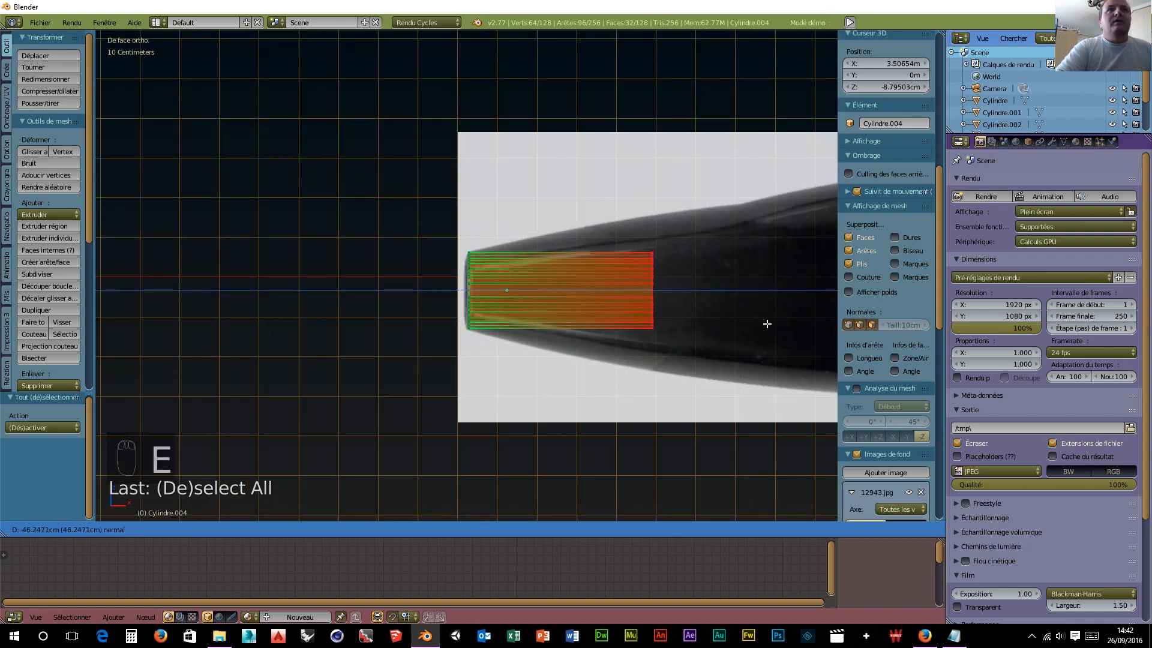
pyautogui.click(105, 330)
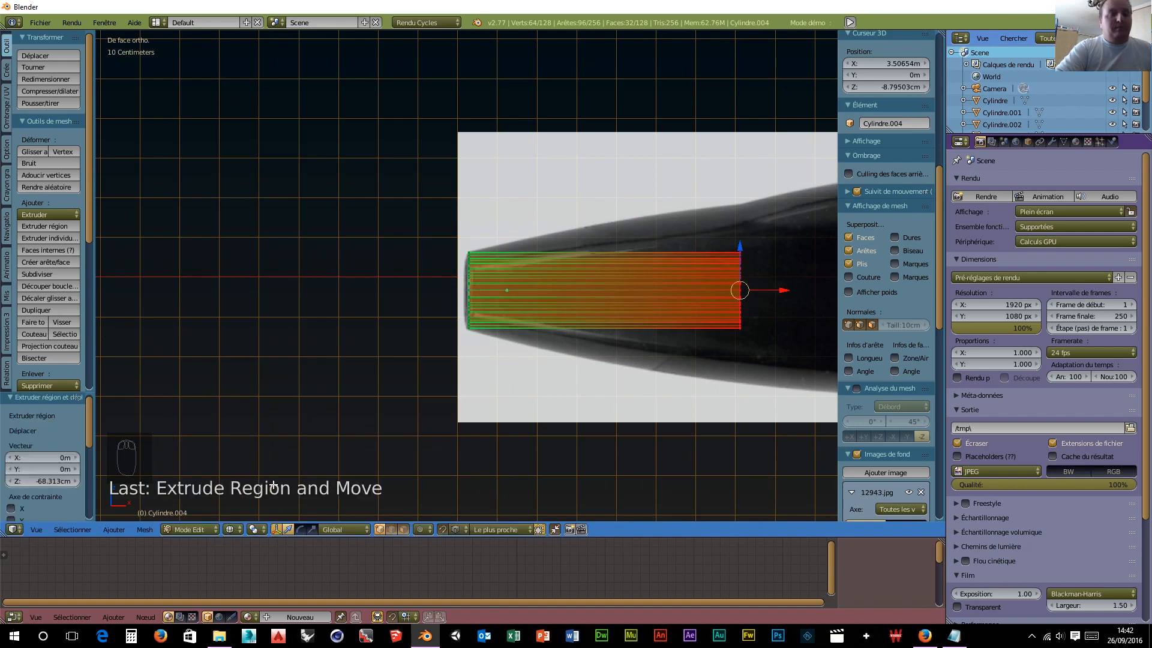
# Step: Scale the extruded end ring to about 2.314 and move it down about 9.07 mm along Z to match the cap's outline
pyautogui.keyDown('shift'); pyautogui.moveTo(748, 356); pyautogui.dragTo(462, 347, button='middle'); pyautogui.keyUp('shift')
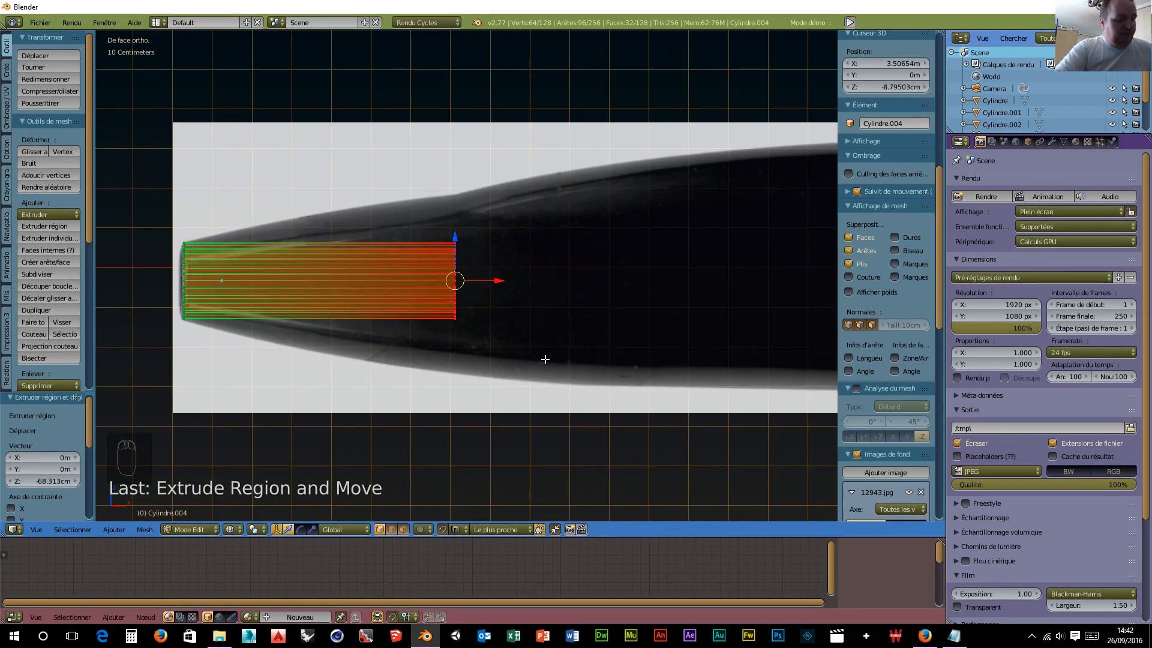
pyautogui.press('s')
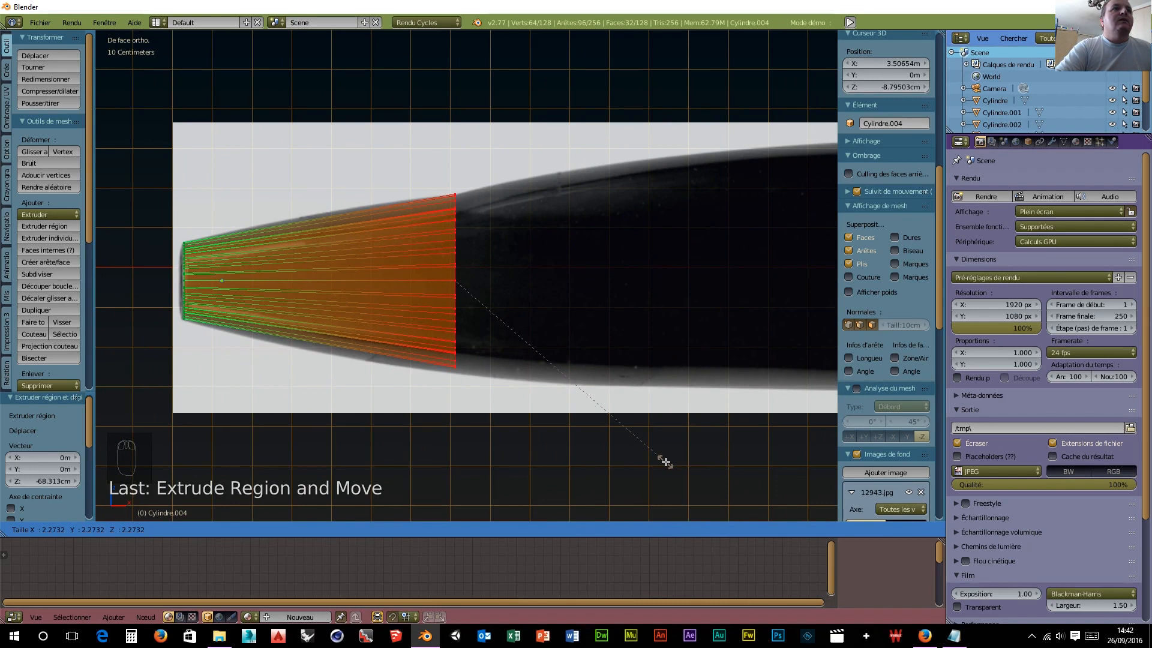
pyautogui.click(672, 462)
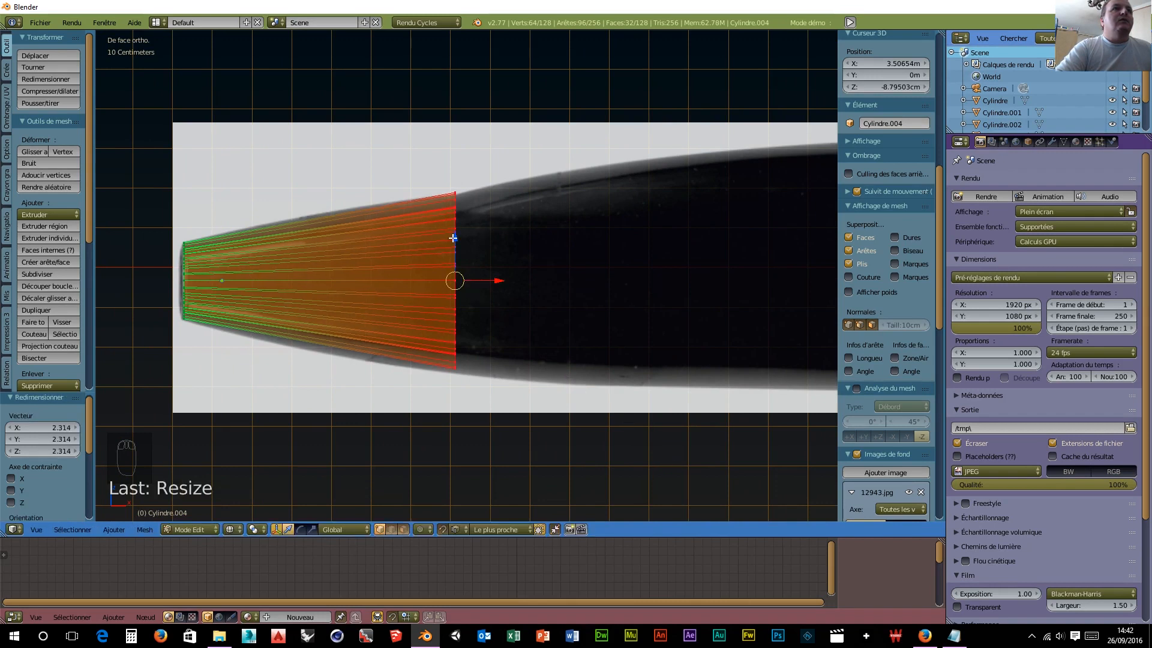
pyautogui.press('g')
pyautogui.press('z')
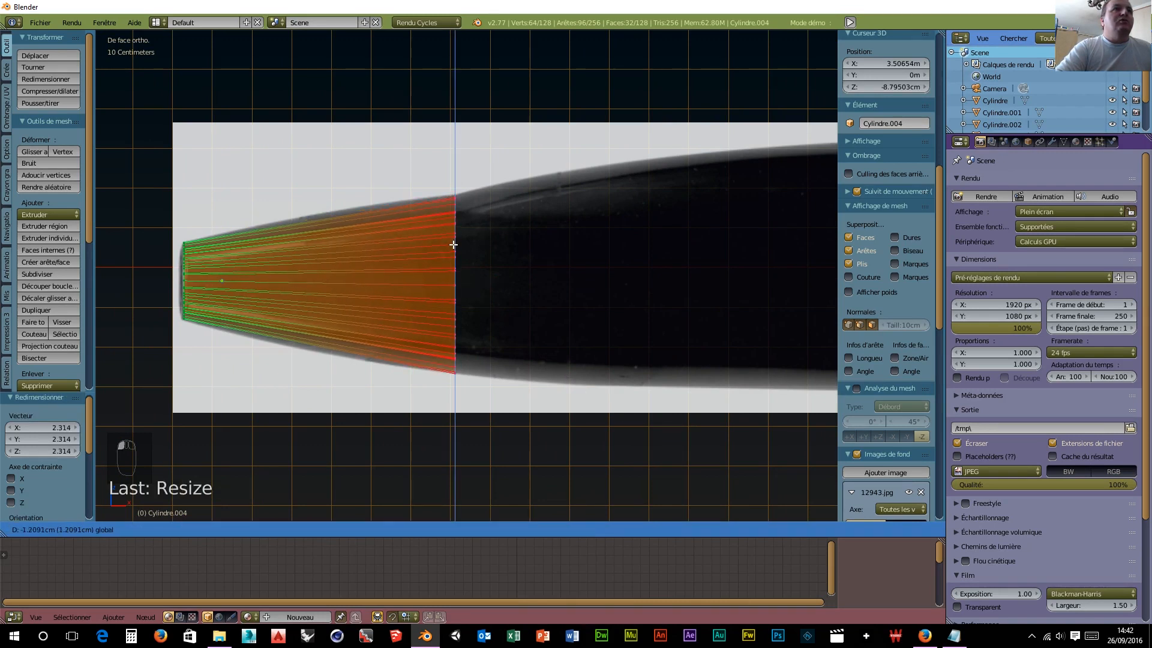
pyautogui.click(453, 244)
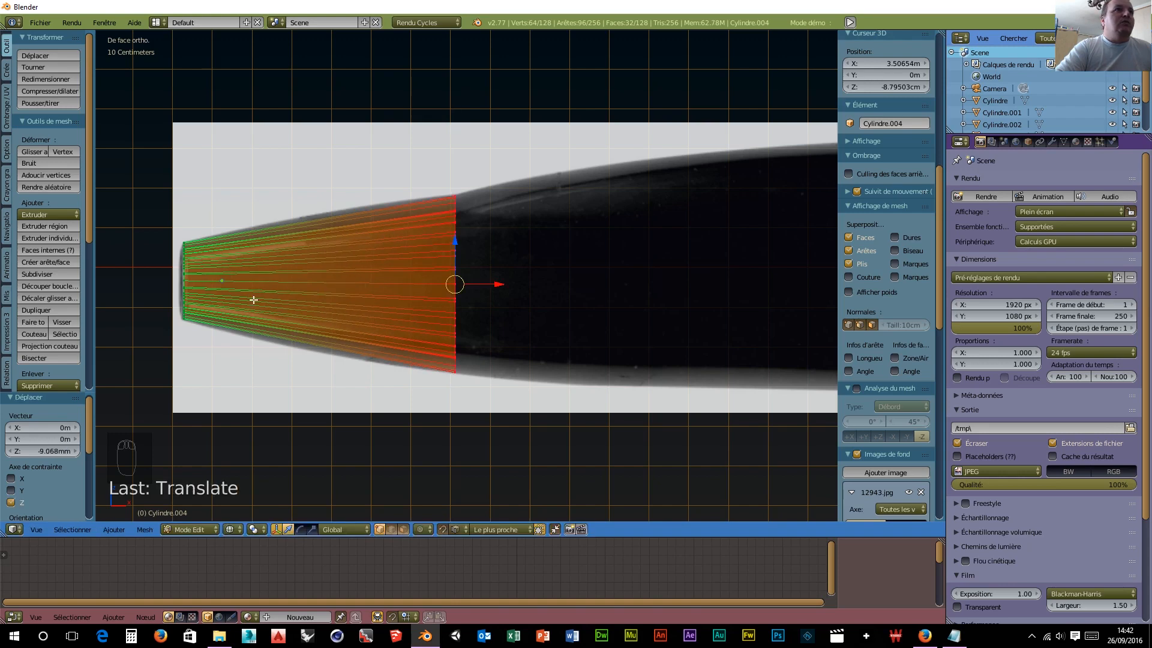
# Step: Add a centred loop cut around the tip section's inner wall and scale it to about 1.077
pyautogui.hotkey('ctrl', 'r')
pyautogui.click(284, 300)
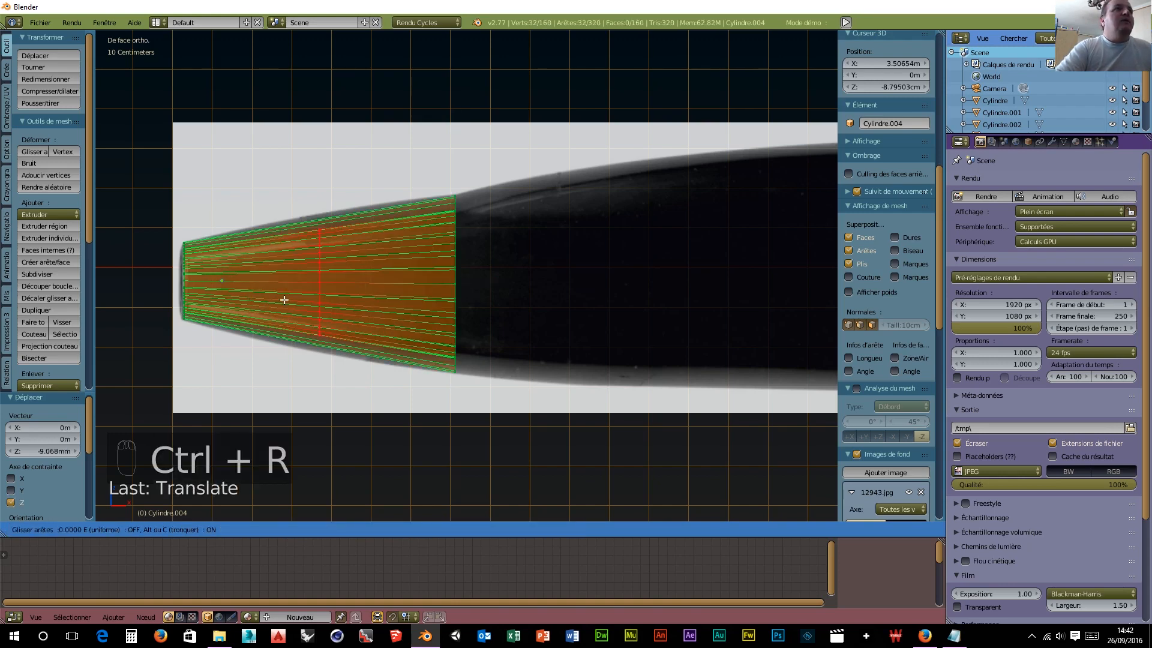
pyautogui.click(284, 300)
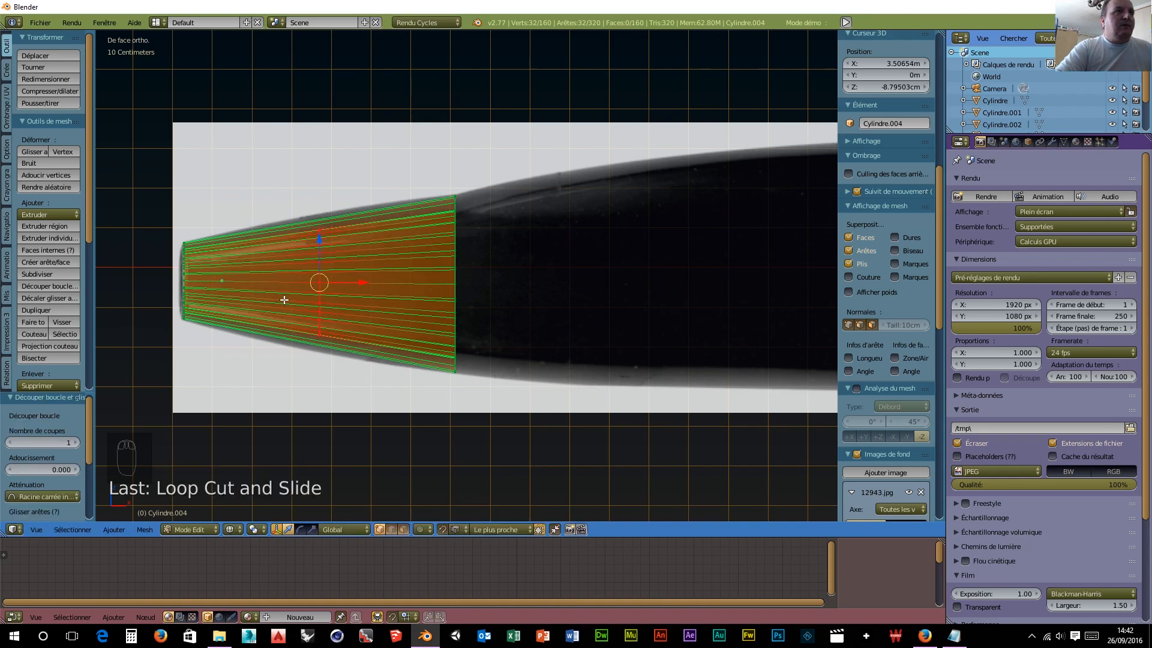
pyautogui.press('s')
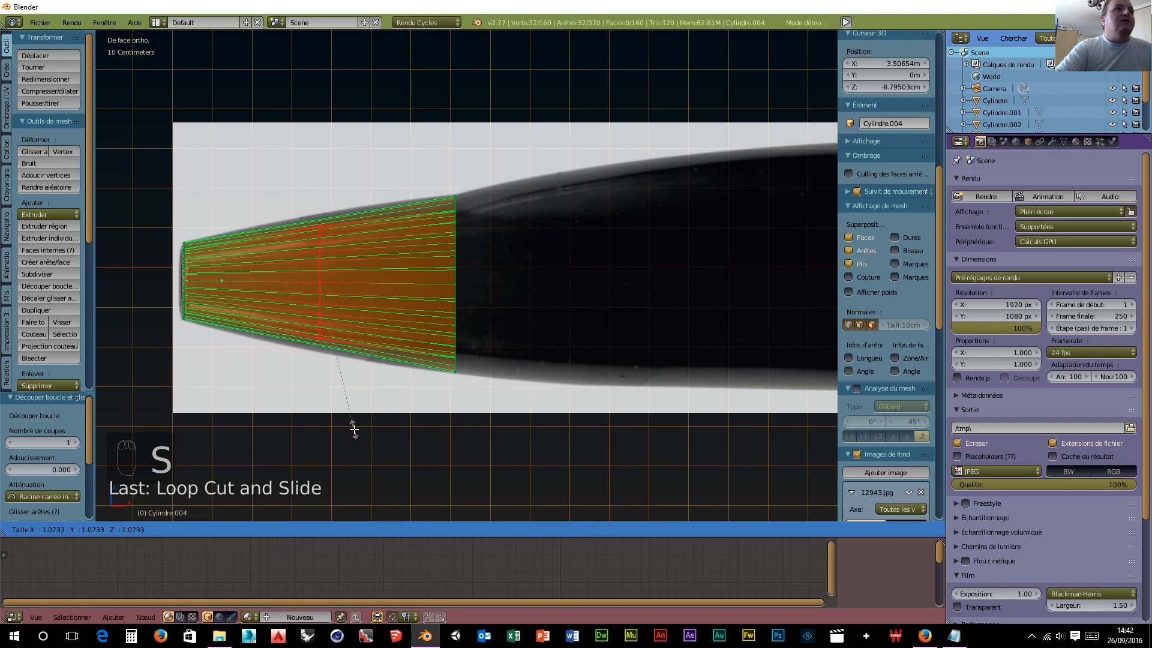
pyautogui.click(354, 429)
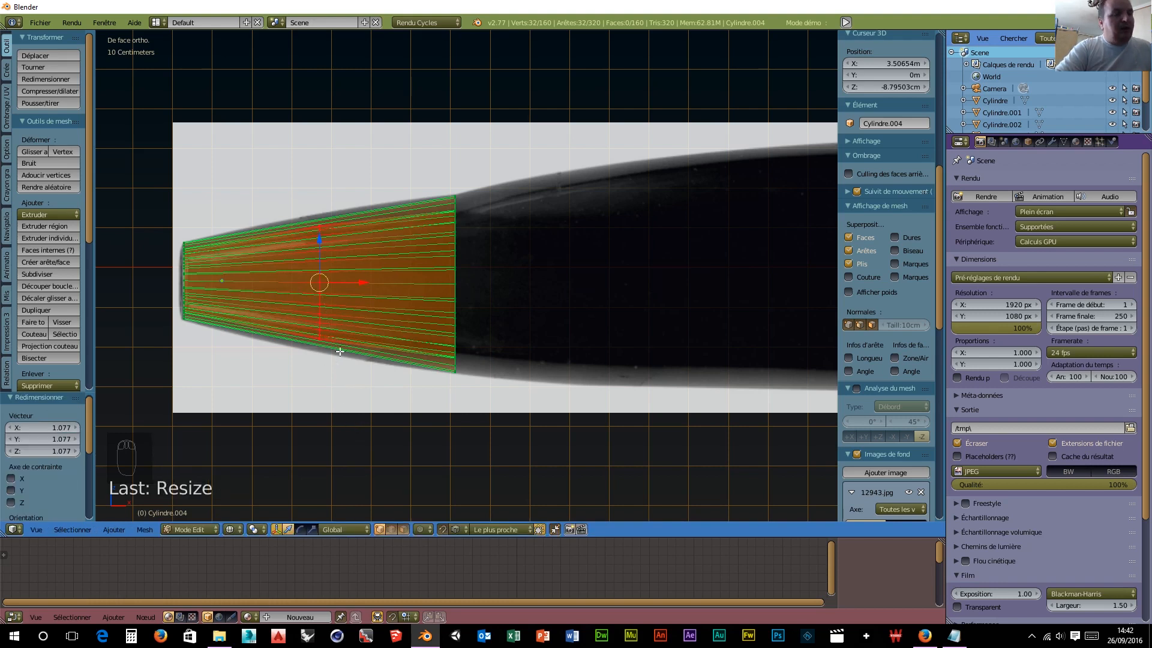
# Step: Add a centred loop cut around the tip section's outer wall and scale it to about 1.083 to follow the photo's outline
pyautogui.hotkey('ctrl', 'r')
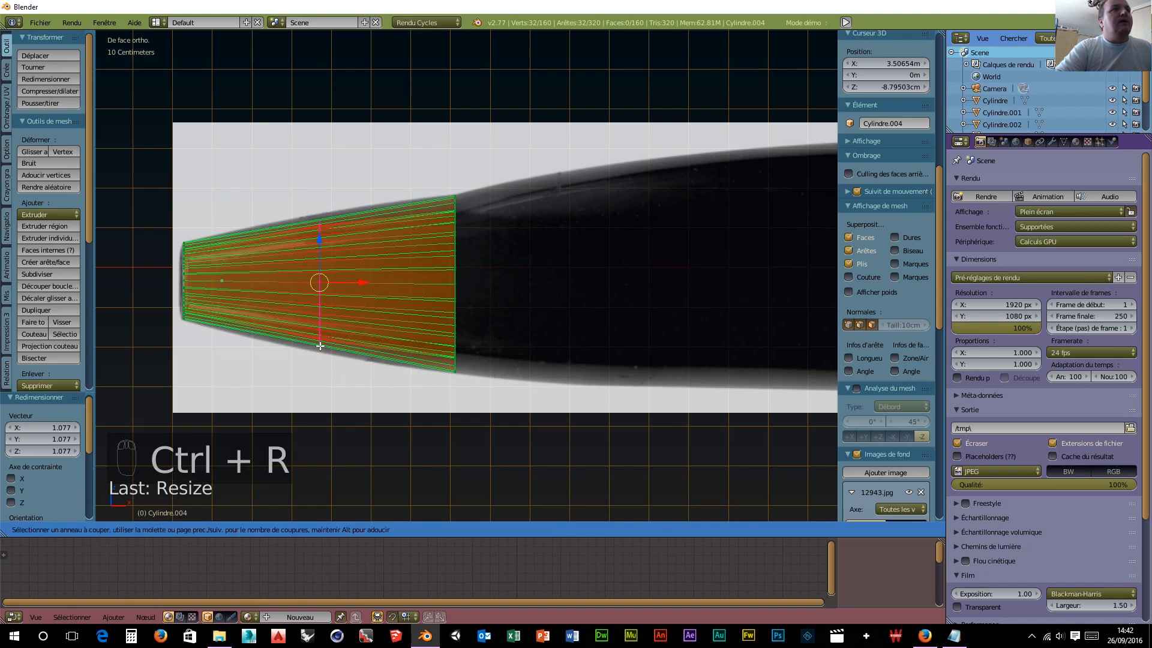
pyautogui.click(320, 346)
pyautogui.click(319, 346)
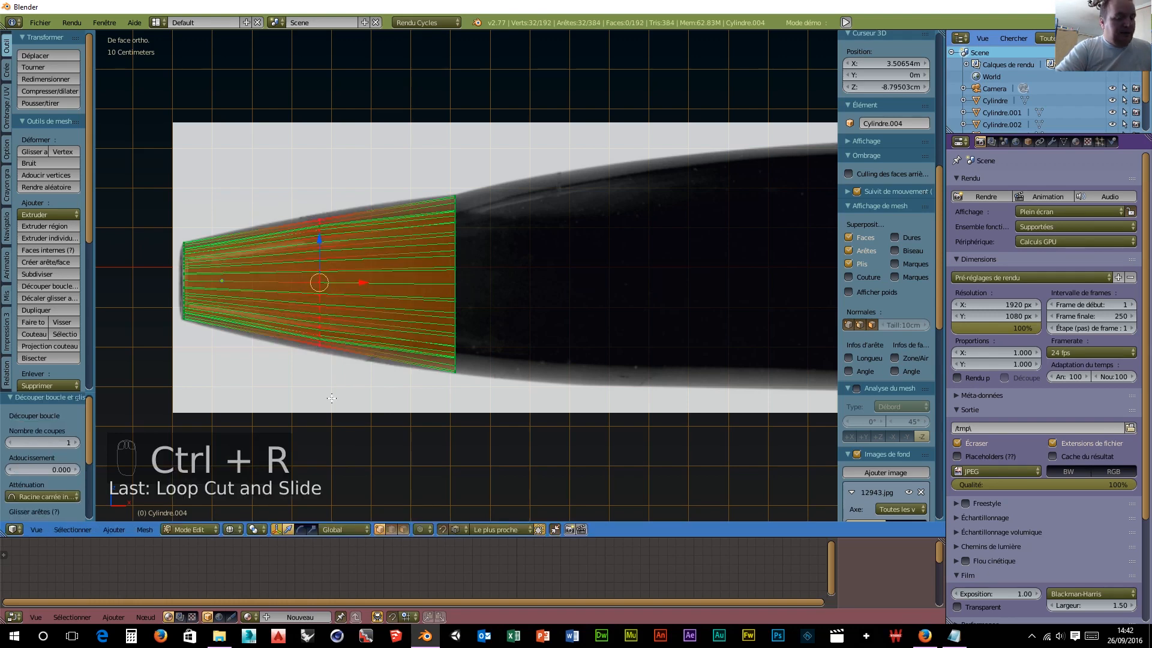
pyautogui.press('s')
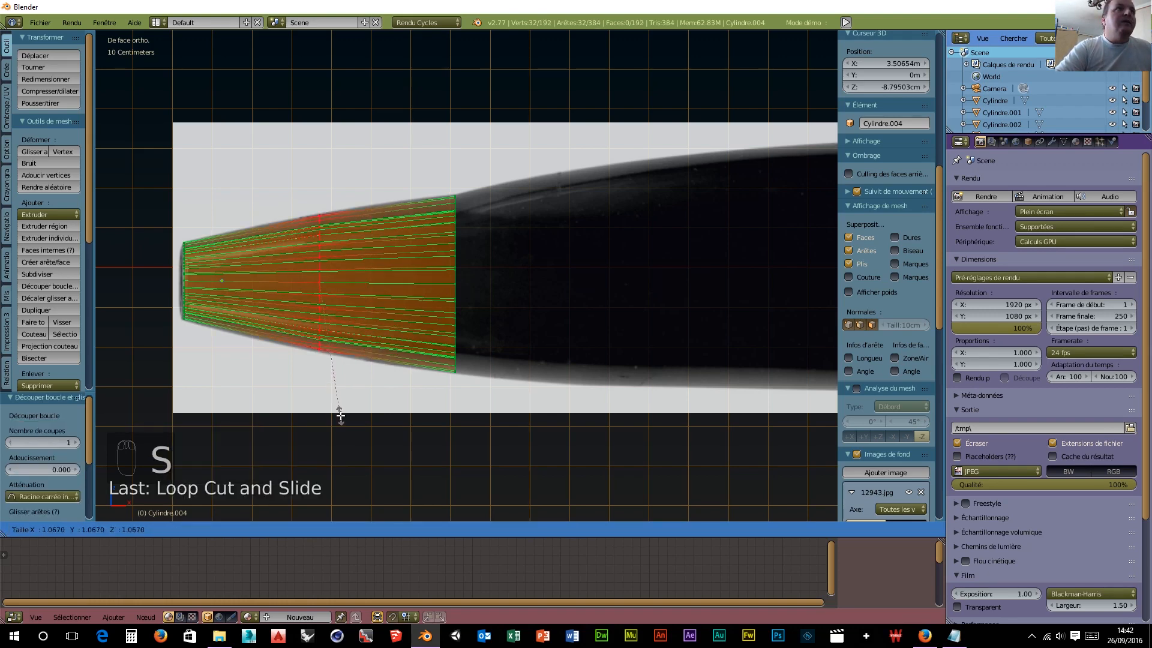
pyautogui.click(342, 417)
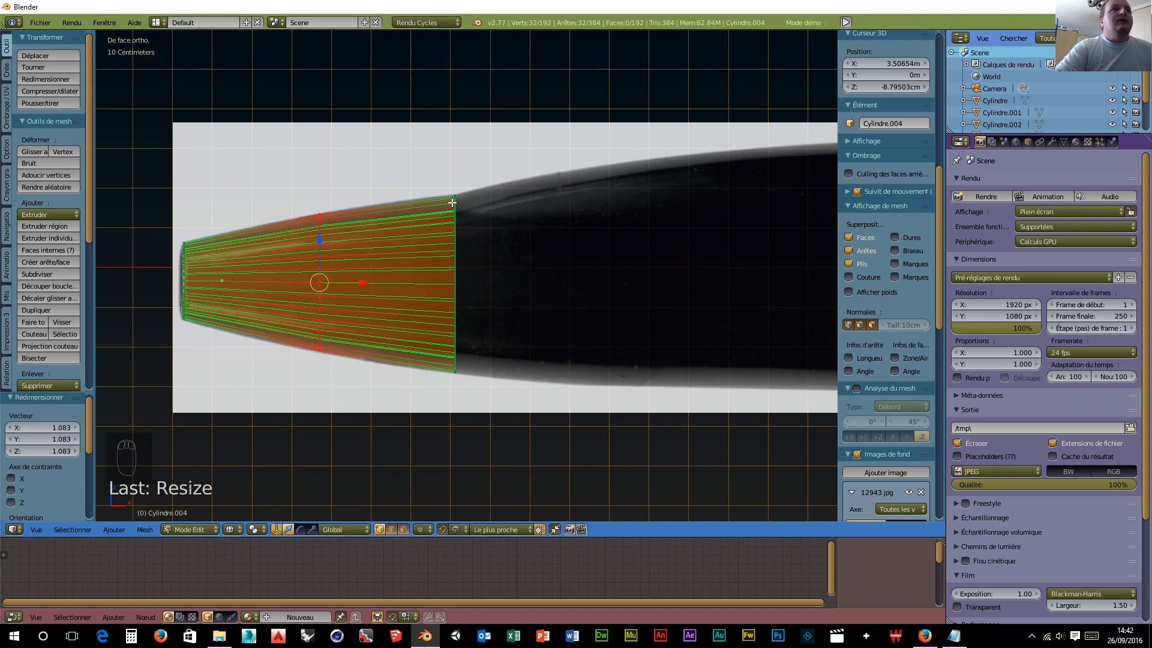
# Step: Select only the wide end ring of the tip section and extrude it about 1.273 m to the cap's rim
pyautogui.press('a')
pyautogui.press('b')
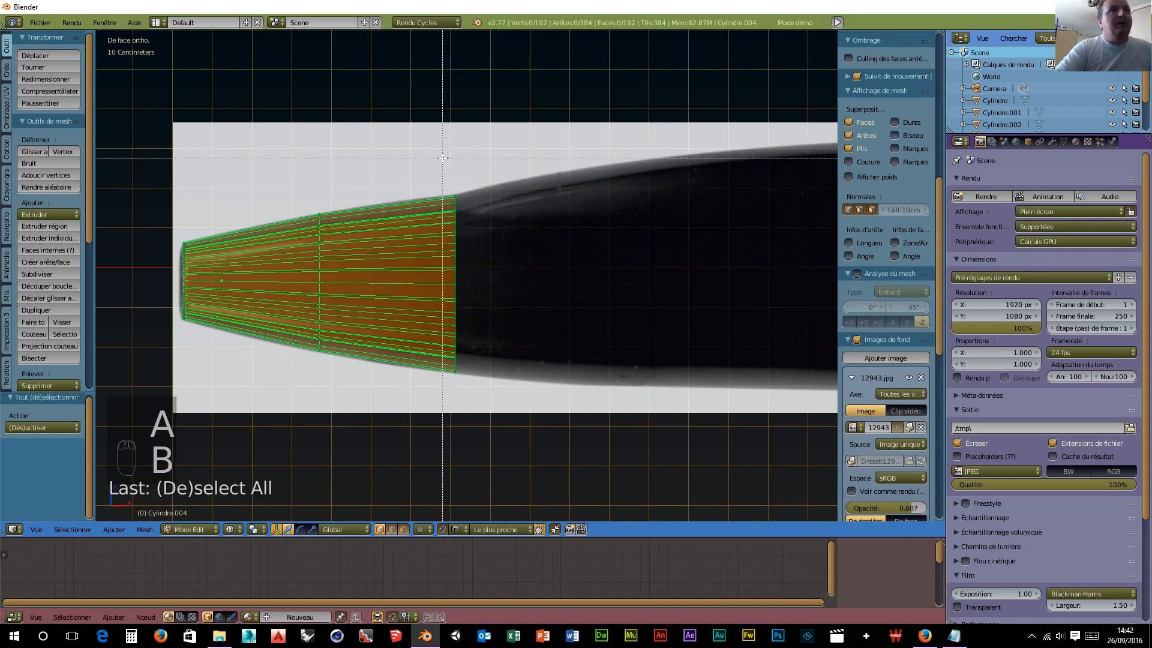
pyautogui.moveTo(444, 162); pyautogui.dragTo(492, 414)
pyautogui.scroll(-1, 519, 404)
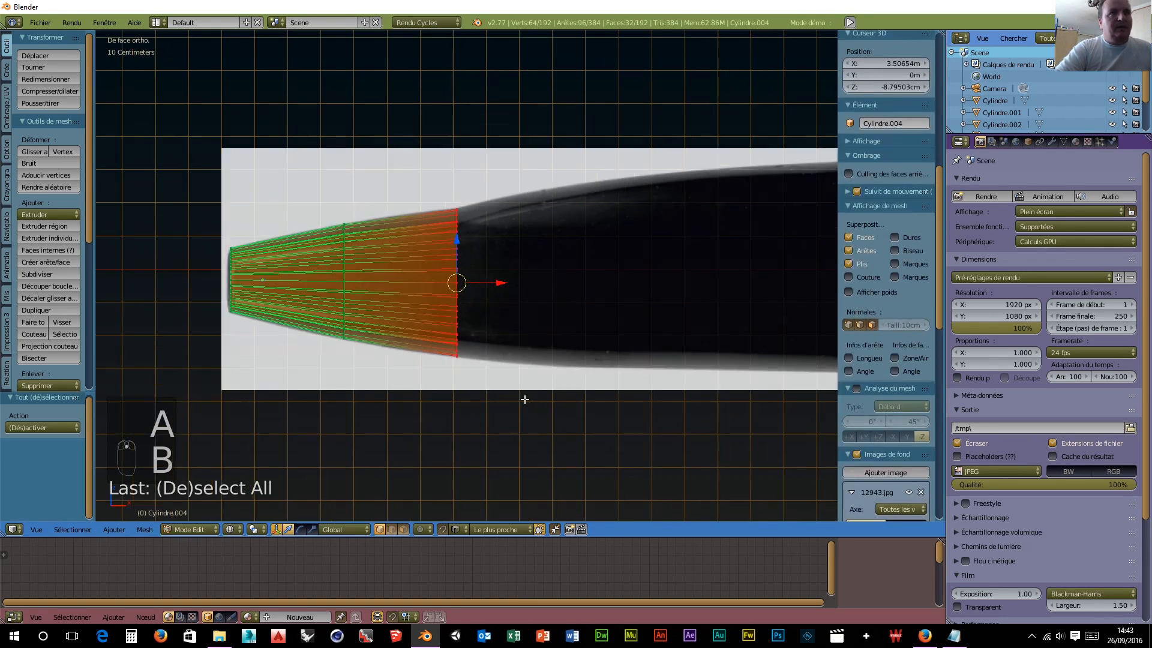
pyautogui.keyDown('shift'); pyautogui.moveTo(519, 404); pyautogui.dragTo(351, 374, button='middle'); pyautogui.keyUp('shift')
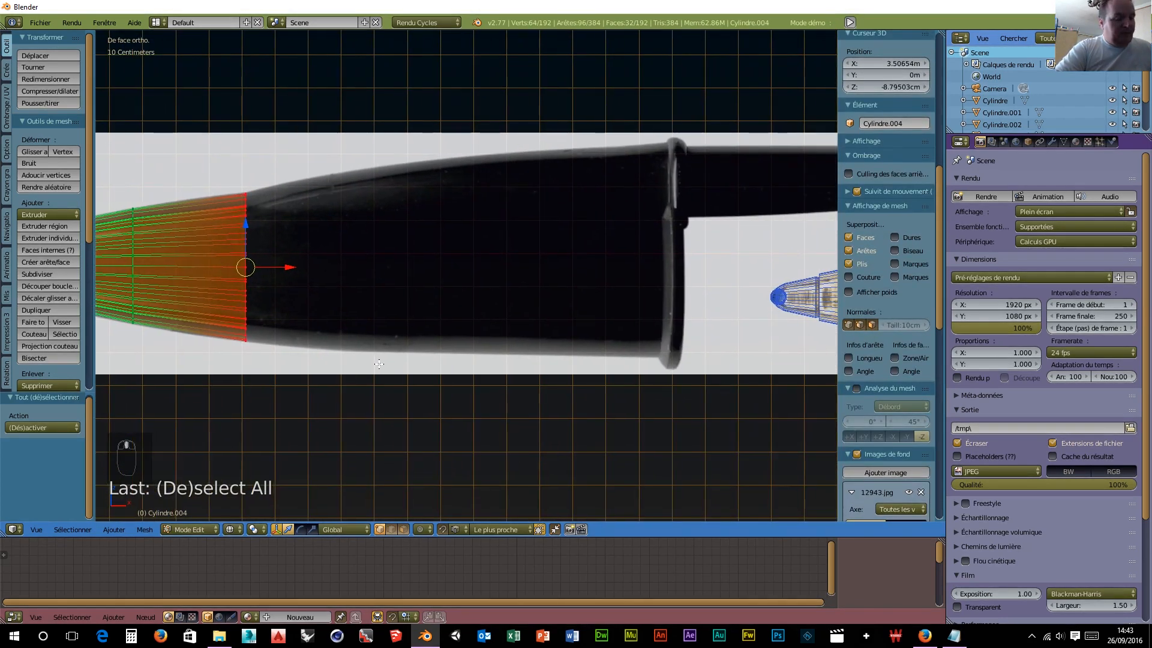
pyautogui.press('e')
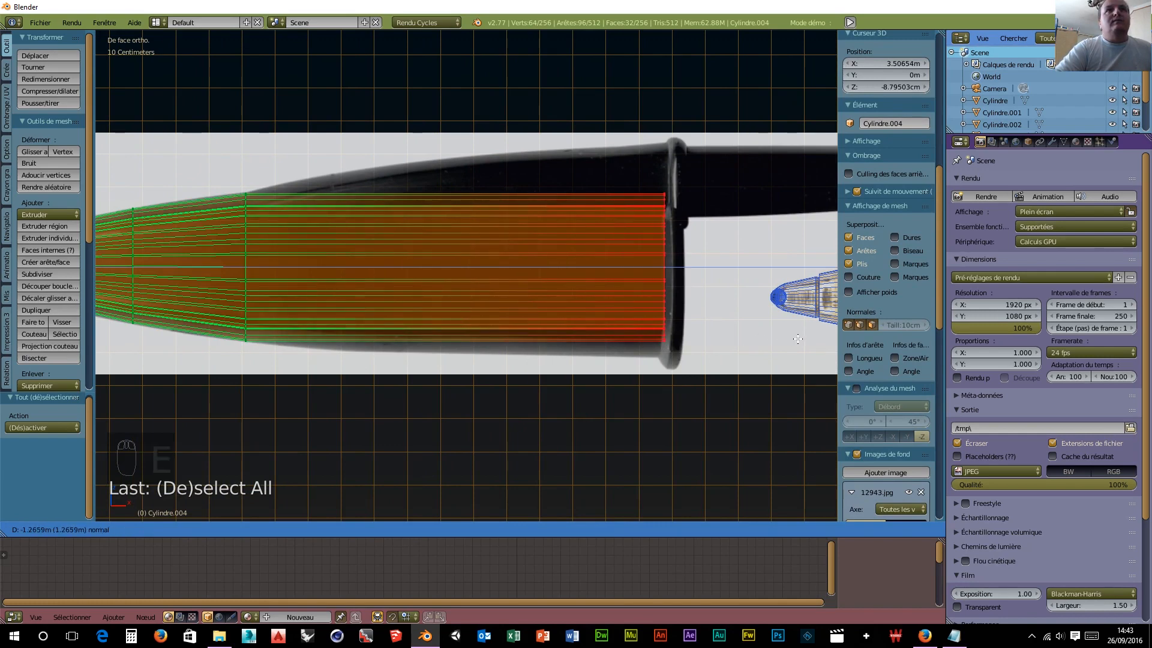
pyautogui.click(800, 339)
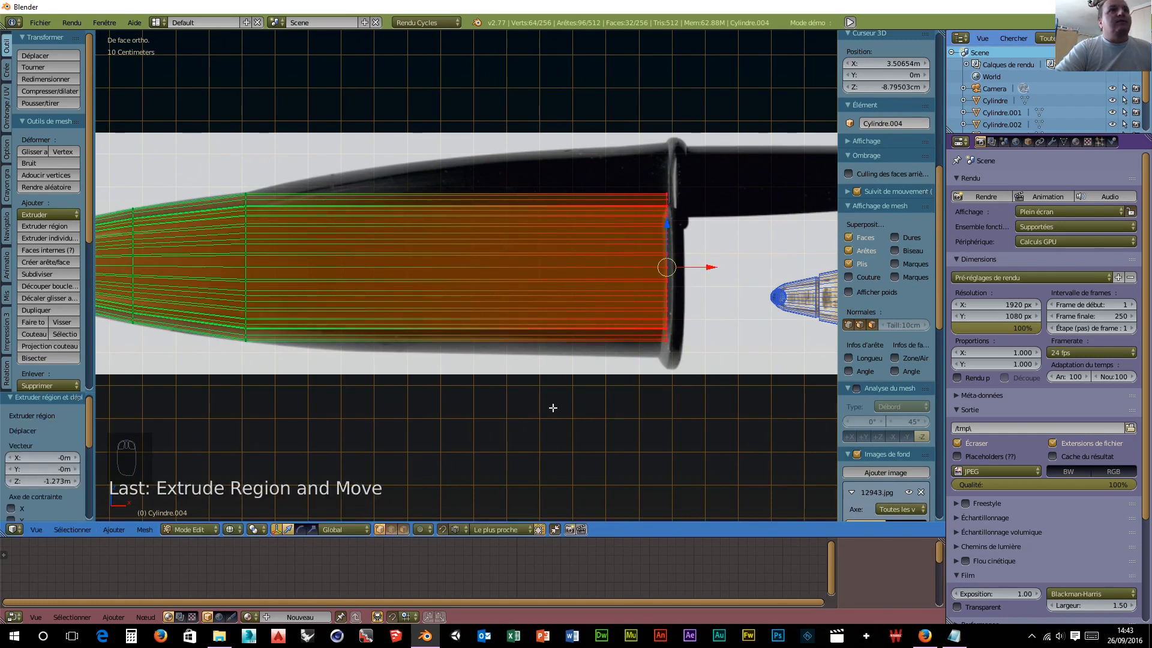
# Step: Fit the rim-side ring to the photo by scaling it about 1.347 and 1.08, and raising it about 4.35 cm and 9.07 mm along Z
pyautogui.press('s')
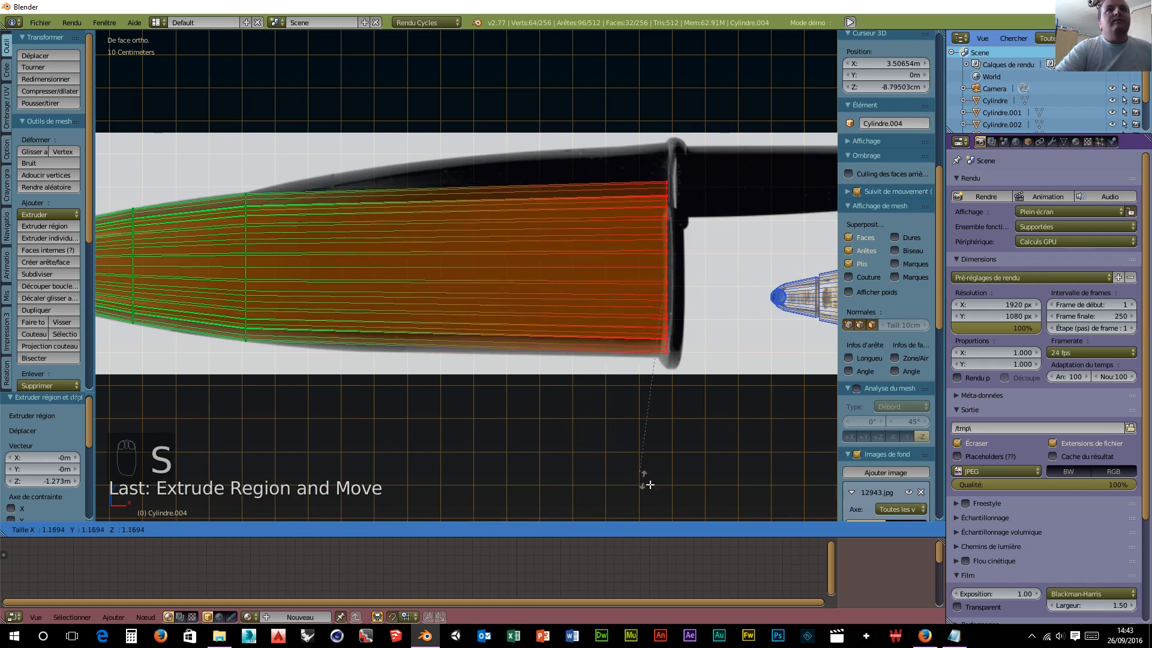
pyautogui.click(687, 494)
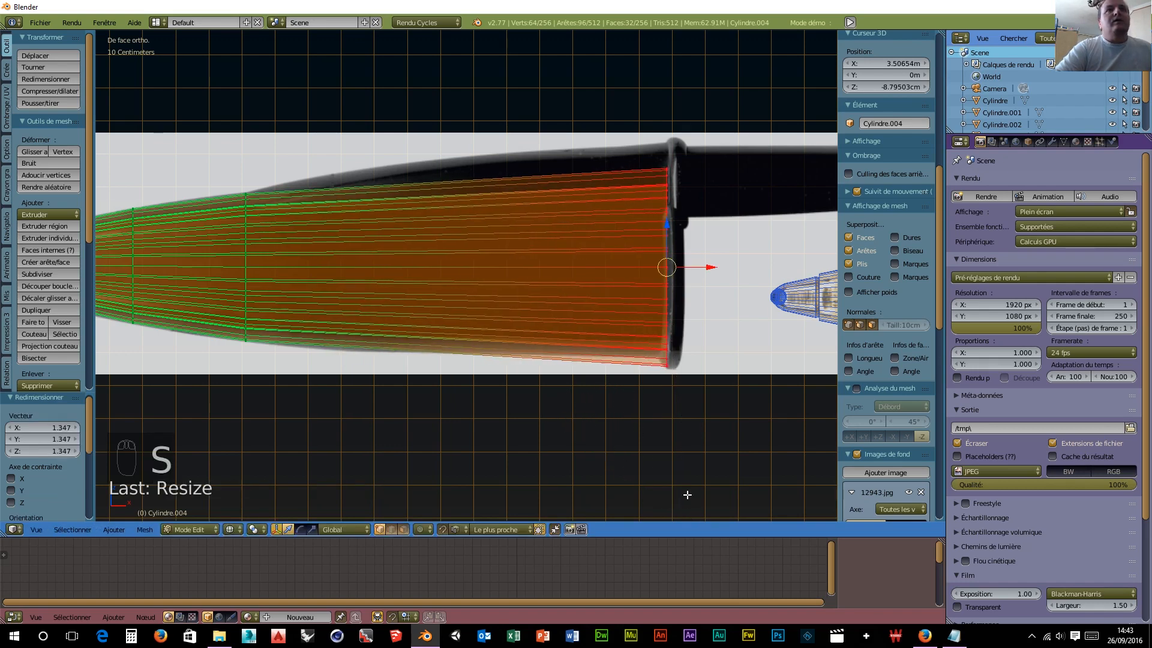
pyautogui.moveTo(667, 225); pyautogui.dragTo(662, 209)
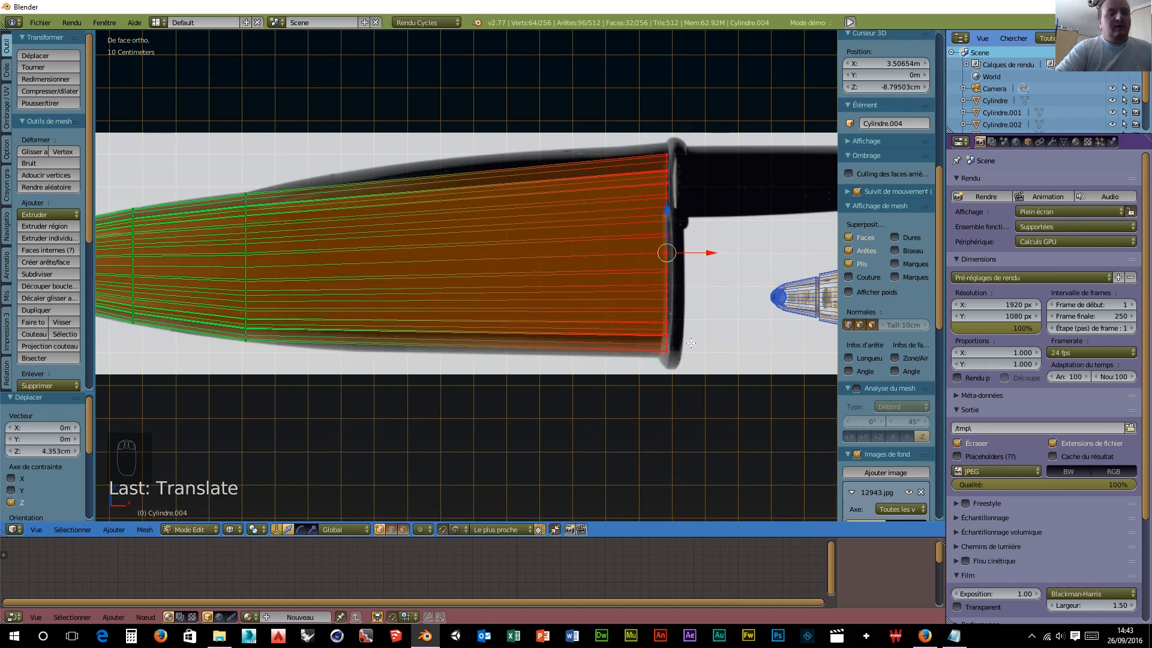
pyautogui.press('s')
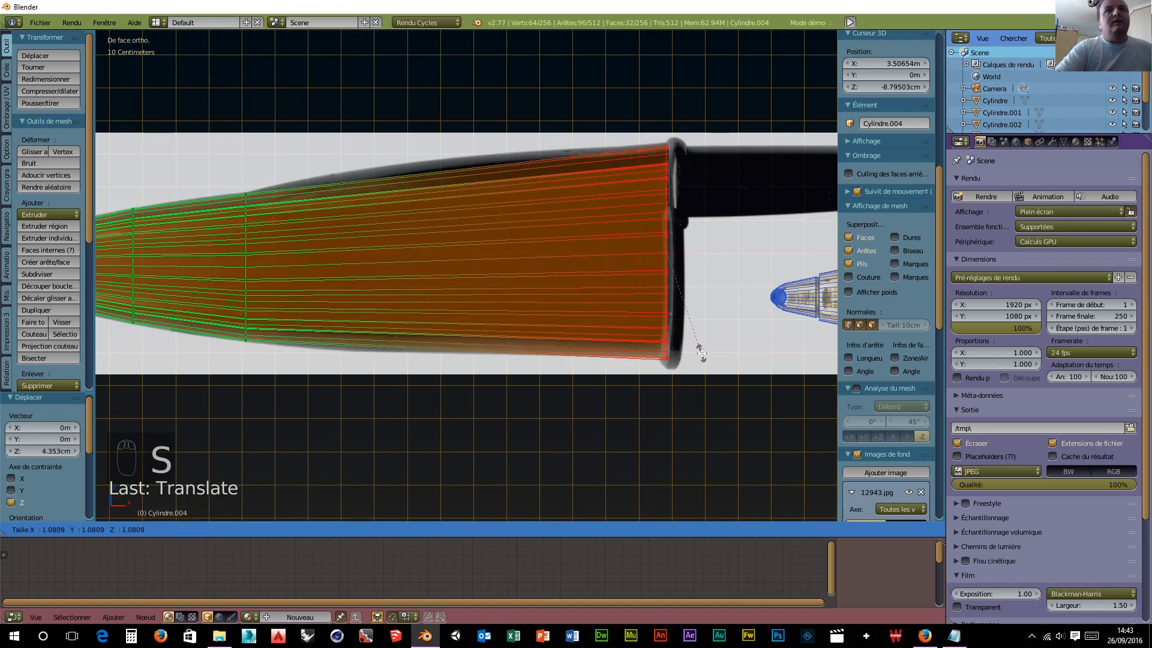
pyautogui.click(701, 353)
pyautogui.moveTo(666, 210); pyautogui.dragTo(666, 207)
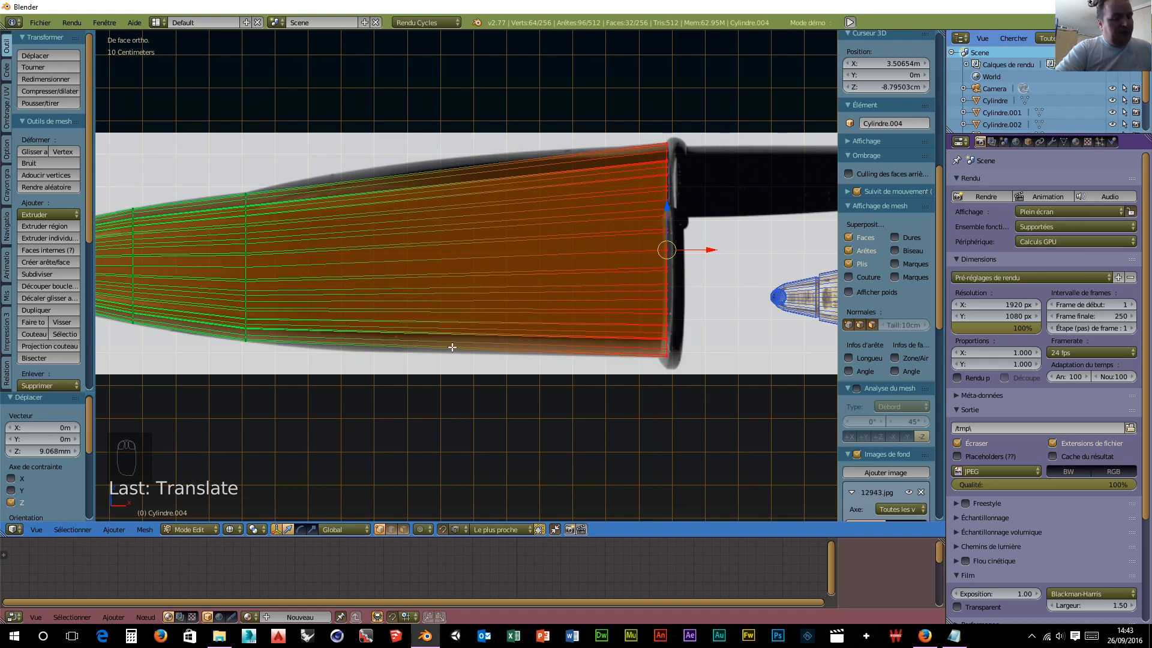
# Step: Add a centred loop cut around the long section's outer wall, scale it to about 1.08 and raise it about 7.25 mm along Z
pyautogui.hotkey('ctrl', 'r')
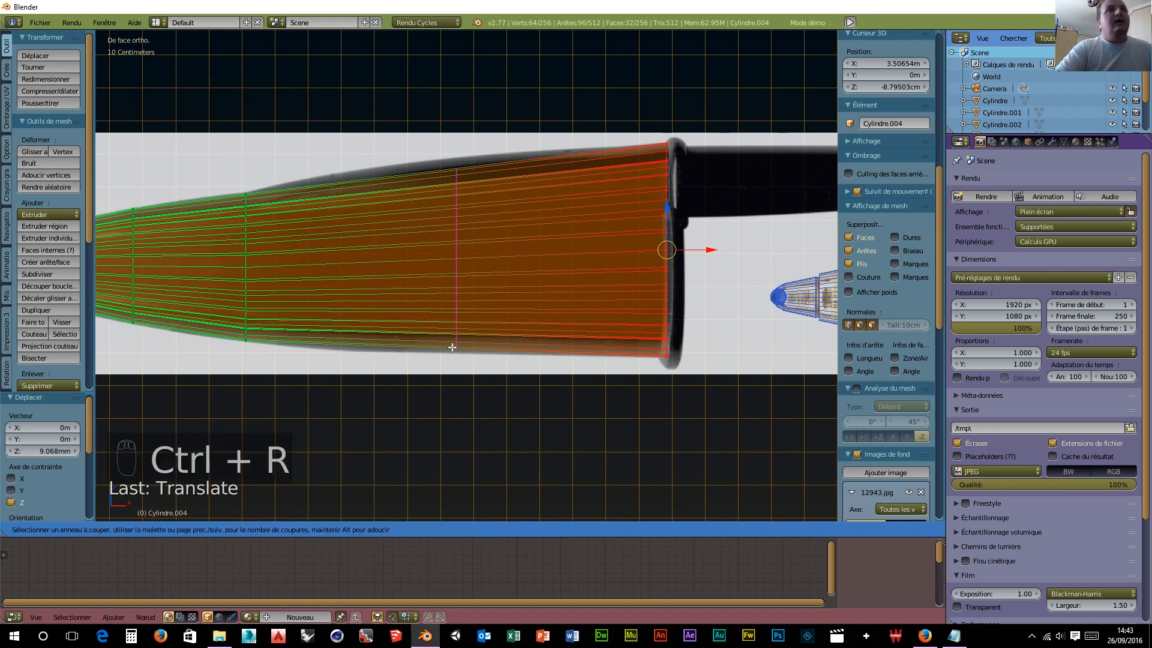
pyautogui.click(453, 347)
pyautogui.rightClick(456, 346)
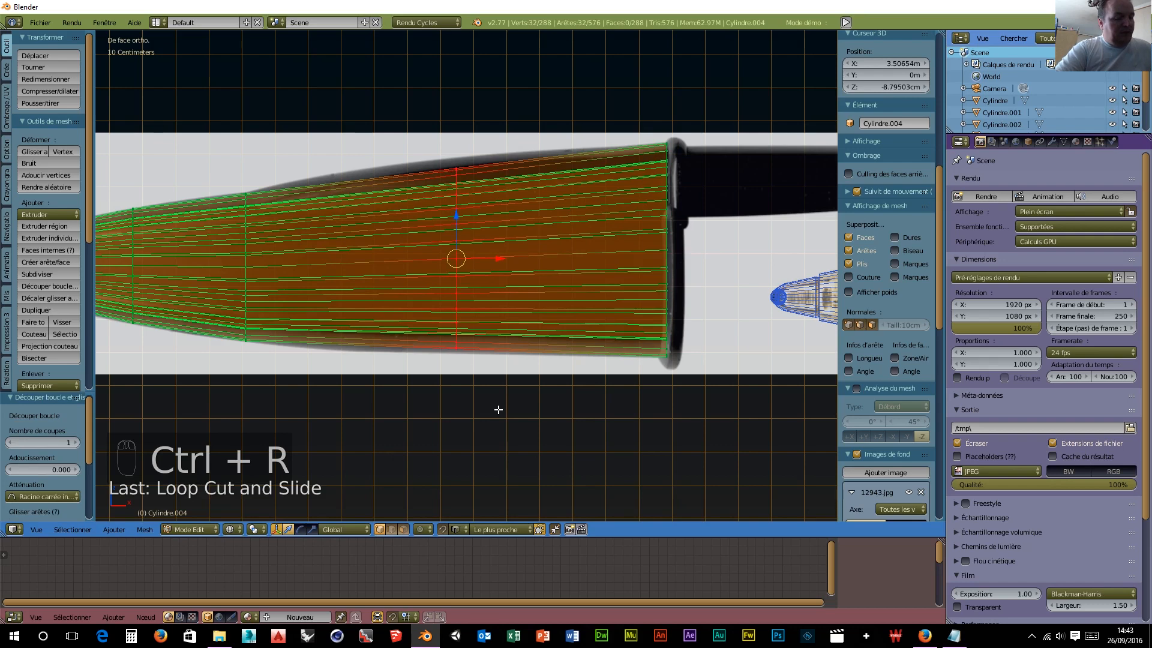
pyautogui.press('s')
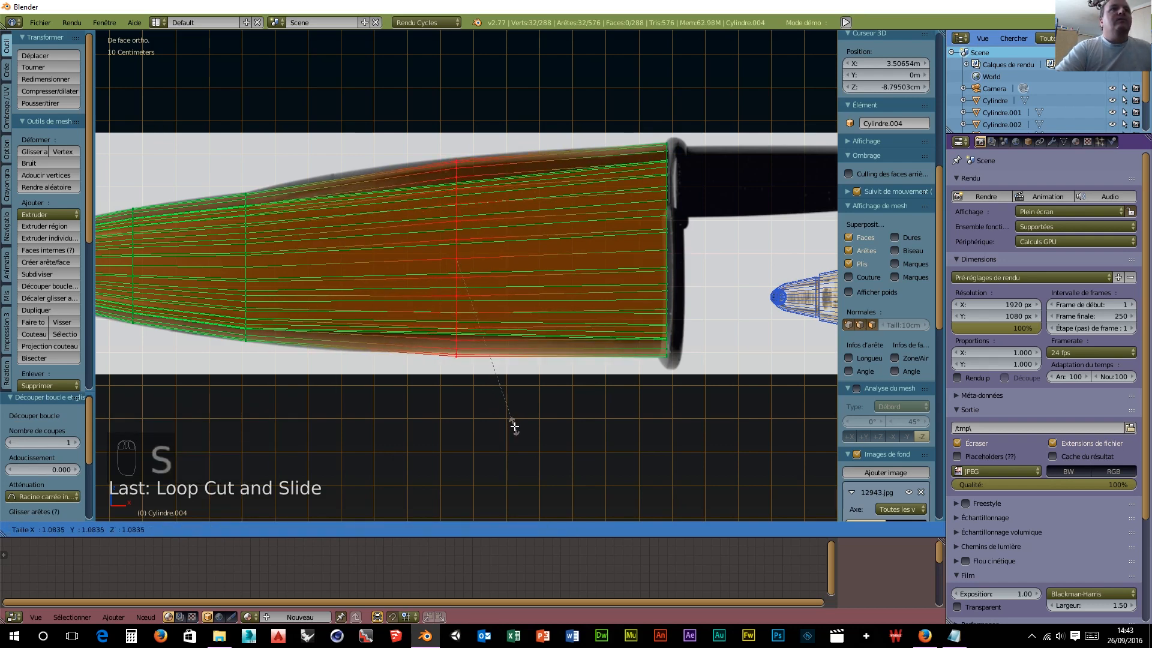
pyautogui.click(509, 420)
pyautogui.moveTo(457, 222); pyautogui.dragTo(457, 214)
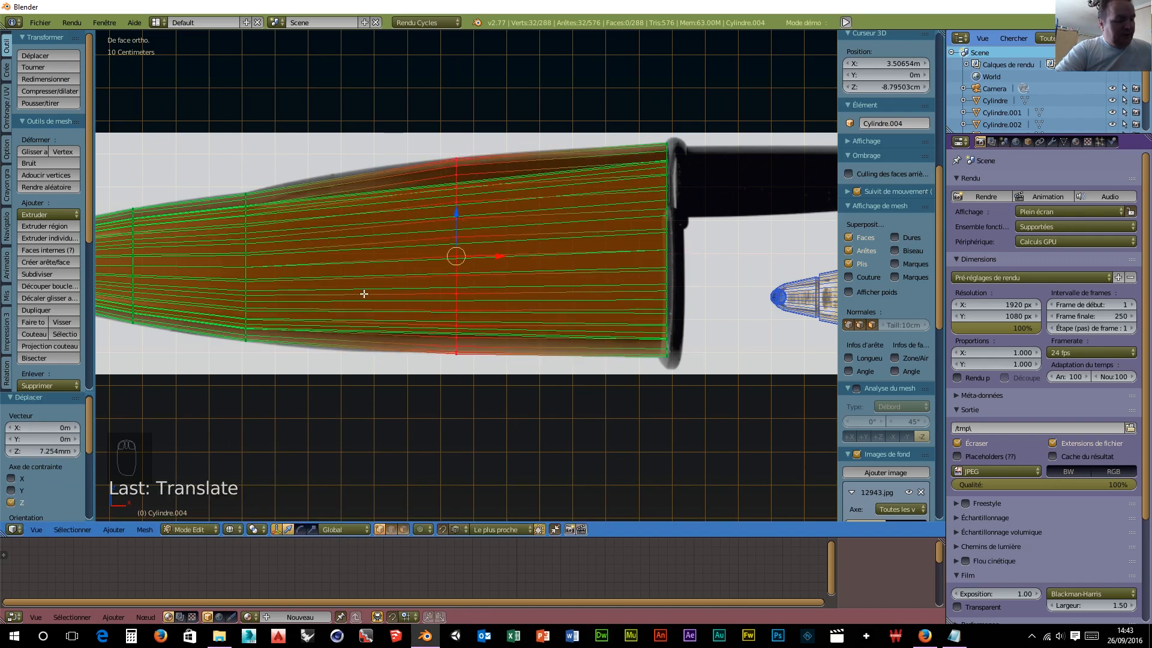
# Step: Add a centred loop cut on the tip side of the long section's middle ring and scale it to about 1.048
pyautogui.hotkey('ctrl', 'r')
pyautogui.click(365, 294)
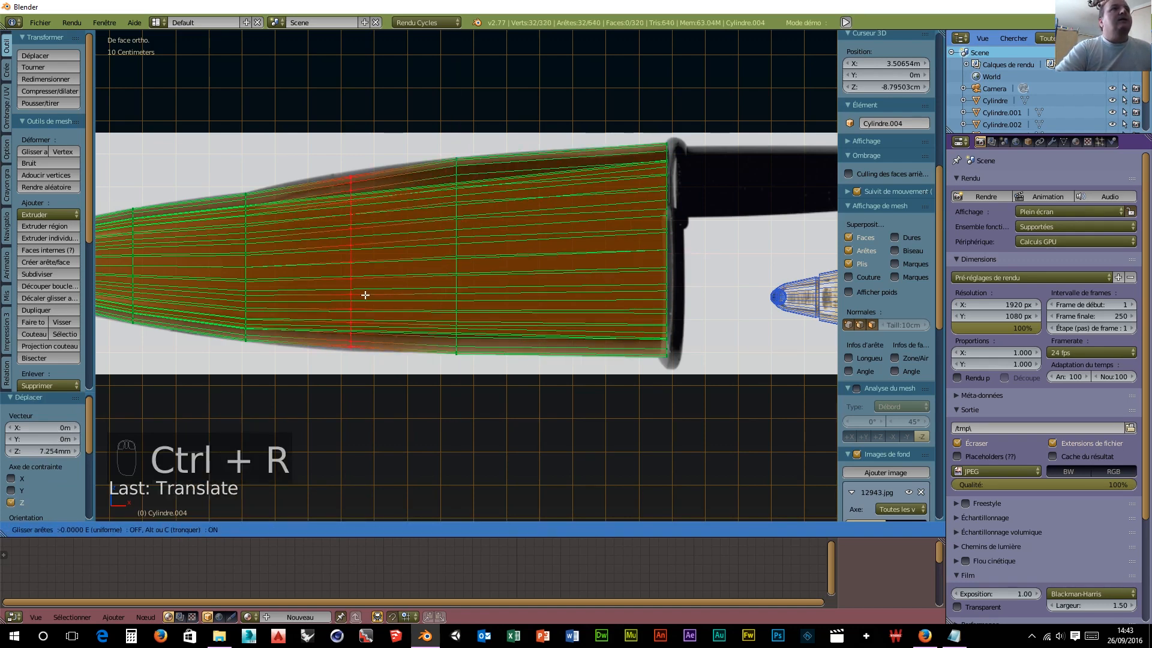
pyautogui.click(365, 295)
pyautogui.press('s')
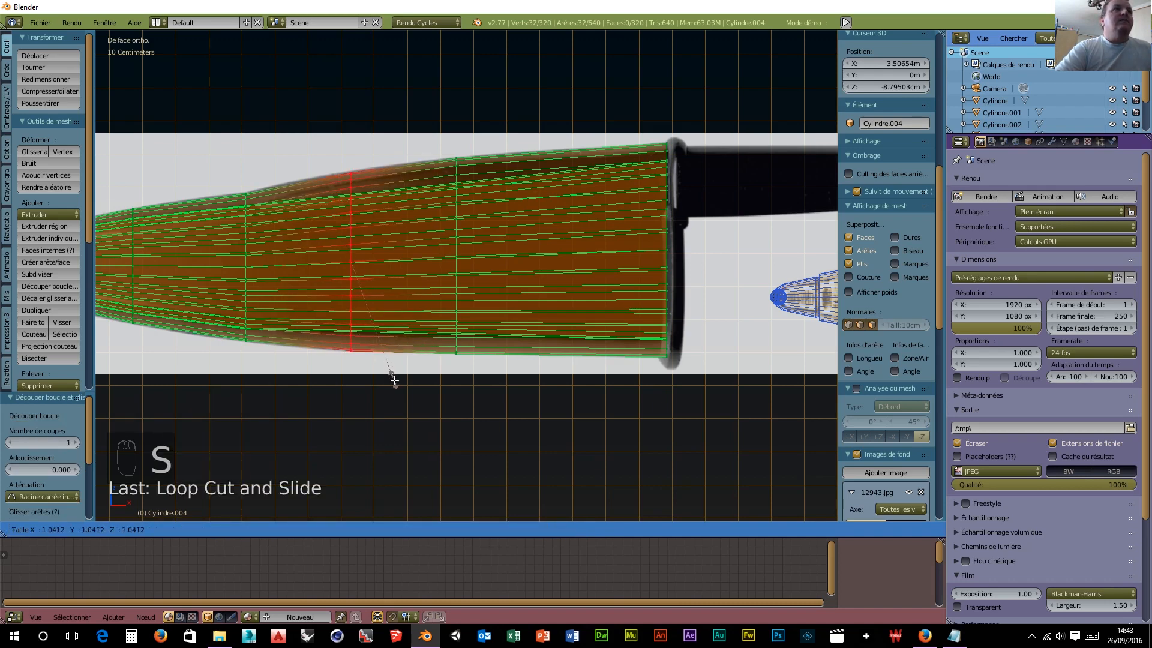
pyautogui.click(394, 380)
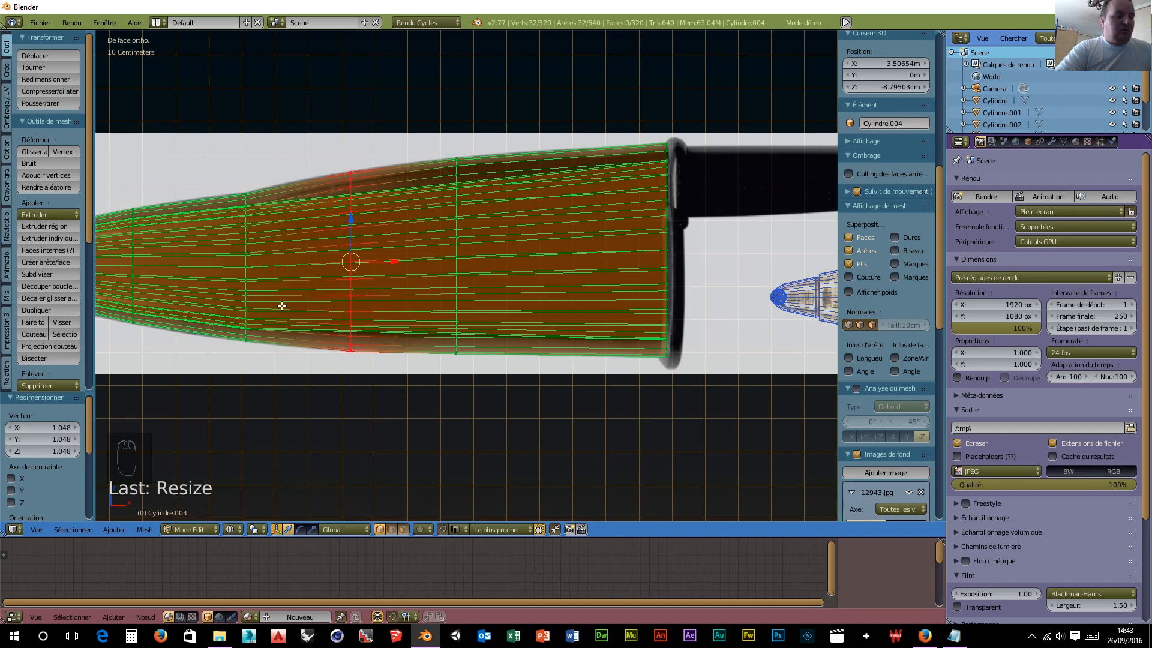
# Step: Add another loop cut slid slightly toward the tip section and scale it to about 1.032 to match the photo's outline
pyautogui.hotkey('ctrl', 'r')
pyautogui.click(282, 305)
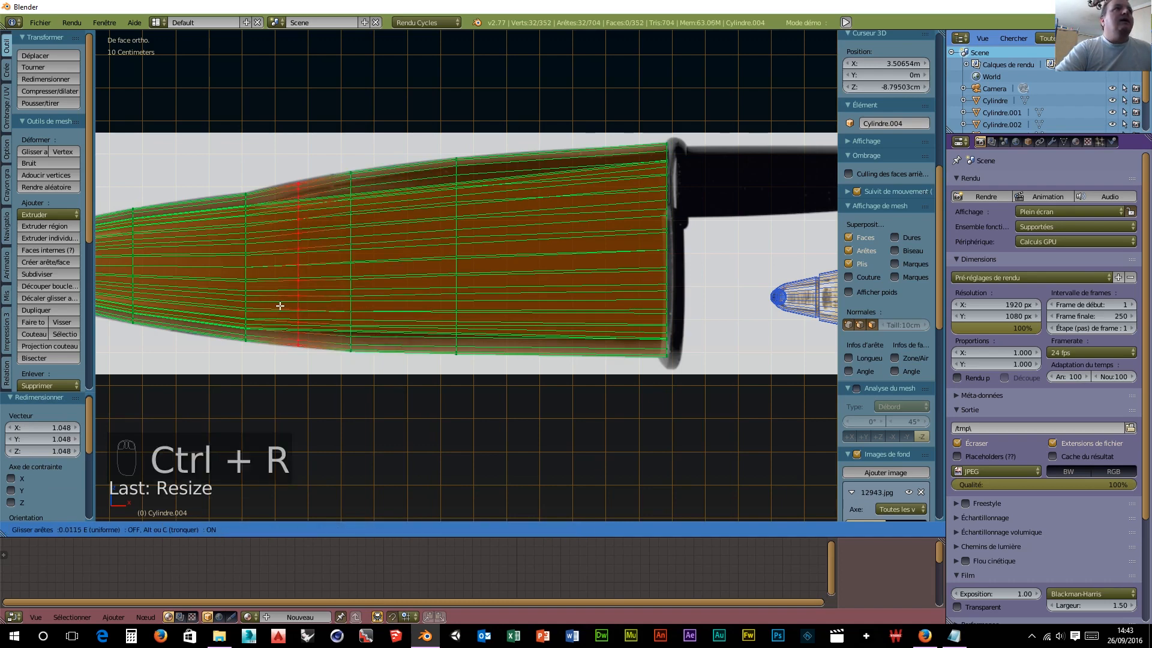
pyautogui.click(270, 305)
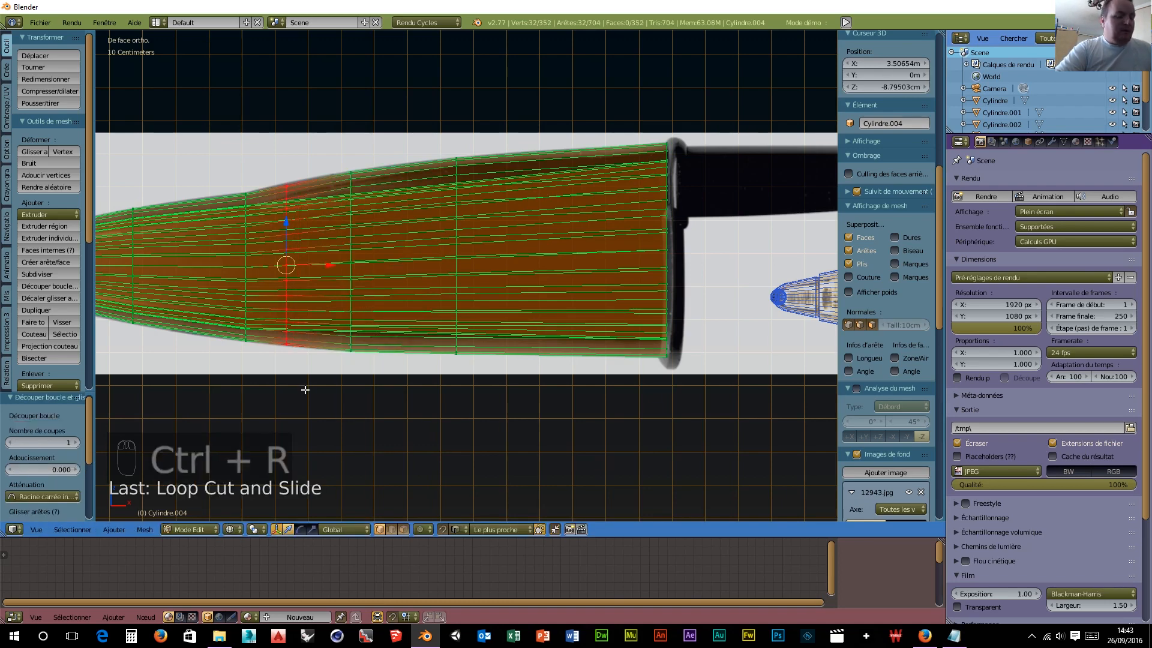
pyautogui.press('s')
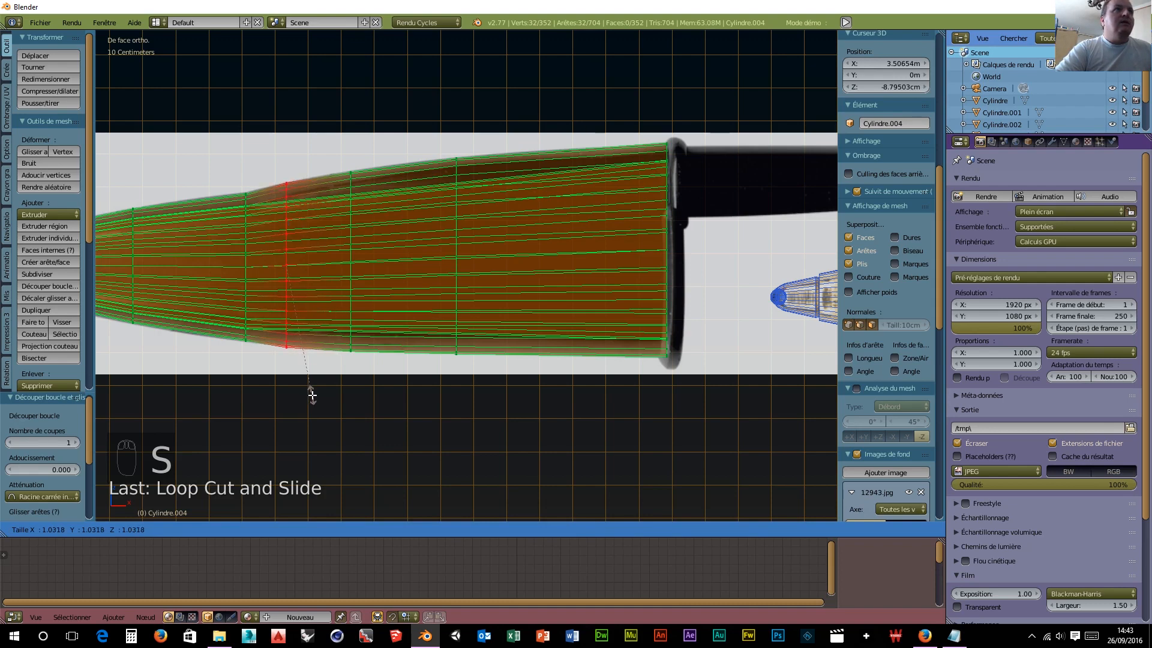
pyautogui.click(312, 395)
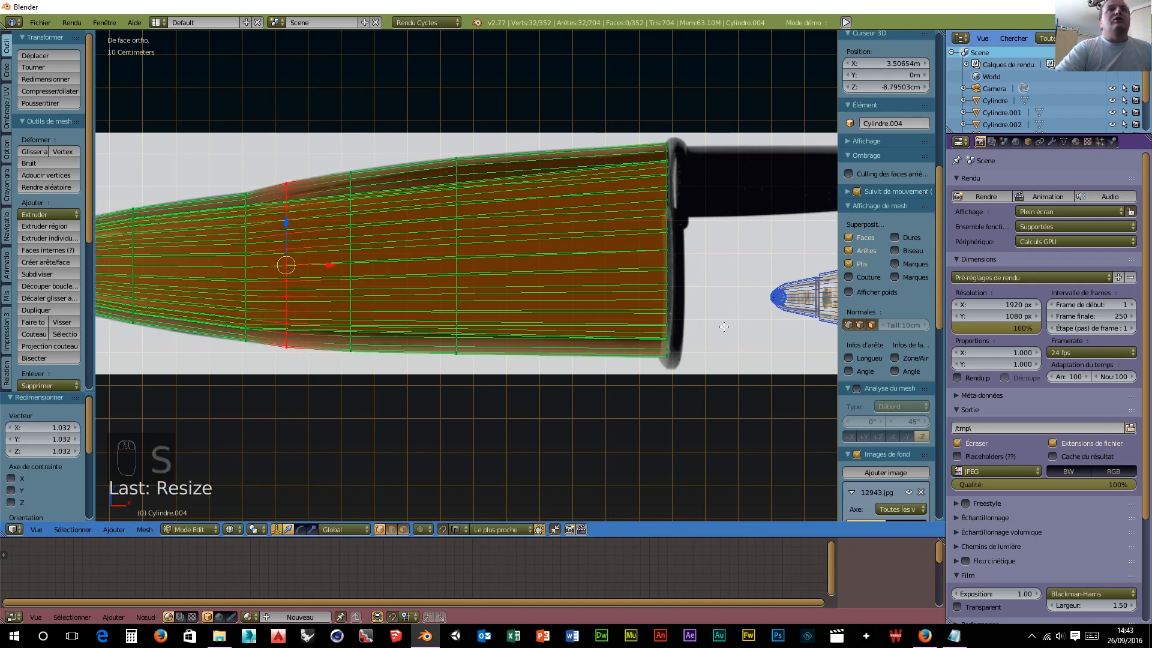
# Step: Select only the end ring at the cap's rim and extrude it about 2.394 cm outward
pyautogui.moveTo(699, 315); pyautogui.dragTo(620, 301, button='middle')
pyautogui.scroll(-4, 620, 301)
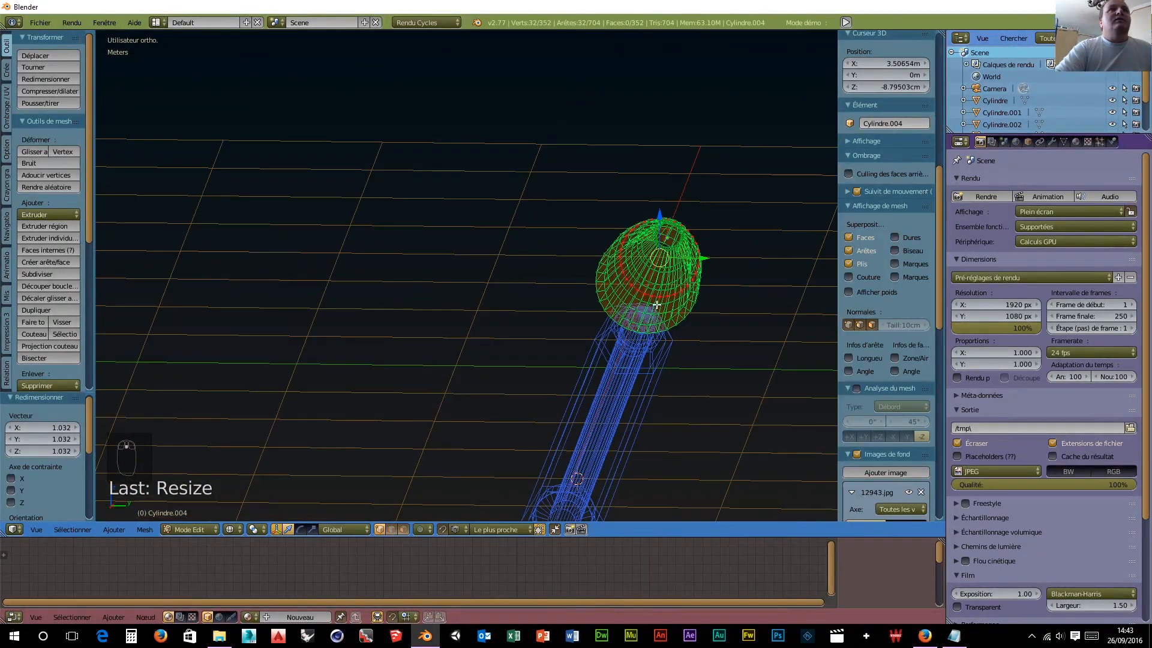
pyautogui.moveTo(586, 247); pyautogui.dragTo(631, 218, button='middle')
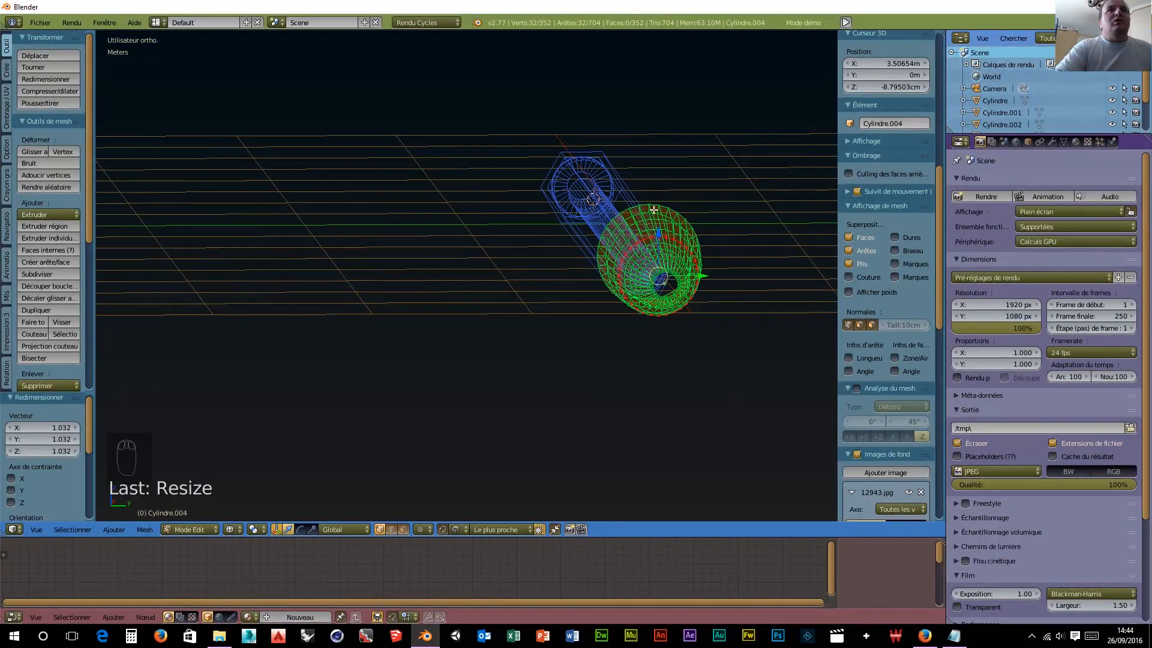
pyautogui.moveTo(581, 276); pyautogui.dragTo(663, 325, button='middle')
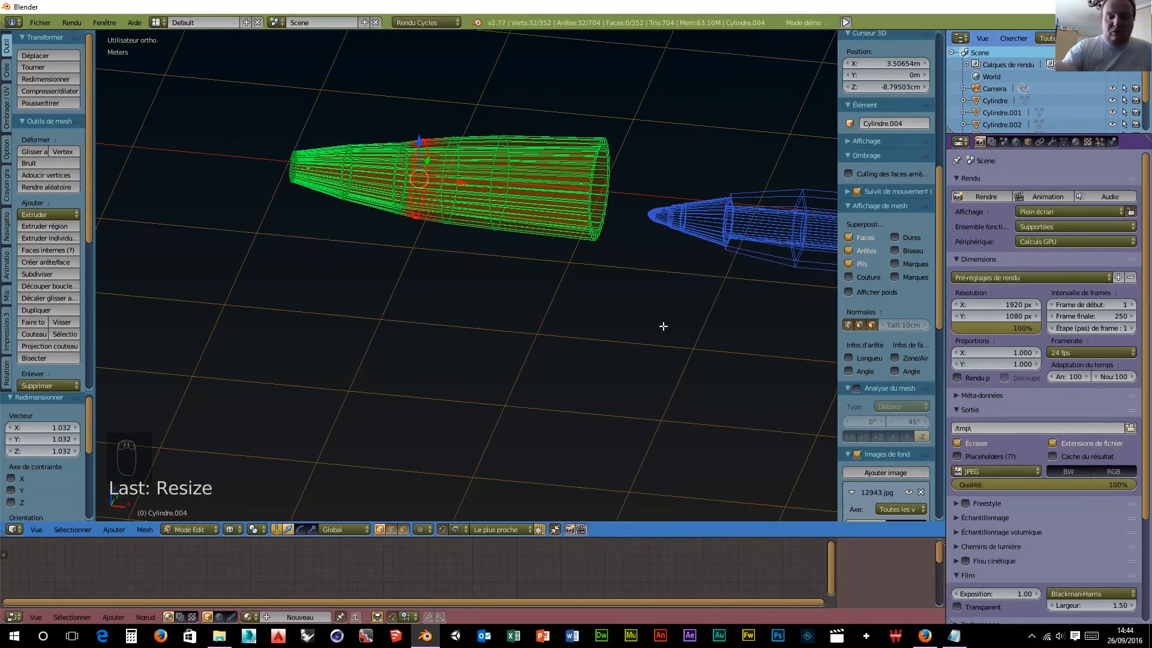
pyautogui.press('KP_1')
pyautogui.scroll(3, 613, 241)
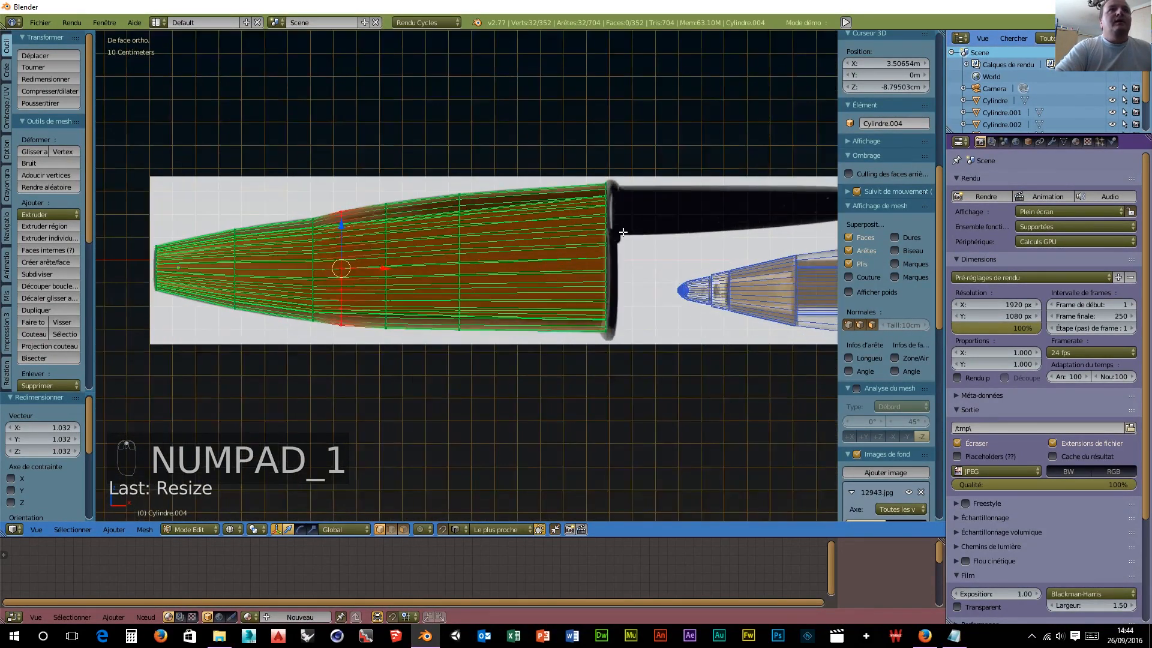
pyautogui.press('a')
pyautogui.press('a')
pyautogui.press('b')
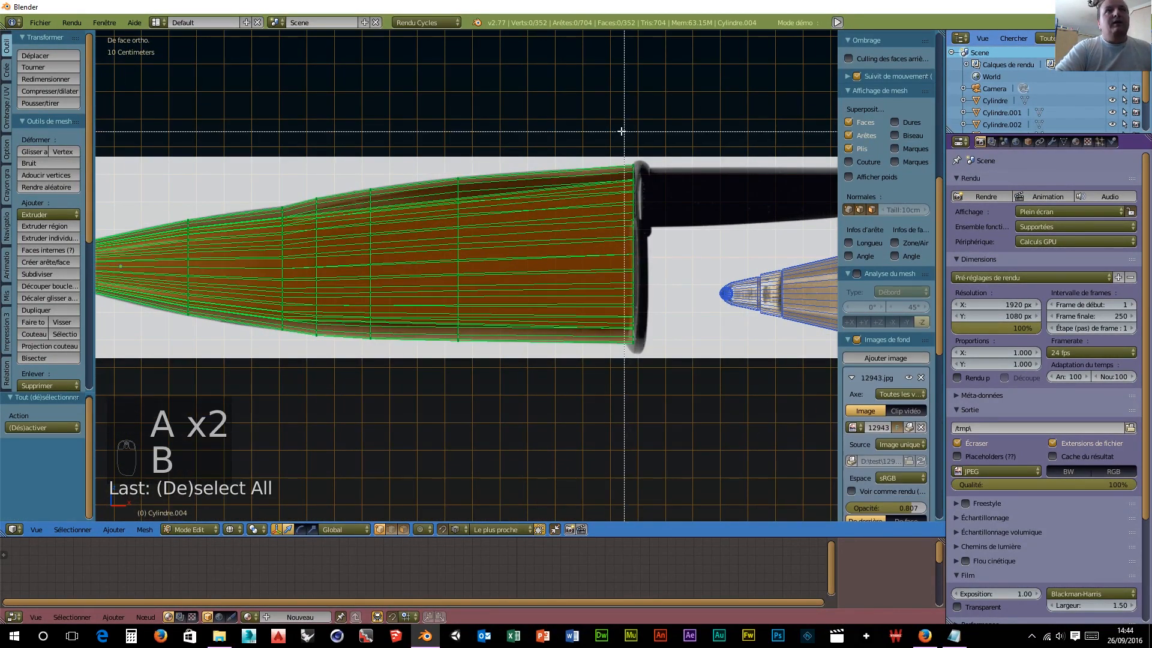
pyautogui.moveTo(621, 133); pyautogui.dragTo(671, 358)
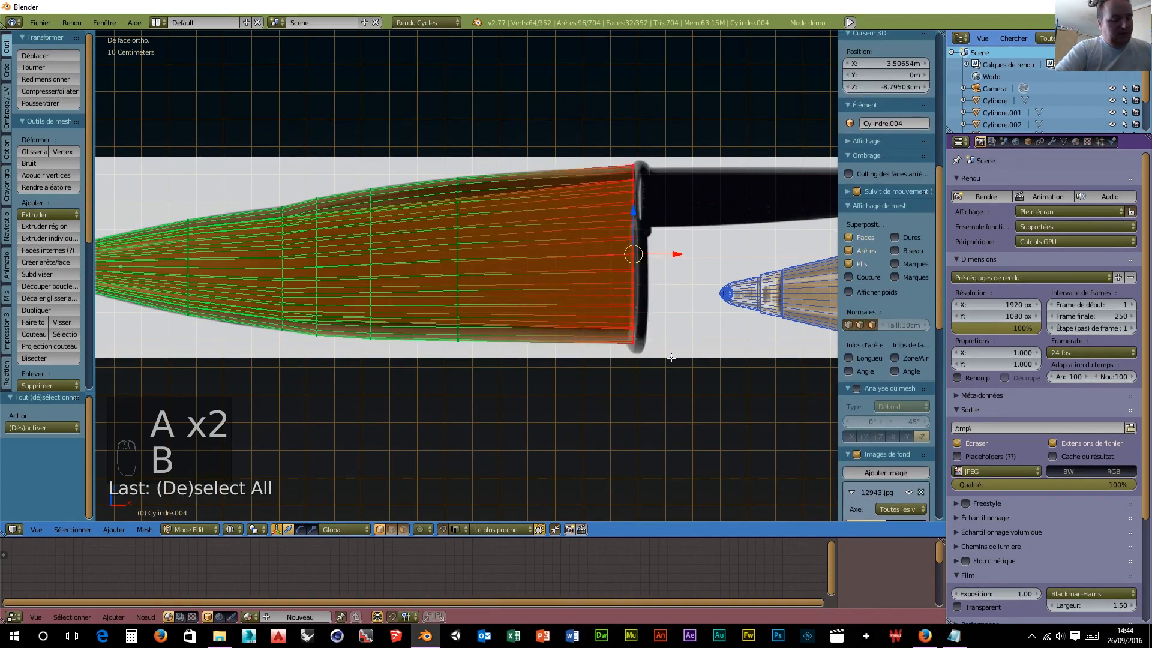
pyautogui.press('e')
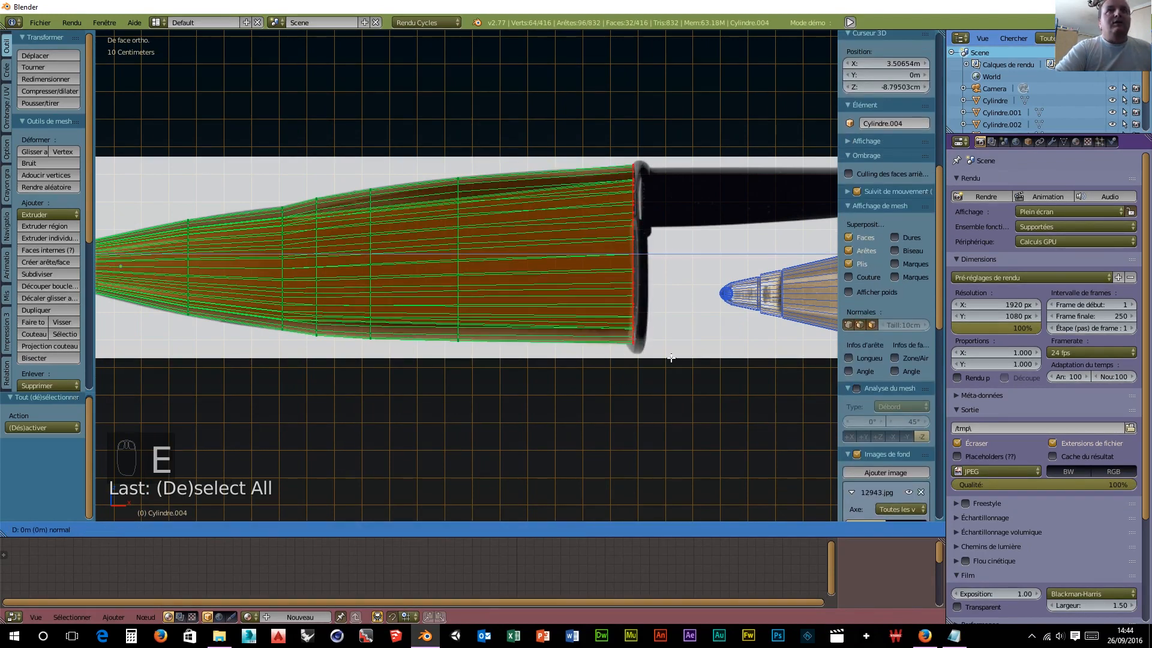
pyautogui.click(677, 358)
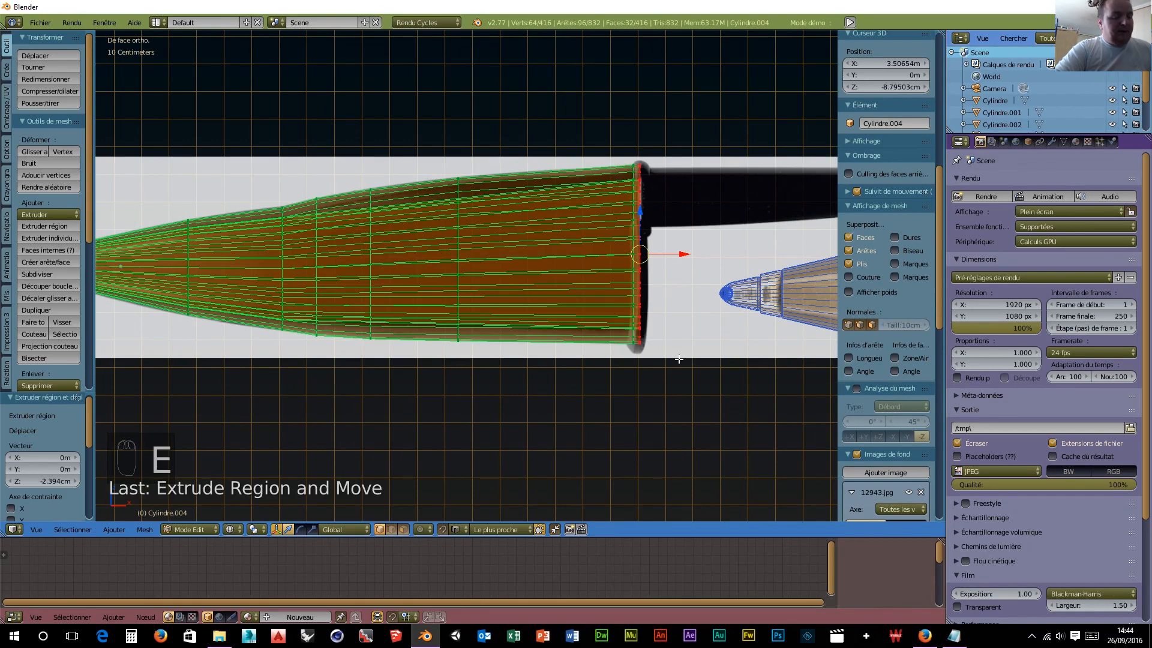
# Step: Fit the extruded rim ring to the photo's lip by scaling it about 1.044 and 1.015, lowering it 1.306 cm and raising it 1.088 cm along Z
pyautogui.press('s')
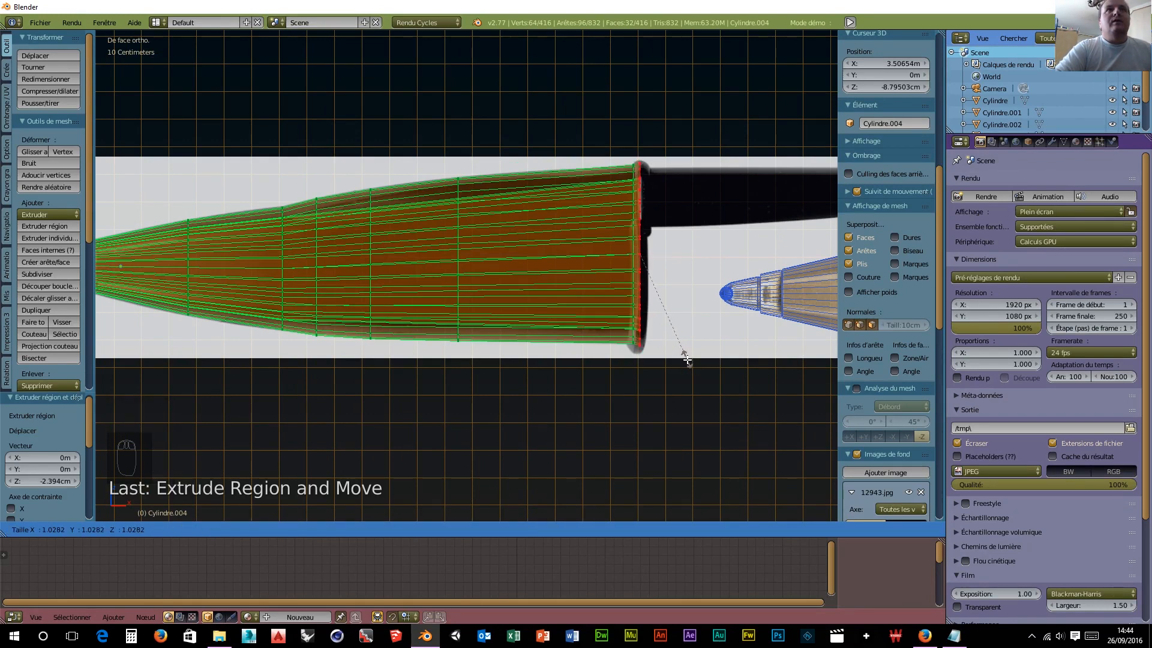
pyautogui.click(690, 360)
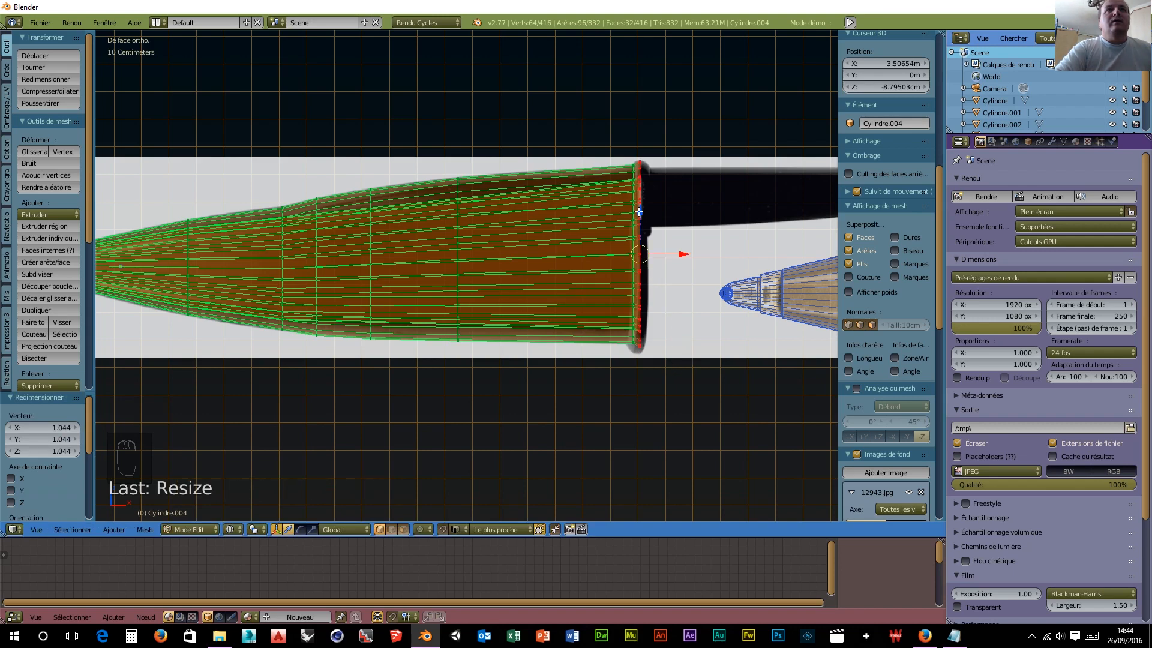
pyautogui.moveTo(639, 211); pyautogui.dragTo(640, 215)
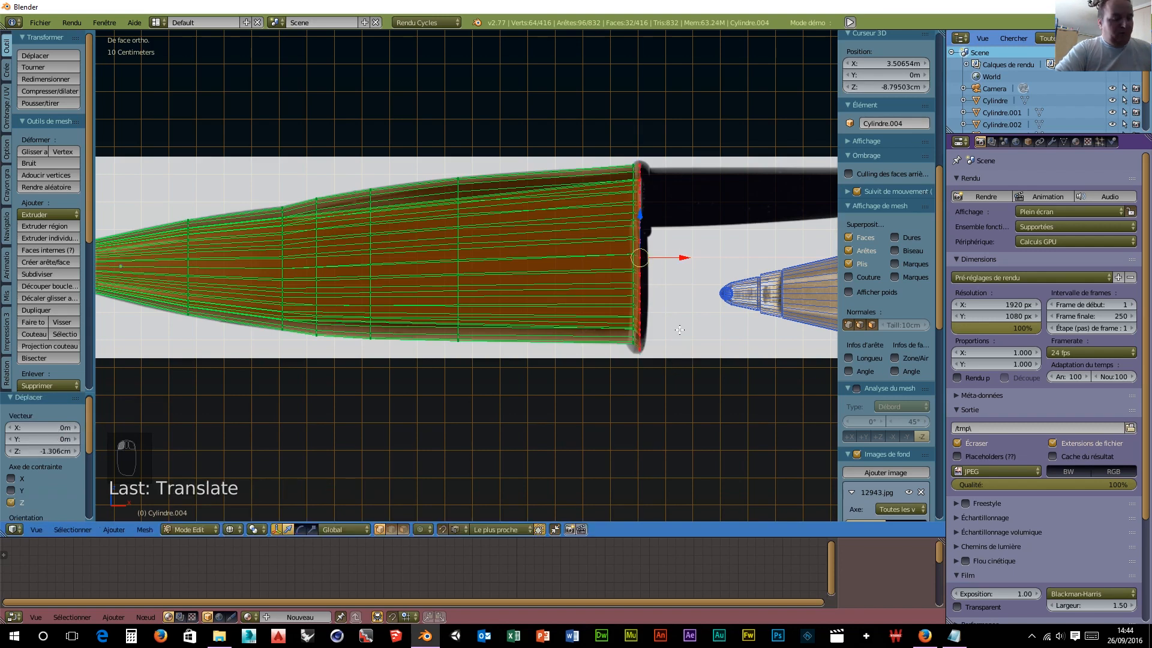
pyautogui.press('s')
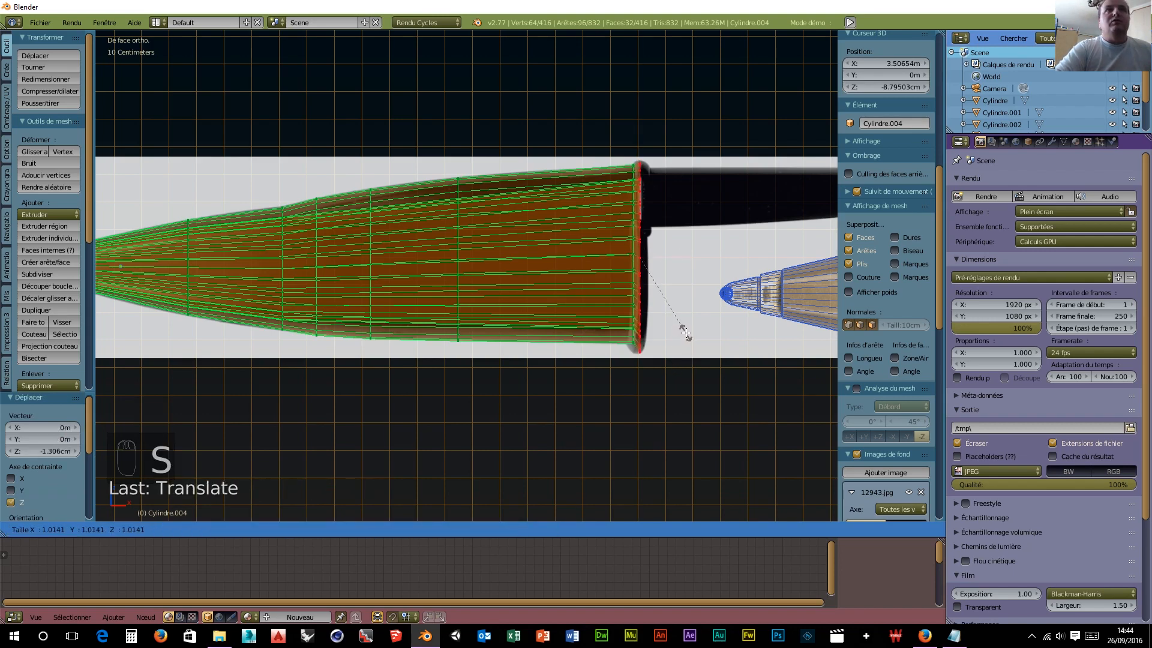
pyautogui.click(689, 331)
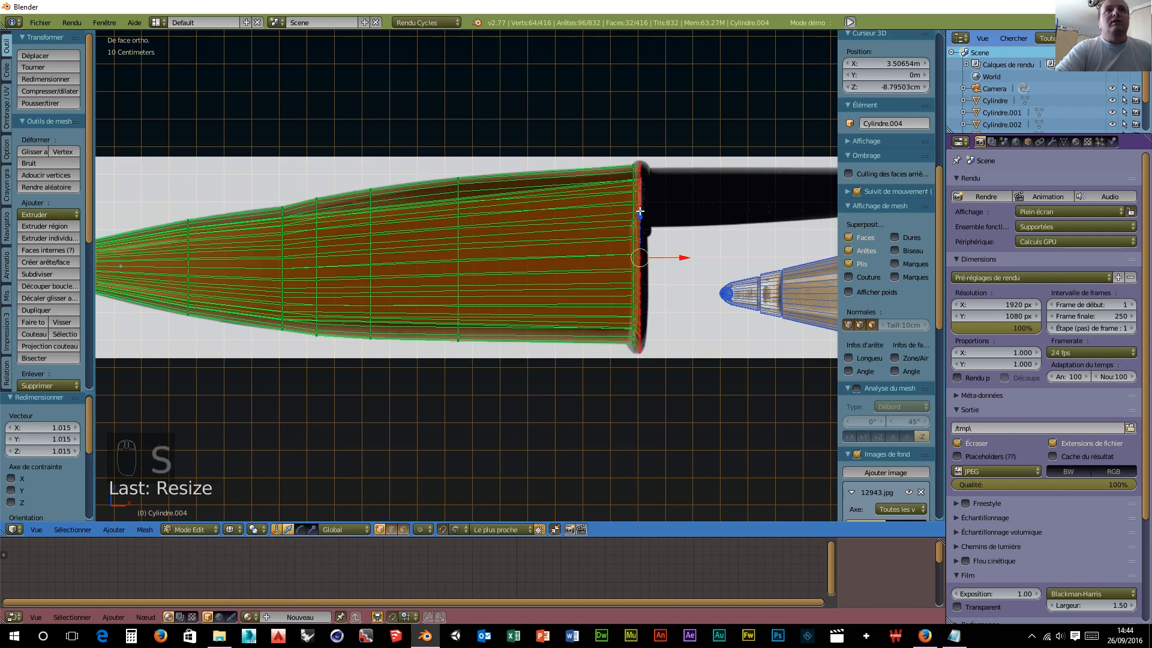
pyautogui.moveTo(641, 212); pyautogui.dragTo(641, 209)
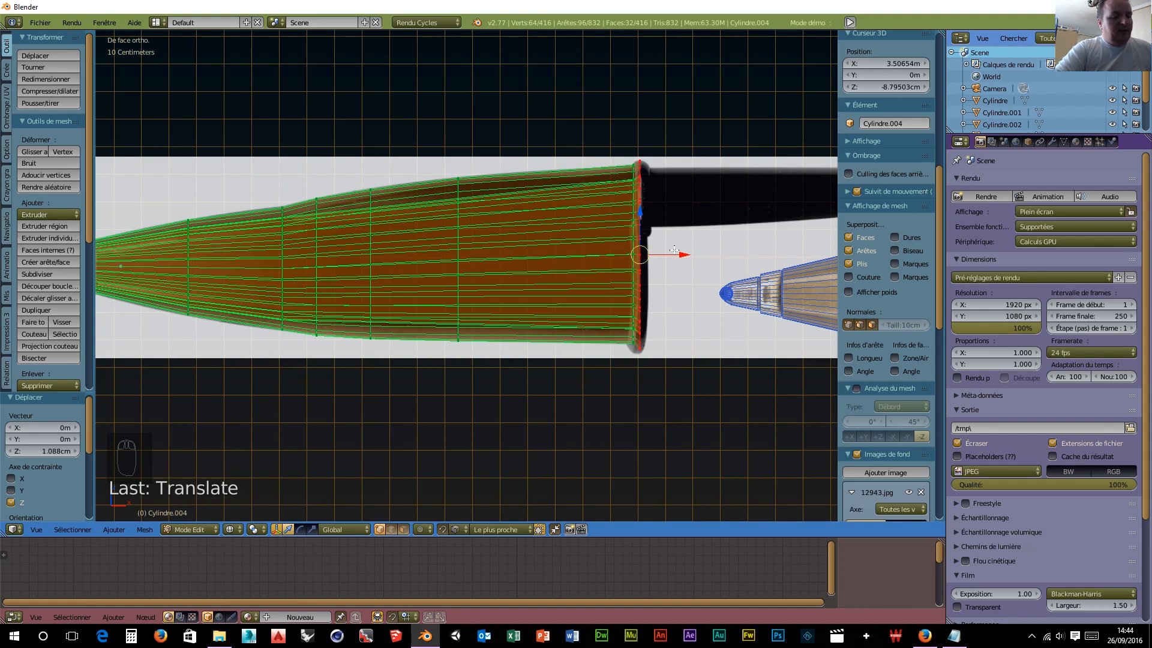
# Step: Extrude the rim ring another 2.394 cm or so and scale it to about 0.925 to taper the lip
pyautogui.press('e')
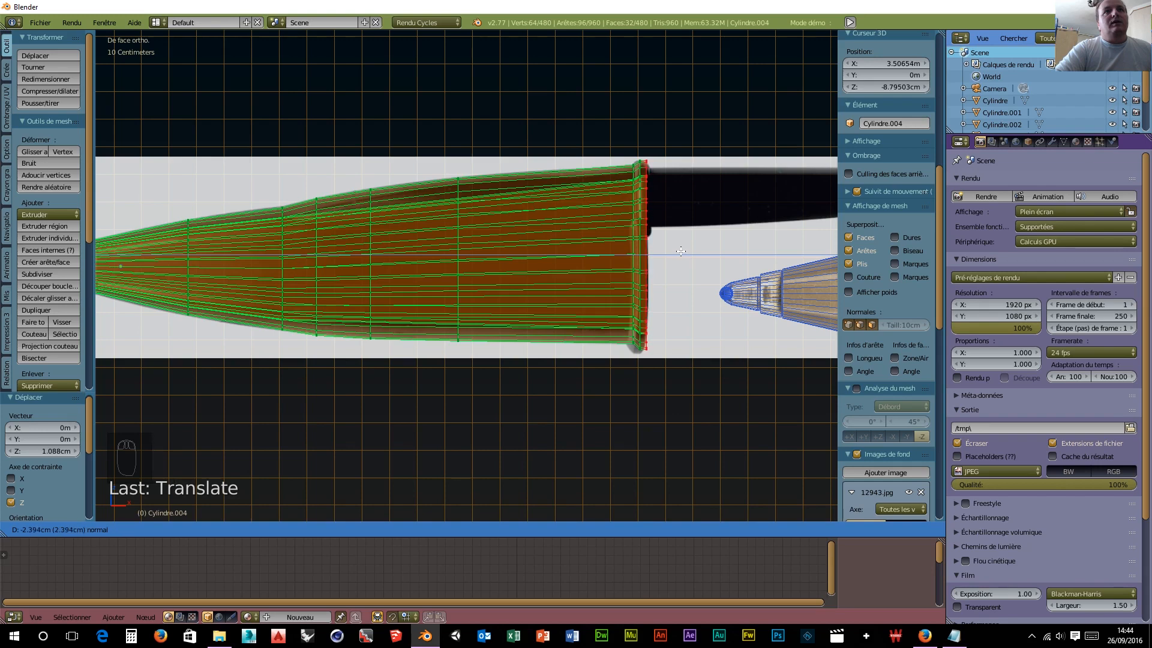
pyautogui.click(681, 252)
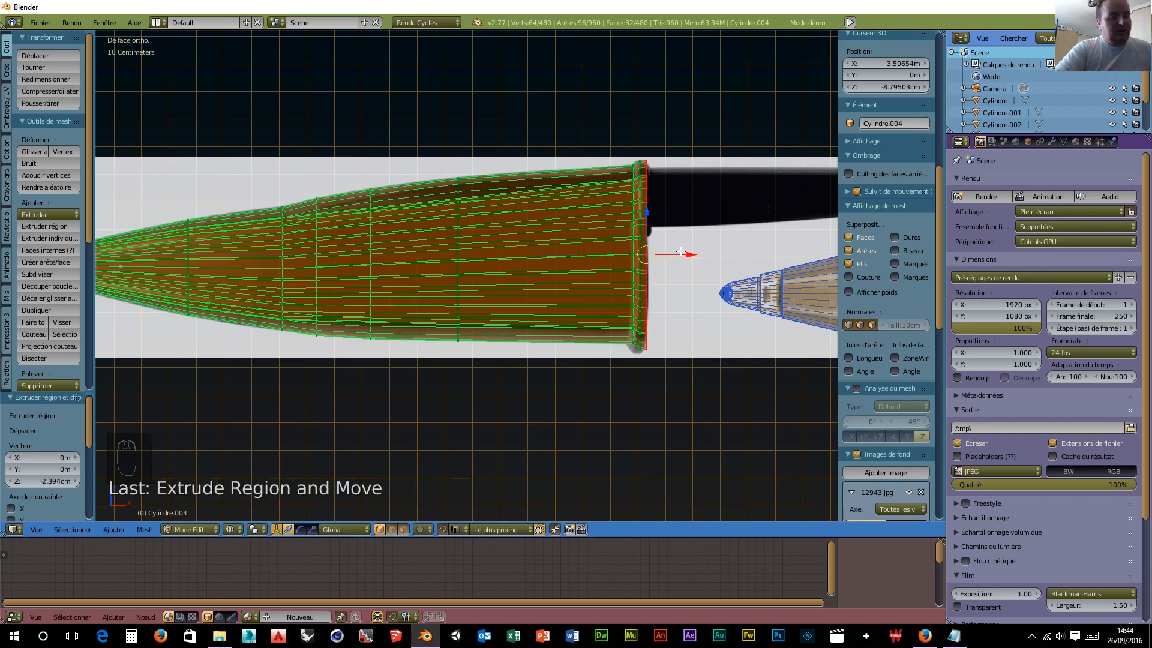
pyautogui.press('s')
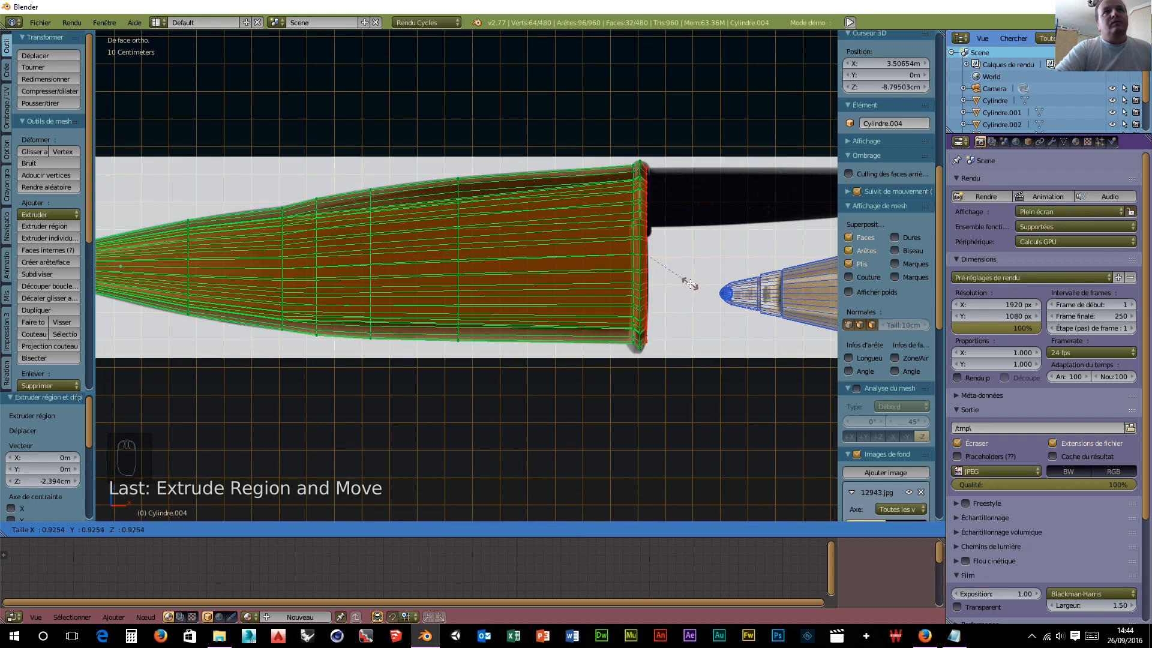
pyautogui.click(690, 284)
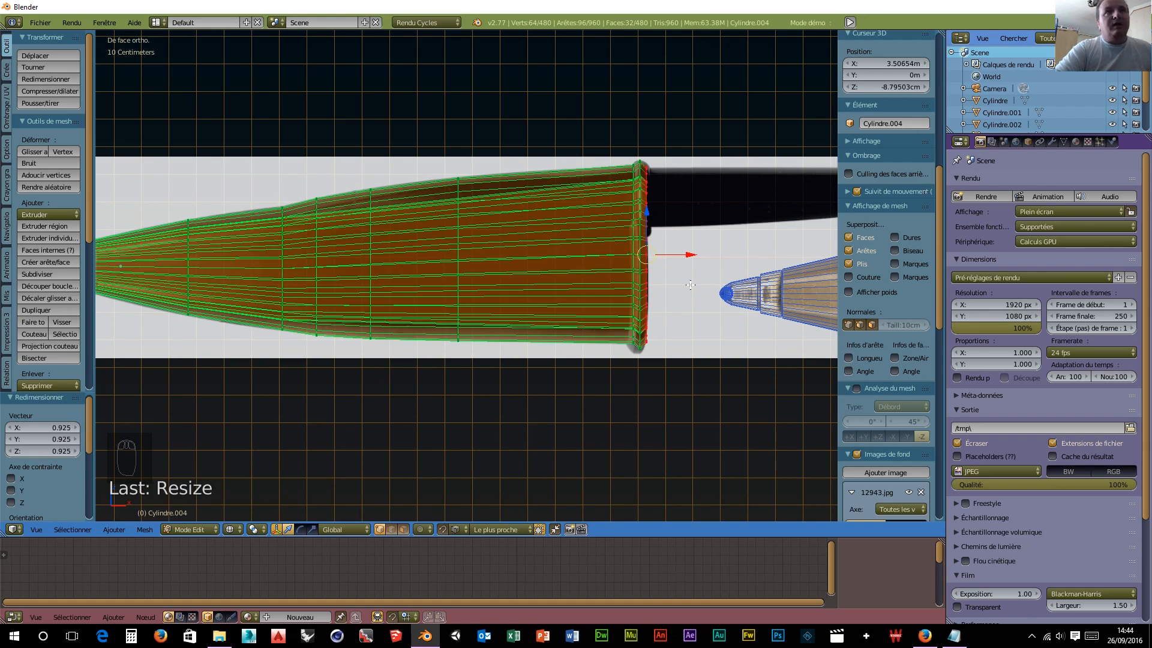
# Step: Extrude the lip's end about 1.523 cm and shrink the new ring strongly toward its centre
pyautogui.press('e')
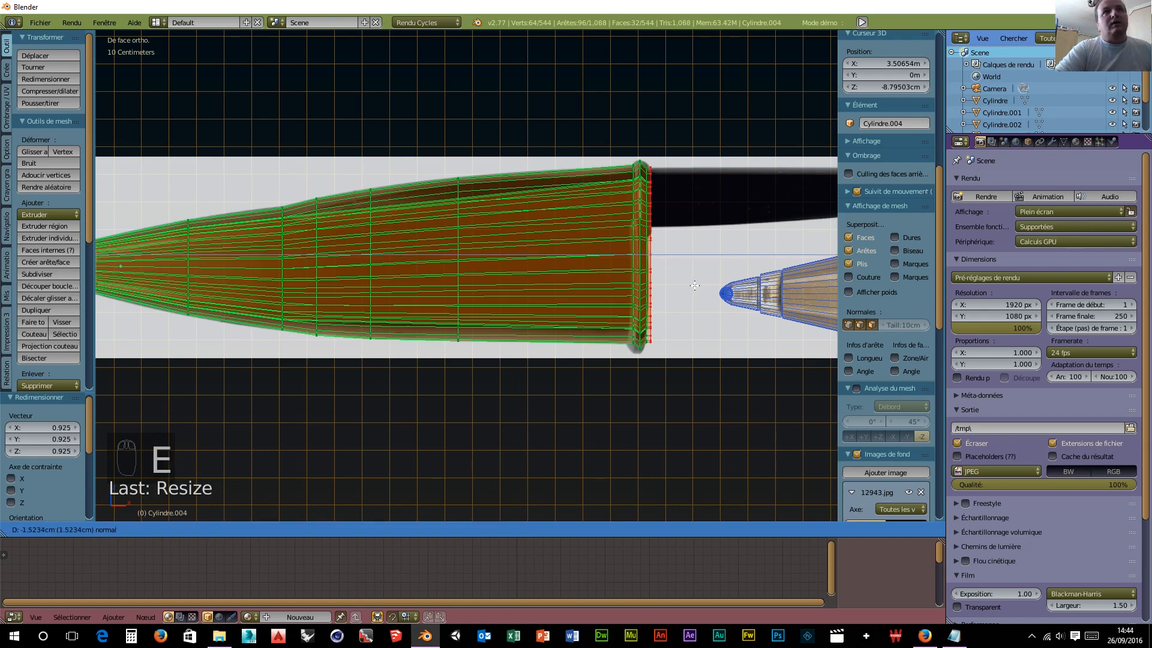
pyautogui.click(694, 285)
pyautogui.press('s')
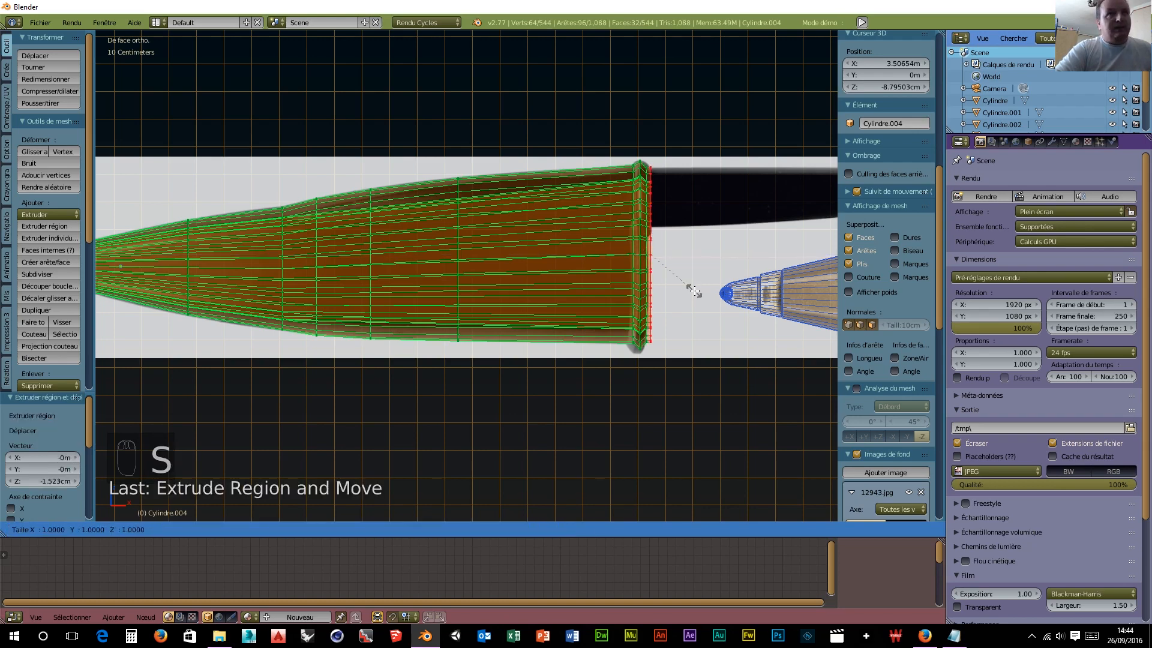
pyautogui.click(661, 256)
# Step: Try to raise the shrunken end ring about 24.157 cm along Z
pyautogui.moveTo(650, 214); pyautogui.dragTo(649, 149)
pyautogui.moveTo(648, 153); pyautogui.dragTo(671, 263, button='middle')
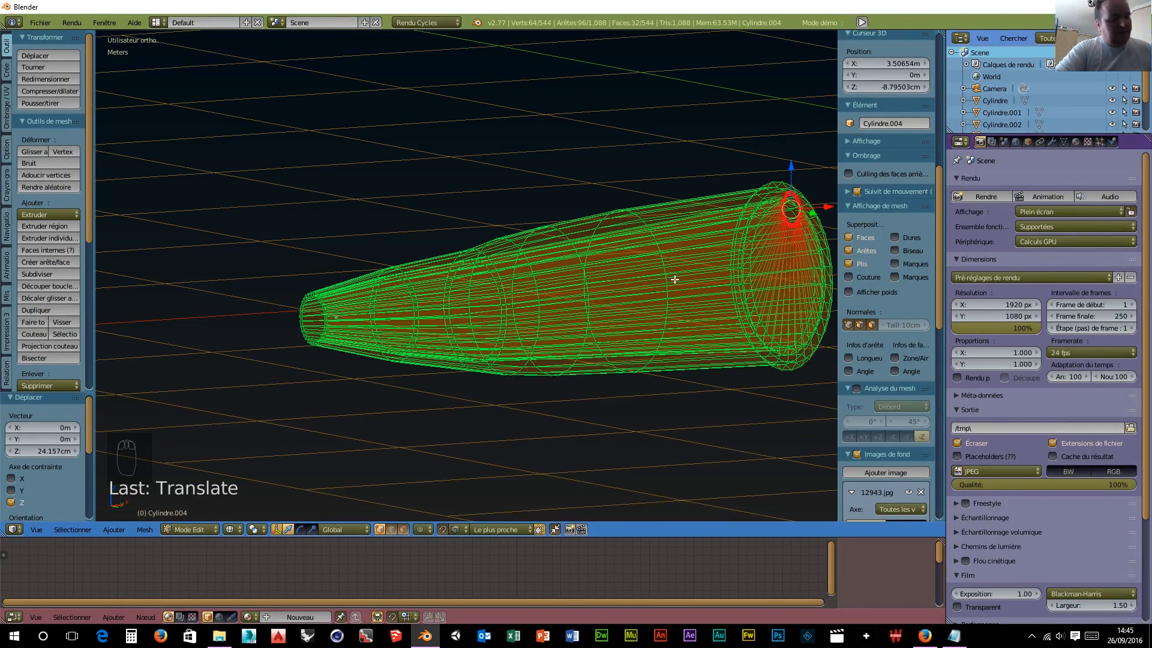
pyautogui.hotkey('ctrl', 'z')
# Step: Select the upper vertices of the shrunken end ring in front view and raise them about 17.632 cm along Z toward the clip
pyautogui.moveTo(752, 296); pyautogui.dragTo(779, 303, button='middle')
pyautogui.press('KP_1')
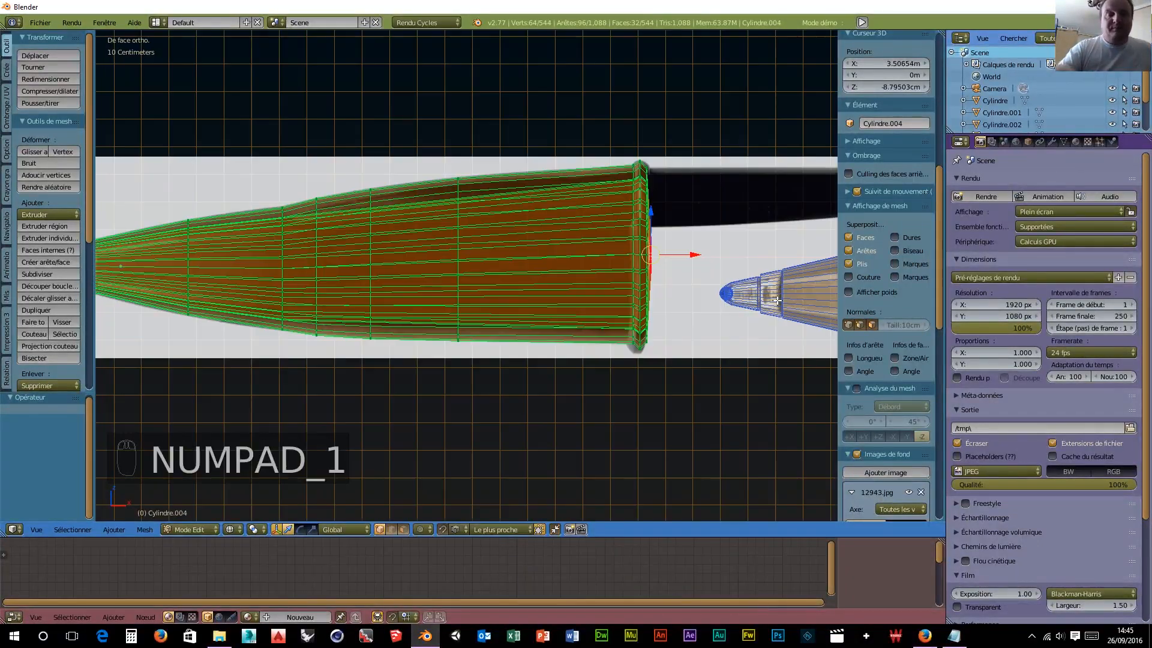
pyautogui.scroll(6, 681, 254)
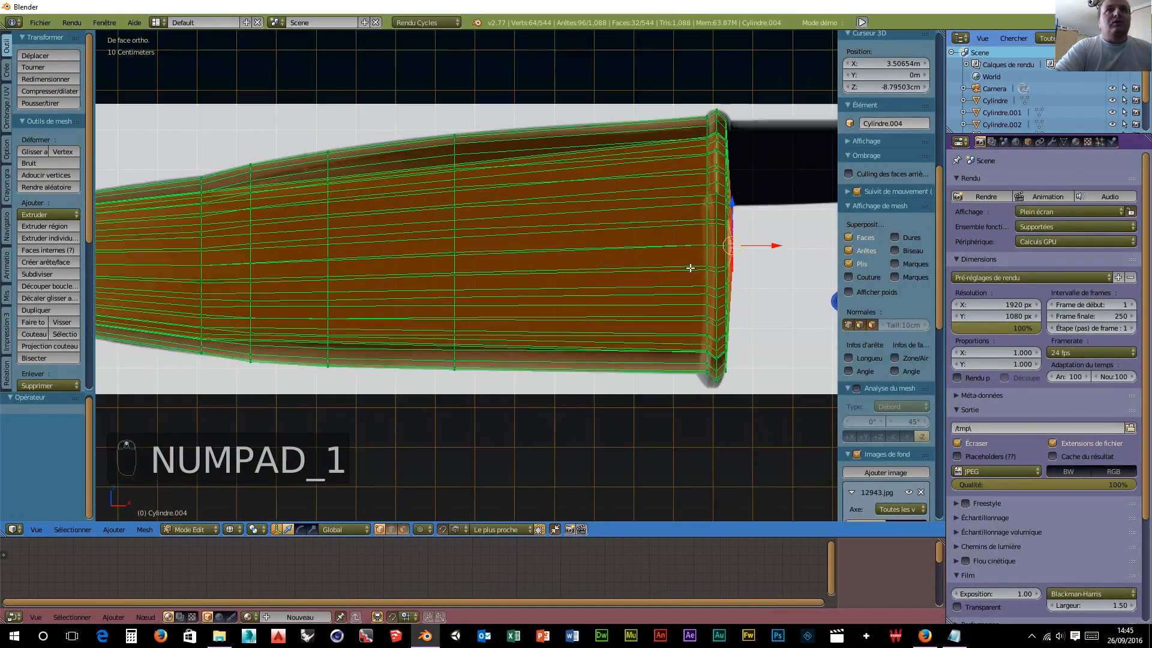
pyautogui.scroll(2, 552, 311)
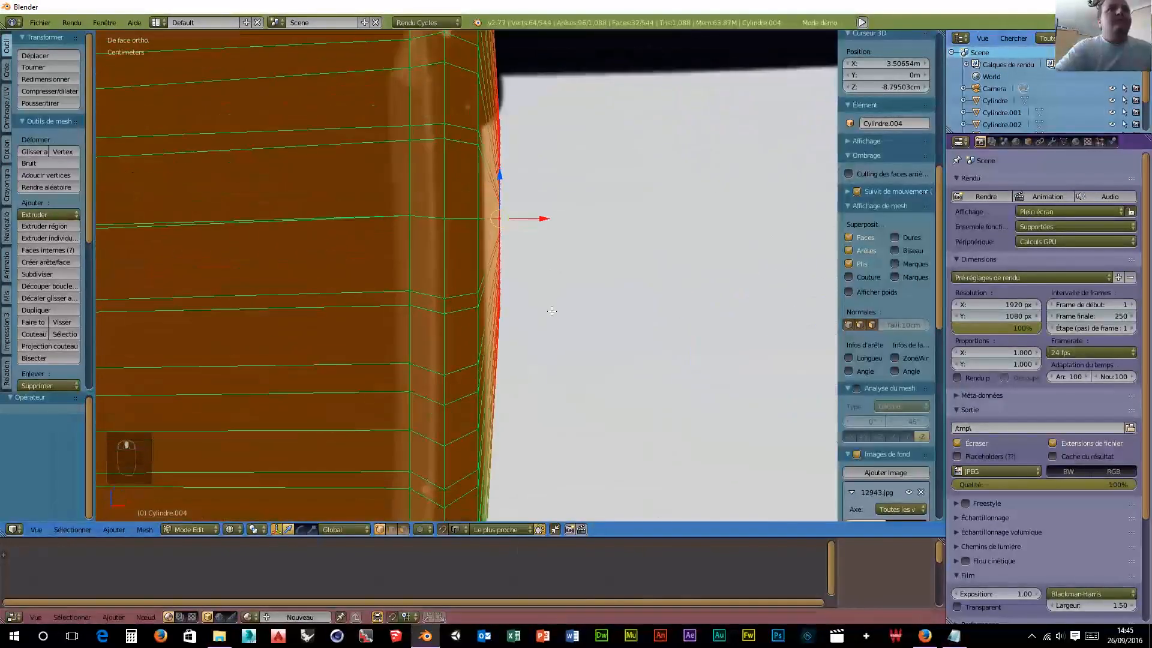
pyautogui.press('a')
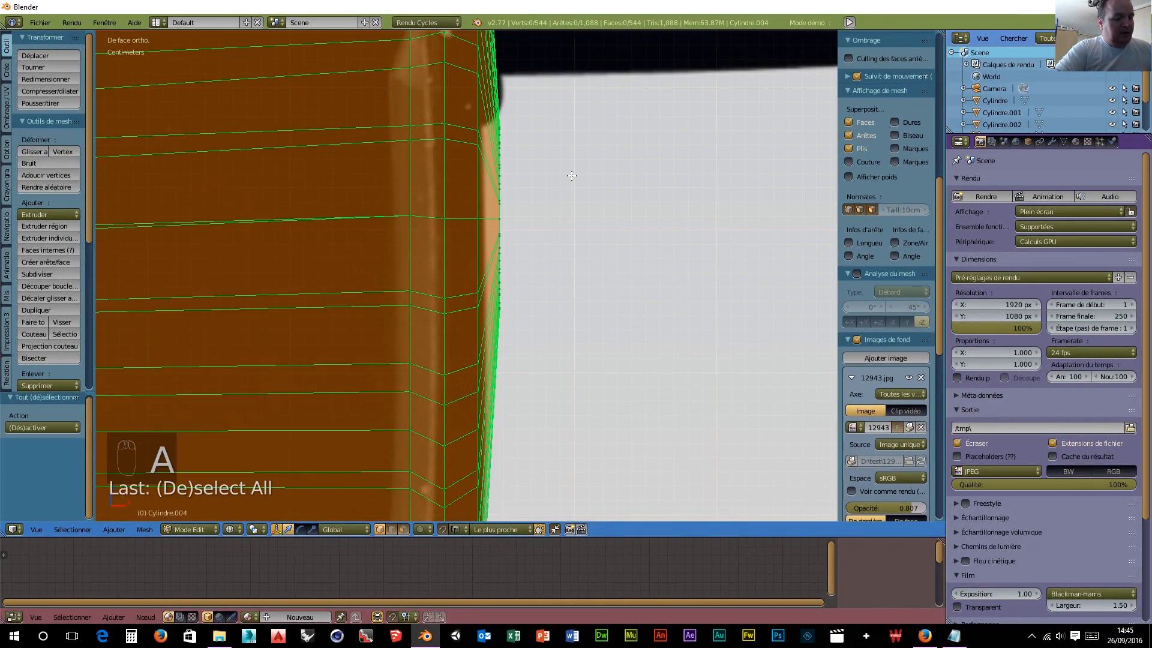
pyautogui.press('b')
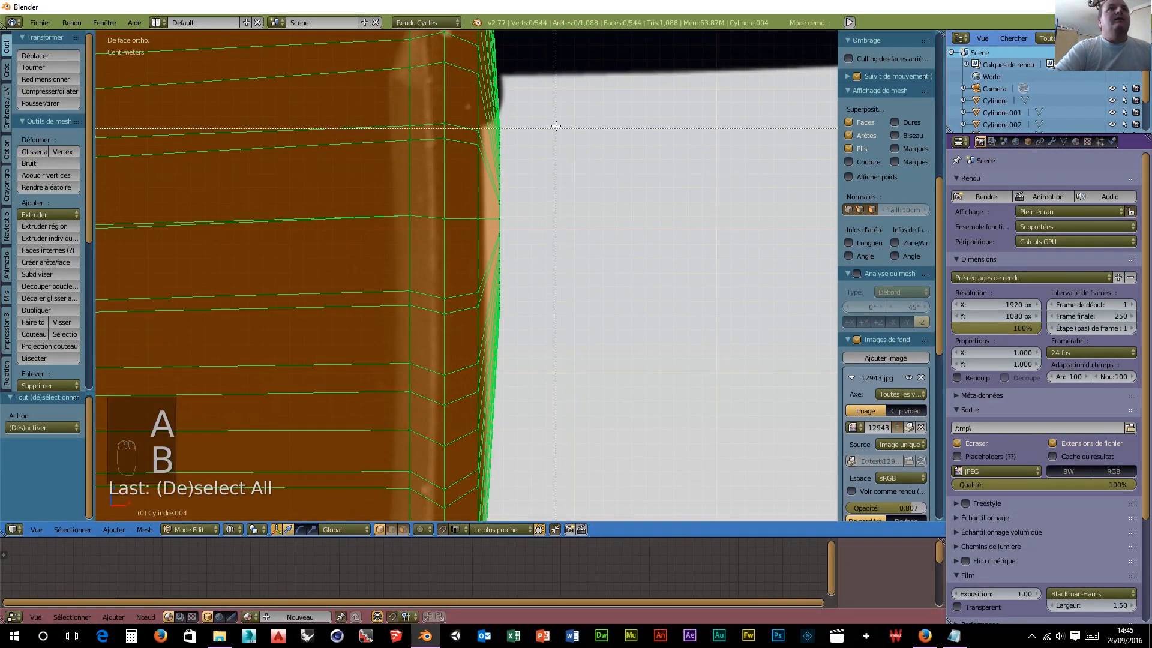
pyautogui.moveTo(543, 79); pyautogui.dragTo(495, 205)
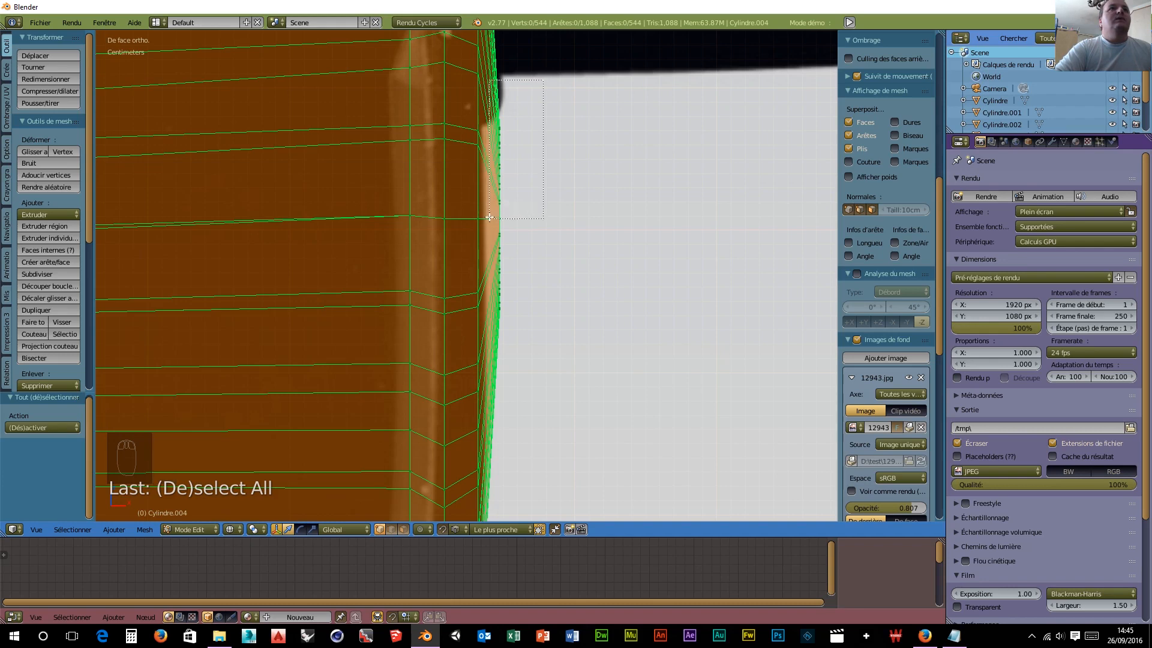
pyautogui.moveTo(490, 207); pyautogui.dragTo(481, 112)
pyautogui.scroll(-4, 627, 226)
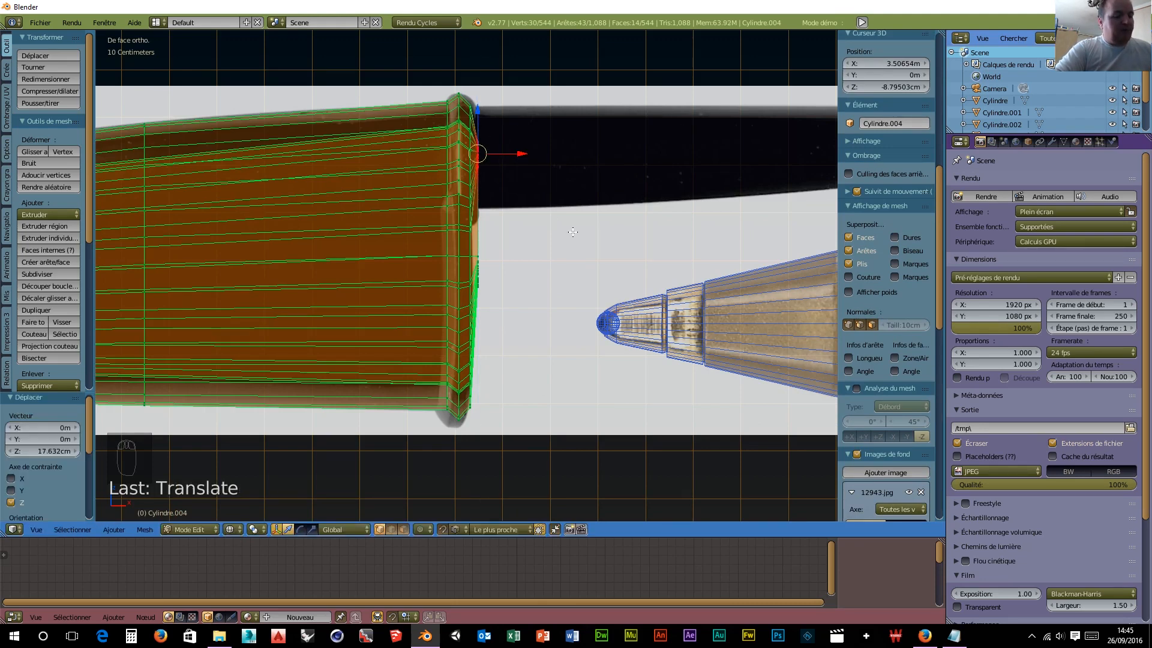
# Step: Scale the raised upper vertices of the end ring to about 3.984 and lower its remaining vertices about 10.325 cm along Z
pyautogui.press('s')
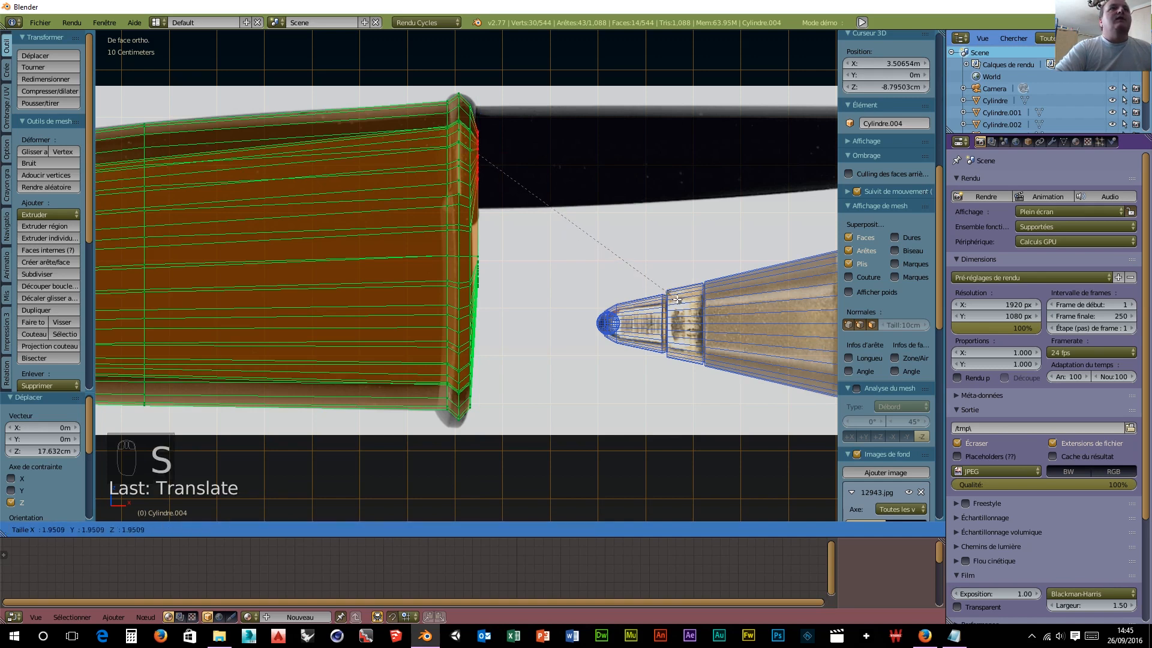
pyautogui.click(182, 369)
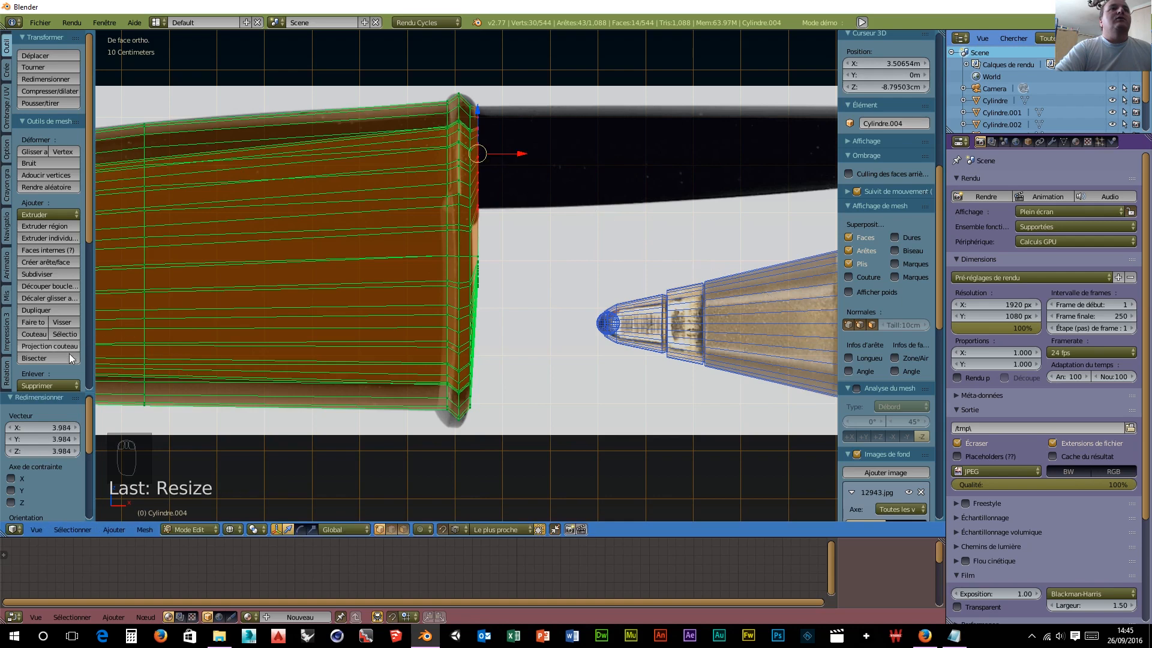
pyautogui.scroll(5, 520, 375)
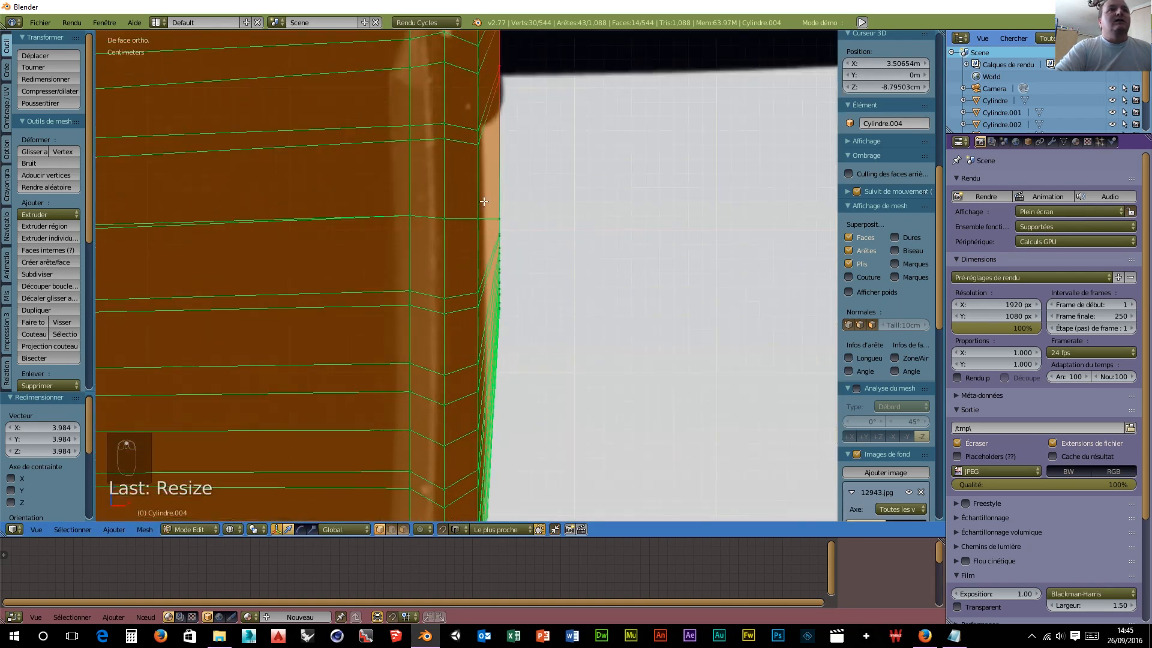
pyautogui.press('a')
pyautogui.press('b')
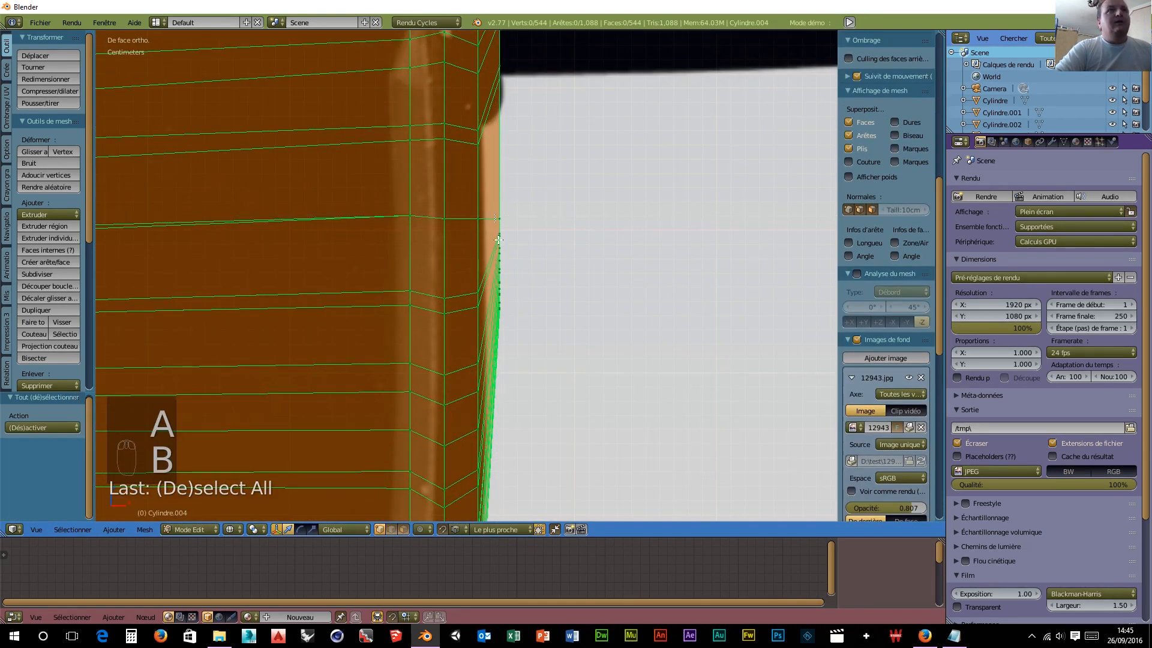
pyautogui.moveTo(520, 354); pyautogui.dragTo(520, 356)
pyautogui.scroll(-2, 482, 236)
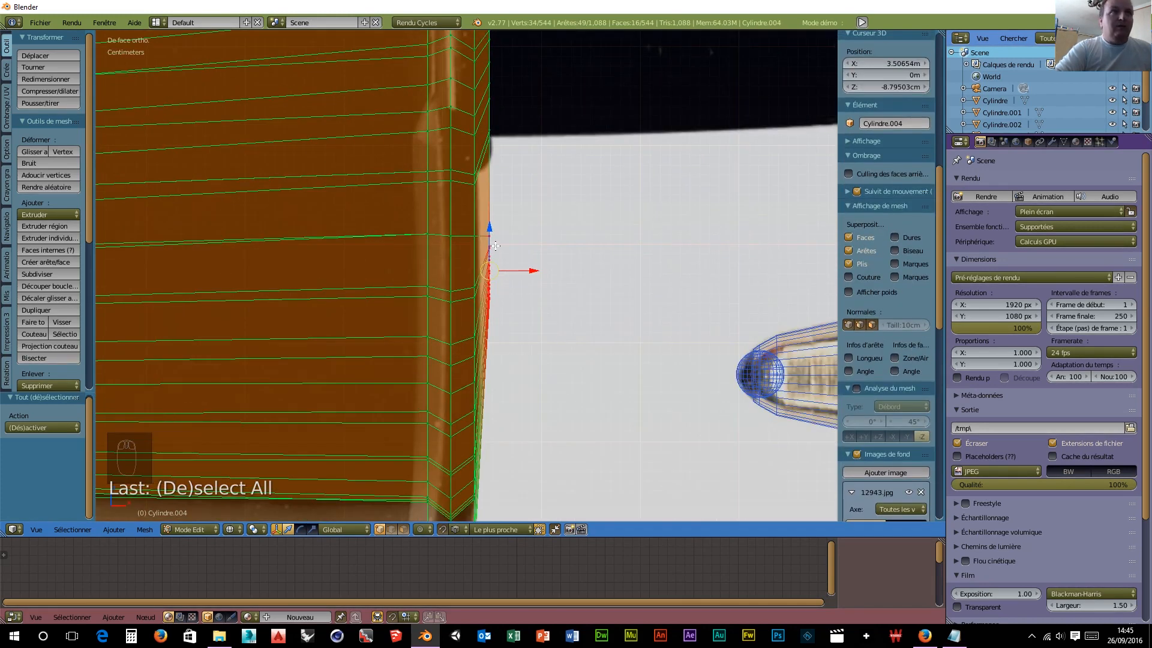
pyautogui.moveTo(490, 228); pyautogui.dragTo(482, 336)
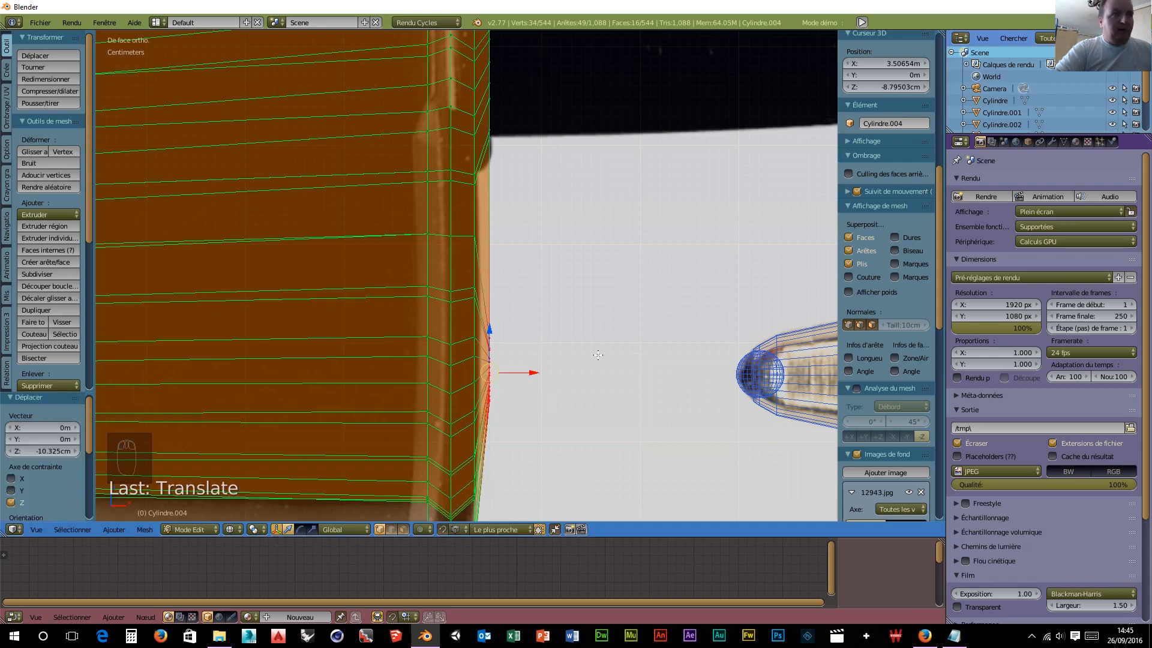
# Step: Enlarge the end ring's lower vertices about fourfold and shift them about 1.385 cm back along X toward the rim
pyautogui.scroll(-3, 573, 341)
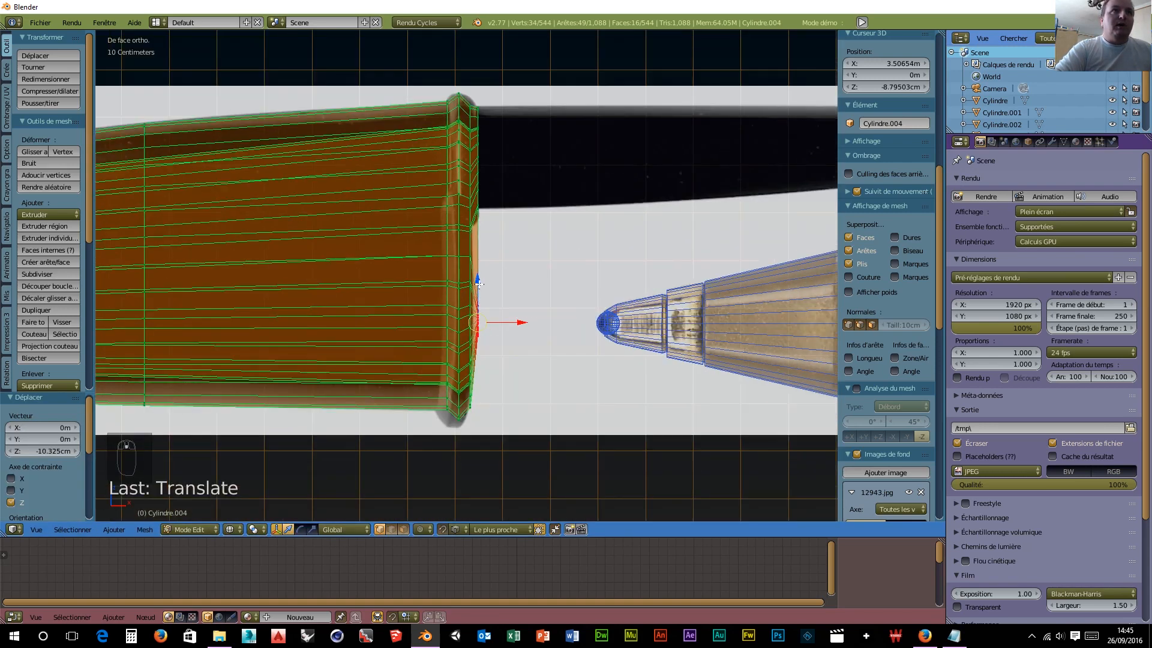
pyautogui.press('s')
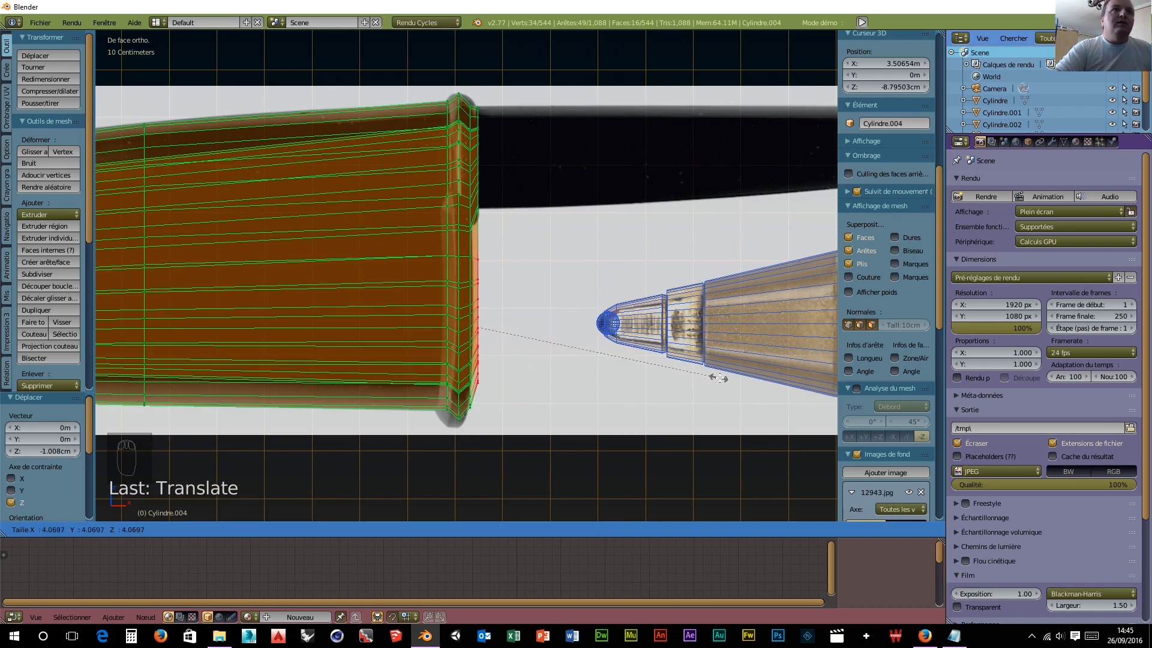
pyautogui.click(721, 377)
pyautogui.moveTo(518, 327); pyautogui.dragTo(512, 336)
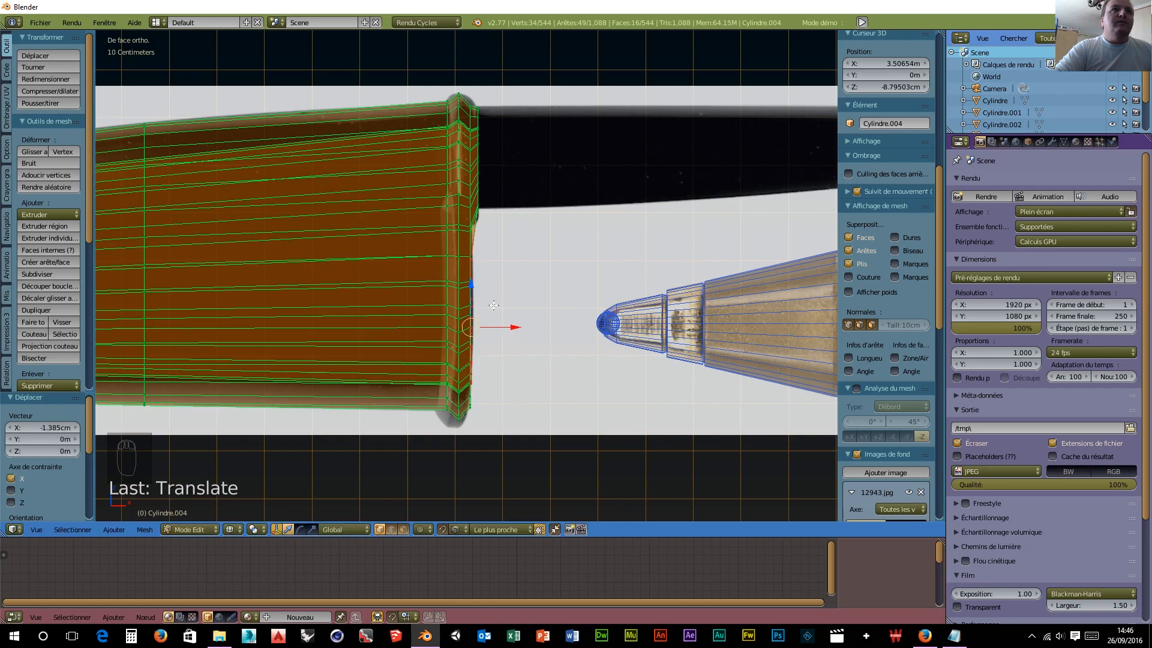
# Step: Scale the end ring's lower vertices by about 1.149 to widen the cap's opening
pyautogui.moveTo(569, 324); pyautogui.dragTo(527, 329, button='middle')
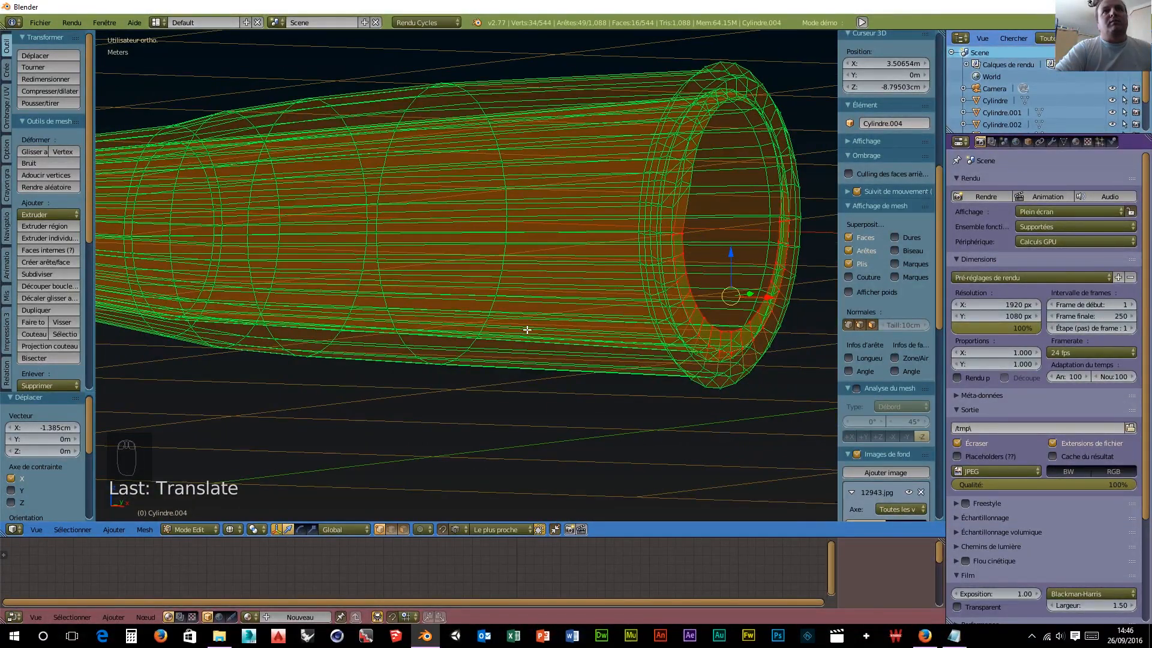
pyautogui.press('s')
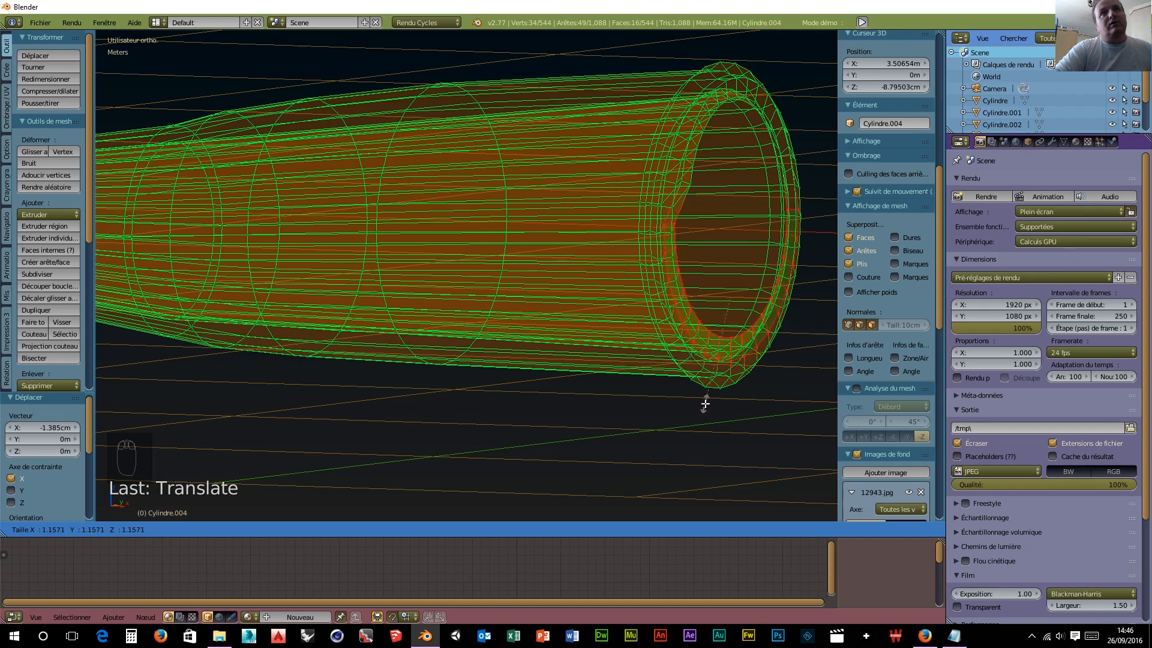
pyautogui.click(703, 402)
pyautogui.moveTo(732, 384); pyautogui.dragTo(761, 380, button='middle')
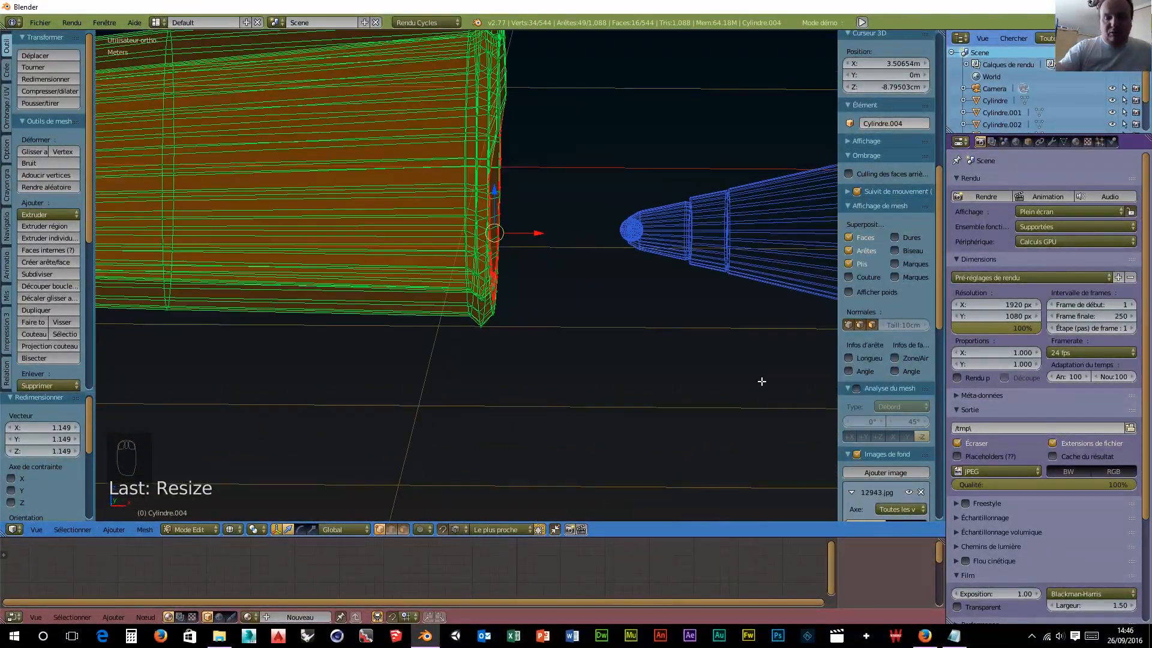
pyautogui.press('KP_1')
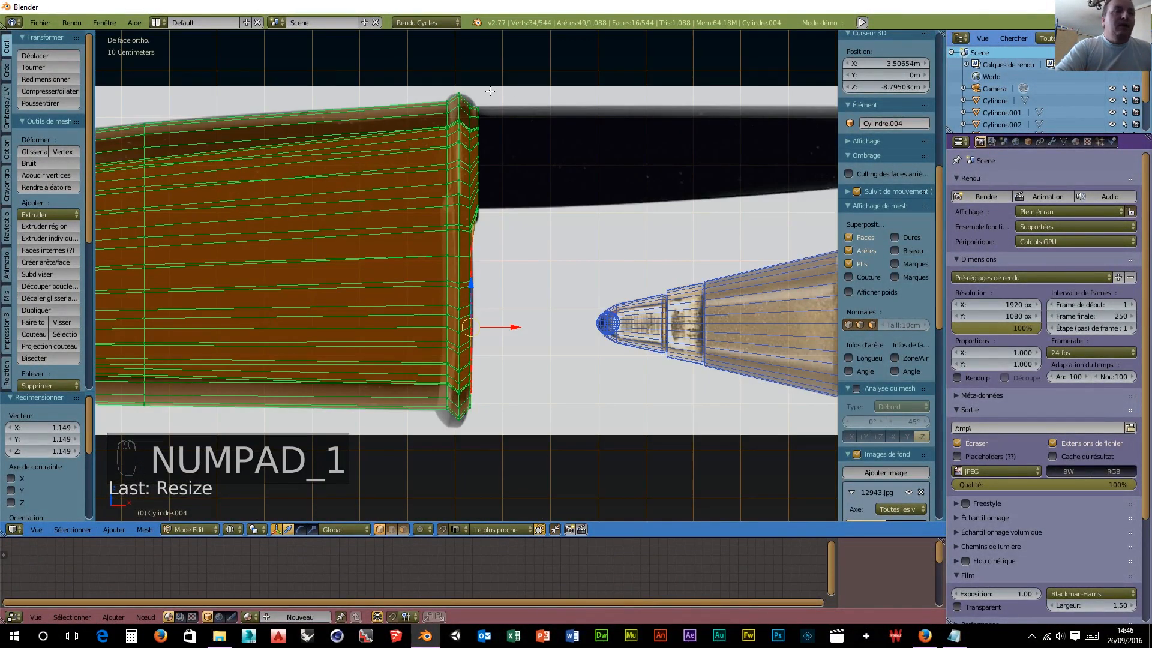
# Step: Select only the end ring's upper vertices in front view and extrude them about 1.128 m along the photo's clip
pyautogui.press('b')
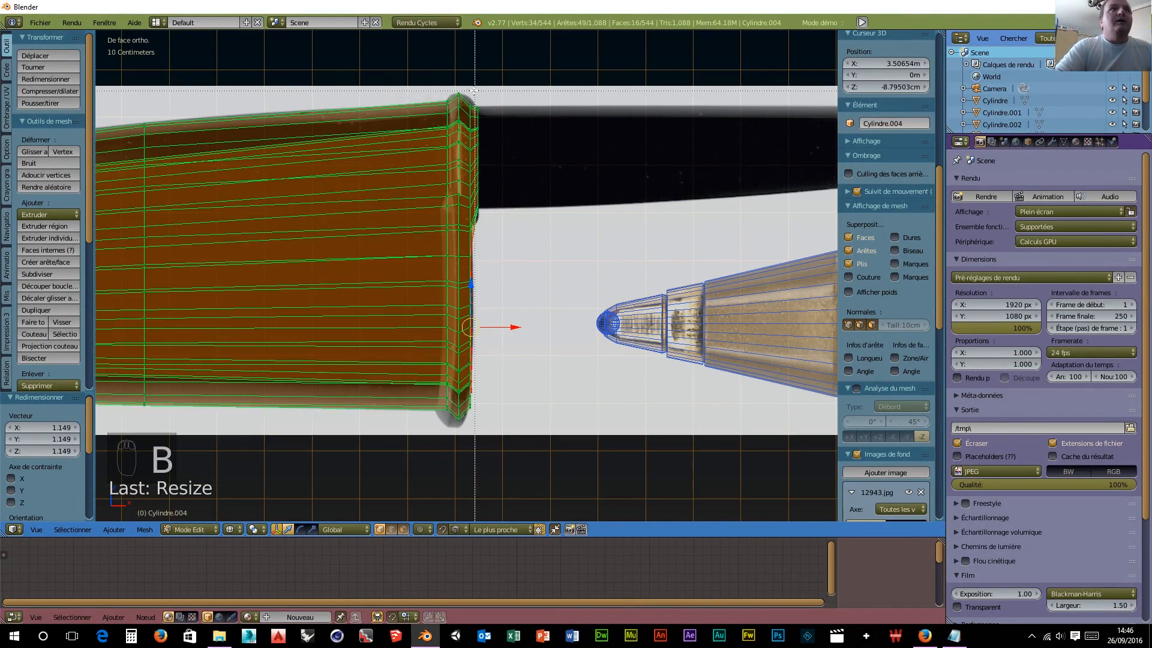
pyautogui.moveTo(492, 148); pyautogui.dragTo(507, 227)
pyautogui.press('a')
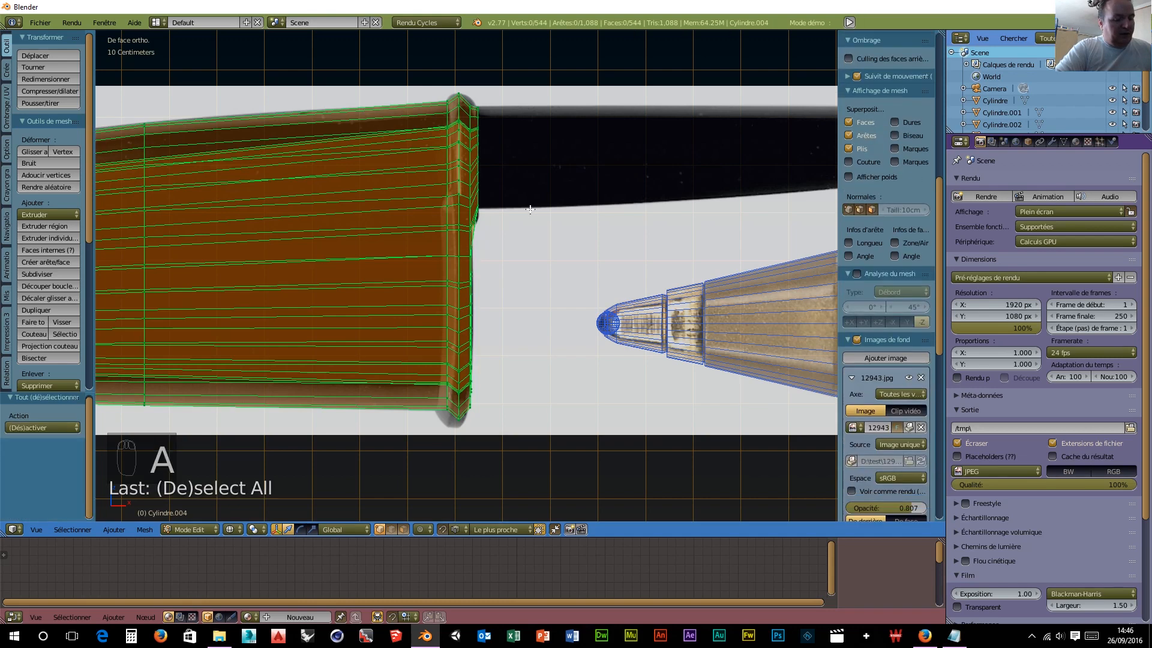
pyautogui.press('b')
pyautogui.moveTo(476, 89); pyautogui.dragTo(517, 239)
pyautogui.scroll(-5, 522, 237)
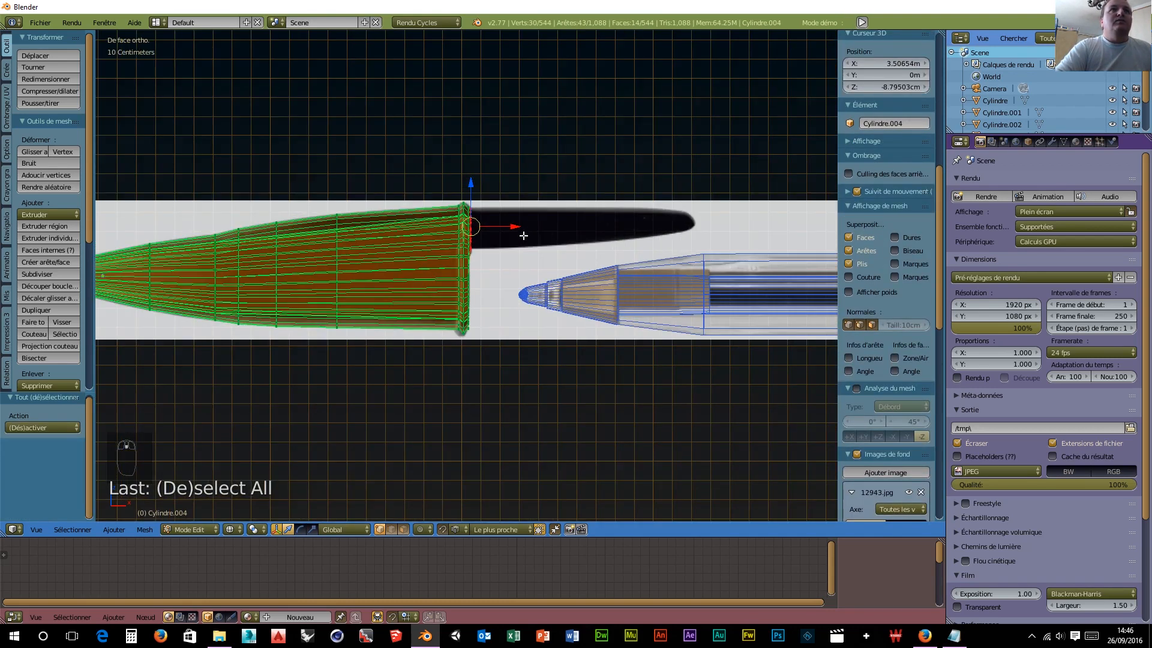
pyautogui.press('e')
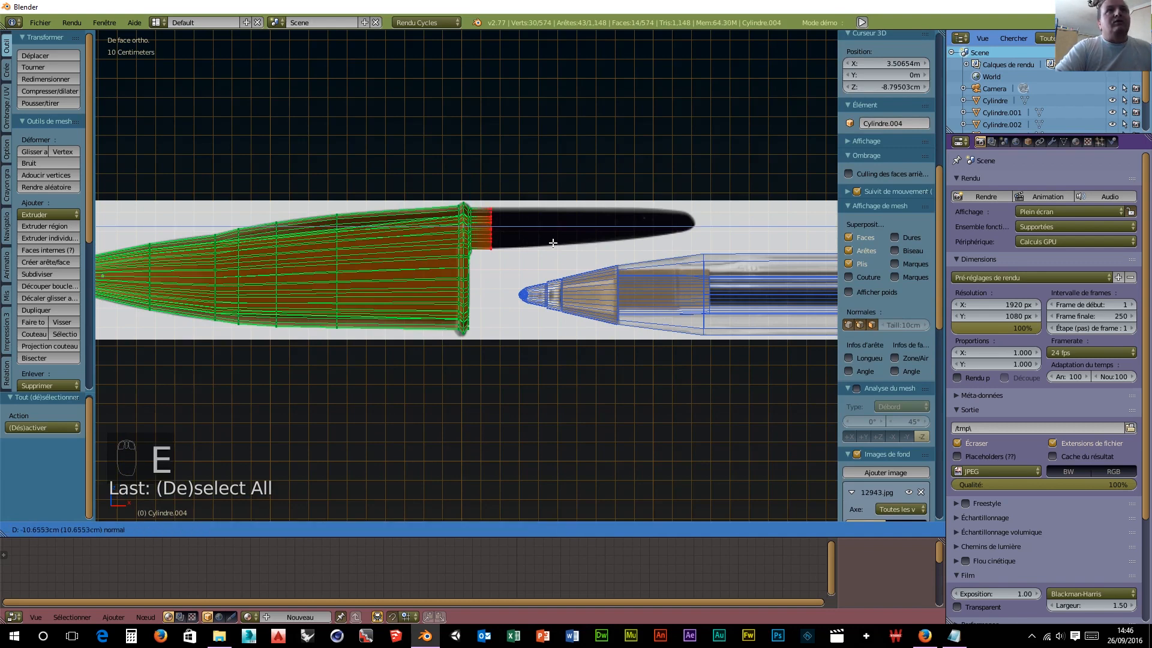
pyautogui.click(742, 247)
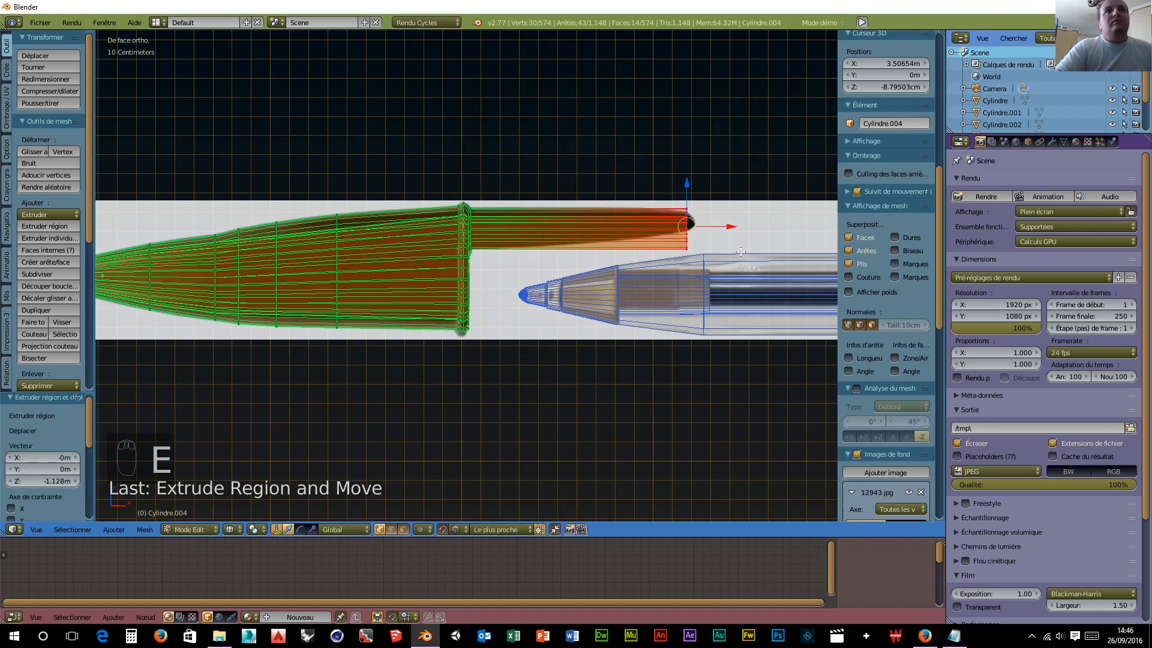
# Step: Shrink the clip's end ring and raise it about 3.134 cm along Z to follow the clip's taper
pyautogui.press('s')
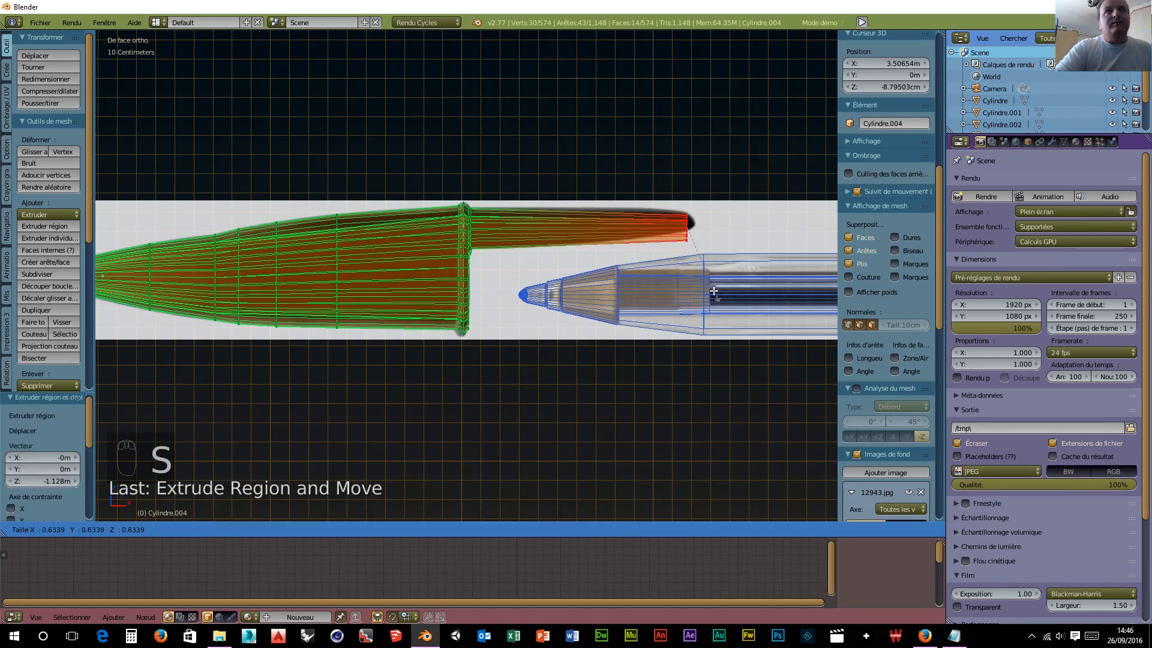
pyautogui.click(690, 242)
pyautogui.moveTo(686, 187); pyautogui.dragTo(687, 179)
# Step: Move the clip's end ring back about 5.038 cm along X, short of the rounded tip
pyautogui.scroll(2, 708, 242)
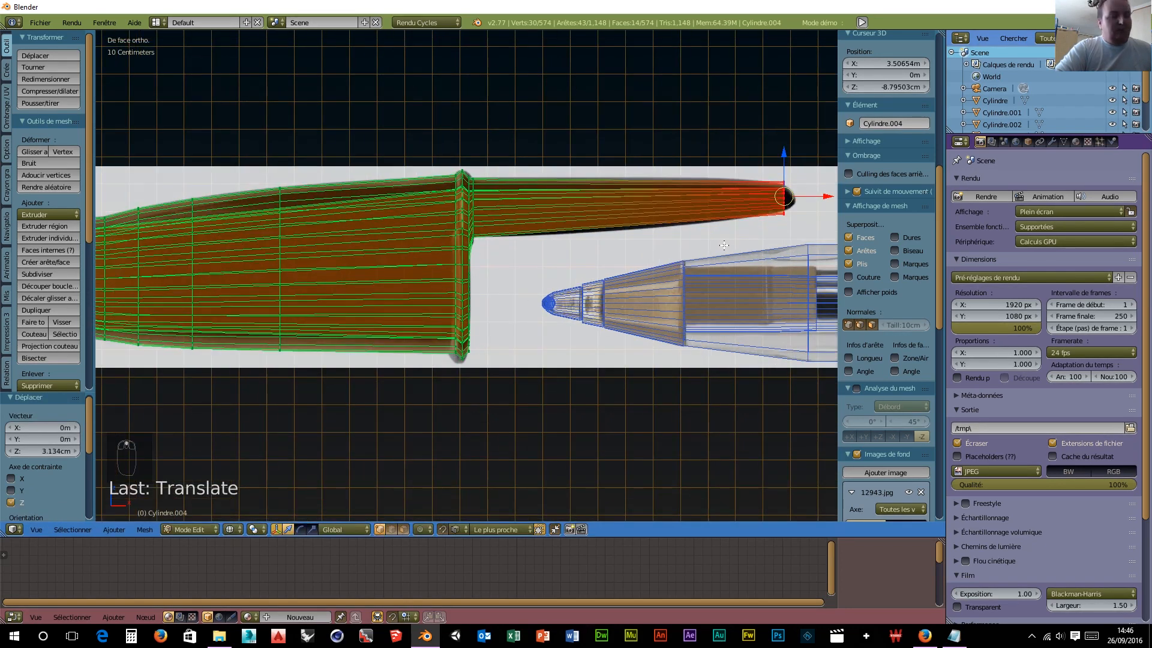
pyautogui.keyDown('shift'); pyautogui.moveTo(744, 245); pyautogui.dragTo(471, 247, button='middle'); pyautogui.keyUp('shift')
pyautogui.scroll(4, 589, 253)
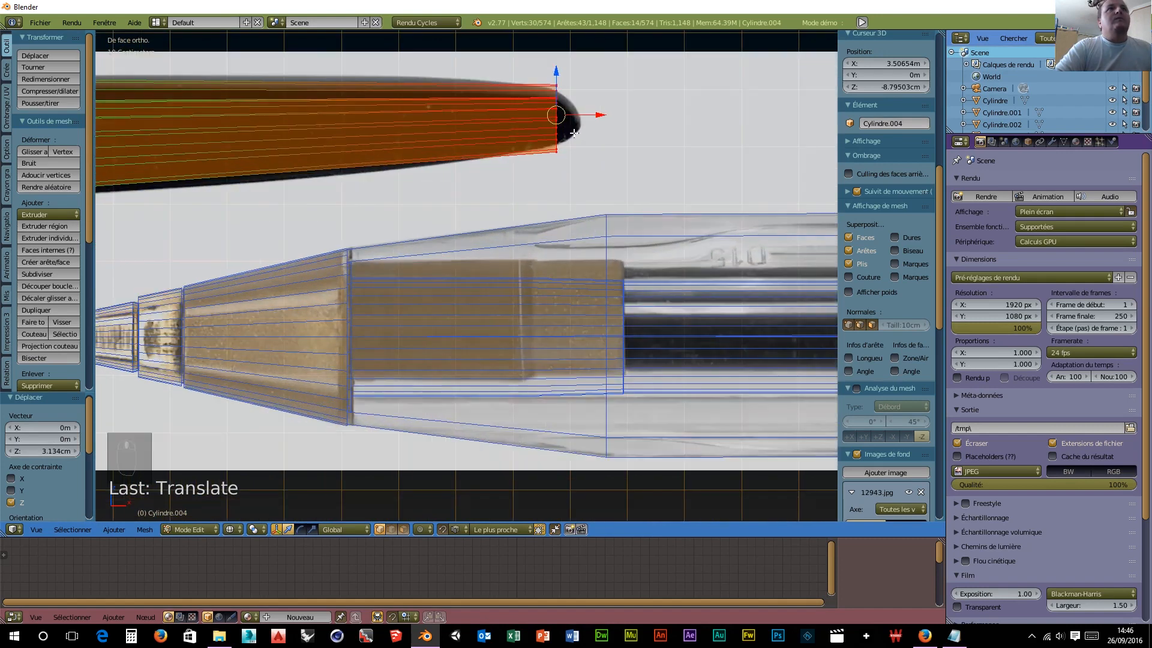
pyautogui.moveTo(601, 111); pyautogui.dragTo(576, 120)
# Step: Extrude the clip's end about 4.303 cm and scale the new ring to about 0.849
pyautogui.press('e')
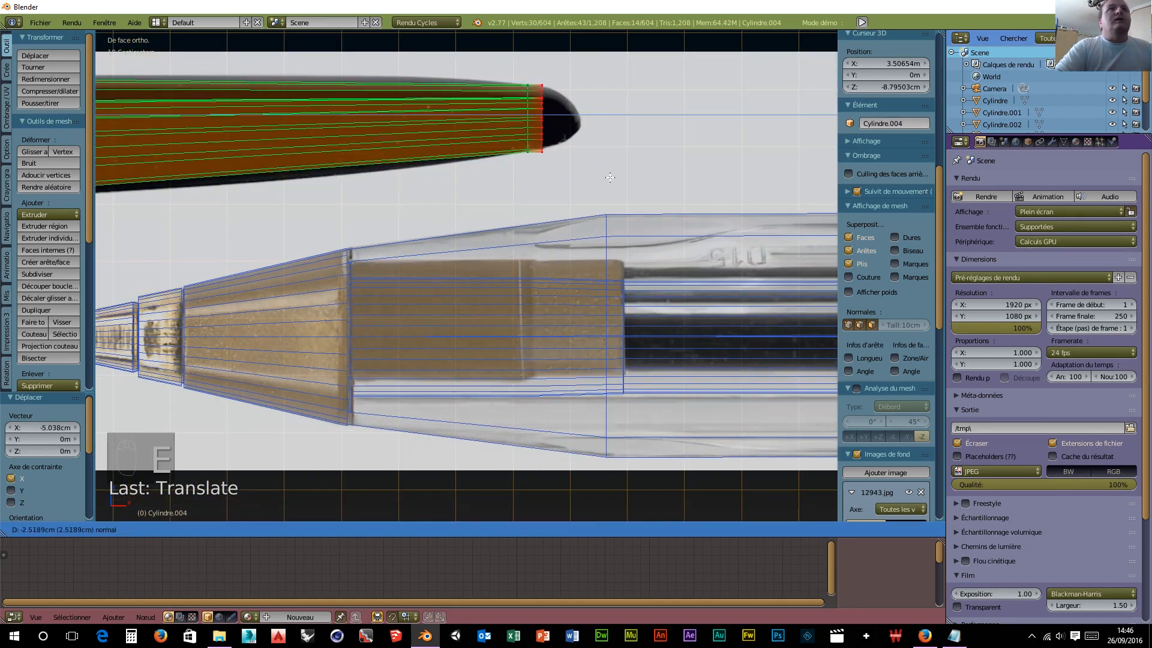
pyautogui.click(624, 207)
pyautogui.press('s')
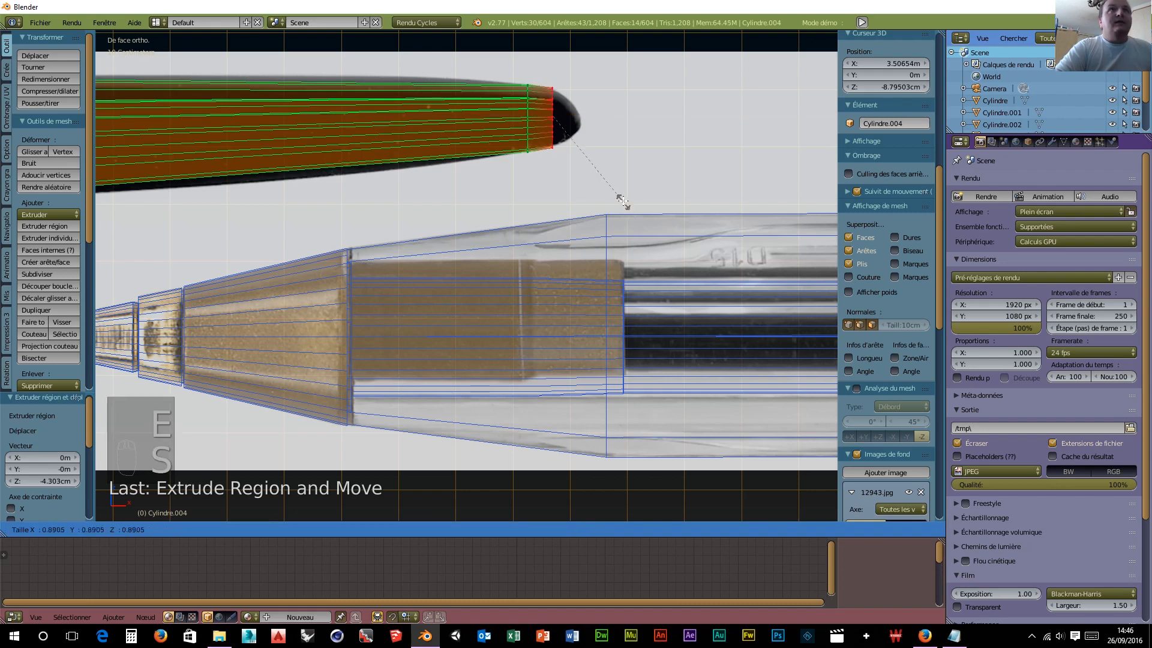
pyautogui.click(619, 200)
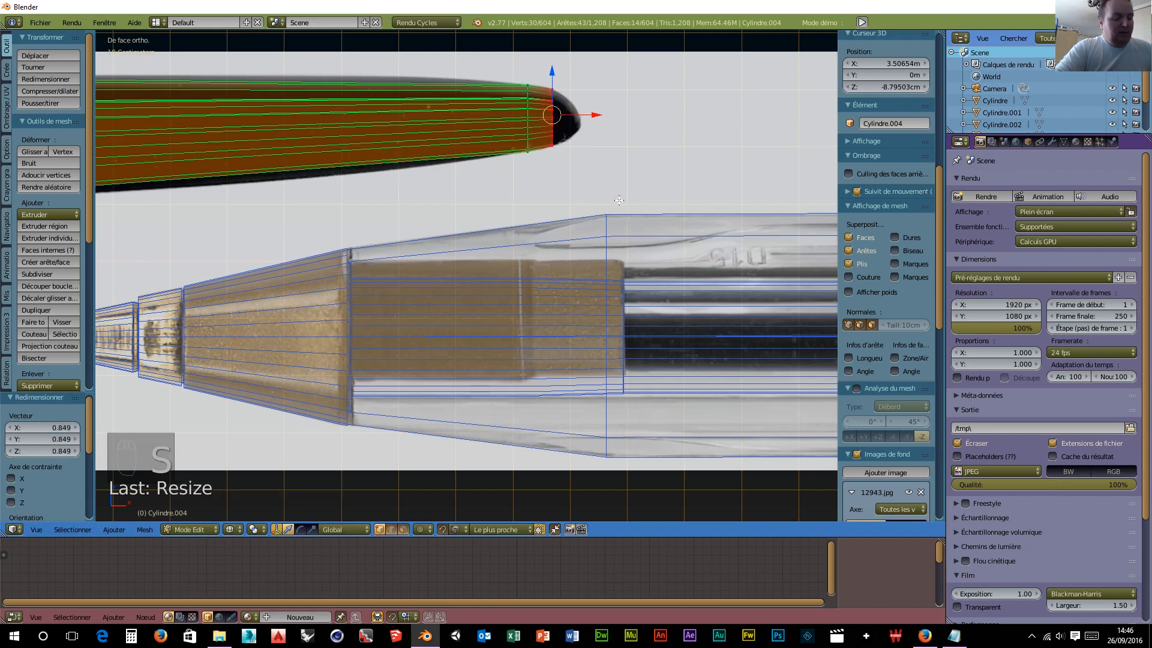
# Step: Extrude the clip's end another 4.933 cm or so to the tip and scale the ring to about 0.353
pyautogui.press('e')
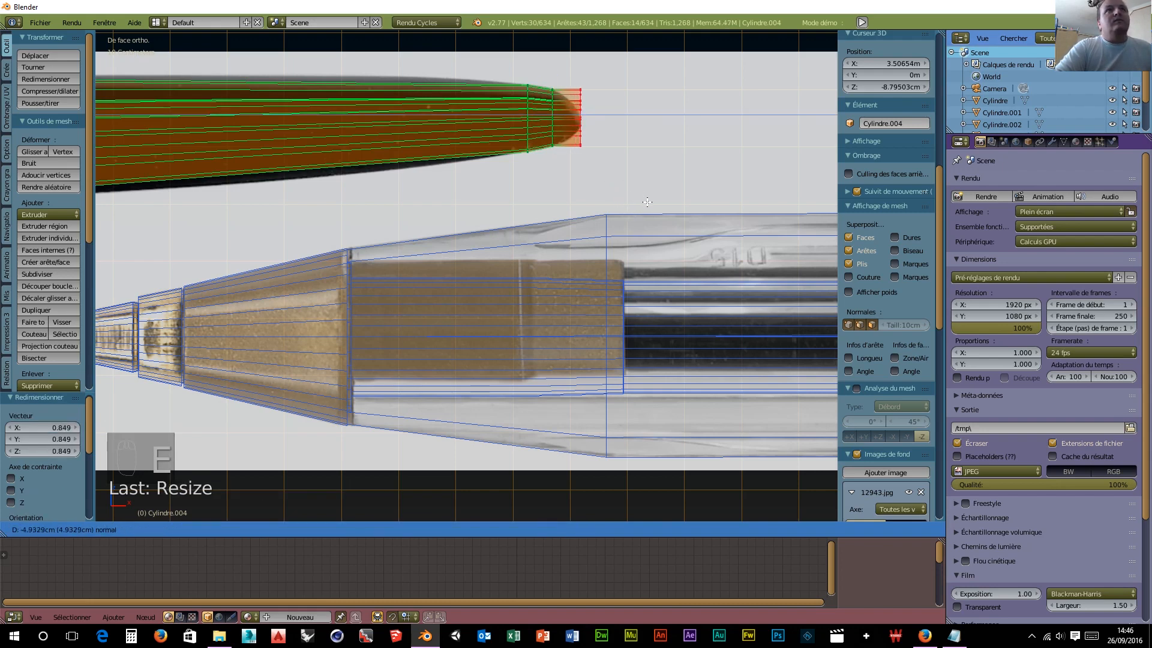
pyautogui.click(648, 202)
pyautogui.press('s')
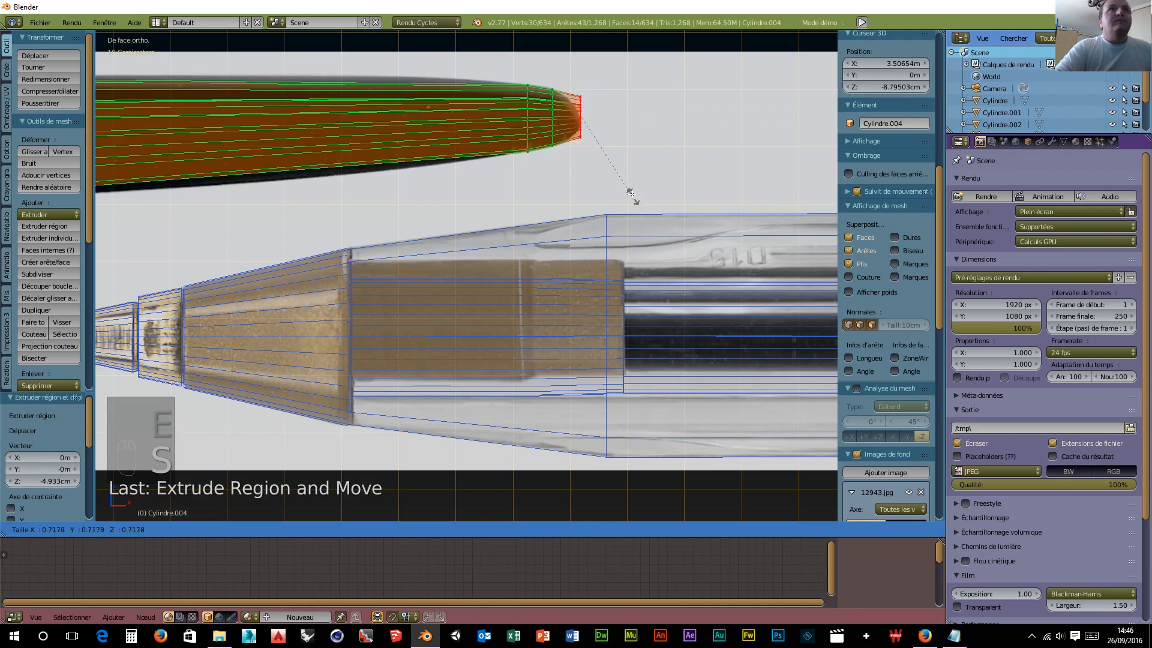
pyautogui.click(607, 154)
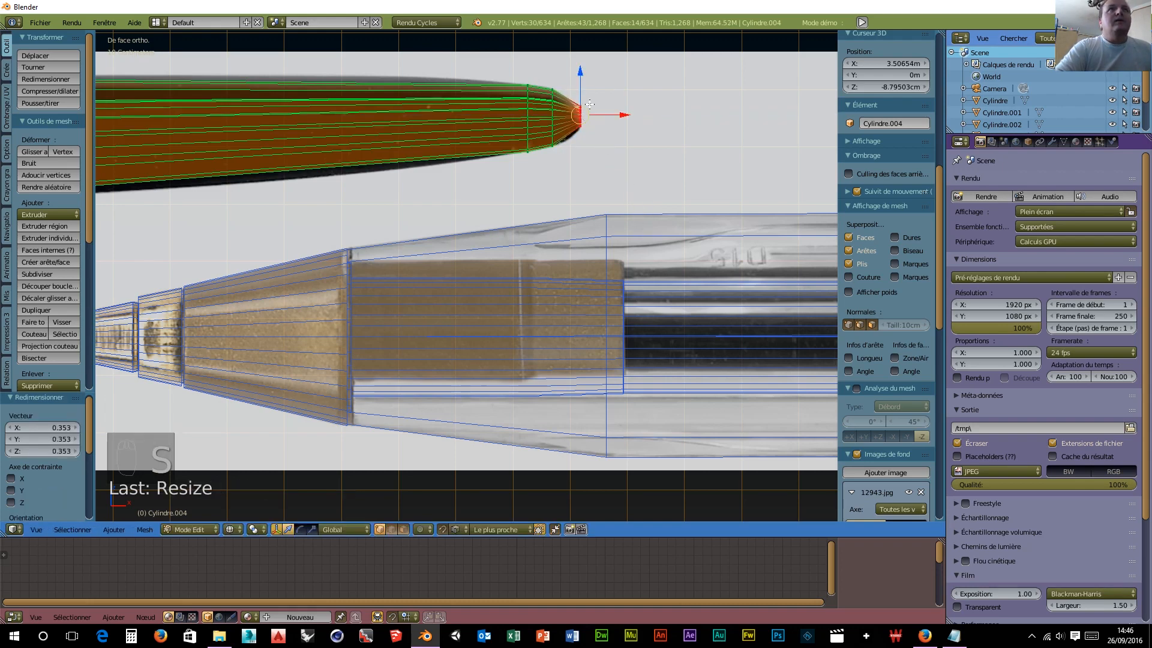
# Step: Lower the clip's tip ring about 9.446 mm along Z and shift it about 4.198 mm back along X
pyautogui.press('g')
pyautogui.press('z')
pyautogui.click(577, 70)
pyautogui.press('g')
pyautogui.press('x')
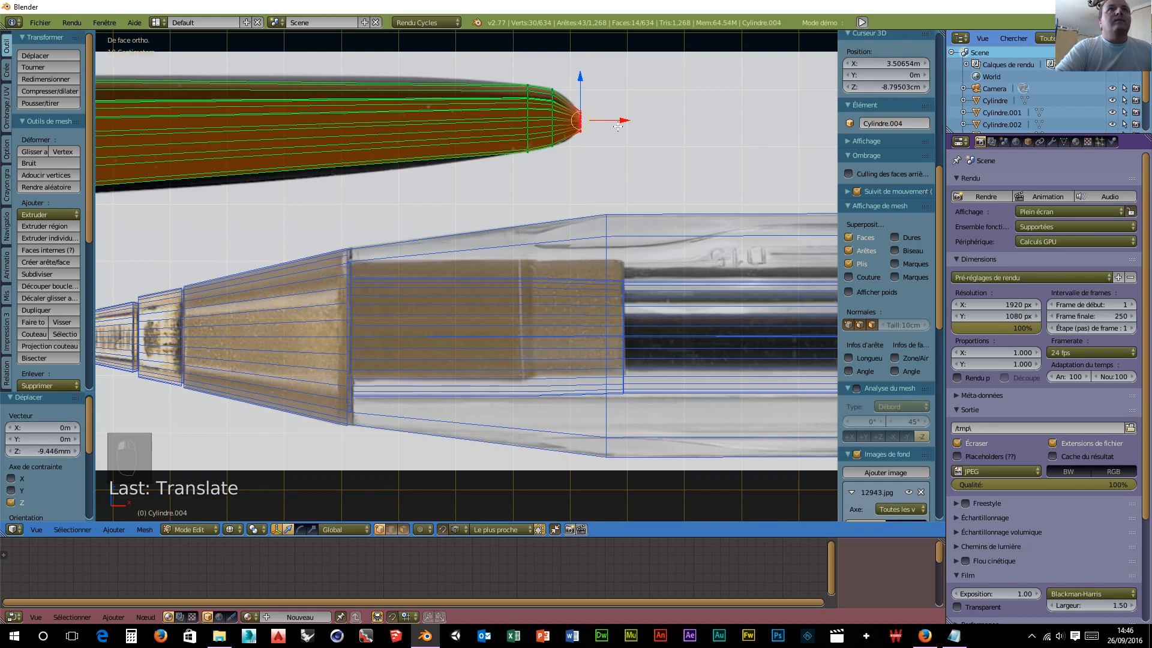
pyautogui.click(617, 123)
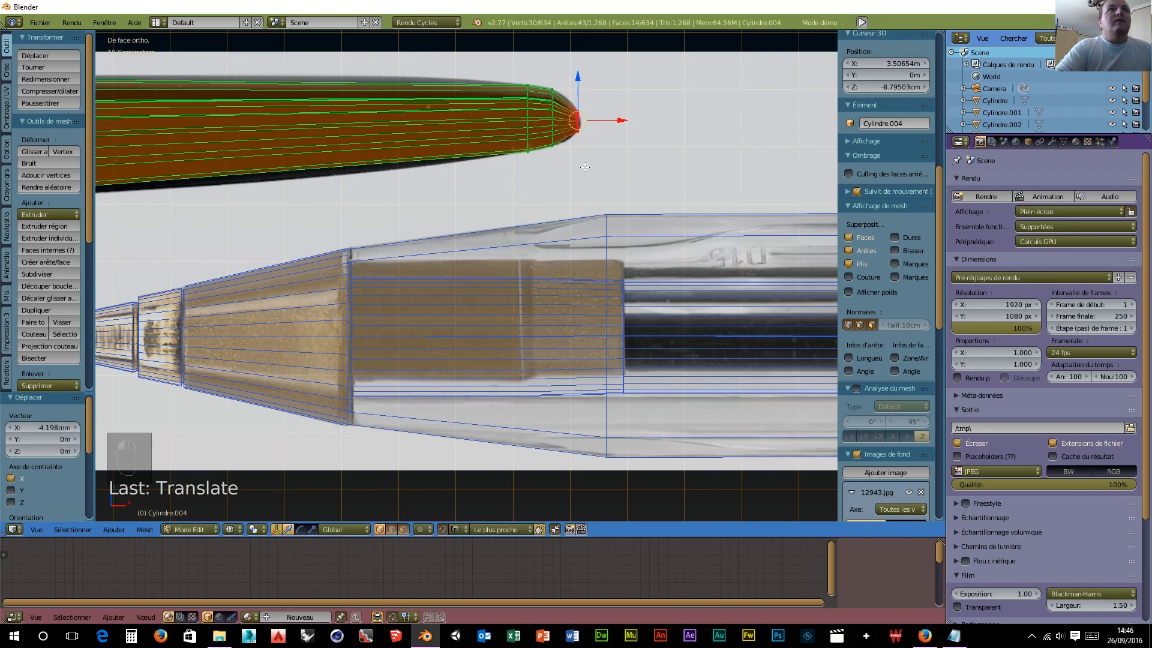
# Step: Add one loop cut just behind the clip's tip and scale it to about 1.146 to round the end
pyautogui.hotkey('ctrl', 'r')
pyautogui.click(566, 111)
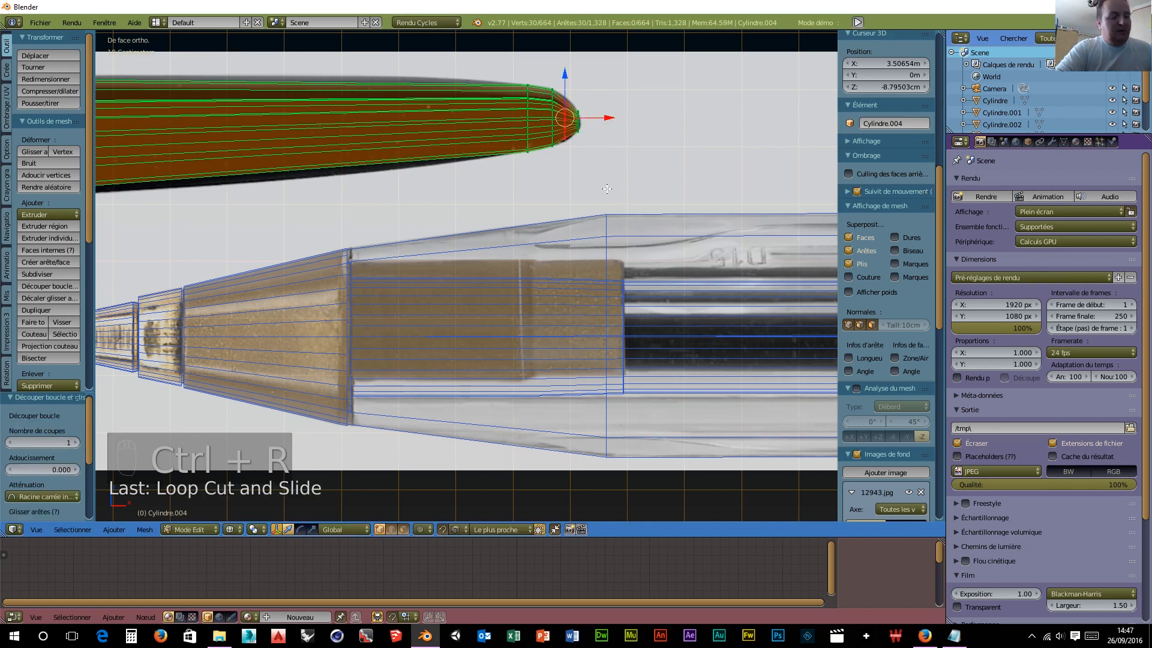
pyautogui.press('s')
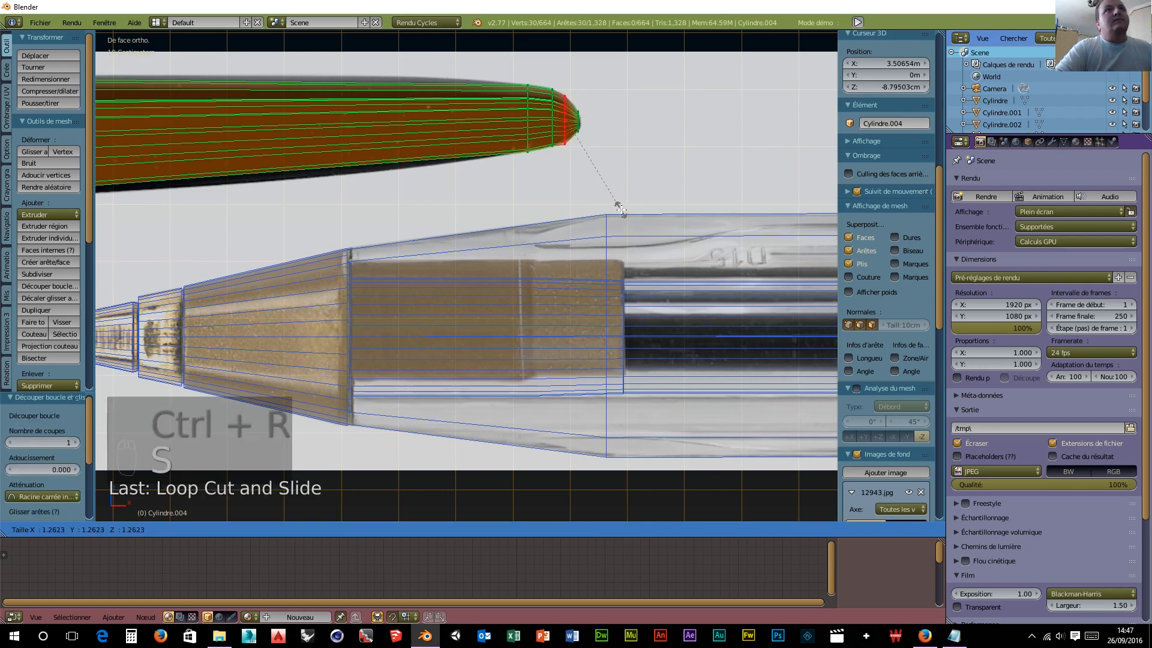
pyautogui.click(613, 200)
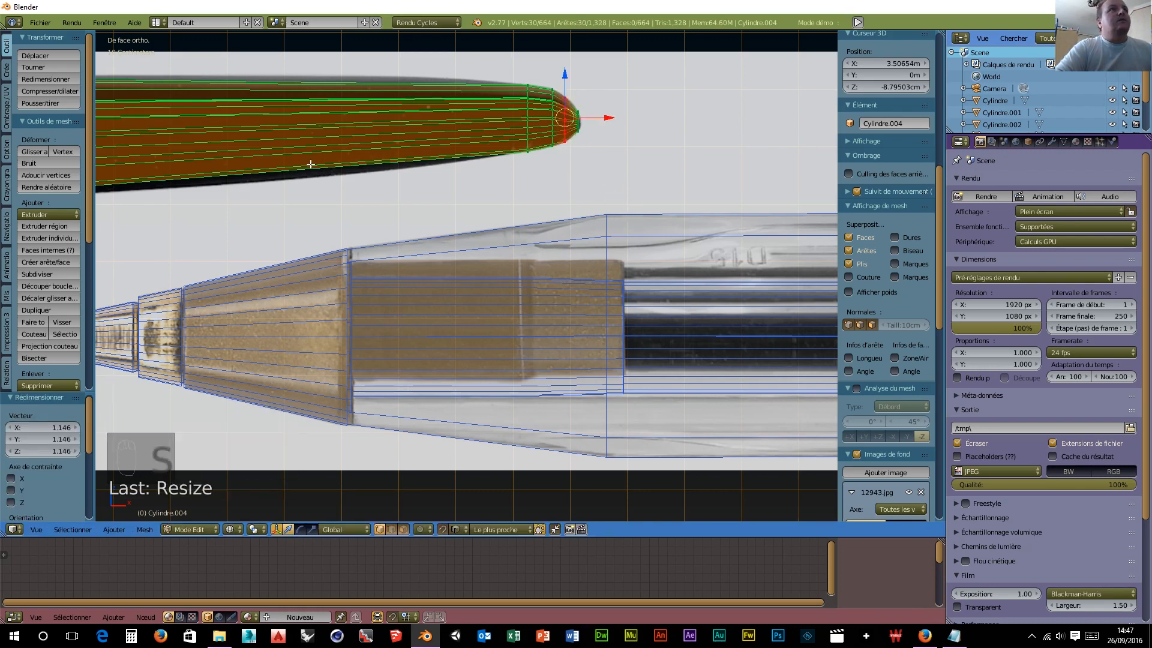
# Step: Add one loop cut across the middle of the cap's clip and scale it to about 1.130
pyautogui.scroll(-4, 310, 164)
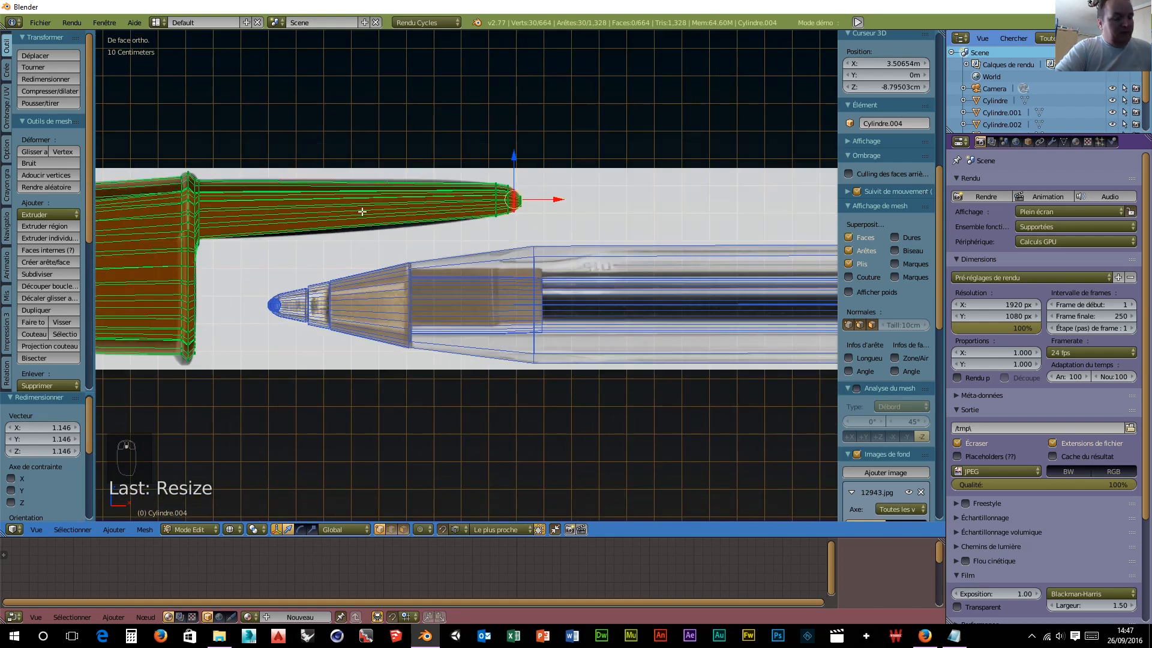
pyautogui.hotkey('ctrl', 'r')
pyautogui.click(363, 209)
pyautogui.rightClick(364, 207)
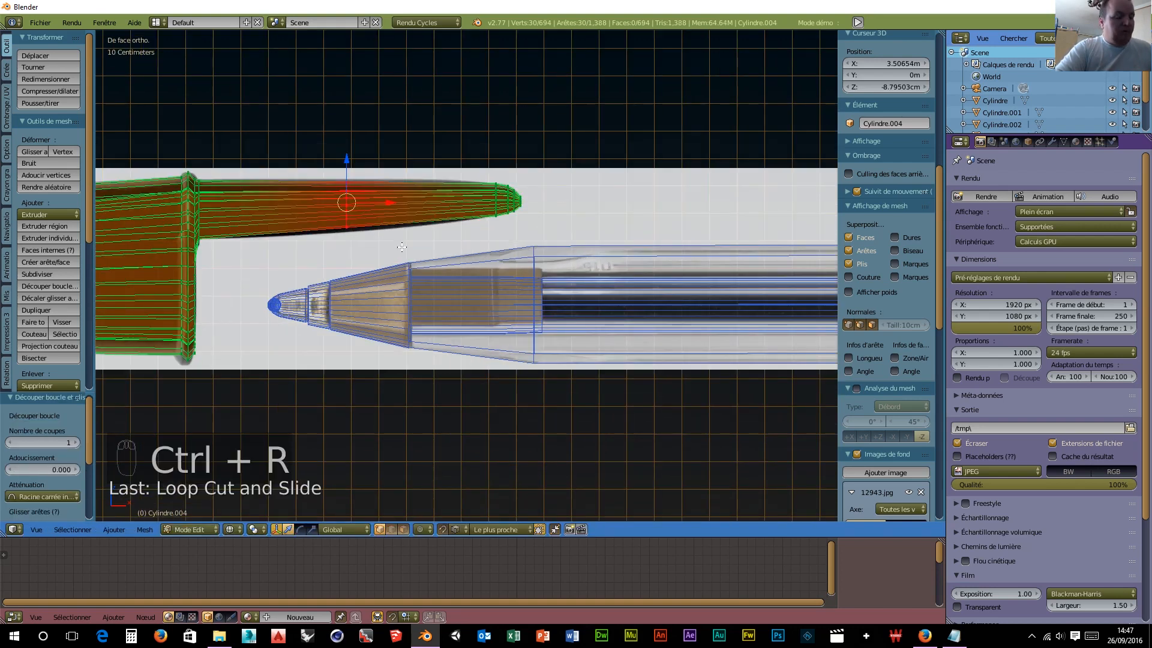
pyautogui.press('s')
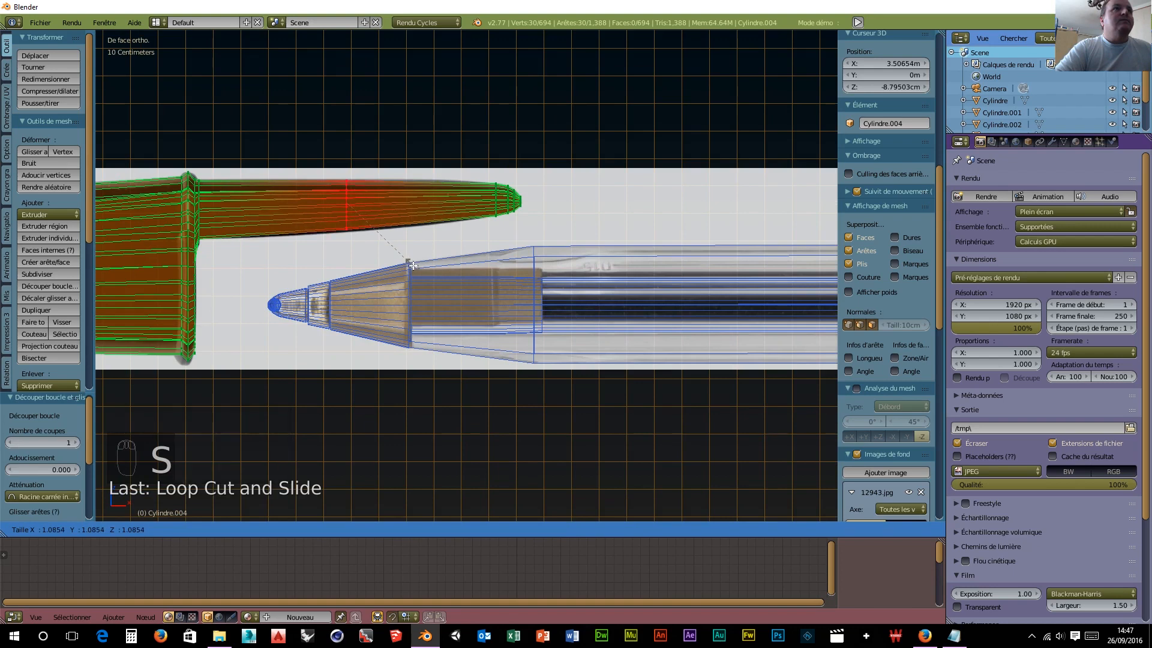
pyautogui.click(414, 270)
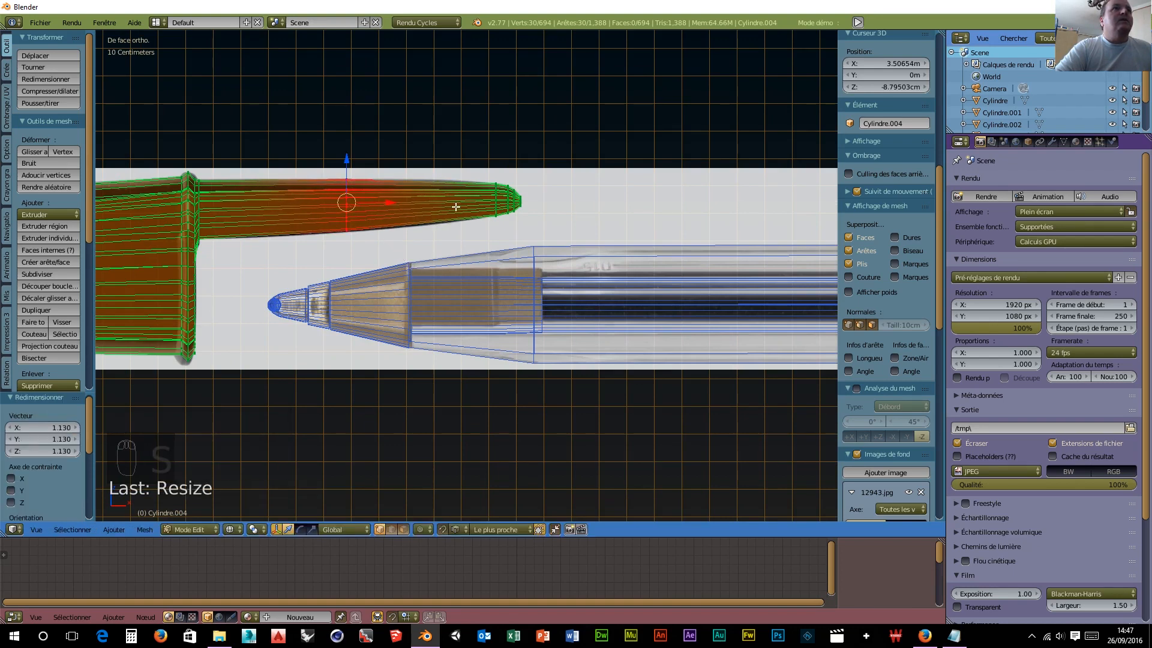
# Step: Add one loop cut midway between the clip's middle loop and its tip, and scale it to about 1.021
pyautogui.hotkey('ctrl', 'r')
pyautogui.click(431, 203)
pyautogui.rightClick(430, 204)
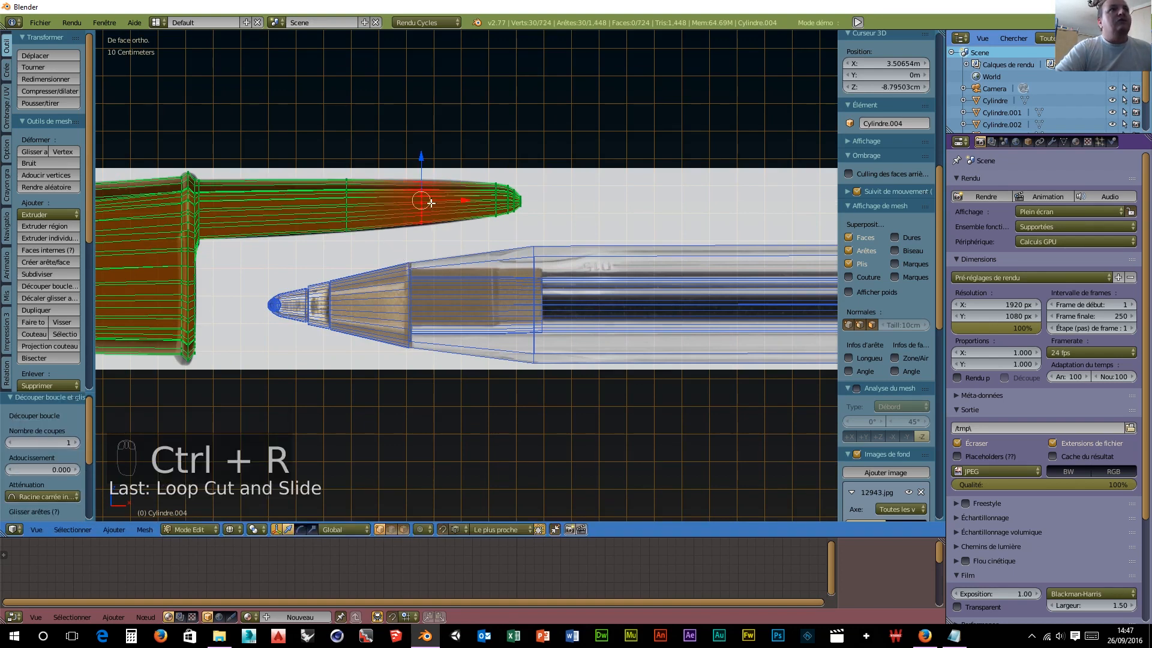
pyautogui.press('s')
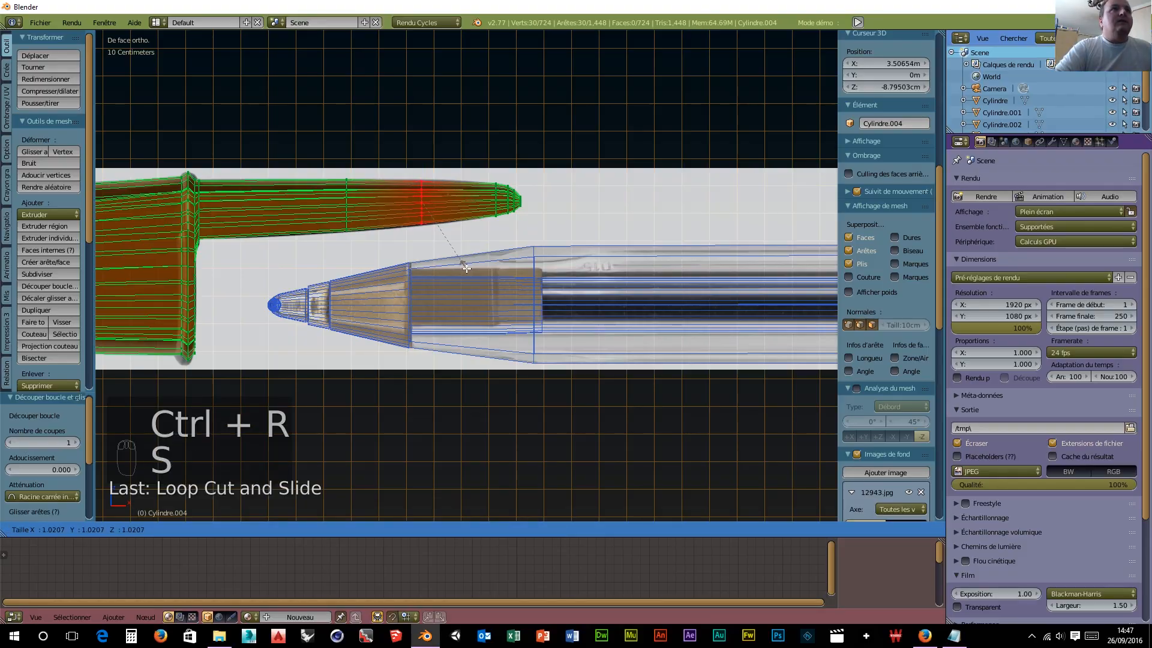
pyautogui.click(466, 269)
# Step: Display the pen in Solid shading and put the cap in Object Mode
pyautogui.moveTo(462, 267); pyautogui.dragTo(442, 317, button='middle')
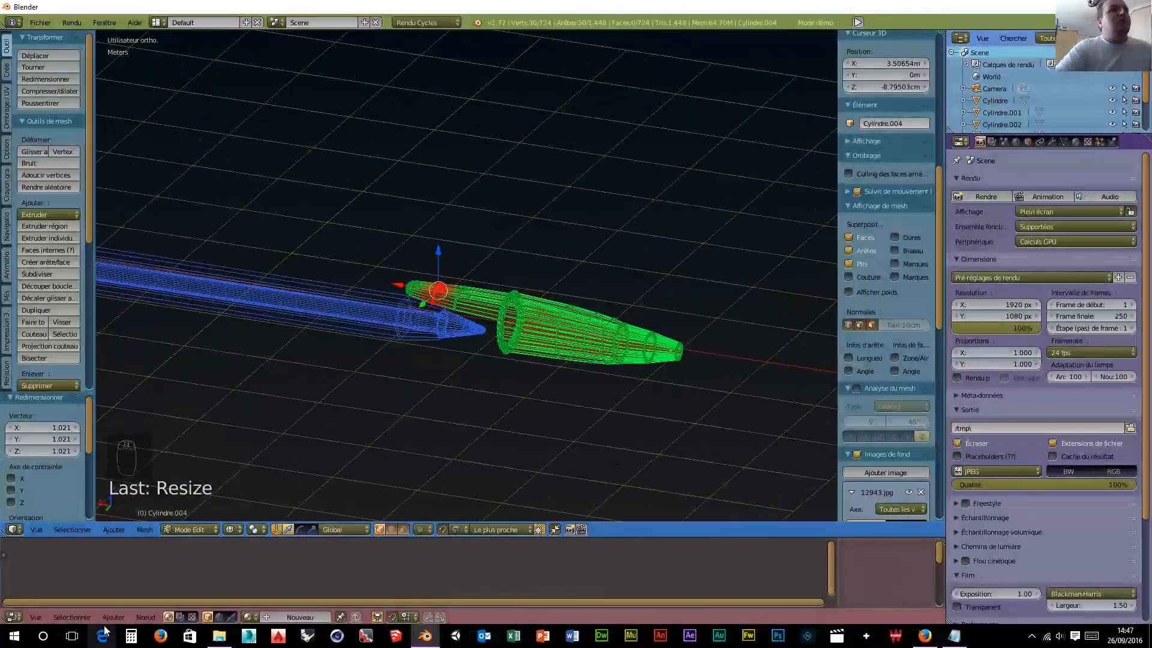
pyautogui.click(231, 529)
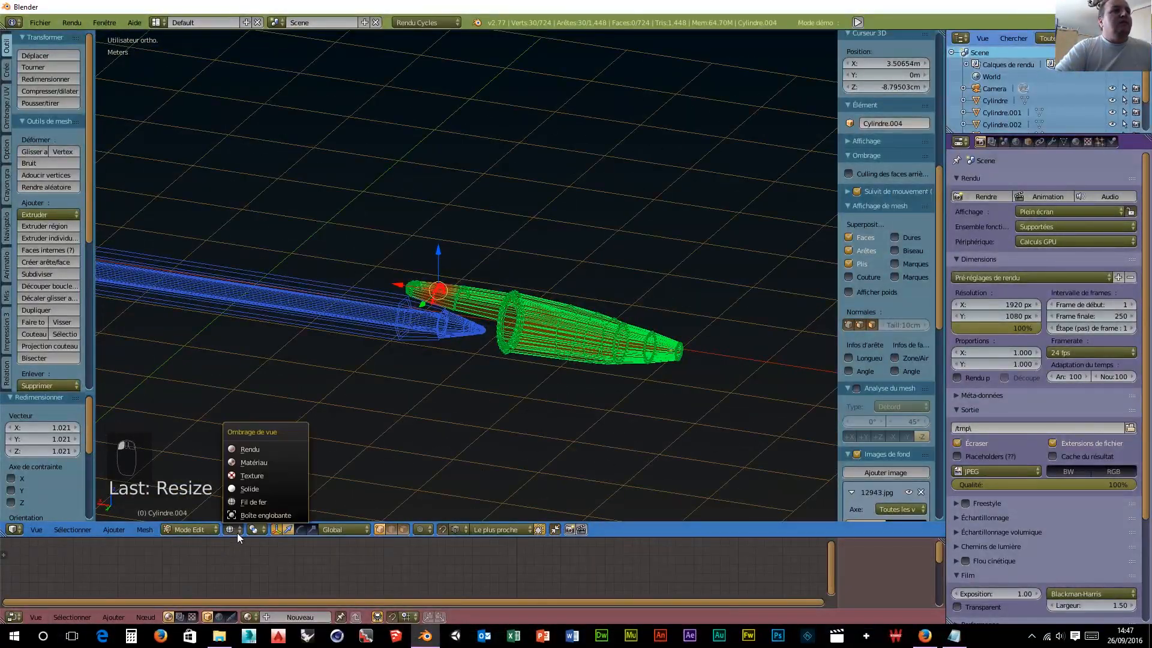
pyautogui.click(250, 489)
pyautogui.click(190, 529)
pyautogui.click(206, 512)
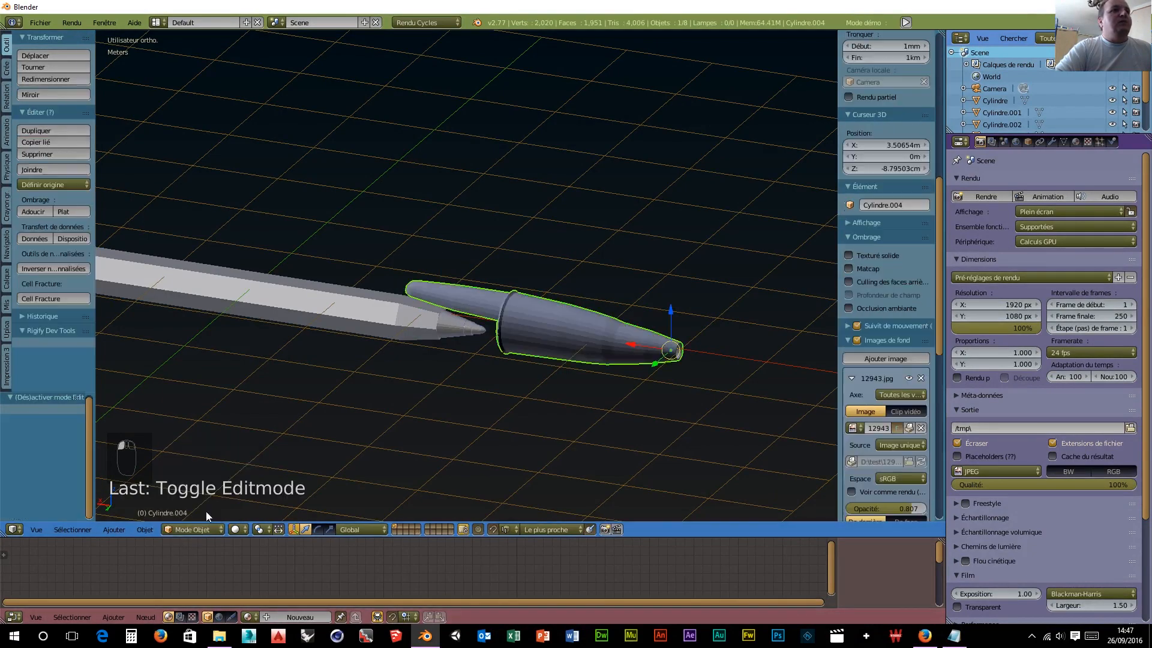
# Step: Inspect the shaded cap and clip from several sides and return the cap to Edit Mode
pyautogui.moveTo(340, 479); pyautogui.dragTo(730, 82, button='middle')
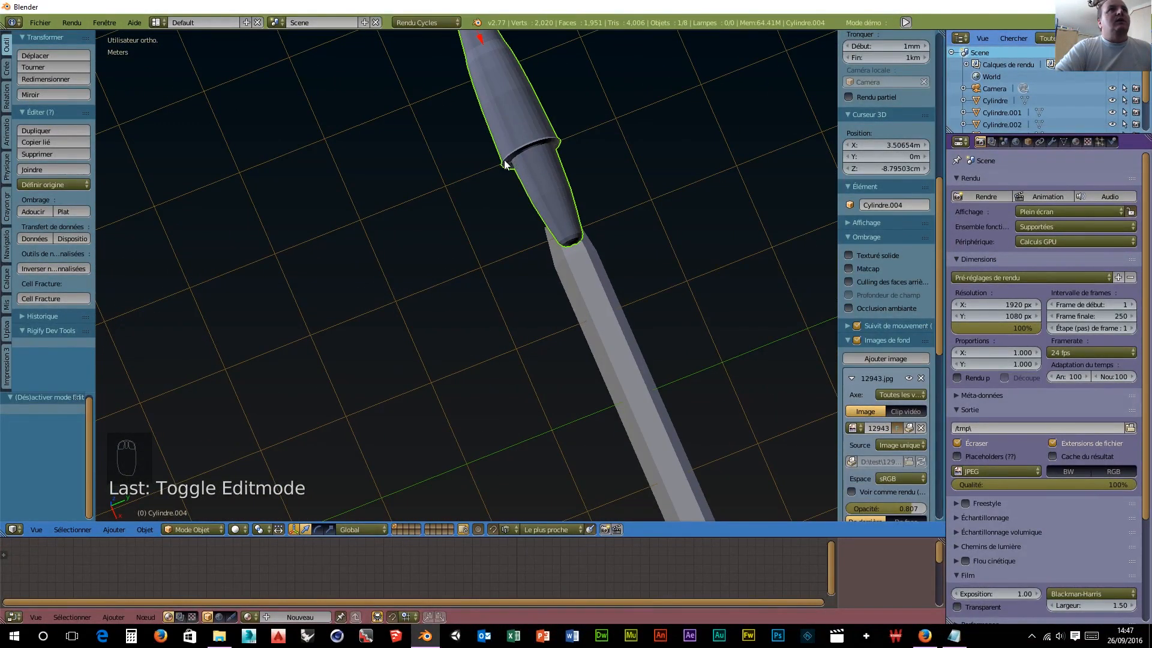
pyautogui.moveTo(503, 155); pyautogui.dragTo(361, 94, button='middle')
pyautogui.scroll(-5, 359, 93)
pyautogui.moveTo(375, 240); pyautogui.dragTo(405, 270, button='middle')
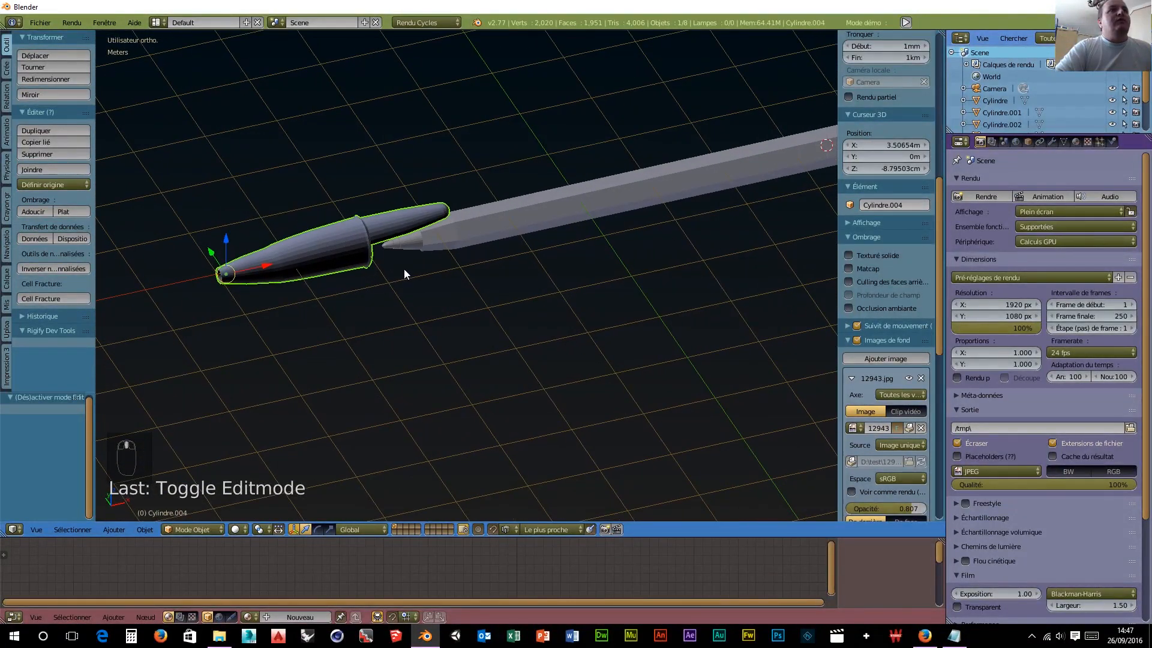
pyautogui.click(209, 527)
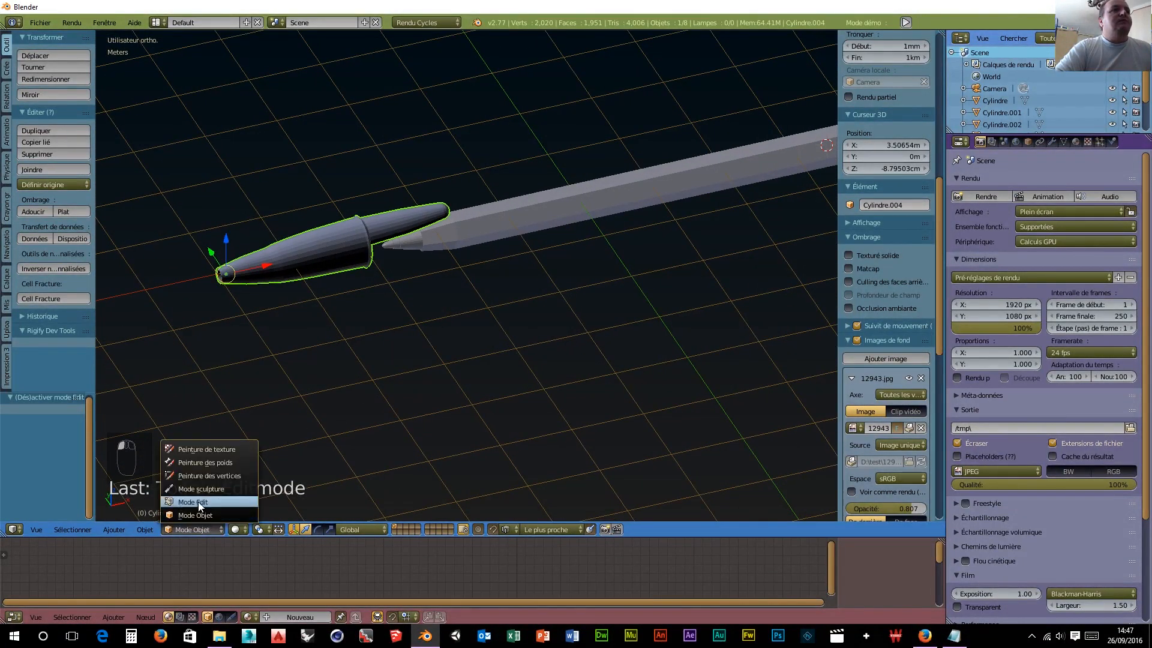
# Step: Put the pen cap in Edit Mode and switch to face selection
pyautogui.click(198, 502)
pyautogui.moveTo(339, 360); pyautogui.dragTo(350, 510, button='middle')
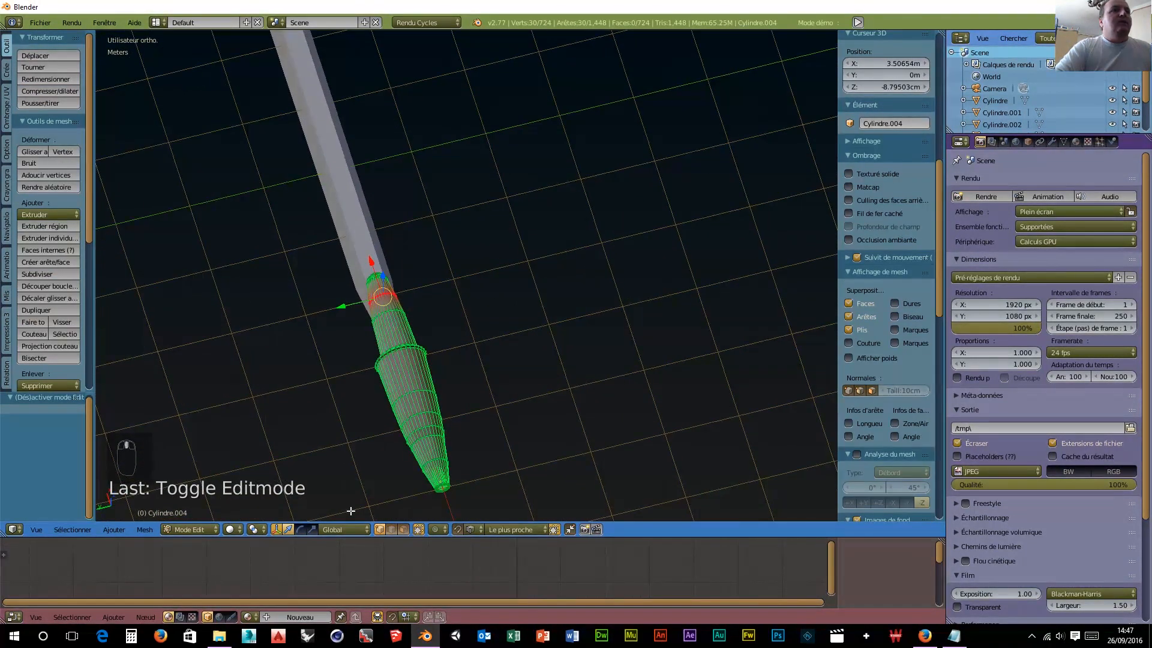
pyautogui.click(405, 529)
pyautogui.moveTo(486, 430); pyautogui.dragTo(400, 422, button='middle')
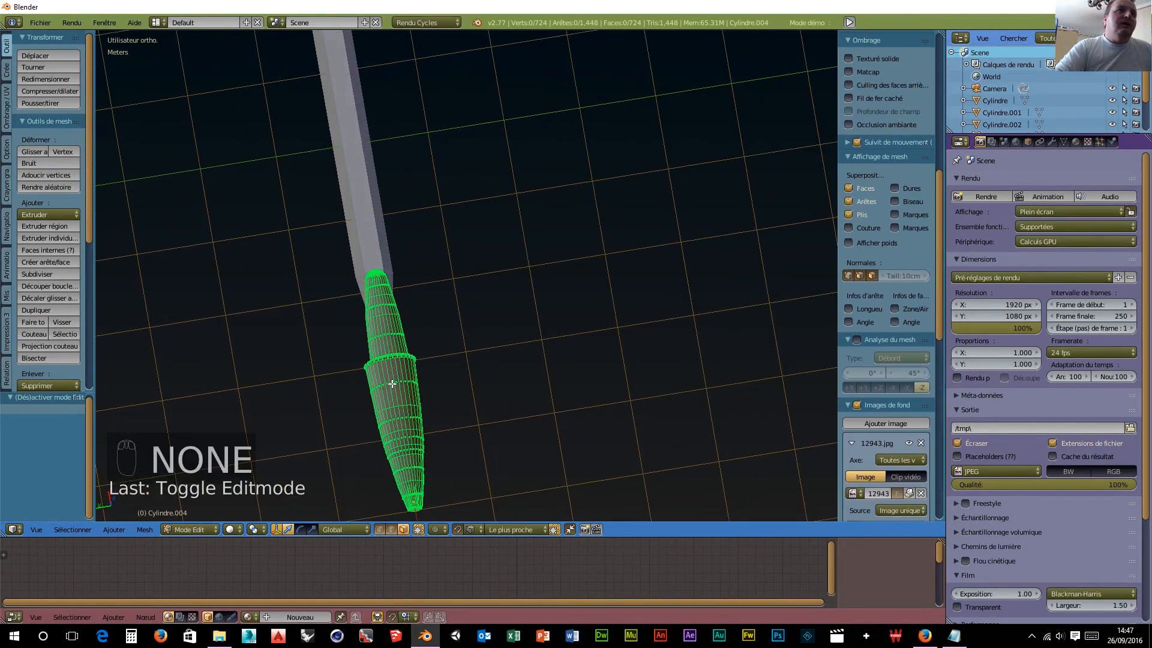
# Step: Examine the pen cap against the reference image in the top orthographic view
pyautogui.scroll(5, 445, 398)
pyautogui.moveTo(413, 411); pyautogui.dragTo(401, 378, button='middle')
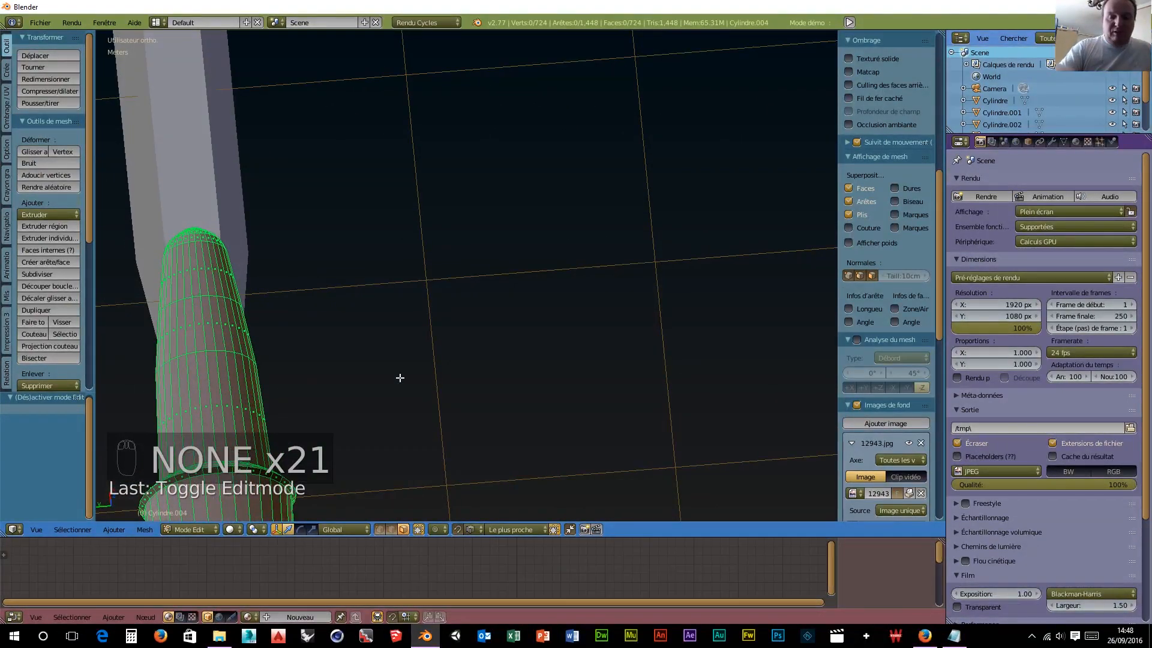
pyautogui.press('KP_7')
pyautogui.moveTo(390, 270); pyautogui.dragTo(478, 334, button='middle')
pyautogui.press('KP_7')
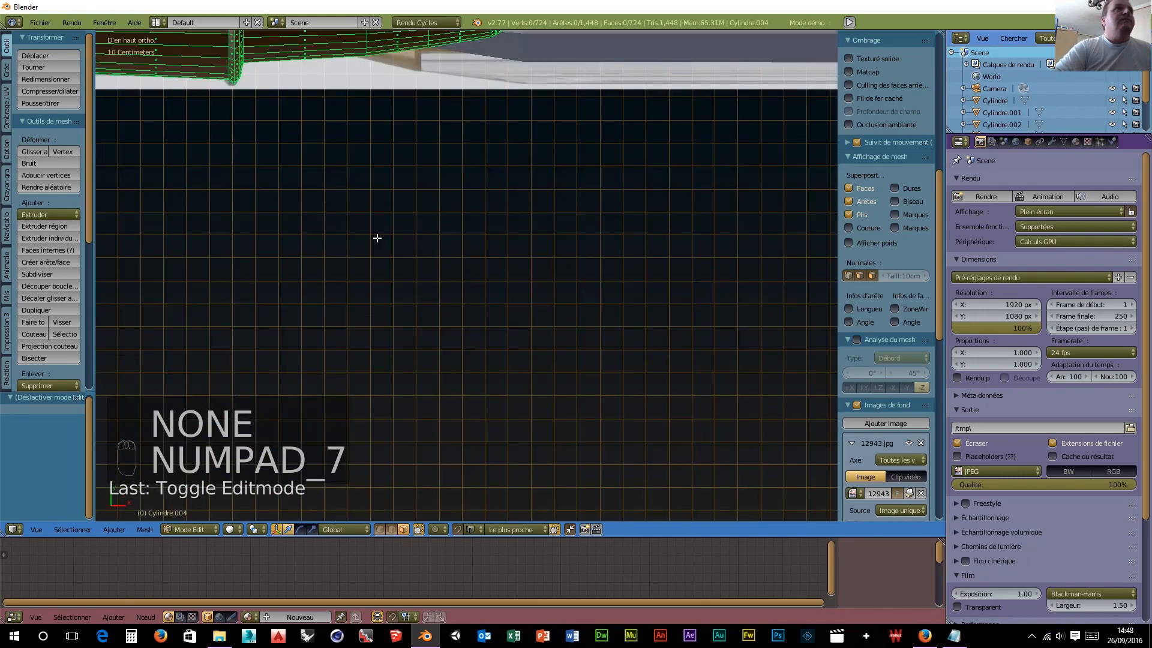
pyautogui.keyDown('shift'); pyautogui.moveTo(375, 239); pyautogui.dragTo(604, 451, button='middle'); pyautogui.keyUp('shift')
pyautogui.scroll(5, 586, 429)
pyautogui.keyDown('shift'); pyautogui.moveTo(605, 367); pyautogui.dragTo(514, 383, button='middle'); pyautogui.keyUp('shift')
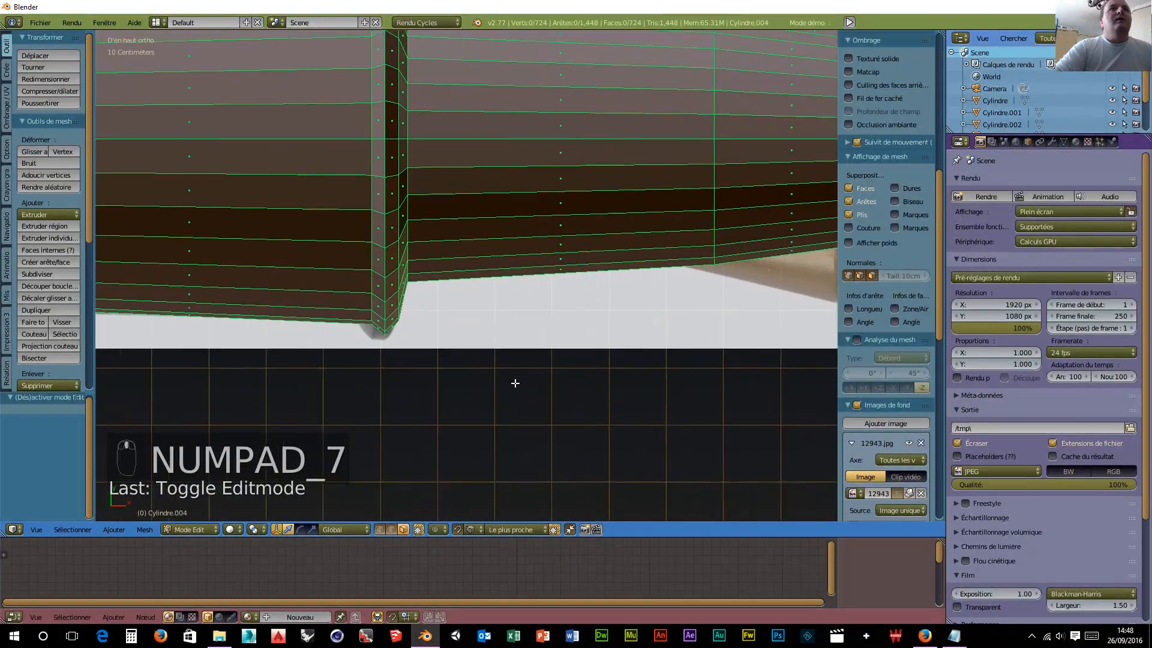
pyautogui.scroll(-7, 489, 383)
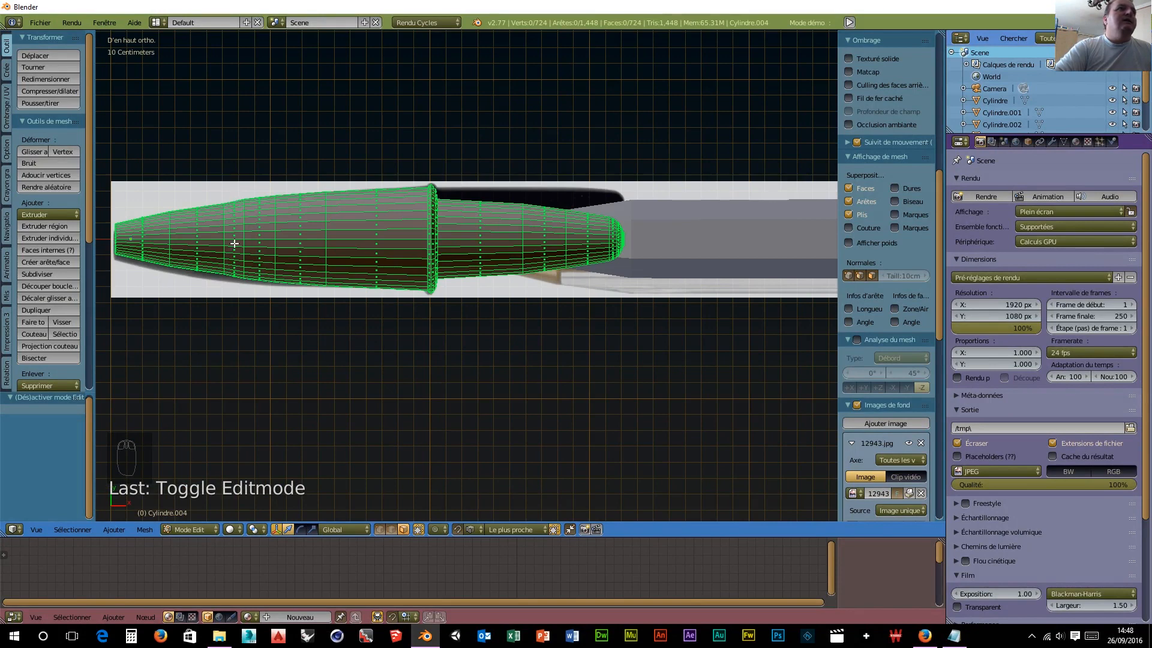
# Step: Try to select a single row of faces along the middle of the cap's wide section up to its collar
pyautogui.scroll(5, 886, 276)
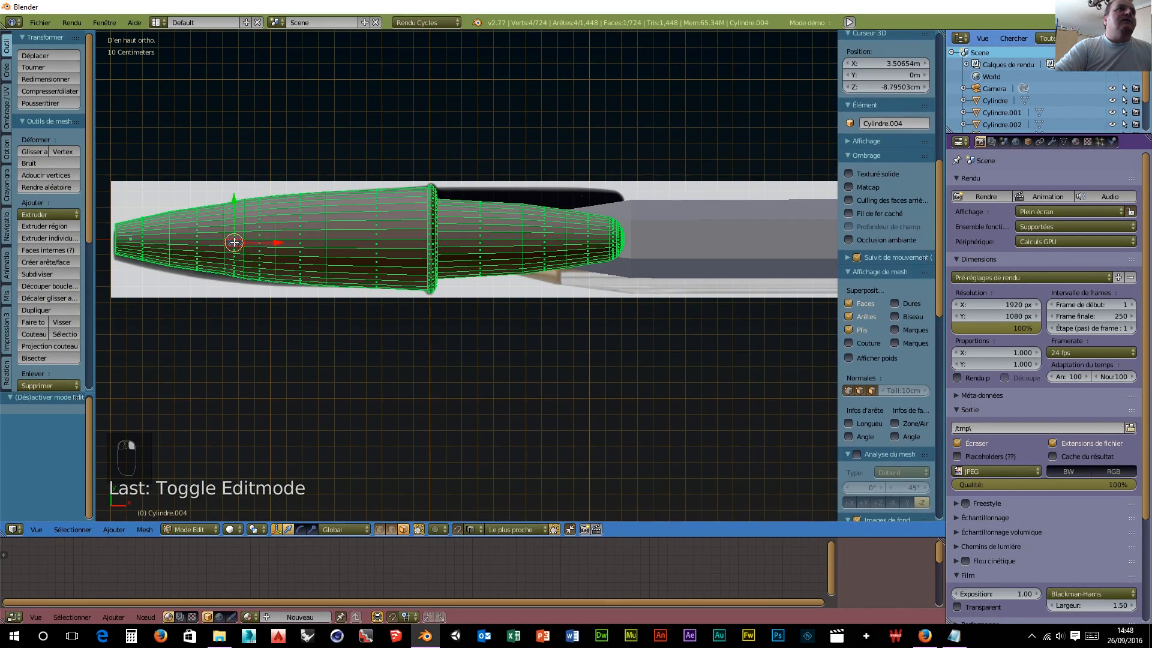
pyautogui.keyDown('ctrl'); pyautogui.rightClick(327, 242); pyautogui.keyUp('ctrl')
pyautogui.keyDown('ctrl'); pyautogui.rightClick(431, 242); pyautogui.keyUp('ctrl')
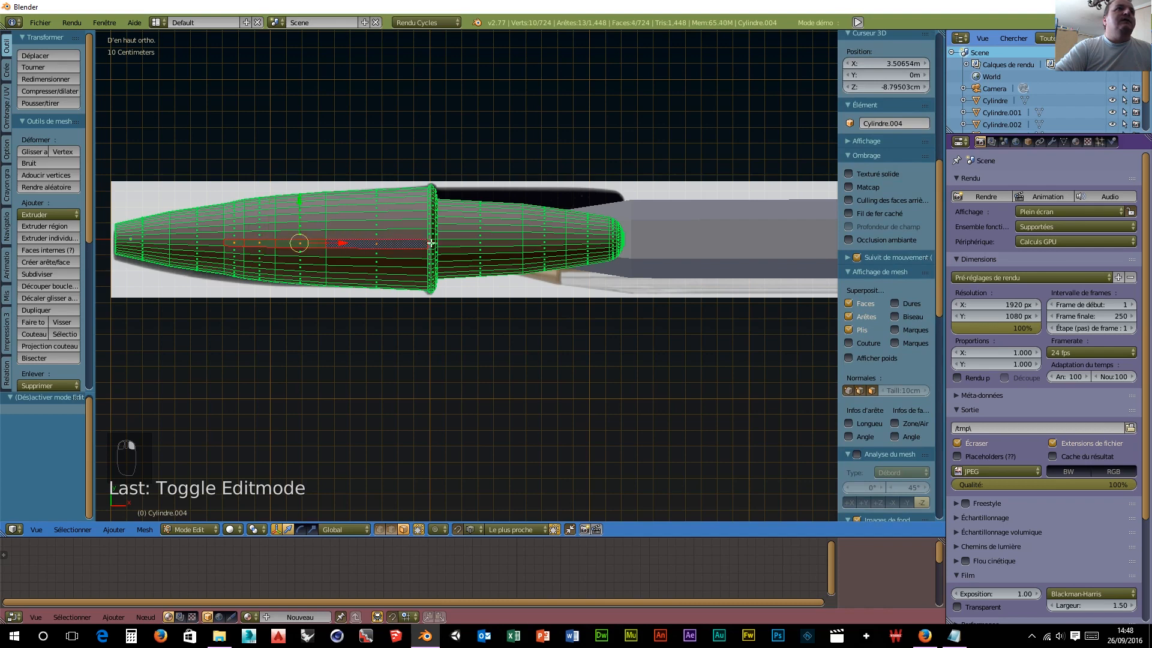
pyautogui.keyDown('ctrl'); pyautogui.rightClick(433, 244); pyautogui.keyUp('ctrl')
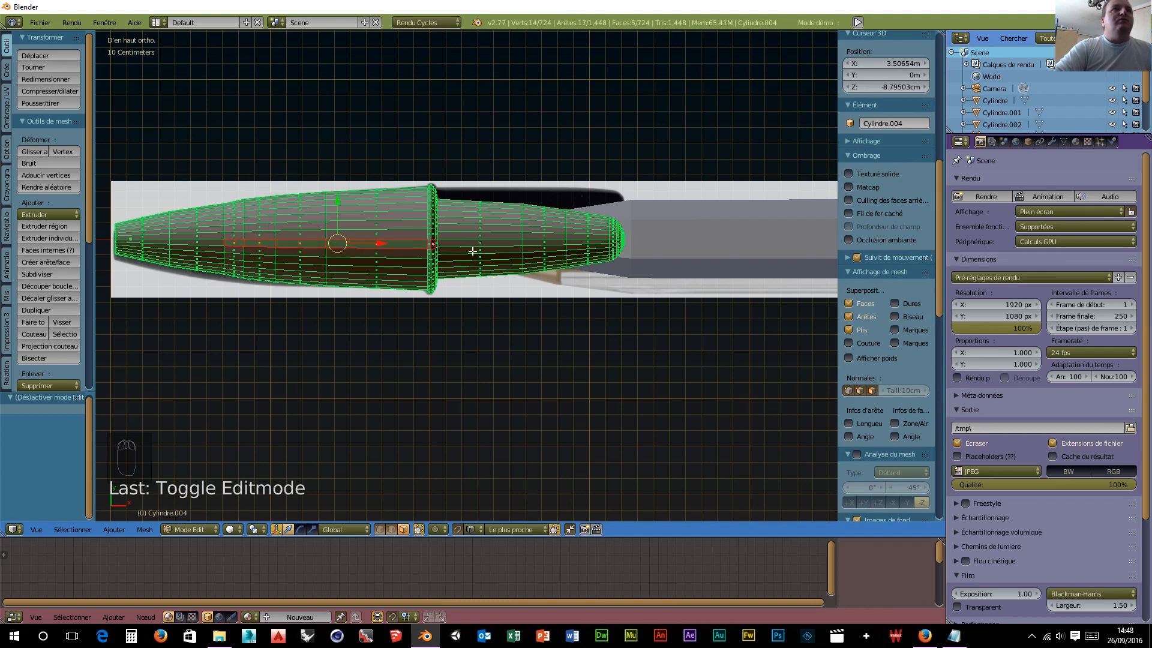
# Step: Select one full lengthwise face loop through the collar and box-deselect its faces at the cap's narrow tip
pyautogui.scroll(5, 472, 251)
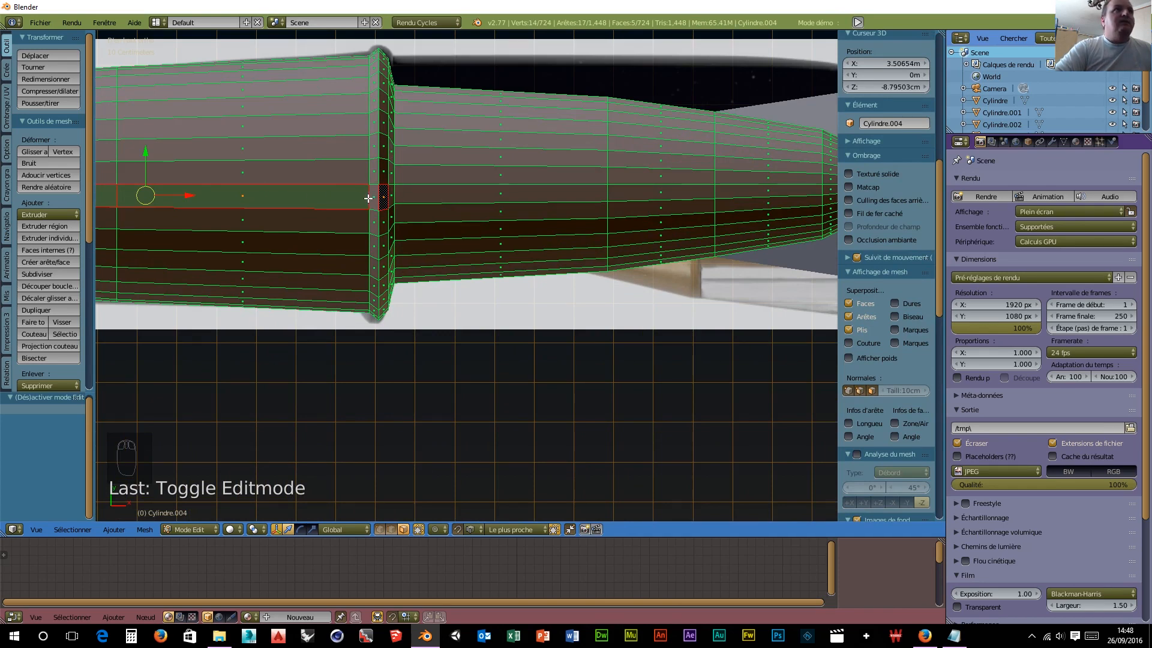
pyautogui.keyDown('alt'); pyautogui.rightClick(369, 198); pyautogui.keyUp('alt')
pyautogui.scroll(-4, 380, 198)
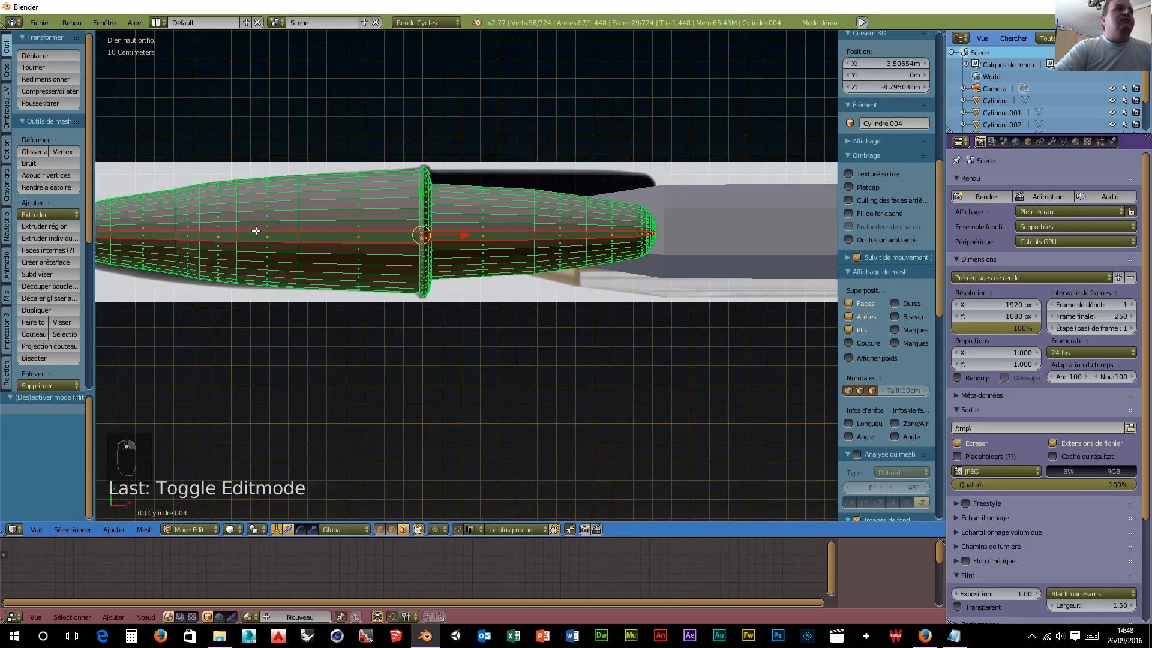
pyautogui.scroll(-2, 146, 245)
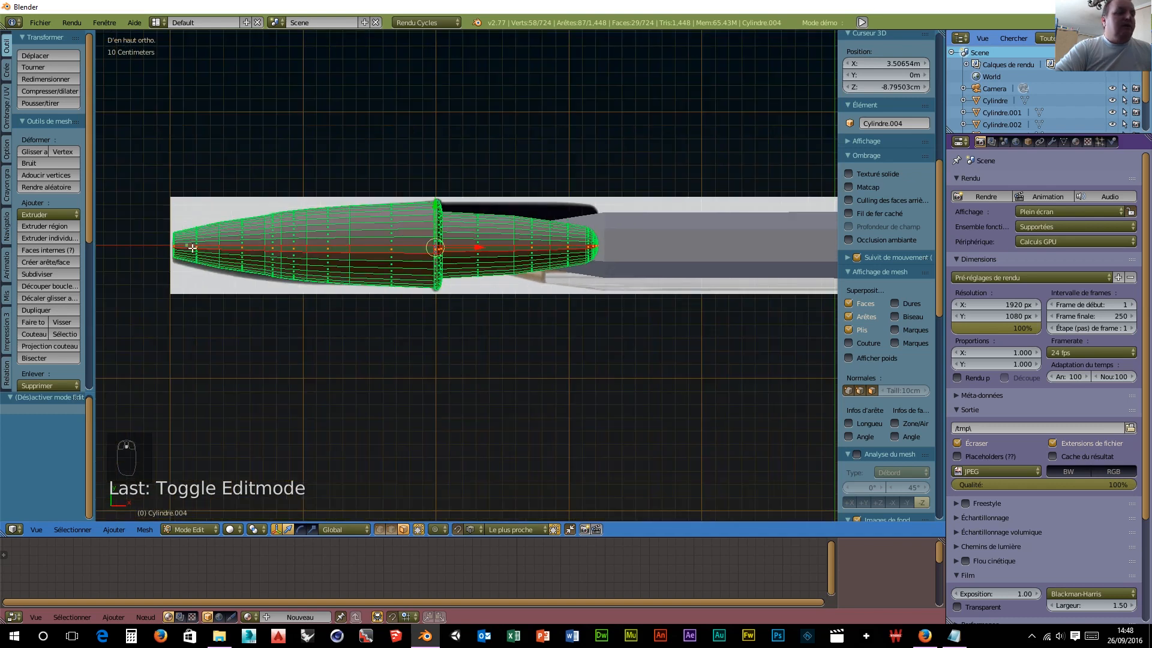
pyautogui.press('b')
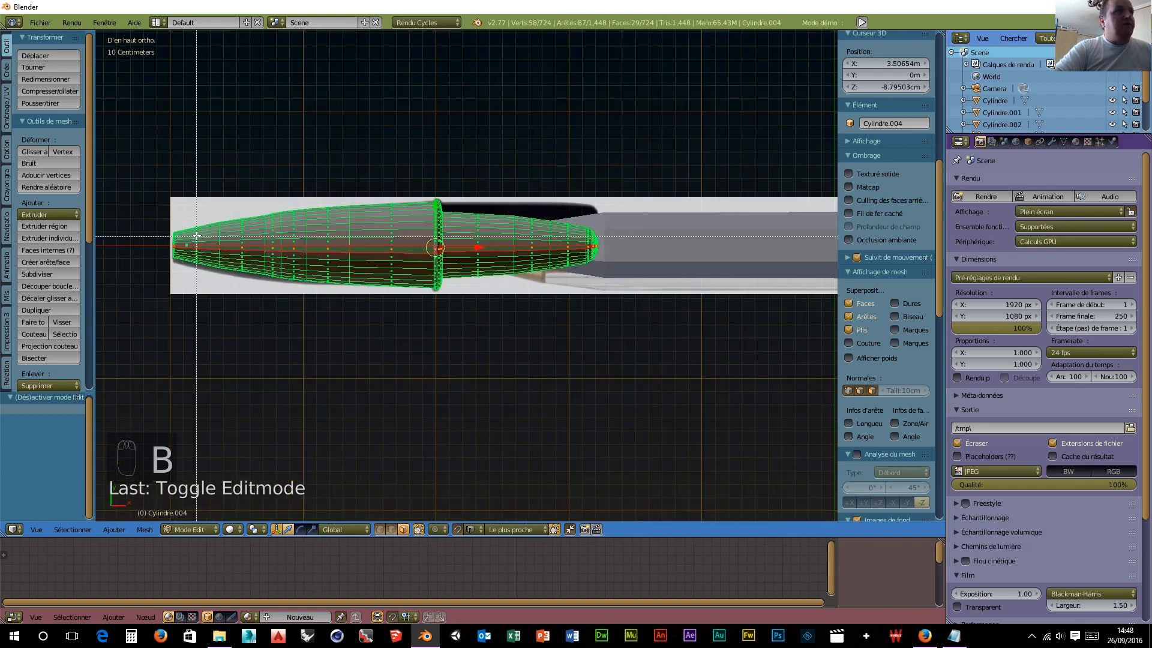
pyautogui.moveTo(161, 212); pyautogui.dragTo(249, 351)
pyautogui.moveTo(249, 351); pyautogui.dragTo(256, 354, button='middle')
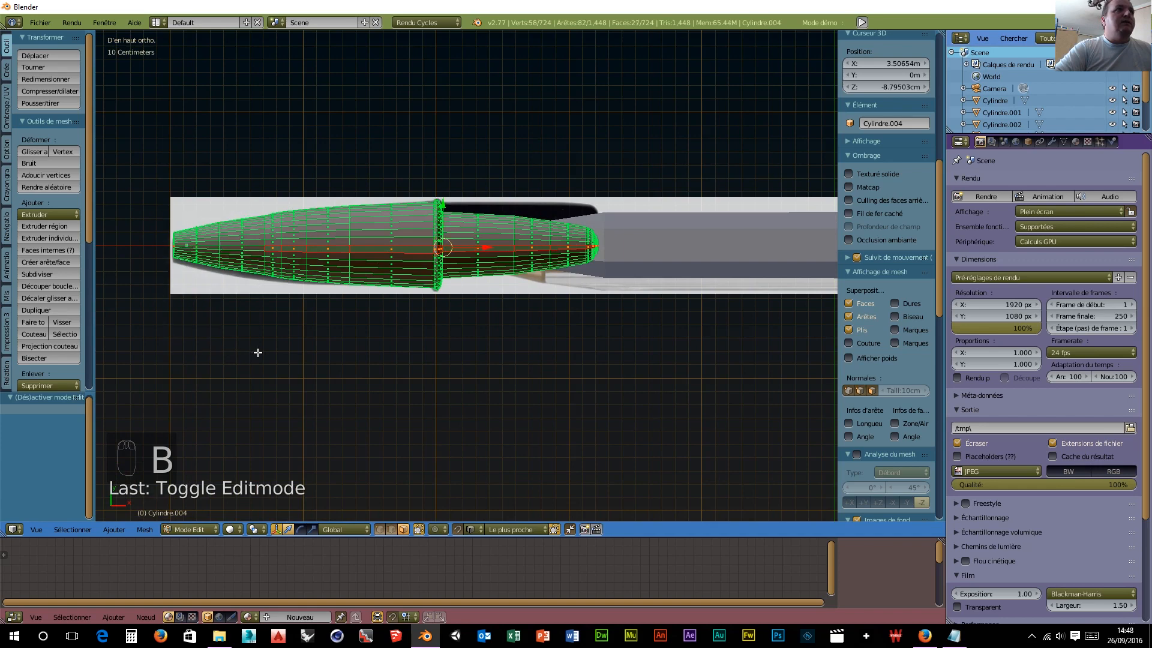
pyautogui.scroll(2, 328, 371)
pyautogui.scroll(3, 363, 290)
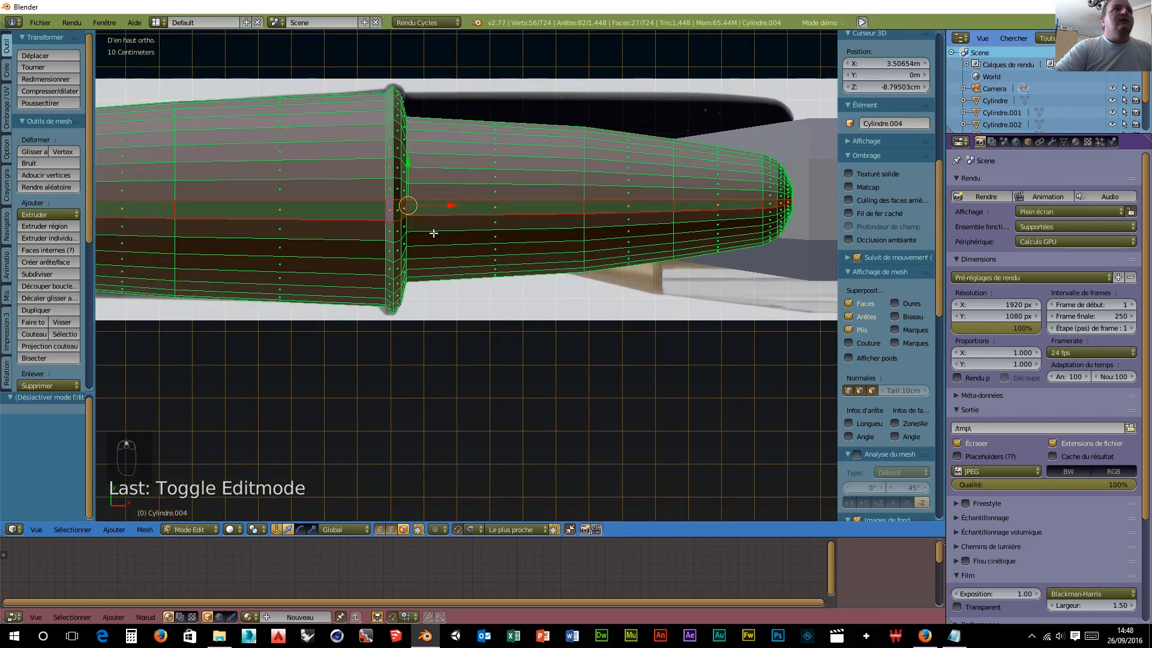
pyautogui.scroll(2, 432, 231)
pyautogui.scroll(-3, 425, 221)
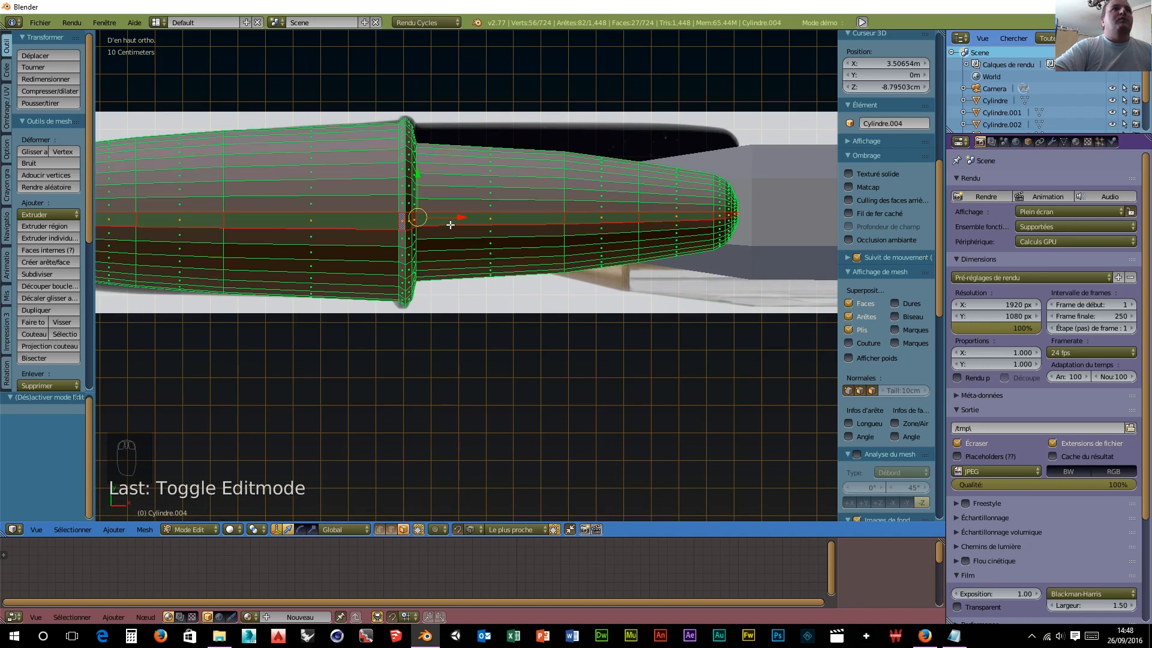
# Step: Select the eight adjacent lengthwise face loops from the cap's centre line up to its upper edge in the top view
pyautogui.keyDown('alt'); pyautogui.click(404, 204); pyautogui.keyUp('alt')
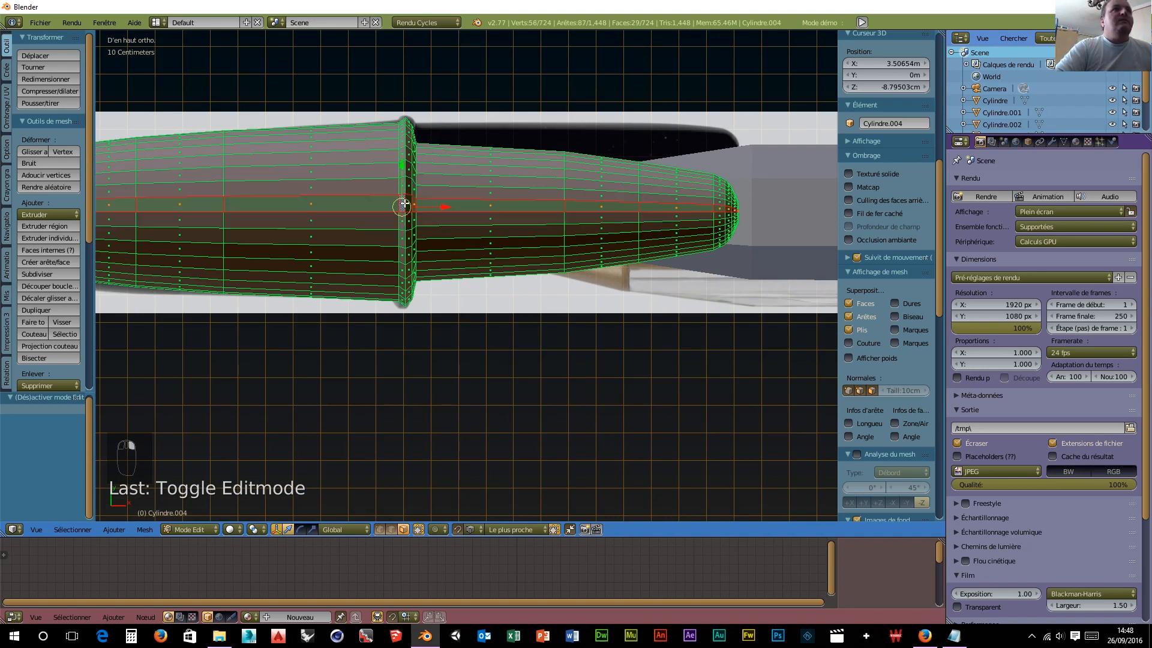
pyautogui.keyDown('alt'); pyautogui.keyDown('shift'); pyautogui.click(405, 223); pyautogui.keyUp('shift'); pyautogui.keyUp('alt')
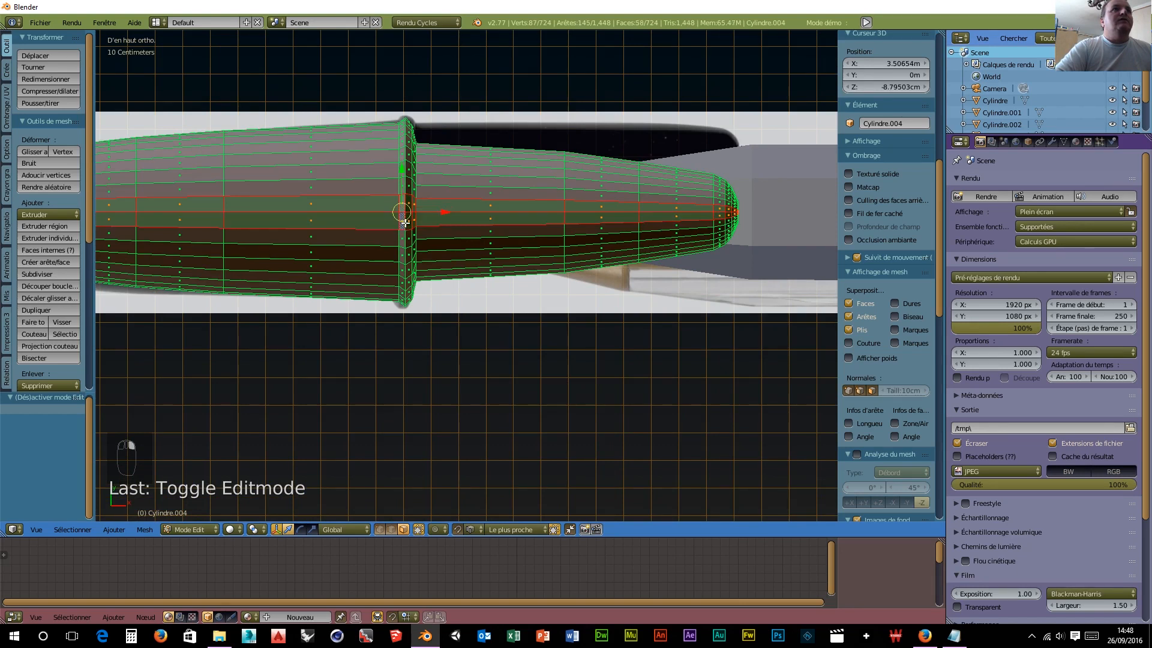
pyautogui.keyDown('alt'); pyautogui.keyDown('shift'); pyautogui.click(406, 190); pyautogui.keyUp('shift'); pyautogui.keyUp('alt')
pyautogui.keyDown('alt'); pyautogui.keyDown('shift'); pyautogui.click(406, 170); pyautogui.keyUp('shift'); pyautogui.keyUp('alt')
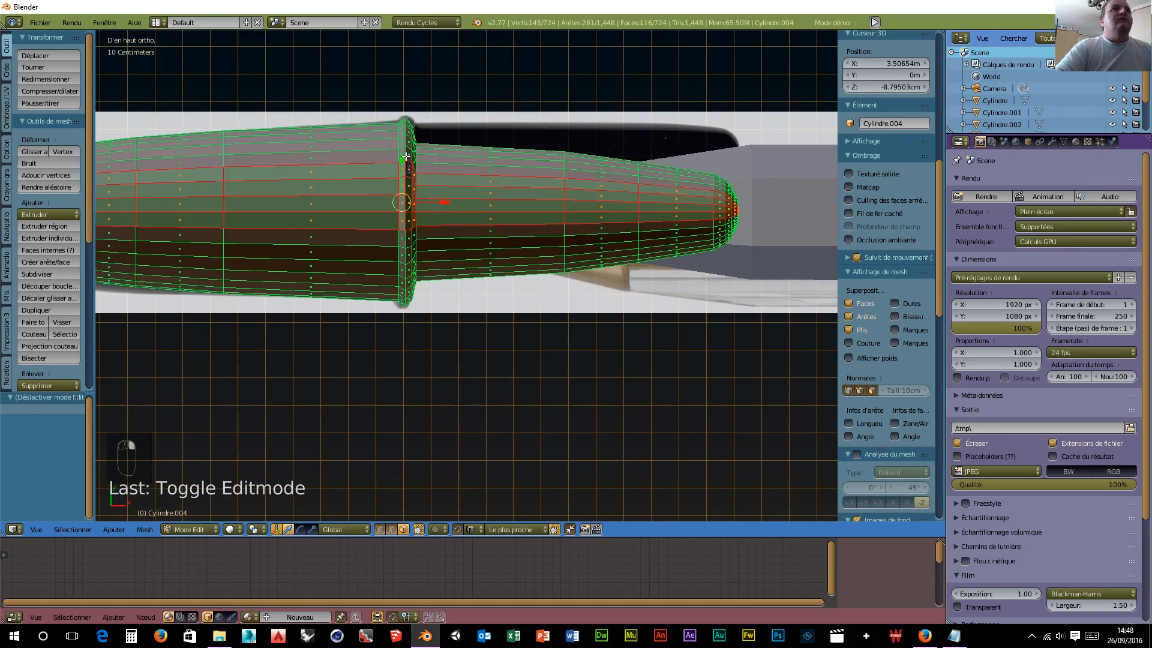
pyautogui.keyDown('alt'); pyautogui.keyDown('shift'); pyautogui.click(406, 150); pyautogui.keyUp('shift'); pyautogui.keyUp('alt')
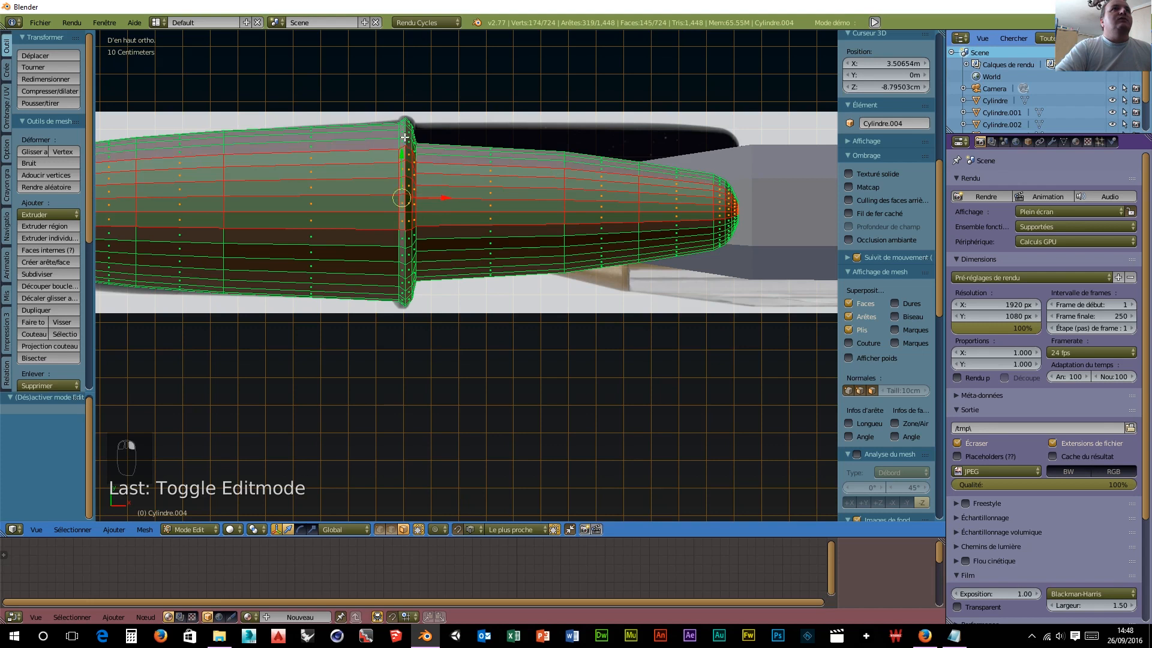
pyautogui.keyDown('alt'); pyautogui.keyDown('shift'); pyautogui.click(222, 147); pyautogui.keyUp('shift'); pyautogui.keyUp('alt')
pyautogui.keyDown('alt'); pyautogui.keyDown('shift'); pyautogui.click(222, 149); pyautogui.keyUp('shift'); pyautogui.keyUp('alt')
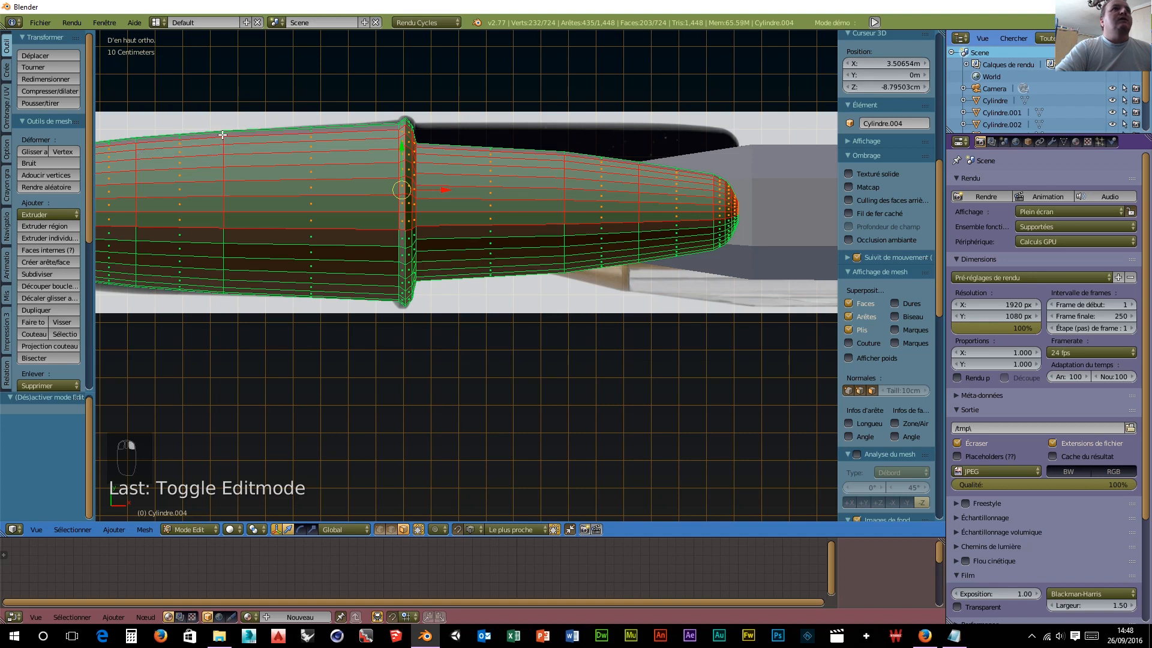
pyautogui.keyDown('alt'); pyautogui.keyDown('shift'); pyautogui.click(223, 135); pyautogui.keyUp('shift'); pyautogui.keyUp('alt')
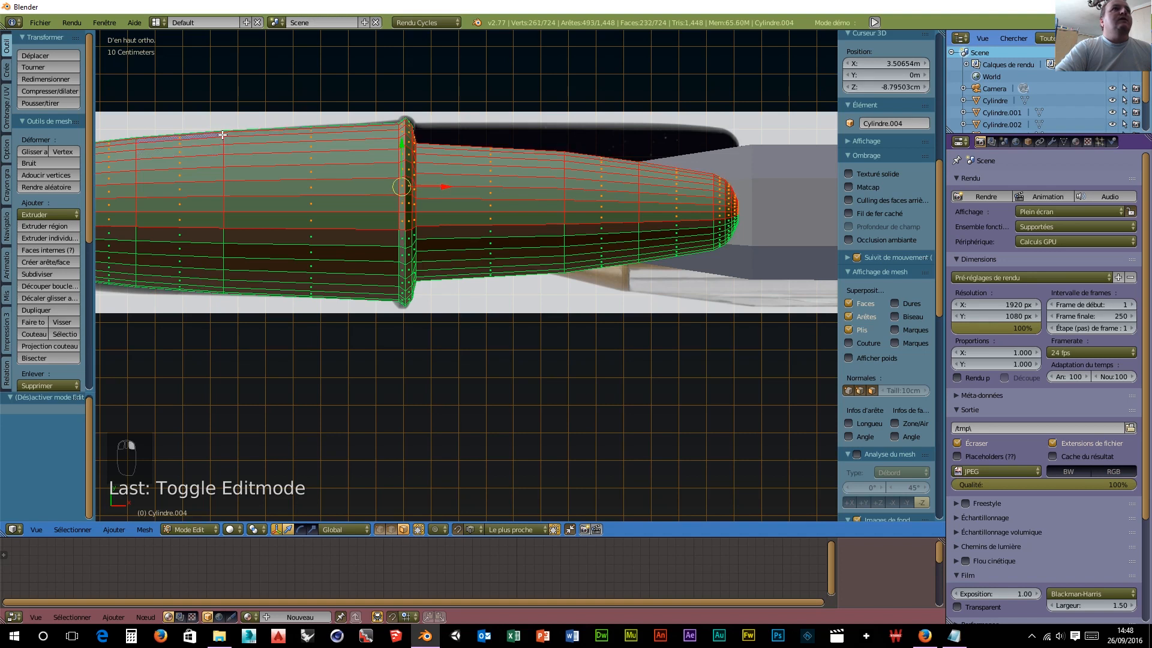
# Step: Add the six adjacent lengthwise face loops below the centre line to the selection, down to the cap's lower edge
pyautogui.keyDown('alt'); pyautogui.keyDown('shift'); pyautogui.click(226, 237); pyautogui.keyUp('shift'); pyautogui.keyUp('alt')
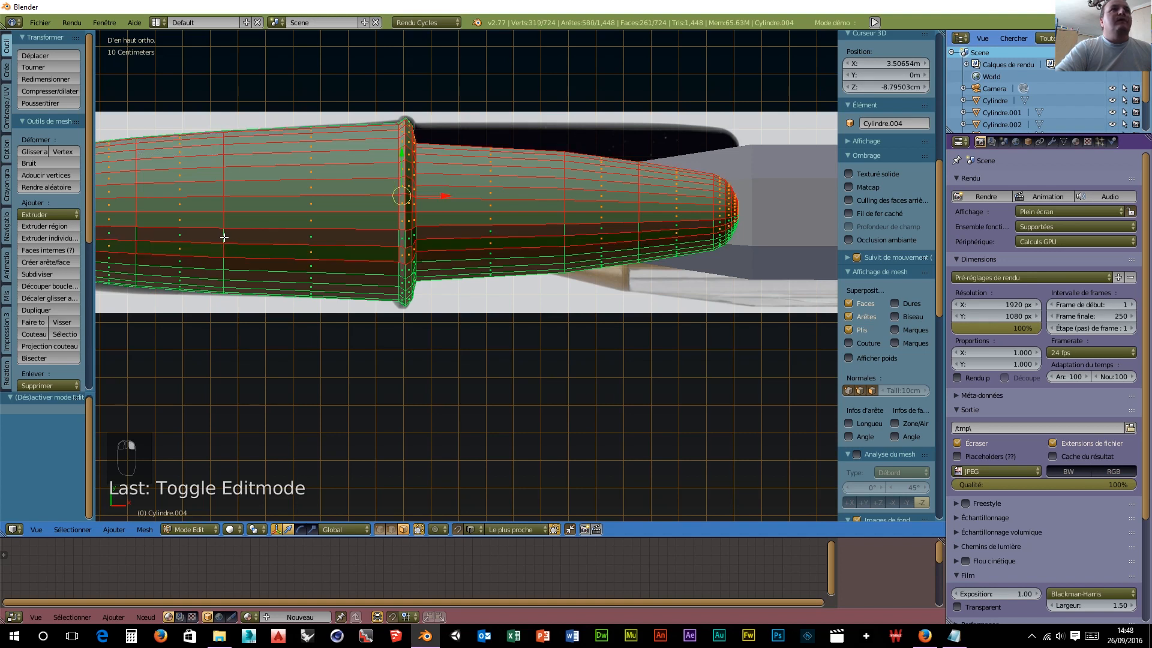
pyautogui.keyDown('alt'); pyautogui.keyDown('shift'); pyautogui.click(224, 238); pyautogui.keyUp('shift'); pyautogui.keyUp('alt')
pyautogui.keyDown('alt'); pyautogui.keyDown('shift'); pyautogui.click(223, 267); pyautogui.keyUp('shift'); pyautogui.keyUp('alt')
pyautogui.keyDown('alt'); pyautogui.keyDown('shift'); pyautogui.click(224, 275); pyautogui.keyUp('shift'); pyautogui.keyUp('alt')
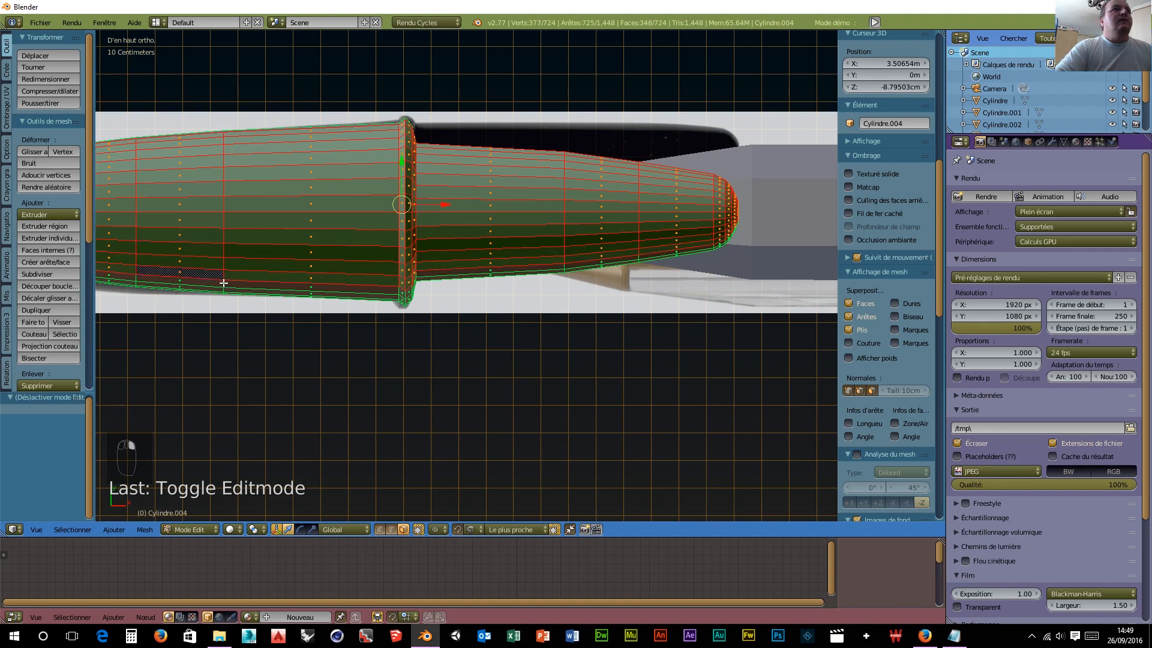
pyautogui.keyDown('alt'); pyautogui.keyDown('shift'); pyautogui.click(224, 285); pyautogui.keyUp('shift'); pyautogui.keyUp('alt')
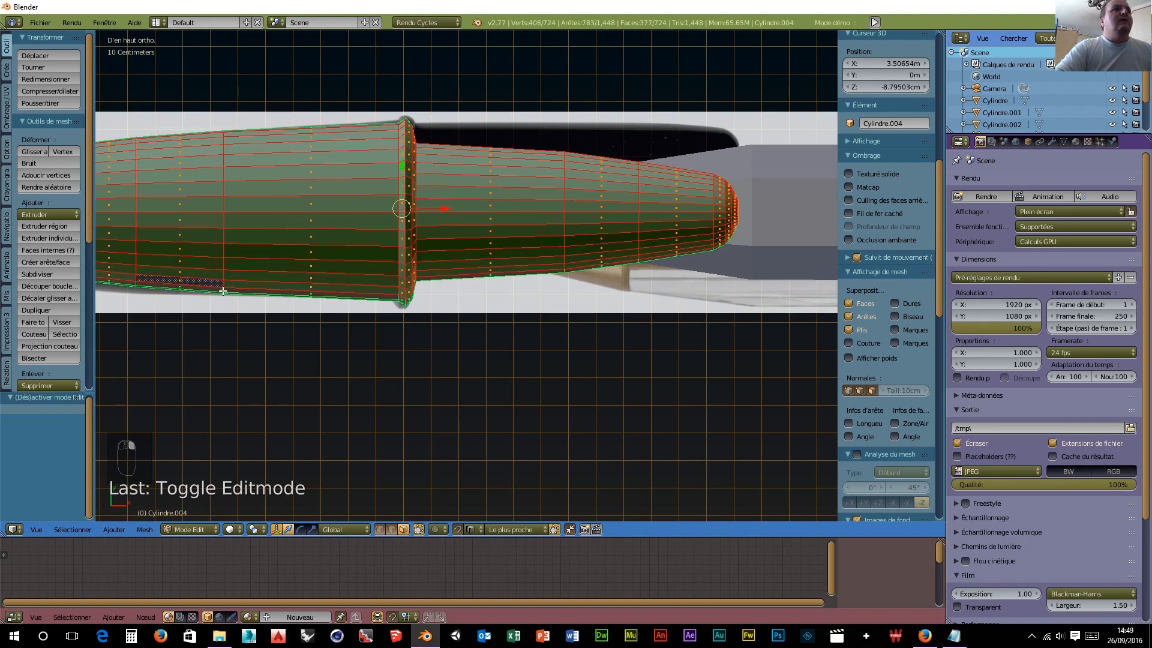
pyautogui.keyDown('alt'); pyautogui.keyDown('shift'); pyautogui.click(222, 291); pyautogui.keyUp('shift'); pyautogui.keyUp('alt')
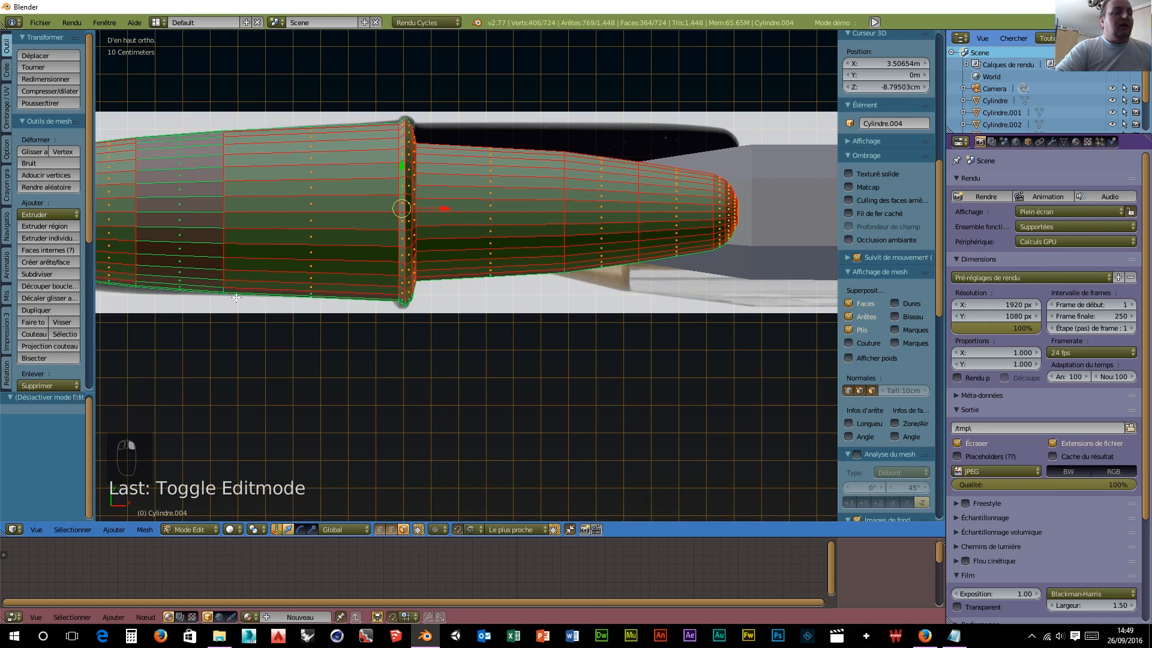
pyautogui.hotkey('ctrl', 'z')
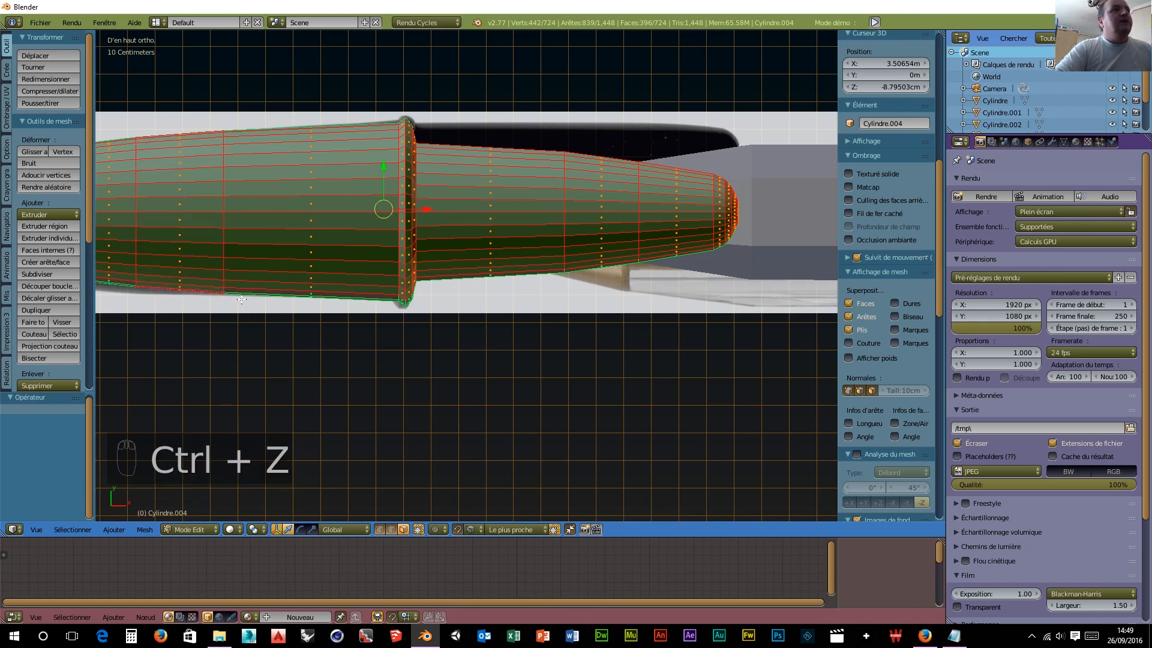
pyautogui.hotkey('ctrl', 'z')
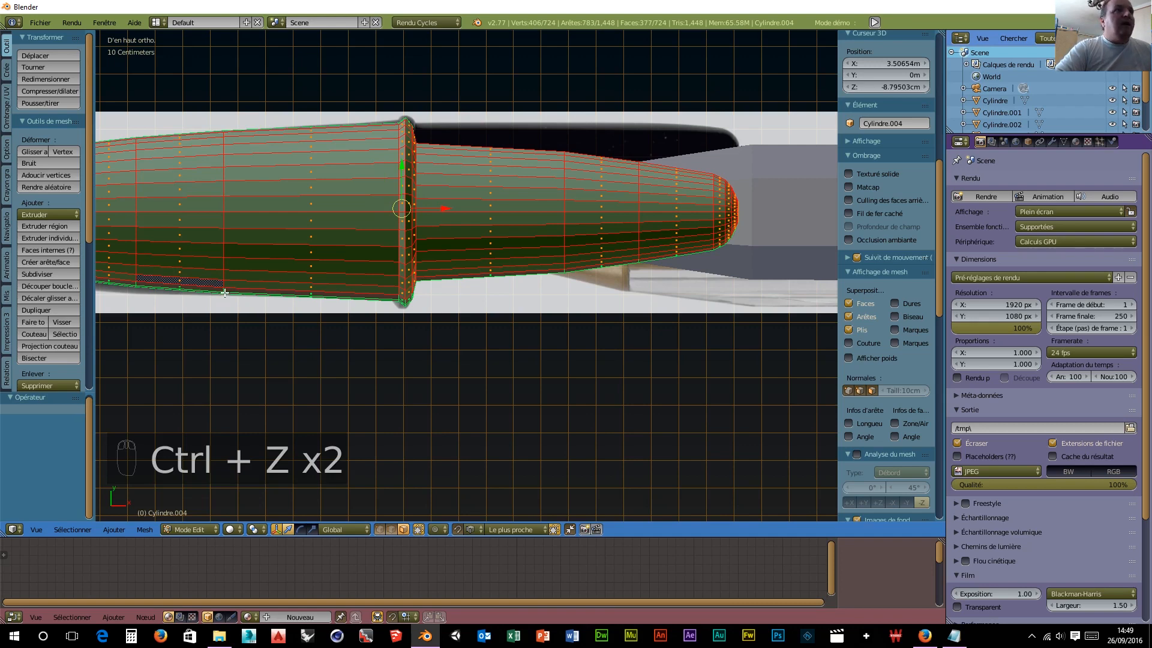
pyautogui.keyDown('alt'); pyautogui.keyDown('shift'); pyautogui.rightClick(223, 289); pyautogui.keyUp('shift'); pyautogui.keyUp('alt')
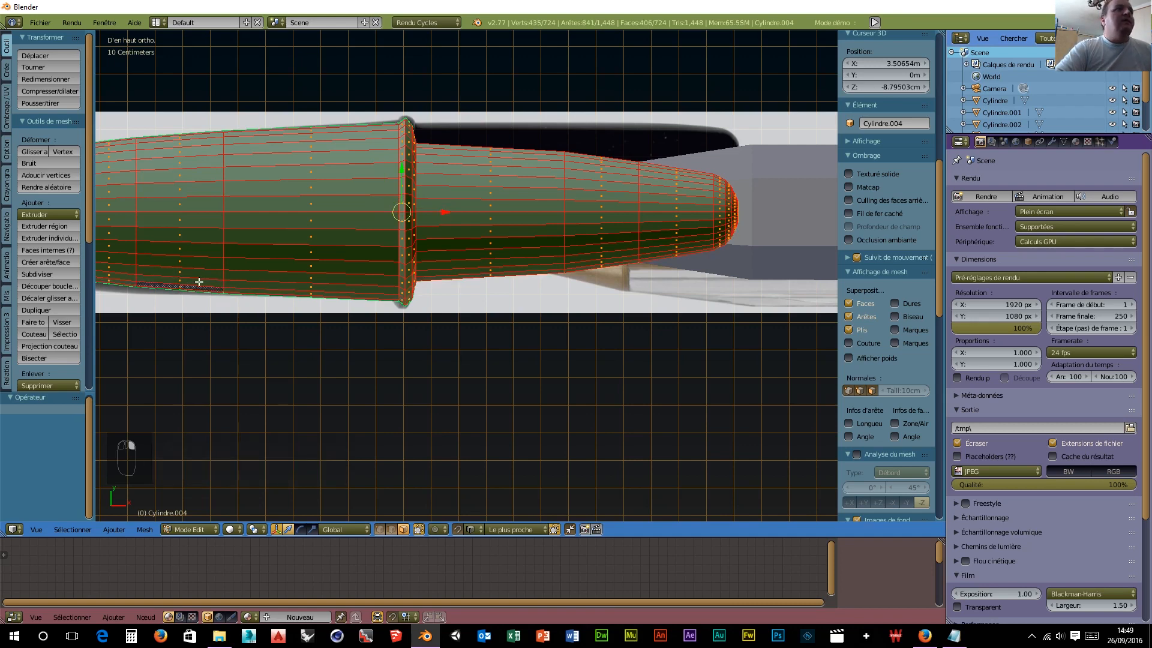
# Step: Box-deselect the faces at the cap's narrow tip, keeping the wide section, collar and clip end selected
pyautogui.scroll(-3, 199, 282)
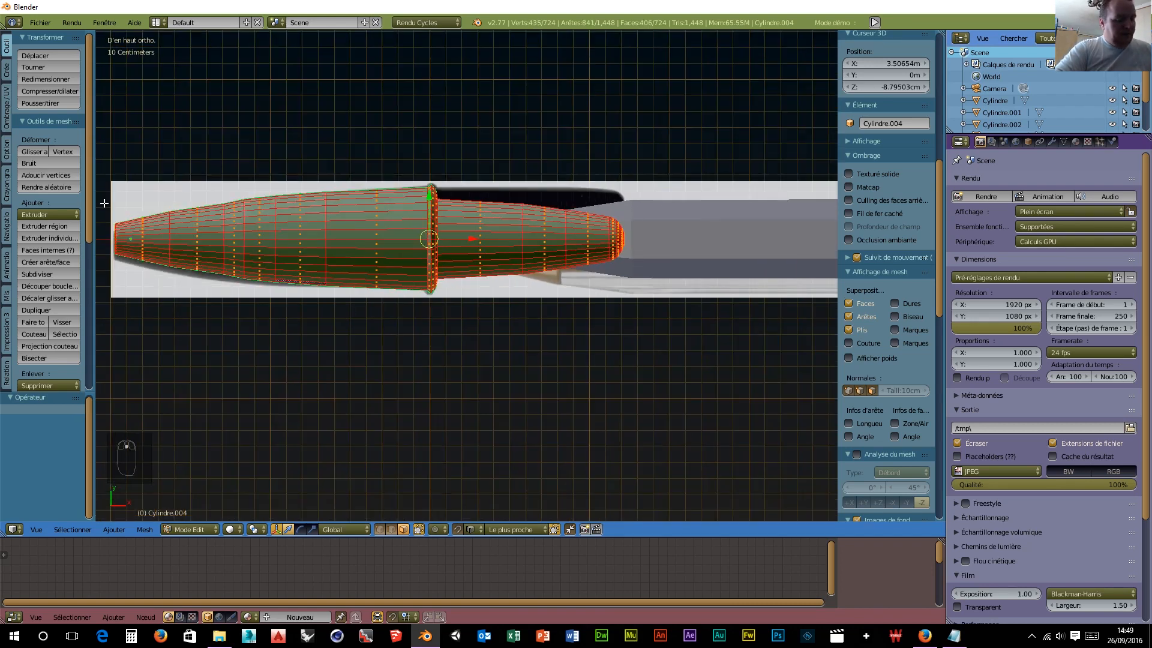
pyautogui.press('b')
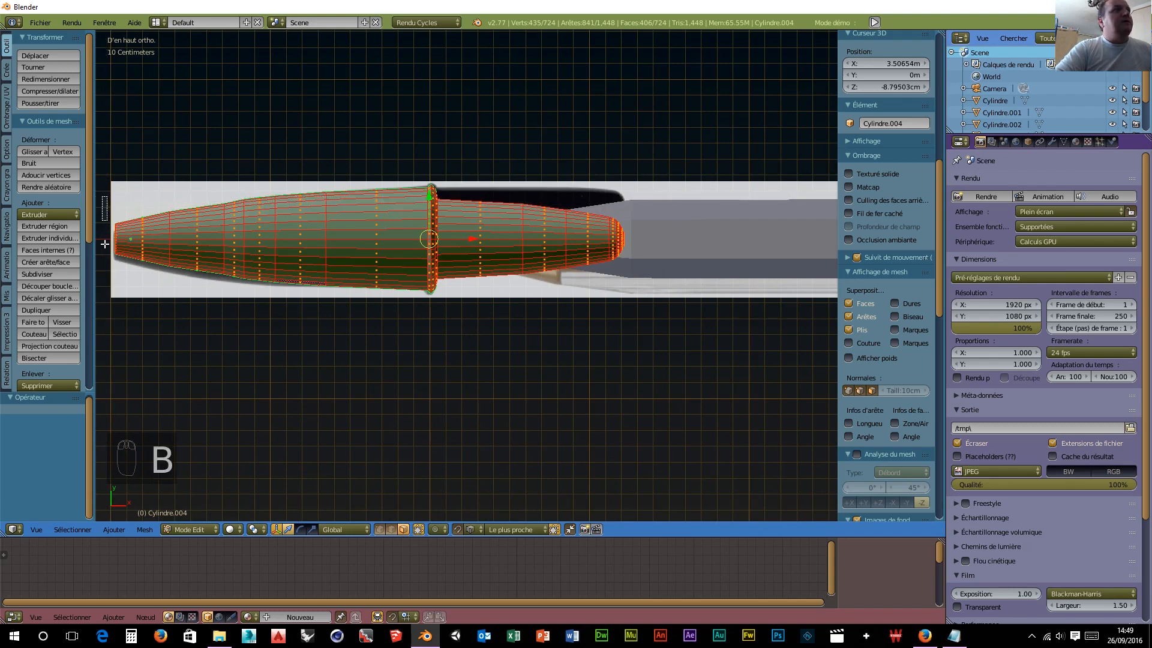
pyautogui.moveTo(102, 197); pyautogui.dragTo(214, 356)
pyautogui.moveTo(214, 356); pyautogui.dragTo(219, 354, button='middle')
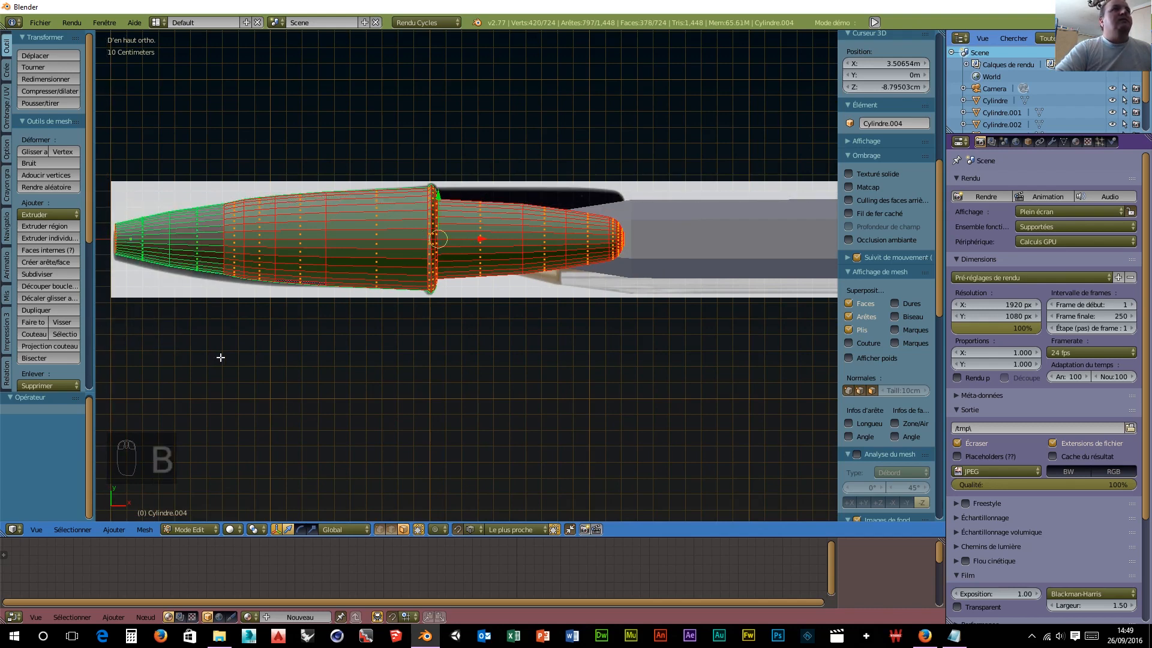
pyautogui.scroll(5, 455, 358)
pyautogui.scroll(-4, 520, 321)
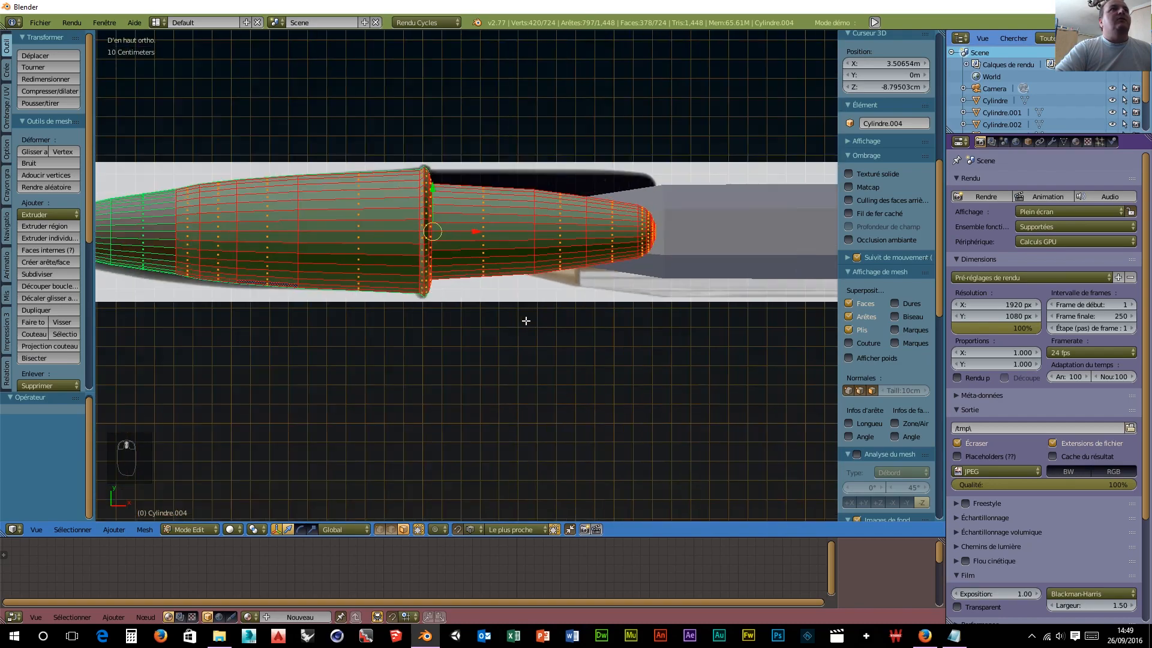
# Step: Enable standard proportional editing for the selected upper faces of the cap
pyautogui.moveTo(542, 326)
pyautogui.mouseDown(button='middle')
pyautogui.moveTo(468, 239)
pyautogui.moveTo(385, 196)
pyautogui.moveTo(342, 198)
pyautogui.moveTo(288, 234)
pyautogui.moveTo(131, 272)
pyautogui.moveTo(162, 260)
pyautogui.moveTo(534, 342)
pyautogui.mouseUp(button='middle')
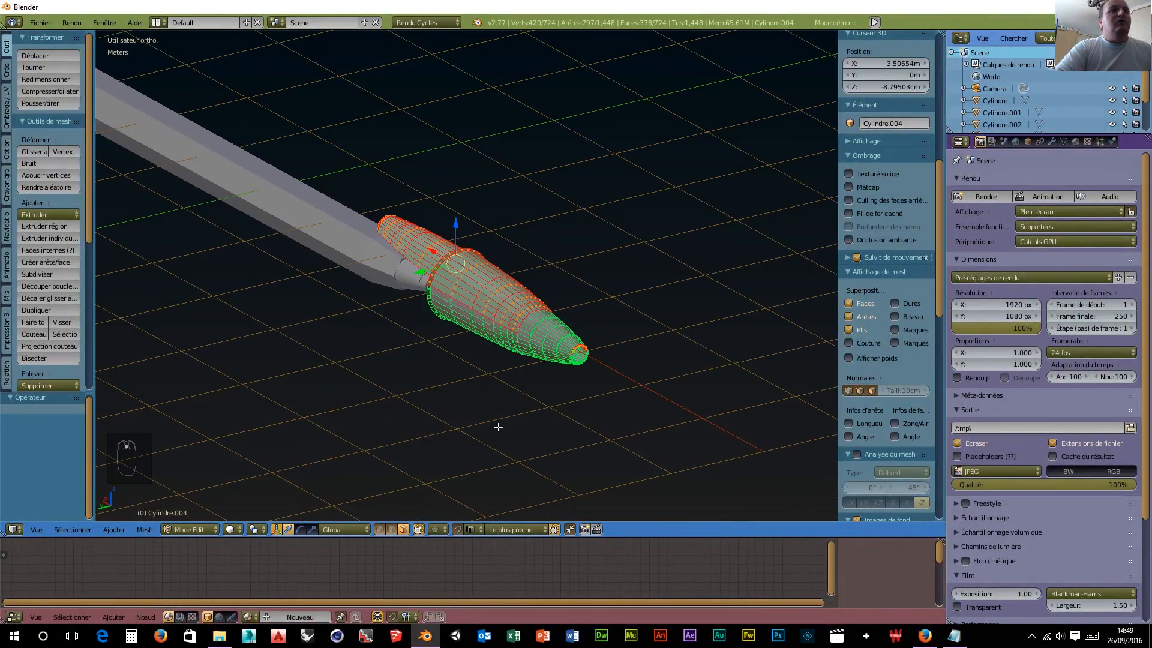
pyautogui.click(437, 530)
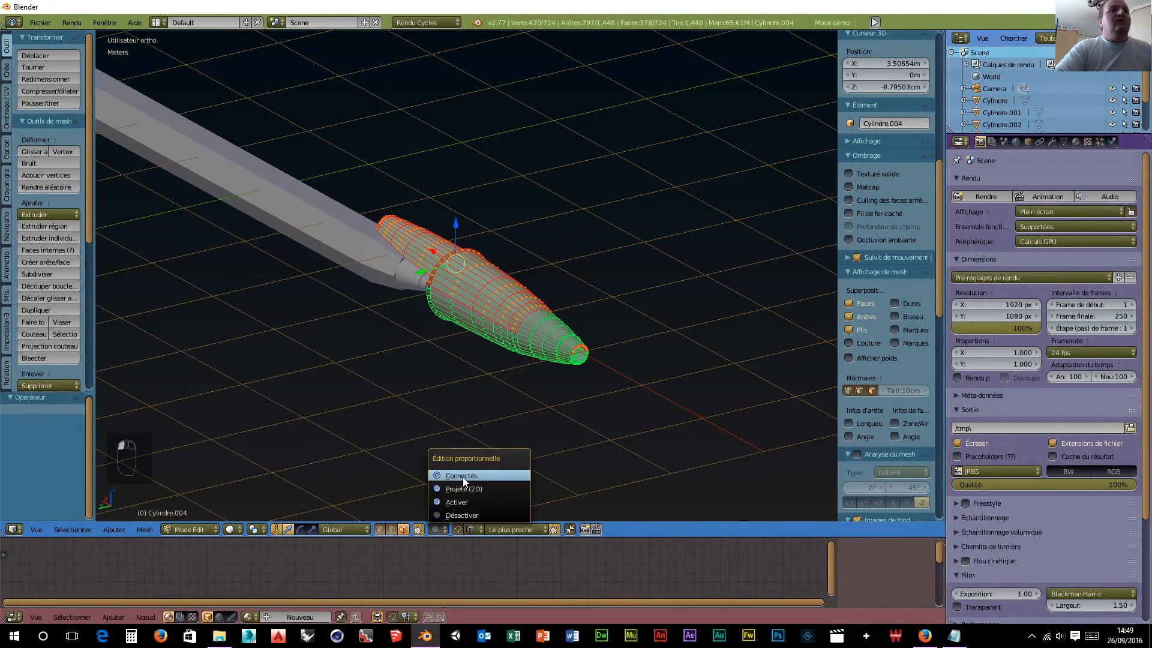
pyautogui.click(460, 501)
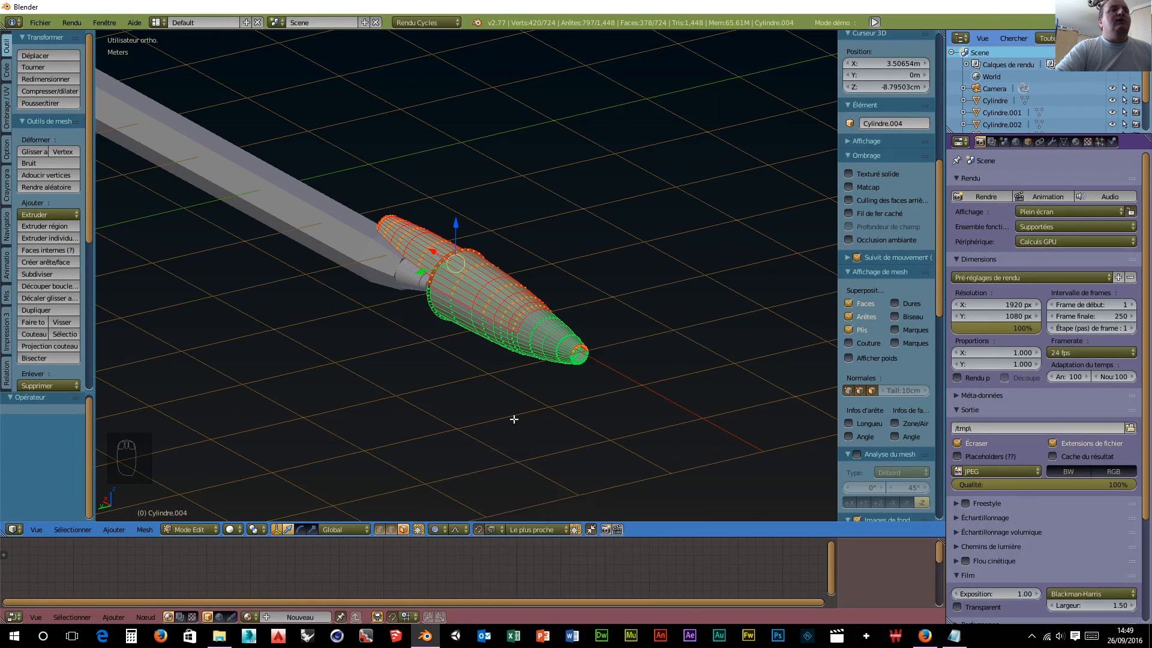
# Step: Try scaling the selected cap faces along Y to about 0.4 with a proportional size of 8.95
pyautogui.moveTo(514, 419); pyautogui.dragTo(472, 442, button='middle')
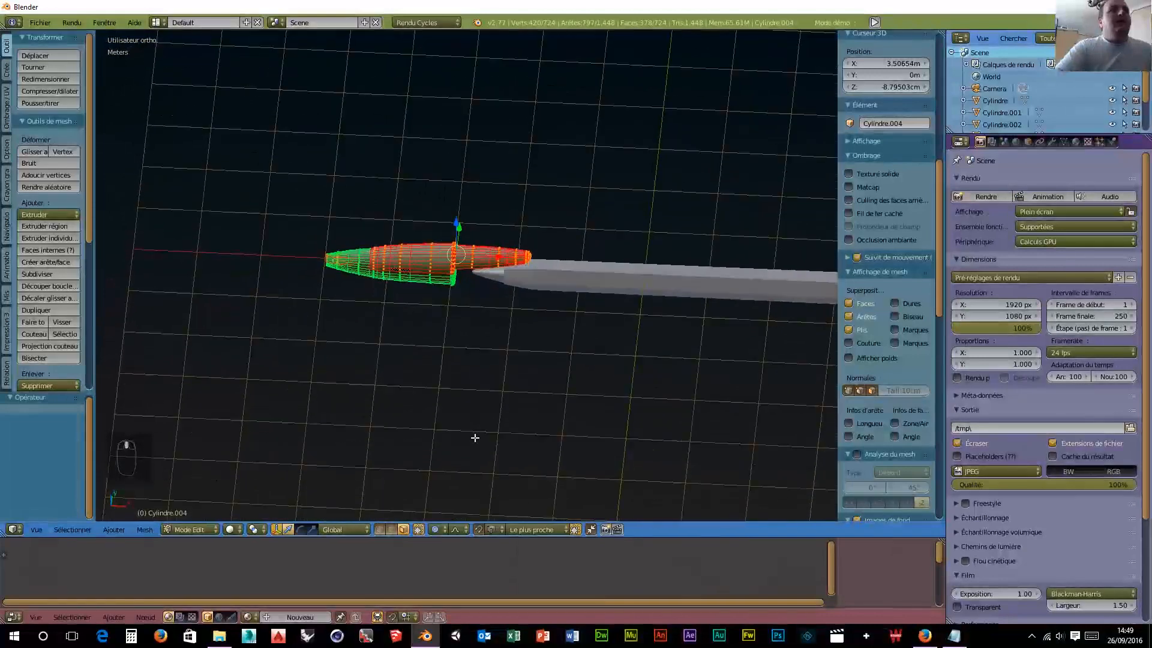
pyautogui.press('s')
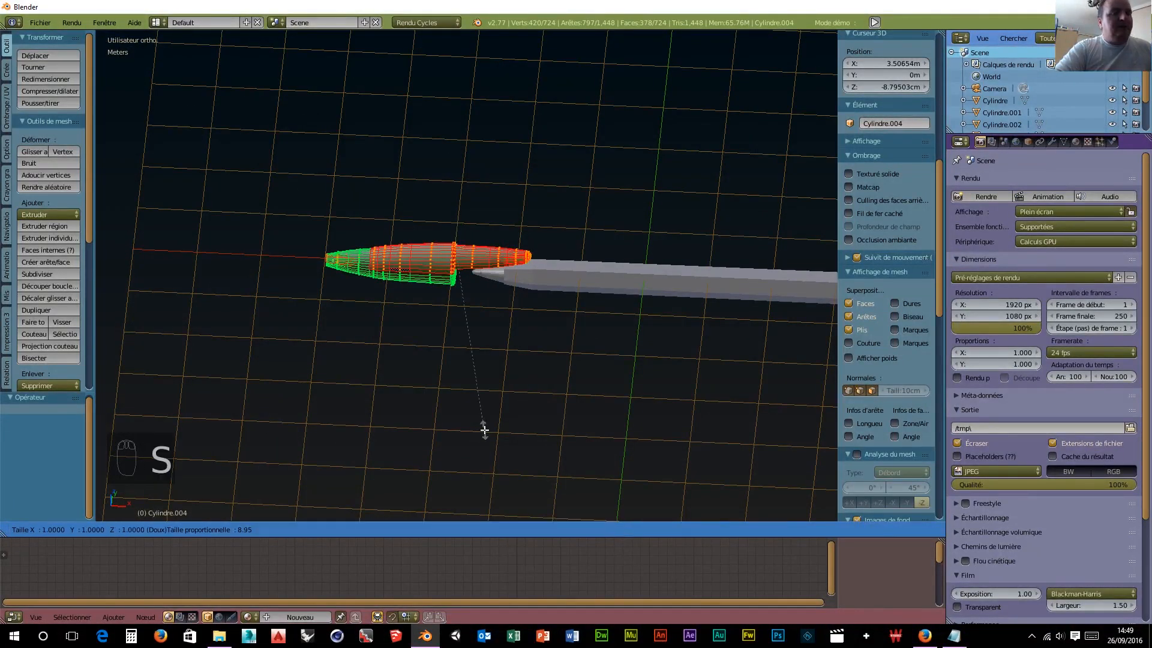
pyautogui.press('y')
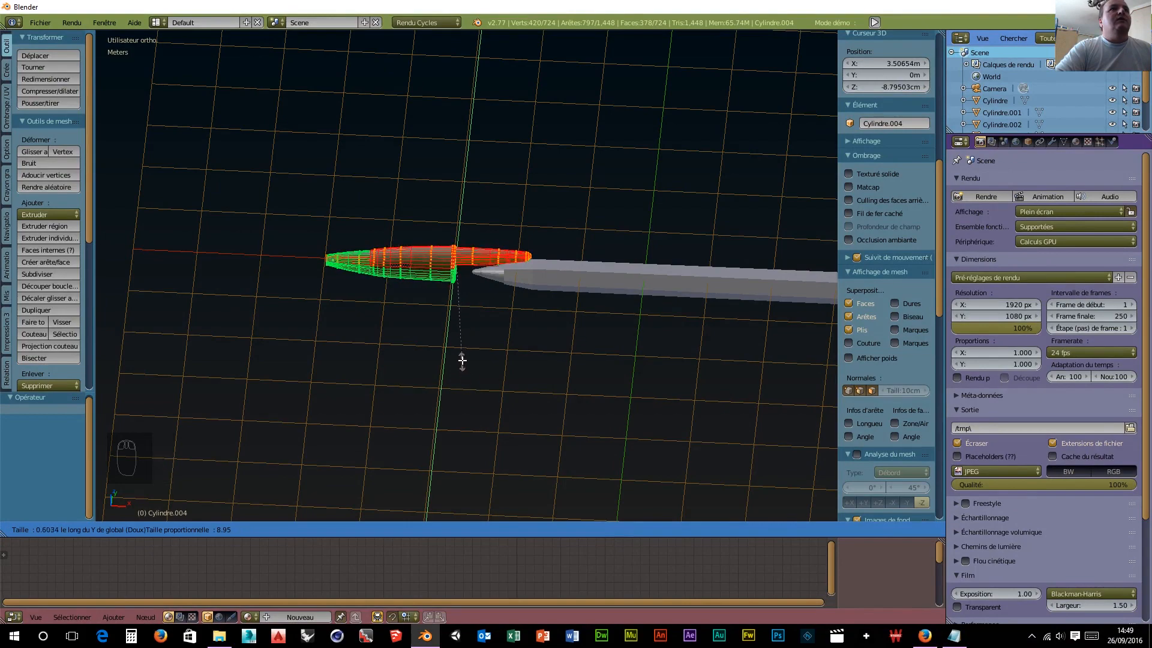
pyautogui.click(465, 325)
pyautogui.moveTo(466, 324)
pyautogui.mouseDown(button='middle')
pyautogui.moveTo(496, 378)
pyautogui.moveTo(399, 378)
pyautogui.moveTo(299, 334)
pyautogui.moveTo(427, 354)
pyautogui.moveTo(495, 411)
pyautogui.mouseUp(button='middle')
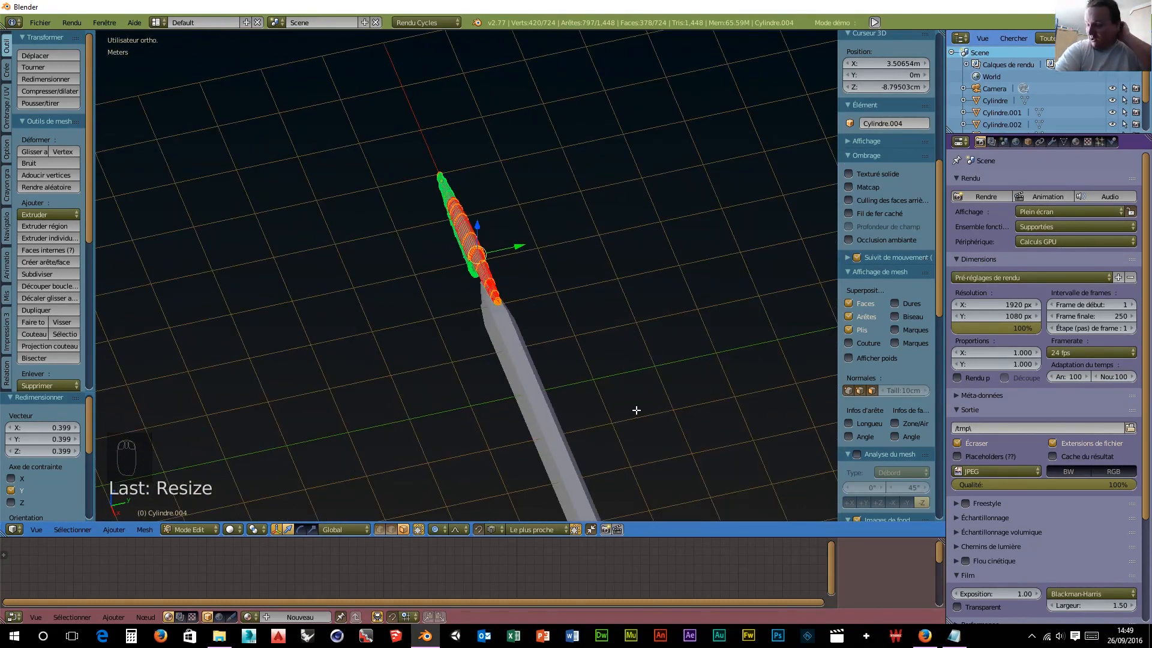
pyautogui.hotkey('ctrl', 'z')
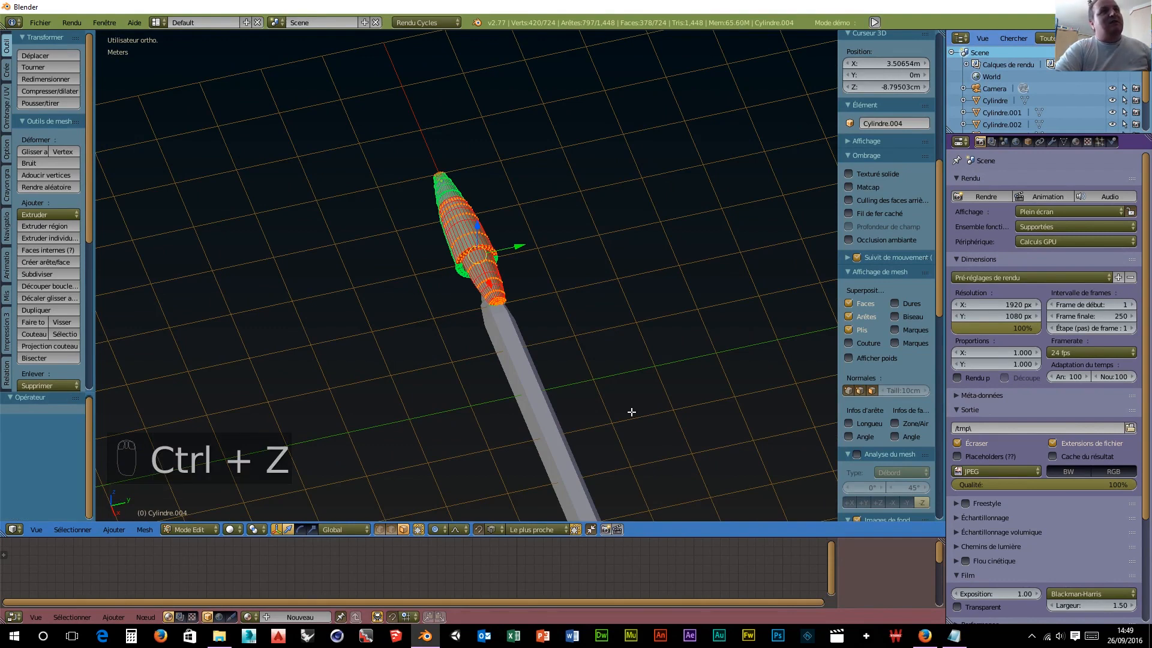
# Step: Scale the selected cap faces along Y to 0.789 with the proportional size reduced to 0.04
pyautogui.scroll(2, 603, 410)
pyautogui.scroll(1, 603, 409)
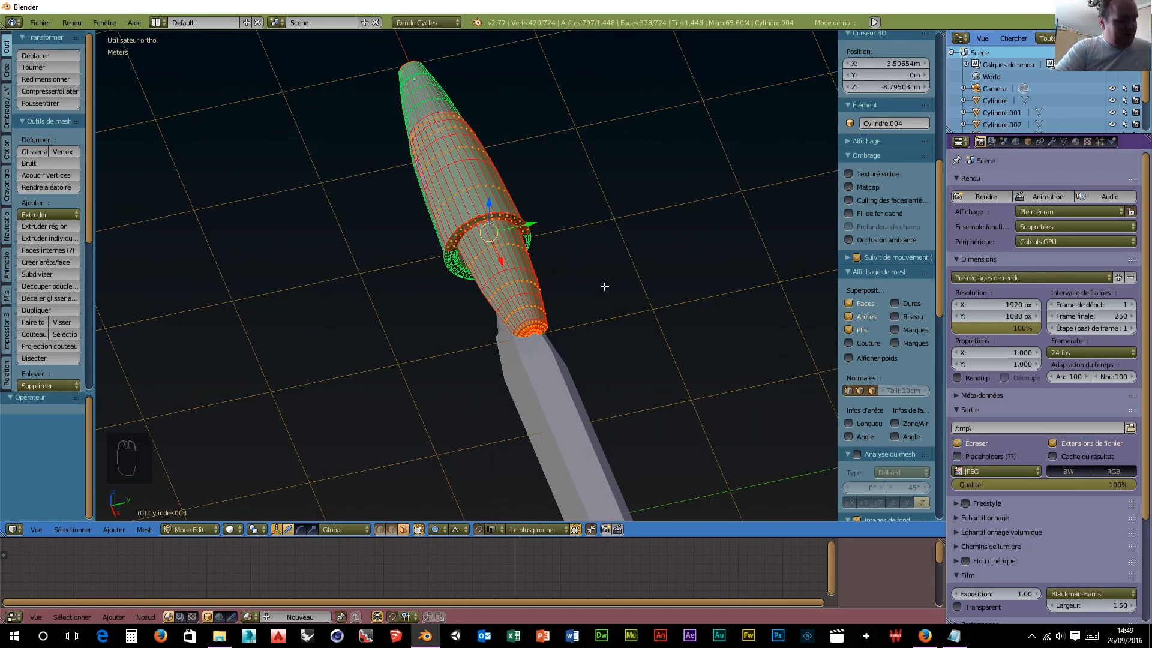
pyautogui.press('s')
pyautogui.press('y')
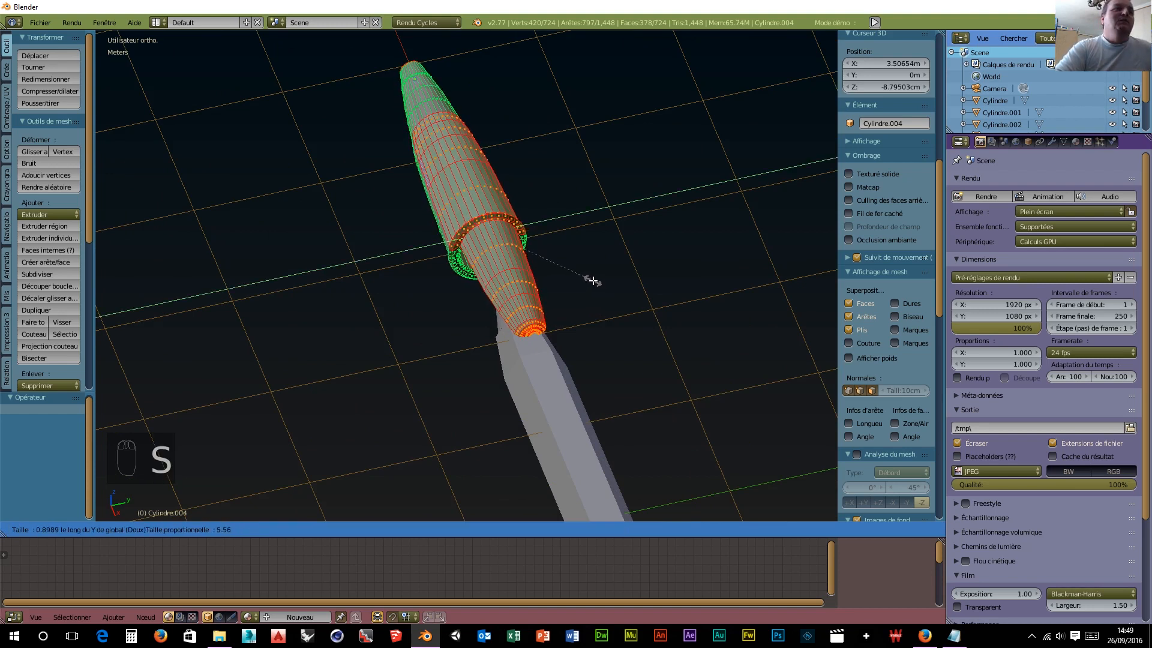
pyautogui.scroll(20, 593, 281)
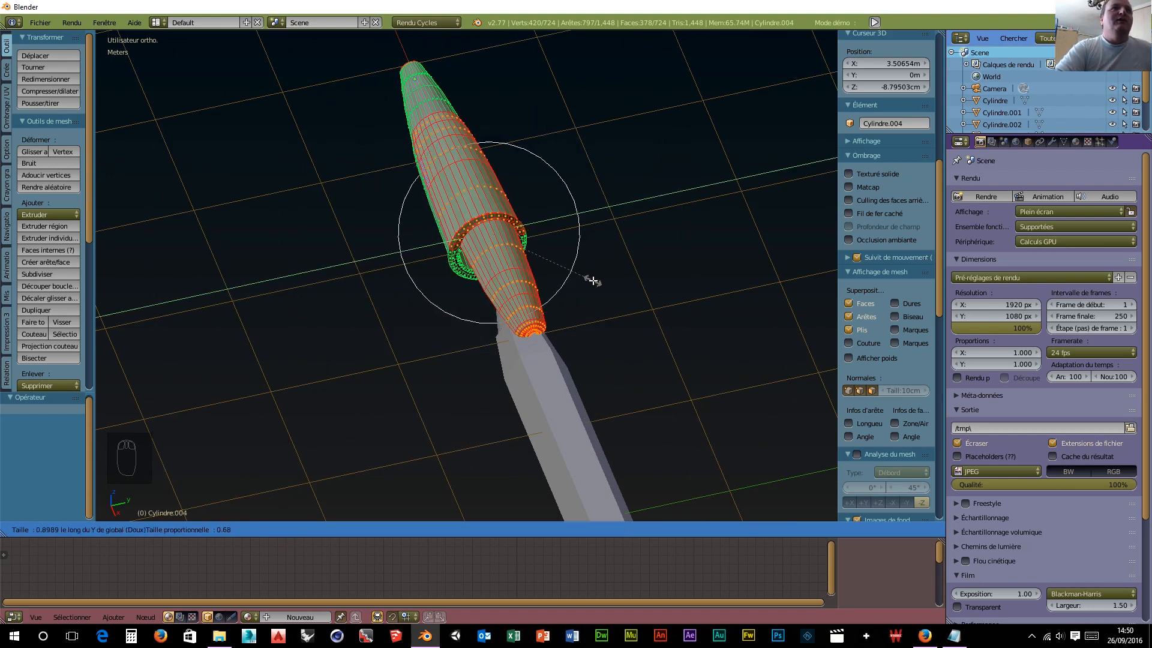
pyautogui.scroll(15, 592, 280)
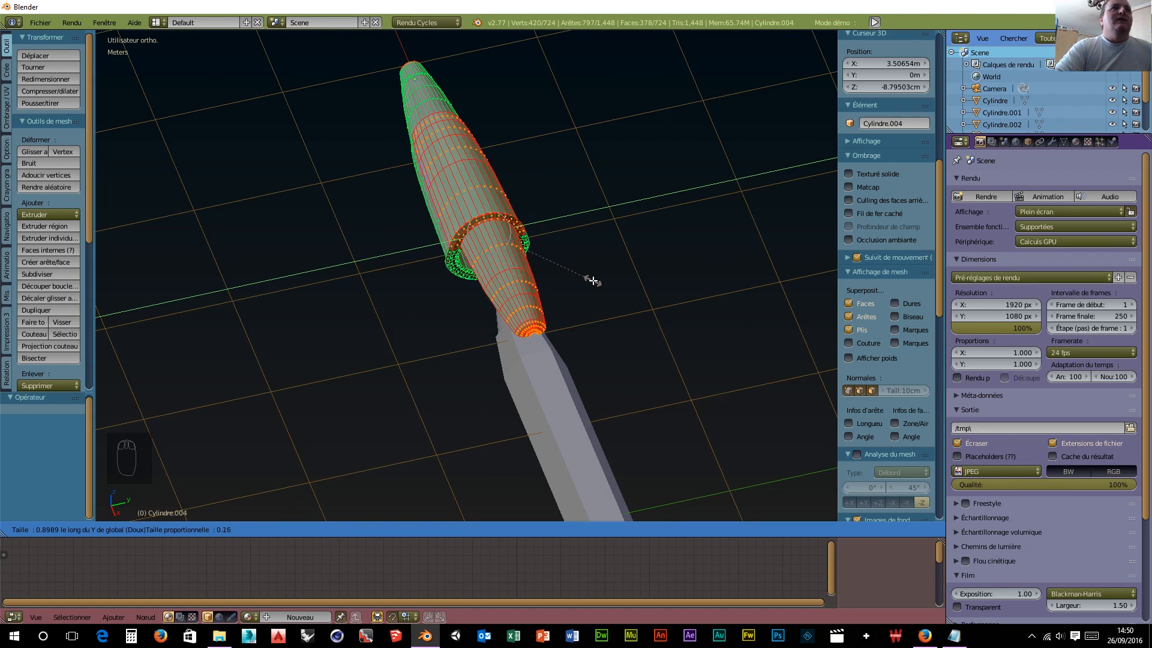
pyautogui.scroll(7, 592, 281)
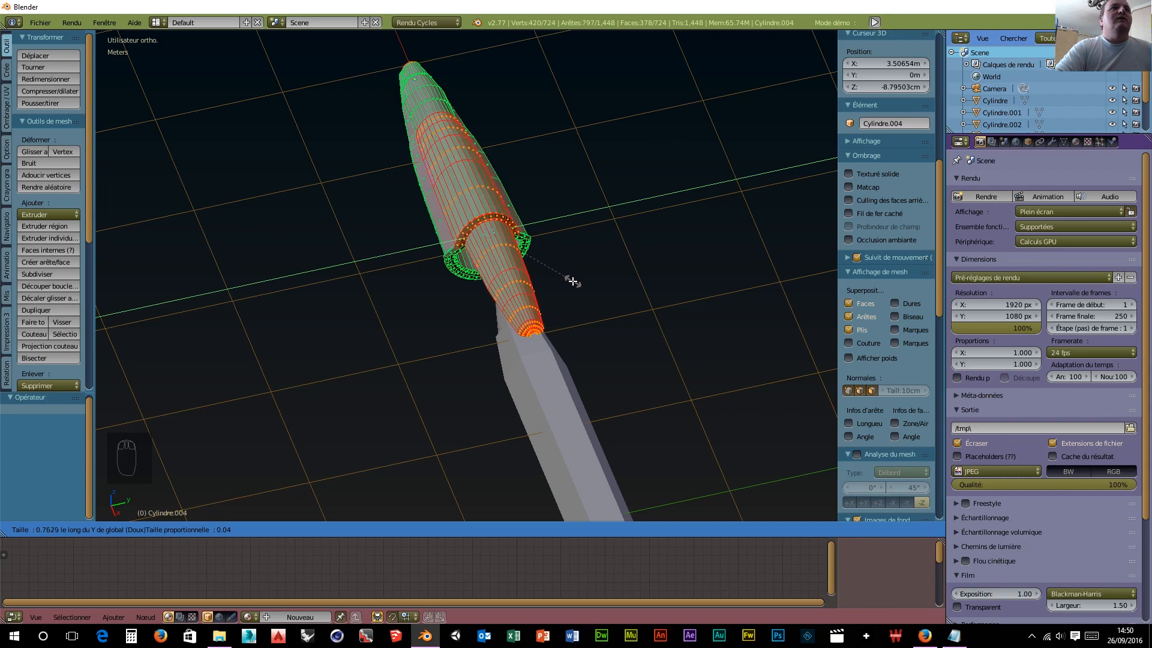
pyautogui.click(575, 284)
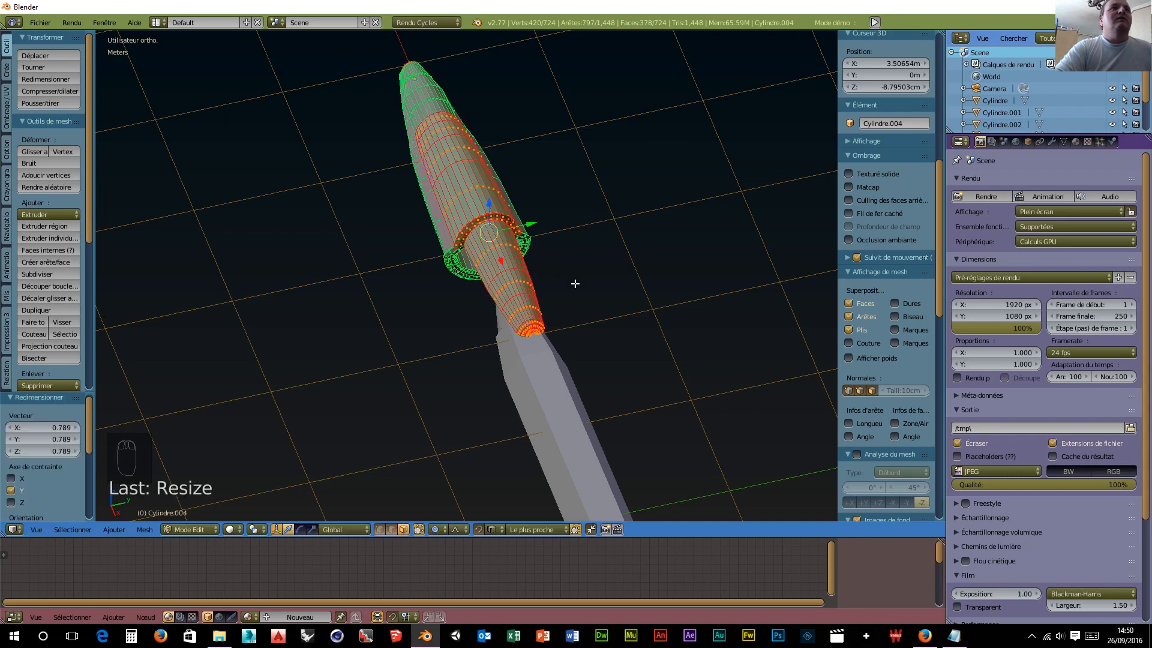
# Step: Narrow the same selected faces further by scaling them along Y to 0.805
pyautogui.moveTo(574, 283); pyautogui.dragTo(643, 387, button='middle')
pyautogui.scroll(4, 600, 375)
pyautogui.scroll(-5, 640, 353)
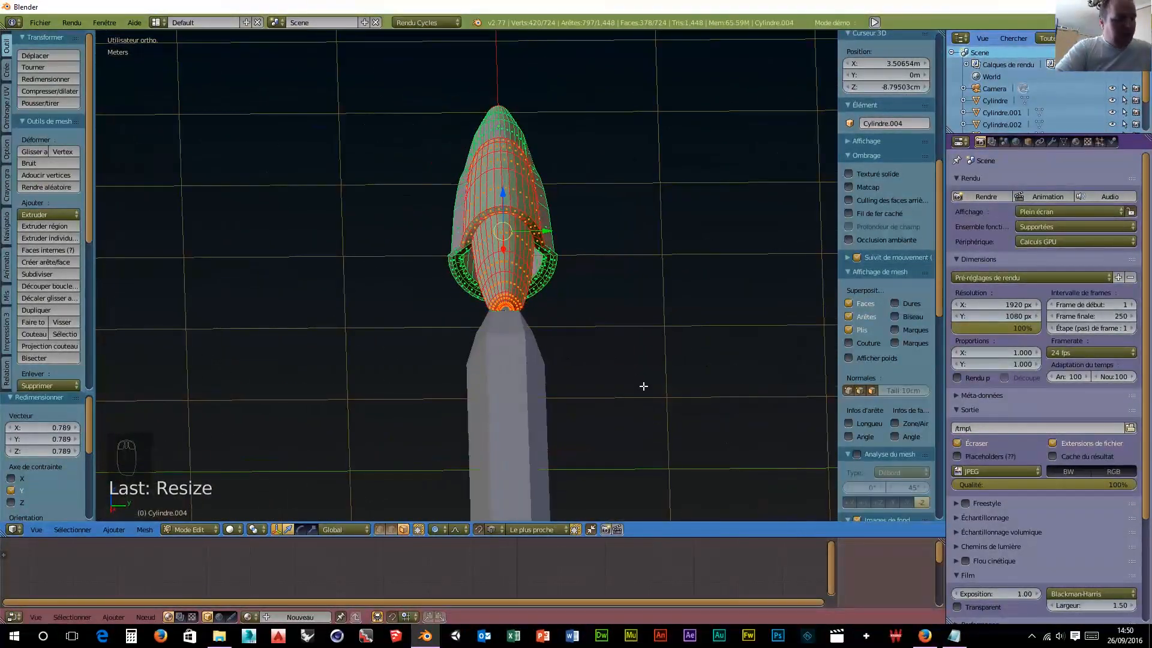
pyautogui.press('s')
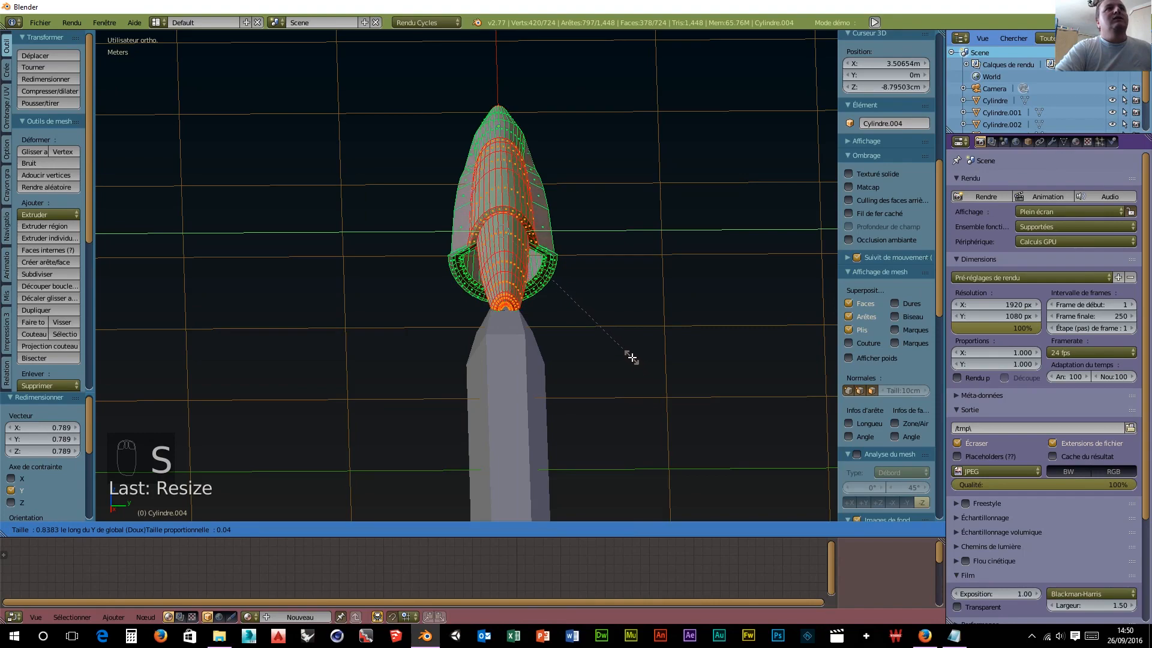
pyautogui.click(624, 357)
pyautogui.moveTo(621, 363); pyautogui.dragTo(599, 353, button='middle')
# Step: Add one lengthwise loop cut through the wide sloping faces on each side of the cap behind the collar
pyautogui.scroll(4, 599, 353)
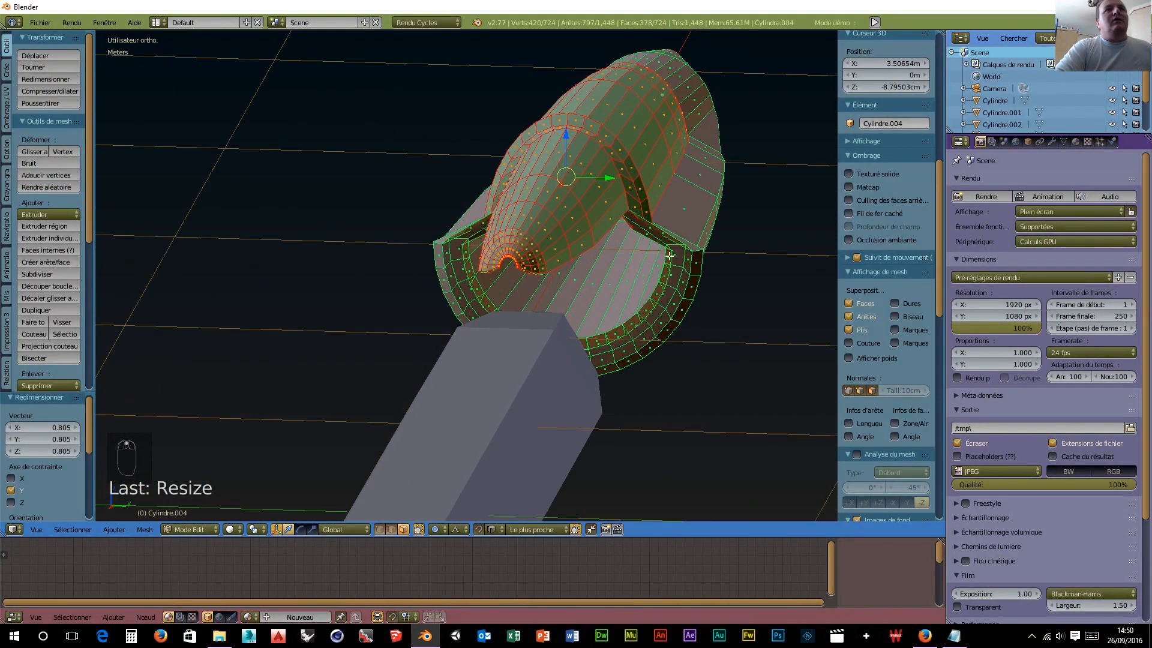
pyautogui.hotkey('ctrl', 'r')
pyautogui.click(684, 210)
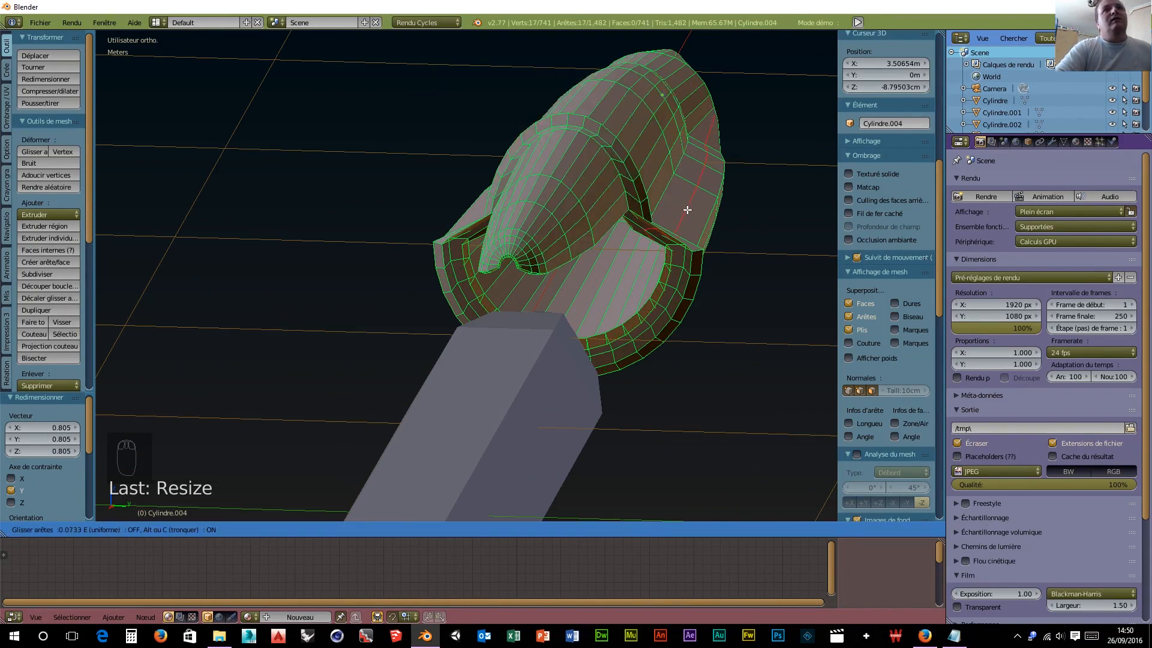
pyautogui.click(685, 210)
pyautogui.click(685, 210)
pyautogui.moveTo(602, 275); pyautogui.dragTo(510, 255, button='middle')
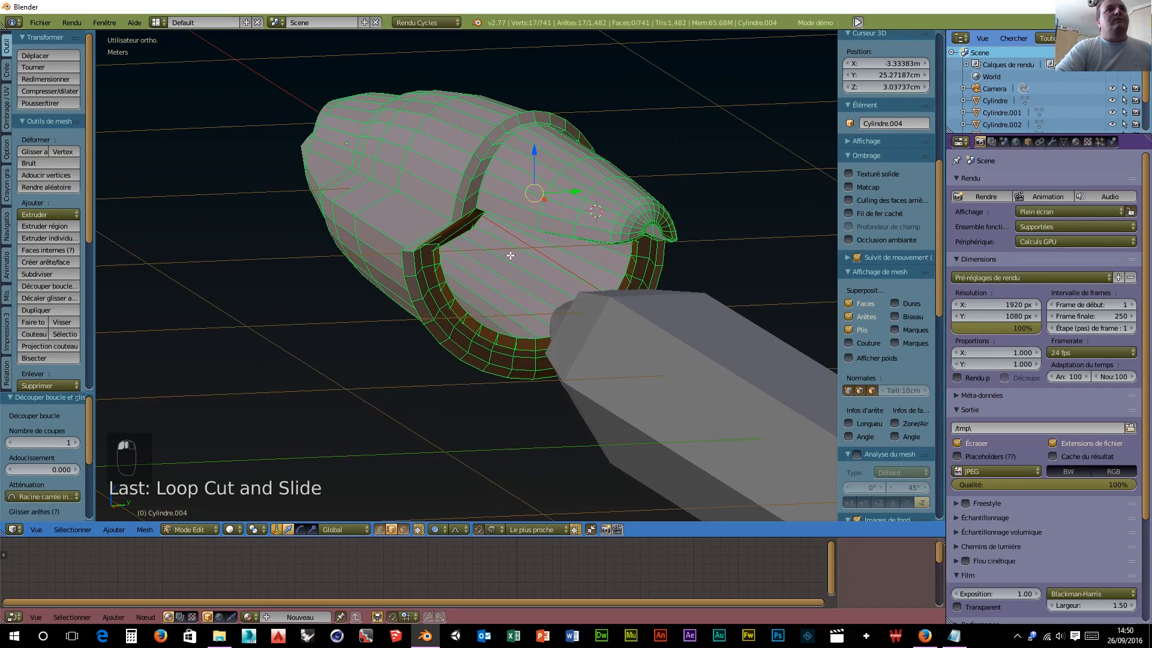
pyautogui.hotkey('ctrl', 'r')
pyautogui.click(424, 228)
pyautogui.click(424, 227)
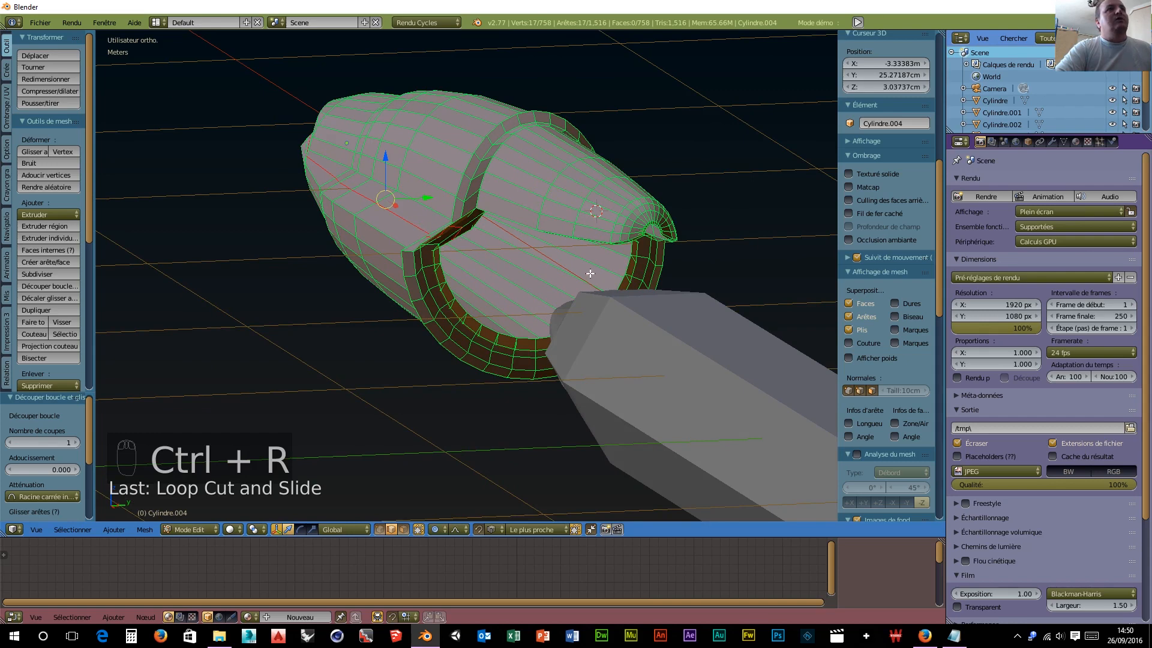
# Step: Select both new side edge loops together and scale them along Y to 1.077
pyautogui.moveTo(591, 274); pyautogui.dragTo(482, 240, button='middle')
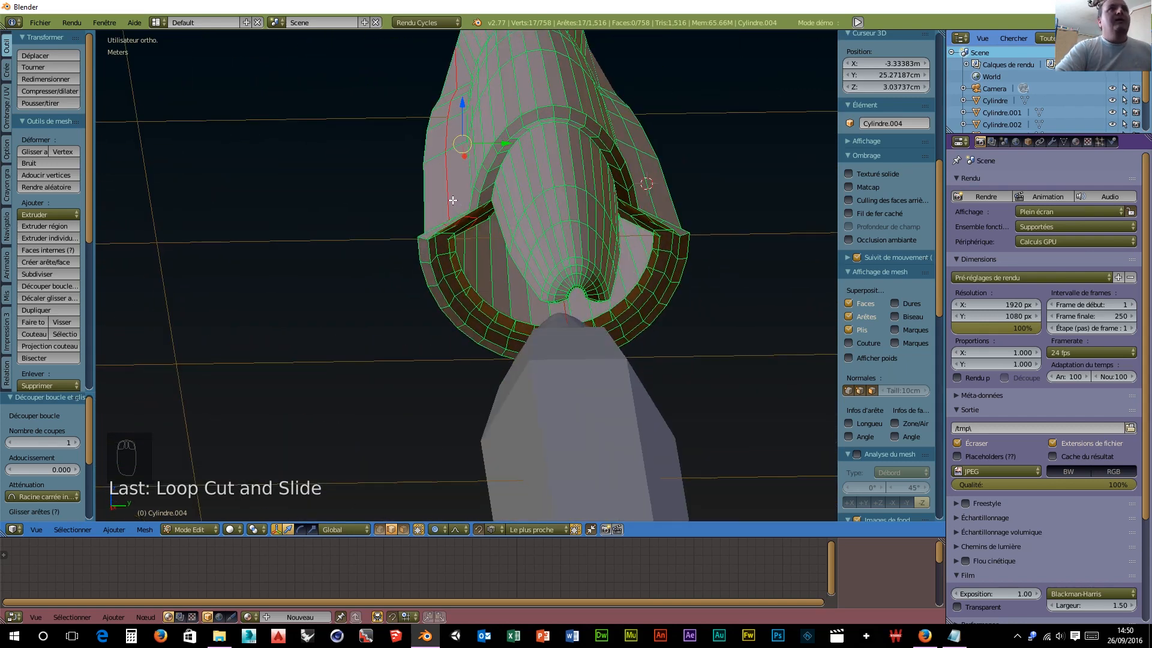
pyautogui.keyDown('alt'); pyautogui.keyDown('shift'); pyautogui.rightClick(651, 201); pyautogui.keyUp('shift'); pyautogui.keyUp('alt')
pyautogui.scroll(-3, 652, 200)
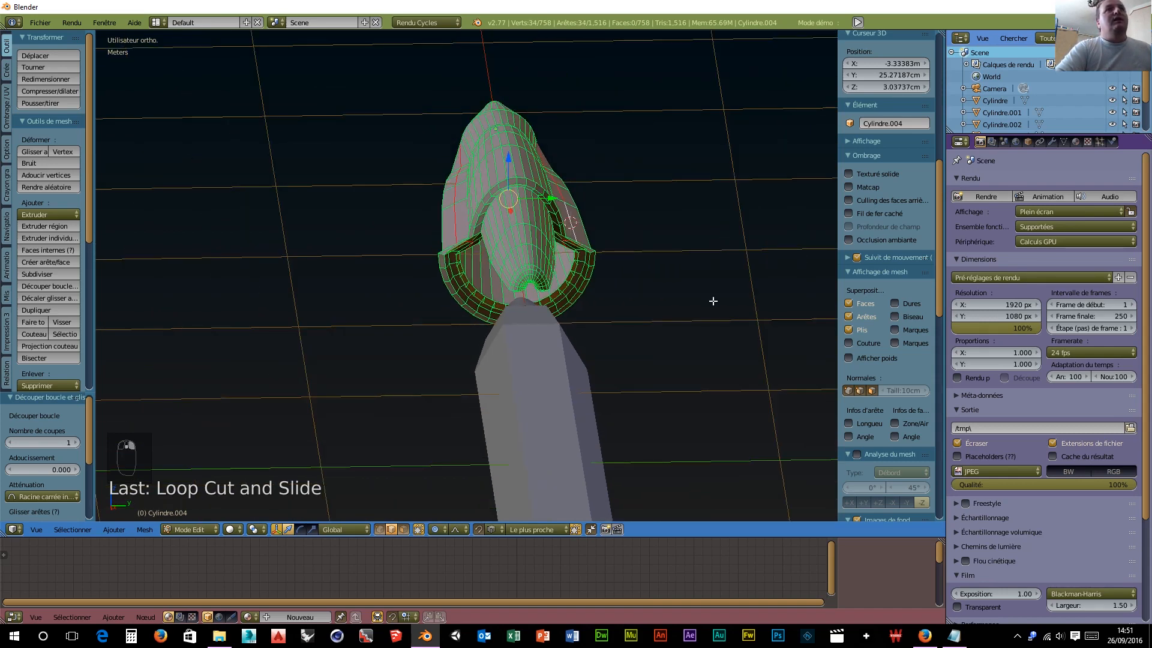
pyautogui.press('s')
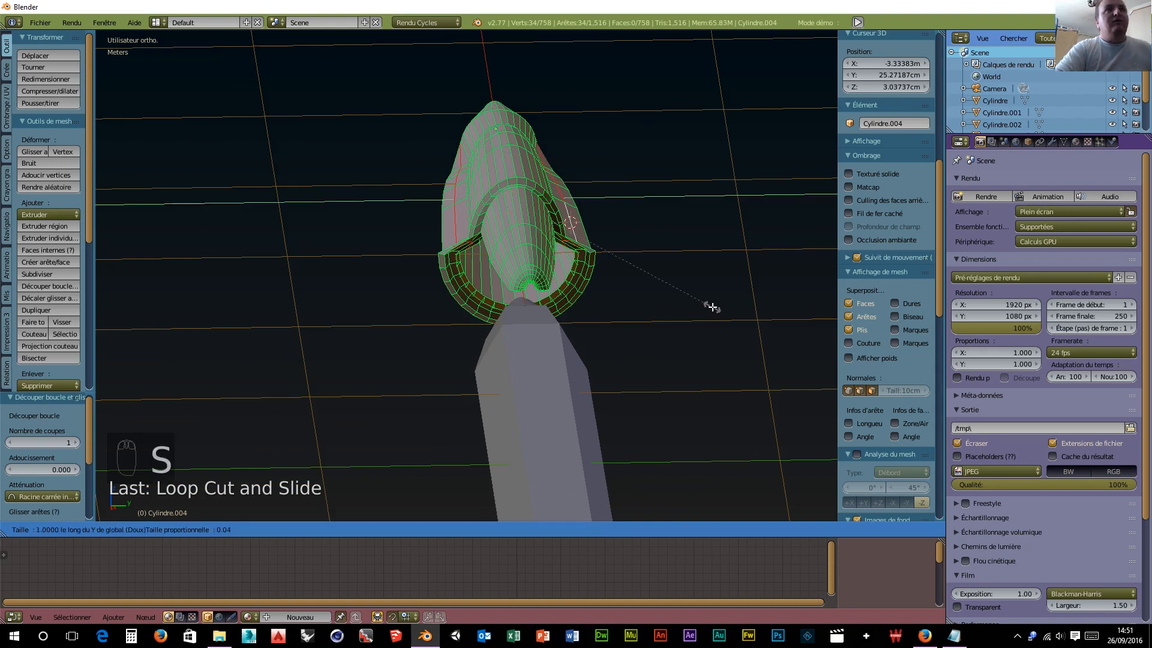
pyautogui.click(727, 304)
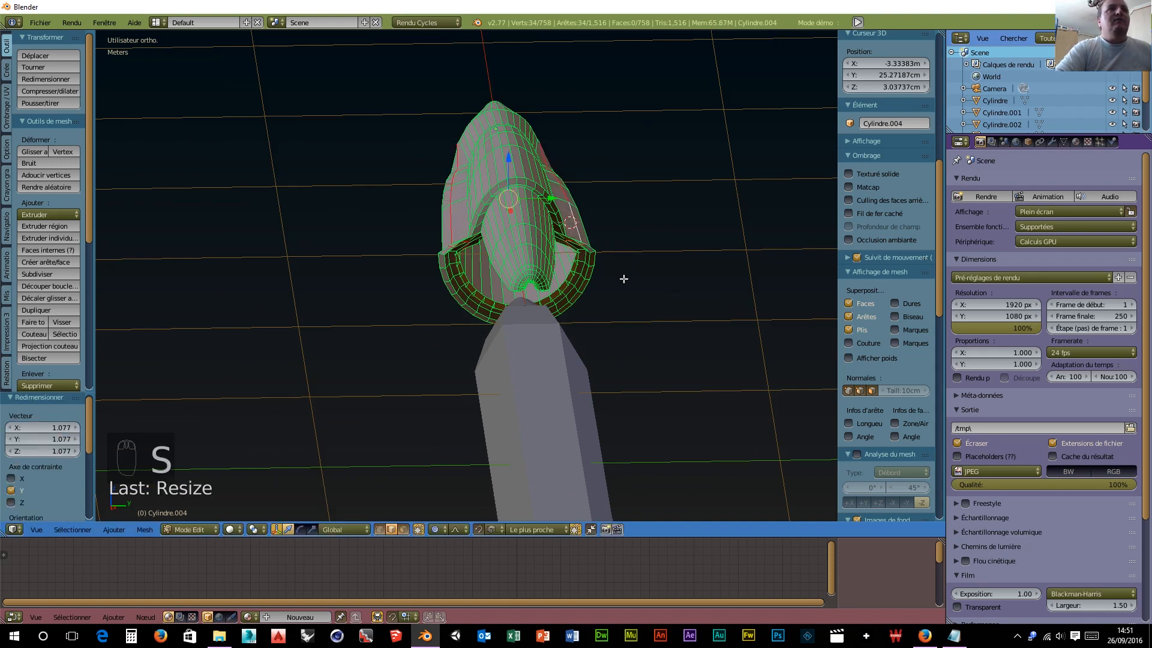
# Step: Raise the two selected side edge loops 3.017 cm along Z
pyautogui.press('g')
pyautogui.press('z')
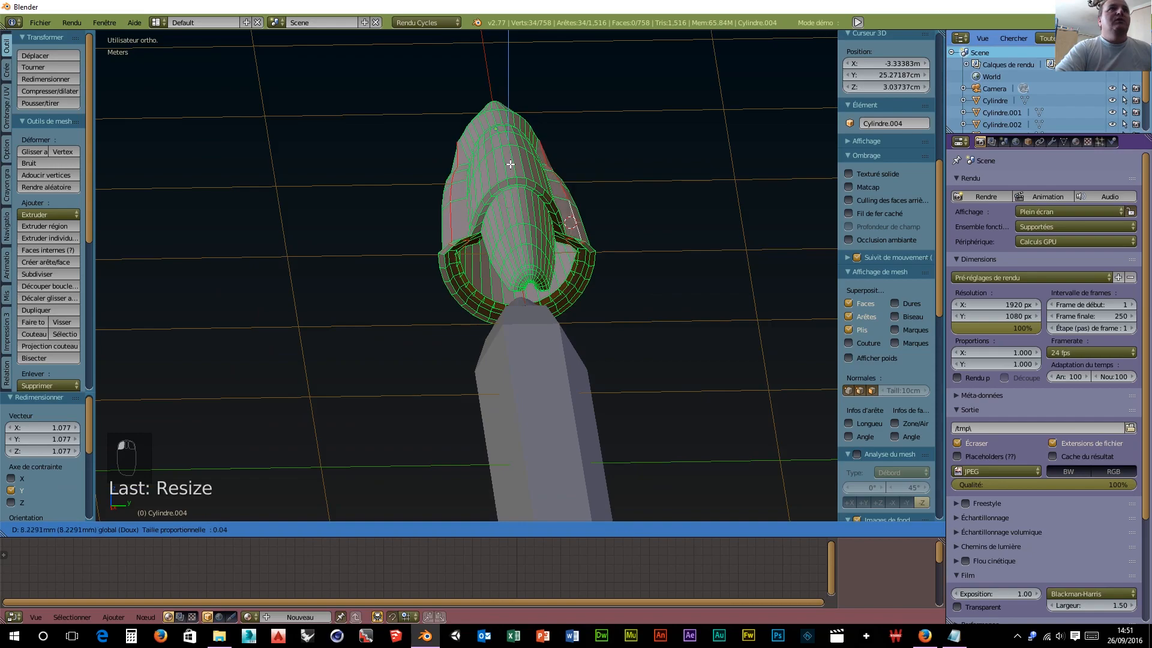
pyautogui.click(510, 160)
pyautogui.moveTo(509, 160)
pyautogui.mouseDown(button='middle')
pyautogui.moveTo(563, 192)
pyautogui.moveTo(532, 195)
pyautogui.moveTo(617, 225)
pyautogui.moveTo(543, 200)
pyautogui.moveTo(520, 217)
pyautogui.moveTo(514, 399)
pyautogui.moveTo(456, 258)
pyautogui.moveTo(428, 221)
pyautogui.moveTo(295, 203)
pyautogui.moveTo(296, 238)
pyautogui.moveTo(442, 257)
pyautogui.moveTo(432, 226)
pyautogui.moveTo(322, 208)
pyautogui.moveTo(303, 226)
pyautogui.moveTo(473, 258)
pyautogui.moveTo(719, 368)
pyautogui.mouseUp(button='middle')
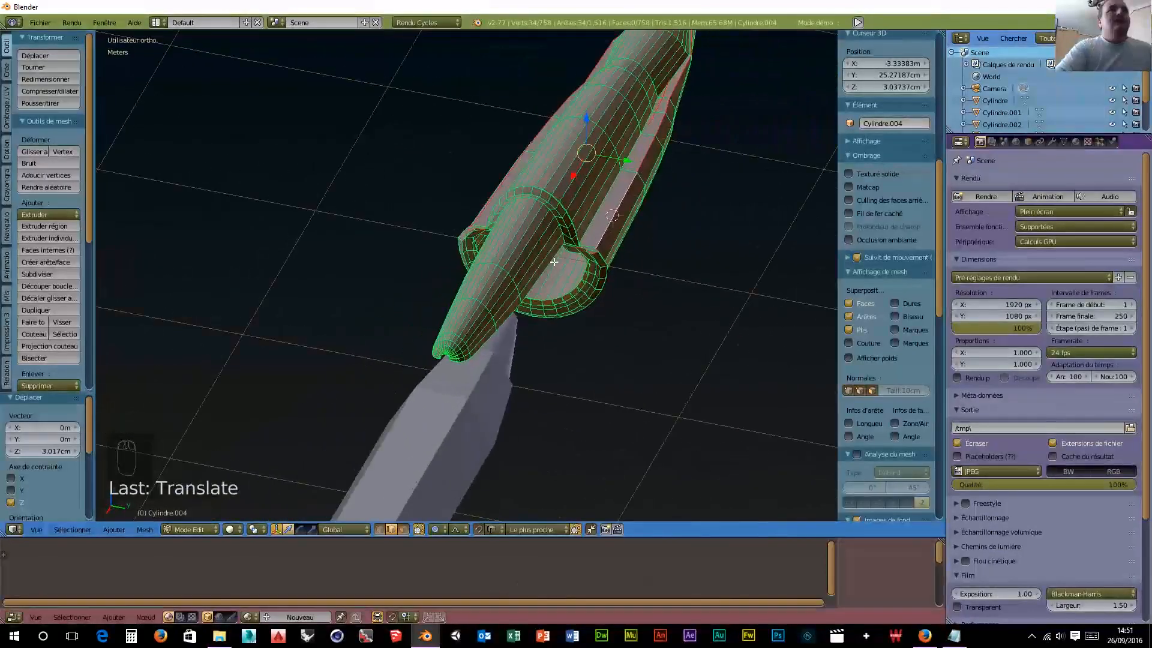
# Step: Undo the edge loop move, the loop cuts and both Y scalings, back to the original upper-face selection
pyautogui.hotkey('ctrl', 'z')
pyautogui.hotkey('ctrl', 'z')
pyautogui.hotkey('ctrl', 'z')
pyautogui.hotkey('ctrl', 'z')
pyautogui.hotkey('ctrl', 'z')
pyautogui.hotkey('ctrl', 'z')
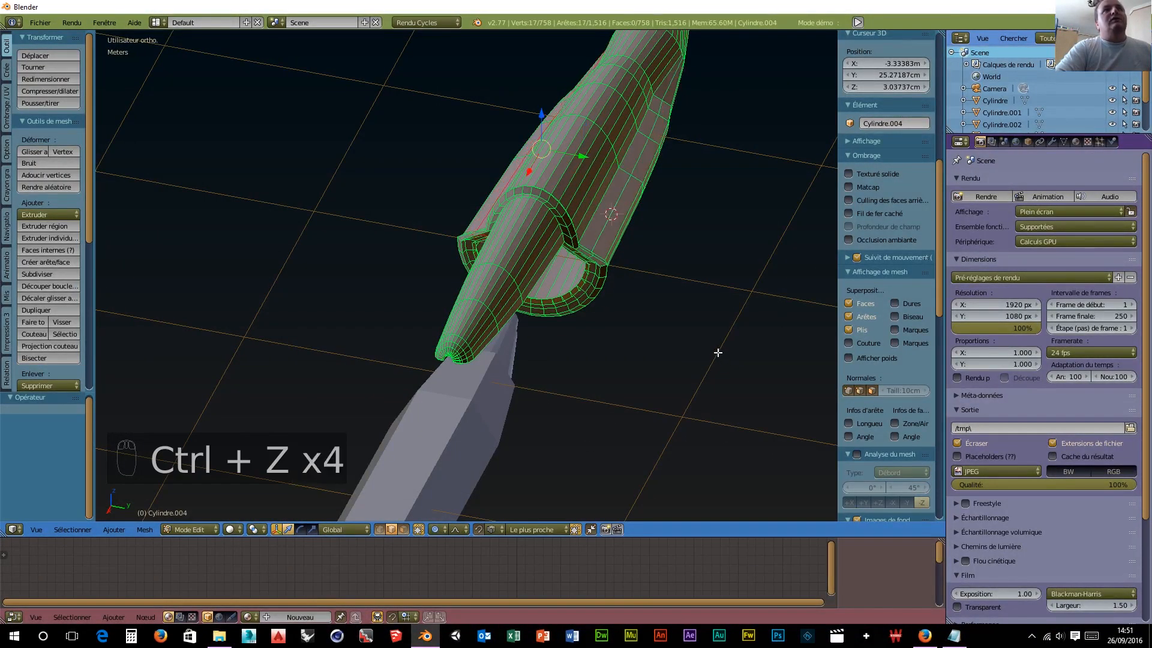
pyautogui.hotkey('ctrl', 'z')
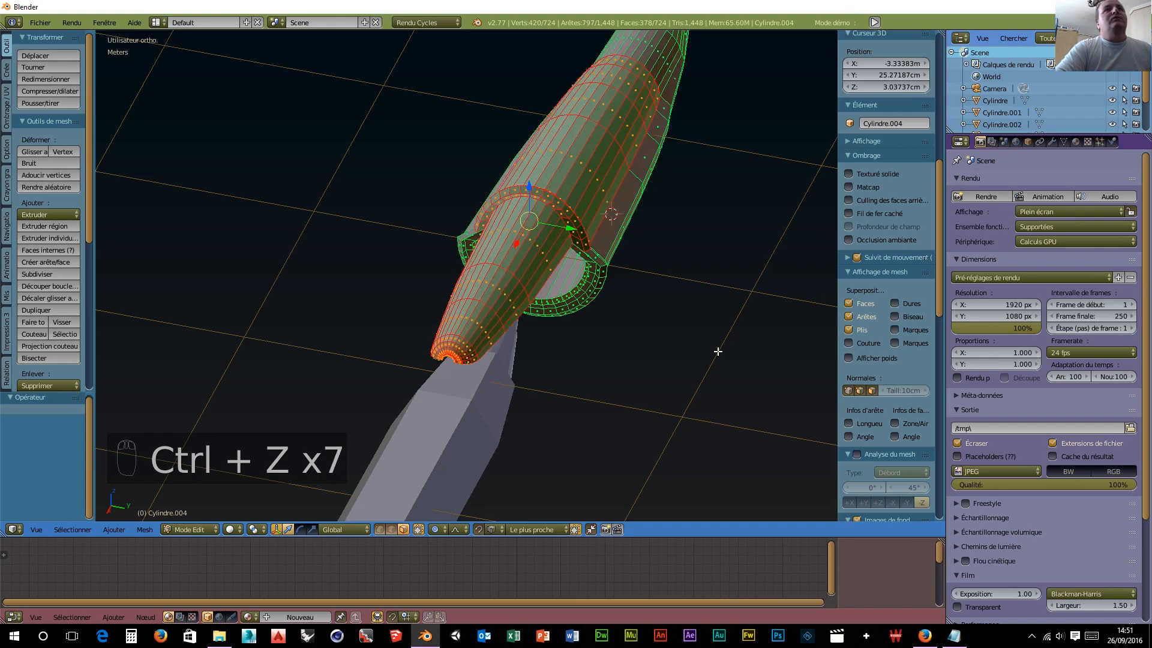
pyautogui.hotkey('ctrl', 'z')
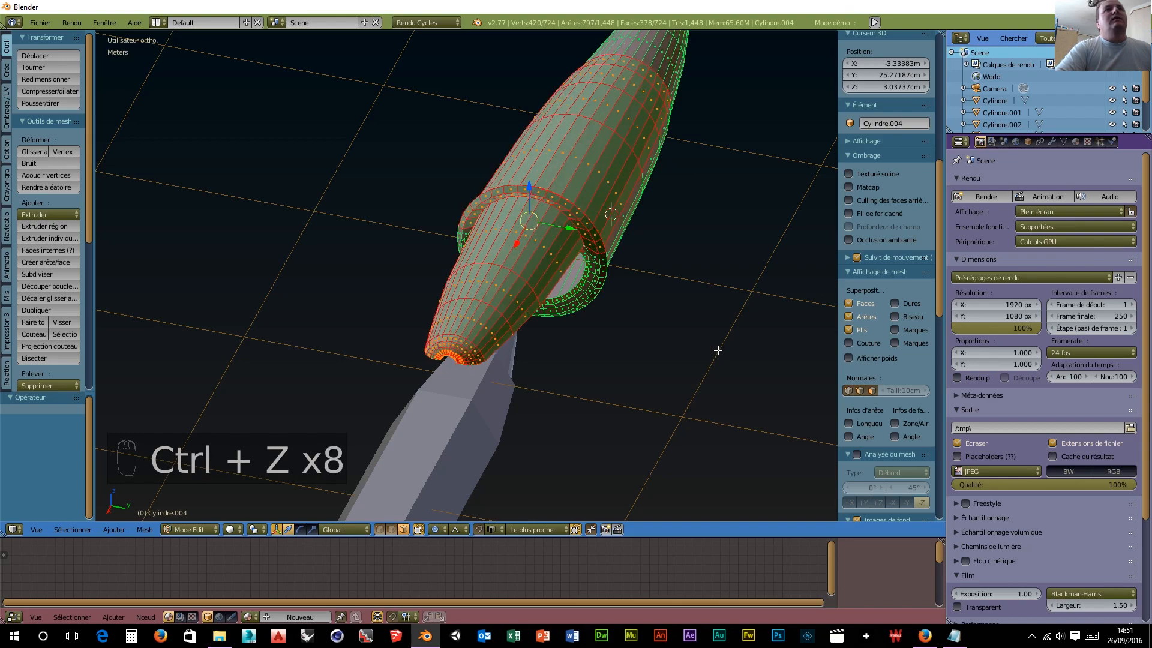
# Step: Deselect the outermost lengthwise face loop on each side of the selected clip and collar section
pyautogui.moveTo(718, 350); pyautogui.dragTo(646, 312, button='middle')
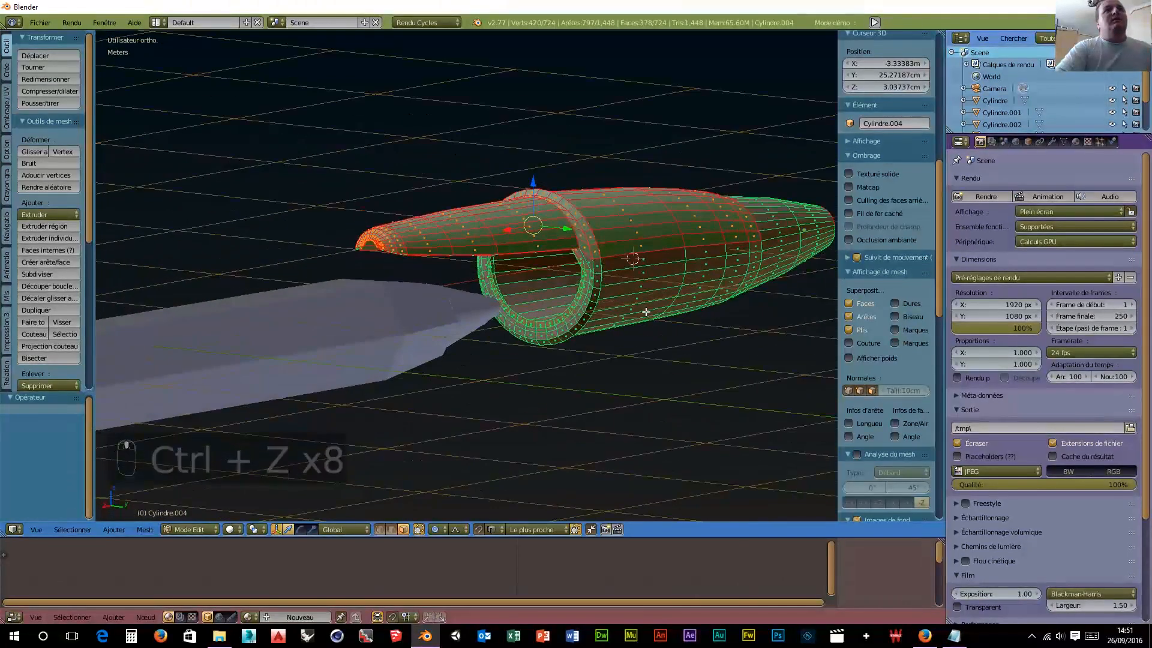
pyautogui.scroll(4, 645, 312)
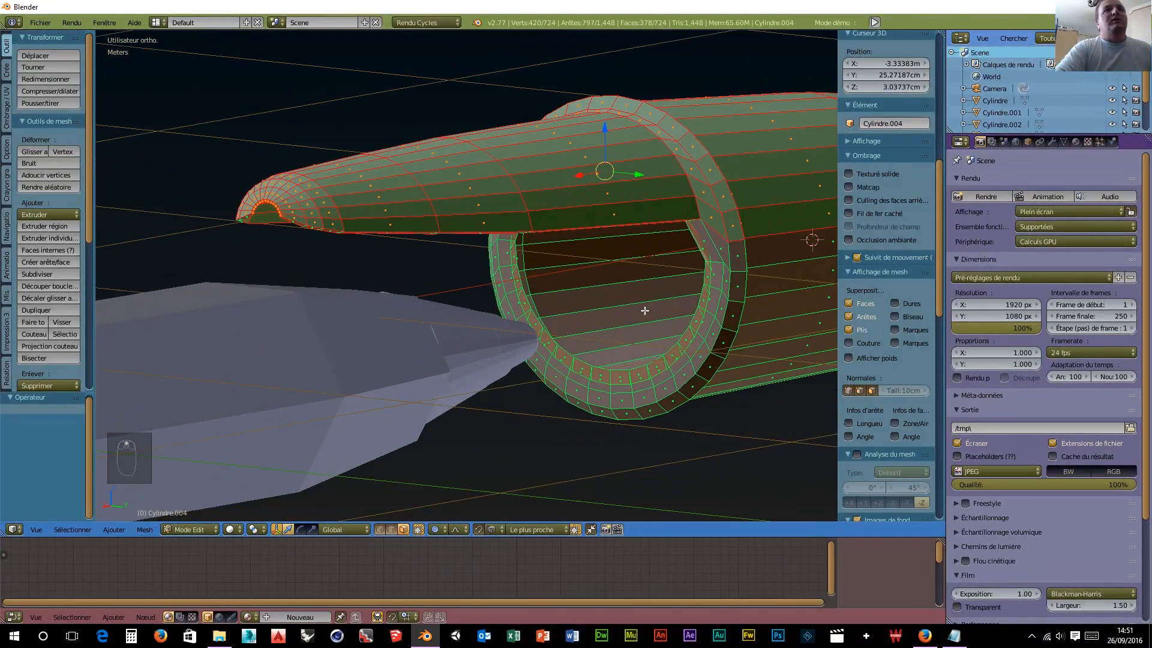
pyautogui.keyDown('alt'); pyautogui.rightClick(740, 225); pyautogui.keyUp('alt')
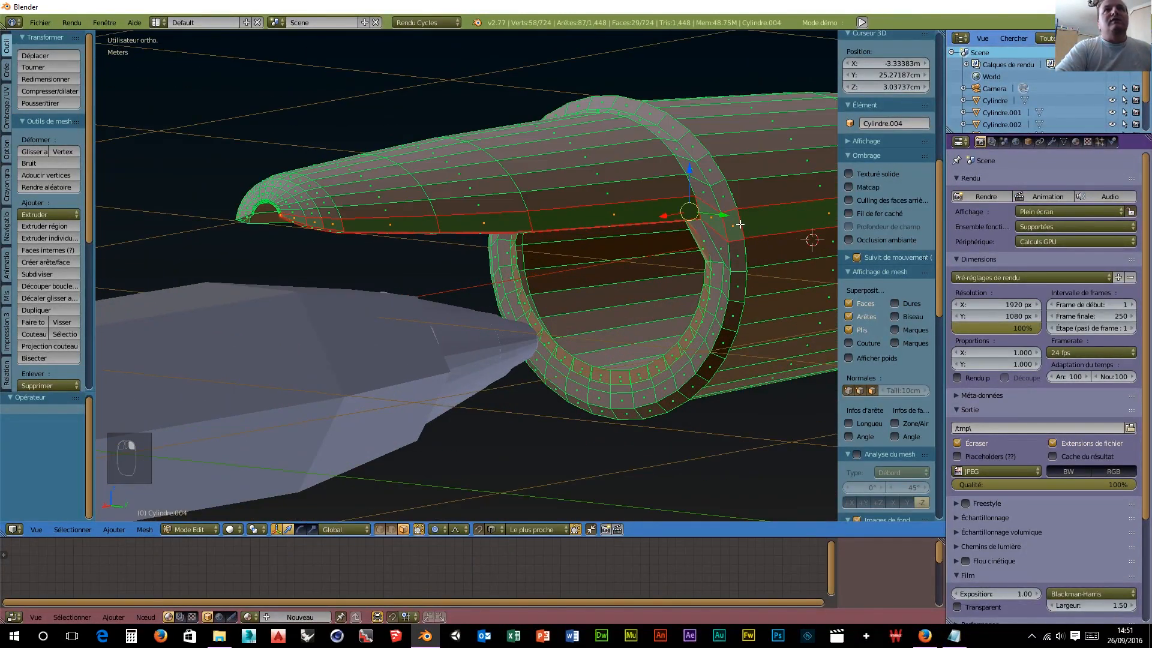
pyautogui.hotkey('ctrl', 'z')
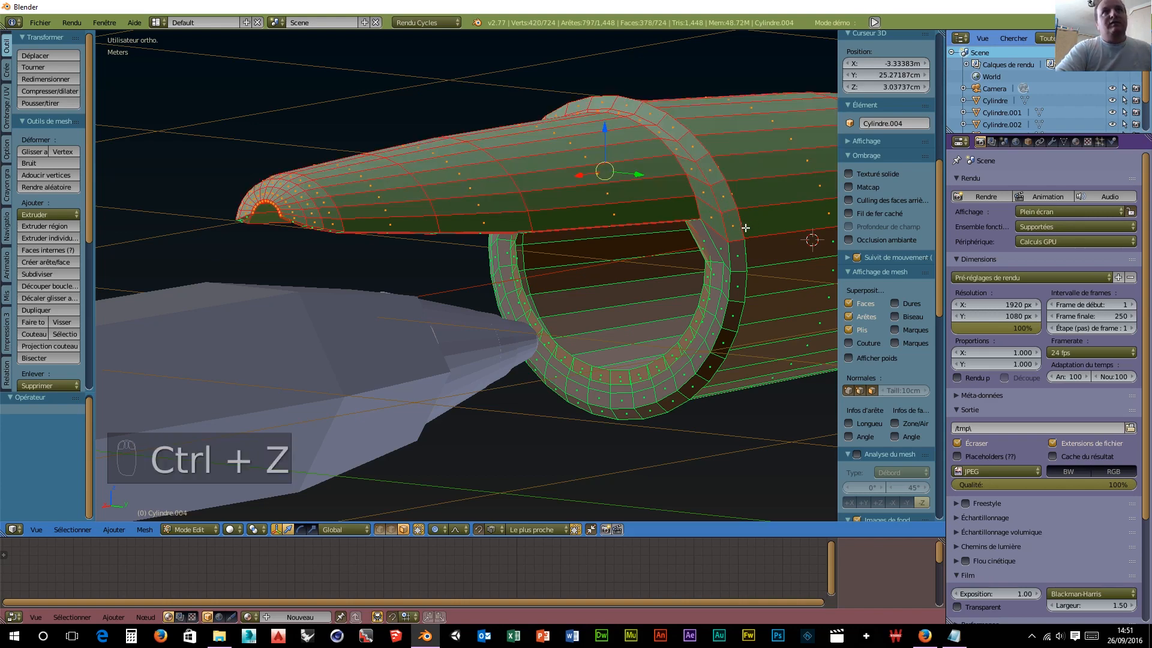
pyautogui.hotkey('ctrl', 'z')
pyautogui.moveTo(663, 260)
pyautogui.mouseDown(button='middle')
pyautogui.moveTo(634, 268)
pyautogui.moveTo(664, 267)
pyautogui.mouseUp(button='middle')
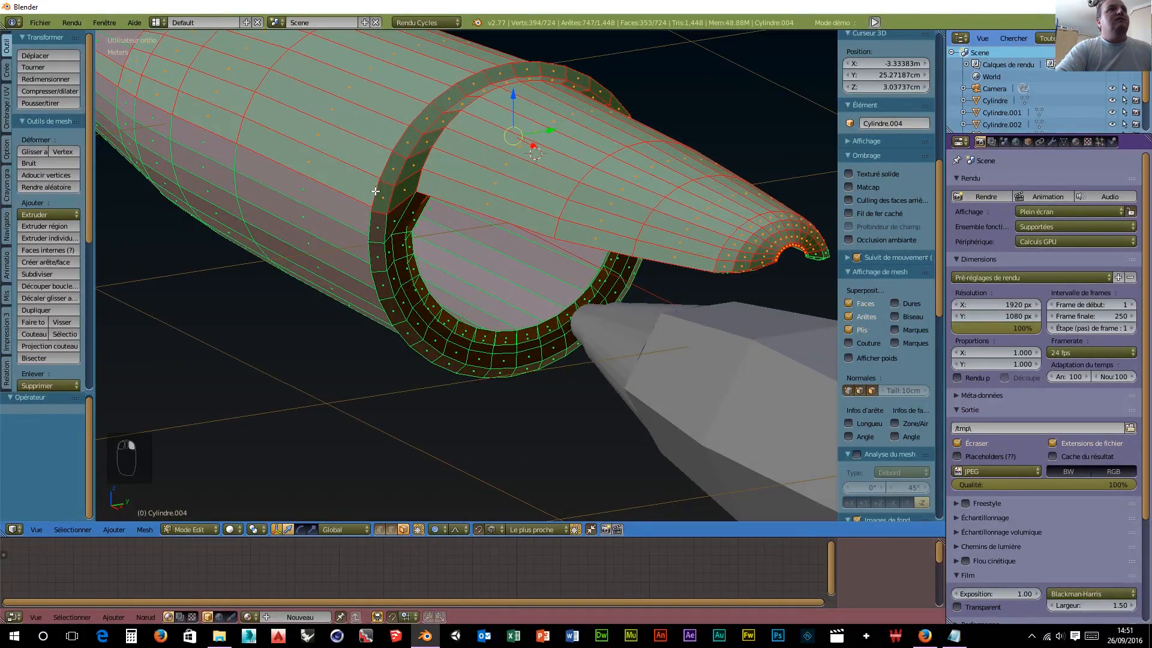
pyautogui.hotkey('ctrl', 'z')
pyautogui.scroll(-4, 471, 222)
pyautogui.moveTo(471, 222); pyautogui.dragTo(619, 342, button='middle')
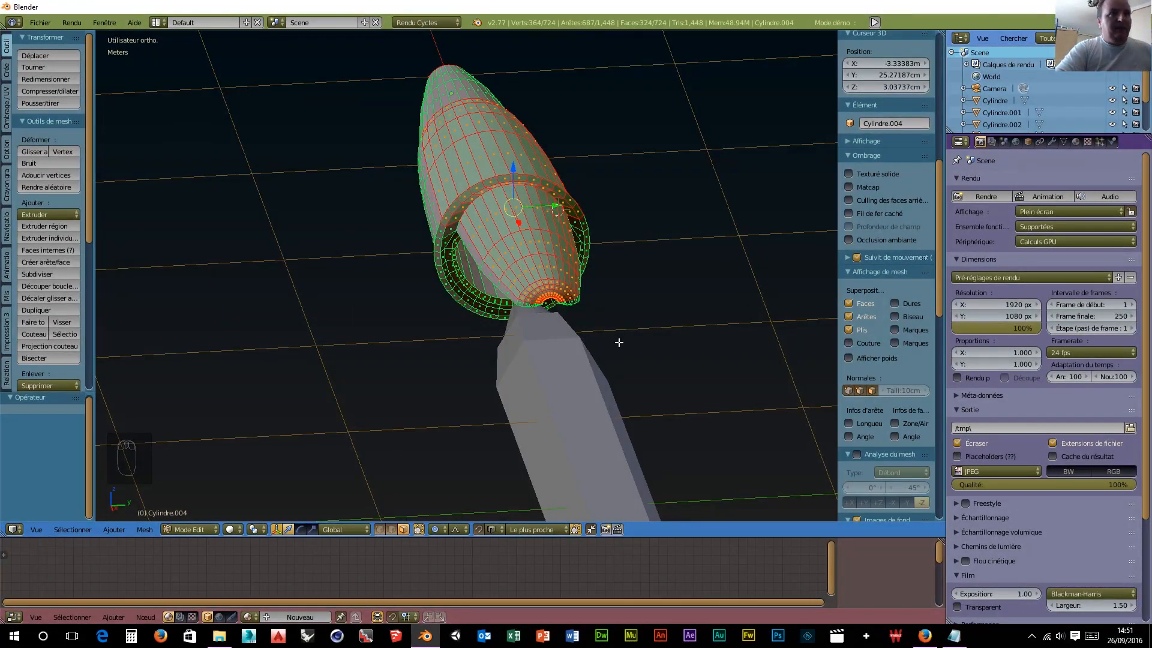
# Step: Scale the selected upper faces of the cap and clip along Y to 0.729 with proportional editing
pyautogui.press('s')
pyautogui.press('y')
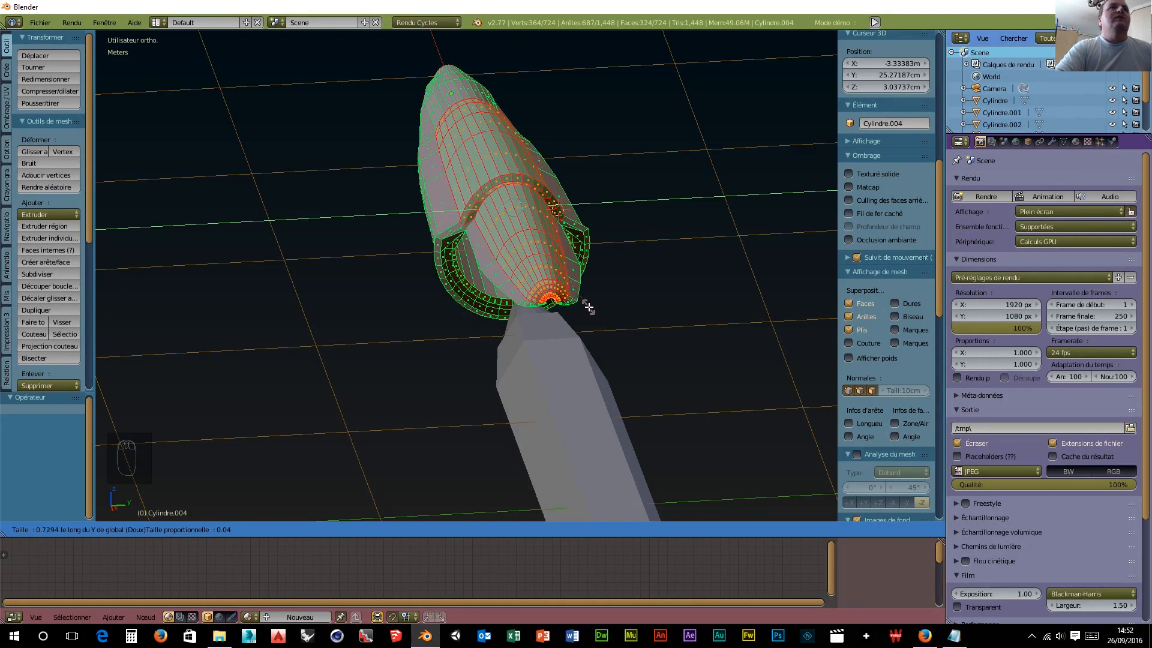
pyautogui.click(589, 307)
pyautogui.moveTo(591, 308); pyautogui.dragTo(693, 341, button='middle')
pyautogui.scroll(6, 693, 341)
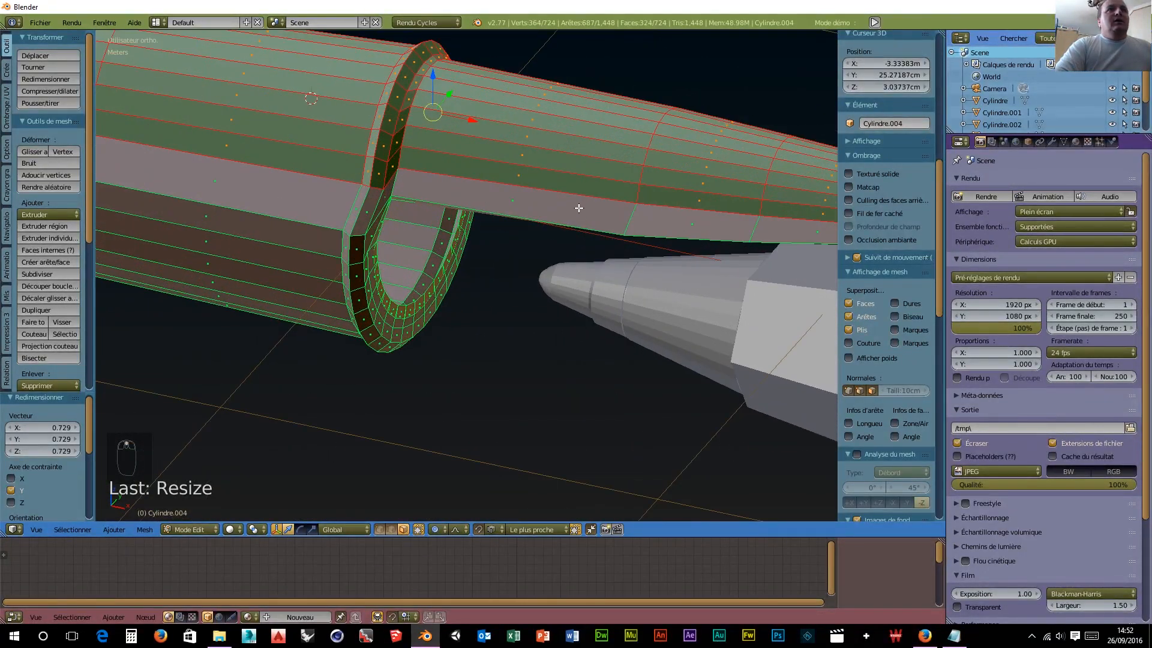
pyautogui.scroll(-2, 582, 210)
pyautogui.moveTo(586, 215); pyautogui.dragTo(565, 200, button='middle')
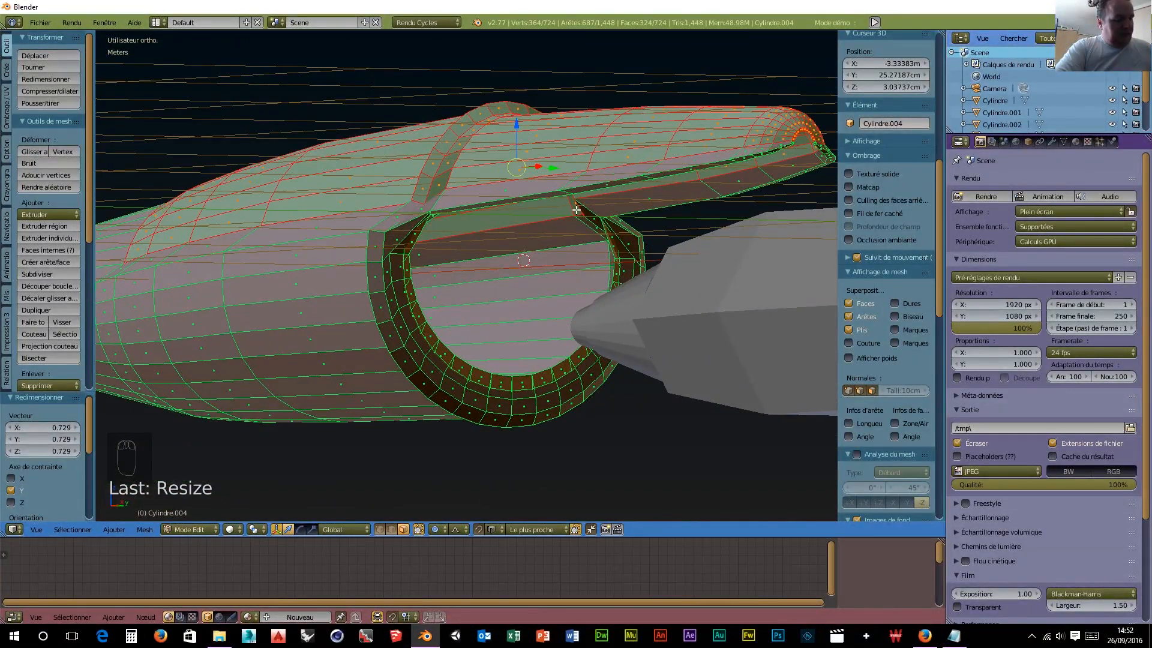
# Step: Clear the face selection and box-select the outer end of the clip
pyautogui.press('a')
pyautogui.press('b')
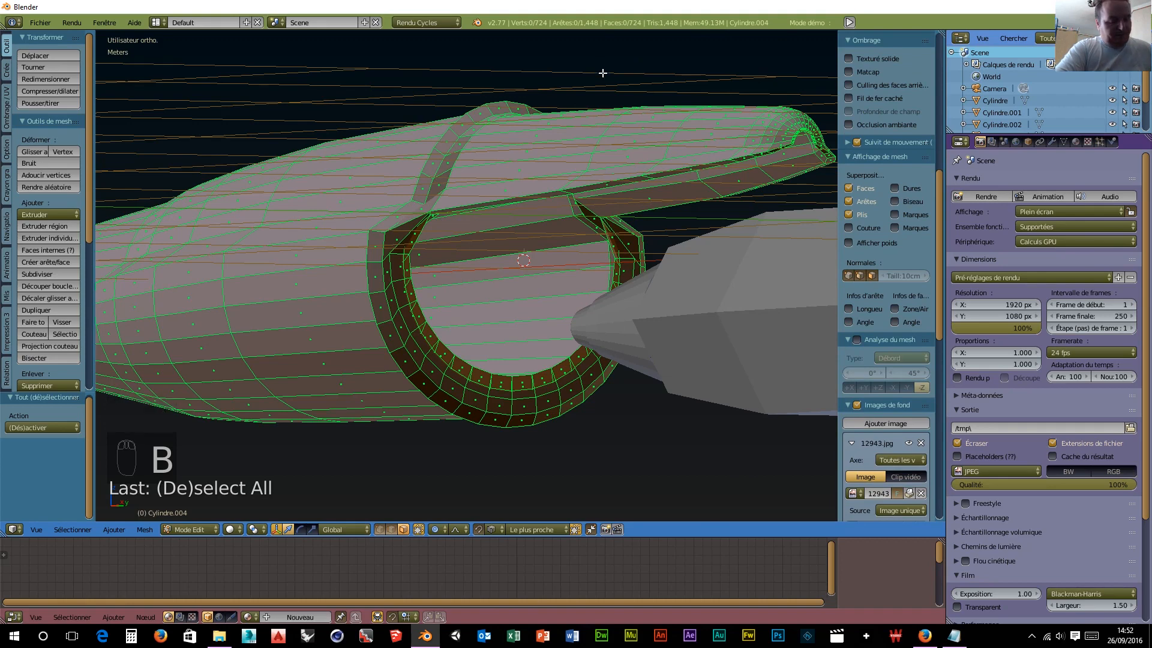
pyautogui.press('b')
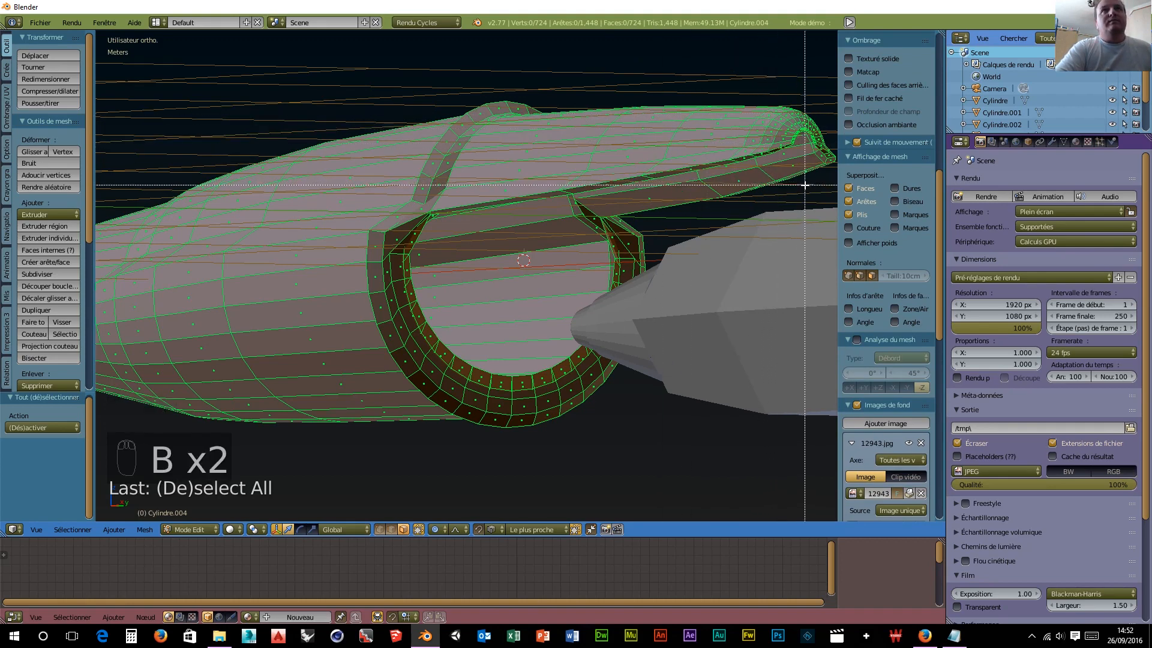
pyautogui.moveTo(804, 183); pyautogui.dragTo(640, 68)
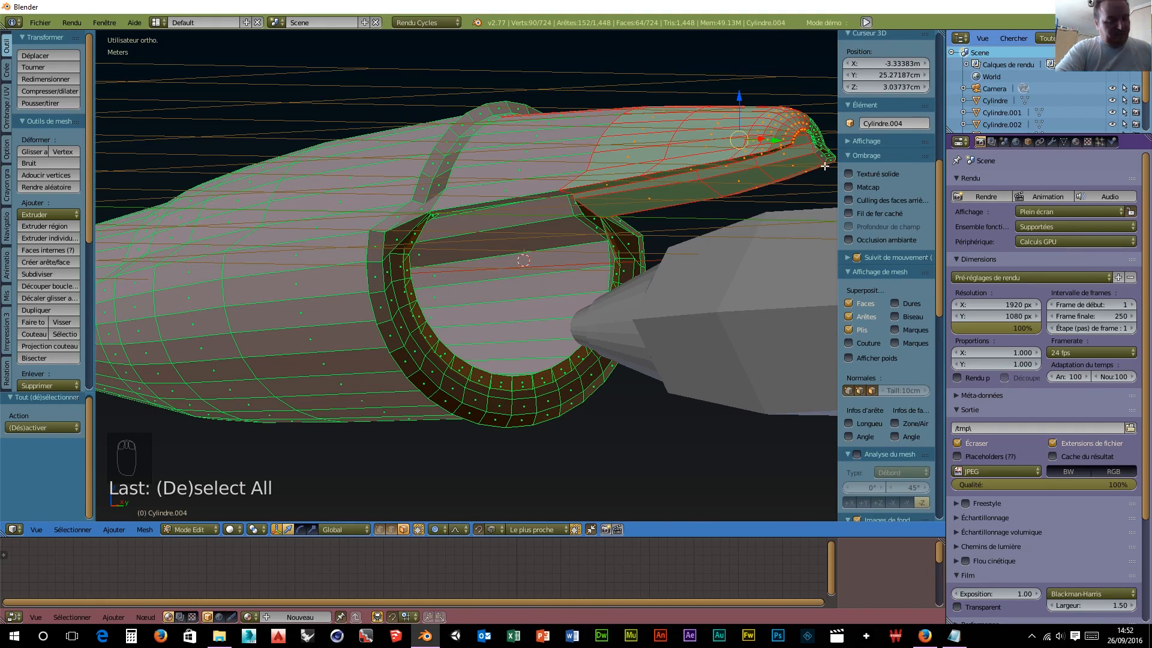
# Step: Show the mesh as wireframe in front view and replace the selection with the whole clip beyond the collar
pyautogui.click(233, 530)
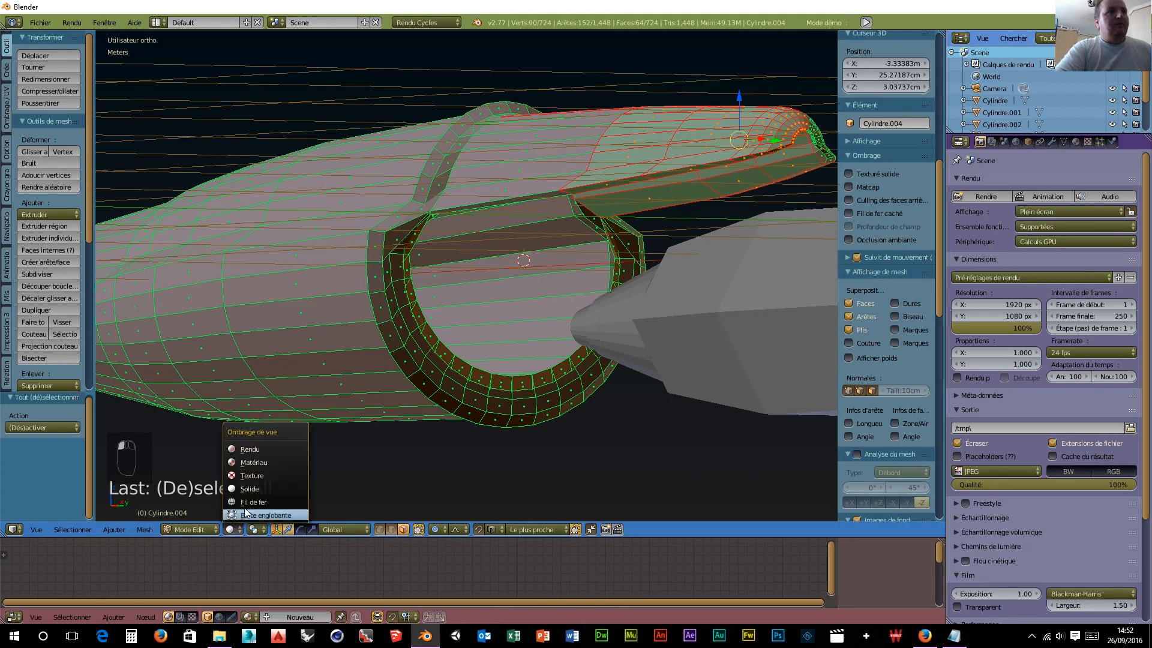
pyautogui.click(250, 504)
pyautogui.press('KP_1')
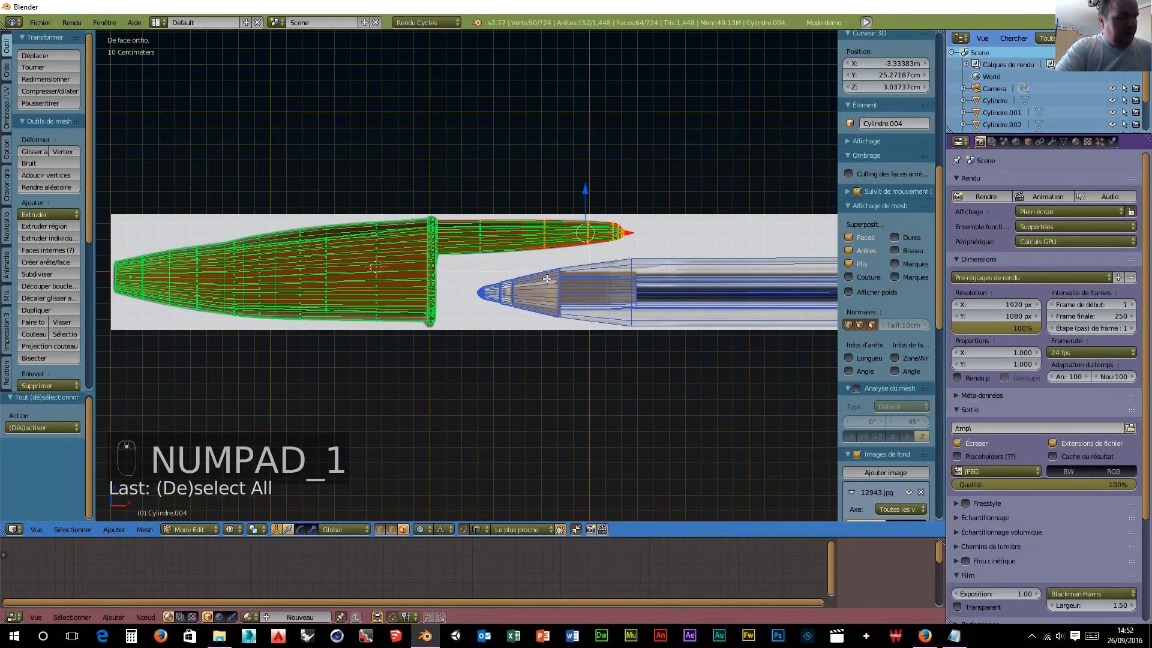
pyautogui.press('a')
pyautogui.press('a')
pyautogui.press('b')
pyautogui.moveTo(442, 186); pyautogui.dragTo(647, 257)
# Step: Scale the selected clip along Y to 0.352 and rescale it along Y by 2.022, with proportional editing
pyautogui.press('s')
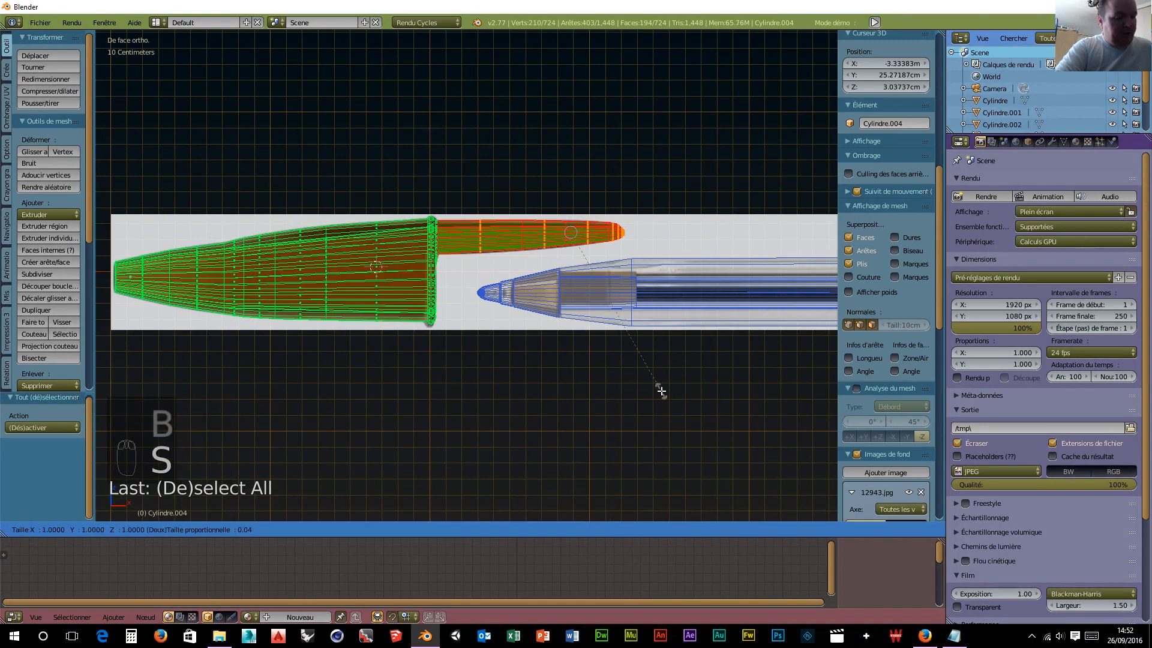
pyautogui.press('y')
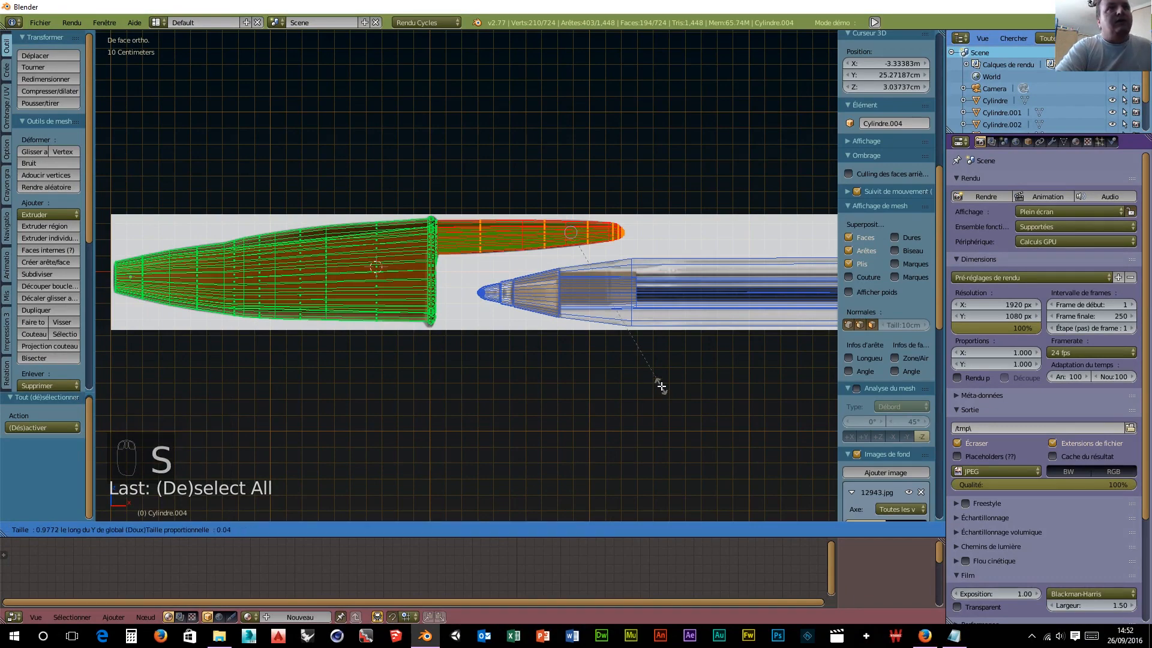
pyautogui.click(584, 300)
pyautogui.moveTo(609, 335); pyautogui.dragTo(472, 348, button='middle')
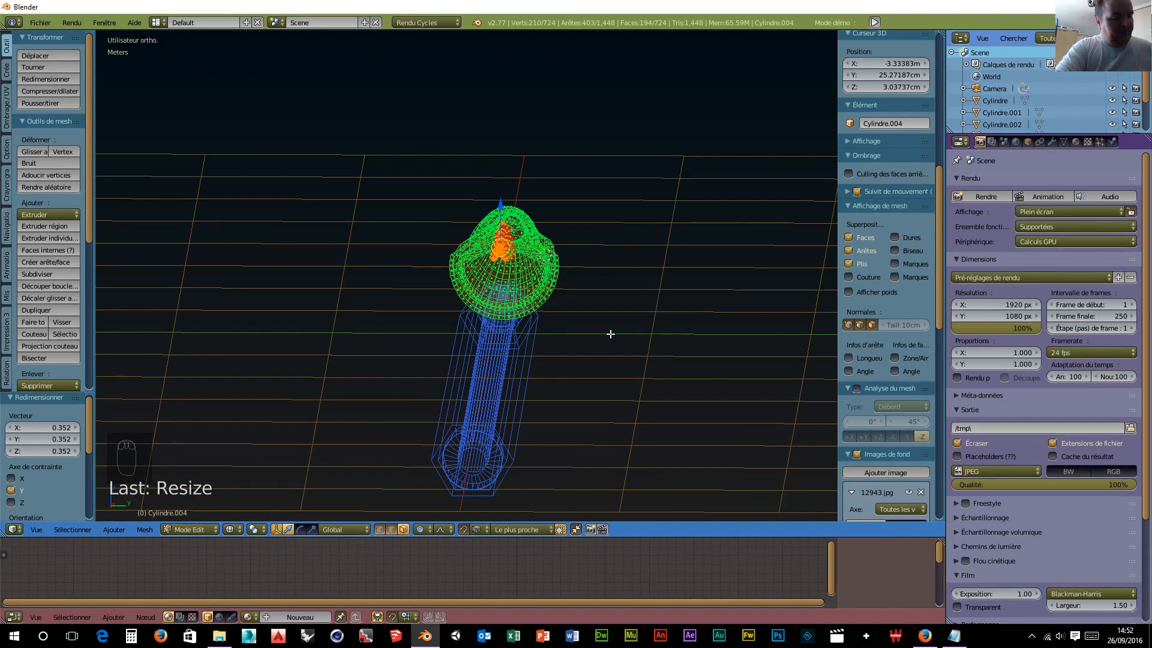
pyautogui.press('s')
pyautogui.press('y')
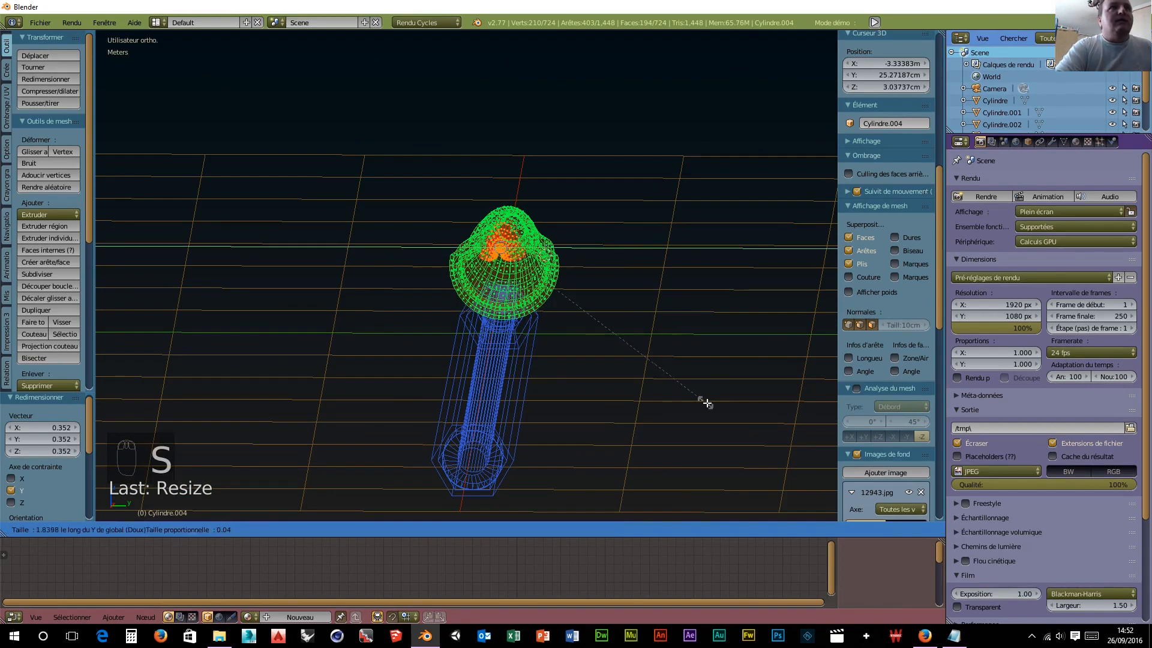
pyautogui.click(728, 411)
pyautogui.moveTo(728, 412); pyautogui.dragTo(123, 493, button='middle')
# Step: Return to Object Mode and display the model with solid shading
pyautogui.click(195, 529)
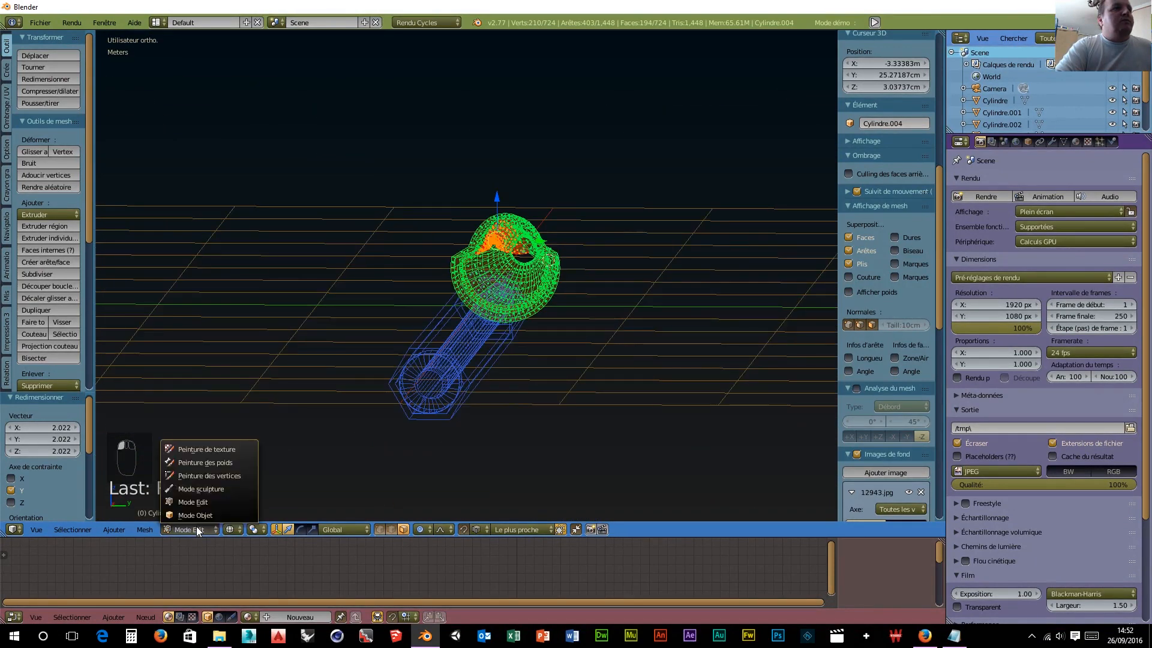
pyautogui.click(212, 508)
pyautogui.click(247, 529)
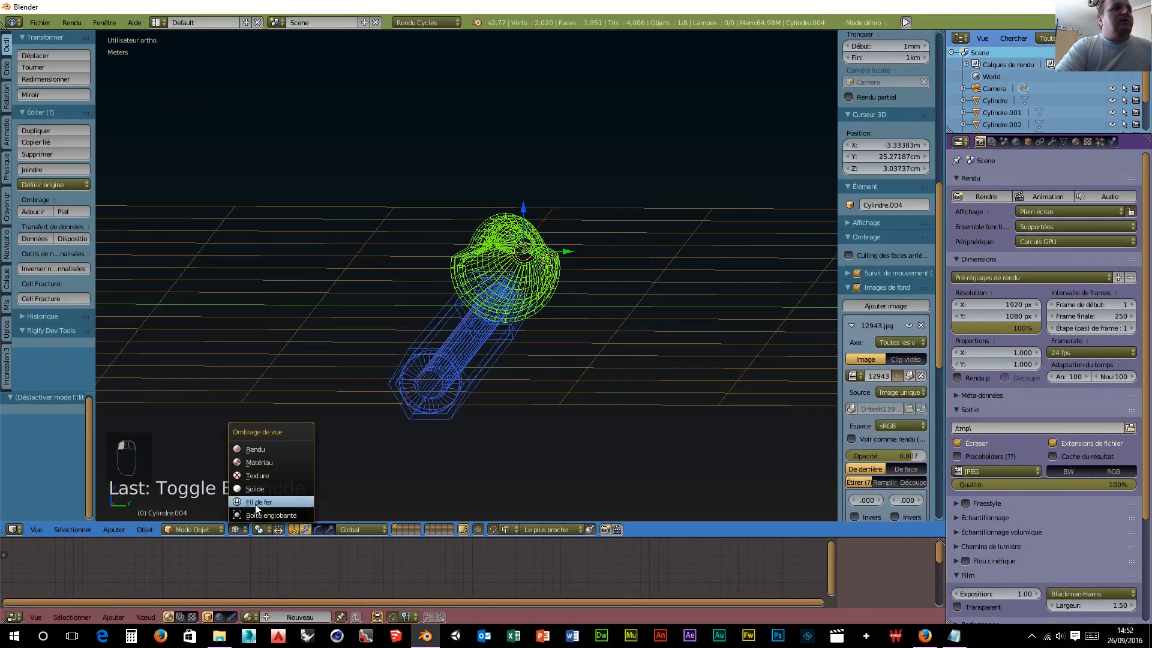
pyautogui.click(254, 488)
pyautogui.moveTo(171, 442)
pyautogui.mouseDown(button='middle')
pyautogui.moveTo(369, 444)
pyautogui.moveTo(426, 483)
pyautogui.moveTo(538, 422)
pyautogui.moveTo(548, 373)
pyautogui.moveTo(435, 364)
pyautogui.moveTo(397, 369)
pyautogui.moveTo(354, 402)
pyautogui.moveTo(314, 402)
pyautogui.moveTo(367, 412)
pyautogui.moveTo(351, 431)
pyautogui.mouseUp(button='middle')
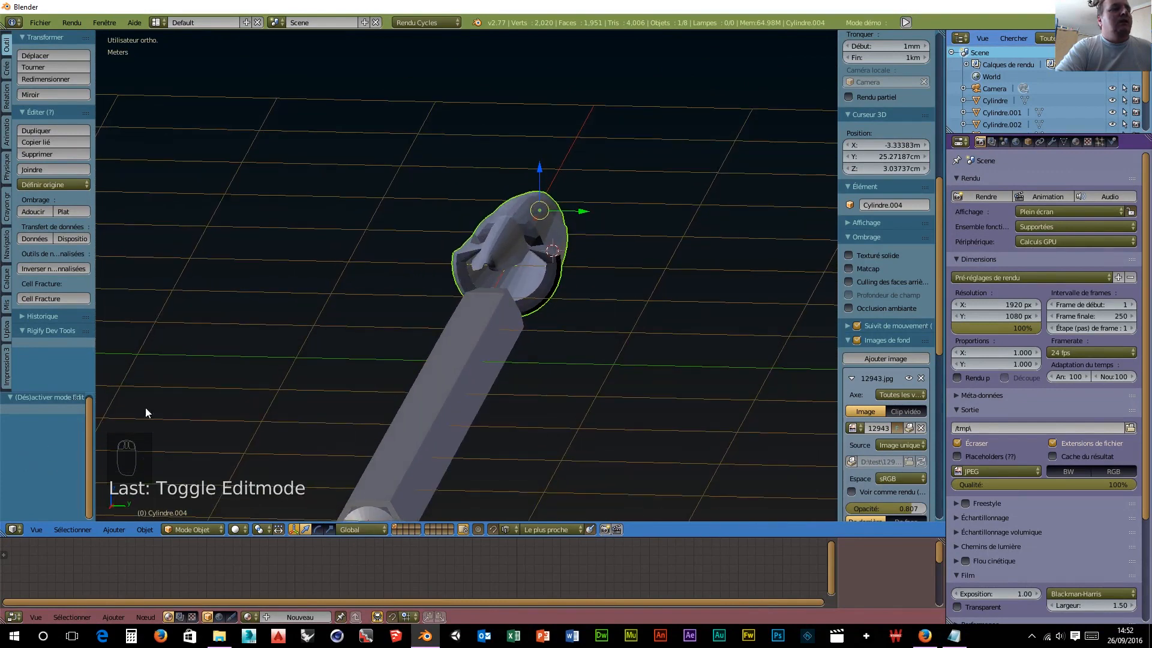
# Step: Undo two states and redo one to discard the Edit Mode changes made to the cap
pyautogui.hotkey('ctrl', 'z')
pyautogui.hotkey('ctrl', 'z')
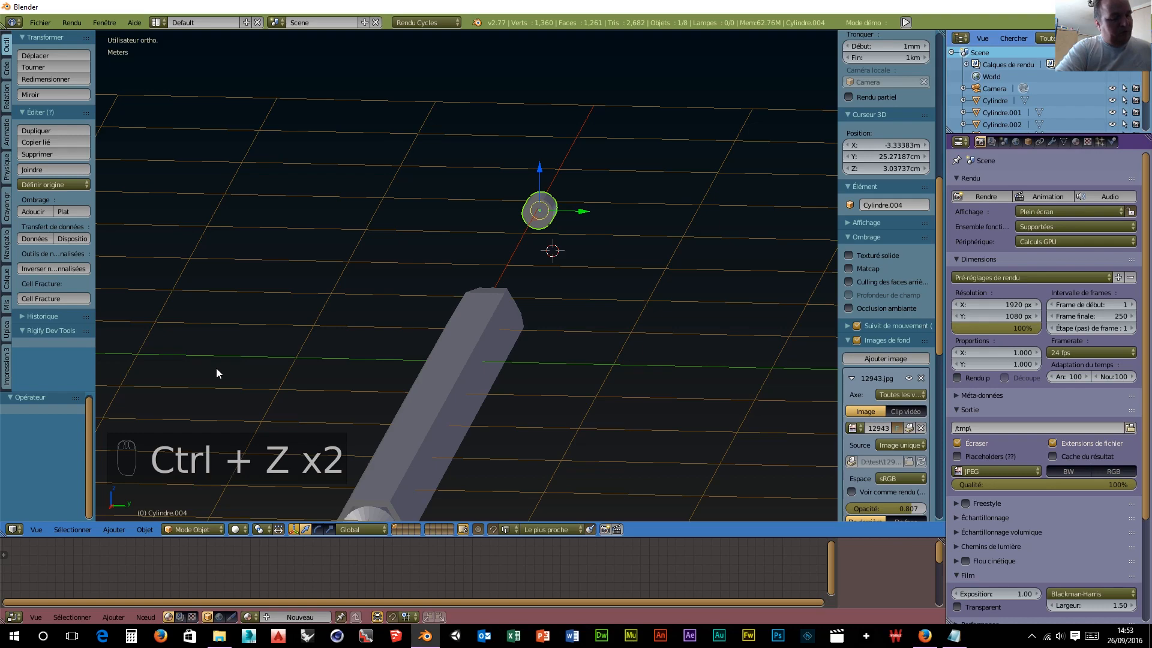
pyautogui.hotkey('ctrl', 'shift', 'z')
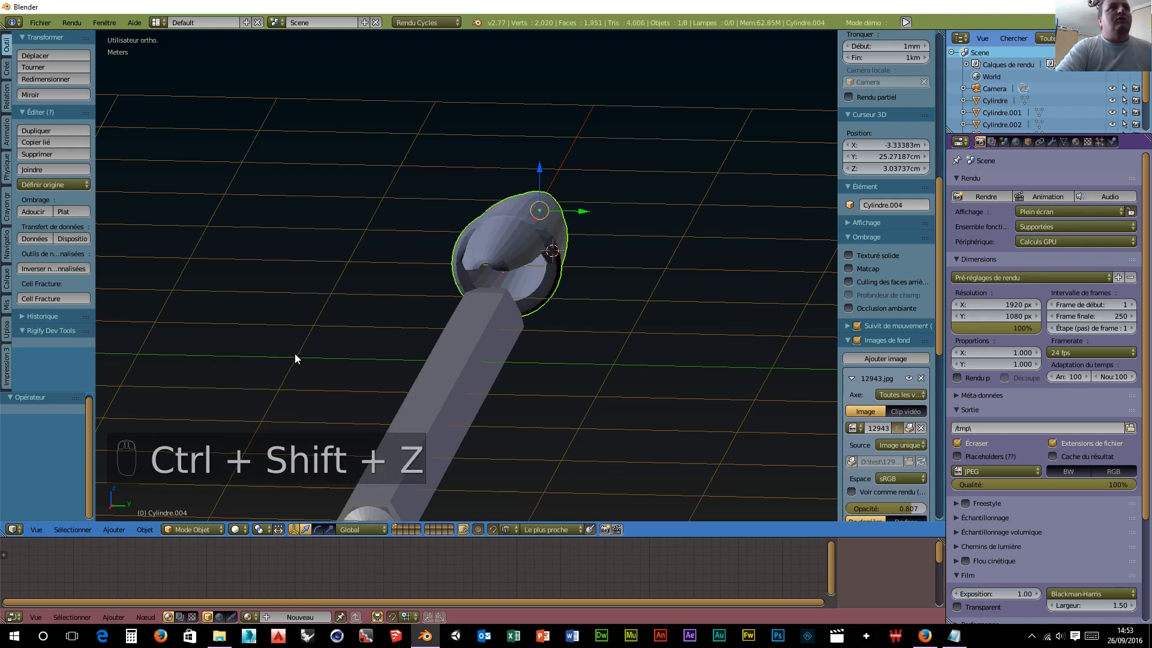
# Step: Apply smooth shading to the pen cap
pyautogui.moveTo(295, 359); pyautogui.dragTo(470, 340, button='middle')
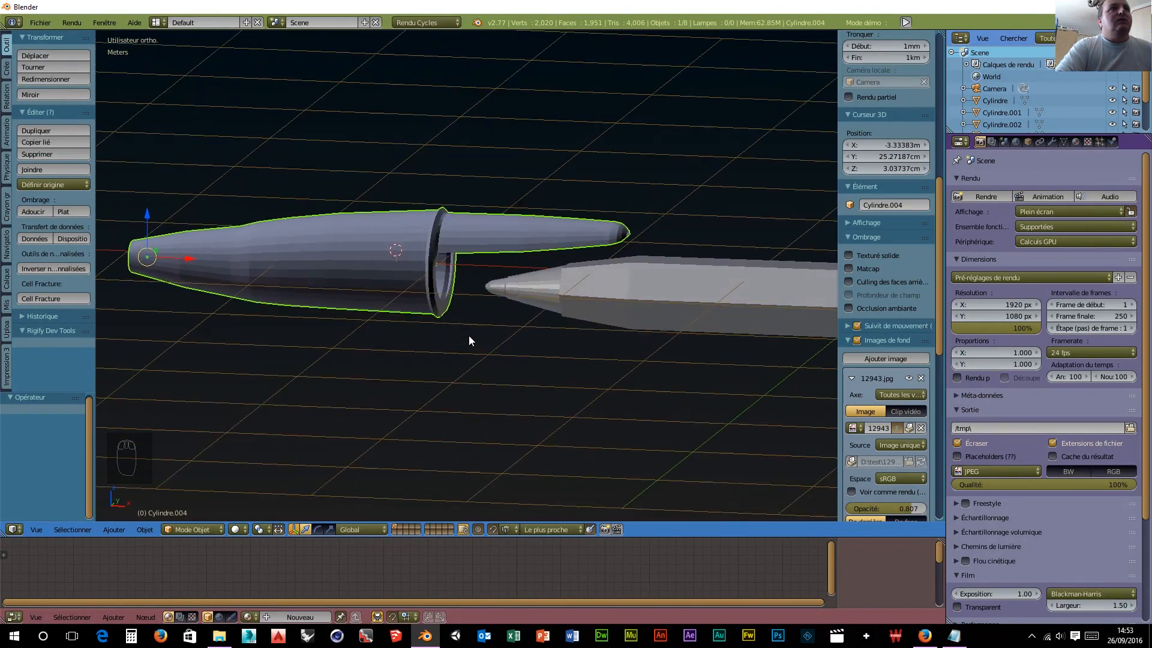
pyautogui.click(30, 208)
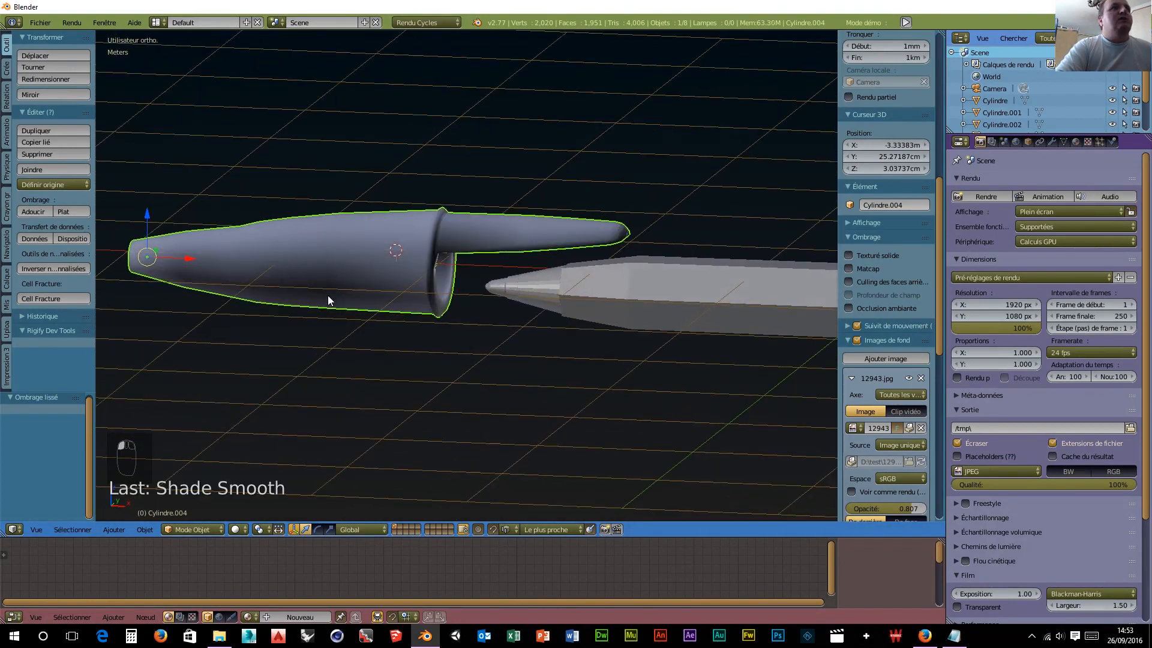
pyautogui.moveTo(329, 298); pyautogui.dragTo(442, 350, button='middle')
pyautogui.scroll(-4, 441, 345)
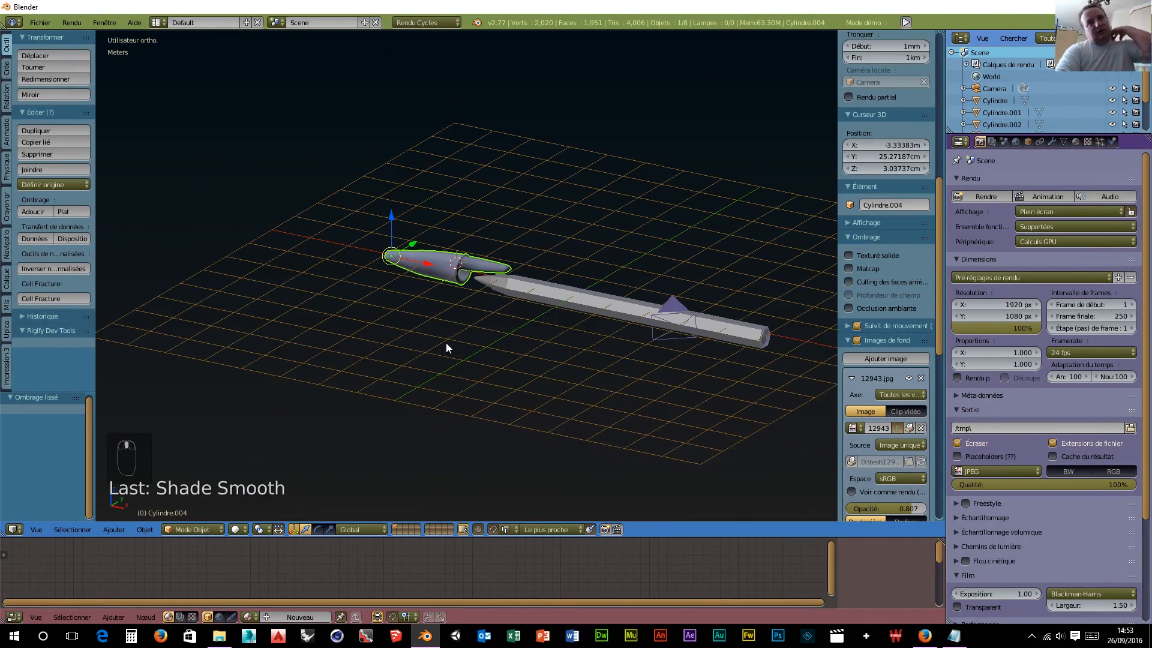
pyautogui.scroll(-3, 516, 349)
pyautogui.scroll(4, 507, 345)
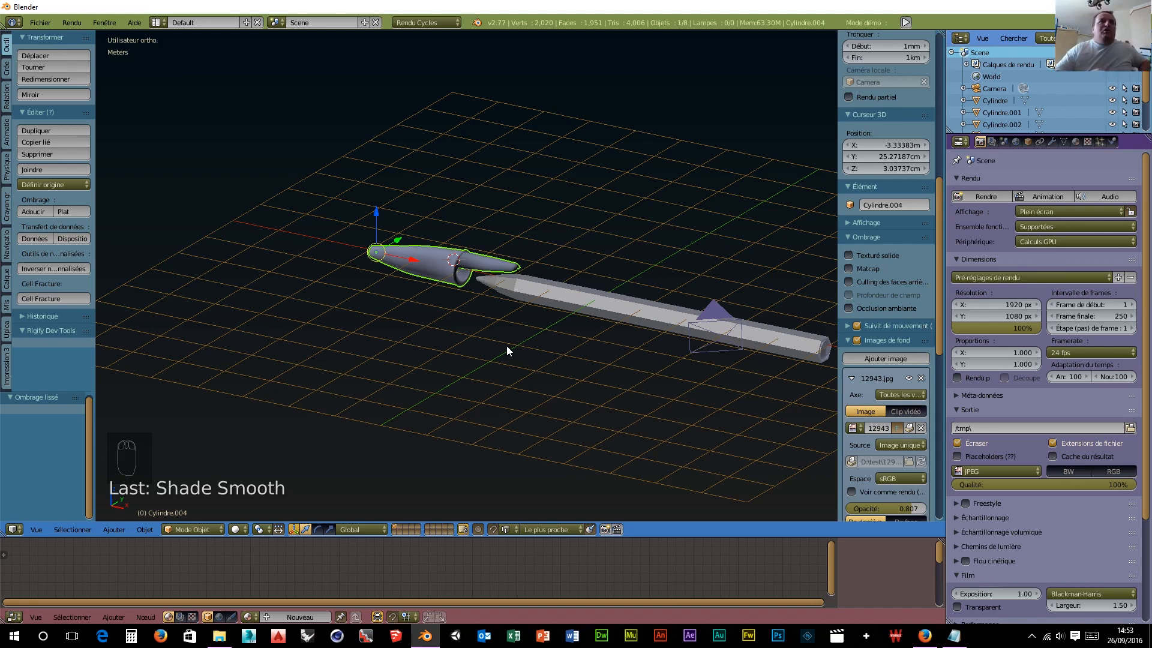
# Step: Select the hexagonal pen barrel and set its Z dimension to 17.5 cm
pyautogui.rightClick(555, 294)
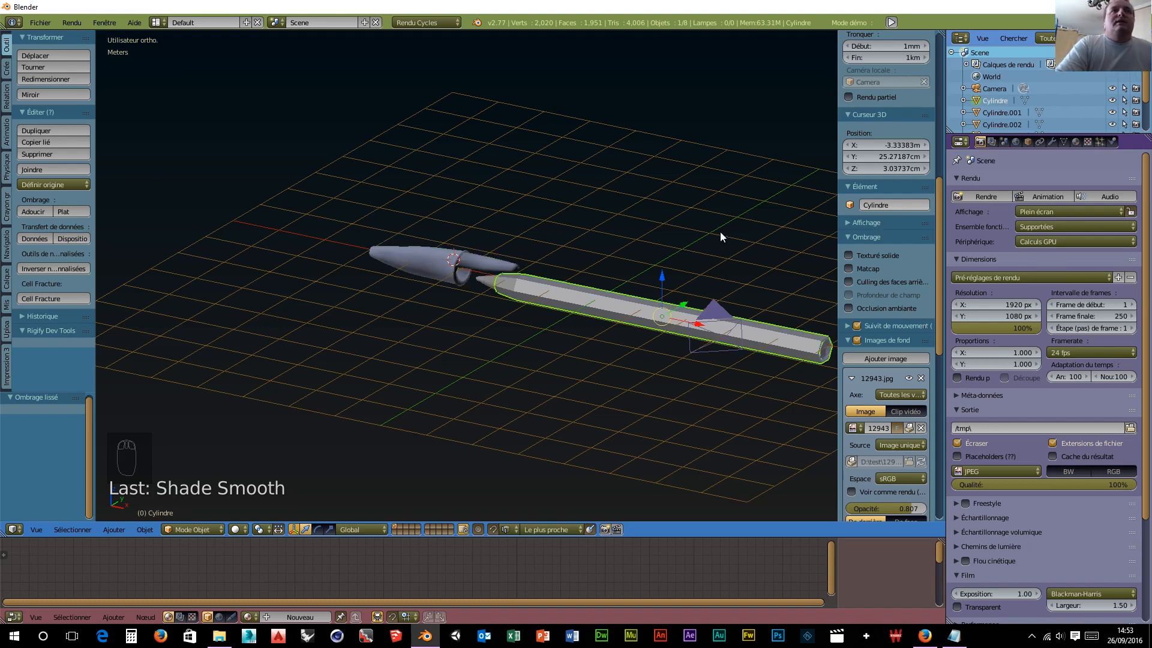
pyautogui.scroll(1, 858, 198)
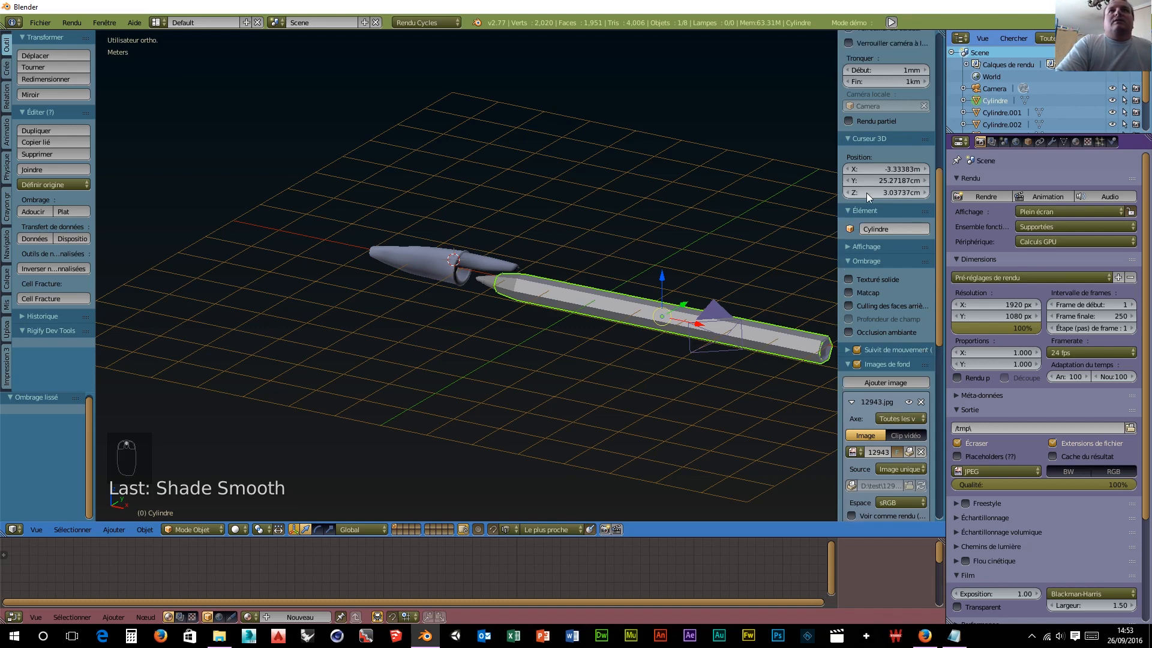
pyautogui.scroll(15, 882, 195)
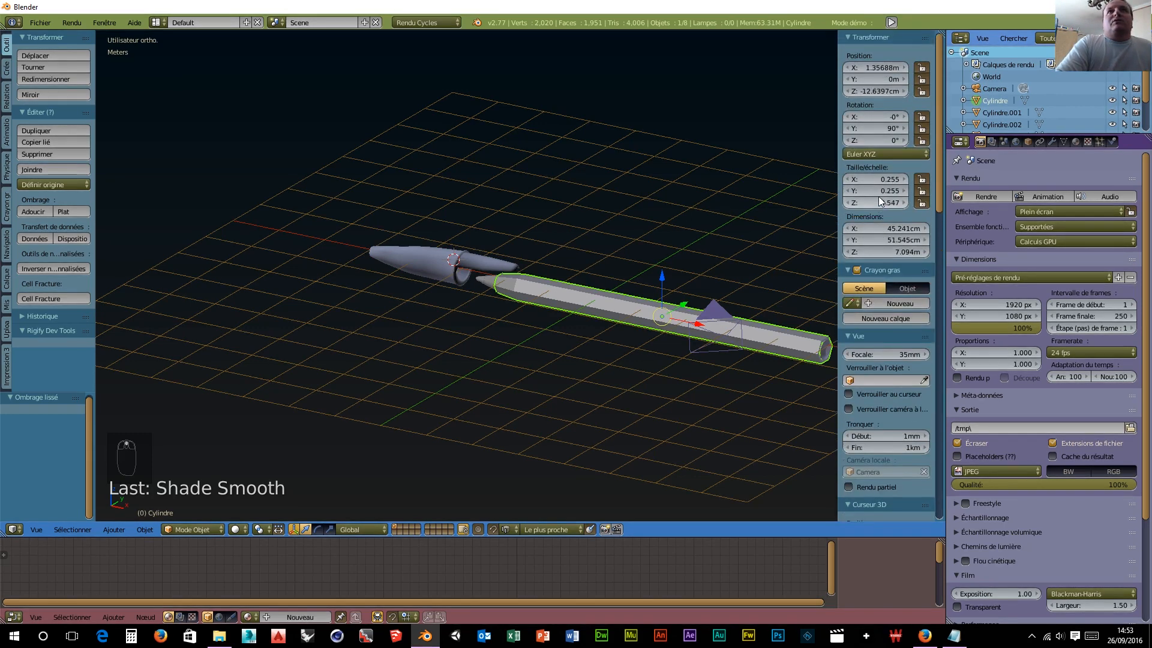
pyautogui.rightClick(870, 253)
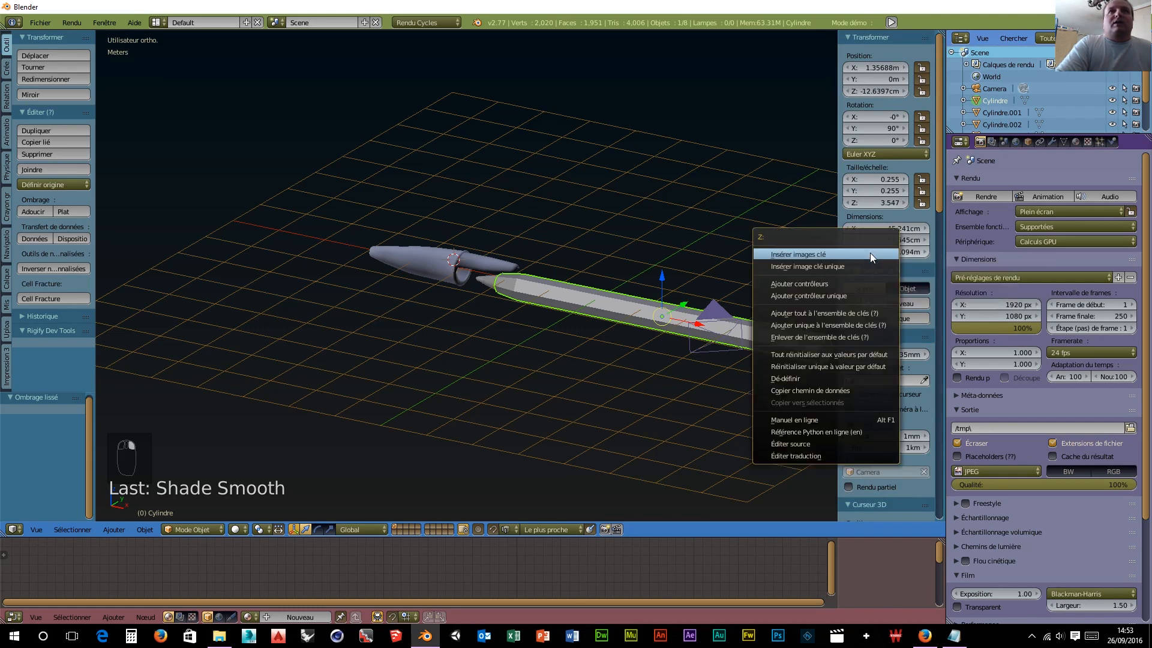
pyautogui.click(902, 254)
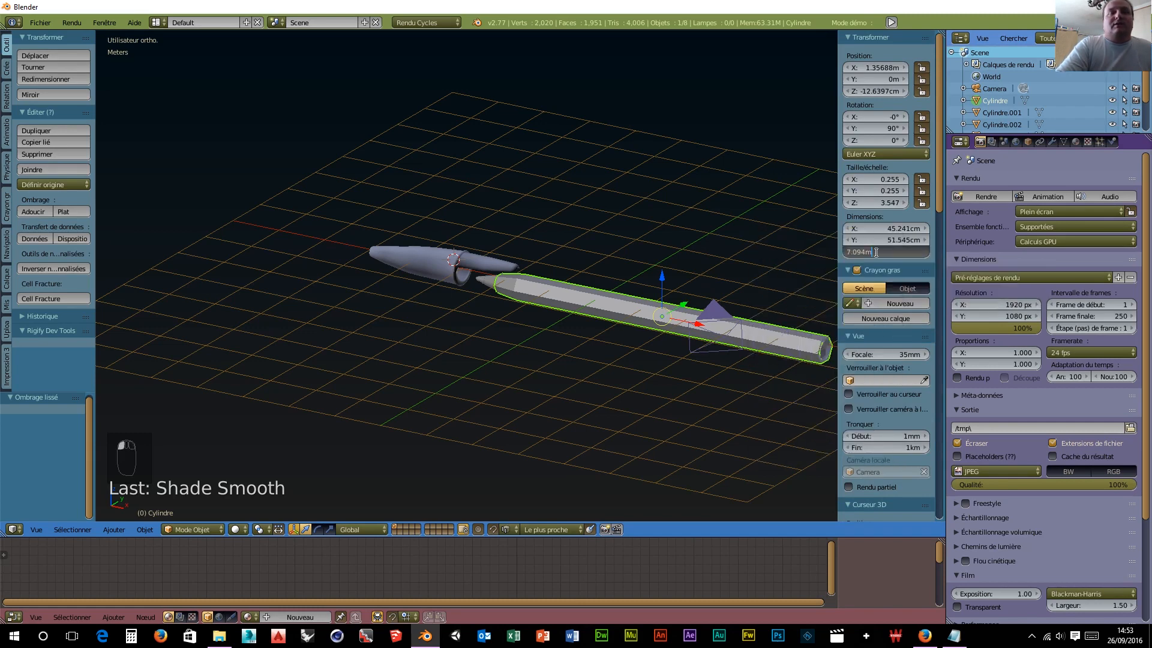
pyautogui.write('17.5c')
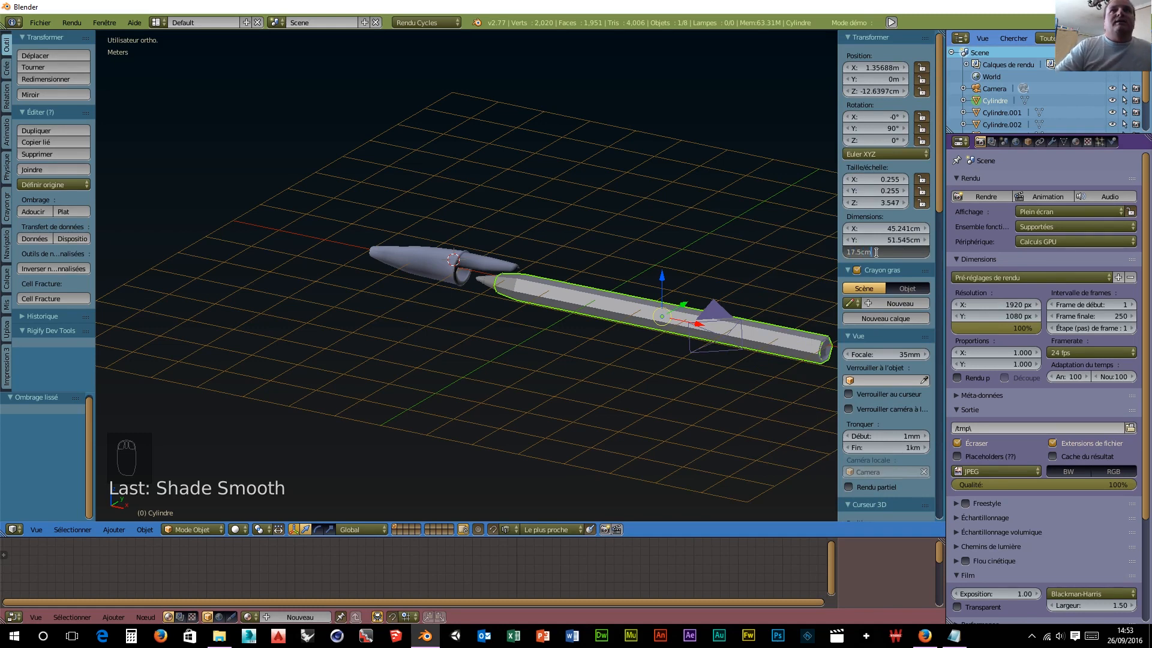
pyautogui.write('m')
pyautogui.press('Return')
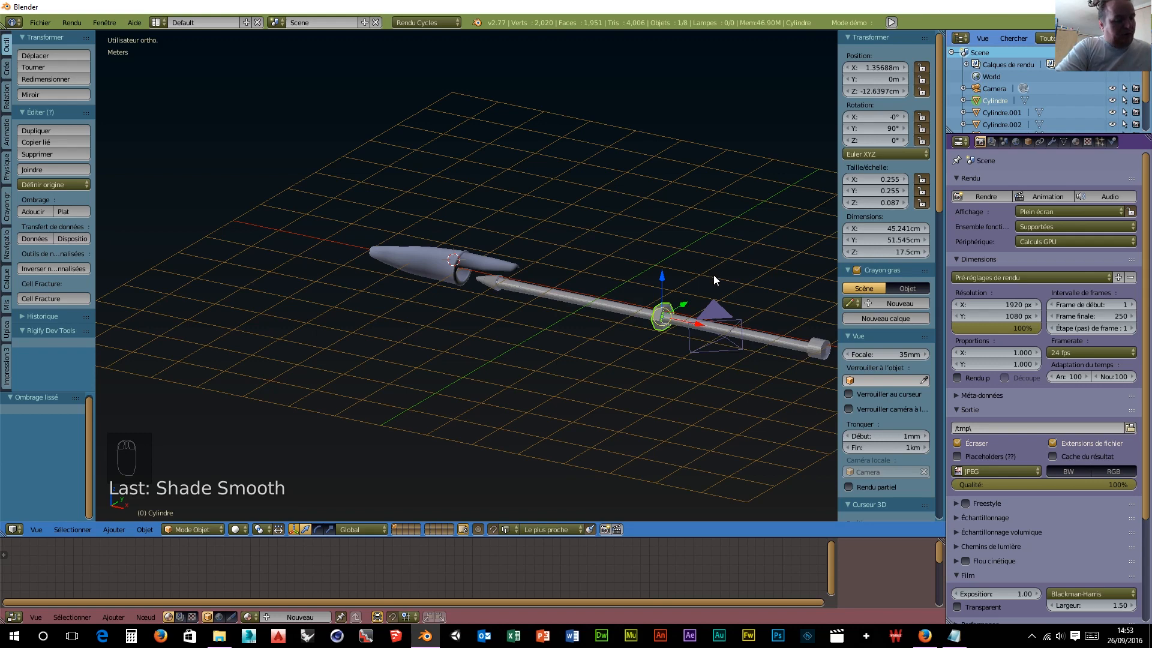
# Step: Undo the barrel's Z dimension change
pyautogui.hotkey('ctrl', 'z')
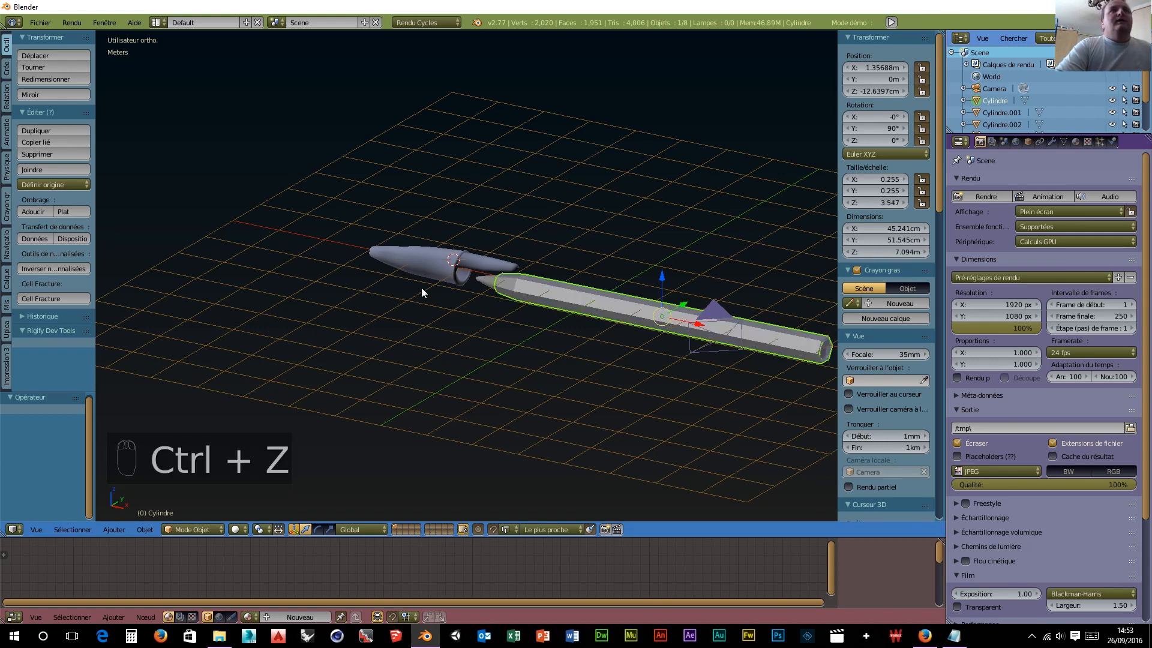
pyautogui.scroll(-2, 433, 289)
pyautogui.moveTo(433, 290); pyautogui.dragTo(550, 301, button='middle')
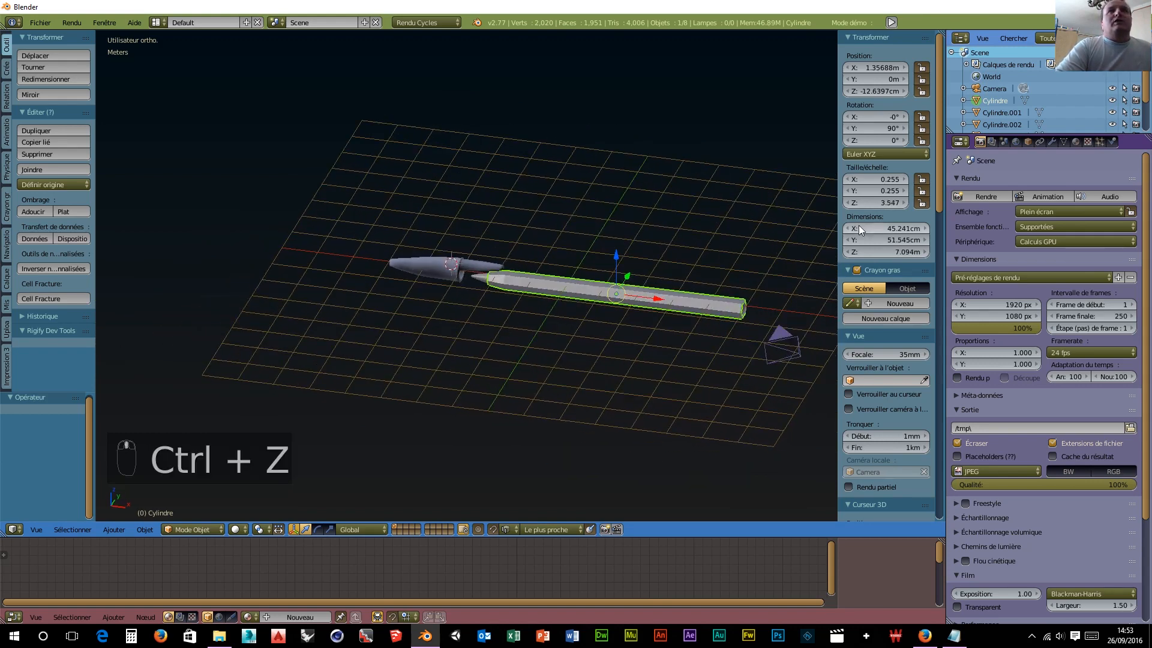
pyautogui.scroll(6, 621, 354)
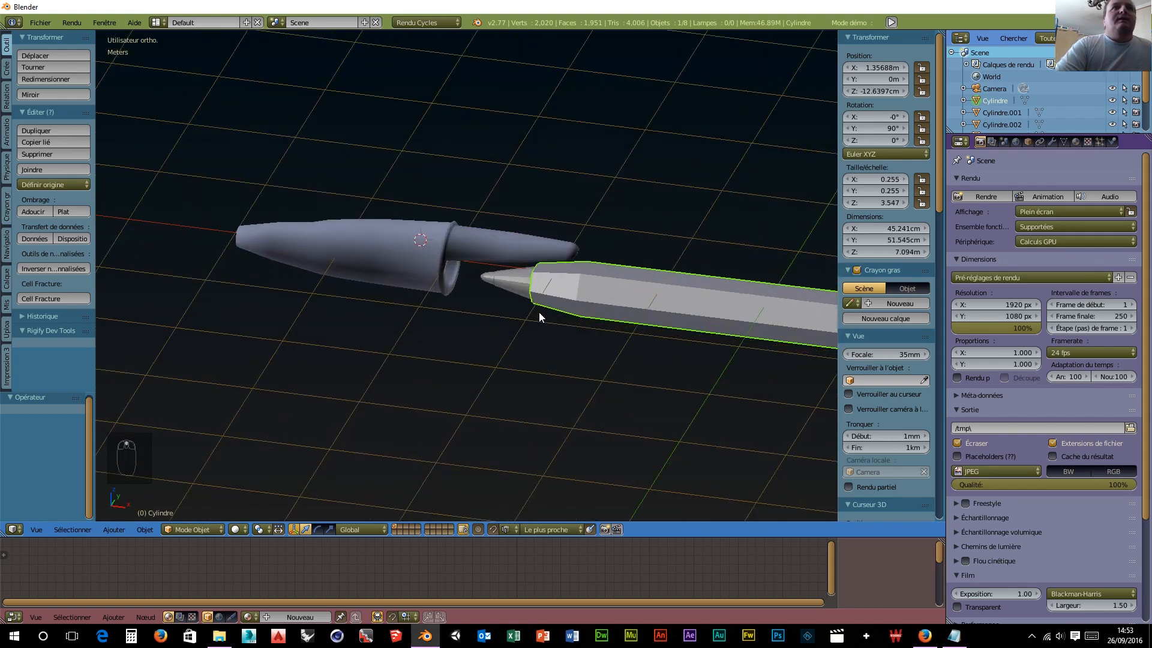
# Step: Select the hexagonal pen barrel and apply its scale transform
pyautogui.rightClick(523, 286)
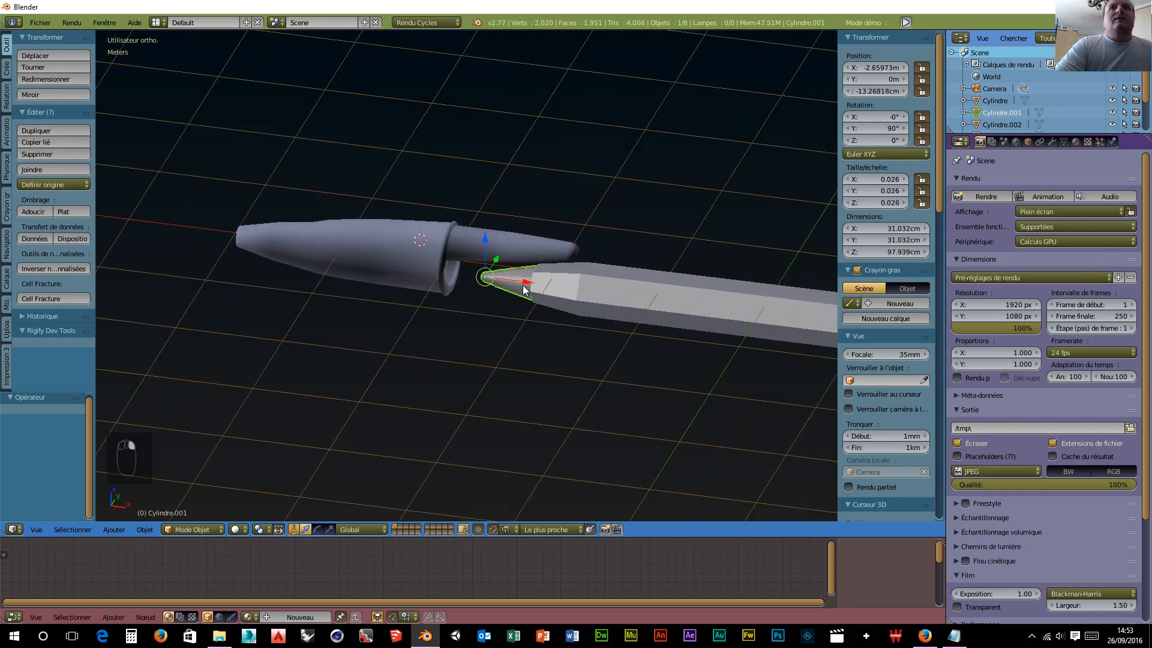
pyautogui.rightClick(595, 290)
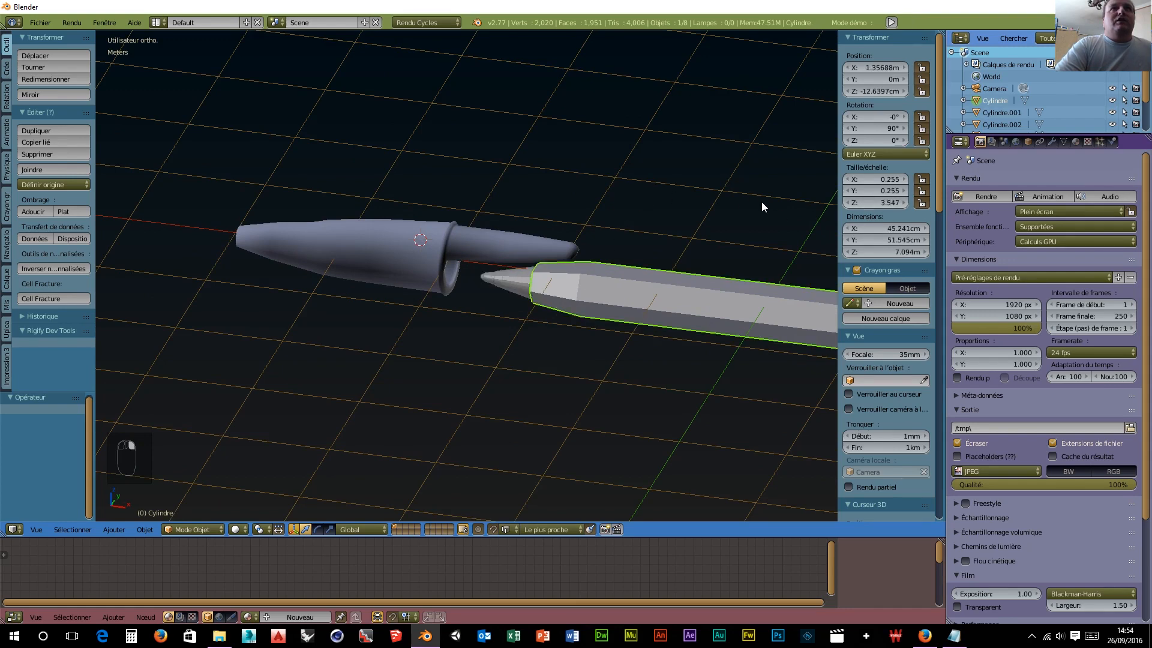
pyautogui.scroll(-4, 729, 194)
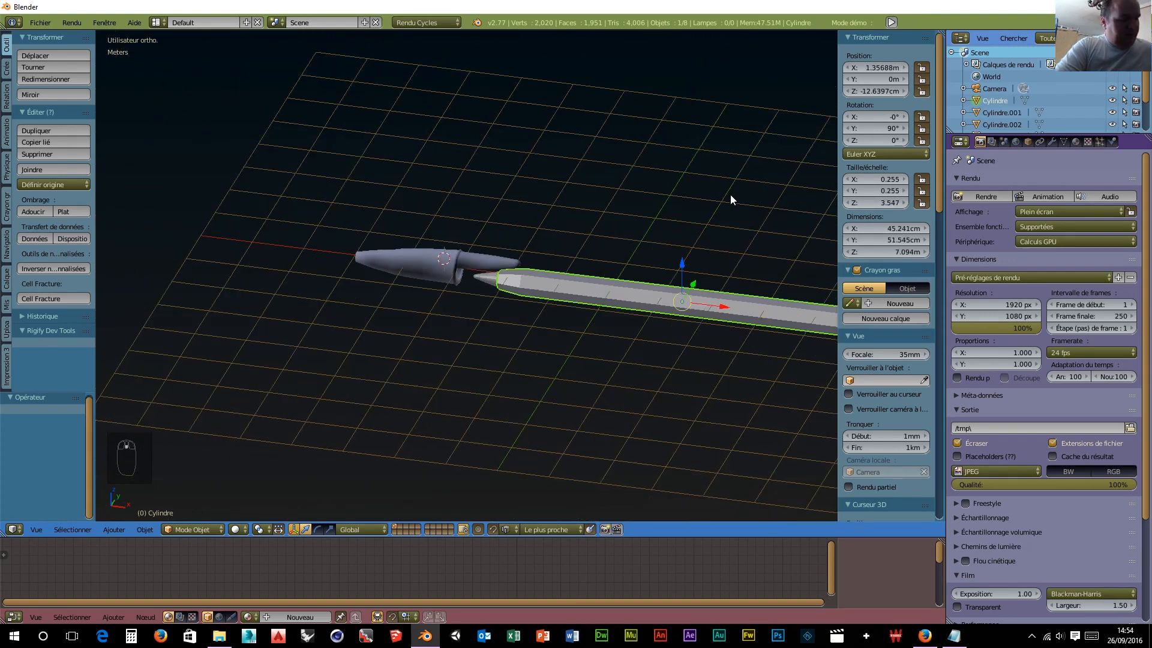
pyautogui.hotkey('ctrl', 'a')
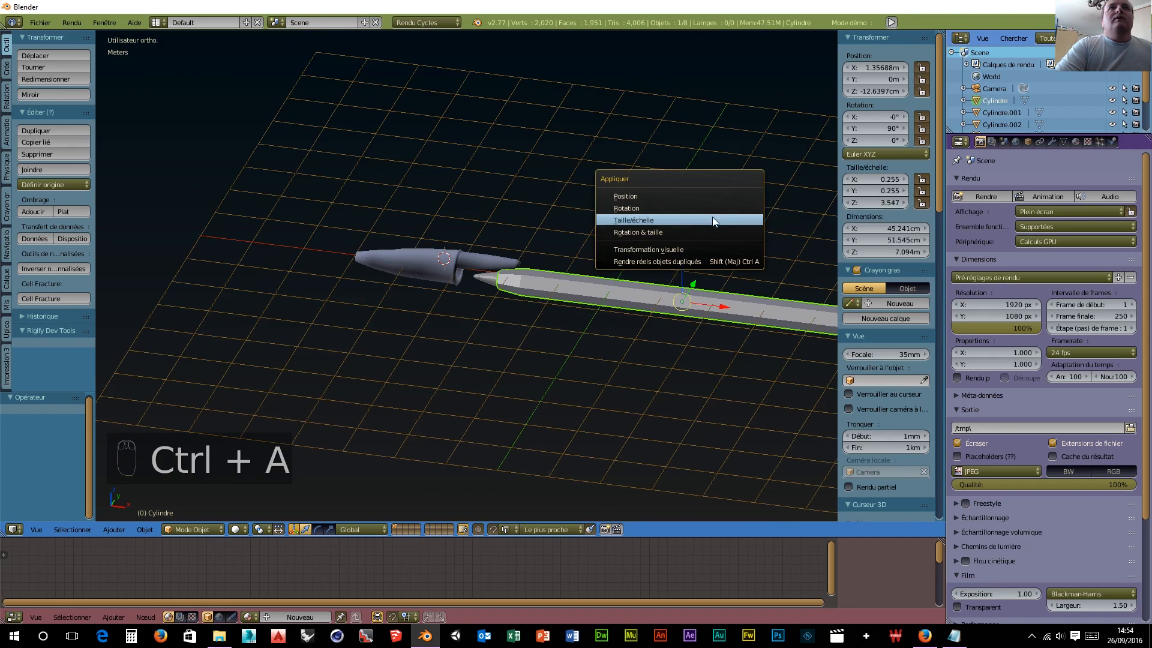
pyautogui.click(711, 220)
# Step: Select the pen tip, cap, barrel and inner ink tube in turn to examine their scale values
pyautogui.rightClick(488, 277)
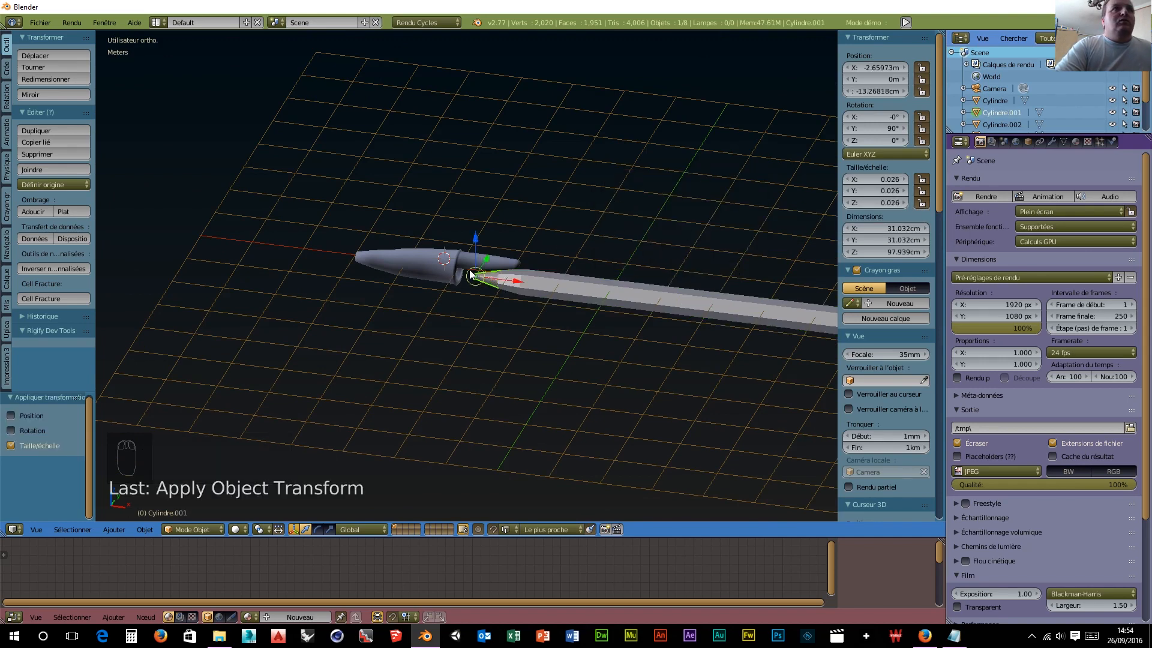
pyautogui.rightClick(422, 258)
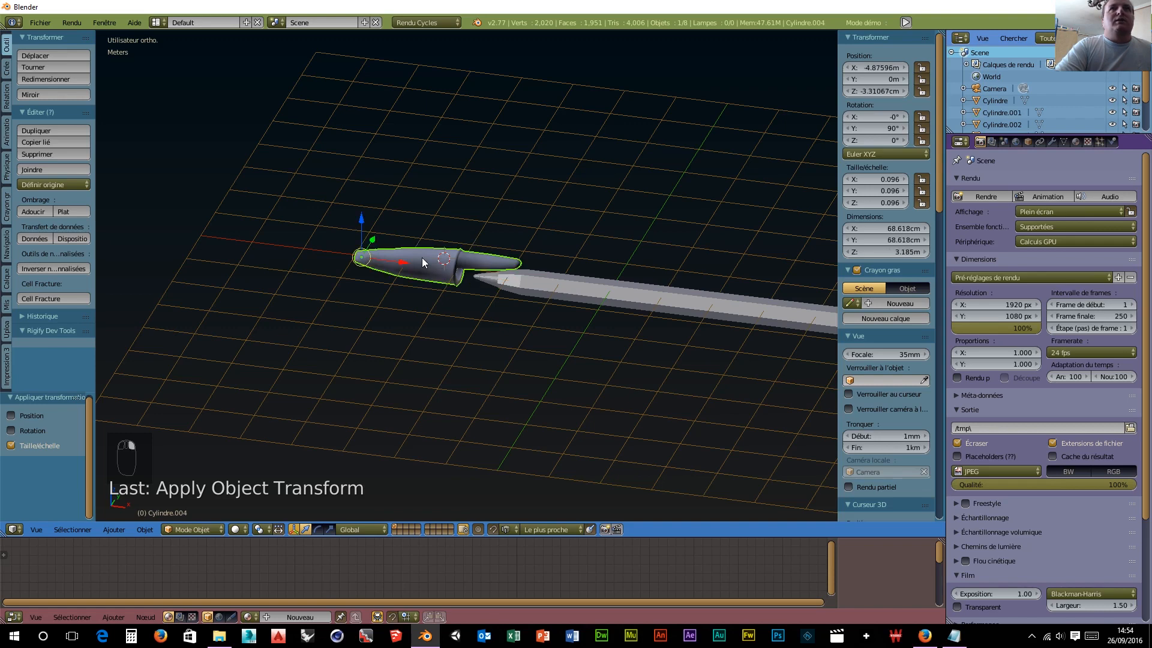
pyautogui.scroll(-3, 631, 308)
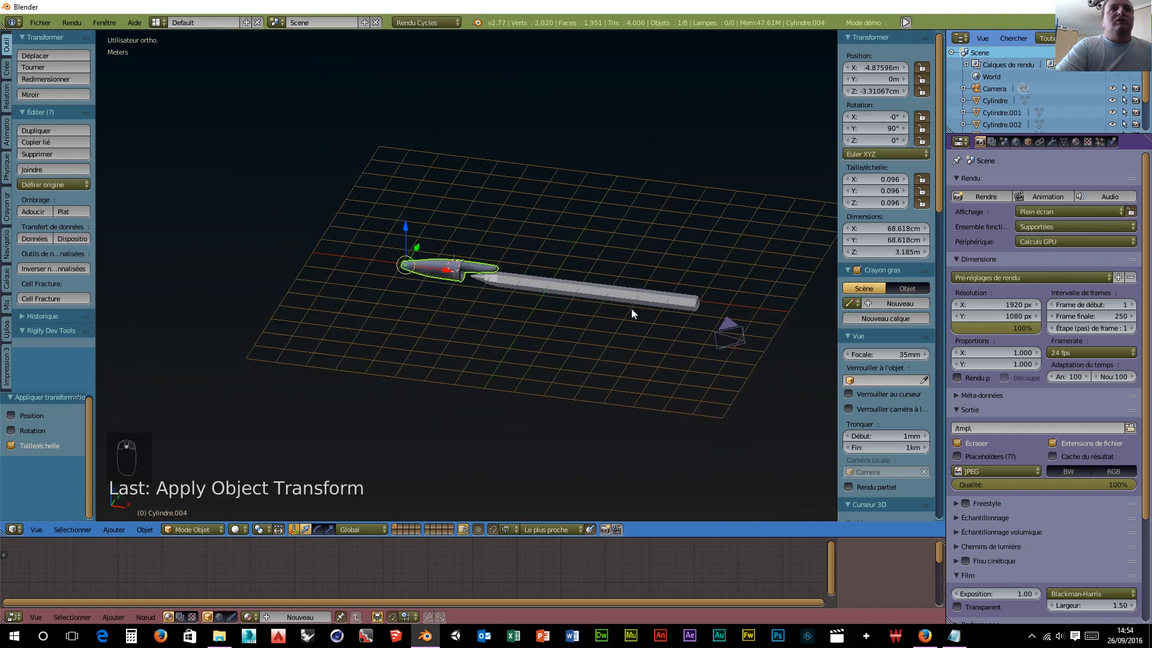
pyautogui.rightClick(698, 304)
pyautogui.rightClick(696, 308)
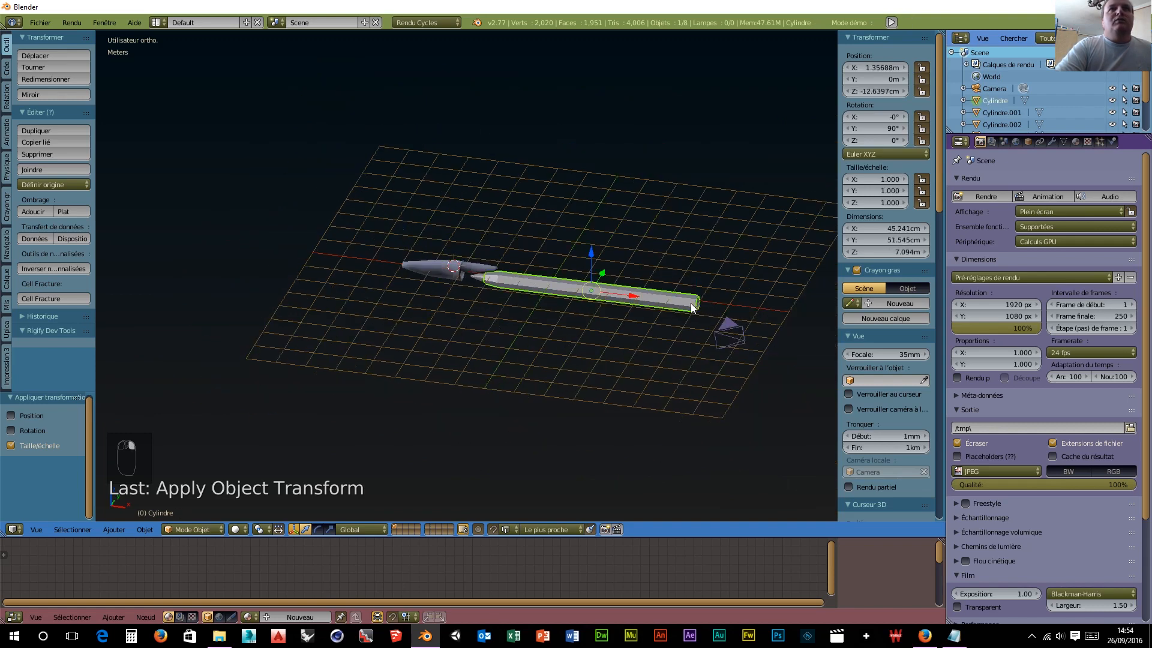
pyautogui.rightClick(693, 306)
pyautogui.rightClick(665, 300)
pyautogui.rightClick(624, 297)
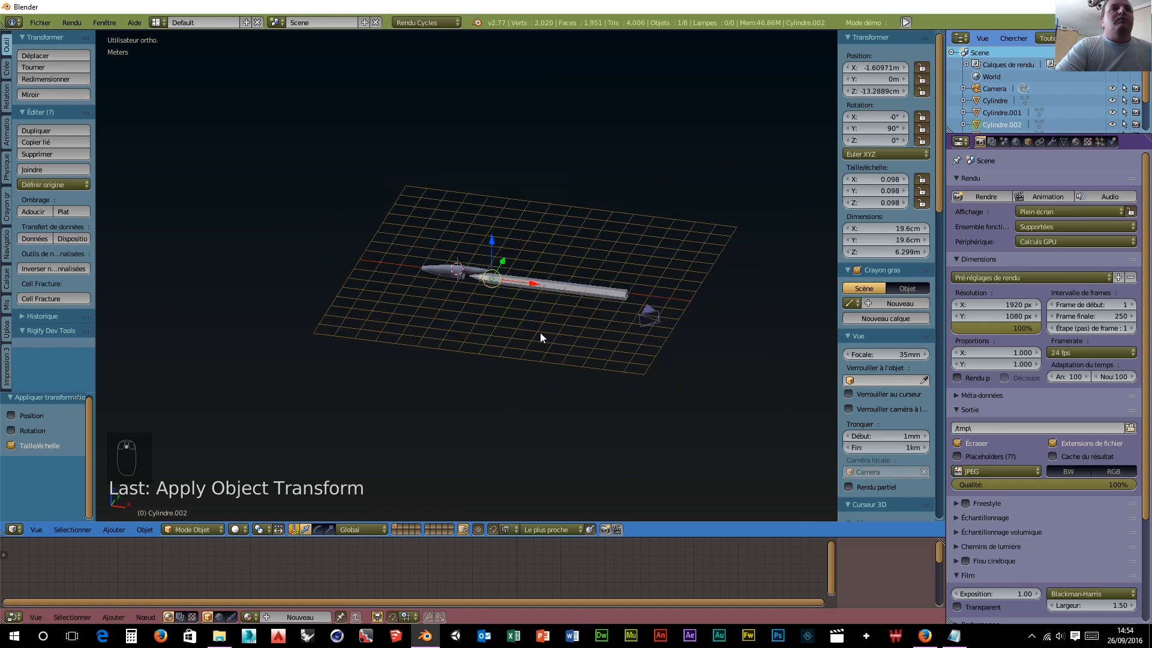
pyautogui.scroll(6, 540, 333)
pyautogui.scroll(-5, 586, 292)
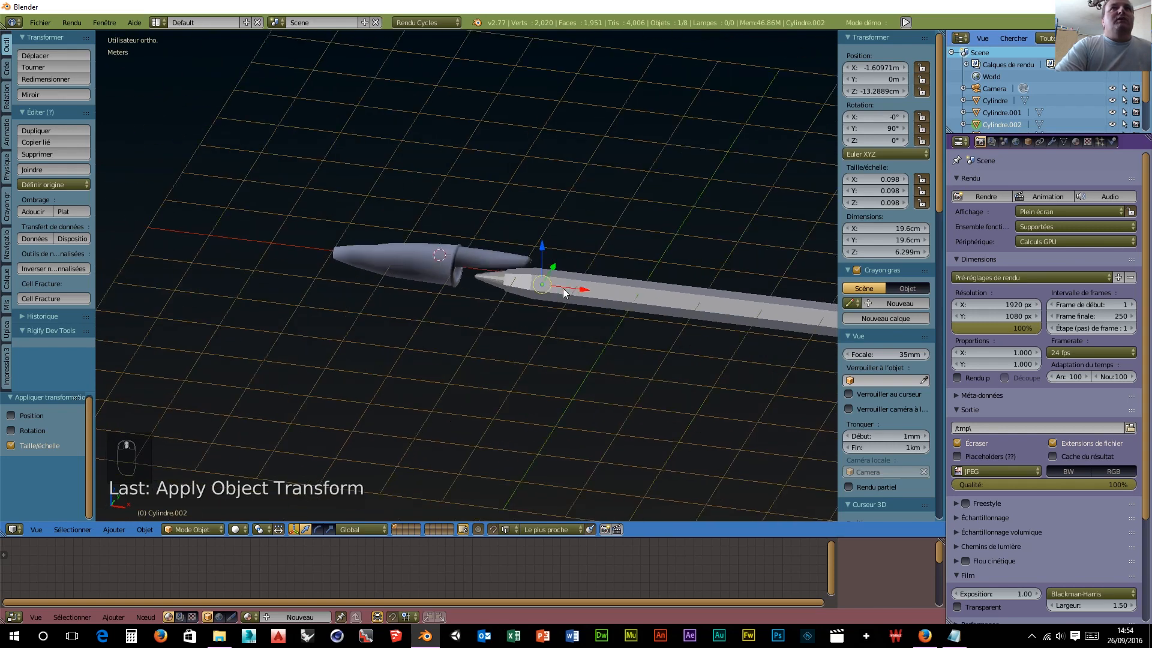
pyautogui.scroll(7, 621, 336)
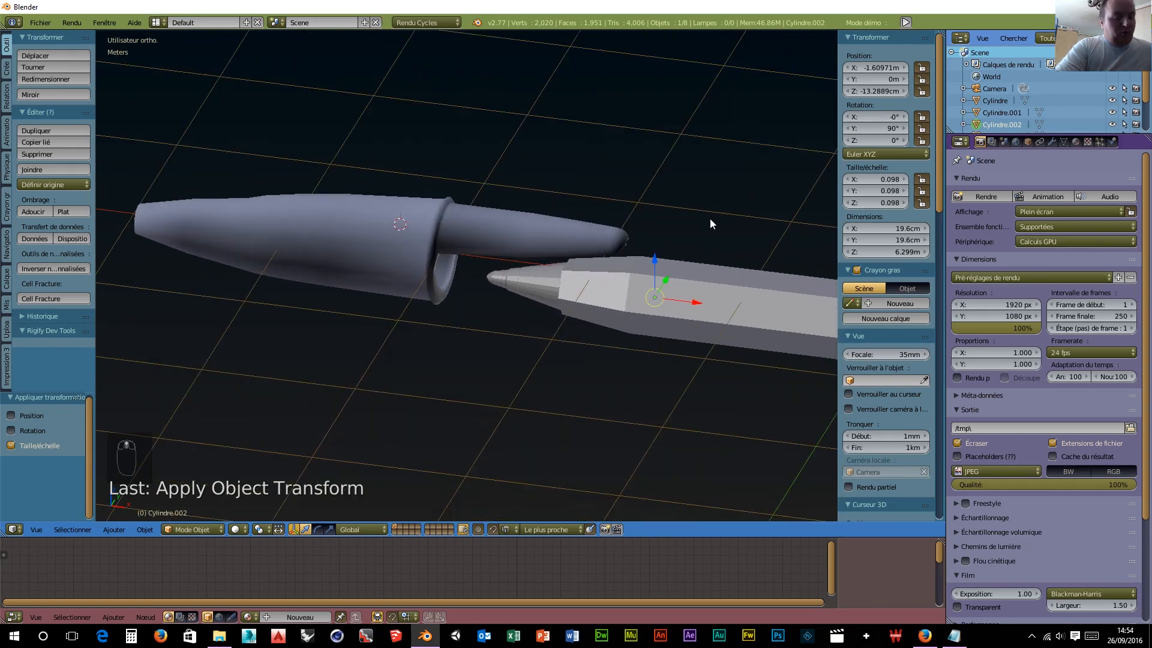
# Step: Select the pen cap and apply its scale transform
pyautogui.rightClick(362, 247)
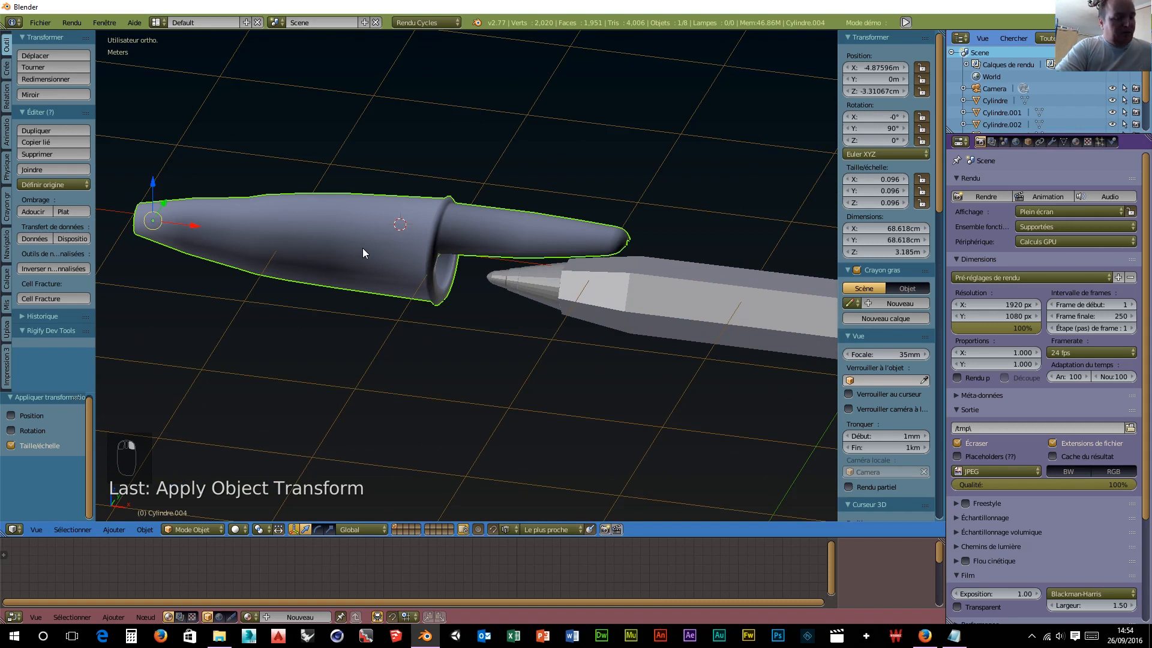
pyautogui.hotkey('ctrl', 'a')
pyautogui.click(363, 247)
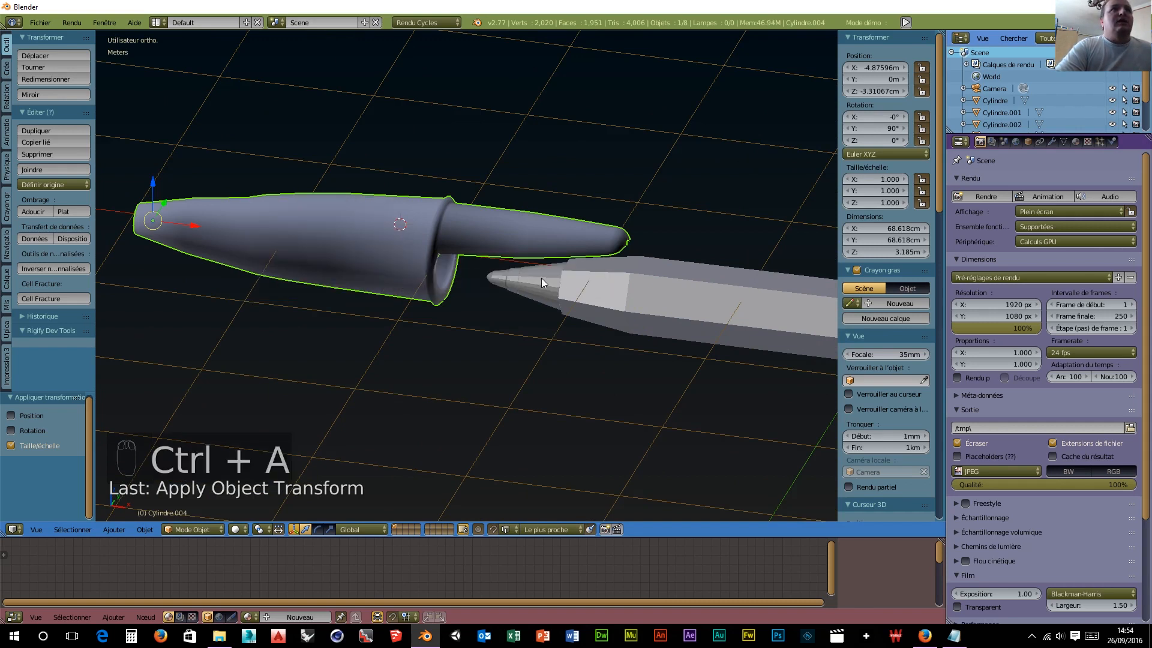
# Step: Apply the scale transform to the conical pen tip and give it smooth shading
pyautogui.rightClick(547, 287)
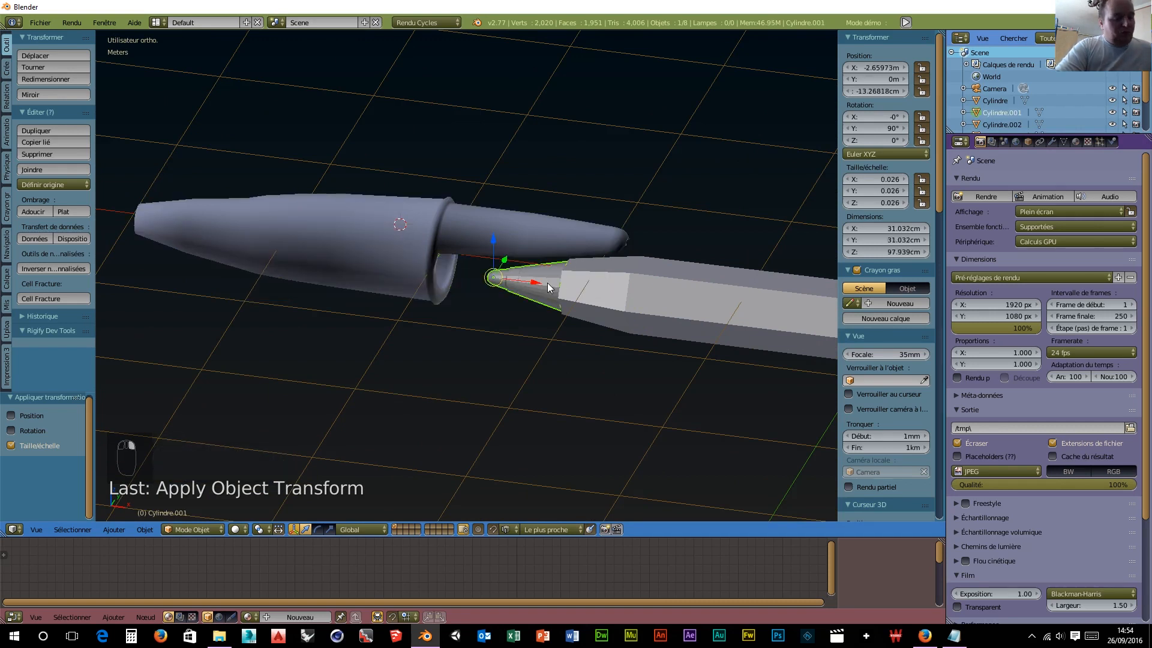
pyautogui.hotkey('ctrl', 'a')
pyautogui.click(547, 287)
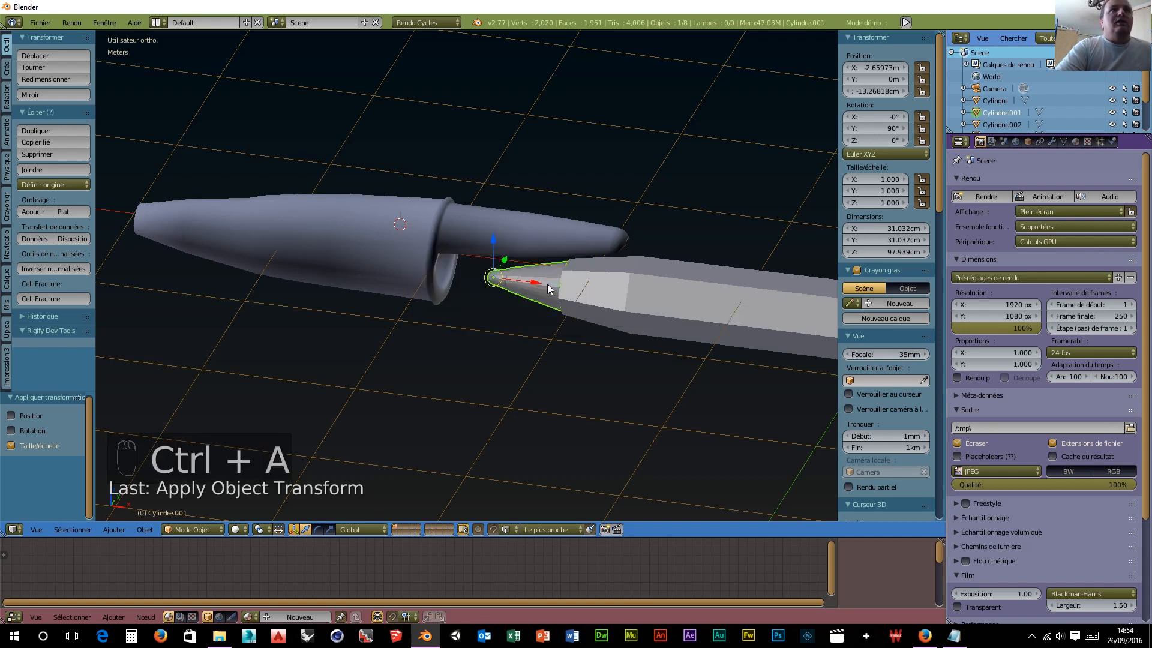
pyautogui.click(35, 212)
# Step: Select the plug at the rear end of the barrel and apply its scale transform
pyautogui.scroll(-3, 595, 307)
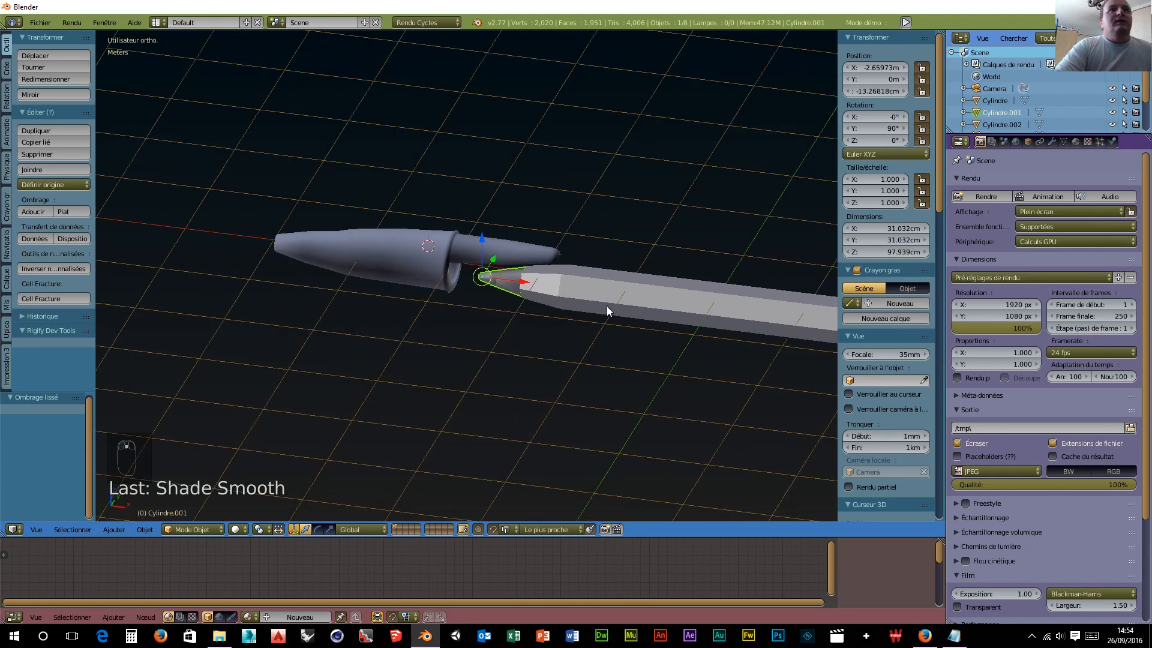
pyautogui.scroll(-2, 656, 299)
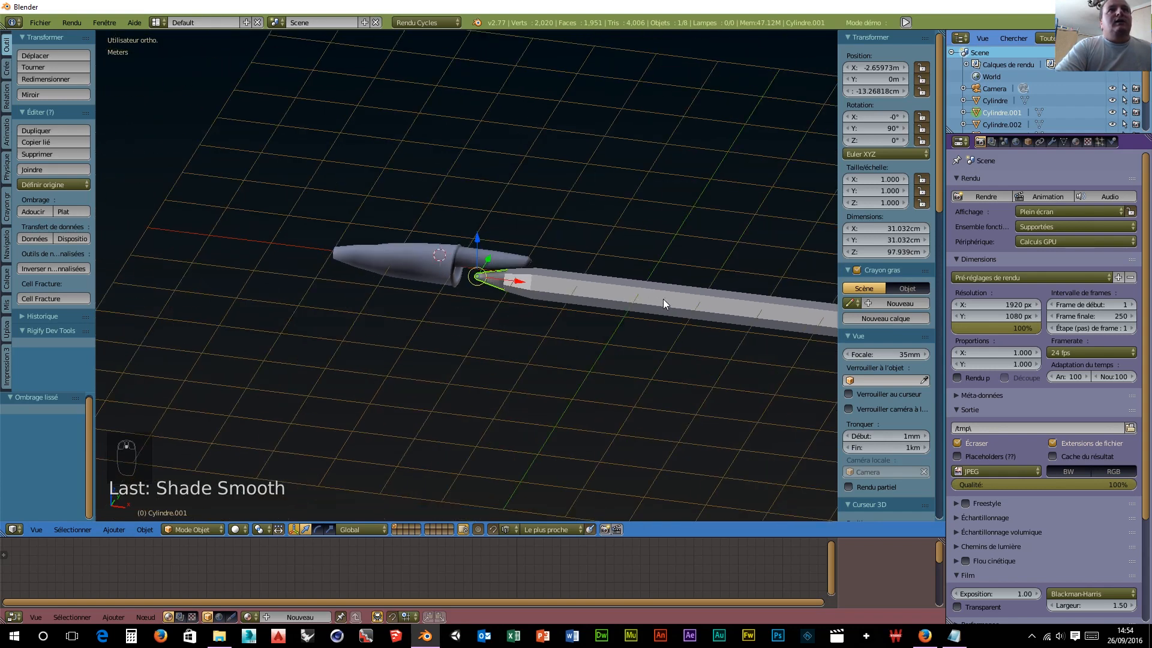
pyautogui.keyDown('shift'); pyautogui.moveTo(719, 305); pyautogui.dragTo(315, 260, button='middle'); pyautogui.keyUp('shift')
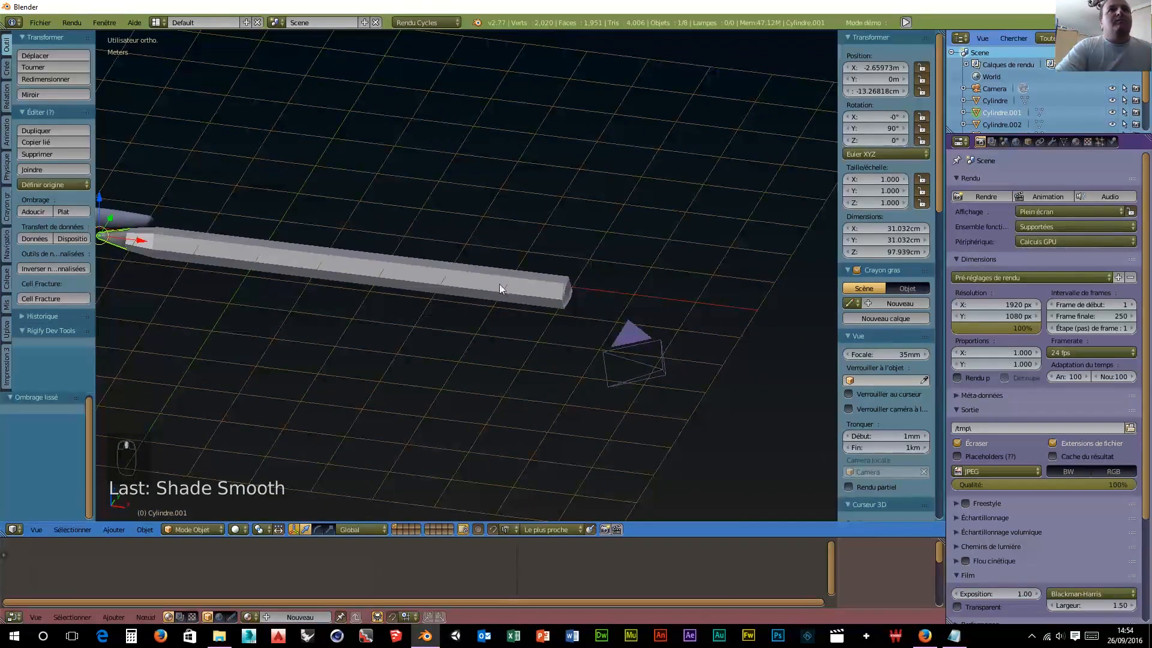
pyautogui.rightClick(569, 293)
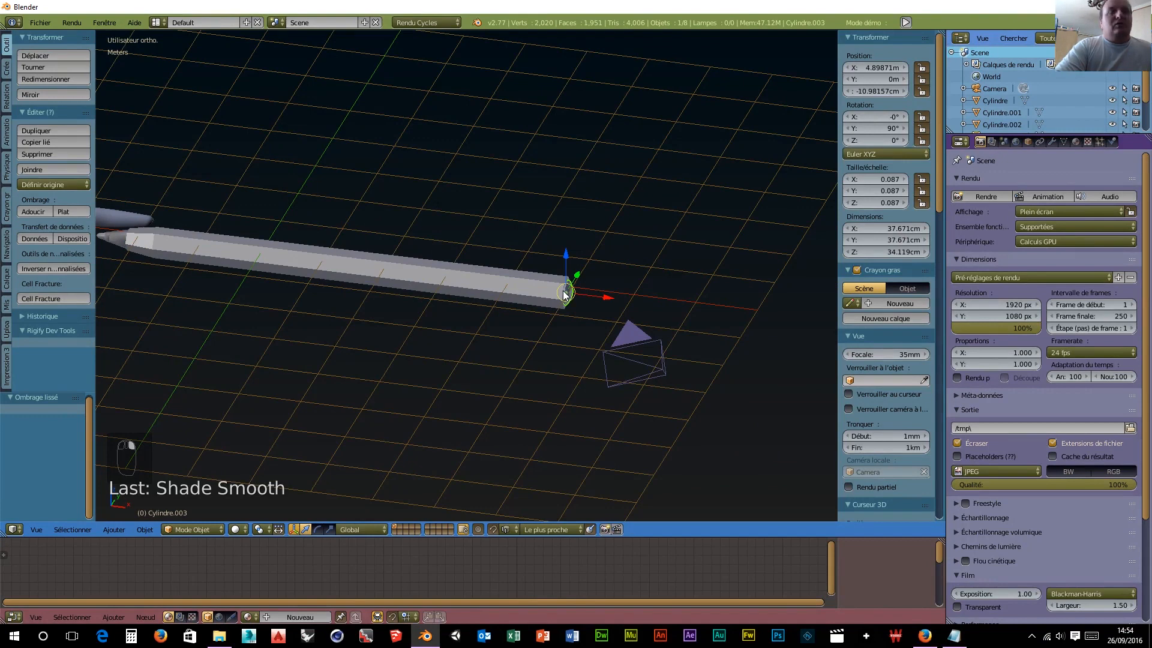
pyautogui.hotkey('ctrl', 'a')
pyautogui.click(491, 294)
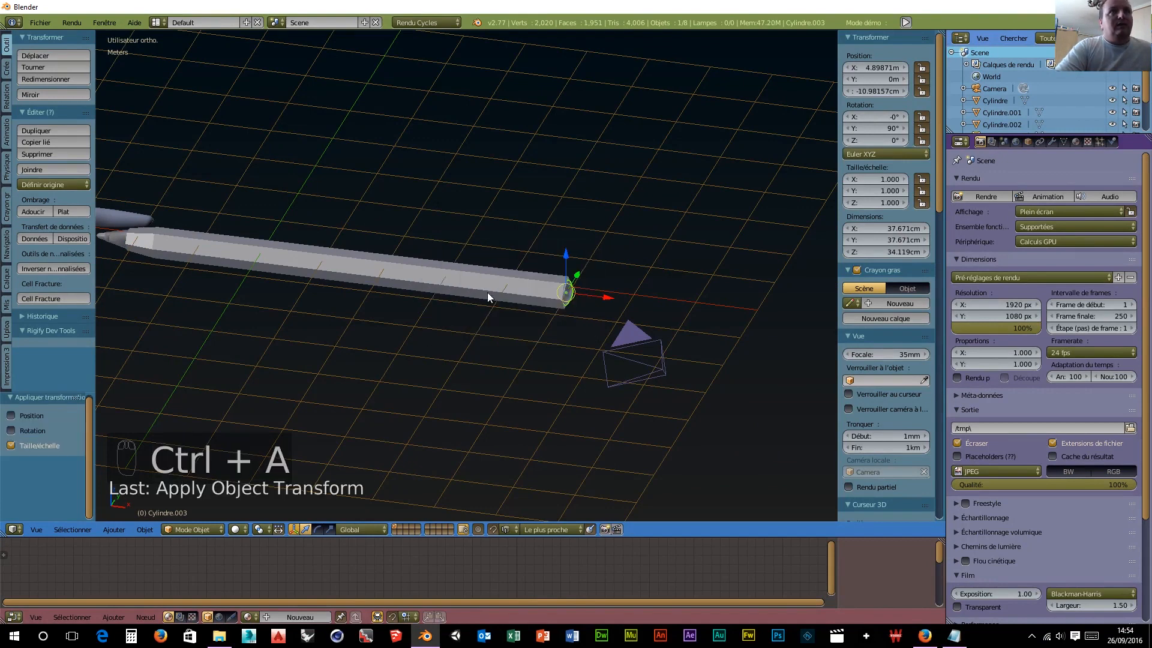
# Step: Select the ink tube inside the barrel and apply its scale transform
pyautogui.rightClick(446, 277)
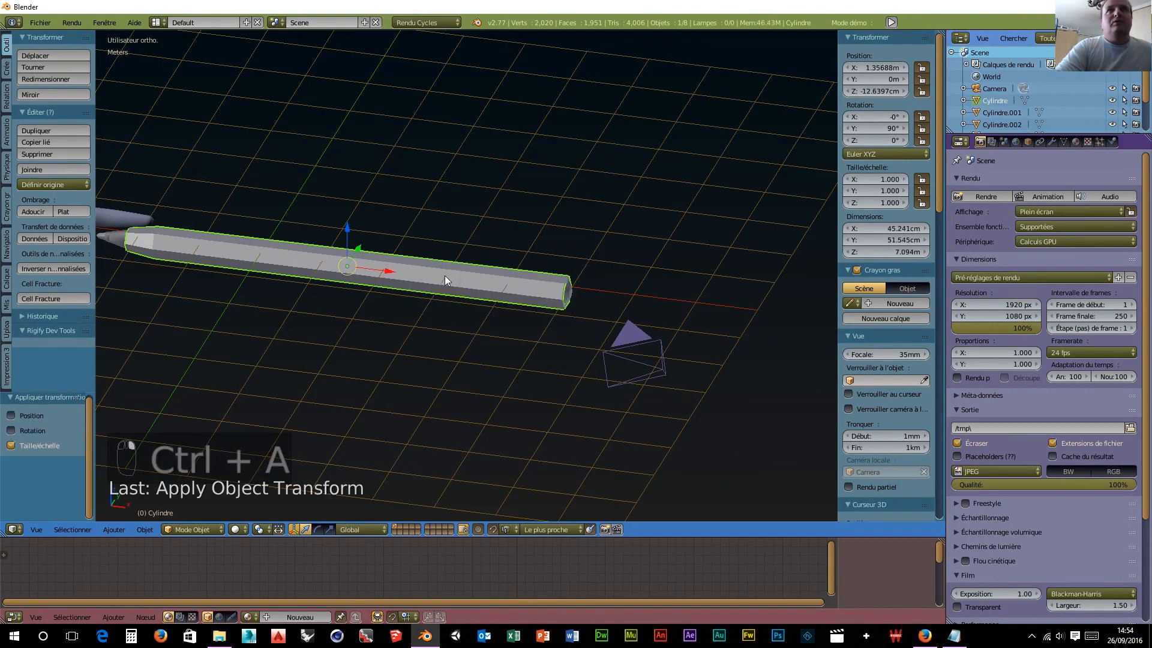
pyautogui.rightClick(445, 278)
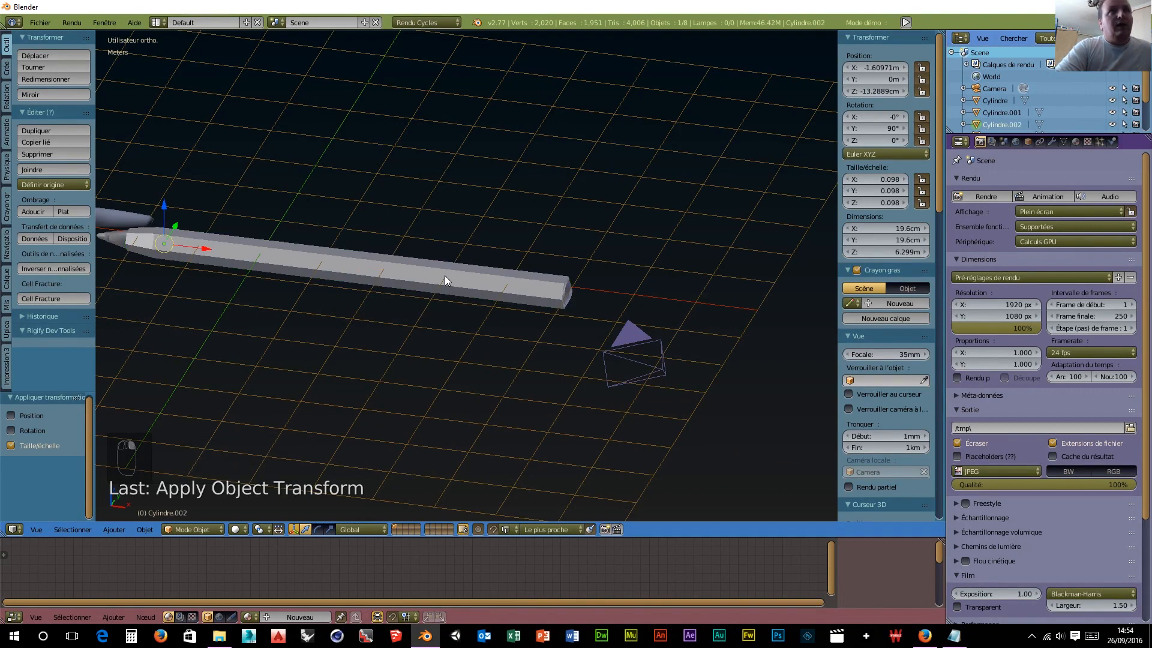
pyautogui.hotkey('ctrl', 'a')
pyautogui.click(444, 278)
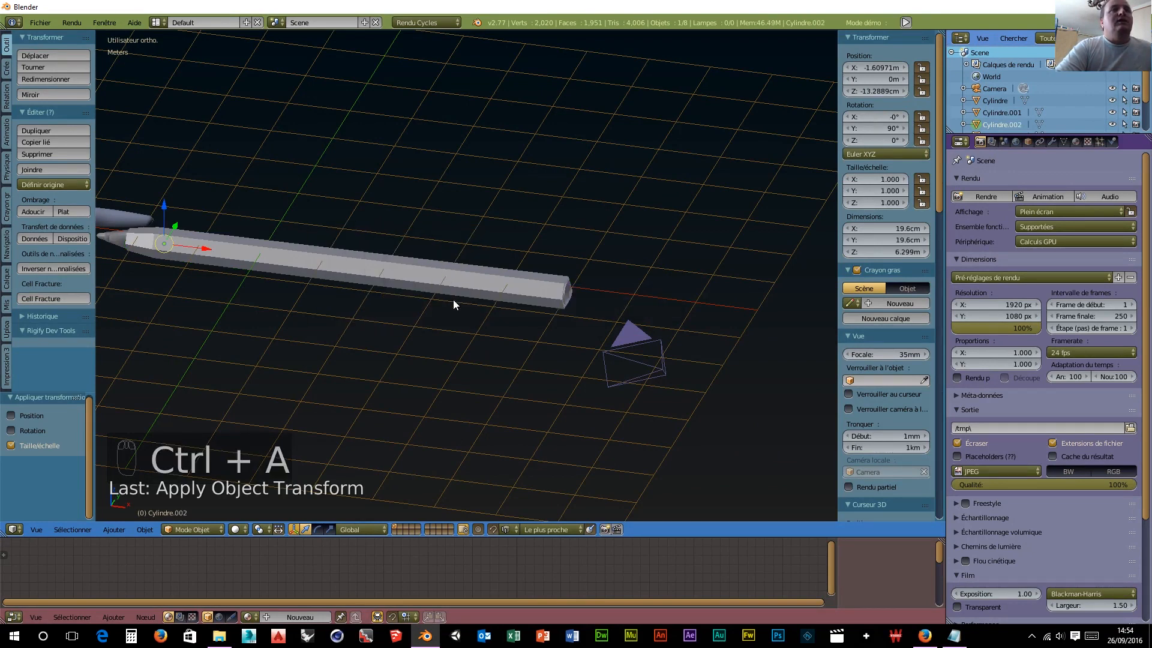
# Step: Switch the viewport shading to wireframe and check the scale values of the barrel, end plug and pen tip
pyautogui.click(243, 530)
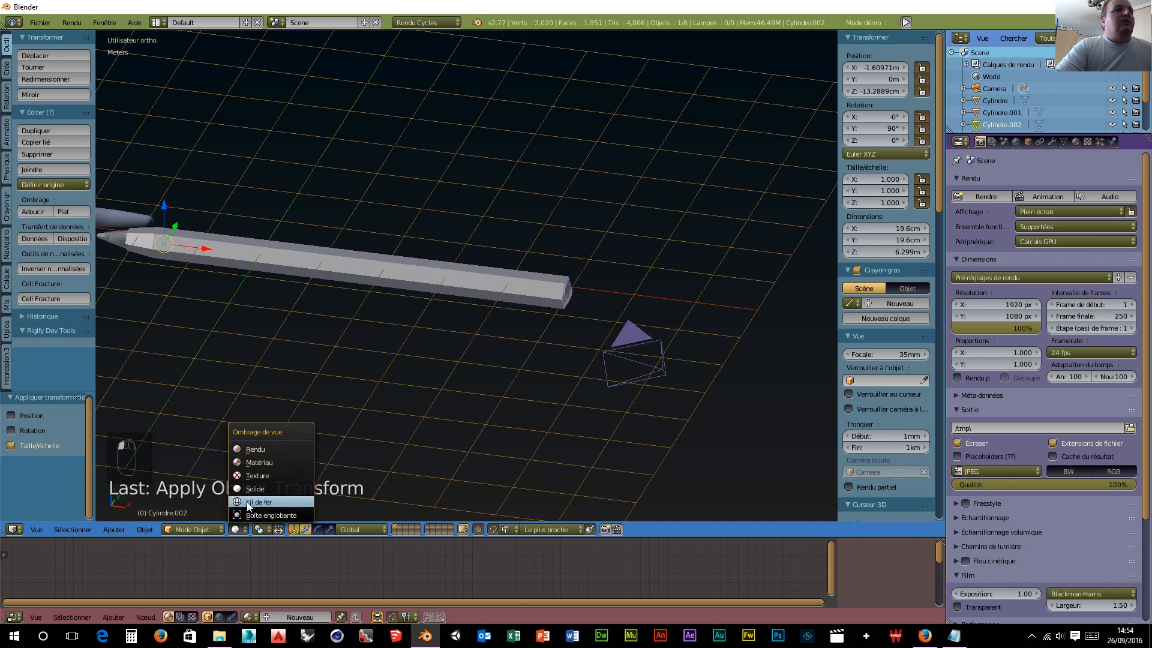
pyautogui.click(282, 501)
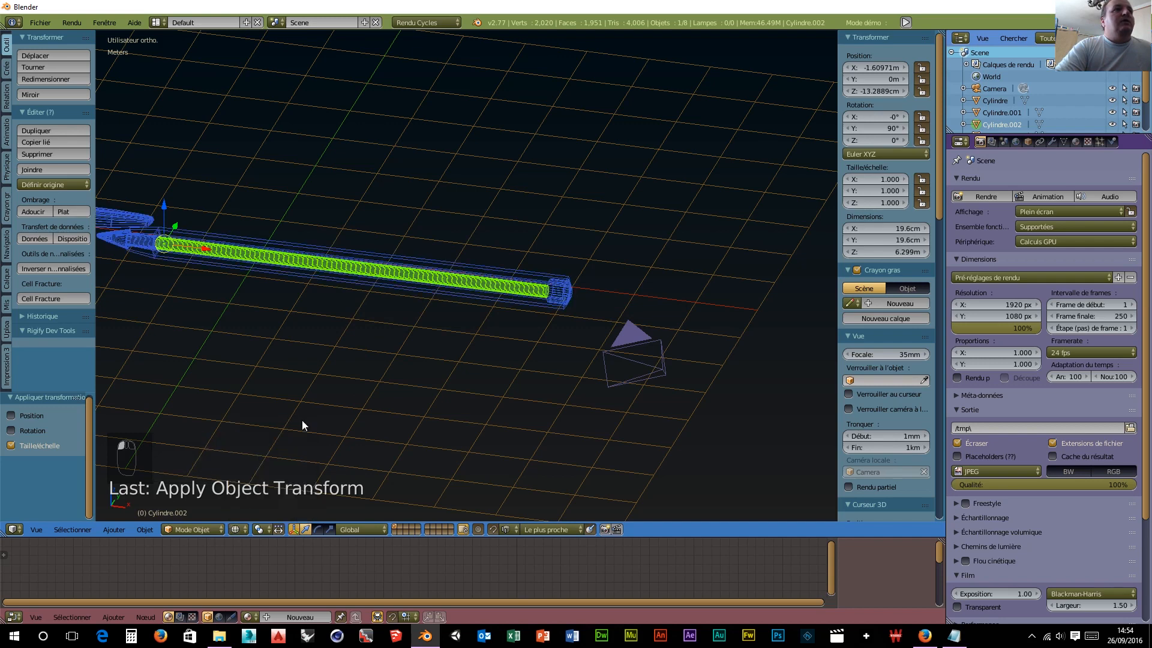
pyautogui.rightClick(567, 298)
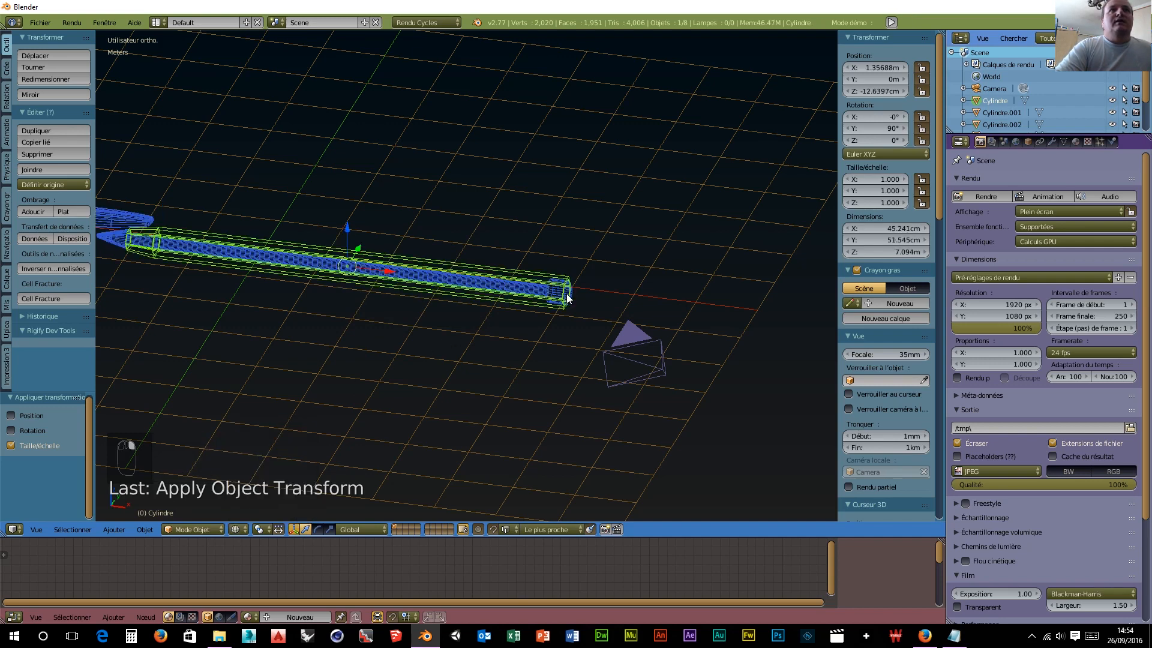
pyautogui.rightClick(567, 298)
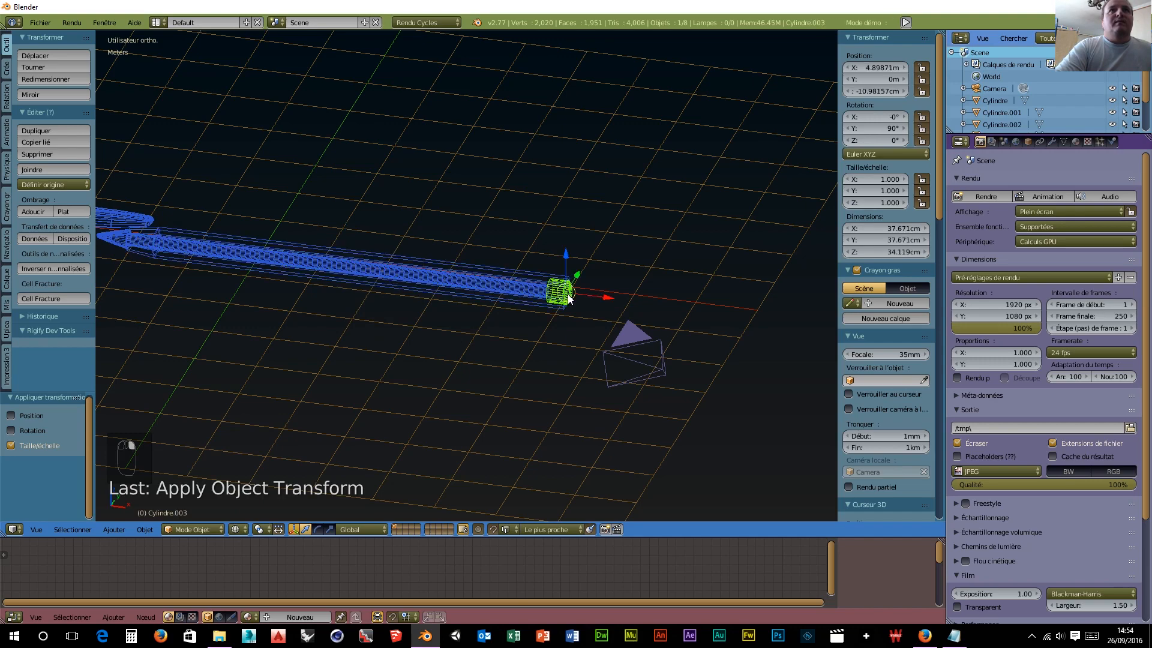
pyautogui.rightClick(119, 242)
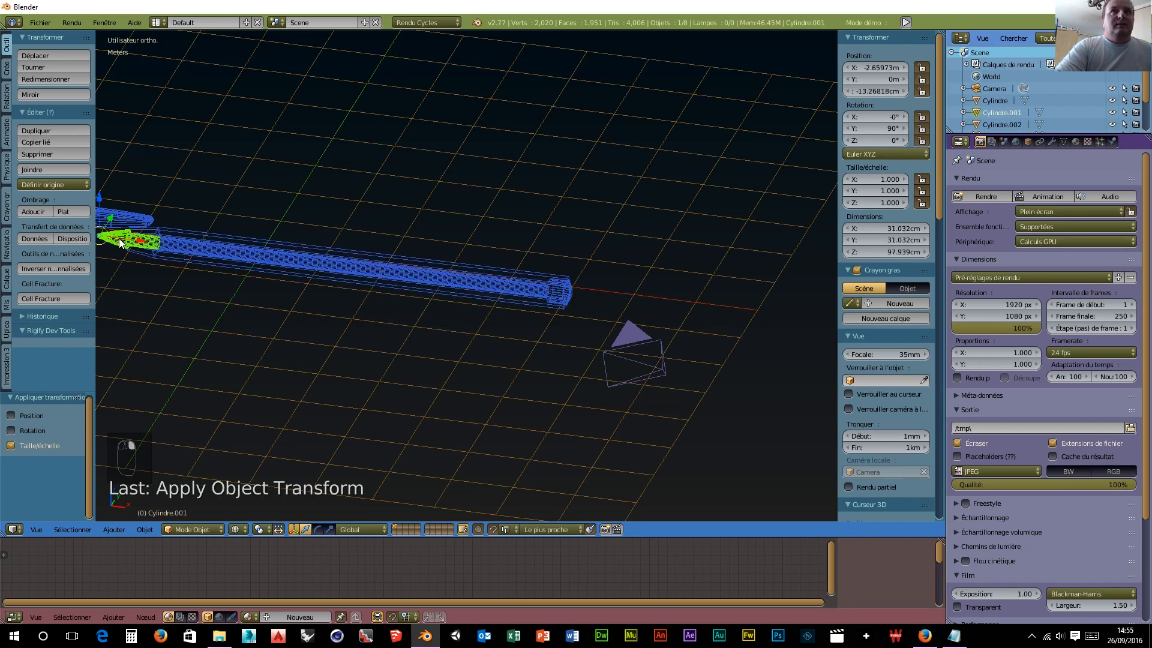
# Step: Select the small ball sphere at the point of the tip and apply its scale transform
pyautogui.keyDown('shift'); pyautogui.moveTo(131, 282); pyautogui.dragTo(383, 334, button='middle'); pyautogui.keyUp('shift')
pyautogui.rightClick(349, 291)
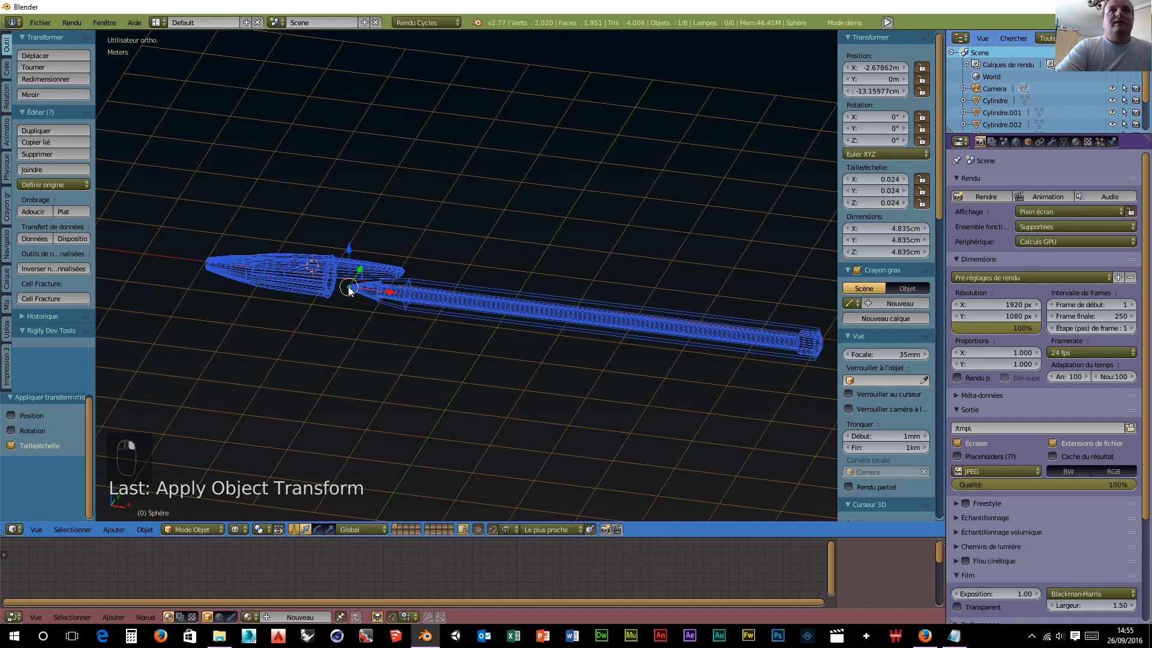
pyautogui.hotkey('ctrl', 'a')
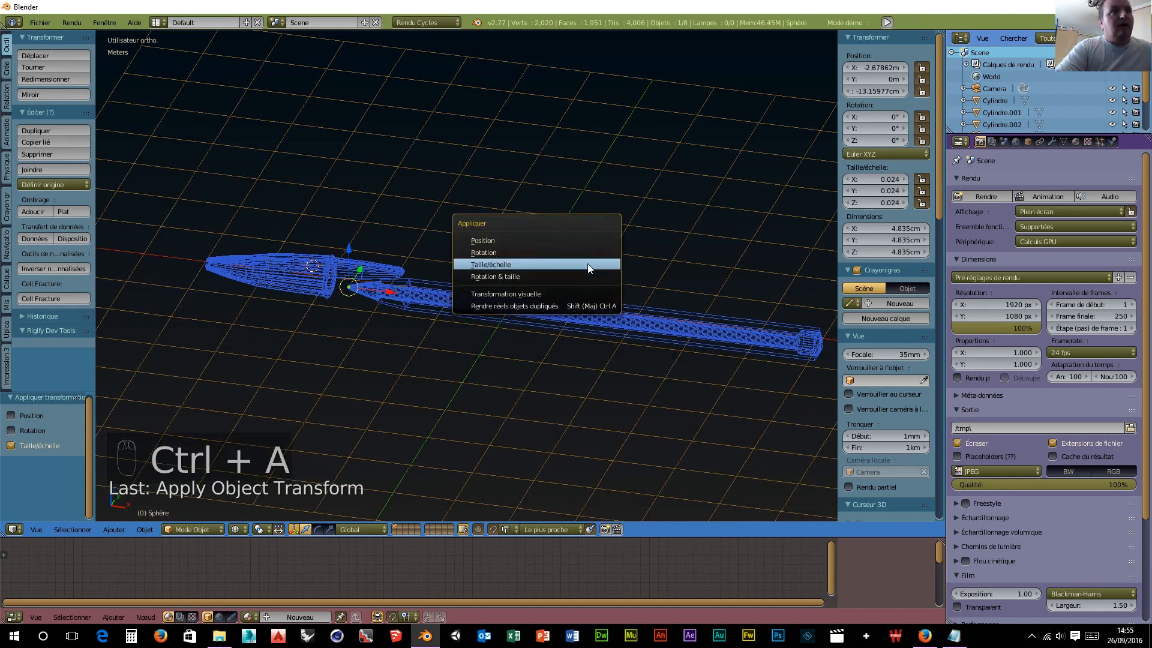
pyautogui.click(588, 263)
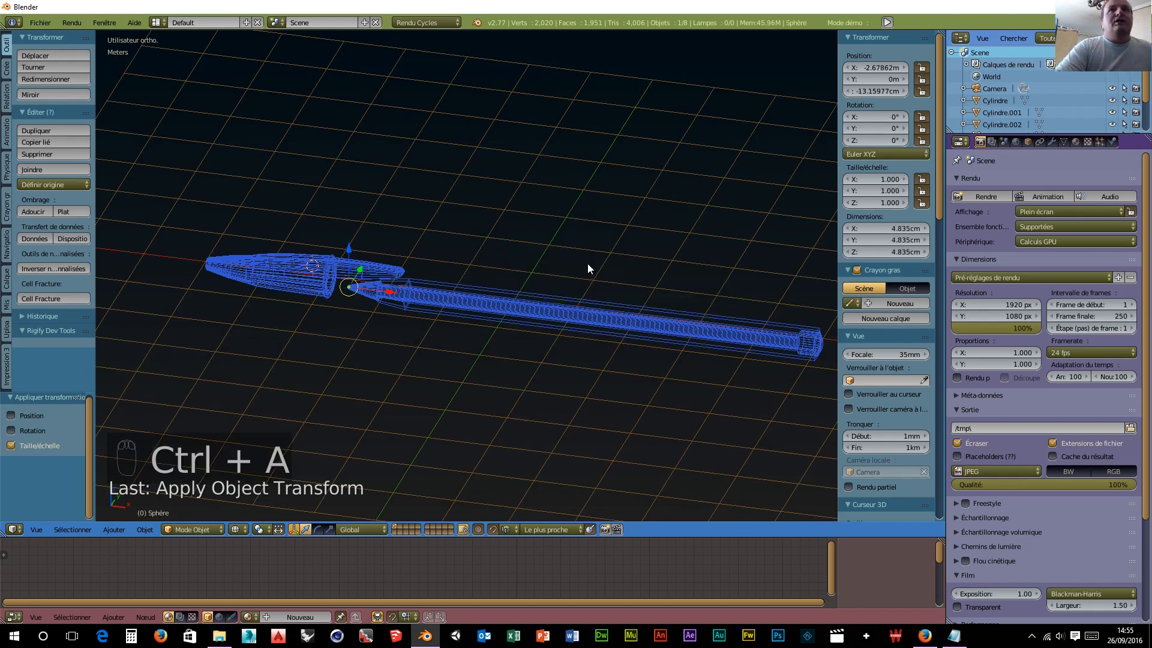
# Step: Select the pen cap and check its scale and dimension values
pyautogui.rightClick(276, 272)
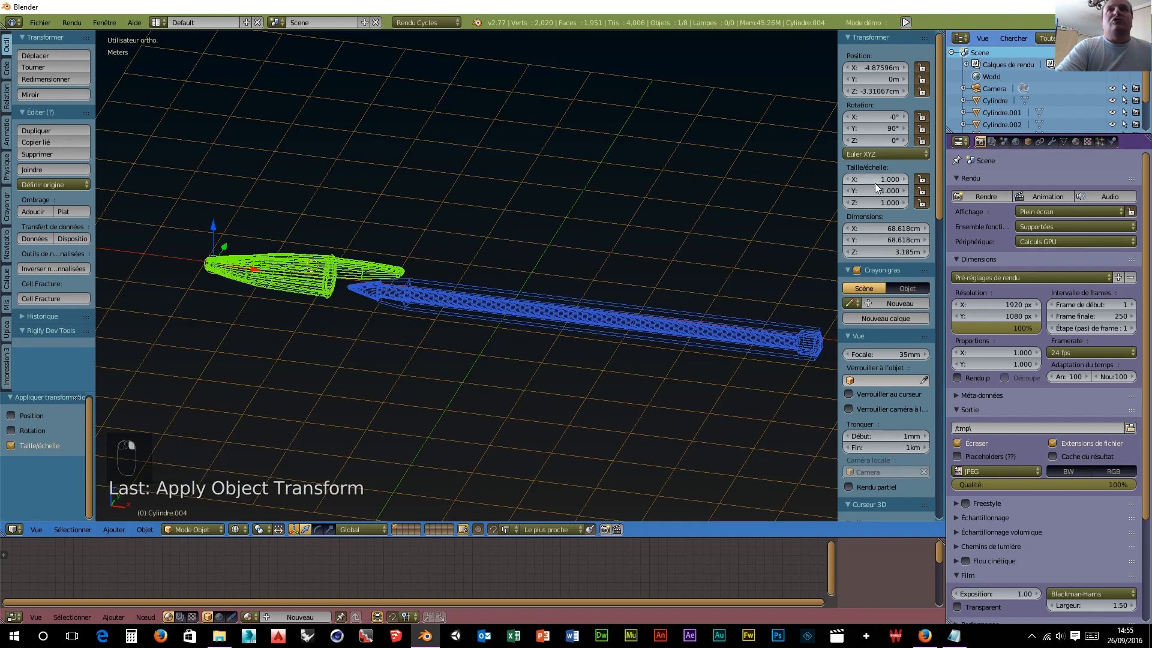
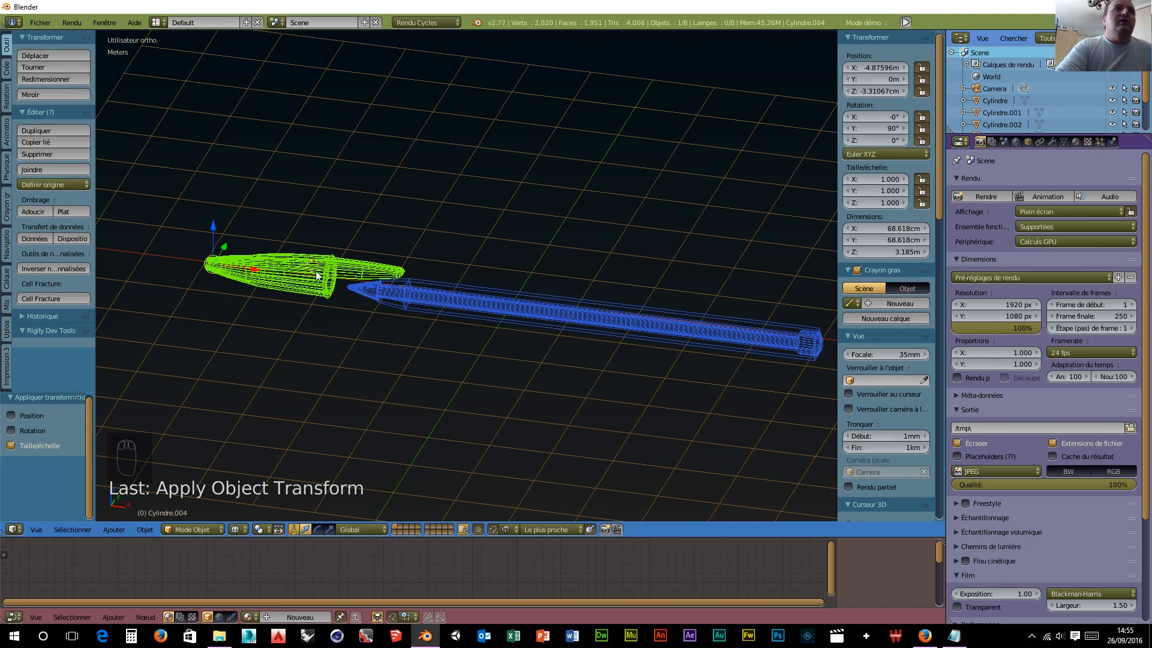
pyautogui.scroll(-1, 316, 271)
pyautogui.scroll(3, 316, 271)
pyautogui.scroll(-2, 316, 271)
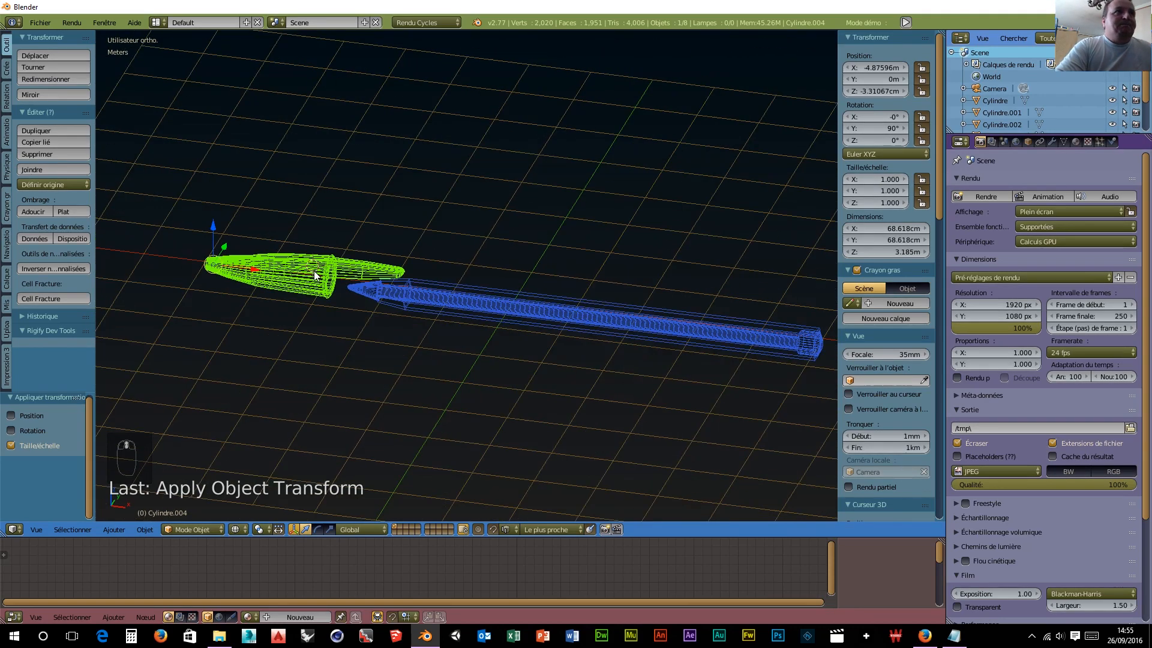
pyautogui.scroll(3, 315, 271)
pyautogui.scroll(-3, 316, 274)
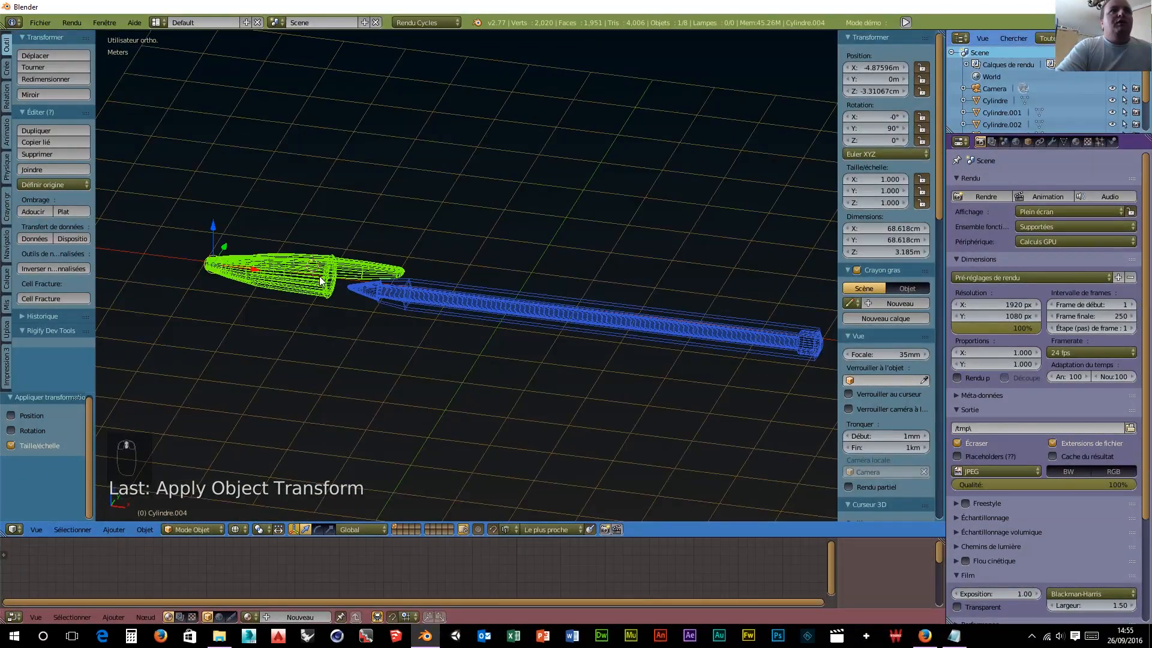
# Step: Select the pen tip object and open its mesh in Edit Mode, seen in the front orthographic view
pyautogui.moveTo(318, 277); pyautogui.dragTo(435, 348, button='middle')
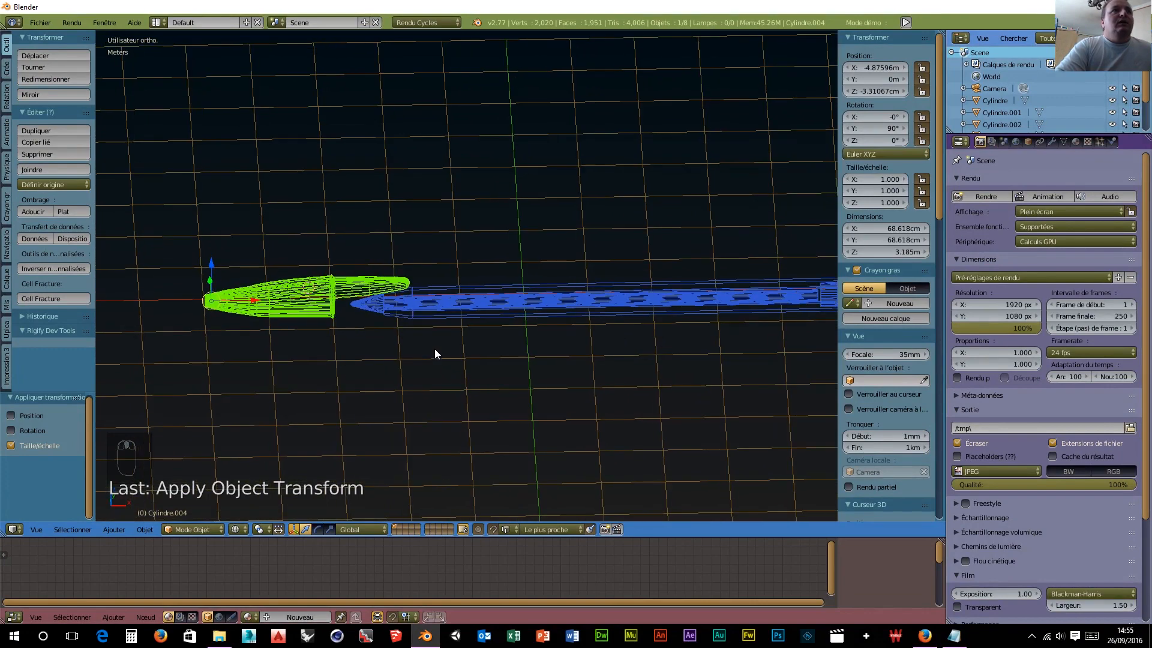
pyautogui.scroll(4, 402, 340)
pyautogui.rightClick(186, 370)
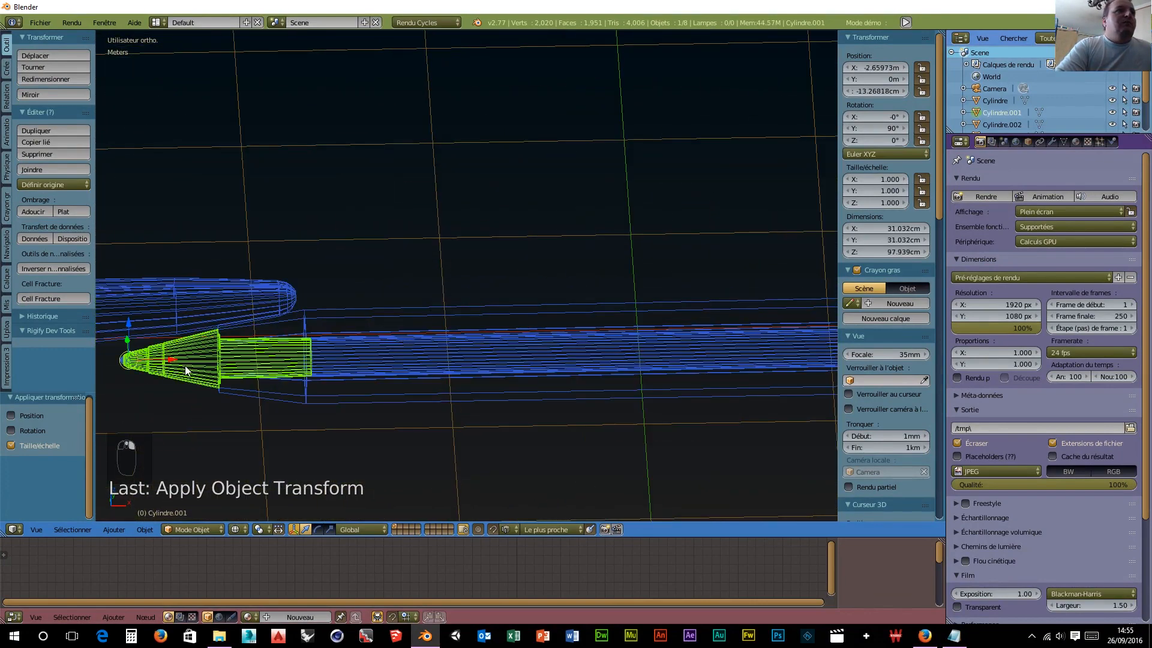
pyautogui.scroll(2, 223, 425)
pyautogui.keyDown('shift'); pyautogui.moveTo(225, 423); pyautogui.dragTo(420, 332, button='middle'); pyautogui.keyUp('shift')
pyautogui.scroll(1, 786, 354)
pyautogui.scroll(2, 781, 371)
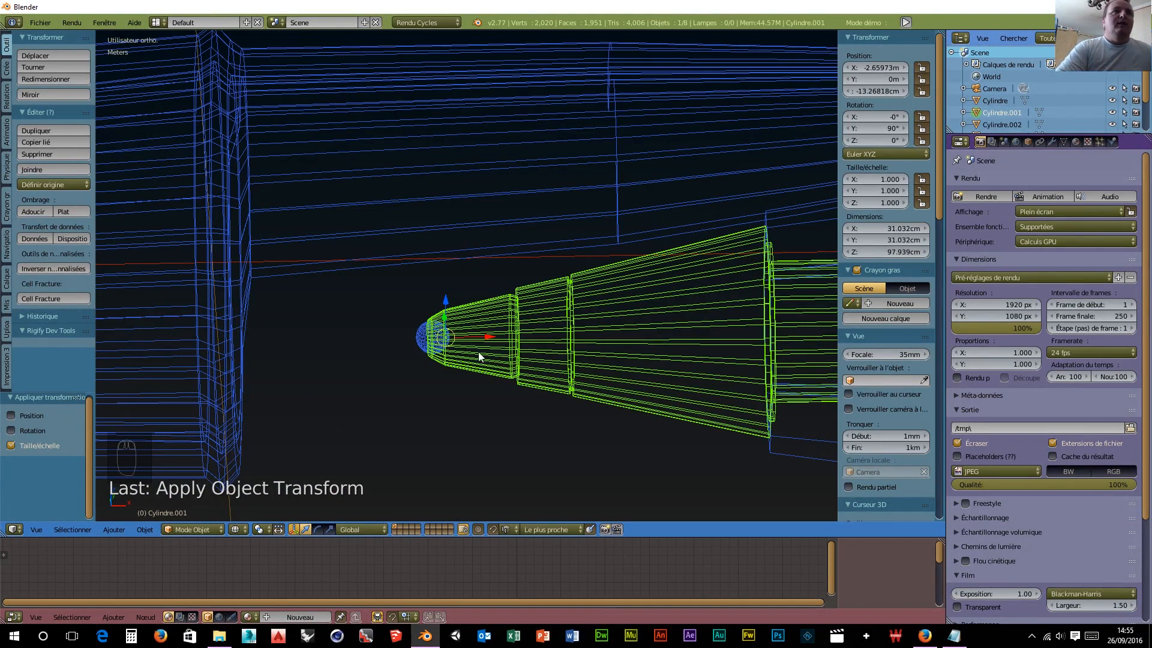
pyautogui.press('Tab')
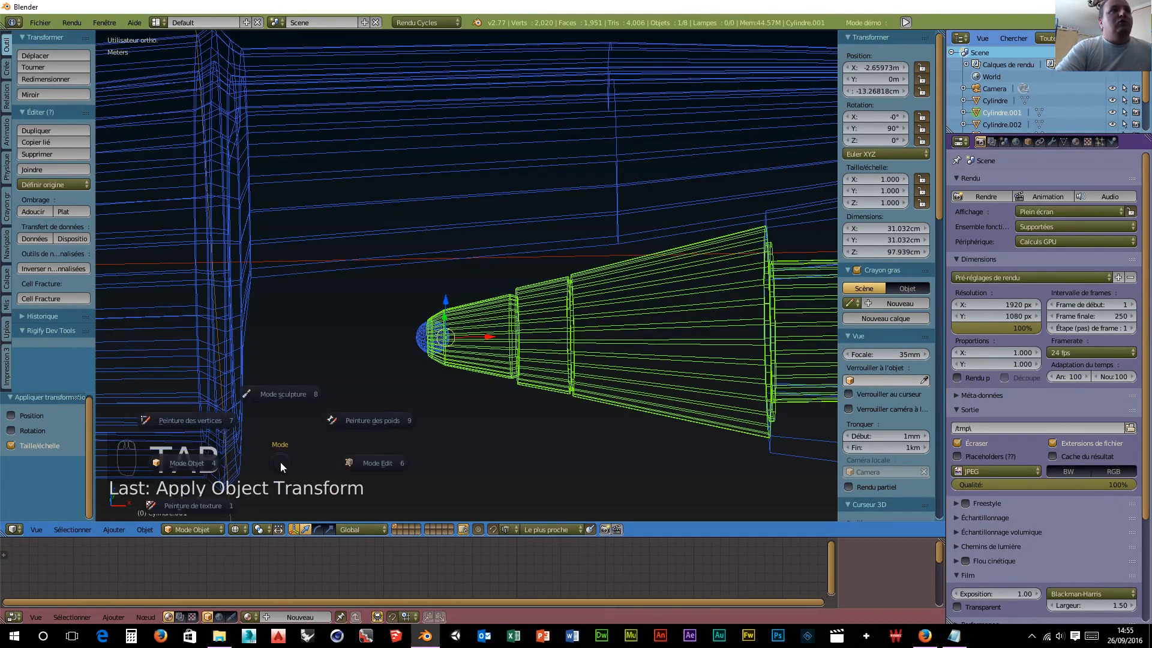
pyautogui.click(373, 465)
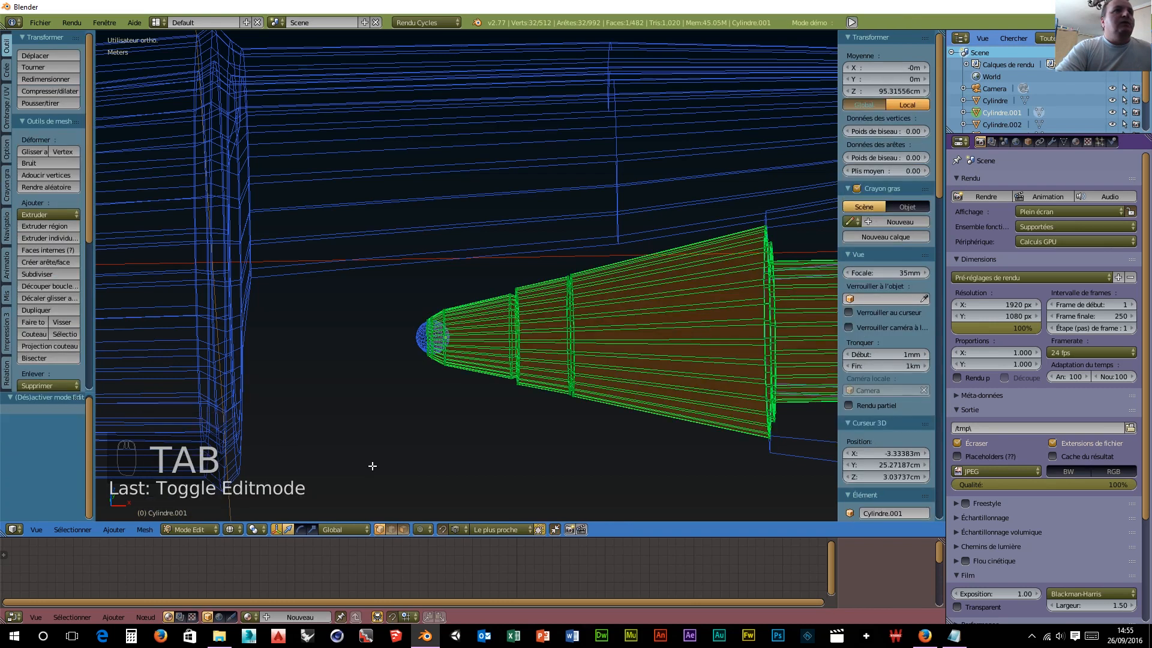
pyautogui.press('KP_1')
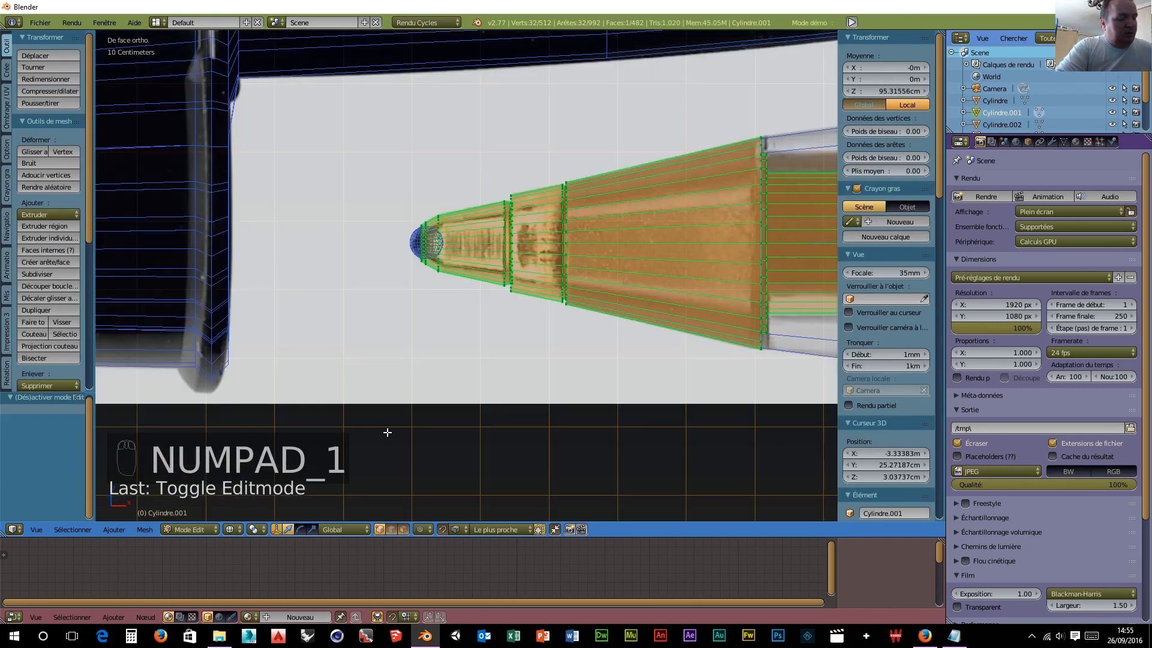
# Step: Switch to face selection and select the faces of the two narrow front sections of the pen tip
pyautogui.hotkey('ctrl', 'Tab')
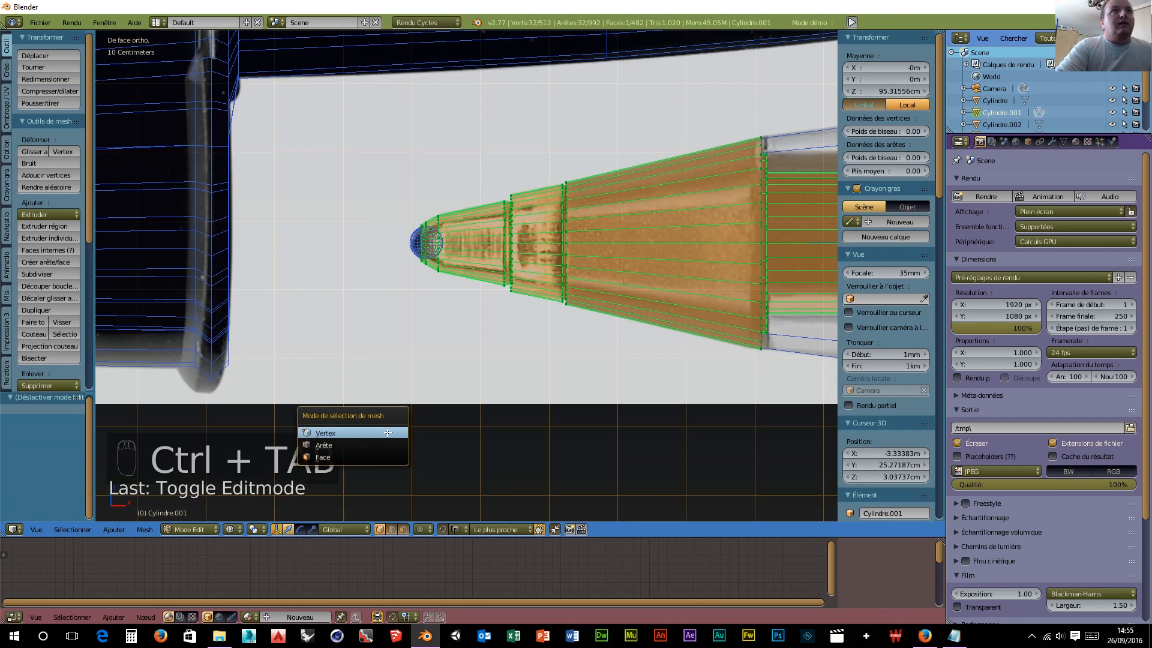
pyautogui.click(368, 458)
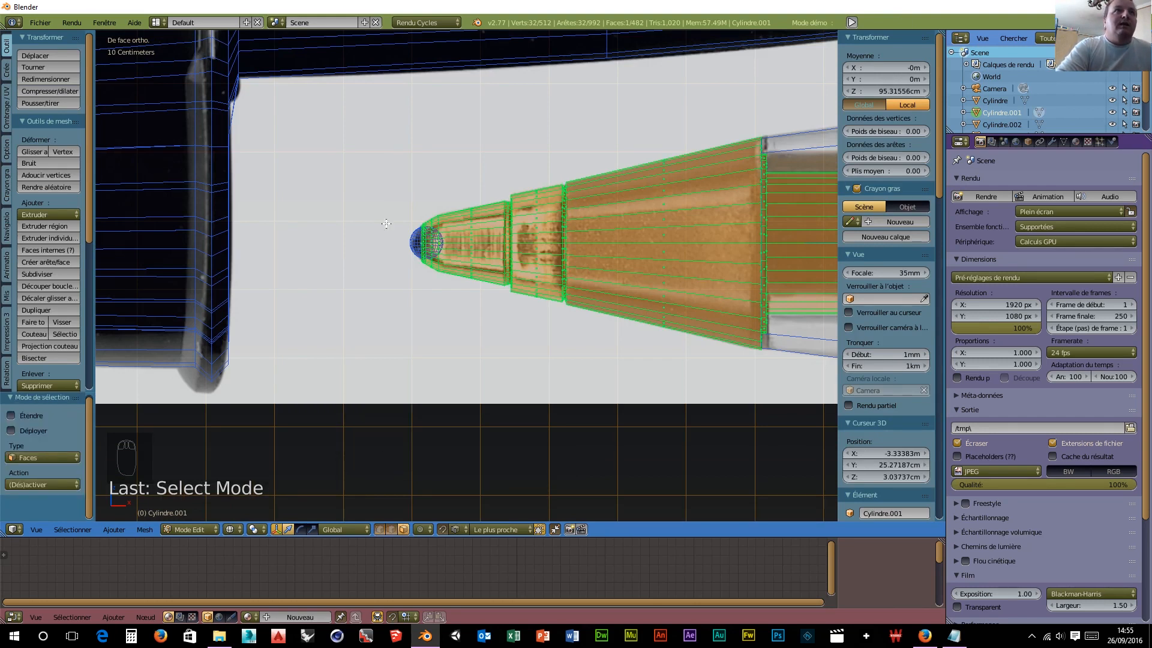
pyautogui.press('b')
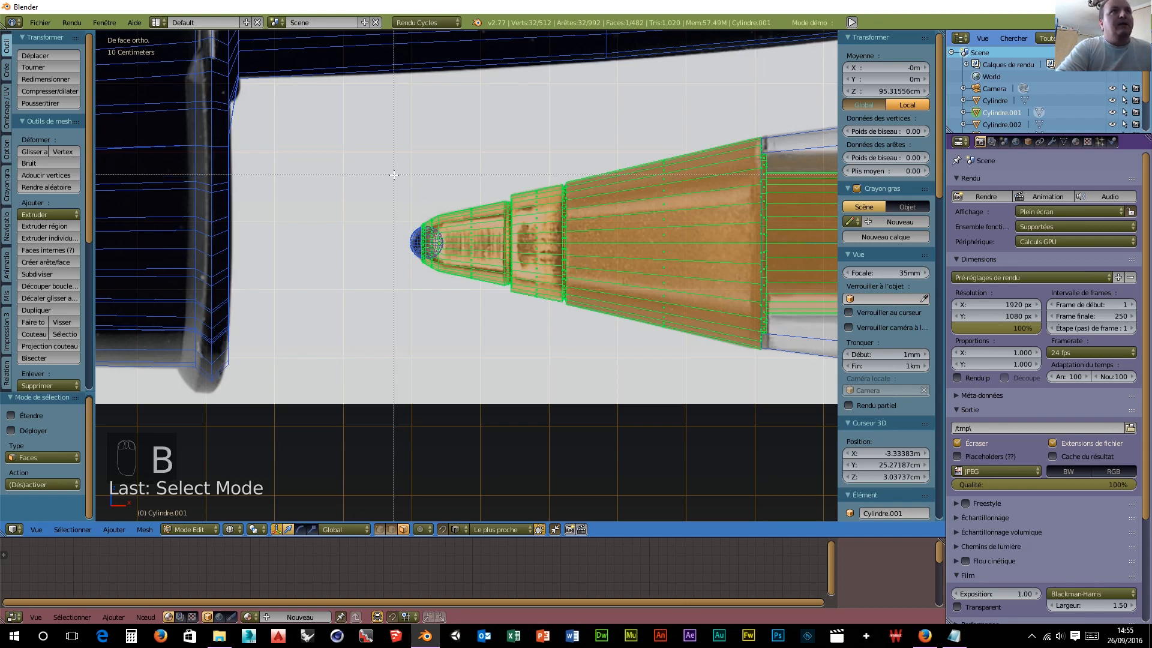
pyautogui.moveTo(391, 172); pyautogui.dragTo(549, 330)
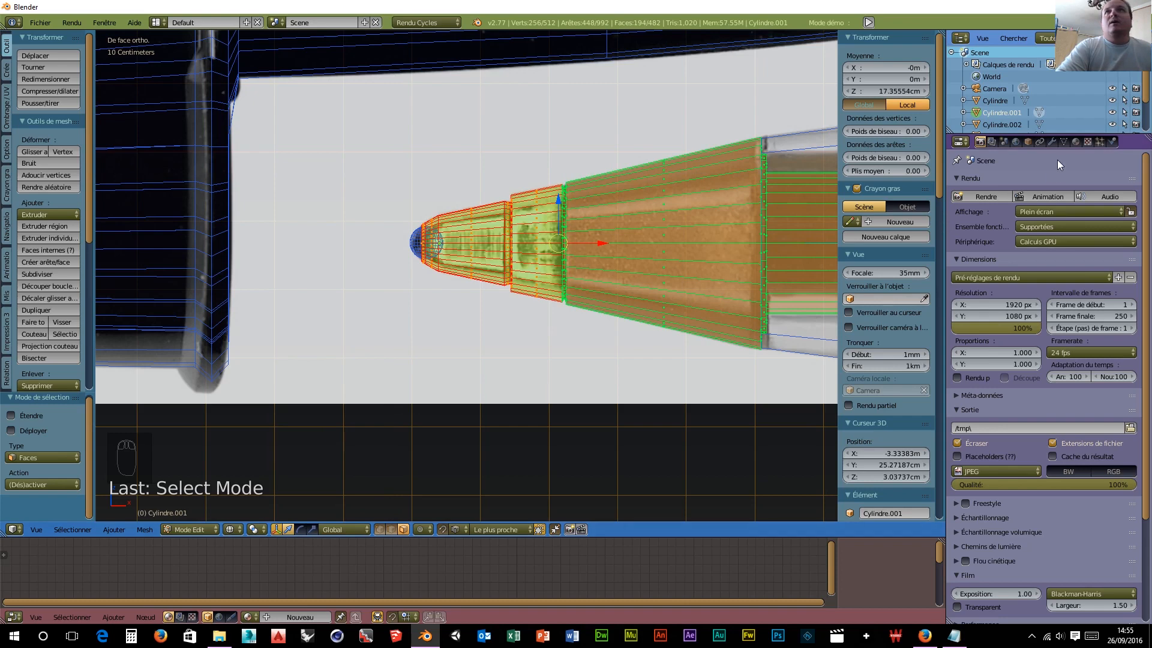
# Step: Create a new material with the PBR Metal "Or" shader and assign it to the selected front faces of the tip
pyautogui.click(1077, 142)
pyautogui.click(1010, 237)
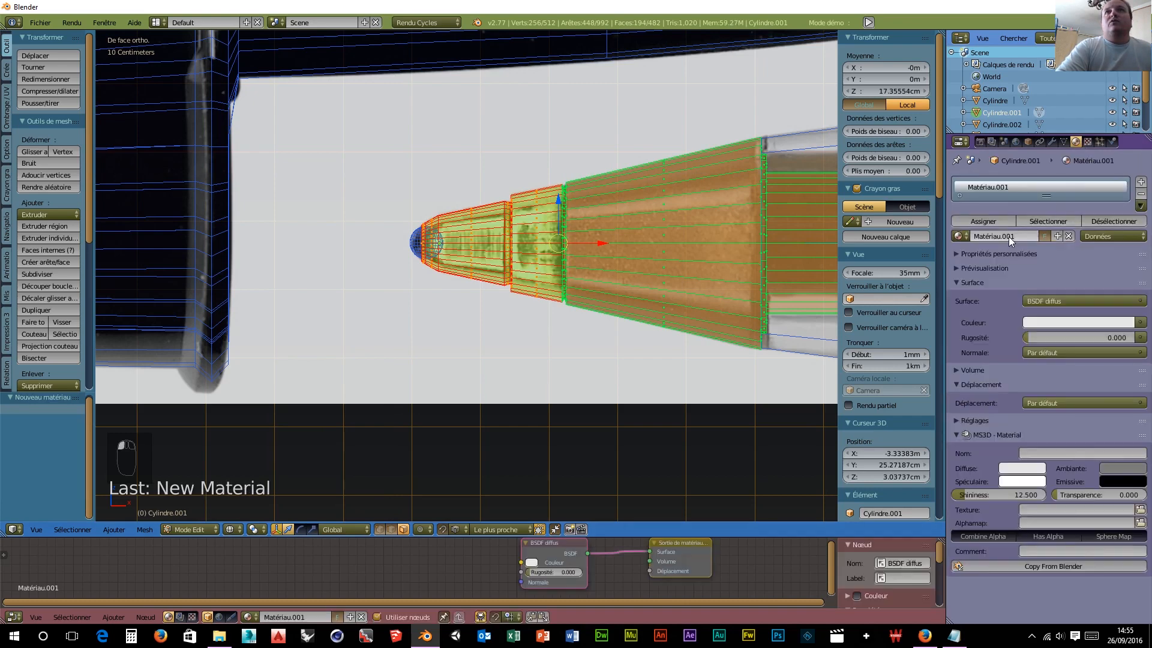
pyautogui.click(1143, 301)
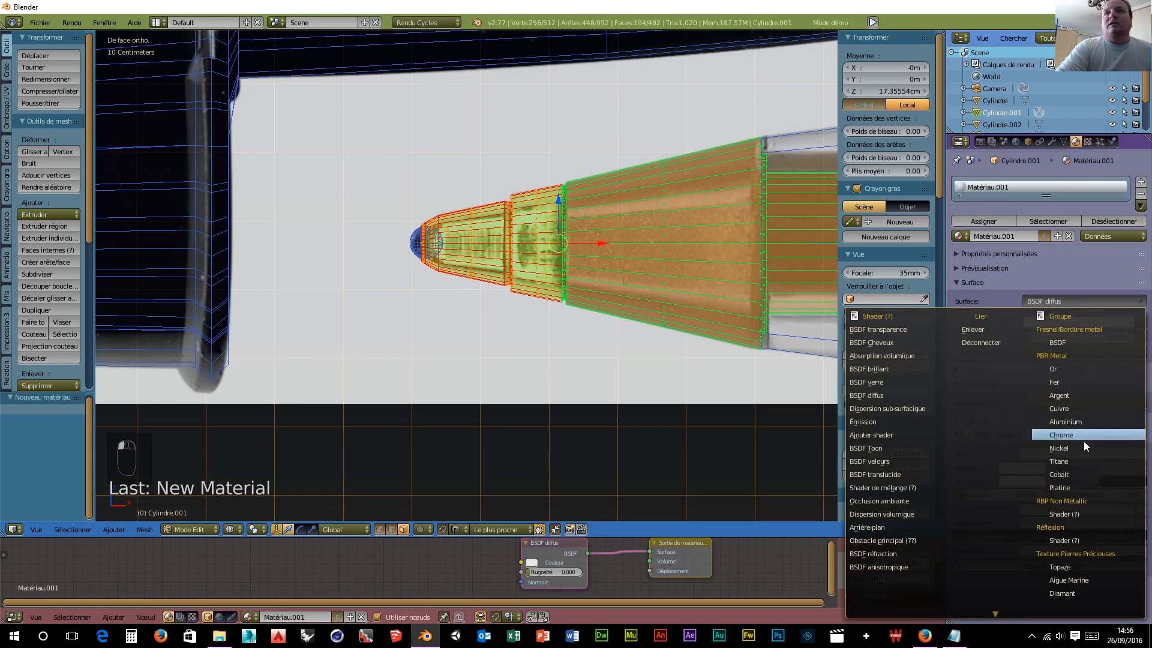
pyautogui.click(1061, 367)
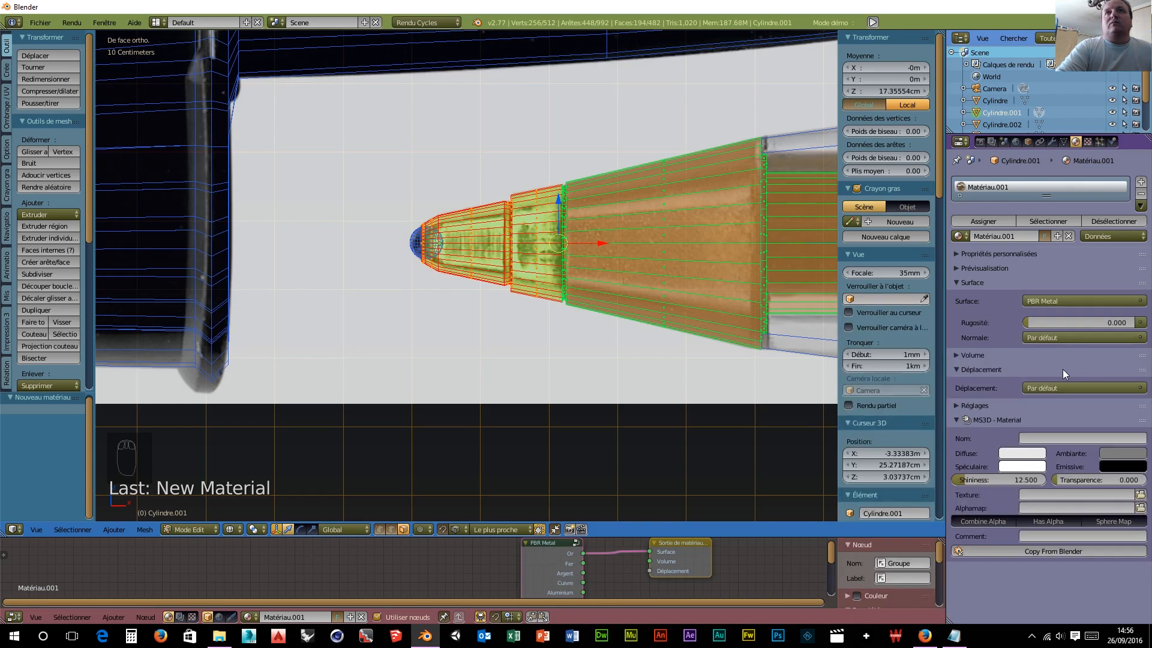
pyautogui.click(982, 221)
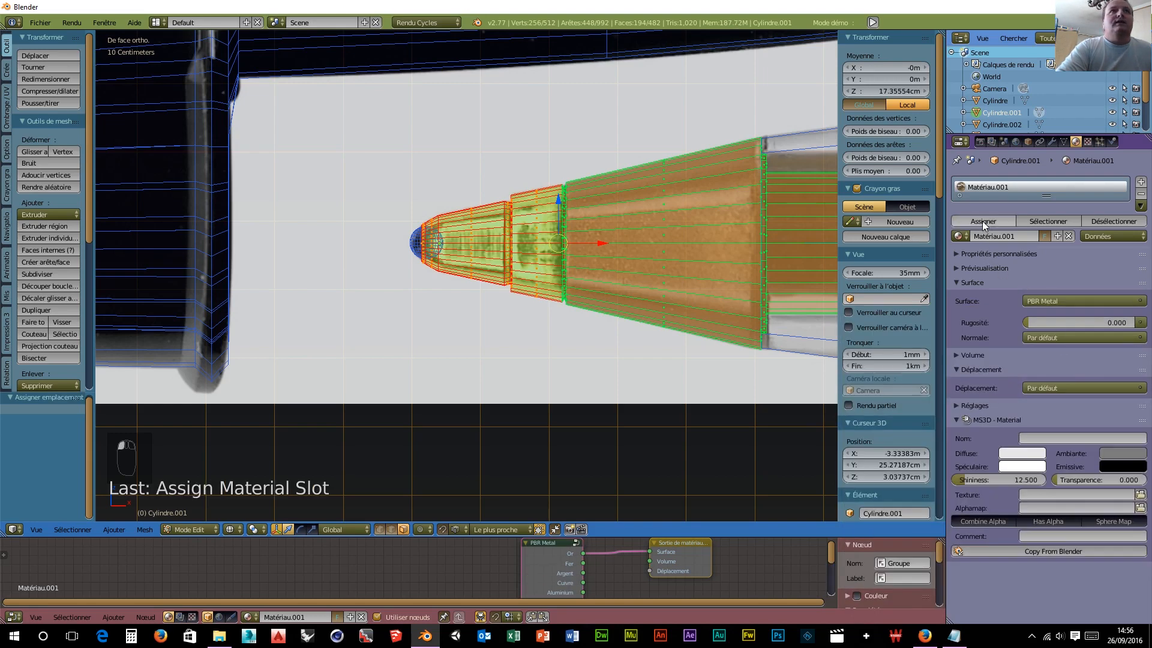
# Step: Invert the face selection and add a second material slot with a new material using the RBP Non Métallic shader
pyautogui.scroll(-1, 638, 355)
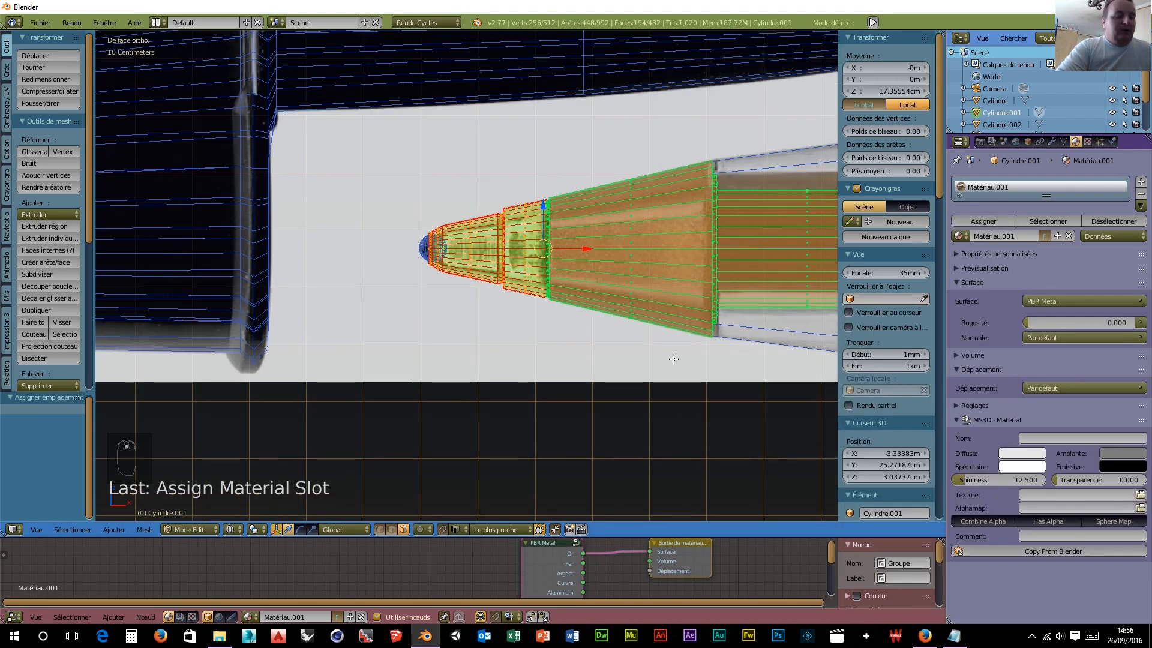
pyautogui.keyDown('shift'); pyautogui.moveTo(654, 366); pyautogui.dragTo(420, 368, button='middle'); pyautogui.keyUp('shift')
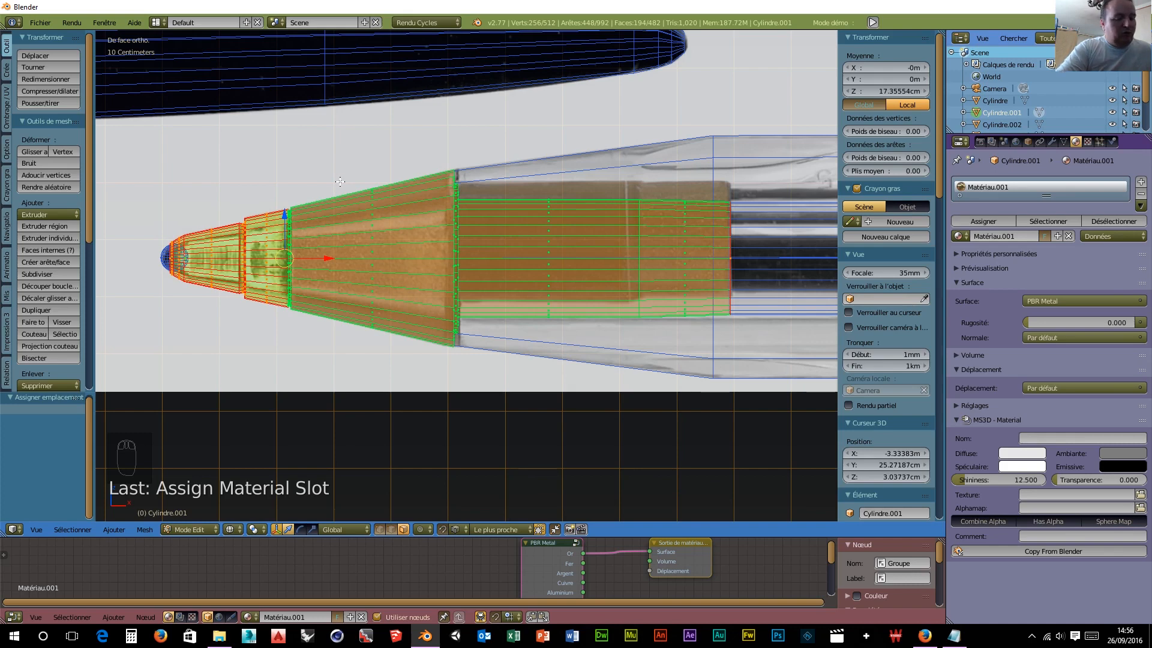
pyautogui.hotkey('ctrl', 'i')
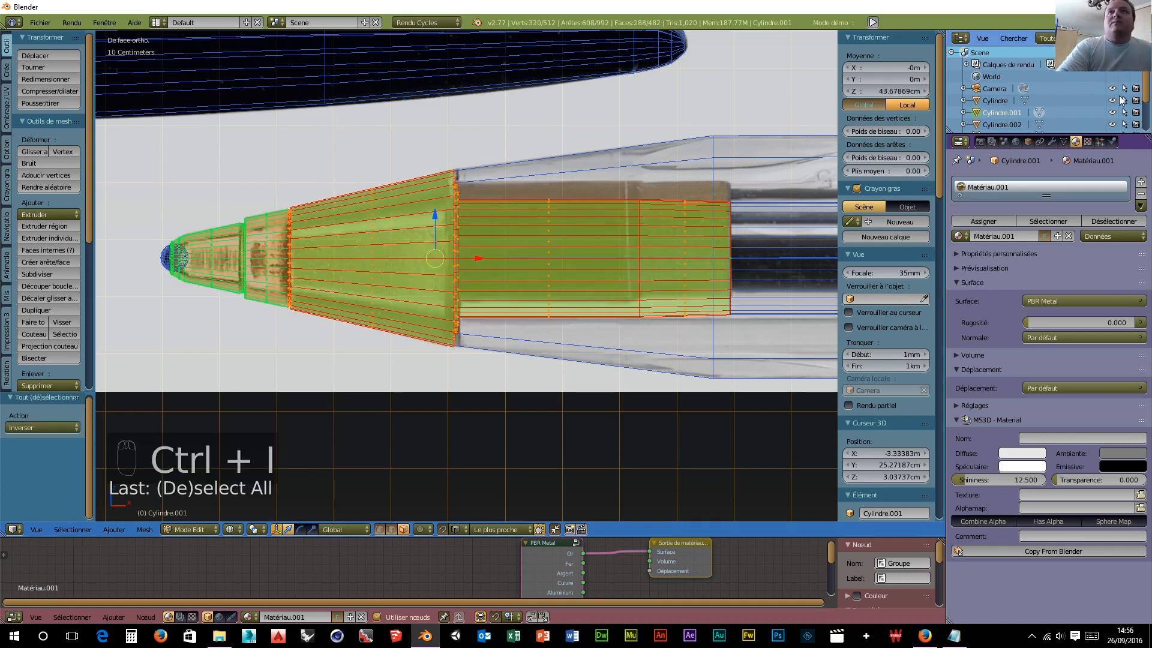
pyautogui.click(1141, 181)
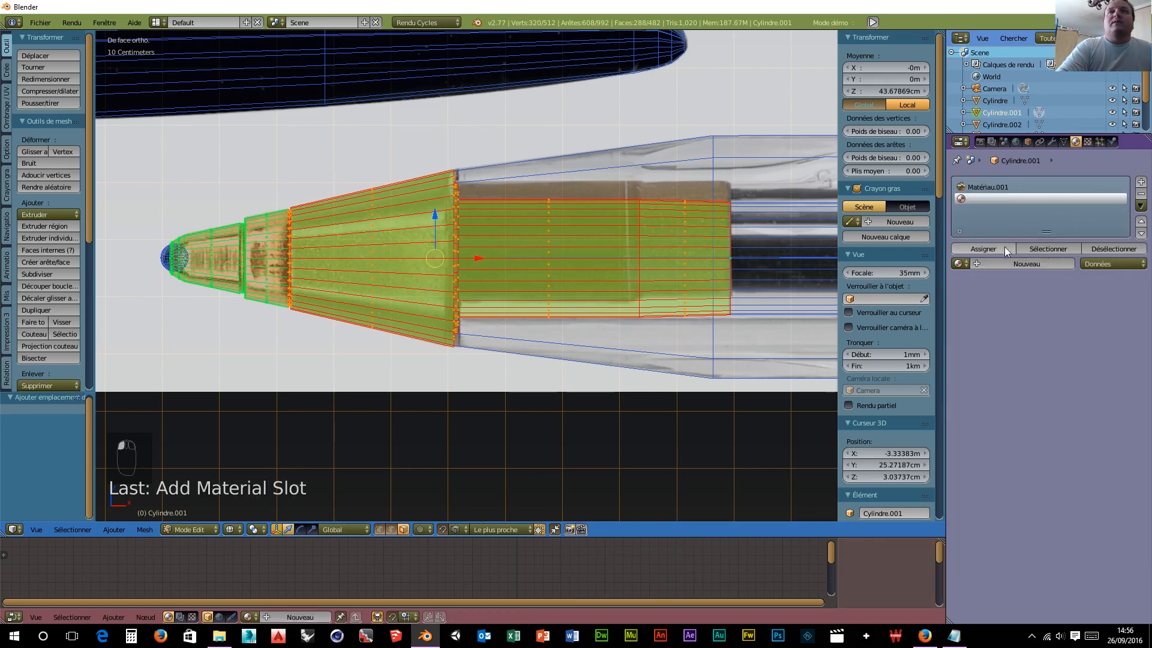
pyautogui.click(995, 262)
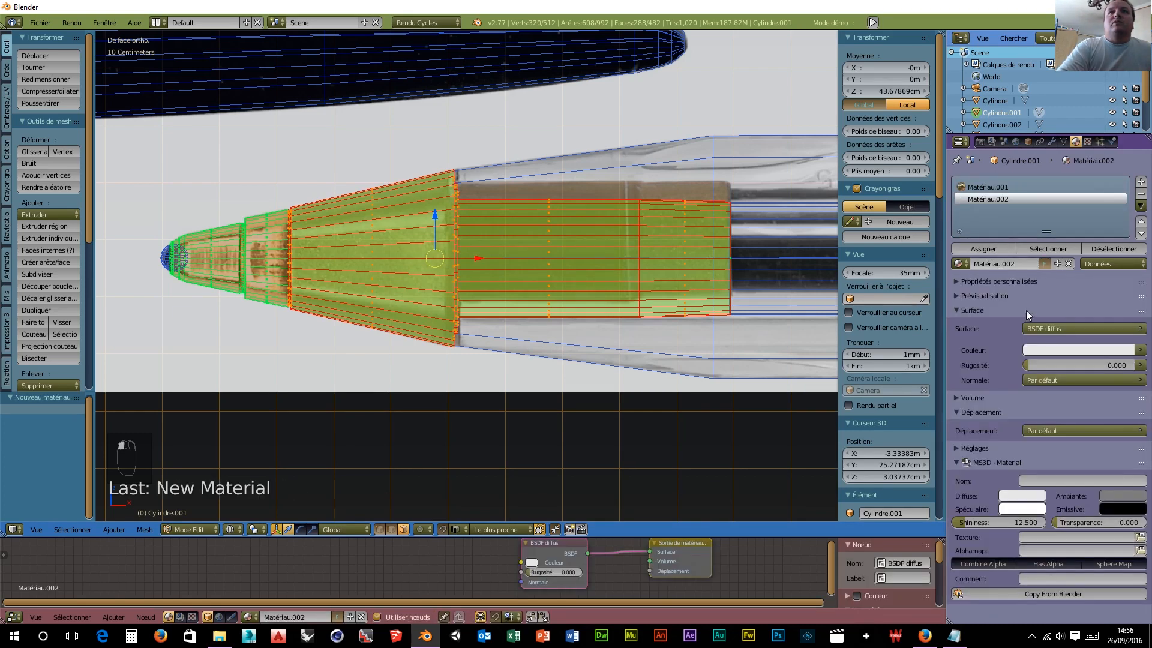
pyautogui.click(1116, 329)
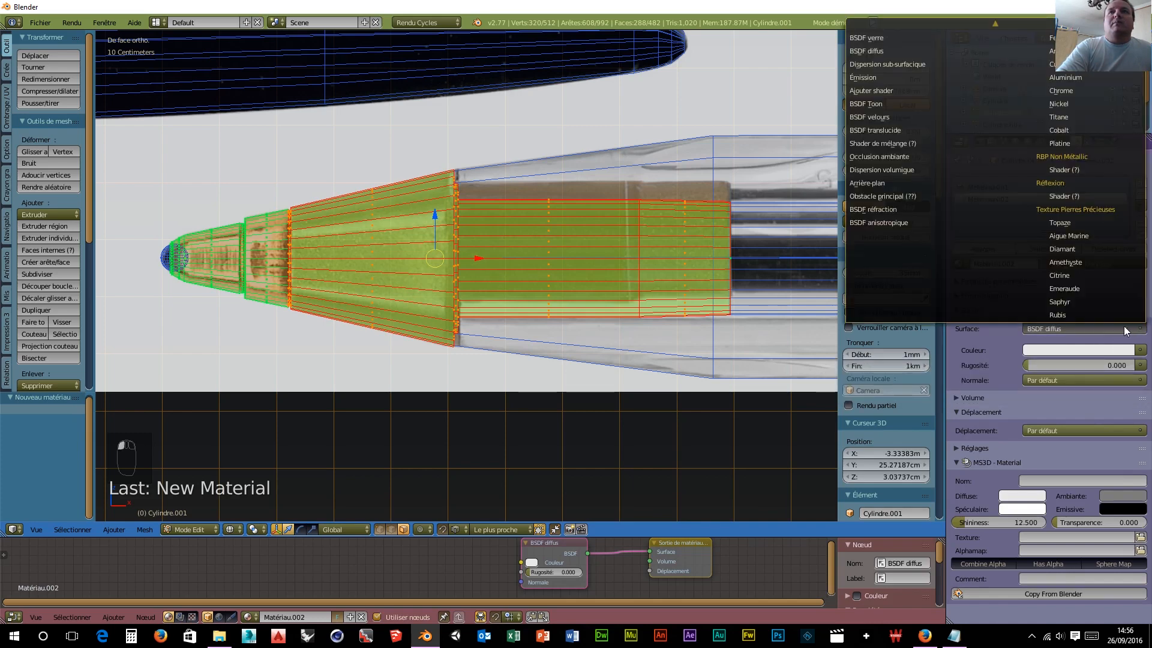
pyautogui.click(1074, 171)
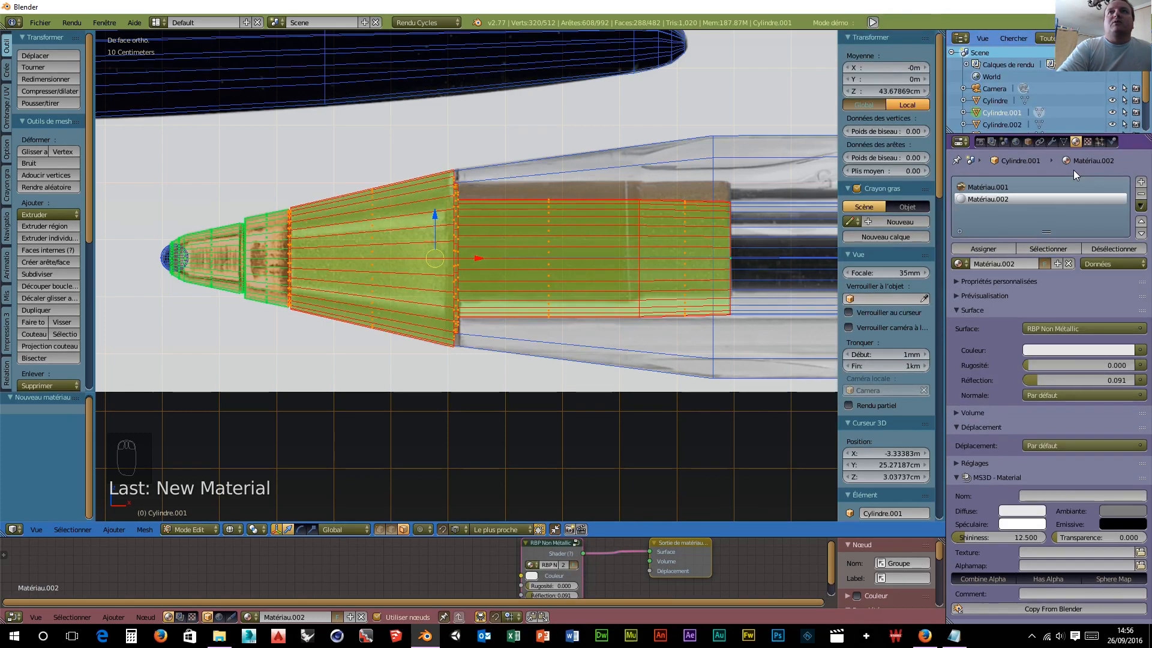
# Step: Give the second material a light orange-brown colour and 0.337 roughness, assign it to the selected tip faces, and return to Object Mode
pyautogui.click(1073, 350)
pyautogui.moveTo(1071, 222); pyautogui.dragTo(1043, 256)
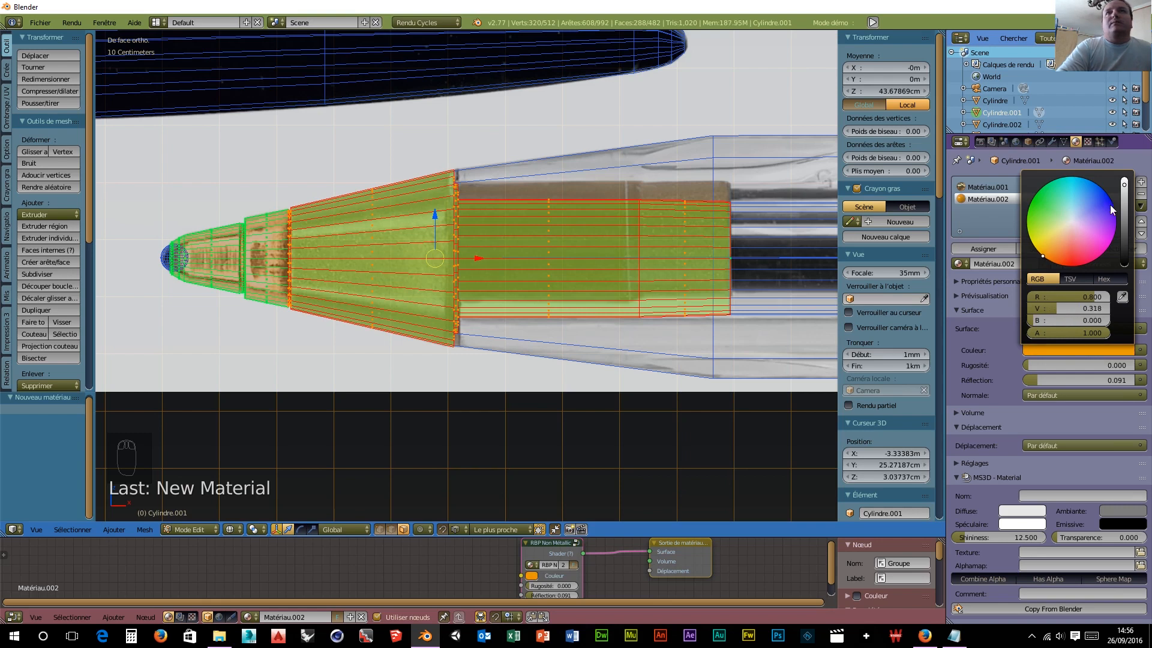
pyautogui.moveTo(1124, 184); pyautogui.dragTo(1125, 198)
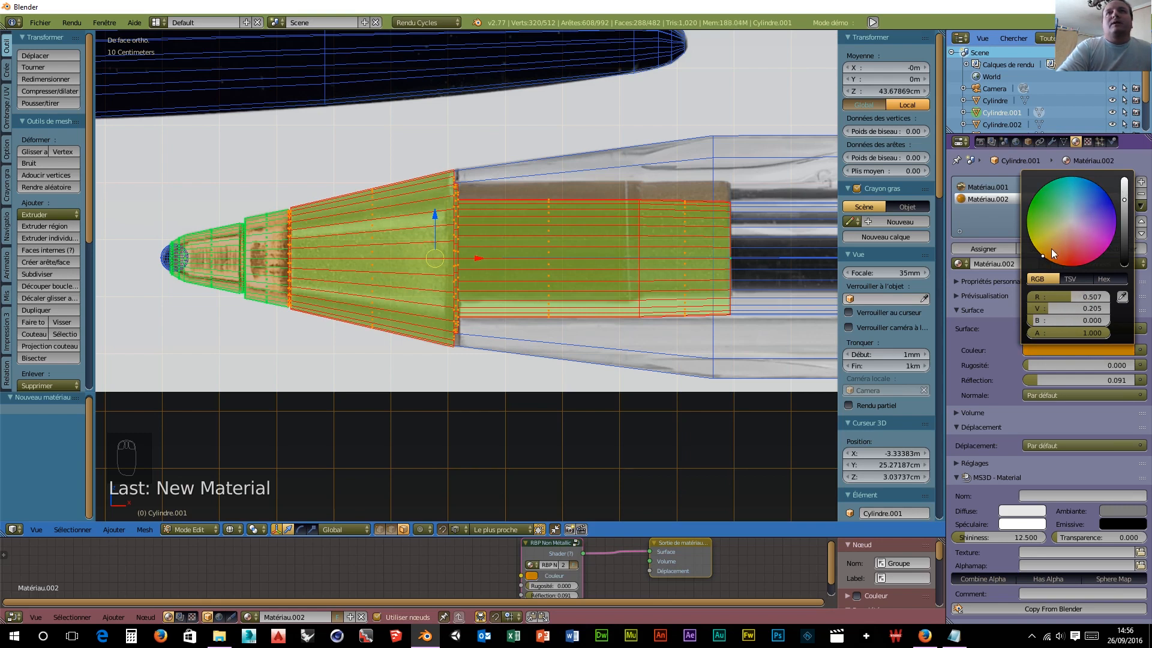
pyautogui.moveTo(1053, 254); pyautogui.dragTo(1057, 237)
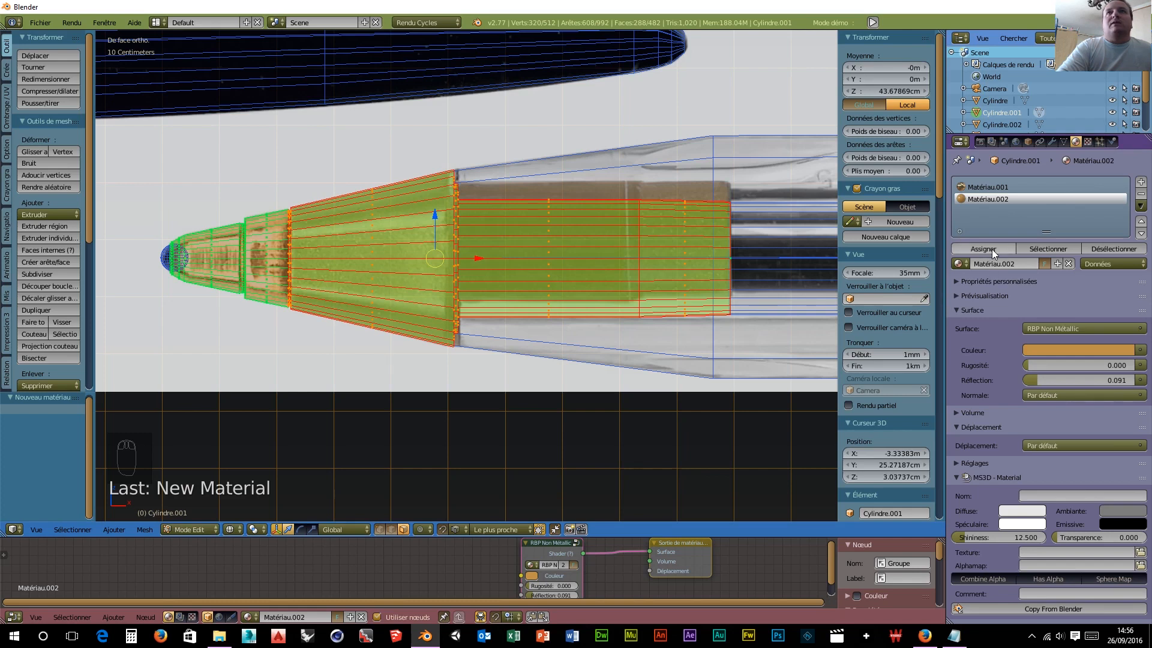
pyautogui.moveTo(1028, 365); pyautogui.dragTo(1064, 365)
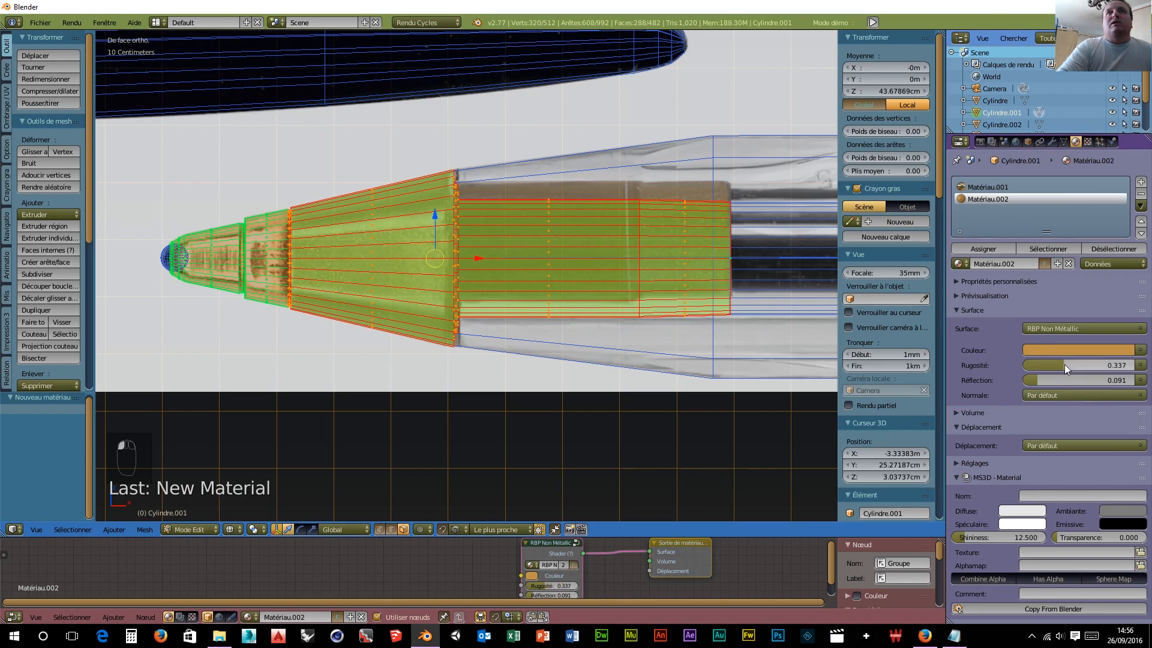
pyautogui.click(982, 248)
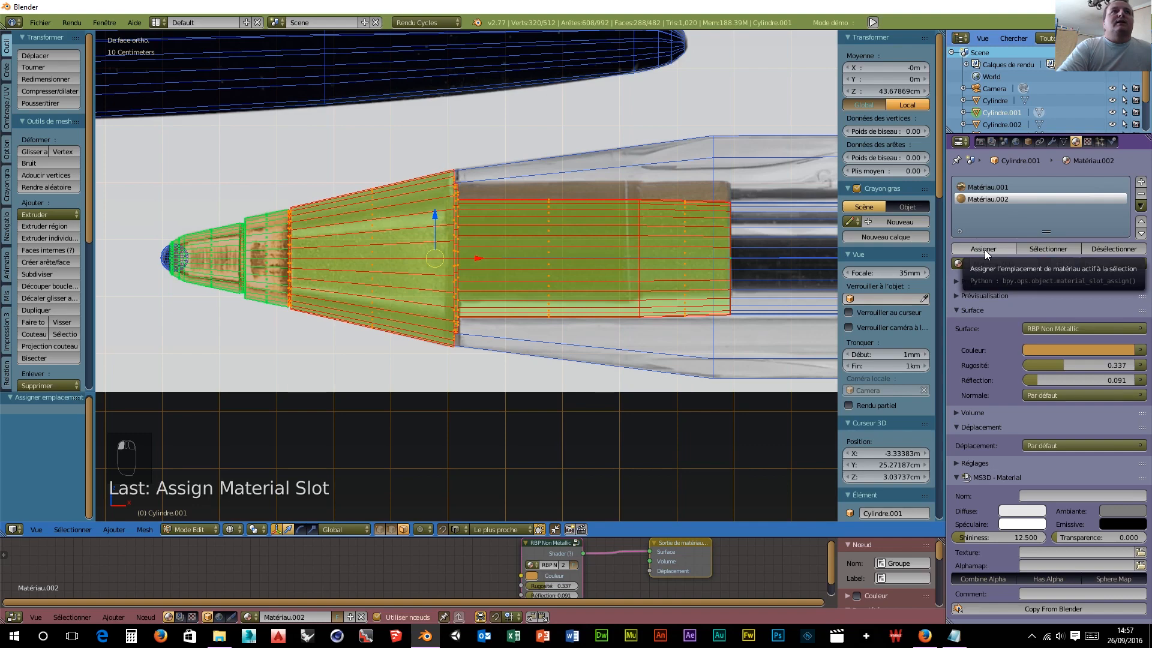
pyautogui.scroll(-4, 258, 180)
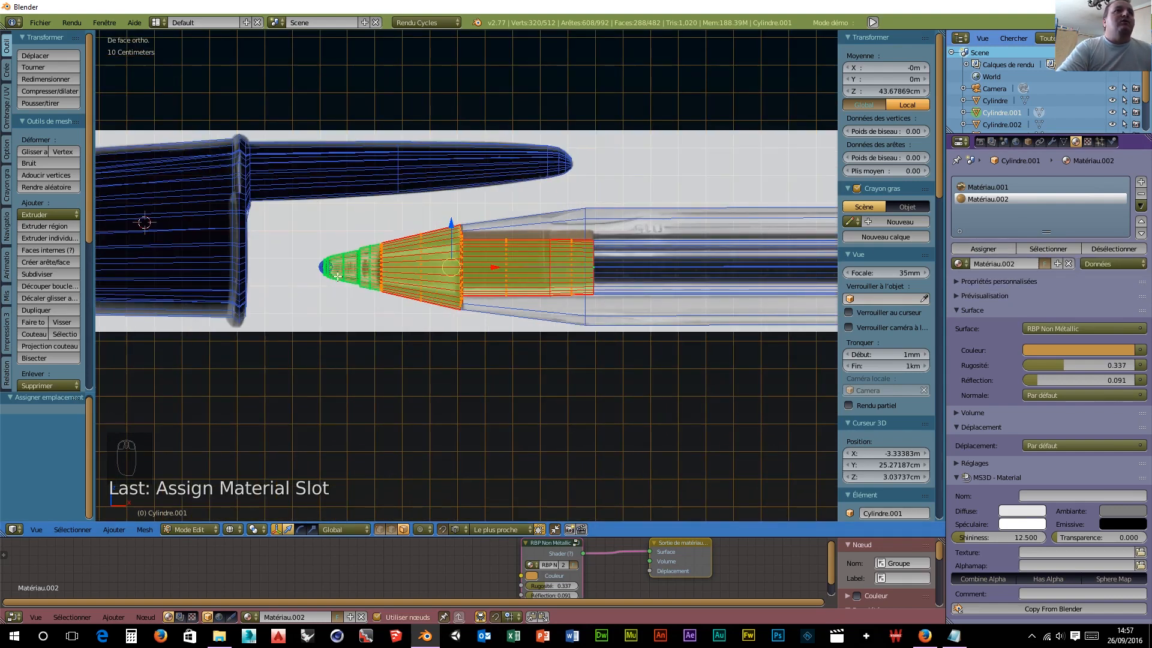
pyautogui.scroll(-5, 273, 282)
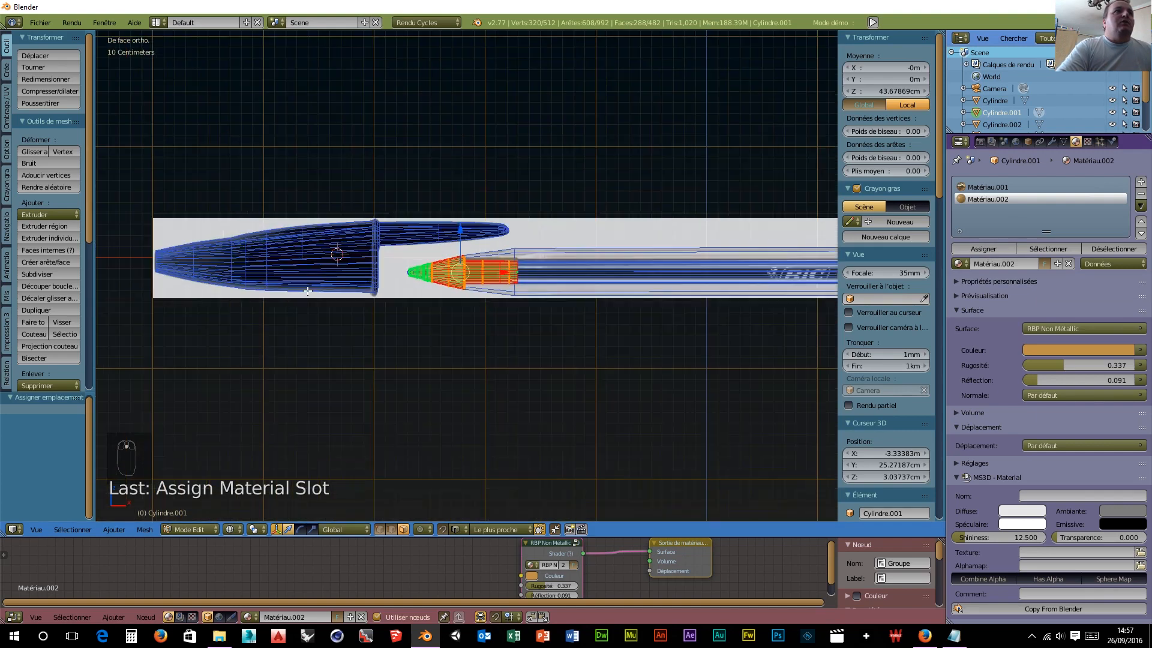
pyautogui.press('Tab')
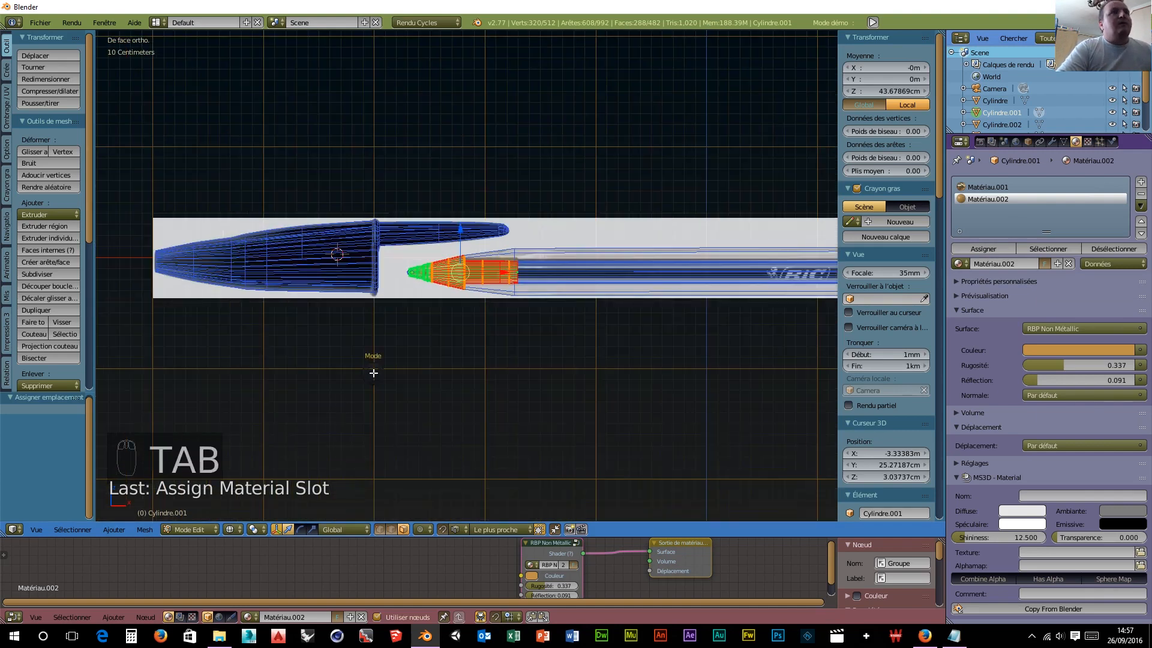
pyautogui.click(272, 375)
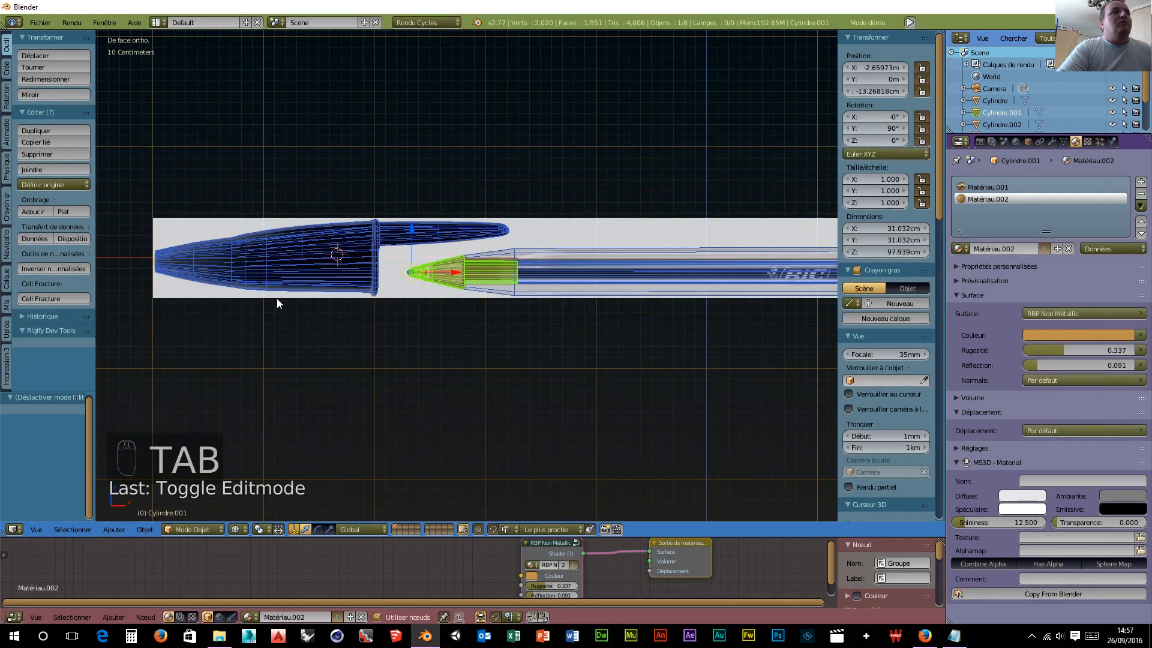
# Step: Select the pen cap and give it a new RBP Non Métallic material with a black colour
pyautogui.rightClick(278, 258)
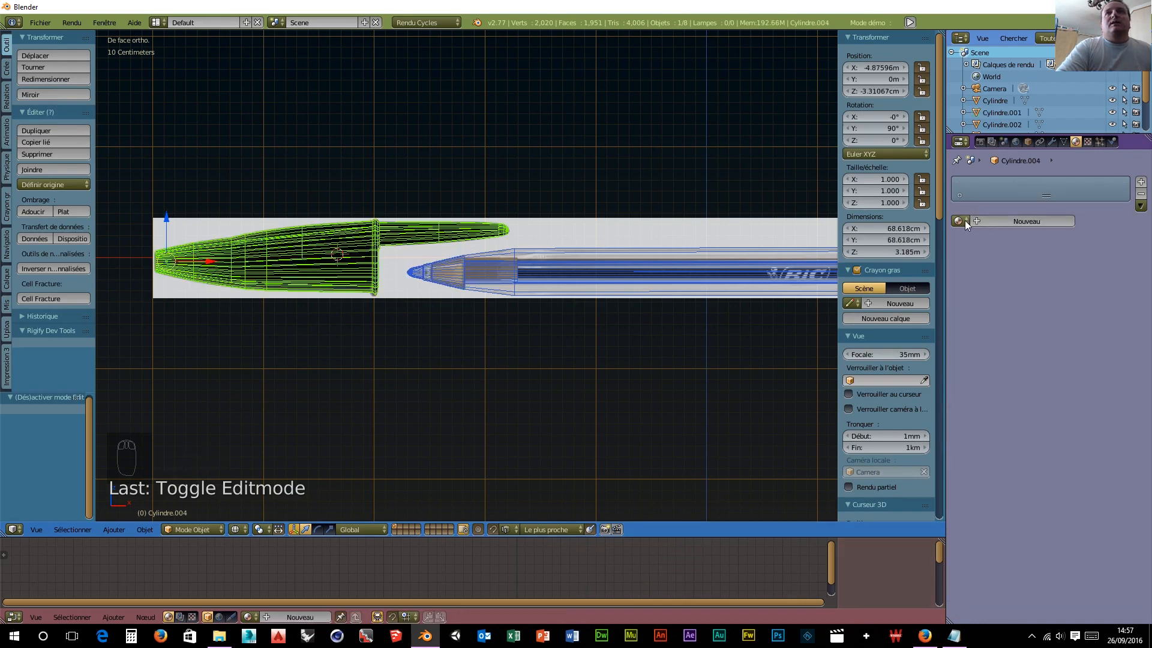
pyautogui.click(1009, 221)
pyautogui.click(1080, 287)
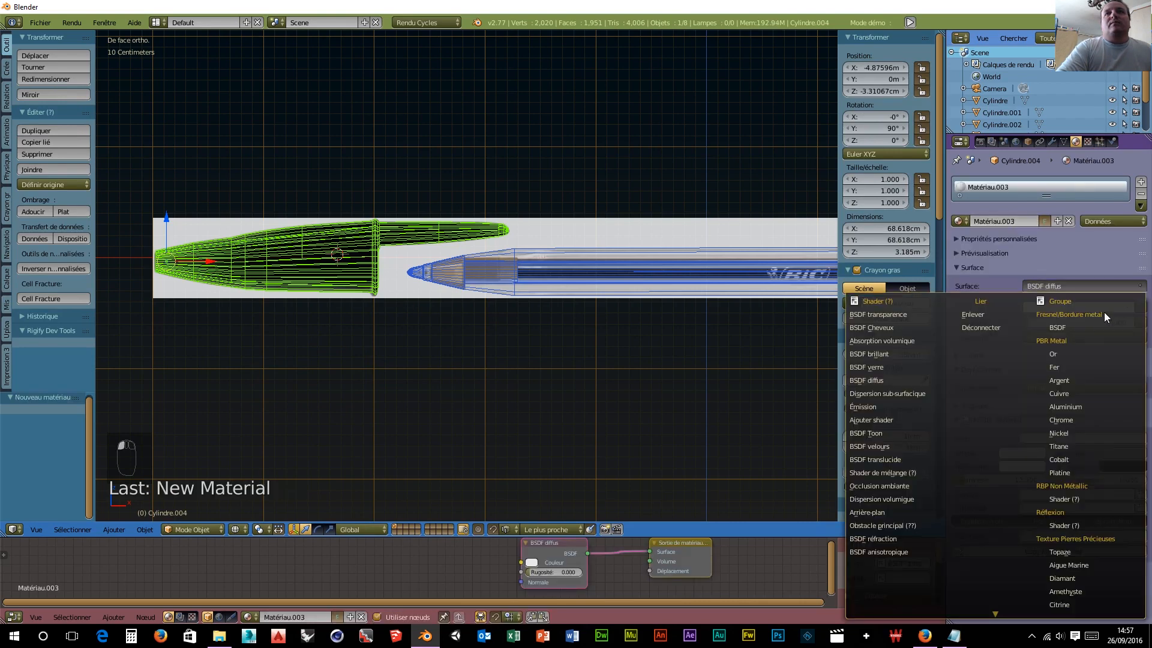
pyautogui.click(1074, 499)
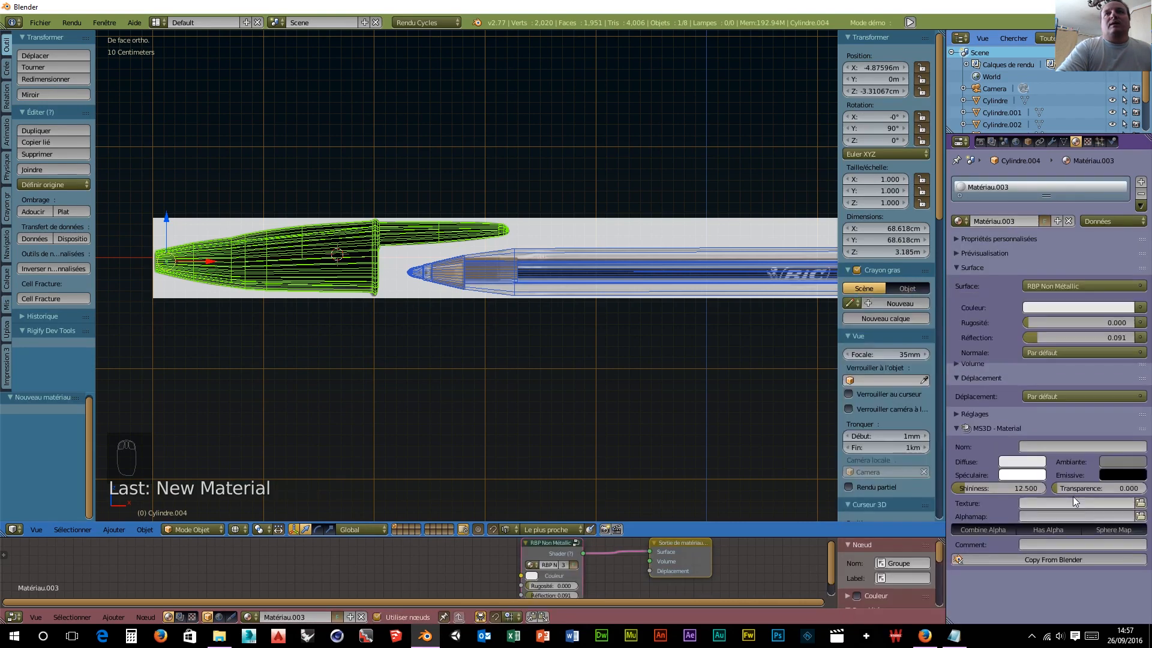
pyautogui.click(1100, 305)
pyautogui.moveTo(1124, 195); pyautogui.dragTo(1124, 222)
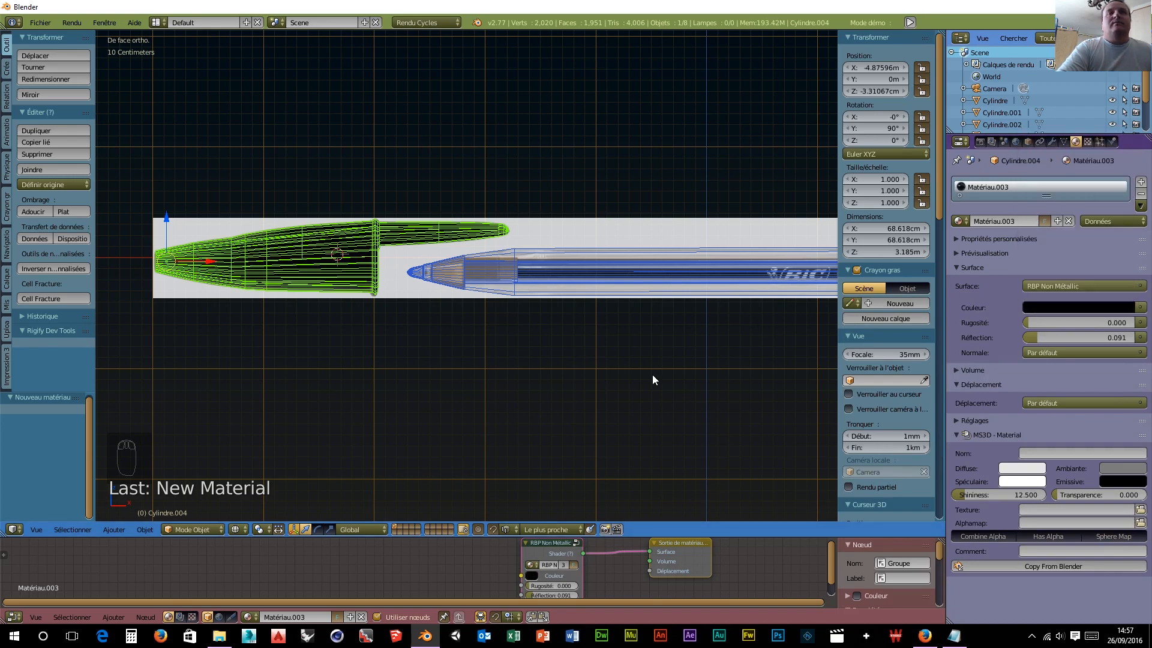
pyautogui.scroll(6, 493, 297)
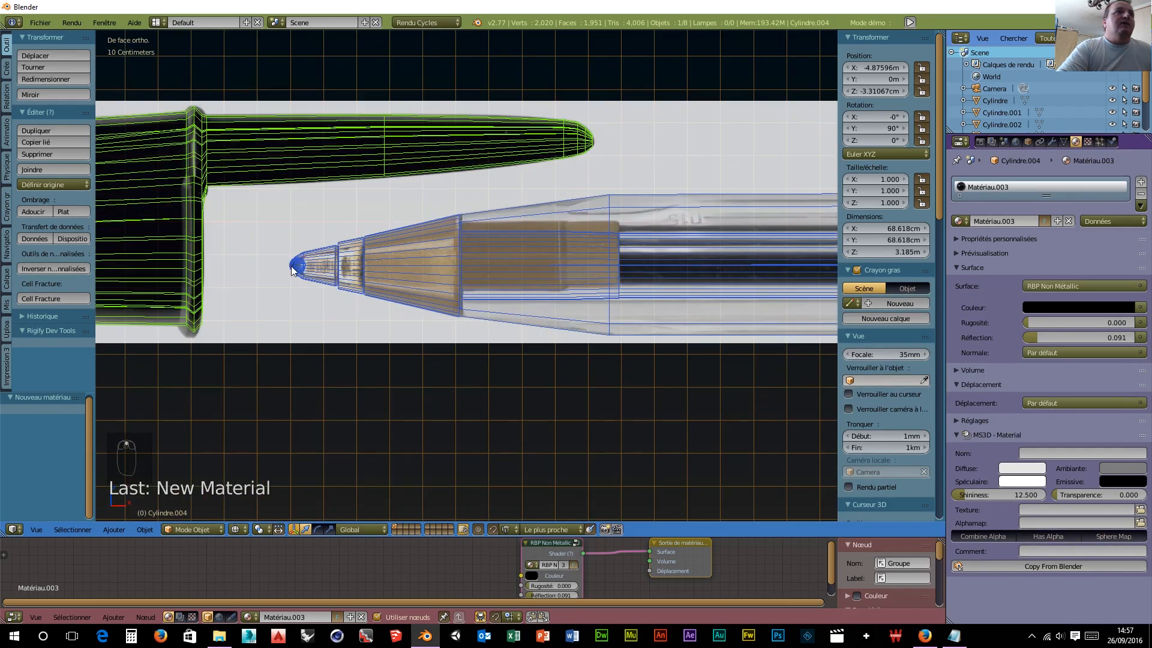
# Step: Select the small ball at the pen's point and give it the existing black material Matériau.003
pyautogui.rightClick(294, 267)
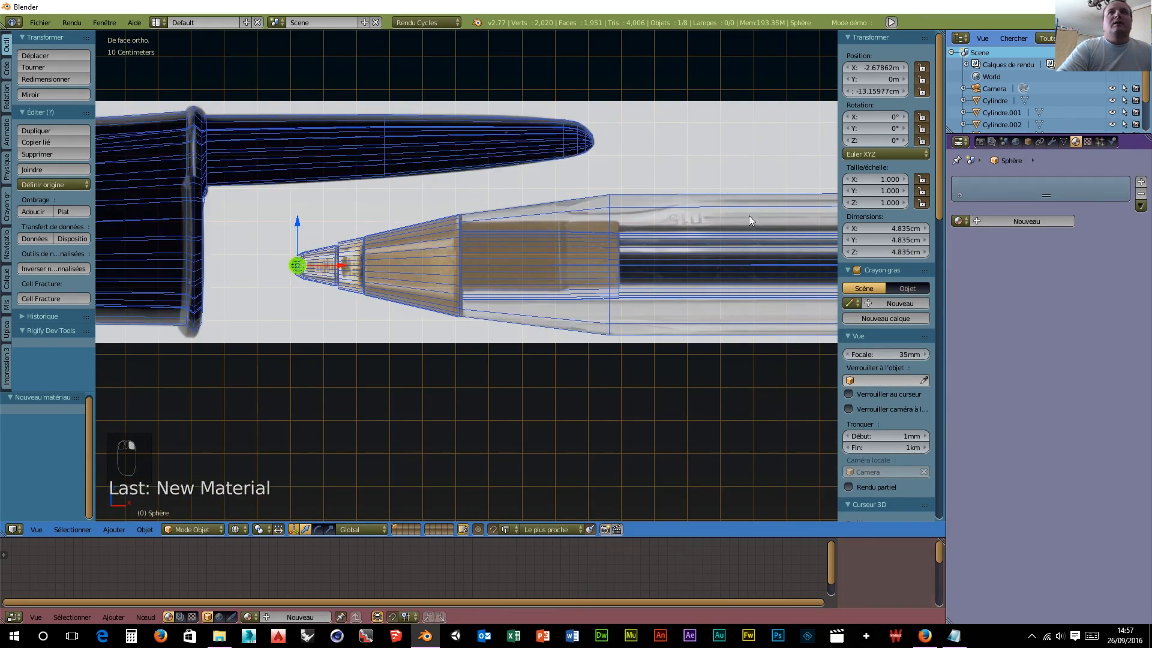
pyautogui.click(962, 221)
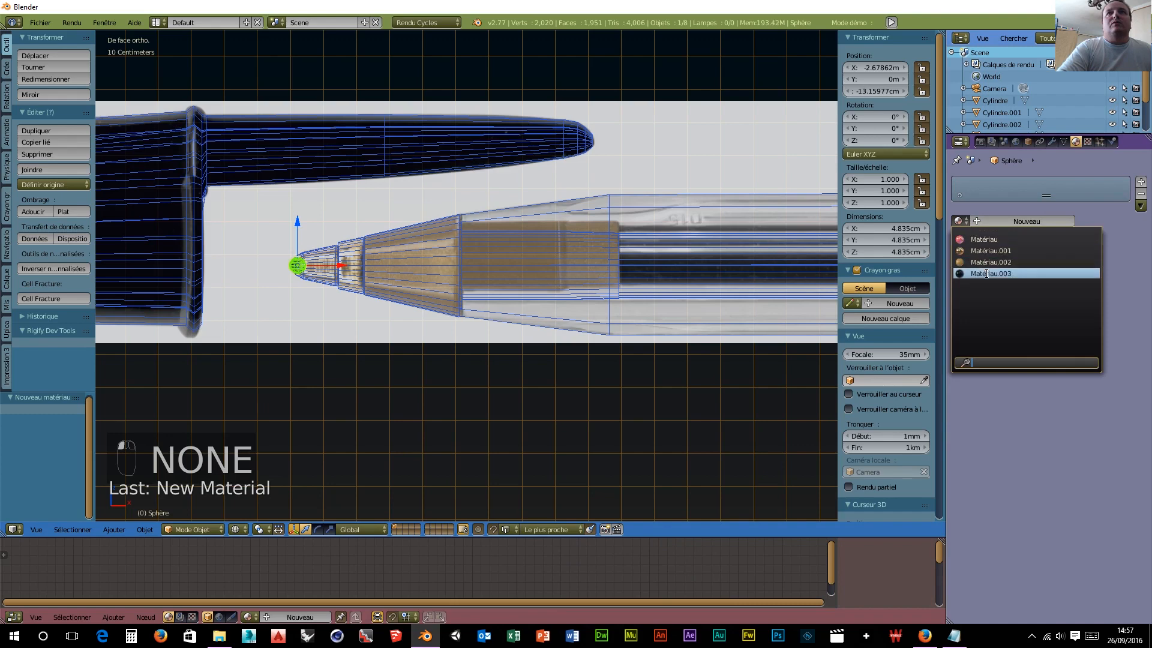
pyautogui.click(987, 274)
# Step: Select the inner ink tube running through the pen barrel and switch it to Edit Mode
pyautogui.scroll(-3, 763, 267)
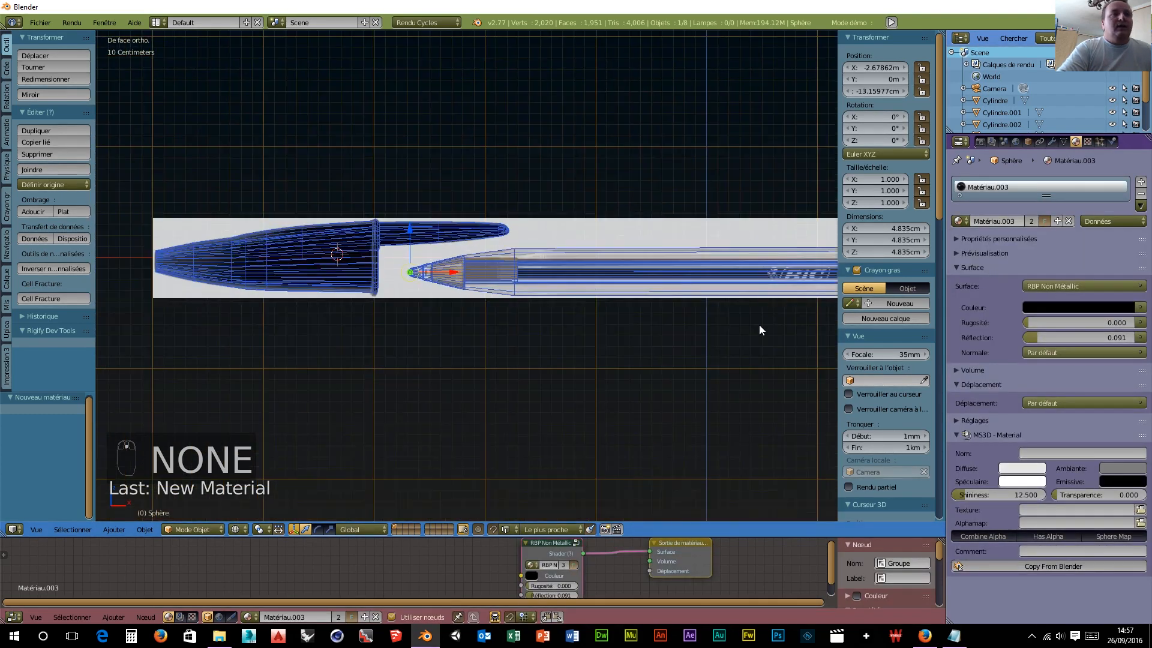
pyautogui.keyDown('shift'); pyautogui.moveTo(766, 328); pyautogui.dragTo(439, 332, button='middle'); pyautogui.keyUp('shift')
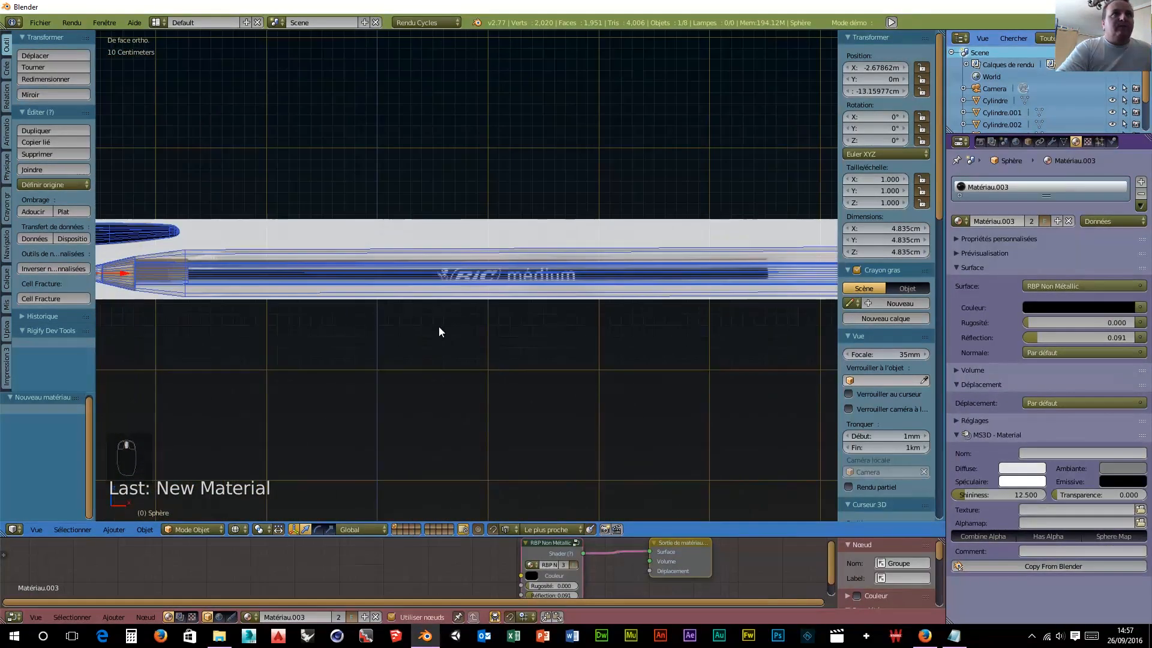
pyautogui.rightClick(327, 275)
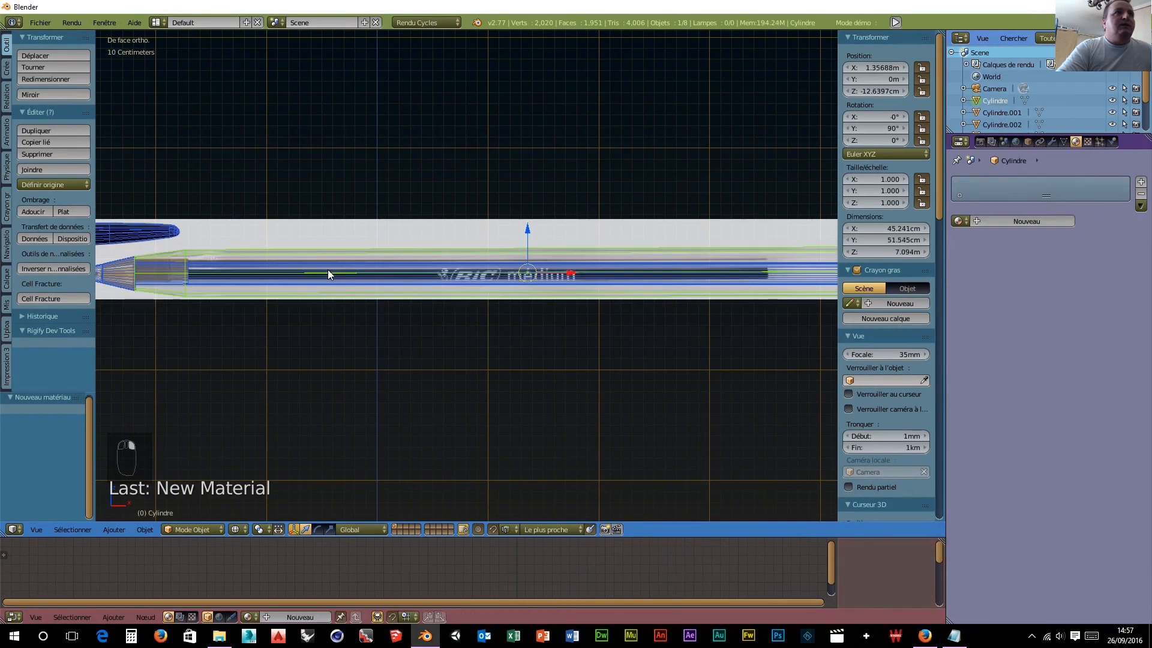
pyautogui.rightClick(346, 270)
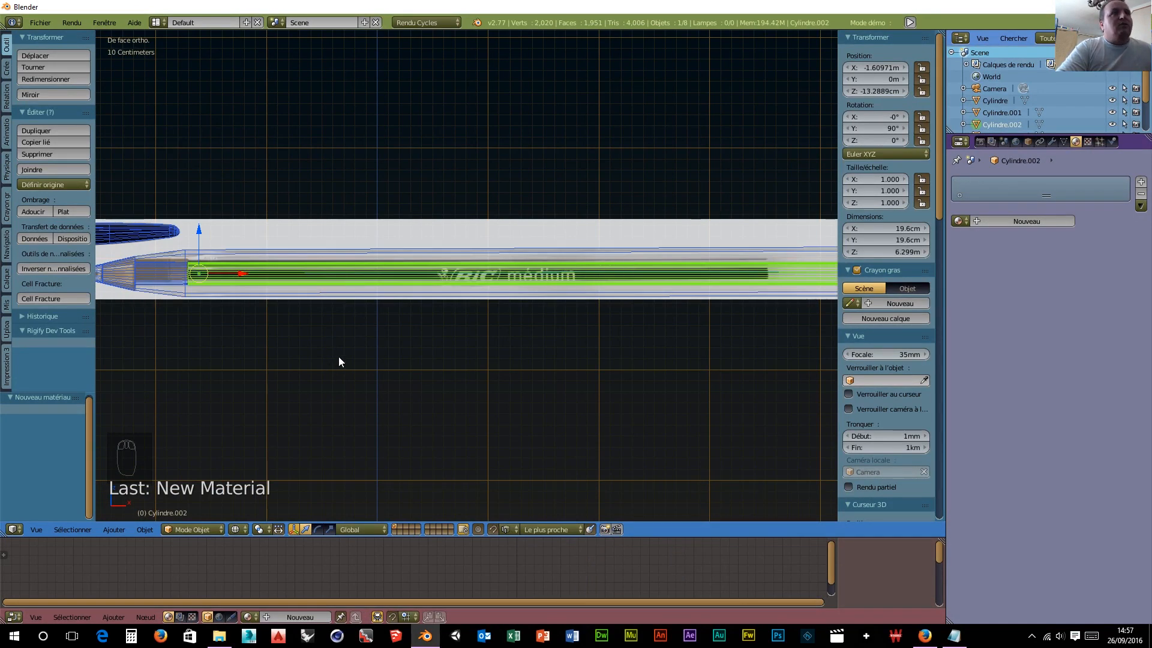
pyautogui.press('Tab')
pyautogui.click(438, 356)
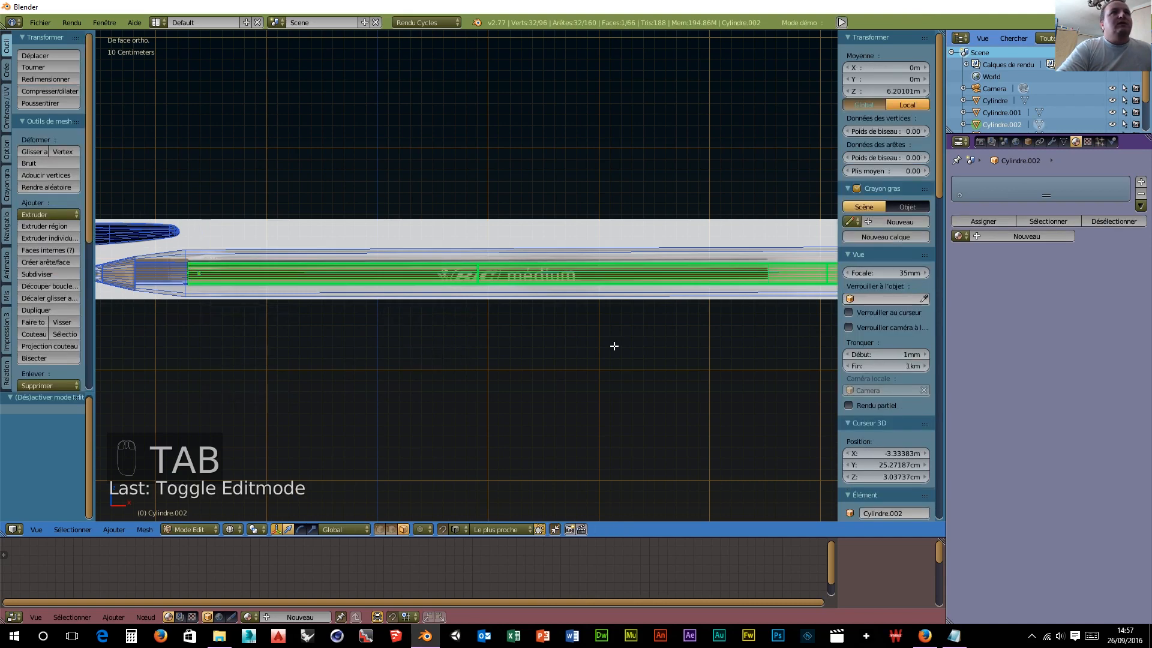
# Step: Box-select the faces of the tube's ink-filled section and add a material slot holding the existing Matériau.003
pyautogui.scroll(2, 657, 339)
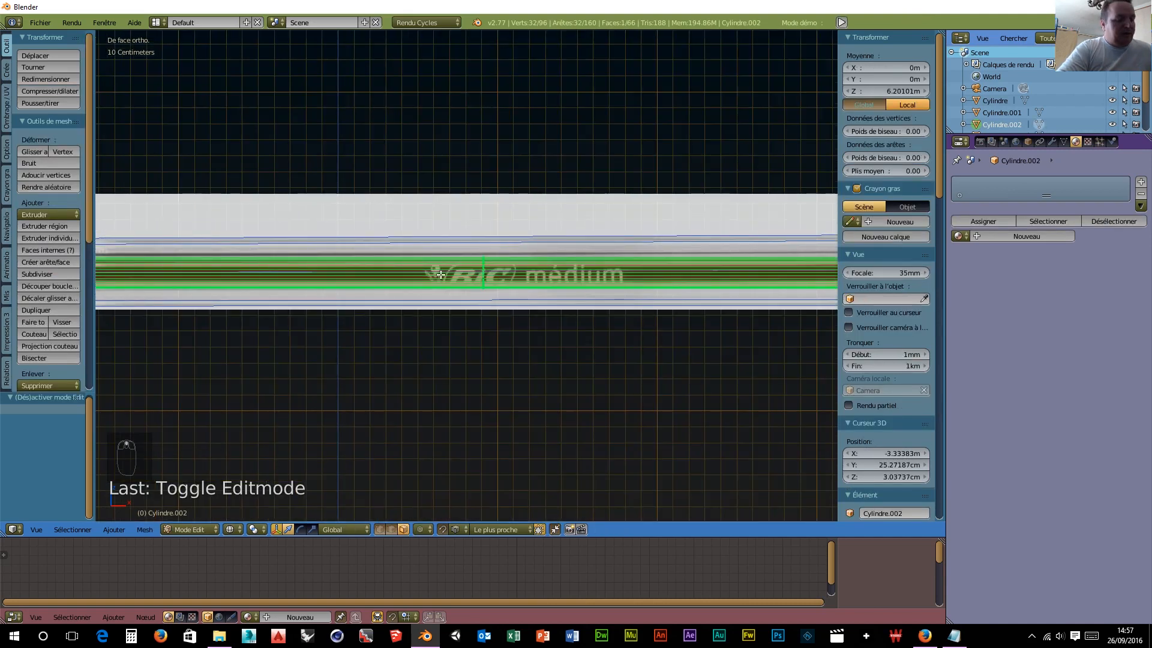
pyautogui.scroll(-3, 441, 274)
pyautogui.press('b')
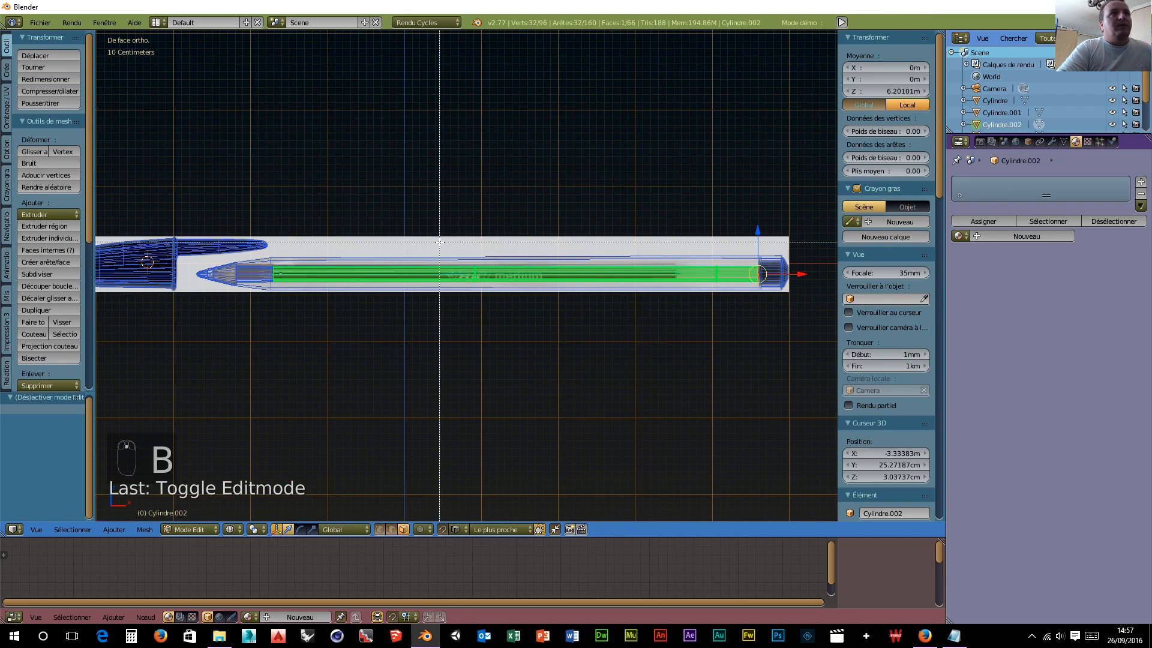
pyautogui.moveTo(264, 240); pyautogui.dragTo(684, 294)
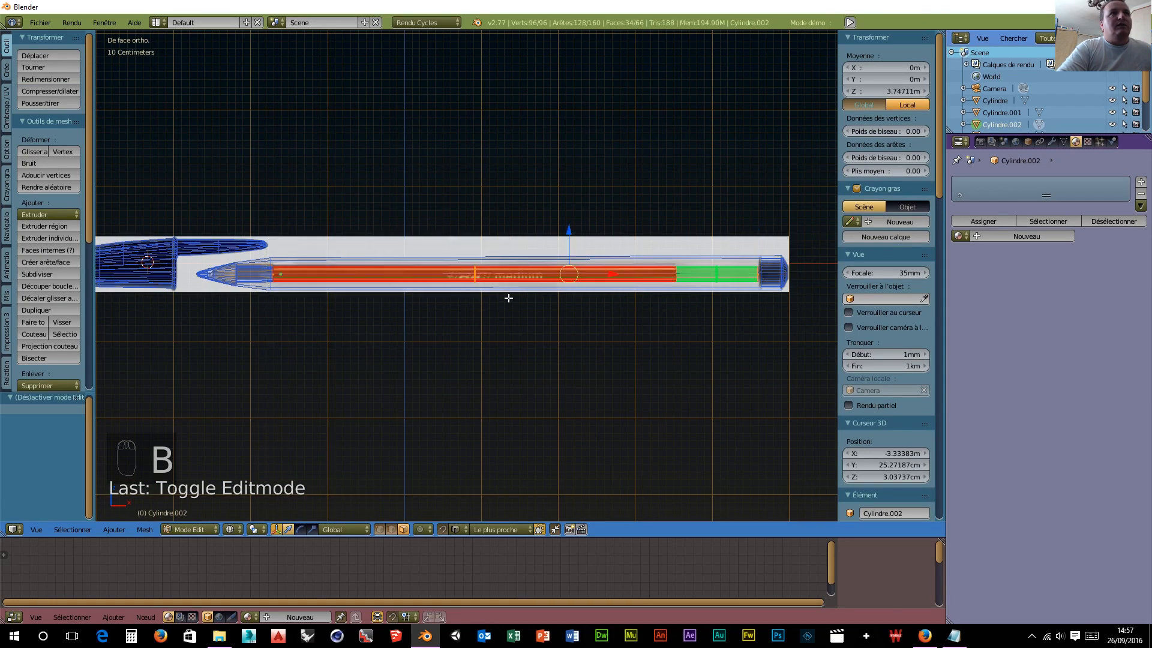
pyautogui.click(1141, 181)
pyautogui.click(960, 236)
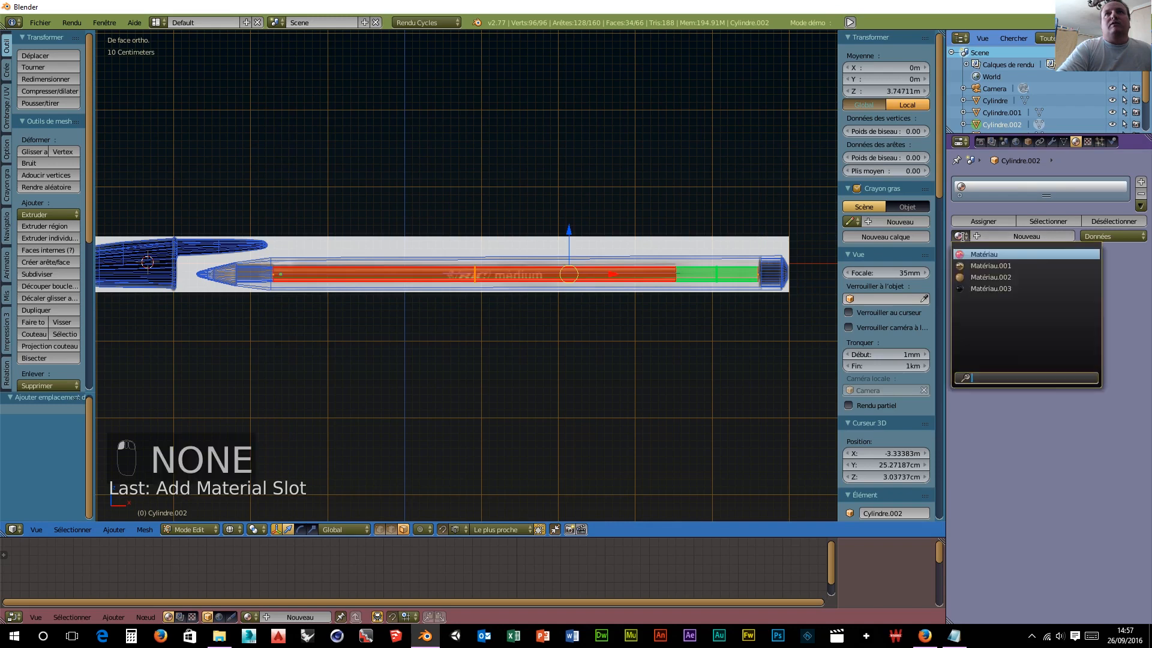
pyautogui.click(972, 289)
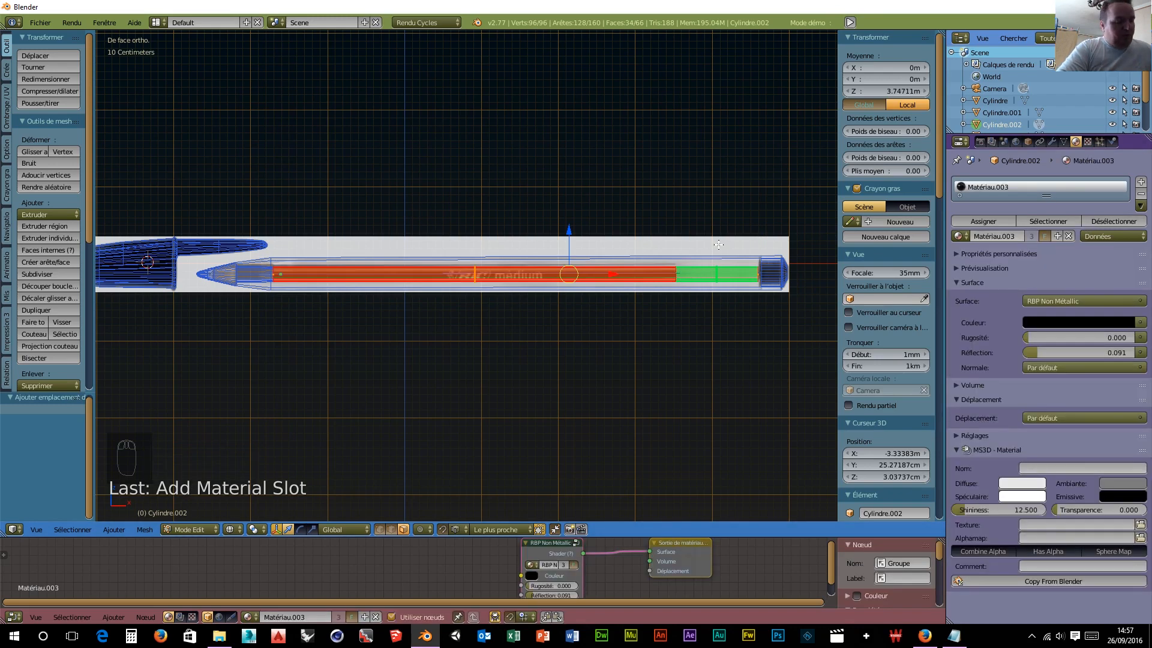
# Step: Invert the face selection, add a second slot with a new BSDF verre material, and assign it to the tube's empty end section
pyautogui.hotkey('ctrl', 'i')
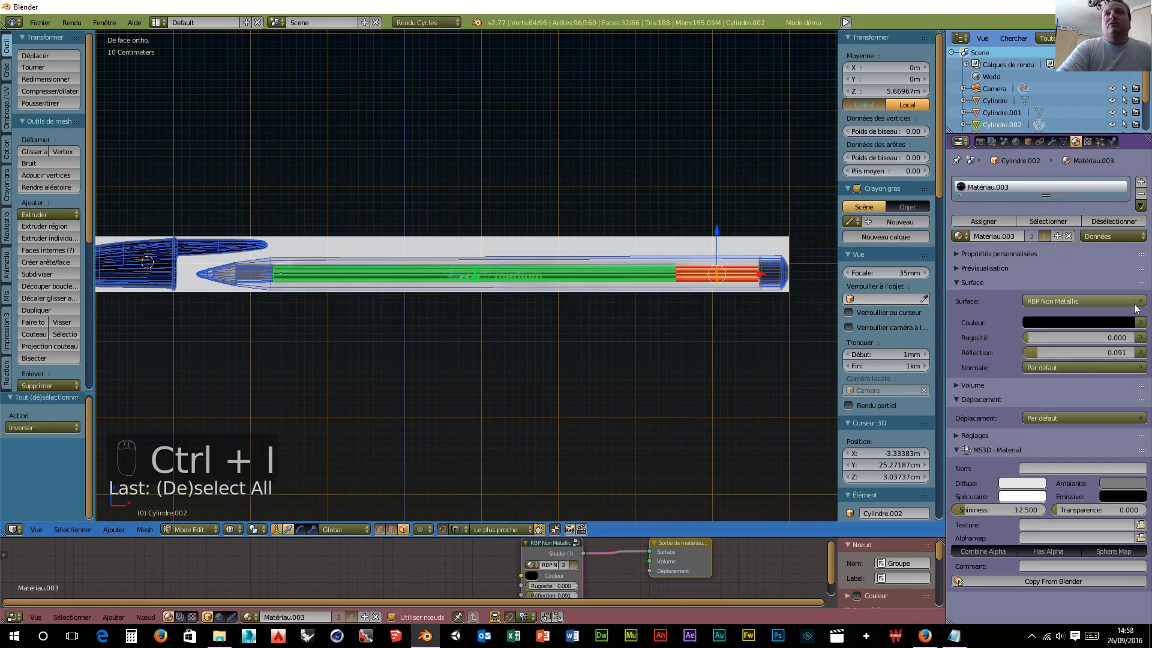
pyautogui.click(1141, 182)
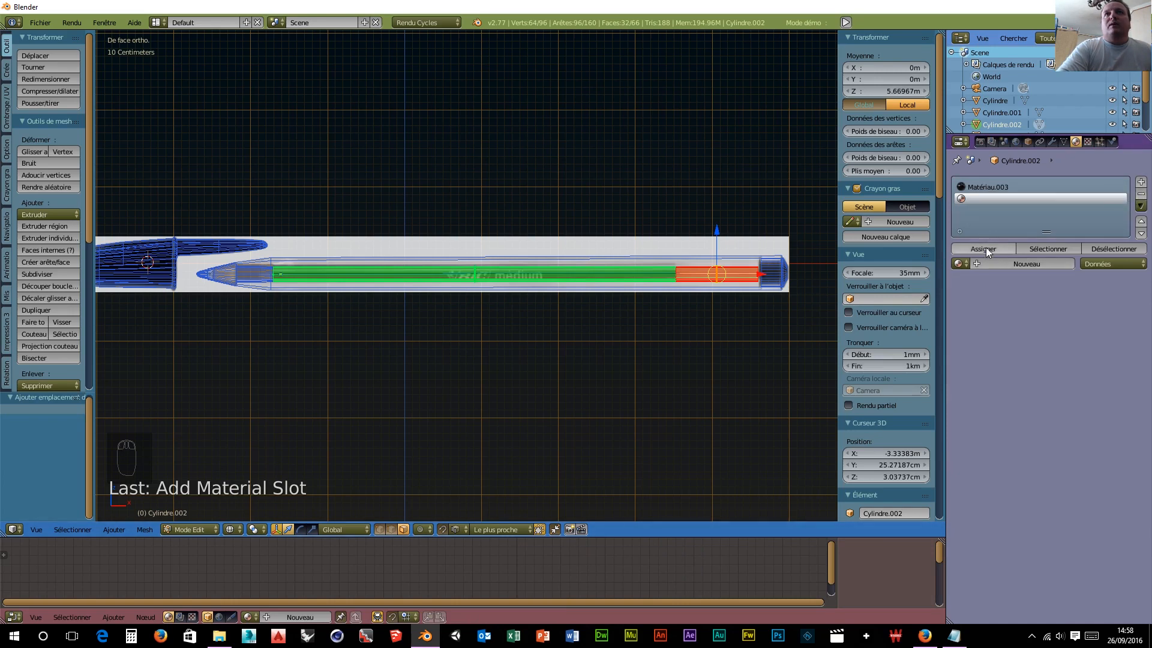
pyautogui.click(984, 262)
pyautogui.click(1074, 328)
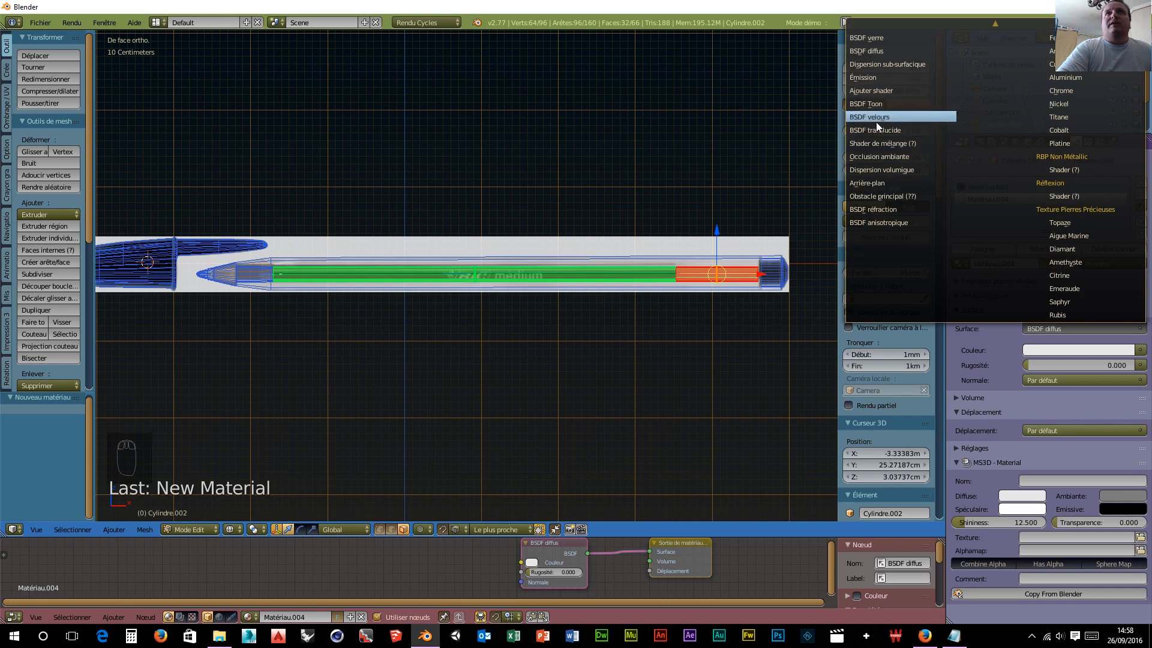
pyautogui.click(874, 39)
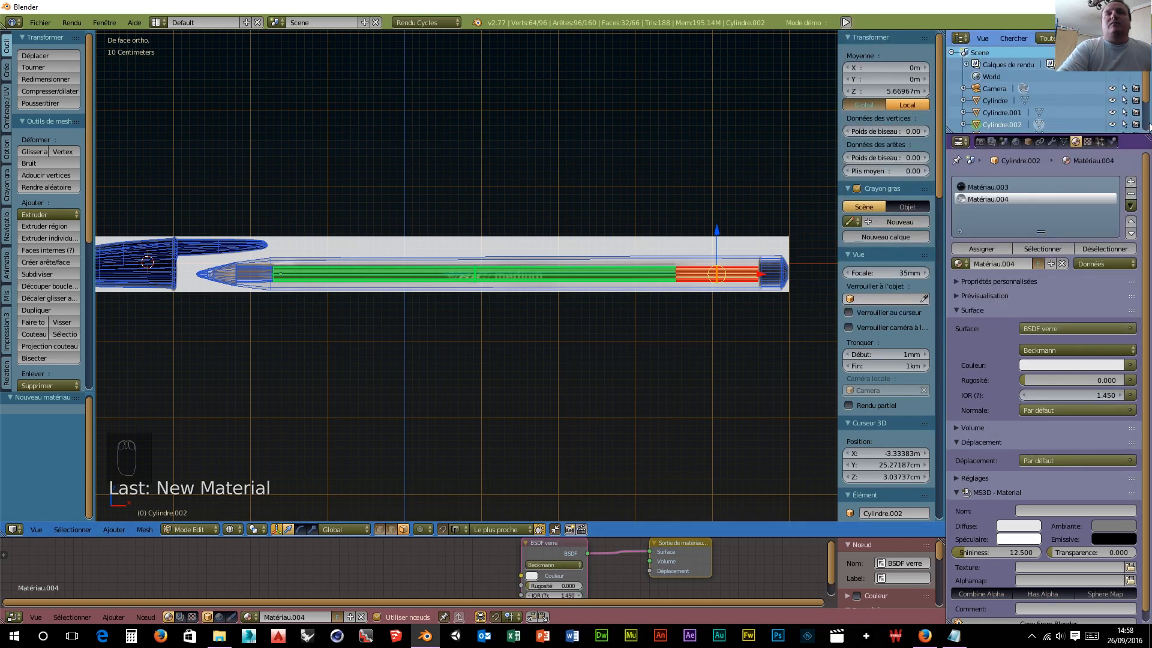
pyautogui.click(973, 250)
# Step: Return to Object Mode, select the plug at the rear end of the pen and give it the existing black Matériau.003
pyautogui.scroll(4, 772, 330)
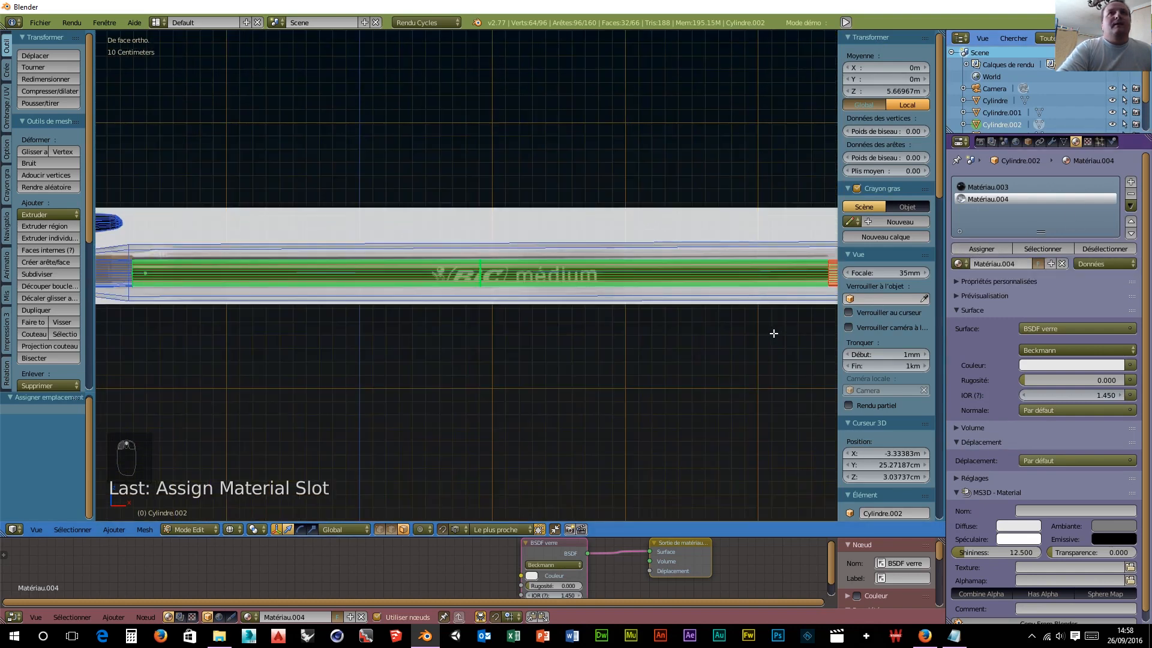
pyautogui.keyDown('shift'); pyautogui.moveTo(765, 345); pyautogui.dragTo(706, 346, button='middle'); pyautogui.keyUp('shift')
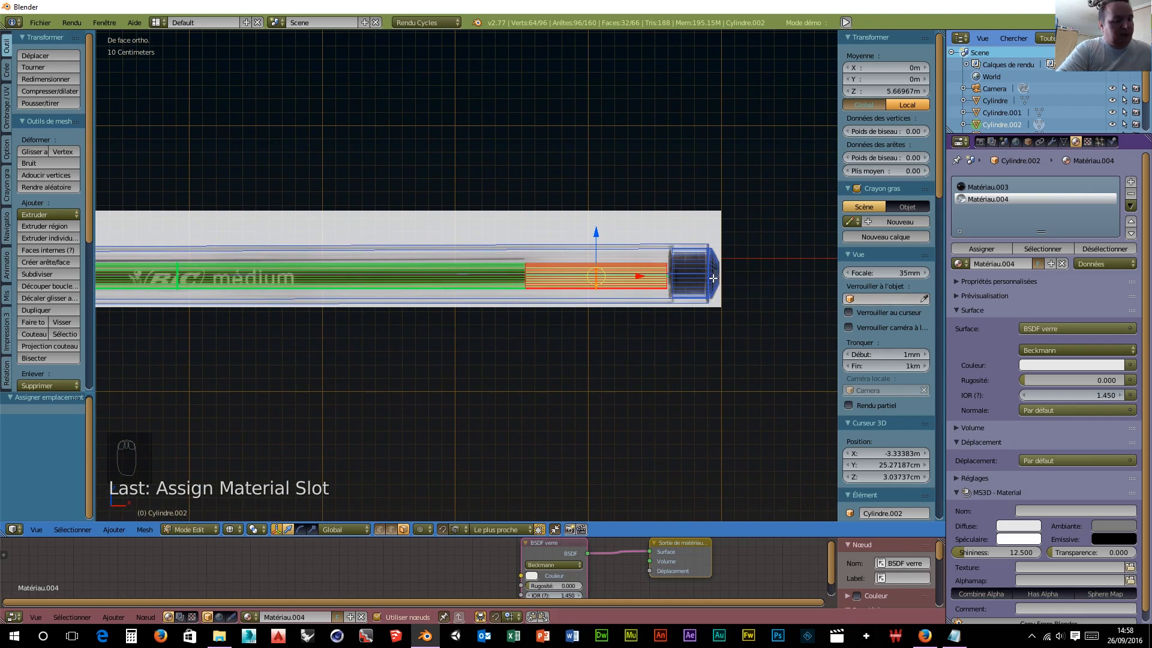
pyautogui.press('Tab')
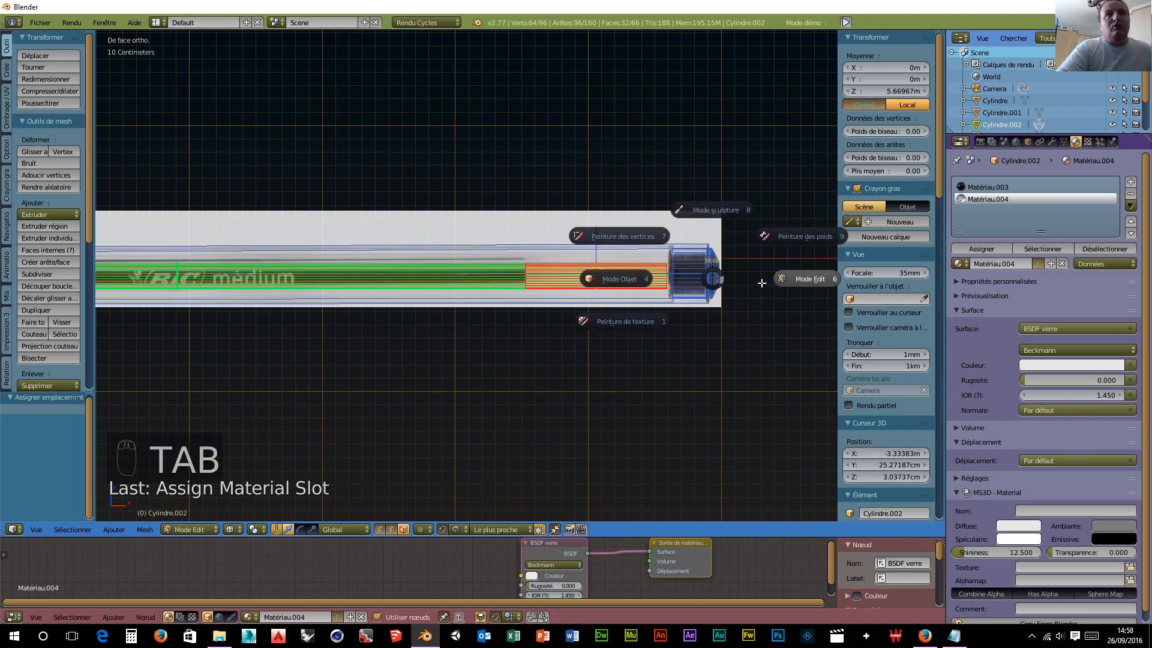
pyautogui.click(625, 281)
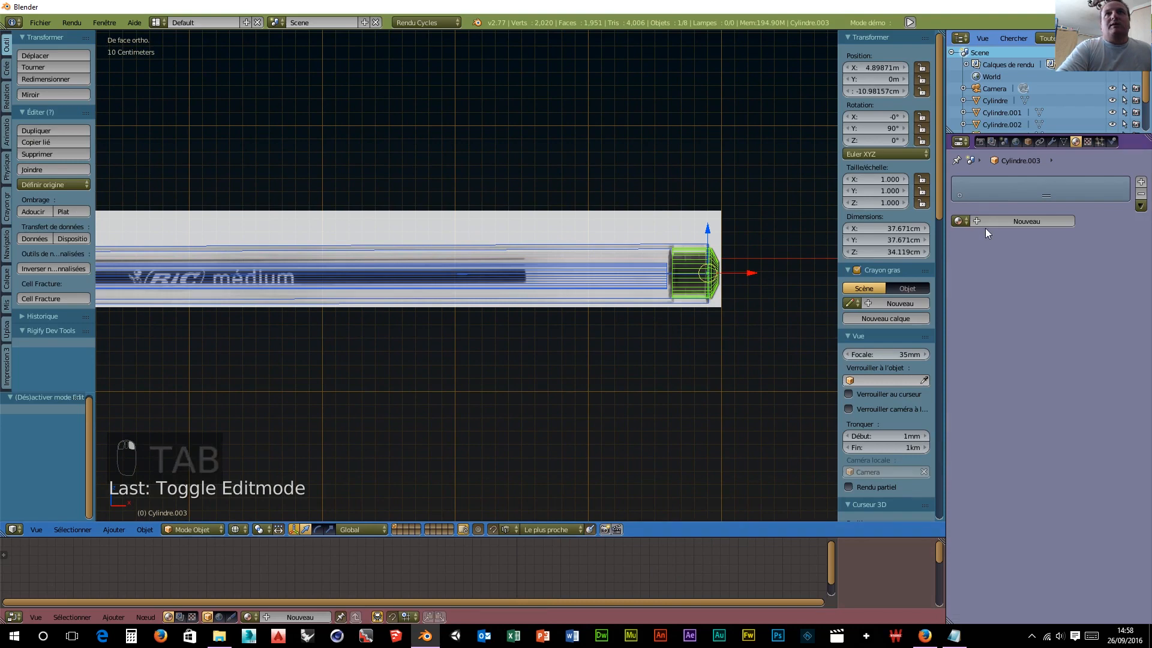
pyautogui.click(963, 220)
pyautogui.click(978, 273)
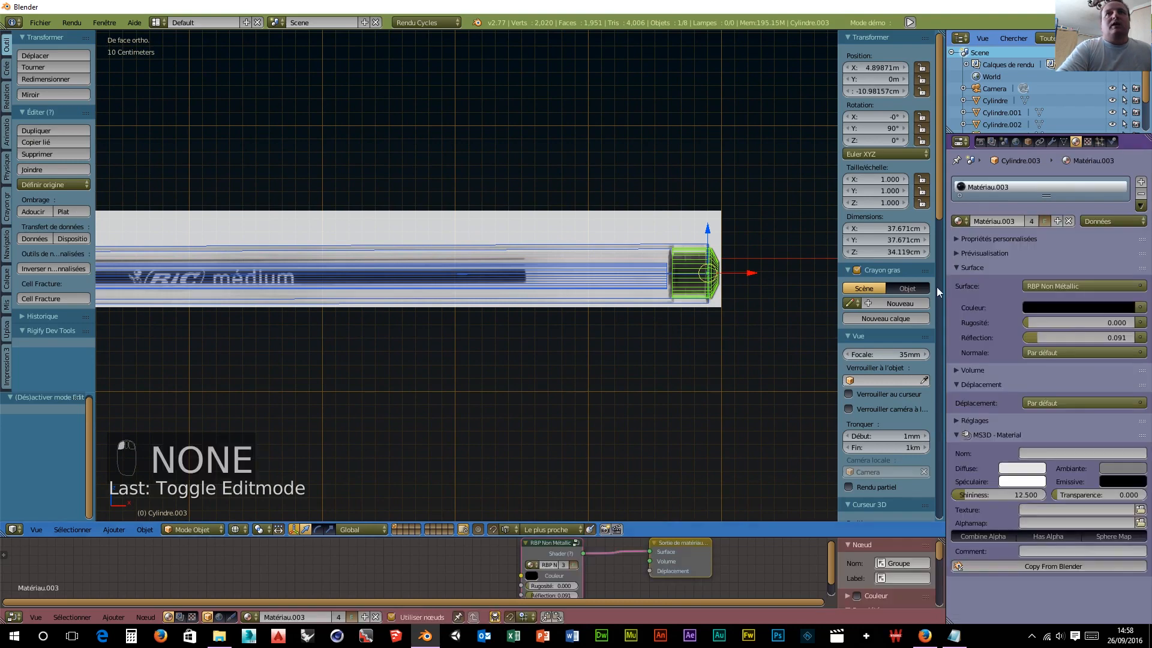
# Step: Select the pen's outer barrel and give it the existing glass material Matériau.004
pyautogui.scroll(-3, 465, 354)
pyautogui.rightClick(427, 264)
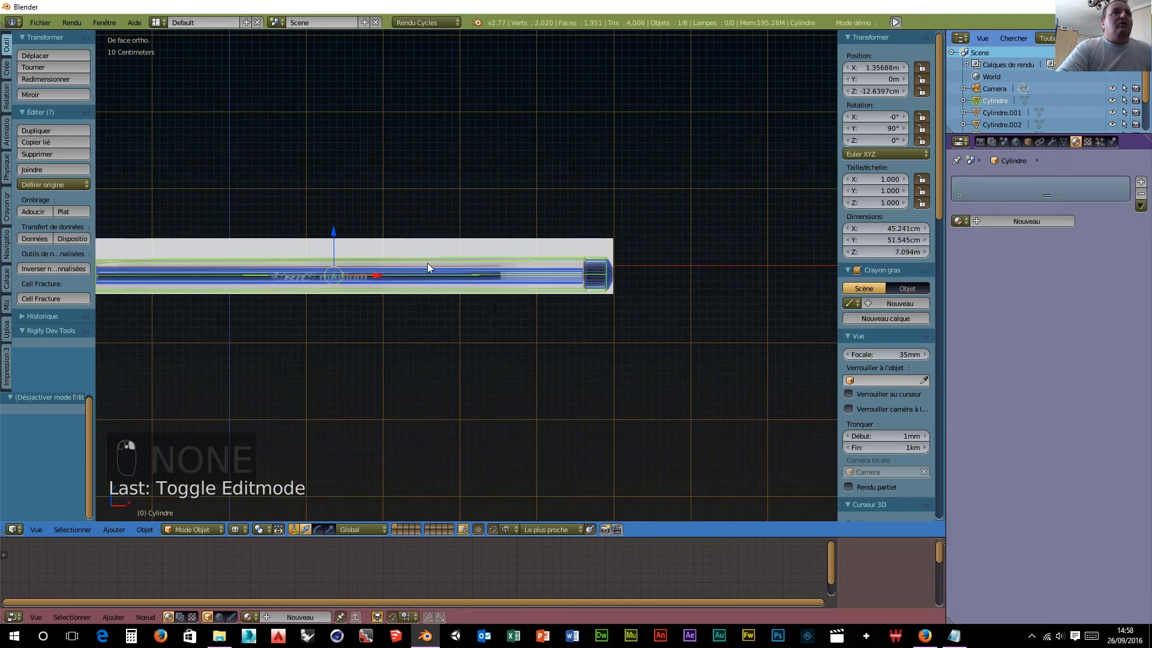
pyautogui.click(963, 220)
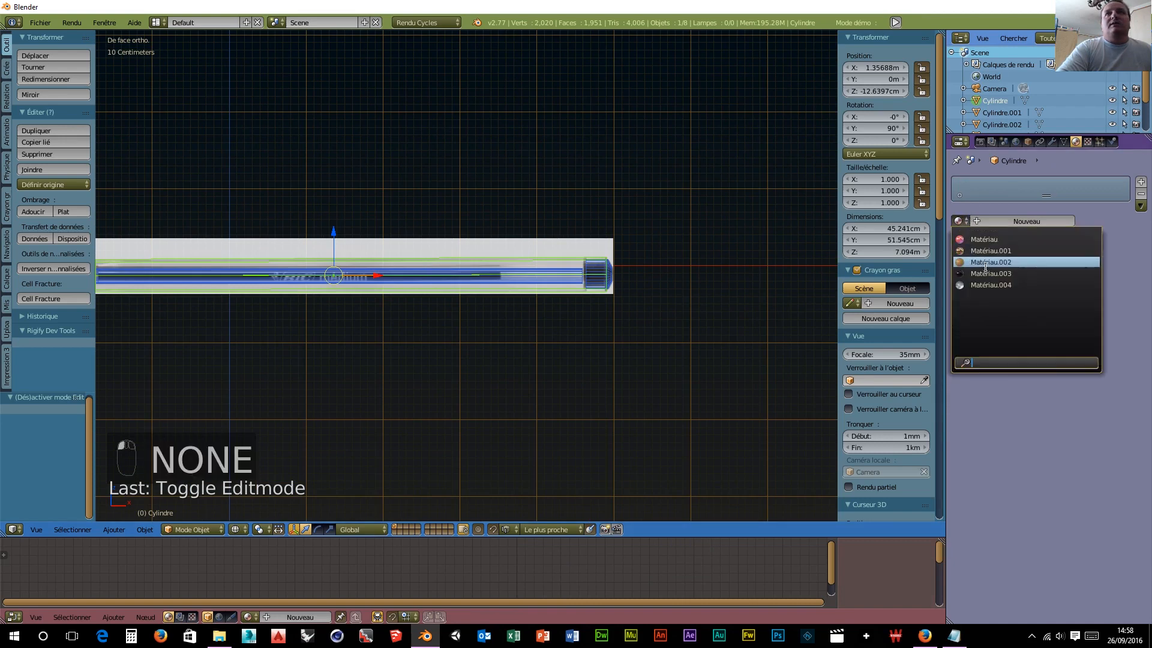
pyautogui.click(989, 285)
# Step: Preview the pen in rendered shading and examine the materials of the barrel, ink tube and rear plug from several angles
pyautogui.scroll(-3, 455, 310)
pyautogui.scroll(2, 365, 337)
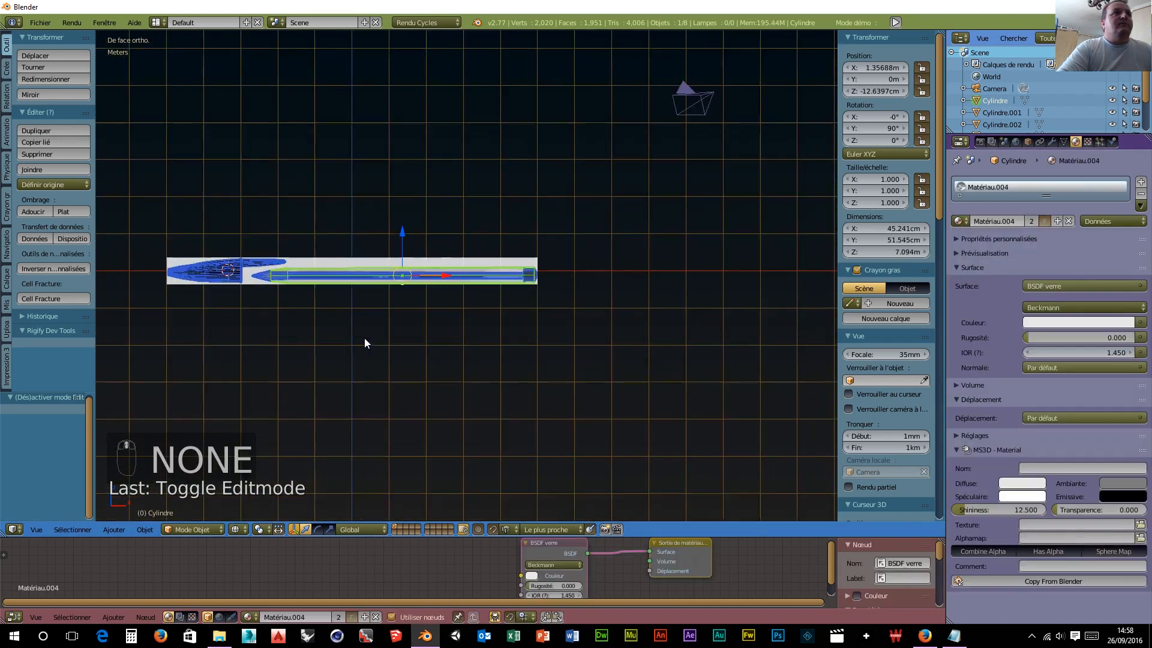
pyautogui.scroll(-2, 355, 337)
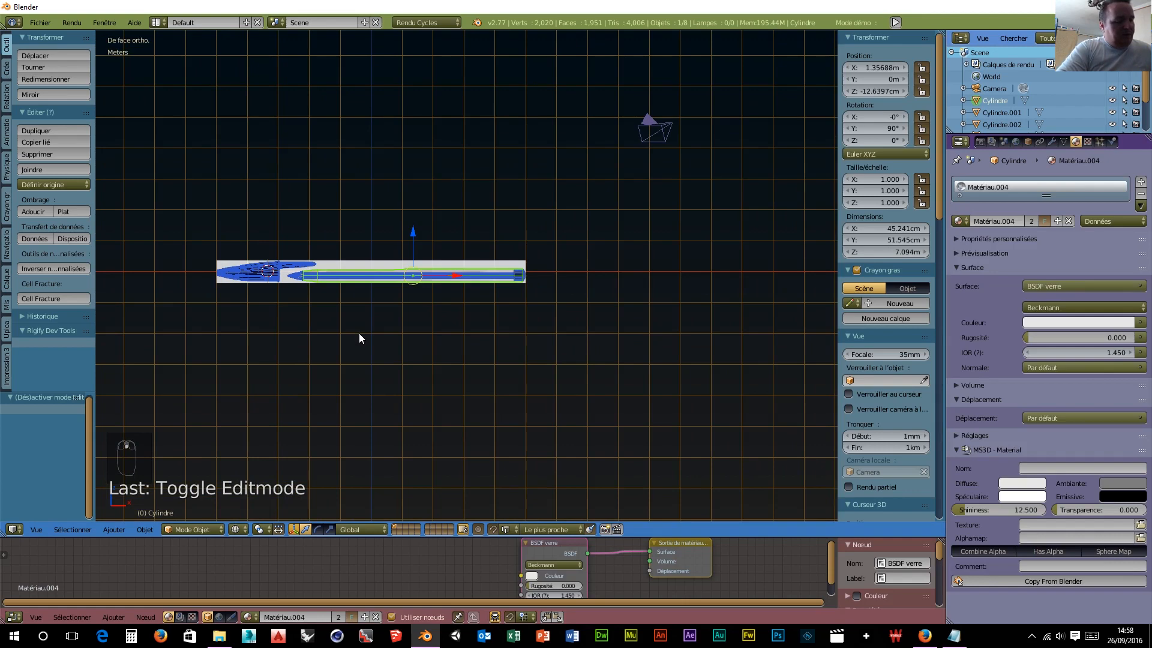
pyautogui.hotkey('shift', 'z')
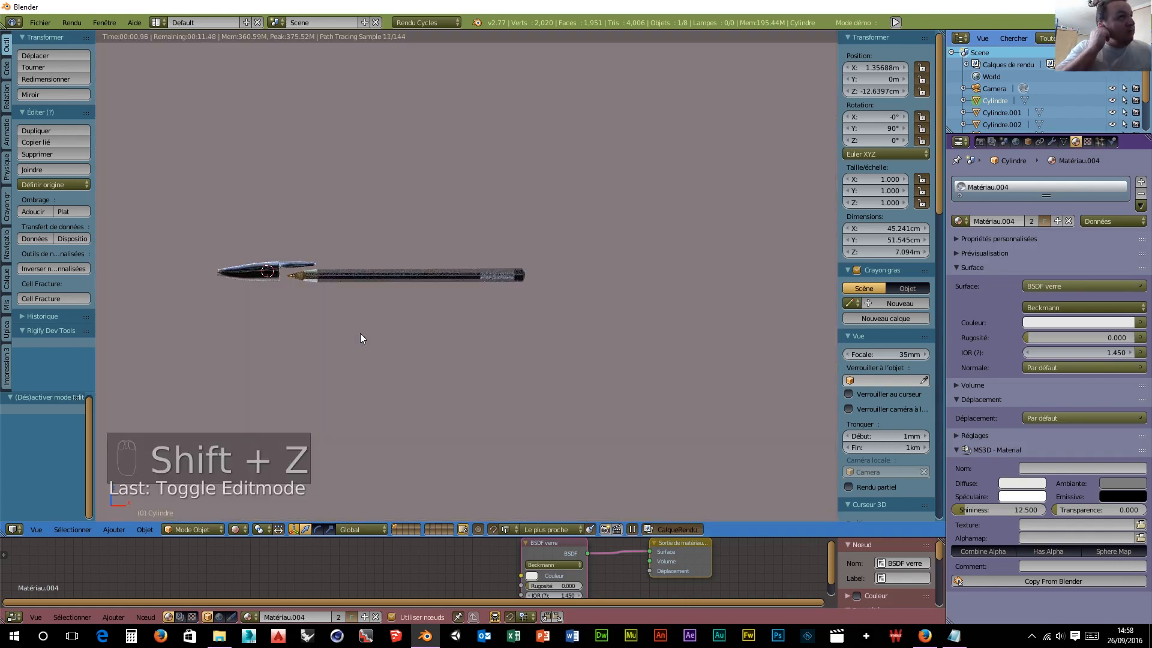
pyautogui.scroll(3, 357, 336)
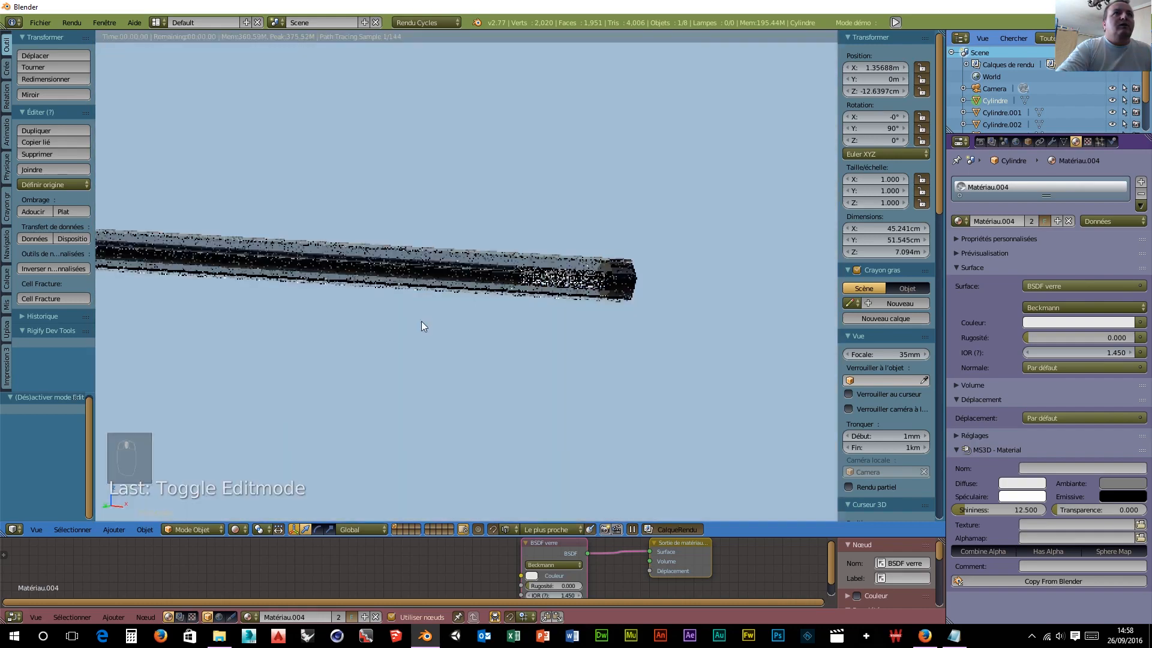
pyautogui.moveTo(422, 324); pyautogui.dragTo(283, 348, button='middle')
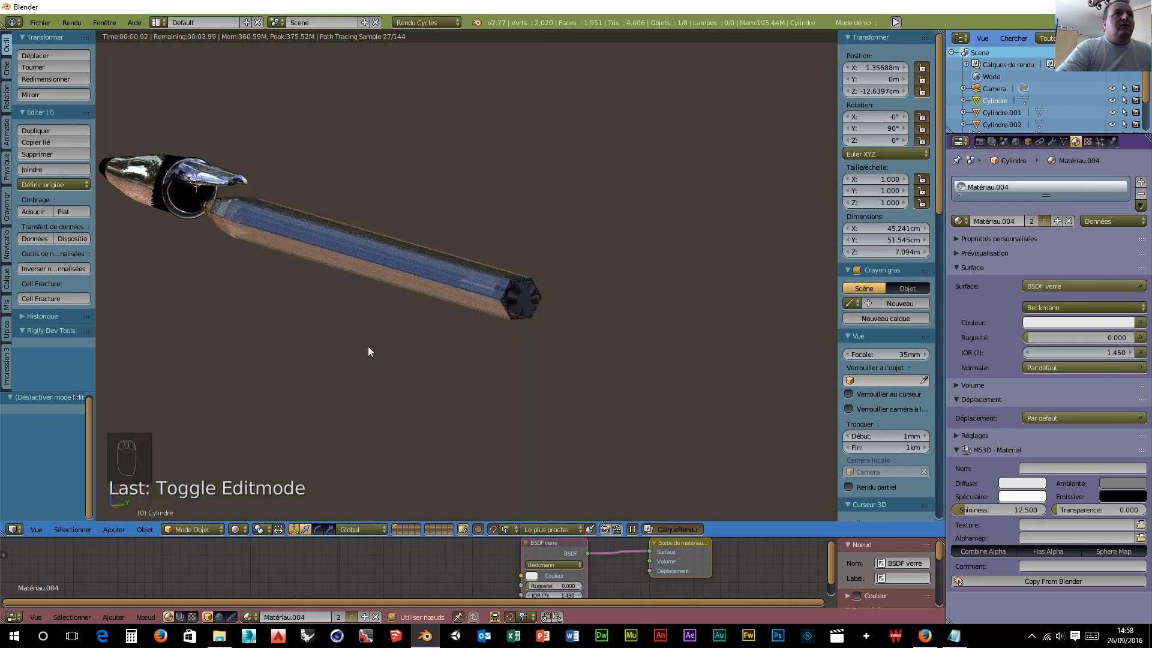
pyautogui.scroll(3, 368, 347)
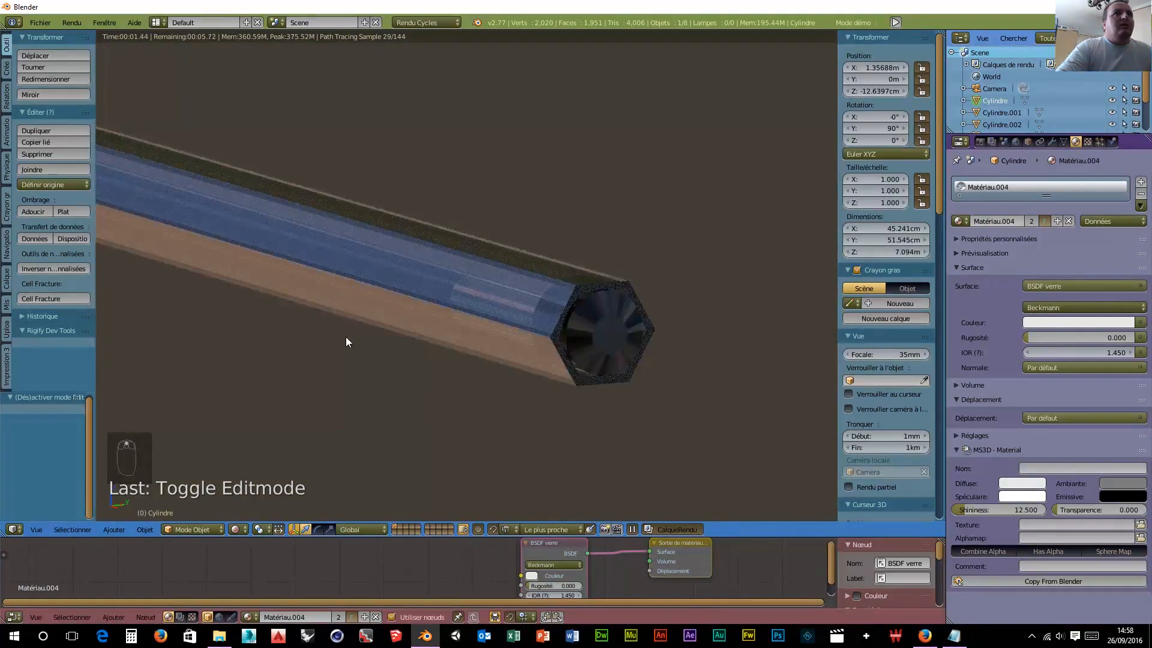
pyautogui.moveTo(346, 337); pyautogui.dragTo(429, 325, button='middle')
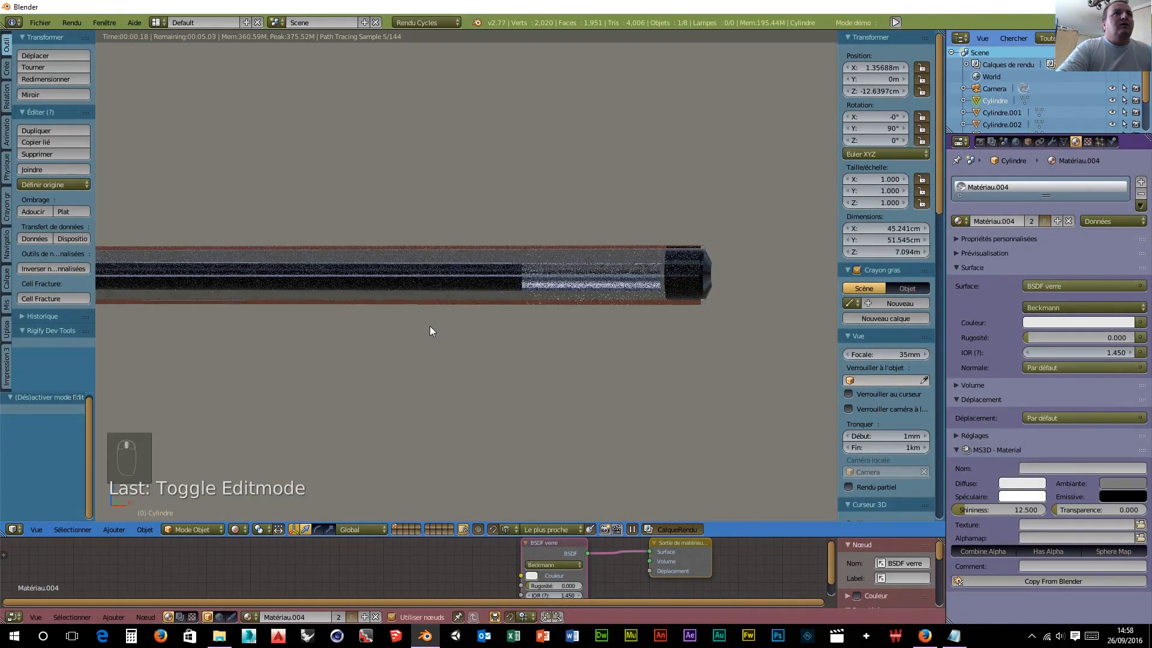
pyautogui.scroll(-2, 423, 326)
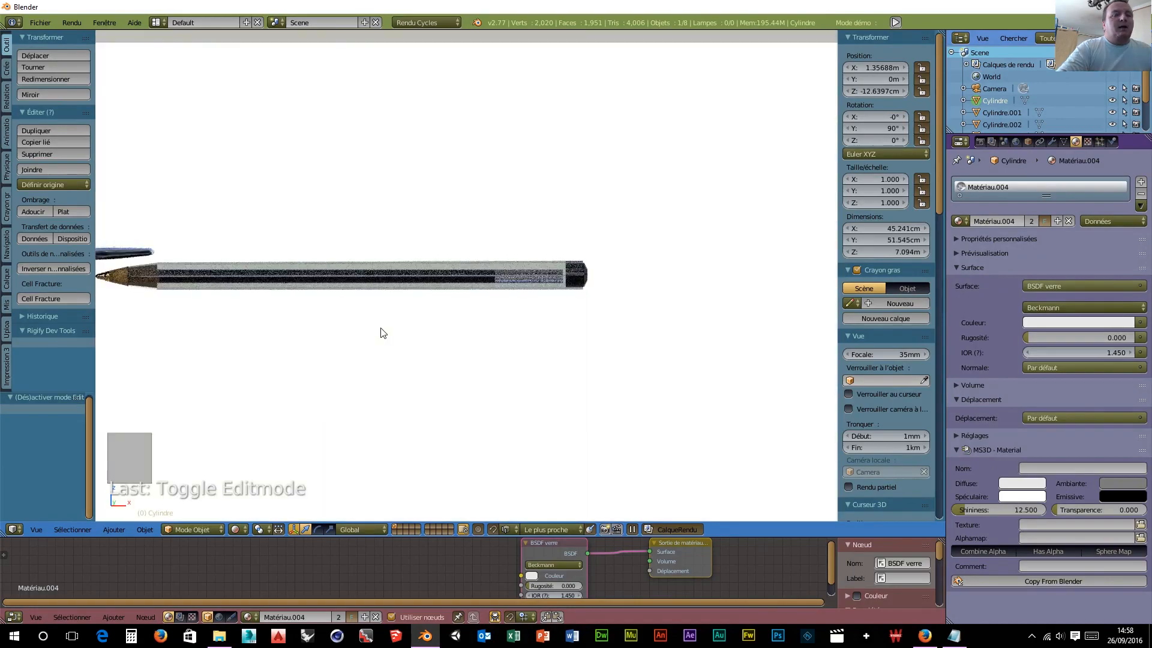
# Step: Switch the rendered view to perspective and examine the tip, cap and glass barrel against the environment background
pyautogui.press('KP_5')
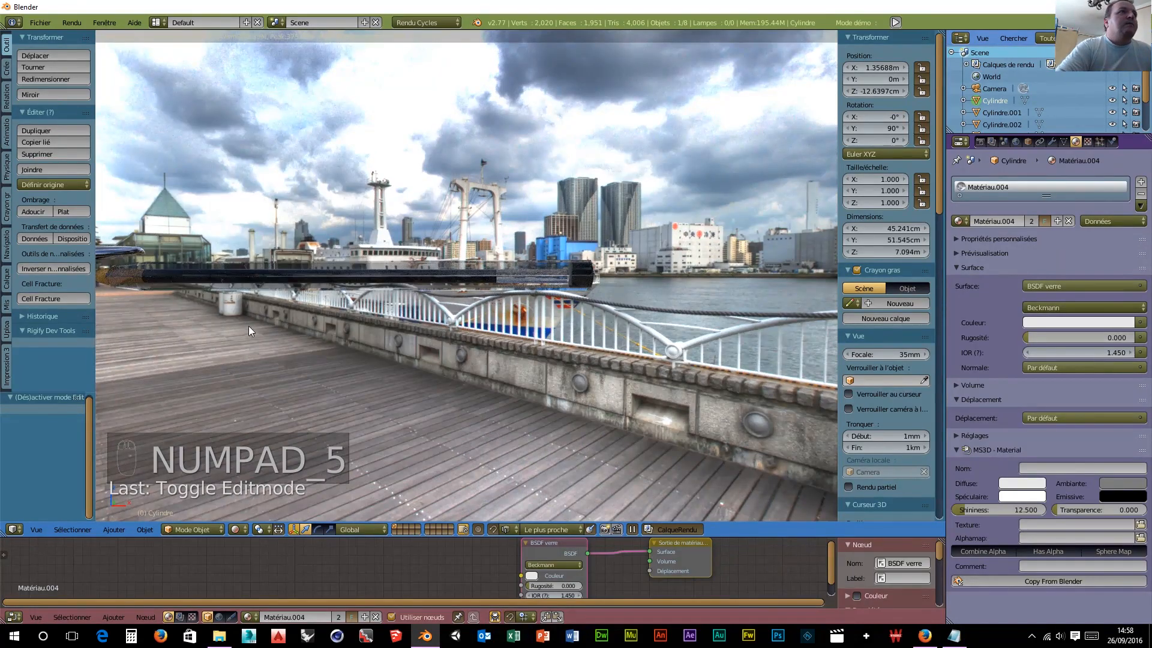
pyautogui.moveTo(254, 347); pyautogui.dragTo(632, 345, button='middle')
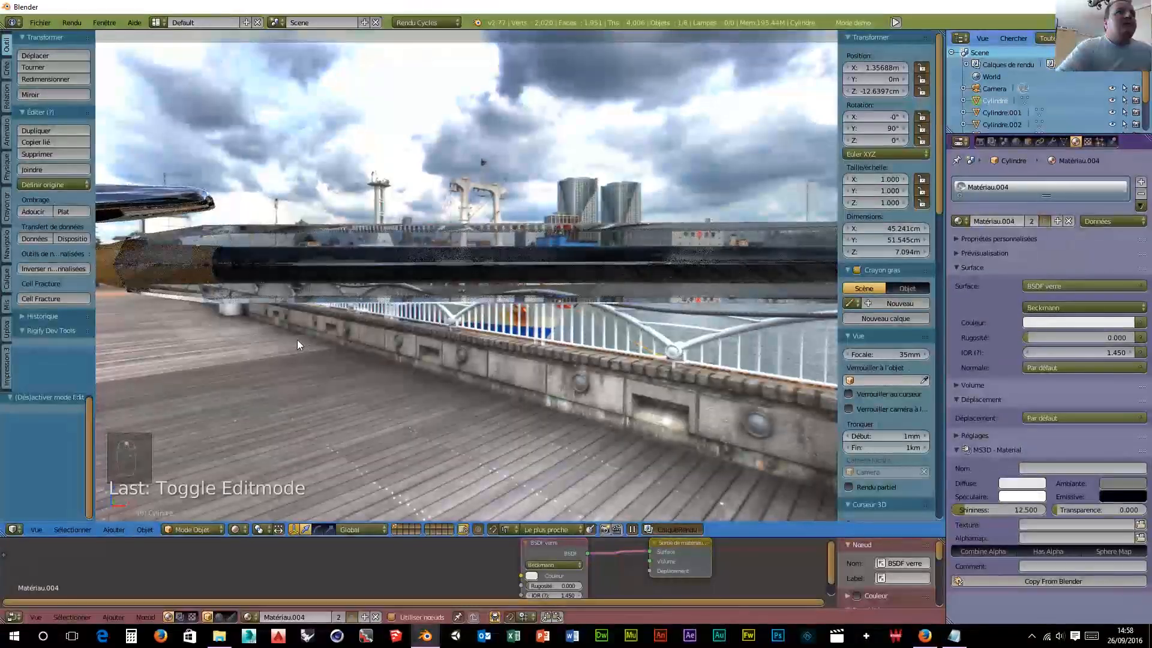
pyautogui.moveTo(336, 343)
pyautogui.mouseDown(button='middle')
pyautogui.moveTo(383, 327)
pyautogui.moveTo(383, 354)
pyautogui.moveTo(436, 337)
pyautogui.moveTo(336, 341)
pyautogui.mouseUp(button='middle')
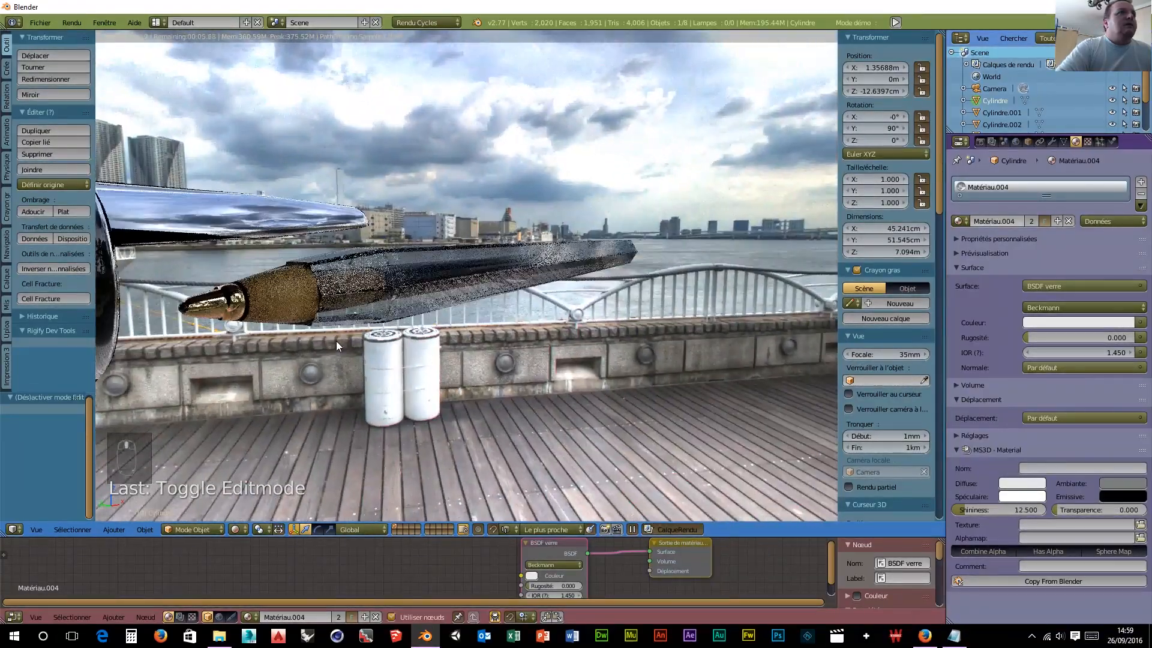
pyautogui.moveTo(213, 347); pyautogui.dragTo(241, 315, button='middle')
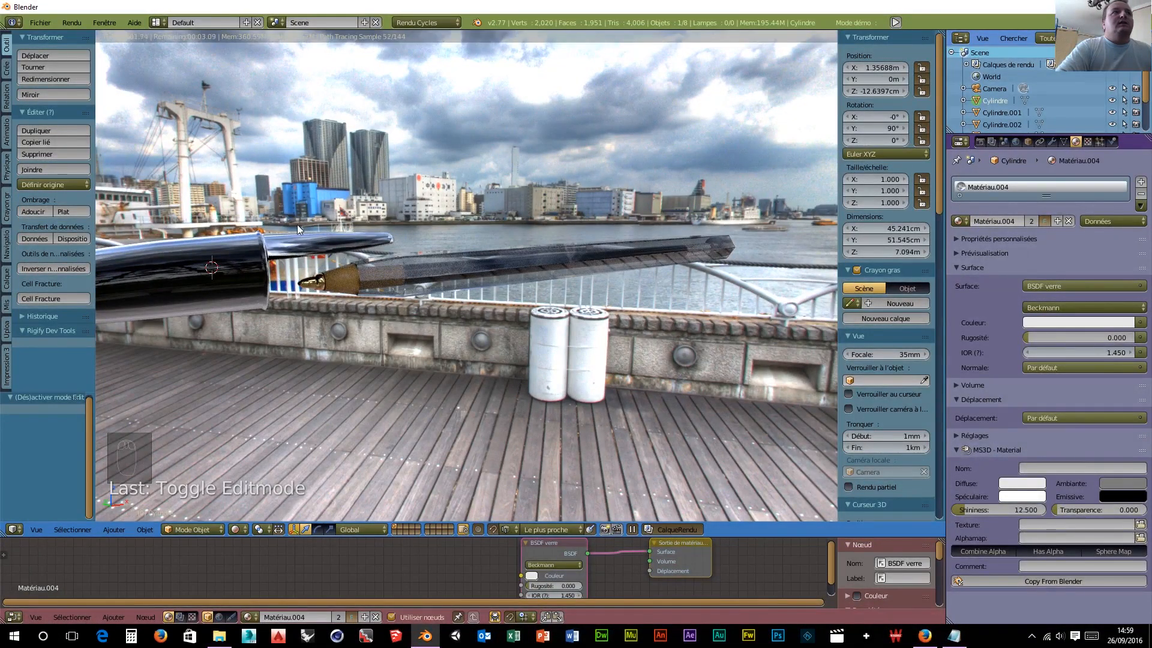
# Step: Select the pen cap and set its black Matériau.003 to roughness 0.101 and reflection 0.007, checking it in the rendered view
pyautogui.rightClick(193, 268)
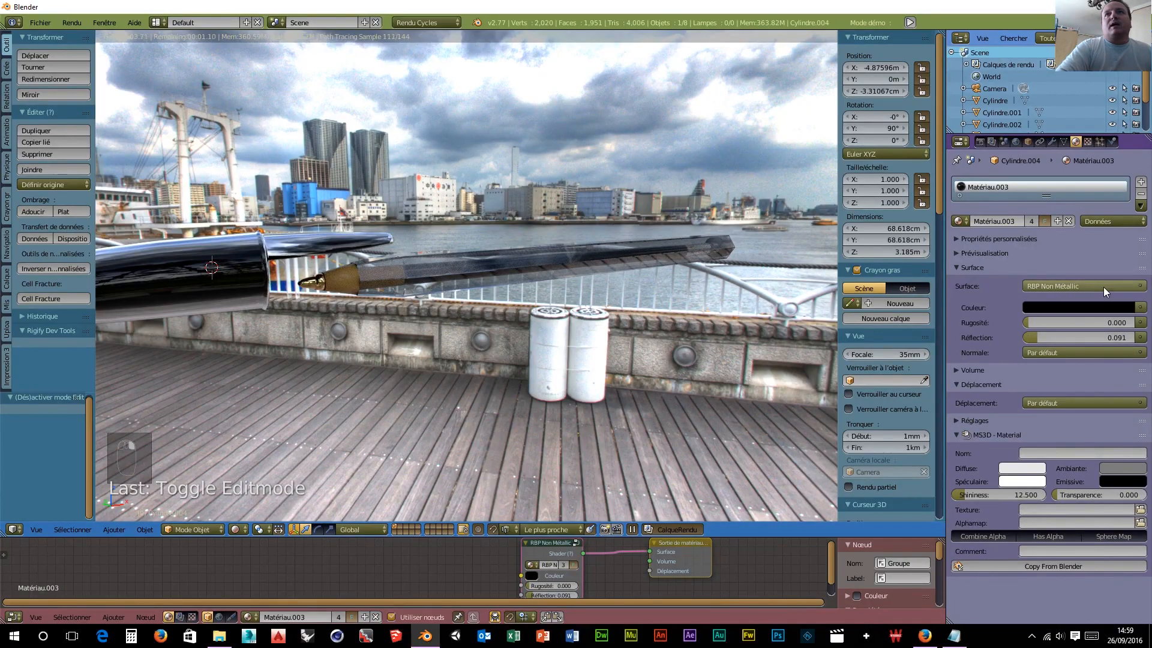
pyautogui.moveTo(1028, 322)
pyautogui.mouseDown()
pyautogui.moveTo(1070, 322)
pyautogui.moveTo(1039, 322)
pyautogui.moveTo(1023, 338)
pyautogui.mouseUp()
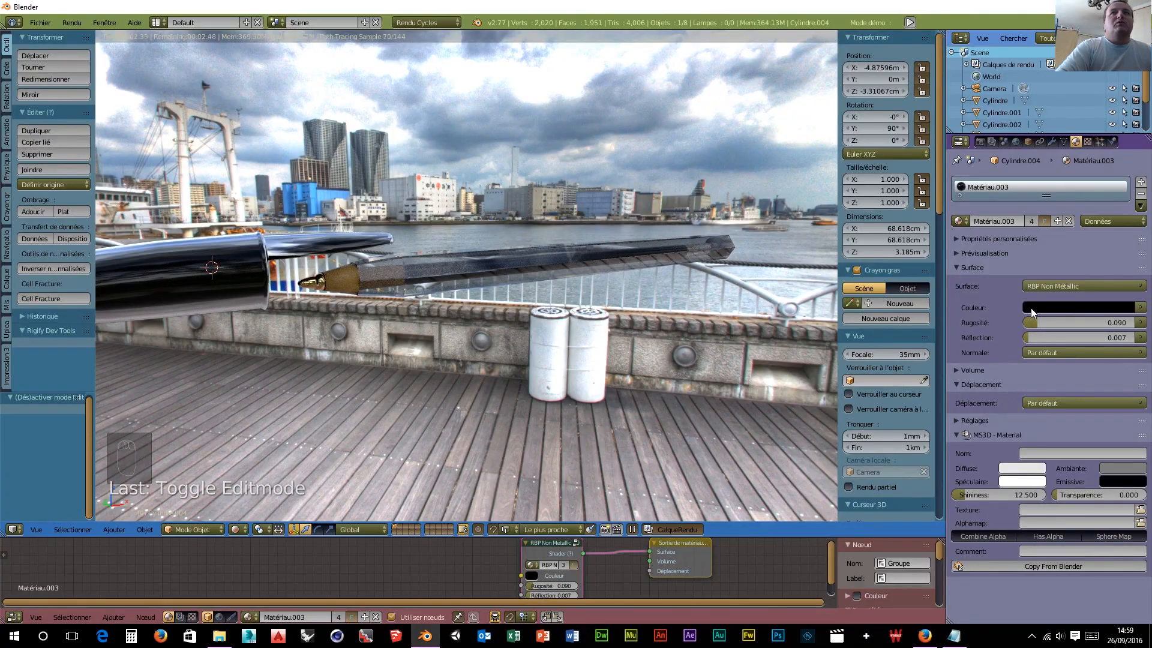
pyautogui.moveTo(1036, 323); pyautogui.dragTo(1038, 323)
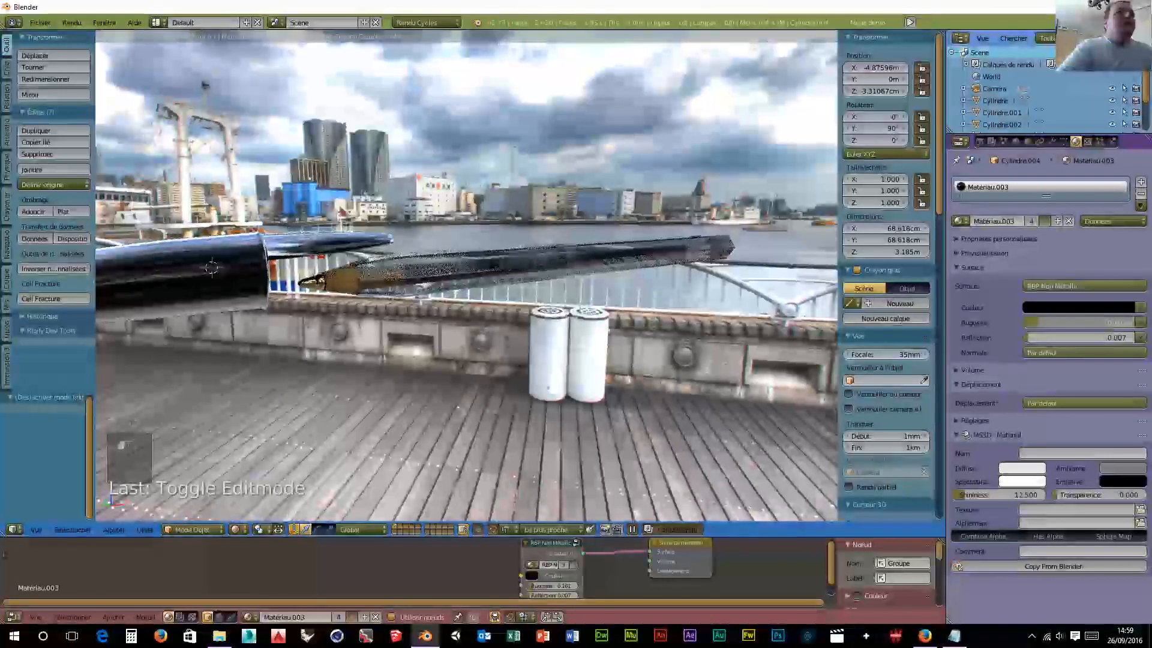
pyautogui.moveTo(295, 318)
pyautogui.mouseDown(button='middle')
pyautogui.moveTo(357, 302)
pyautogui.moveTo(393, 321)
pyautogui.moveTo(499, 339)
pyautogui.moveTo(505, 297)
pyautogui.moveTo(397, 312)
pyautogui.moveTo(267, 309)
pyautogui.moveTo(267, 320)
pyautogui.mouseUp(button='middle')
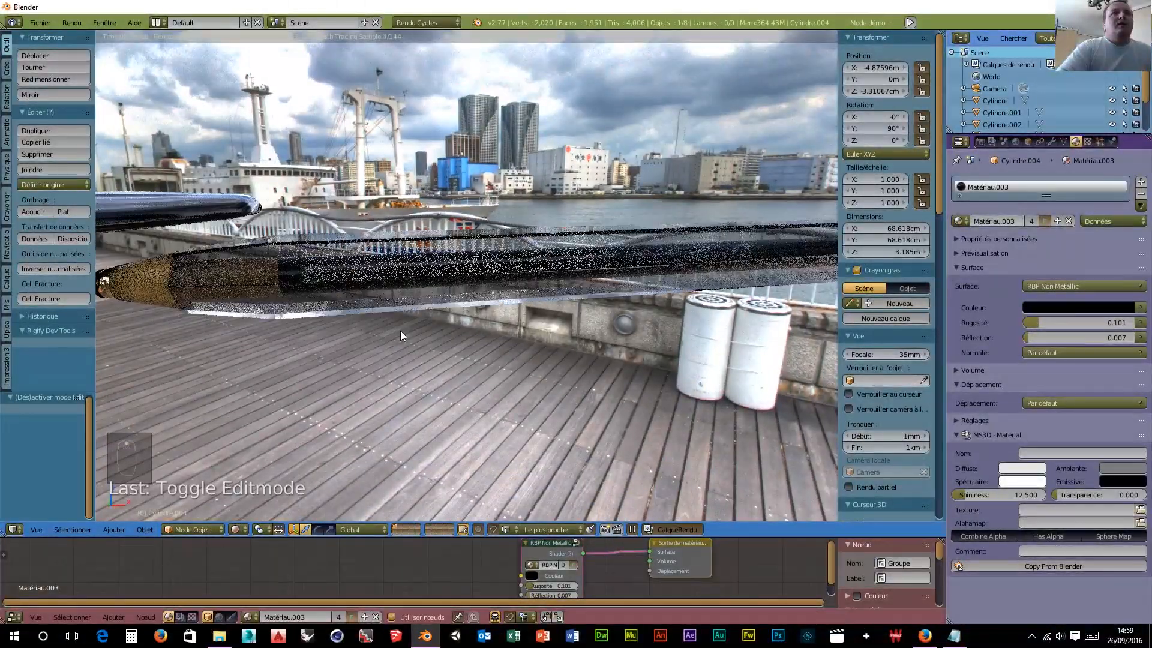
pyautogui.moveTo(406, 331)
pyautogui.mouseDown(button='middle')
pyautogui.moveTo(448, 314)
pyautogui.moveTo(292, 300)
pyautogui.moveTo(293, 312)
pyautogui.mouseUp(button='middle')
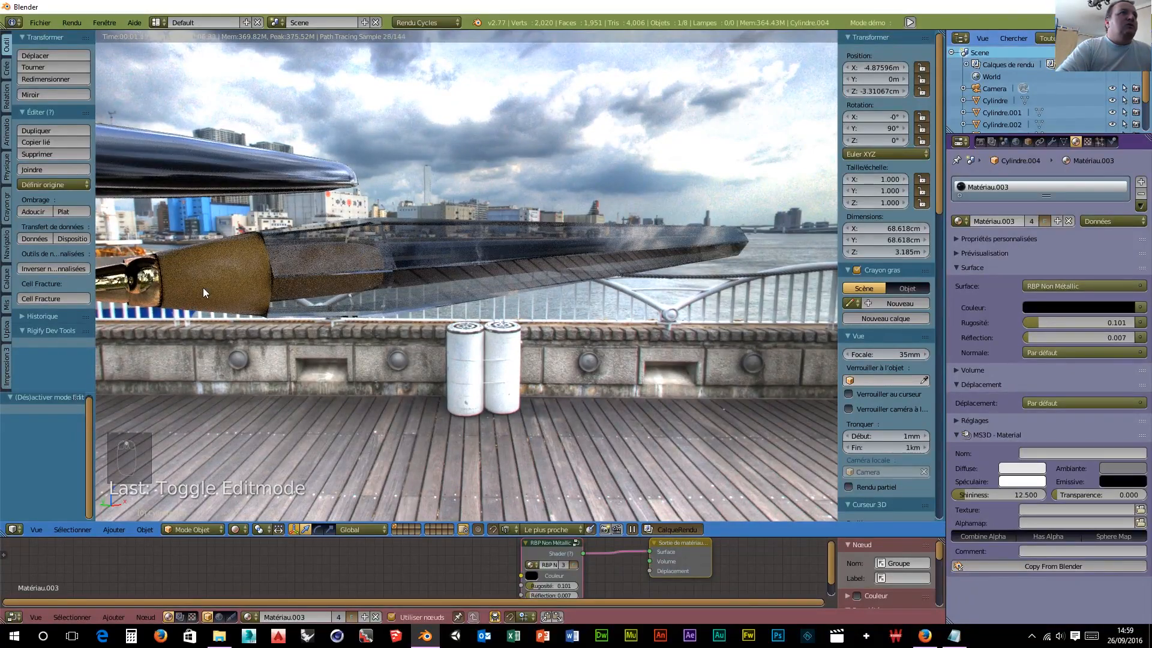
pyautogui.moveTo(391, 304); pyautogui.dragTo(452, 278, button='middle')
pyautogui.moveTo(628, 268)
pyautogui.mouseDown(button='middle')
pyautogui.moveTo(553, 286)
pyautogui.moveTo(614, 275)
pyautogui.mouseUp(button='middle')
# Step: Select the outer barrel, brighten its glass Matériau.004 colour to white and check the rendered pen
pyautogui.rightClick(635, 253)
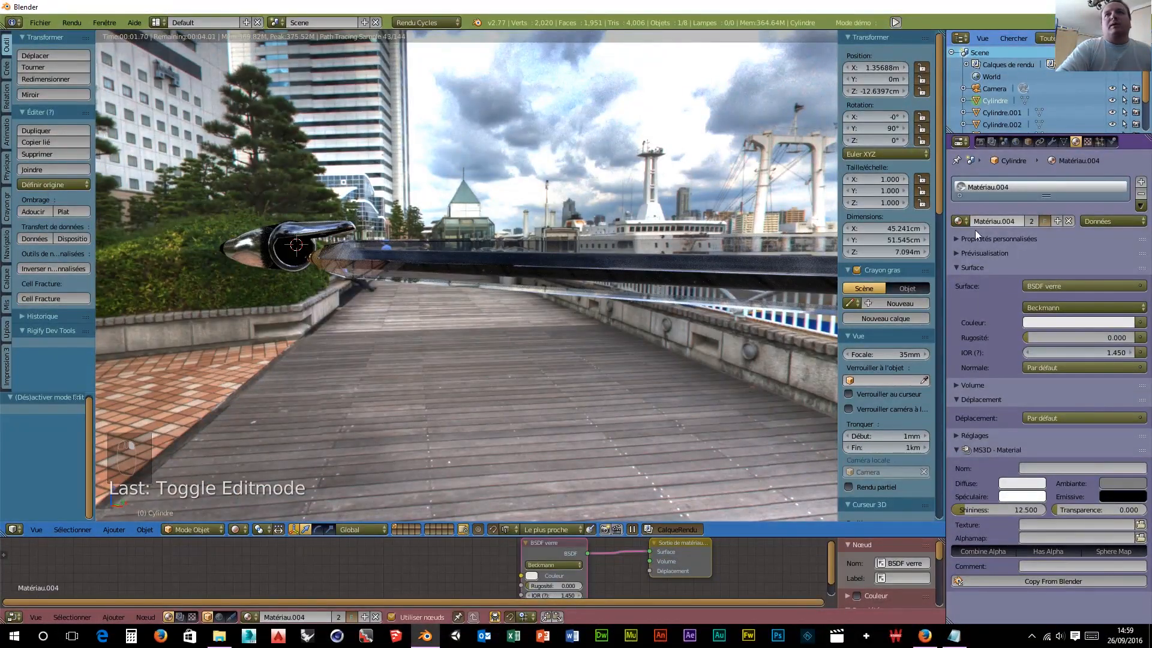
pyautogui.click(1070, 321)
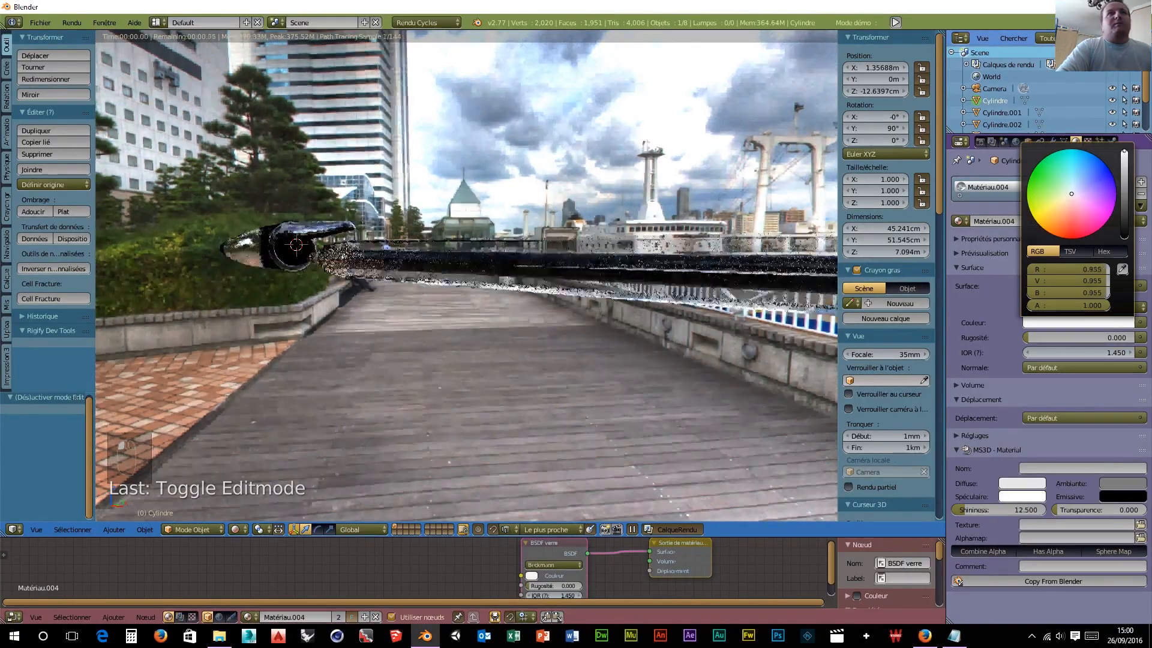
pyautogui.moveTo(551, 333); pyautogui.dragTo(591, 361, button='middle')
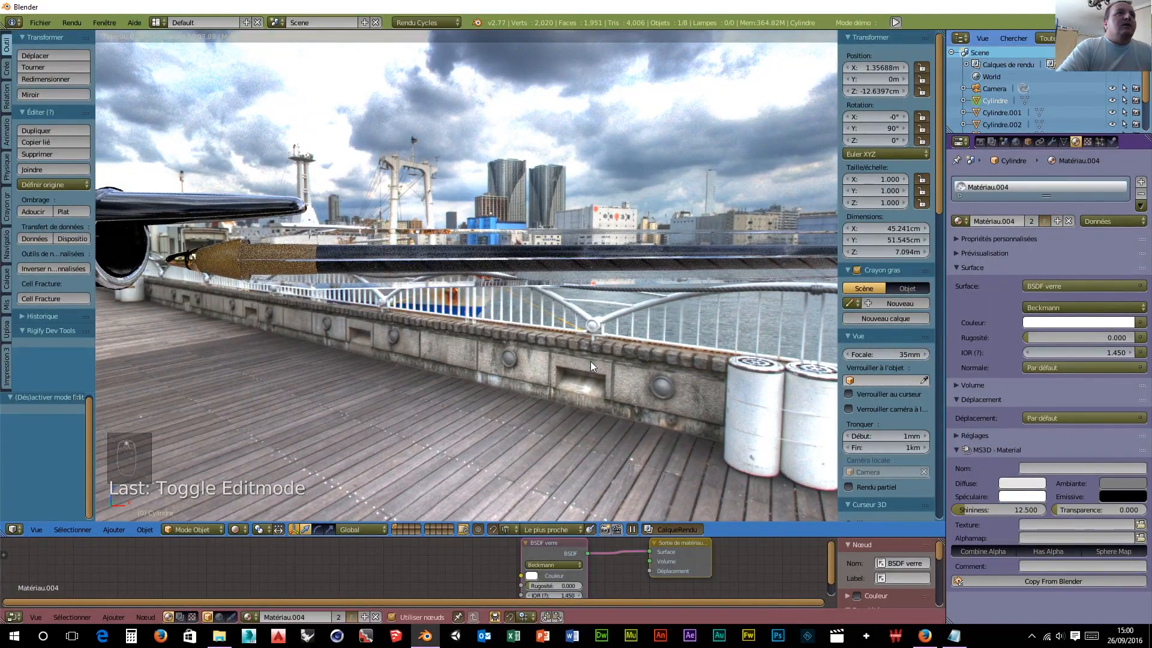
pyautogui.scroll(1, 590, 361)
pyautogui.scroll(-5, 590, 362)
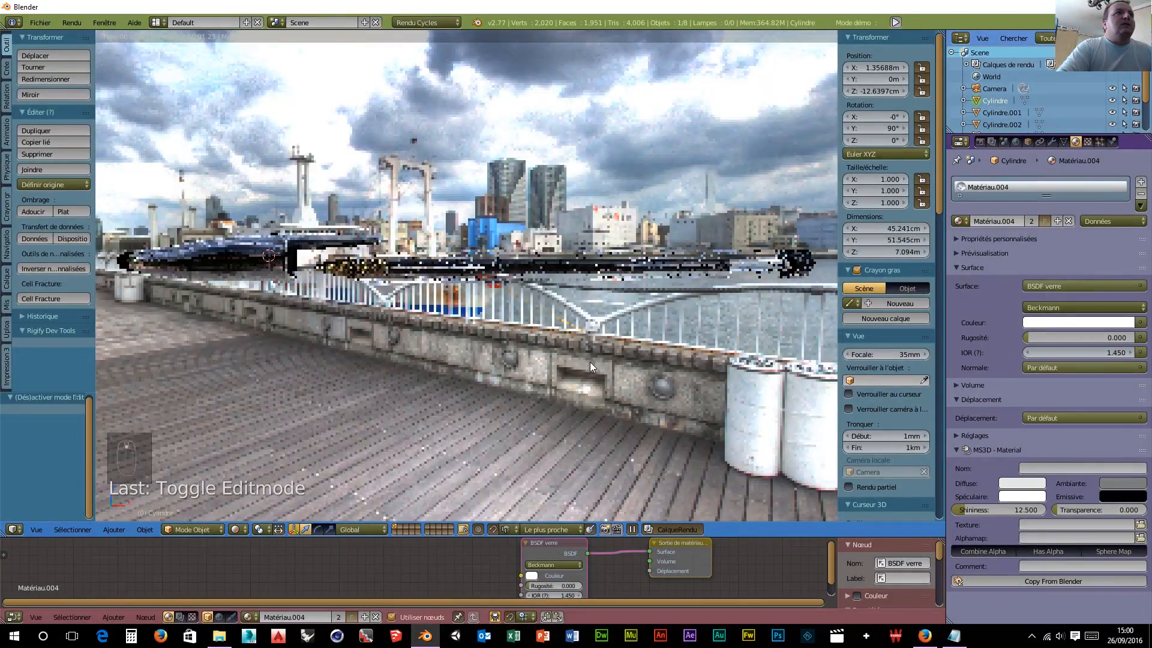
pyautogui.moveTo(589, 362); pyautogui.dragTo(513, 372, button='middle')
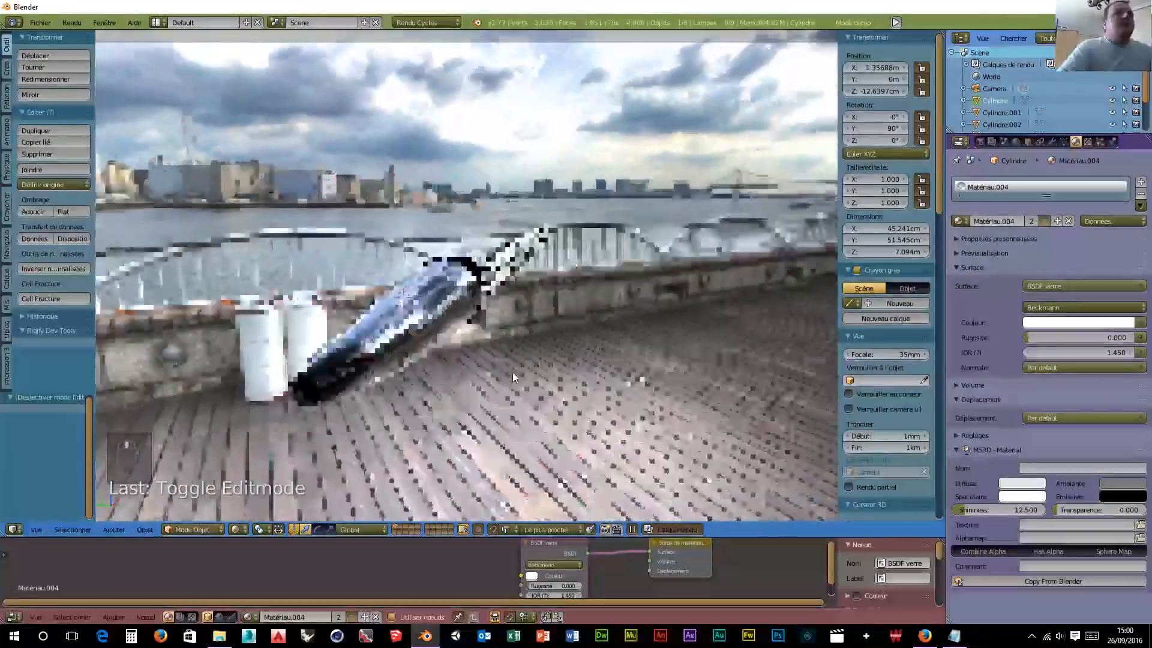
# Step: Reselect the cap and set its black Matériau.003 to roughness 0.258 and reflection 0.000
pyautogui.rightClick(342, 361)
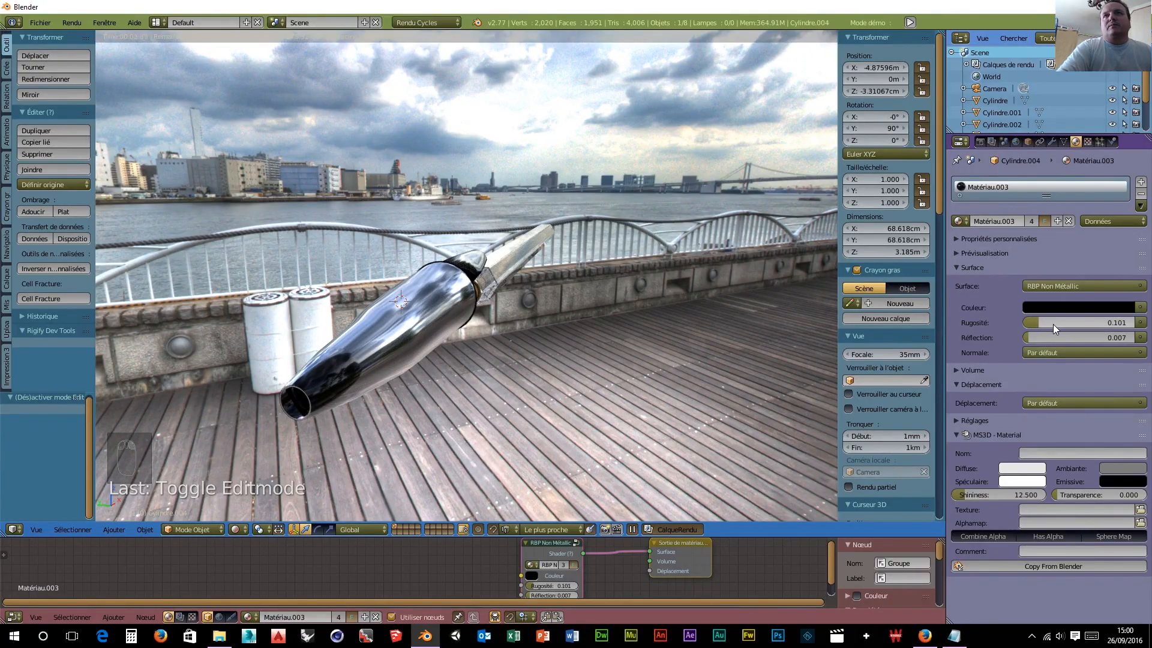
pyautogui.moveTo(1039, 324)
pyautogui.mouseDown()
pyautogui.moveTo(1072, 323)
pyautogui.moveTo(1026, 338)
pyautogui.mouseUp()
pyautogui.scroll(4, 347, 404)
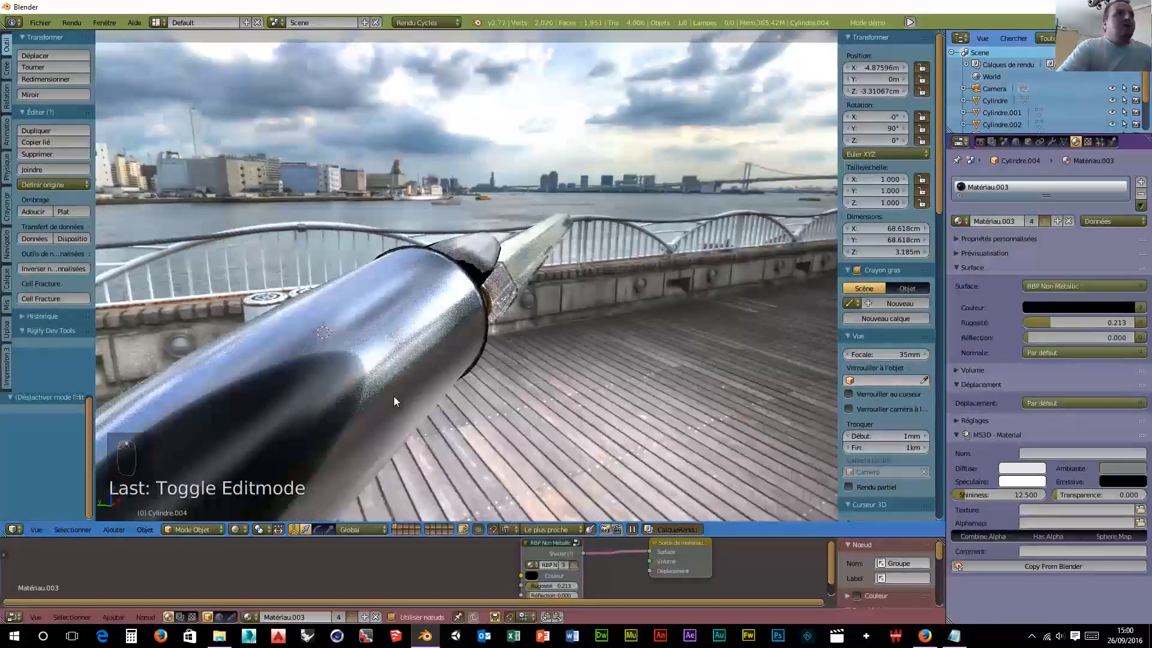
pyautogui.scroll(3, 399, 394)
pyautogui.scroll(-3, 404, 389)
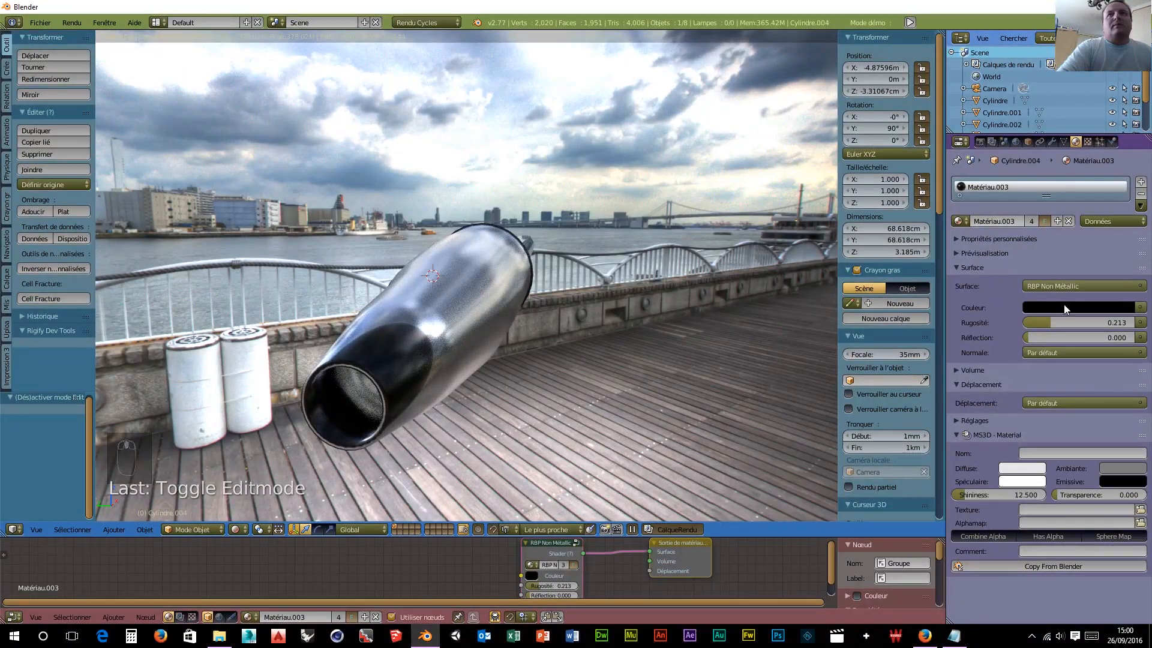
pyautogui.moveTo(1049, 319)
pyautogui.mouseDown()
pyautogui.moveTo(1080, 319)
pyautogui.moveTo(1054, 319)
pyautogui.mouseUp()
# Step: Examine the rendered cap, tip, ink tube and glass barrel from above and up close
pyautogui.moveTo(590, 337); pyautogui.dragTo(505, 373, button='middle')
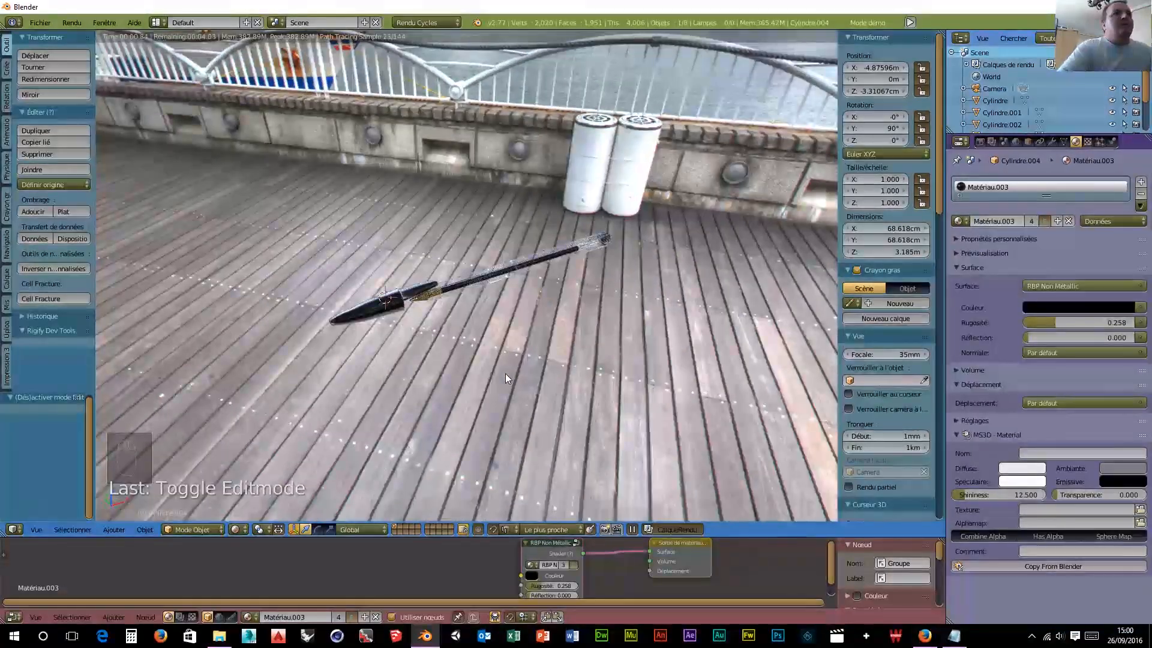
pyautogui.scroll(6, 519, 369)
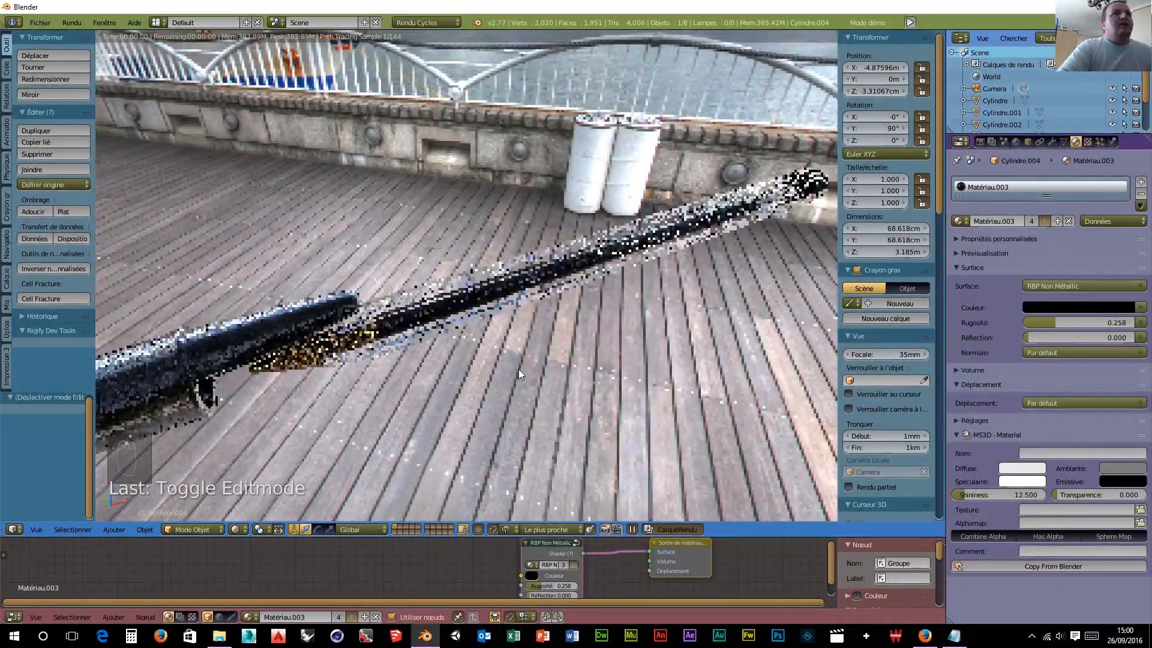
pyautogui.moveTo(518, 369); pyautogui.dragTo(549, 361, button='middle')
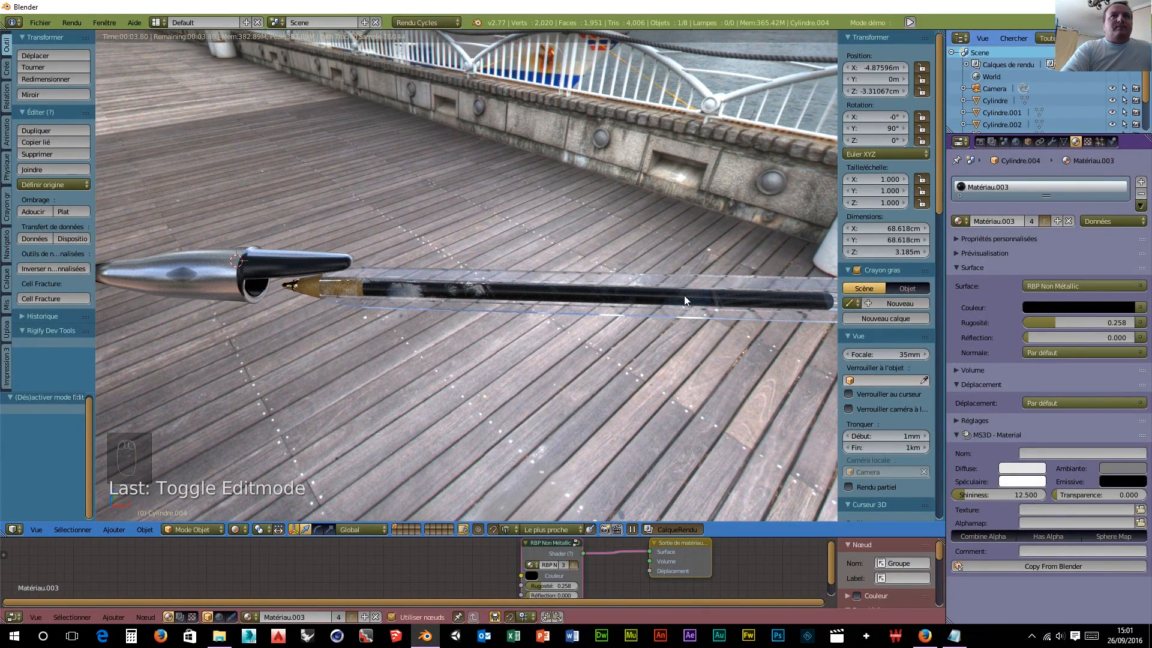
pyautogui.scroll(6, 582, 336)
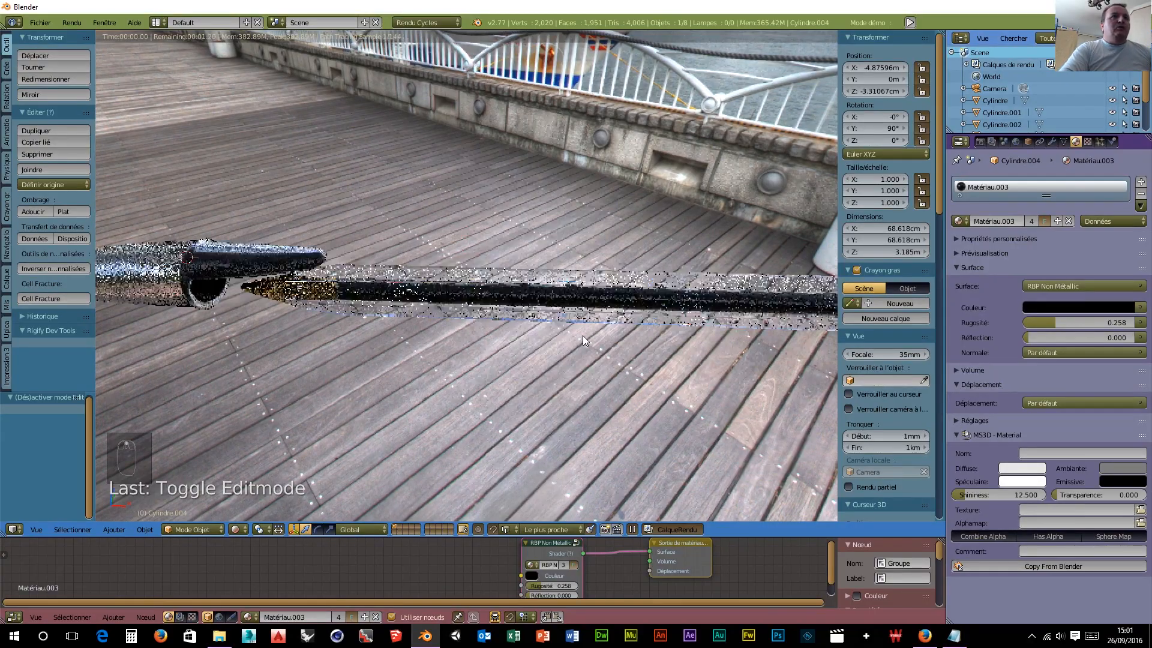
pyautogui.scroll(-4, 584, 340)
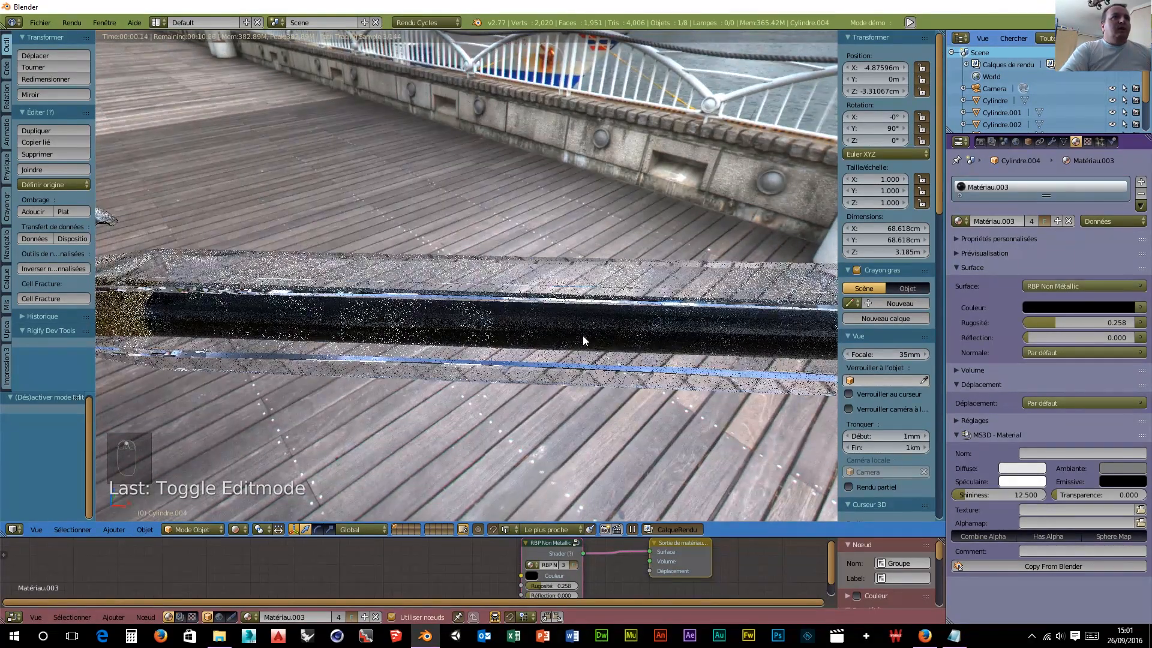
pyautogui.scroll(-2, 583, 338)
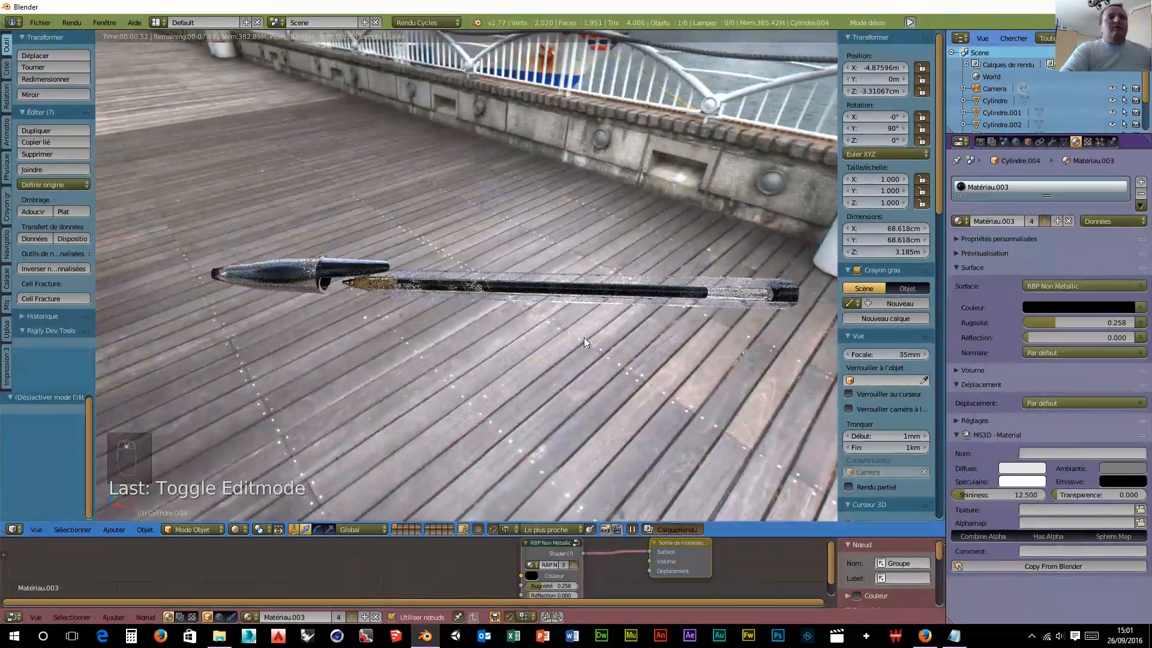
# Step: Show the scene in wireframe and select all objects in Object Mode, with the outer barrel as the active one
pyautogui.click(239, 531)
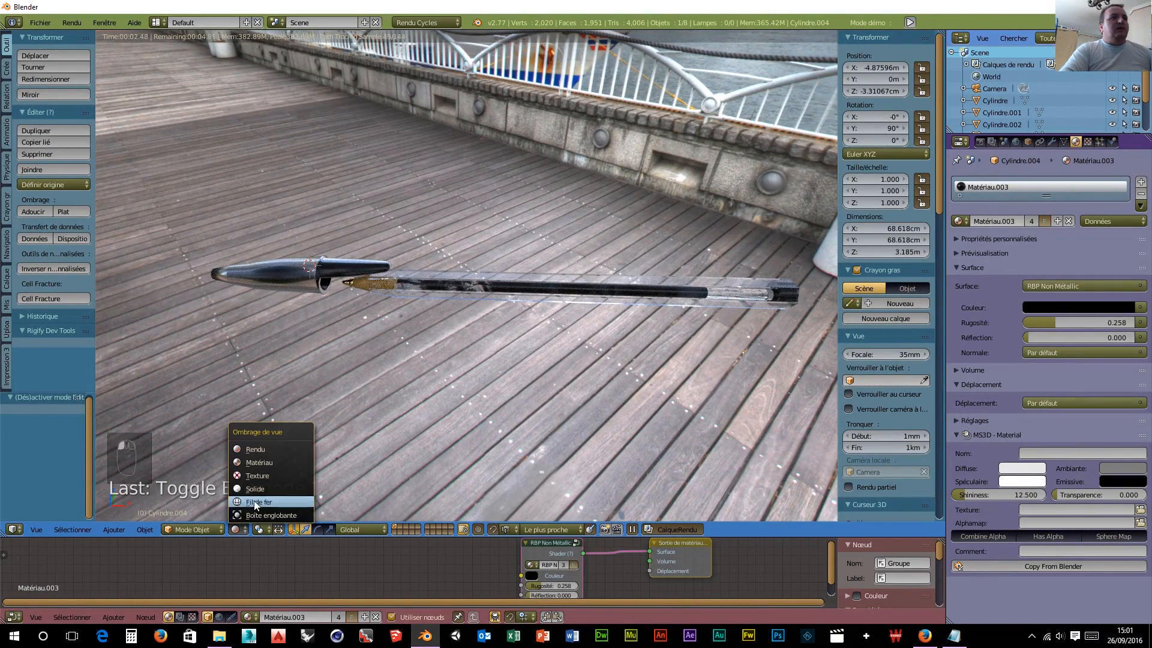
pyautogui.click(255, 501)
pyautogui.rightClick(602, 282)
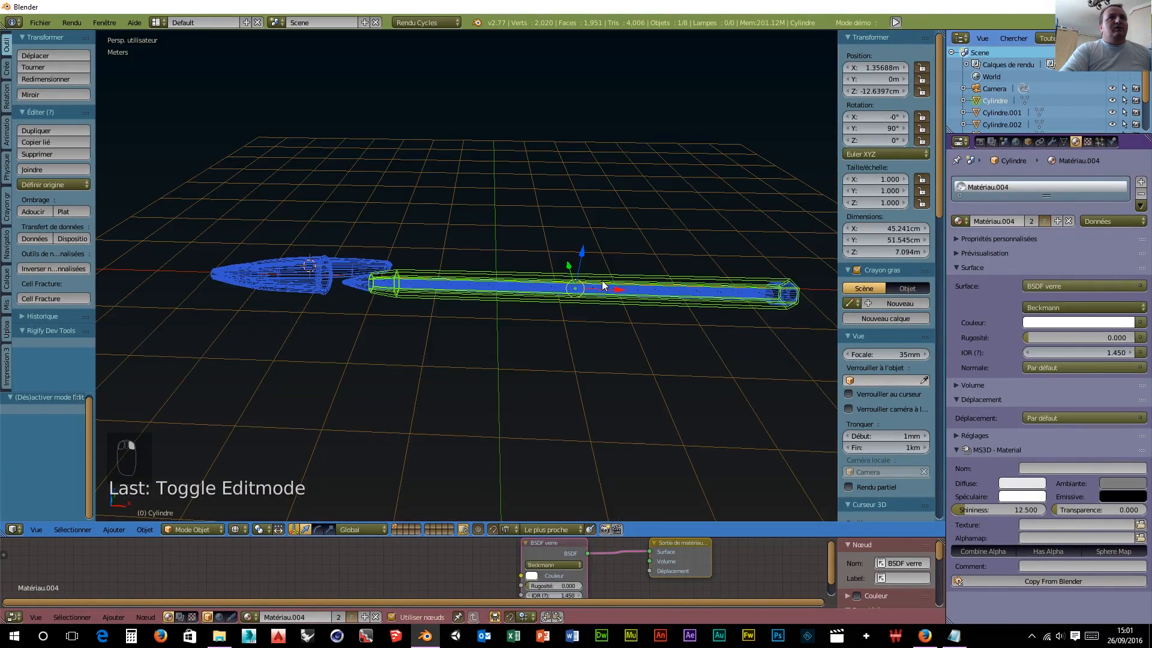
pyautogui.click(204, 531)
pyautogui.click(200, 513)
pyautogui.press('a')
pyautogui.press('a')
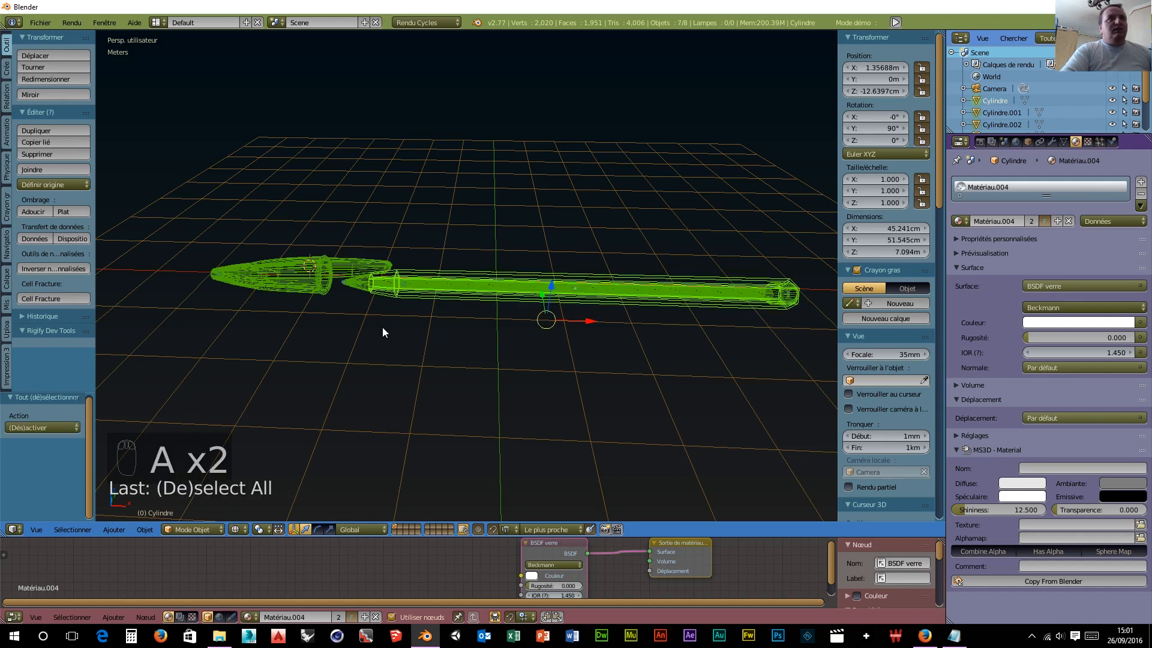
# Step: Set the active barrel's scale to 0.870 on X, Y and Z
pyautogui.click(877, 179)
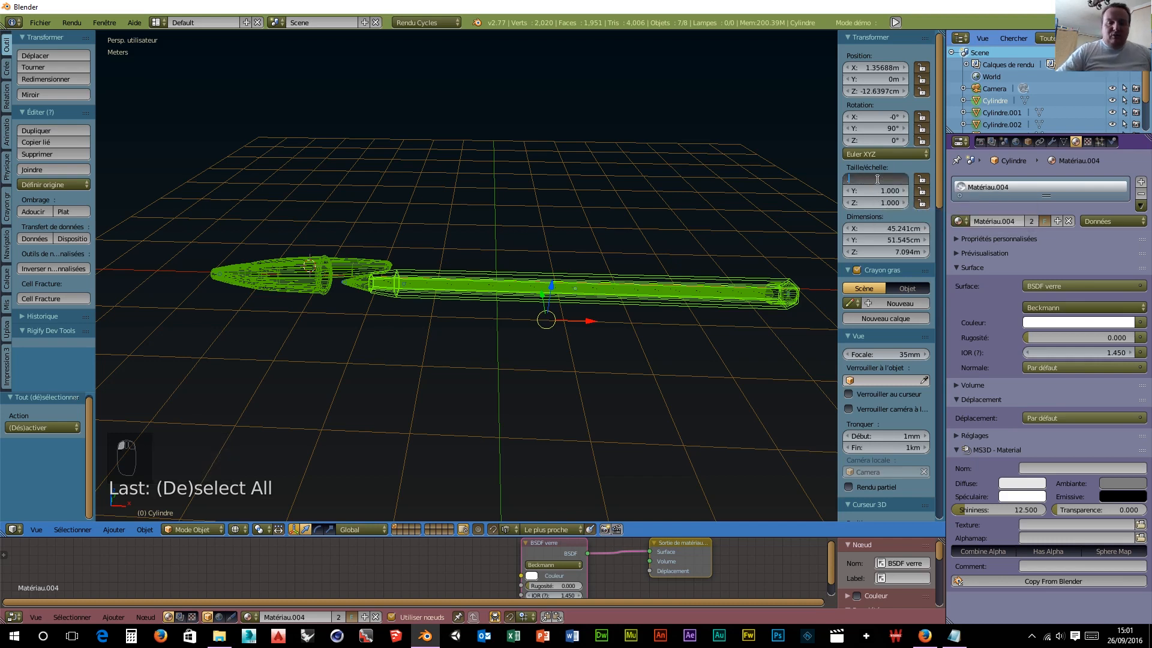
pyautogui.press('Tab')
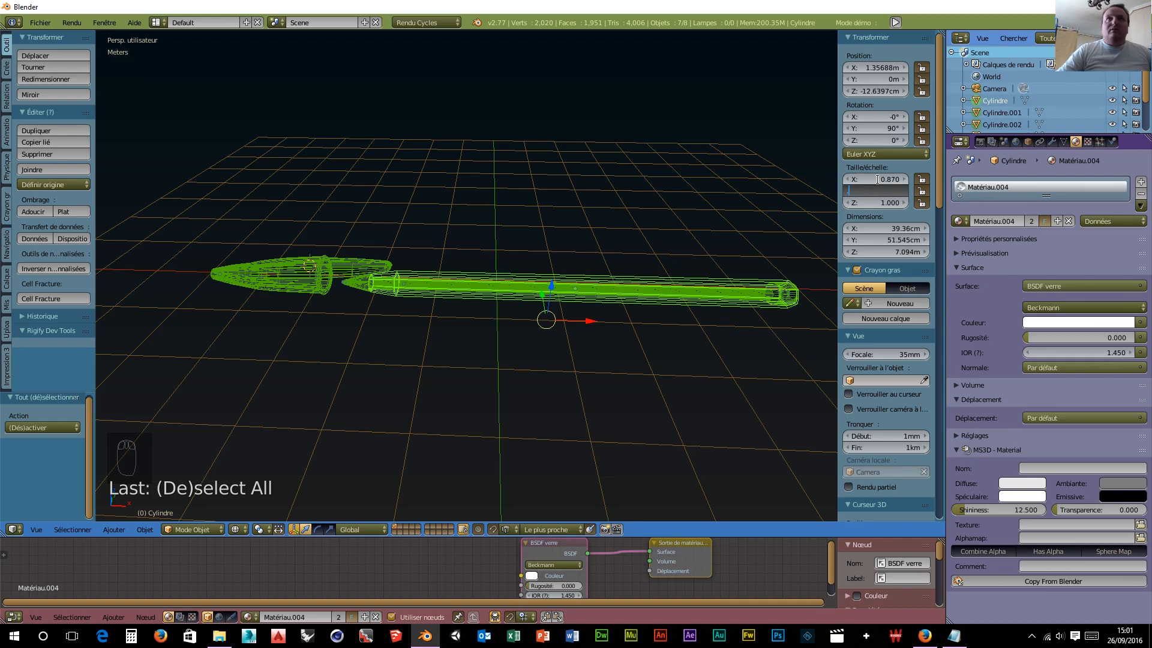
pyautogui.press('Tab')
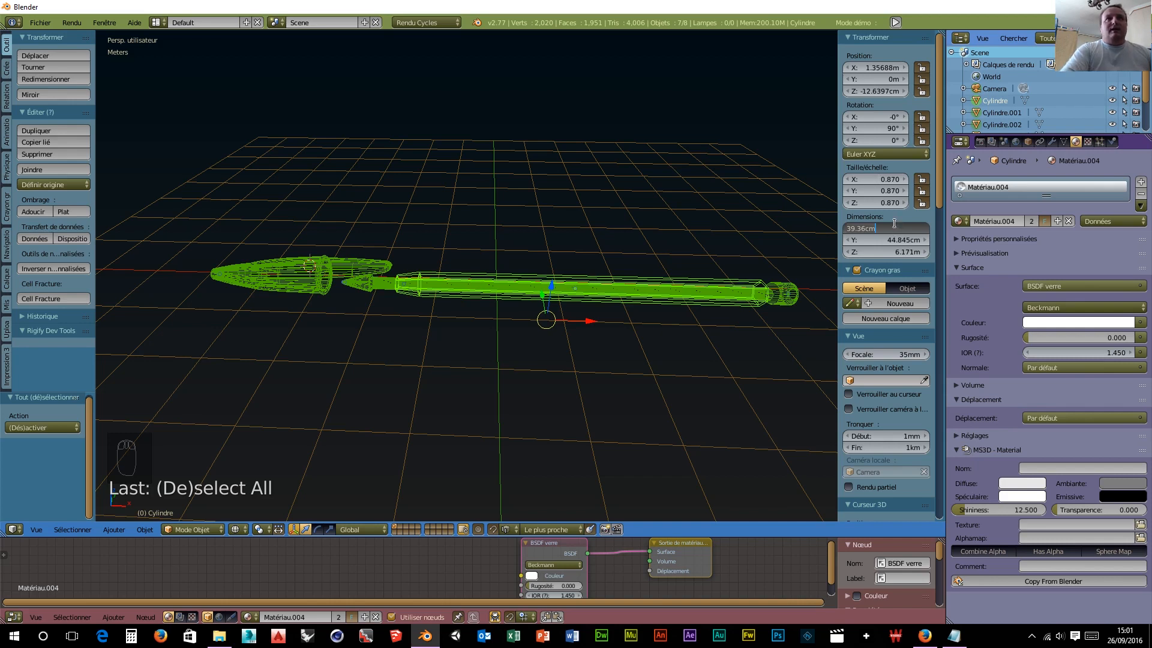
pyautogui.press('Return')
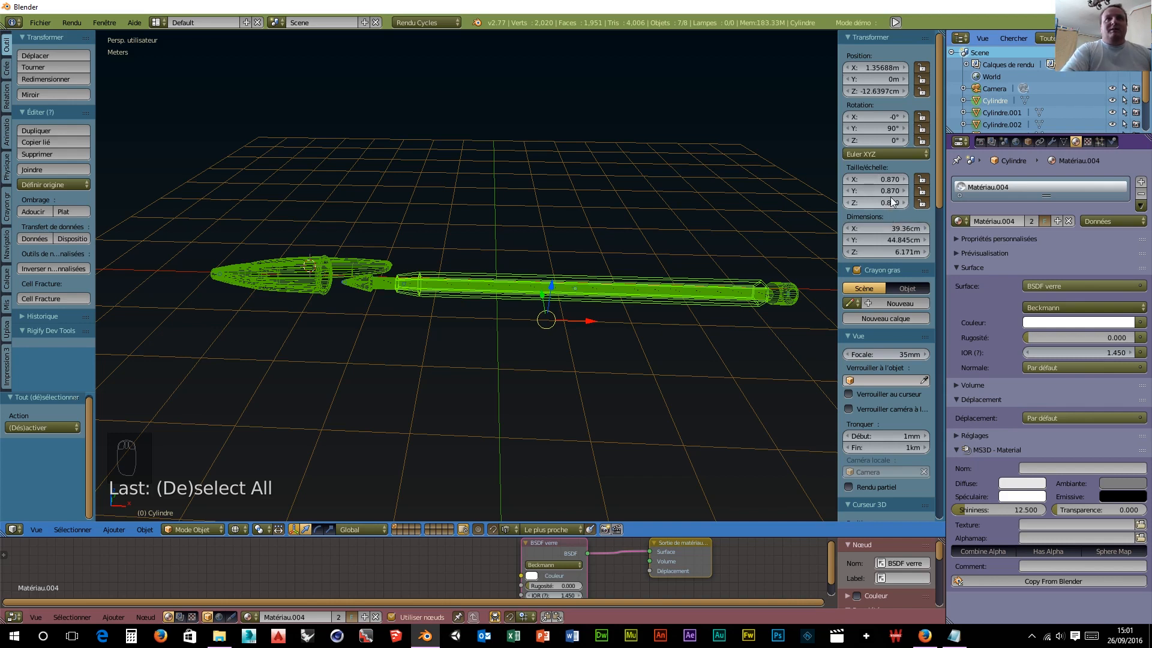
# Step: Set the active barrel's scale to 0.087 on X, Y and Z
pyautogui.click(880, 179)
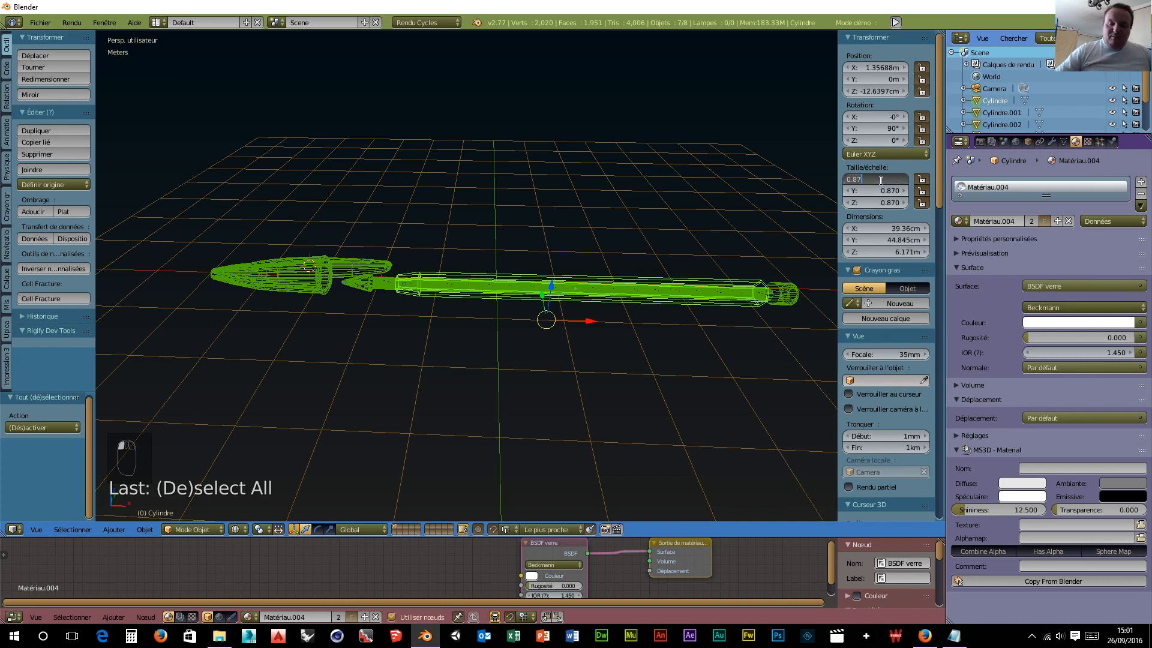
pyautogui.write('0.087')
pyautogui.press('Tab')
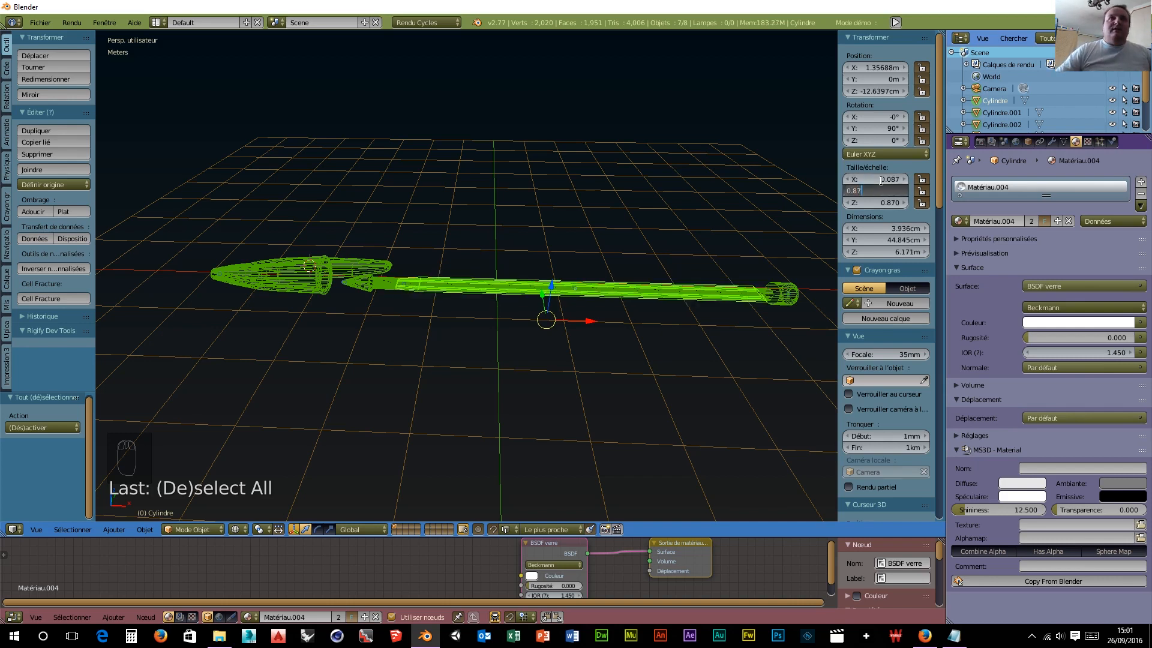
pyautogui.write('0')
pyautogui.write('.087')
pyautogui.press('Tab')
pyautogui.write('0.087')
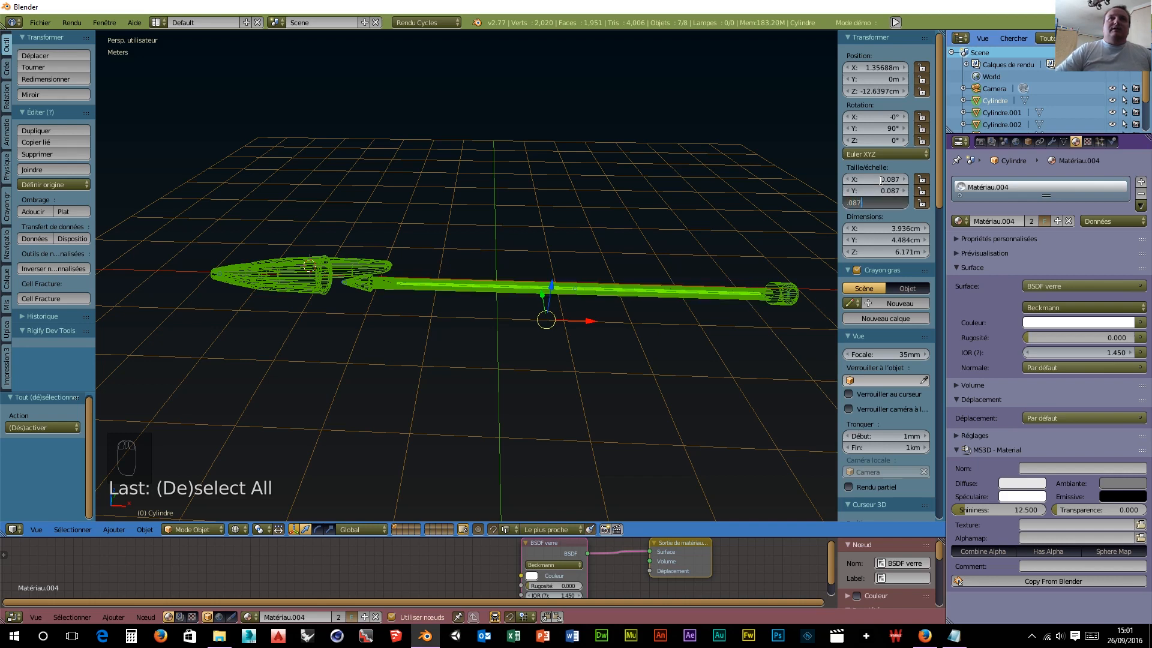
pyautogui.press('Tab')
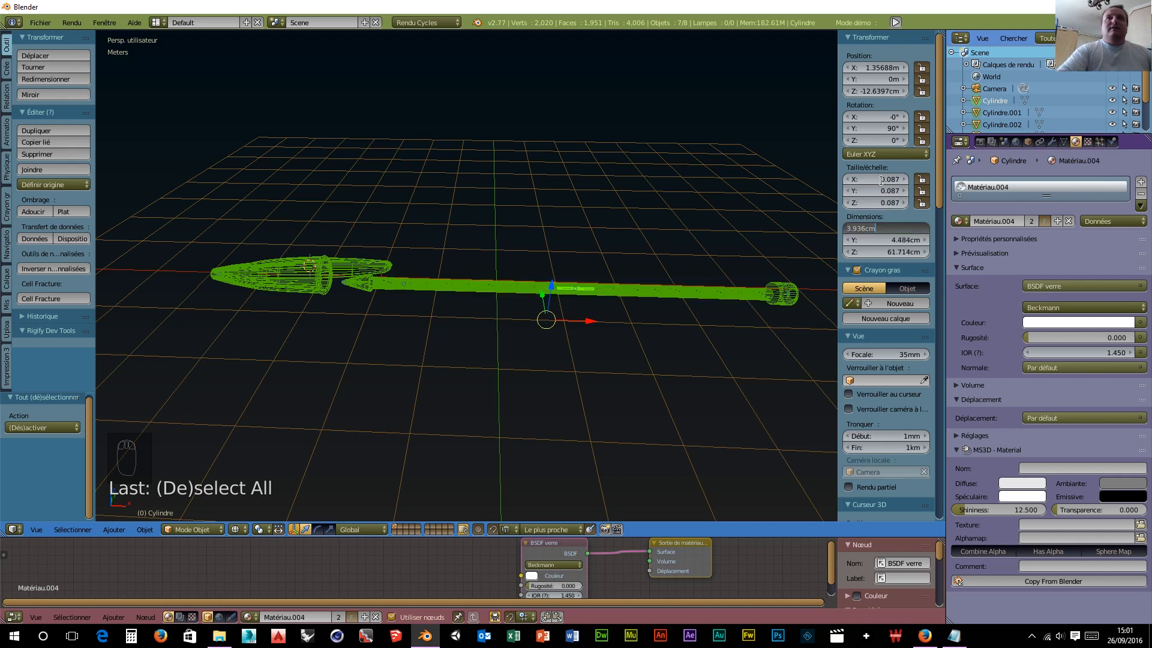
pyautogui.press('Escape')
# Step: Select the end plug alone and set its scale to 0.087 on X, Y and Z
pyautogui.rightClick(782, 295)
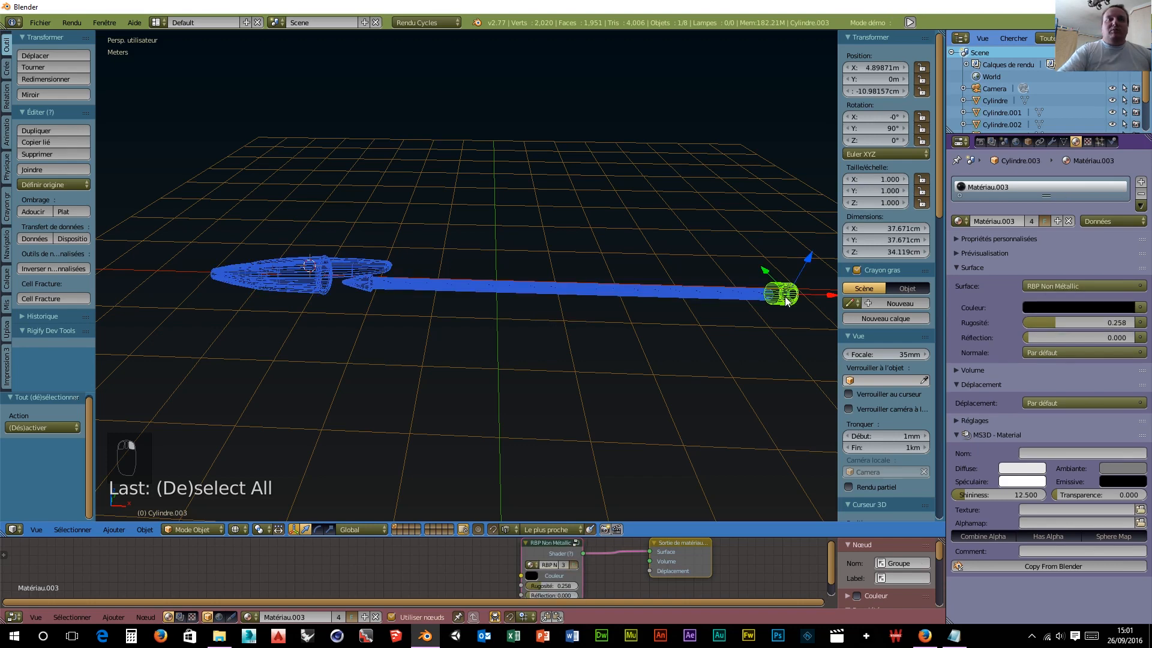
pyautogui.press('KP_Decimal')
pyautogui.press('KP_0')
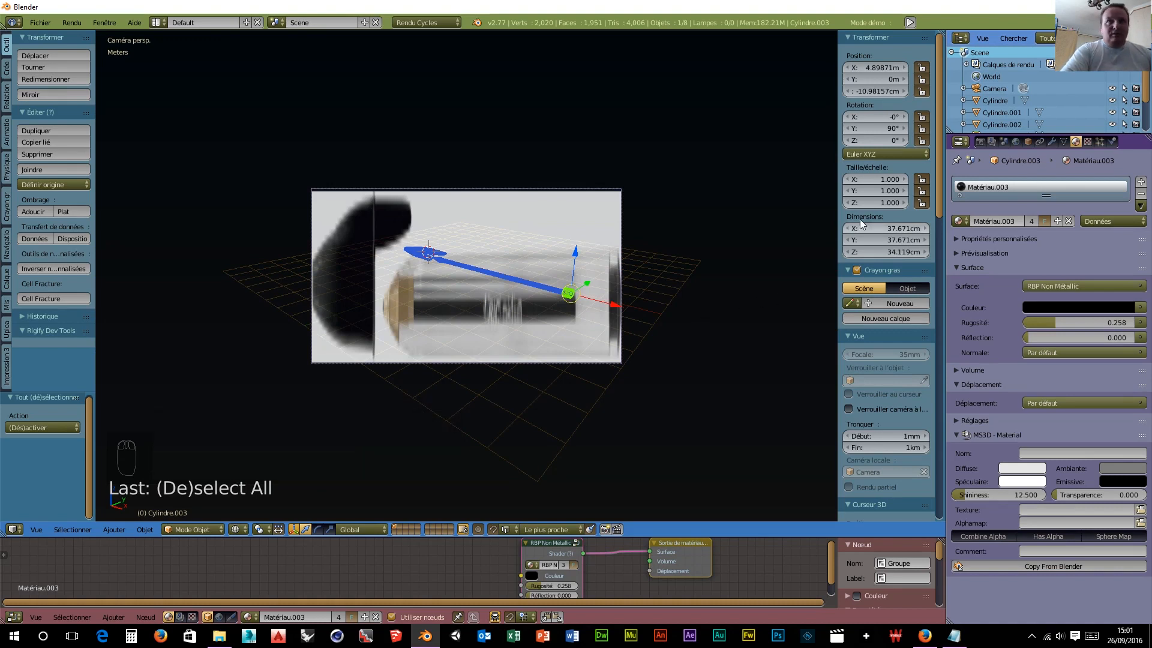
pyautogui.click(883, 178)
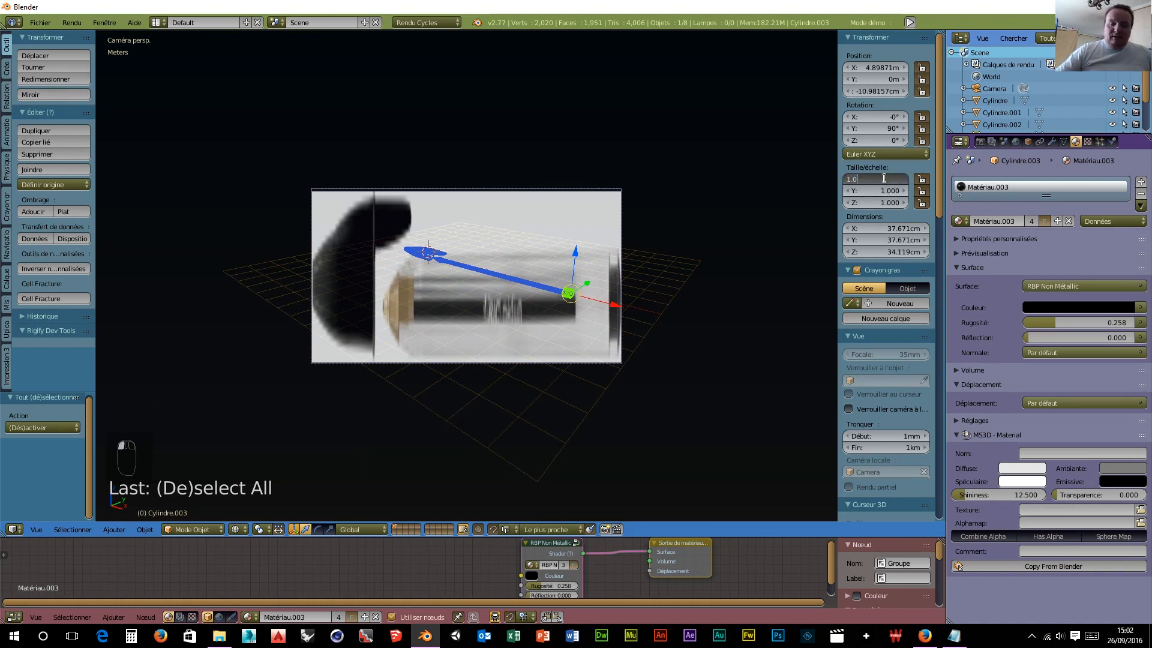
pyautogui.write('.0')
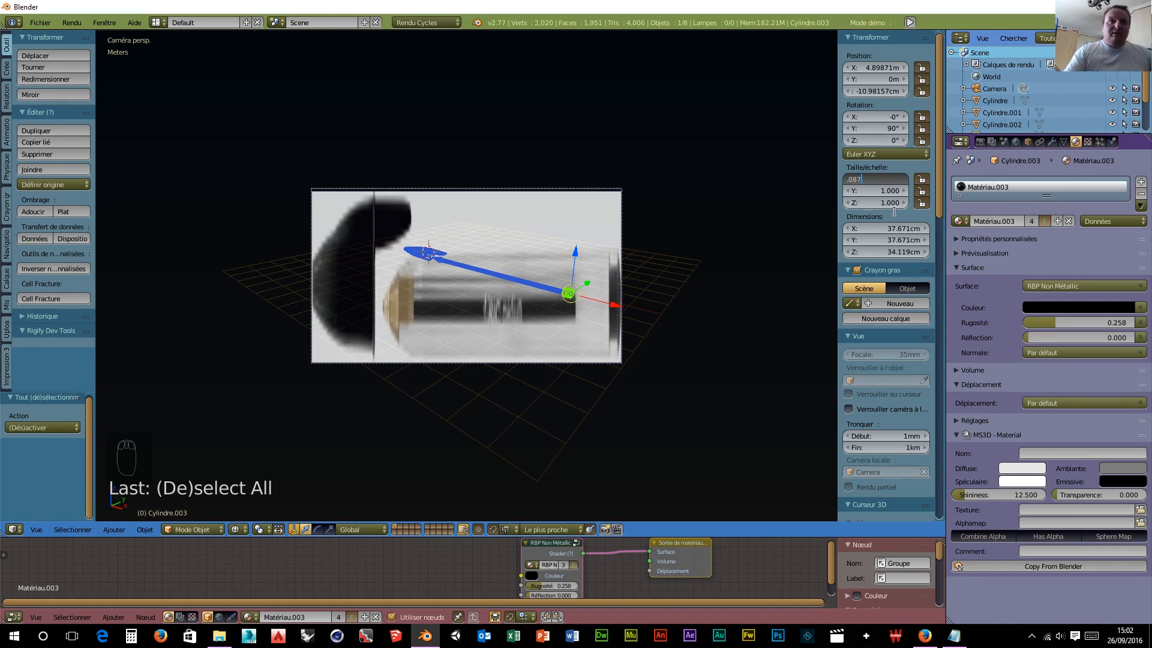
pyautogui.press('Return')
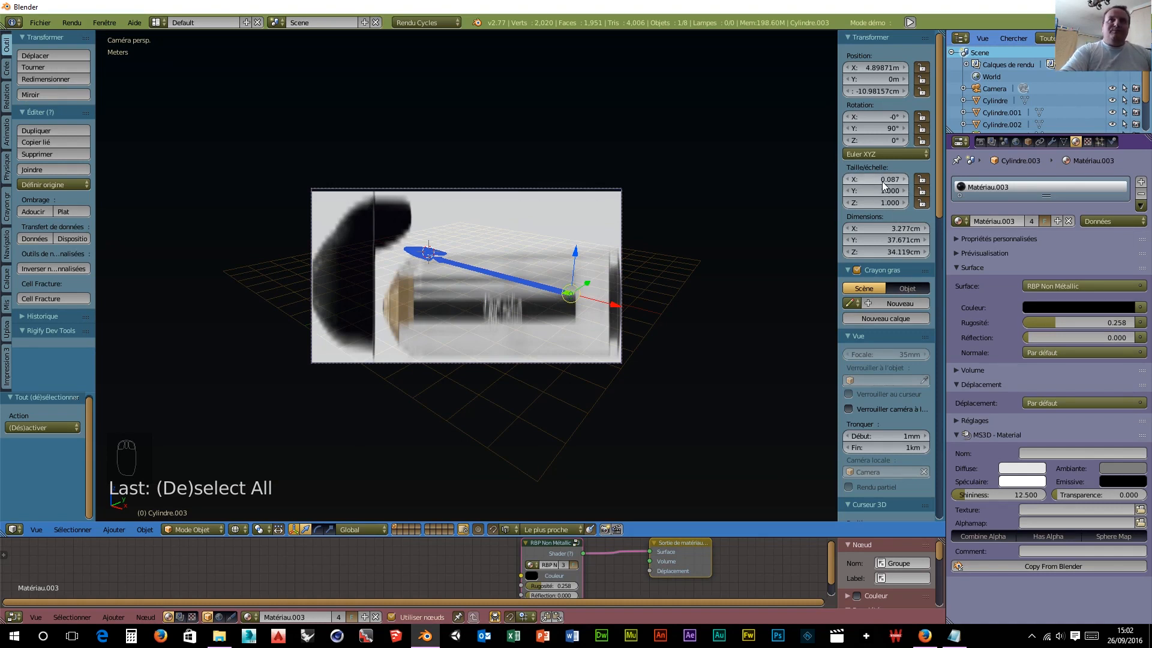
pyautogui.click(887, 191)
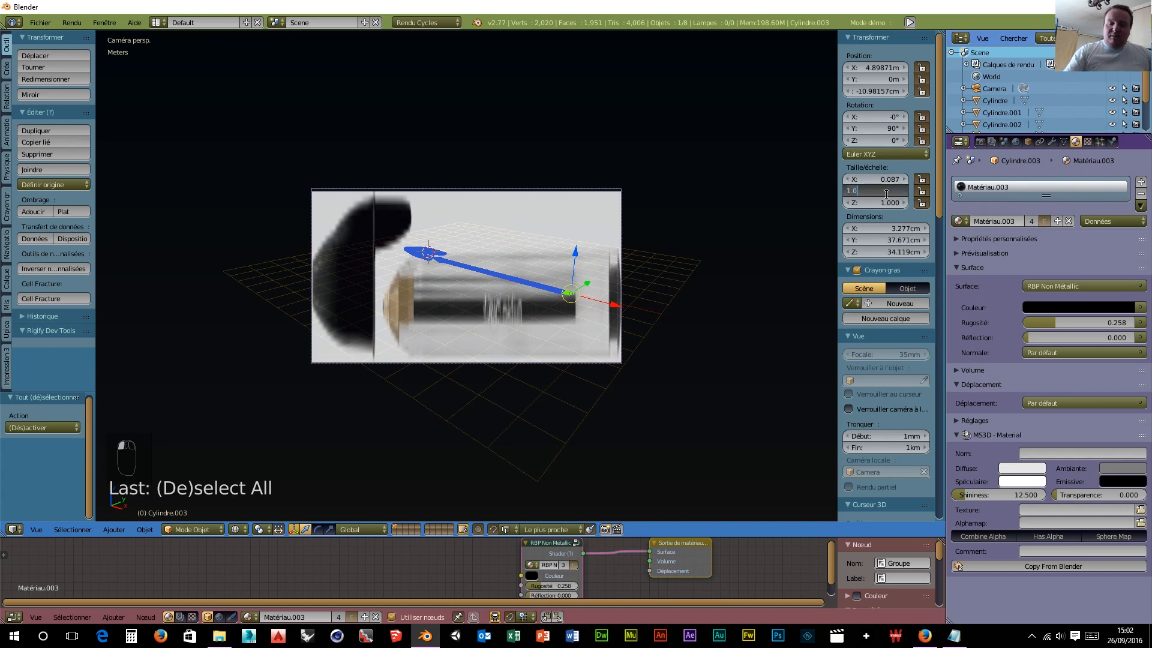
pyautogui.write('.087')
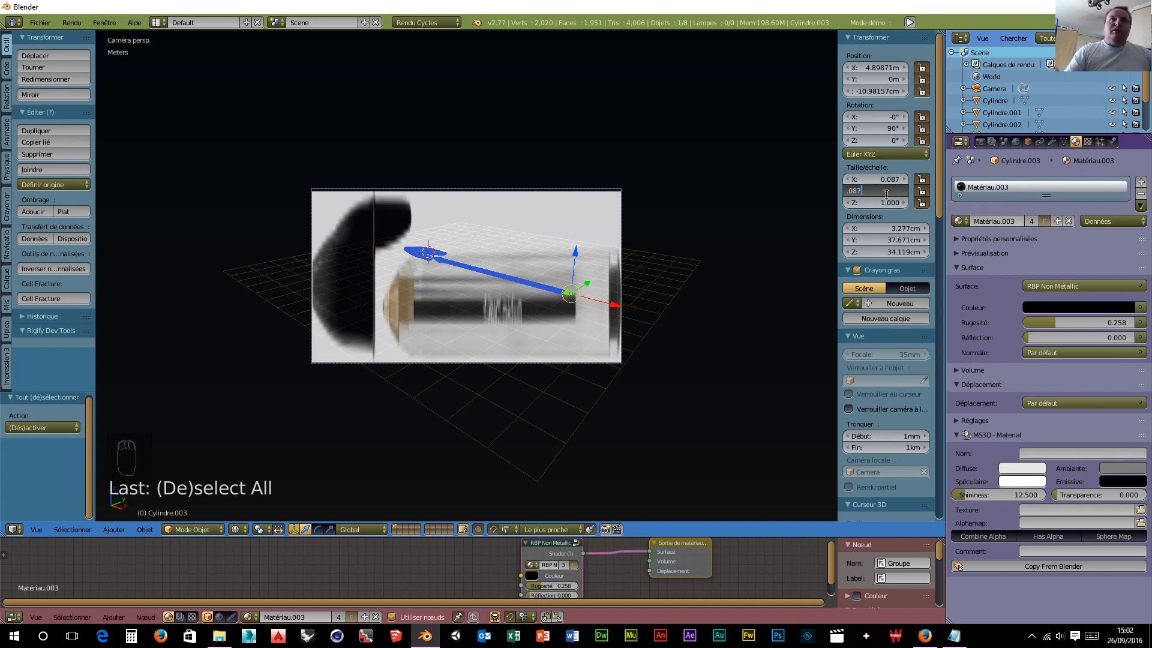
pyautogui.press('Return')
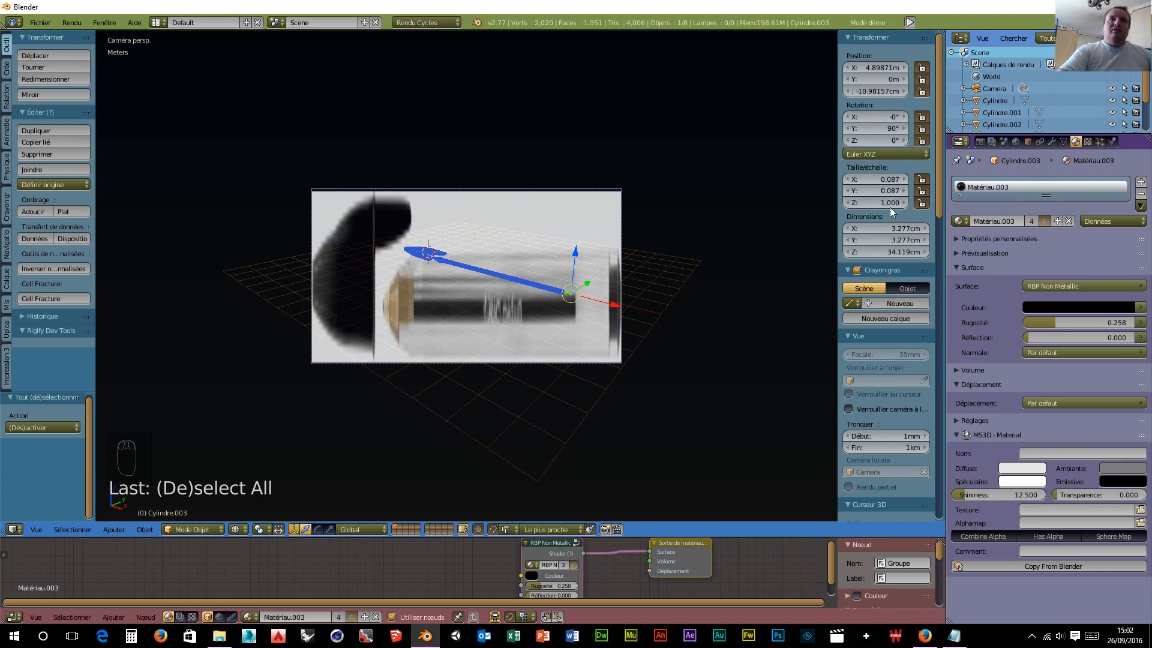
pyautogui.click(886, 202)
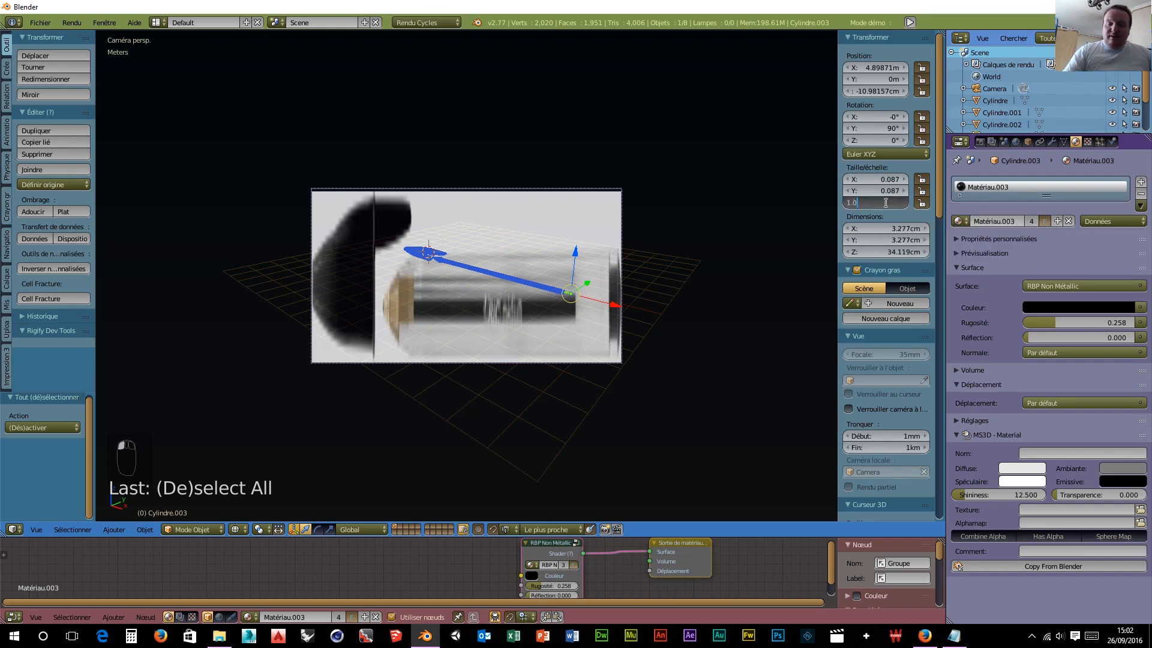
pyautogui.write('0.087')
pyautogui.press('Return')
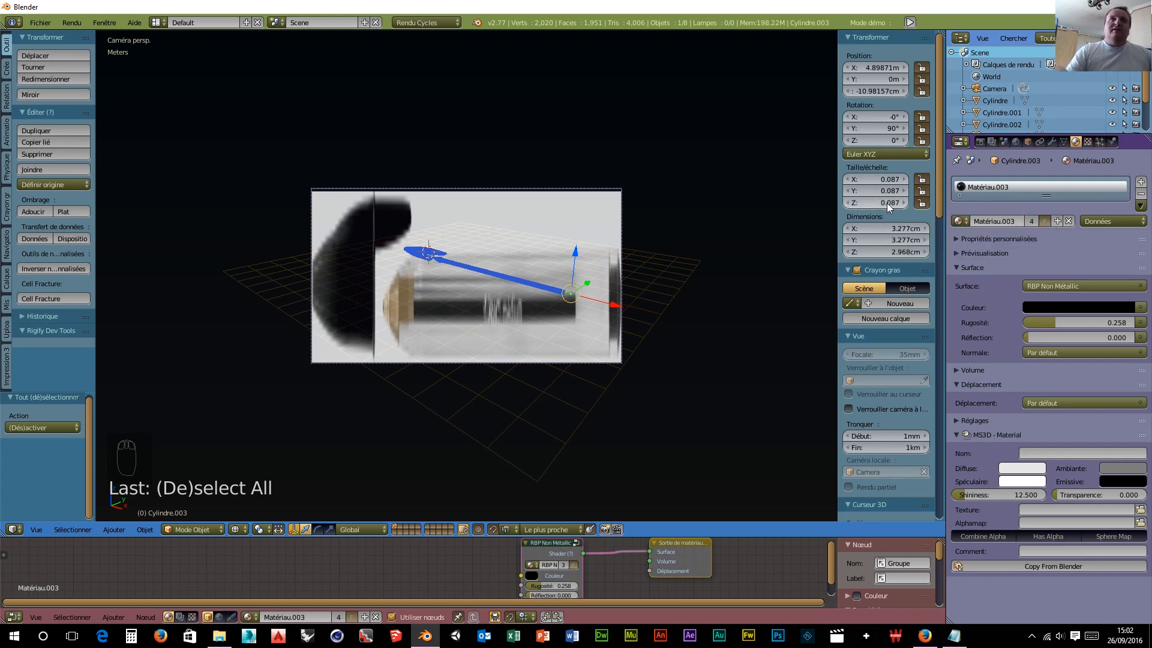
# Step: Examine the scaled pen parts up close against the reference image in camera view
pyautogui.scroll(10, 539, 352)
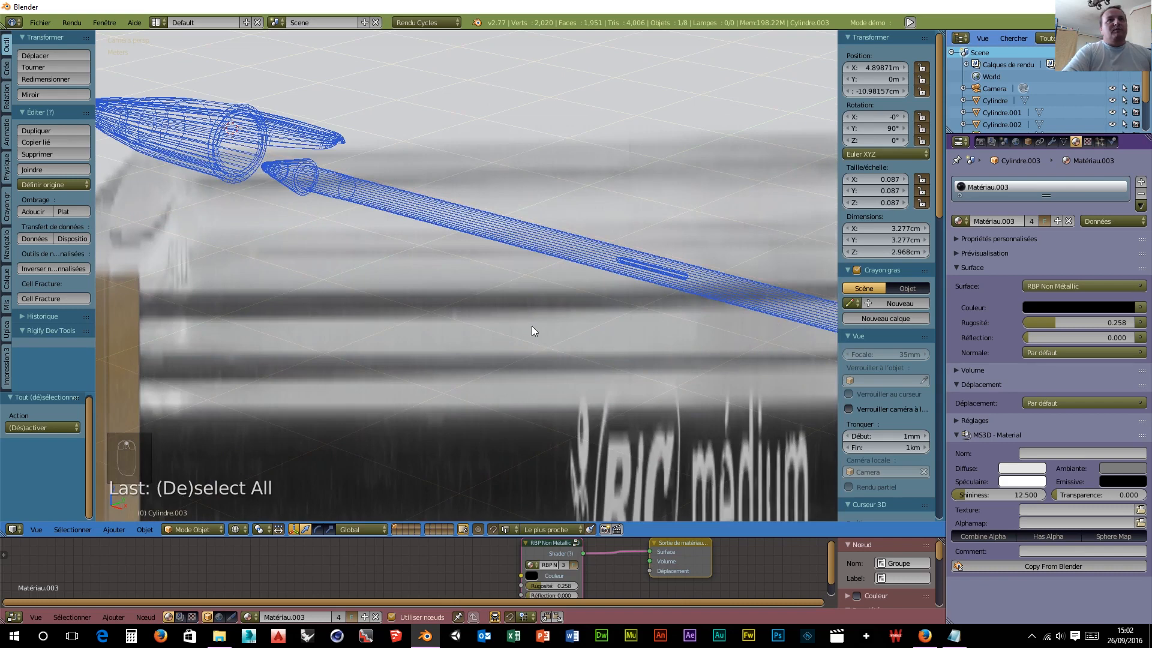
pyautogui.scroll(1, 534, 311)
pyautogui.scroll(-2, 533, 311)
pyautogui.scroll(1, 533, 311)
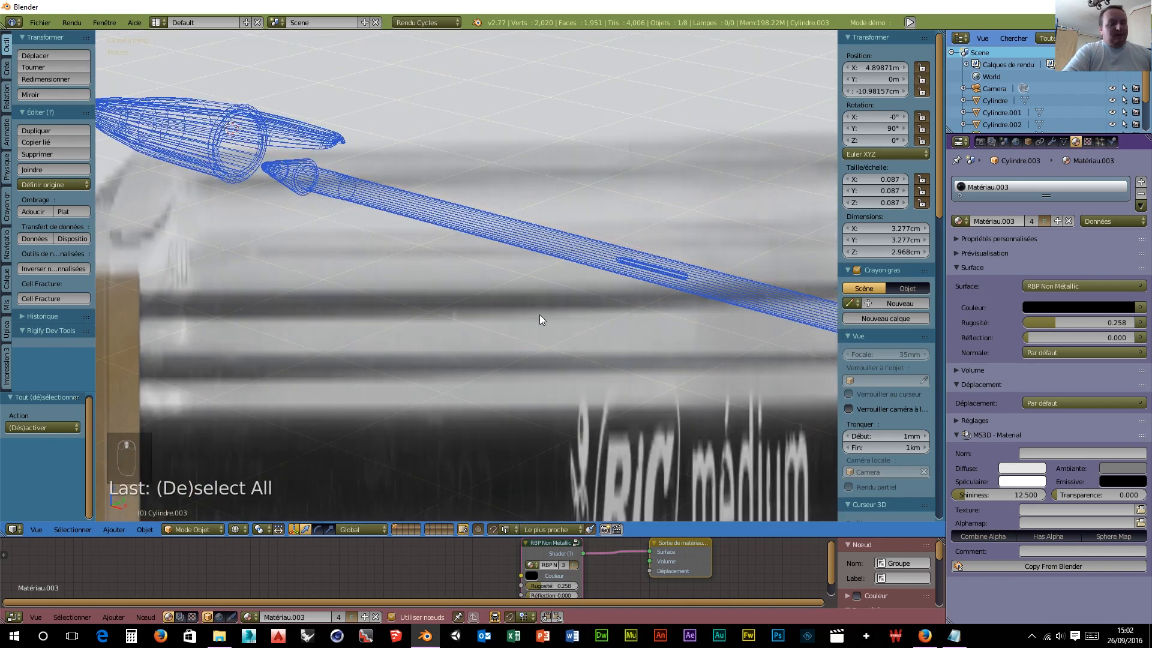
pyautogui.keyDown('shift'); pyautogui.moveTo(647, 359); pyautogui.dragTo(276, 160, button='middle'); pyautogui.keyUp('shift')
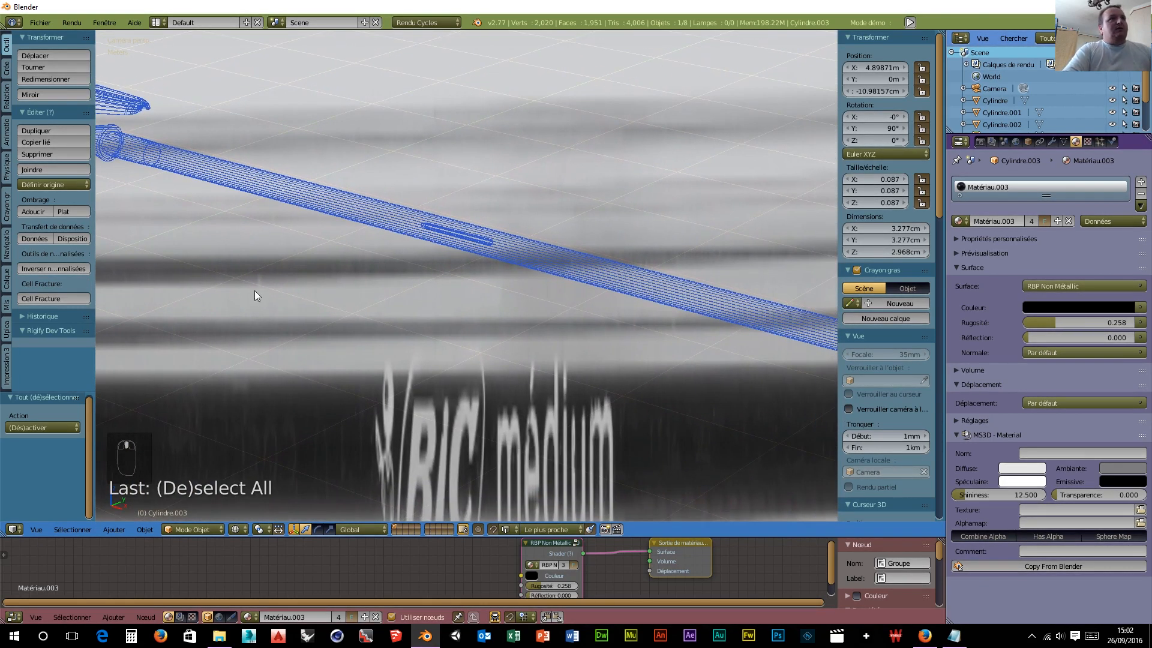
pyautogui.scroll(-3, 383, 240)
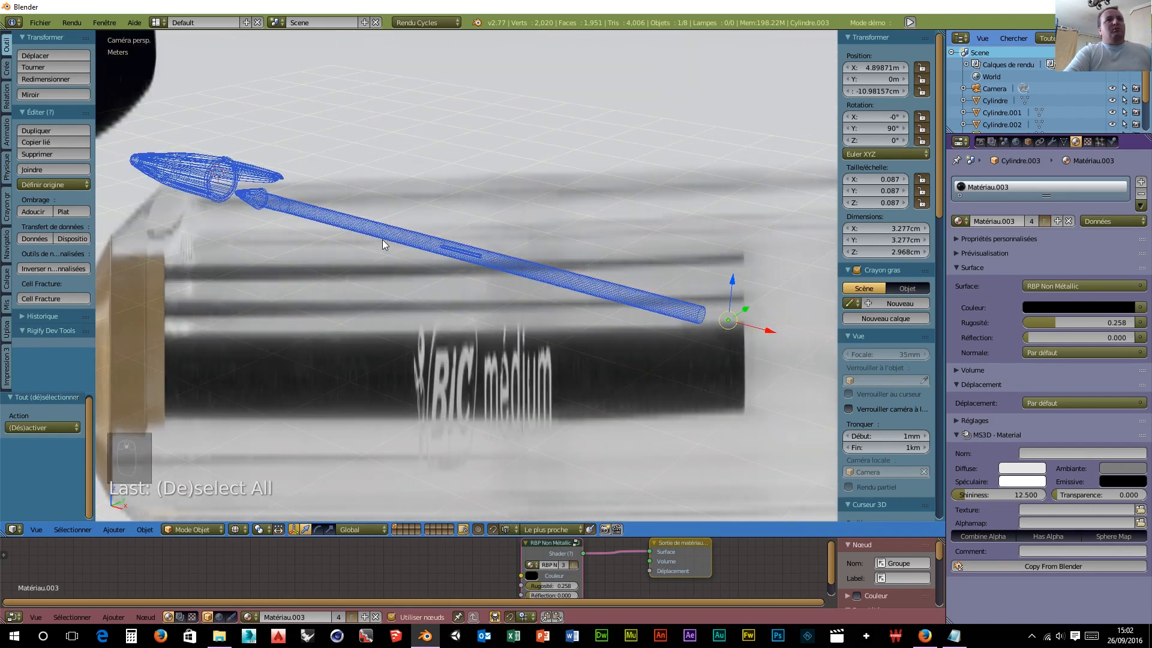
pyautogui.scroll(1, 382, 243)
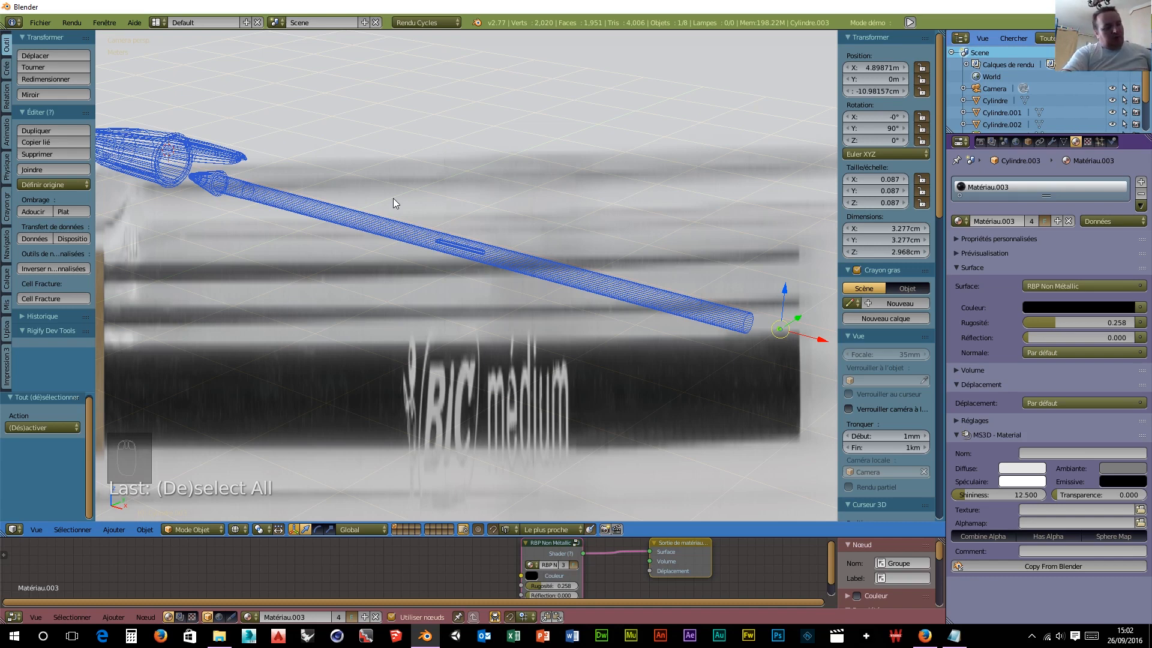
# Step: Undo all the scale changes made to the end plug and the outer barrel
pyautogui.hotkey('ctrl', 'z')
pyautogui.hotkey('ctrl', 'z')
pyautogui.hotkey('ctrl', 'z')
pyautogui.hotkey('ctrl', 'z')
pyautogui.hotkey('ctrl', 'z')
pyautogui.hotkey('ctrl', 'z')
pyautogui.hotkey('ctrl', 'z')
pyautogui.hotkey('ctrl', 'z')
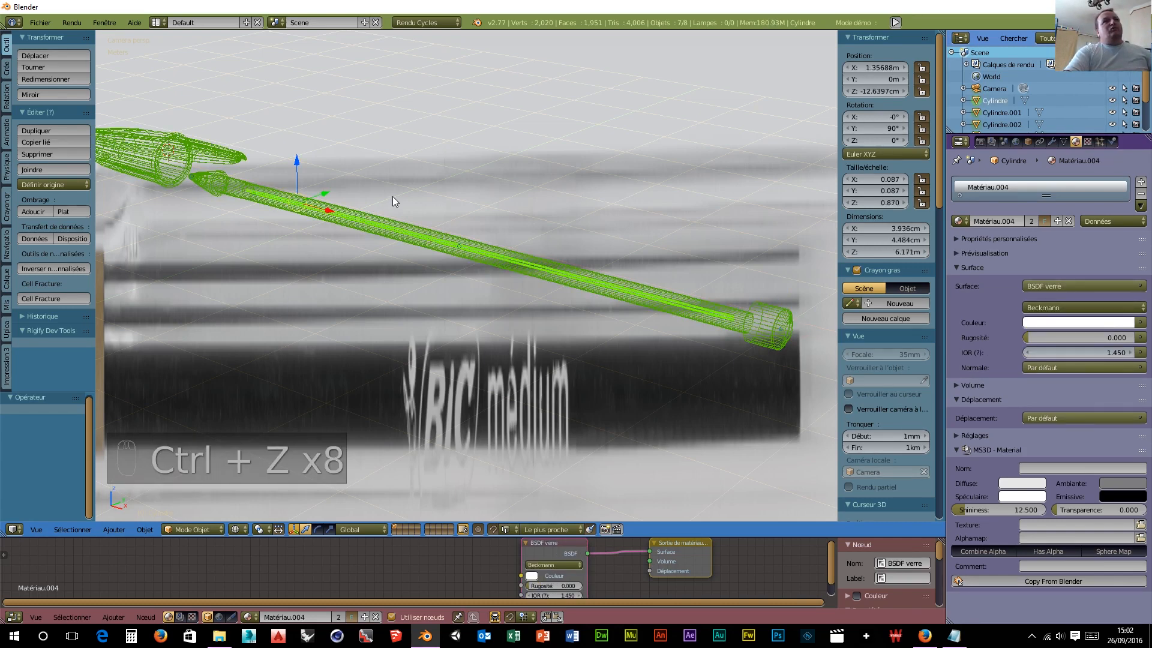
pyautogui.hotkey('ctrl', 'z')
pyautogui.hotkey('ctrl', 'z')
pyautogui.hotkey('ctrl', 'z')
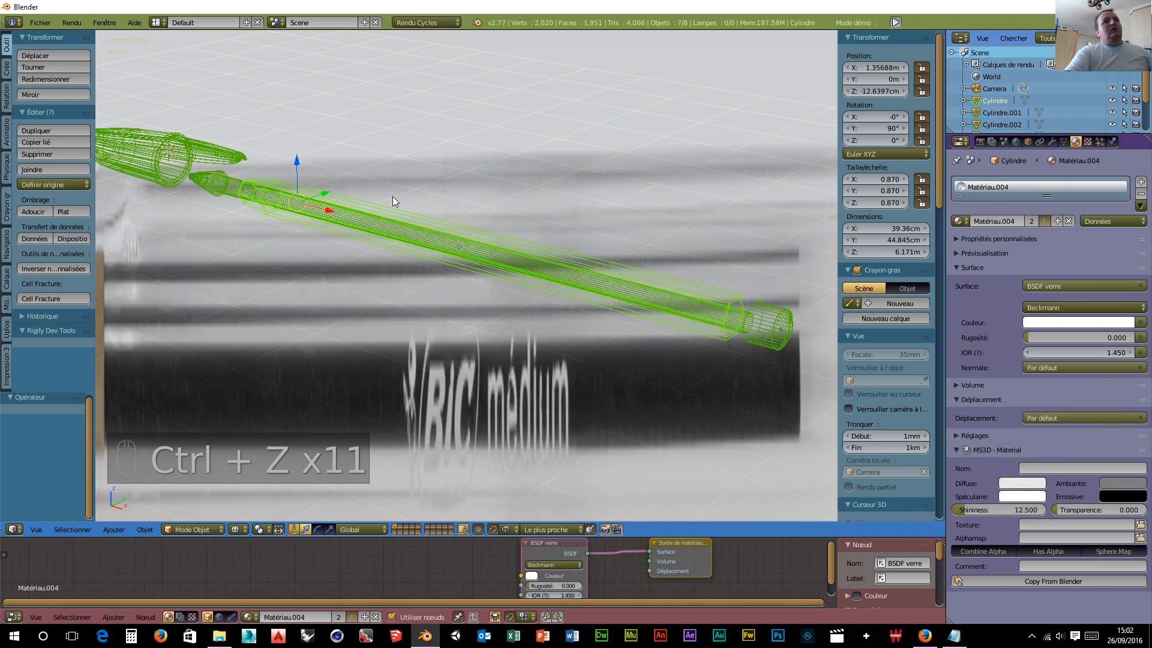
pyautogui.hotkey('ctrl', 'z')
pyautogui.hotkey('ctrl', 'z')
pyautogui.hotkey('ctrl', 'z')
pyautogui.hotkey('ctrl', 'z')
pyautogui.hotkey('ctrl', 'z')
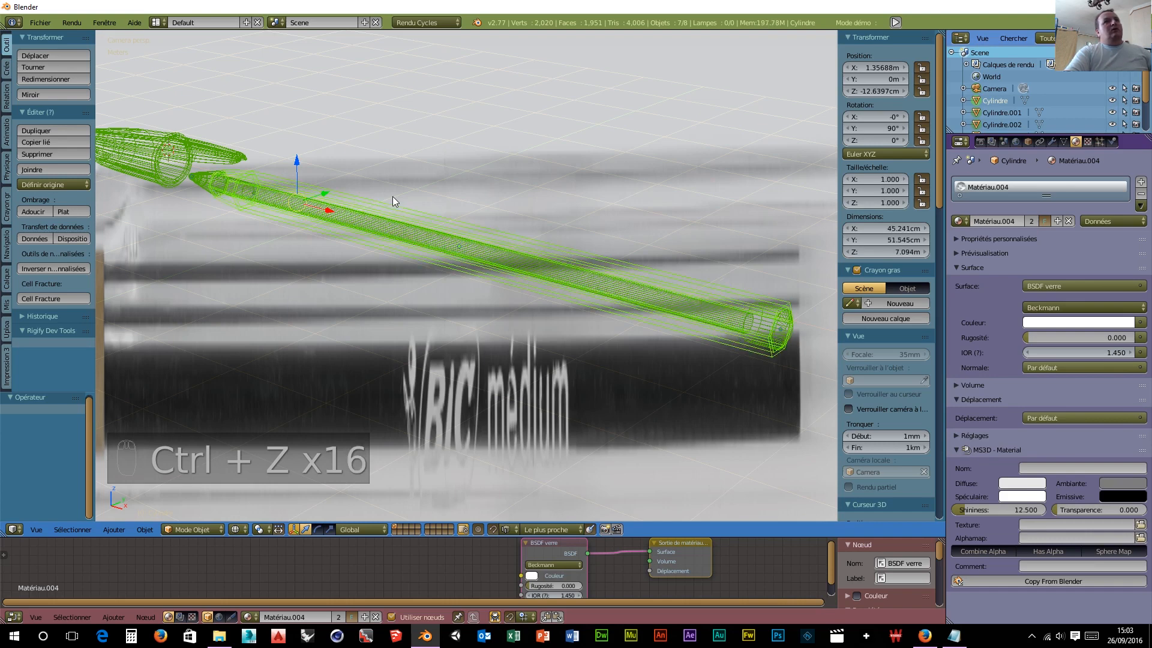
# Step: Select the outer barrel in front orthographic view, enter Edit Mode and select its long face just above the BIC médium lettering
pyautogui.scroll(-2, 393, 194)
pyautogui.moveTo(383, 214); pyautogui.dragTo(489, 283, button='middle')
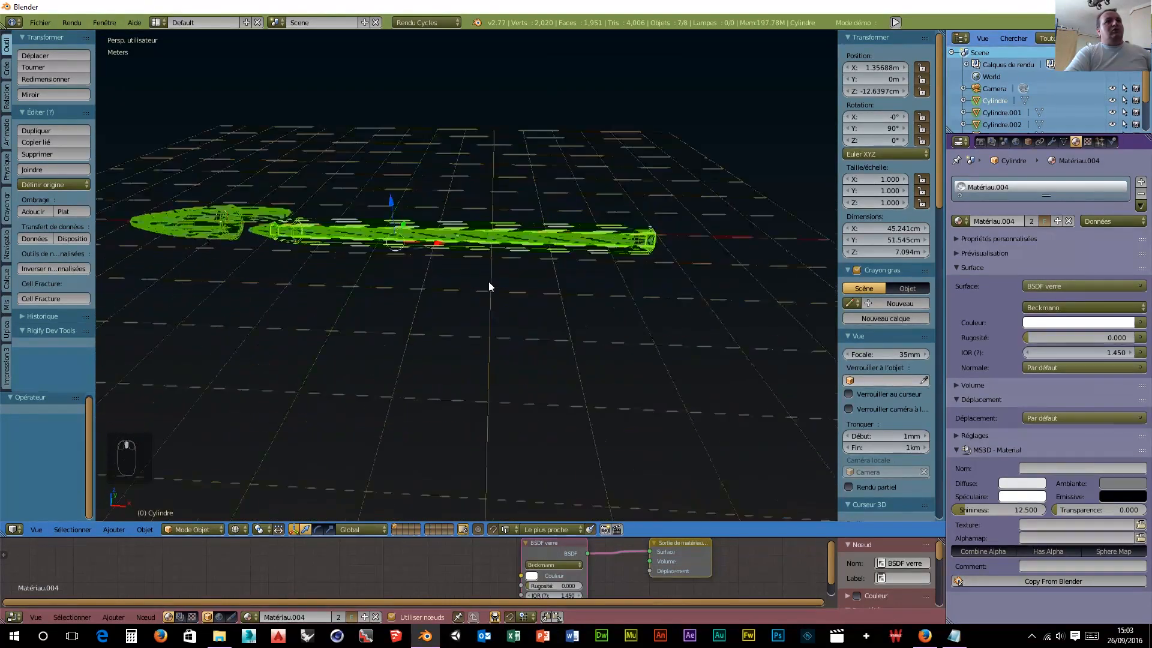
pyautogui.scroll(2, 483, 265)
pyautogui.press('KP_1')
pyautogui.press('KP_5')
pyautogui.press('KP_5')
pyautogui.press('KP_5')
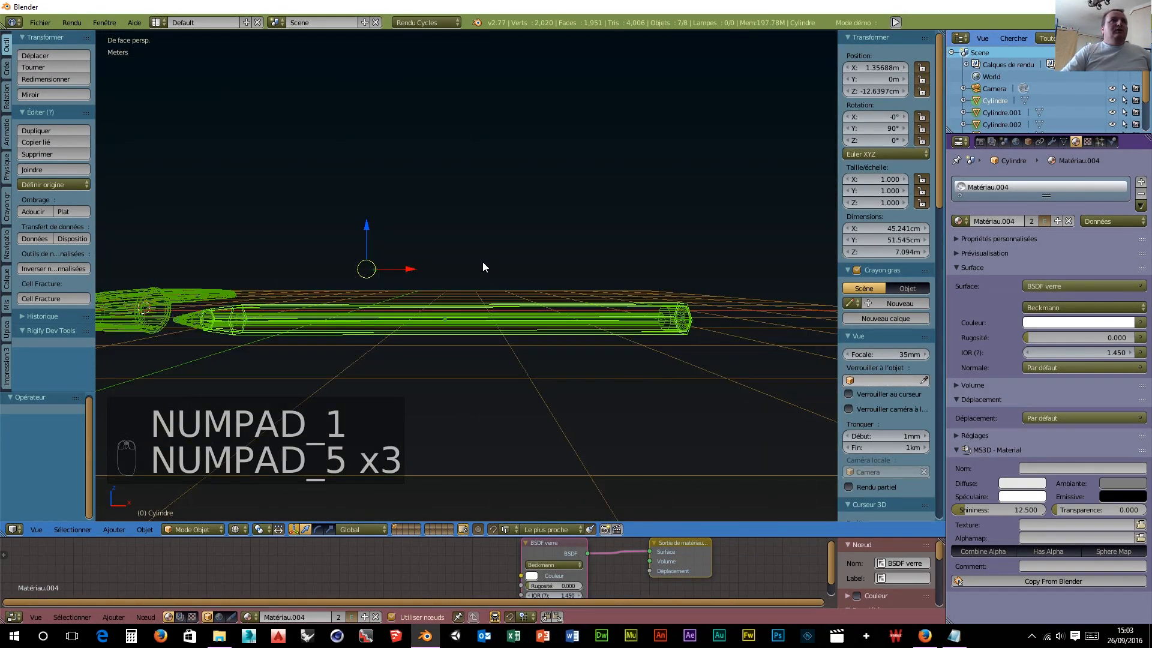
pyautogui.press('KP_5')
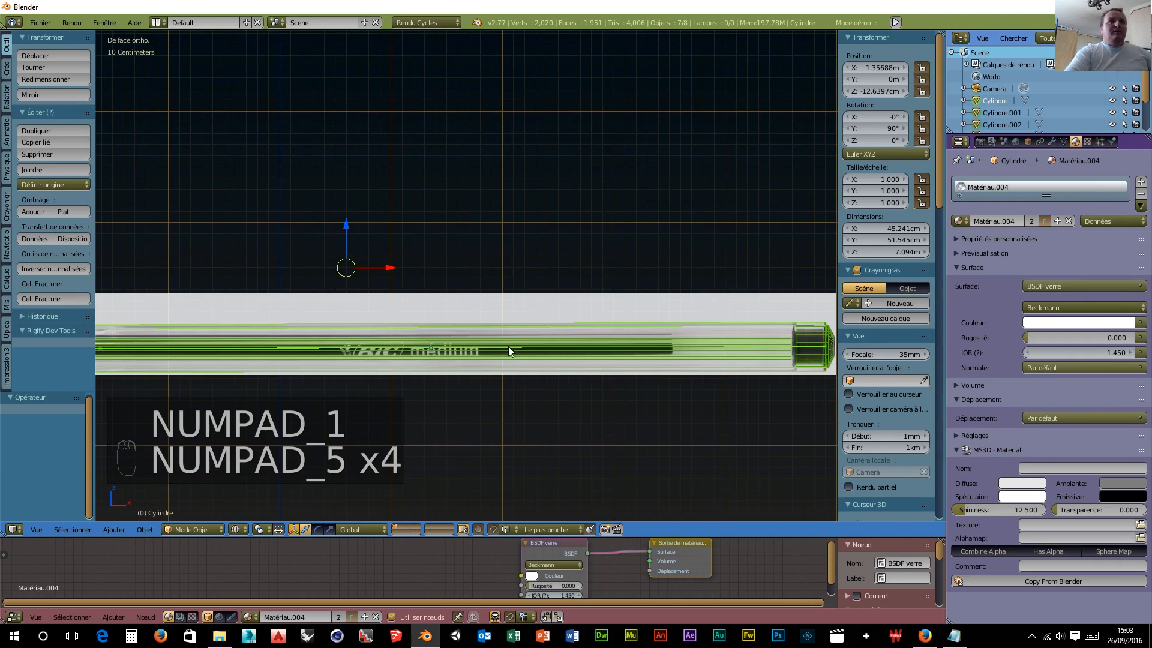
pyautogui.rightClick(508, 328)
pyautogui.scroll(5, 527, 392)
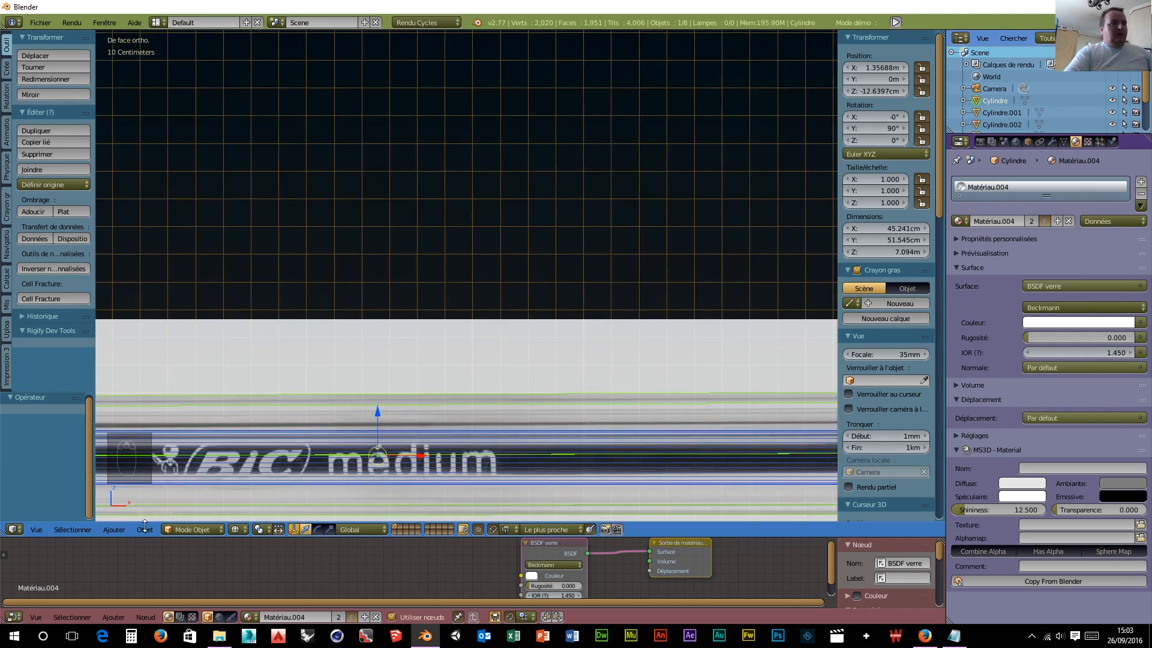
pyautogui.click(194, 529)
pyautogui.click(194, 502)
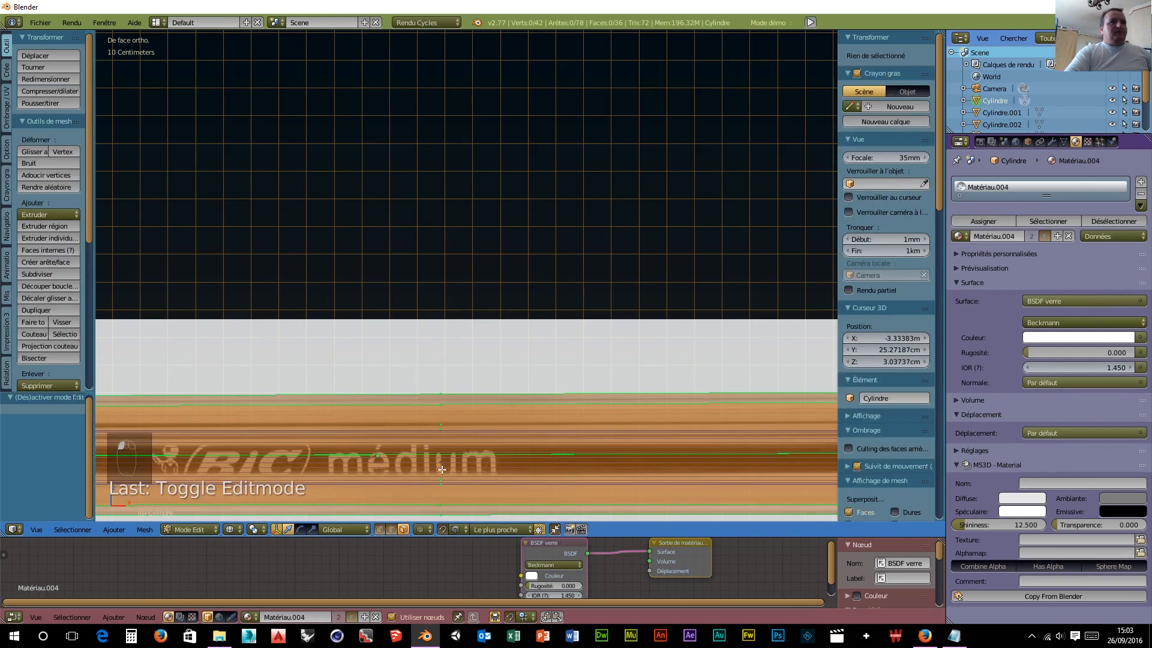
pyautogui.rightClick(449, 377)
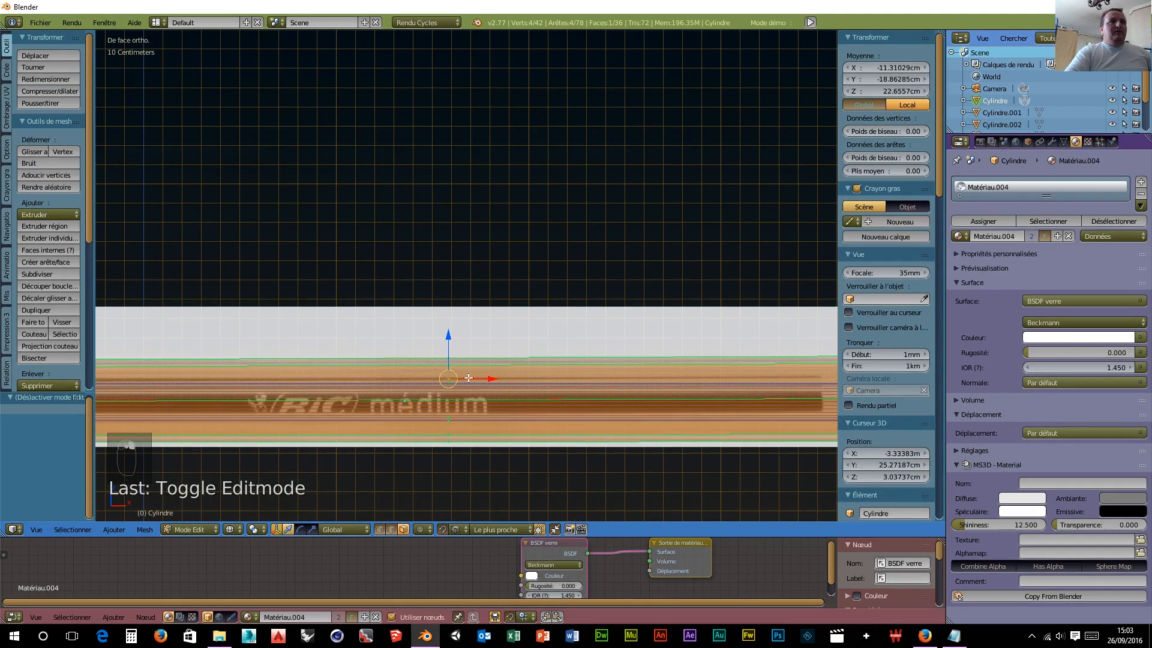
# Step: Split the selected barrel face from the surrounding mesh and unwrap its UVs
pyautogui.moveTo(519, 436)
pyautogui.mouseDown(button='middle')
pyautogui.moveTo(522, 411)
pyautogui.moveTo(522, 463)
pyautogui.moveTo(514, 444)
pyautogui.mouseUp(button='middle')
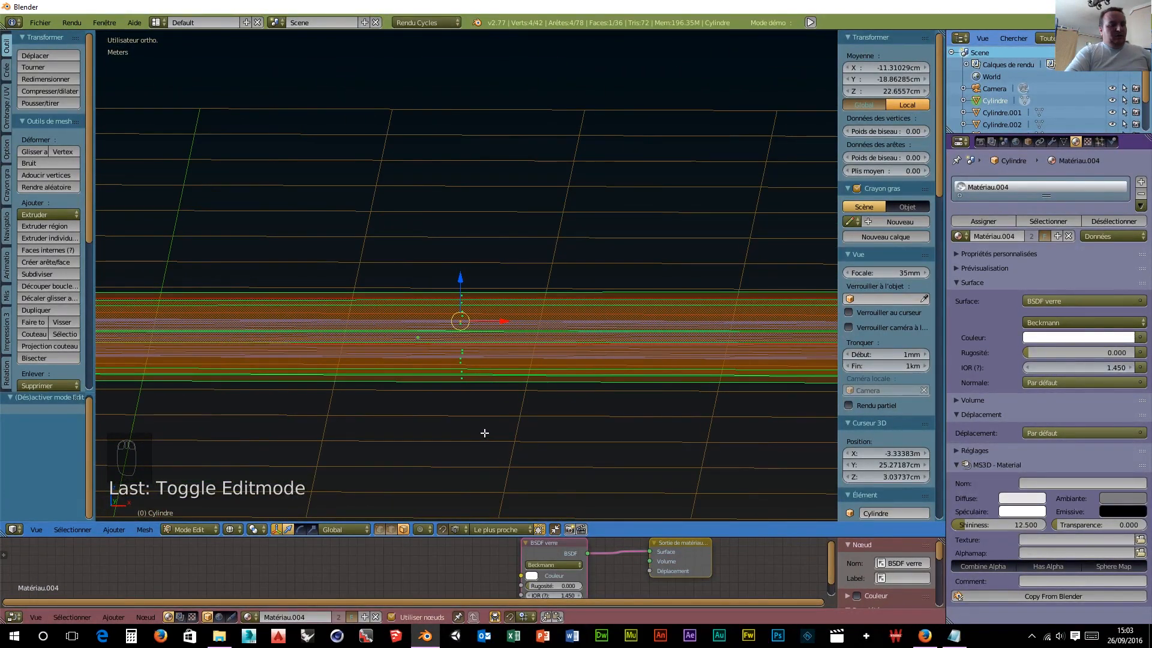
pyautogui.press('y')
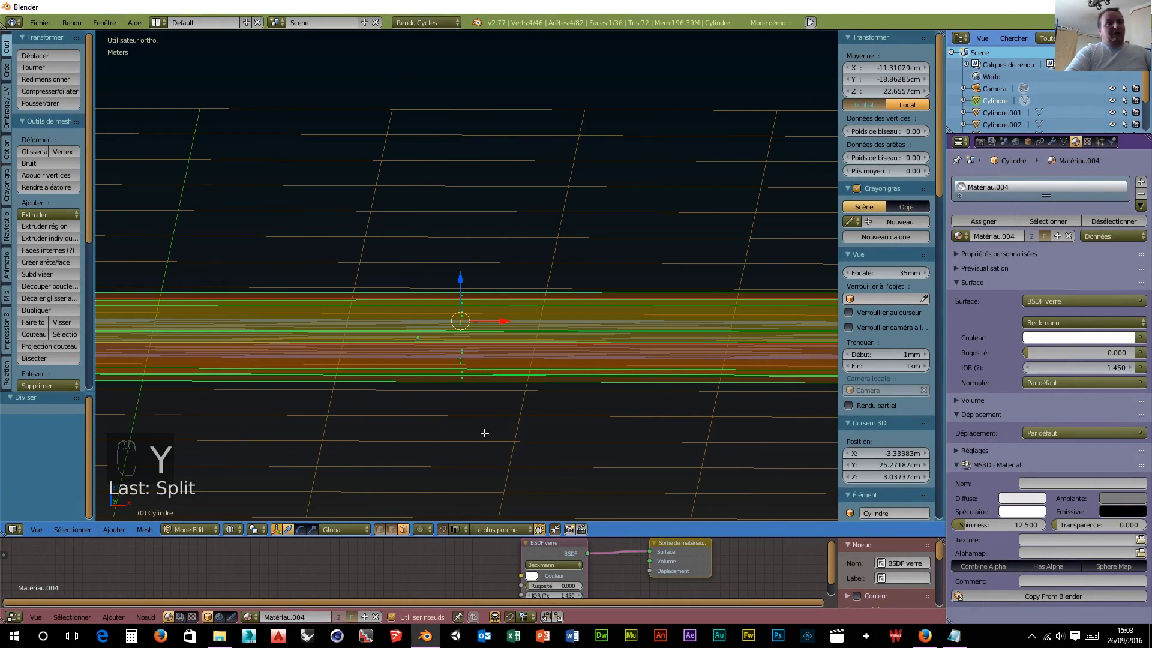
pyautogui.press('u')
pyautogui.click(450, 434)
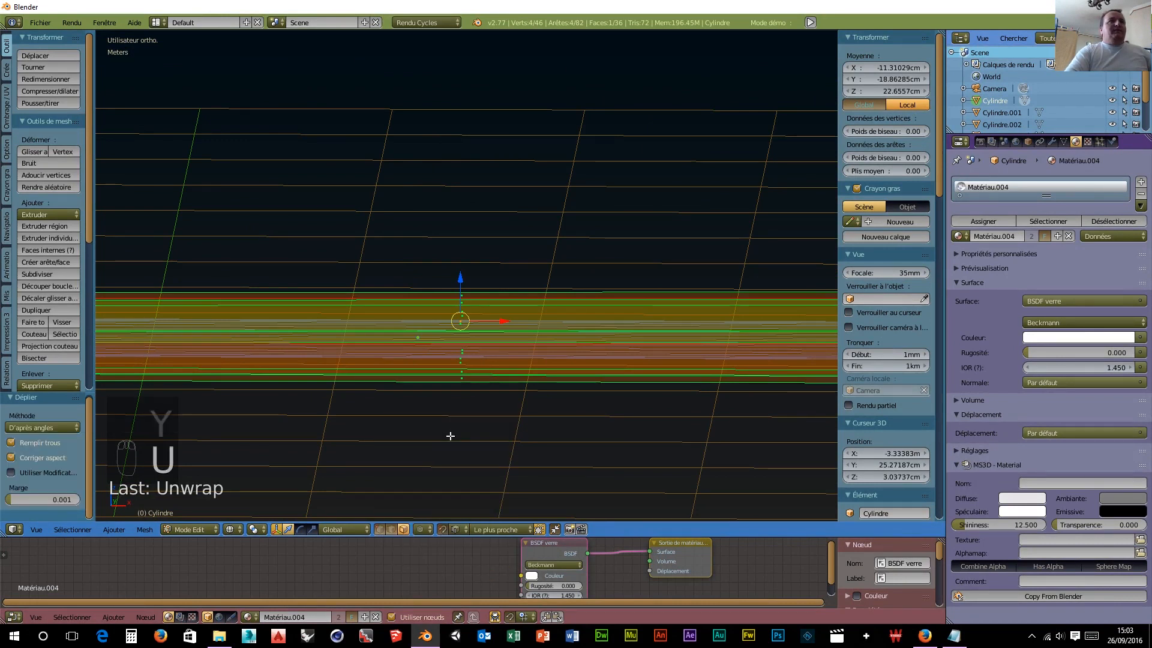
pyautogui.click(13, 617)
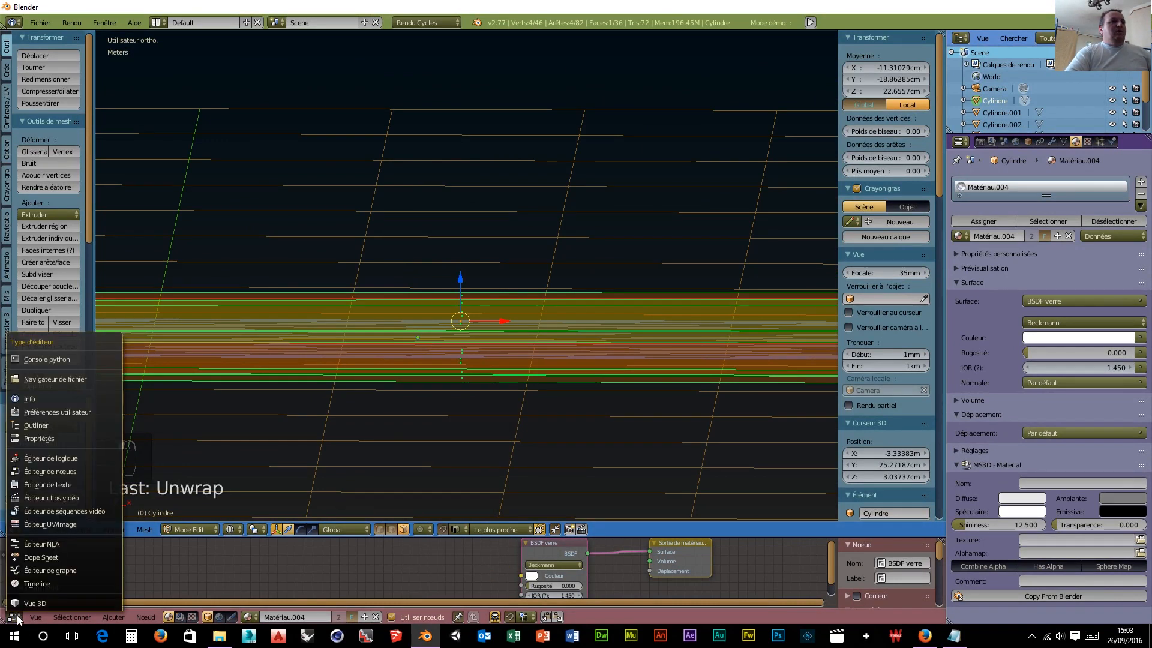
pyautogui.click(42, 472)
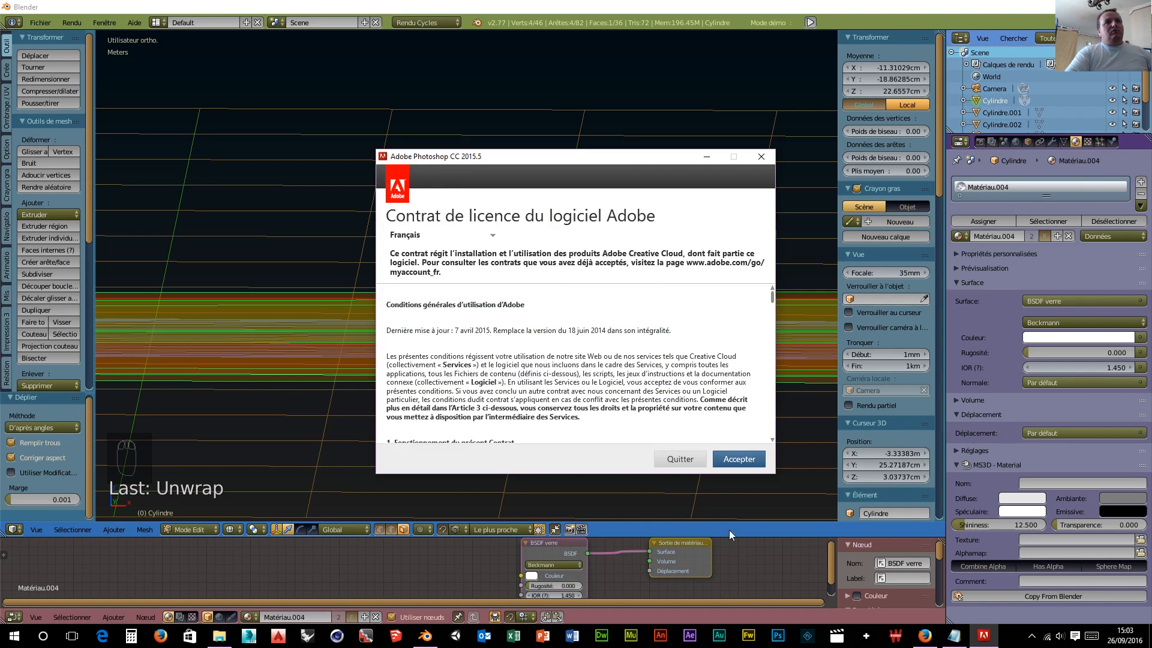
# Step: Switch to Adobe Photoshop CC 2015.5 by accepting its software licence agreement
pyautogui.scroll(-3, 592, 288)
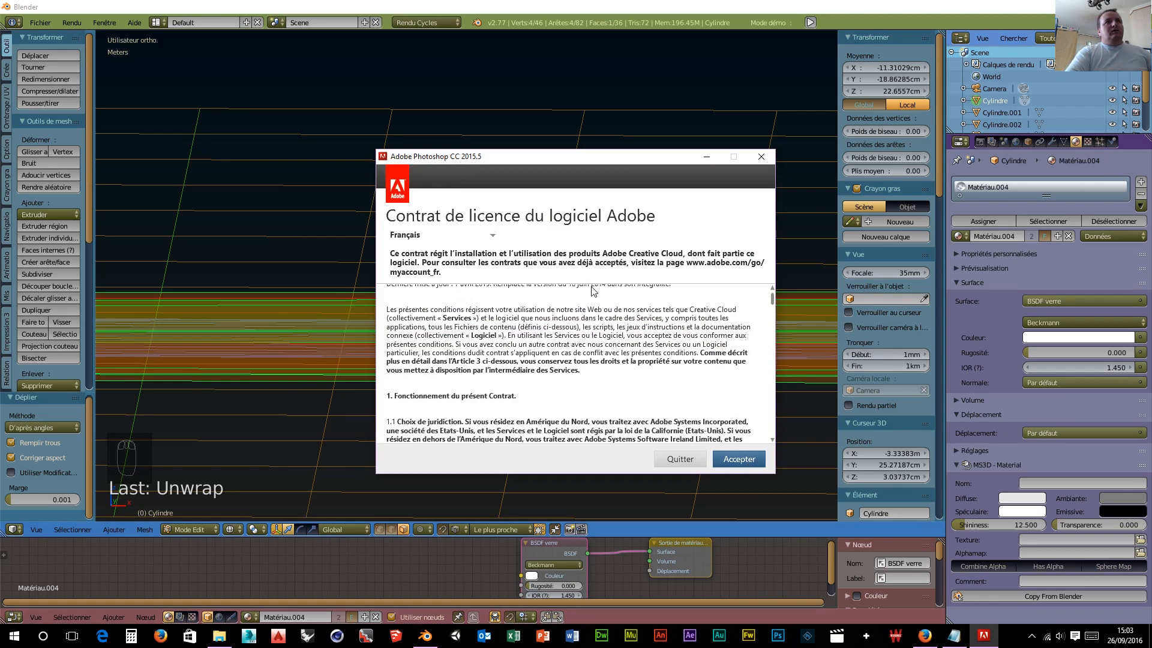
pyautogui.click(739, 459)
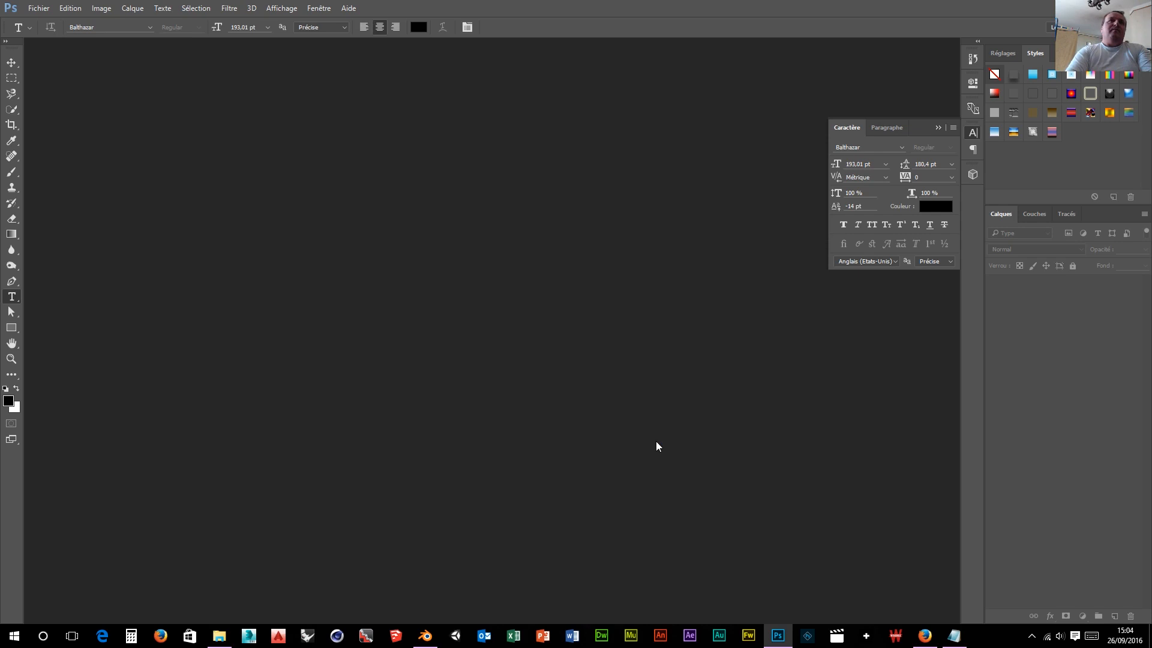
# Step: Open the BIC logo image 2000px-Logo_Bic_2010.svg from the test folder on drive D
pyautogui.click(38, 8)
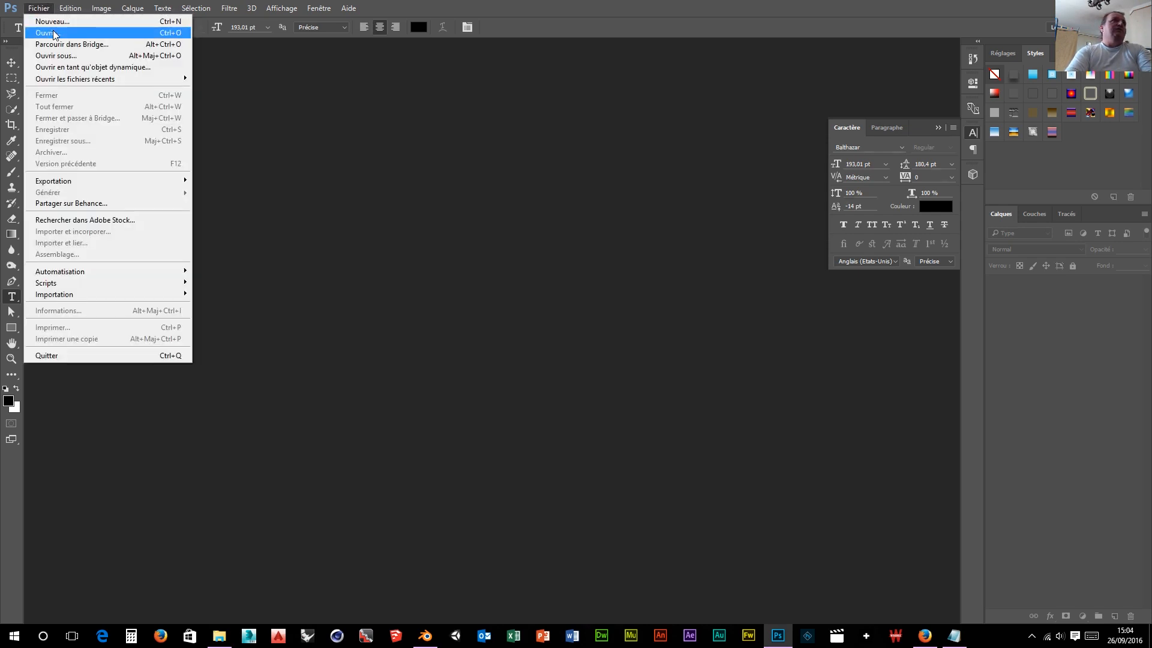
pyautogui.click(53, 33)
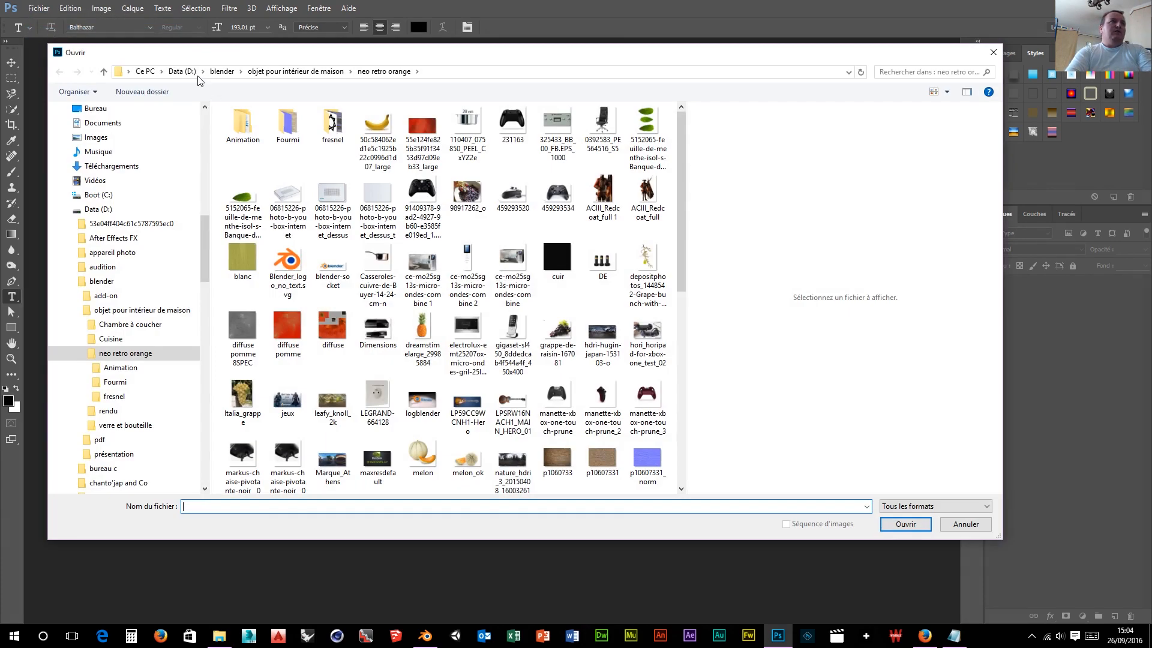
pyautogui.click(203, 72)
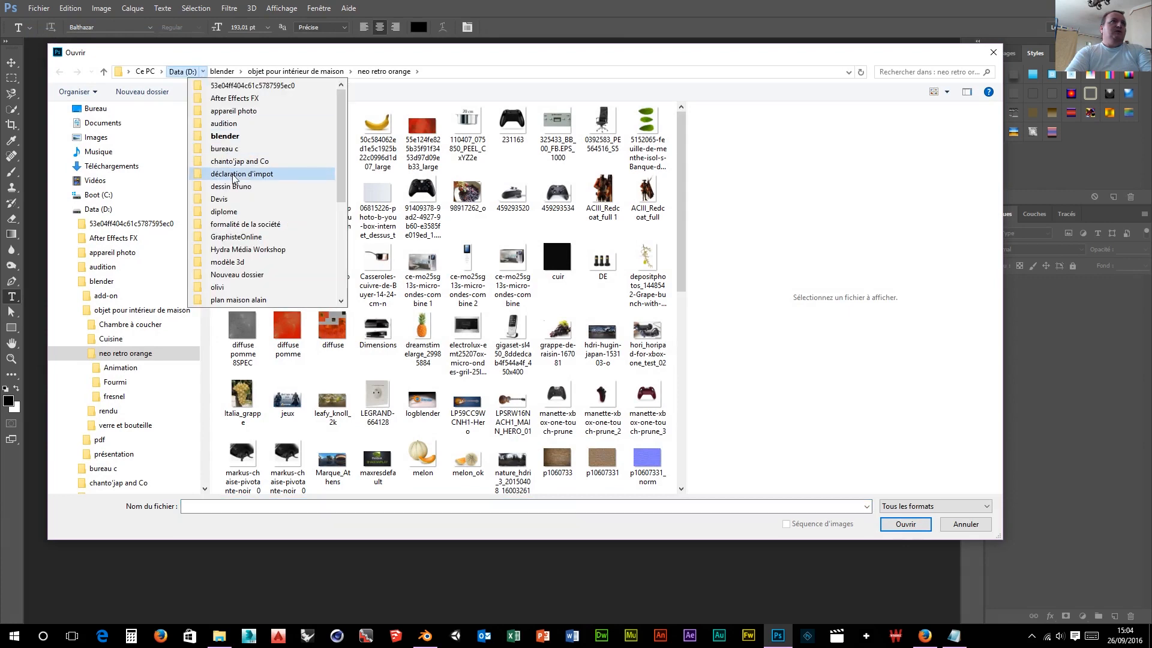
pyautogui.click(241, 72)
pyautogui.click(202, 72)
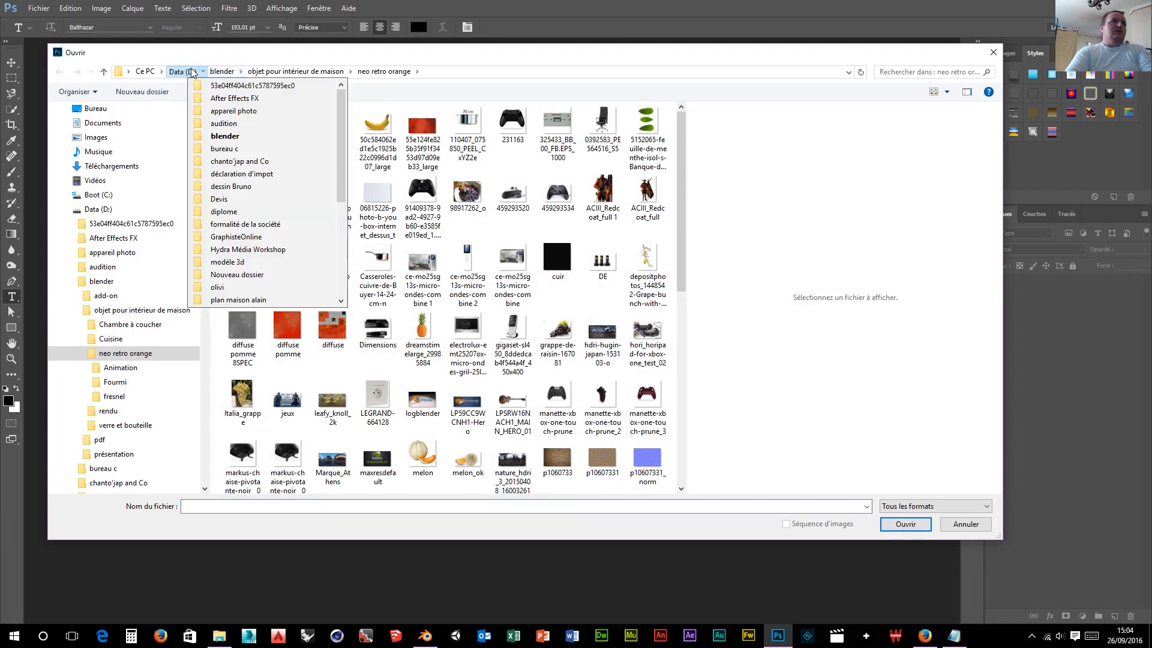
pyautogui.moveTo(343, 195); pyautogui.dragTo(340, 267)
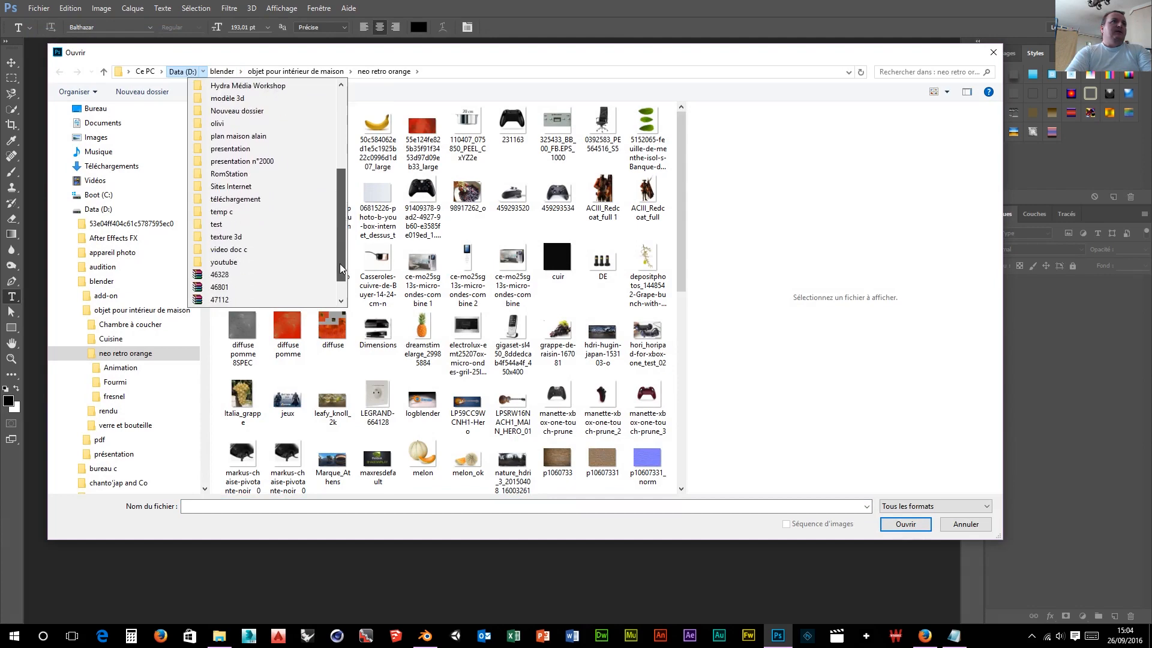
pyautogui.click(250, 225)
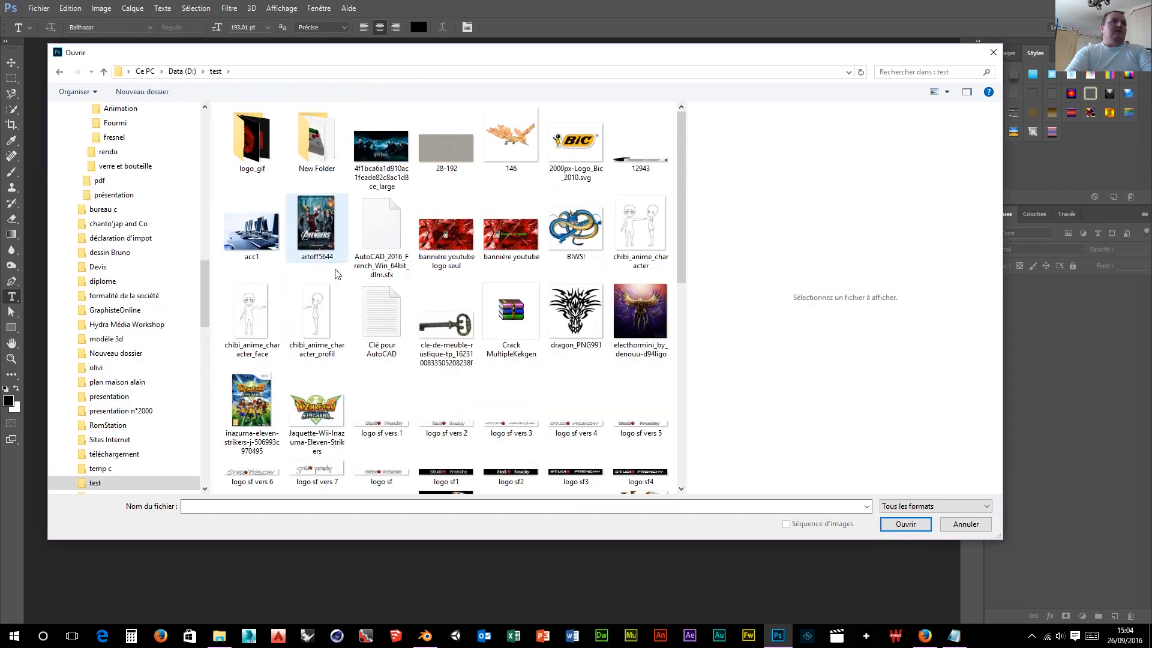
pyautogui.click(579, 144)
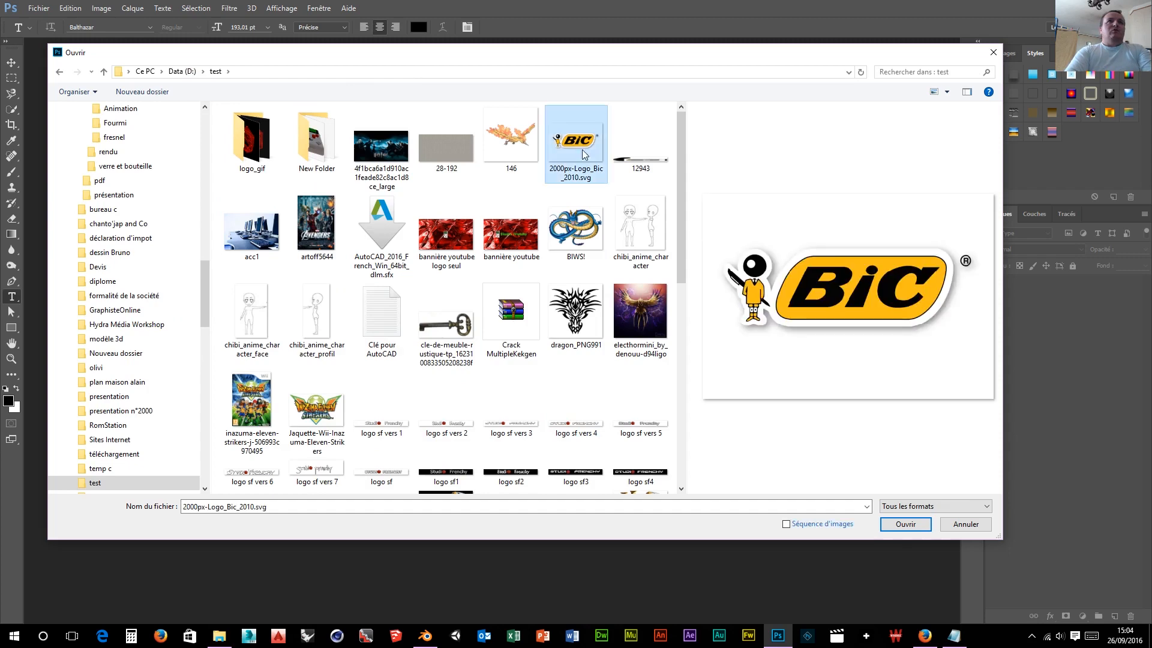
pyautogui.click(902, 527)
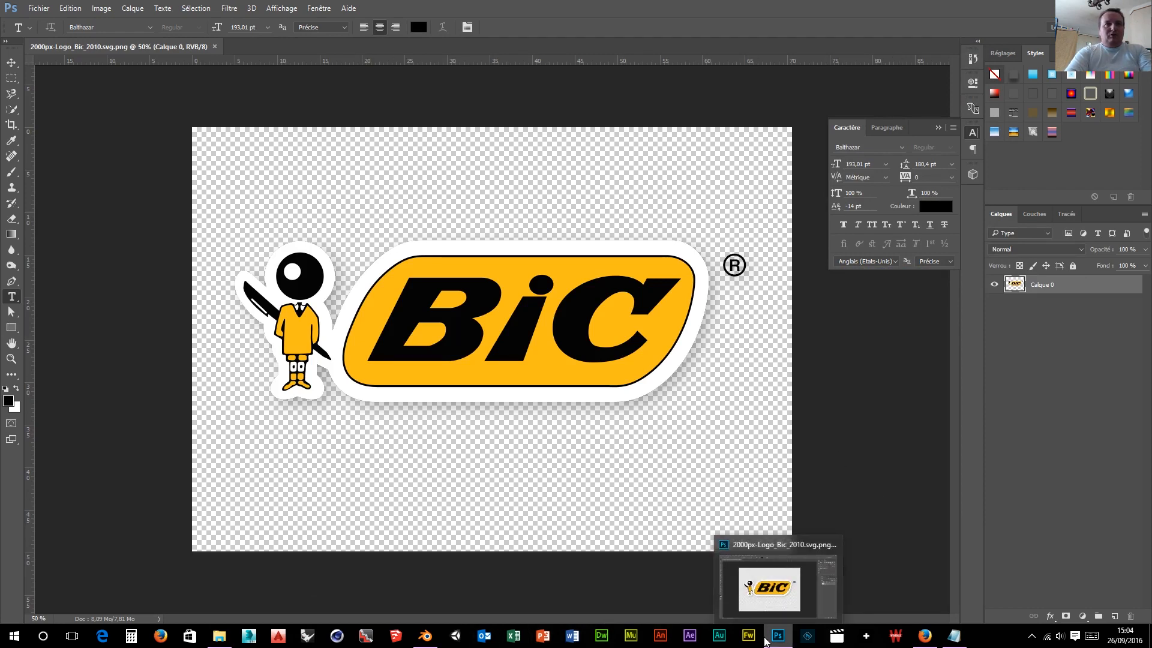
# Step: Switch to Blender and examine the BIC médium lettering on the barrel reference in front orthographic view
pyautogui.moveTo(424, 645)
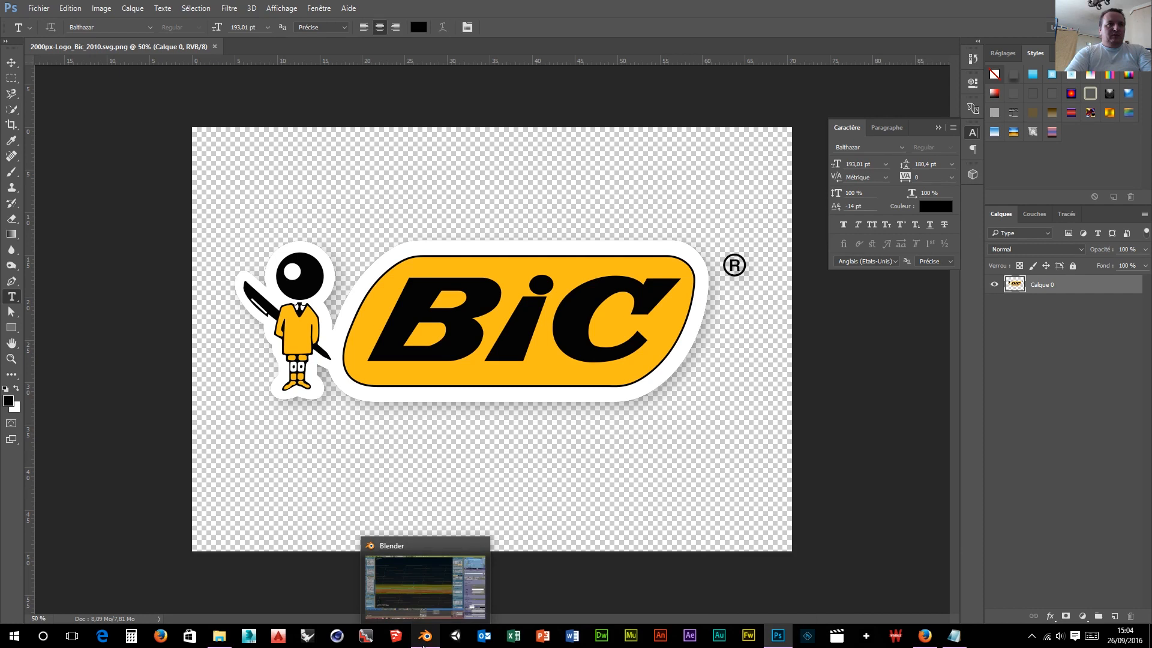
pyautogui.click(415, 597)
pyautogui.press('KP_5')
pyautogui.press('KP_1')
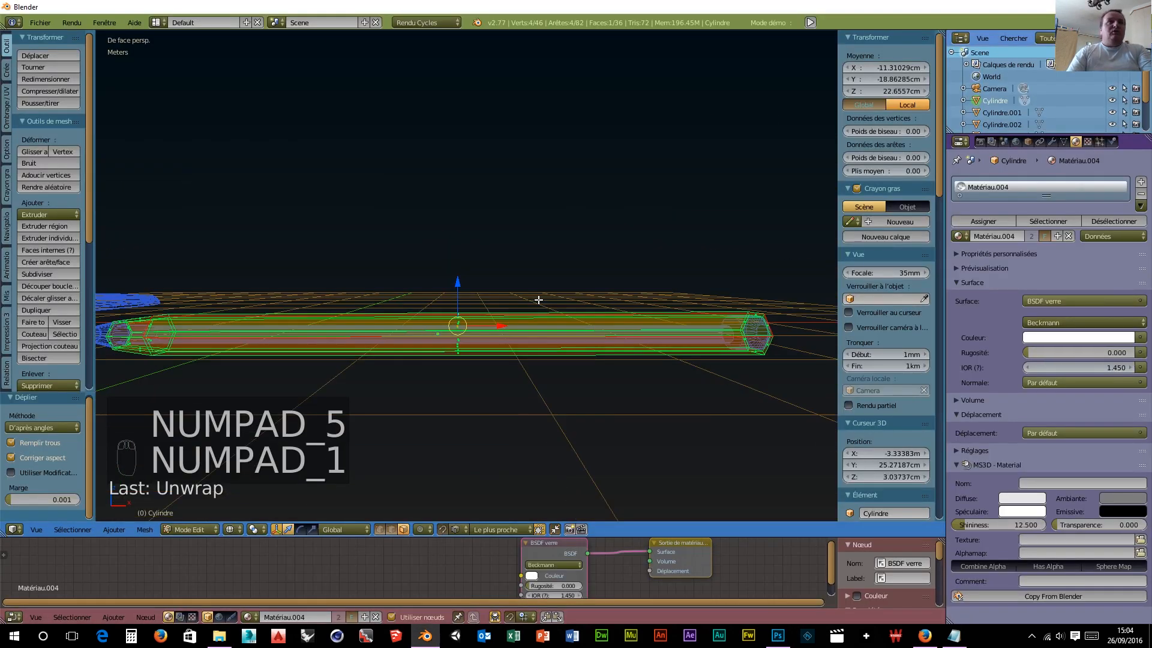
pyautogui.press('KP_5')
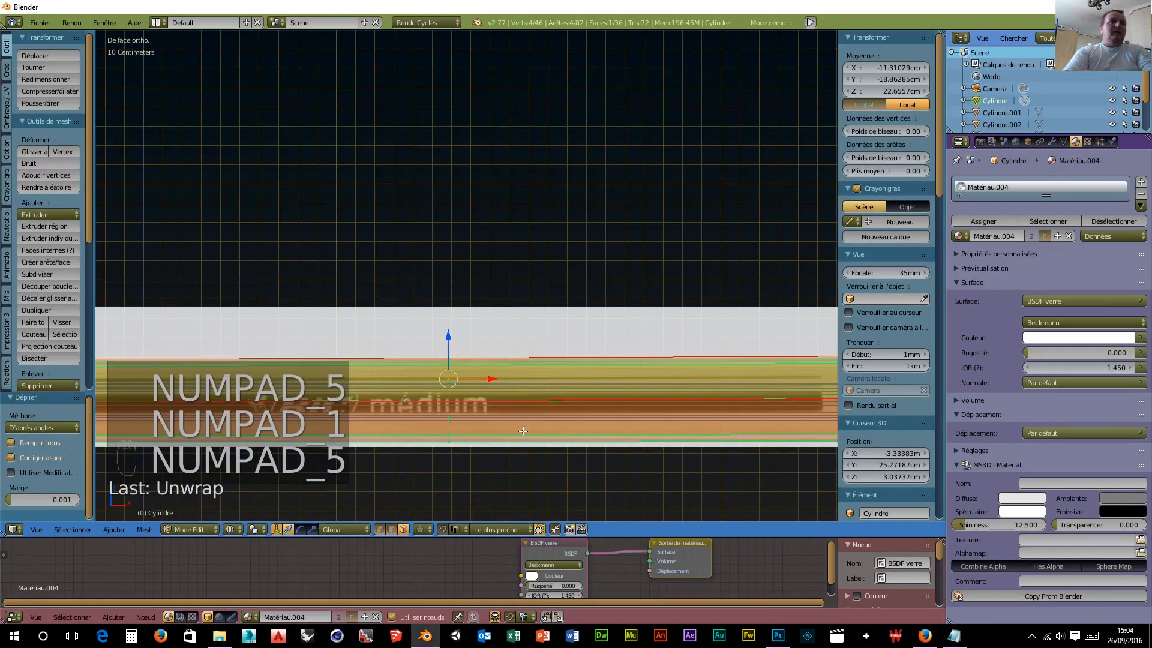
pyautogui.scroll(2, 454, 448)
pyautogui.scroll(-4, 454, 448)
pyautogui.scroll(3, 453, 448)
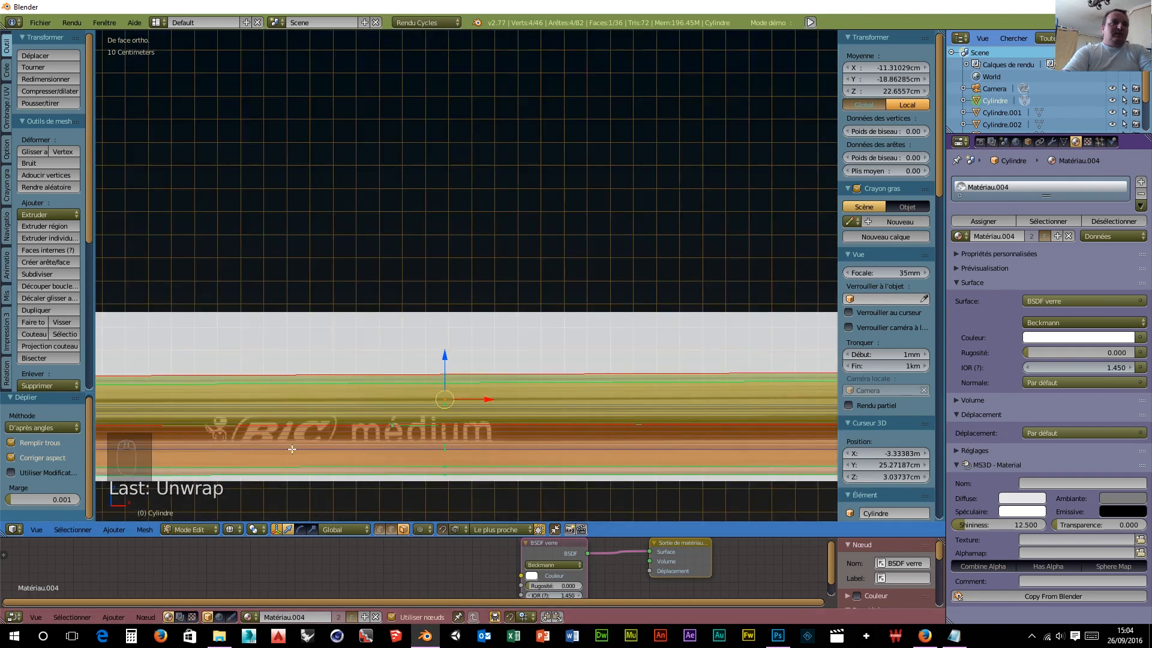
# Step: Compare the logo opened in Photoshop with the barrel lettering in Blender by alternating between them, finishing in Photoshop
pyautogui.click(780, 639)
pyautogui.click(780, 639)
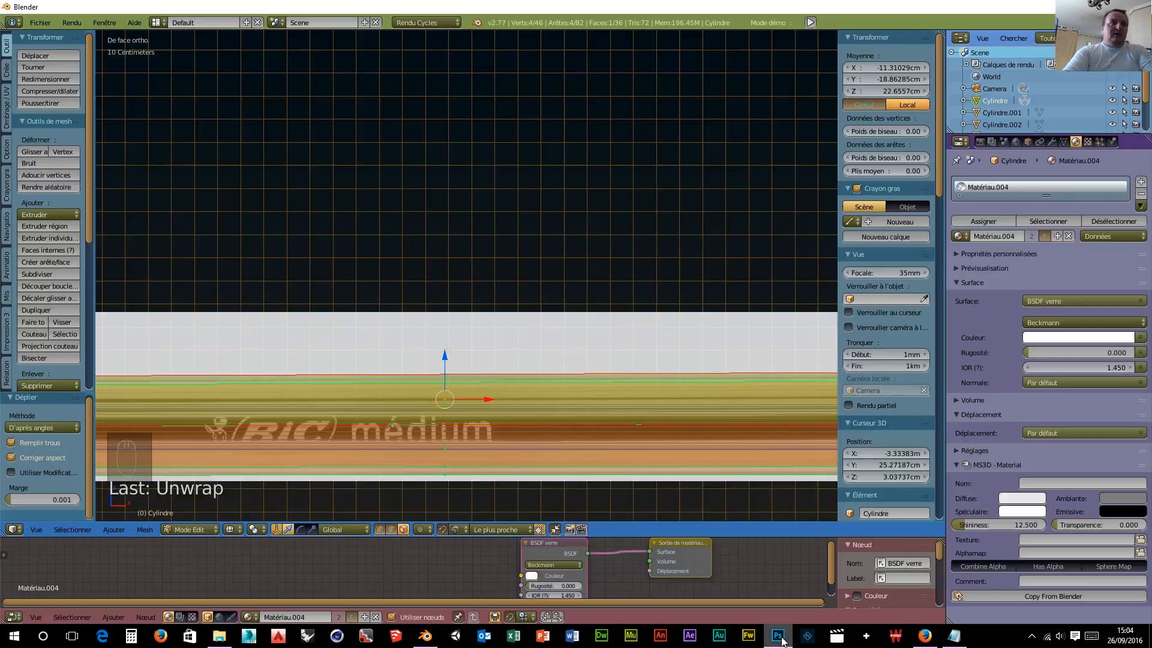
pyautogui.click(779, 638)
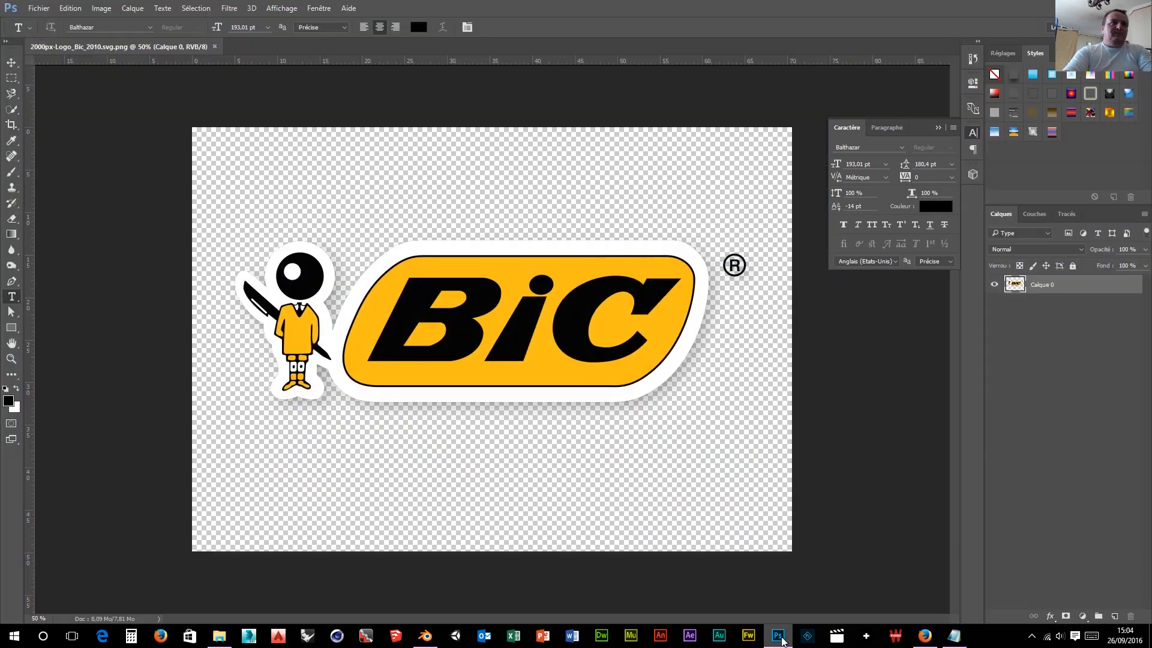
pyautogui.click(780, 638)
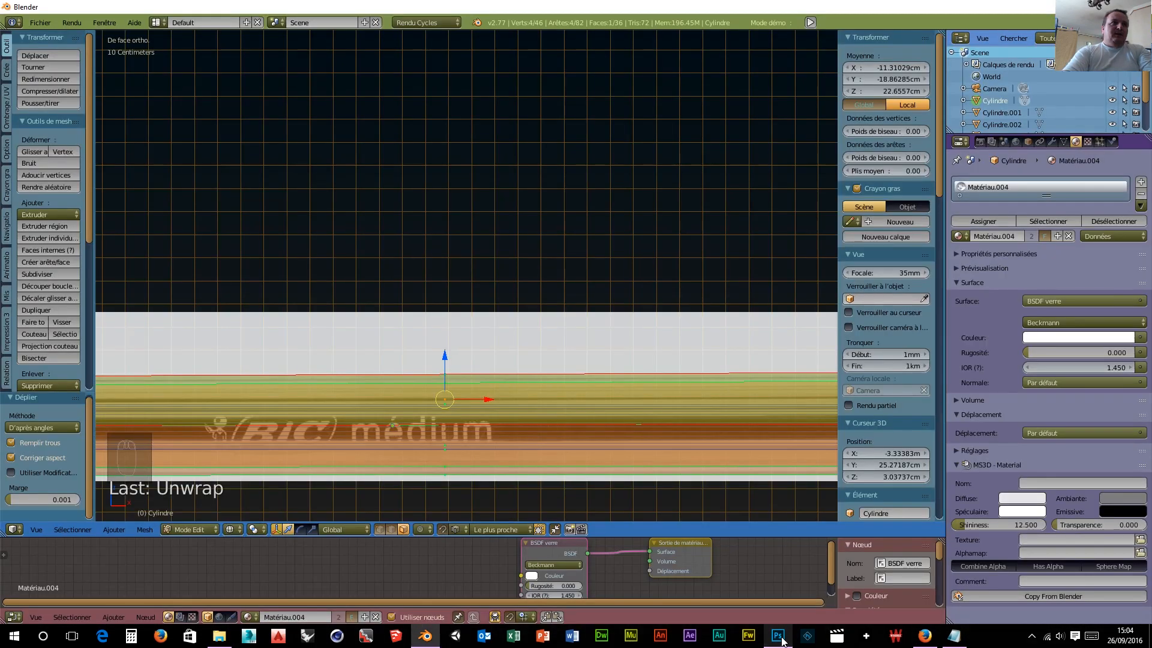
pyautogui.click(779, 638)
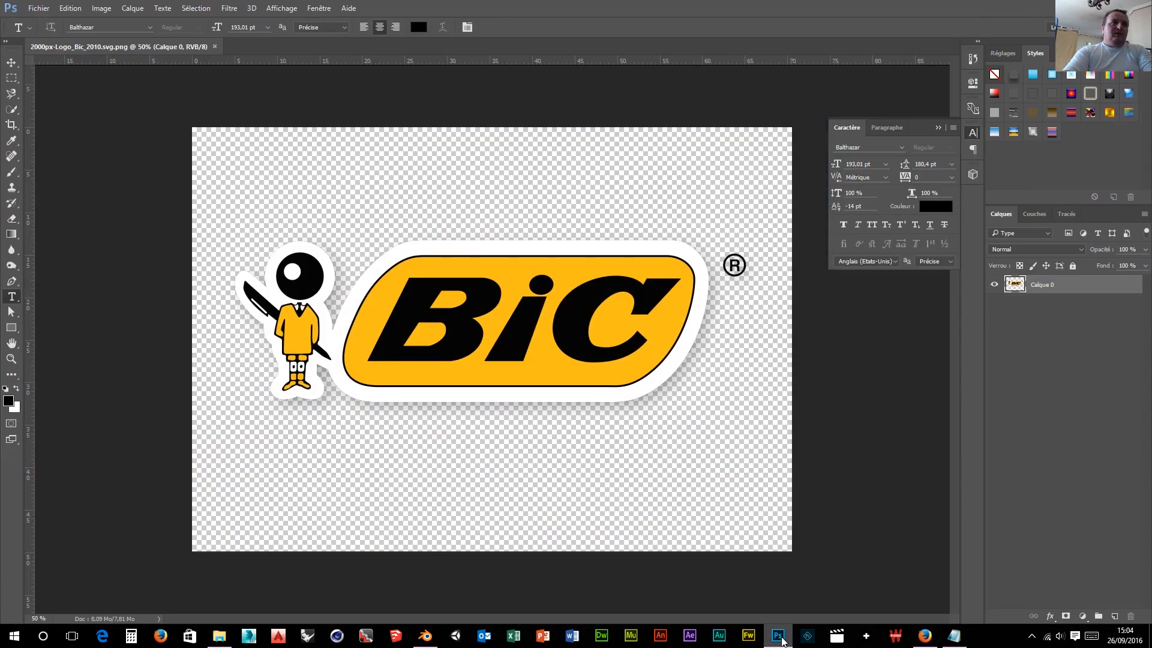
pyautogui.click(780, 638)
pyautogui.click(780, 638)
pyautogui.click(780, 638)
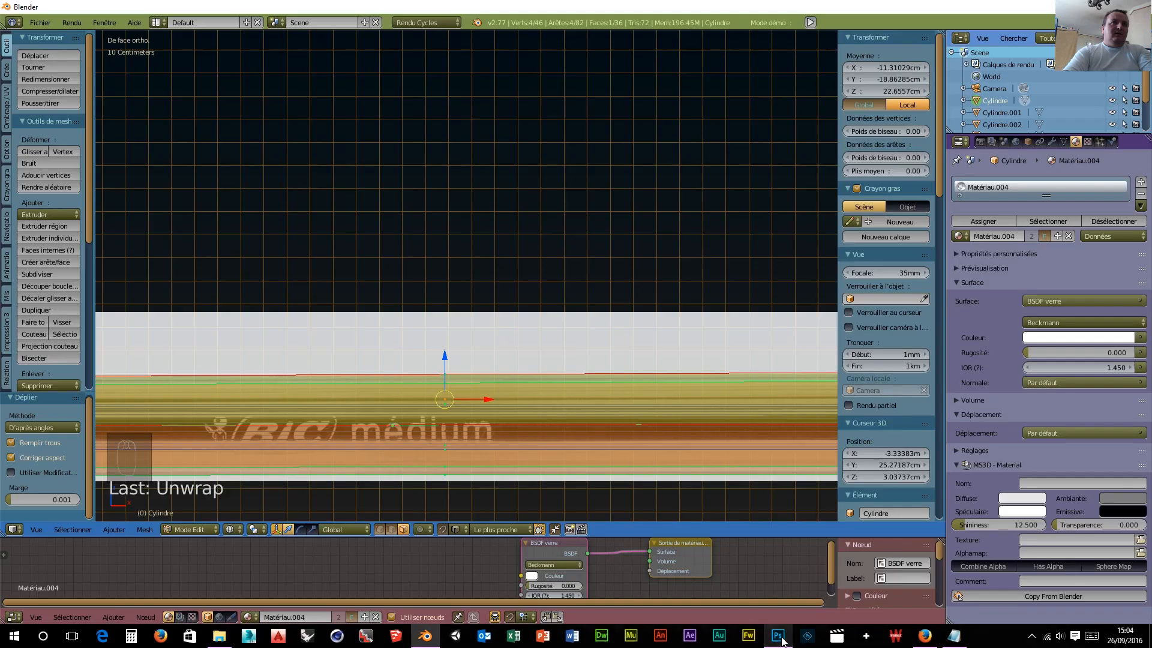
pyautogui.click(780, 638)
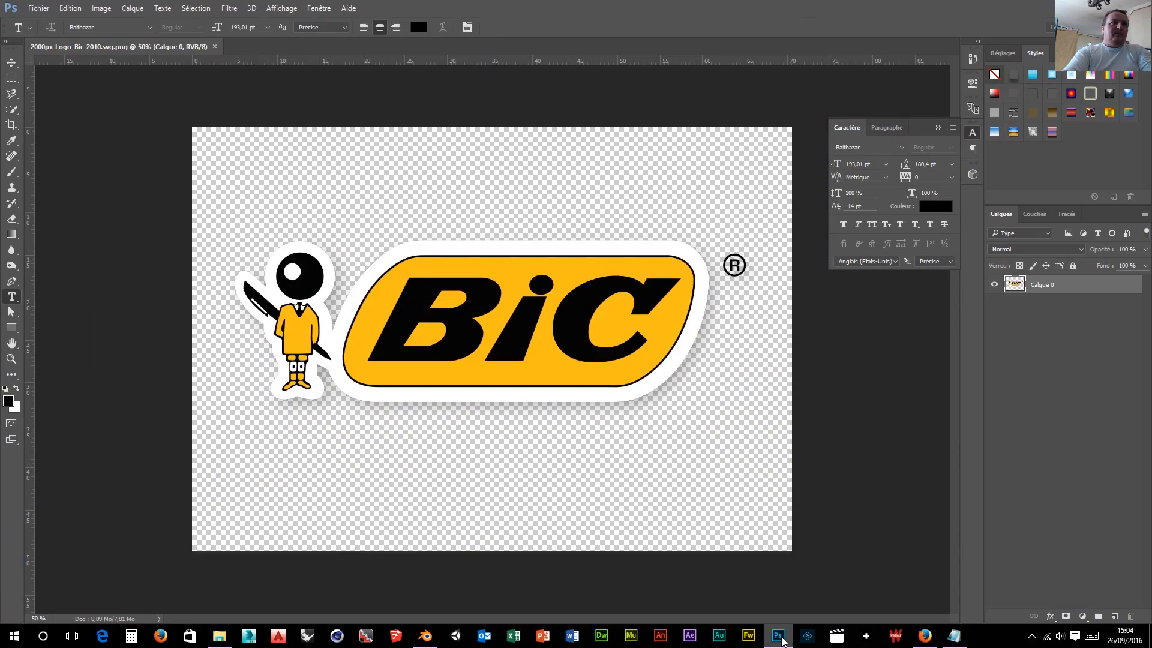
pyautogui.click(780, 639)
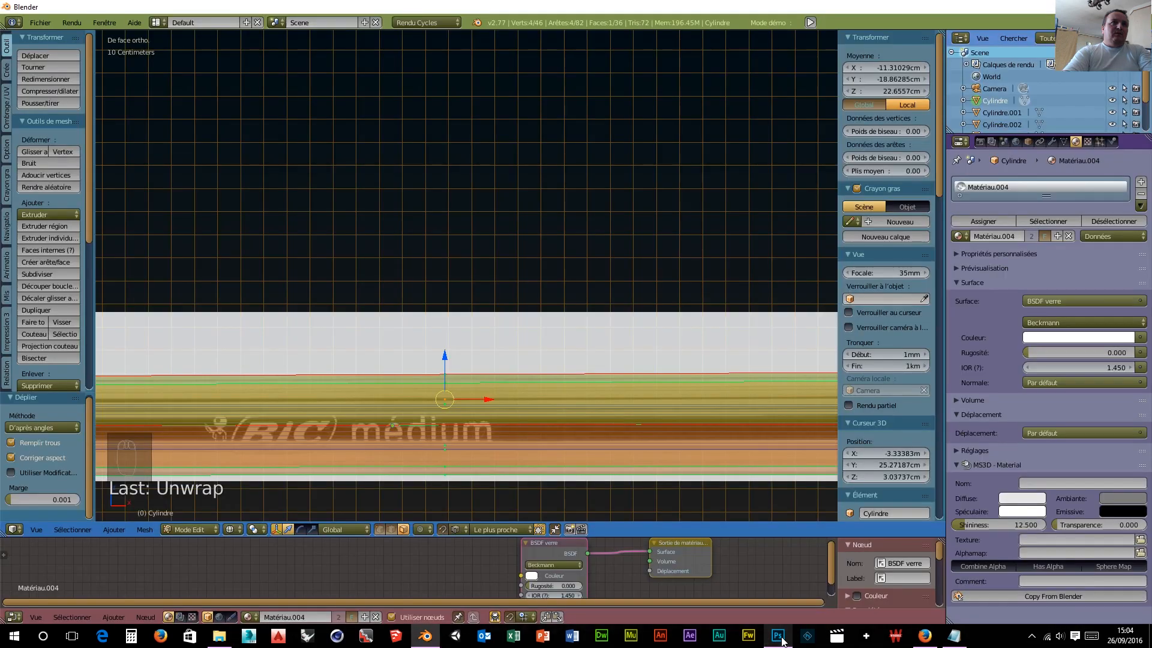
pyautogui.click(780, 638)
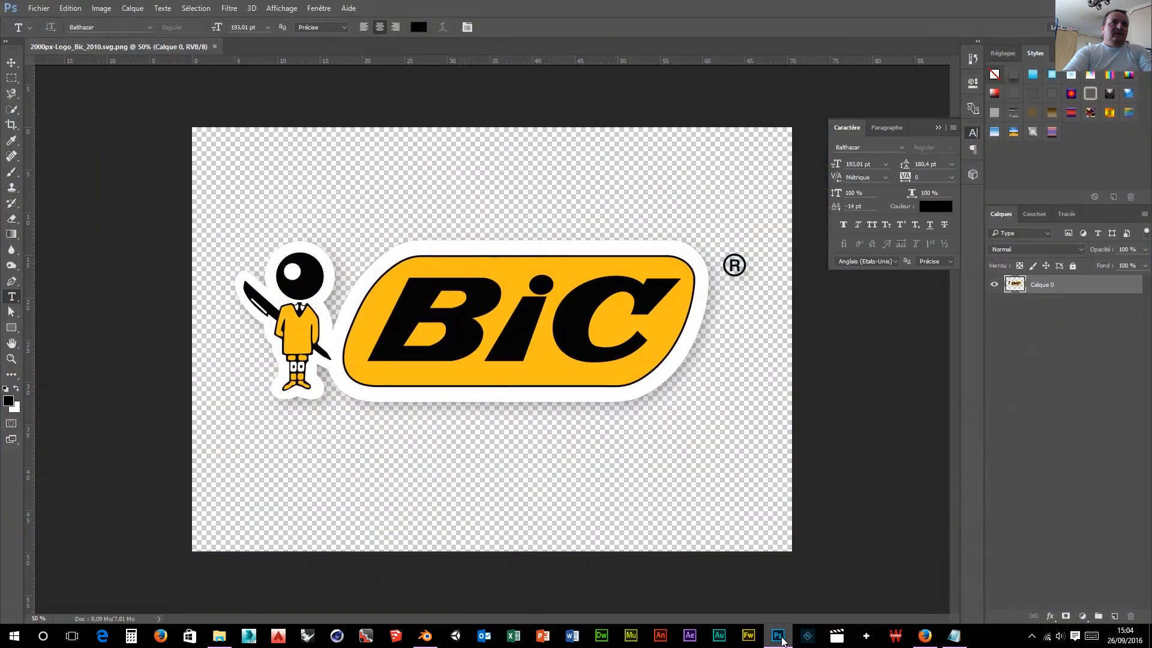
pyautogui.click(780, 638)
pyautogui.click(781, 641)
pyautogui.click(782, 641)
pyautogui.click(782, 641)
pyautogui.click(778, 636)
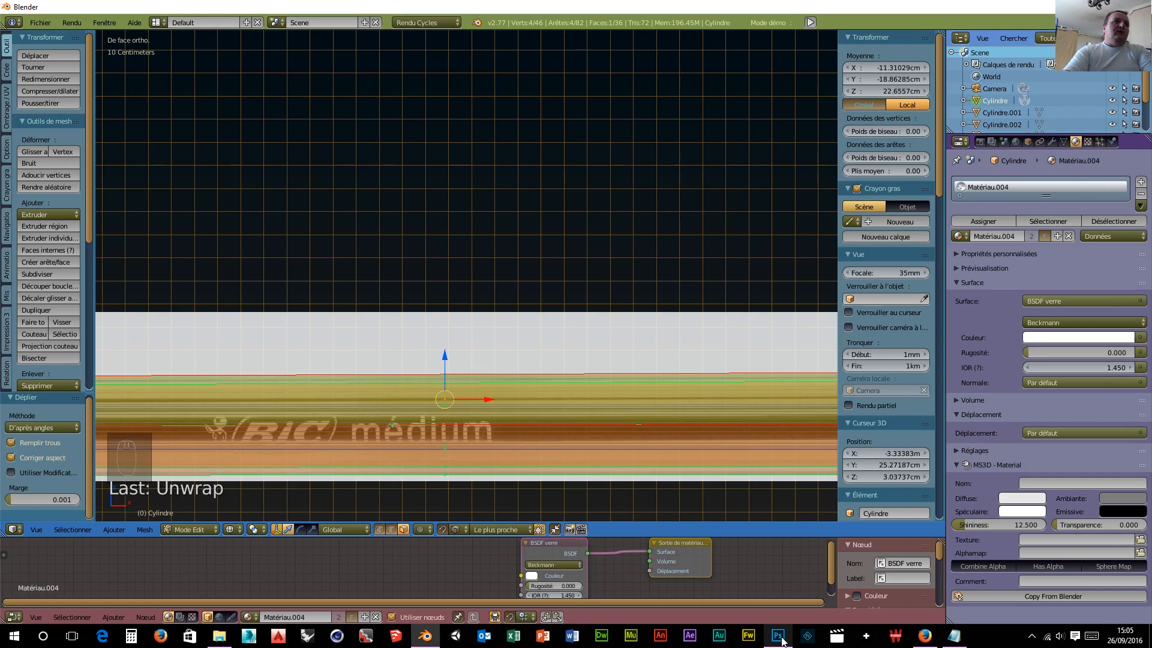
pyautogui.click(778, 637)
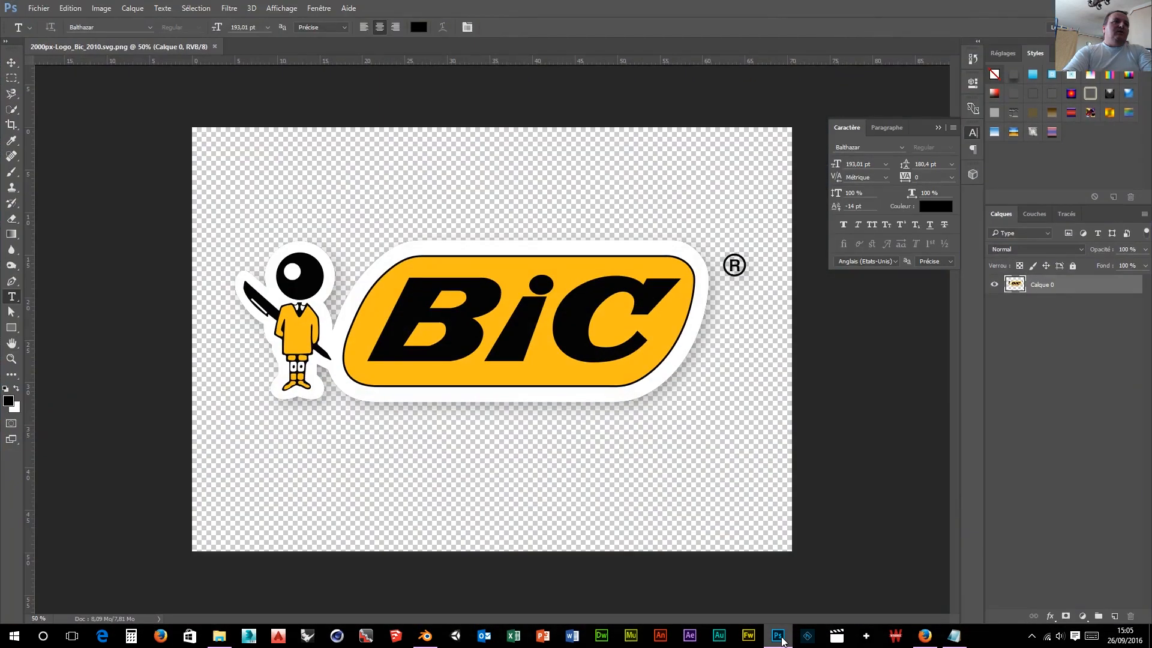
pyautogui.click(778, 637)
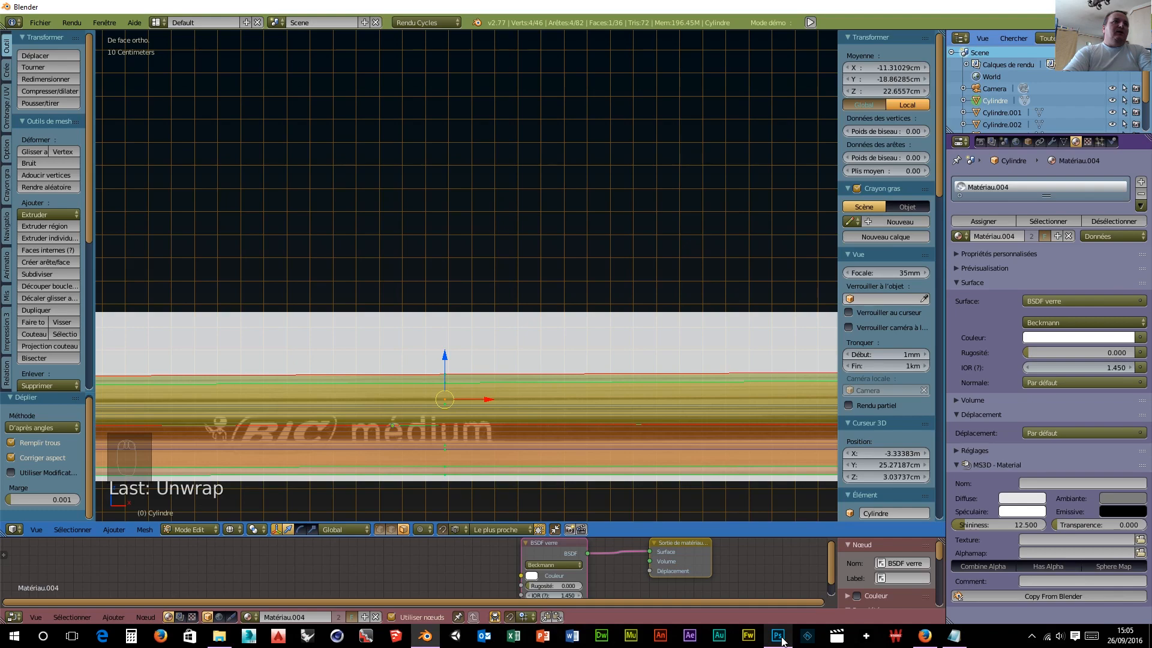
pyautogui.click(781, 640)
pyautogui.click(781, 639)
pyautogui.click(782, 640)
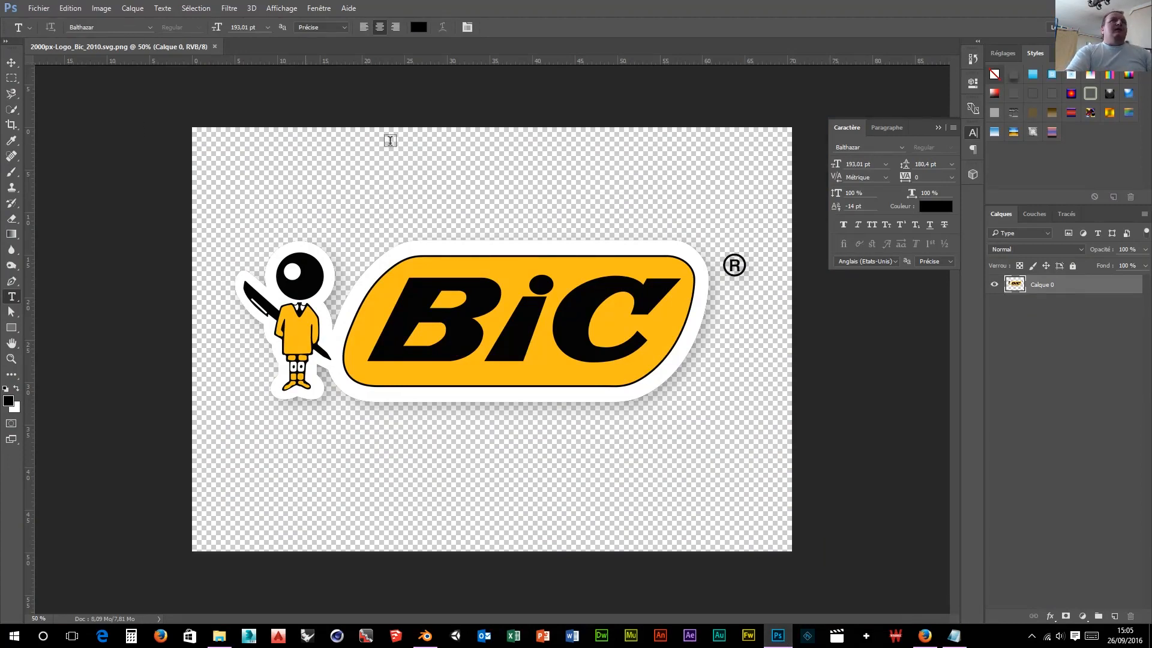
# Step: Invert the colours of the BIC logo layer with the Négatif adjustment
pyautogui.click(102, 9)
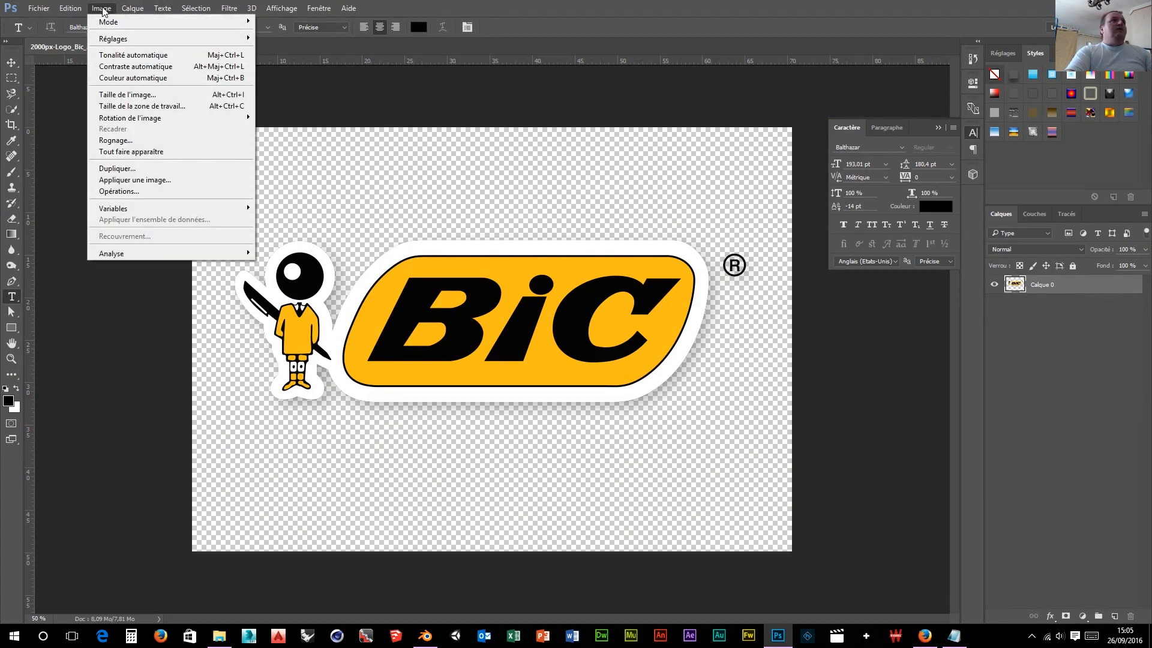
pyautogui.moveTo(114, 39)
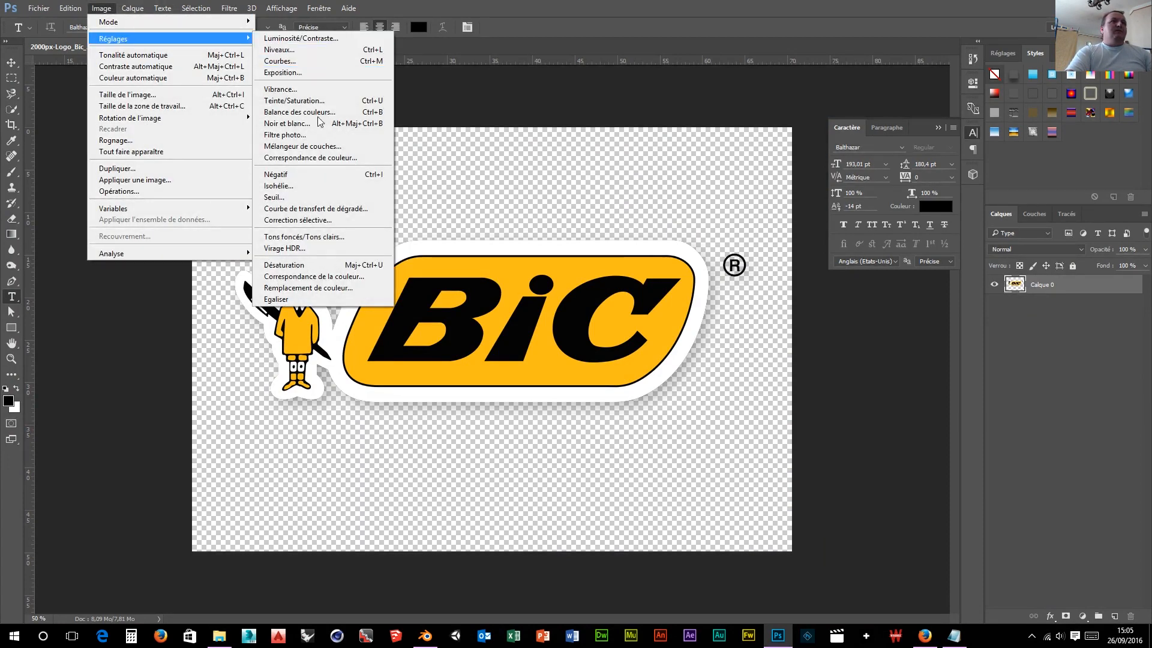
pyautogui.click(304, 174)
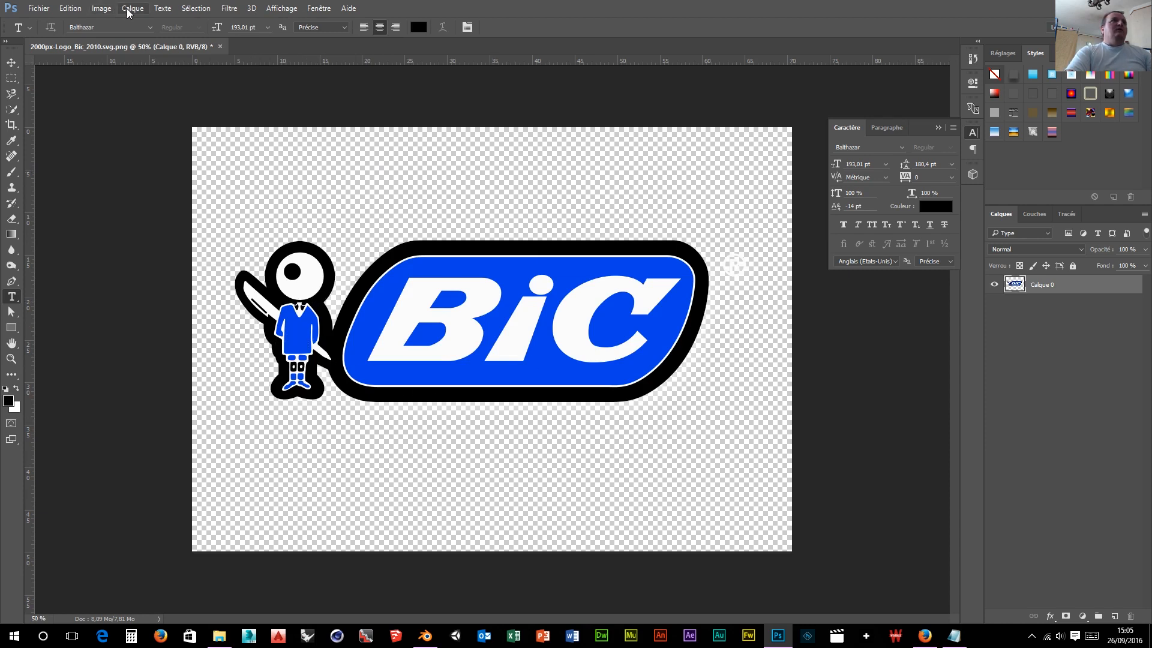
# Step: Apply a Noir et blanc adjustment to the inverted logo with Bleus set to -200 %
pyautogui.click(102, 8)
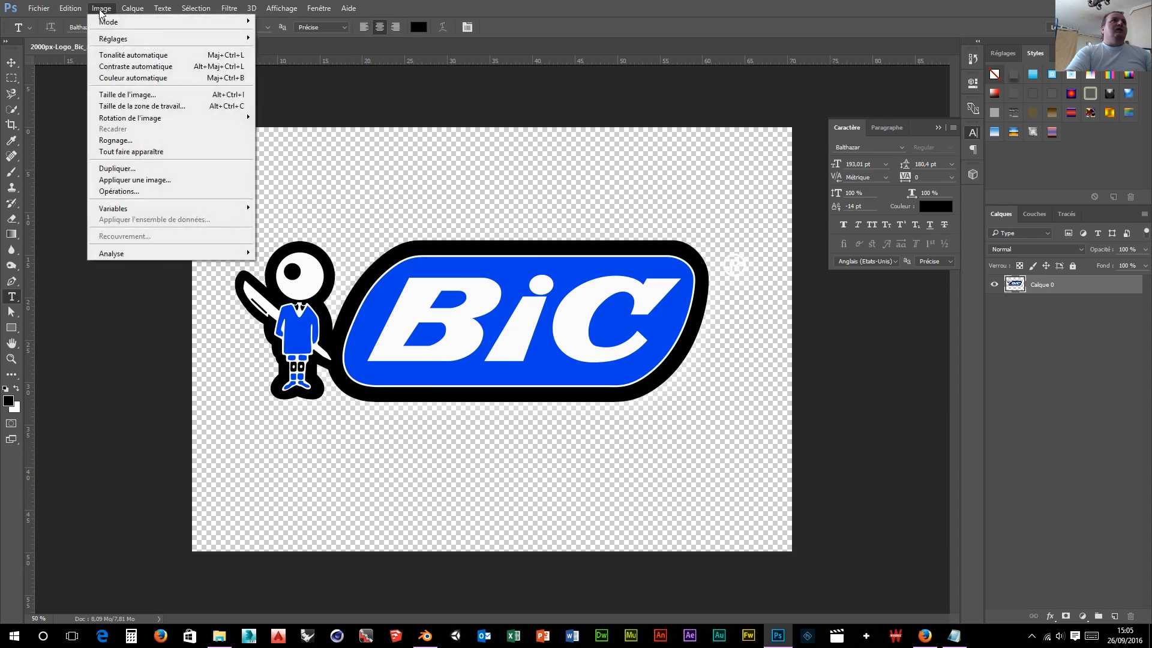
pyautogui.moveTo(124, 41)
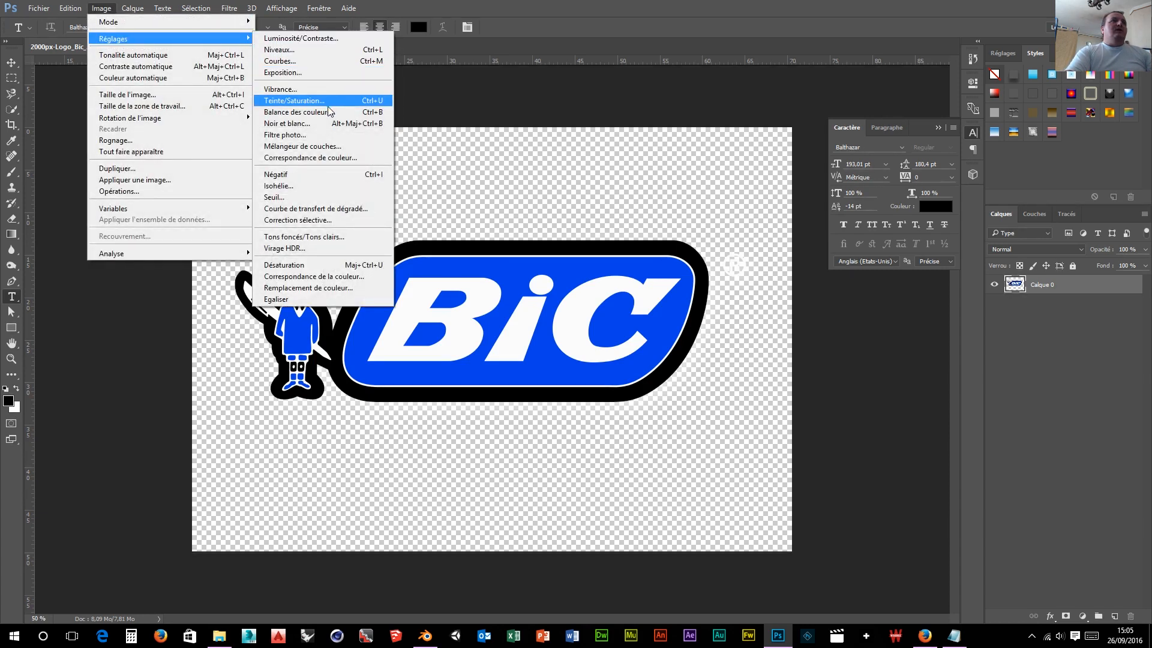
pyautogui.click(322, 126)
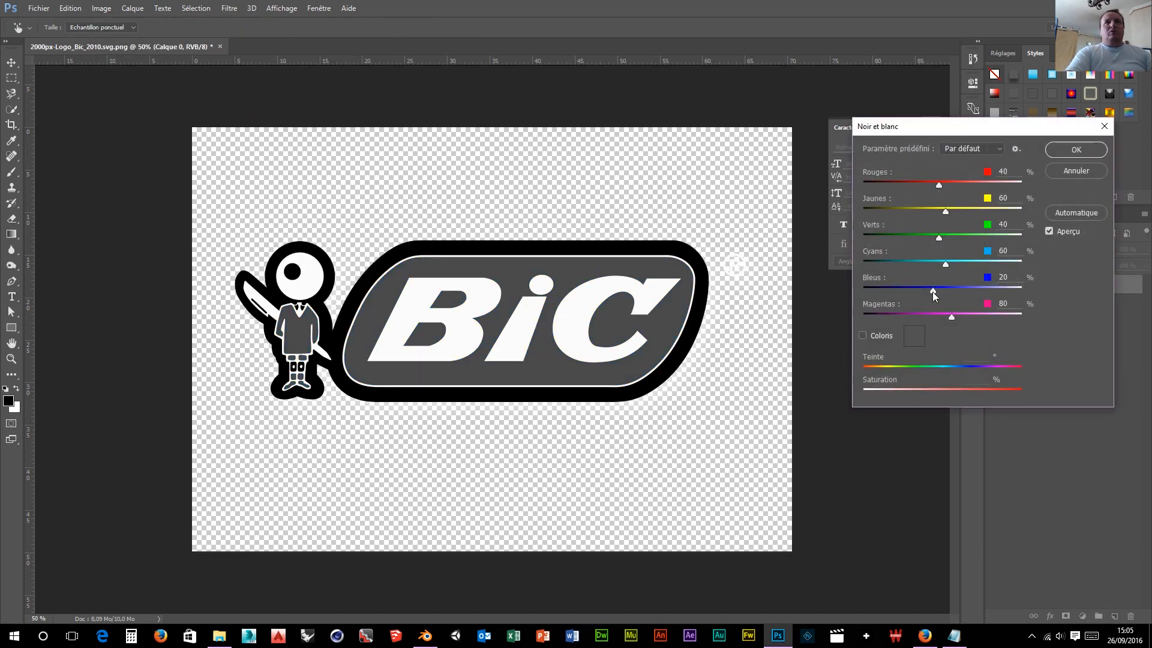
pyautogui.moveTo(932, 291); pyautogui.dragTo(798, 318)
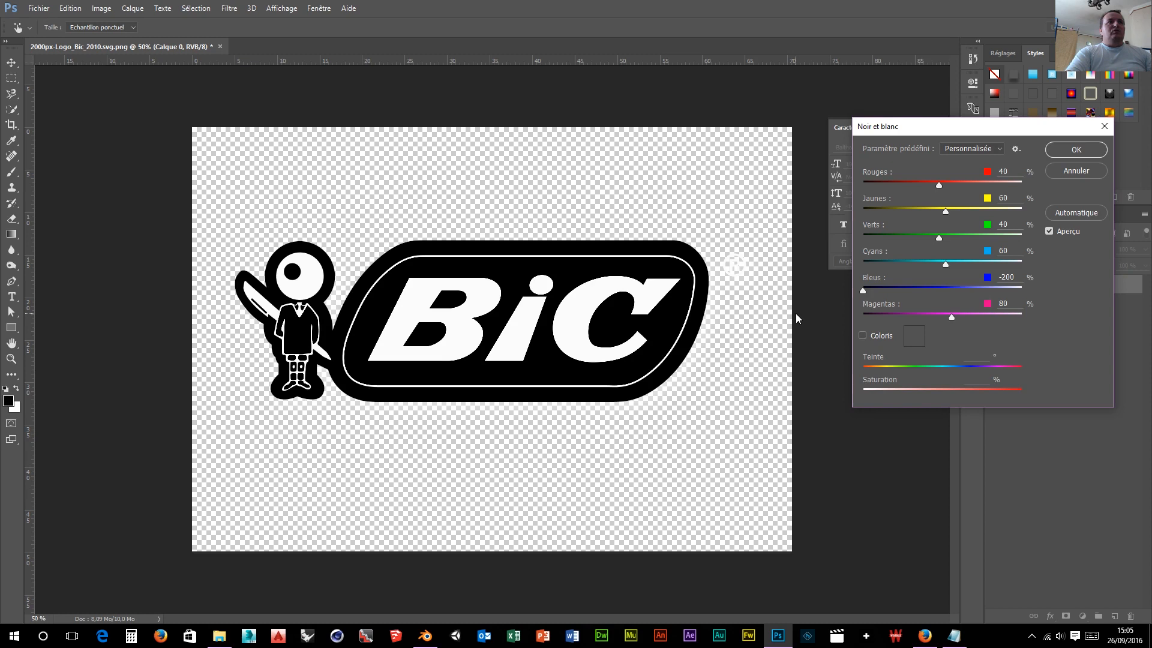
pyautogui.moveTo(796, 313); pyautogui.dragTo(797, 310)
pyautogui.click(1076, 149)
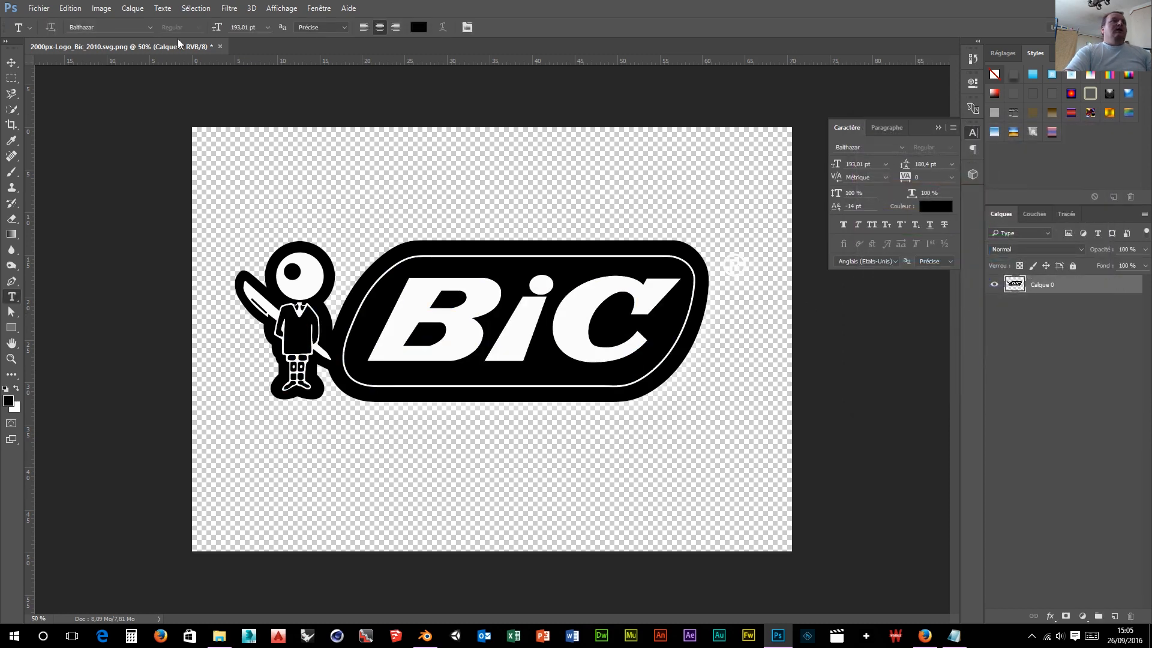
# Step: Save a PNG copy of the black-and-white BIC logo in the test folder with Plus petit/Lent compression and no interlacing
pyautogui.click(38, 8)
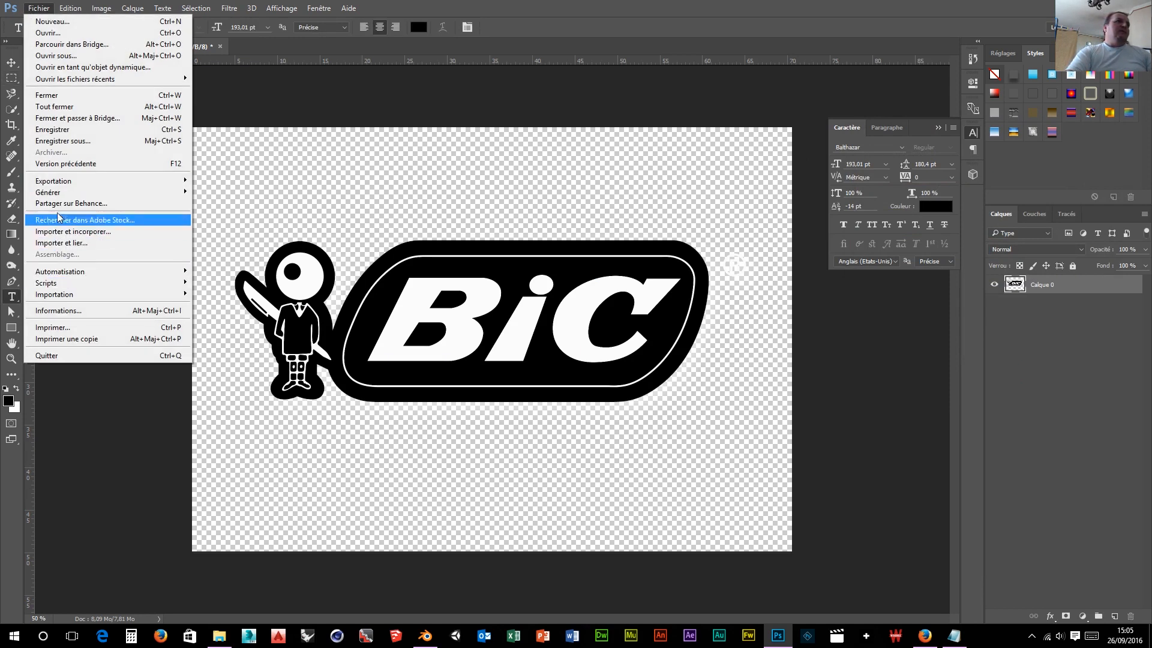
pyautogui.click(60, 141)
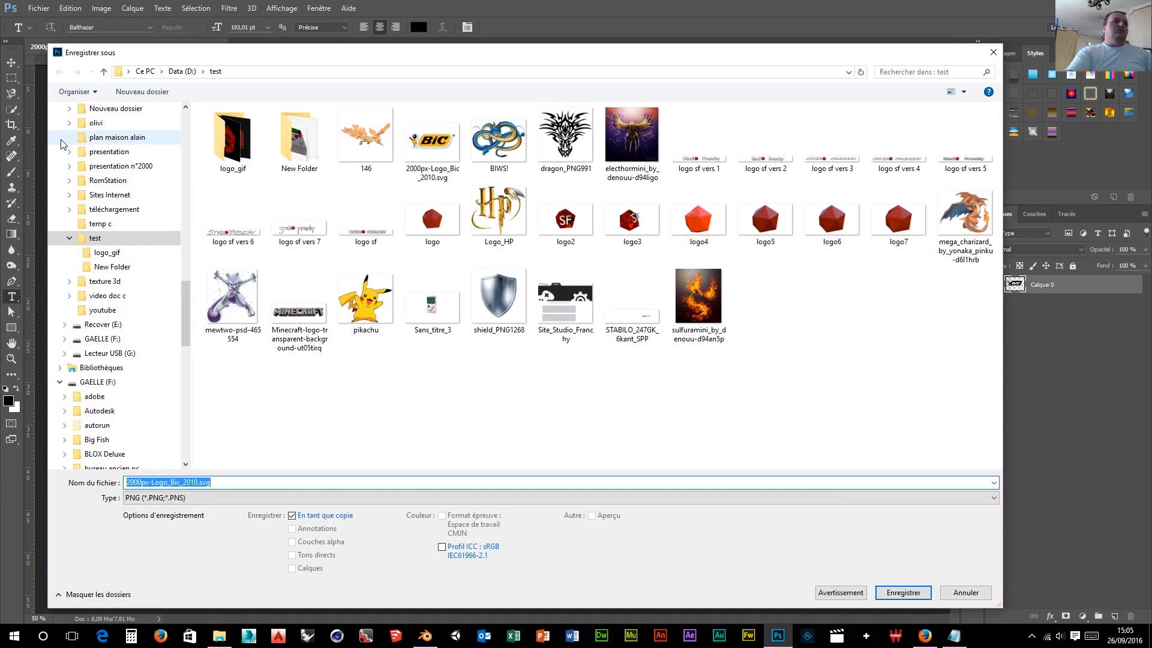
pyautogui.moveTo(230, 481); pyautogui.dragTo(151, 481)
pyautogui.click(192, 483)
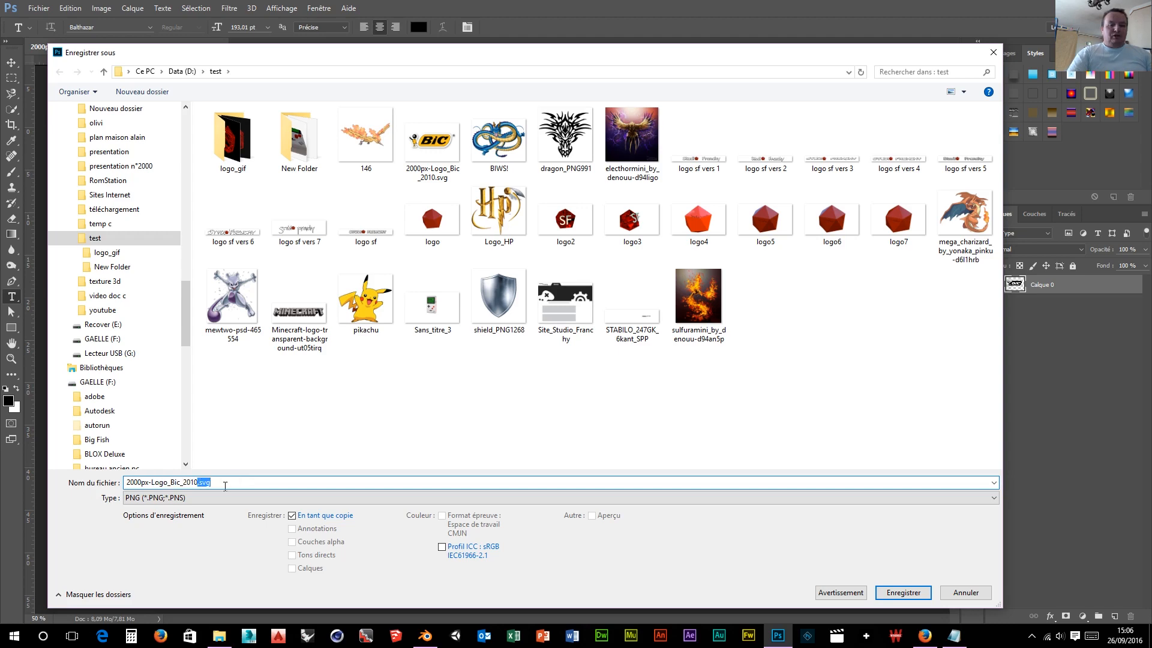
pyautogui.press('Return')
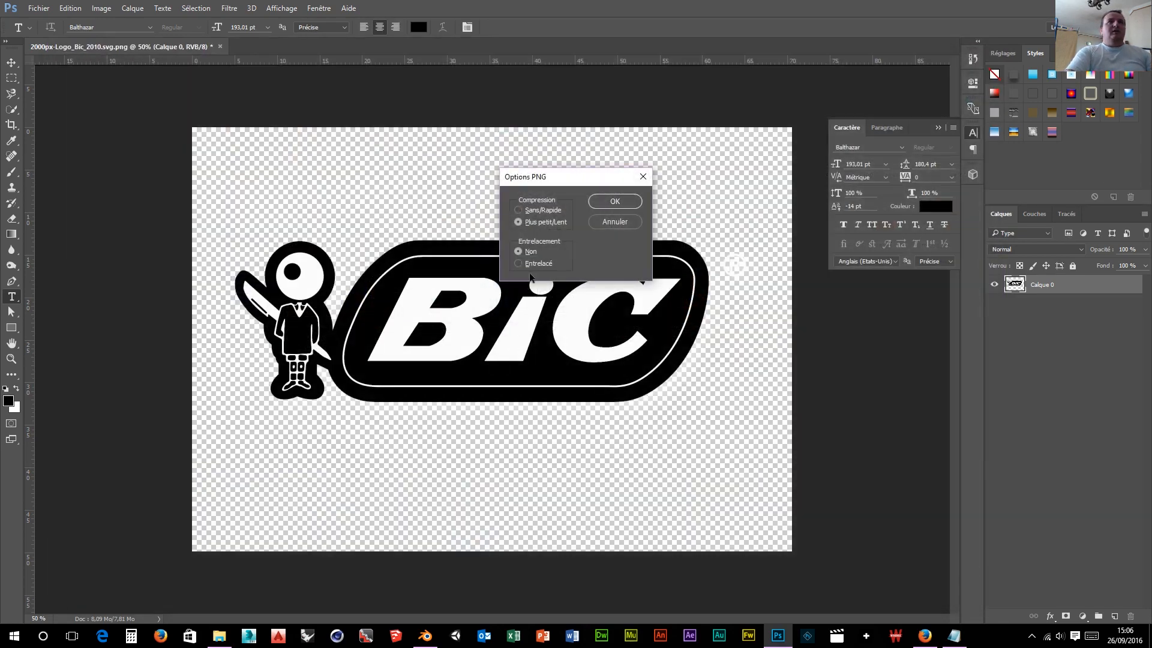
pyautogui.click(614, 201)
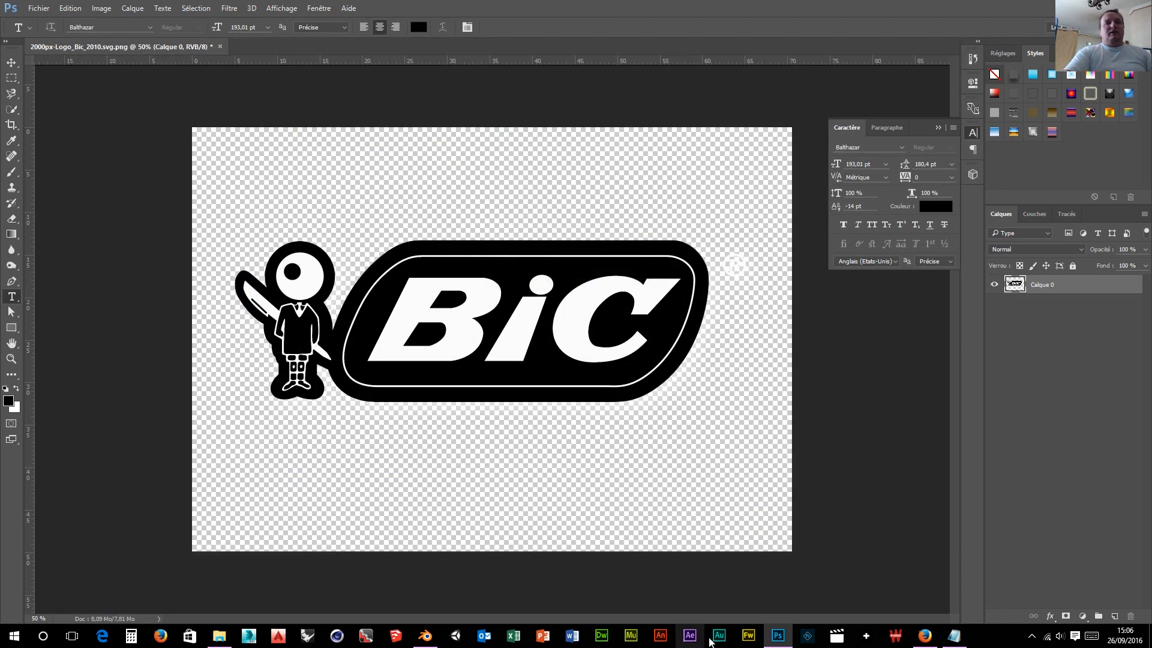
# Step: Switch to Blender, enlarge the node editor area beneath the 3D view and change it to the UV/Image editor
pyautogui.click(425, 636)
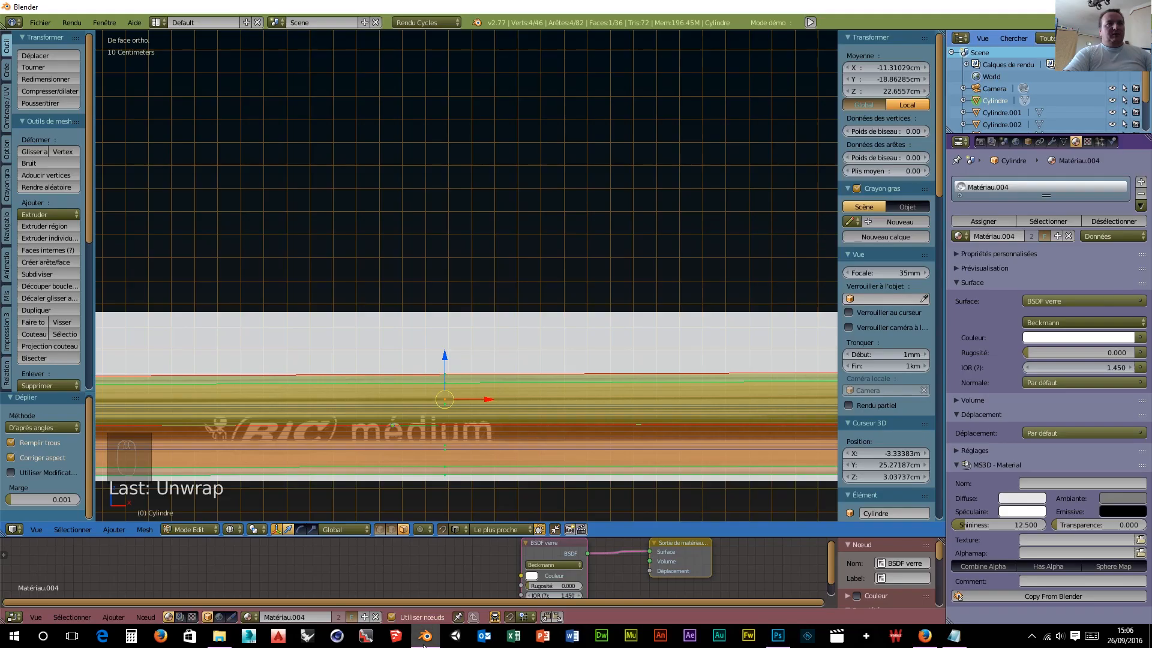
pyautogui.scroll(-3, 549, 468)
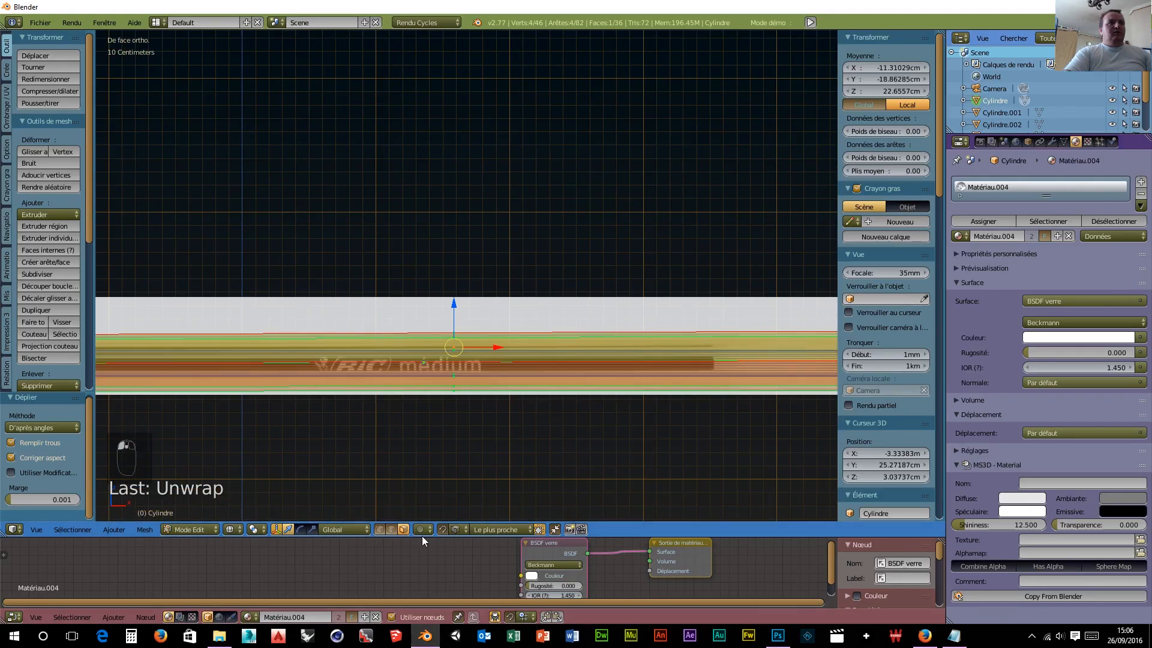
pyautogui.moveTo(425, 537); pyautogui.dragTo(462, 351)
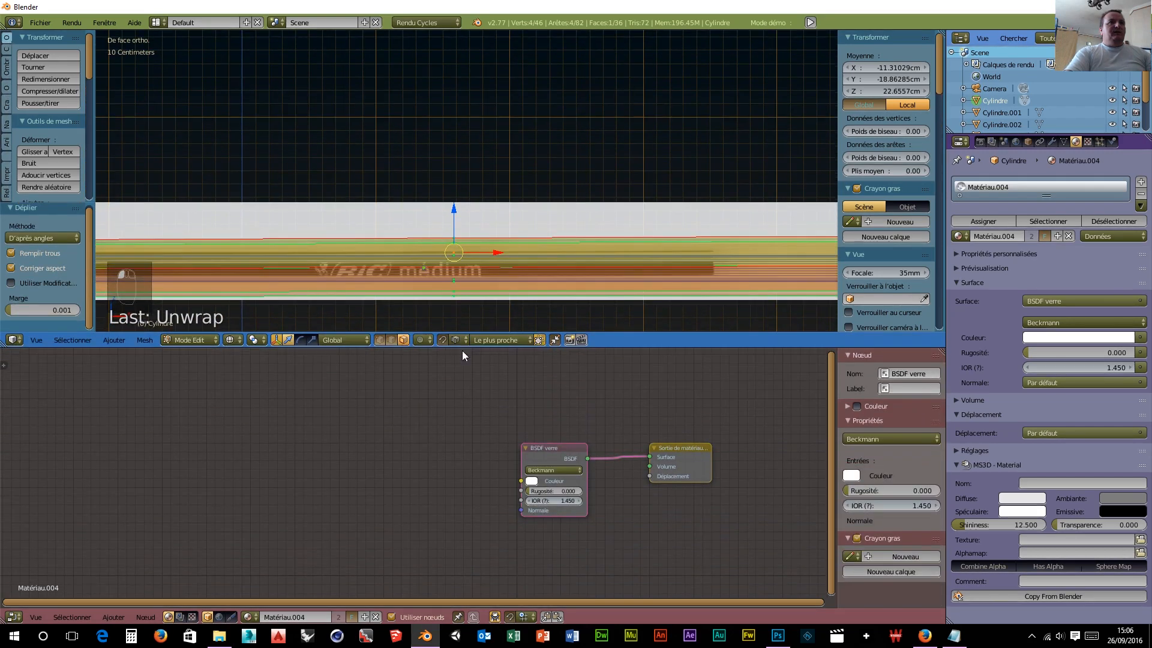
pyautogui.click(12, 616)
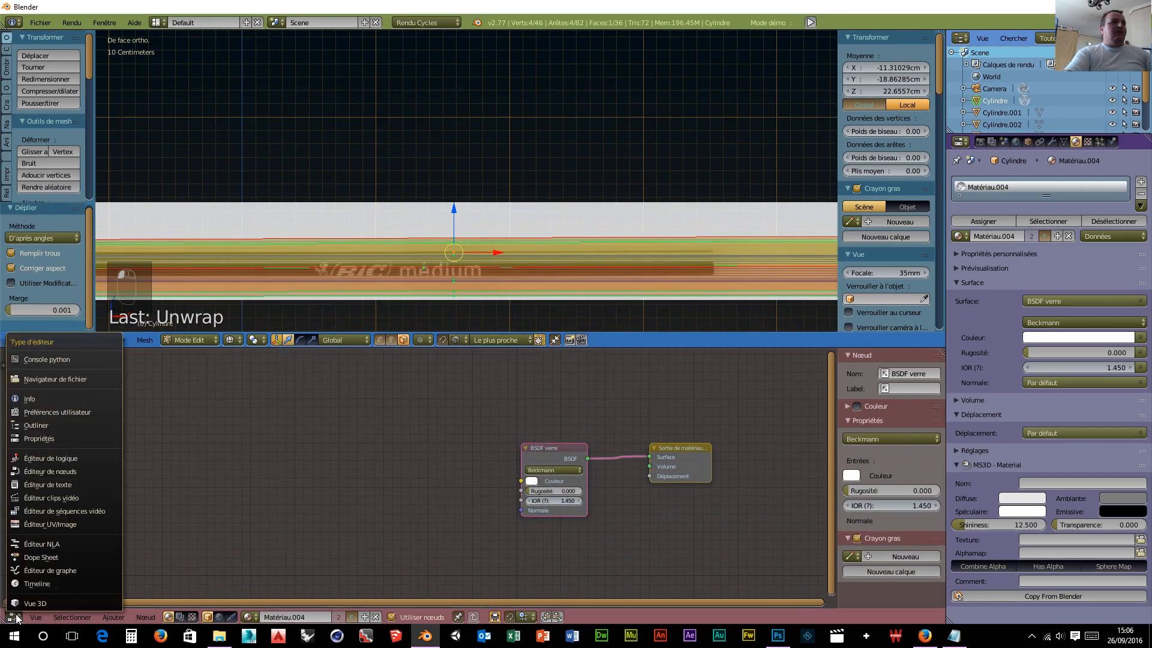
pyautogui.click(56, 524)
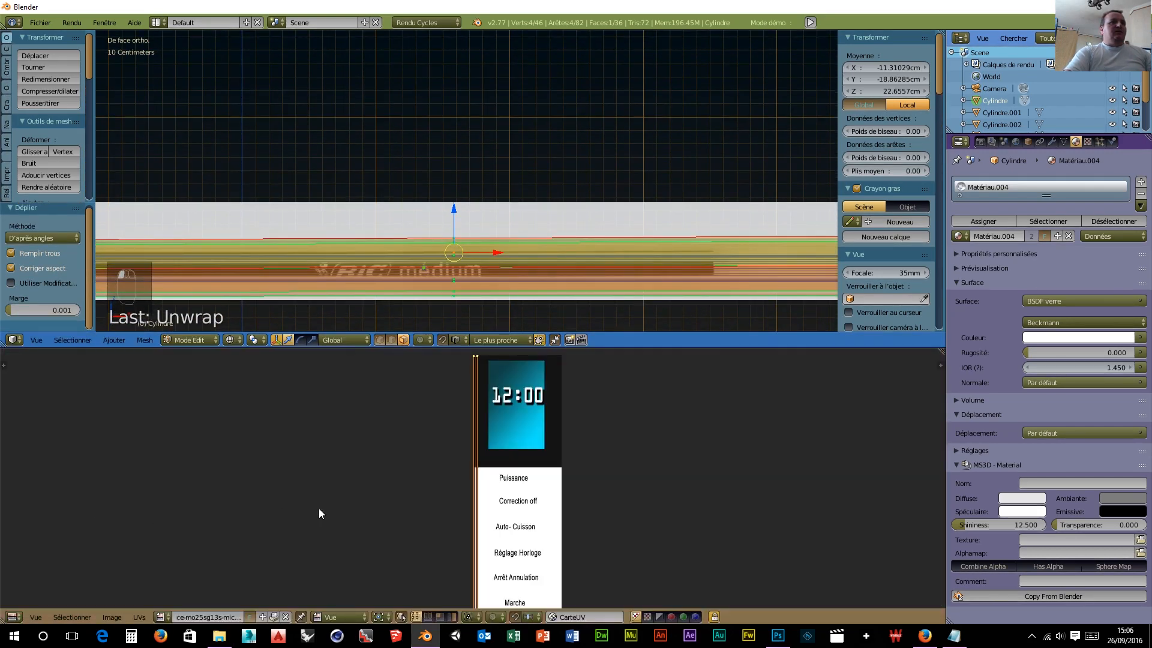
# Step: Replace the image in the UV editor with 2000px-Logo_Bic_2010.png from the D:\test folder
pyautogui.click(286, 617)
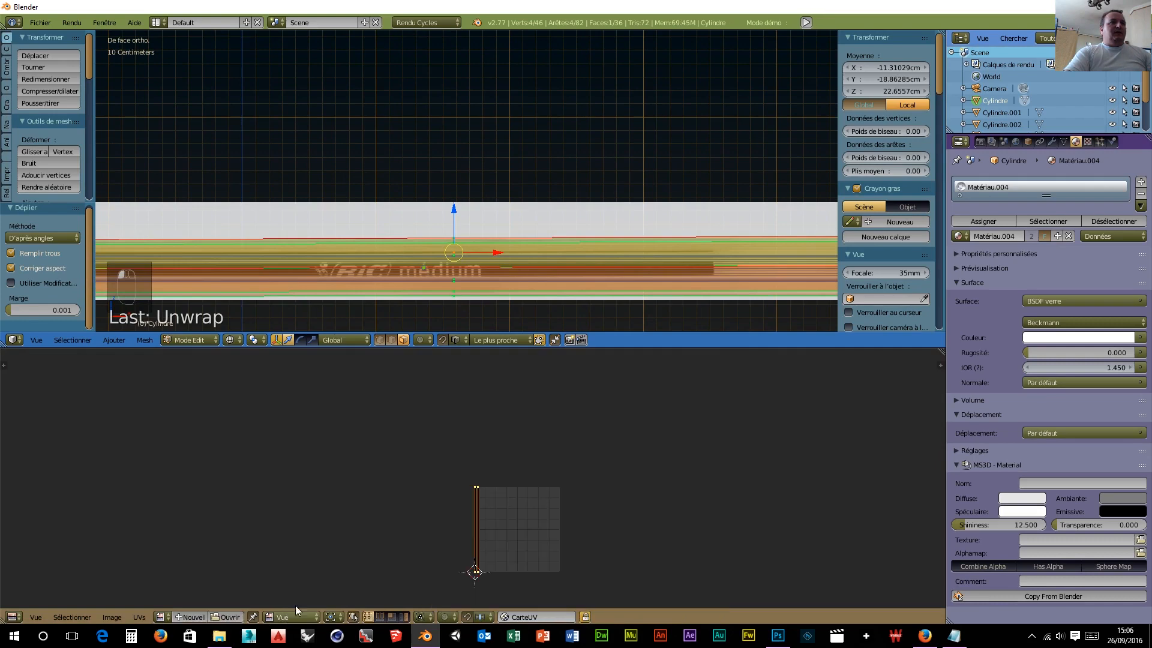
pyautogui.click(228, 616)
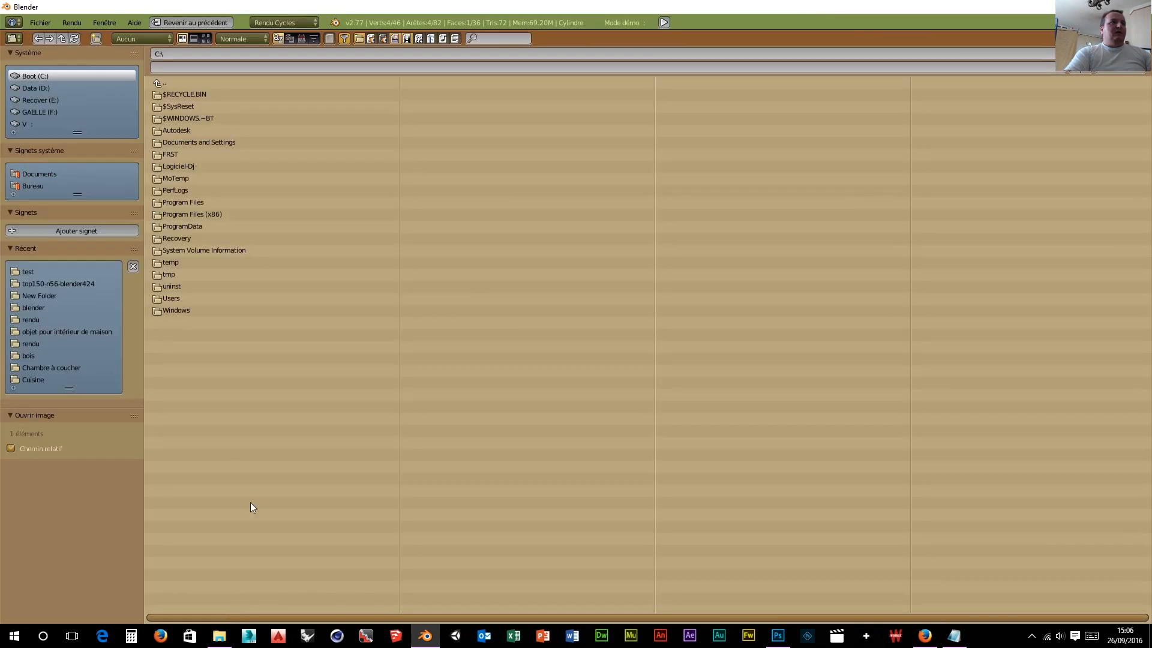
pyautogui.click(36, 87)
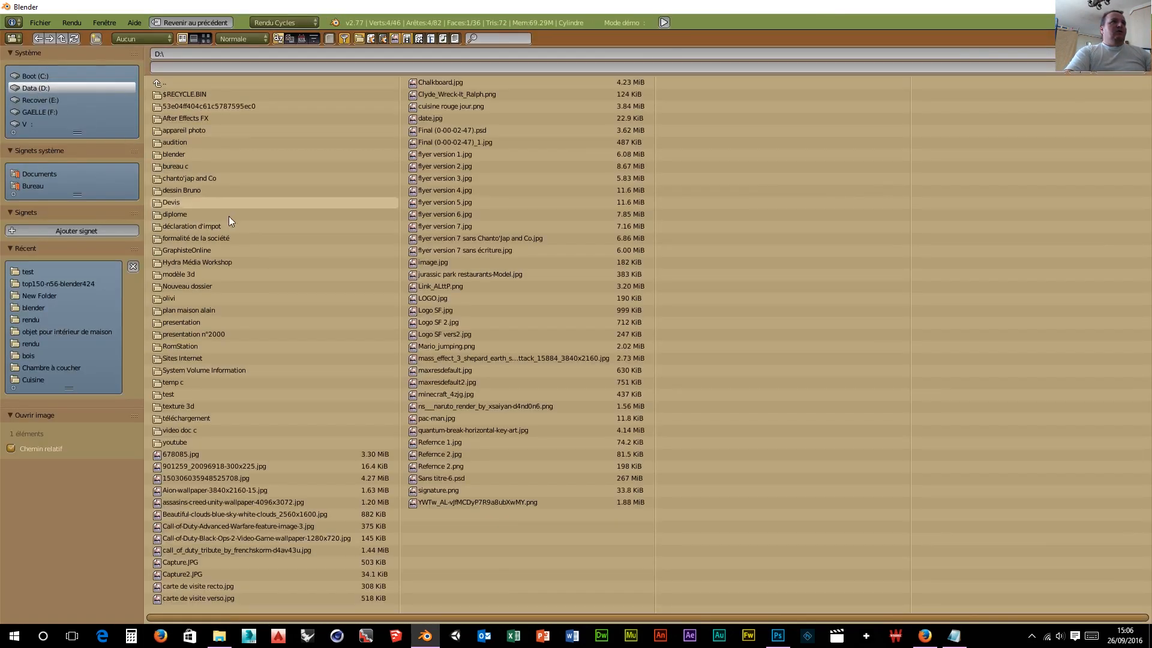
pyautogui.click(176, 395)
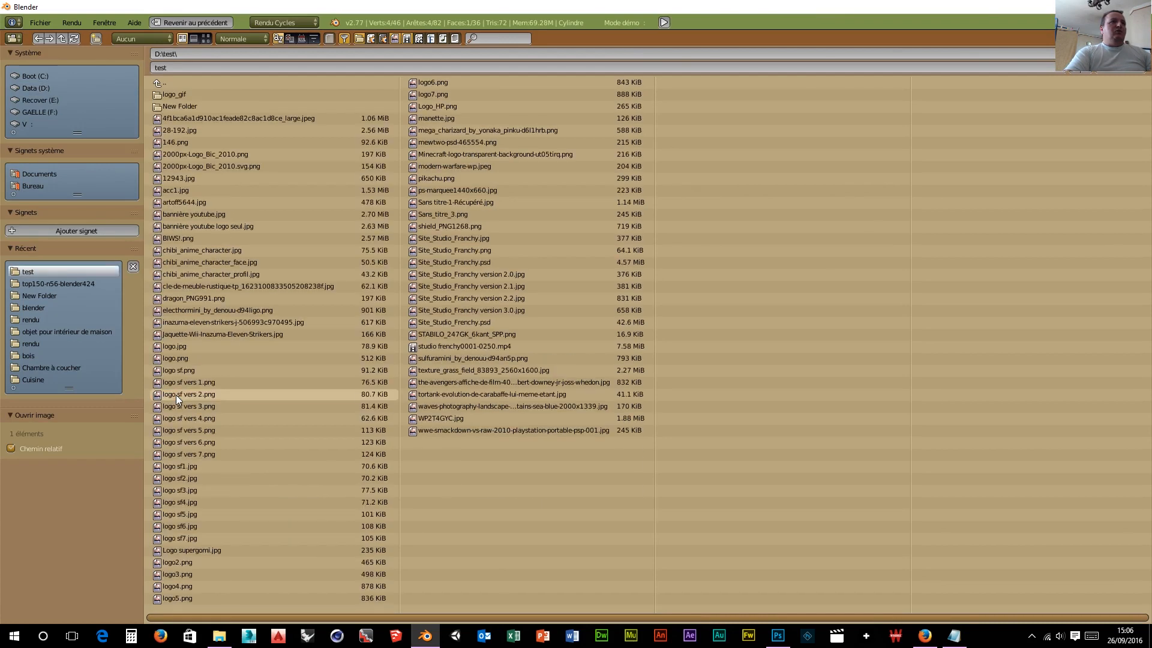
pyautogui.click(207, 37)
pyautogui.click(739, 122)
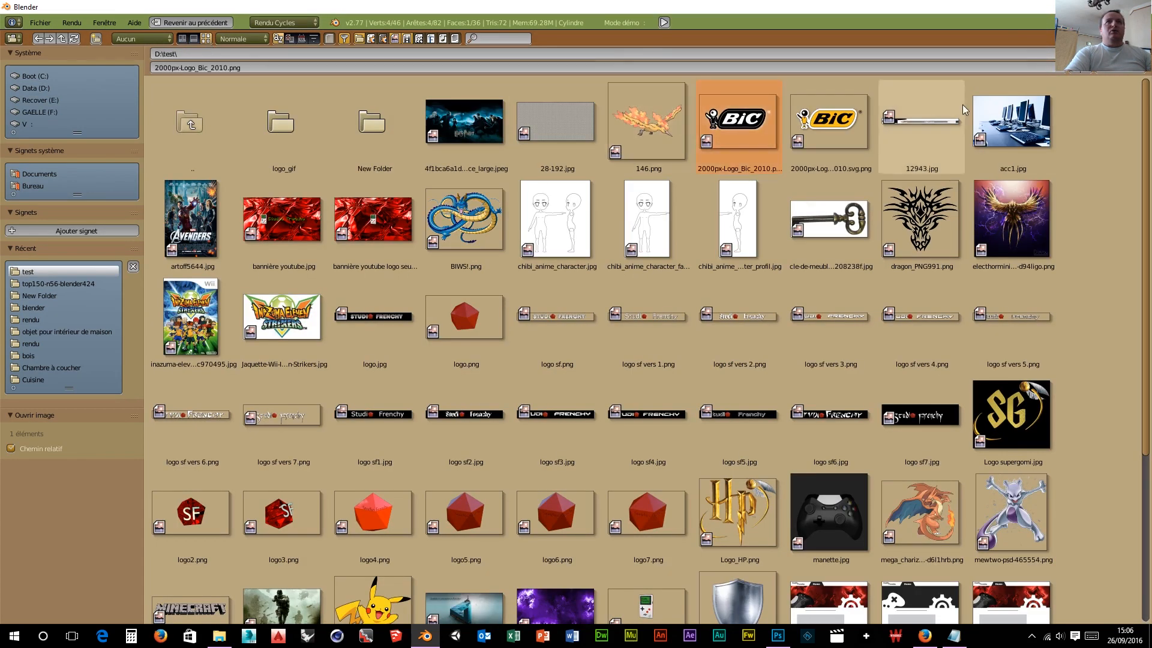
pyautogui.click(1119, 54)
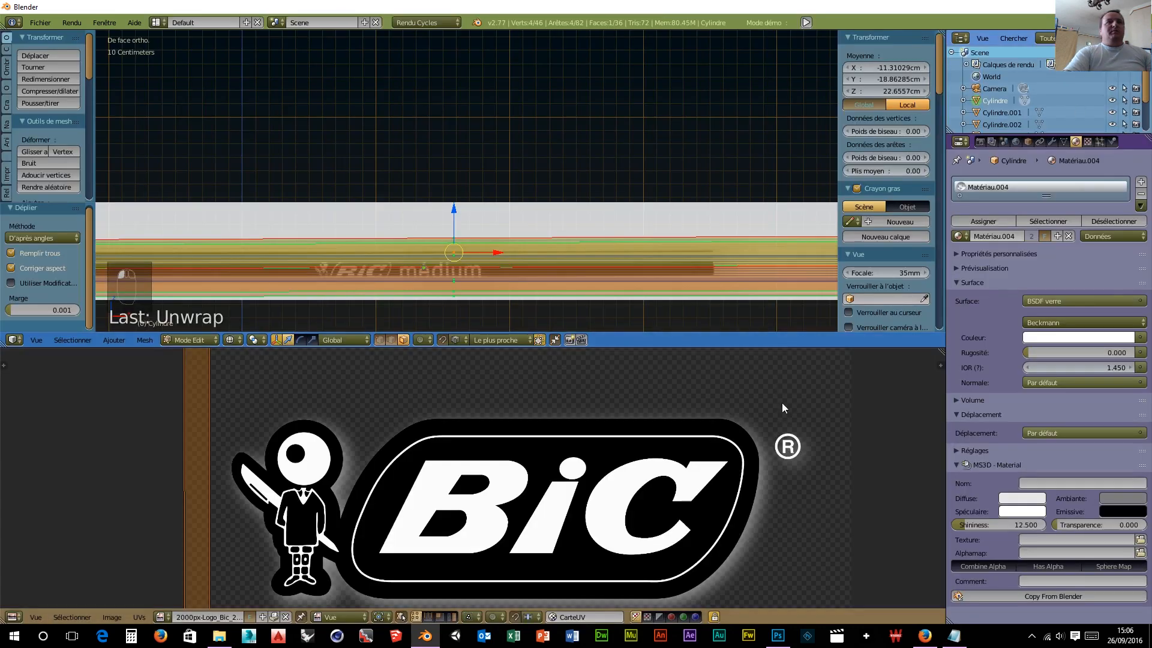
# Step: Unwrap the selected long face of the pen body again using the standard Unwrap method
pyautogui.scroll(-4, 300, 444)
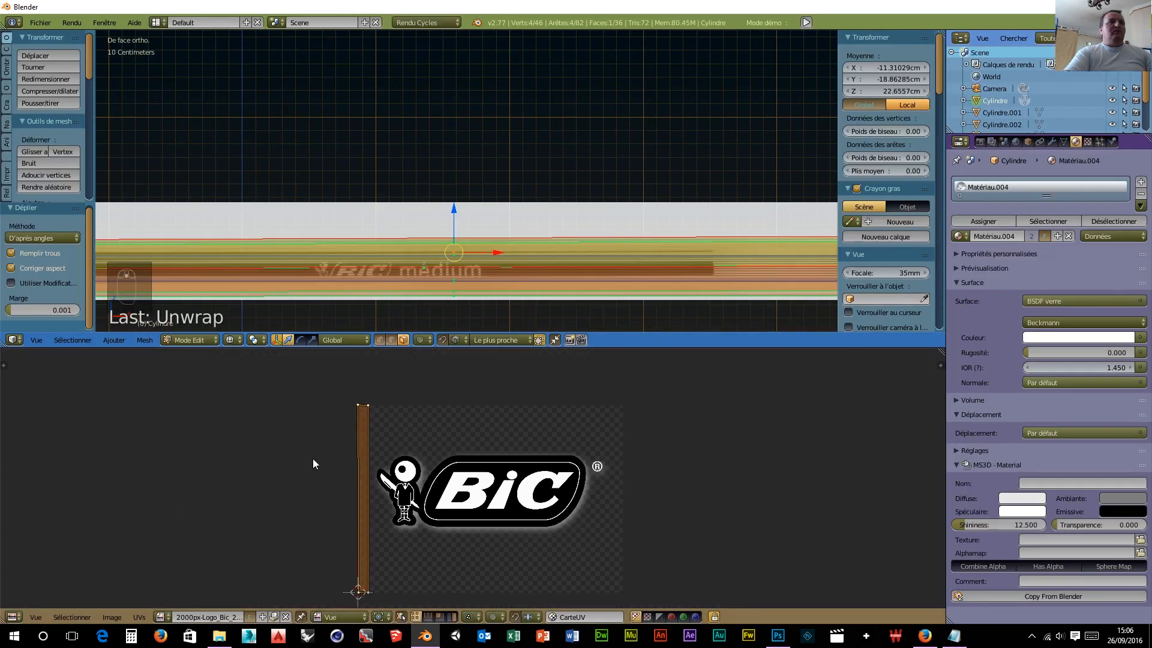
pyautogui.scroll(-4, 594, 288)
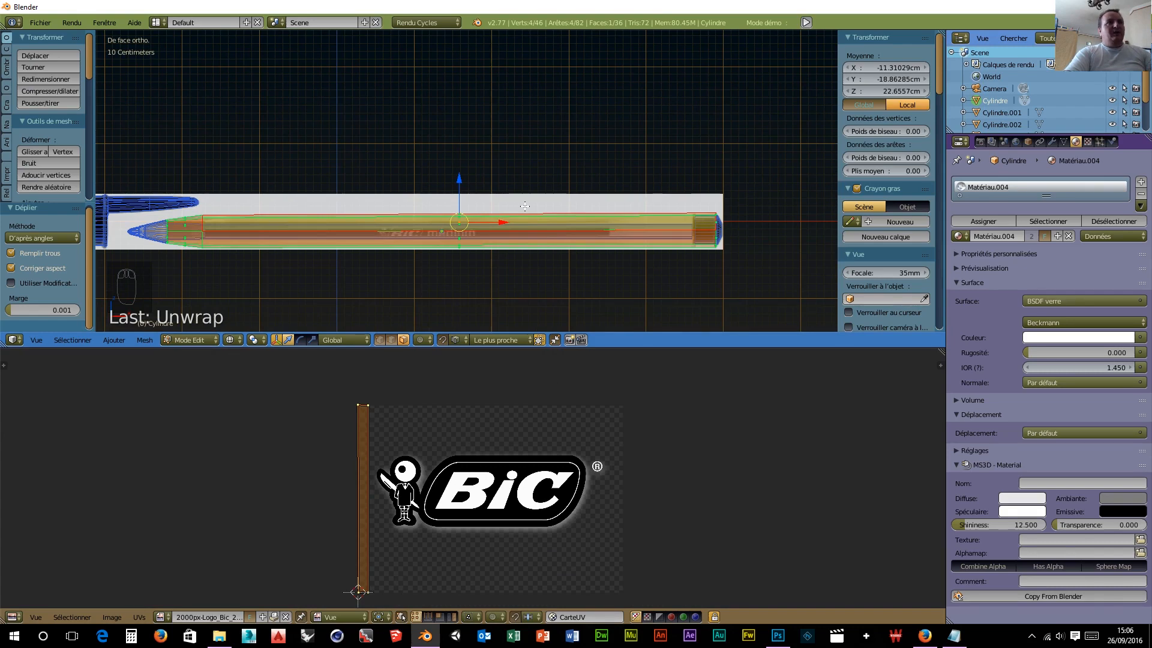
pyautogui.press('u')
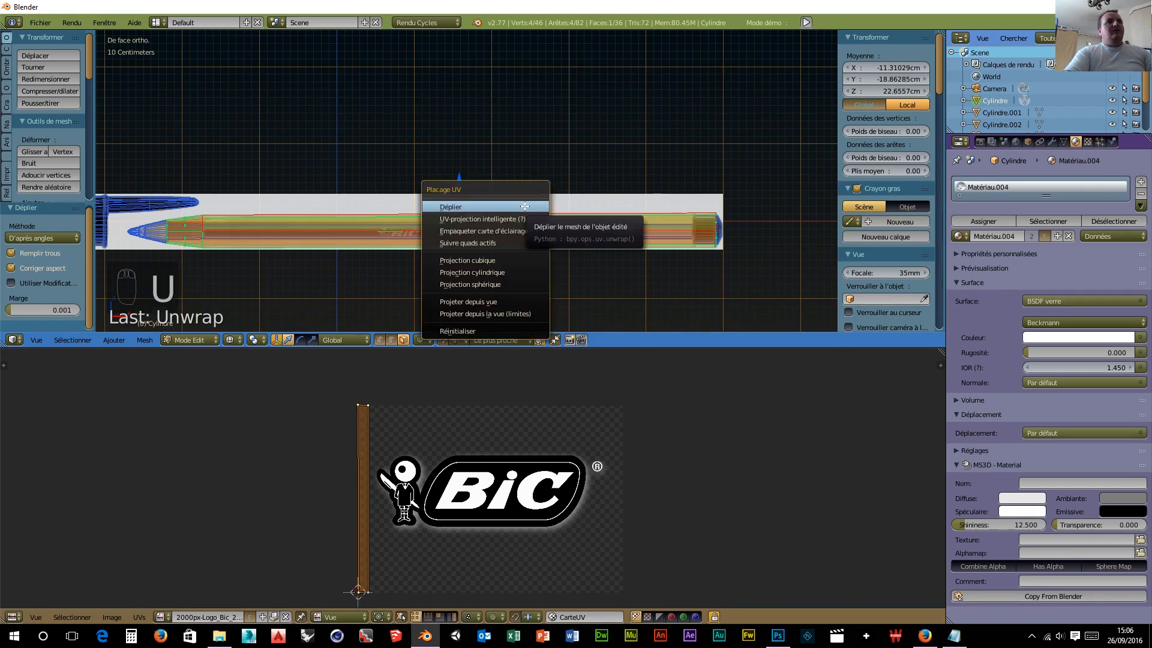
pyautogui.click(525, 206)
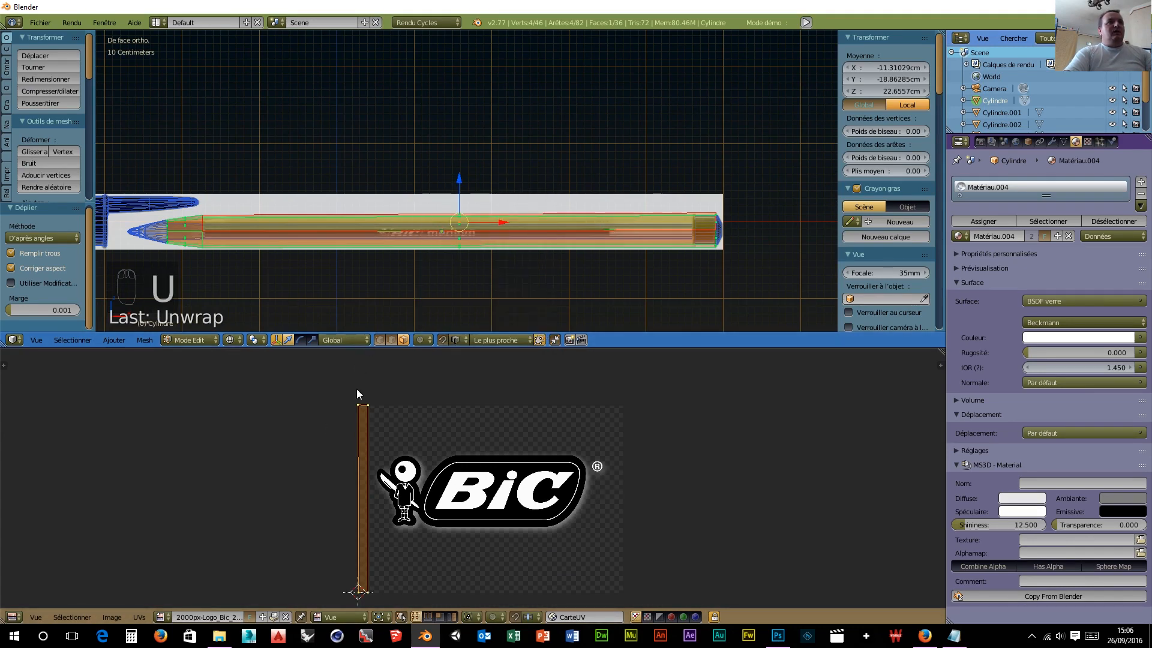
# Step: Select the faces at the pen body's rear end and examine their UV layout against the logo image
pyautogui.rightClick(716, 232)
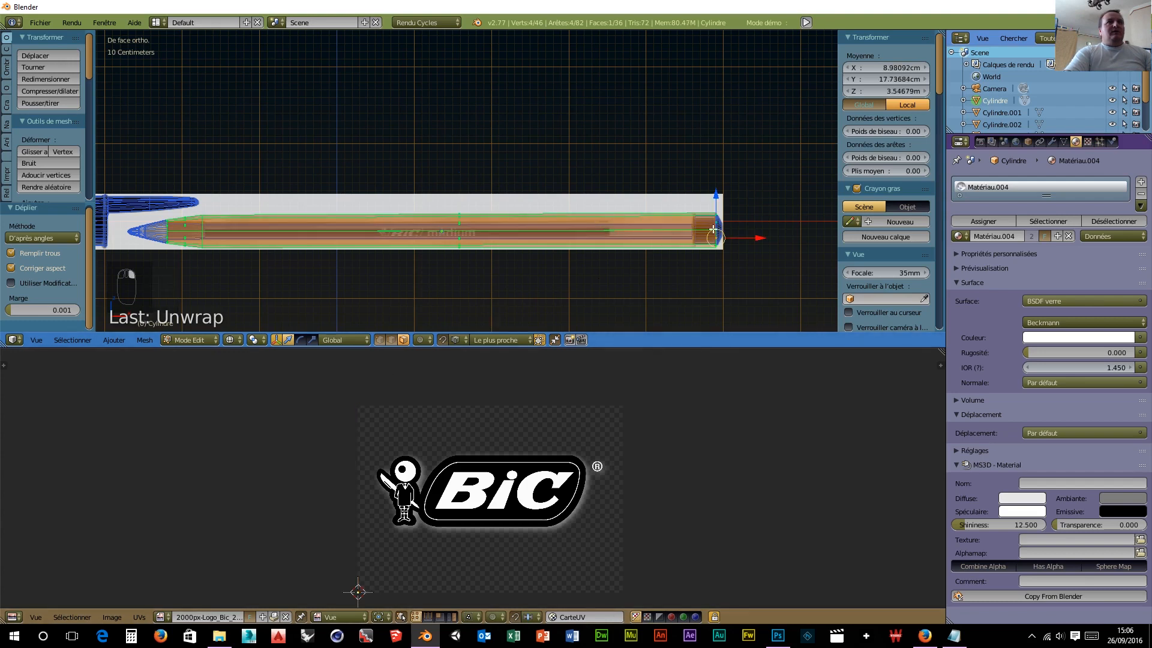
pyautogui.rightClick(716, 229)
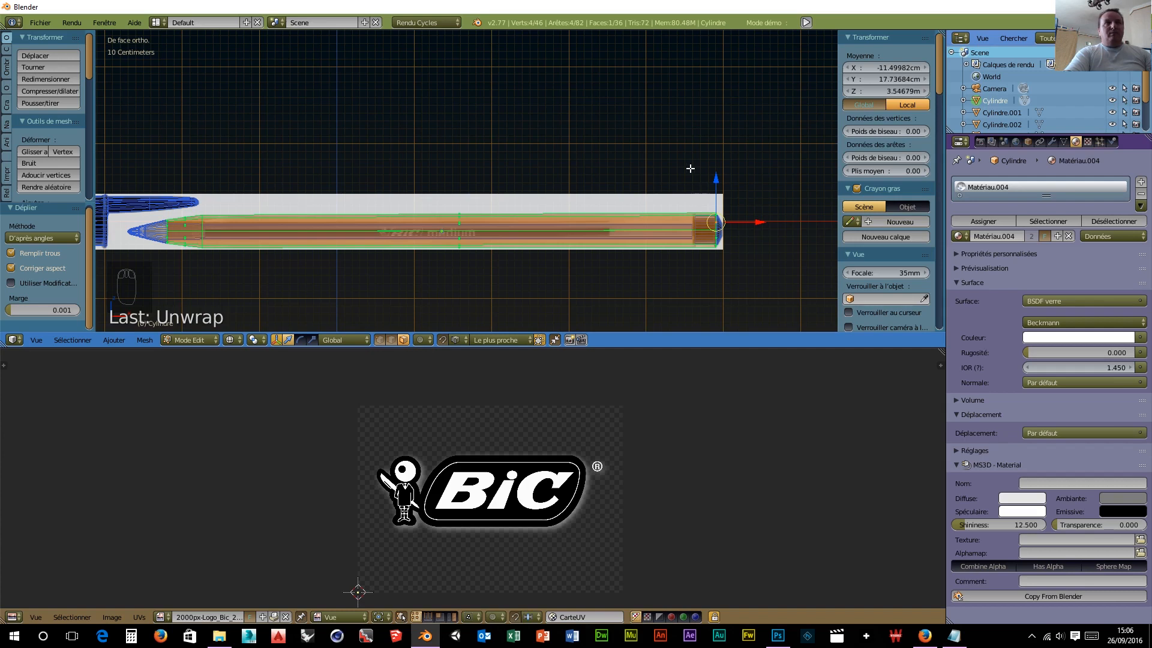
pyautogui.press('b')
pyautogui.moveTo(690, 169); pyautogui.dragTo(729, 259)
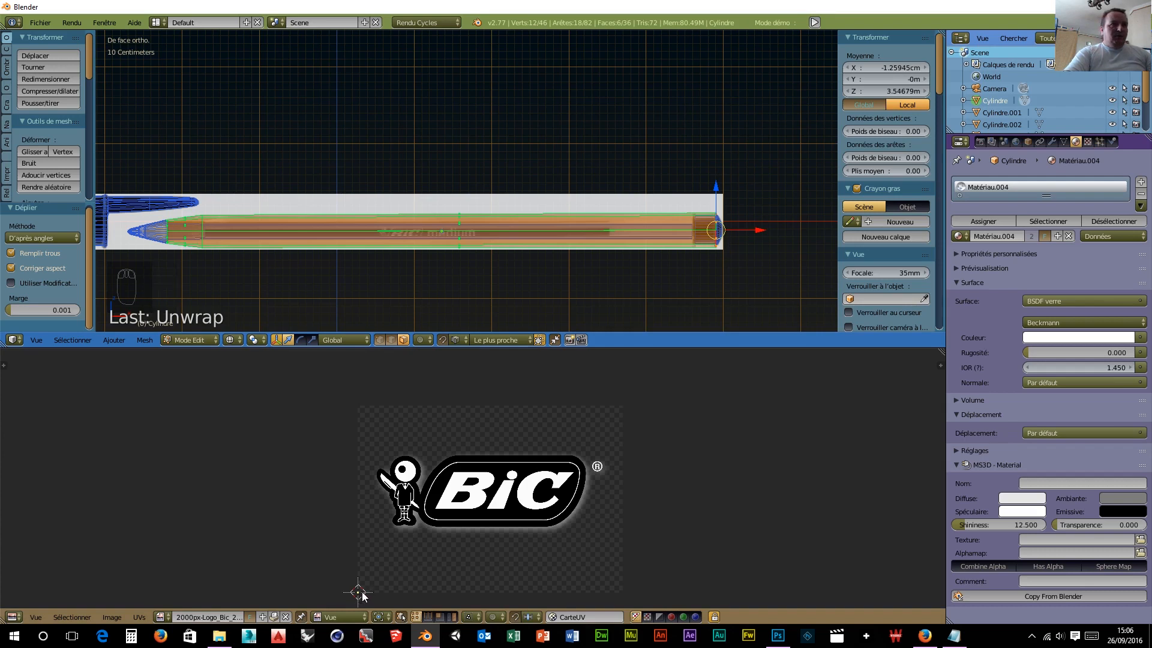
pyautogui.scroll(1, 365, 590)
pyautogui.moveTo(365, 590); pyautogui.dragTo(535, 414, button='middle')
pyautogui.scroll(8, 498, 484)
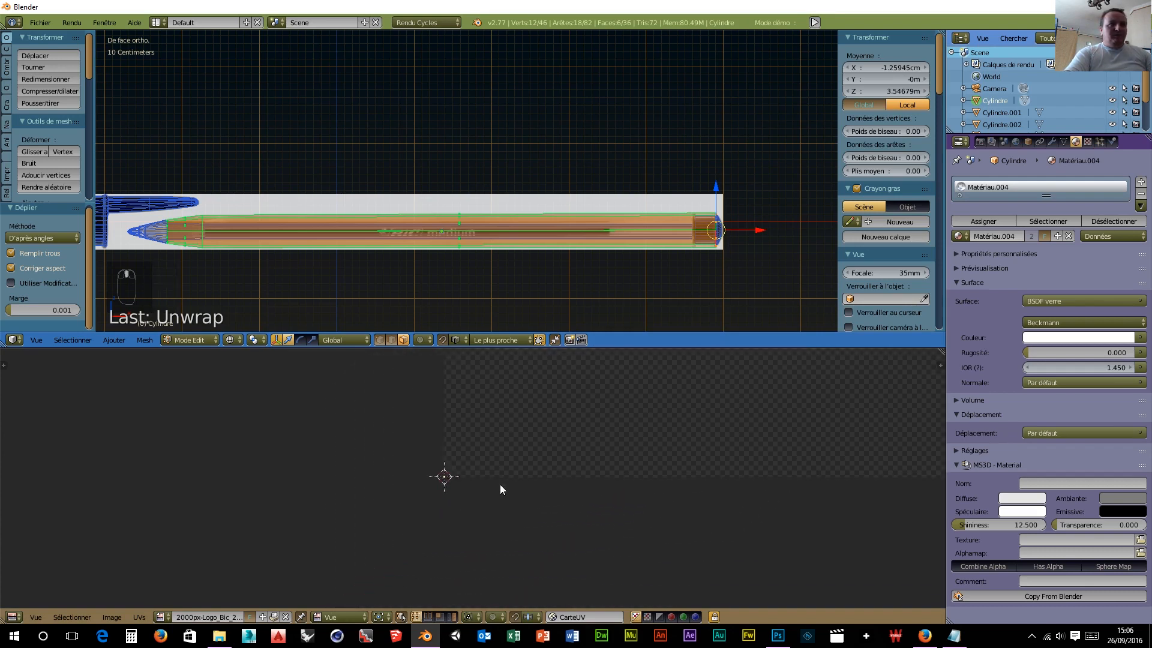
pyautogui.scroll(-5, 489, 473)
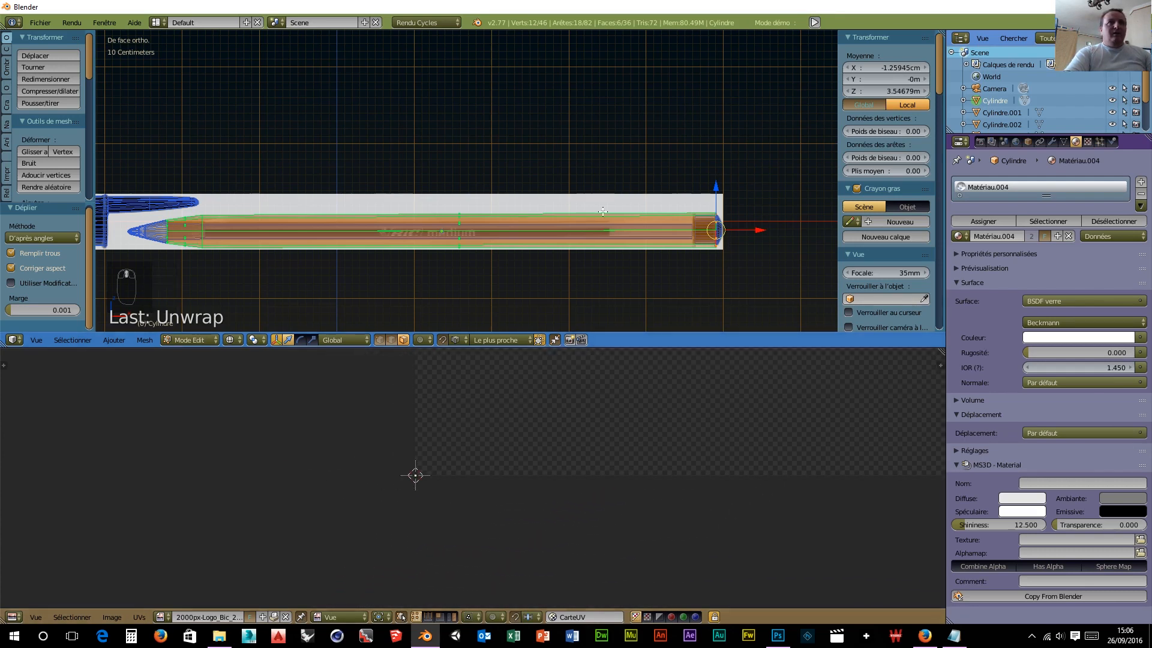
pyautogui.press('a')
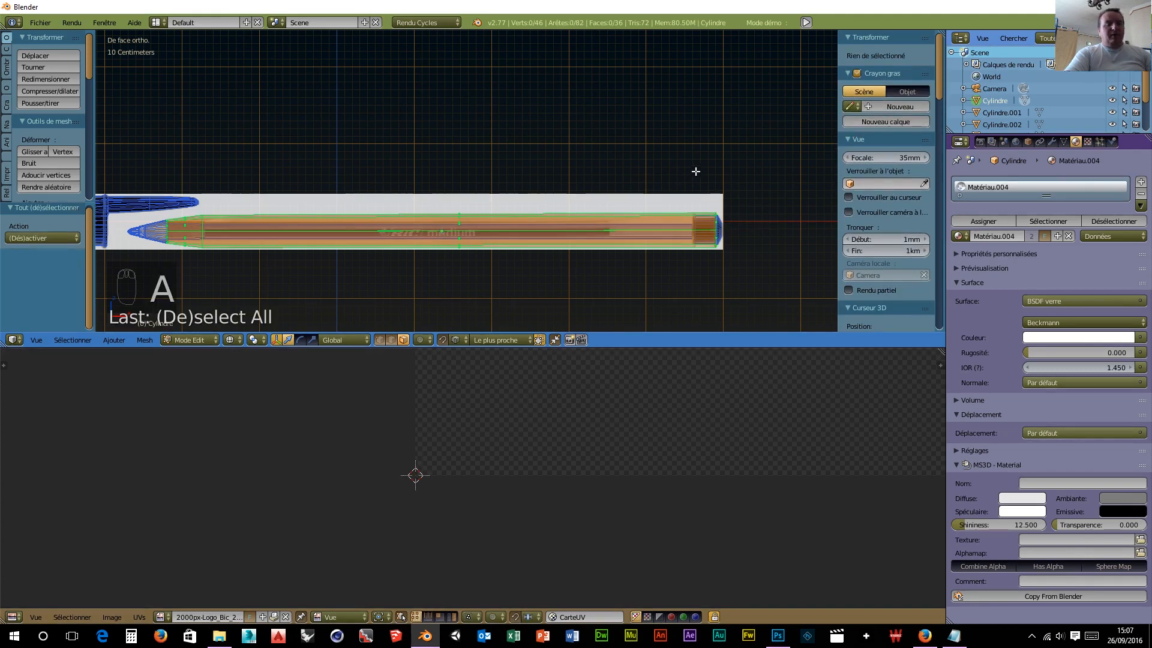
pyautogui.press('b')
pyautogui.moveTo(689, 167); pyautogui.dragTo(742, 285)
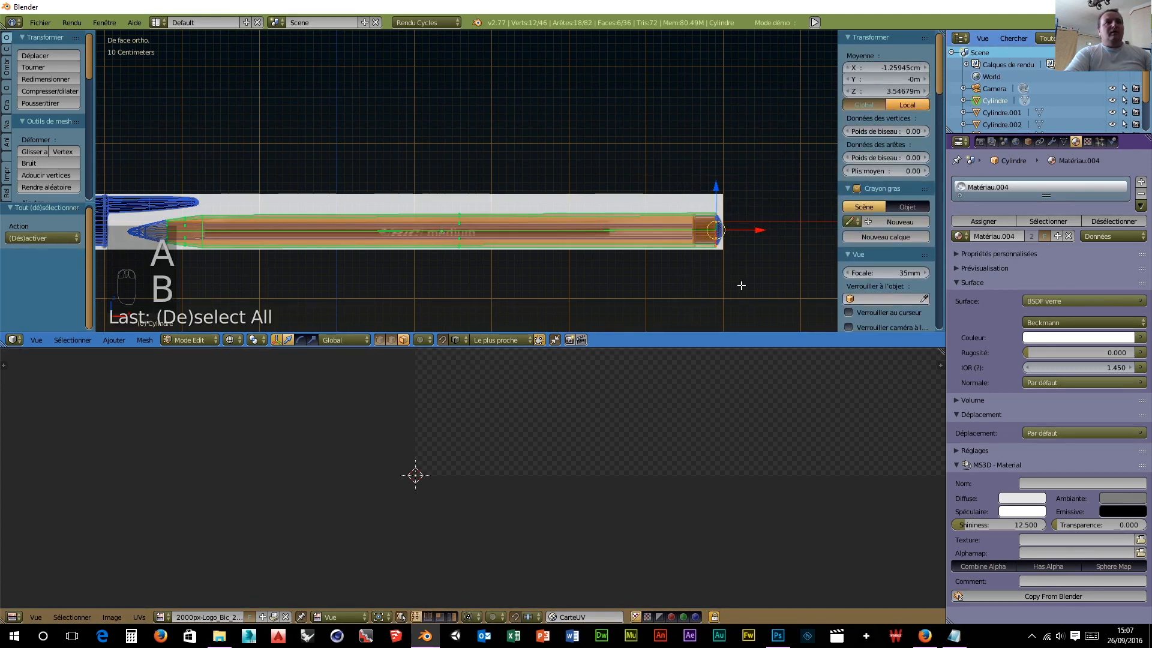
pyautogui.scroll(4, 501, 264)
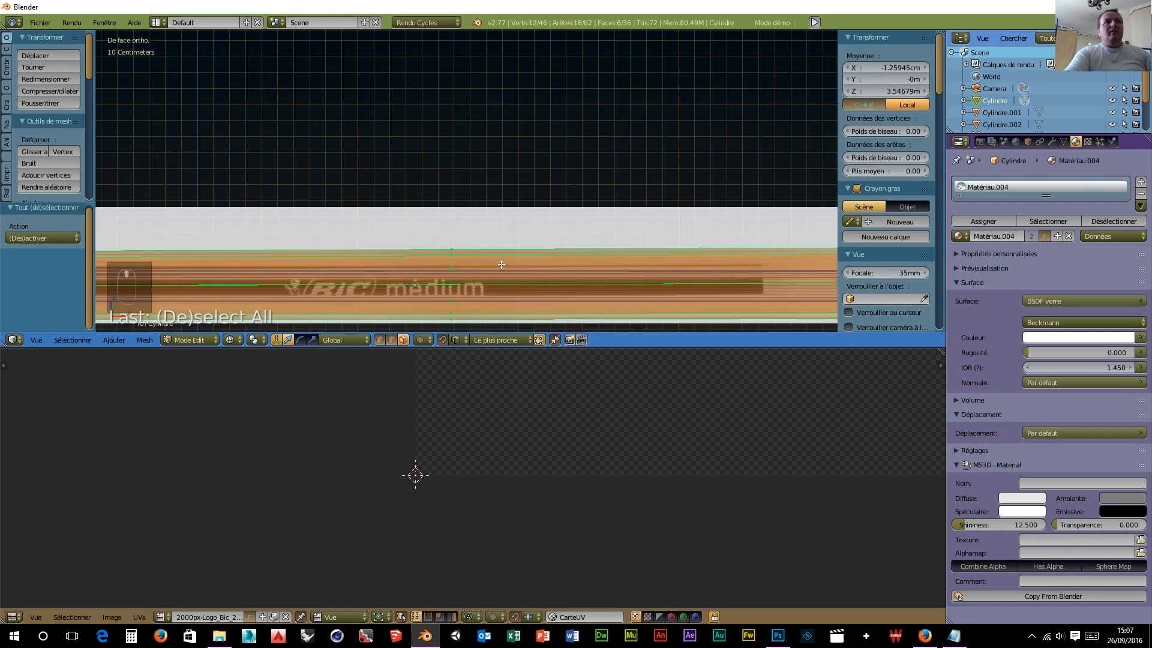
# Step: Select the long pen body face carrying the printed BIC logo and rotate its UV island by 90°
pyautogui.rightClick(452, 262)
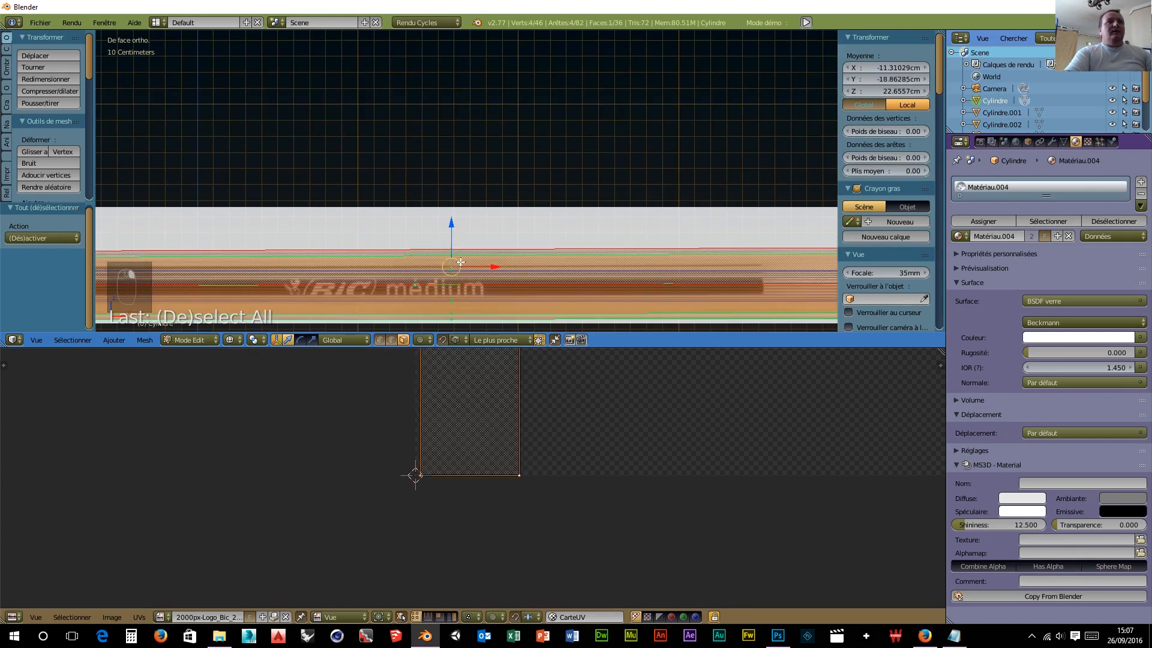
pyautogui.scroll(-3, 475, 267)
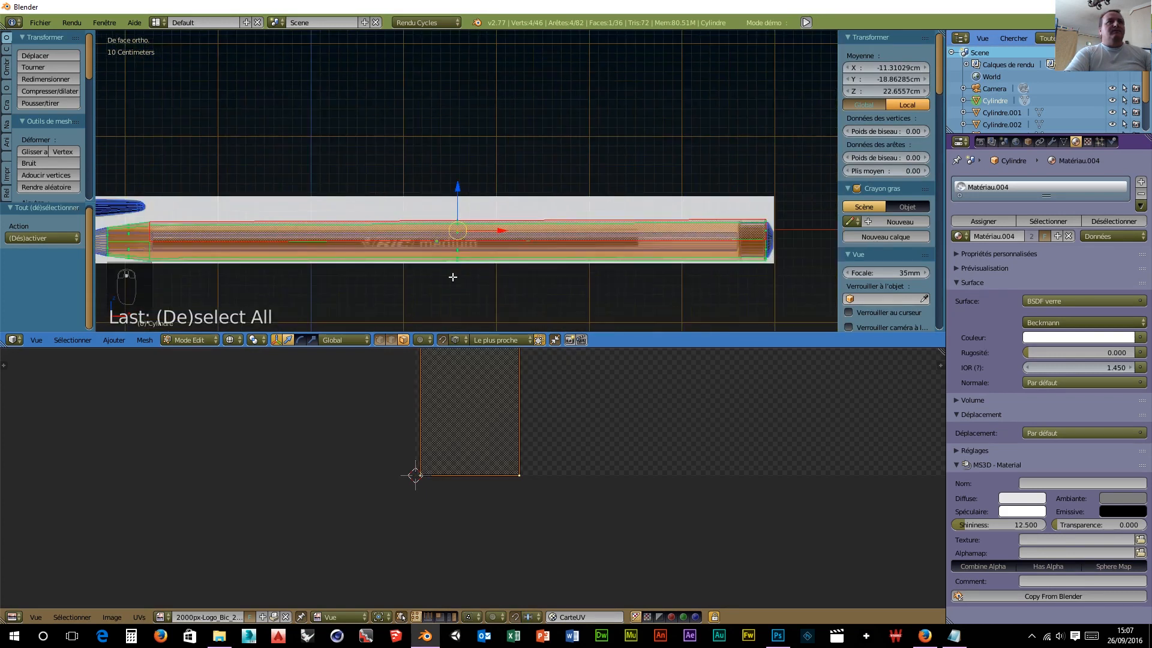
pyautogui.scroll(2, 171, 247)
pyautogui.keyDown('shift'); pyautogui.moveTo(170, 247); pyautogui.dragTo(563, 248, button='middle'); pyautogui.keyUp('shift')
pyautogui.scroll(1, 438, 276)
pyautogui.scroll(1, 438, 277)
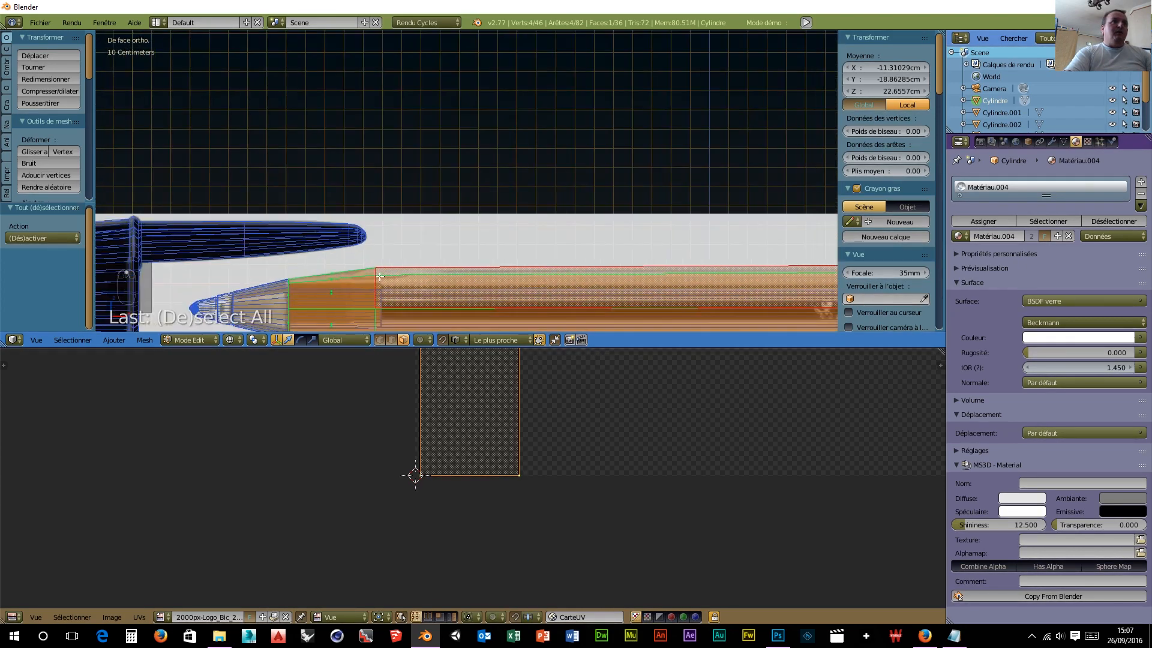
pyautogui.scroll(-4, 376, 267)
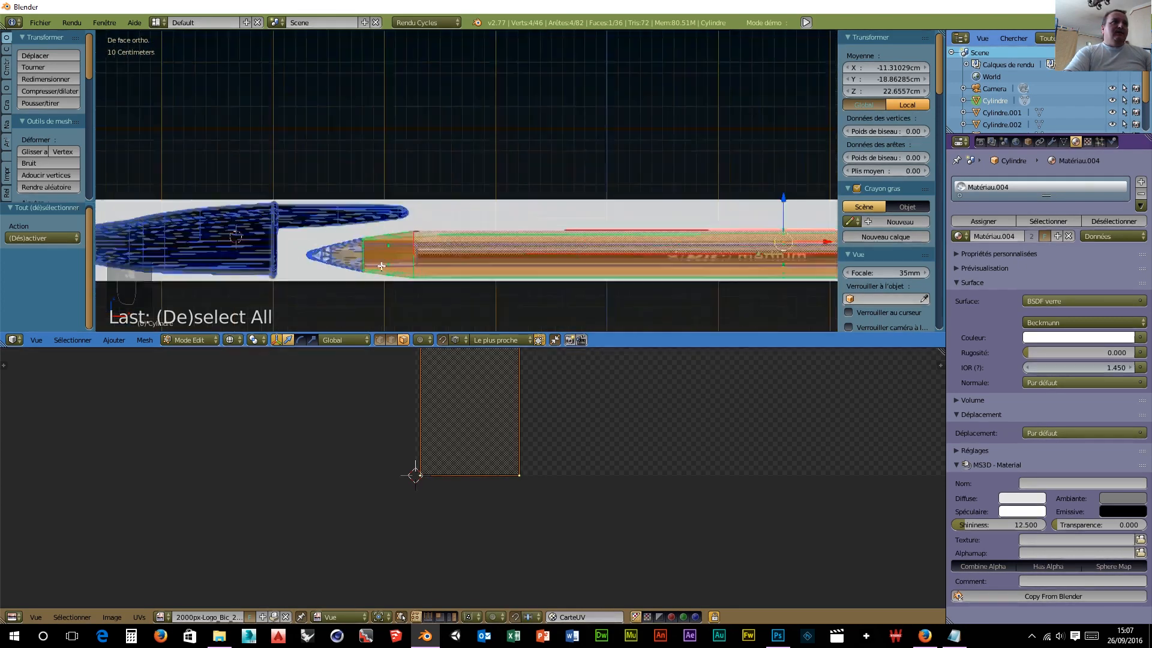
pyautogui.scroll(-10, 653, 384)
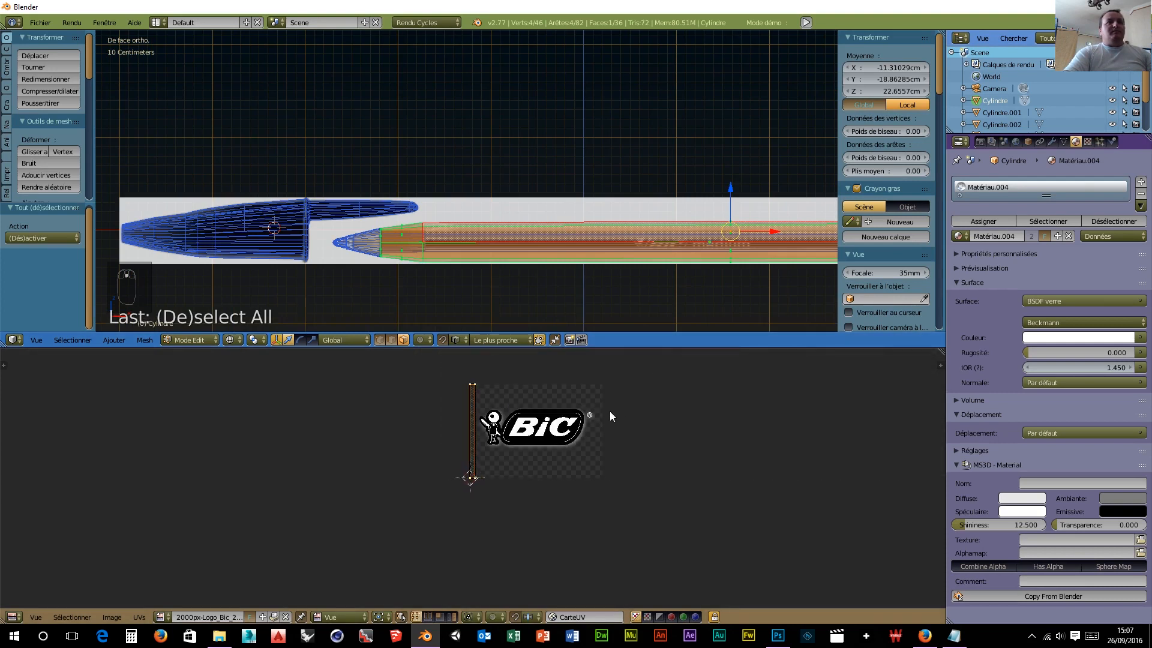
pyautogui.scroll(2, 609, 412)
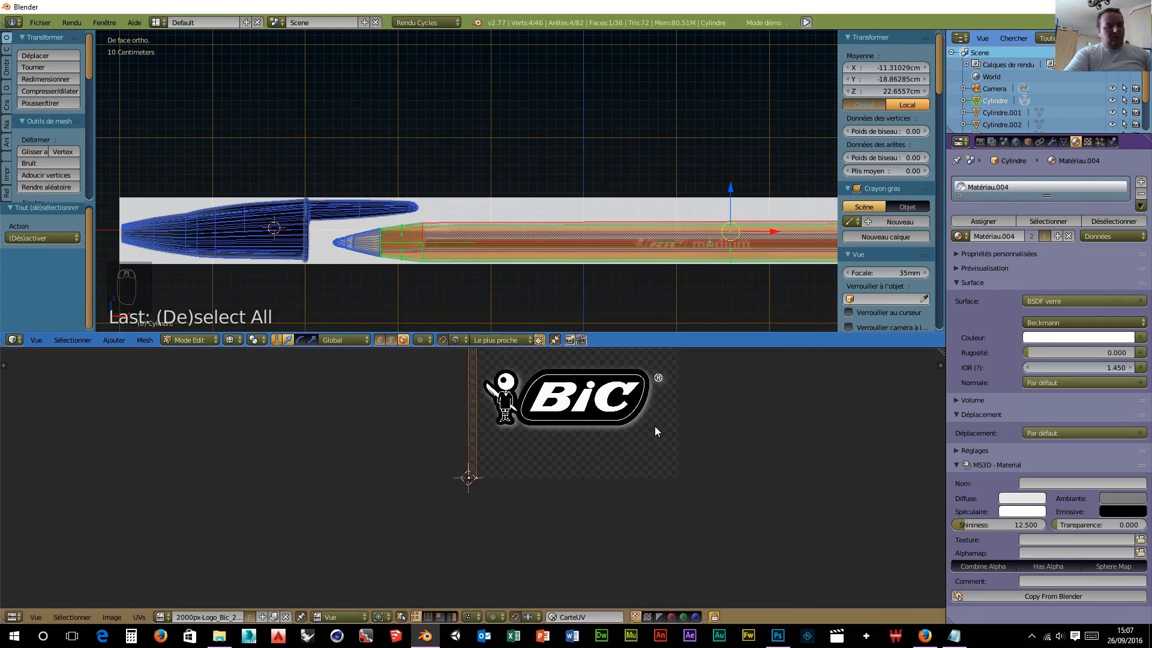
pyautogui.press('r')
pyautogui.press('9')
pyautogui.press('0')
pyautogui.press('Return')
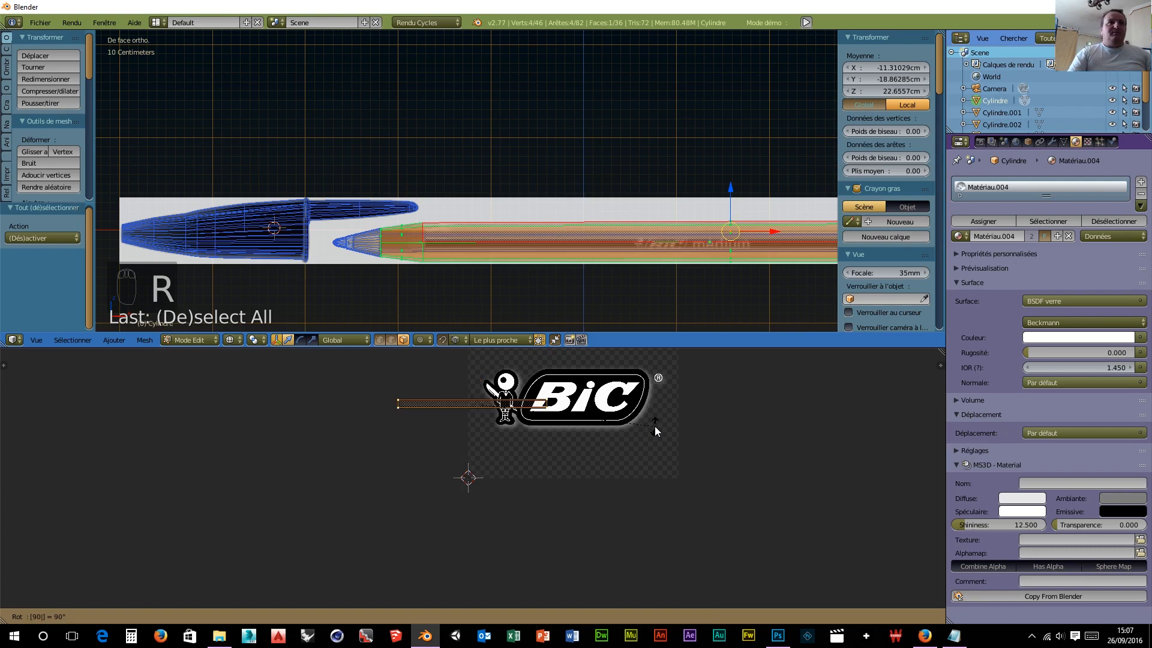
# Step: Enlarge the UV island by about 9.73 and a further 1.39, shifting it slightly so the strip surrounds the BIC logo
pyautogui.press('s')
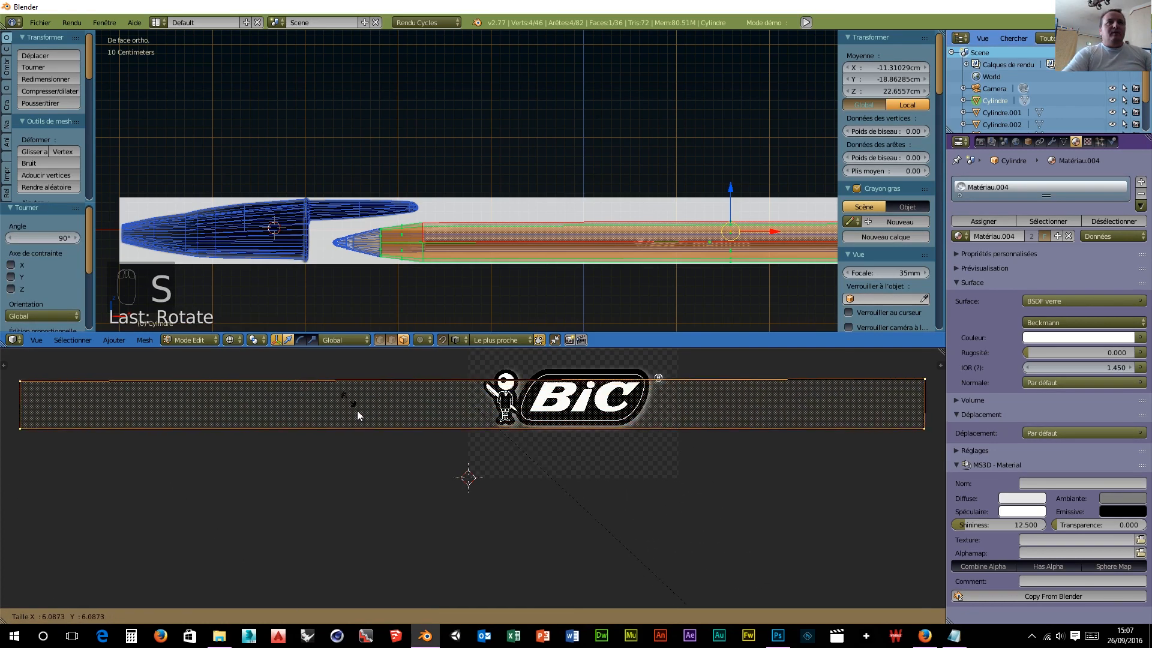
pyautogui.click(791, 389)
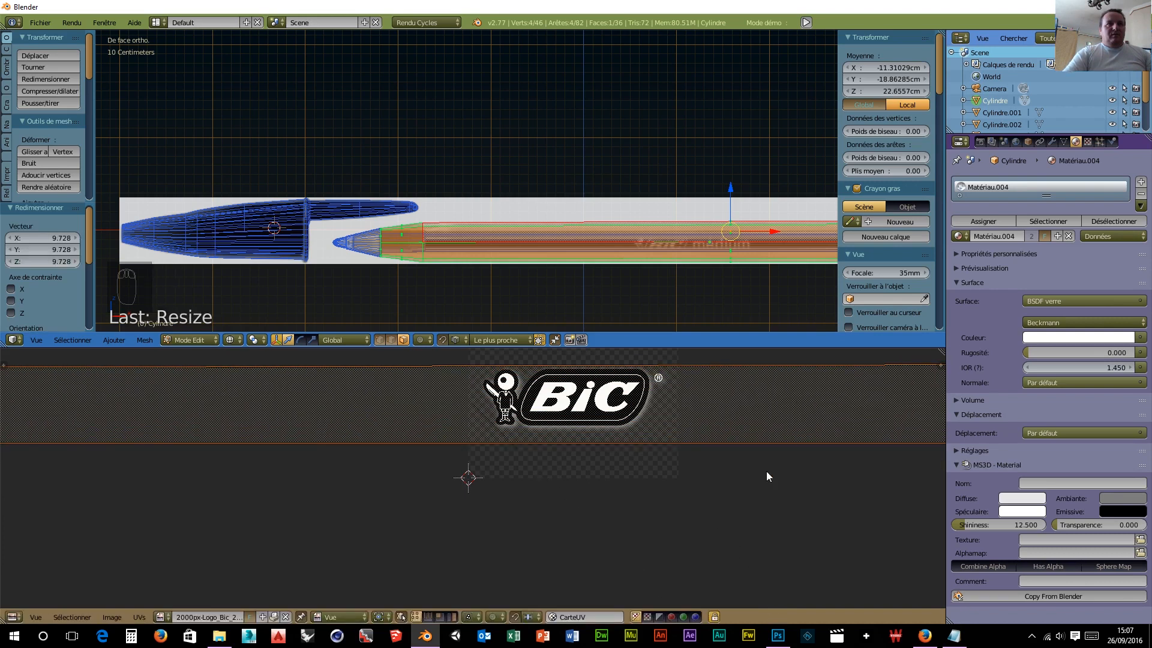
pyautogui.press('g')
pyautogui.click(744, 469)
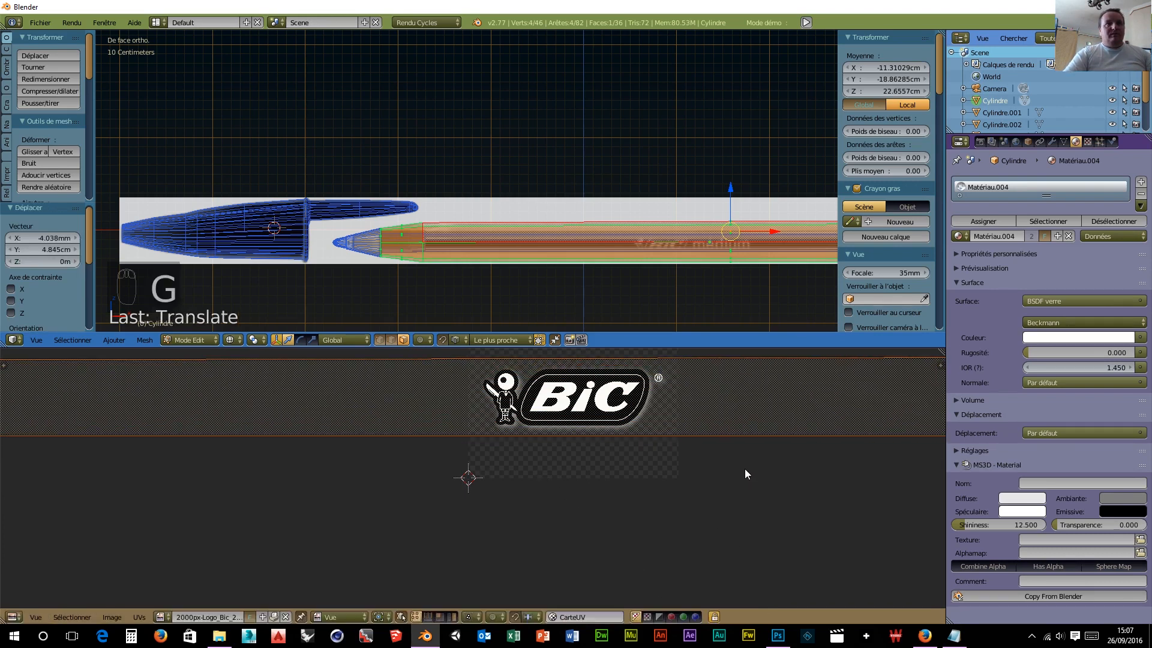
pyautogui.press('s')
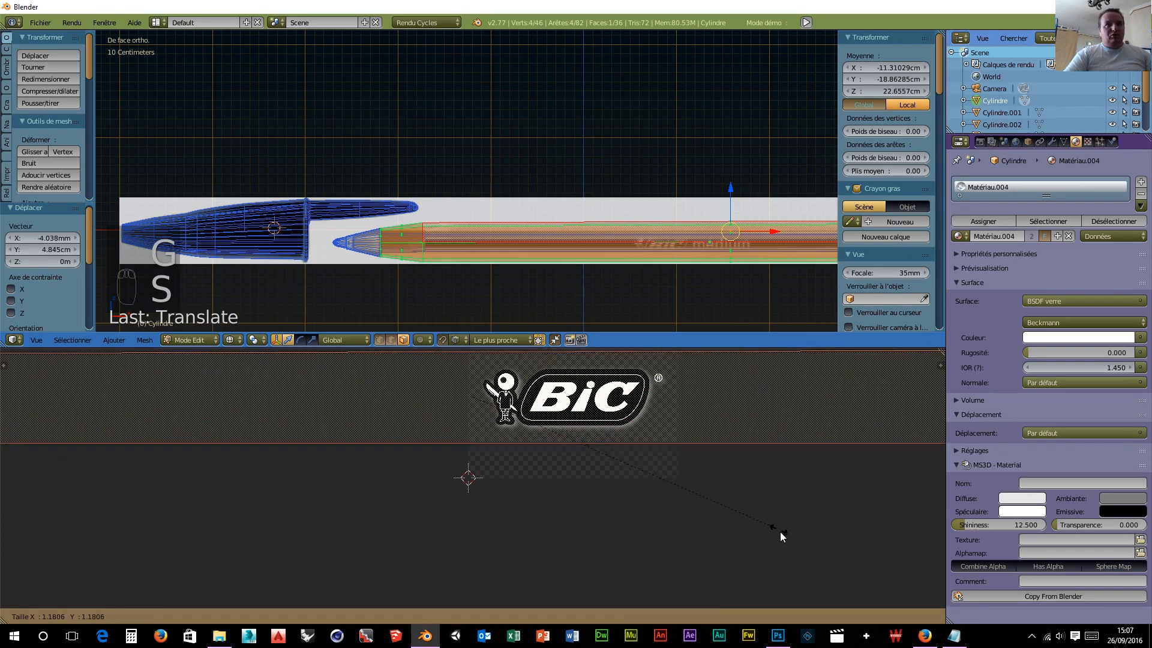
pyautogui.click(819, 581)
# Step: Move the UV strip about -3.1 m along X so the logo sits nearer the strip's right end
pyautogui.scroll(-8, 767, 501)
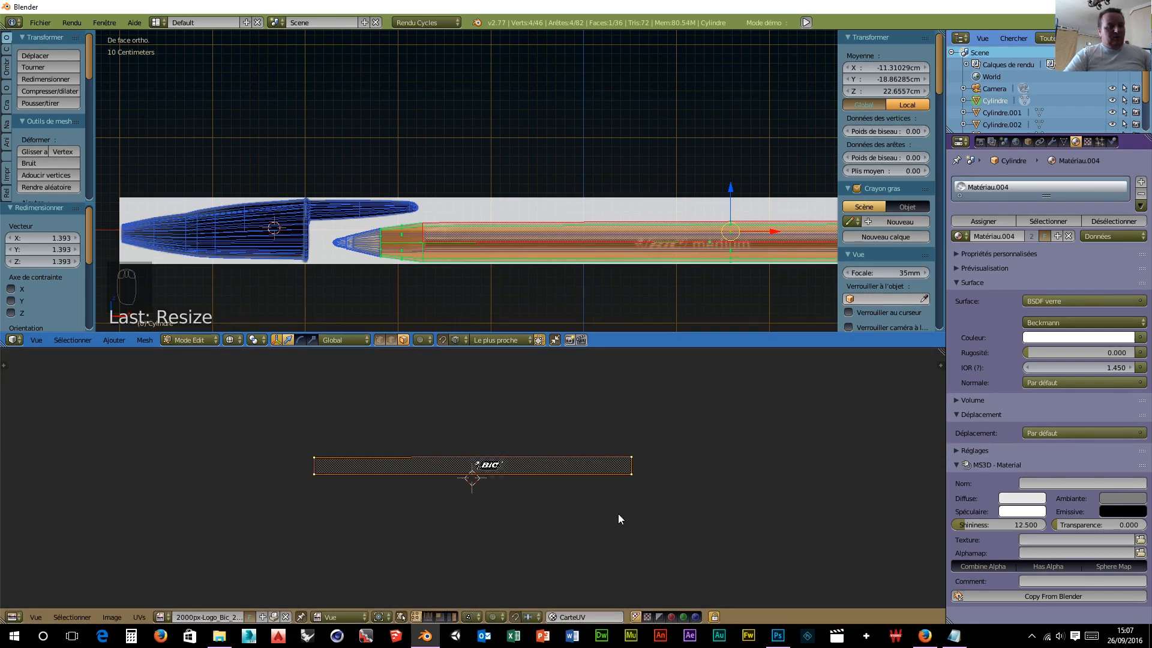
pyautogui.press('g')
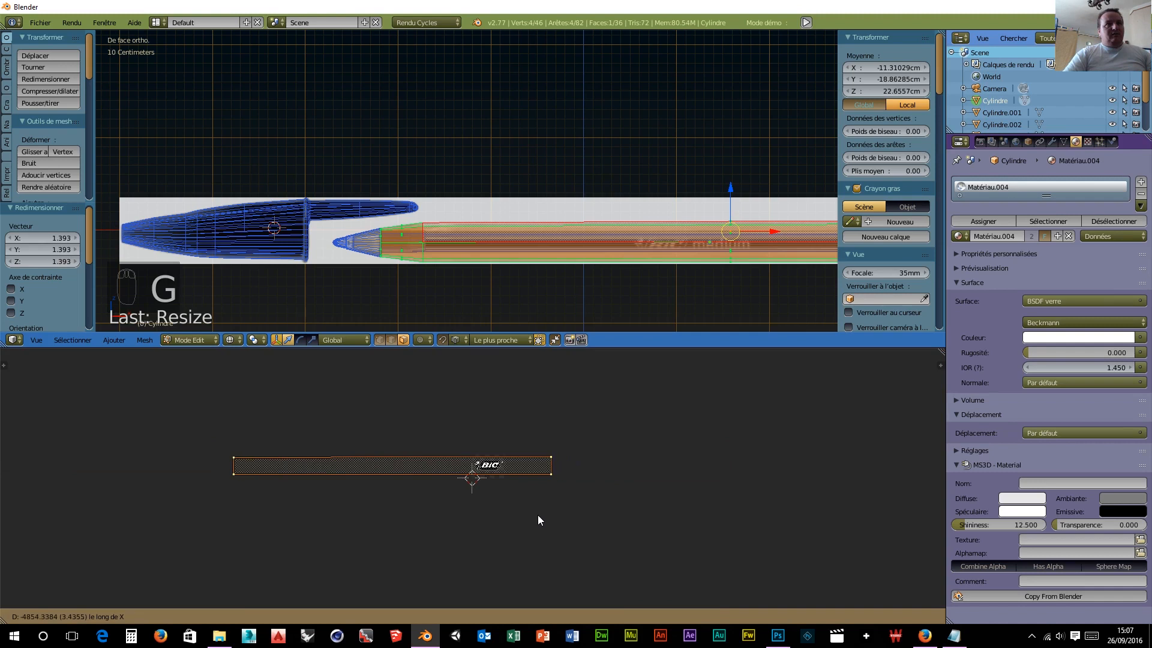
pyautogui.click(546, 520)
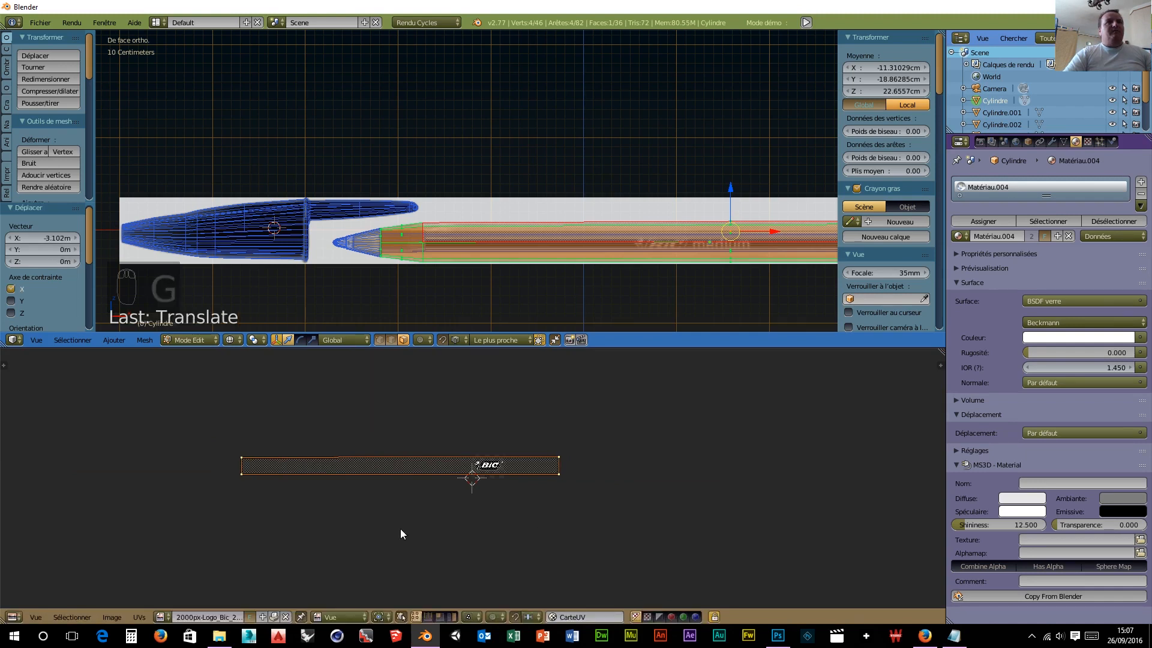
# Step: Switch the UV editor area to the node editor and move the glass BSDF node farther left of the material output
pyautogui.click(12, 618)
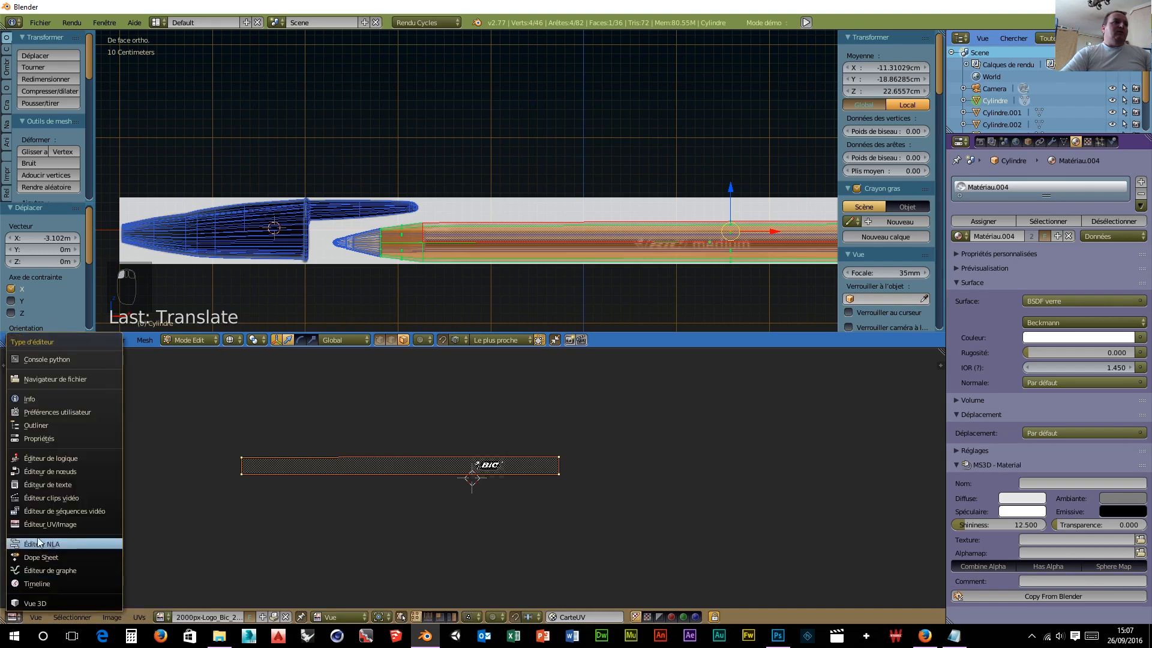
pyautogui.click(45, 470)
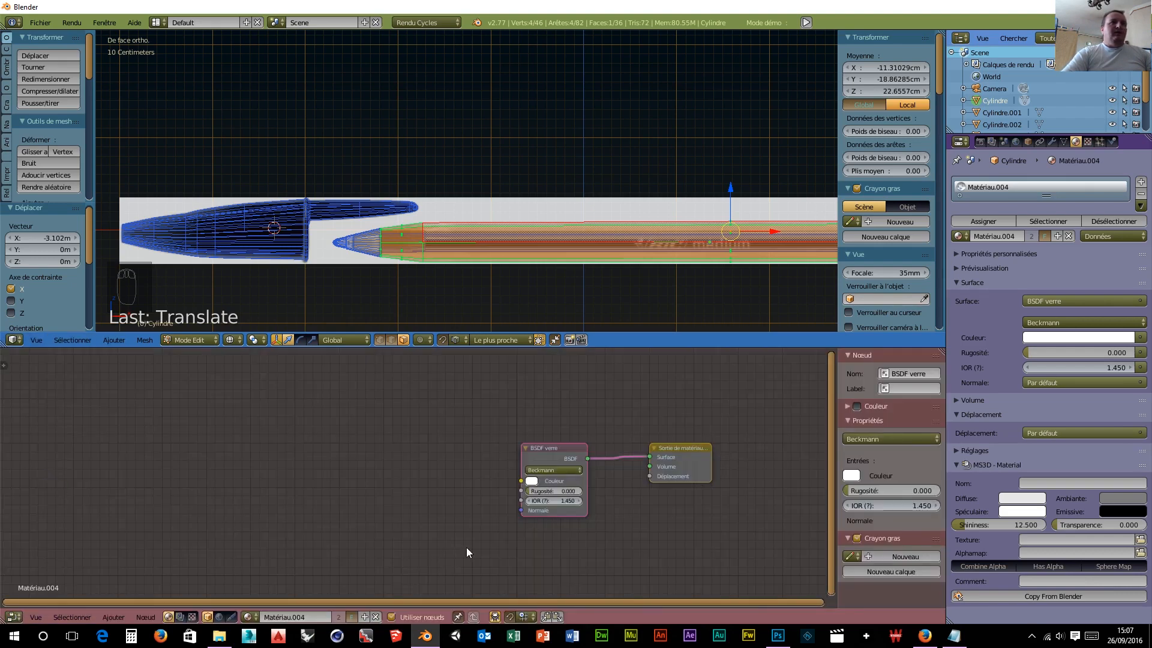
pyautogui.click(552, 447)
pyautogui.moveTo(553, 448); pyautogui.dragTo(493, 459)
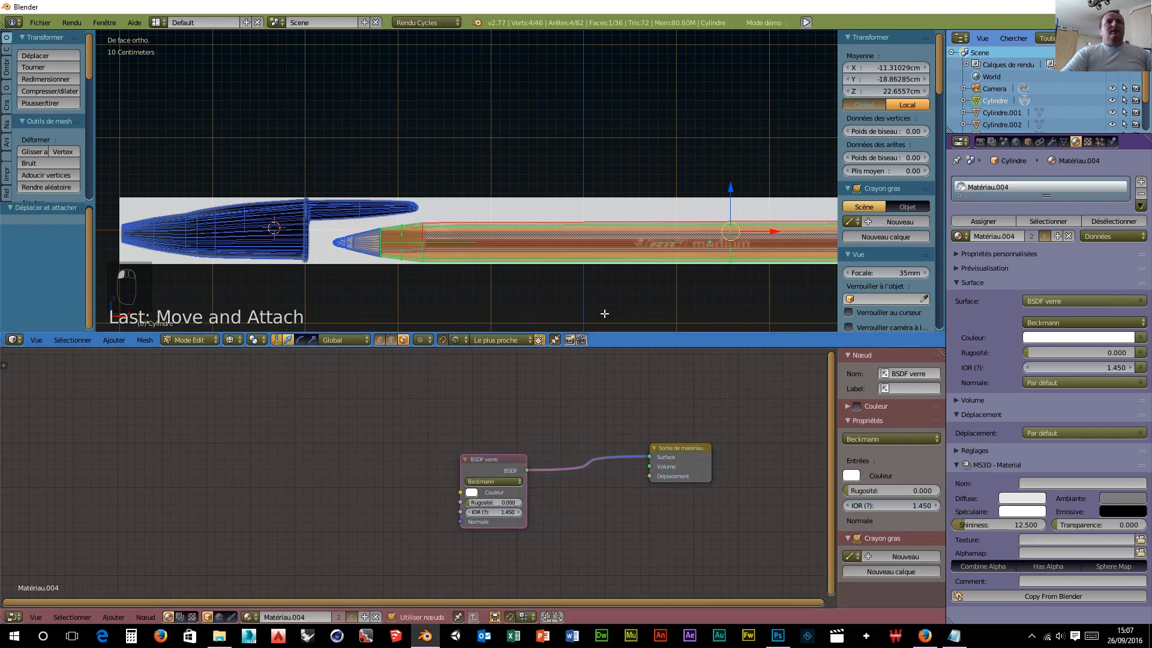
# Step: Add a second material slot to the pen body, give it Matériau.004 and make that material an independent copy
pyautogui.click(1141, 183)
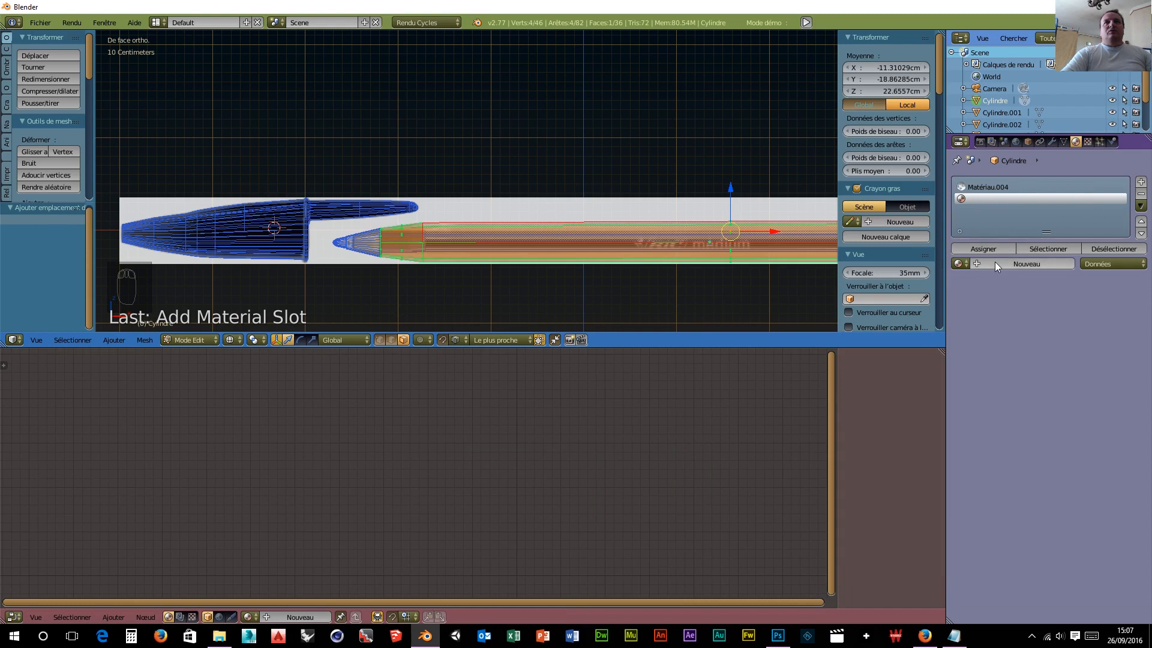
pyautogui.click(960, 264)
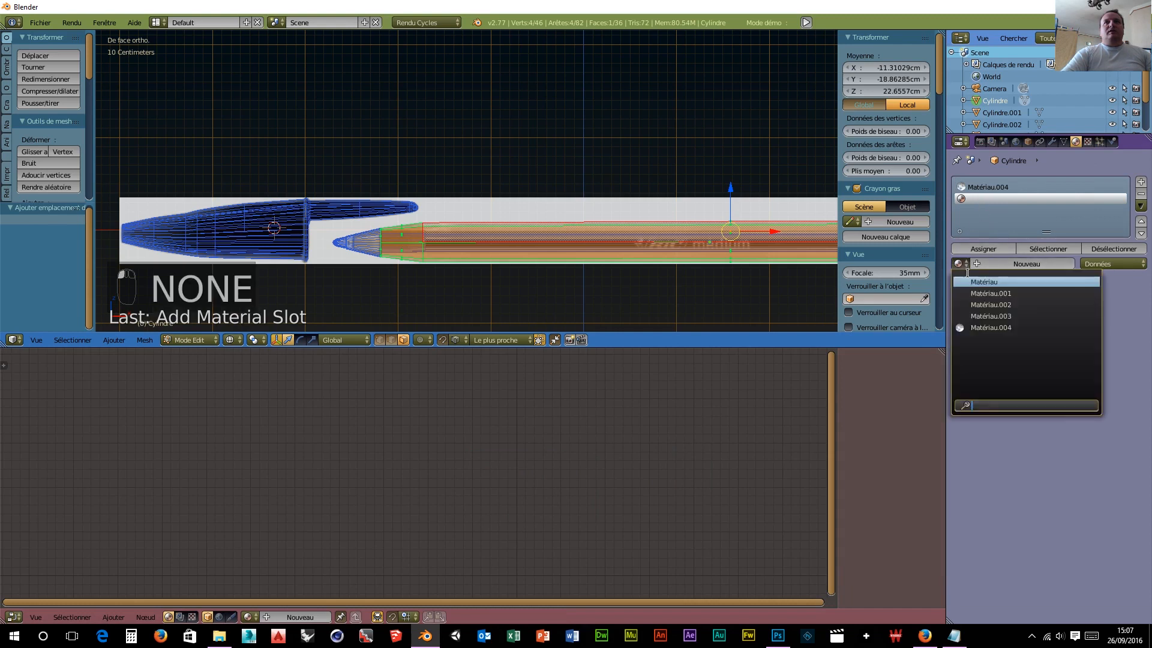
pyautogui.click(988, 328)
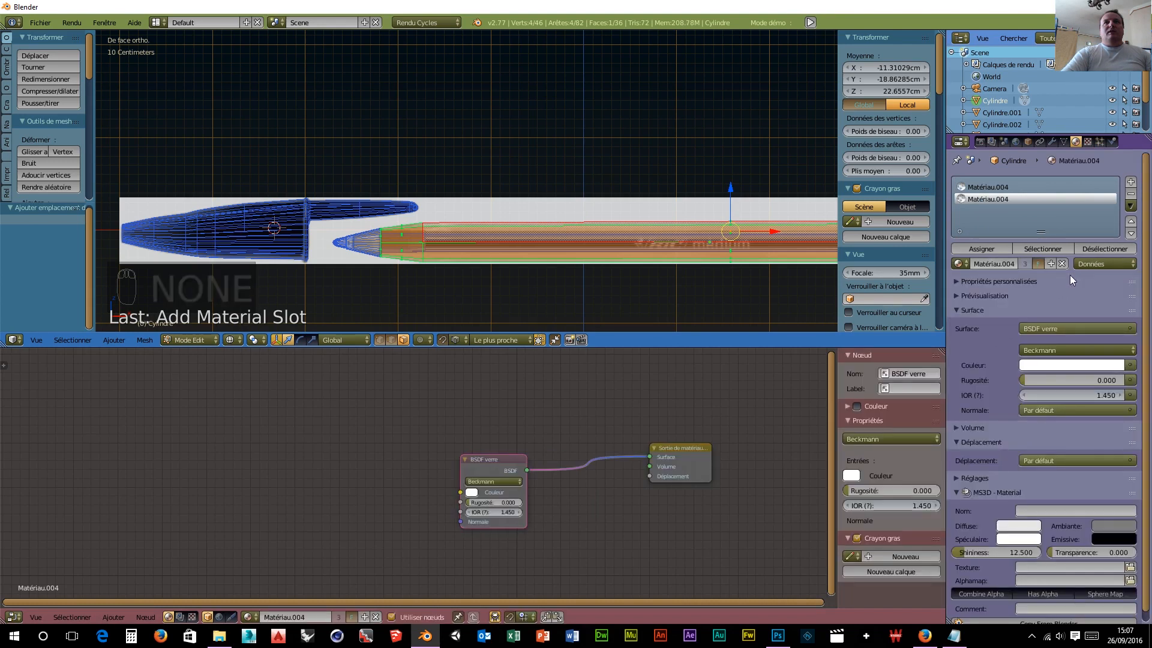
pyautogui.click(1050, 264)
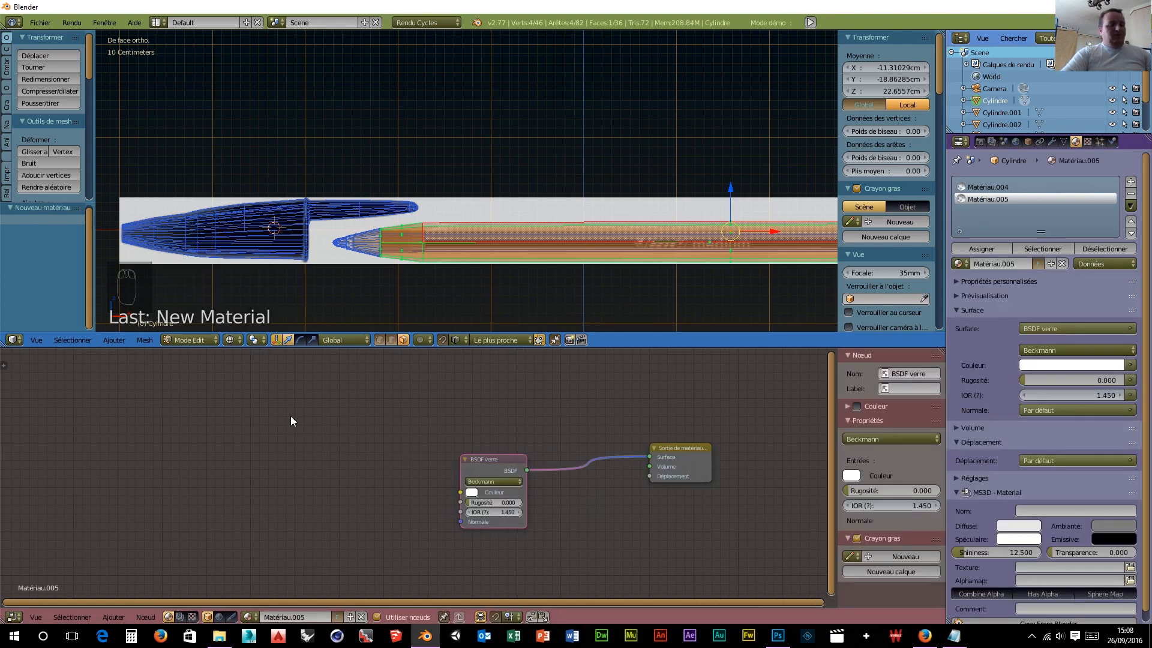
# Step: Add an Image Texture node to the new material, placed well before the glass BSDF node
pyautogui.hotkey('shift', 'a')
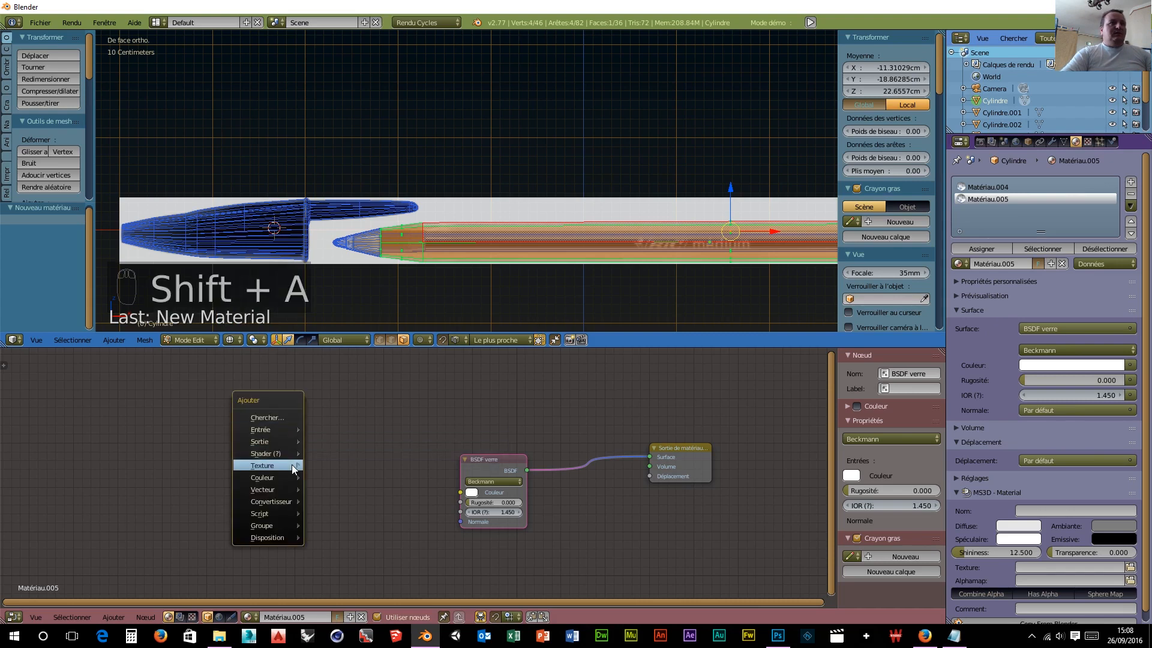
pyautogui.moveTo(282, 465)
pyautogui.click(354, 320)
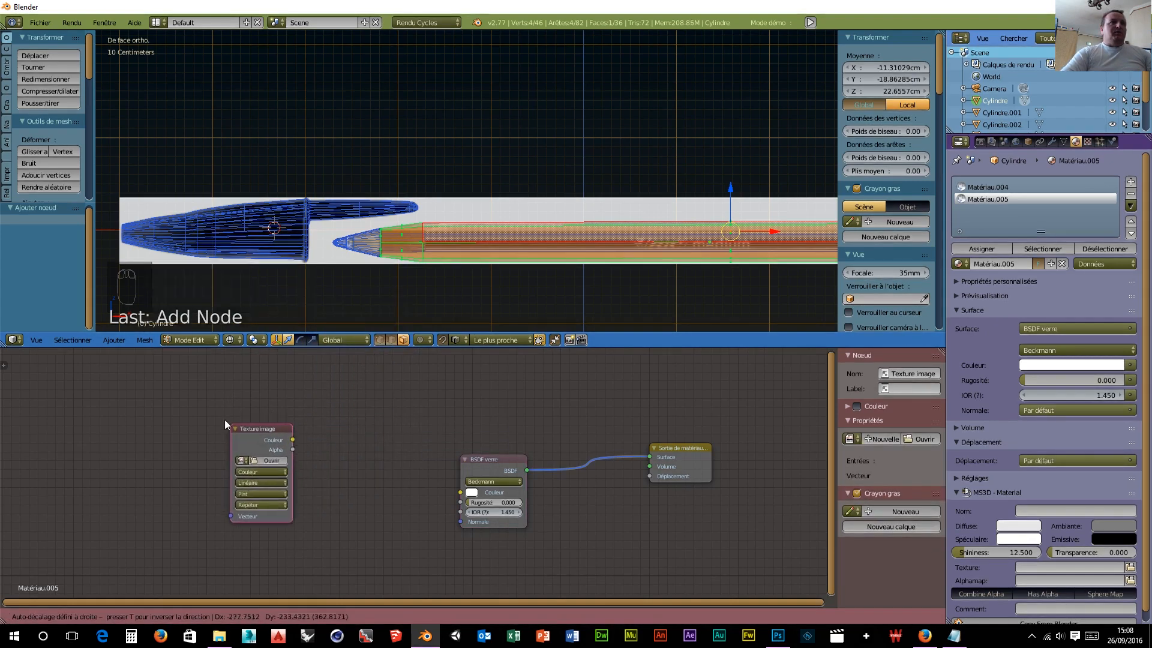
pyautogui.click(220, 434)
# Step: Load the black-and-white BIC logo 2000px-Logo_Bic_2010.png from D:\test into the Image Texture node
pyautogui.click(231, 448)
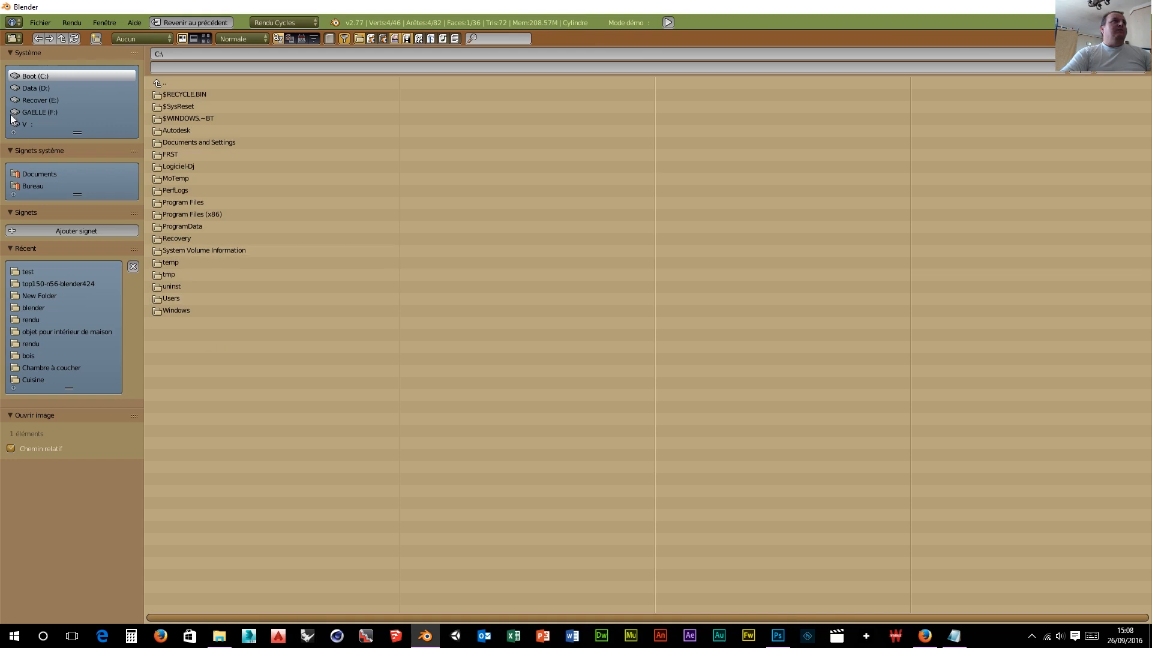
pyautogui.click(44, 88)
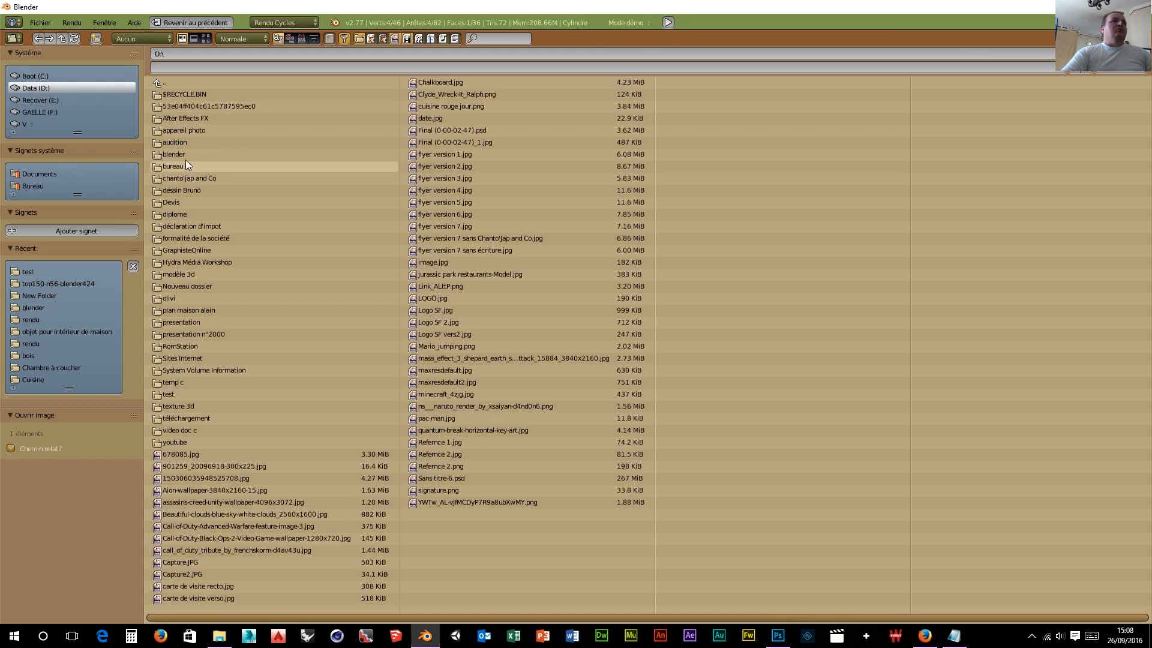
pyautogui.click(179, 393)
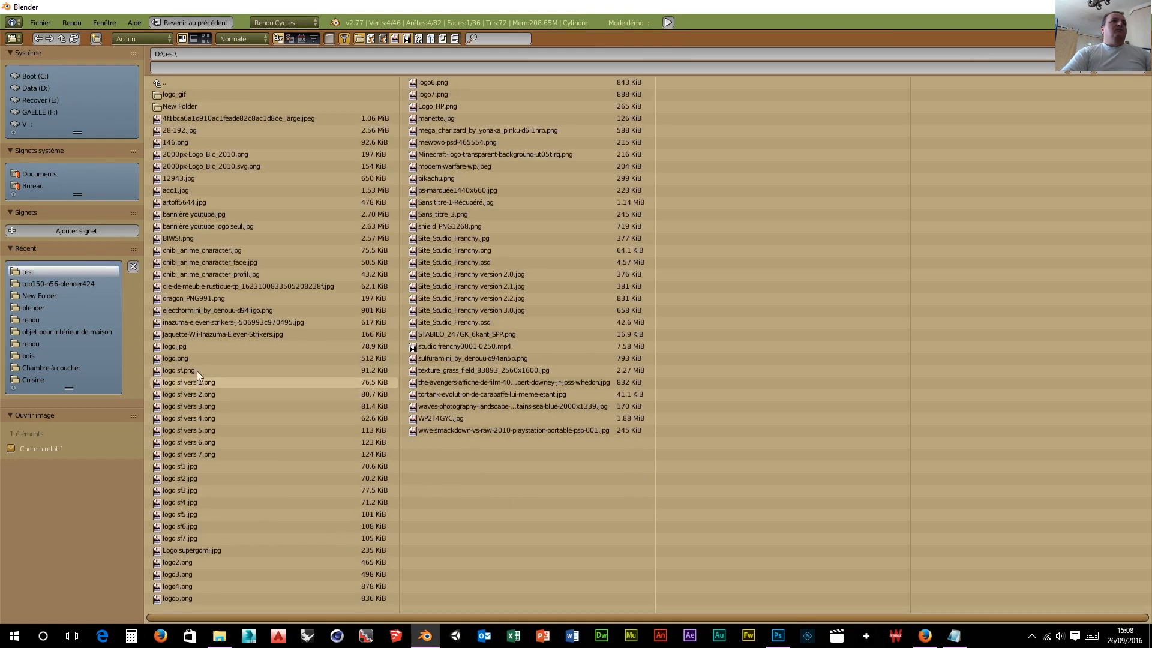
pyautogui.click(207, 38)
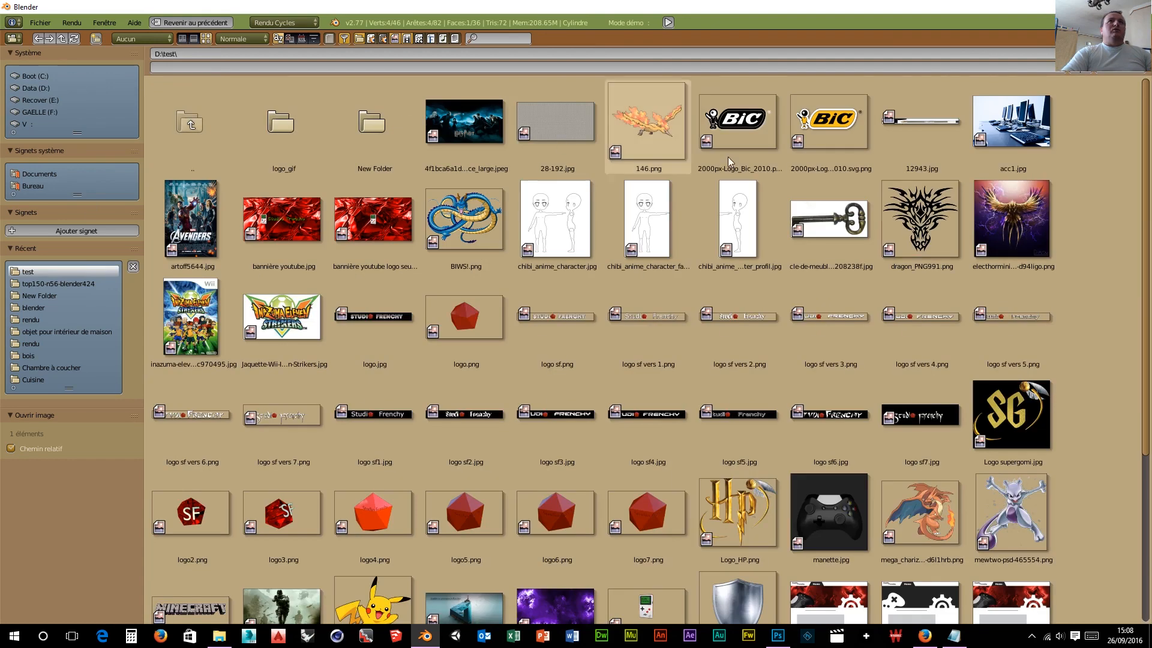
pyautogui.click(772, 128)
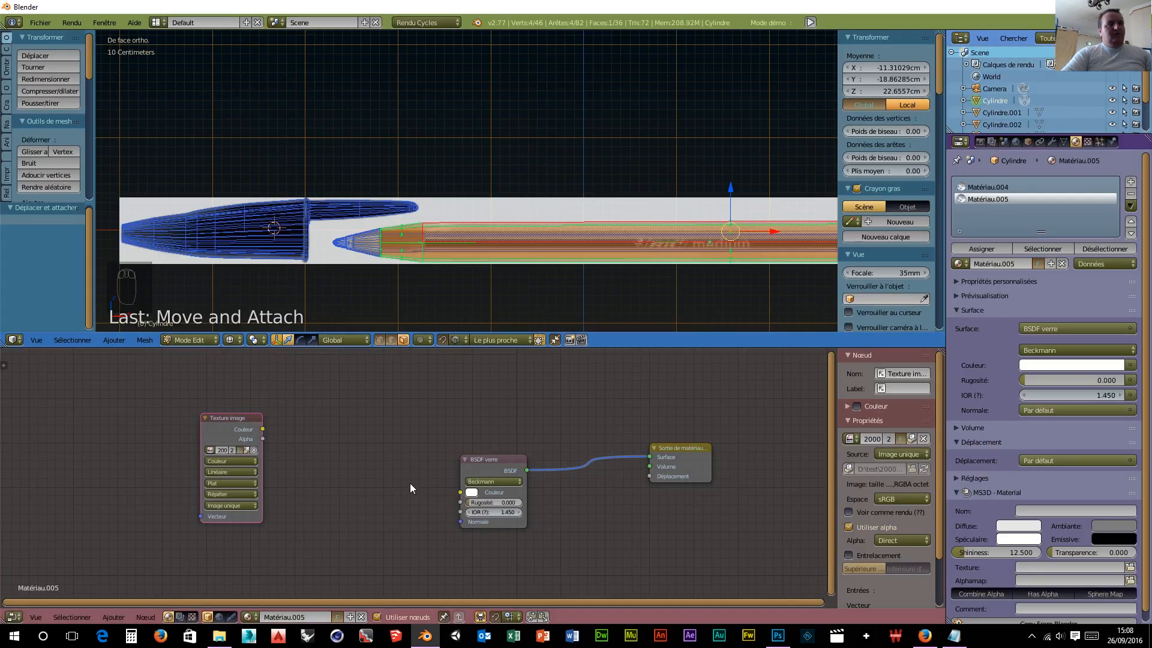
# Step: Add a Bump node, feed the image colour into its height, and link its normal output to the glass BSDF's normal
pyautogui.hotkey('shift', 'a')
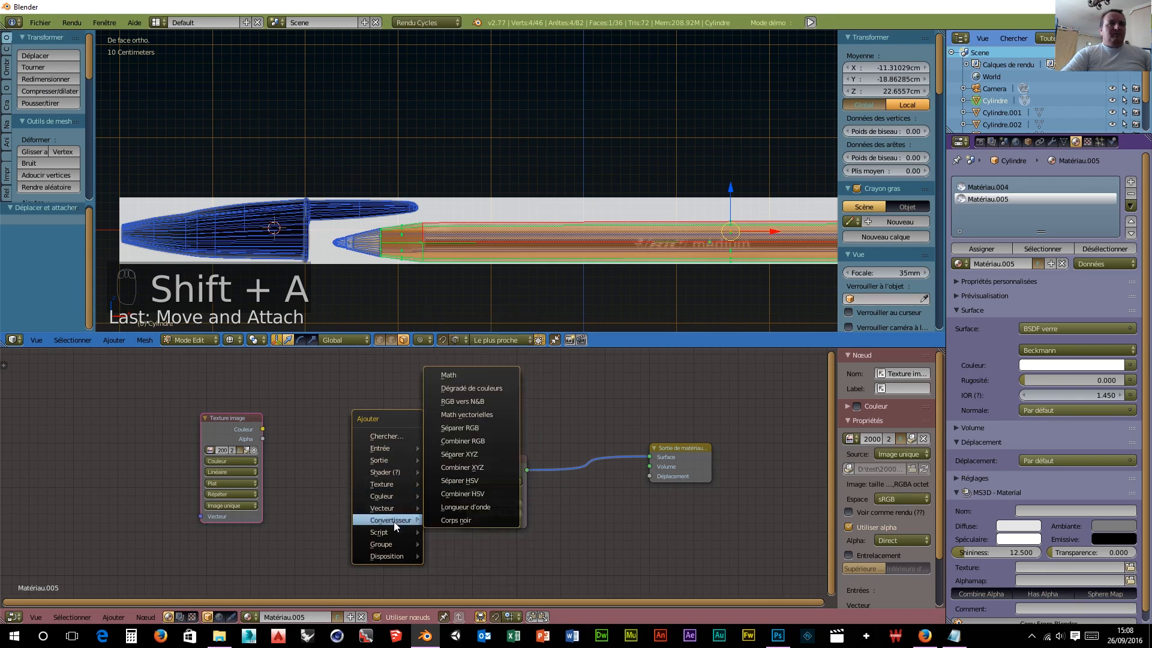
pyautogui.moveTo(391, 505)
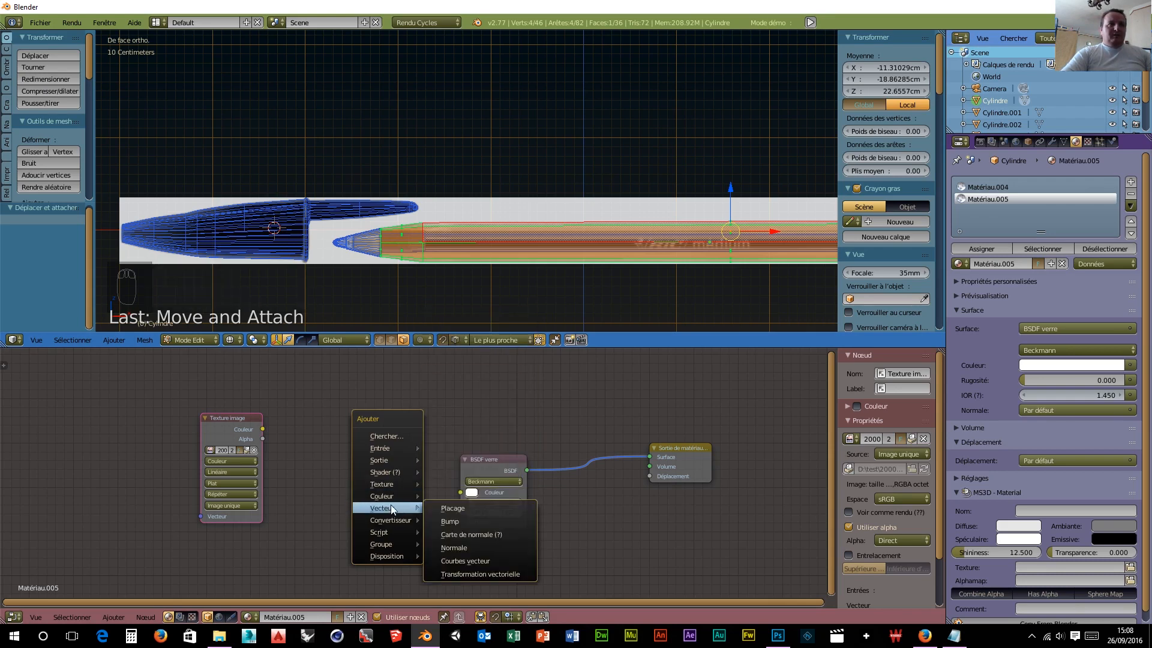
pyautogui.click(460, 507)
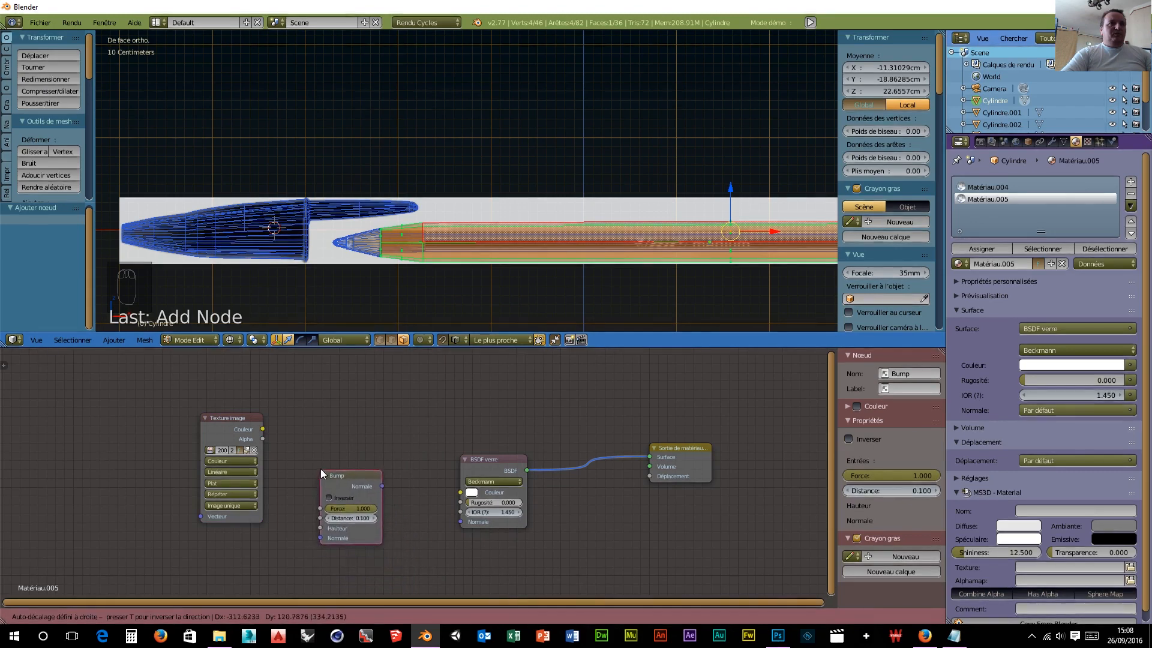
pyautogui.click(320, 469)
pyautogui.moveTo(262, 433); pyautogui.dragTo(326, 528)
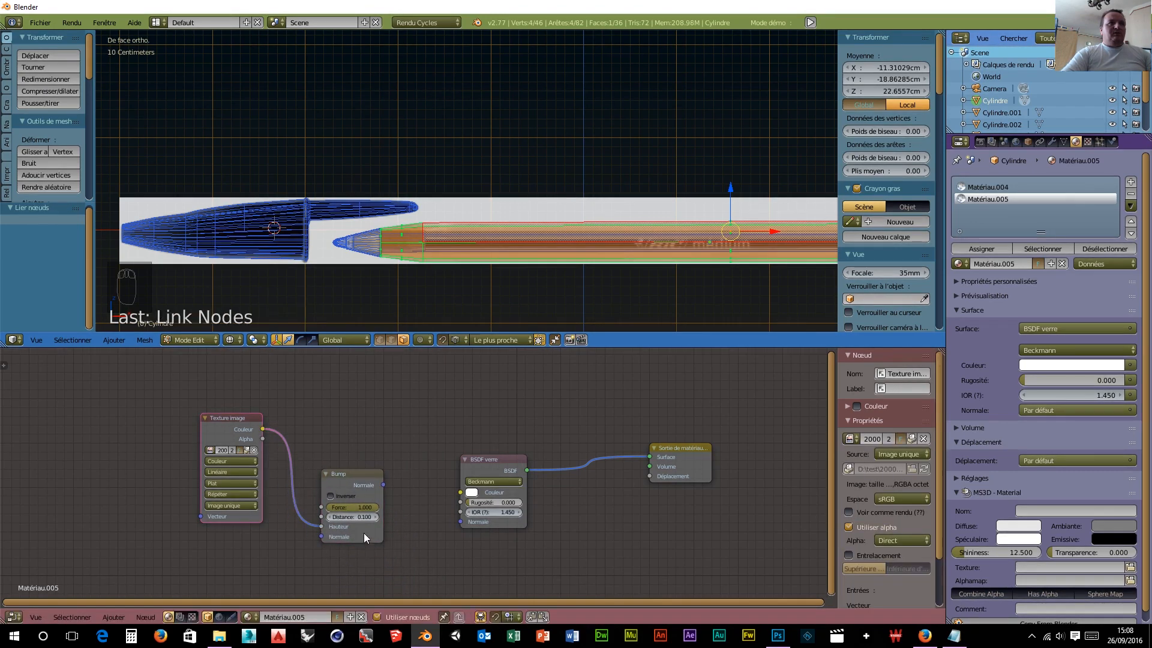
pyautogui.moveTo(383, 484); pyautogui.dragTo(407, 474)
pyautogui.moveTo(422, 521); pyautogui.dragTo(467, 524)
# Step: Examine the pen body in the rendered preview from several angles and in perspective to check for the logo relief
pyautogui.scroll(-3, 766, 267)
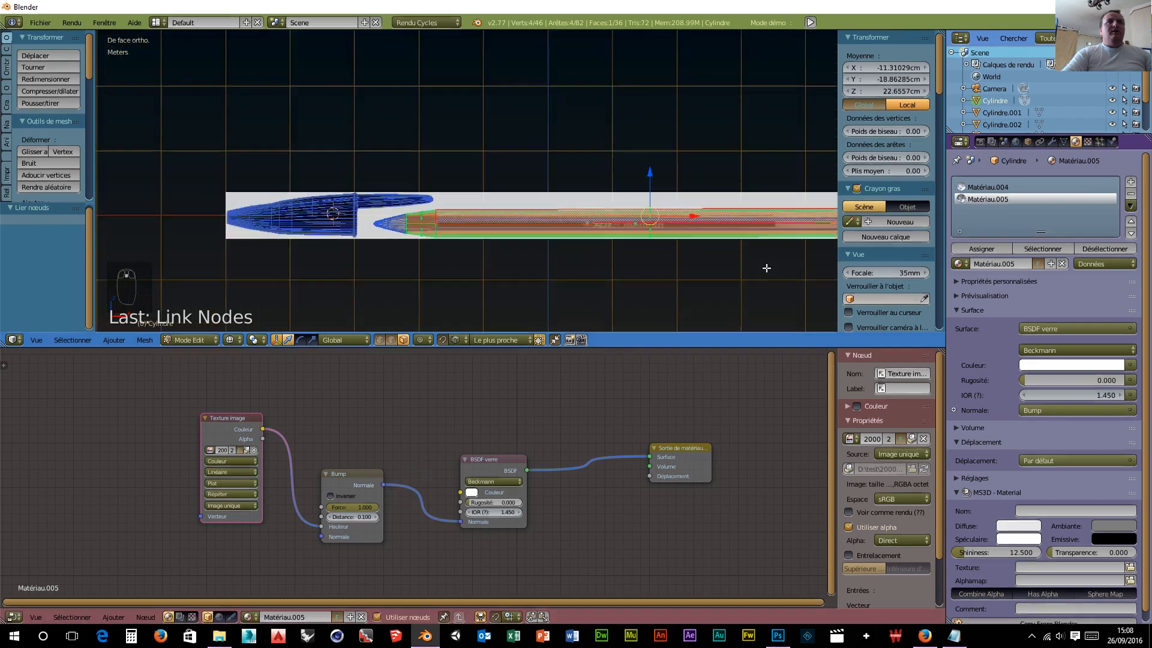
pyautogui.hotkey('shift', 'z')
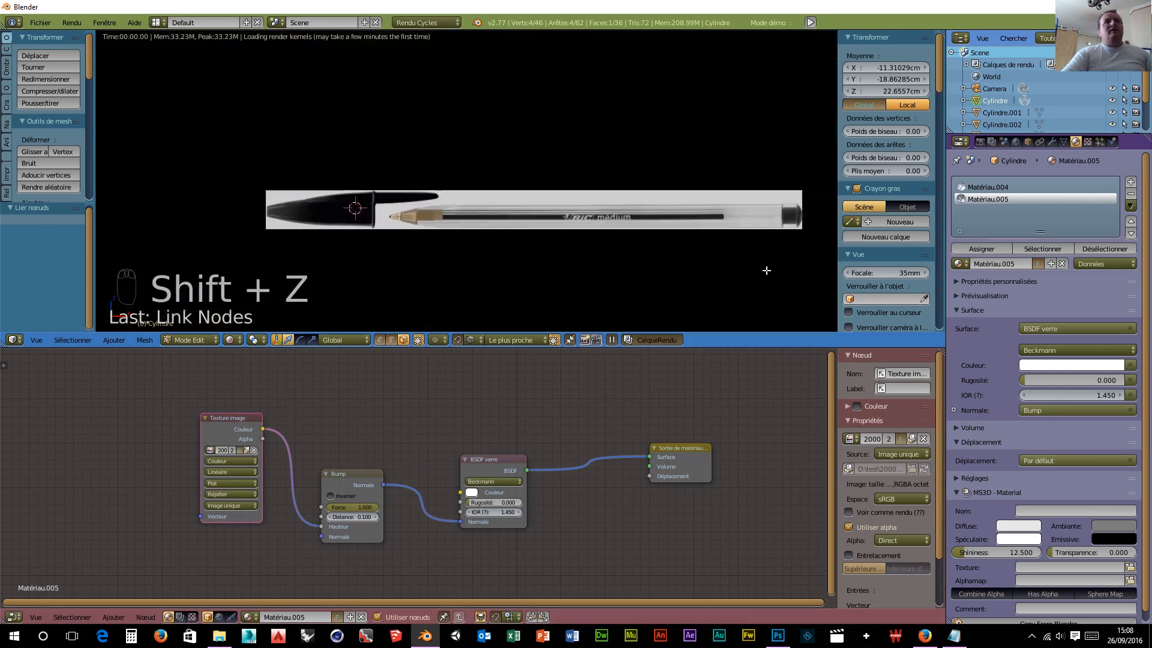
pyautogui.scroll(4, 766, 271)
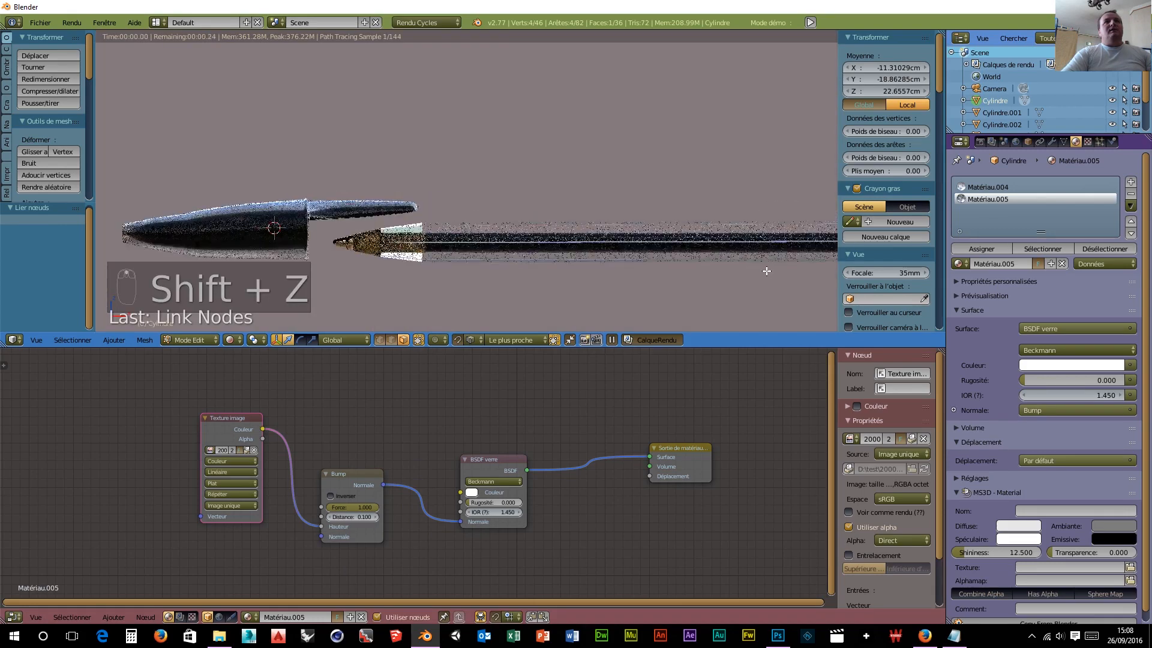
pyautogui.scroll(4, 761, 275)
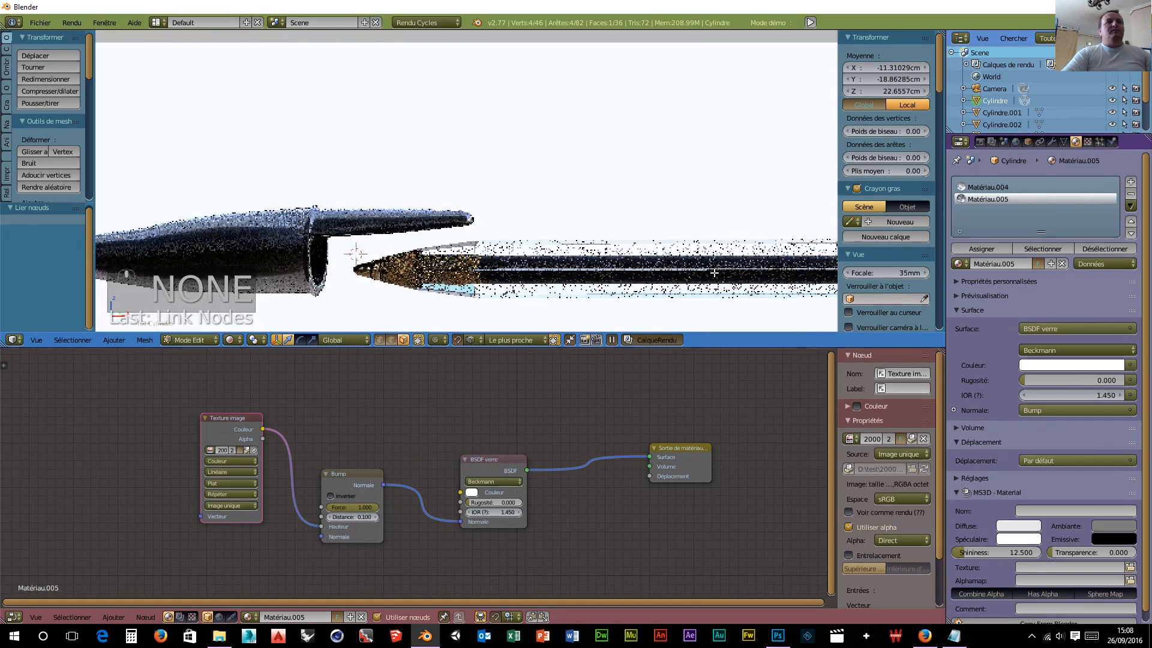
pyautogui.scroll(-3, 709, 280)
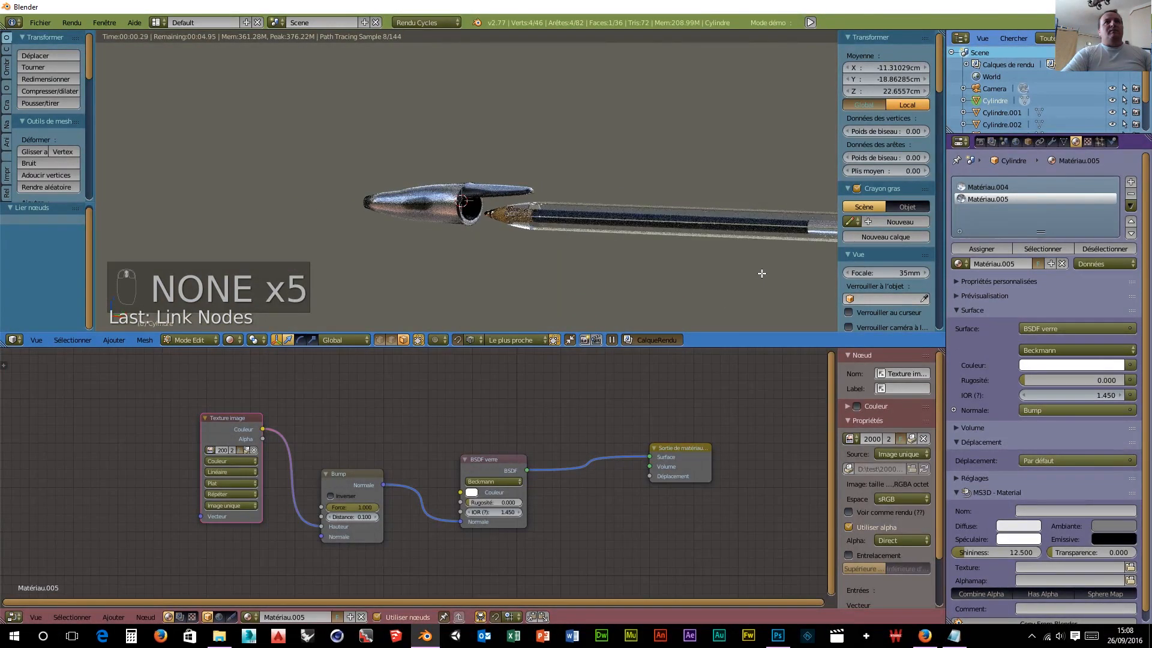
pyautogui.moveTo(758, 273); pyautogui.dragTo(376, 316, button='middle')
pyautogui.scroll(2, 716, 278)
pyautogui.scroll(1, 737, 285)
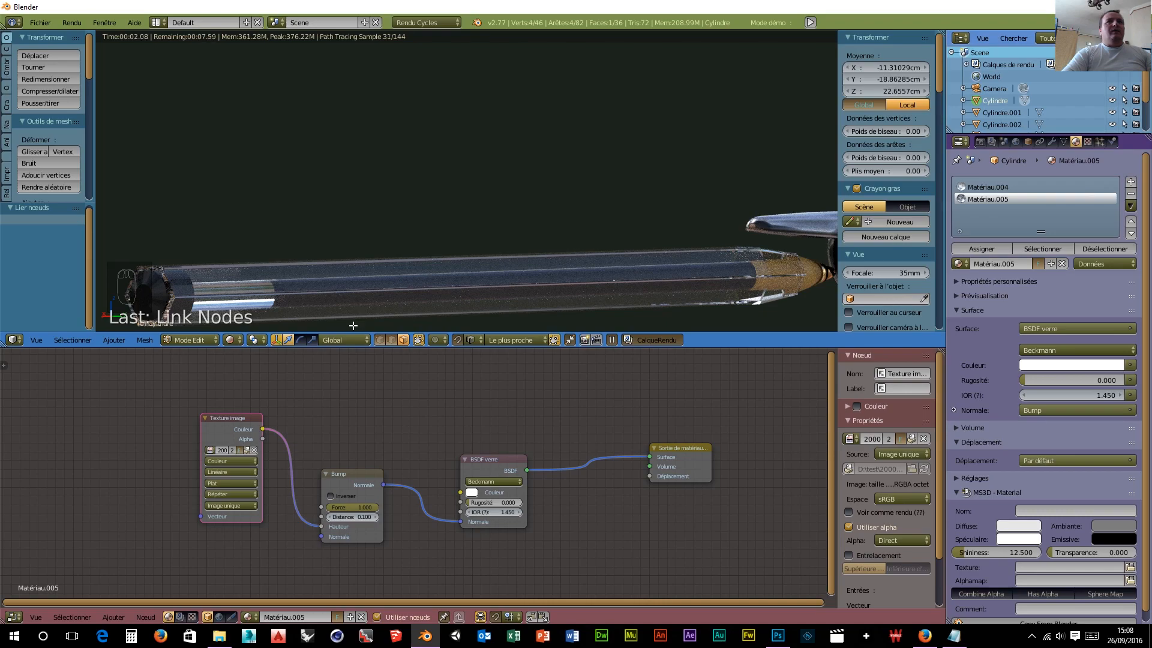
pyautogui.moveTo(357, 326); pyautogui.dragTo(626, 42, button='middle')
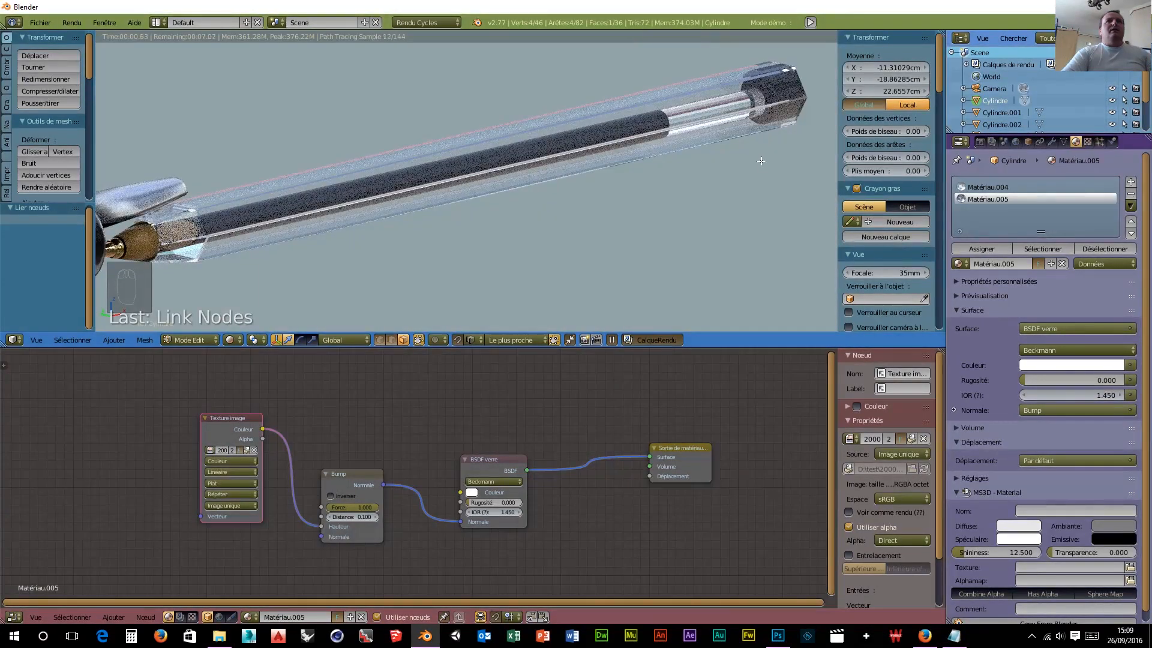
pyautogui.scroll(15, 775, 169)
pyautogui.scroll(-20, 776, 169)
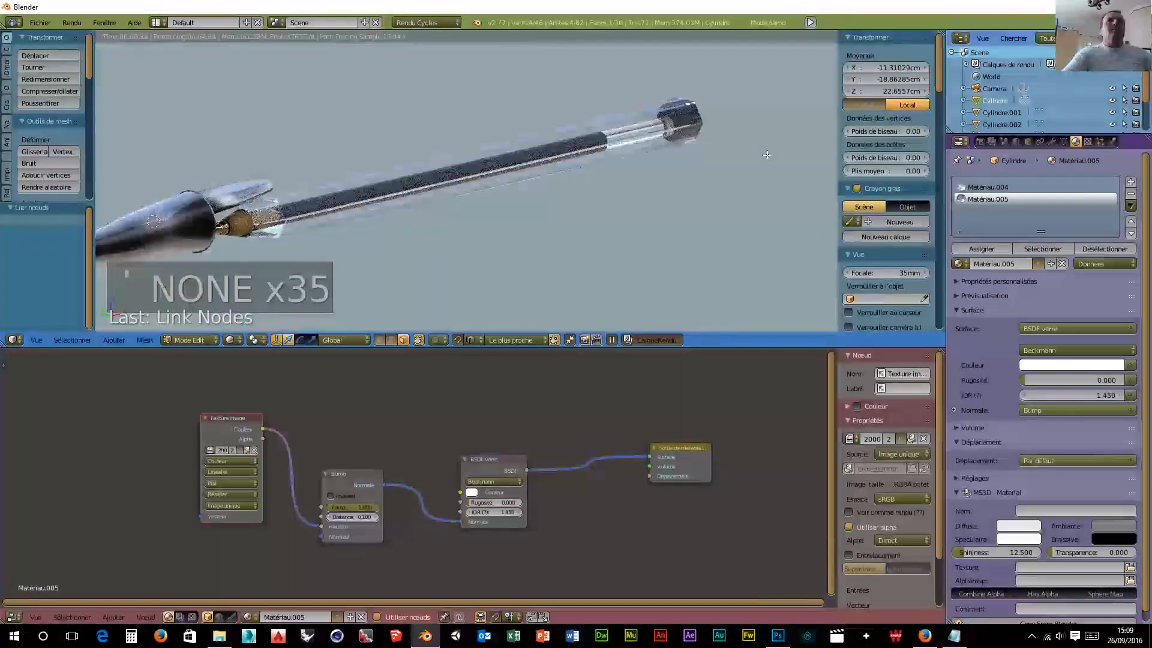
pyautogui.press('KP_5')
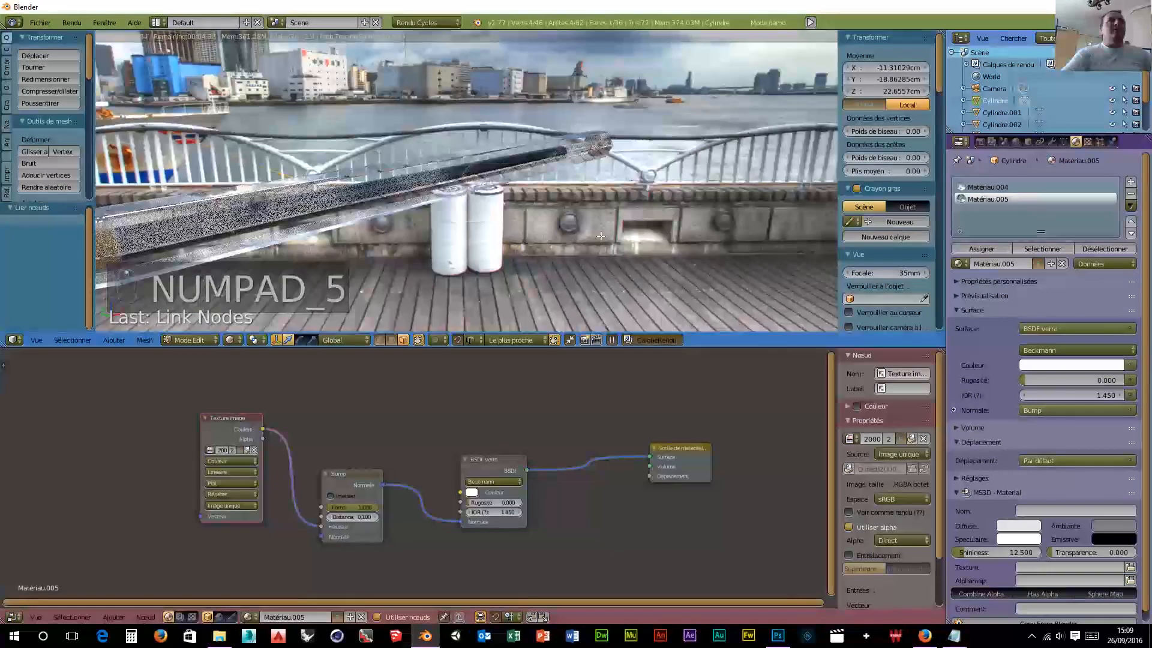
pyautogui.moveTo(618, 235)
pyautogui.mouseDown(button='middle')
pyautogui.moveTo(616, 263)
pyautogui.moveTo(634, 262)
pyautogui.moveTo(656, 223)
pyautogui.moveTo(602, 242)
pyautogui.moveTo(619, 254)
pyautogui.mouseUp(button='middle')
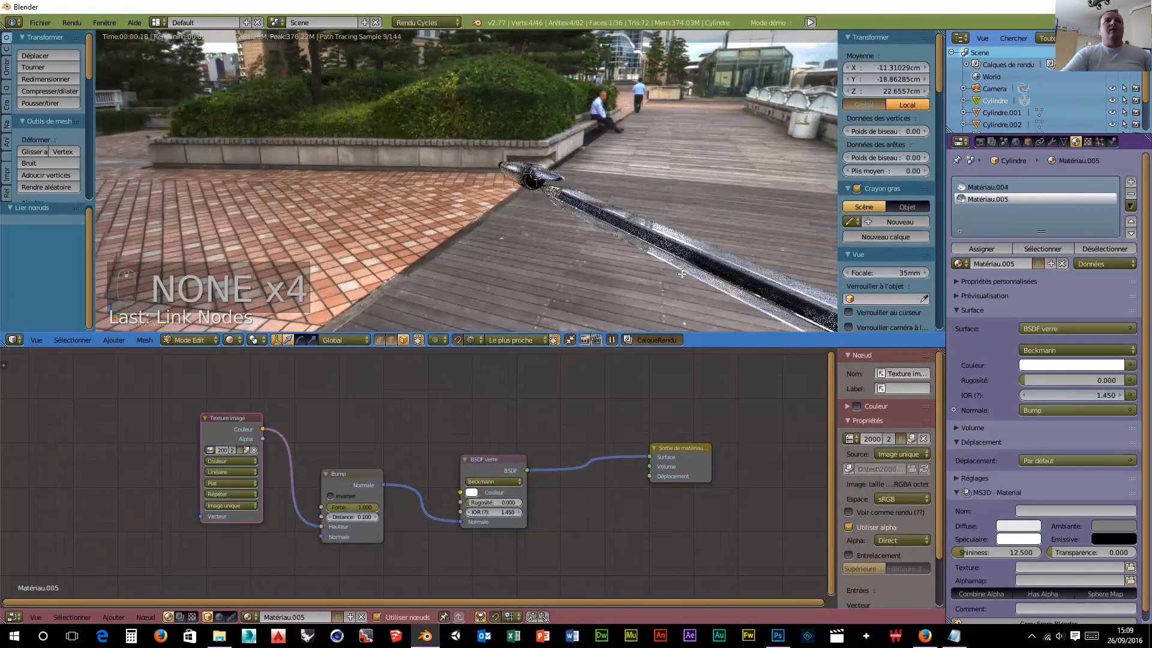
pyautogui.moveTo(683, 273)
pyautogui.mouseDown(button='middle')
pyautogui.moveTo(666, 262)
pyautogui.moveTo(670, 252)
pyautogui.moveTo(666, 271)
pyautogui.moveTo(817, 277)
pyautogui.moveTo(780, 246)
pyautogui.moveTo(833, 244)
pyautogui.moveTo(632, 247)
pyautogui.mouseUp(button='middle')
pyautogui.scroll(3, 775, 247)
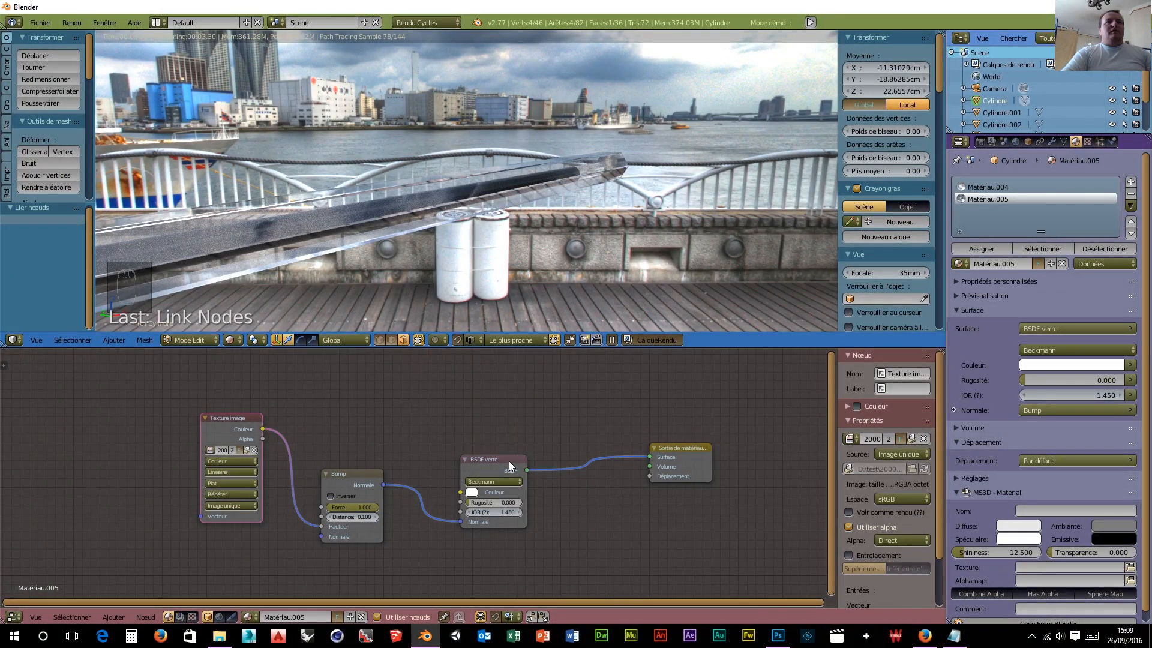
# Step: Add a Diffuse BSDF coloured by the logo image and link it to the material output's surface in place of the glass
pyautogui.hotkey('shift', 'a')
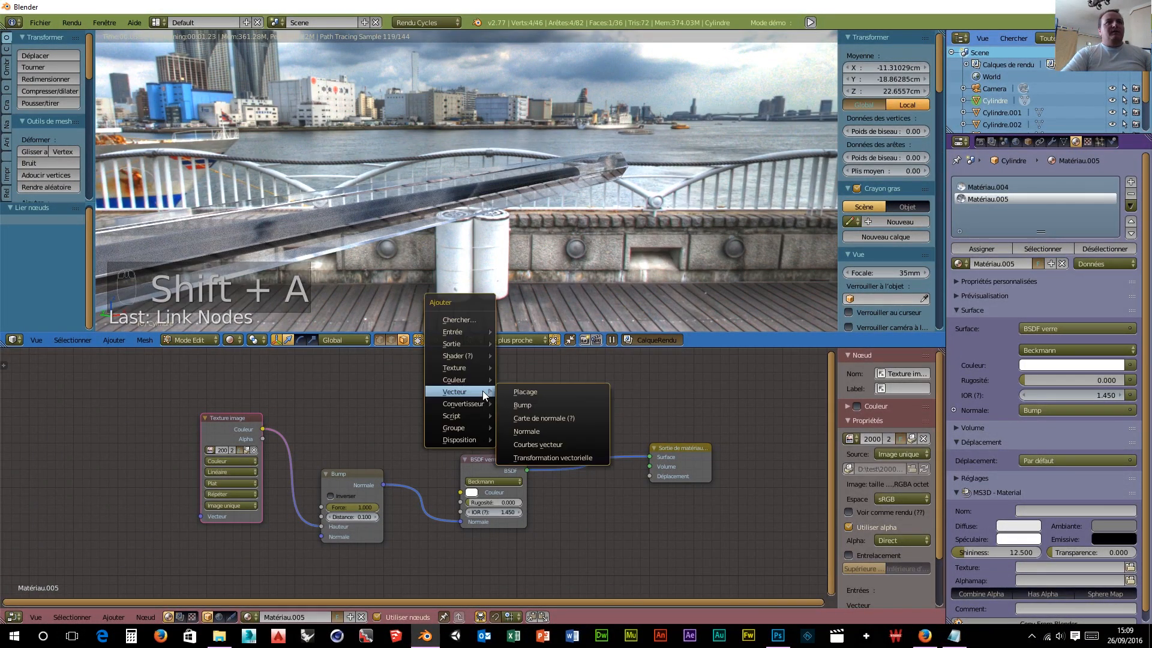
pyautogui.moveTo(459, 355)
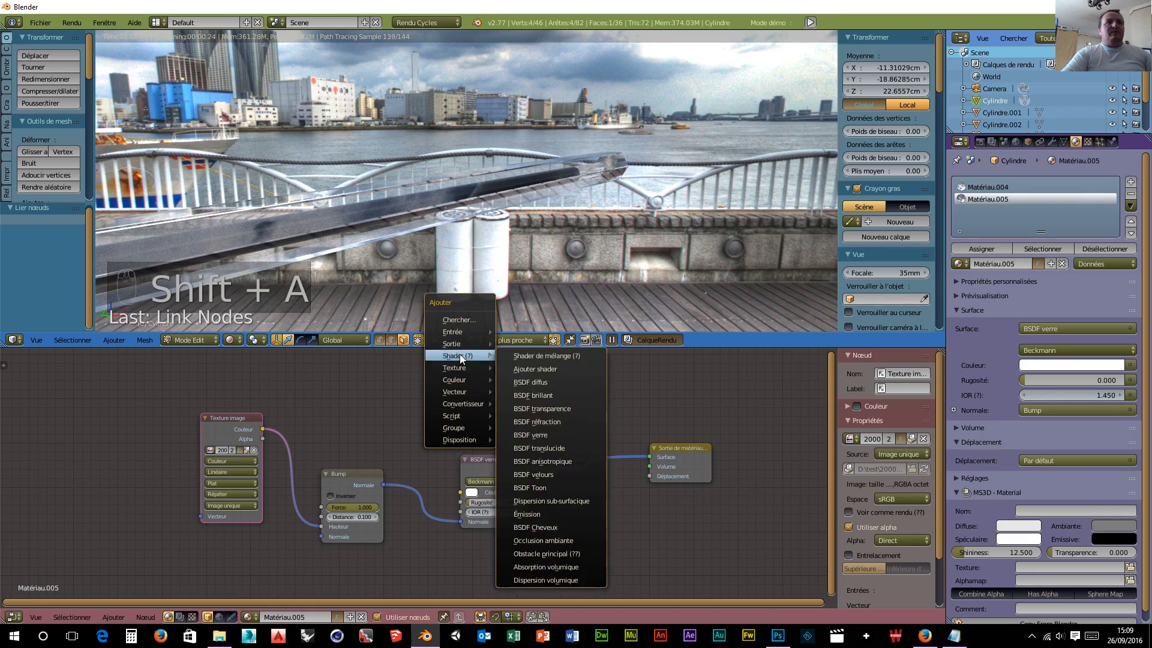
pyautogui.click(539, 381)
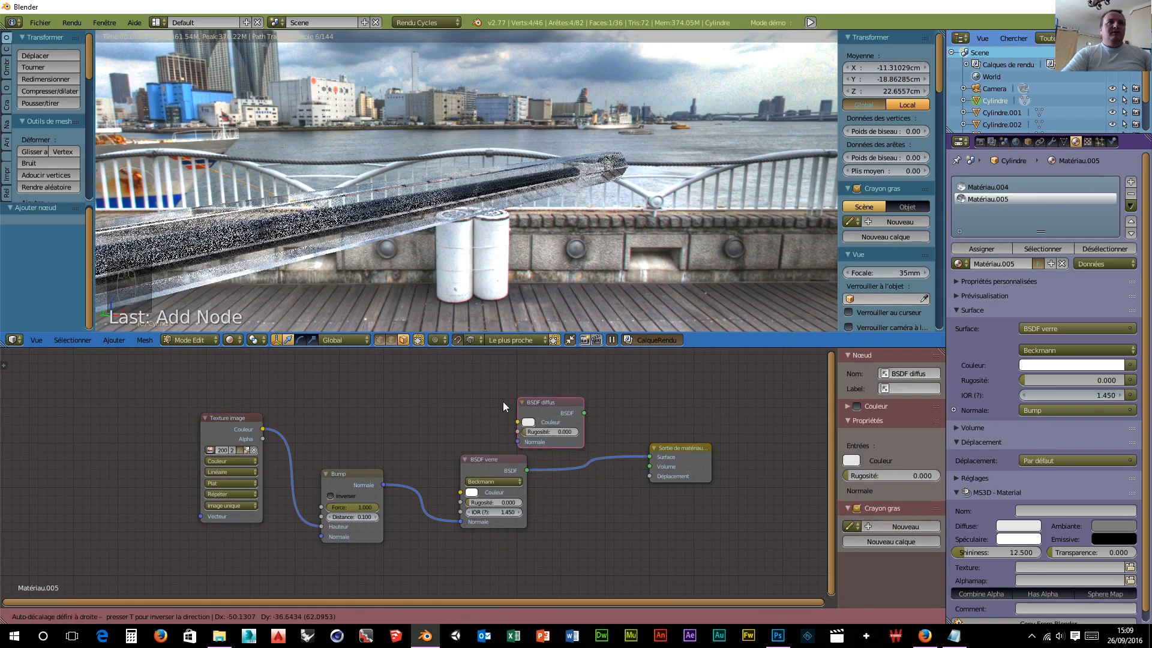
pyautogui.click(453, 394)
pyautogui.moveTo(263, 428); pyautogui.dragTo(452, 417)
pyautogui.moveTo(519, 406); pyautogui.dragTo(649, 456)
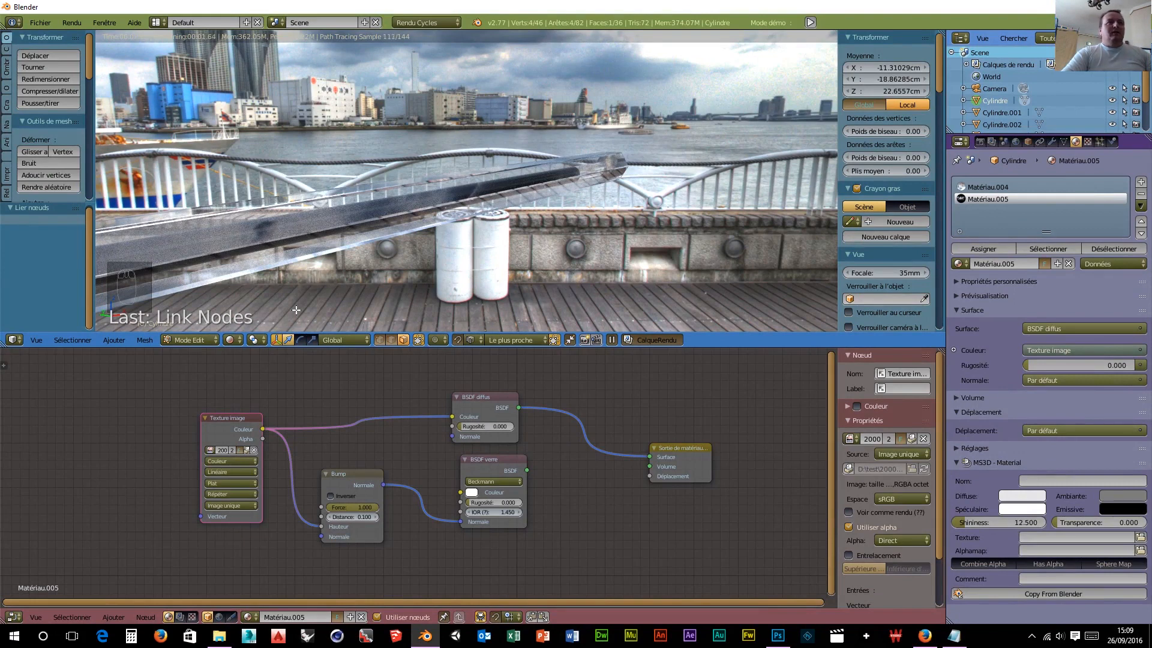
# Step: Assign Matériau.005 to the selected pen body face in wireframe shading and return to the rendered preview
pyautogui.click(233, 342)
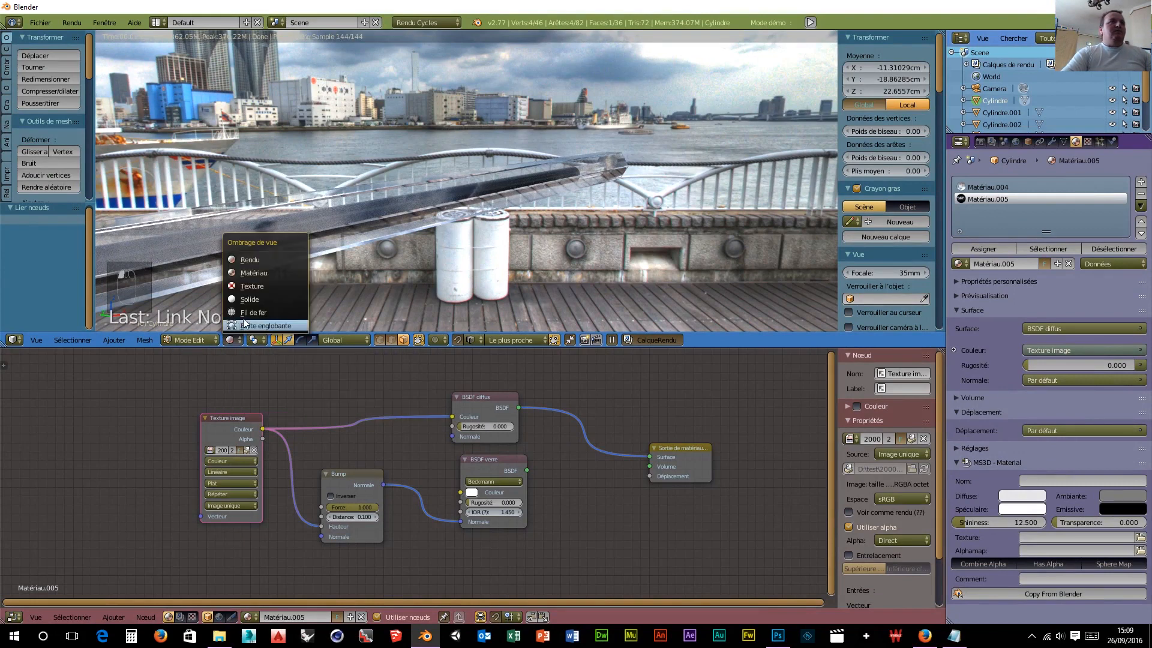
pyautogui.click(247, 316)
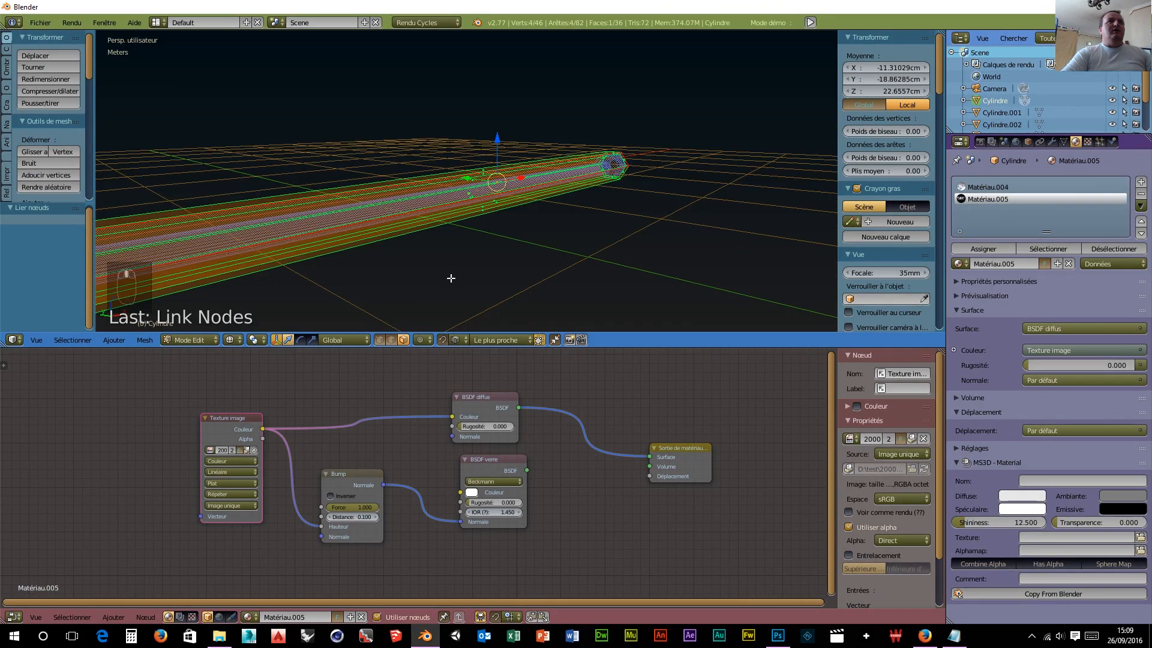
pyautogui.moveTo(451, 278); pyautogui.dragTo(437, 265, button='middle')
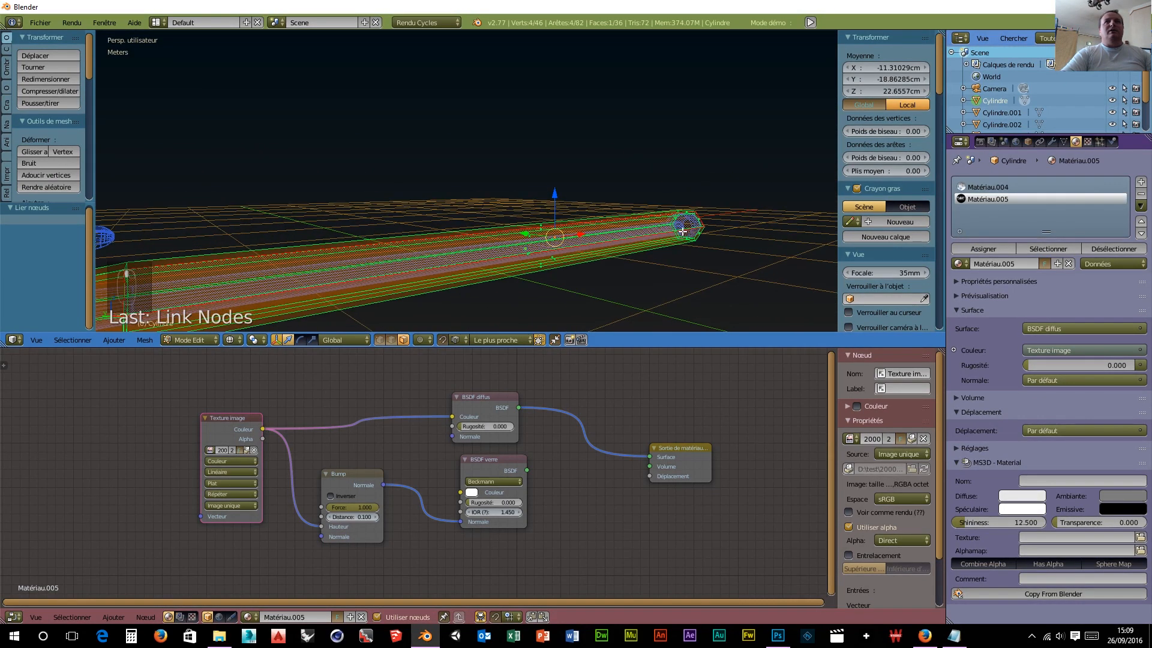
pyautogui.click(980, 248)
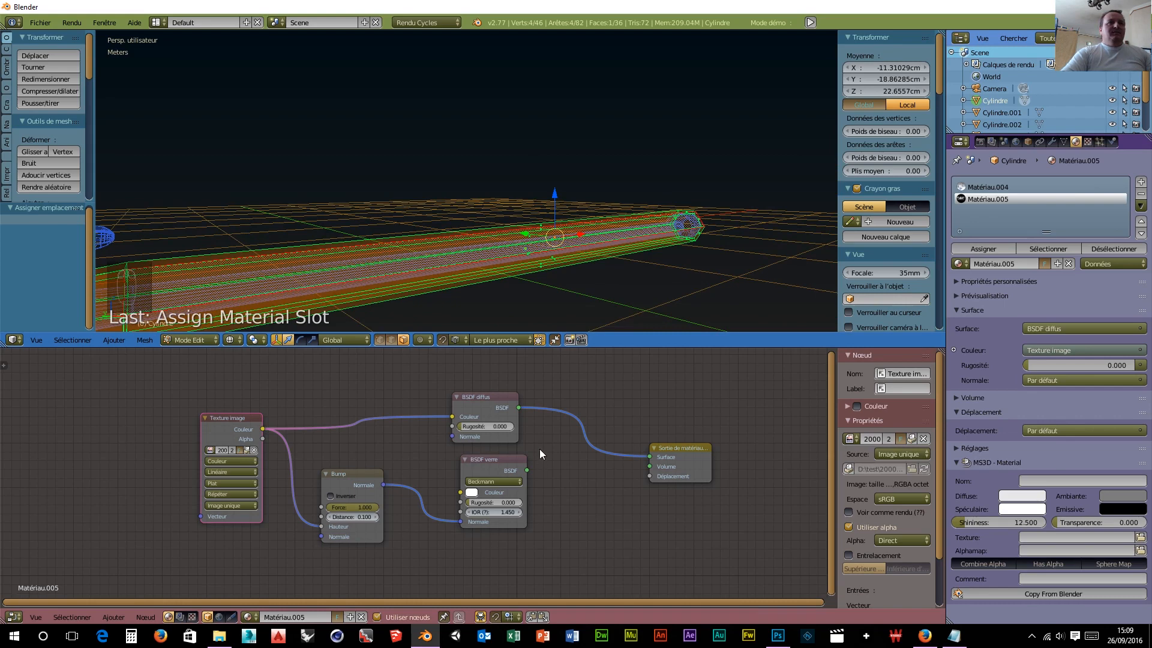
pyautogui.hotkey('shift', 'z')
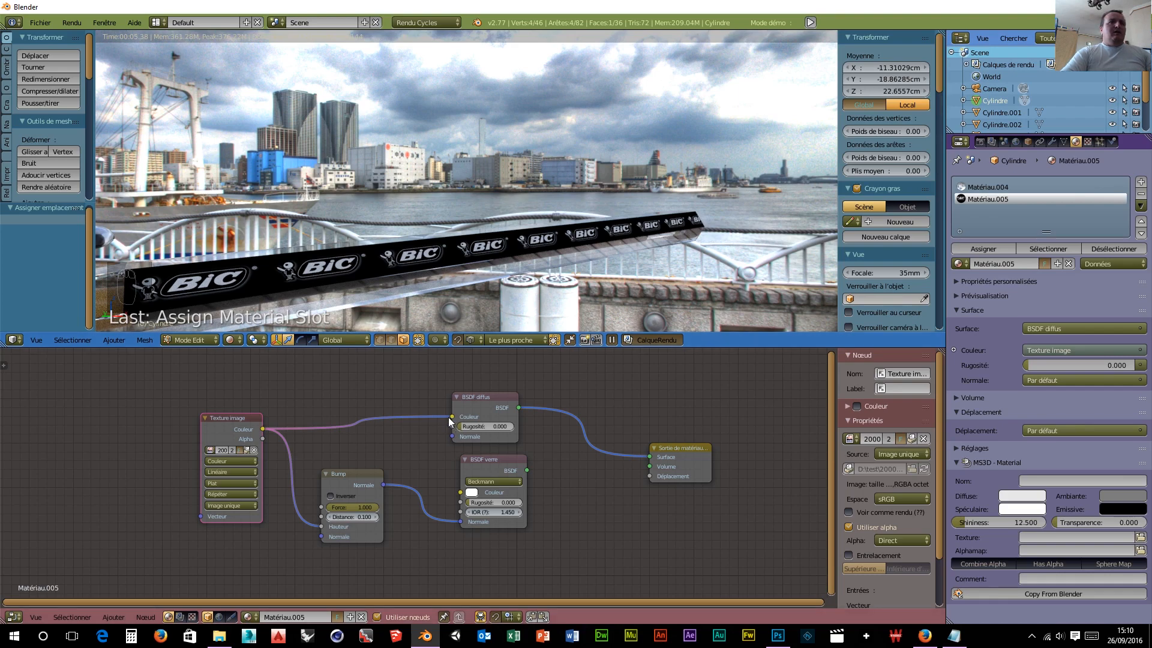
# Step: Unlink the logo image from the Diffuse BSDF's colour and connect the glass BSDF to the material output's surface
pyautogui.moveTo(451, 416); pyautogui.dragTo(418, 412)
pyautogui.moveTo(527, 470); pyautogui.dragTo(648, 458)
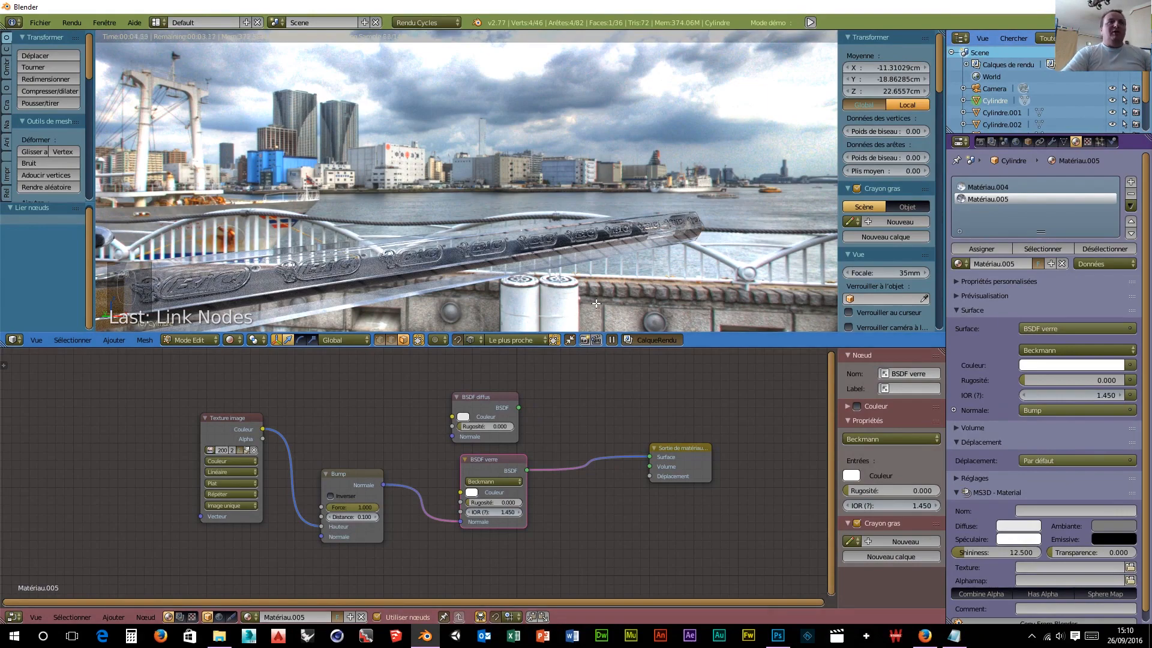
pyautogui.scroll(2, 582, 288)
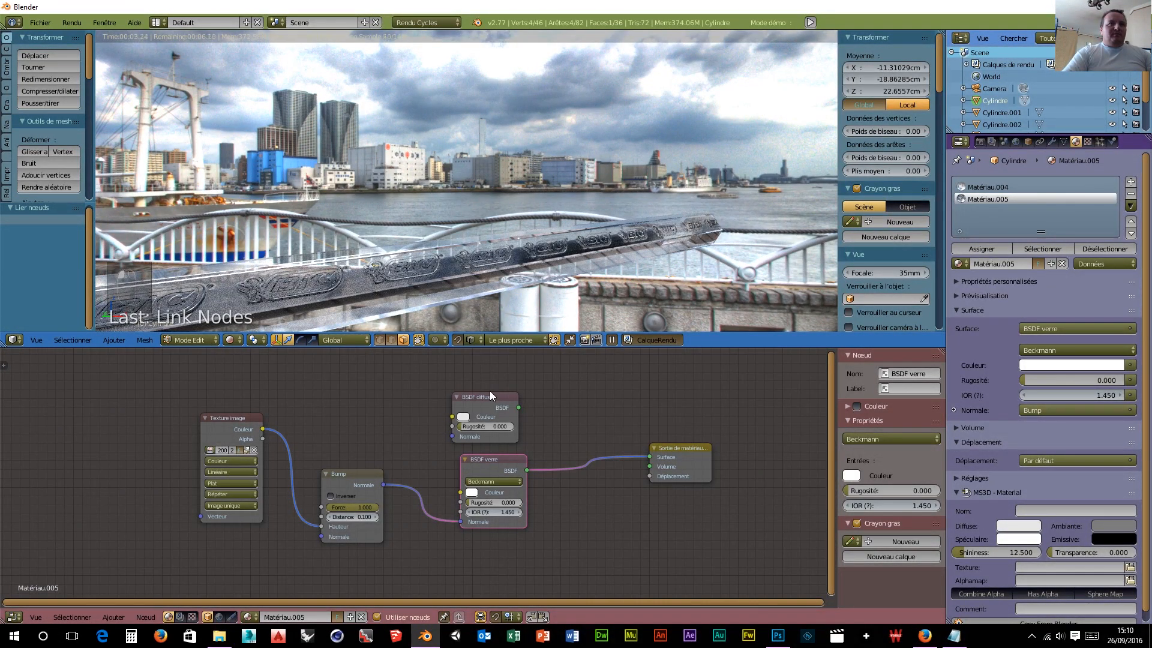
# Step: Delete the glass BSDF node and try to undo the deletion
pyautogui.press('Delete')
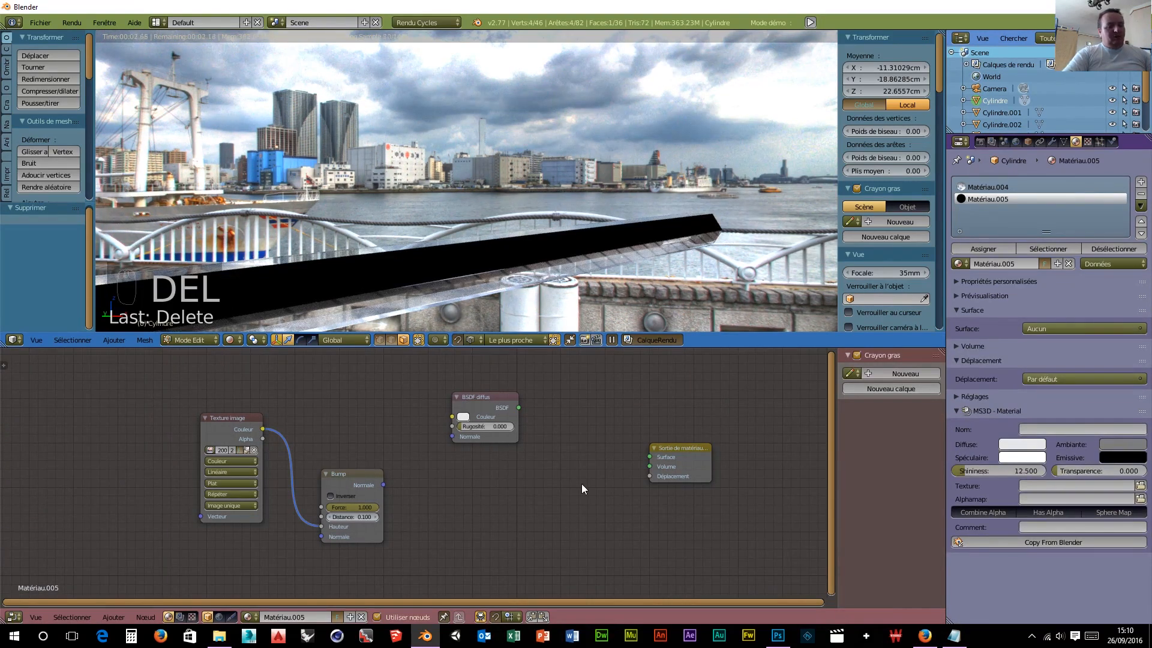
pyautogui.hotkey('ctrl', 'z')
pyautogui.hotkey('ctrl', 'z')
pyautogui.hotkey('ctrl', 'z')
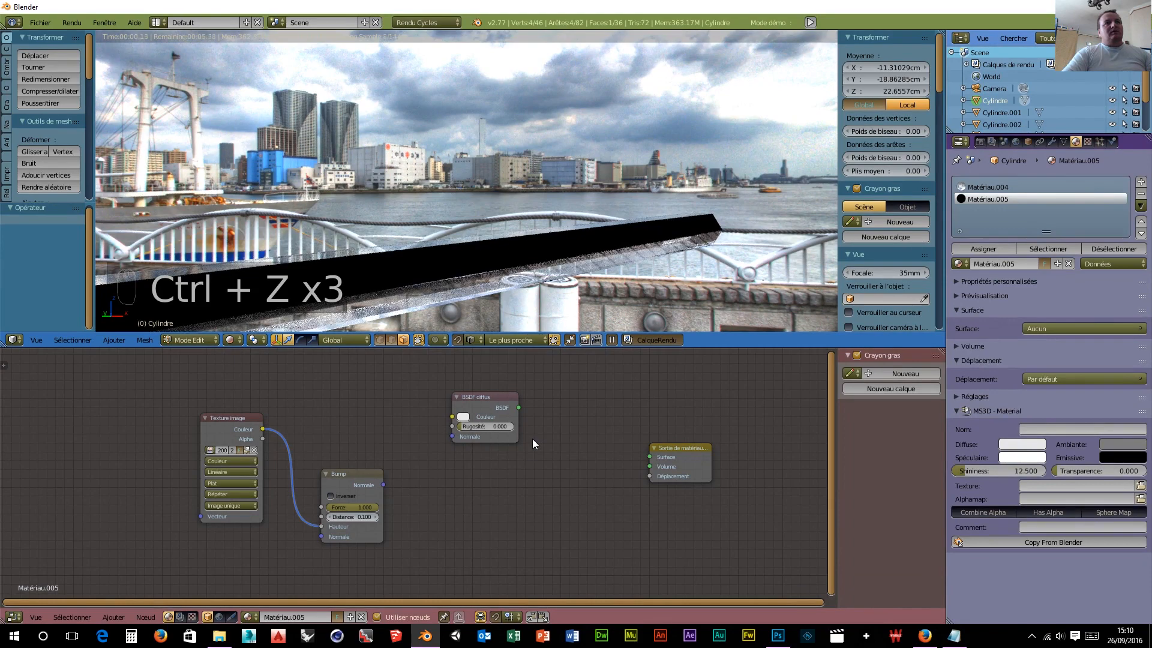
pyautogui.hotkey('ctrl', 'z')
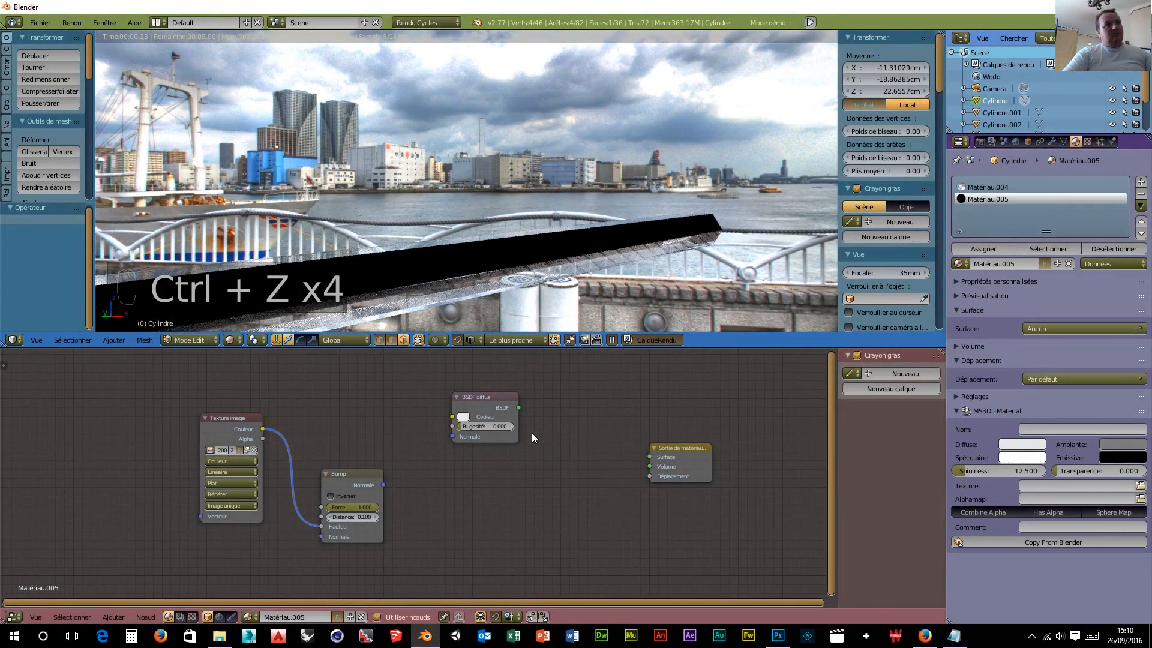
# Step: Delete the unlinked Diffuse BSDF node from Matériau.005
pyautogui.click(482, 395)
pyautogui.press('Delete')
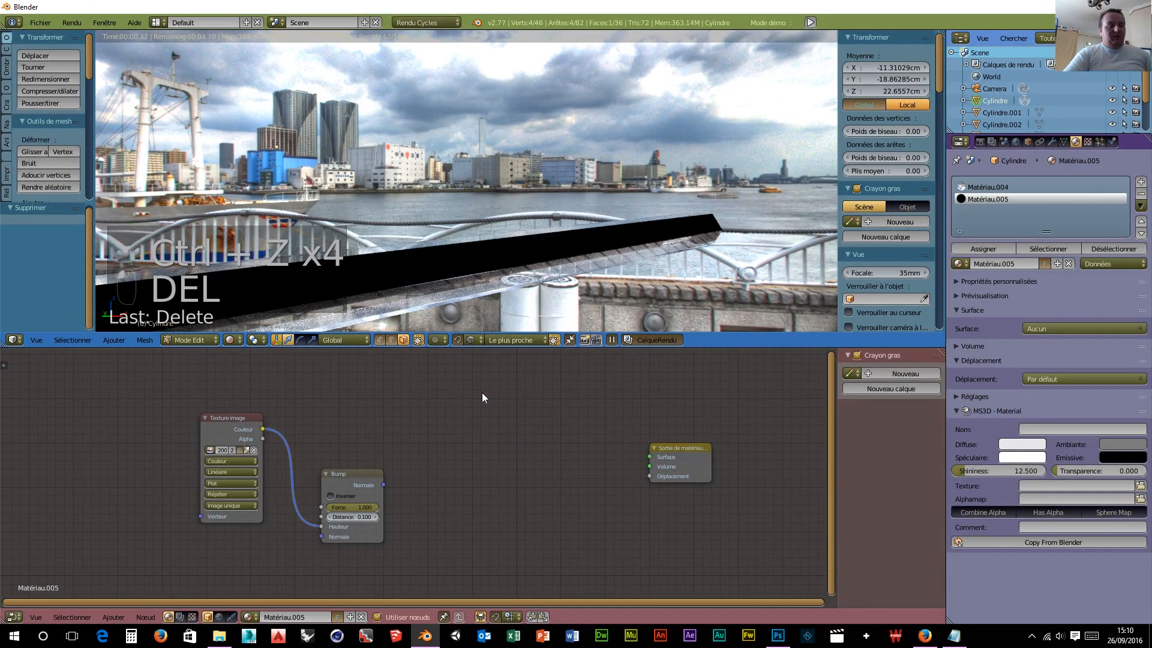
# Step: Copy the glass BSDF from Matériau.004 into Matériau.005 and link it between the Bump normal and the output's surface
pyautogui.click(981, 186)
pyautogui.click(492, 464)
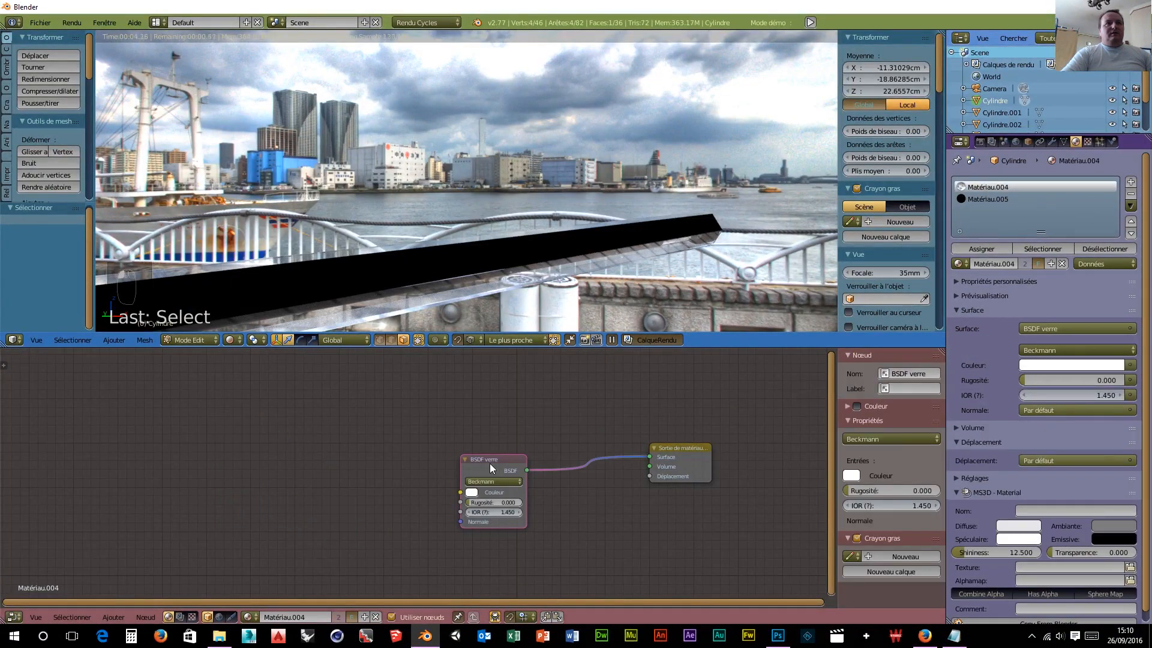
pyautogui.hotkey('ctrl', 'c')
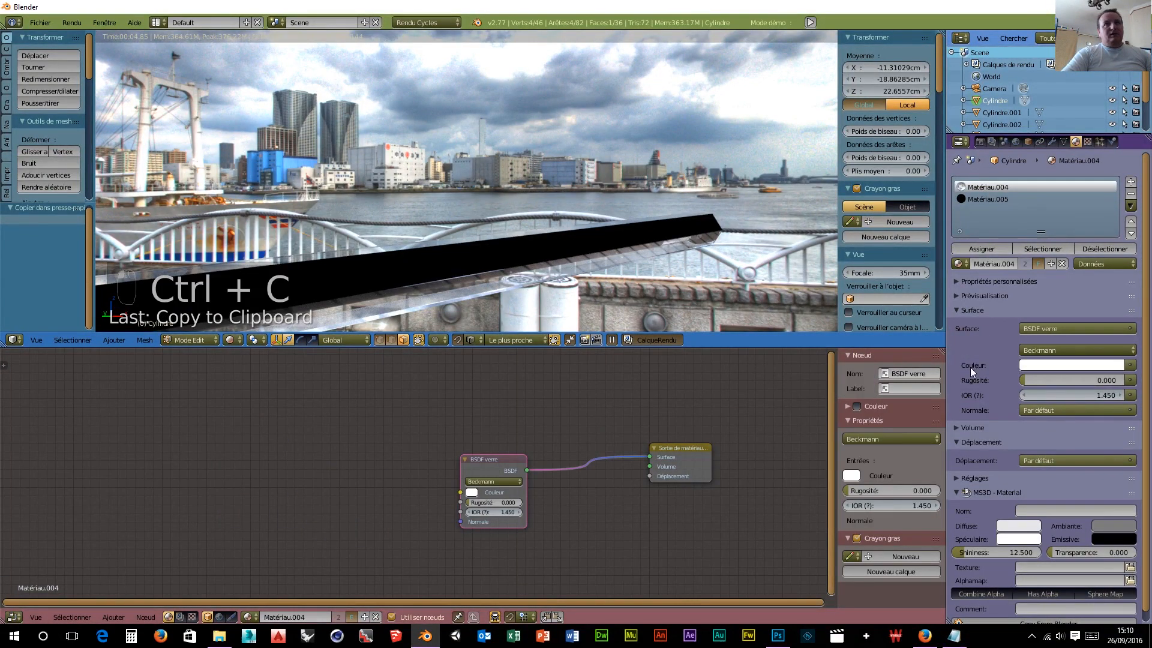
pyautogui.click(995, 198)
pyautogui.hotkey('ctrl', 'v')
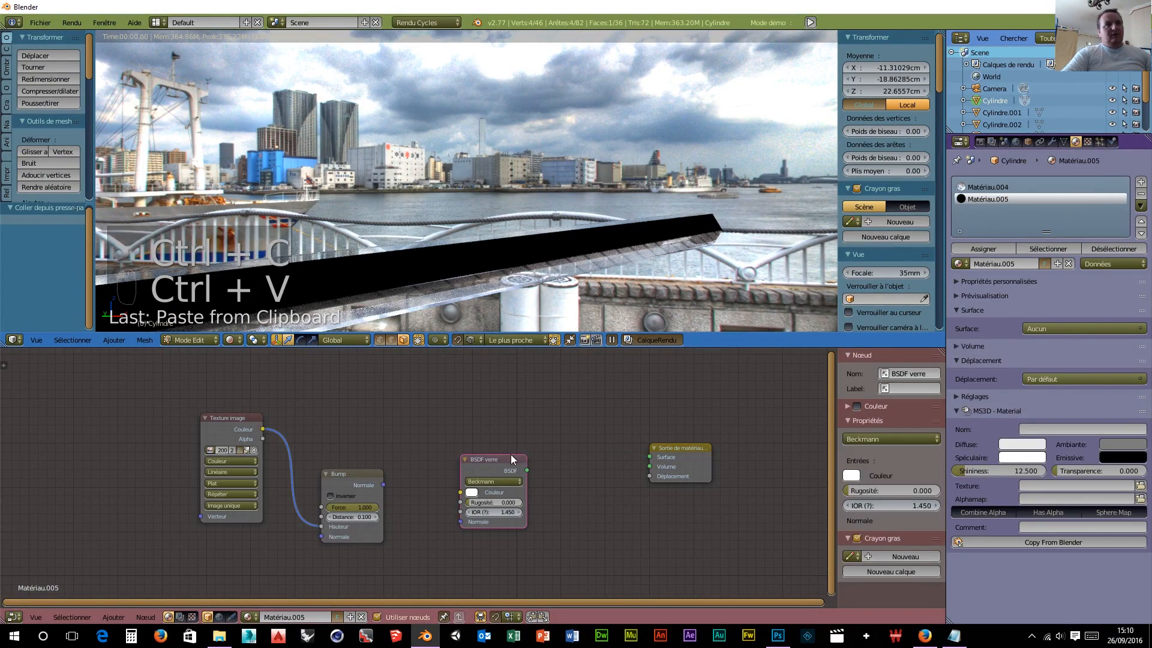
pyautogui.moveTo(527, 470); pyautogui.dragTo(650, 457)
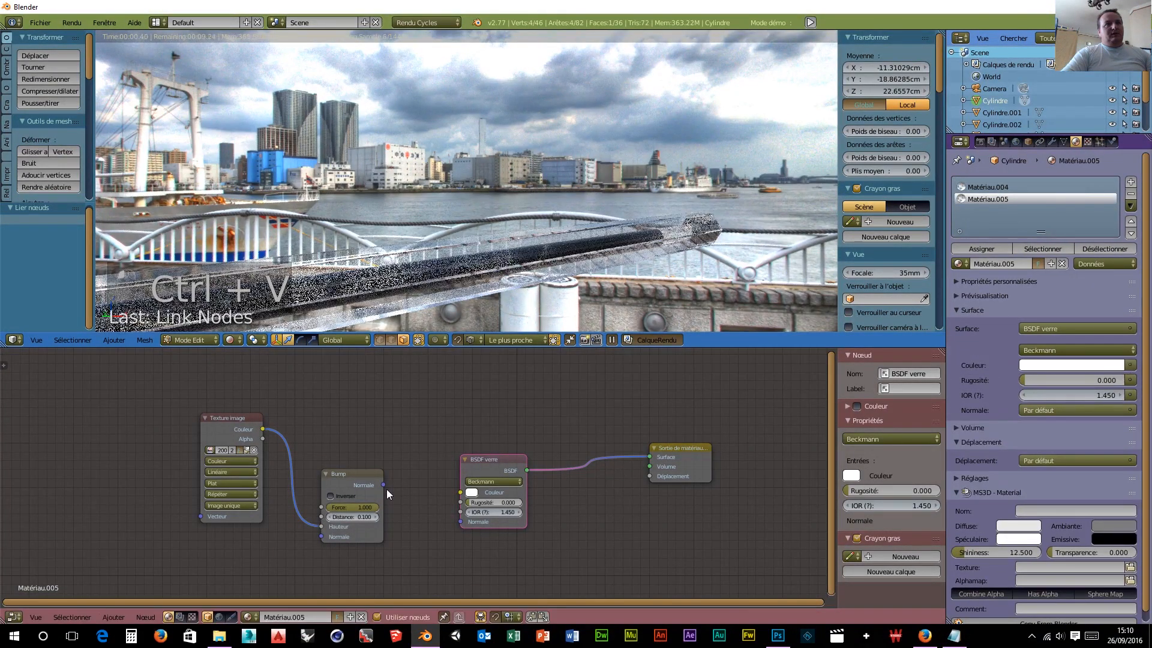
pyautogui.moveTo(383, 485); pyautogui.dragTo(462, 521)
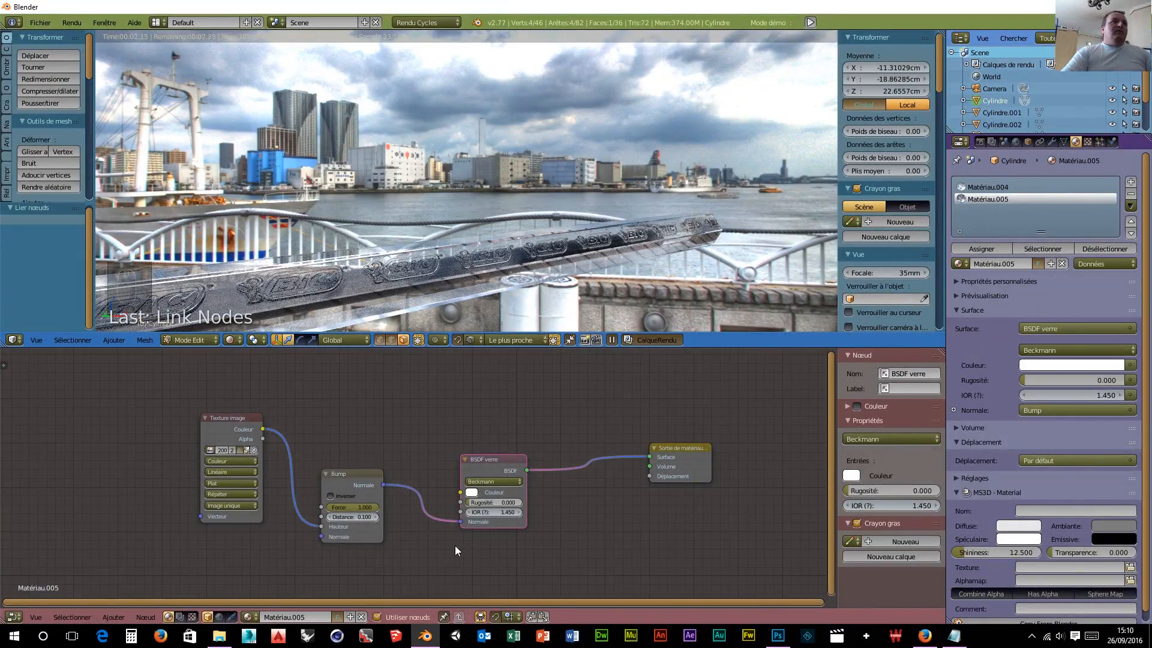
# Step: Examine the BIC logo's placement within the pen face's UVs in the UV/Image editor and return to the node editor
pyautogui.click(13, 617)
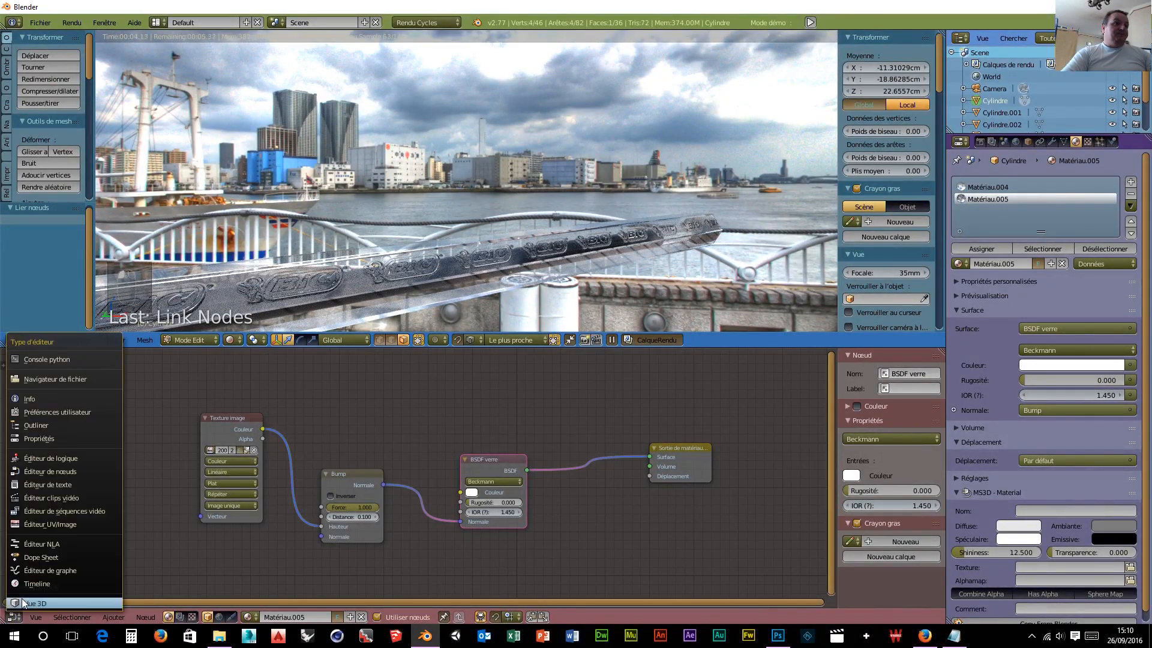
pyautogui.click(45, 526)
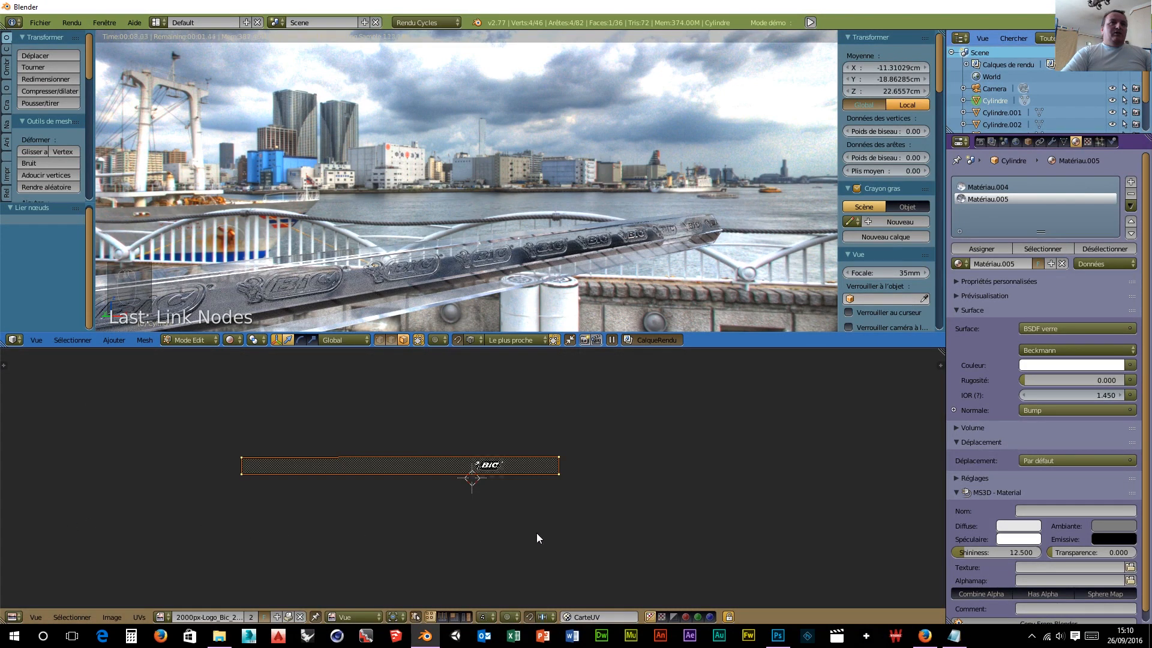
pyautogui.scroll(6, 534, 531)
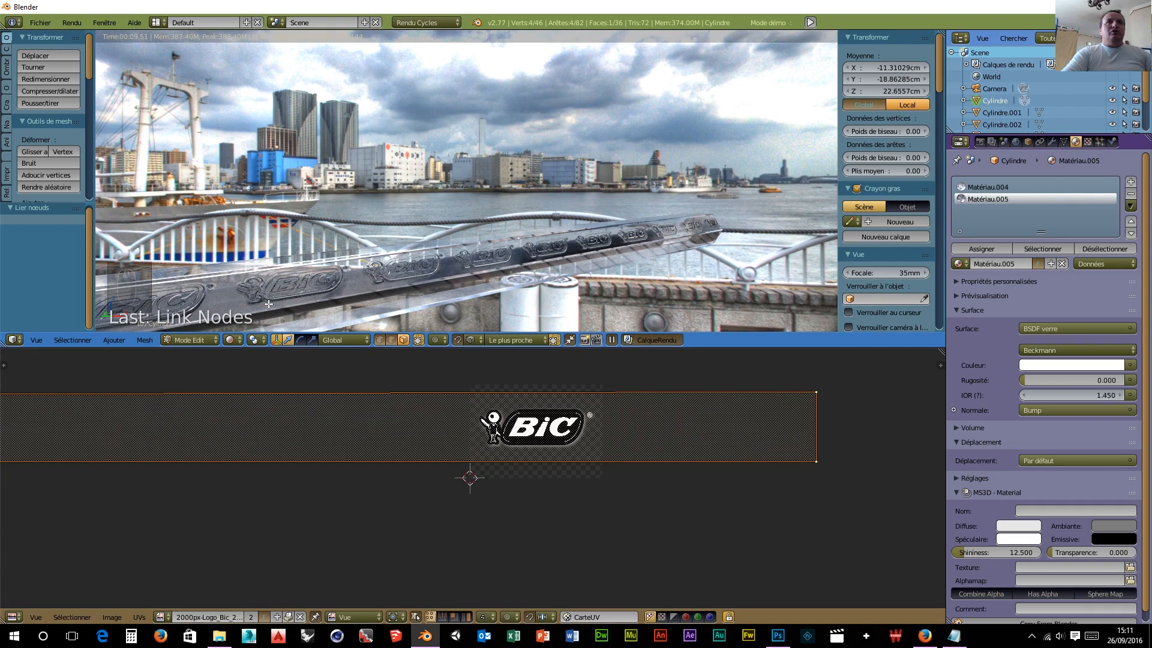
pyautogui.scroll(1, 269, 304)
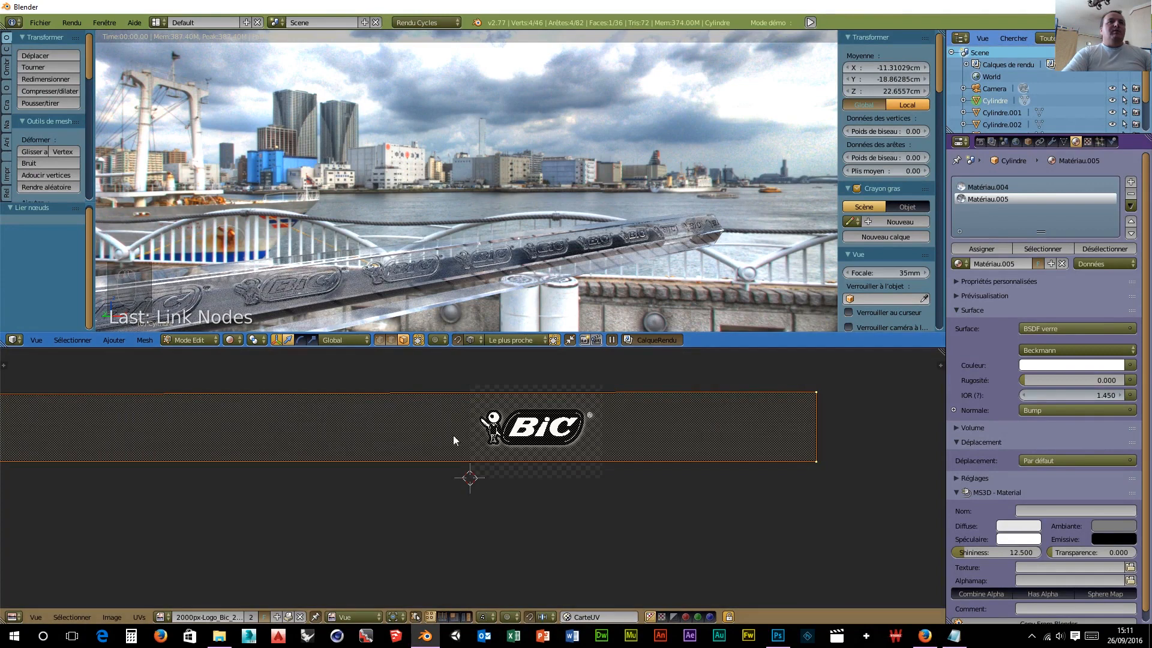
pyautogui.scroll(-4, 354, 443)
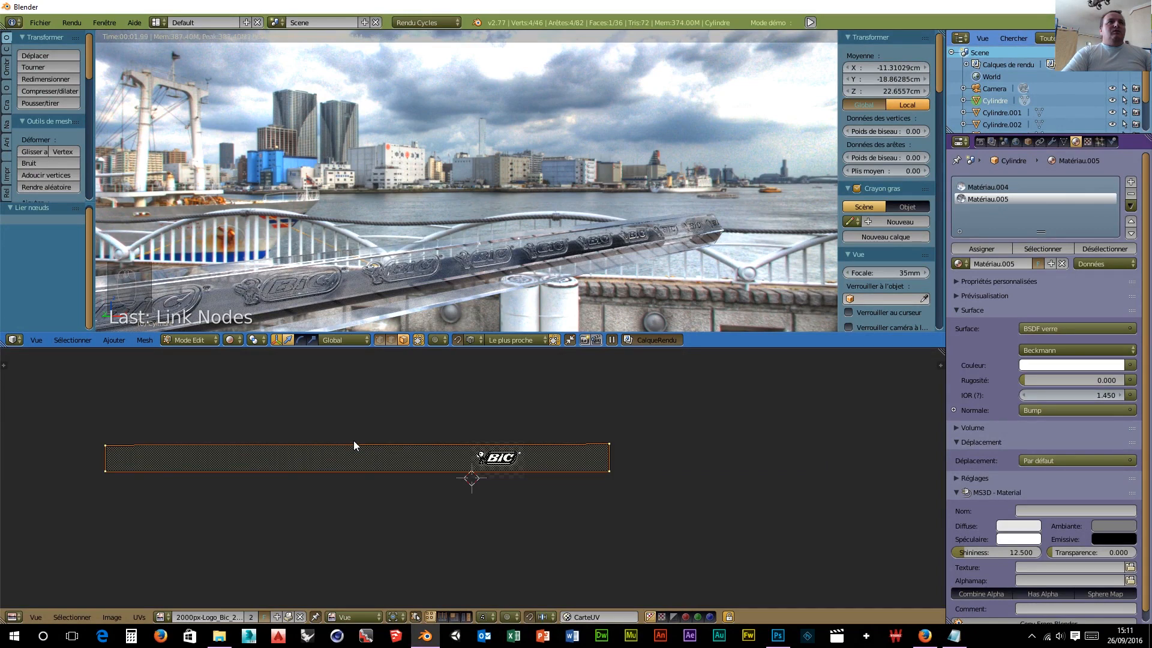
pyautogui.click(12, 616)
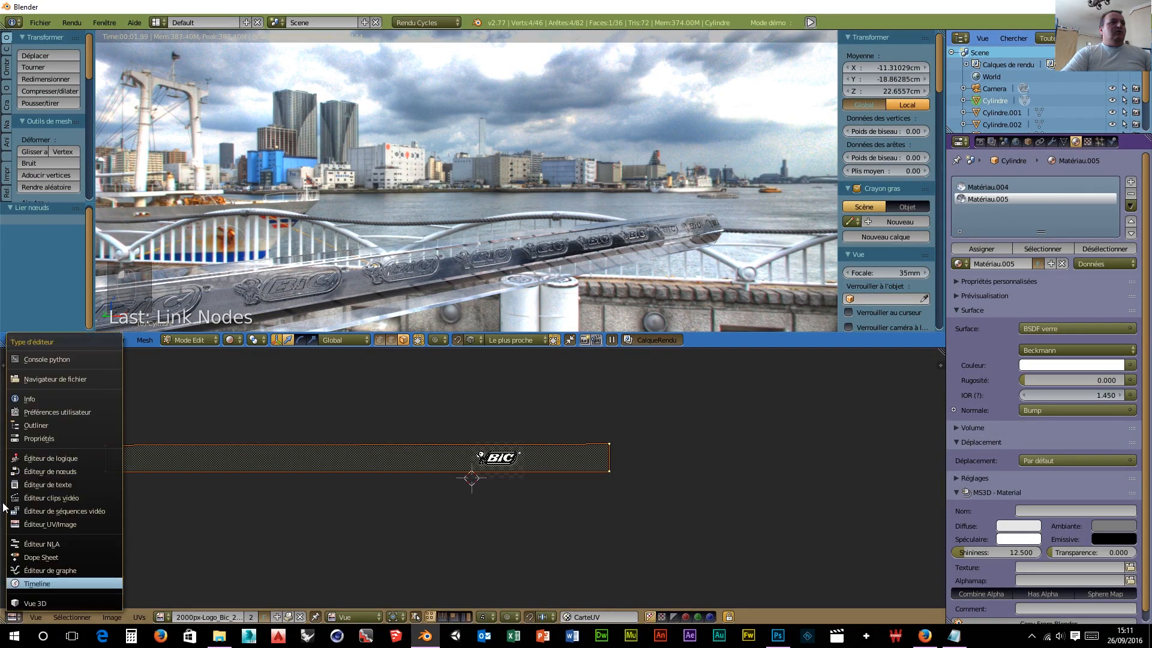
pyautogui.click(18, 472)
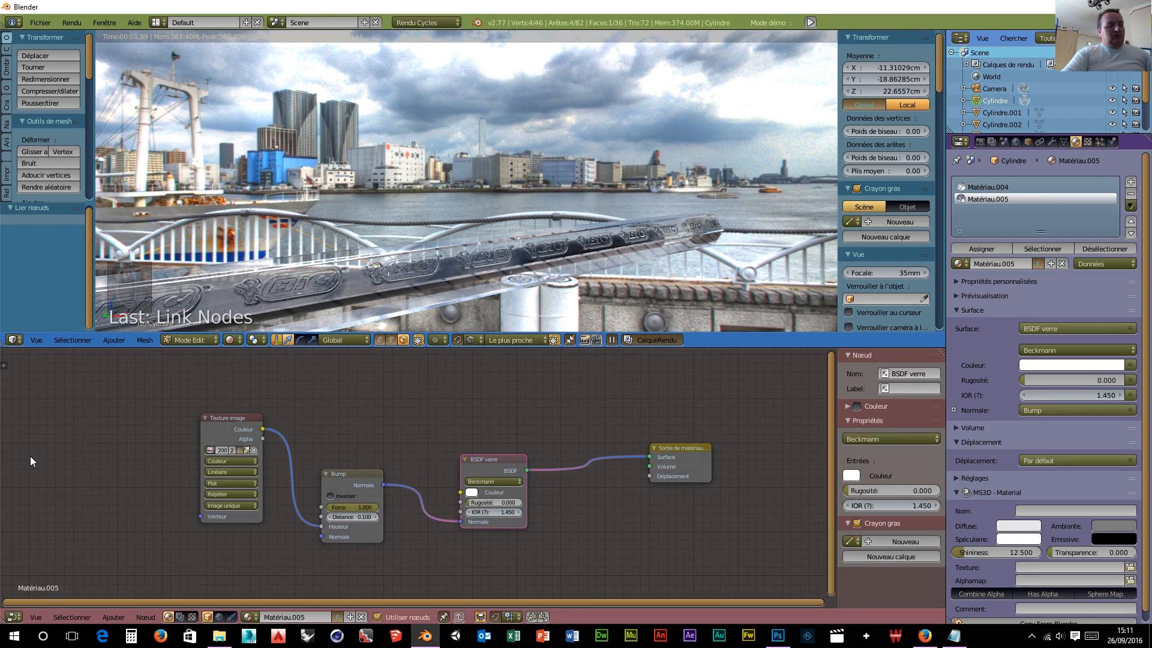
# Step: Add a Texture Coordinate node ahead of the image texture, leaving room between them for another node
pyautogui.hotkey('shift', 'a')
pyautogui.moveTo(22, 435)
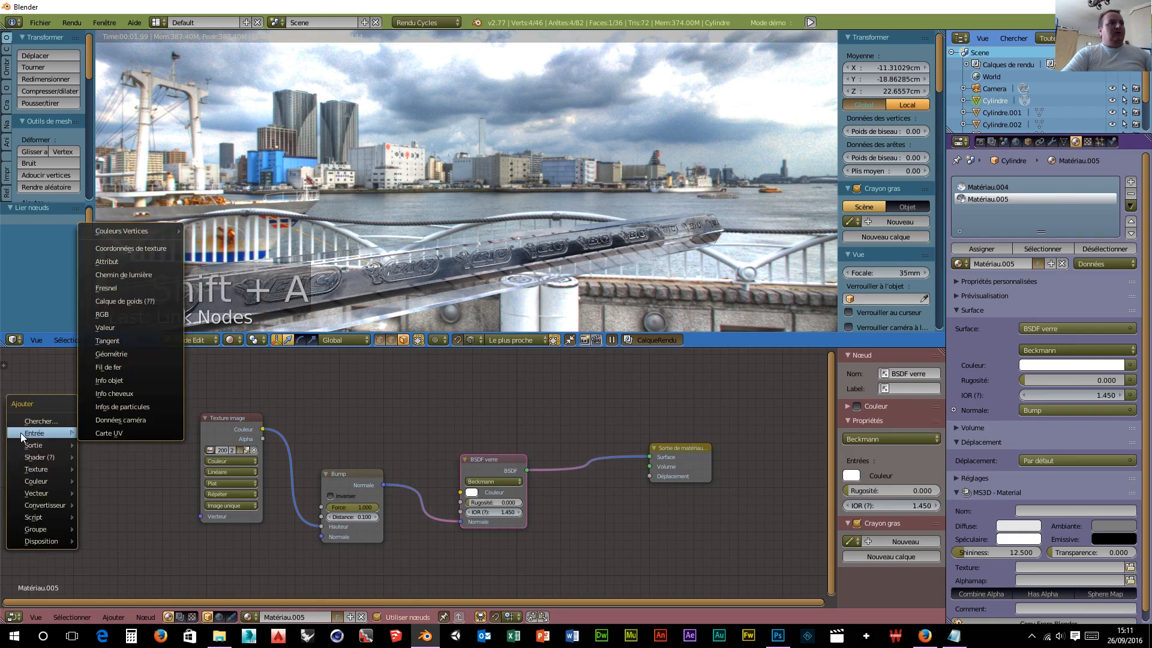
pyautogui.click(128, 248)
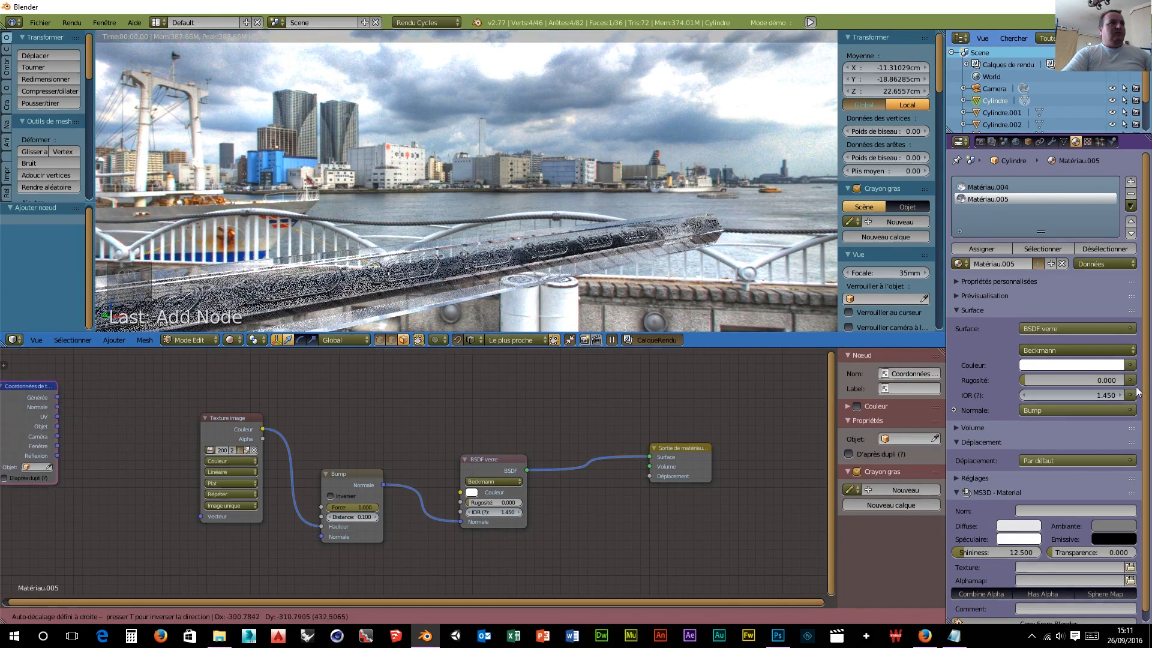
pyautogui.click(1120, 408)
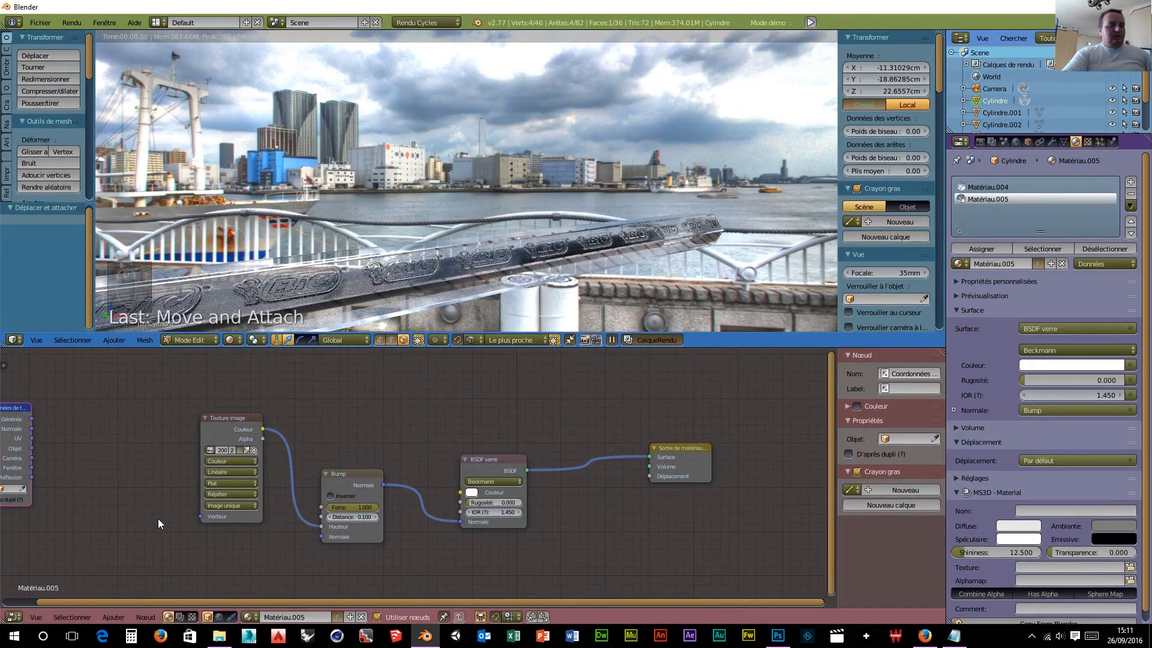
pyautogui.moveTo(139, 479); pyautogui.dragTo(396, 484, button='middle')
pyautogui.moveTo(245, 415); pyautogui.dragTo(154, 414)
# Step: Add a Mapping node, feed it the UV coordinates and link its vector output to the image texture's vector
pyautogui.hotkey('shift', 'a')
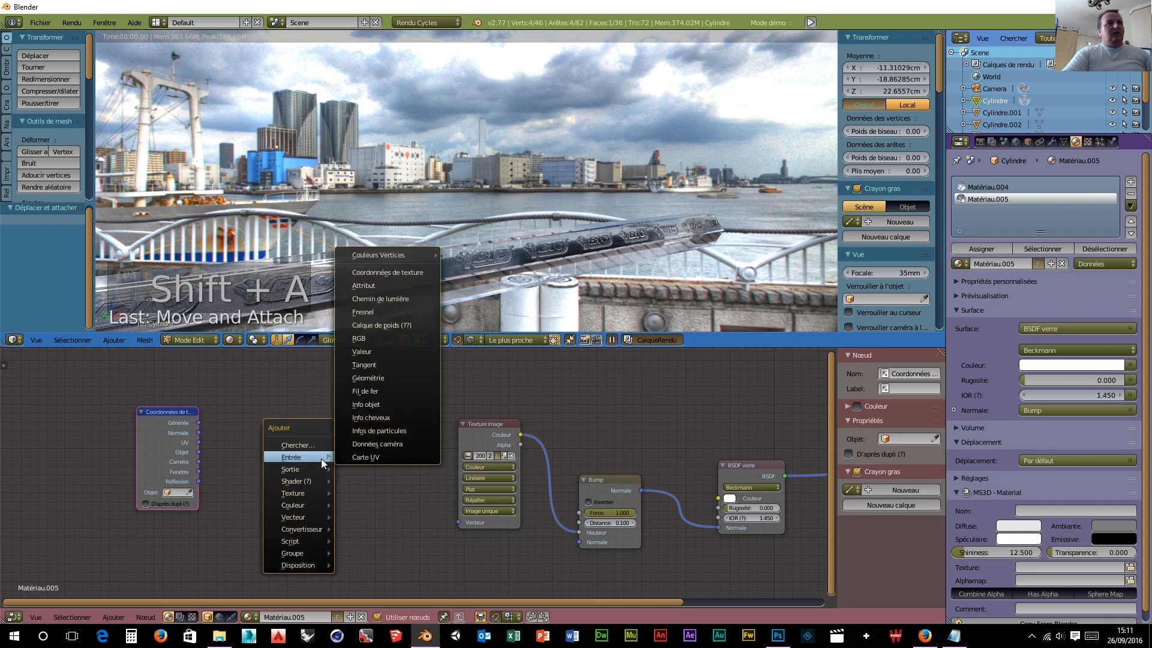
pyautogui.moveTo(308, 519)
pyautogui.click(368, 516)
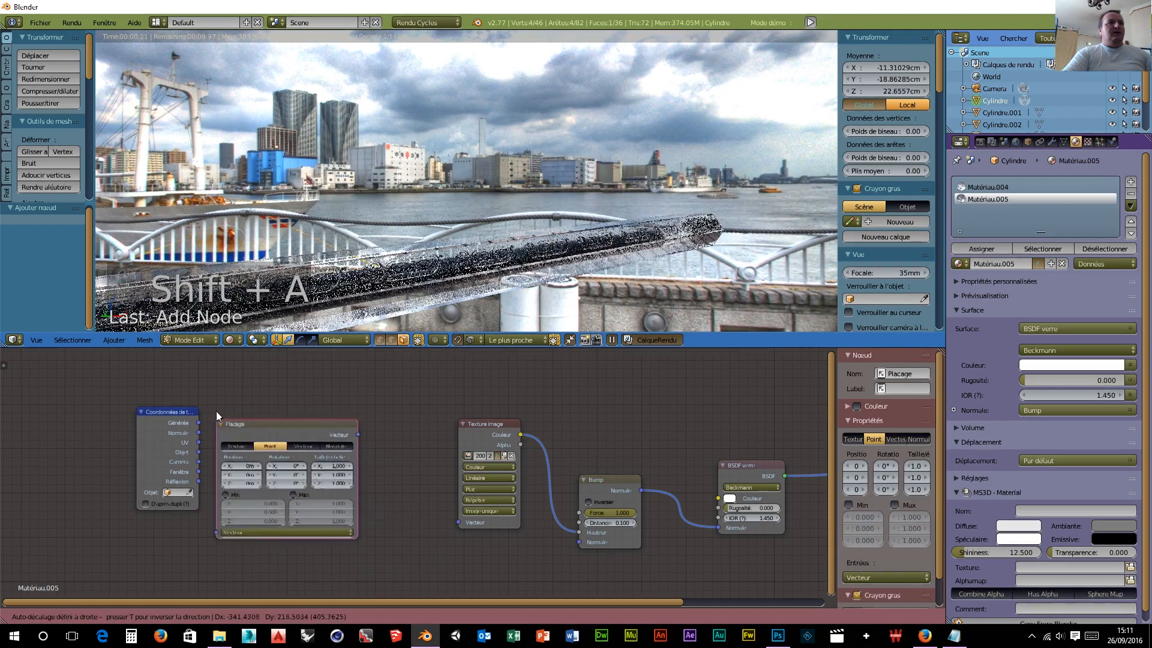
pyautogui.moveTo(199, 442); pyautogui.dragTo(208, 443)
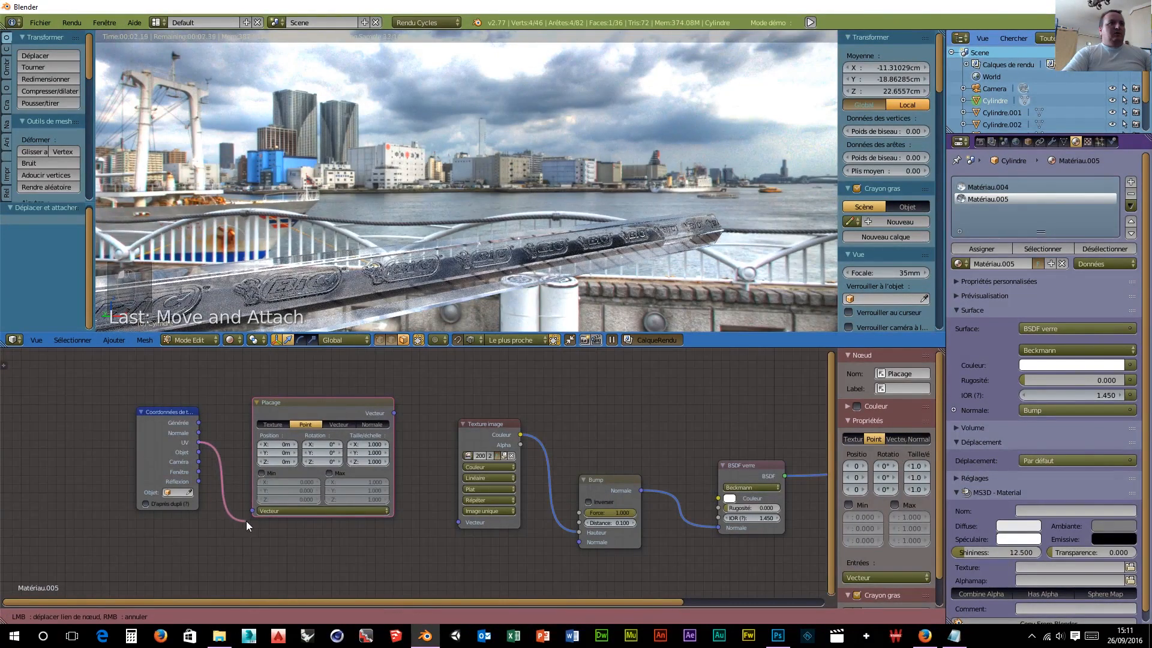
pyautogui.moveTo(246, 521); pyautogui.dragTo(255, 512)
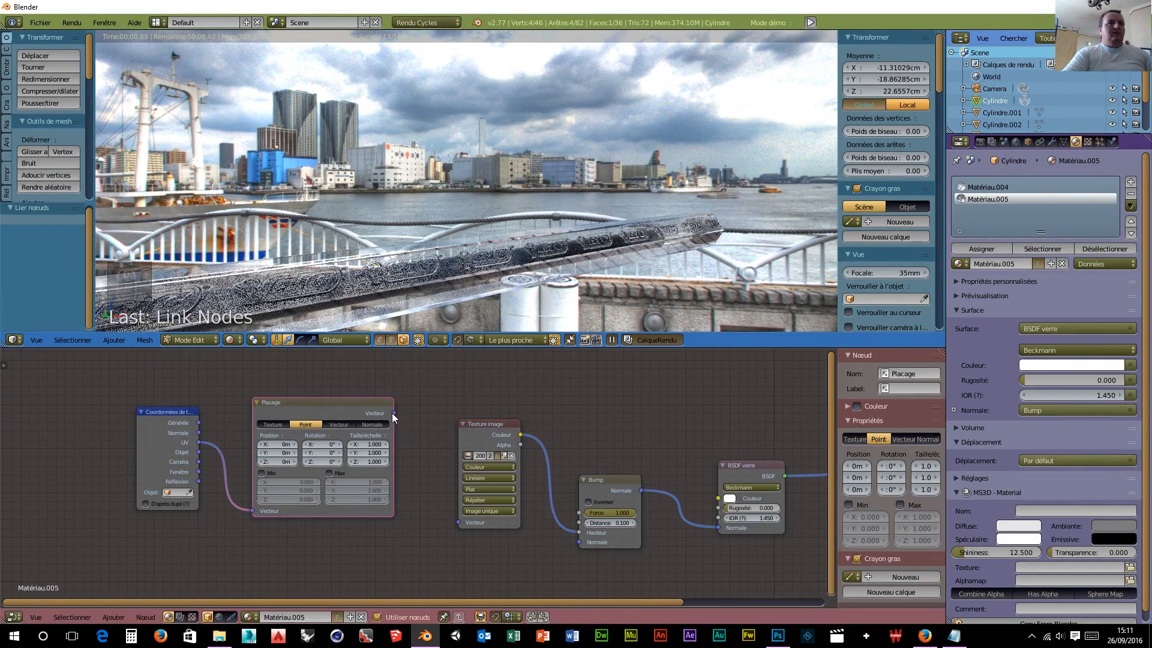
pyautogui.moveTo(393, 413); pyautogui.dragTo(459, 523)
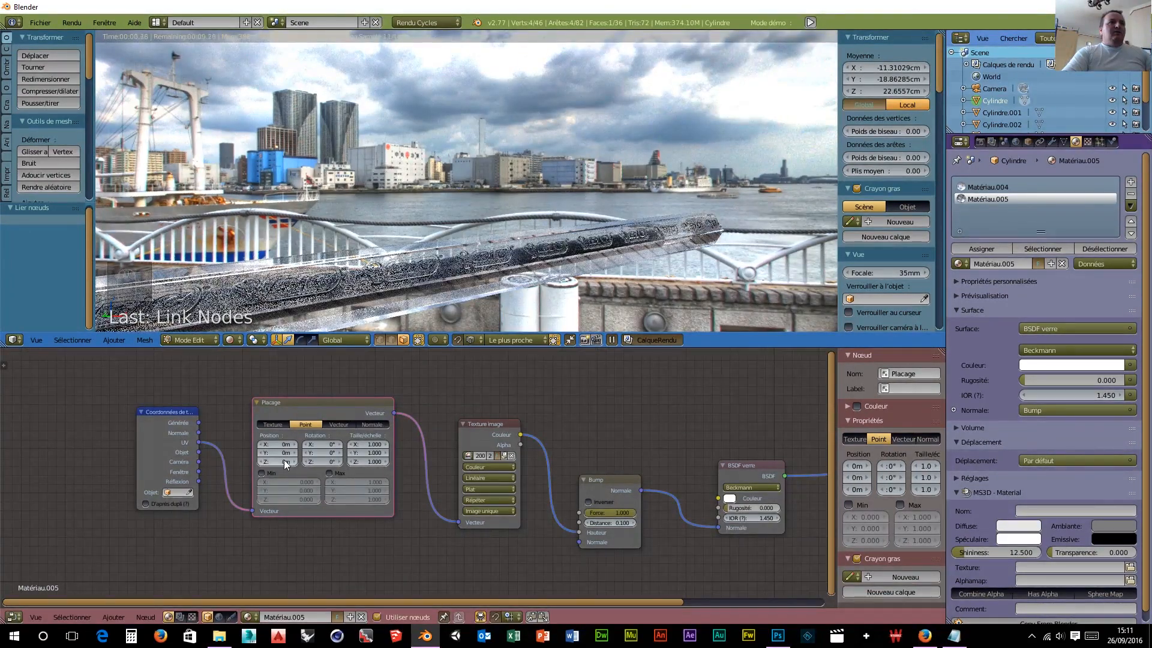
# Step: Set the Mapping node's position to 2.2 m in X and 52.1 m in Z
pyautogui.moveTo(294, 463); pyautogui.dragTo(426, 463)
pyautogui.moveTo(290, 454)
pyautogui.mouseDown()
pyautogui.moveTo(327, 454)
pyautogui.moveTo(294, 458)
pyautogui.moveTo(300, 445)
pyautogui.mouseUp()
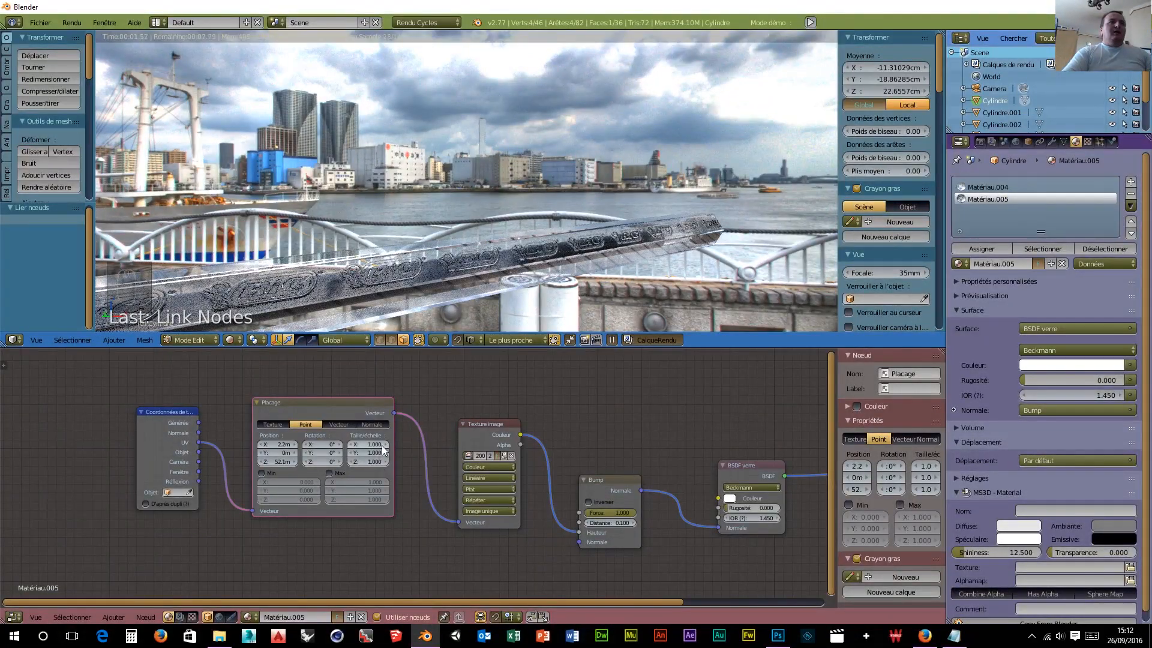
# Step: Try other X and Y scales in the Mapping node, including 0.9 in X, and reset both to 1
pyautogui.moveTo(385, 450)
pyautogui.mouseDown()
pyautogui.moveTo(403, 450)
pyautogui.moveTo(368, 451)
pyautogui.mouseUp()
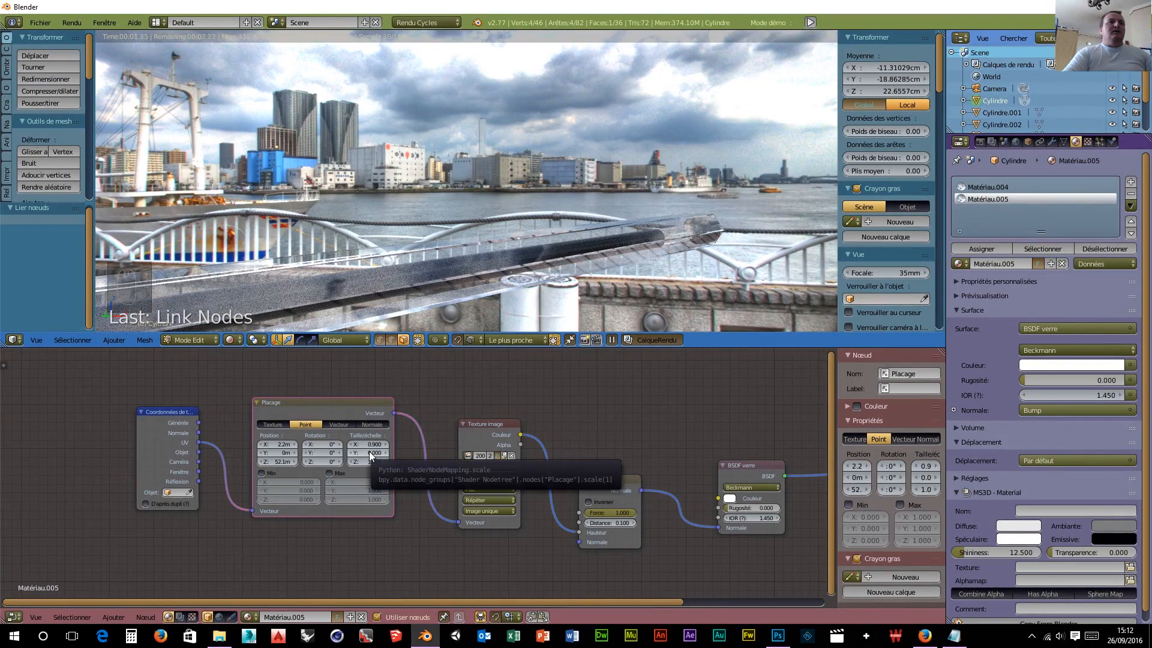
pyautogui.click(369, 451)
pyautogui.write('1')
pyautogui.press('Return')
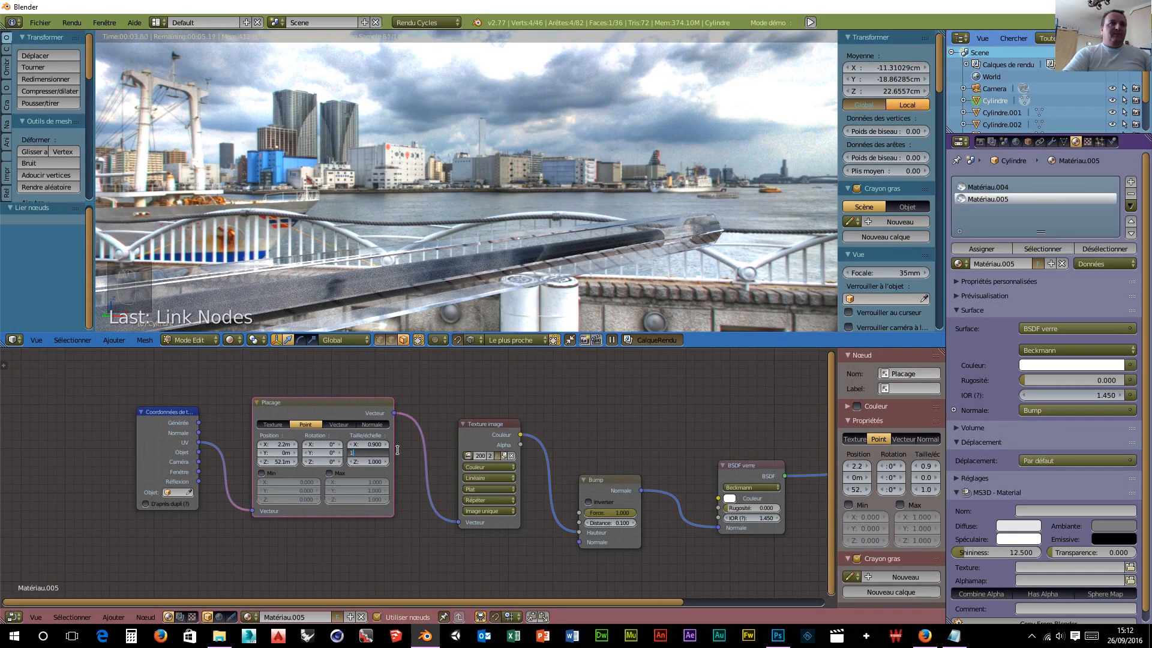
pyautogui.click(370, 444)
pyautogui.write('1')
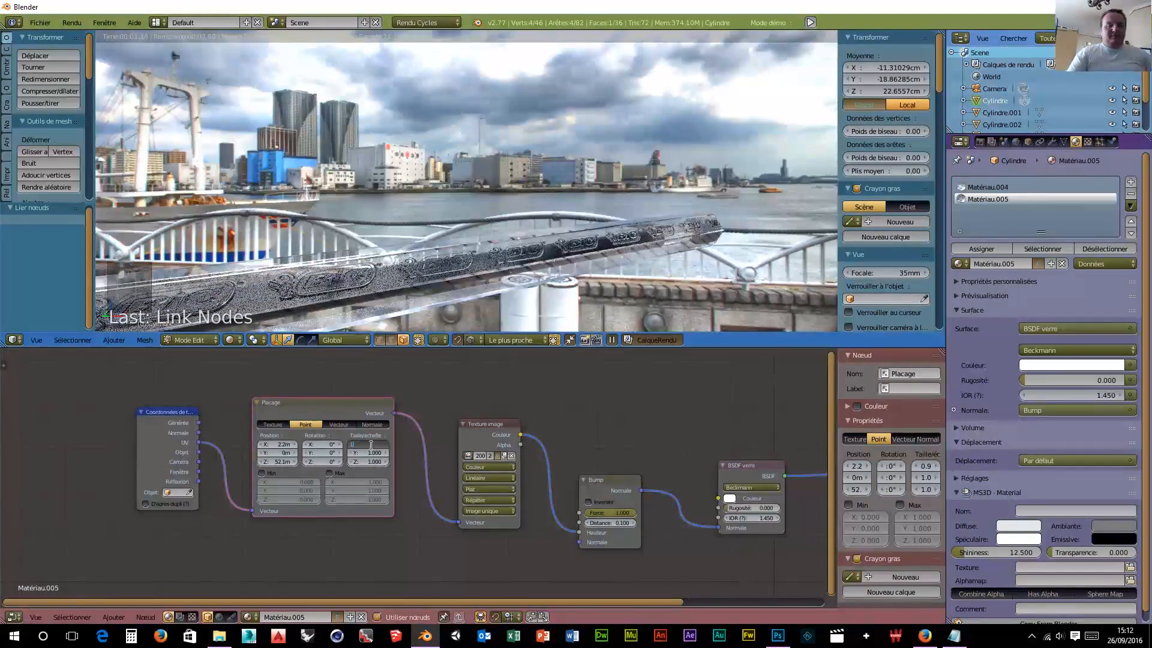
pyautogui.press('Return')
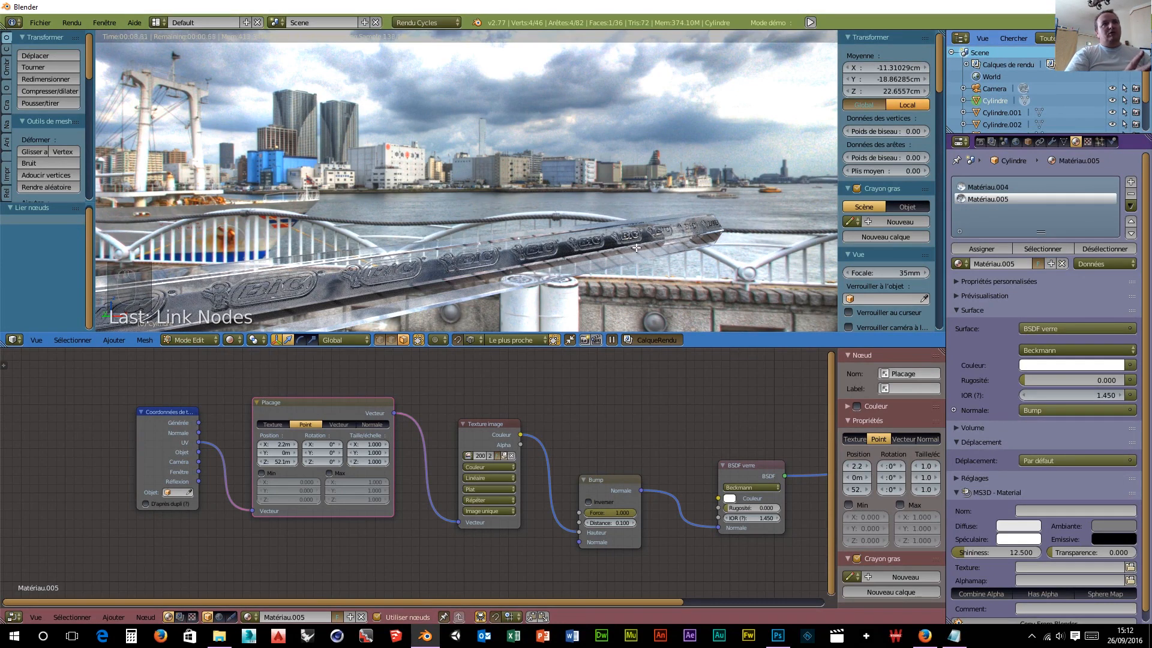
# Step: Switch back to the UV/Image editor and place the 2D cursor inside the UV strip, near the end farthest from the logo
pyautogui.click(19, 618)
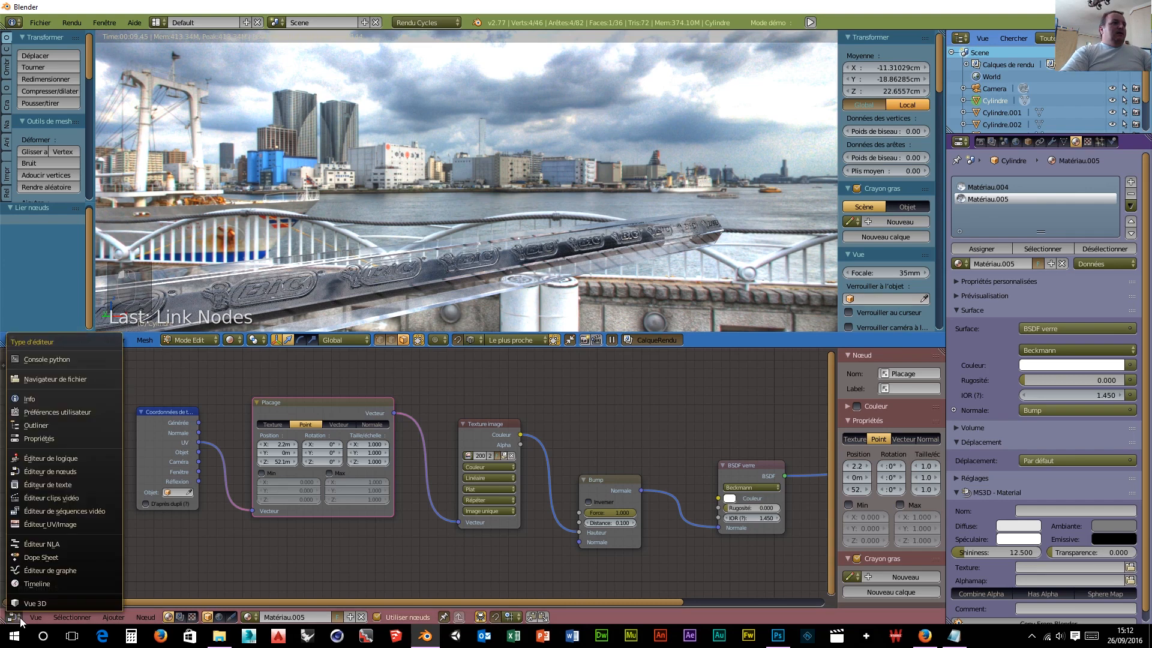
pyautogui.click(49, 525)
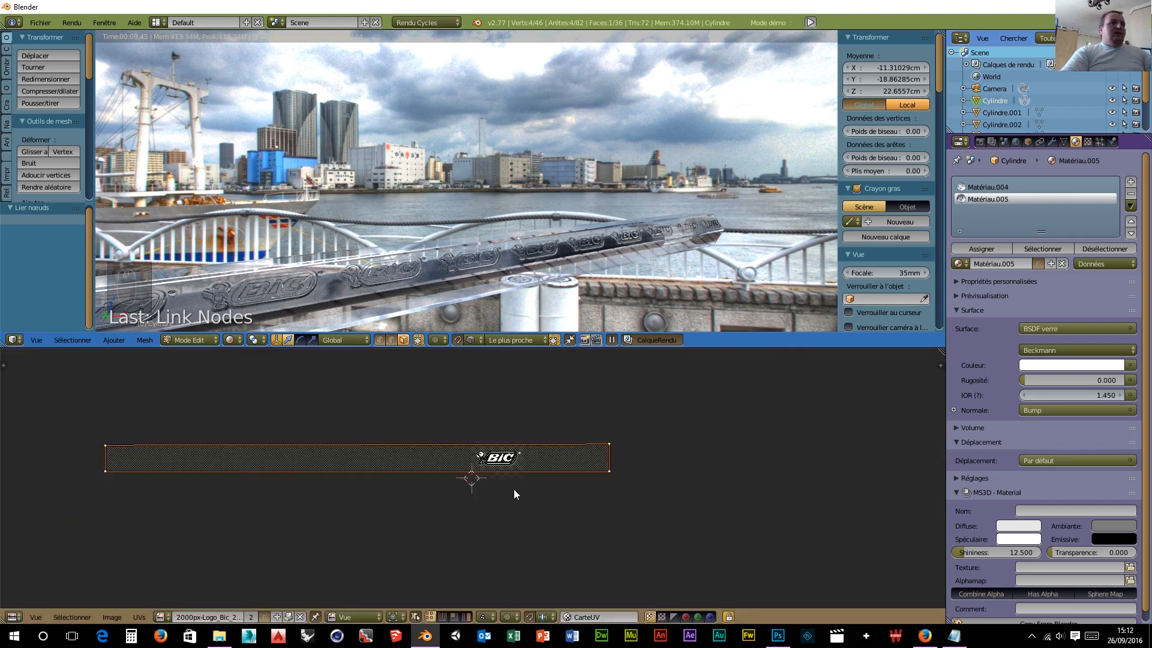
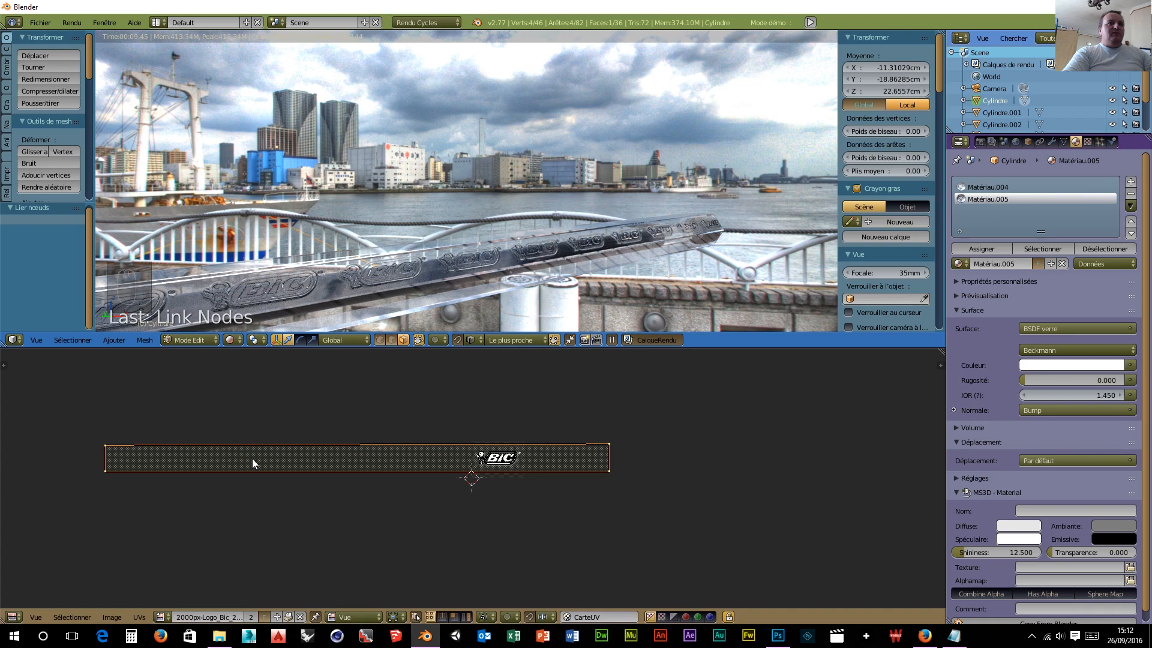
pyautogui.click(166, 453)
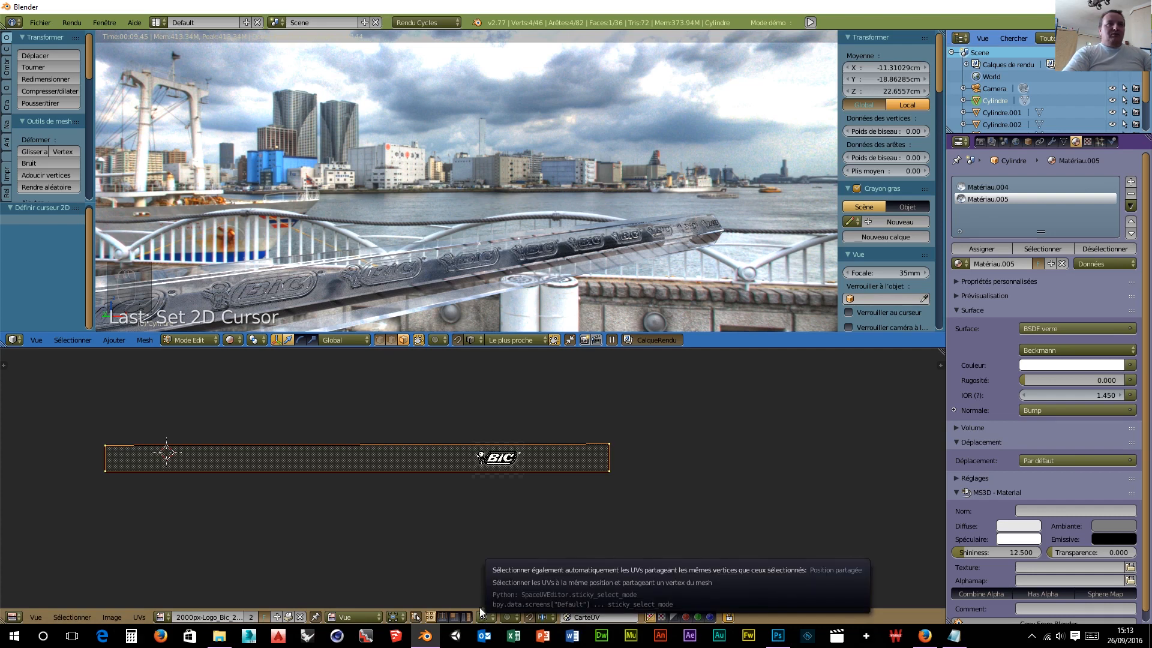
# Step: Show the pen in wireframe from the front in orthographic view and cut two edge loops across its body around the printed logo
pyautogui.scroll(4, 541, 495)
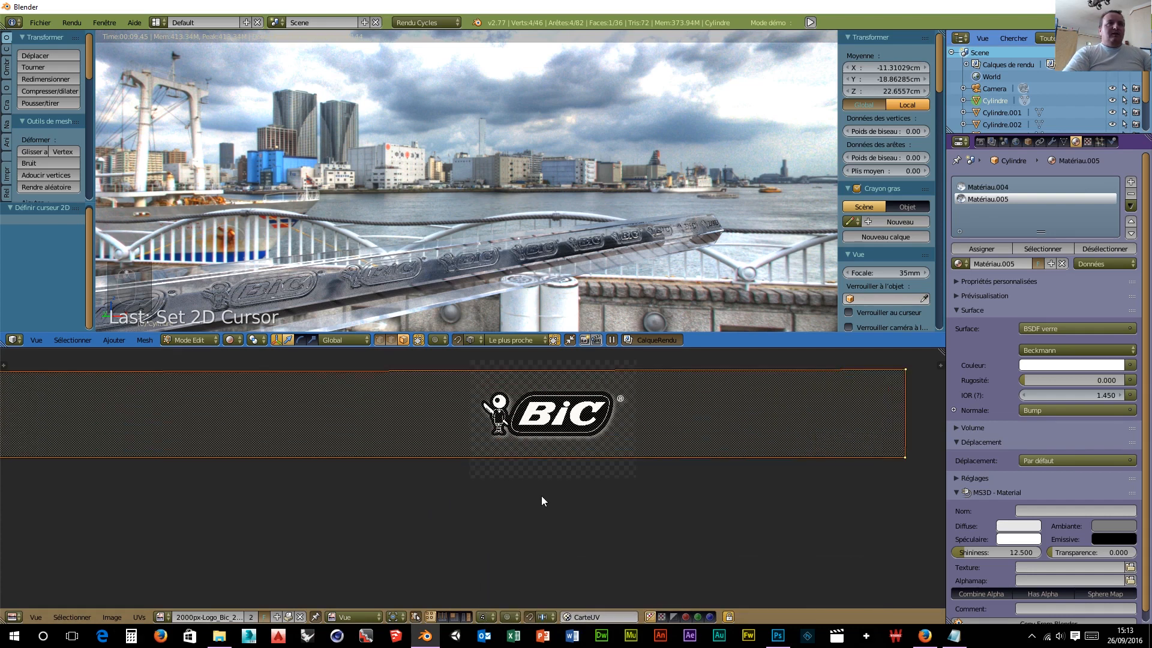
pyautogui.scroll(-1, 531, 490)
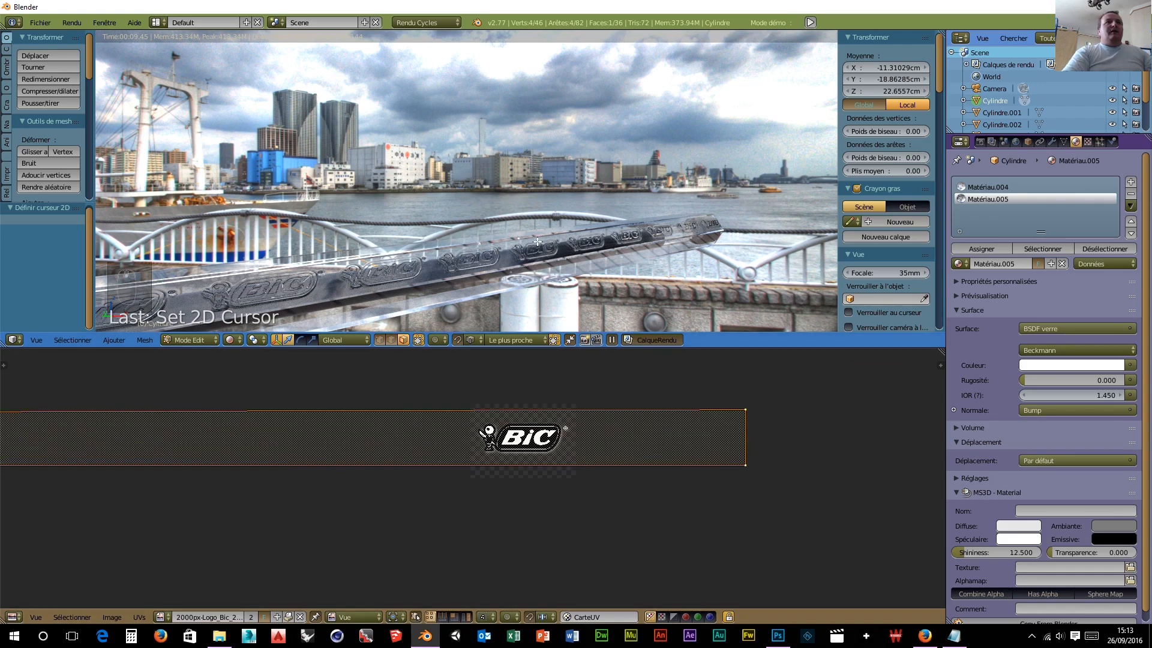
pyautogui.click(239, 341)
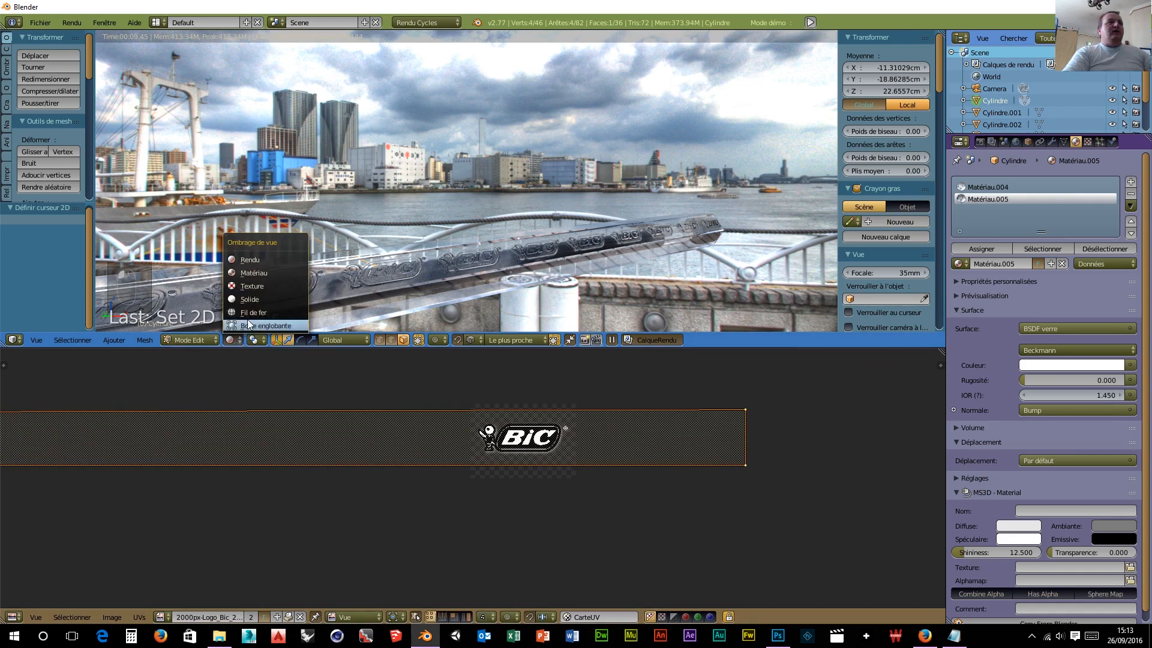
pyautogui.click(255, 312)
pyautogui.moveTo(541, 315)
pyautogui.mouseDown(button='middle')
pyautogui.moveTo(658, 294)
pyautogui.moveTo(603, 300)
pyautogui.moveTo(815, 237)
pyautogui.moveTo(783, 264)
pyautogui.moveTo(804, 262)
pyautogui.mouseUp(button='middle')
pyautogui.press('KP_5')
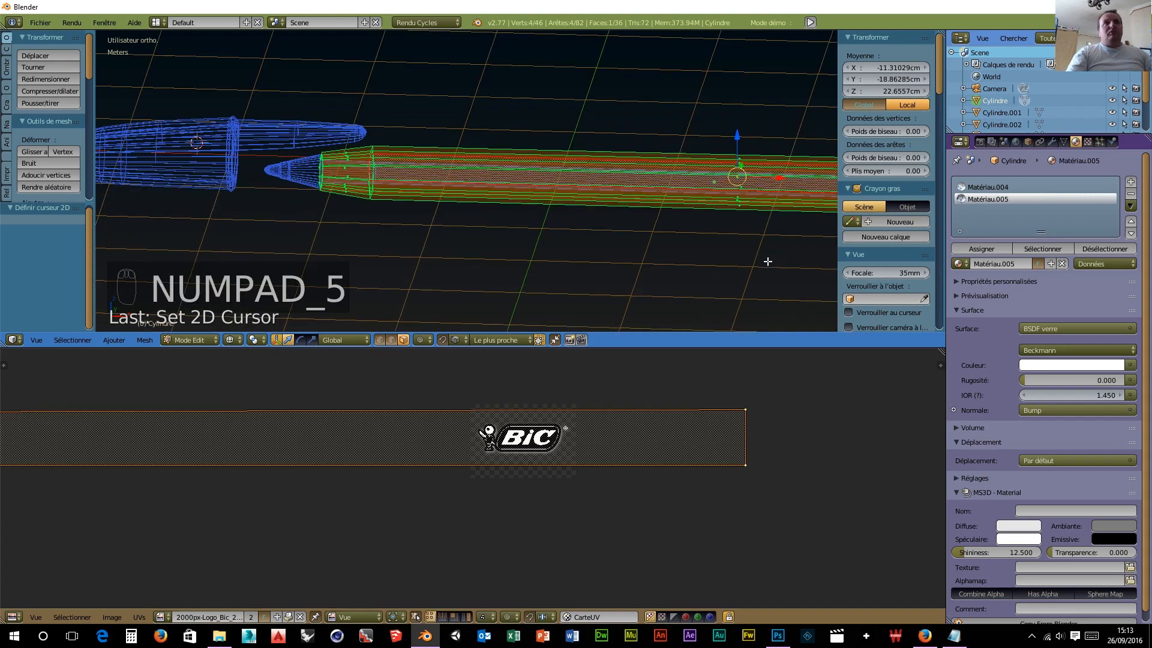
pyautogui.moveTo(774, 288)
pyautogui.keyDown('shift'); pyautogui.mouseDown(button='middle')
pyautogui.moveTo(384, 288)
pyautogui.moveTo(592, 305)
pyautogui.moveTo(748, 297)
pyautogui.mouseUp(button='middle'); pyautogui.keyUp('shift')
pyautogui.press('KP_1')
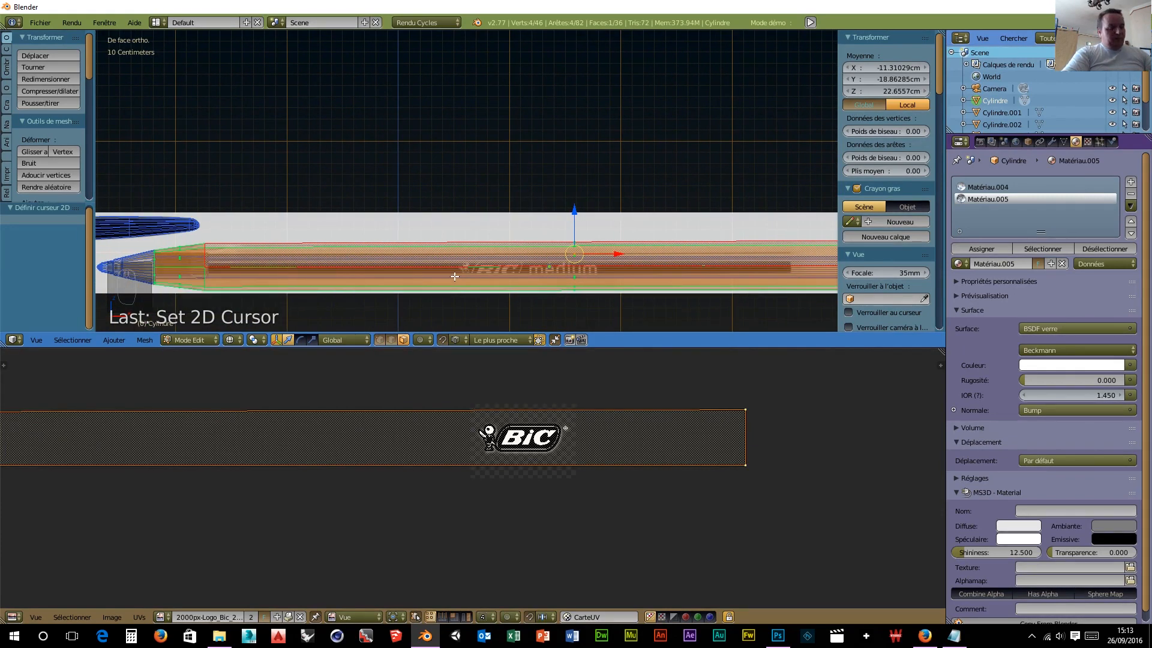
pyautogui.hotkey('ctrl', 'r')
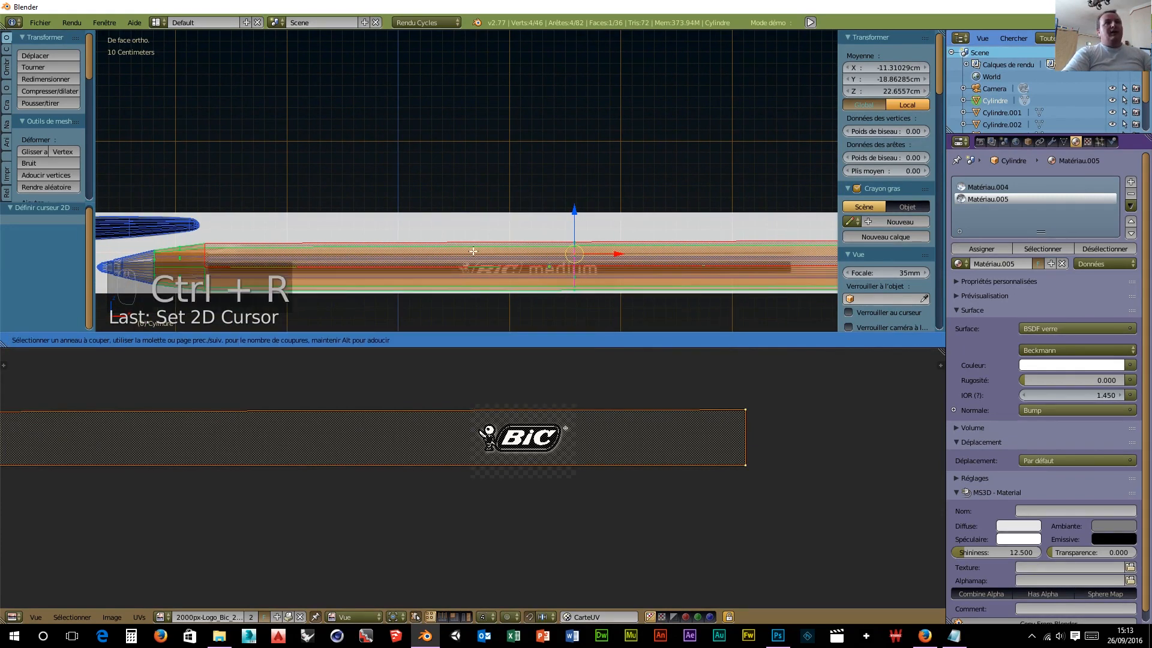
pyautogui.click(566, 269)
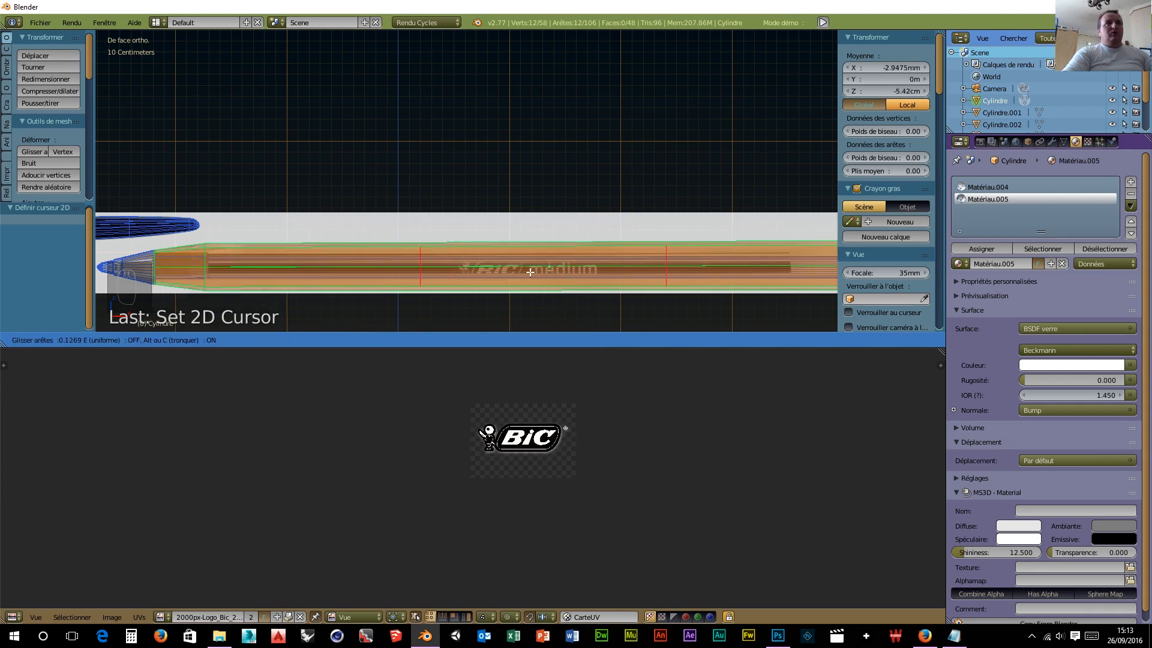
pyautogui.click(474, 273)
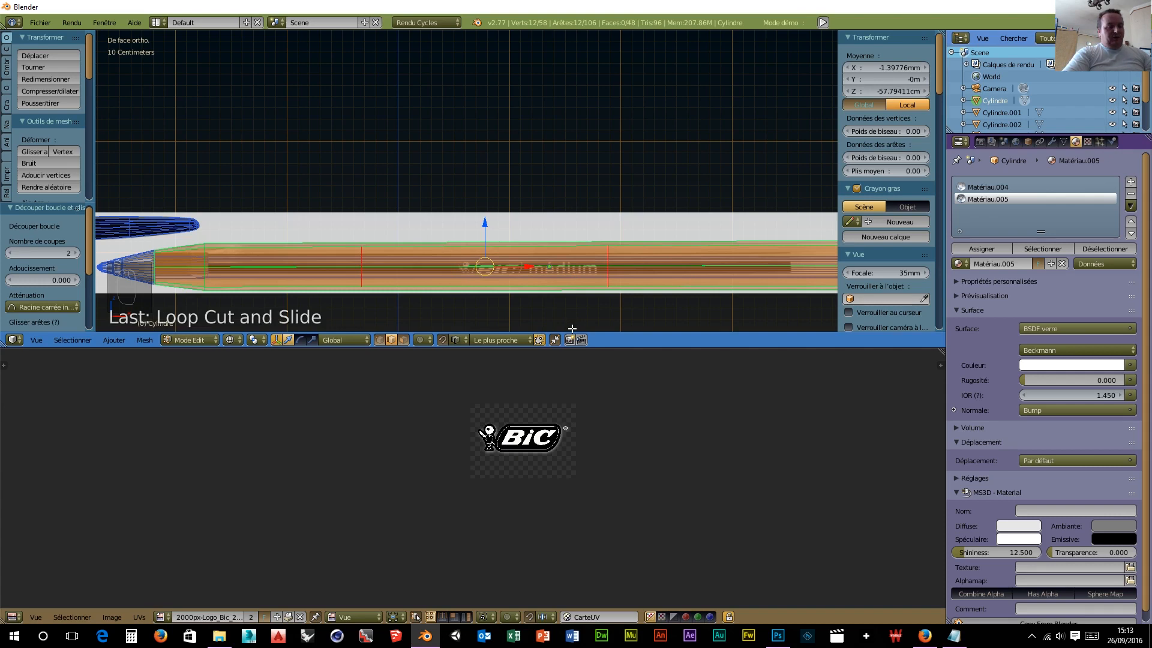
# Step: Scale the two edge loops along X by about 0.281 and move them about 4.85 cm along X
pyautogui.press('s')
pyautogui.press('x')
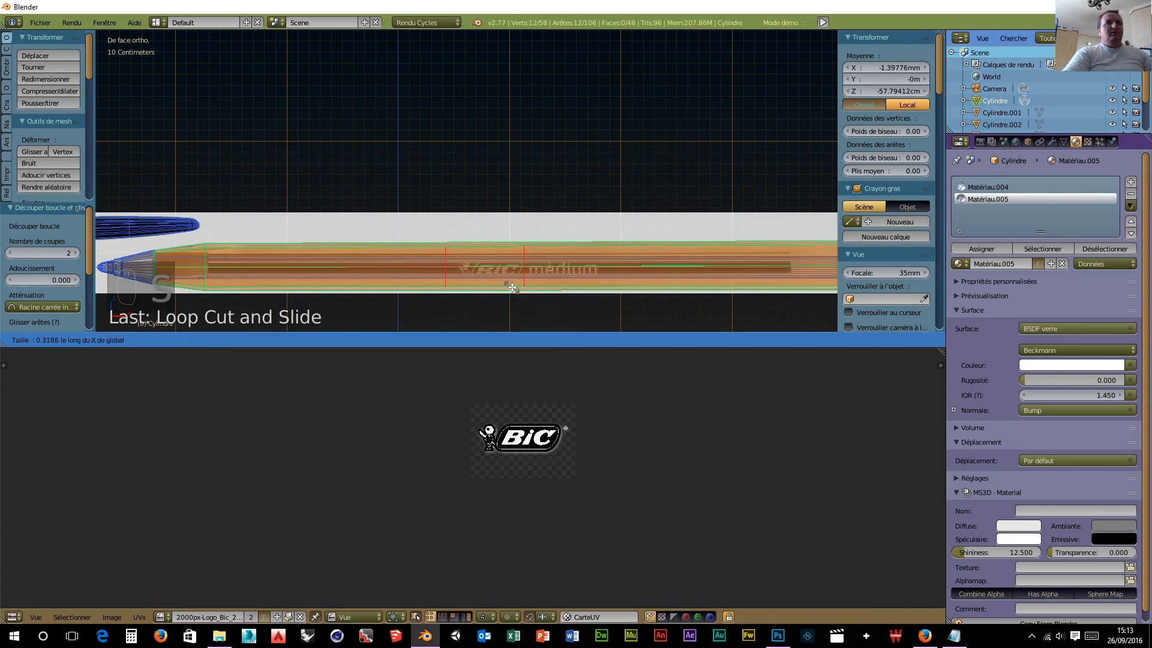
pyautogui.click(511, 283)
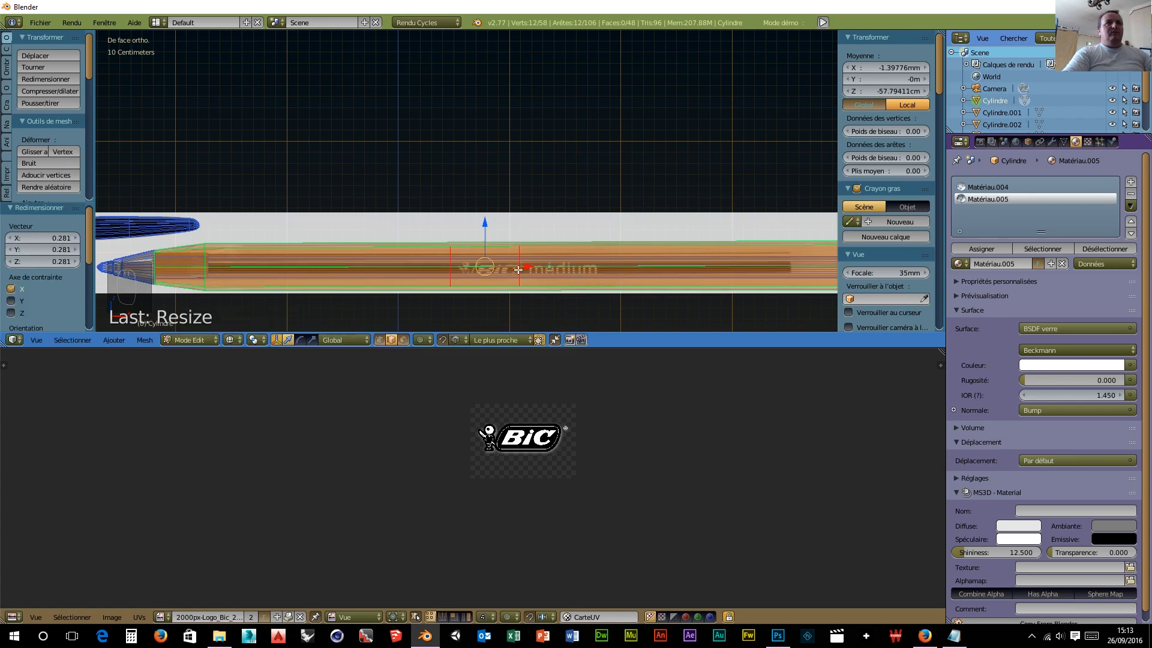
pyautogui.press('g')
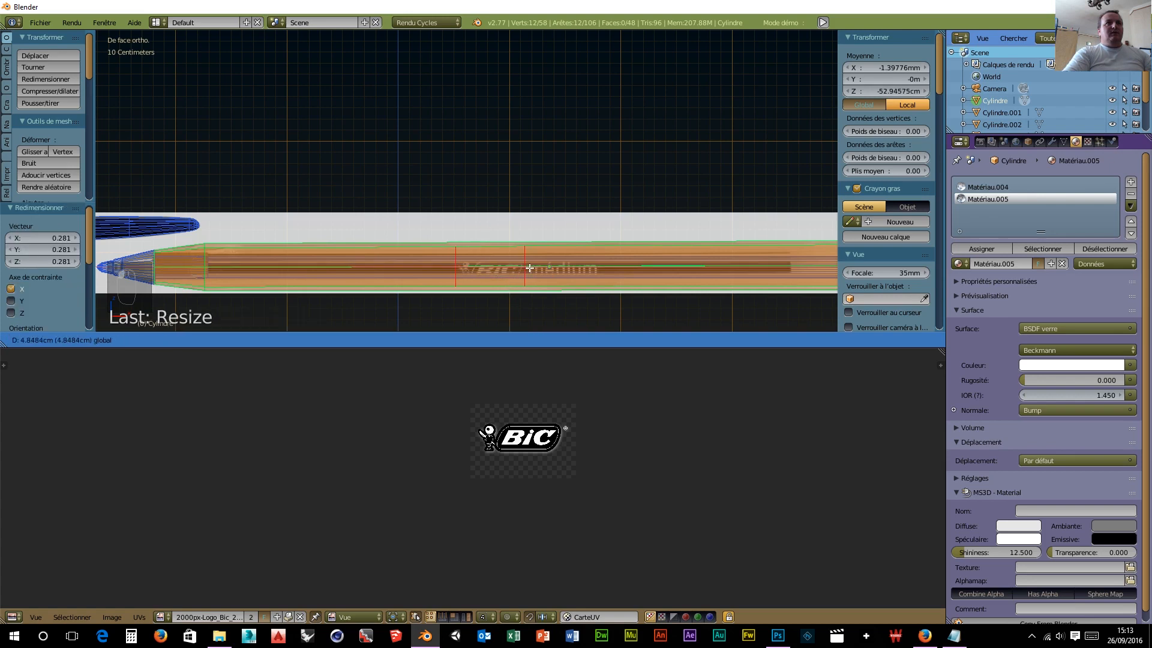
pyautogui.click(530, 268)
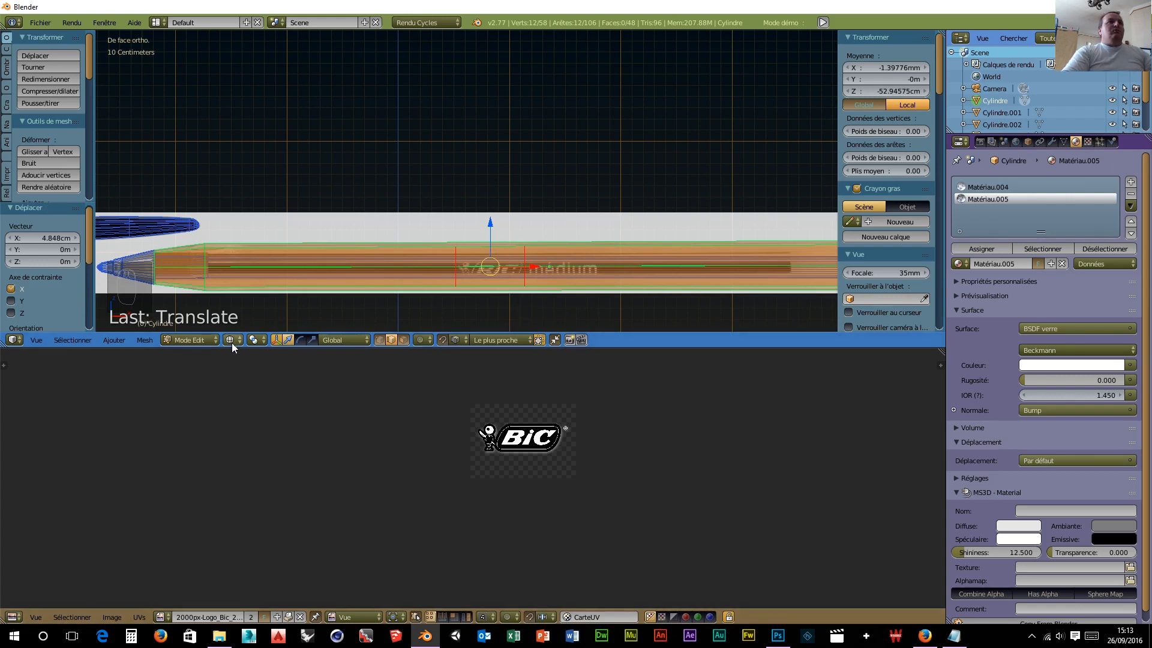
# Step: In face selection mode, select the short body face between the two new edge loops and unwrap it
pyautogui.click(399, 341)
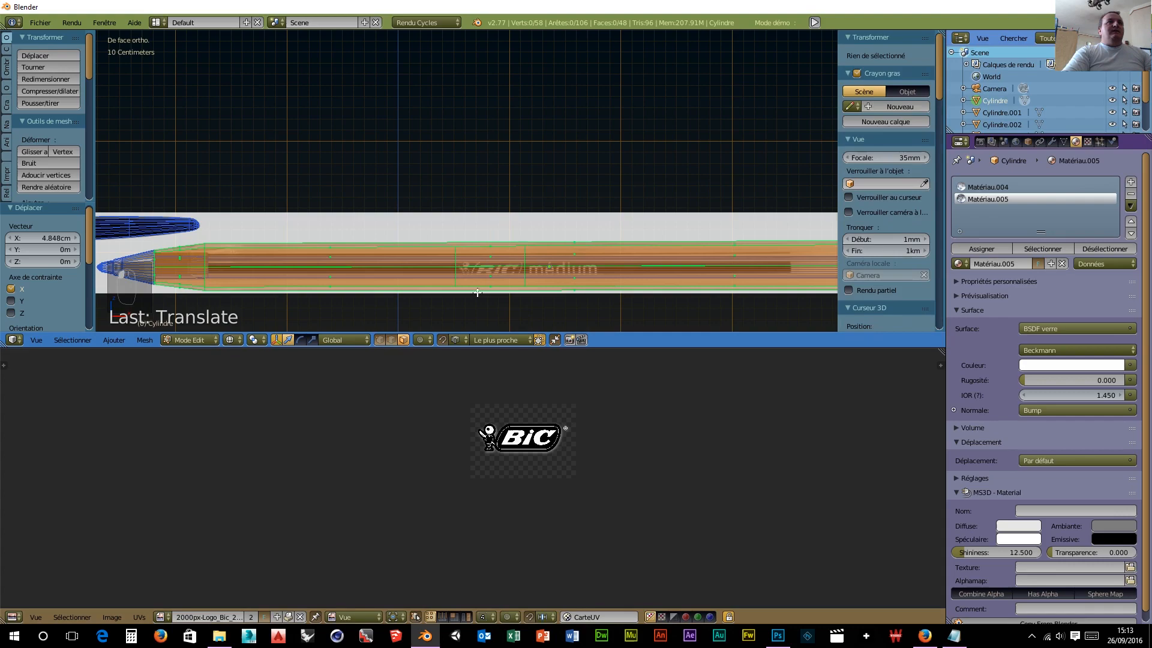
pyautogui.rightClick(495, 254)
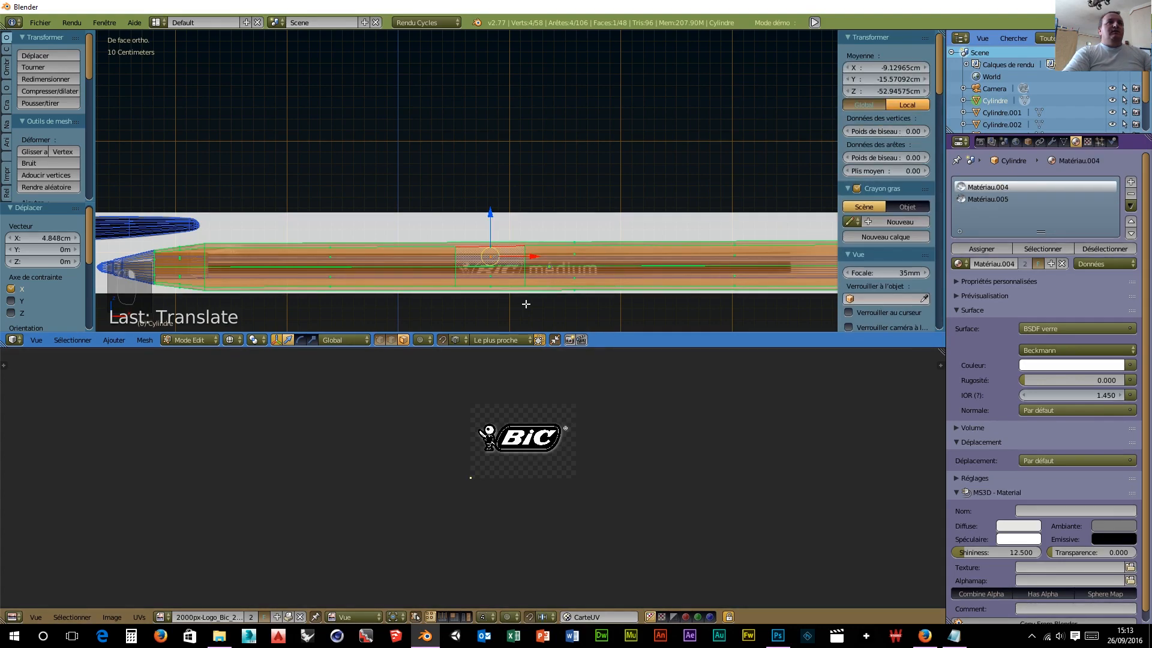
pyautogui.moveTo(527, 305); pyautogui.dragTo(659, 316, button='middle')
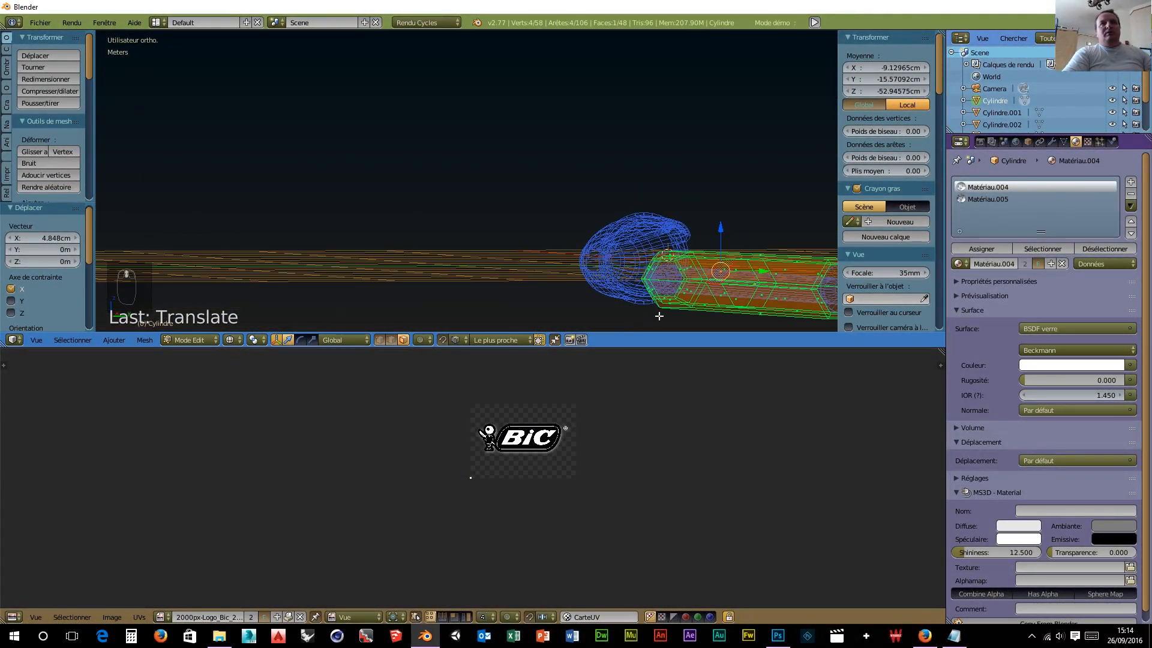
pyautogui.press('KP_Decimal')
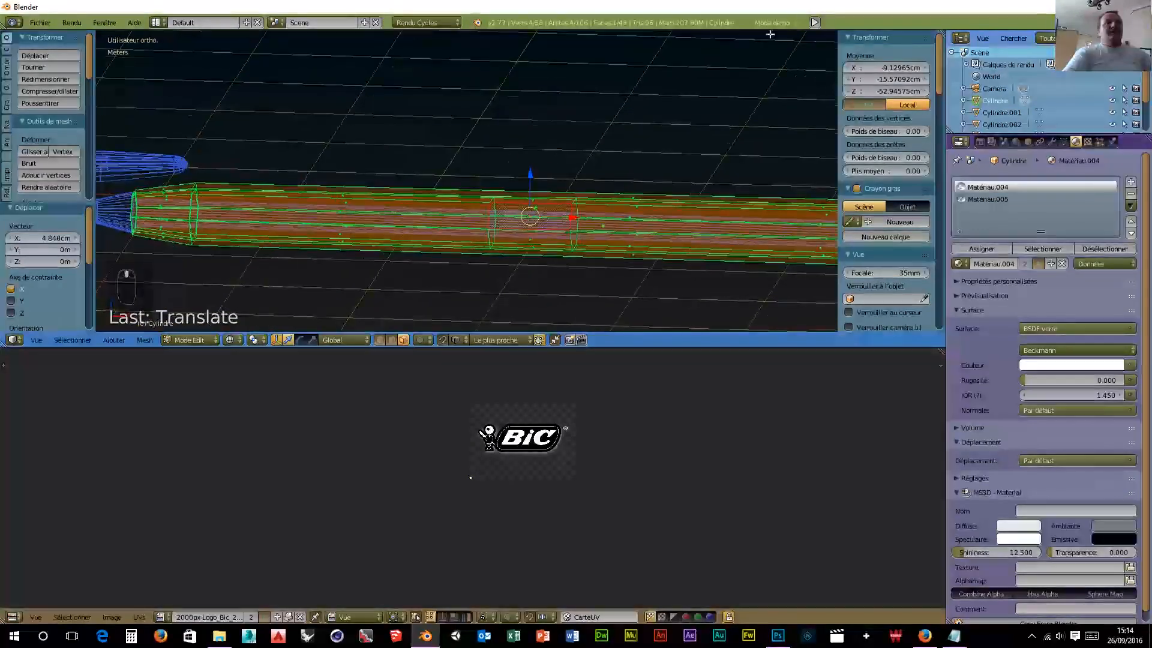
pyautogui.press('u')
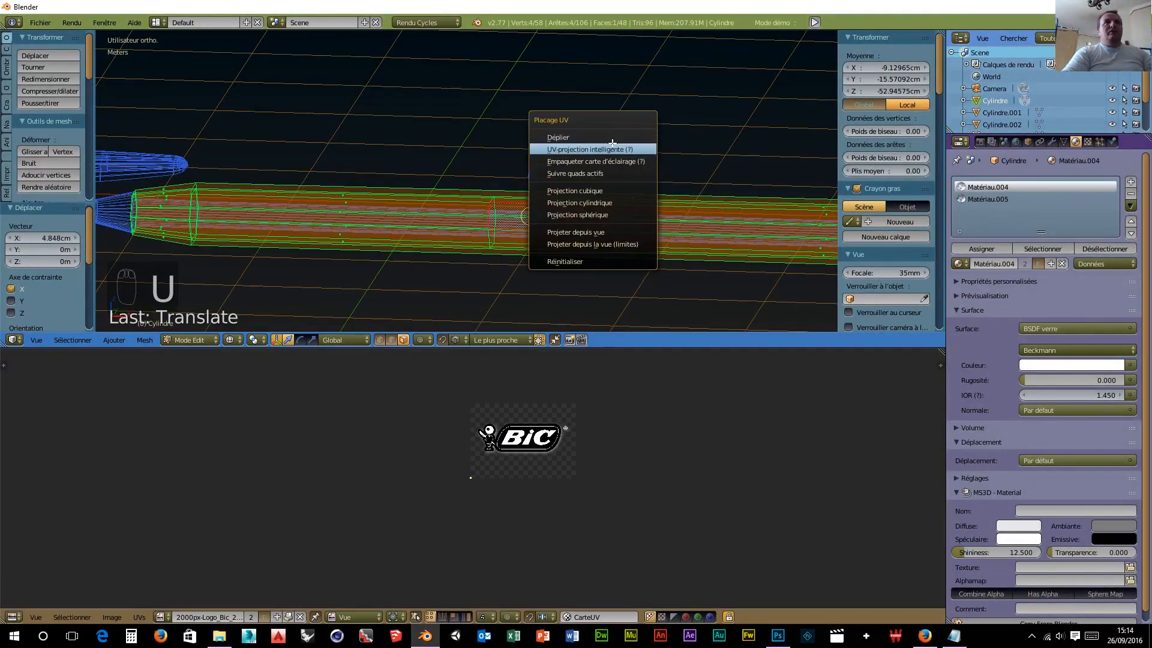
pyautogui.click(585, 138)
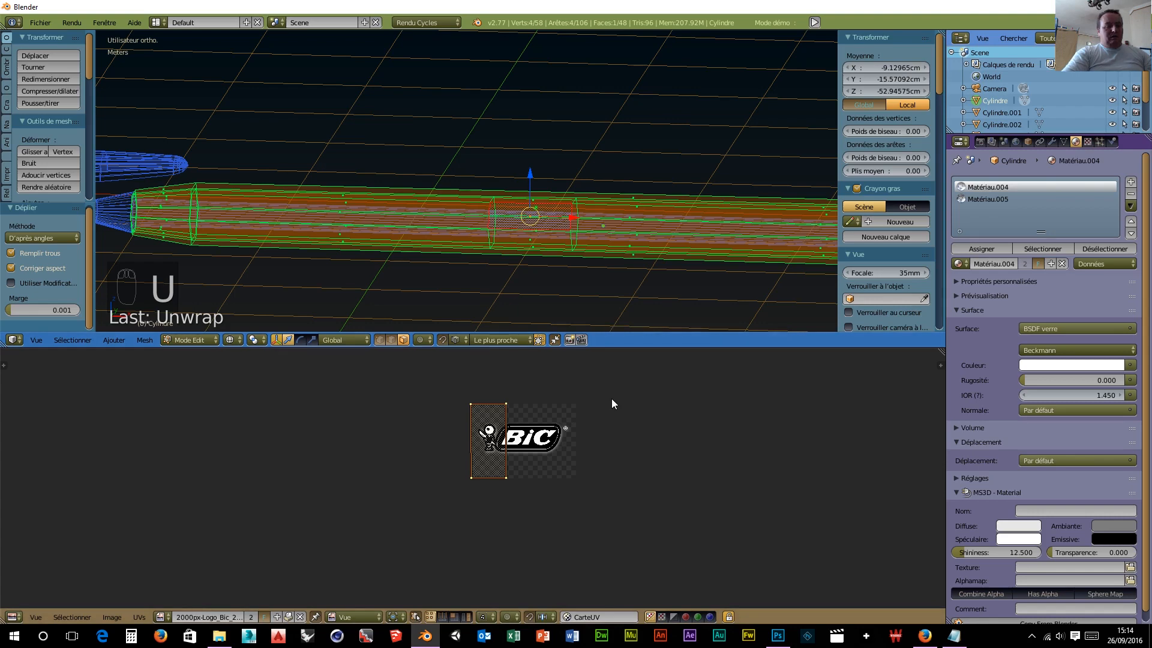
# Step: Rotate the face's UVs by 90°, scale them by about 1.325 and position them so they frame the BIC logo
pyautogui.write('r90')
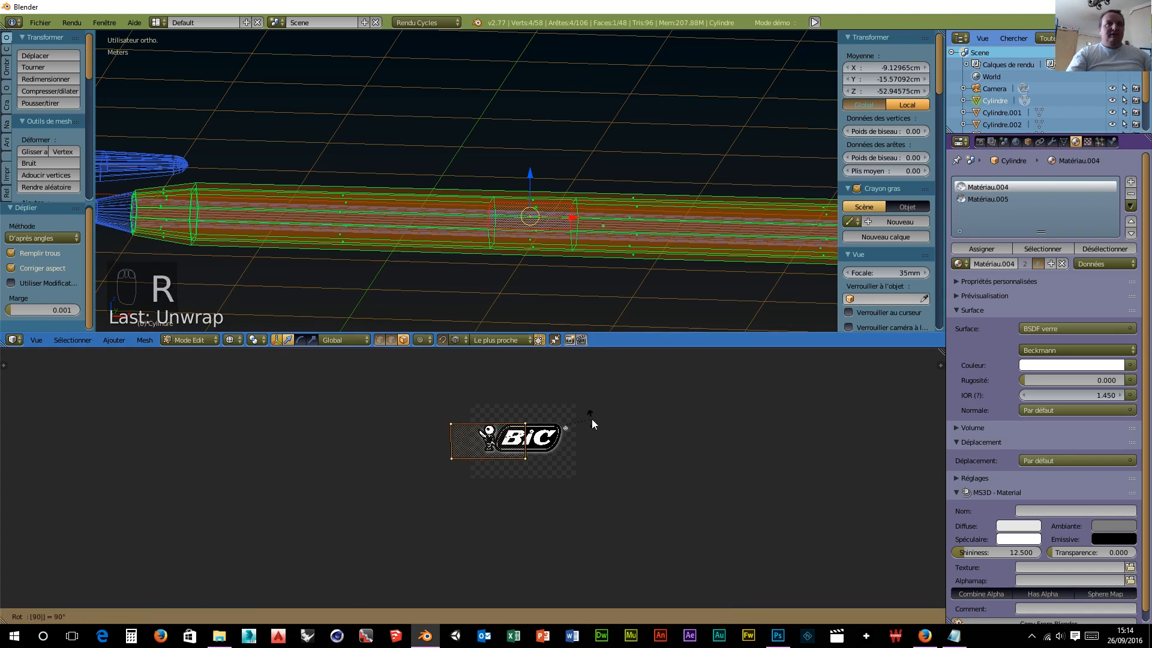
pyautogui.press('Return')
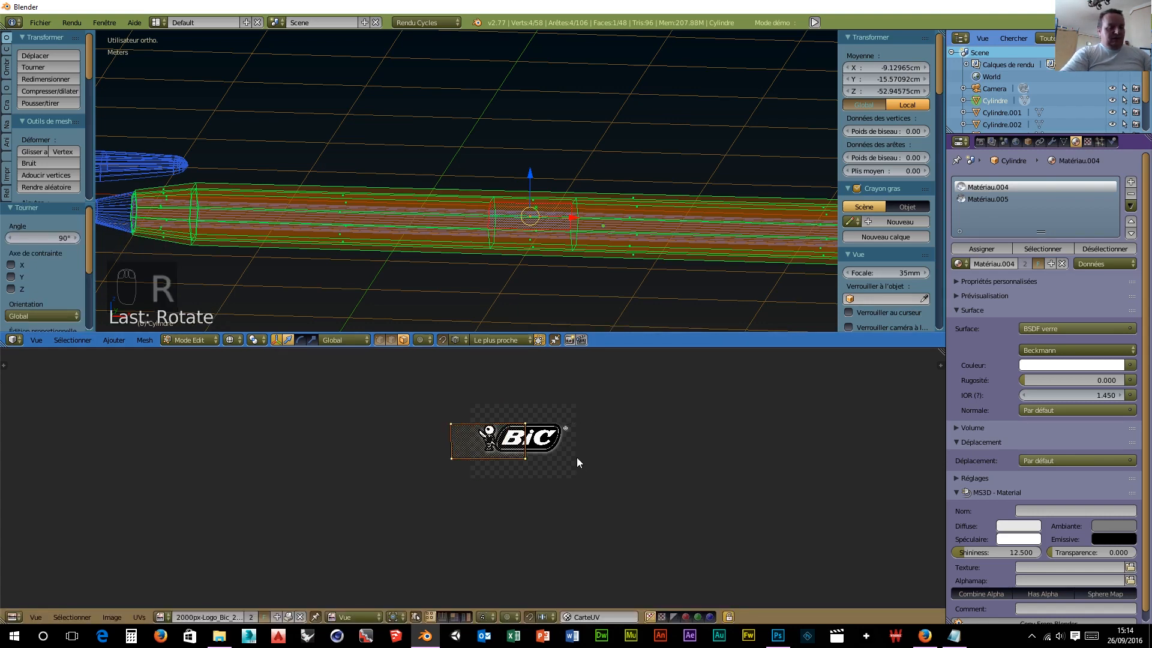
pyautogui.press('s')
pyautogui.click(596, 460)
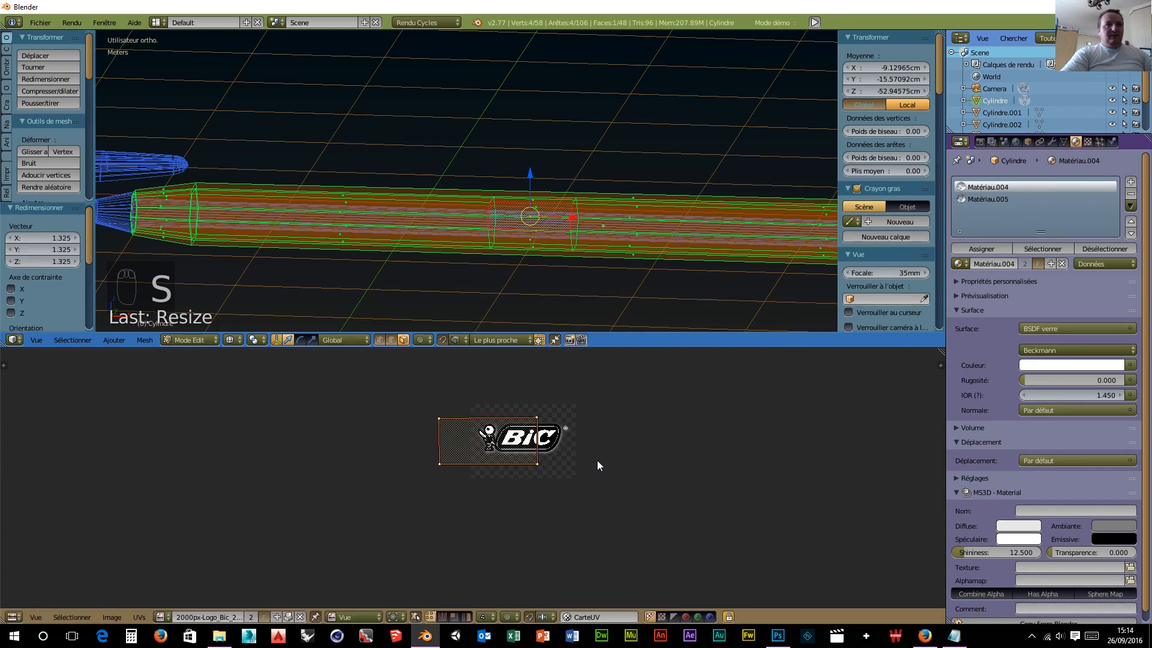
pyautogui.press('g')
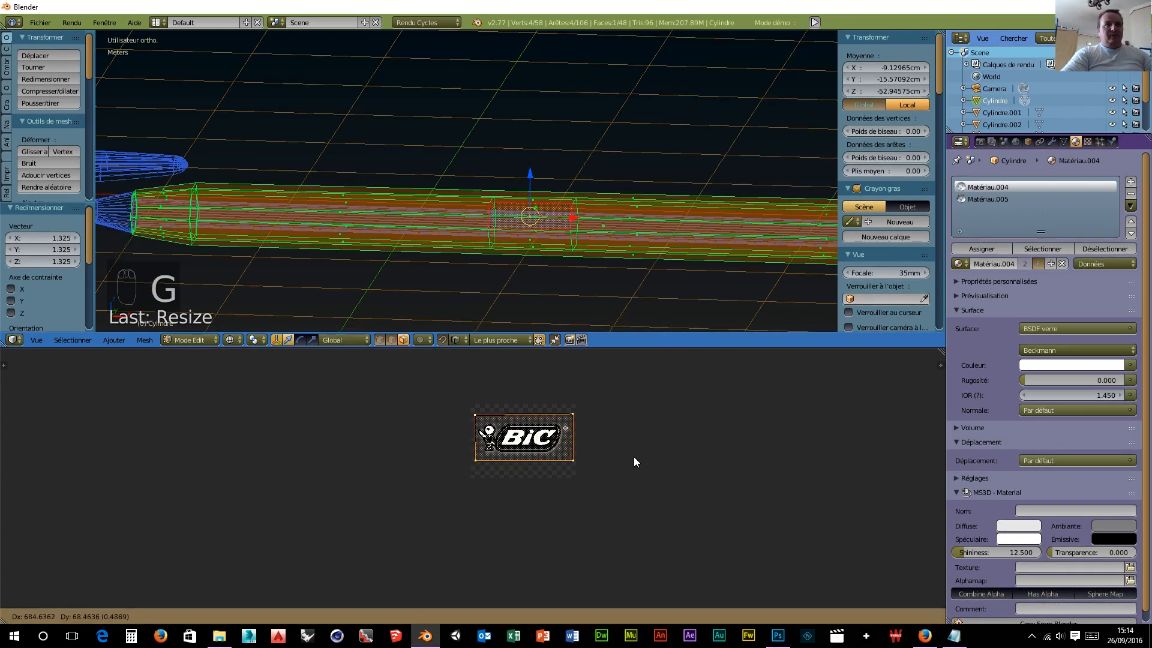
pyautogui.click(631, 457)
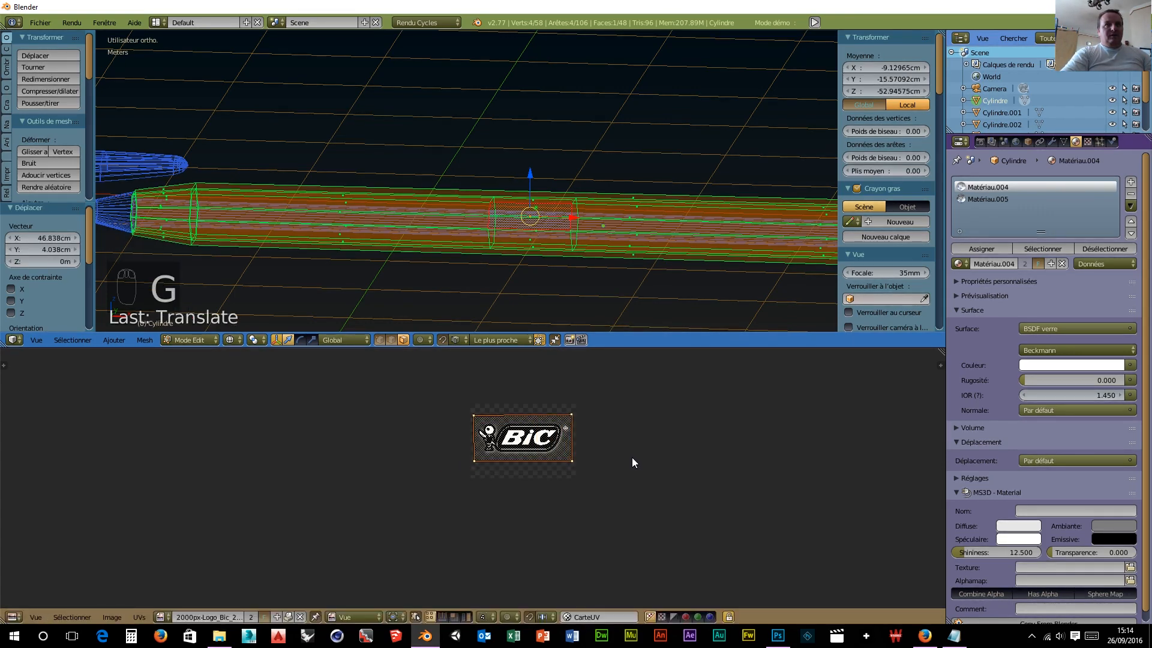
# Step: Assign Matériau.005 to the unwrapped logo face, and Matériau.004 to all the other faces of the body
pyautogui.click(983, 203)
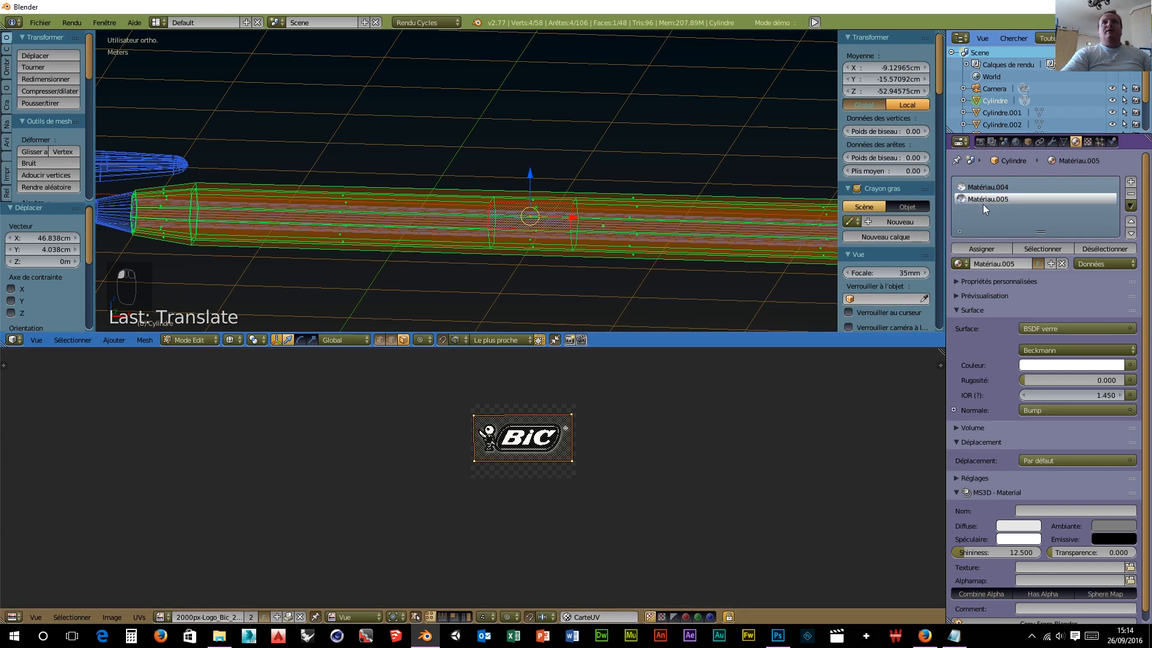
pyautogui.click(982, 249)
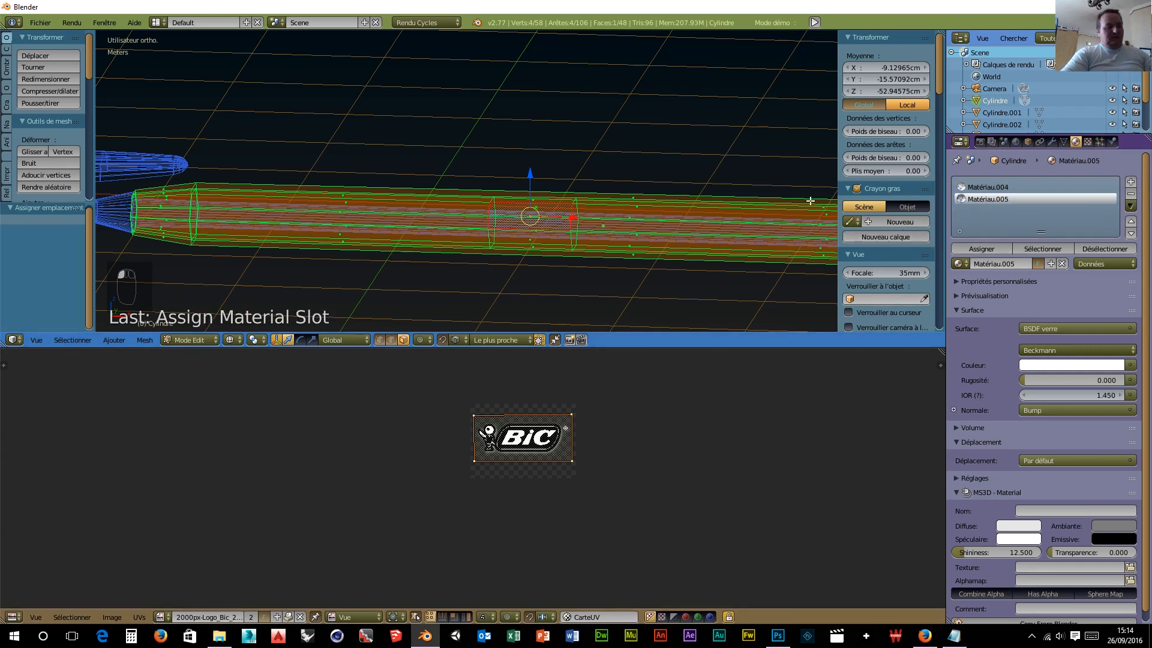
pyautogui.hotkey('ctrl', 'i')
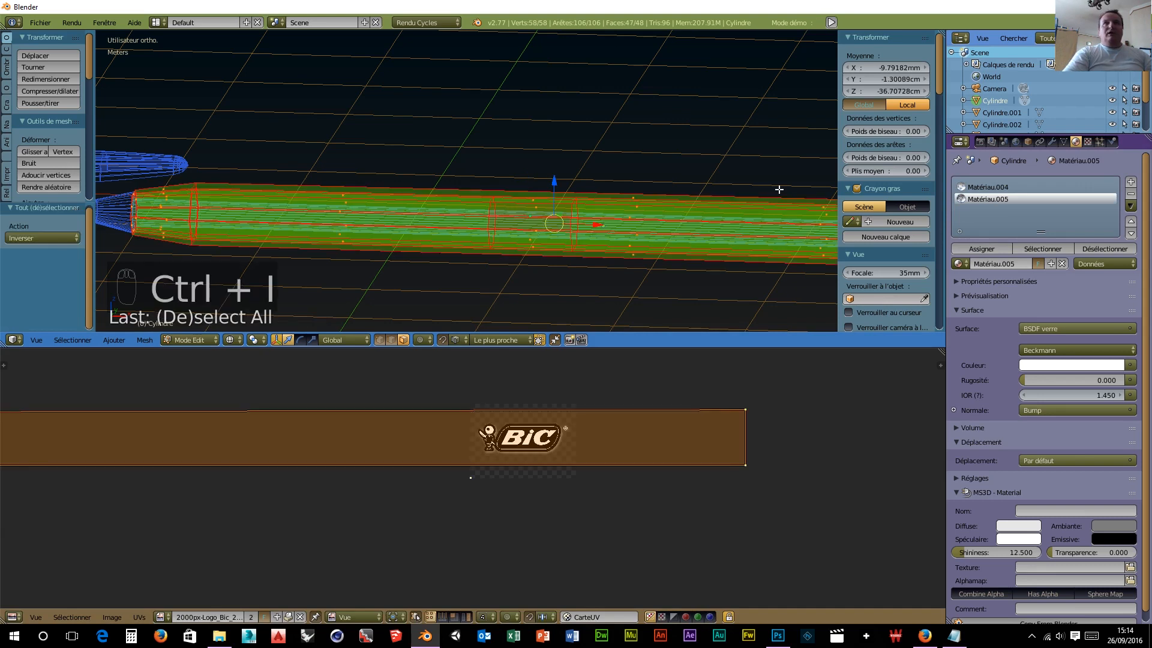
pyautogui.click(987, 187)
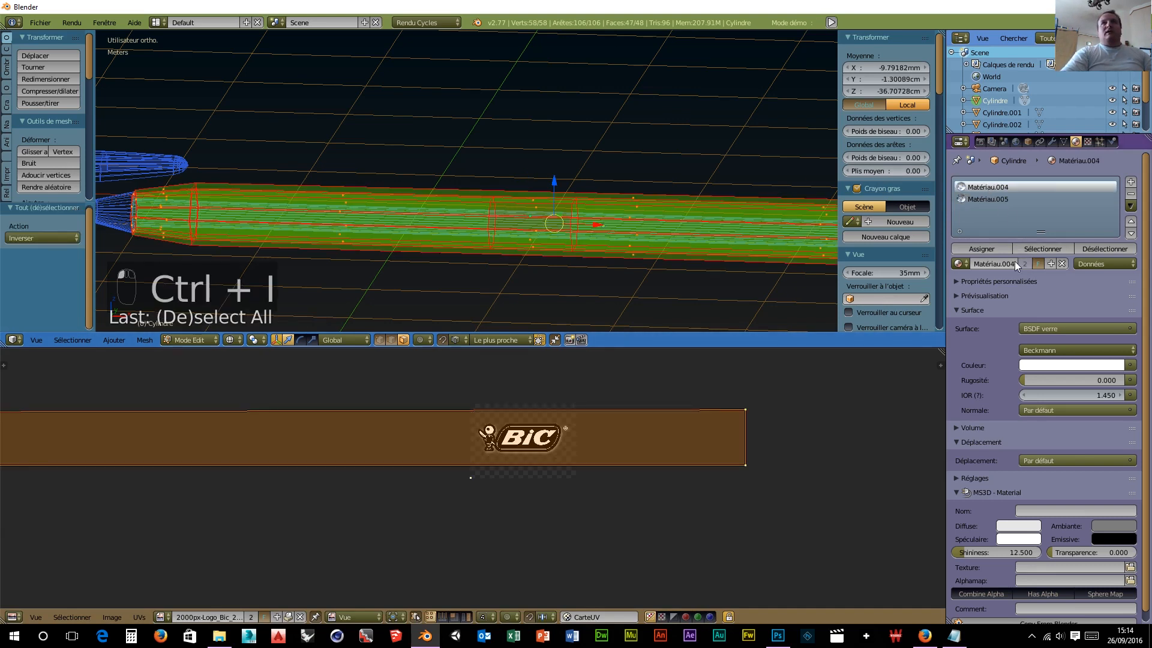
pyautogui.click(995, 250)
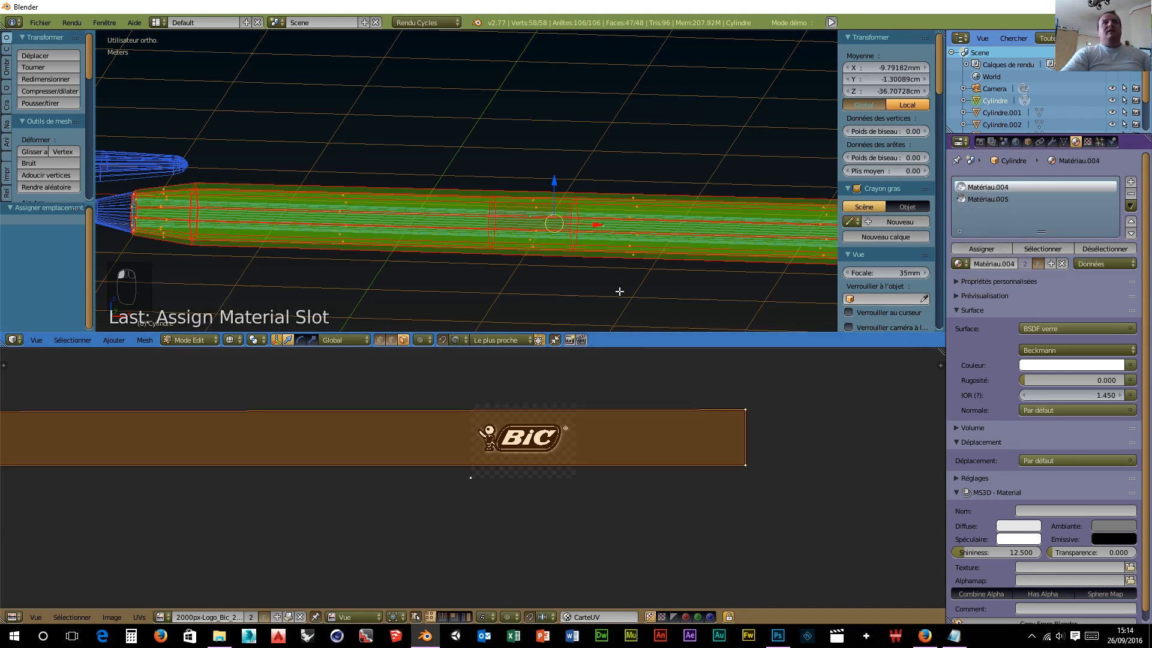
# Step: Display the pen in rendered shading and examine the size and orientation of the embossed logo on the glass body up close
pyautogui.scroll(-4, 318, 280)
pyautogui.moveTo(318, 281); pyautogui.dragTo(436, 297, button='middle')
pyautogui.hotkey('shift', 'z')
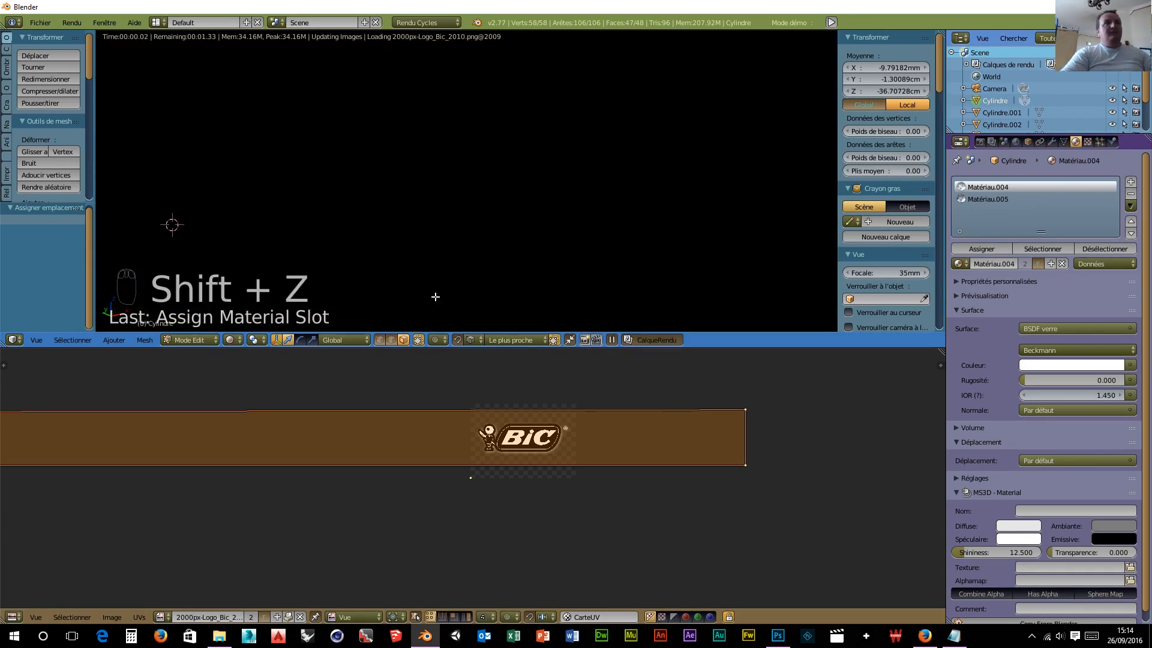
pyautogui.scroll(4, 433, 296)
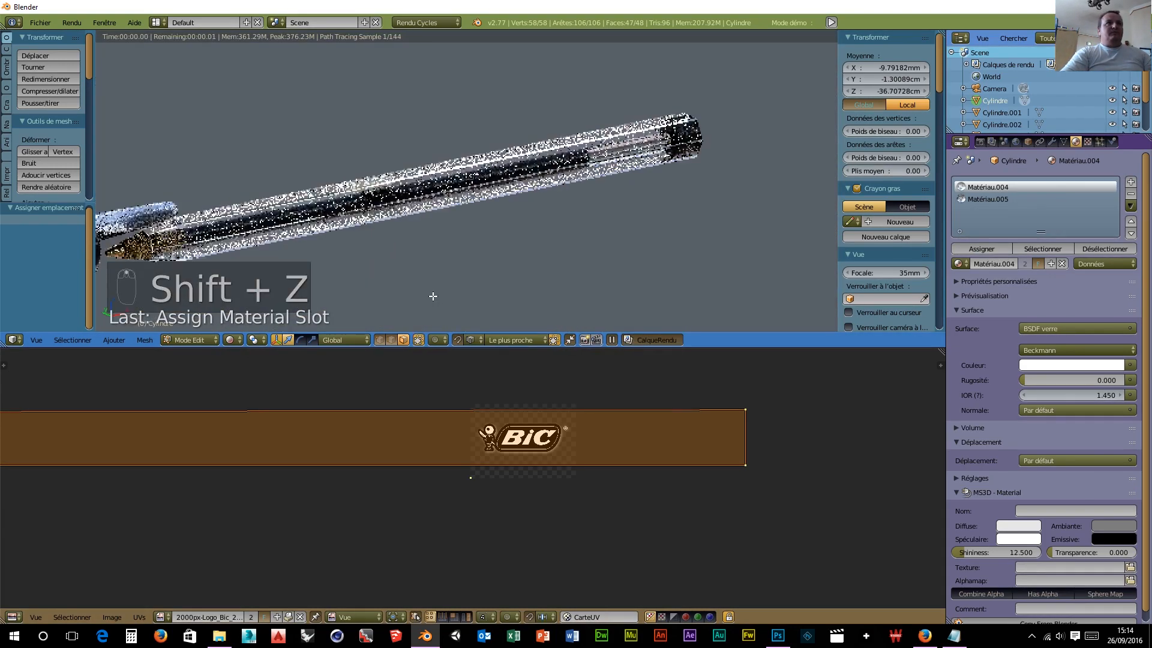
pyautogui.scroll(3, 415, 285)
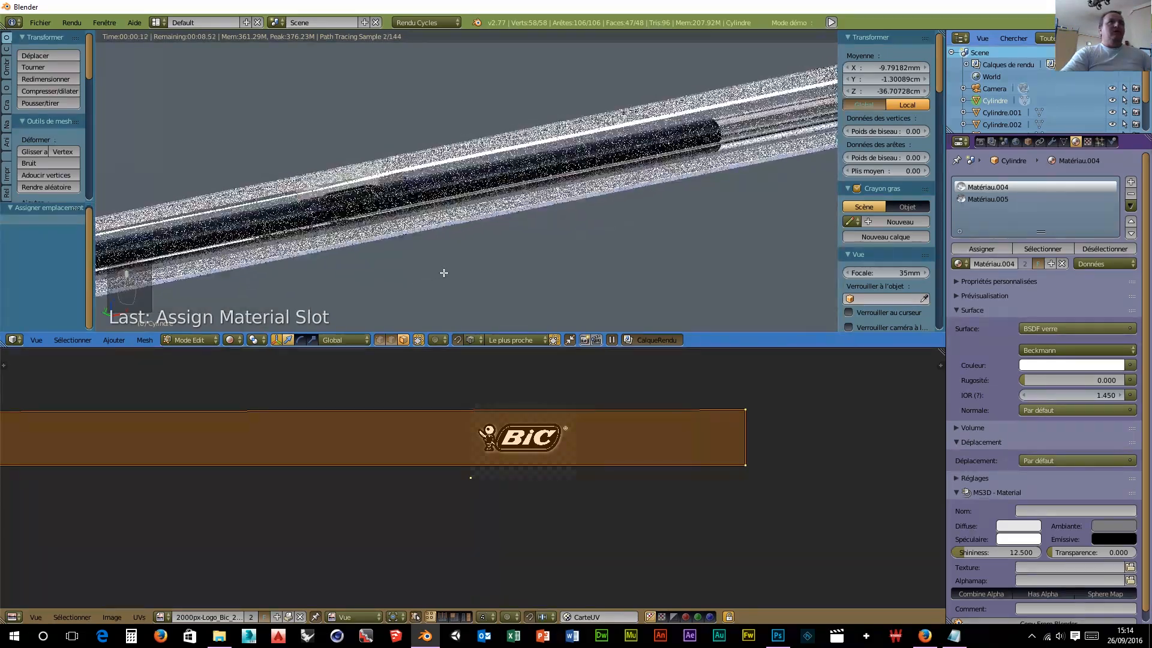
pyautogui.scroll(1, 438, 284)
pyautogui.scroll(2, 438, 283)
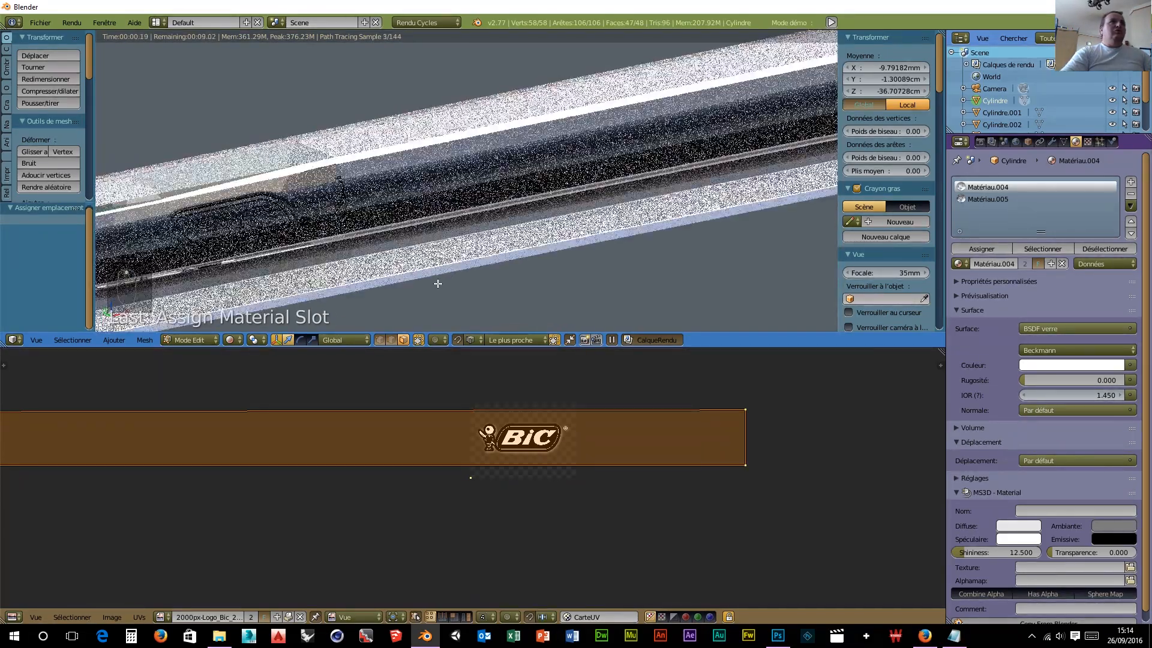
pyautogui.keyDown('shift'); pyautogui.moveTo(429, 280); pyautogui.dragTo(477, 273, button='middle'); pyautogui.keyUp('shift')
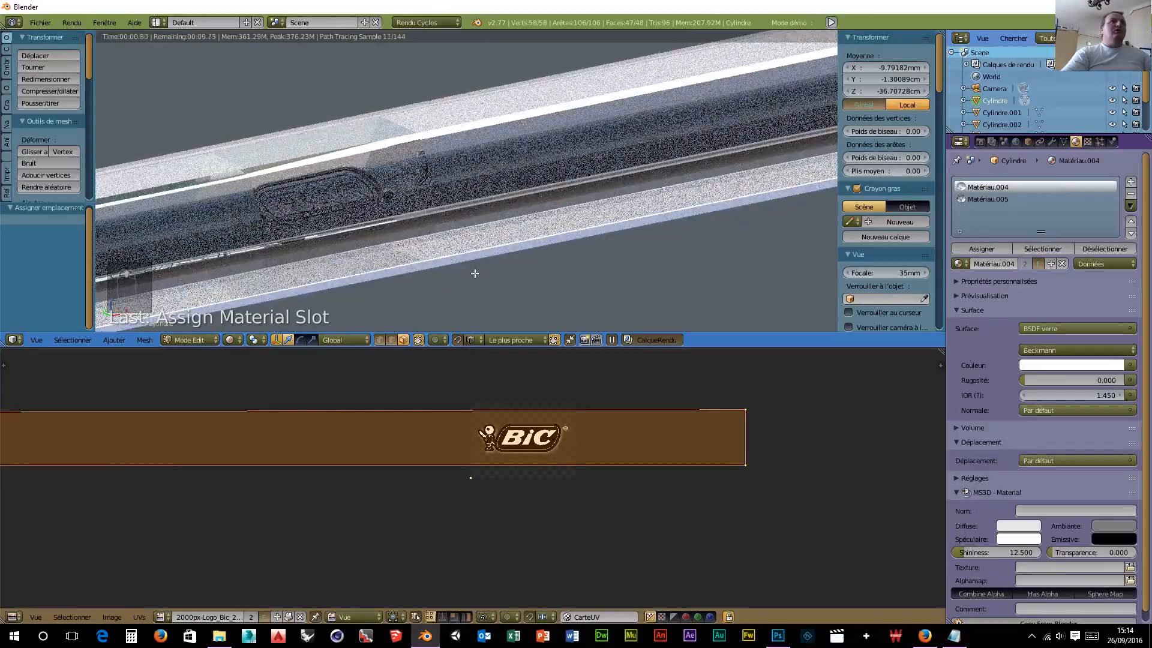
pyautogui.scroll(1, 422, 271)
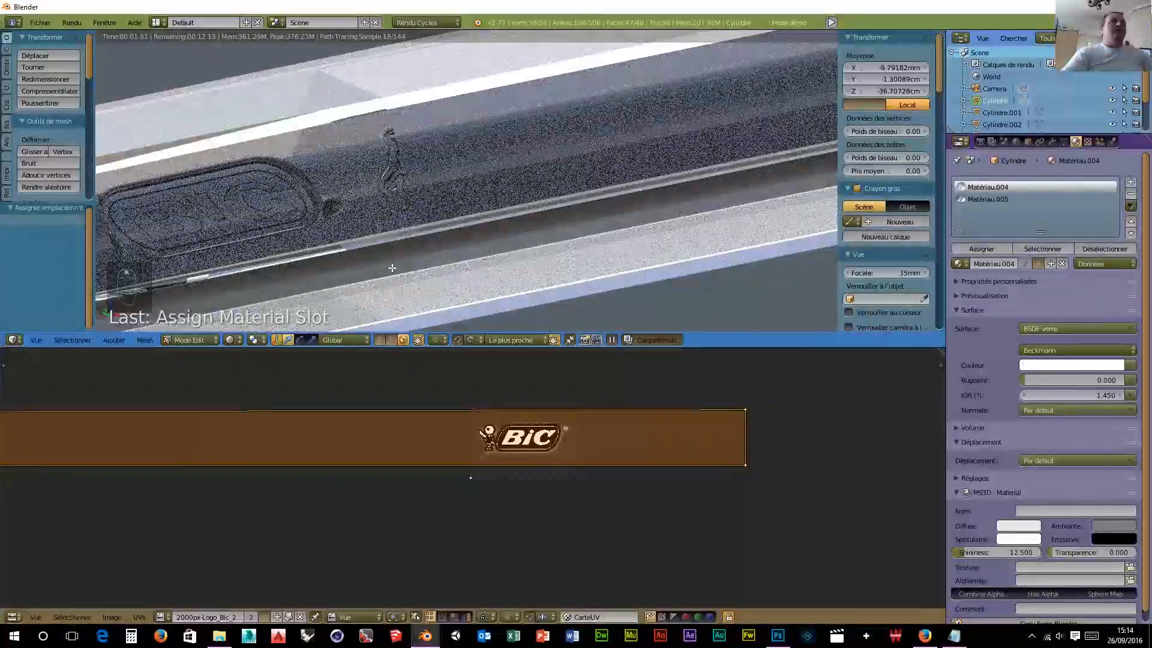
pyautogui.scroll(2, 399, 269)
pyautogui.scroll(-4, 399, 268)
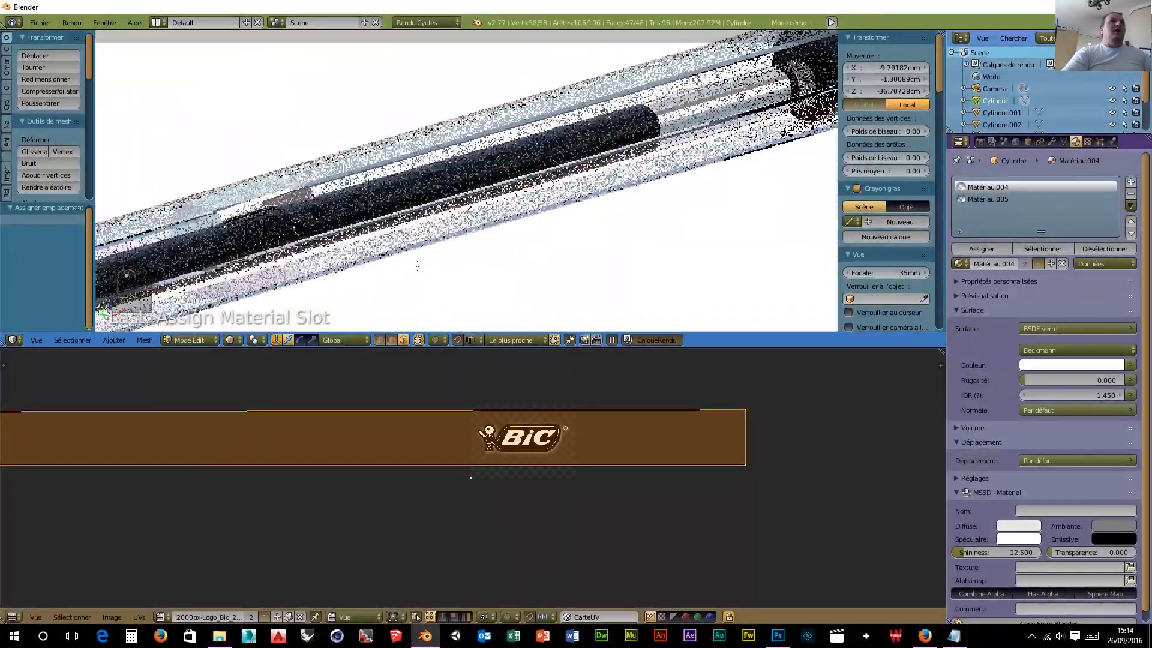
# Step: Switch to wireframe shading, select all faces of the pen body and assign Matériau.004 to them
pyautogui.scroll(-3, 381, 261)
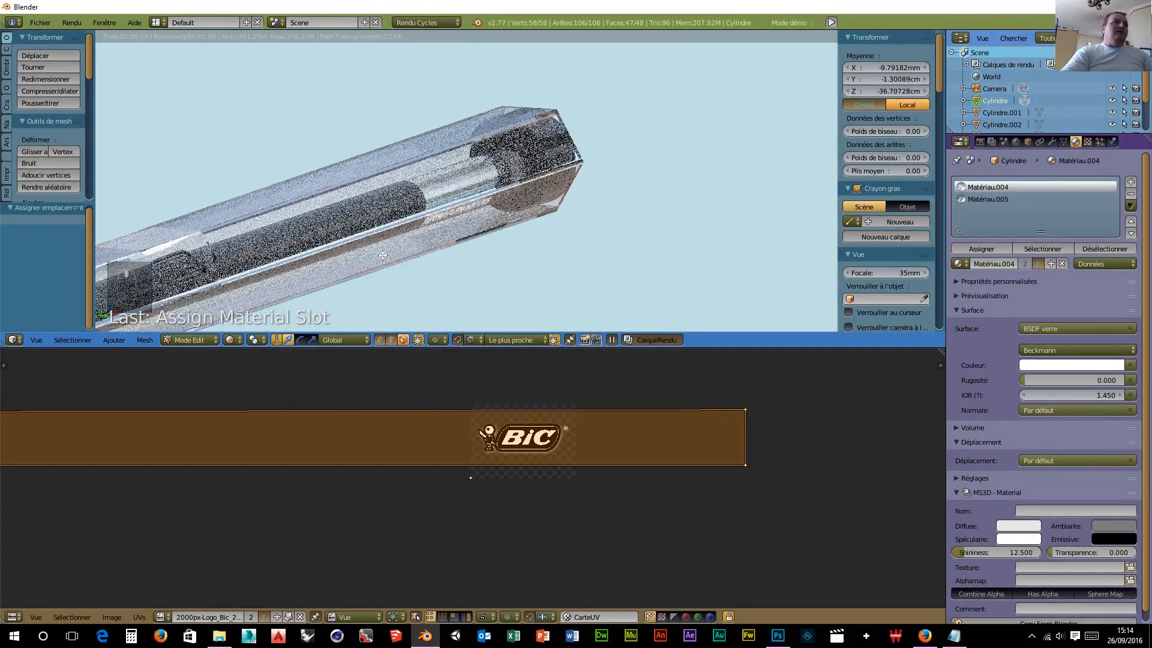
pyautogui.moveTo(383, 256); pyautogui.dragTo(492, 241, button='middle')
pyautogui.scroll(1, 491, 242)
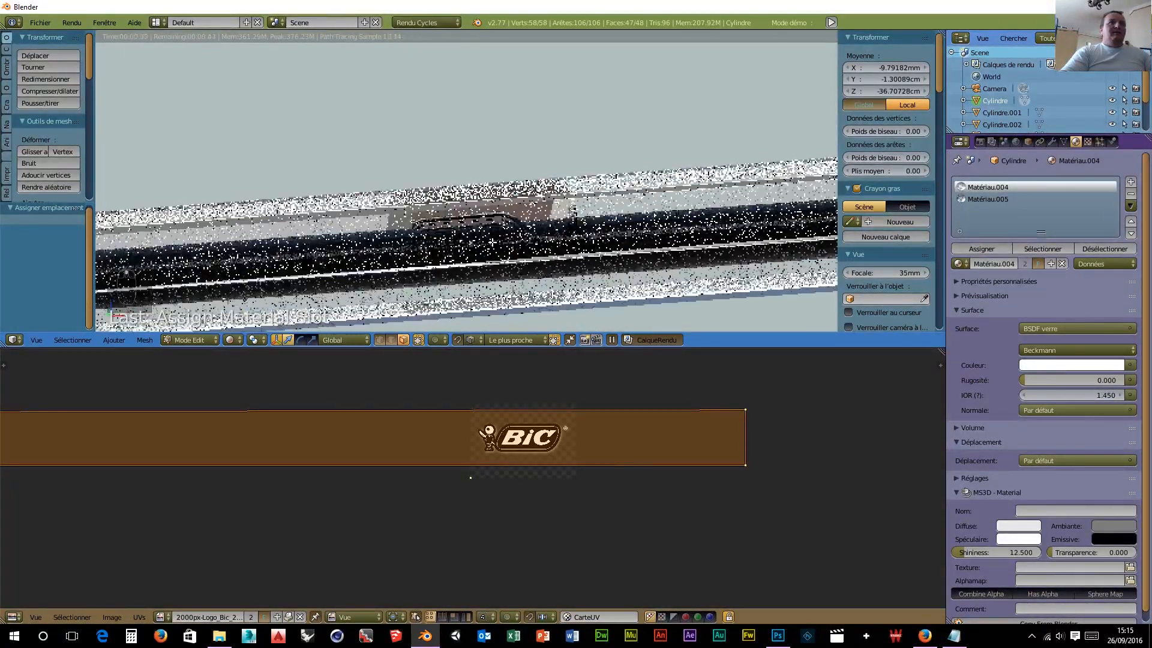
pyautogui.click(233, 340)
pyautogui.click(262, 312)
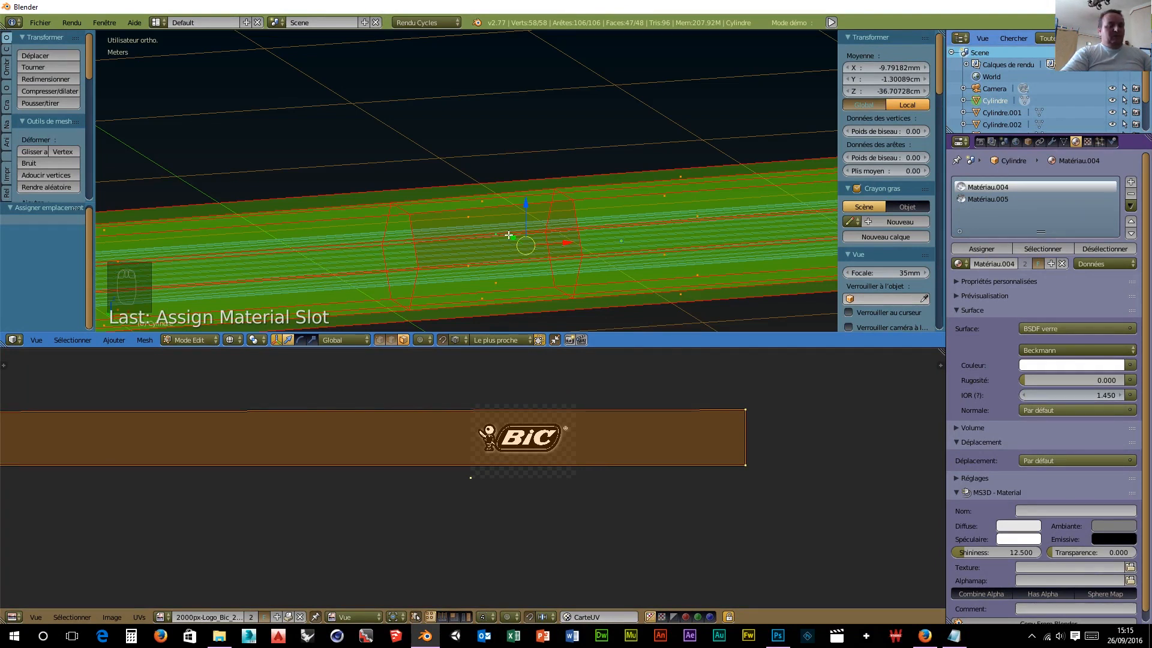
pyautogui.press('a')
pyautogui.press('a')
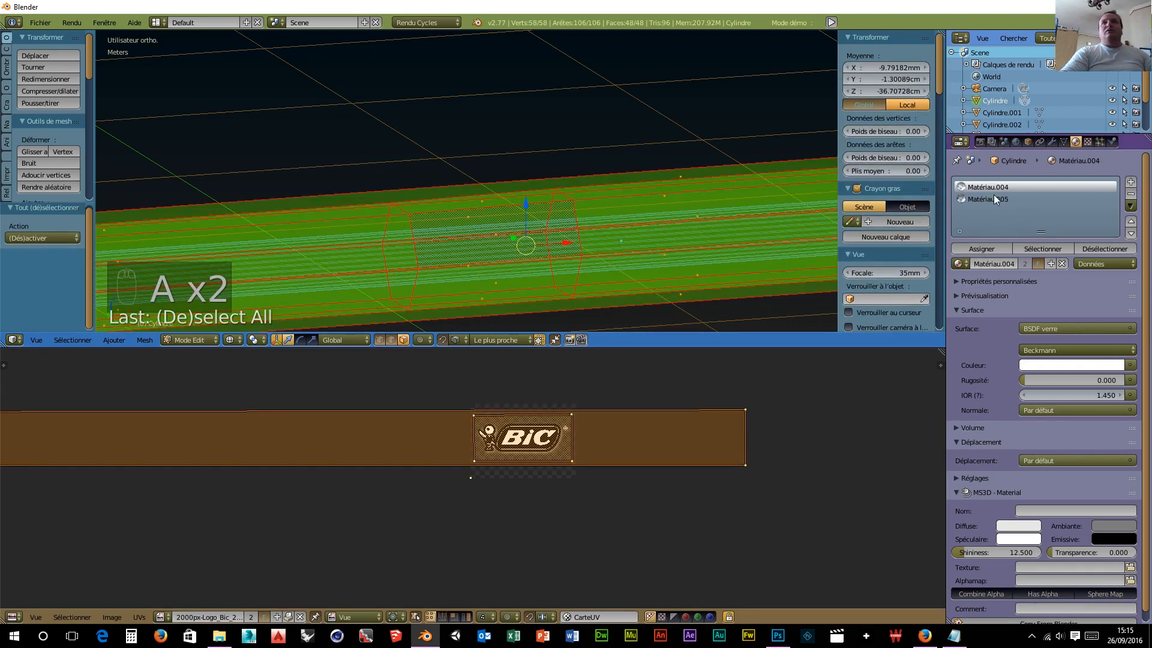
pyautogui.click(992, 247)
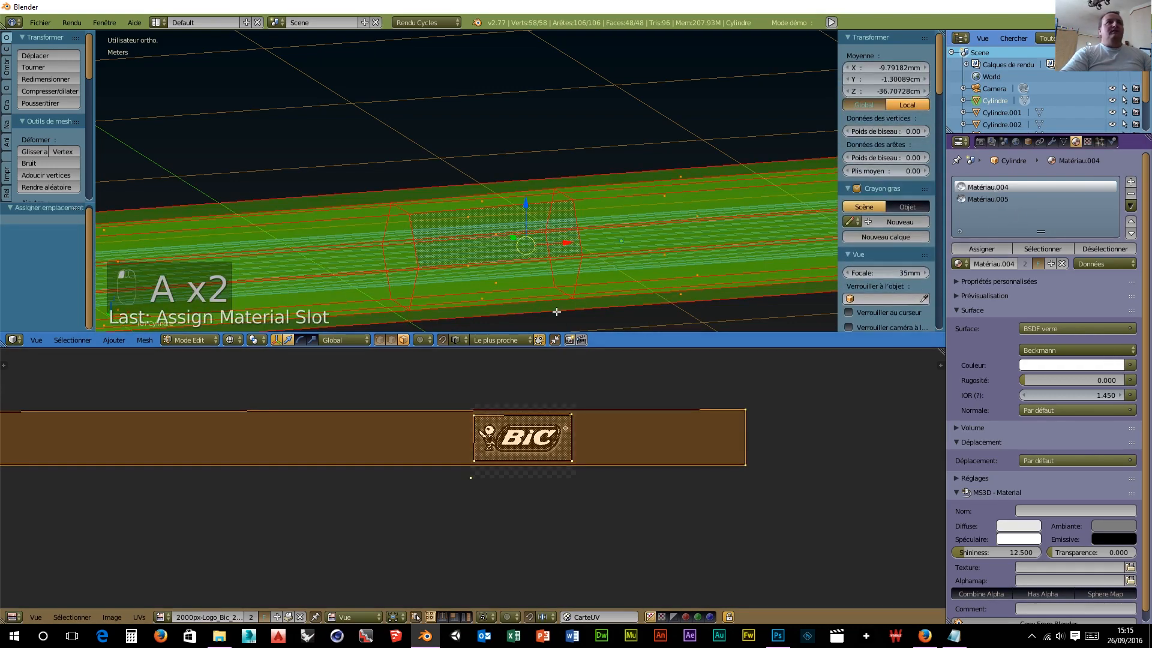
# Step: Select the short upper face that carried the logo and switch the viewport to solid shading
pyautogui.moveTo(556, 311); pyautogui.dragTo(606, 278, button='middle')
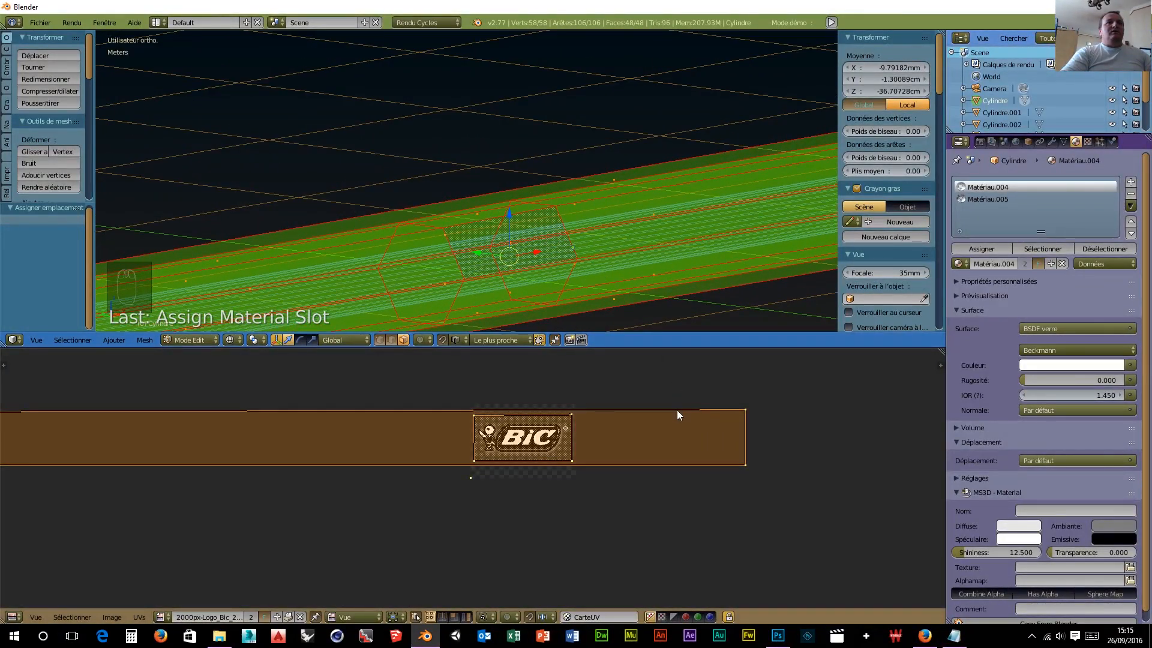
pyautogui.rightClick(514, 239)
pyautogui.scroll(3, 547, 288)
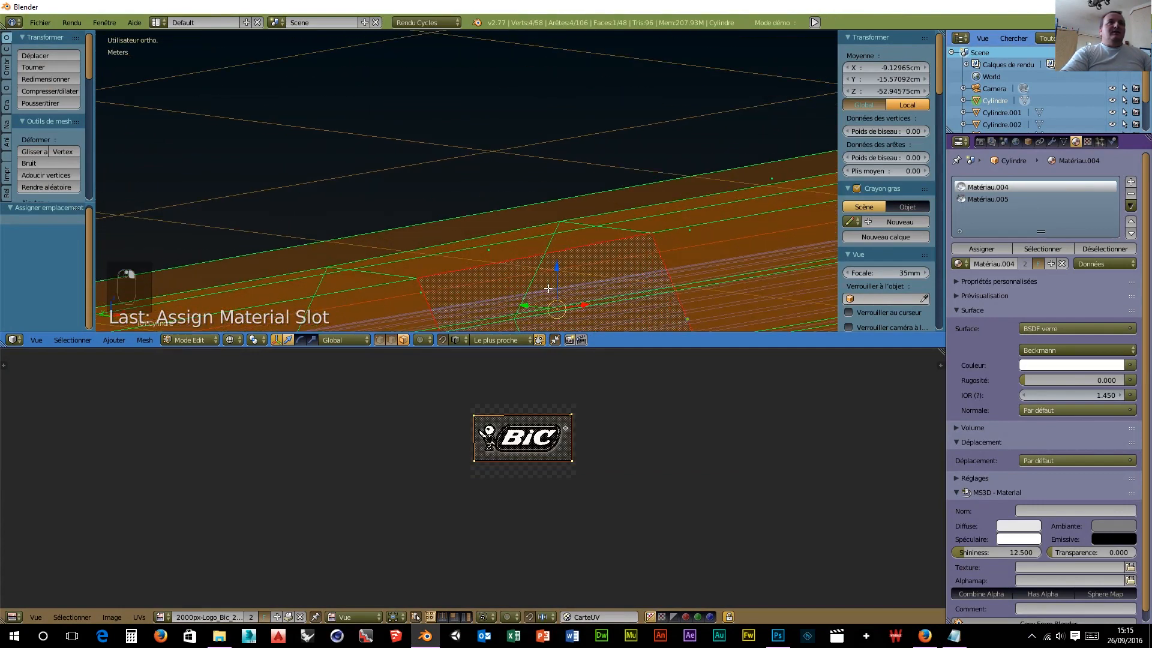
pyautogui.click(231, 340)
pyautogui.click(259, 305)
pyautogui.scroll(-6, 444, 303)
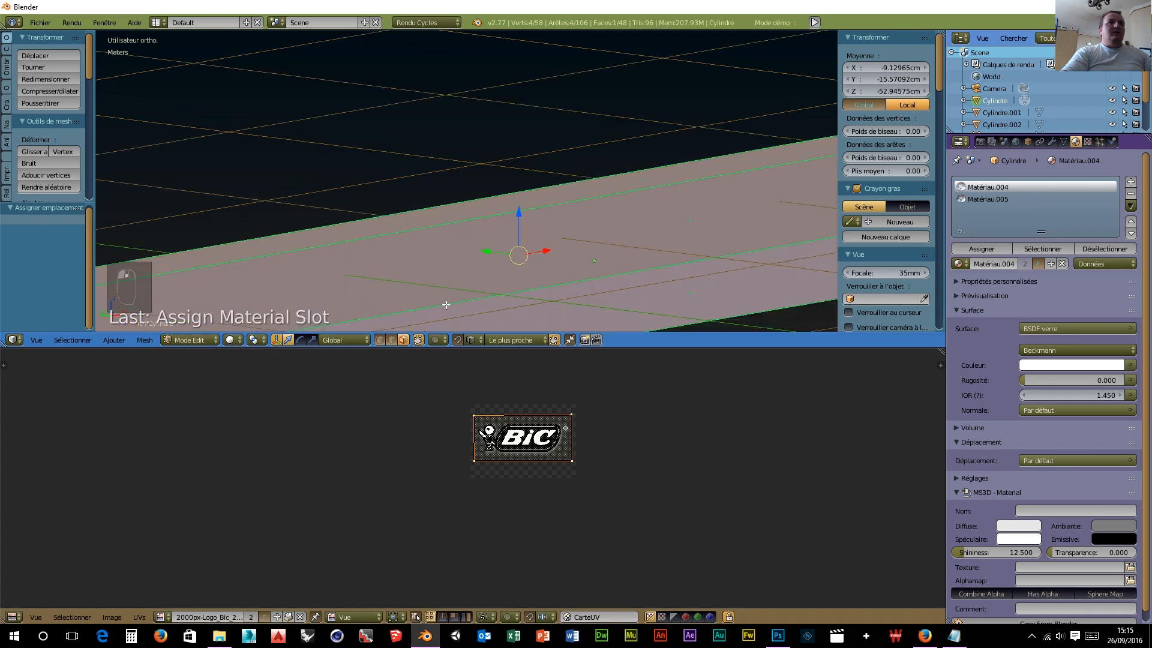
# Step: Cut two edge loops across the long side faces of the pen body next to the former logo face
pyautogui.rightClick(537, 216)
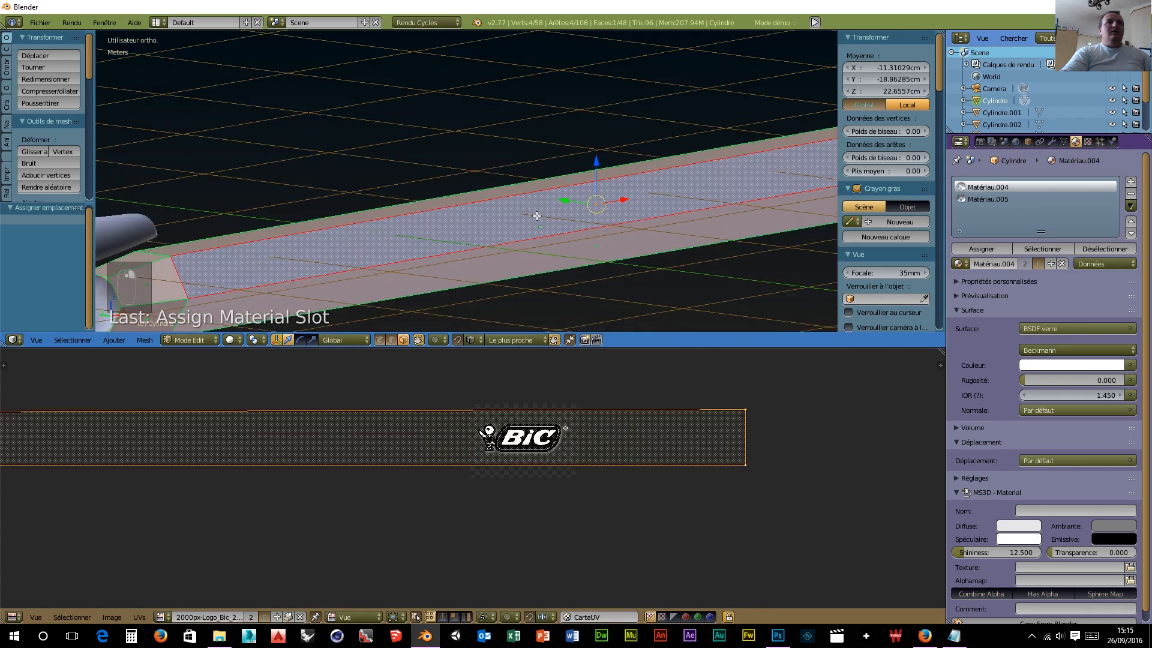
pyautogui.rightClick(565, 251)
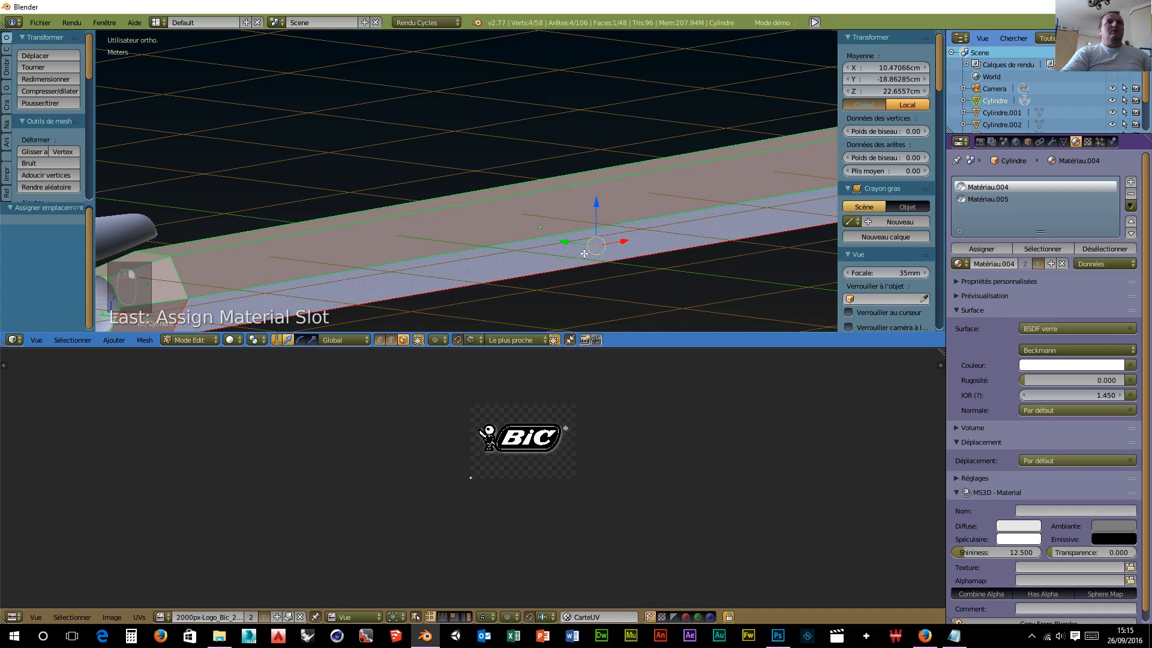
pyautogui.rightClick(580, 235)
pyautogui.moveTo(648, 298); pyautogui.dragTo(617, 301, button='middle')
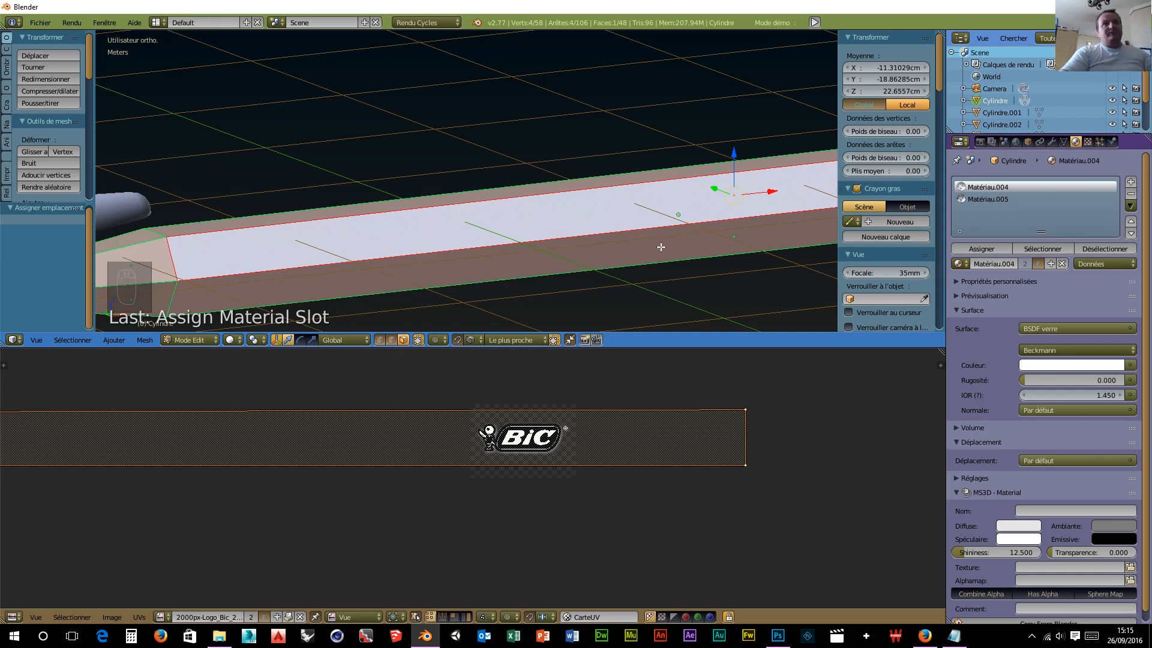
pyautogui.hotkey('ctrl', 'r')
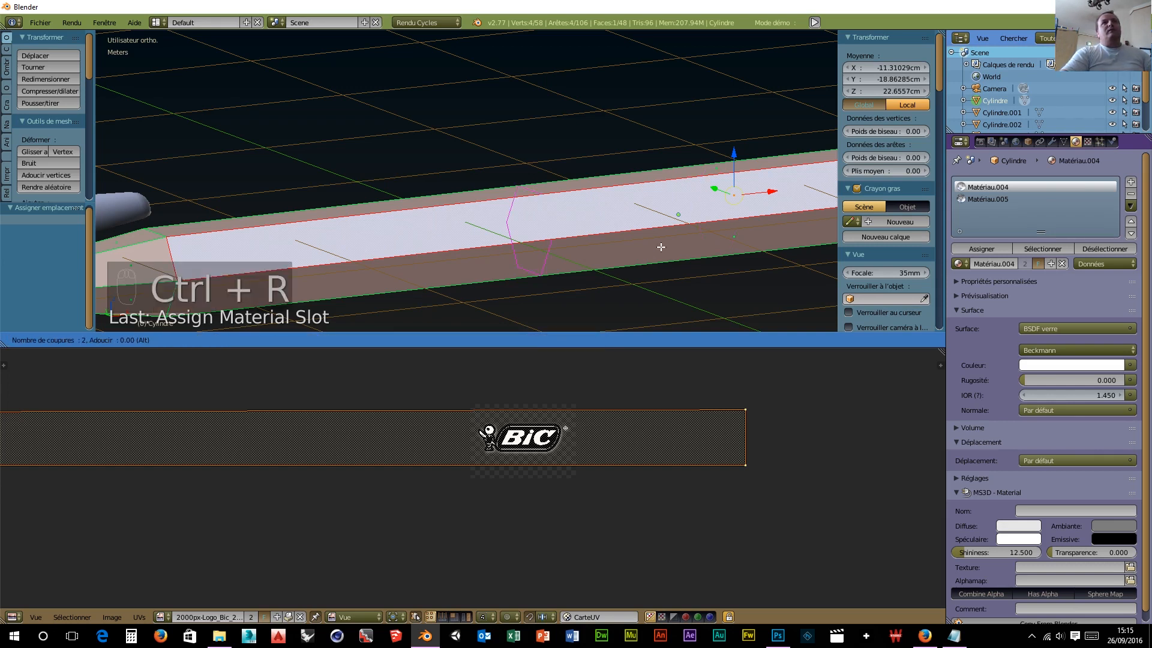
pyautogui.click(661, 246)
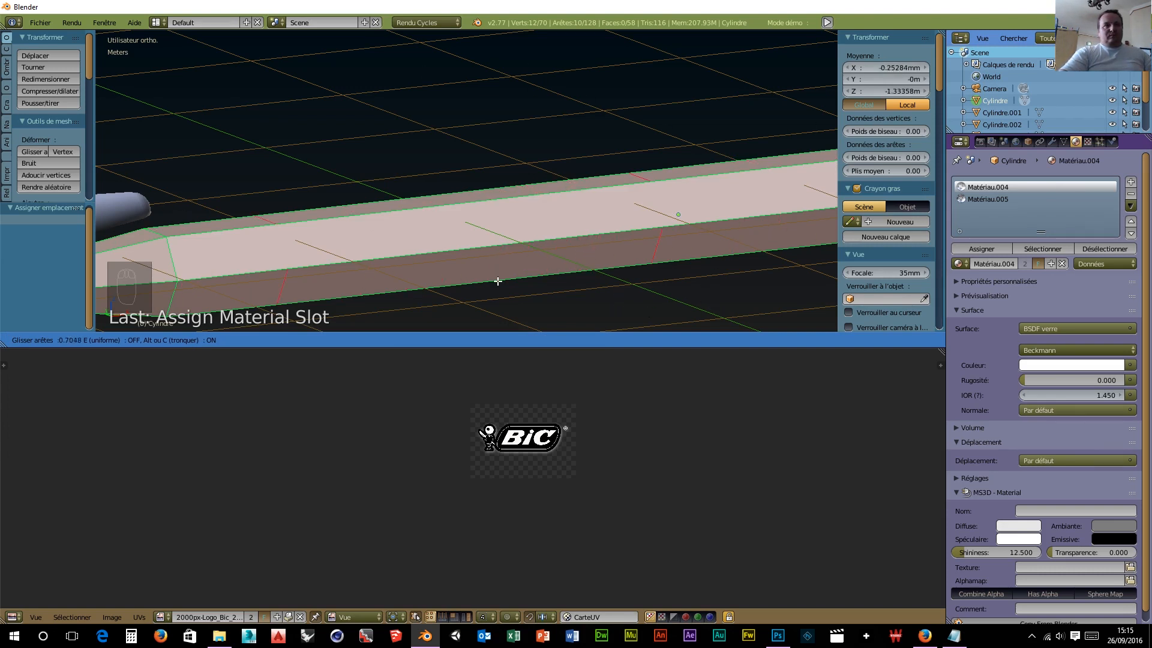
pyautogui.click(514, 157)
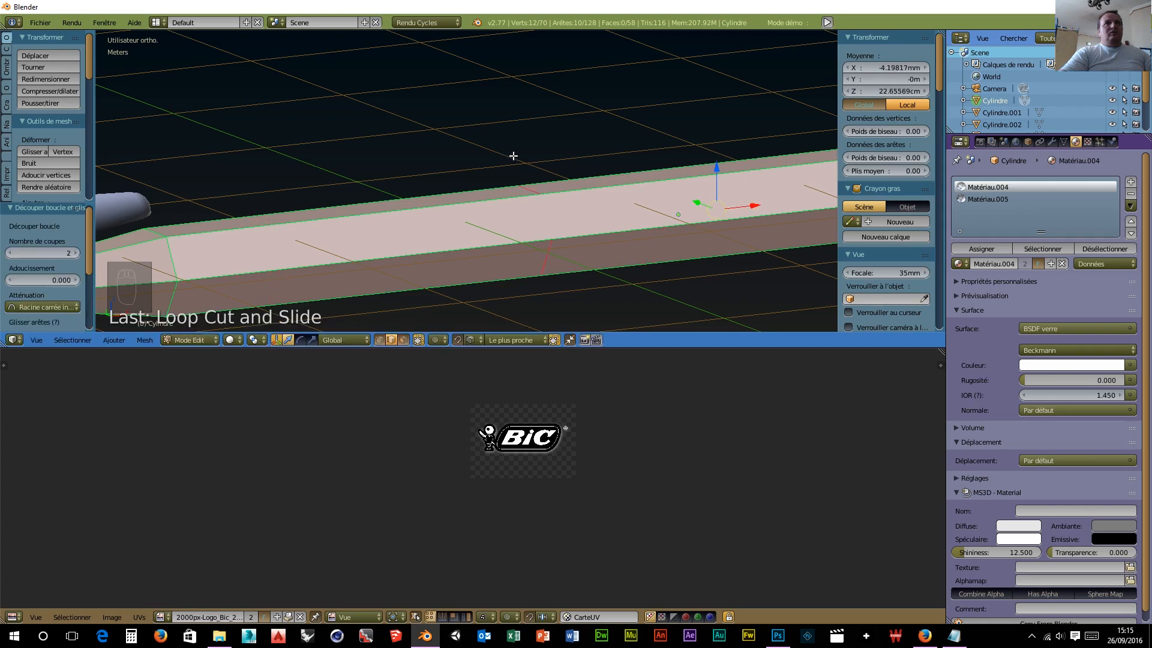
# Step: In the wireframe front view, move the two new edge loops about -72.28 cm along X towards the reference image's BIC logo
pyautogui.scroll(-2, 612, 157)
pyautogui.scroll(-2, 635, 171)
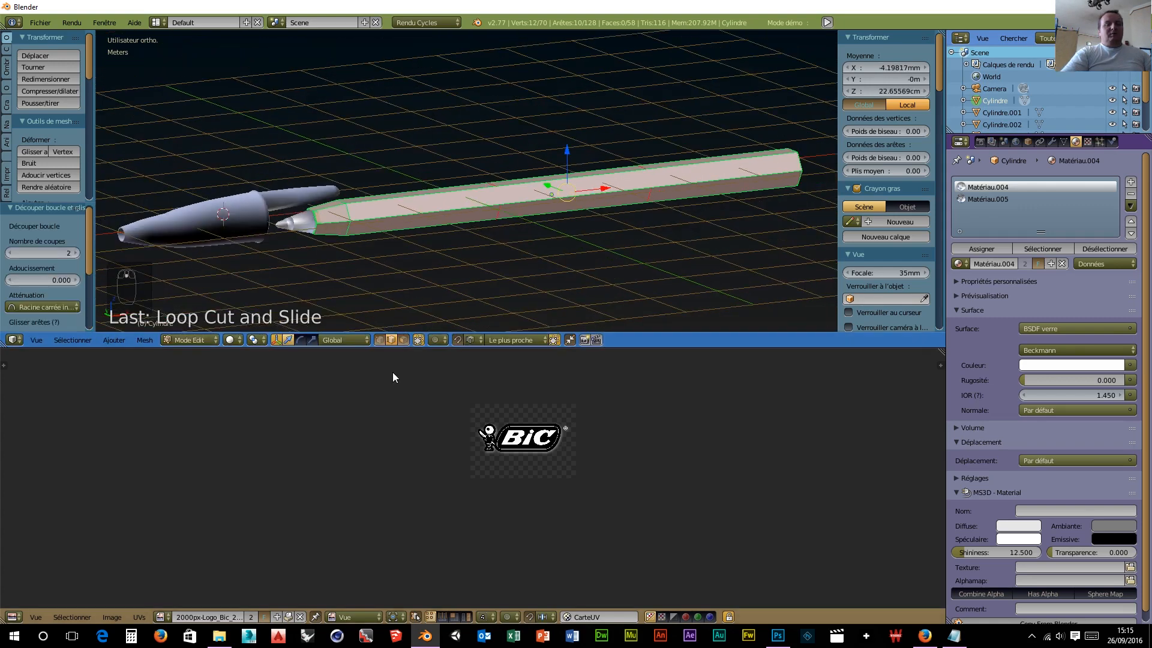
pyautogui.click(235, 339)
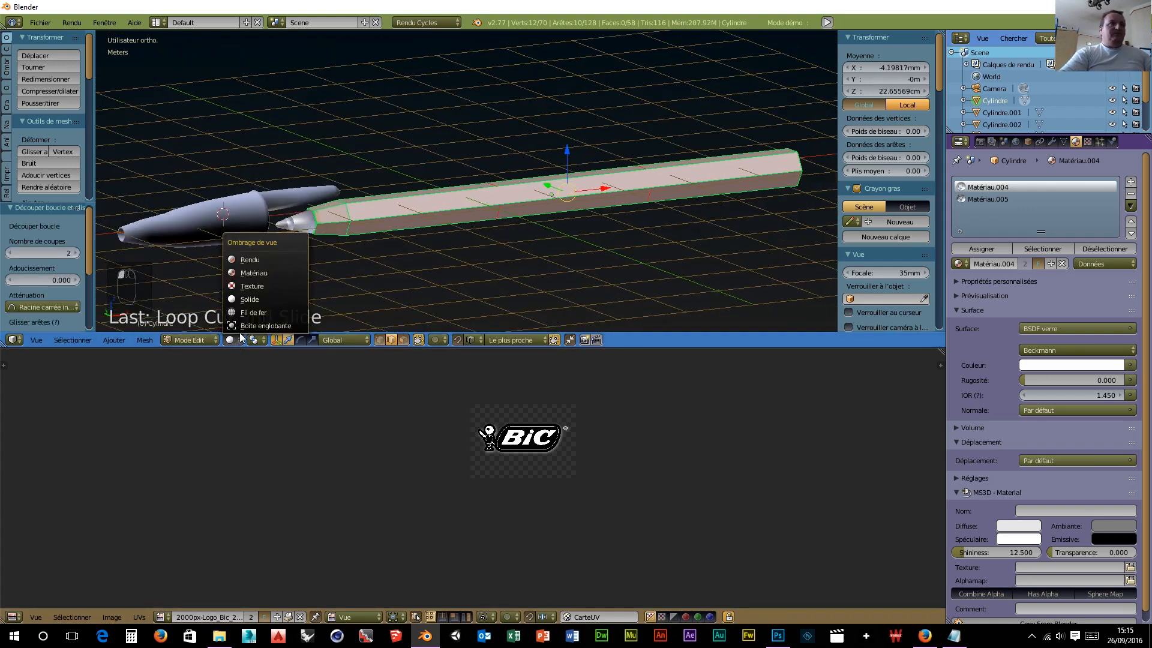
pyautogui.click(246, 313)
pyautogui.scroll(5, 538, 277)
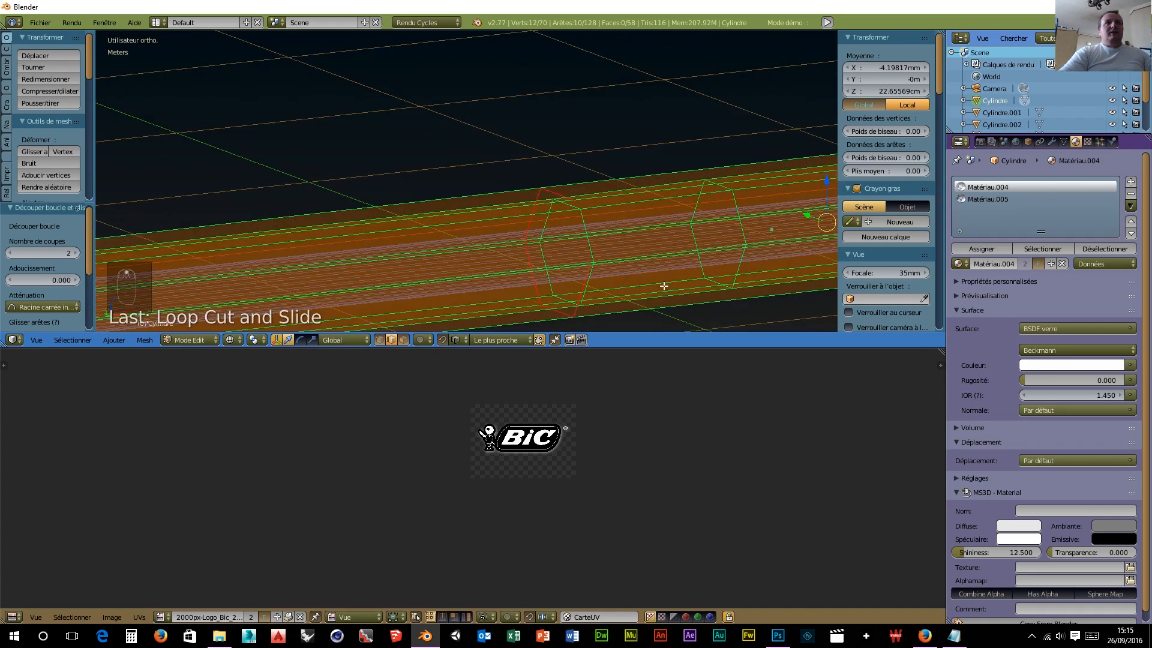
pyautogui.keyDown('shift'); pyautogui.moveTo(663, 288); pyautogui.dragTo(609, 283, button='middle'); pyautogui.keyUp('shift')
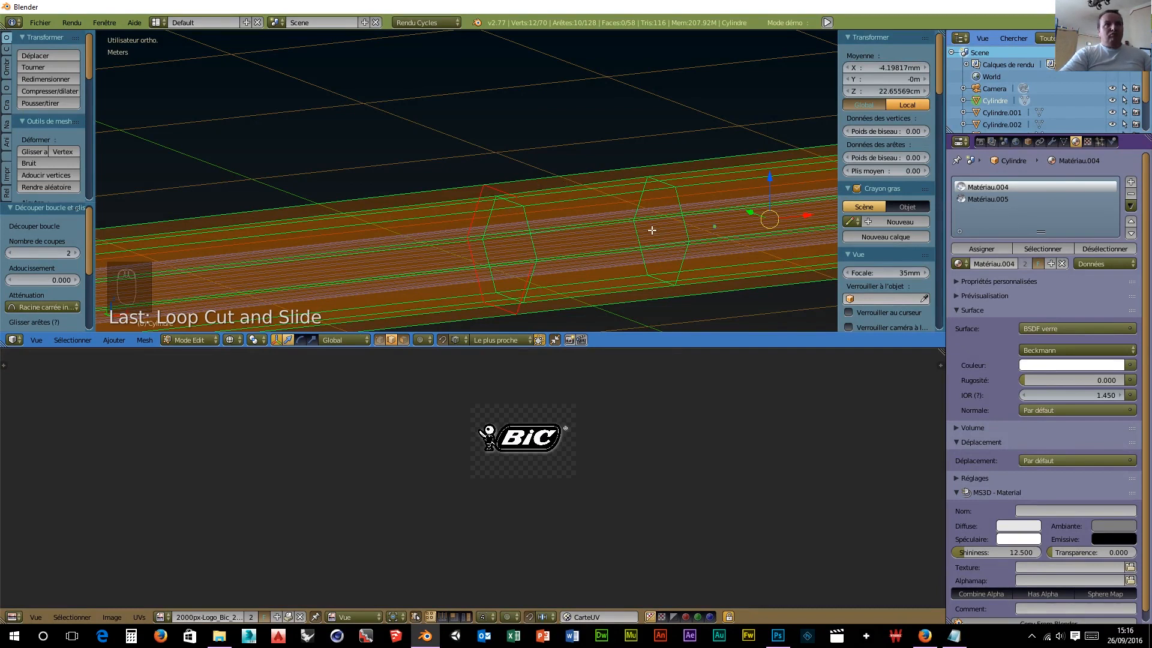
pyautogui.scroll(-1, 652, 230)
pyautogui.scroll(-2, 665, 239)
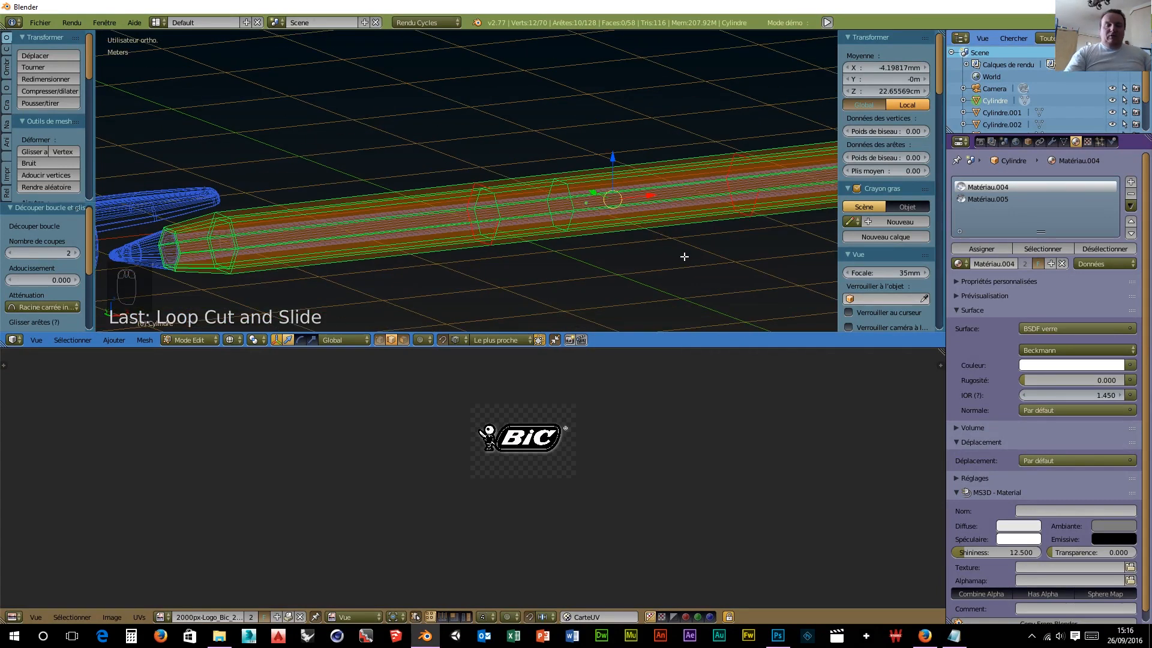
pyautogui.press('KP_1')
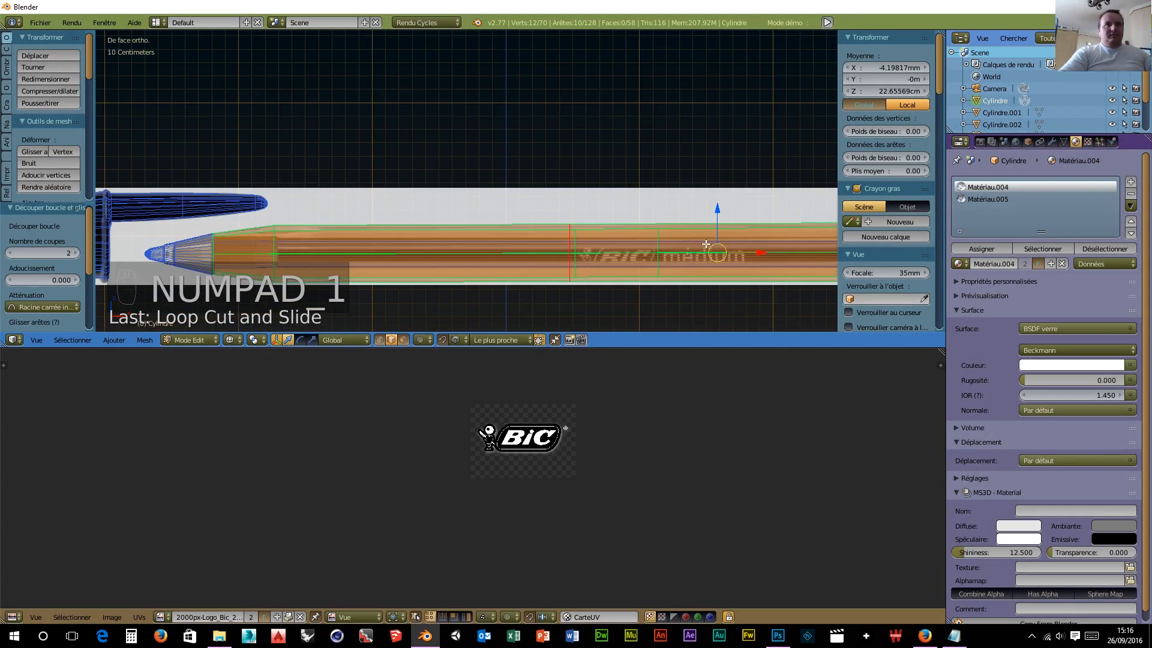
pyautogui.moveTo(754, 255); pyautogui.dragTo(658, 259)
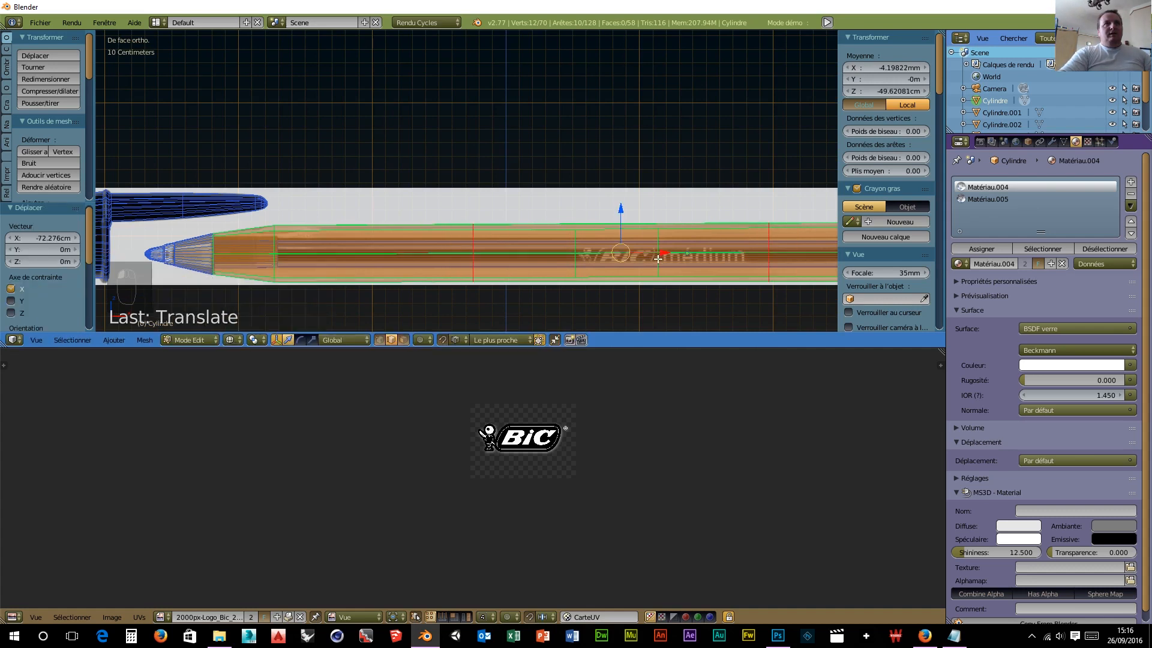
# Step: Scale the two edge loops by 0.277 along X and shift them about -3.14 cm along X to align with the existing loops
pyautogui.press('s')
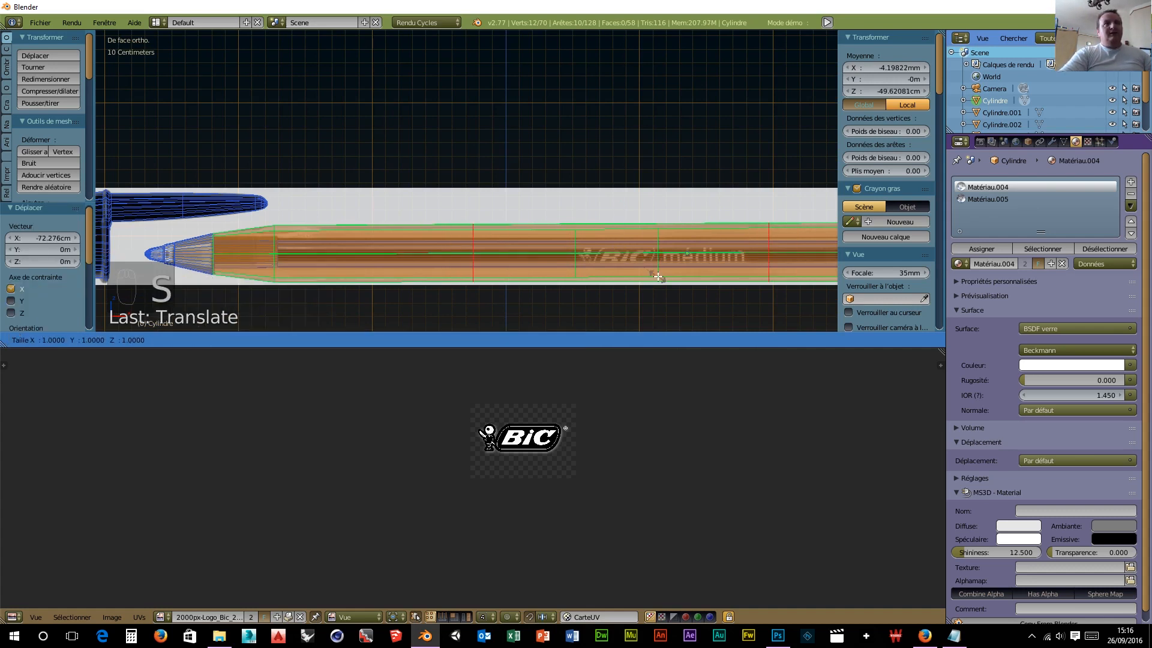
pyautogui.press('x')
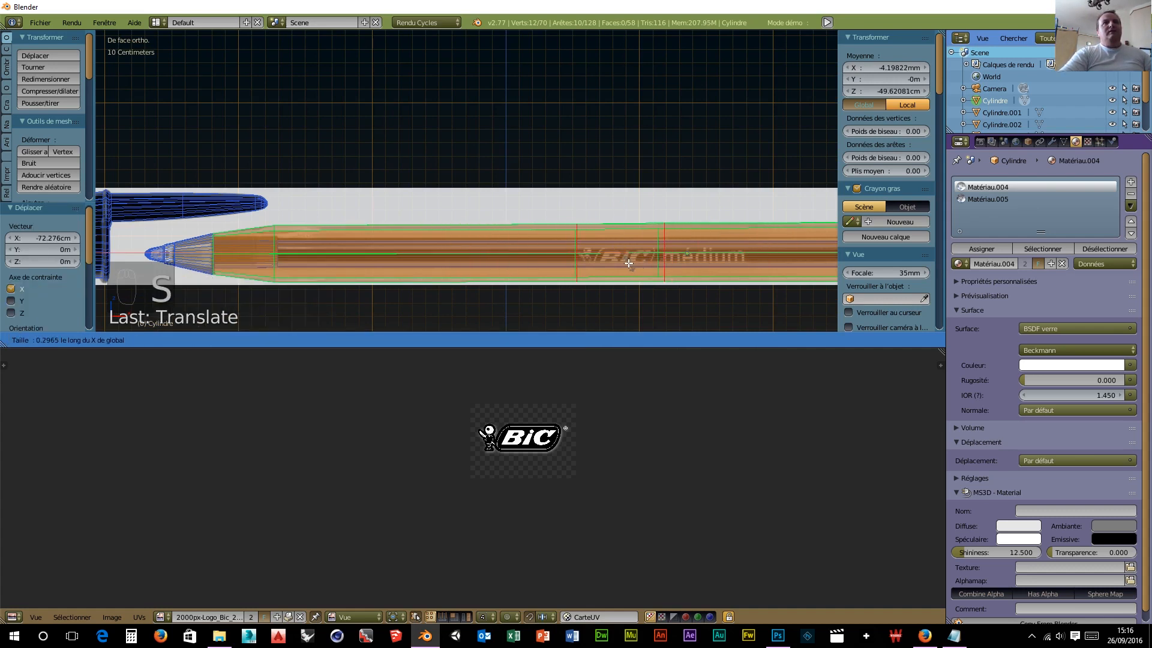
pyautogui.click(628, 262)
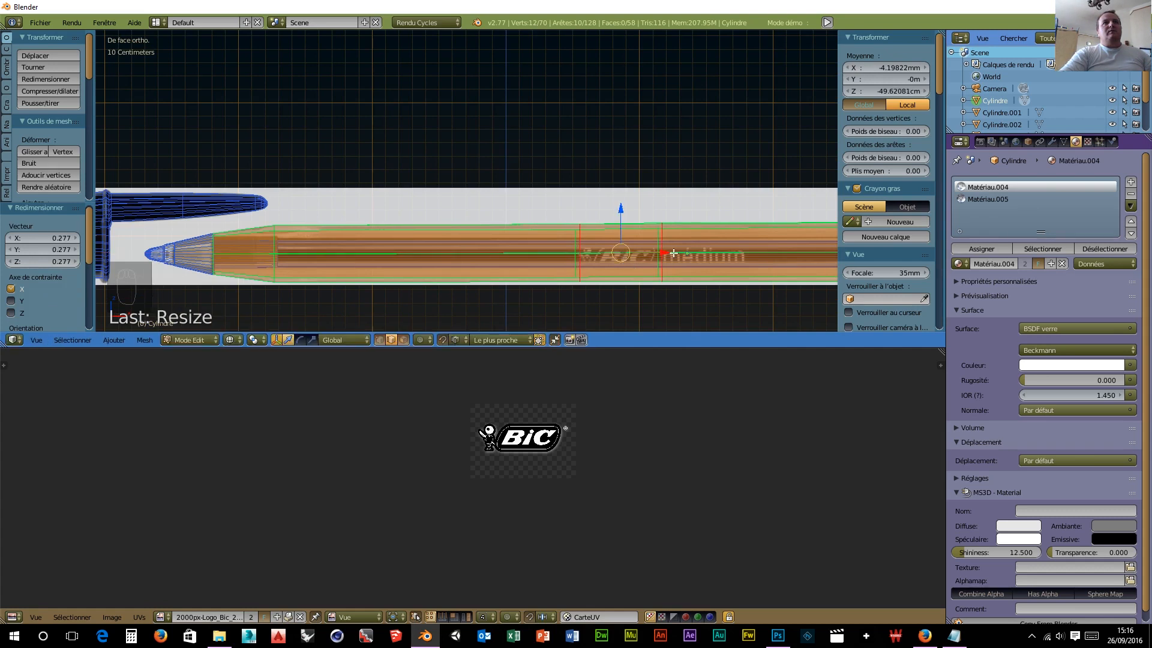
pyautogui.moveTo(668, 252); pyautogui.dragTo(661, 253)
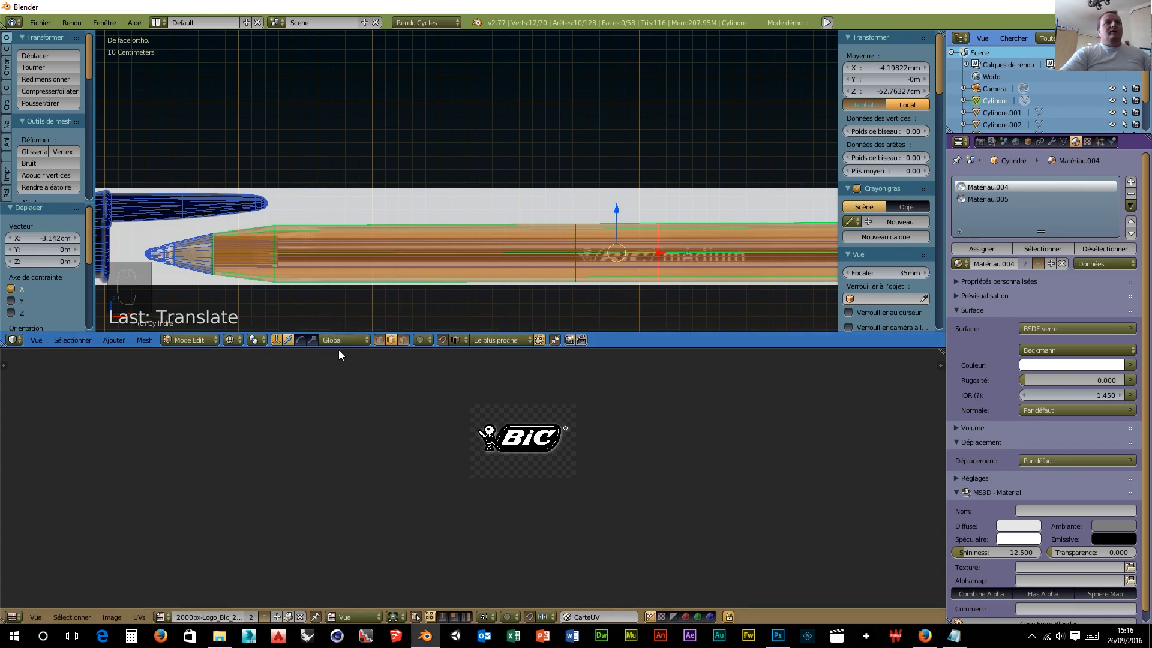
# Step: In face selection mode with solid shading, select the short lower front face between the loops and assign Matériau.005 to it
pyautogui.click(403, 340)
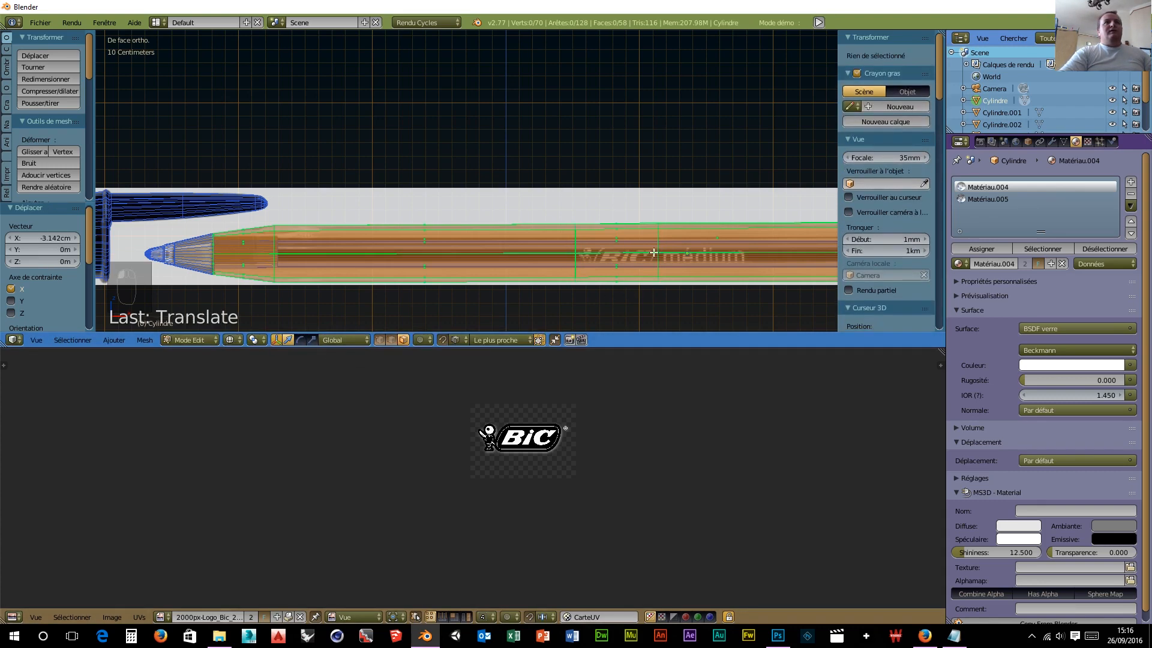
pyautogui.rightClick(618, 230)
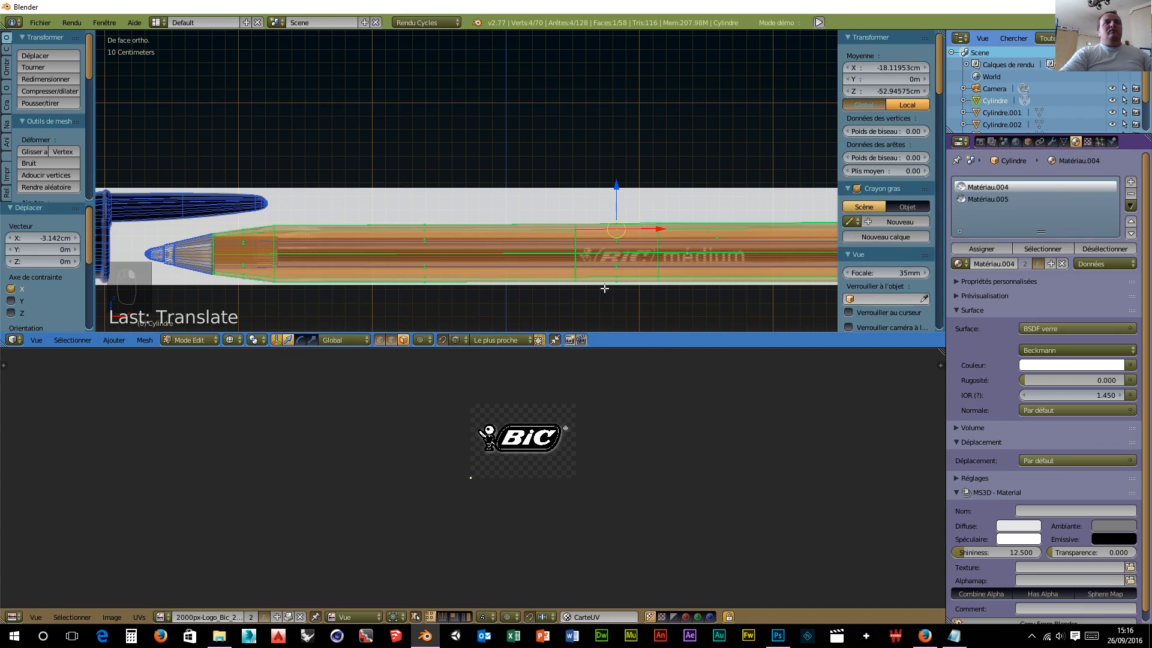
pyautogui.click(231, 340)
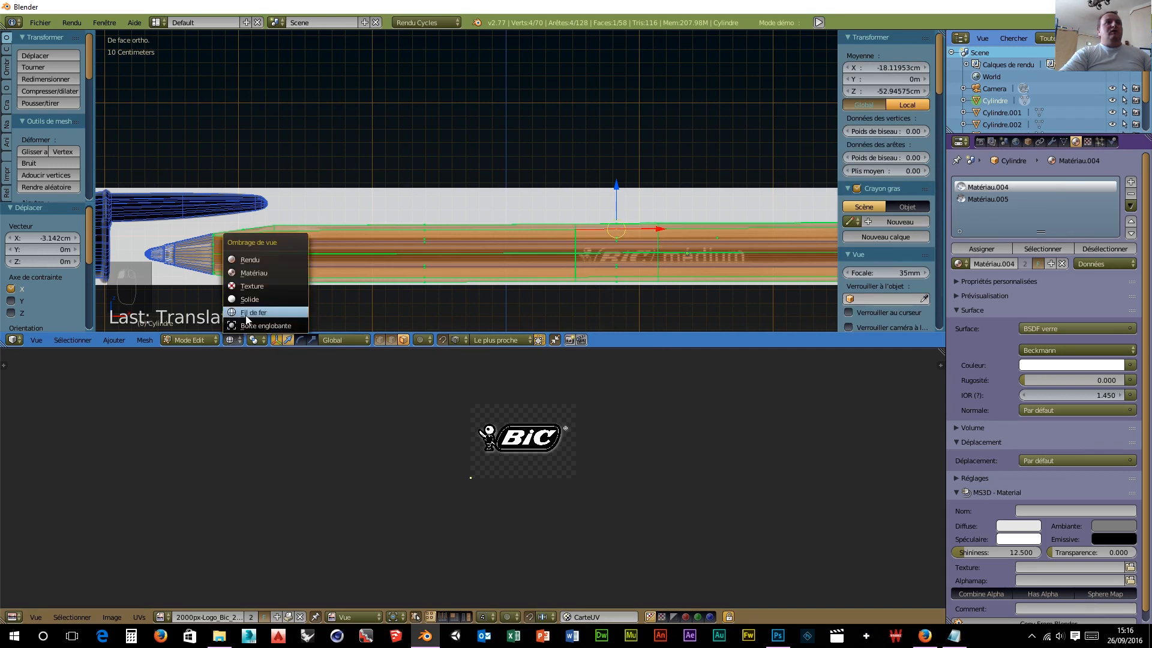
pyautogui.click(251, 300)
pyautogui.rightClick(618, 268)
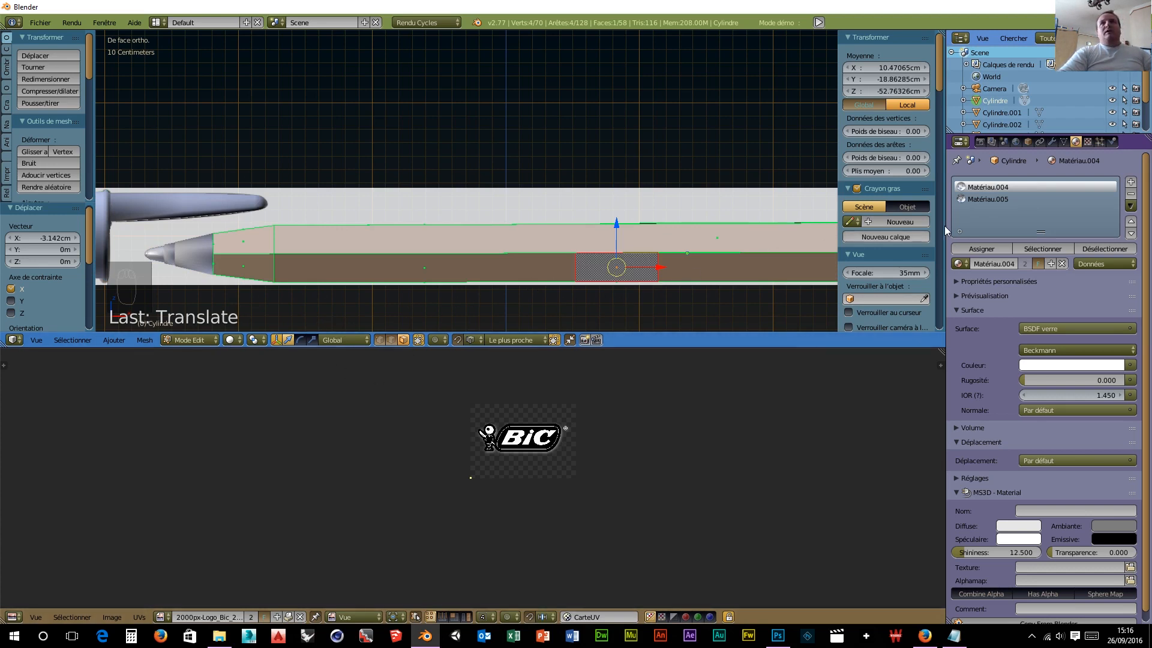
pyautogui.click(998, 199)
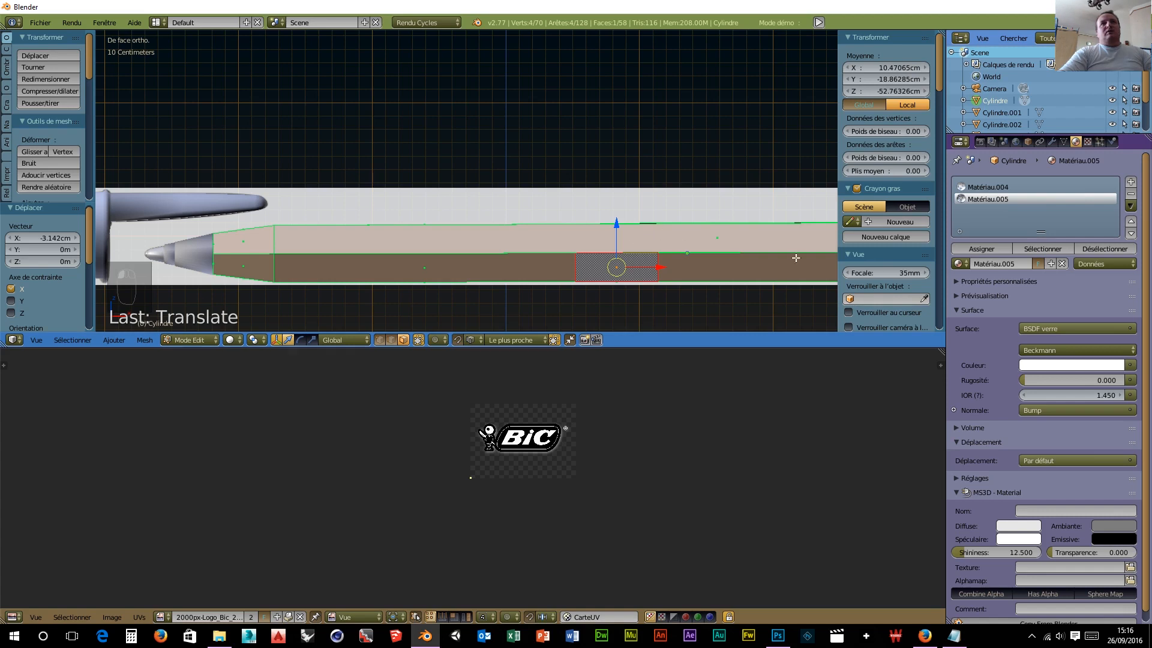
pyautogui.click(981, 249)
# Step: Unwrap the selected face, then rotate its UVs by 90° and move them over the BIC logo
pyautogui.press('u')
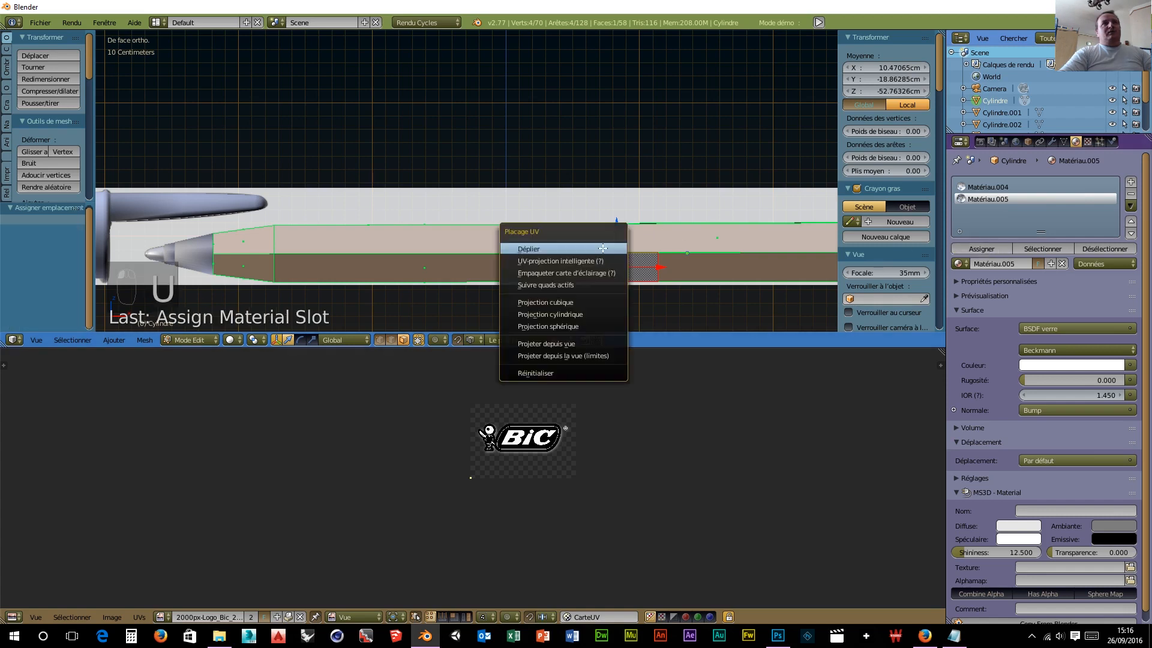
pyautogui.click(566, 249)
pyautogui.write('r')
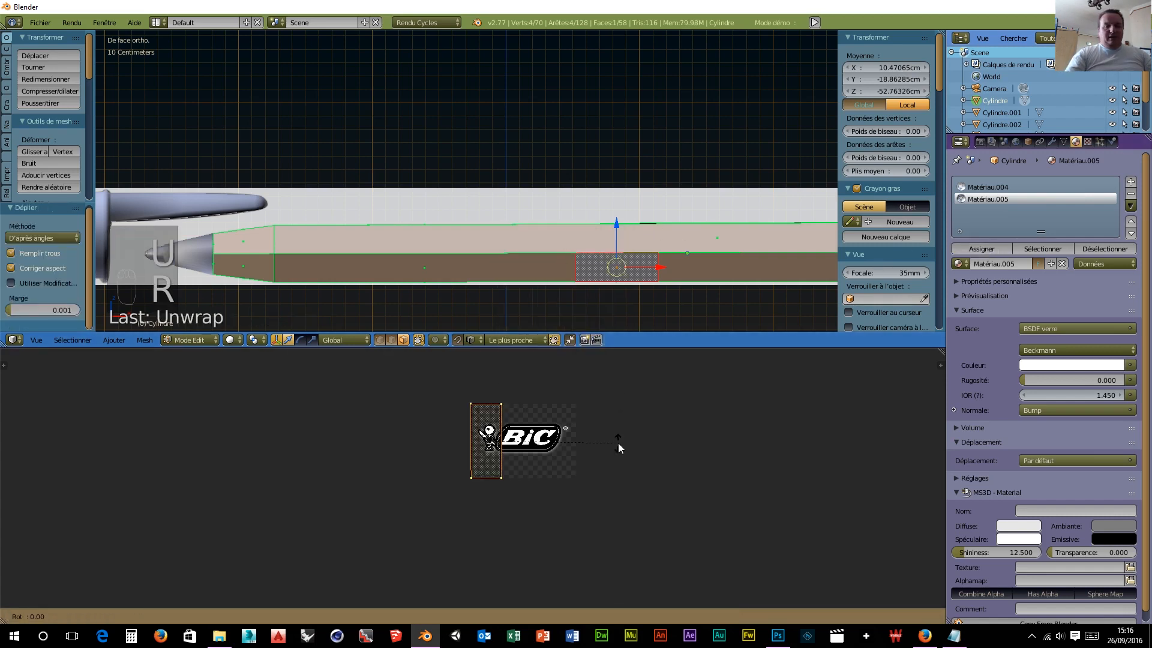
pyautogui.write('90')
pyautogui.press('Return')
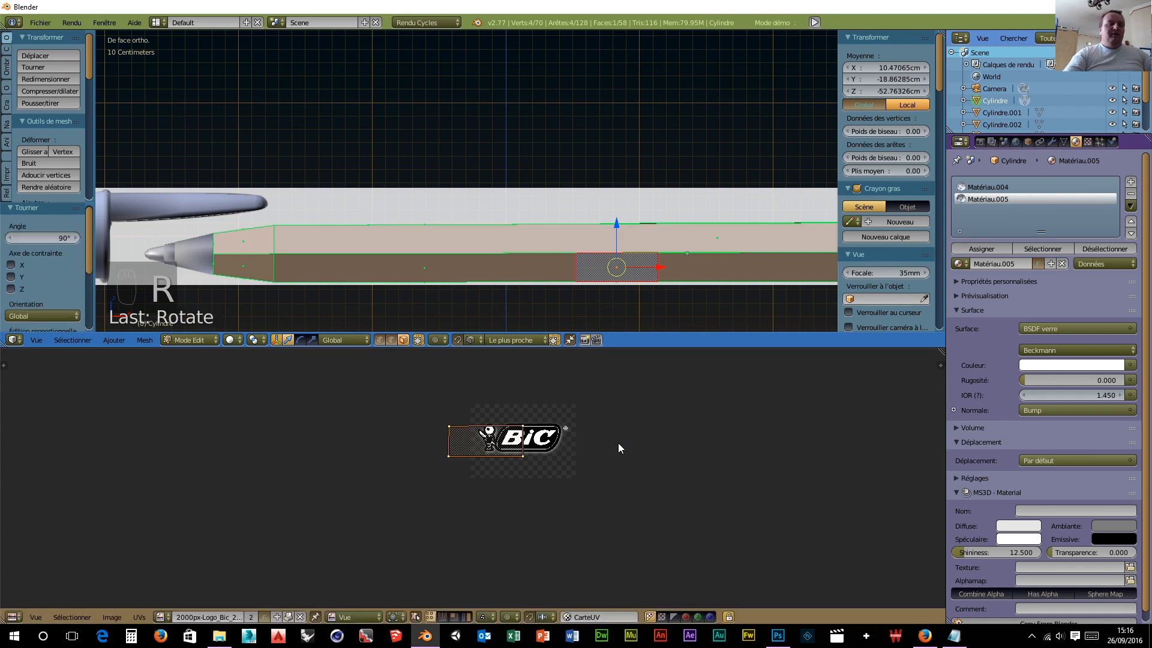
pyautogui.press('g')
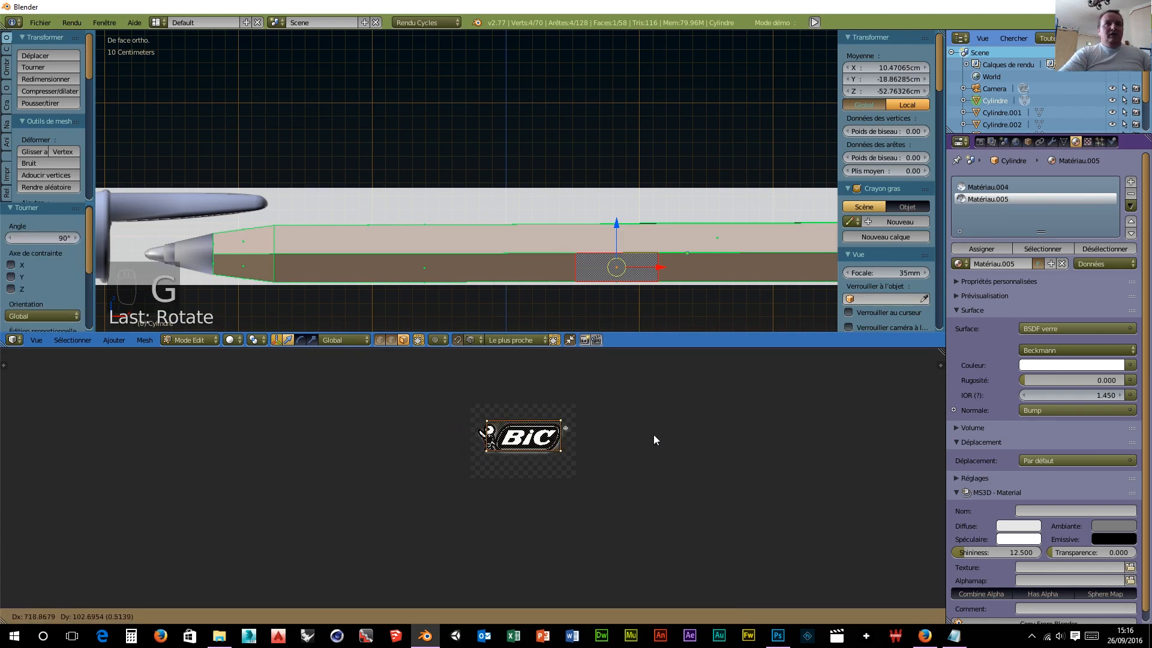
pyautogui.click(647, 436)
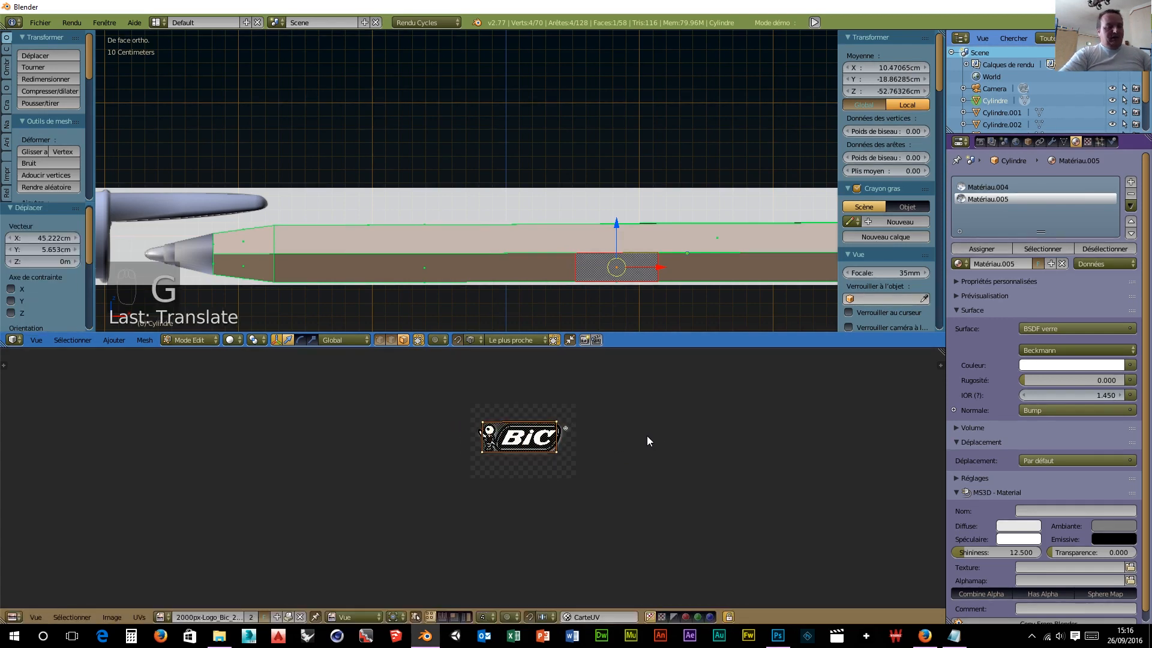
# Step: Scale the face's UVs by 1.300, shift them 6.46 cm along X, and scale them by 1.069 to frame the BIC logo
pyautogui.press('s')
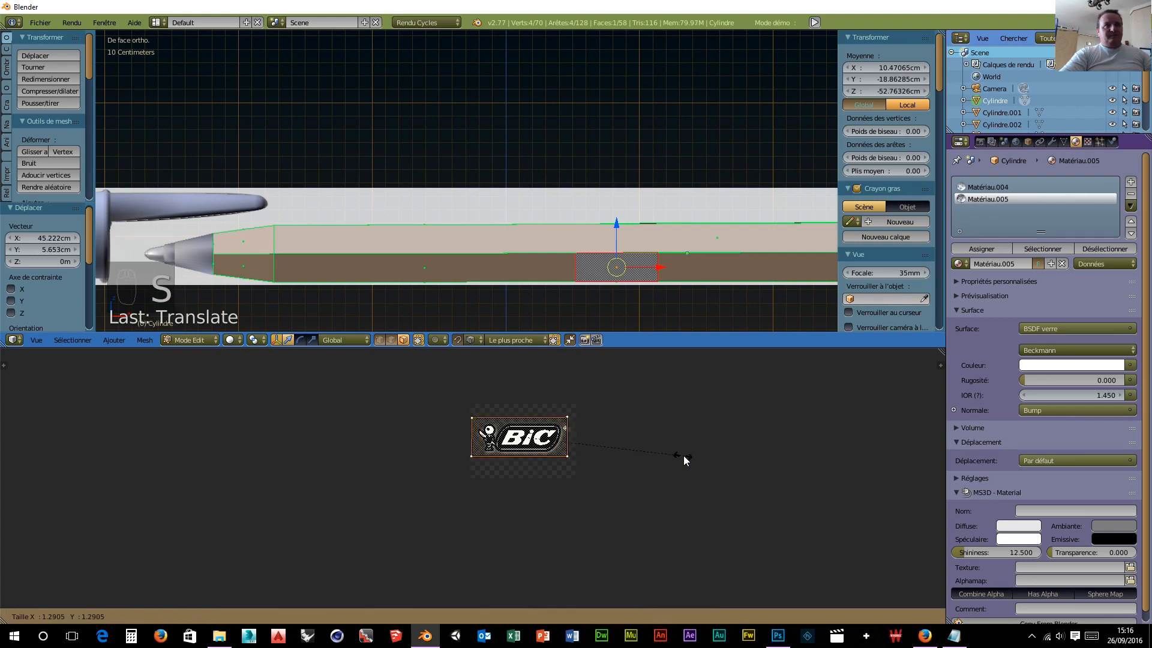
pyautogui.click(675, 454)
pyautogui.press('g')
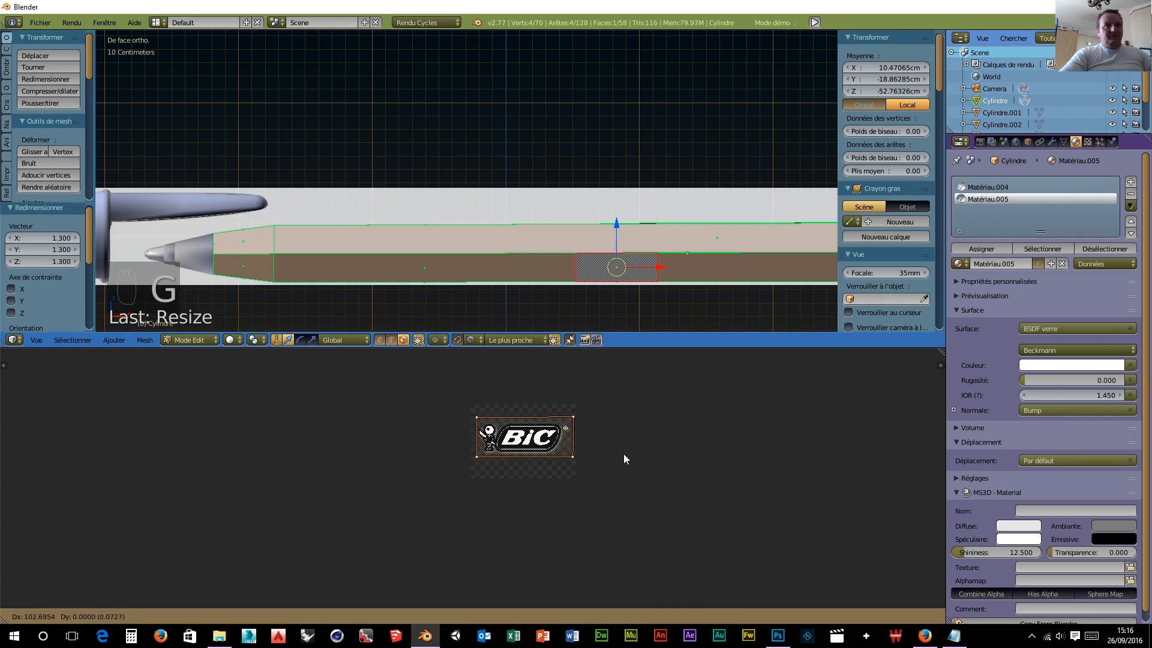
pyautogui.click(623, 453)
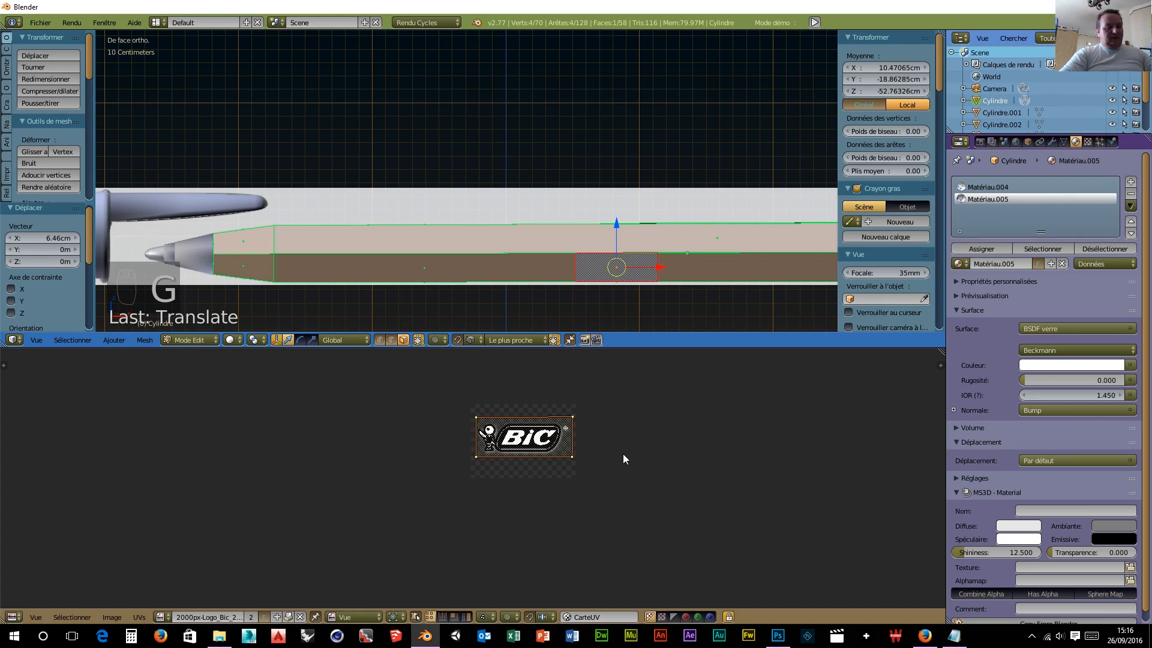
pyautogui.press('s')
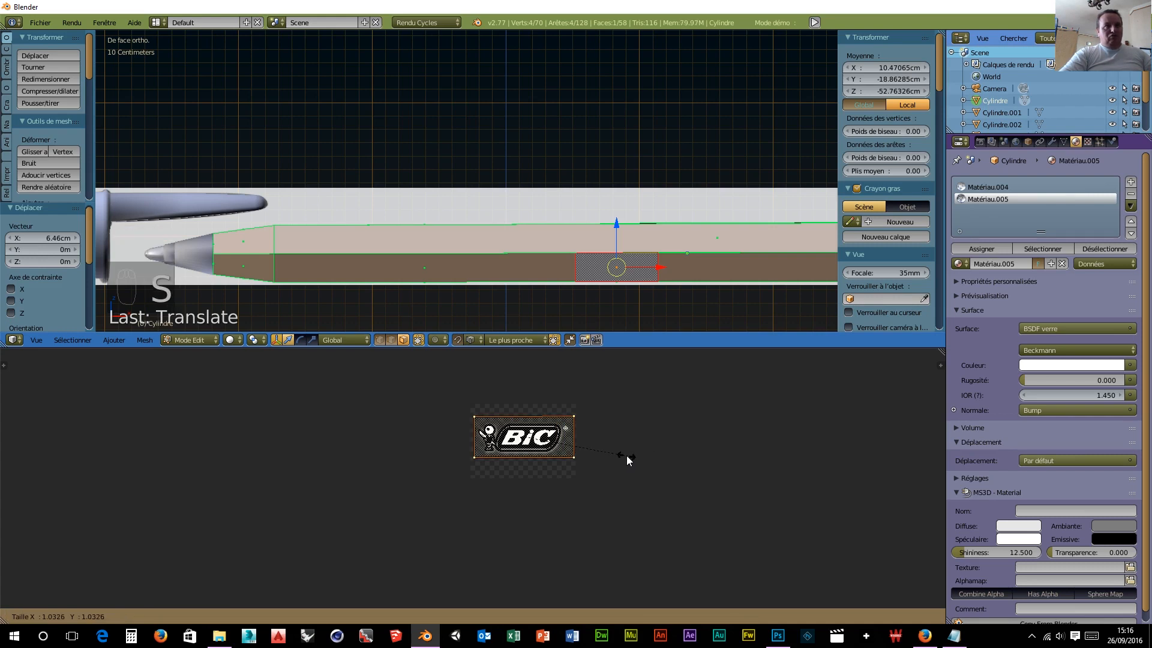
pyautogui.click(629, 457)
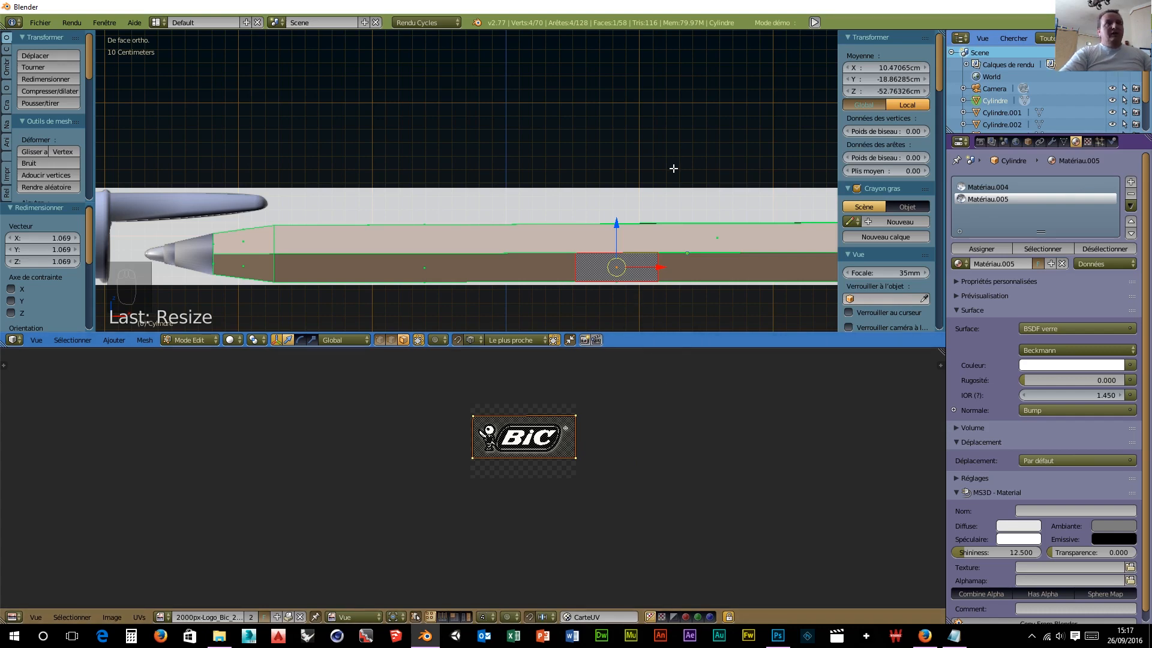
# Step: Switch the 3D view to rendered shading and inspect the embossed logo on the pen body
pyautogui.hotkey('shift', 'z')
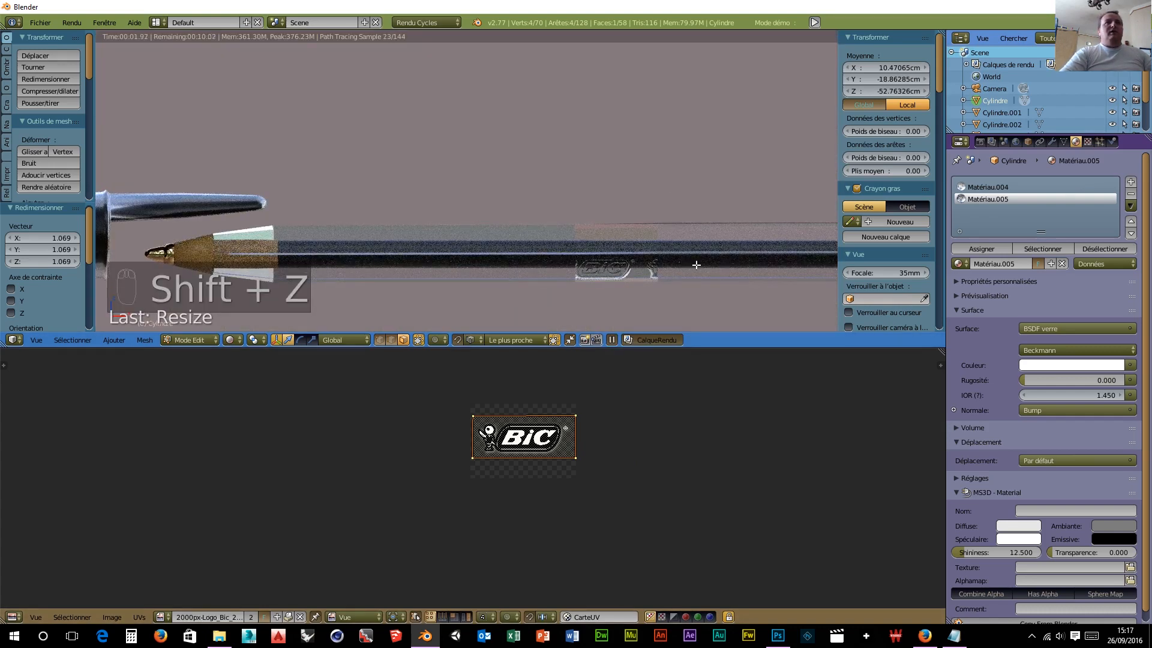
pyautogui.scroll(4, 693, 269)
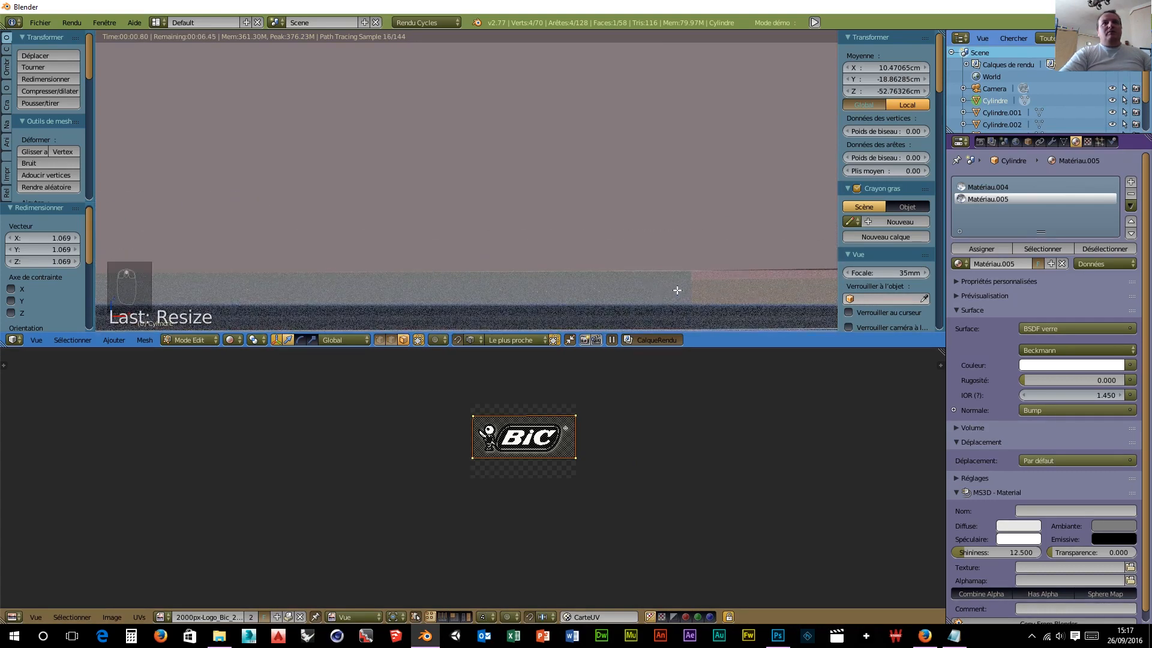
pyautogui.scroll(-3, 709, 285)
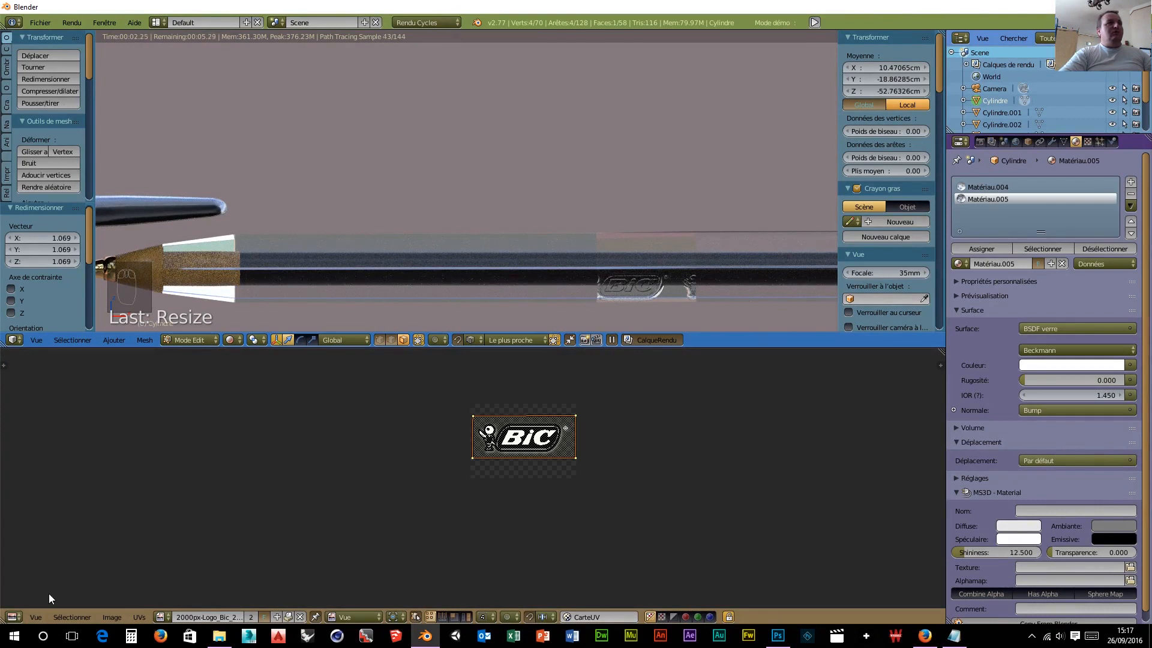
# Step: In the Node Editor, examine the glass shader nodes and colour of Matériau.005, and compare them with those of Matériau.004
pyautogui.click(13, 617)
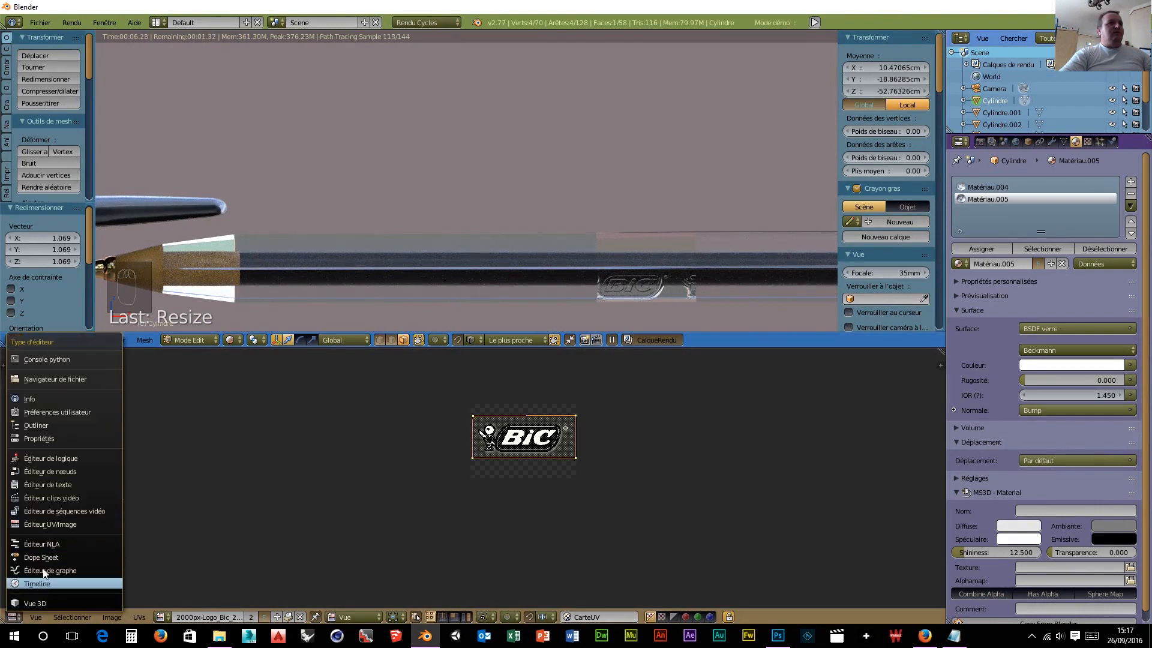
pyautogui.click(51, 472)
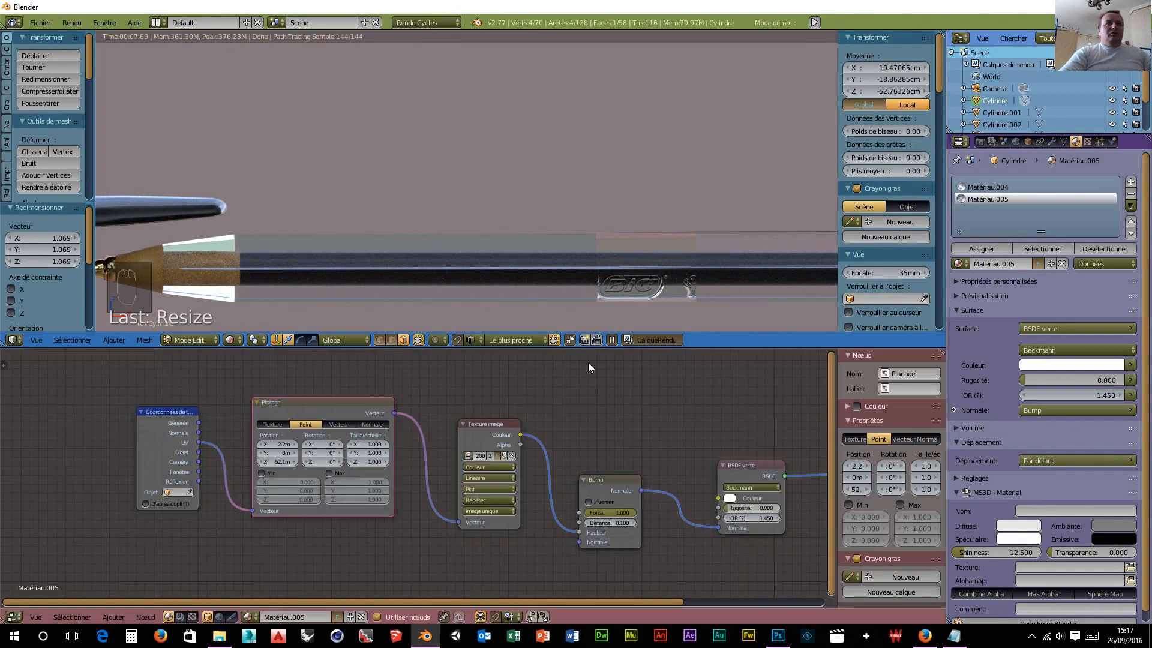
pyautogui.click(729, 497)
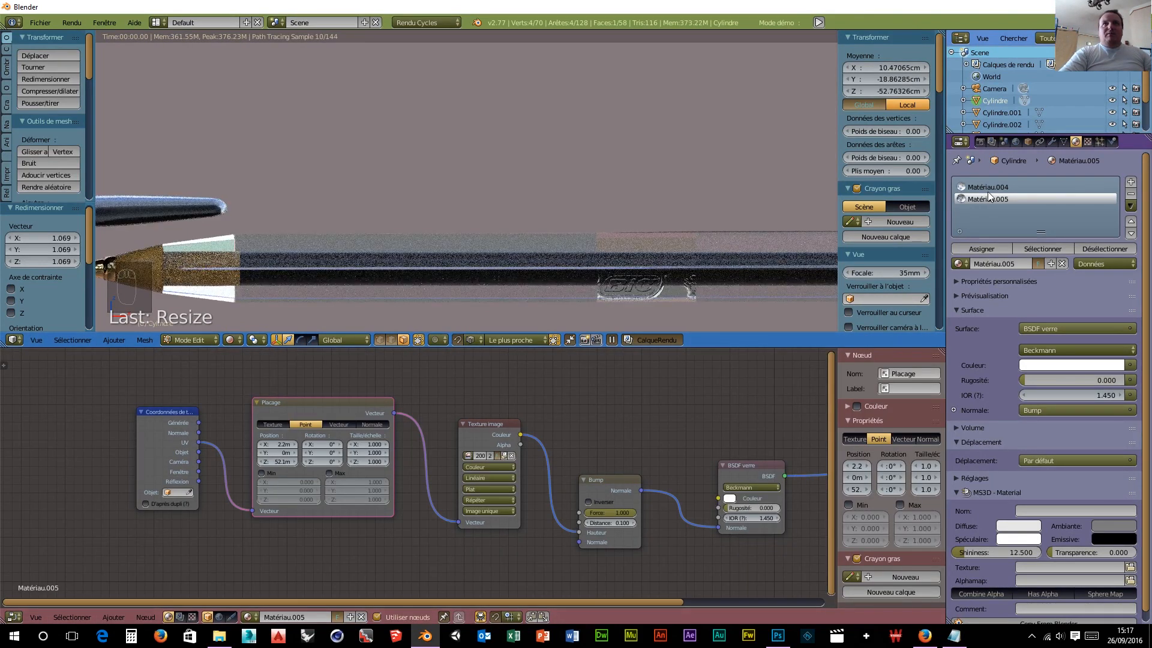
pyautogui.click(987, 188)
pyautogui.click(728, 498)
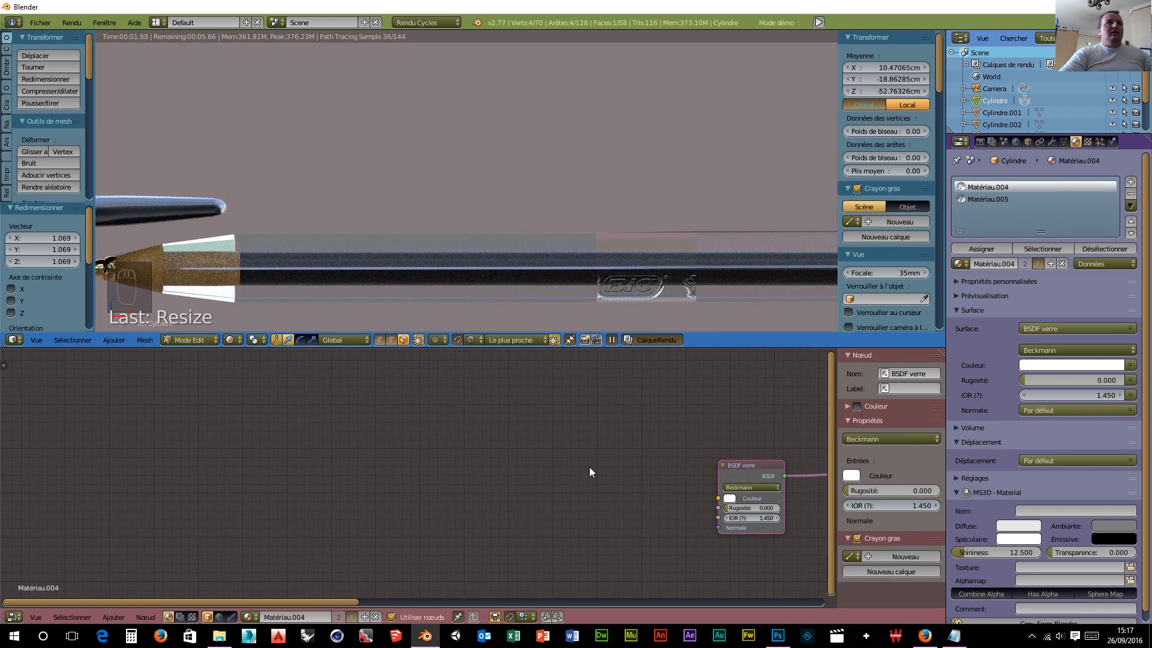
pyautogui.press('Home')
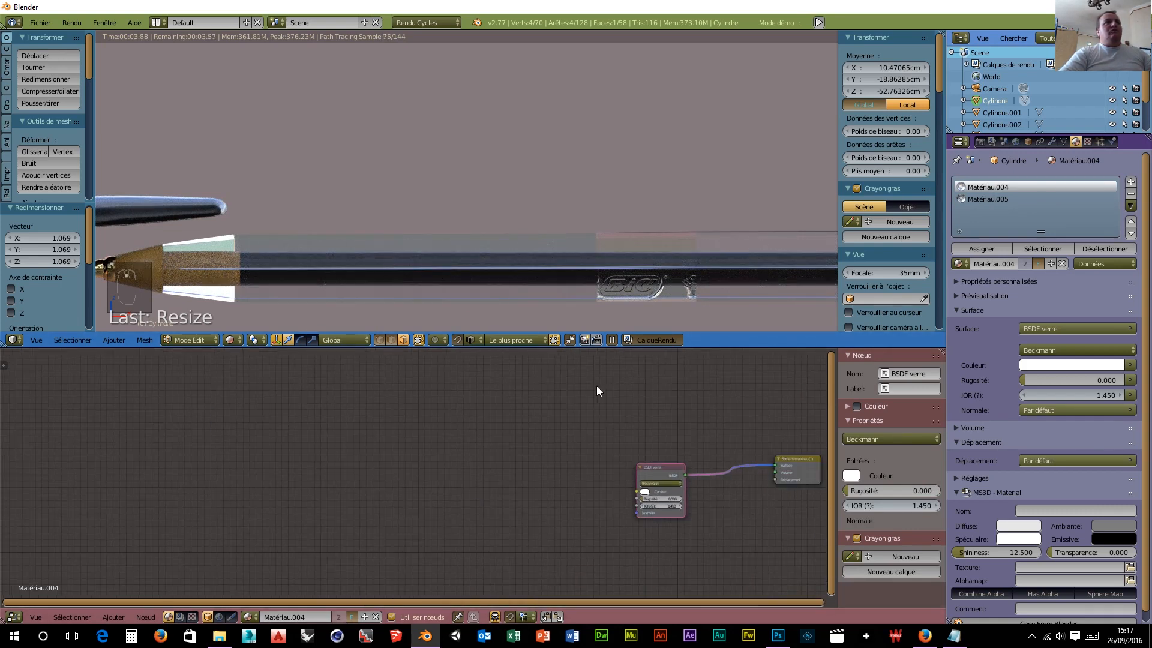
pyautogui.scroll(-1, 711, 274)
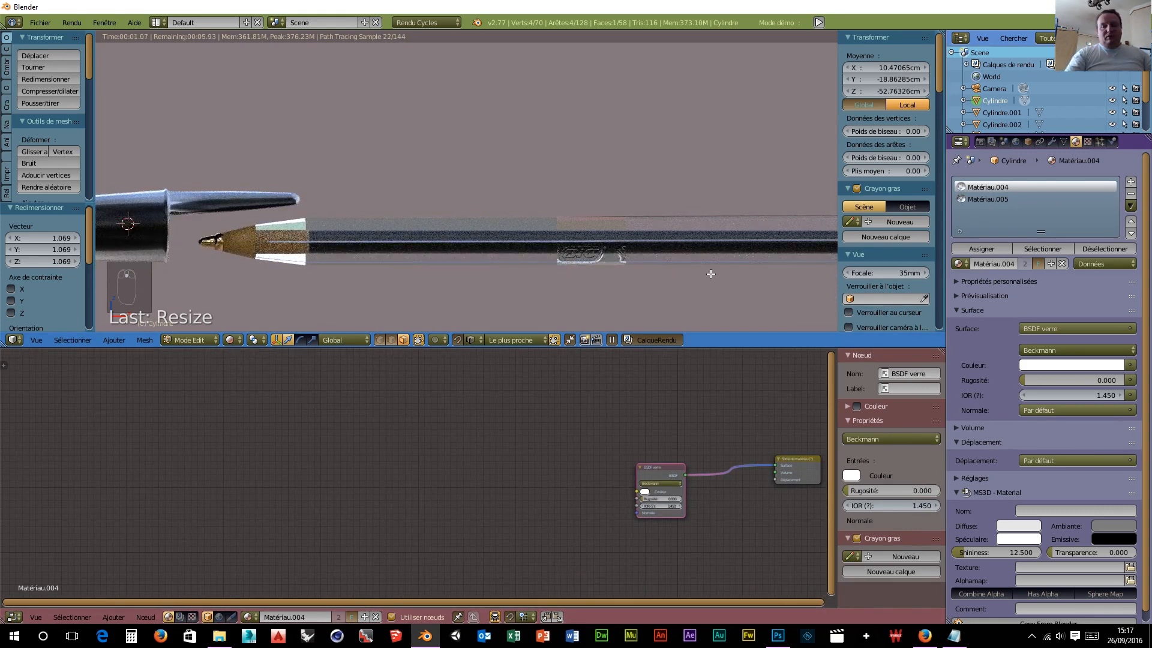
# Step: Switch to perspective view and, in Object Mode, rotate the glass pen body about -73.08° around the global X axis
pyautogui.press('KP_5')
pyautogui.scroll(3, 672, 279)
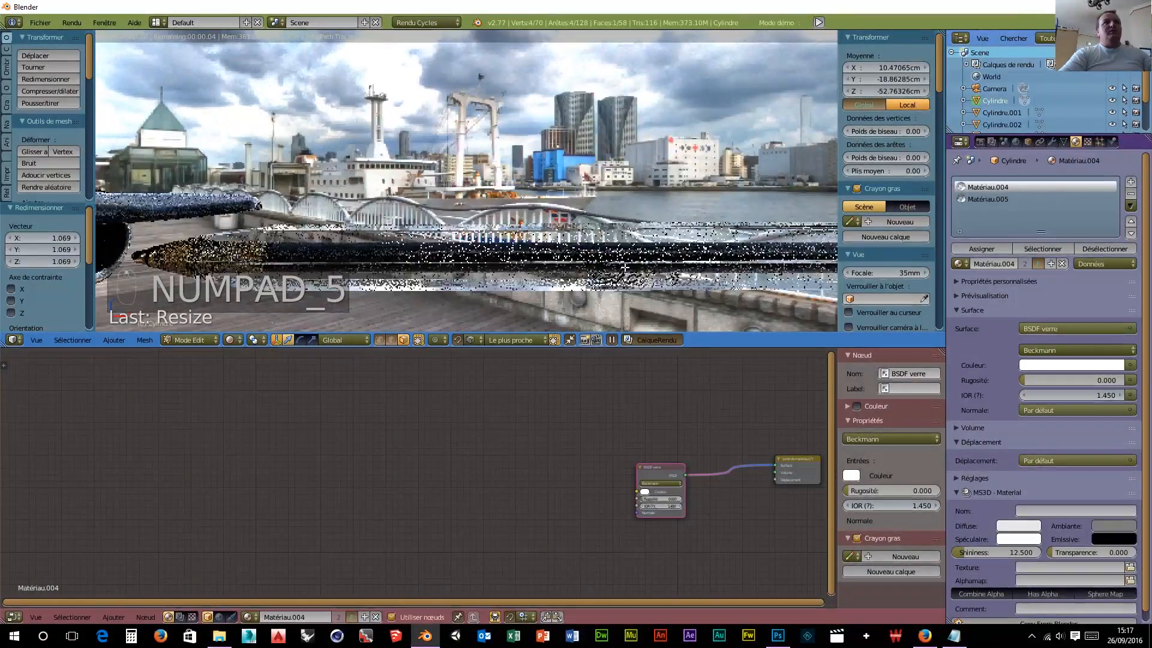
pyautogui.moveTo(636, 284)
pyautogui.mouseDown(button='middle')
pyautogui.moveTo(642, 250)
pyautogui.moveTo(700, 267)
pyautogui.moveTo(689, 255)
pyautogui.moveTo(753, 226)
pyautogui.moveTo(622, 278)
pyautogui.mouseUp(button='middle')
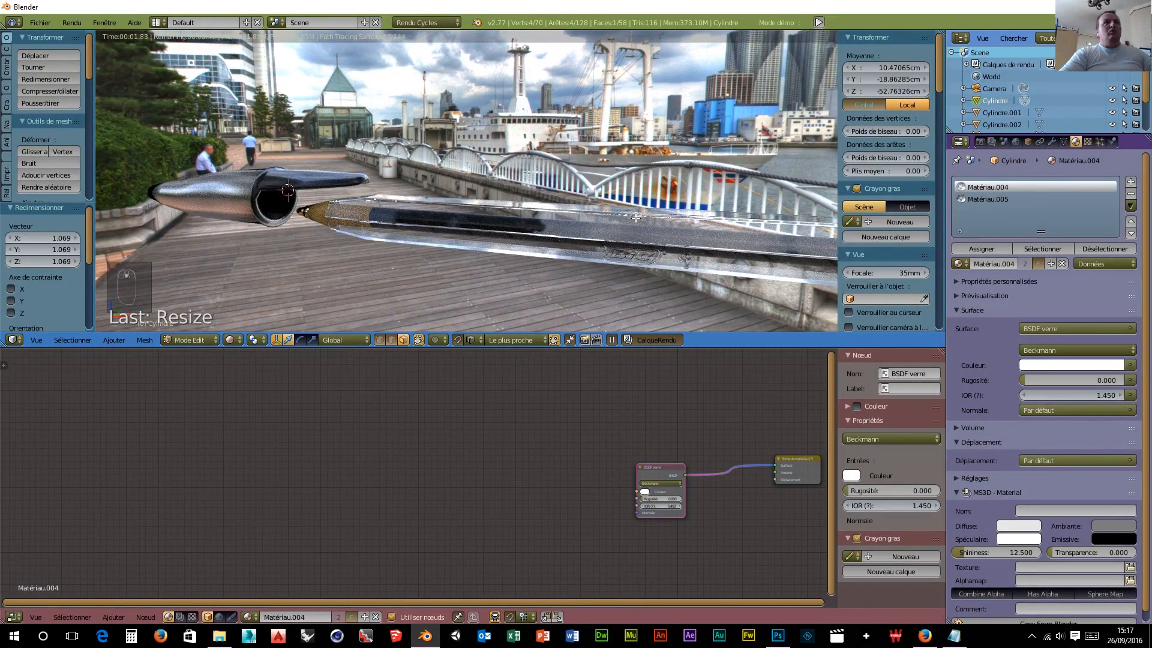
pyautogui.scroll(-2, 635, 218)
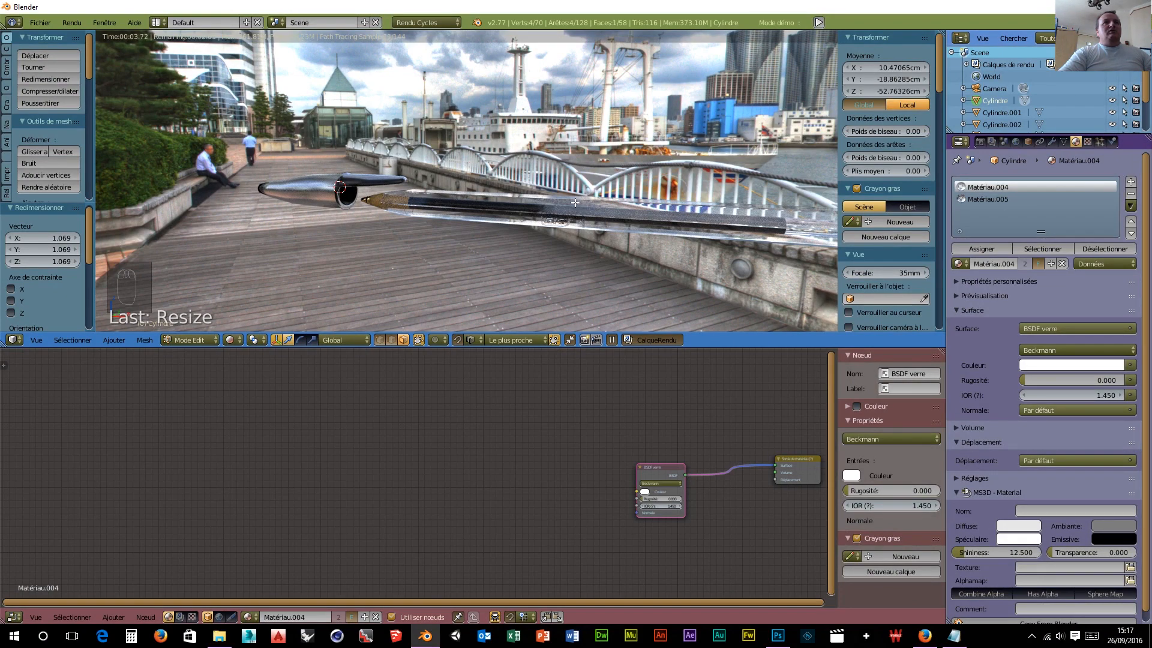
pyautogui.press('Tab')
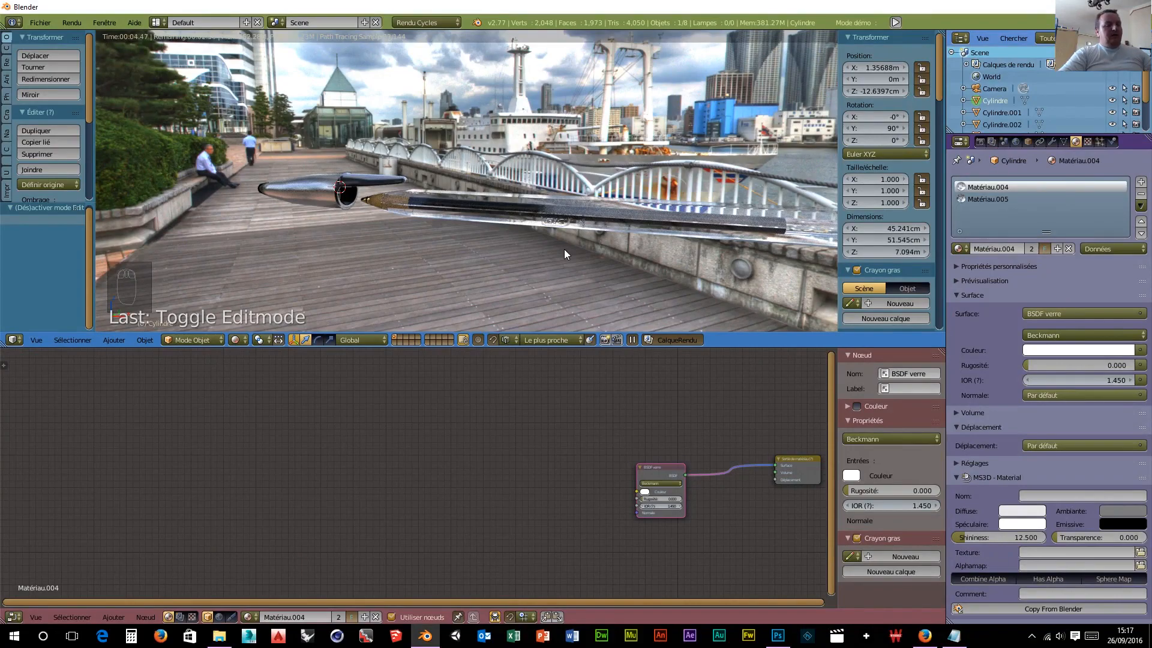
pyautogui.press('r')
pyautogui.press('x')
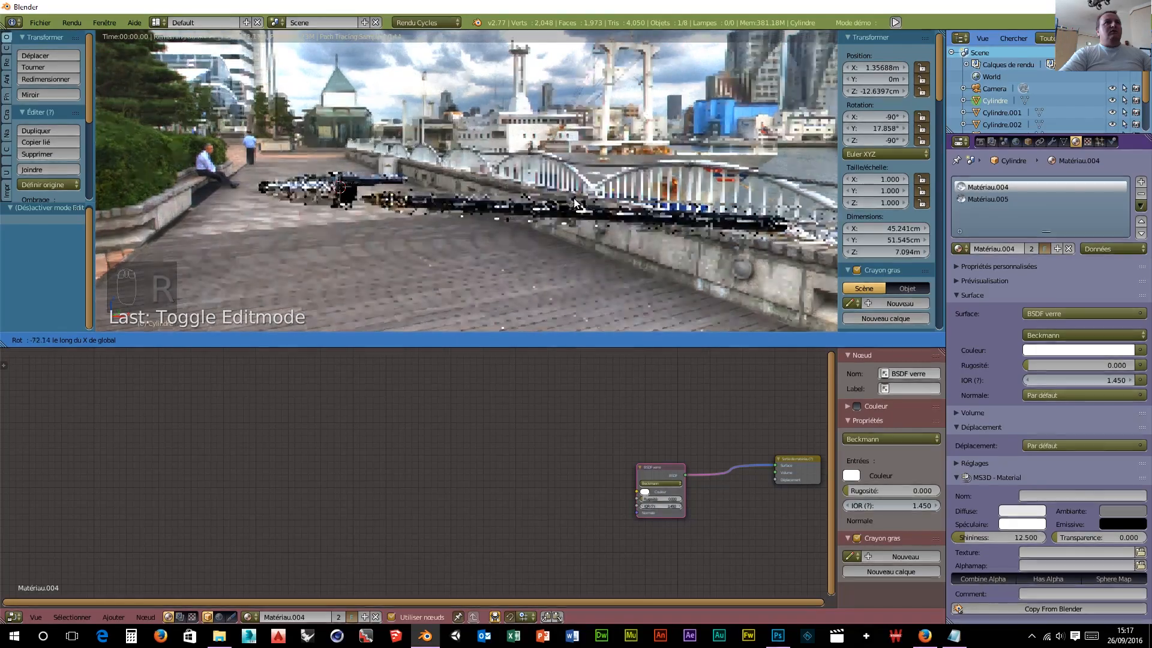
pyautogui.click(506, 238)
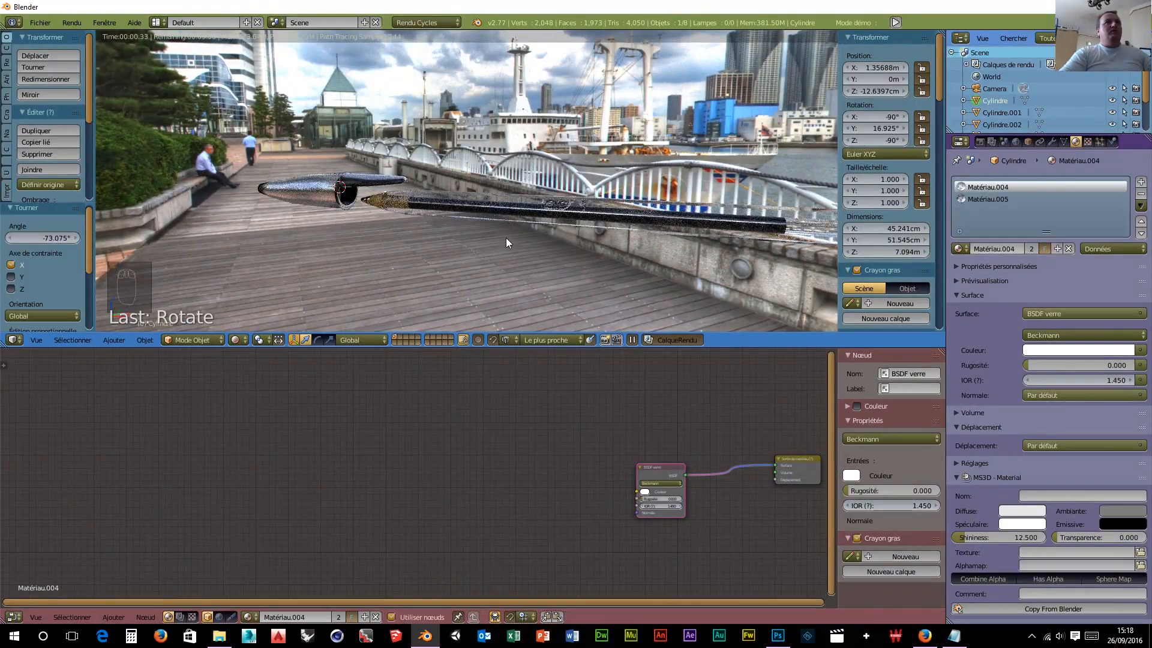
# Step: With the UV/Image Editor shown and the body in Edit Mode, move the logo face's UVs about -20.19 cm in X and 8.08 mm in Y
pyautogui.moveTo(506, 237); pyautogui.dragTo(637, 262, button='middle')
pyautogui.scroll(4, 541, 254)
pyautogui.scroll(3, 637, 262)
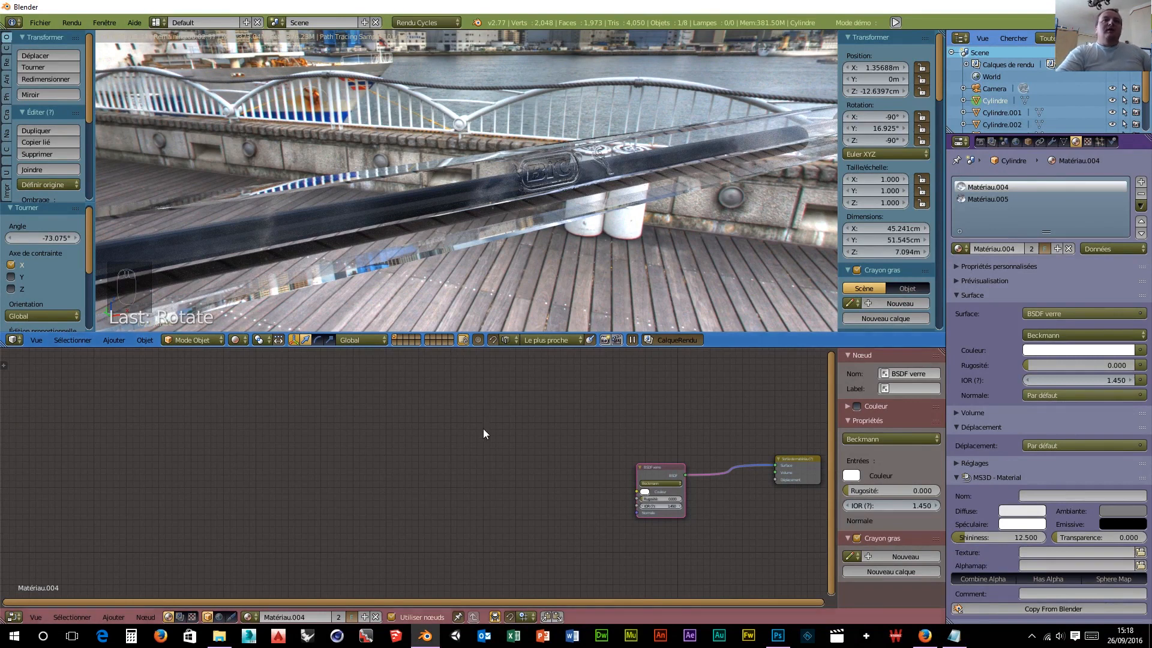
pyautogui.click(13, 617)
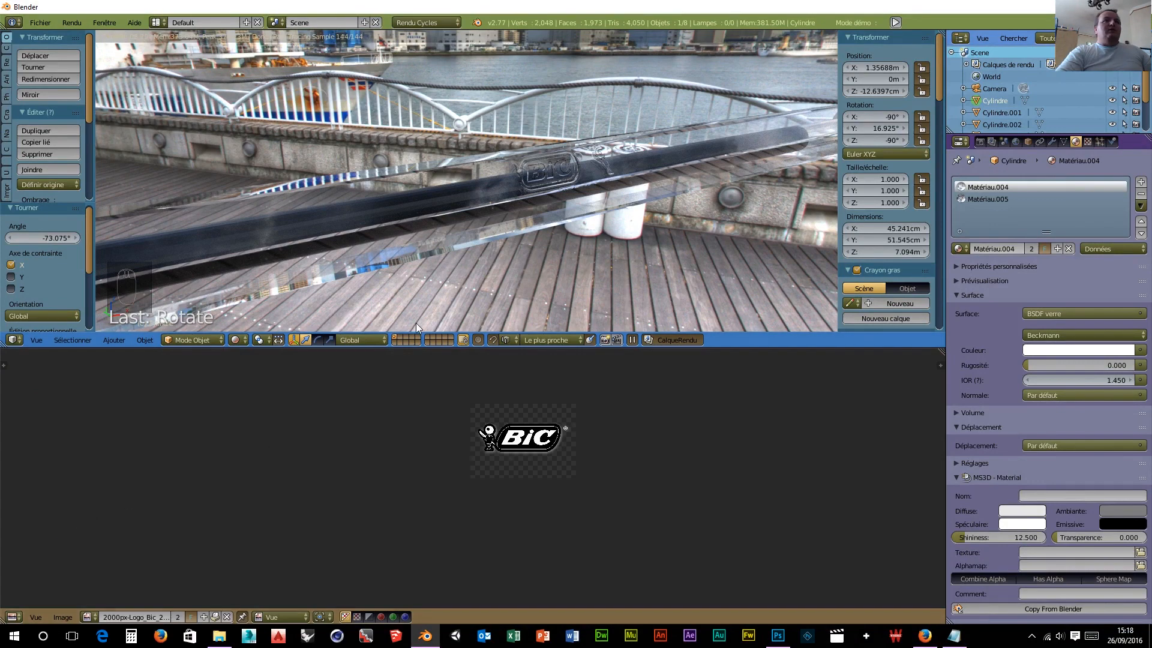
pyautogui.click(192, 339)
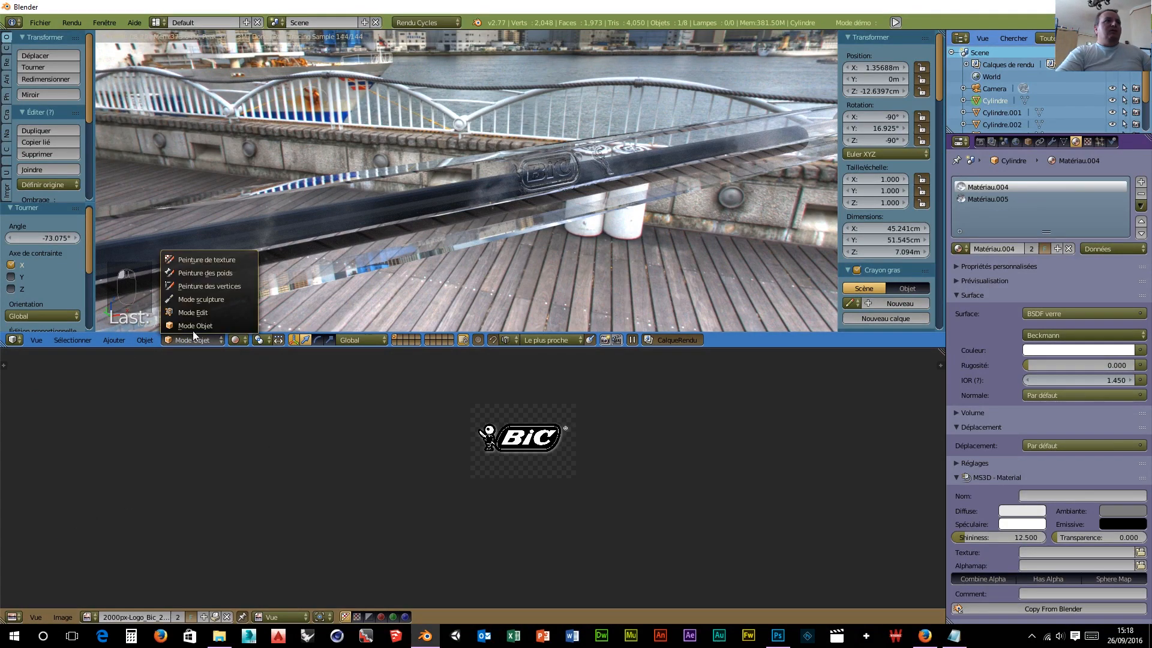
pyautogui.click(204, 312)
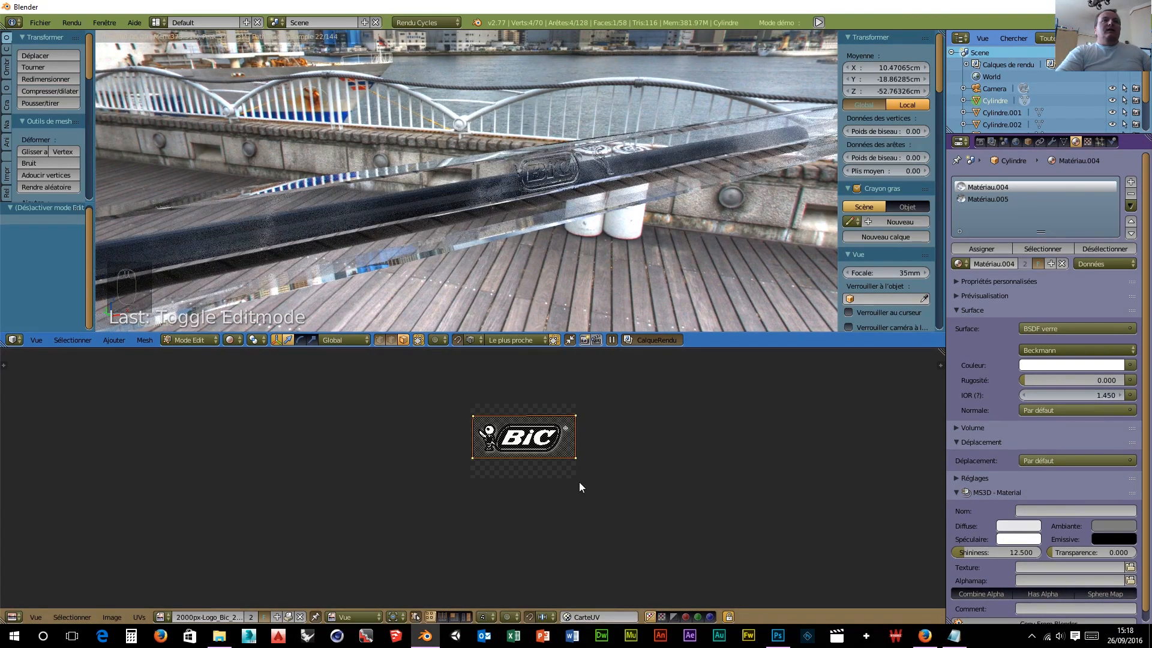
pyautogui.click(551, 441)
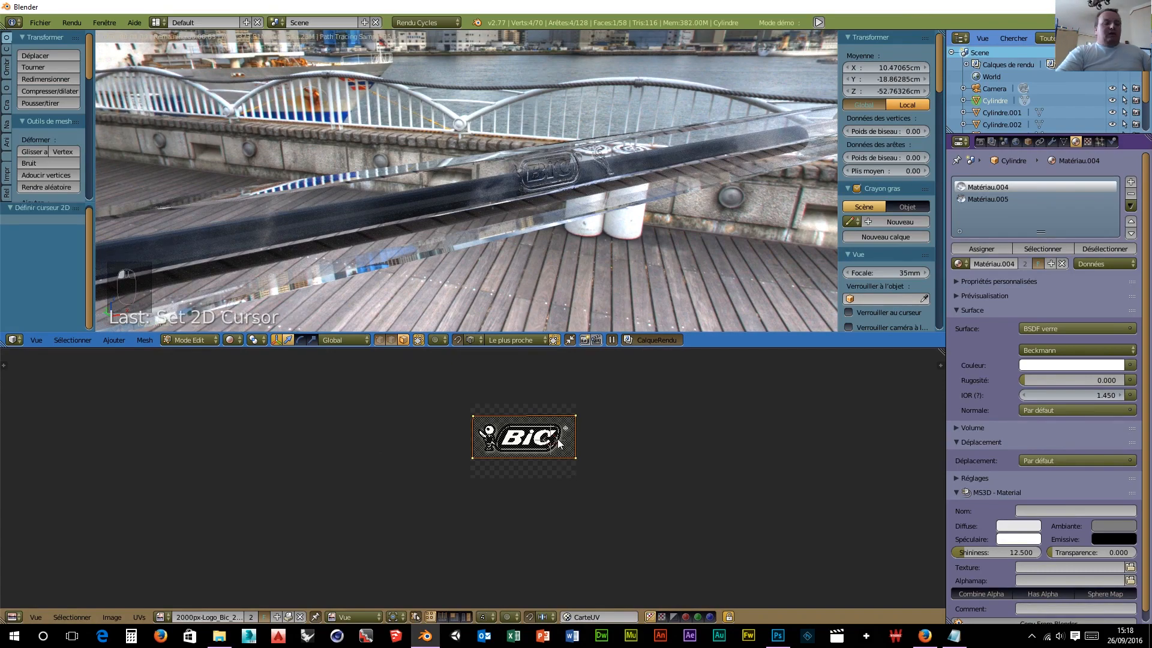
pyautogui.press('g')
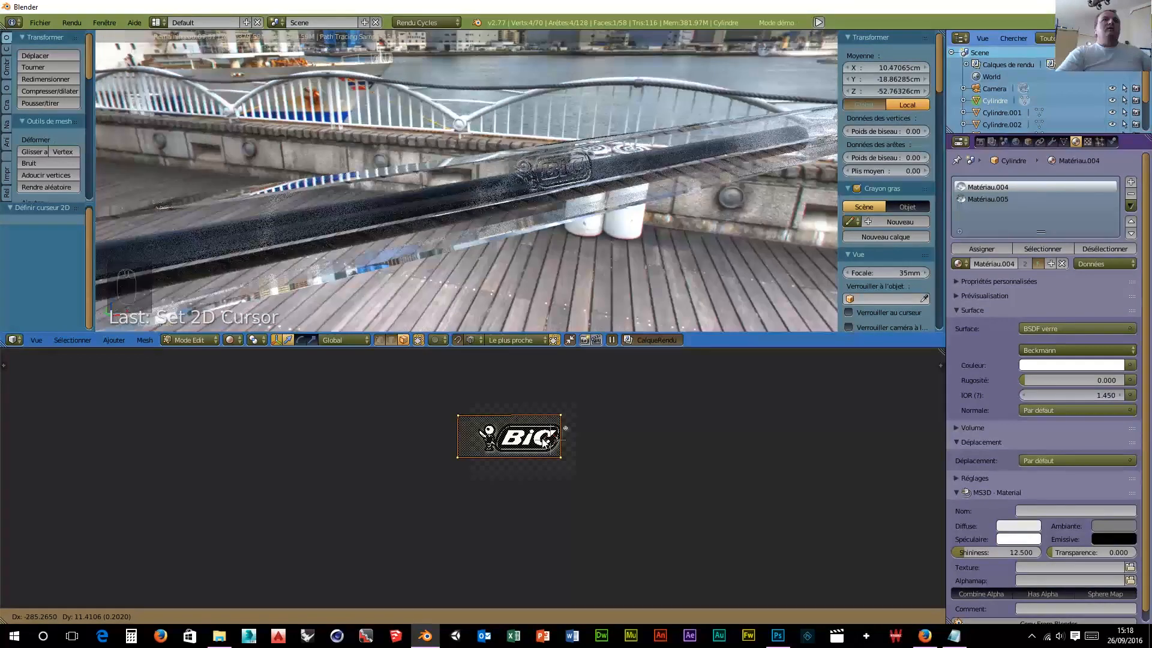
pyautogui.click(544, 442)
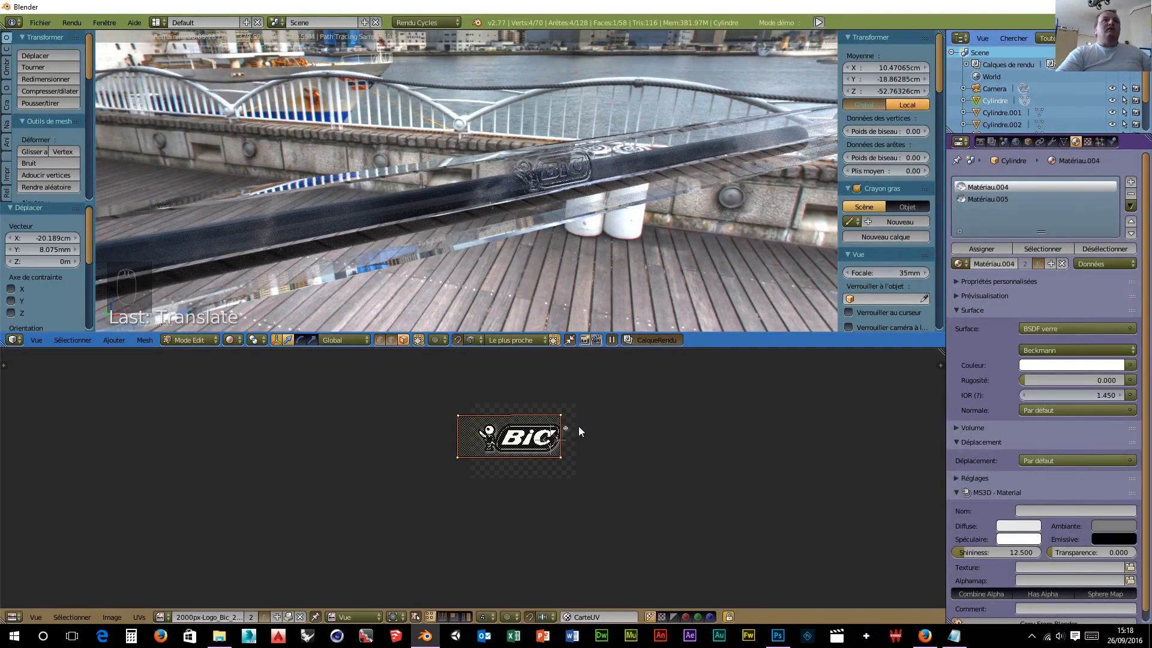
# Step: Return to Object Mode with wireframe shading, select everything, and join all the pen parts into a single object
pyautogui.scroll(-3, 714, 469)
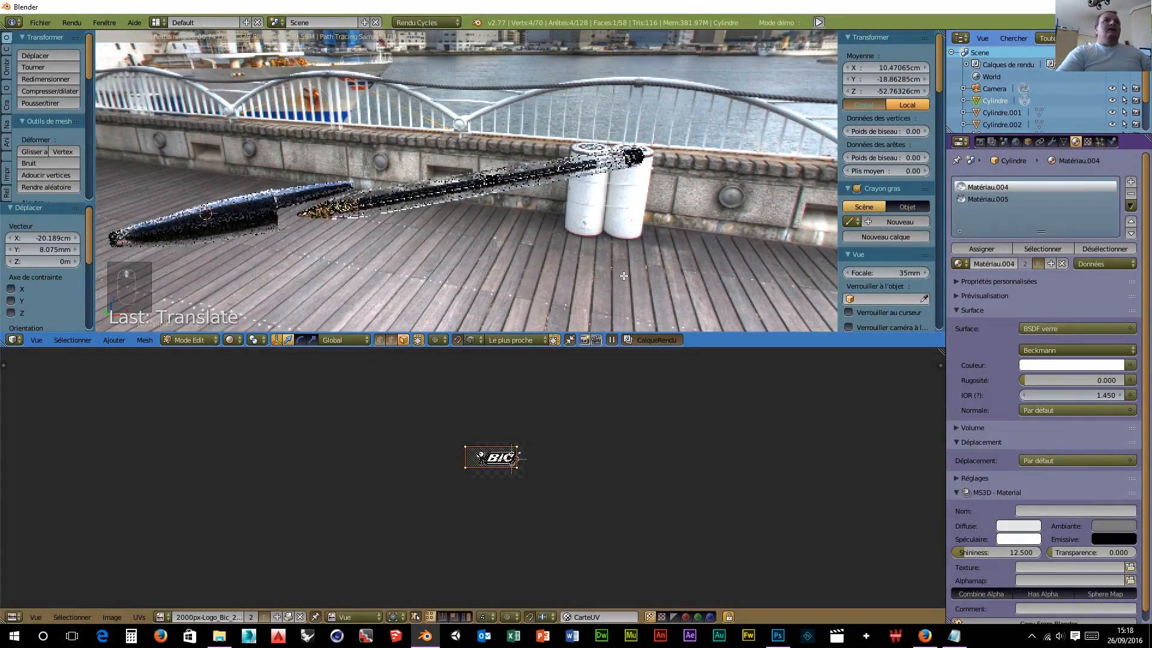
pyautogui.scroll(-2, 624, 276)
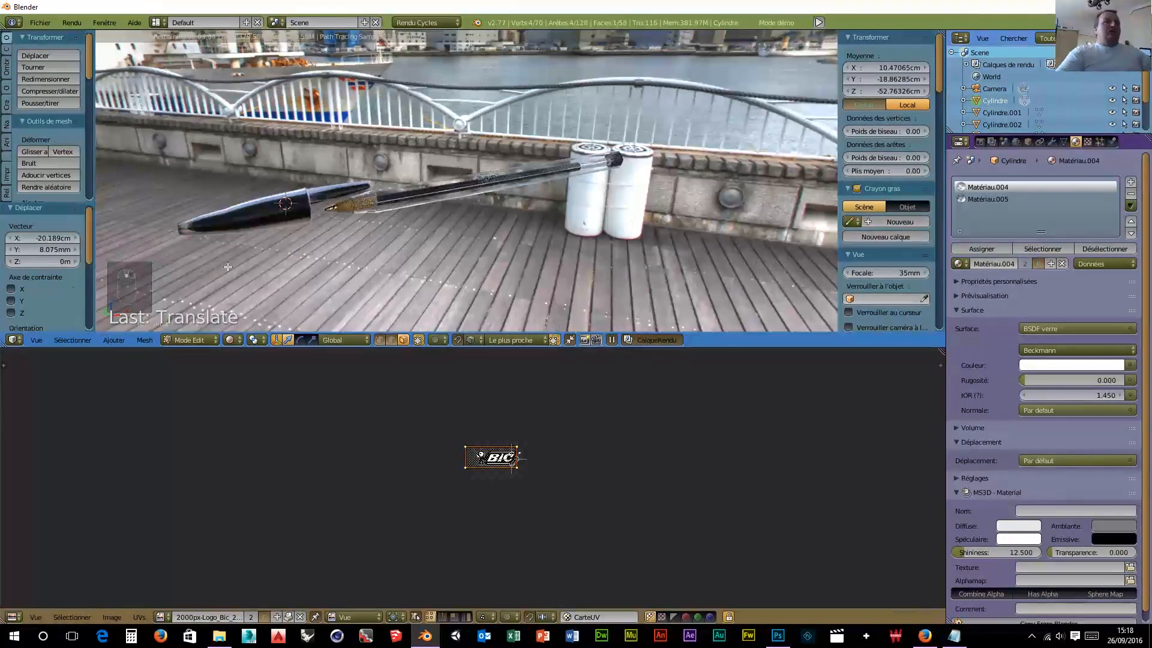
pyautogui.click(196, 340)
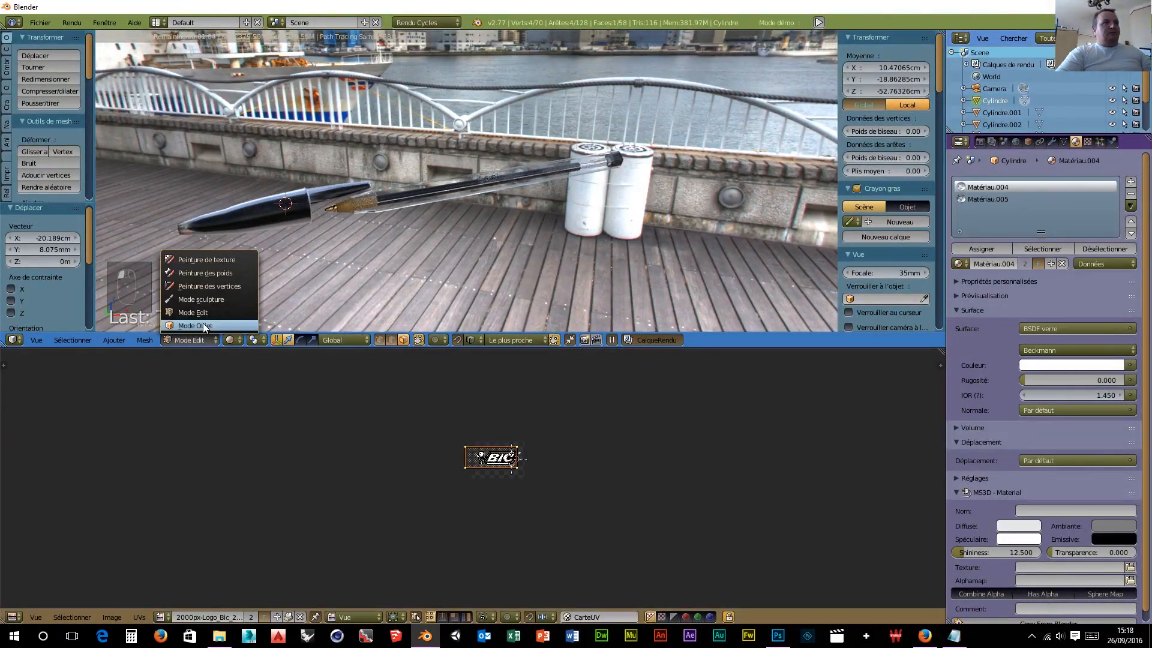
pyautogui.click(204, 325)
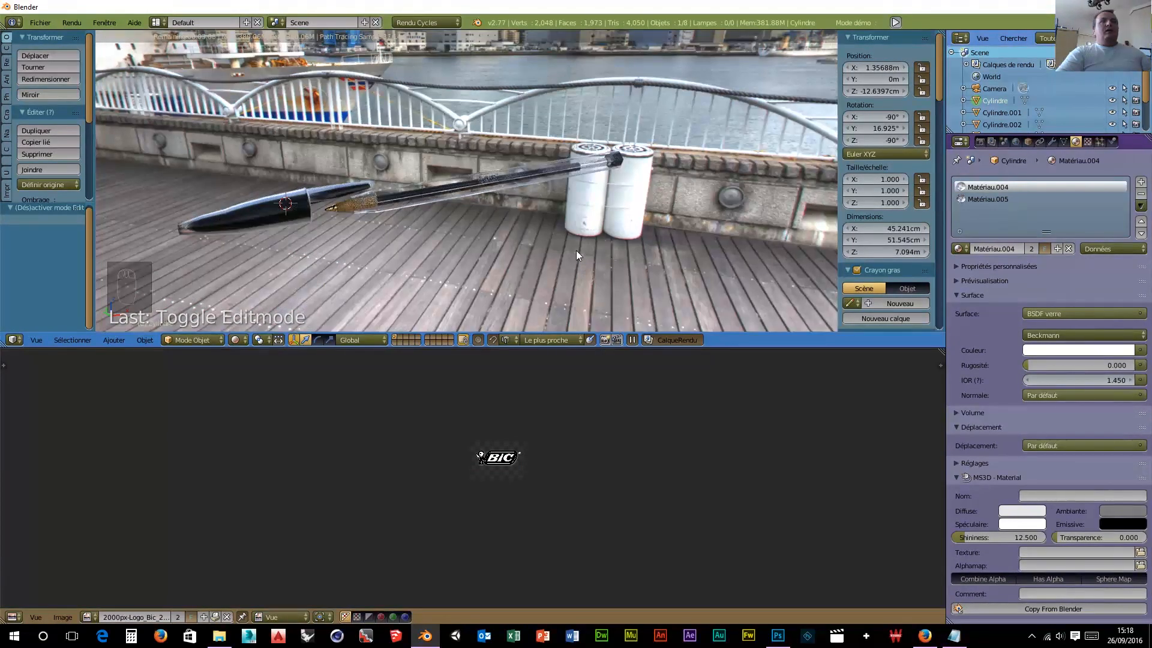
pyautogui.press('a')
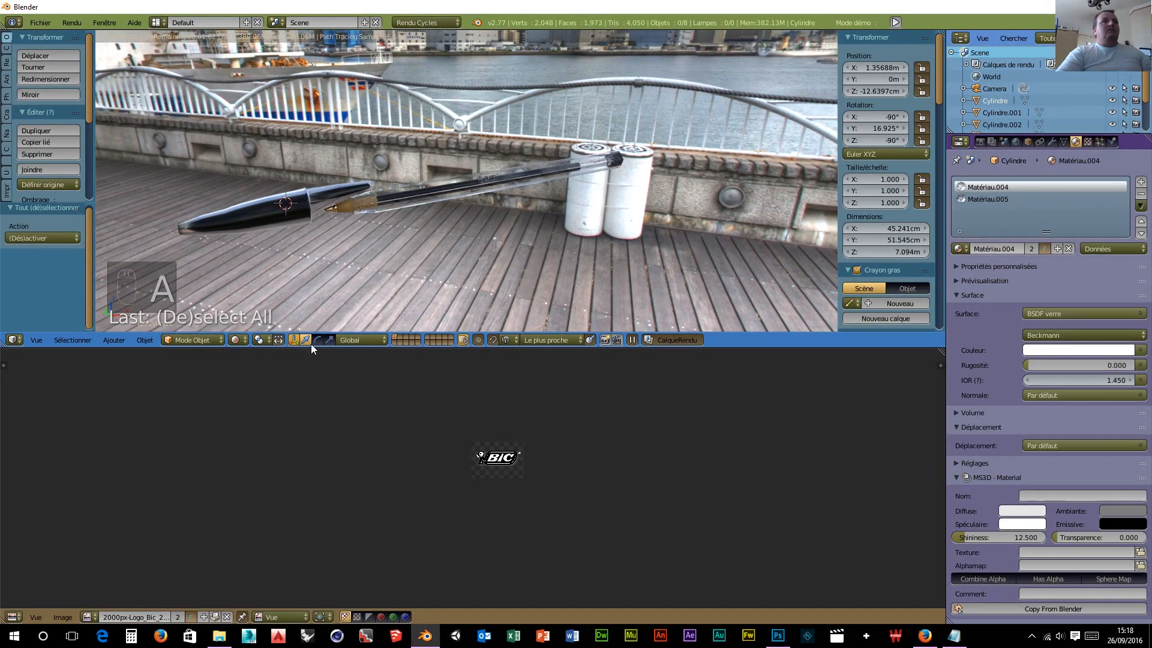
pyautogui.click(235, 340)
pyautogui.click(264, 314)
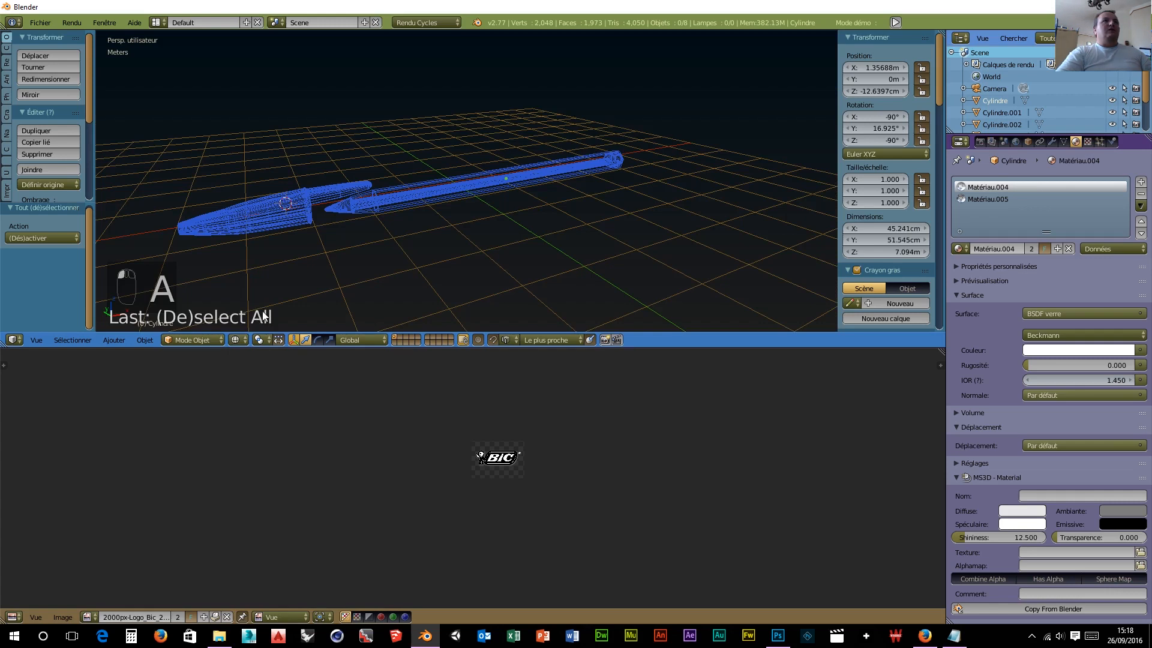
pyautogui.press('a')
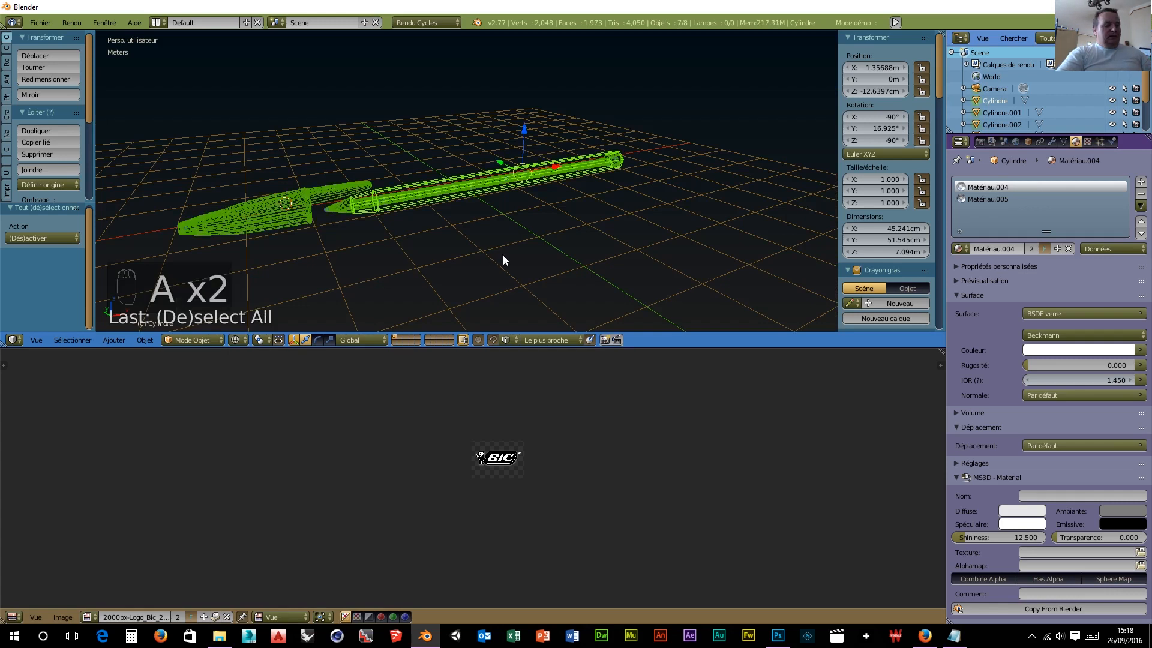
pyautogui.hotkey('ctrl', 'j')
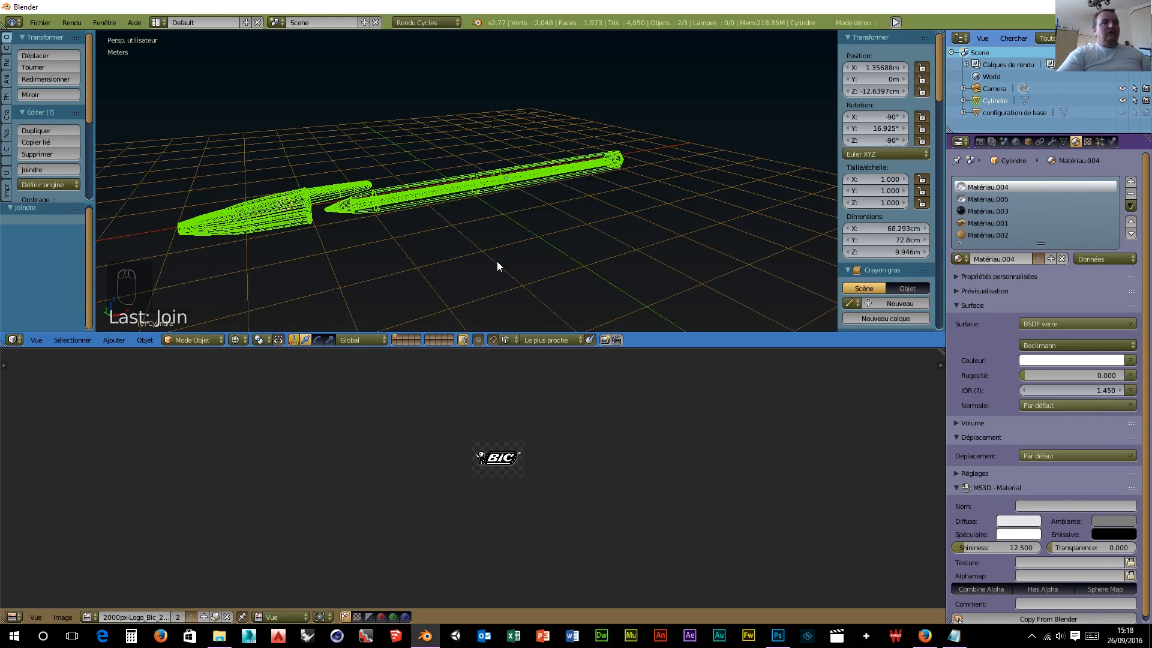
# Step: Preview the joined pen in rendered shading and set its X, Y and Z scale to 0.087
pyautogui.hotkey('shift', 'z')
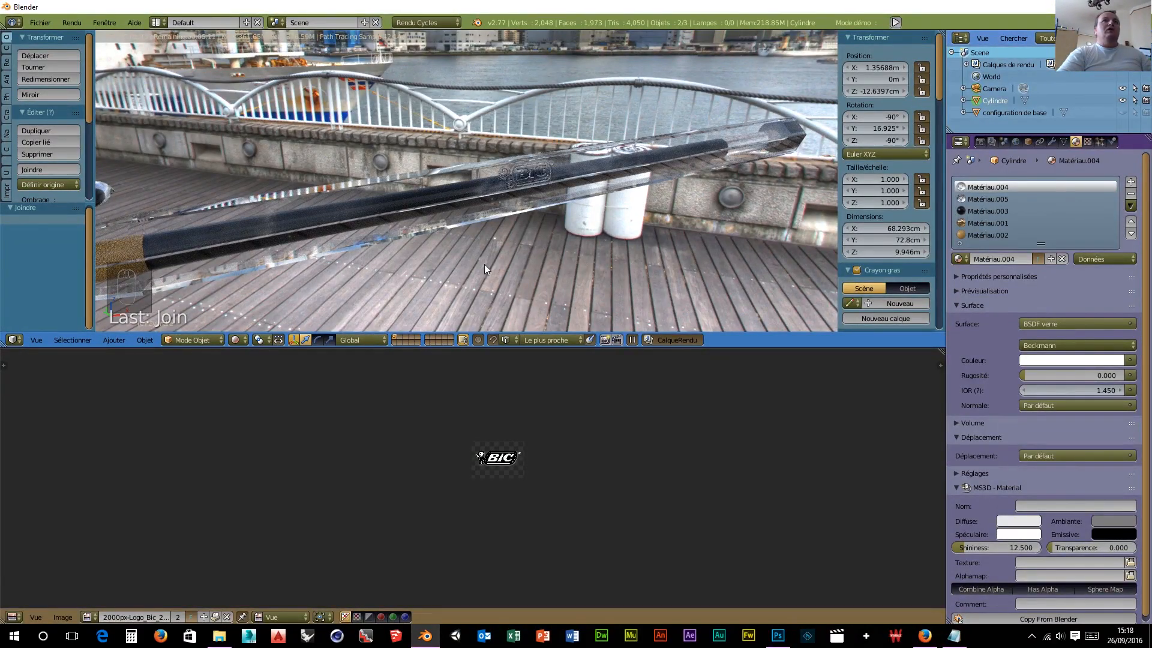
pyautogui.moveTo(484, 264)
pyautogui.mouseDown(button='middle')
pyautogui.moveTo(469, 261)
pyautogui.moveTo(491, 252)
pyautogui.moveTo(444, 267)
pyautogui.moveTo(468, 263)
pyautogui.mouseUp(button='middle')
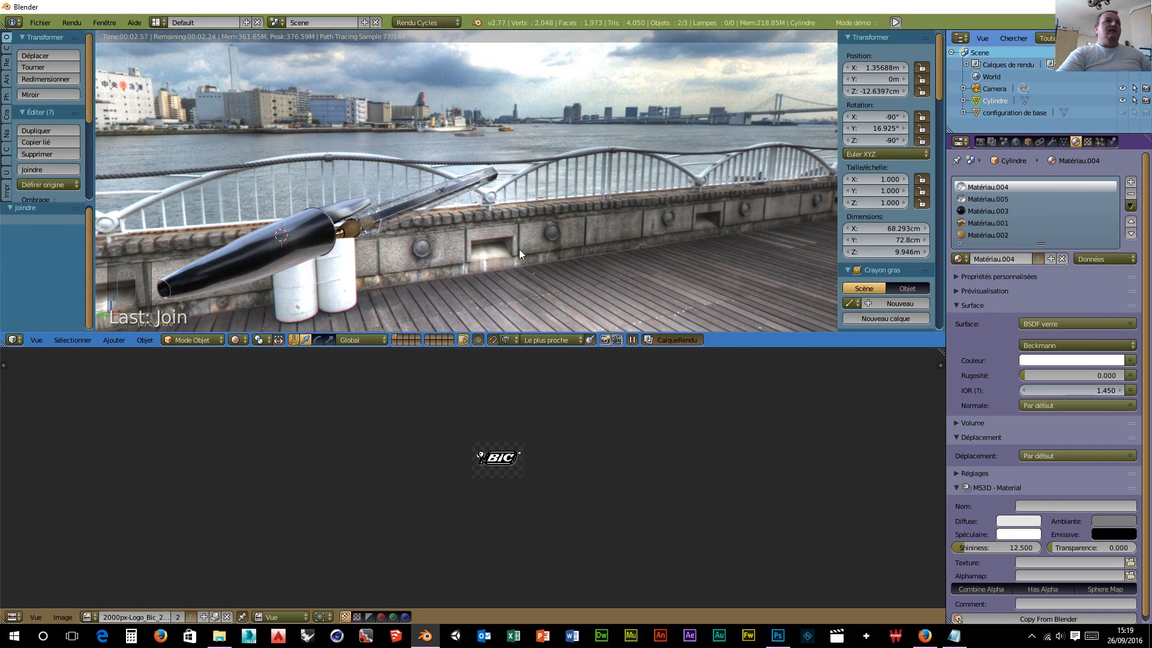
pyautogui.moveTo(519, 249); pyautogui.dragTo(399, 269, button='middle')
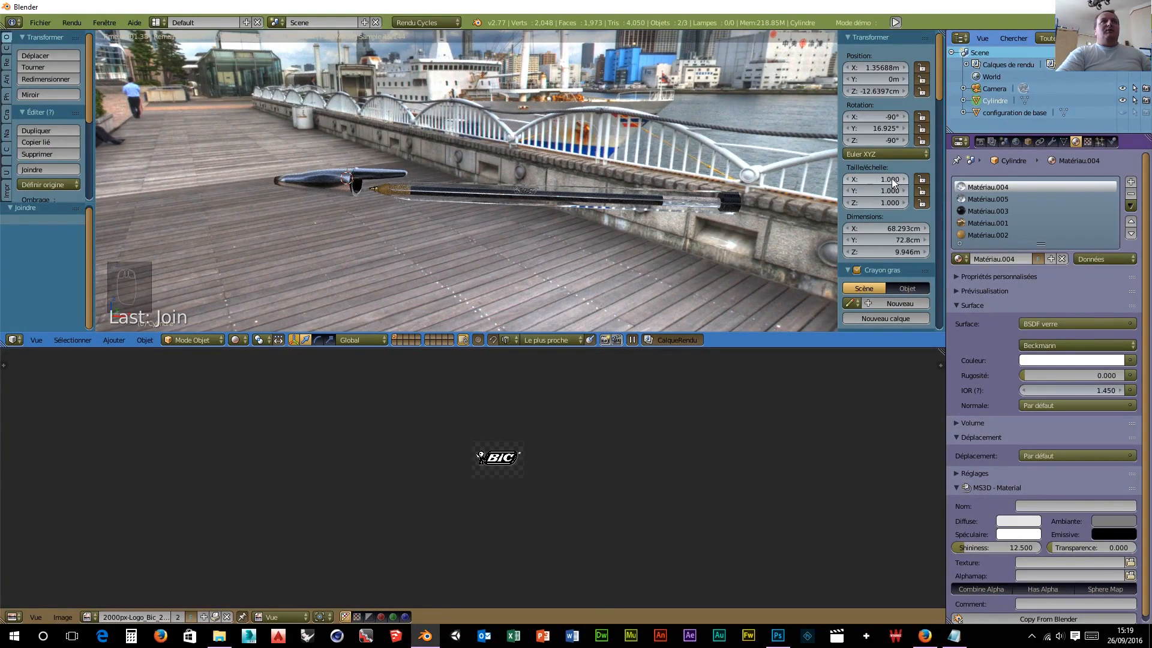
pyautogui.click(890, 179)
pyautogui.write('.087')
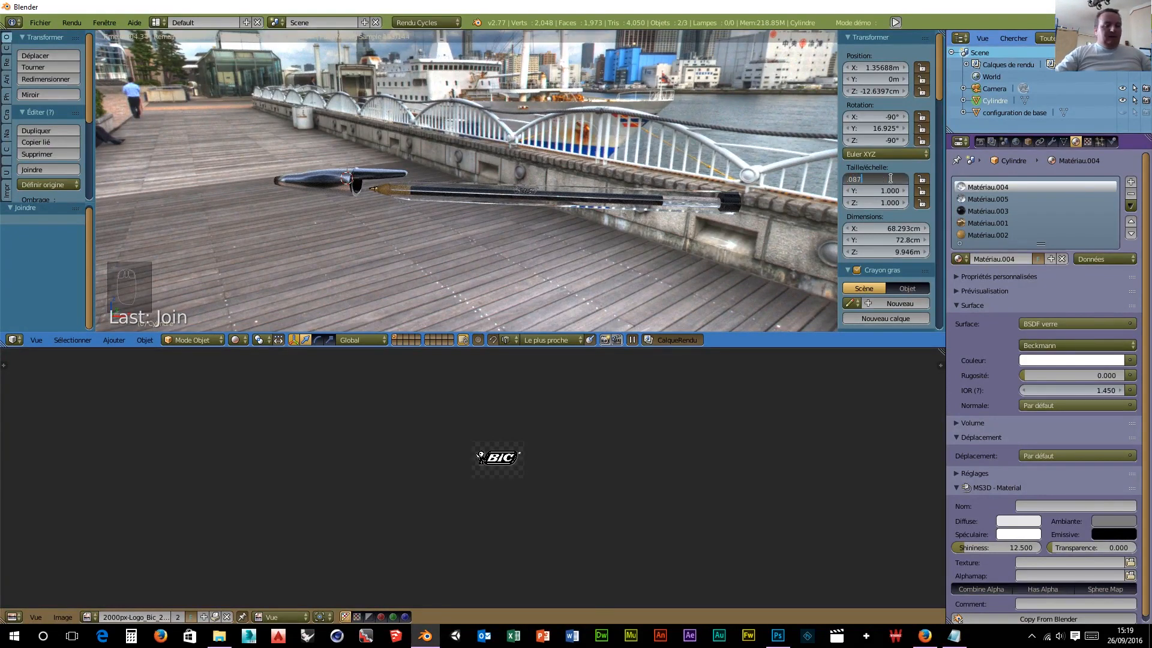
pyautogui.press('Tab')
pyautogui.write('.087')
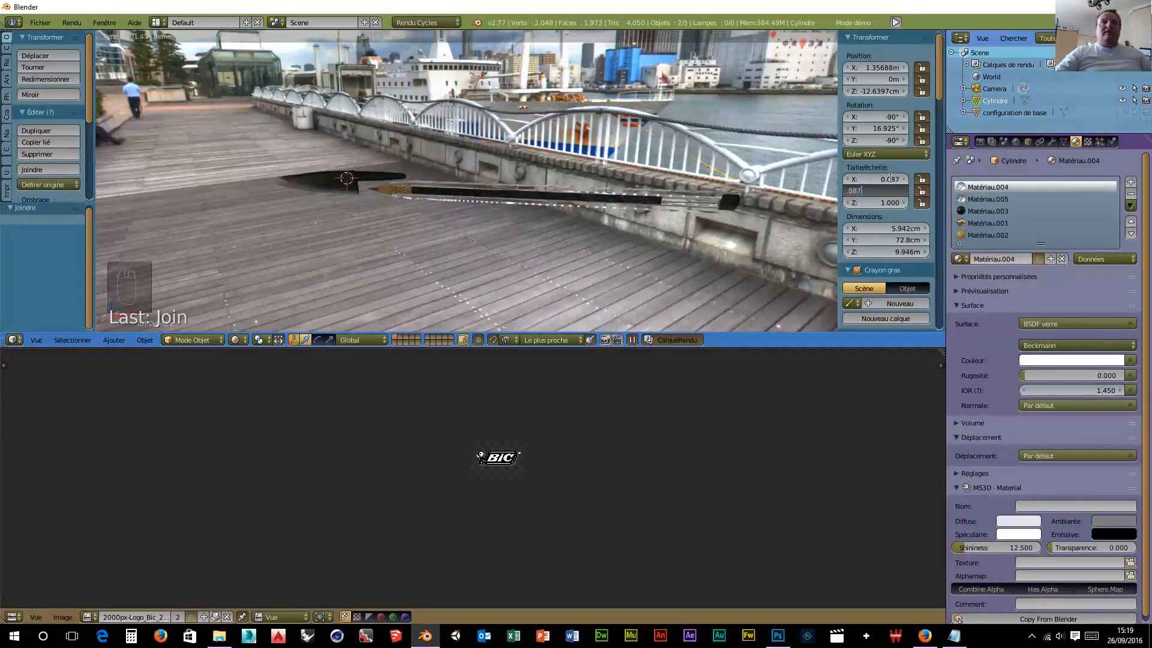
pyautogui.press('Tab')
pyautogui.write('.0')
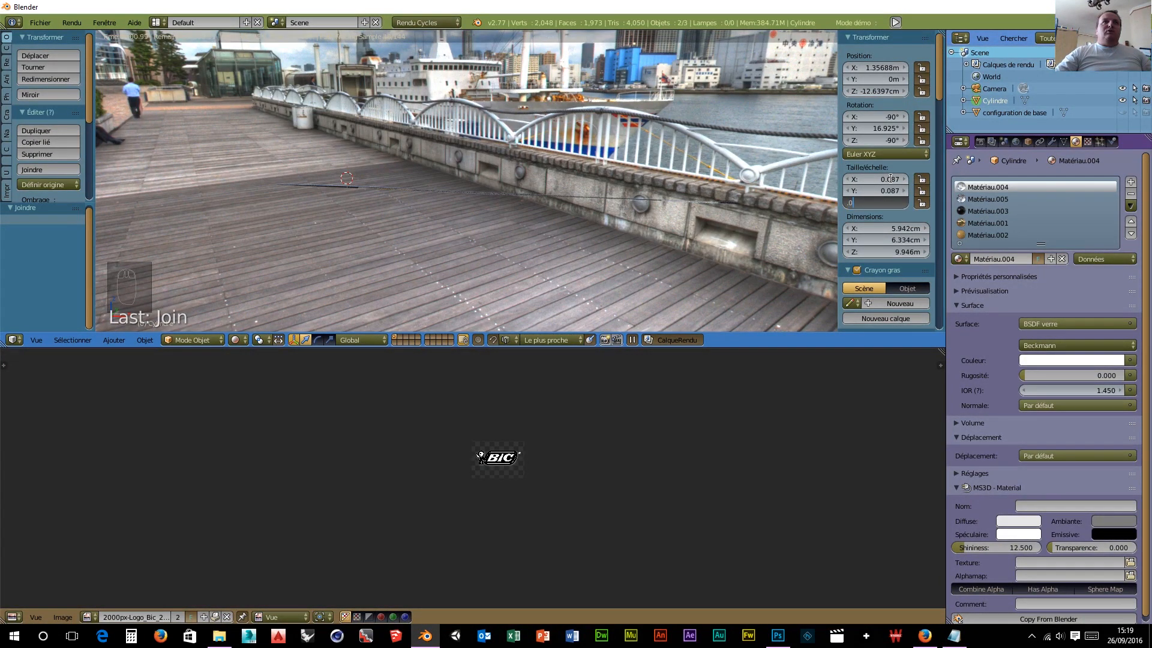
pyautogui.write('87')
pyautogui.press('Return')
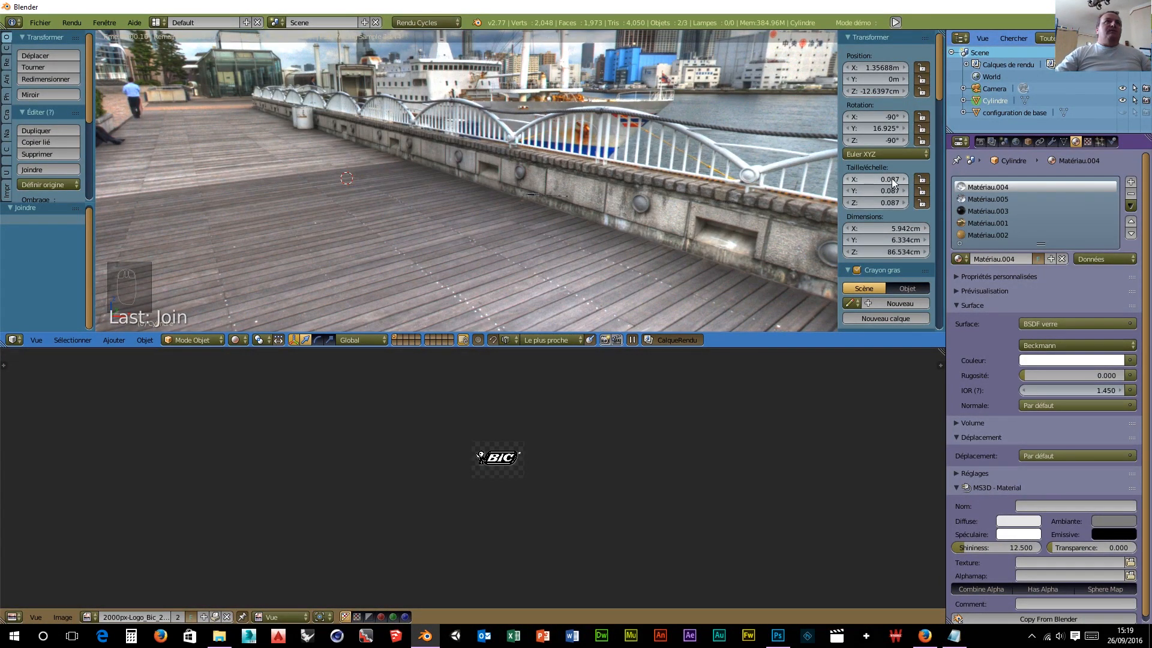
# Step: Apply the pen's scale transformation in Object Mode
pyautogui.scroll(5, 624, 225)
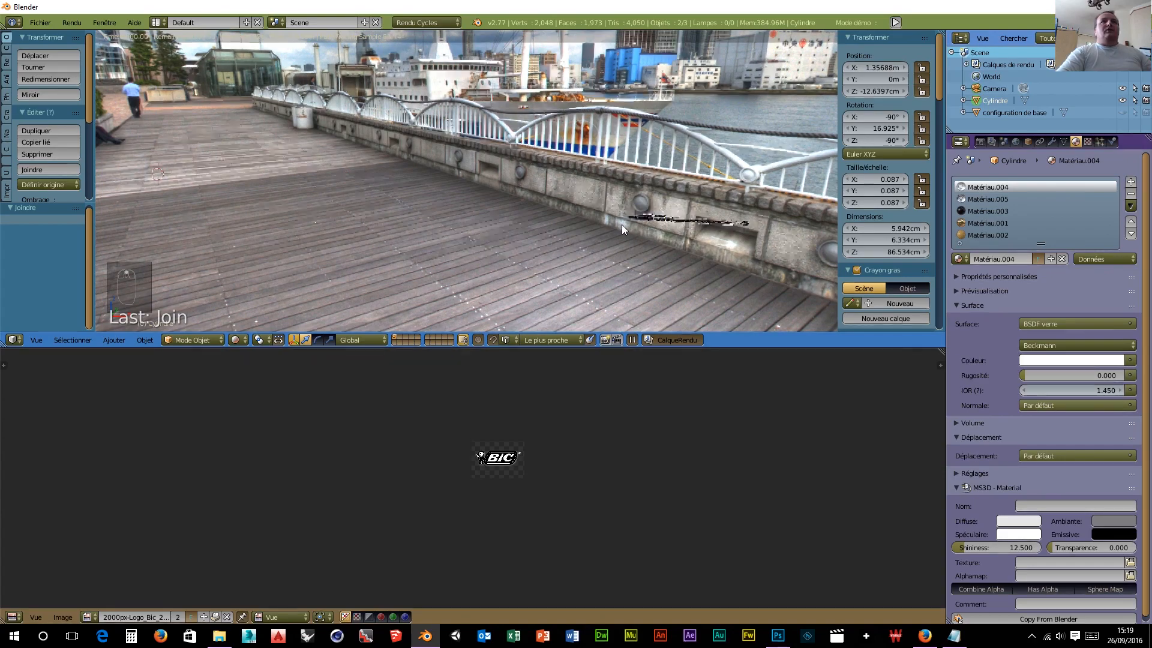
pyautogui.moveTo(764, 265); pyautogui.dragTo(522, 222, button='middle')
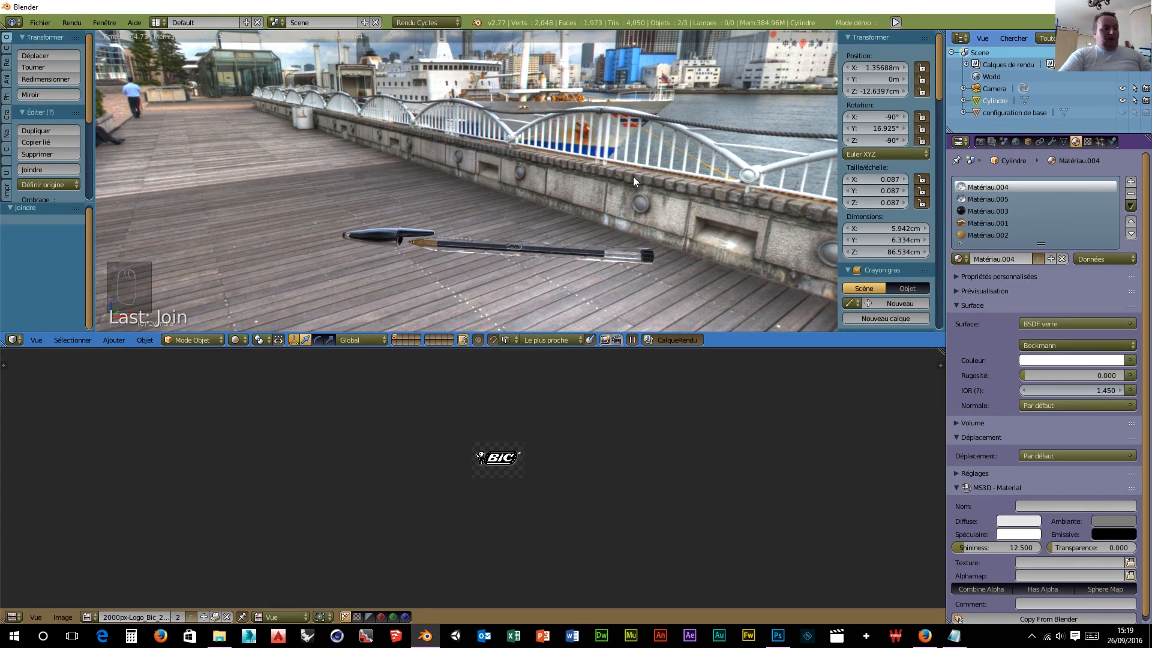
pyautogui.hotkey('ctrl', 'a')
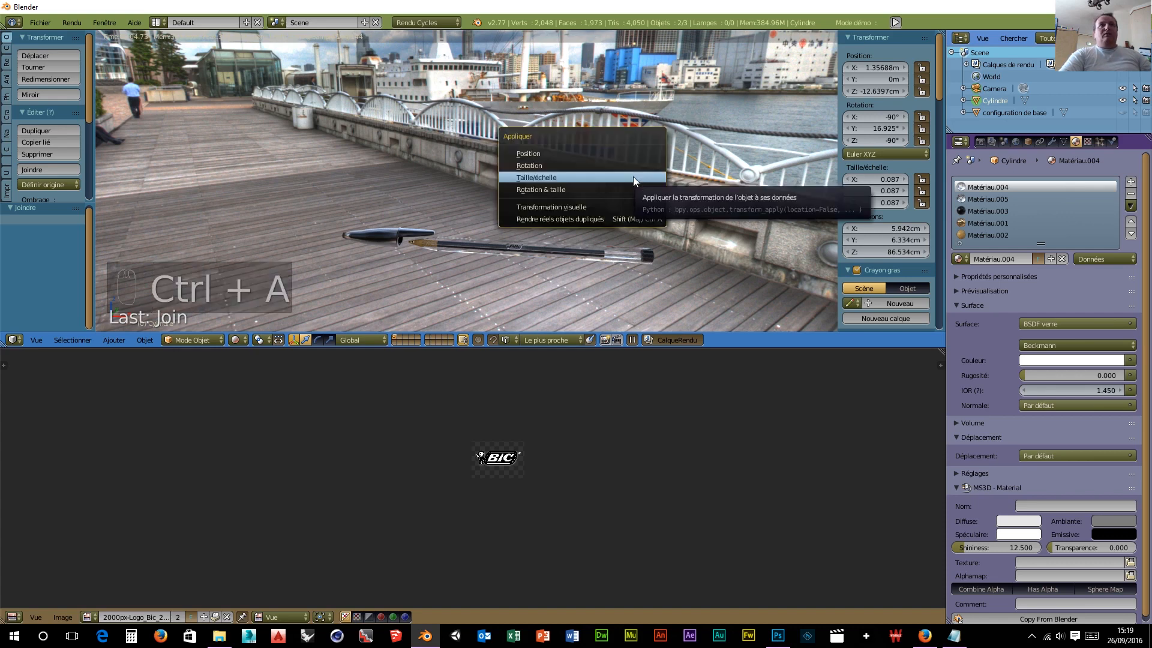
pyautogui.click(632, 177)
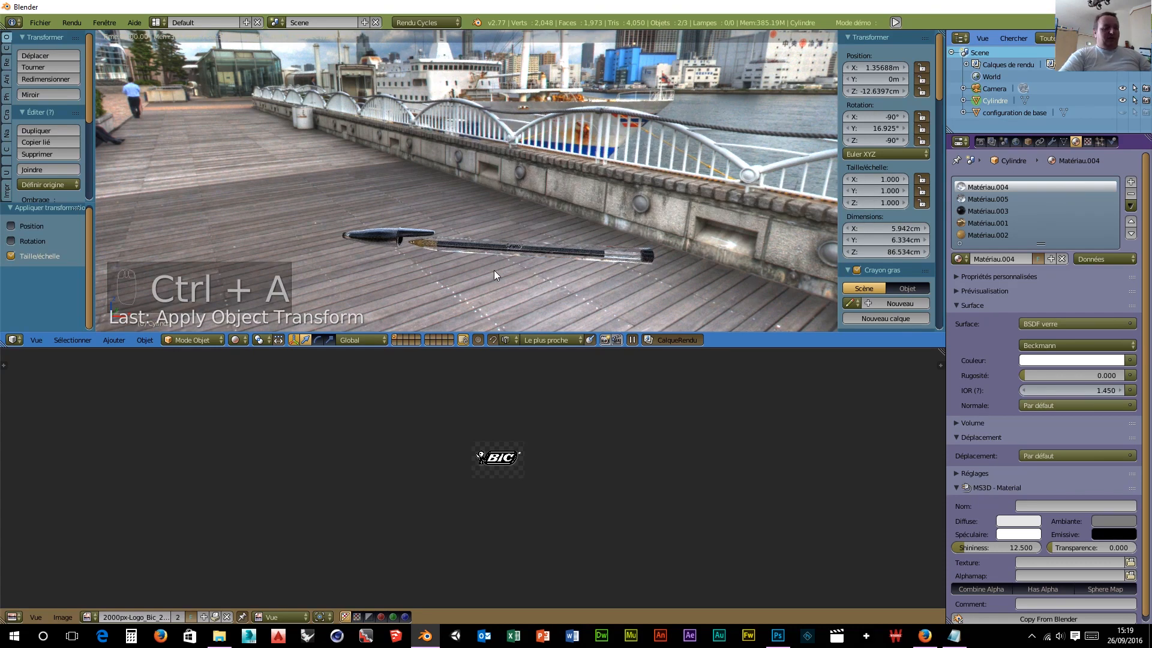
# Step: Switch to wireframe shading and orthographic view, and snap the 3D cursor to the scene centre
pyautogui.click(240, 339)
pyautogui.click(254, 312)
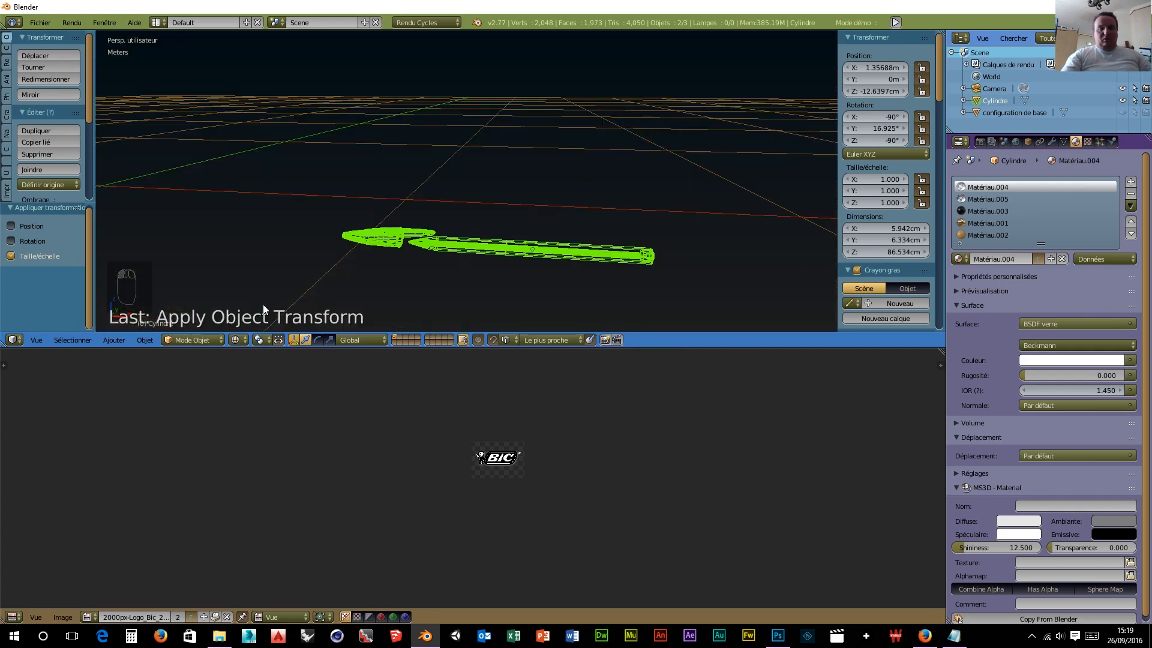
pyautogui.press('KP_5')
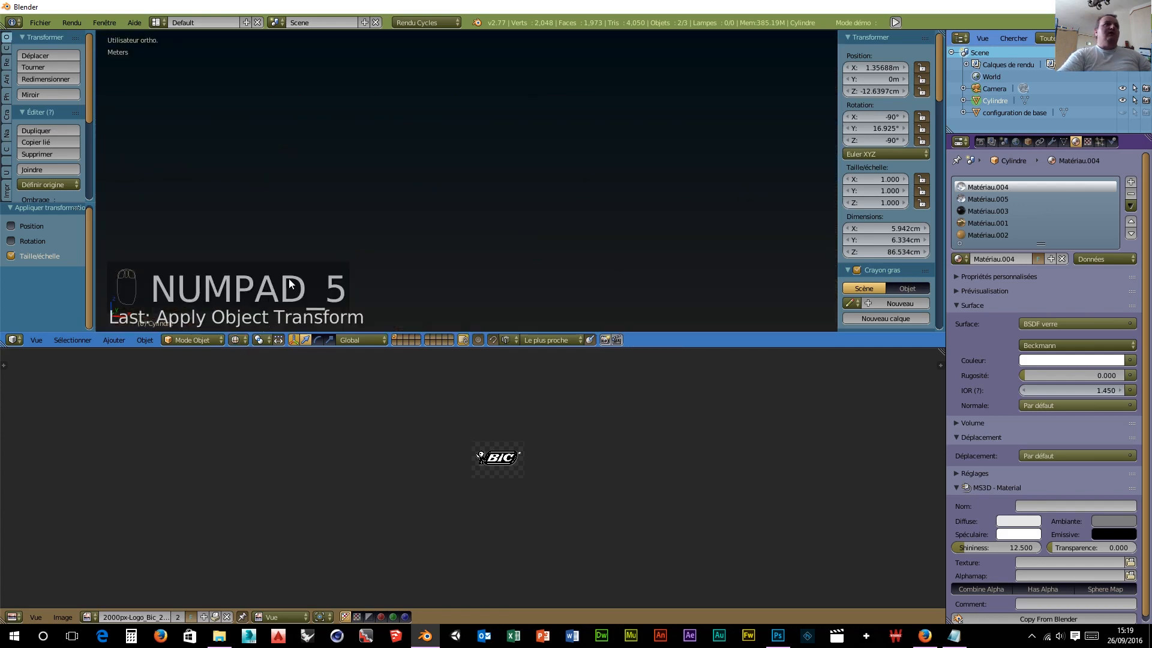
pyautogui.moveTo(289, 278); pyautogui.dragTo(527, 283, button='middle')
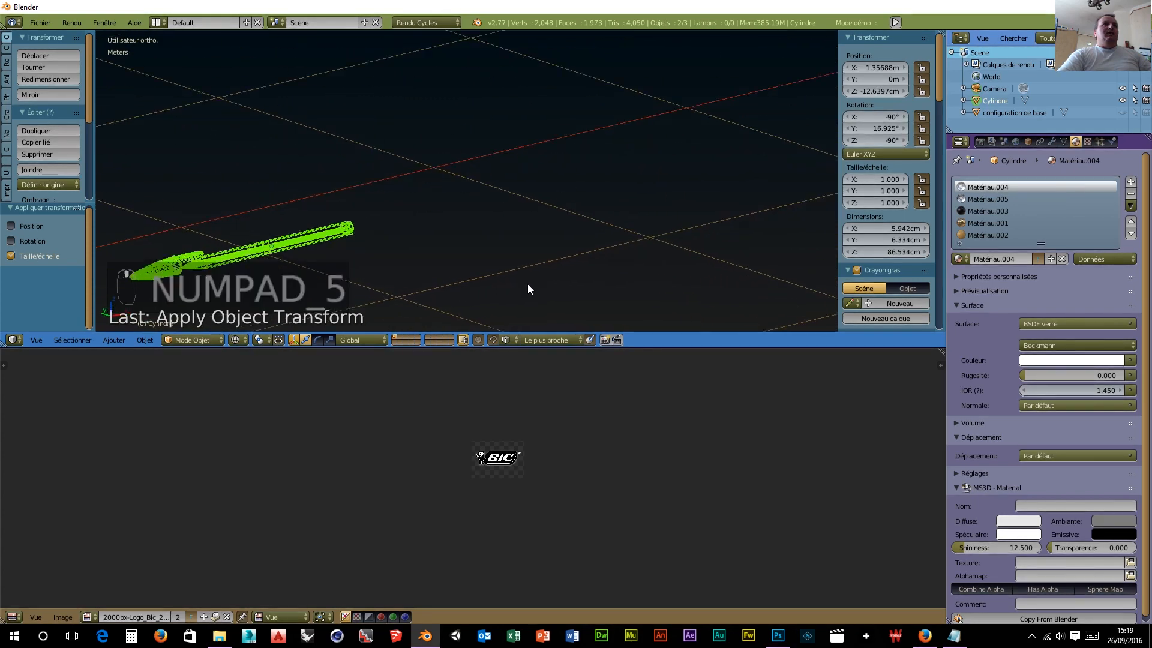
pyautogui.scroll(-4, 430, 278)
pyautogui.moveTo(430, 279); pyautogui.dragTo(426, 257, button='middle')
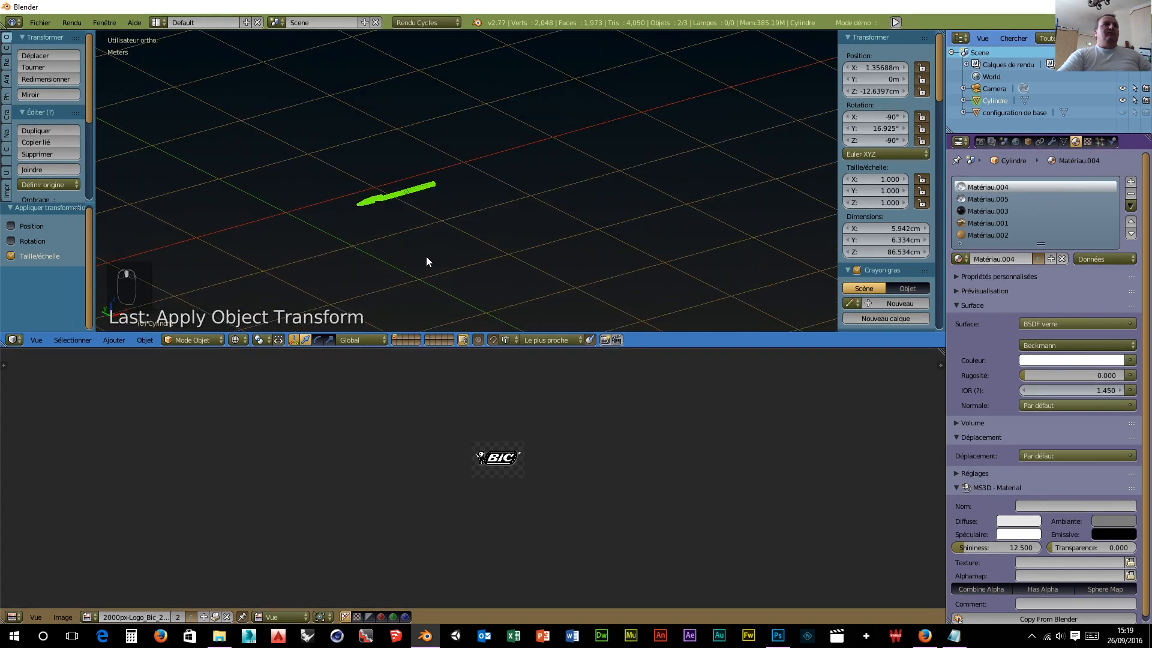
pyautogui.click(143, 339)
pyautogui.moveTo(174, 238)
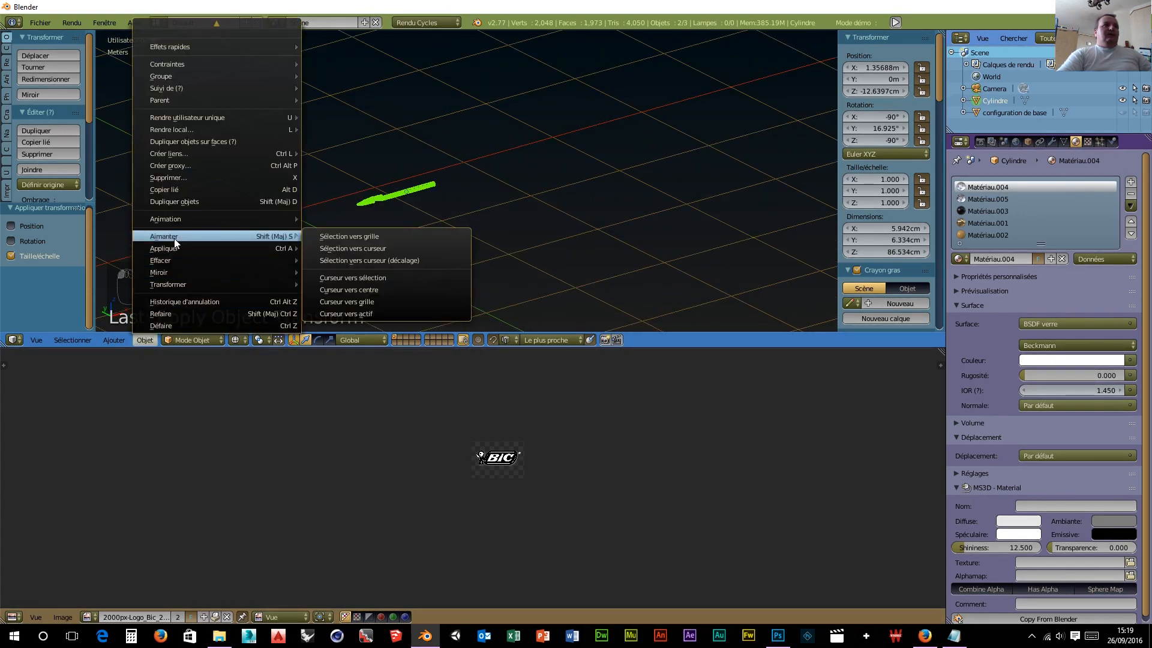
pyautogui.click(381, 289)
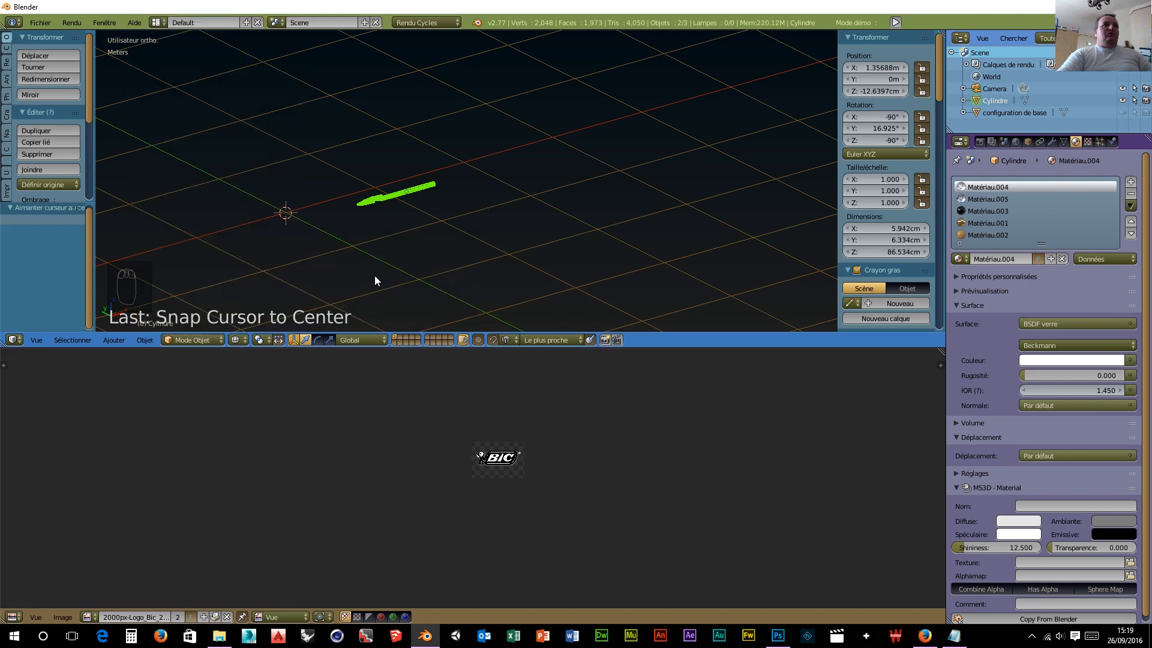
# Step: Add a mesh plane at the 3D cursor and scale it uniformly by about 2.72
pyautogui.hotkey('shift', 'a')
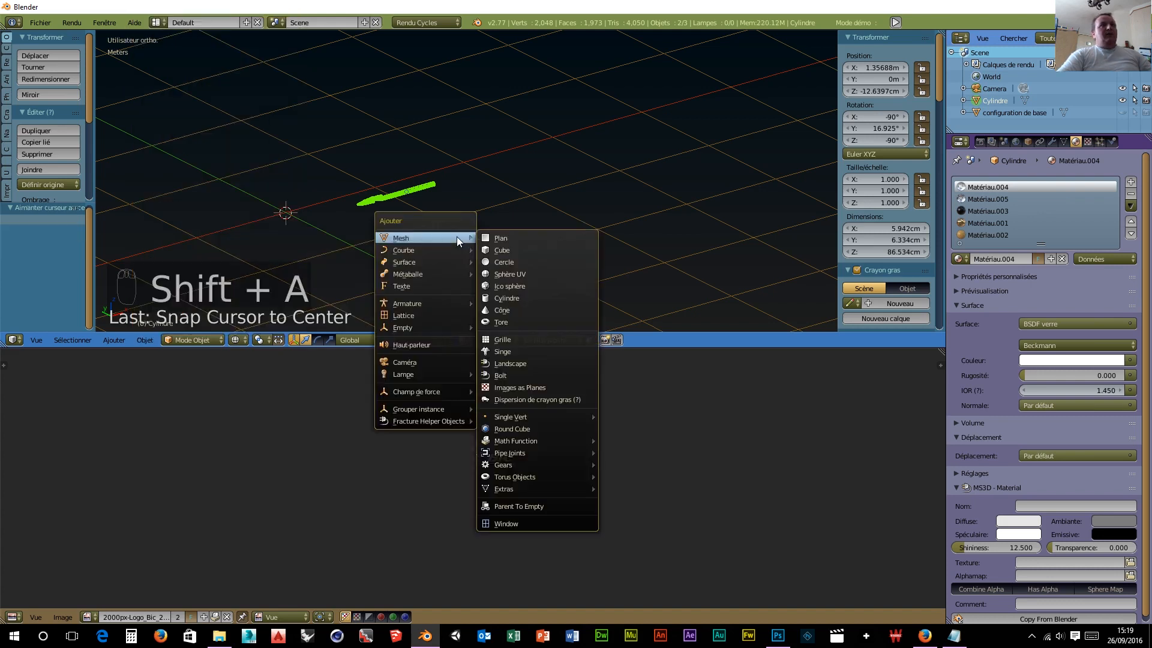
pyautogui.click(504, 240)
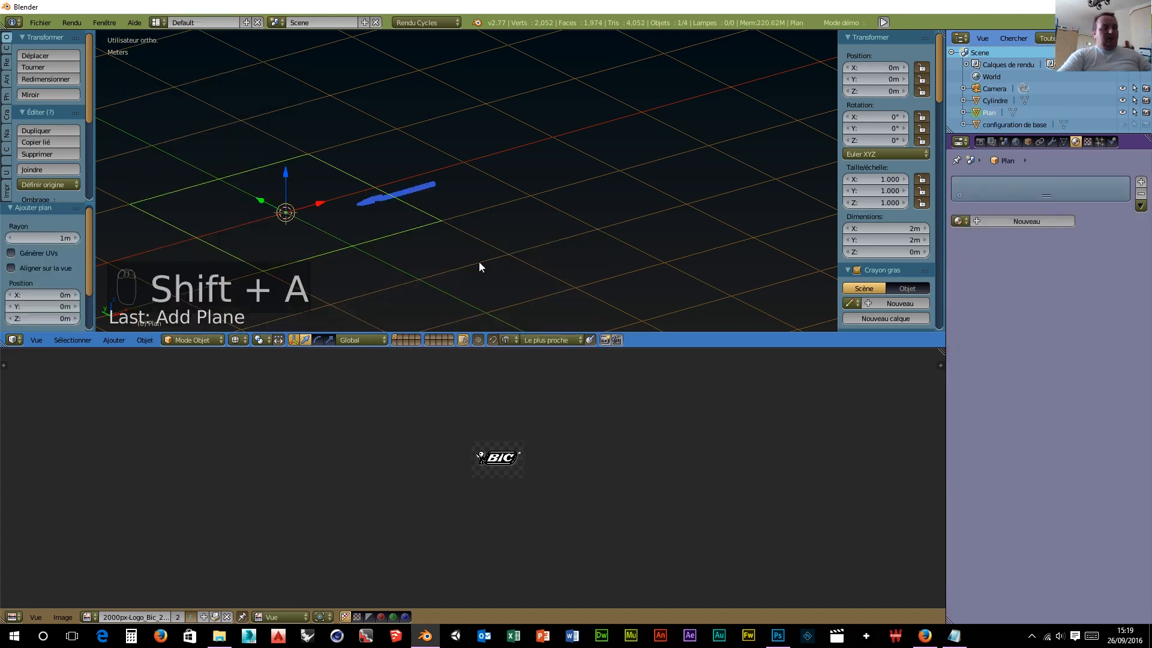
pyautogui.press('s')
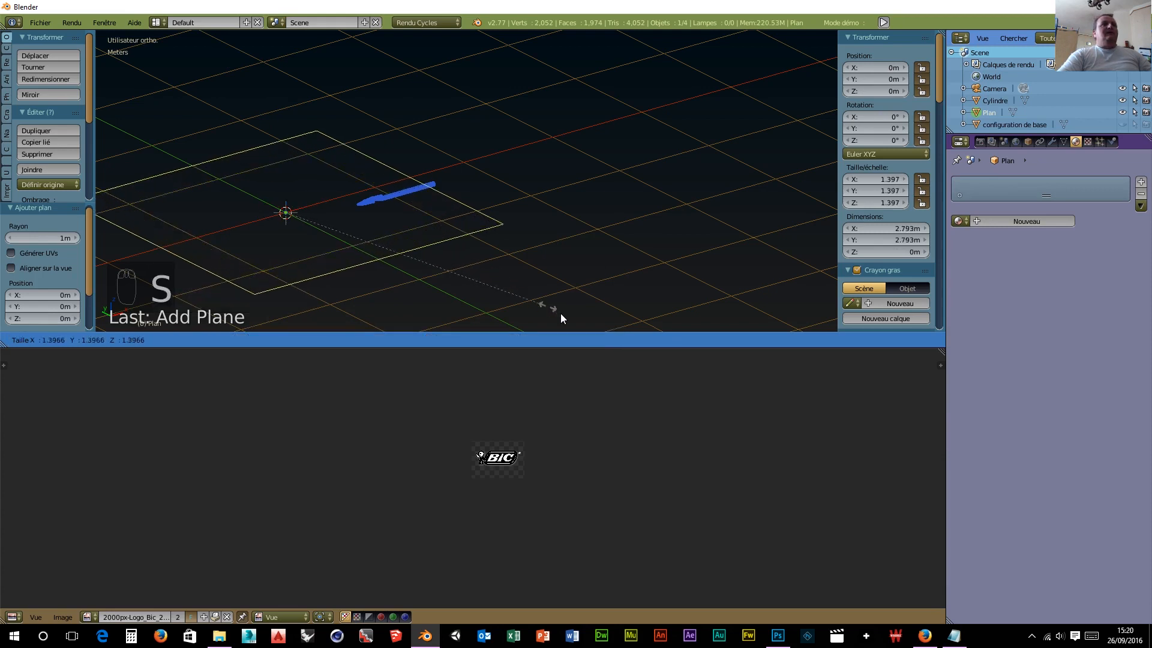
pyautogui.click(774, 117)
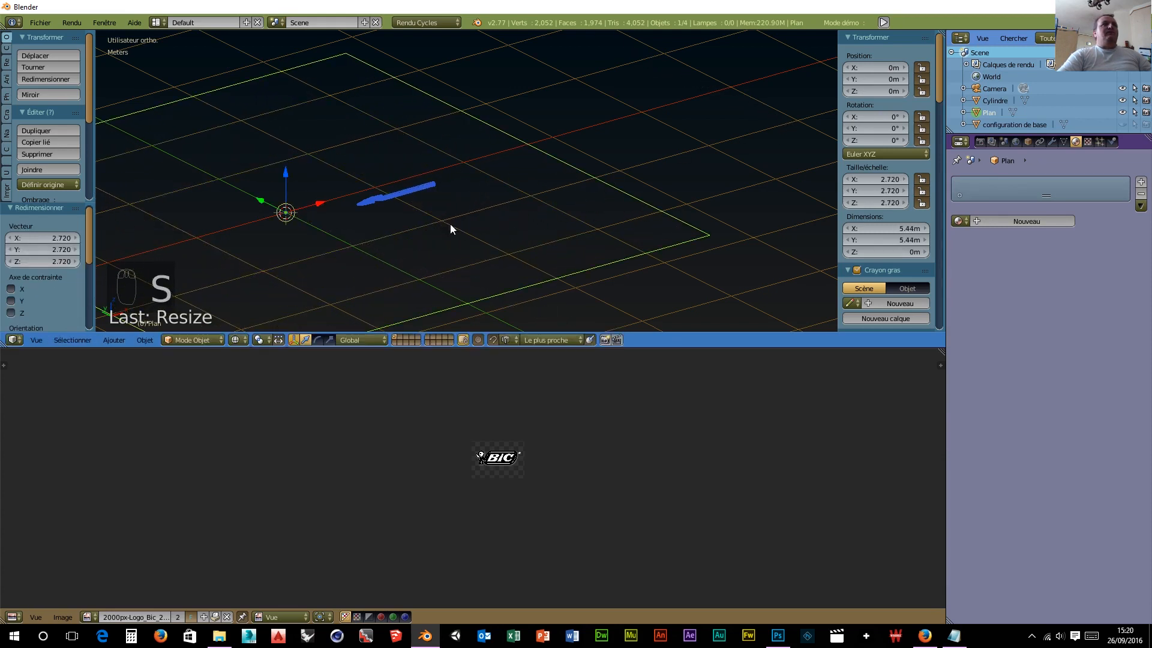
# Step: Move the pen over the plane by about -95.75 cm along X and 66.03 cm along Y
pyautogui.rightClick(401, 201)
pyautogui.moveTo(437, 183); pyautogui.dragTo(352, 209, button='right')
pyautogui.press('g')
pyautogui.press('y')
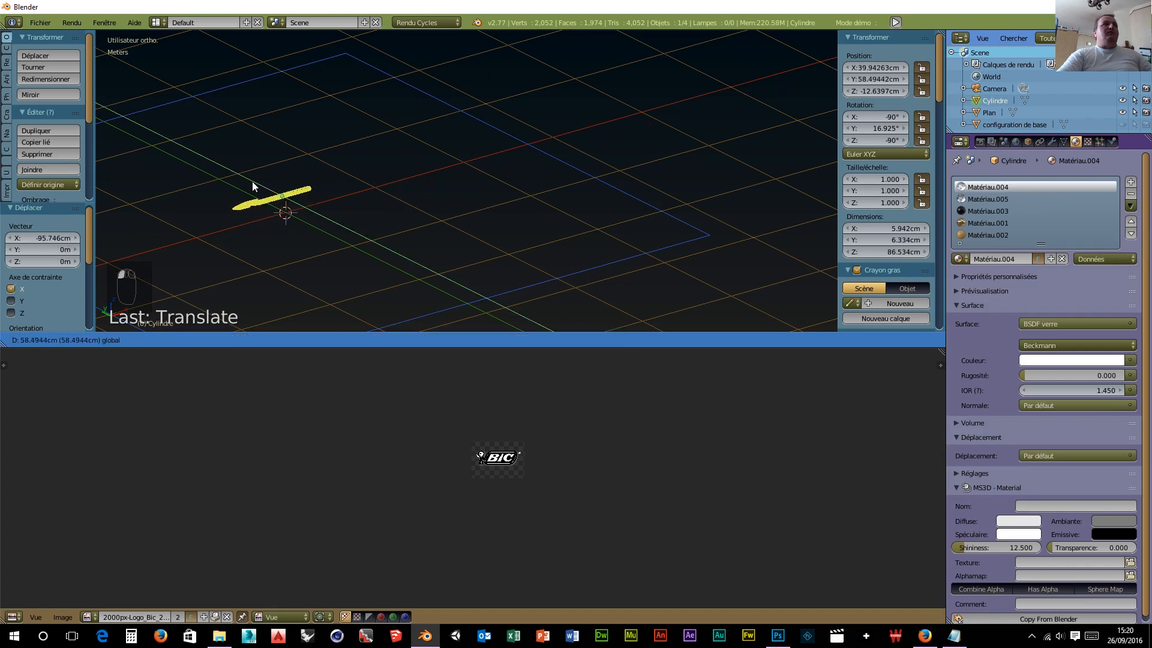
pyautogui.click(246, 182)
# Step: Rename the pen object as "Stylo bic Noir" in its object properties
pyautogui.scroll(3, 277, 225)
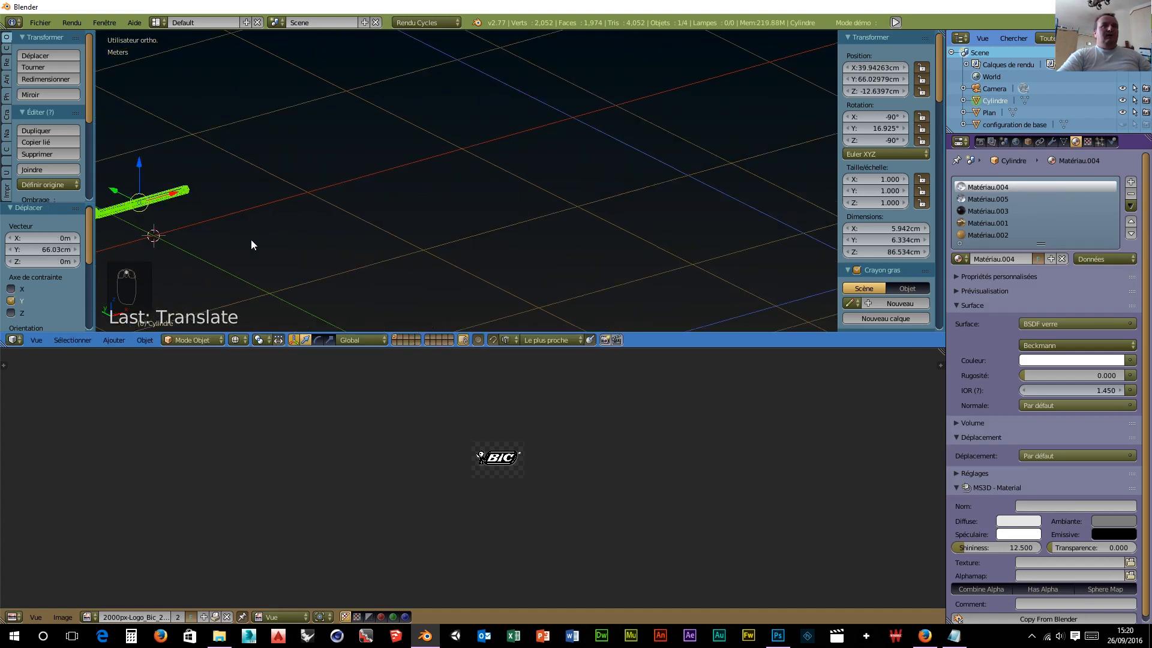
pyautogui.keyDown('shift'); pyautogui.moveTo(250, 240); pyautogui.dragTo(522, 200, button='middle'); pyautogui.keyUp('shift')
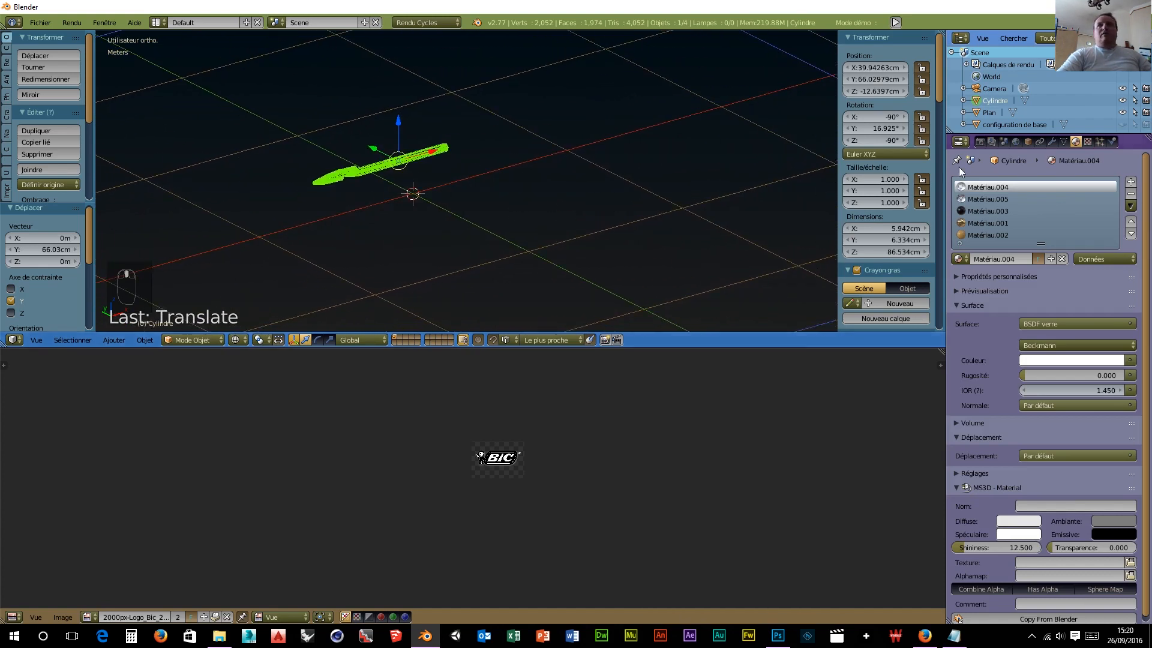
pyautogui.click(1026, 142)
pyautogui.click(1013, 181)
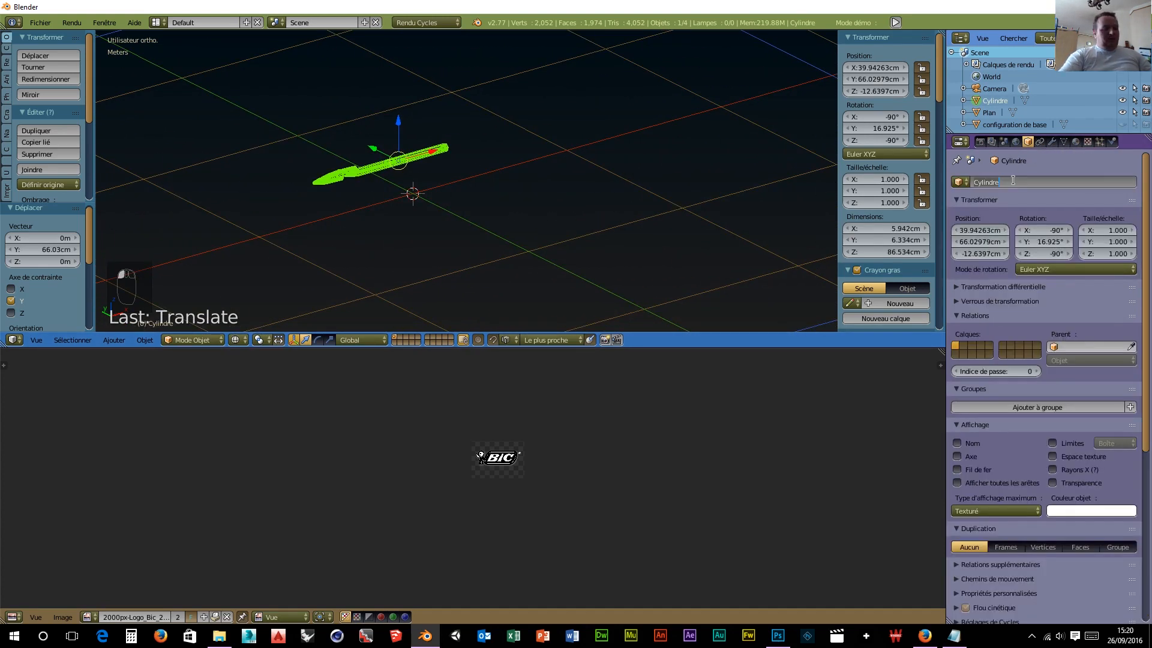
pyautogui.write('sTYLO')
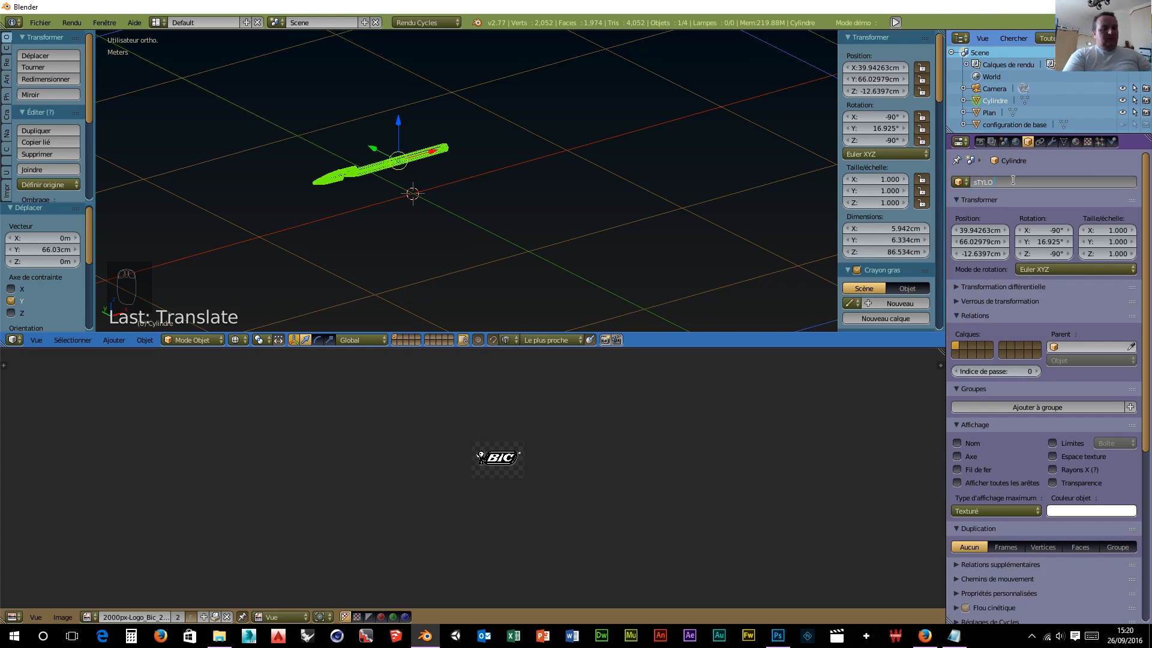
pyautogui.write(' BIC NOIR')
pyautogui.moveTo(1030, 186); pyautogui.dragTo(967, 183)
pyautogui.write('Stylo bic Noir')
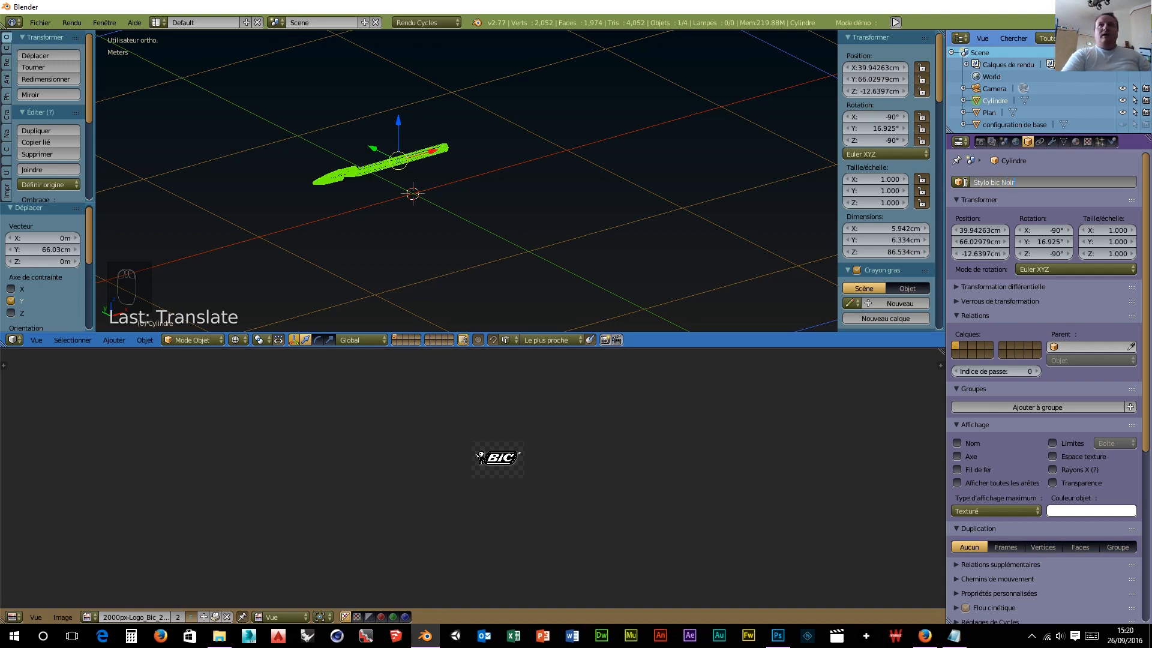
pyautogui.press('Return')
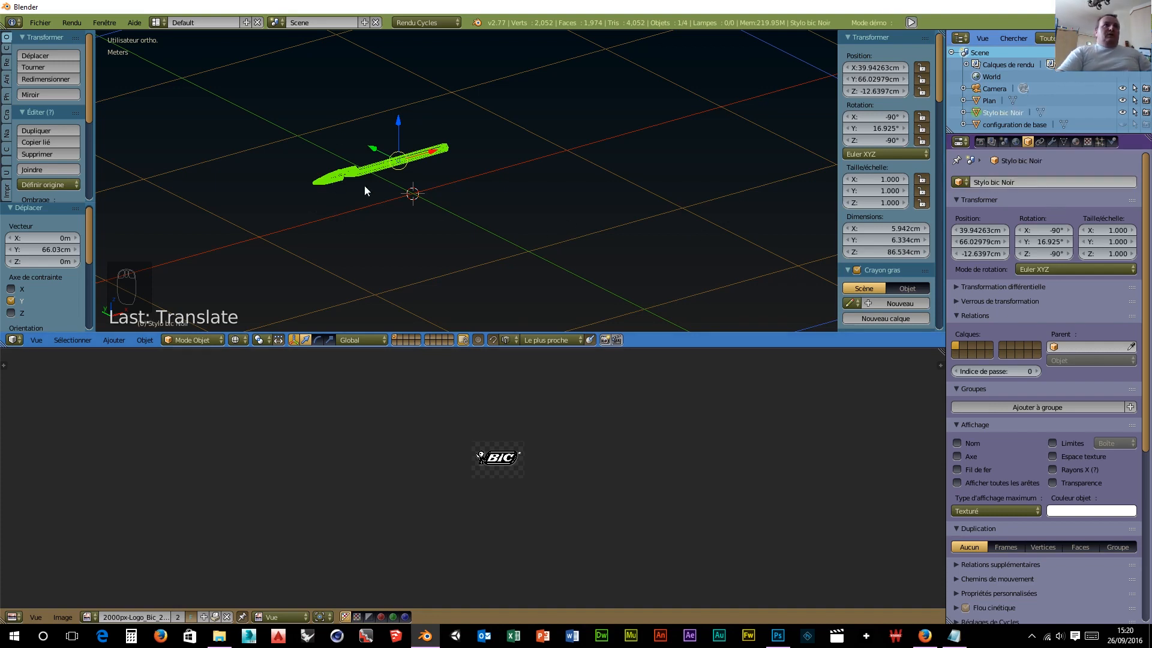
# Step: Duplicate the pen about -19.11 cm along global Y and rename the copy "Stylo bic bleu"
pyautogui.hotkey('shift', 'd')
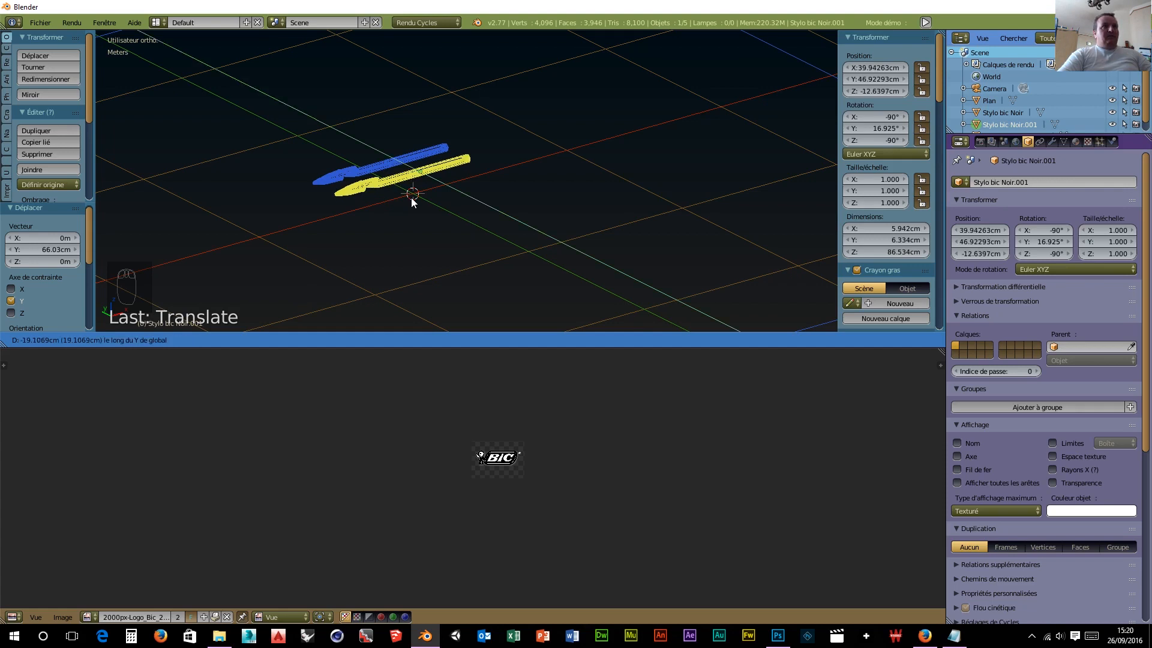
pyautogui.click(412, 201)
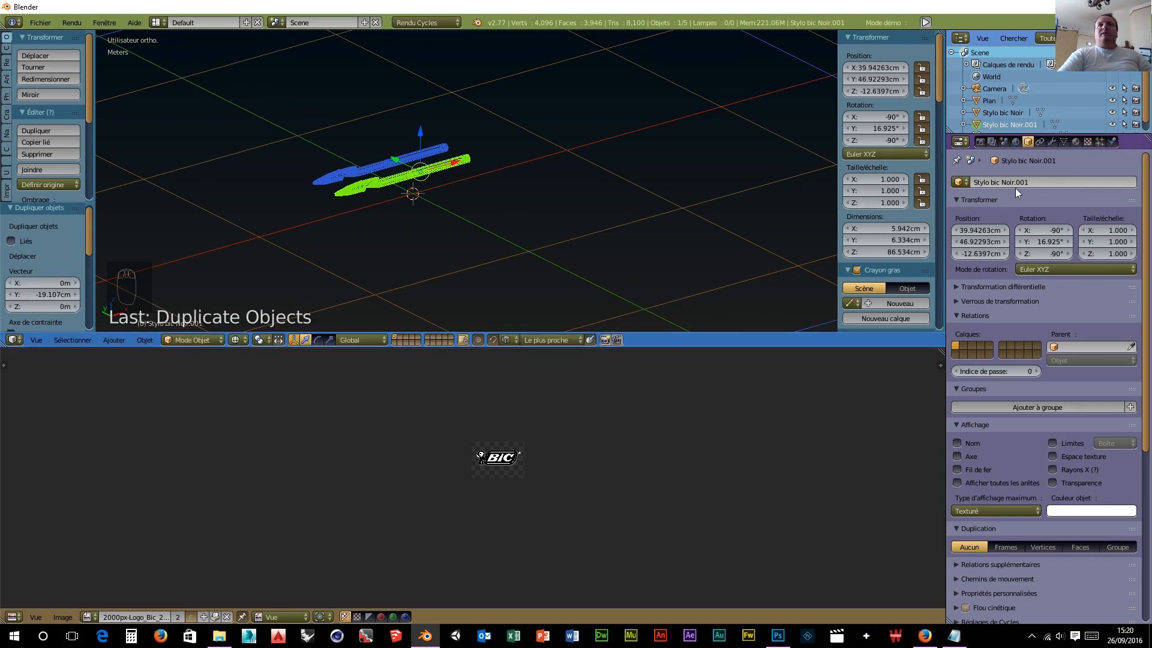
pyautogui.click(1037, 183)
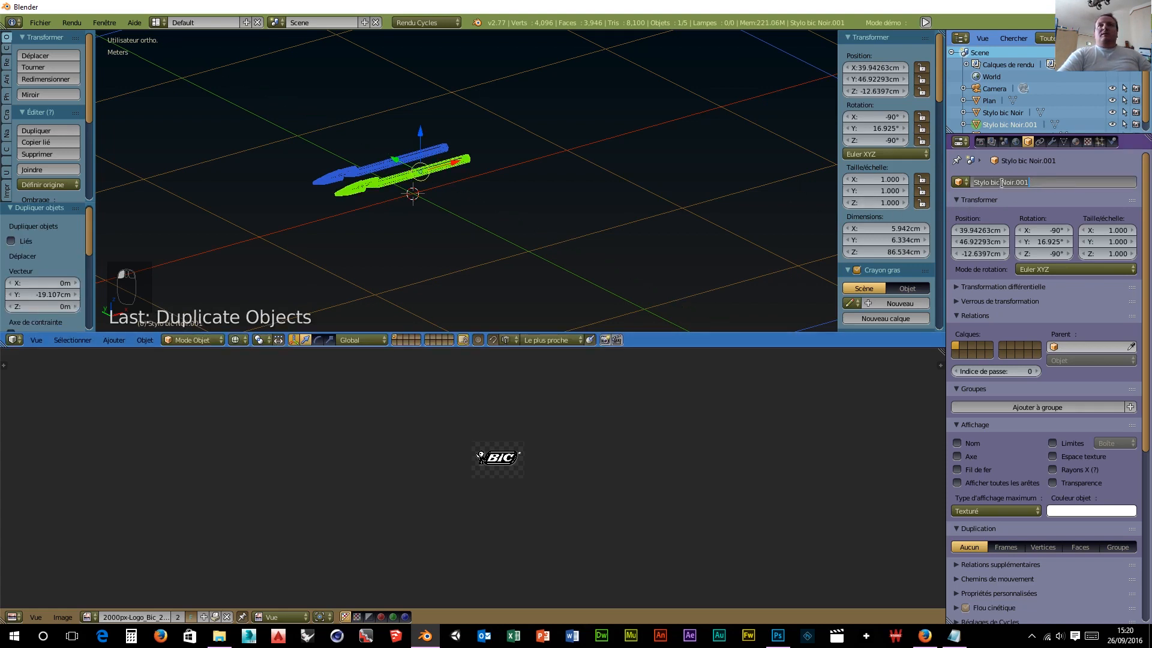
pyautogui.moveTo(1001, 183); pyautogui.dragTo(1043, 183)
pyautogui.write('bl')
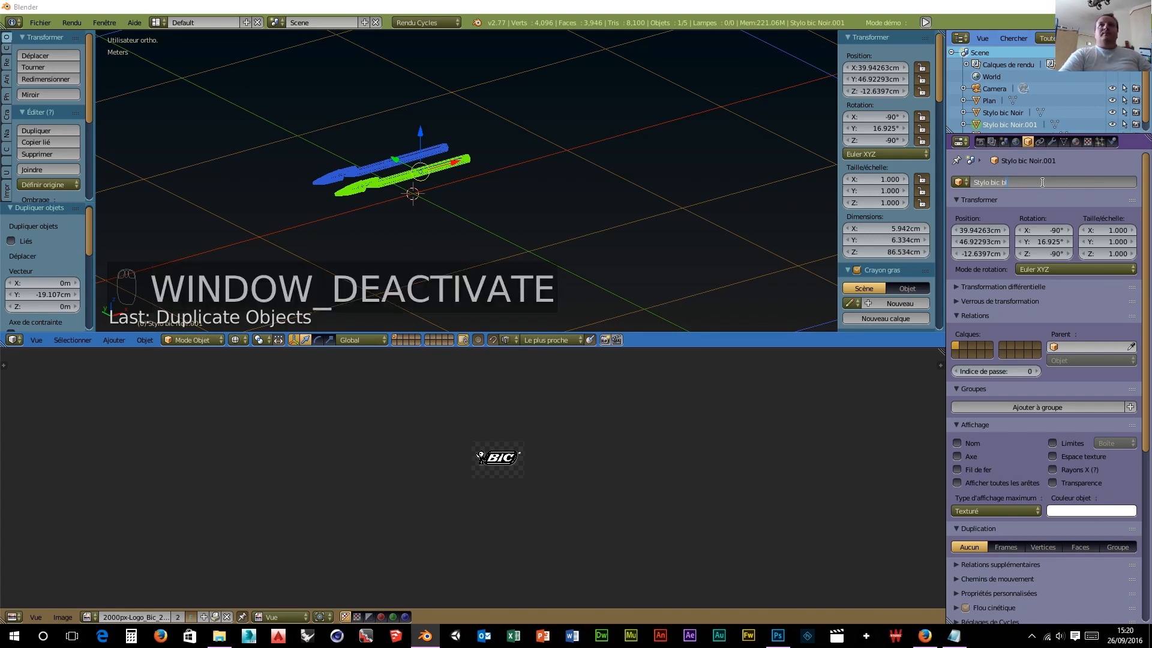
pyautogui.write('e')
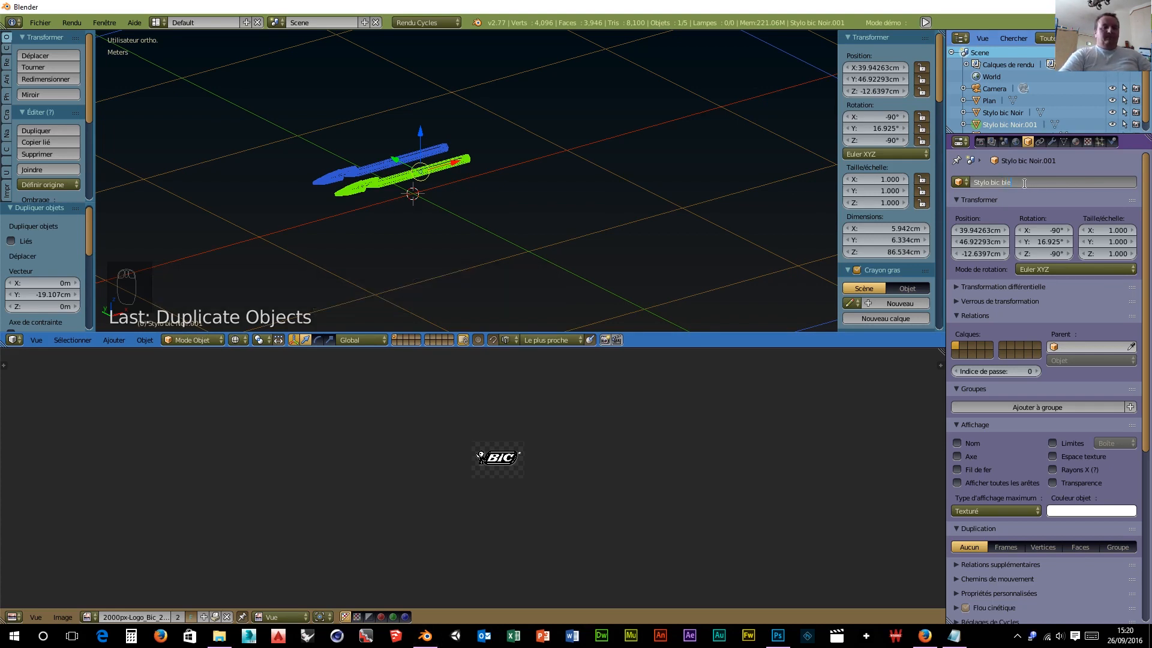
pyautogui.write('u')
pyautogui.press('Return')
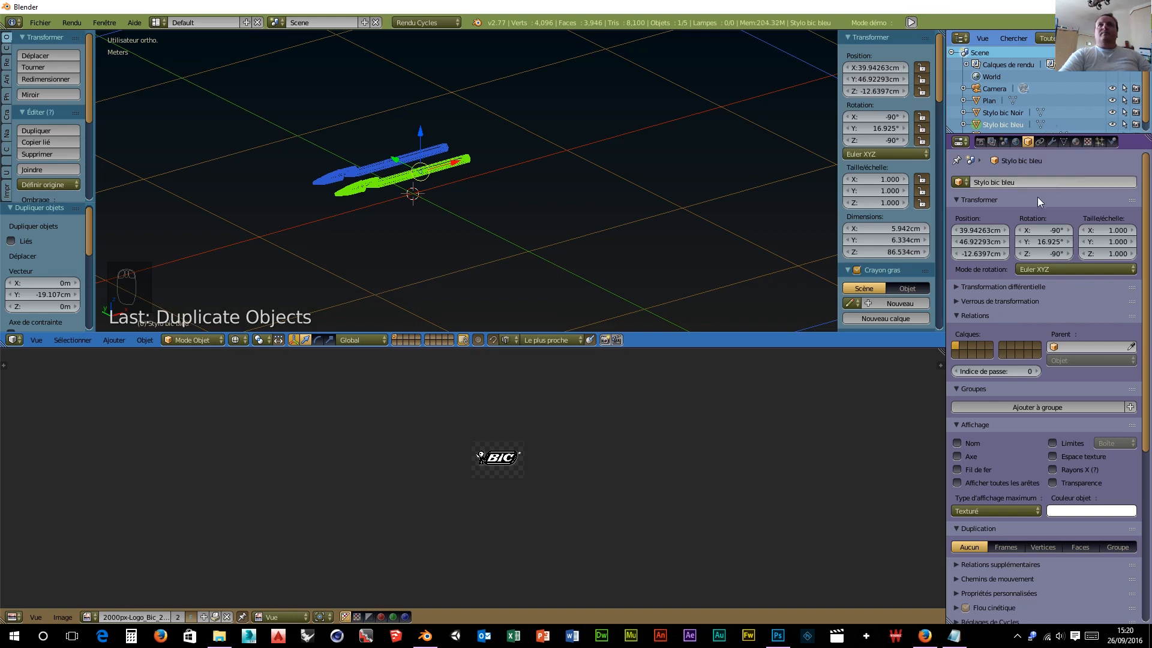
# Step: Give Stylo bic bleu its own copy of the black Matériau.003 and set its colour to dark blue
pyautogui.click(1075, 142)
pyautogui.click(995, 211)
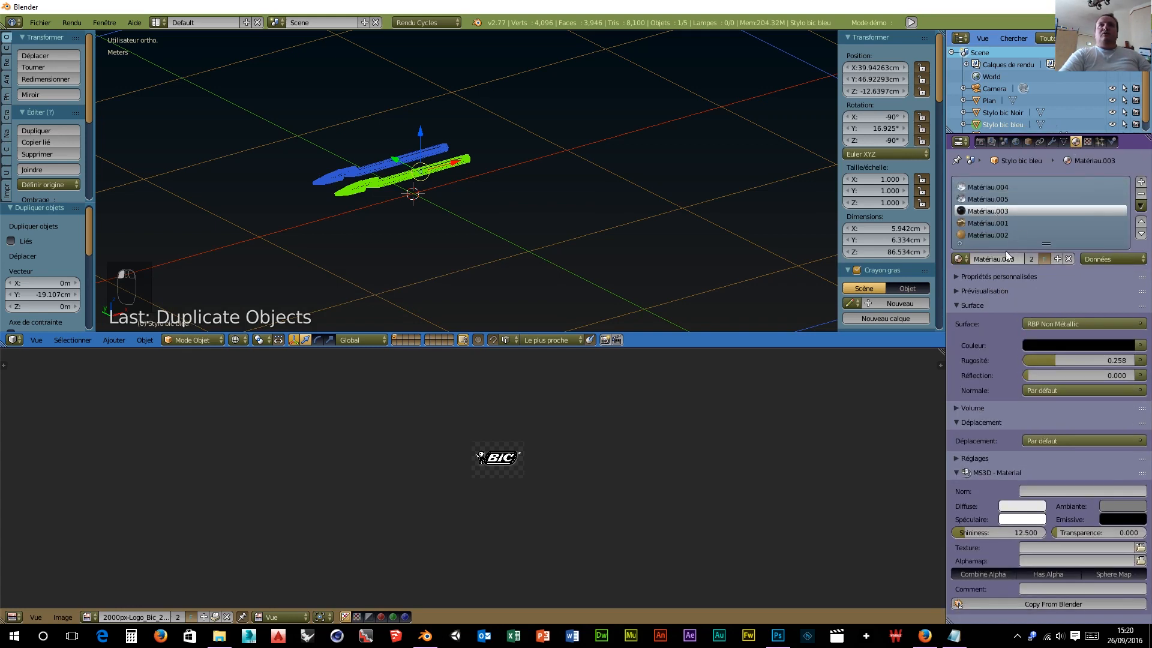
pyautogui.click(1057, 258)
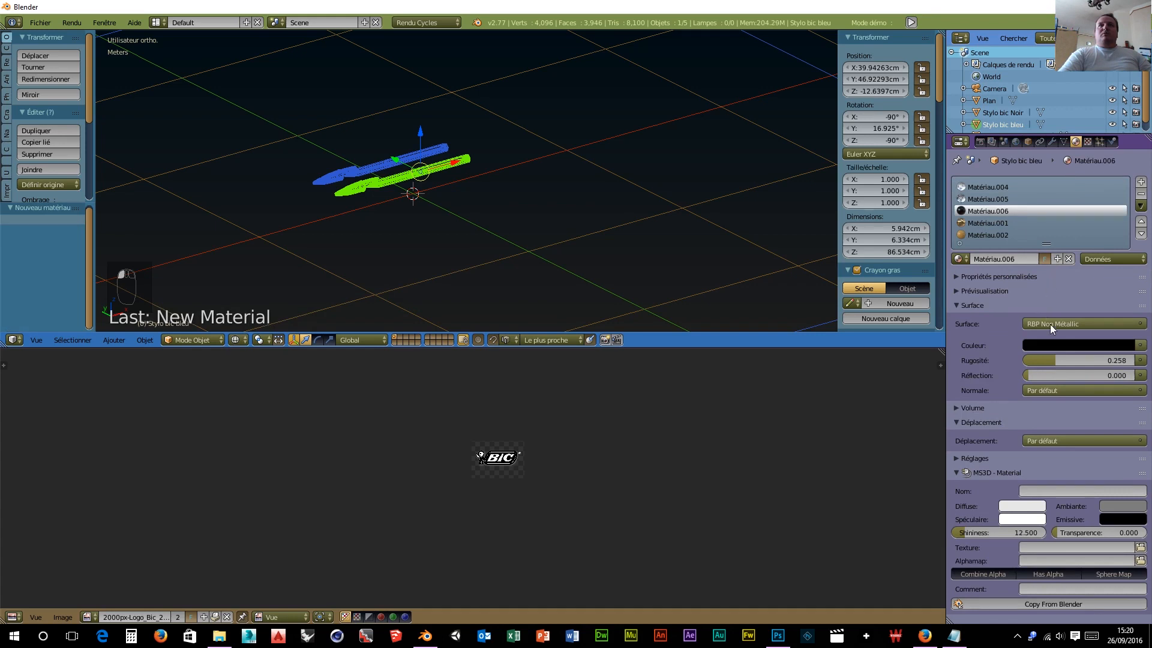
pyautogui.click(1061, 343)
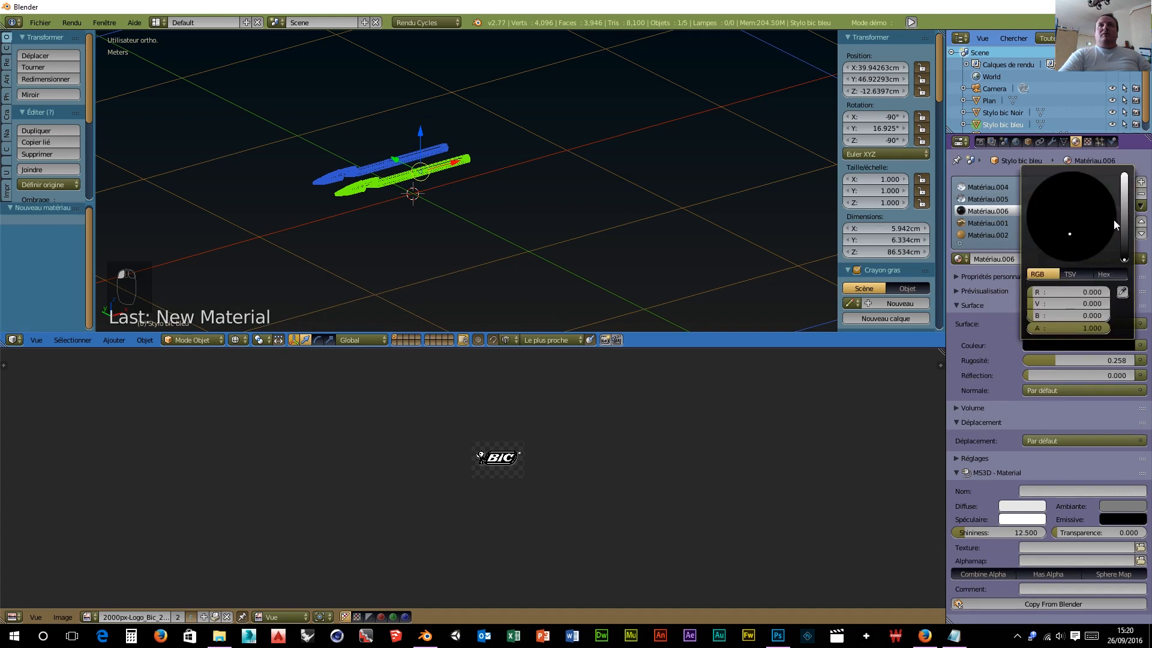
pyautogui.moveTo(1124, 228); pyautogui.dragTo(1108, 197)
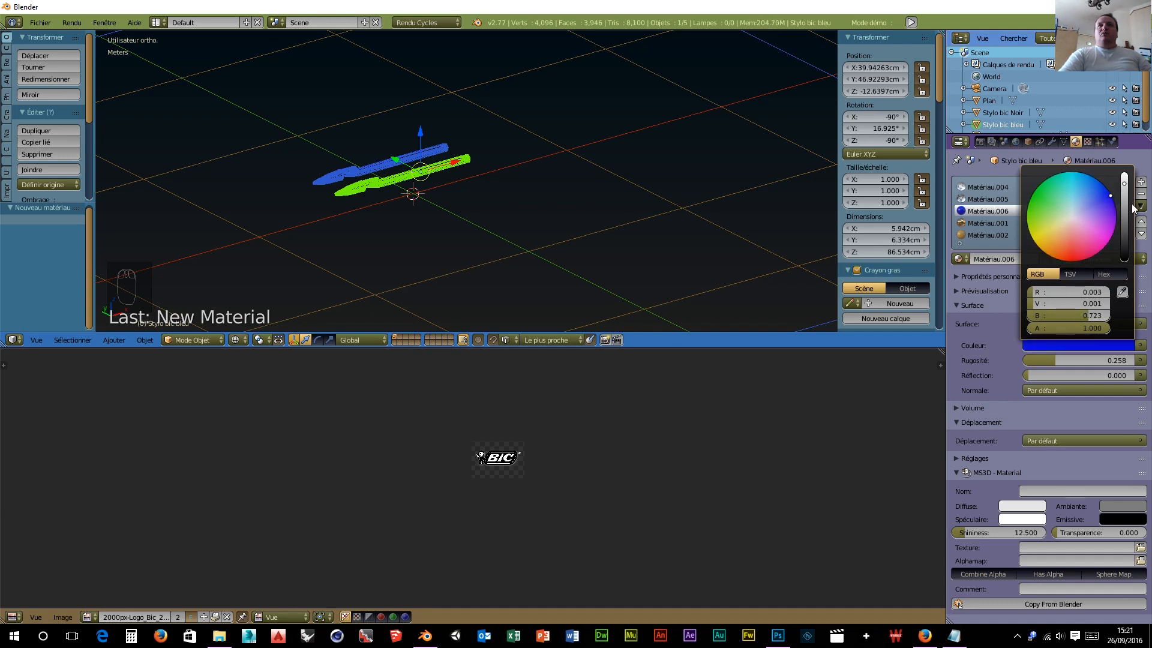
pyautogui.moveTo(1124, 183); pyautogui.dragTo(1125, 205)
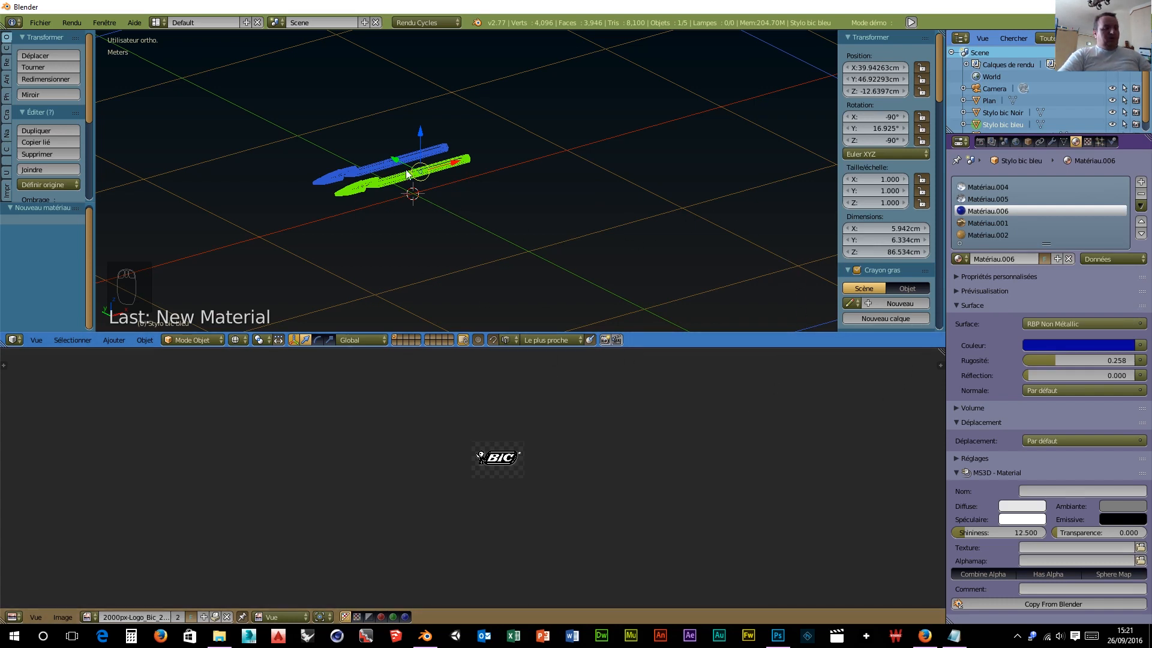
# Step: Duplicate the blue pen about -19.73 cm along global Y and rename the copy "Stylo bic vert"
pyautogui.hotkey('shift', 'd')
pyautogui.press('y')
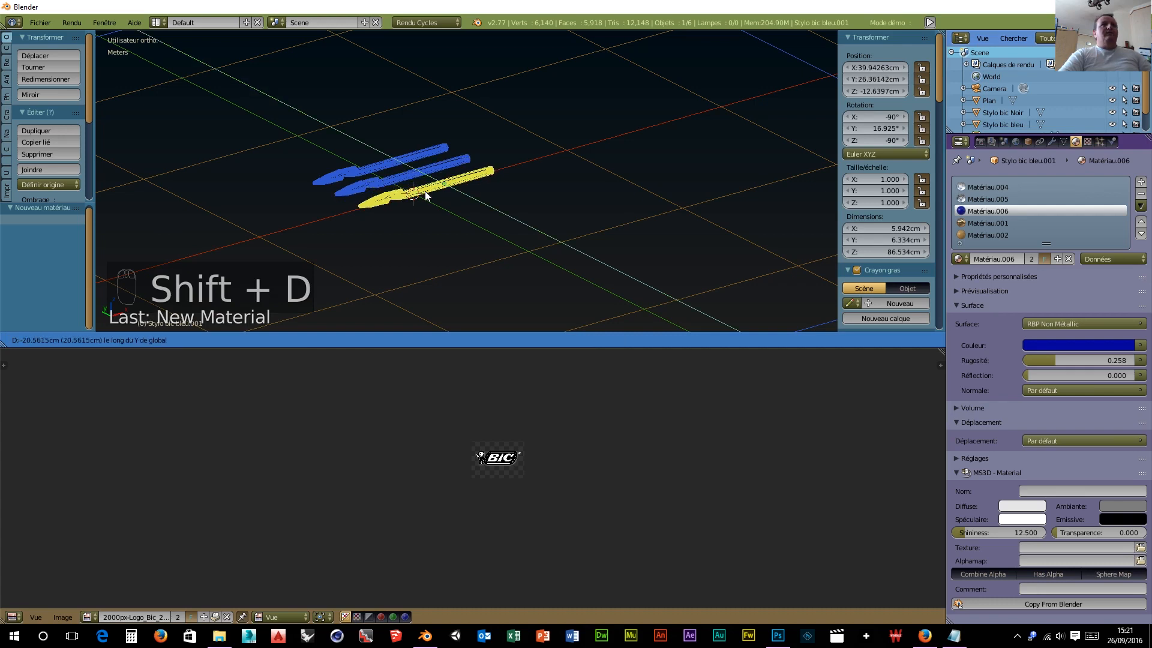
pyautogui.click(424, 190)
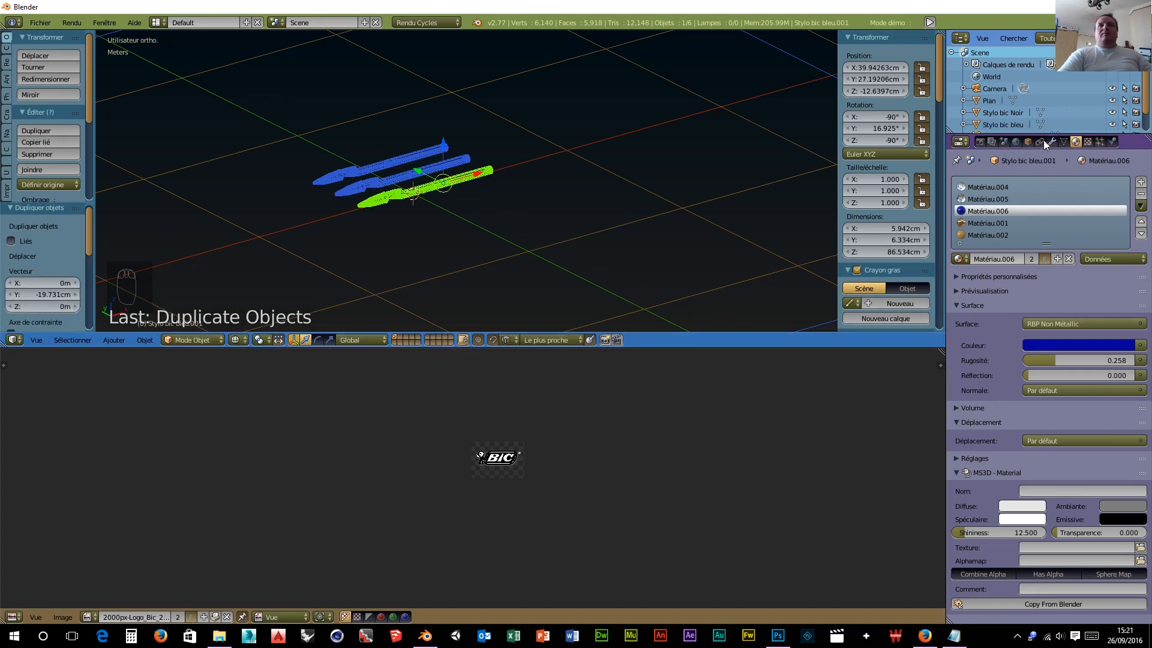
pyautogui.click(1029, 142)
pyautogui.click(1007, 181)
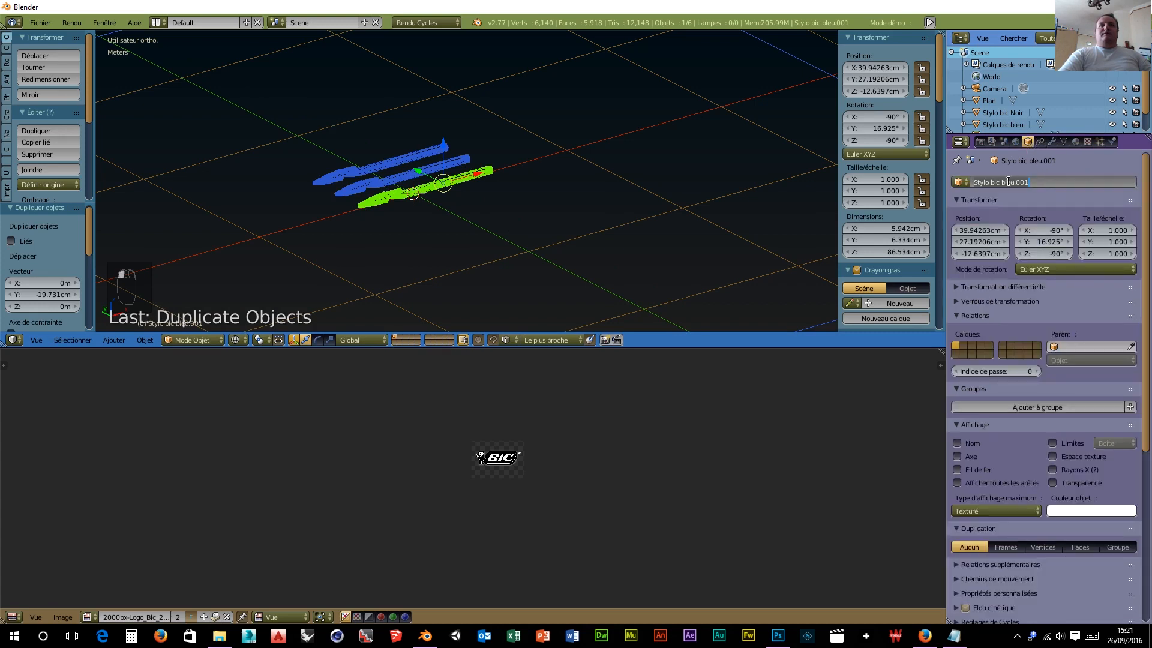
pyautogui.moveTo(1001, 182); pyautogui.dragTo(1038, 183)
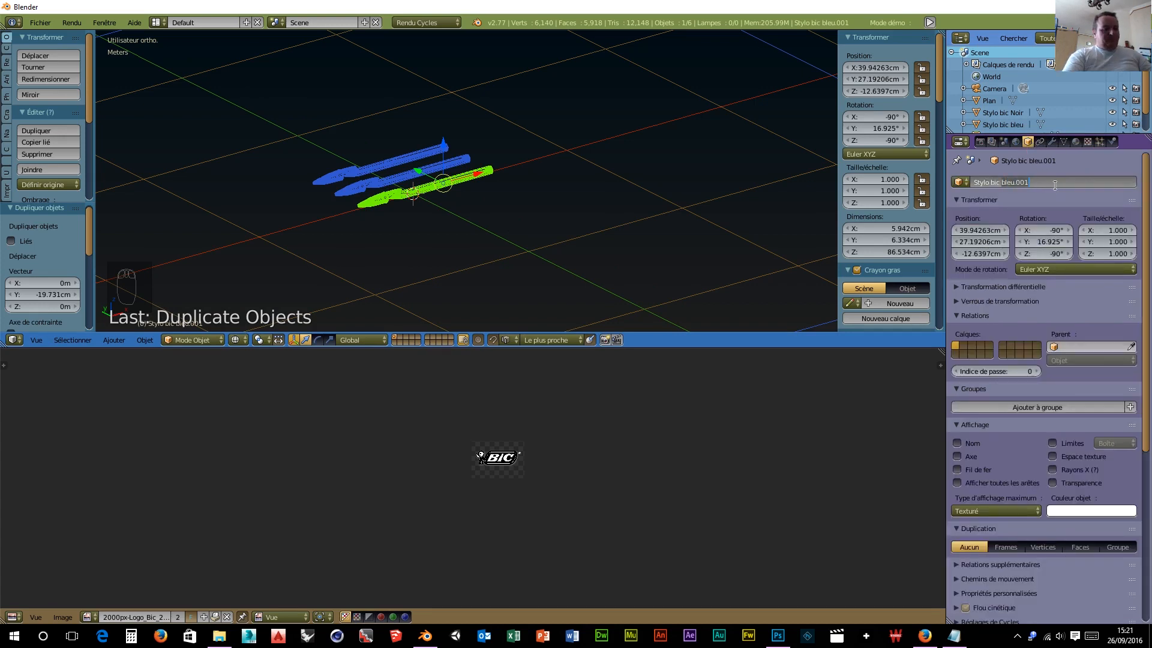
pyautogui.write('vert')
pyautogui.press('Return')
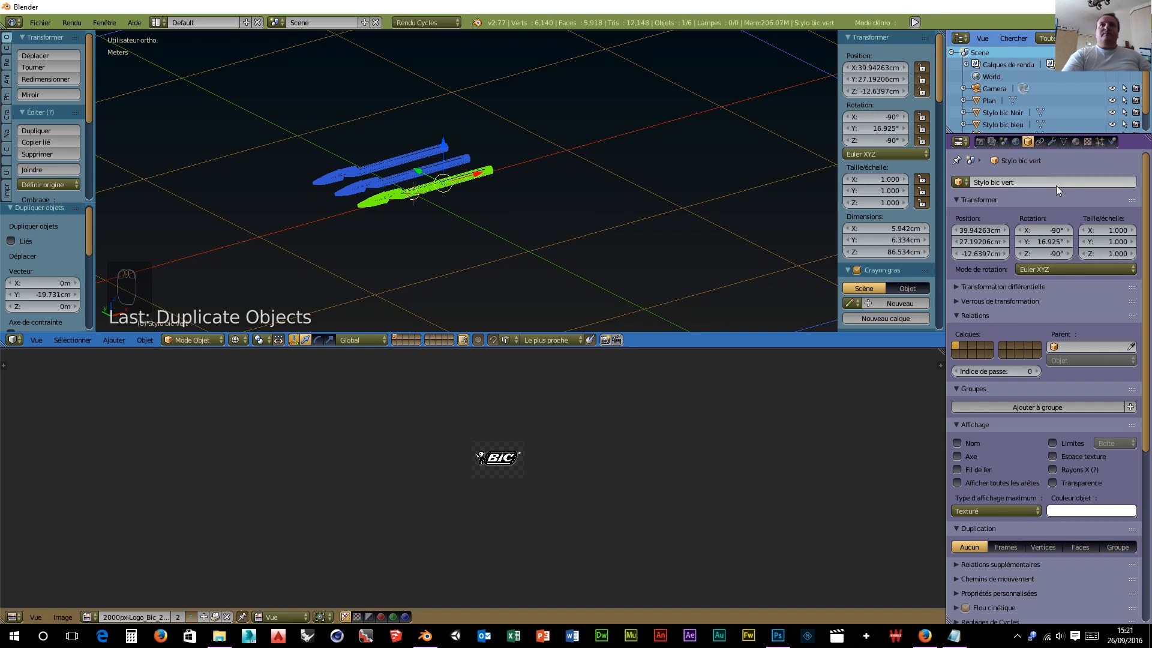
# Step: Give Stylo bic vert its own copy of the blue material and set its colour to dark green
pyautogui.click(1076, 141)
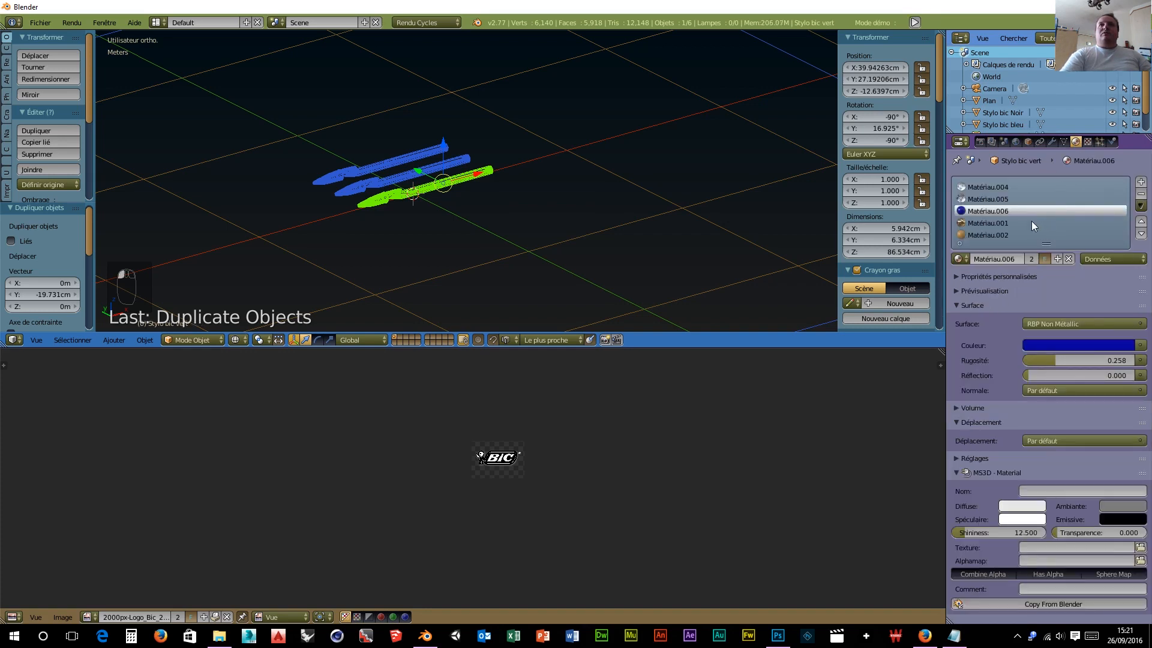
pyautogui.click(1056, 260)
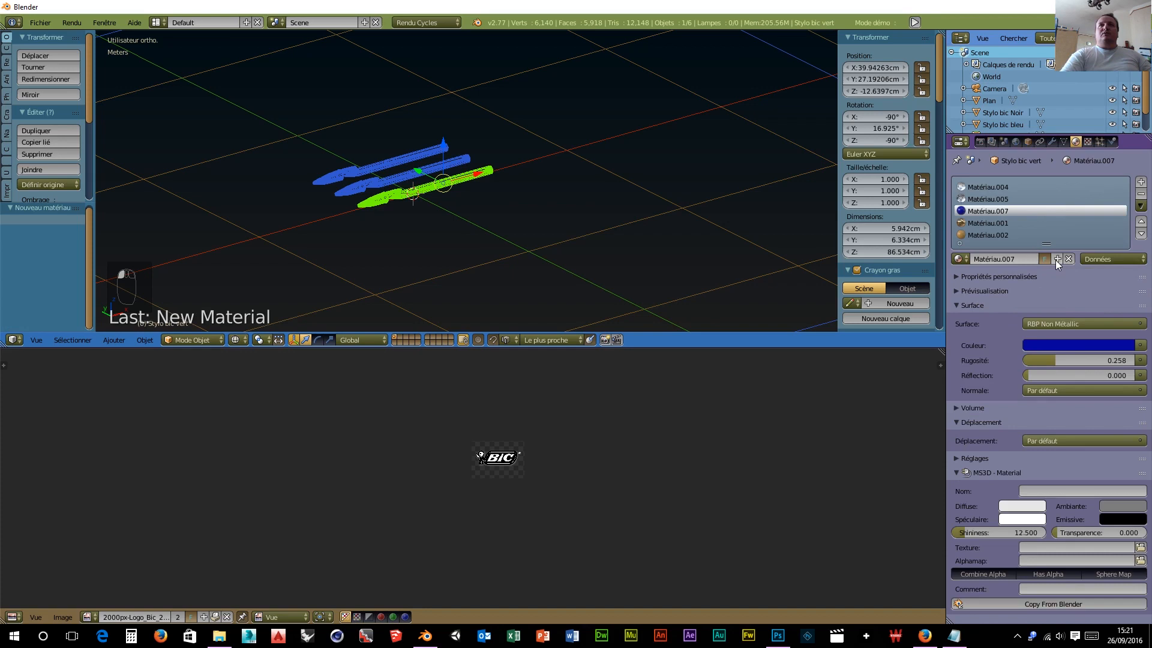
pyautogui.click(1077, 343)
pyautogui.click(1046, 206)
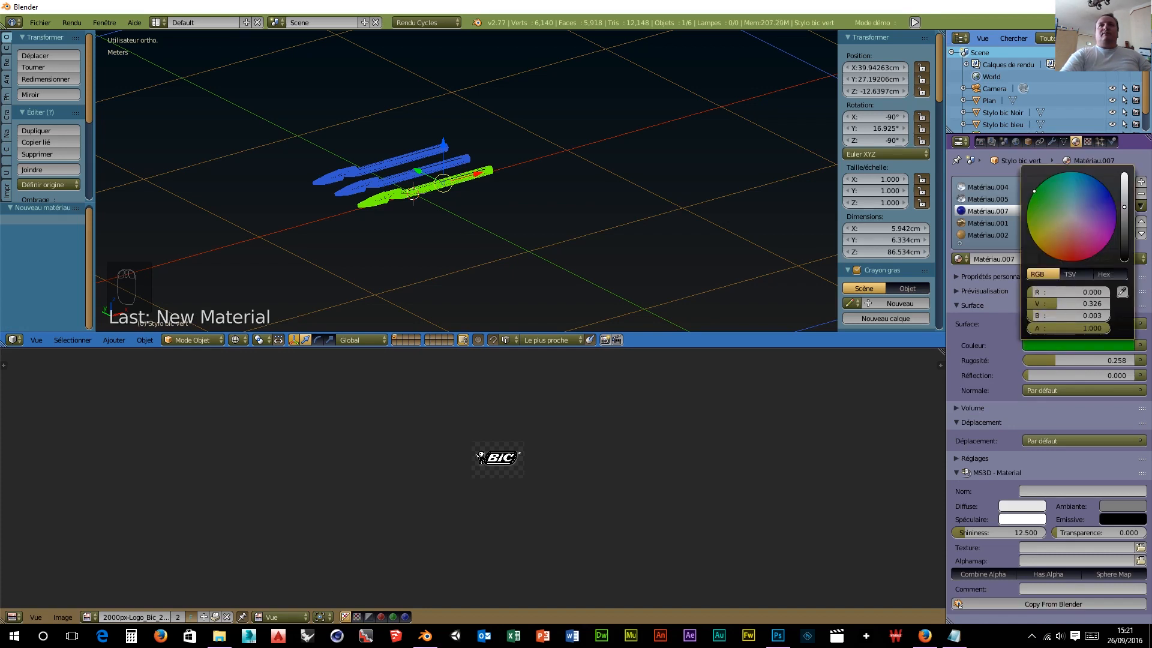
pyautogui.moveTo(1031, 197); pyautogui.dragTo(1032, 194)
pyautogui.moveTo(1126, 219); pyautogui.dragTo(1125, 232)
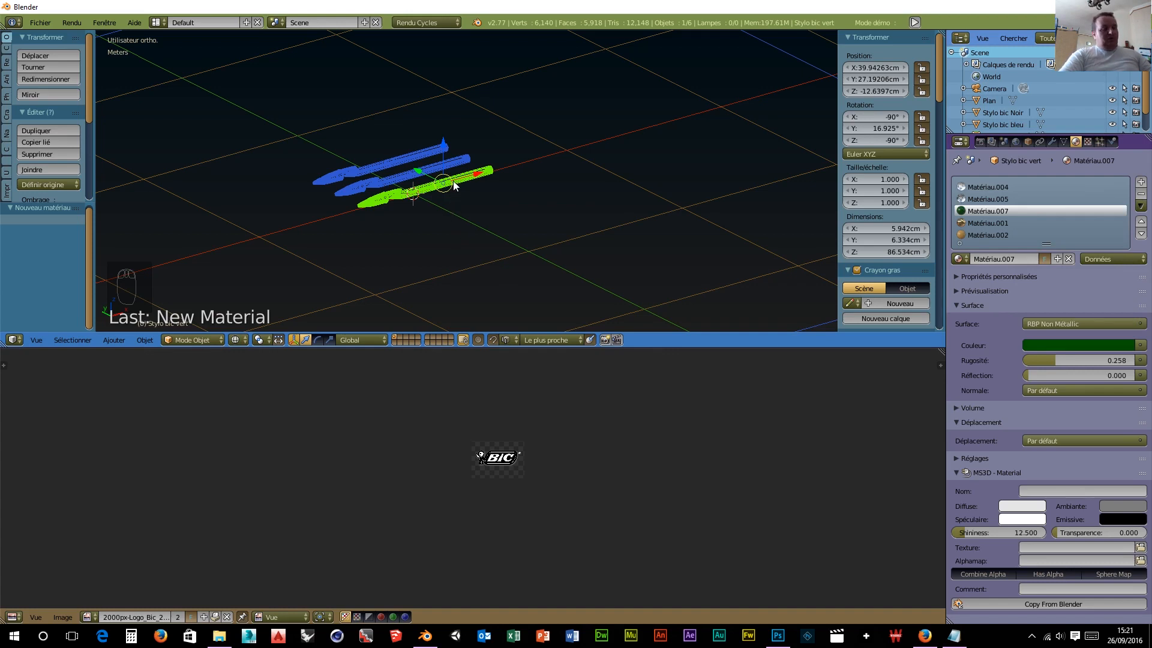
# Step: Duplicate the green pen about -22.85 cm along global Y and rename the copy "Stylo bic rouge"
pyautogui.hotkey('shift', 'd')
pyautogui.press('y')
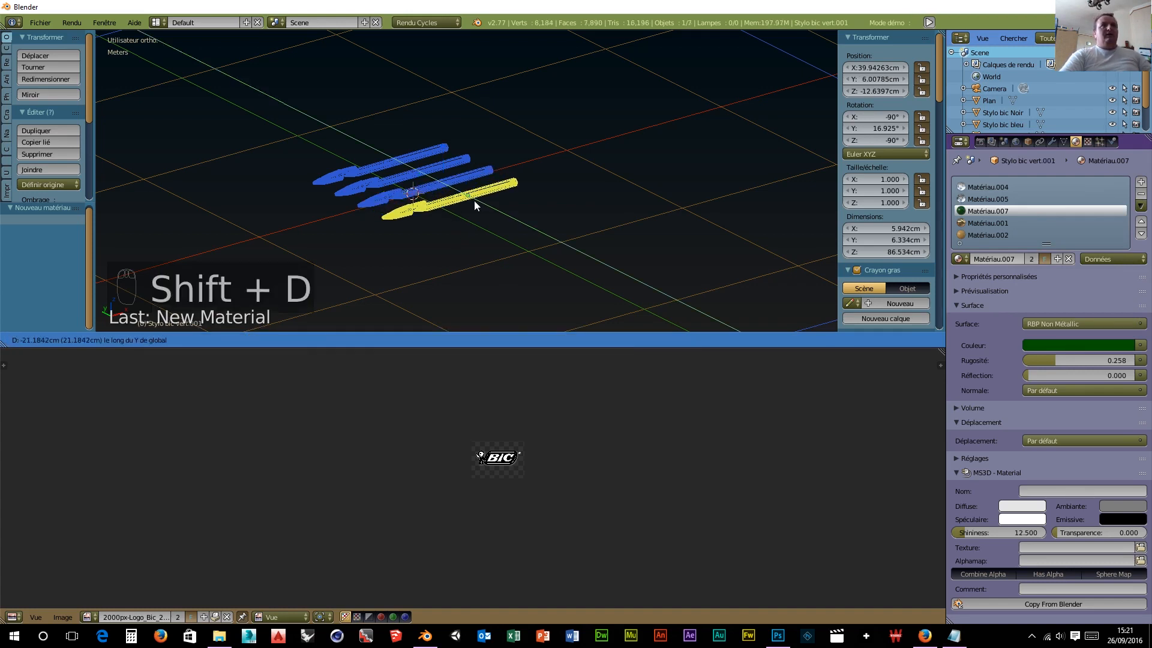
pyautogui.click(474, 204)
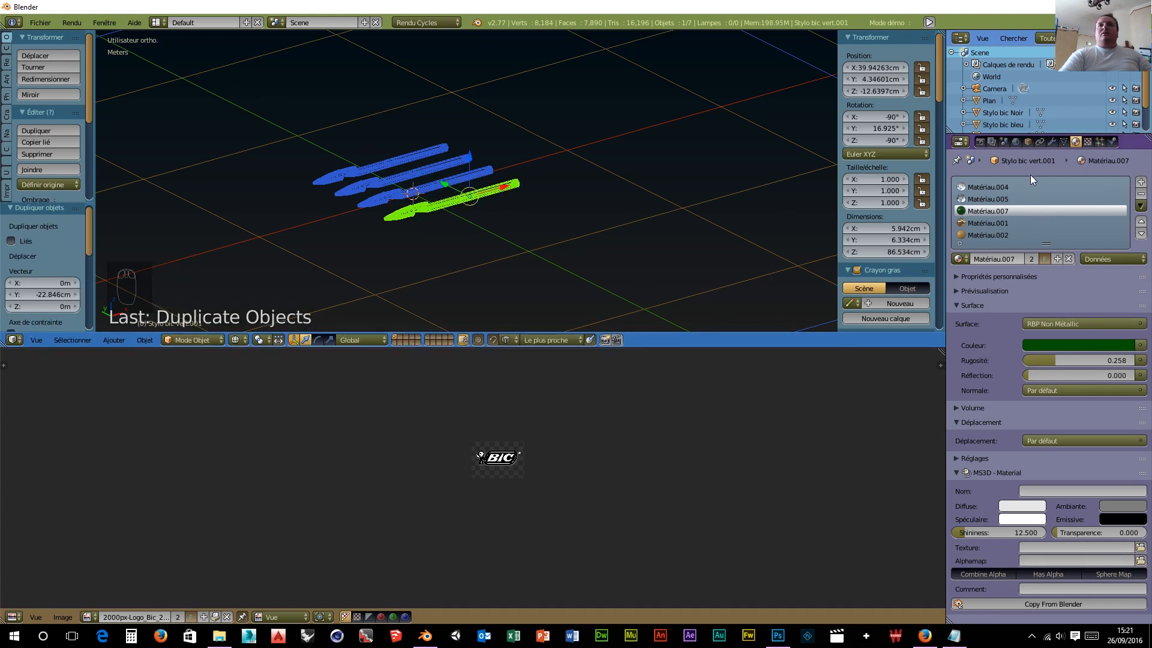
pyautogui.click(1028, 141)
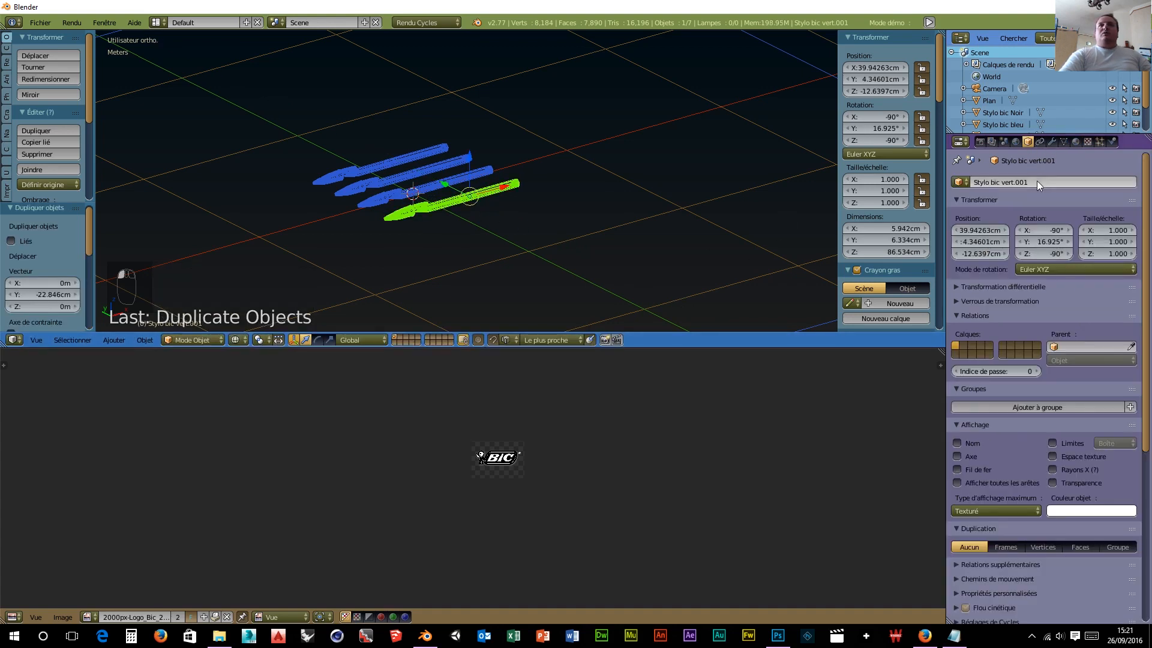
pyautogui.click(1009, 182)
pyautogui.press('End')
pyautogui.press('BackSpace')
pyautogui.press('BackSpace')
pyautogui.press('BackSpace')
pyautogui.press('BackSpace')
pyautogui.press('BackSpace')
pyautogui.press('BackSpace')
pyautogui.press('BackSpace')
pyautogui.press('BackSpace')
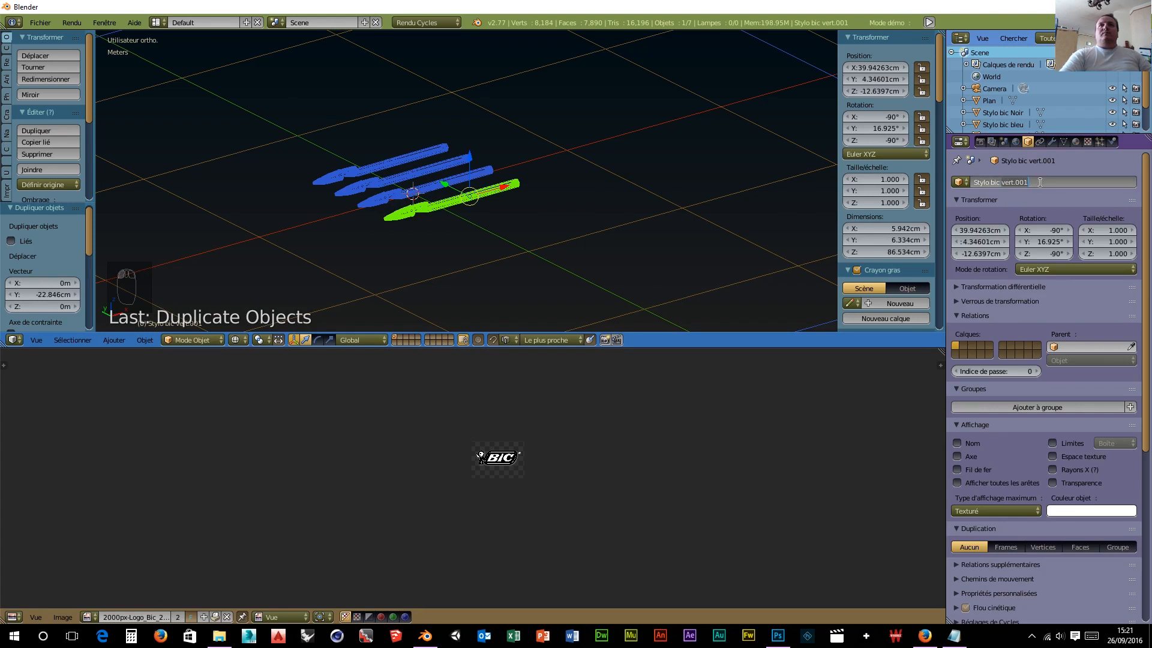
pyautogui.write('rouge')
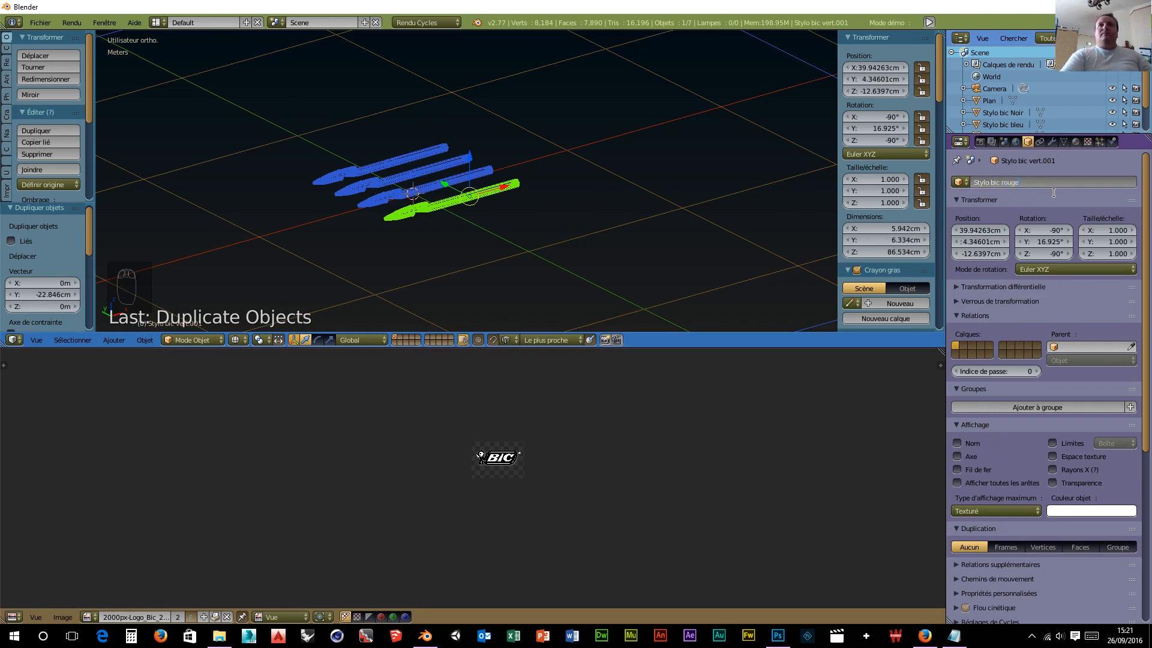
pyautogui.press('Return')
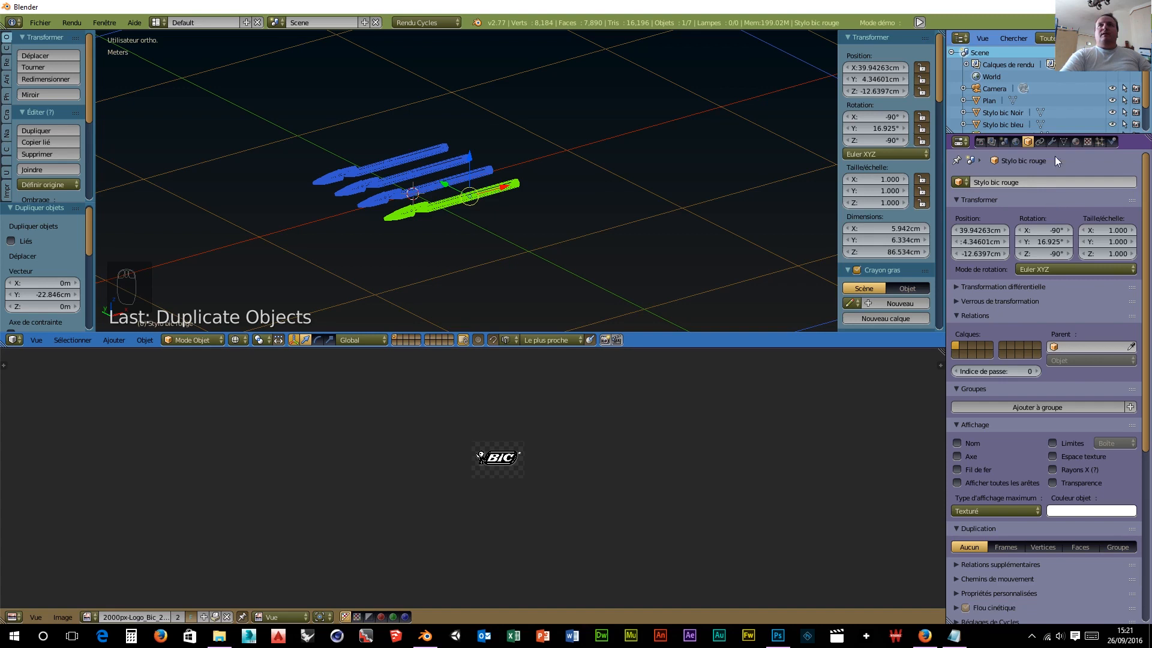
# Step: Give Stylo bic rouge its own copy of the green material and set its colour to bright red
pyautogui.click(1077, 142)
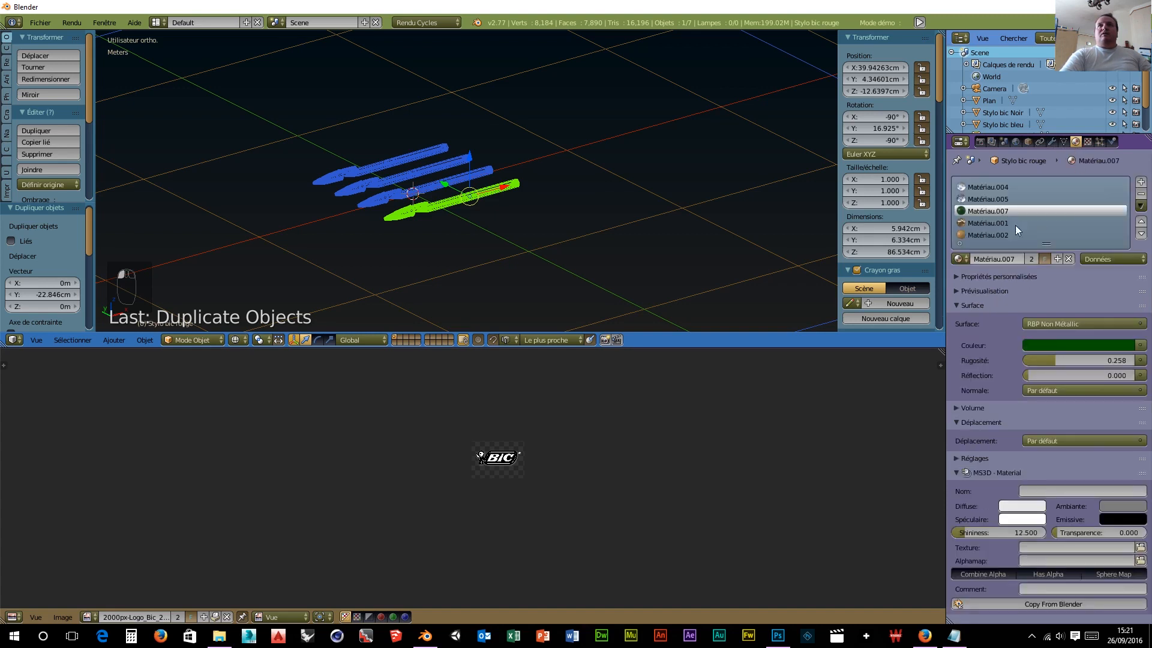
pyautogui.click(1056, 259)
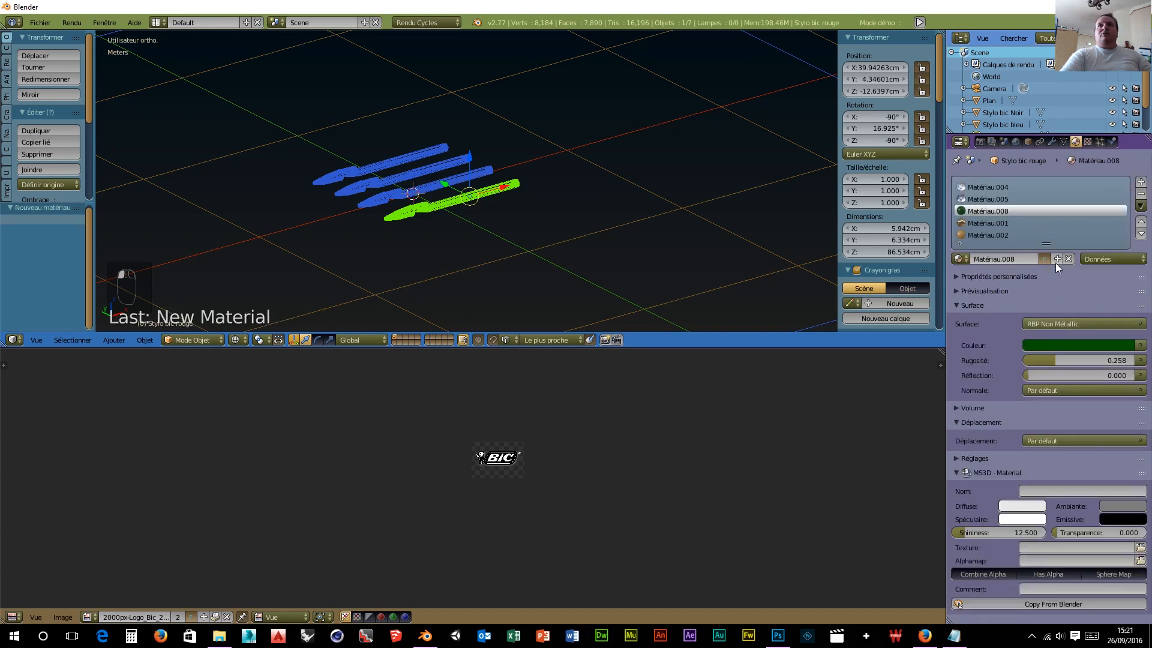
pyautogui.click(1072, 347)
pyautogui.moveTo(1067, 239); pyautogui.dragTo(1060, 260)
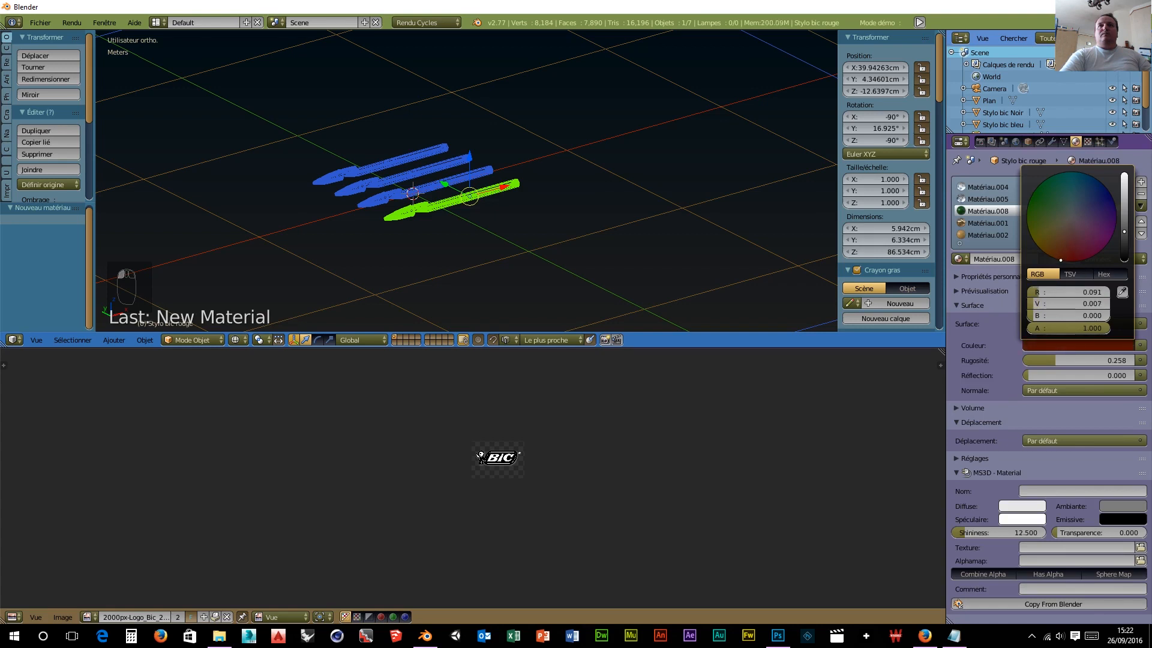
pyautogui.click(1095, 347)
pyautogui.moveTo(1125, 241); pyautogui.dragTo(1124, 195)
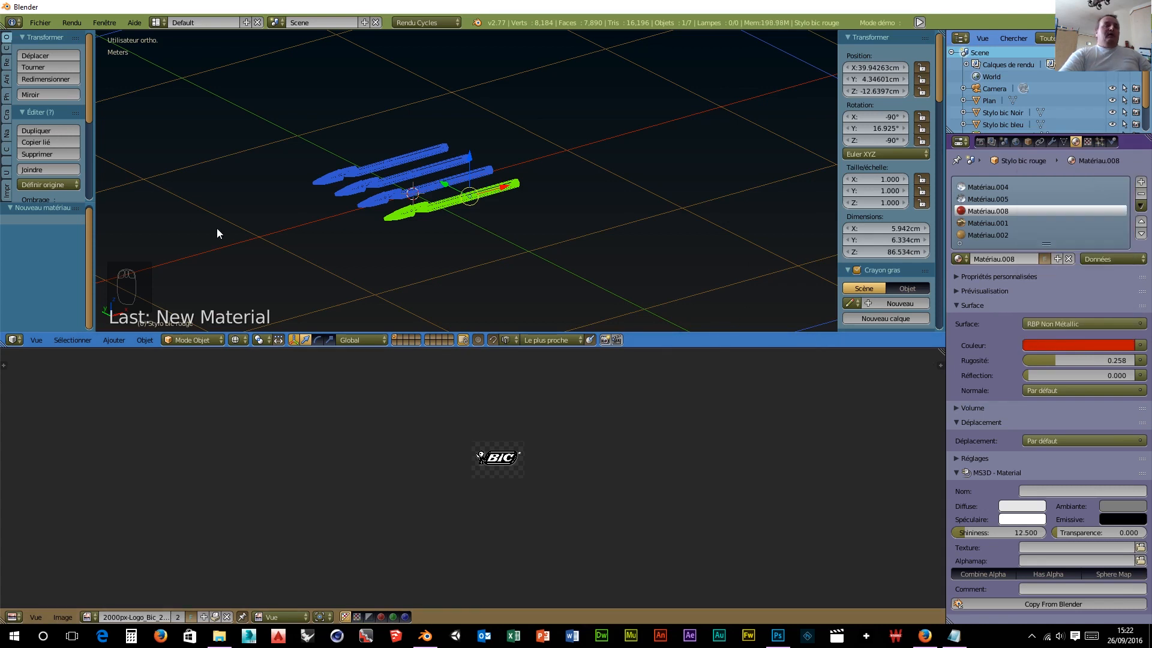
# Step: Add a new material to the plane with the PBR Metal Titane surface and a roughness of 0.124
pyautogui.moveTo(663, 179); pyautogui.dragTo(704, 120, button='middle')
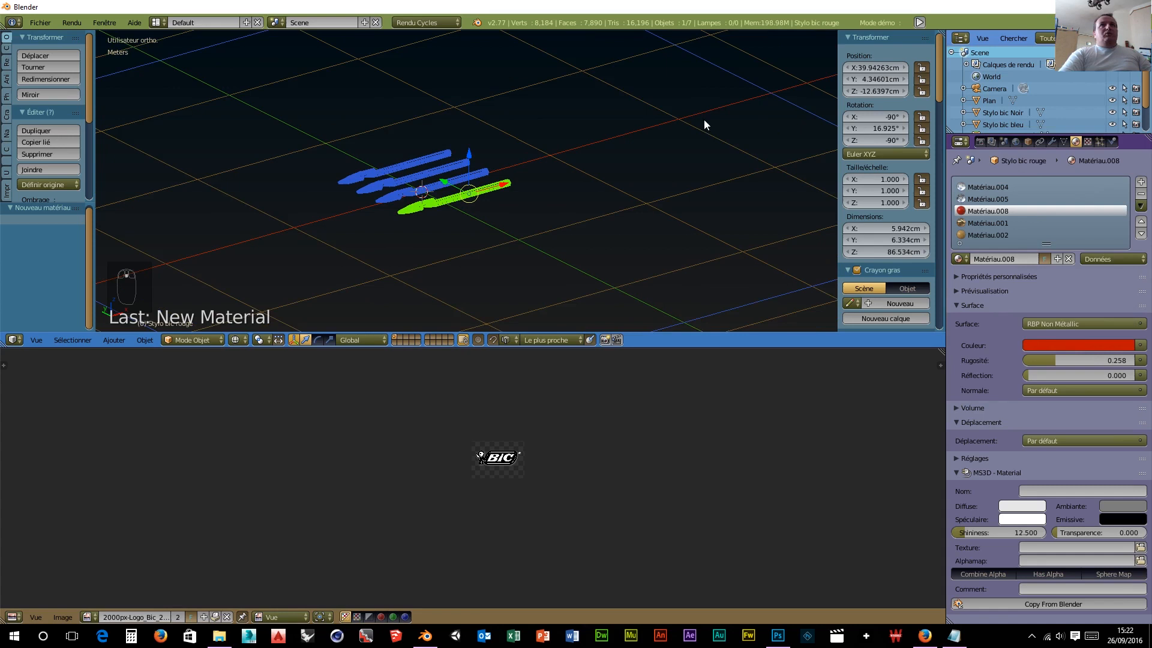
pyautogui.rightClick(718, 83)
pyautogui.rightClick(750, 89)
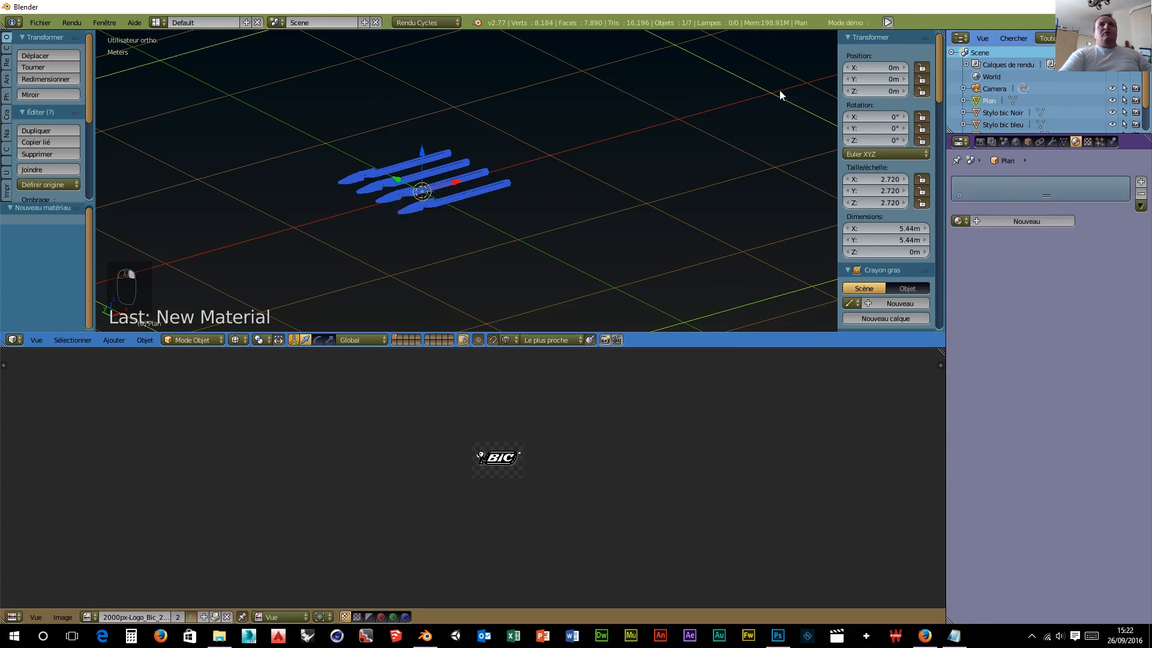
pyautogui.click(981, 222)
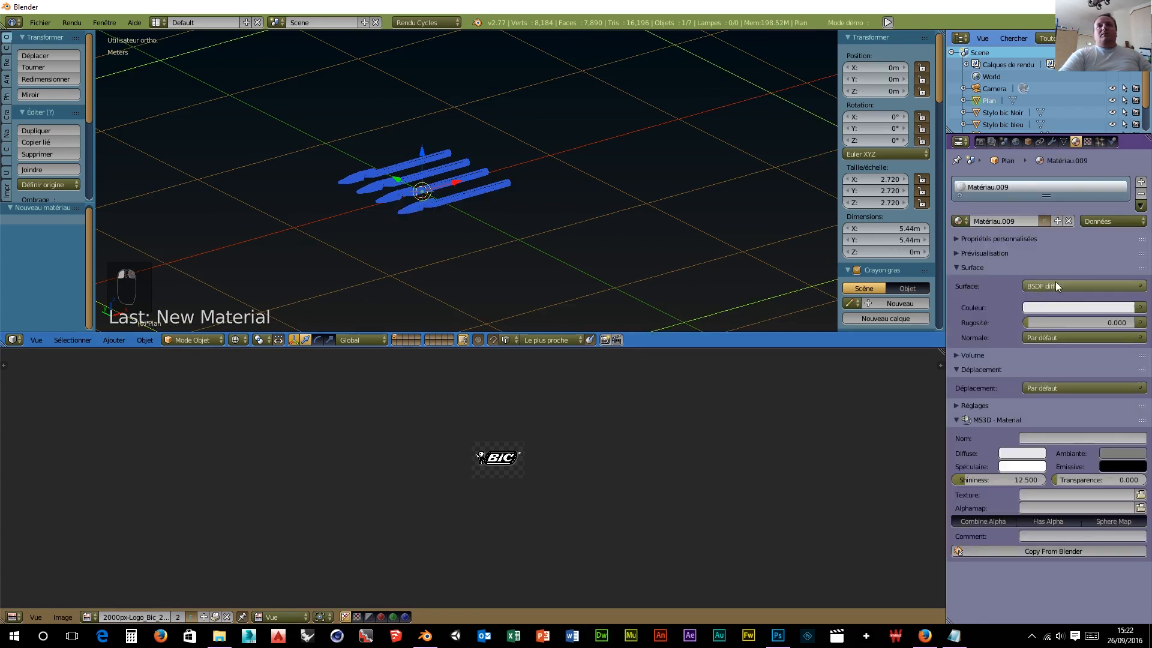
pyautogui.click(1115, 286)
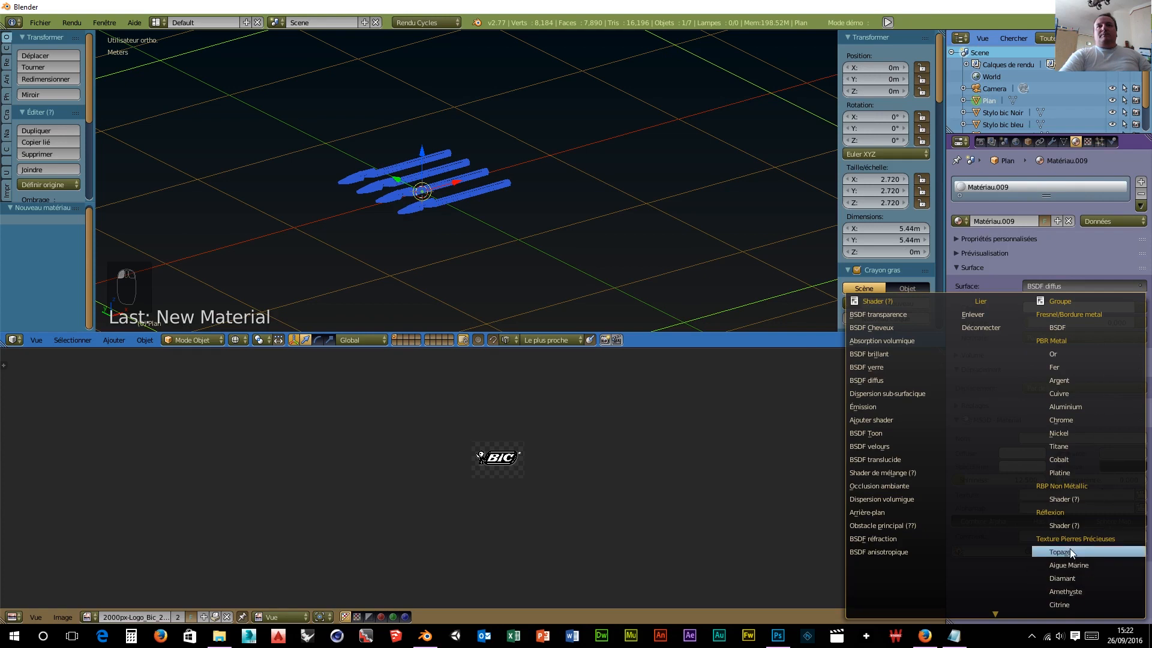
pyautogui.click(1071, 444)
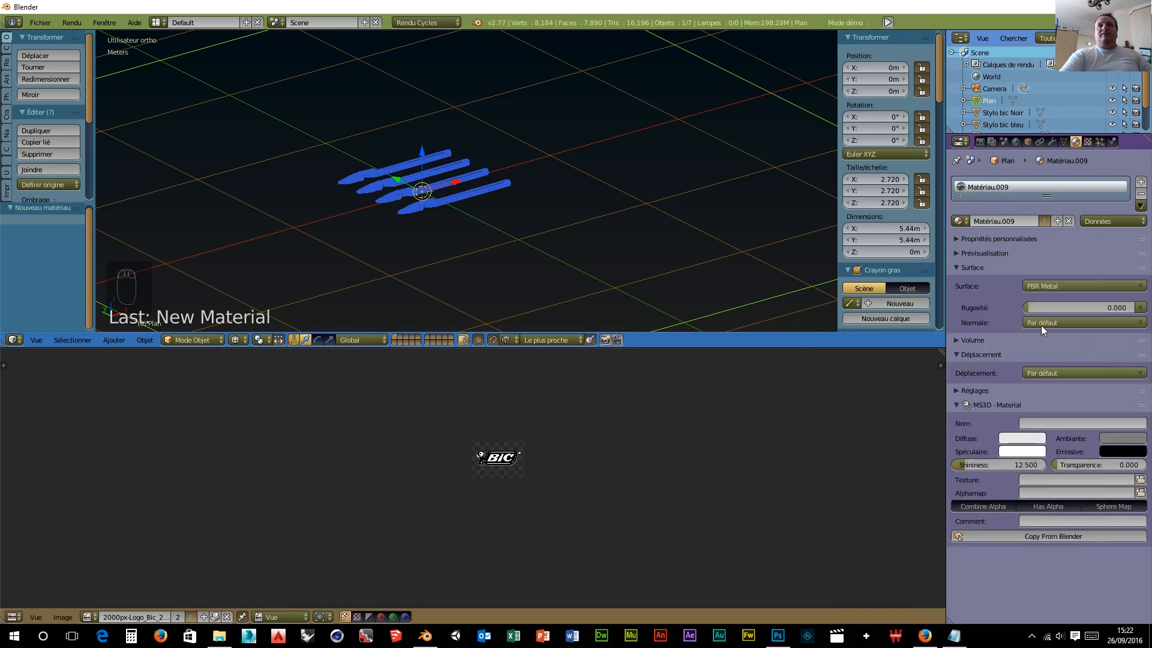
pyautogui.click(1027, 309)
pyautogui.moveTo(1027, 308); pyautogui.dragTo(1054, 308)
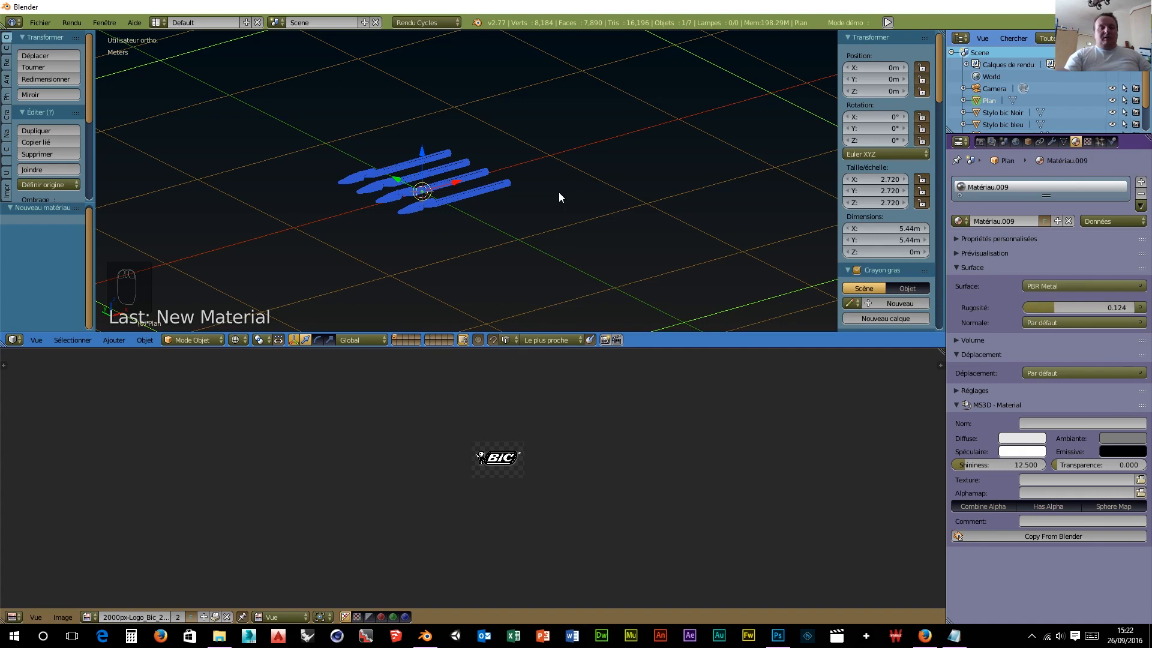
# Step: Select all four pens and raise them together about 15.03 cm along Z in front view
pyautogui.moveTo(555, 196); pyautogui.dragTo(520, 250, button='middle')
pyautogui.scroll(6, 450, 272)
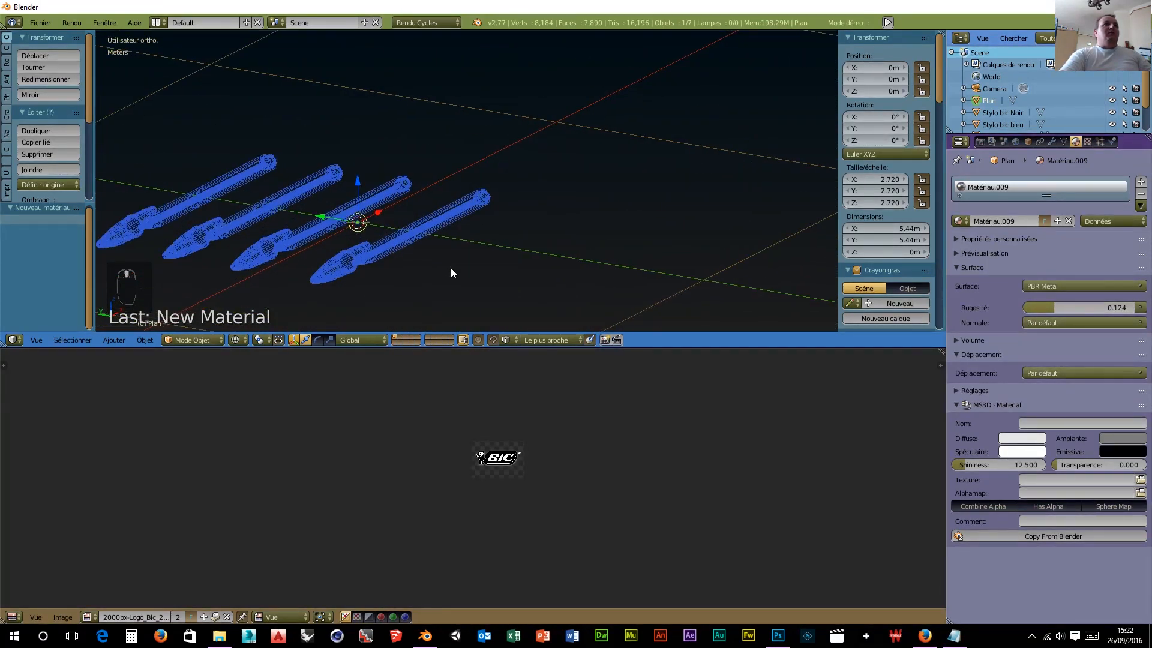
pyautogui.keyDown('shift'); pyautogui.moveTo(451, 267); pyautogui.dragTo(593, 235, button='middle'); pyautogui.keyUp('shift')
pyautogui.click(580, 196)
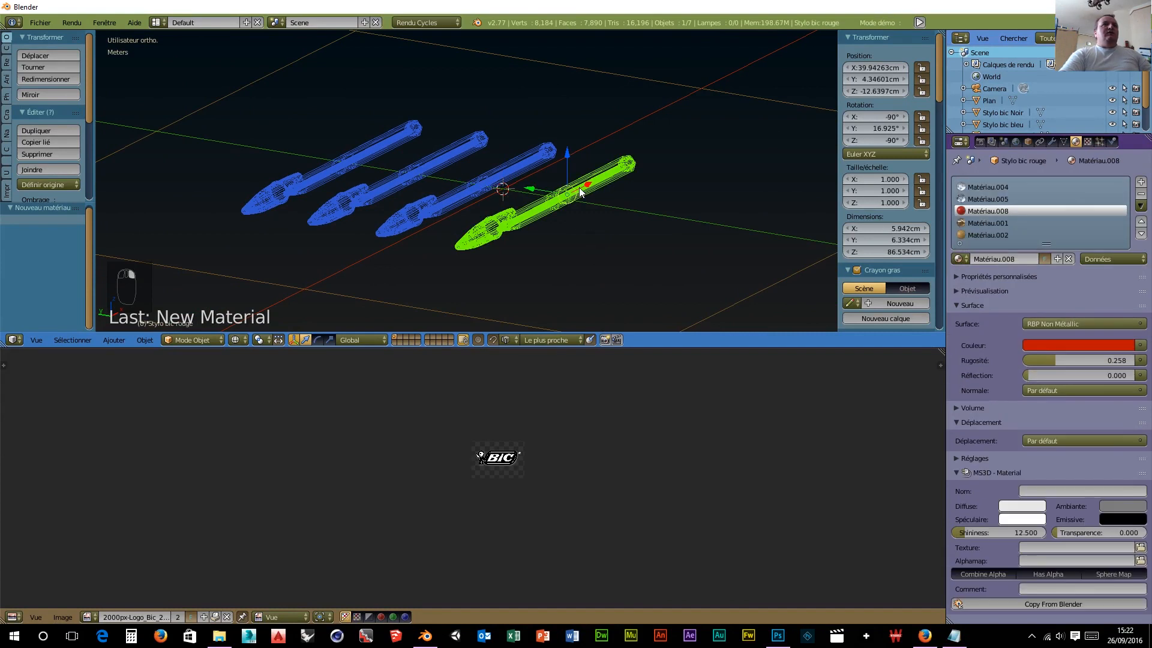
pyautogui.keyDown('shift'); pyautogui.click(517, 171); pyautogui.keyUp('shift')
pyautogui.keyDown('shift'); pyautogui.click(413, 165); pyautogui.keyUp('shift')
pyautogui.keyDown('shift'); pyautogui.click(351, 152); pyautogui.keyUp('shift')
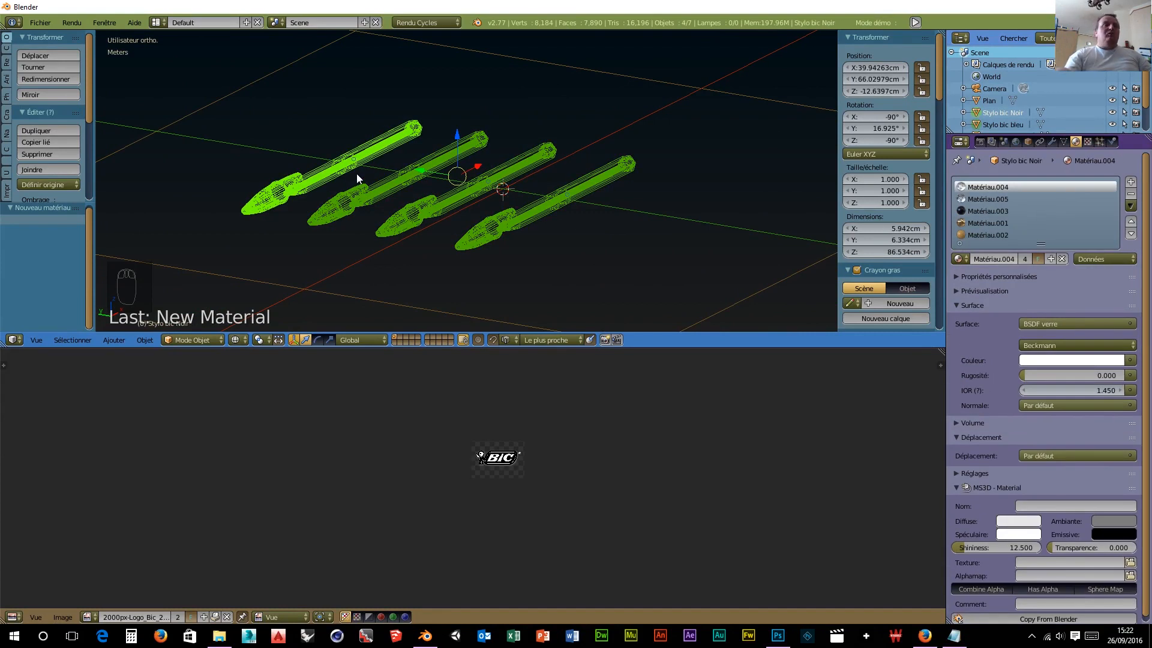
pyautogui.press('KP_1')
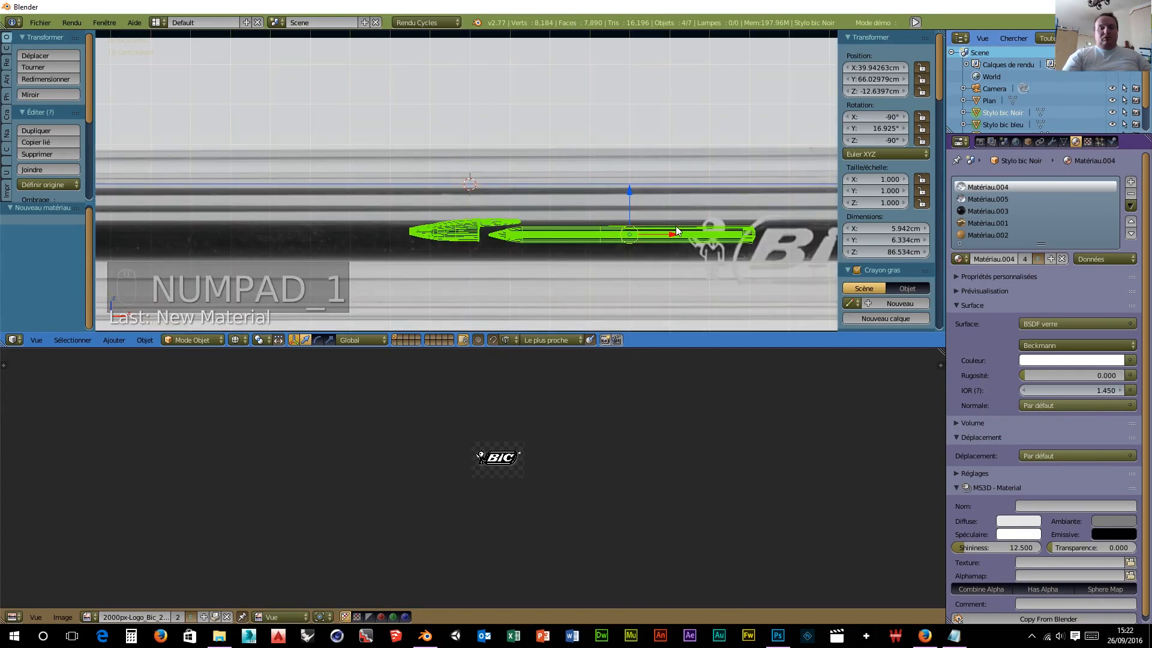
pyautogui.moveTo(628, 193); pyautogui.dragTo(632, 134)
pyautogui.moveTo(541, 278); pyautogui.dragTo(678, 279, button='middle')
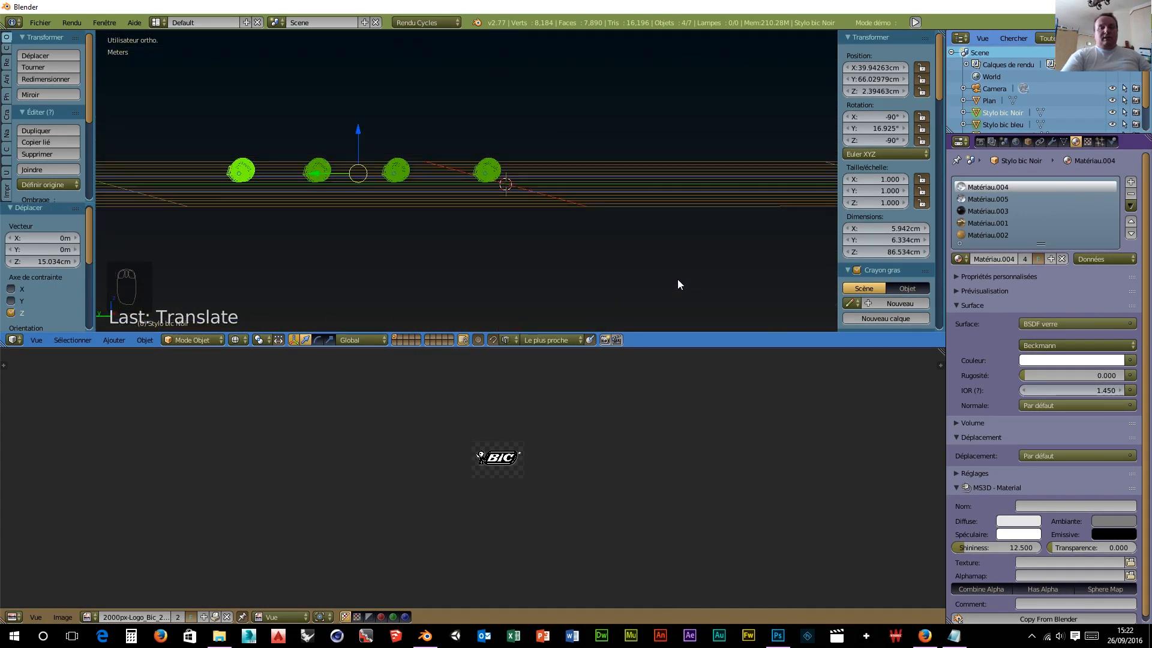
# Step: Turn off the background images in the 3D view
pyautogui.scroll(-8, 911, 228)
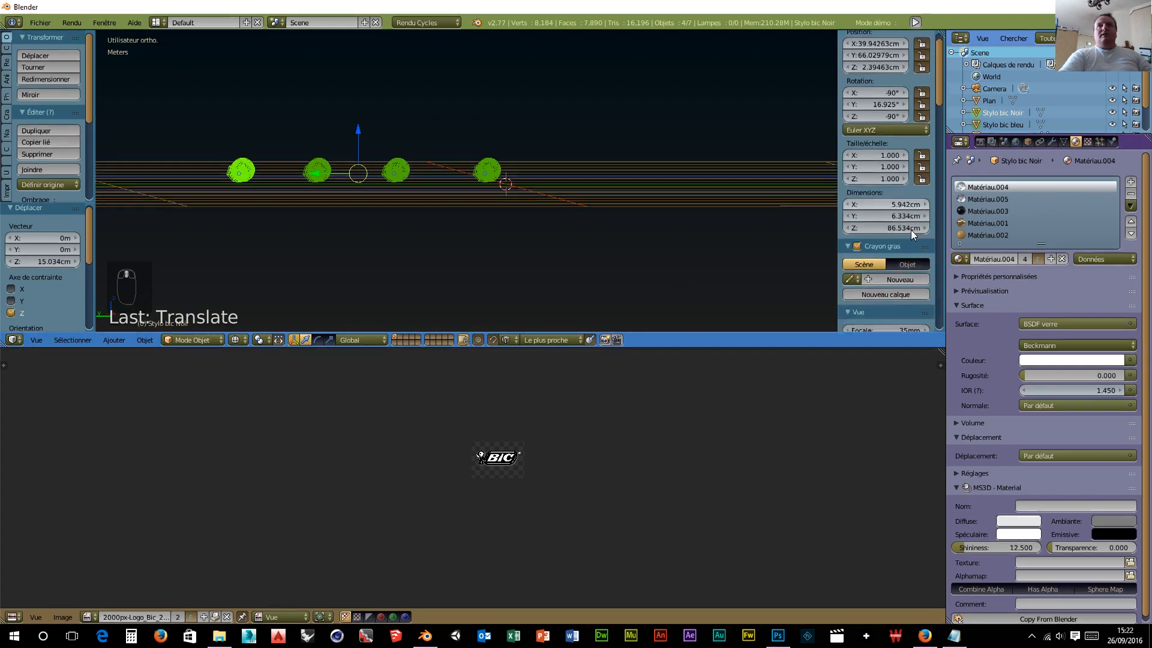
pyautogui.scroll(-10, 910, 234)
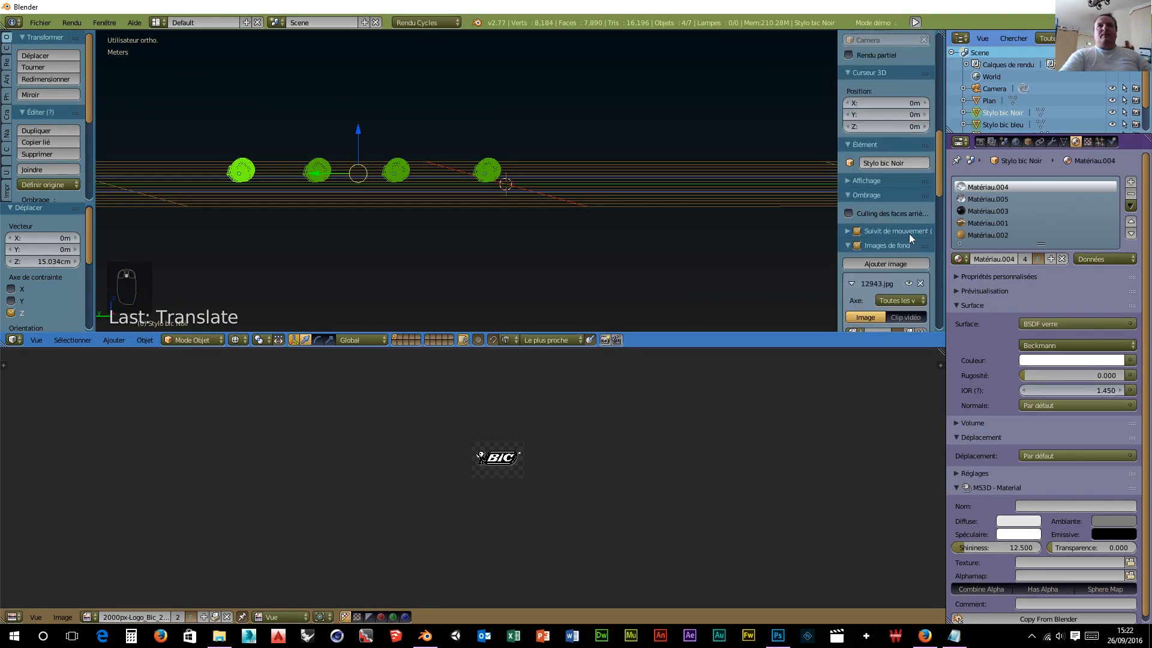
pyautogui.click(856, 222)
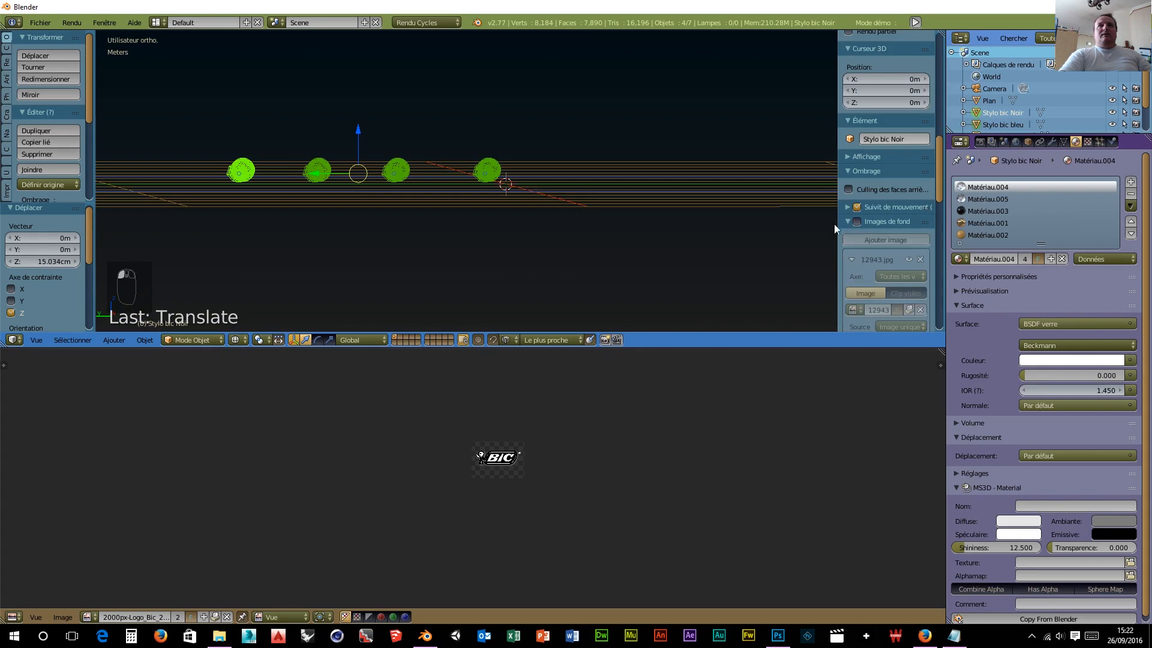
# Step: In front view, rotate the four selected pens about -0.60° around Y and lower them about 1.044 mm along Z
pyautogui.press('KP_1')
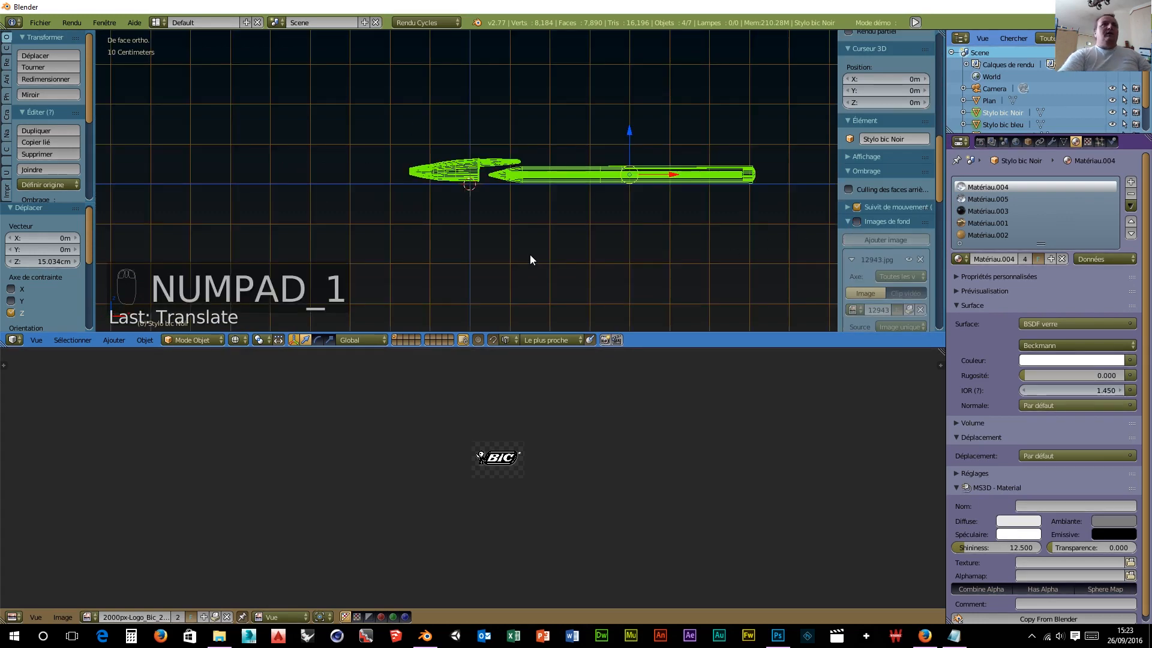
pyautogui.scroll(4, 522, 264)
pyautogui.scroll(-4, 594, 228)
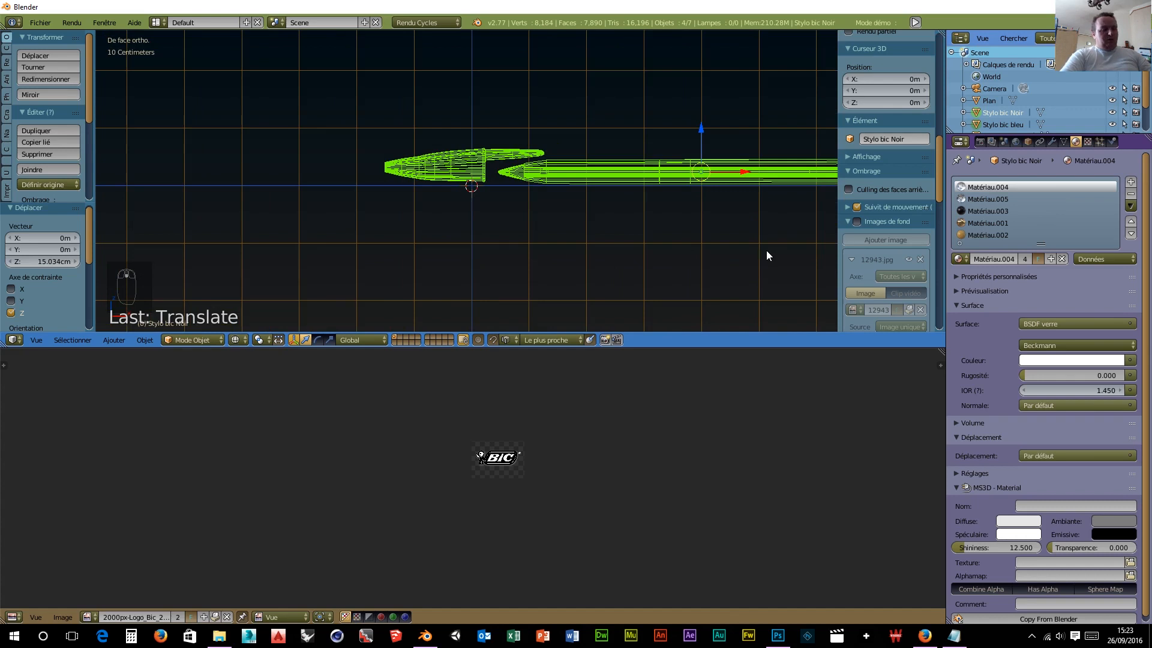
pyautogui.press('r')
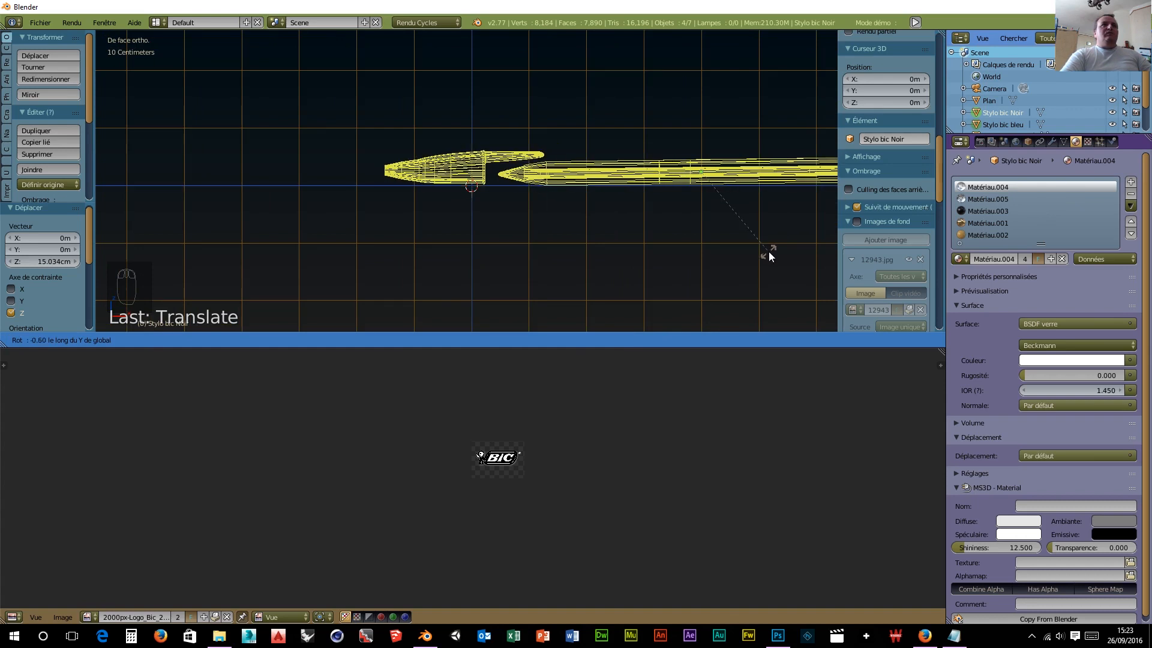
pyautogui.click(769, 251)
pyautogui.moveTo(701, 127); pyautogui.dragTo(701, 127)
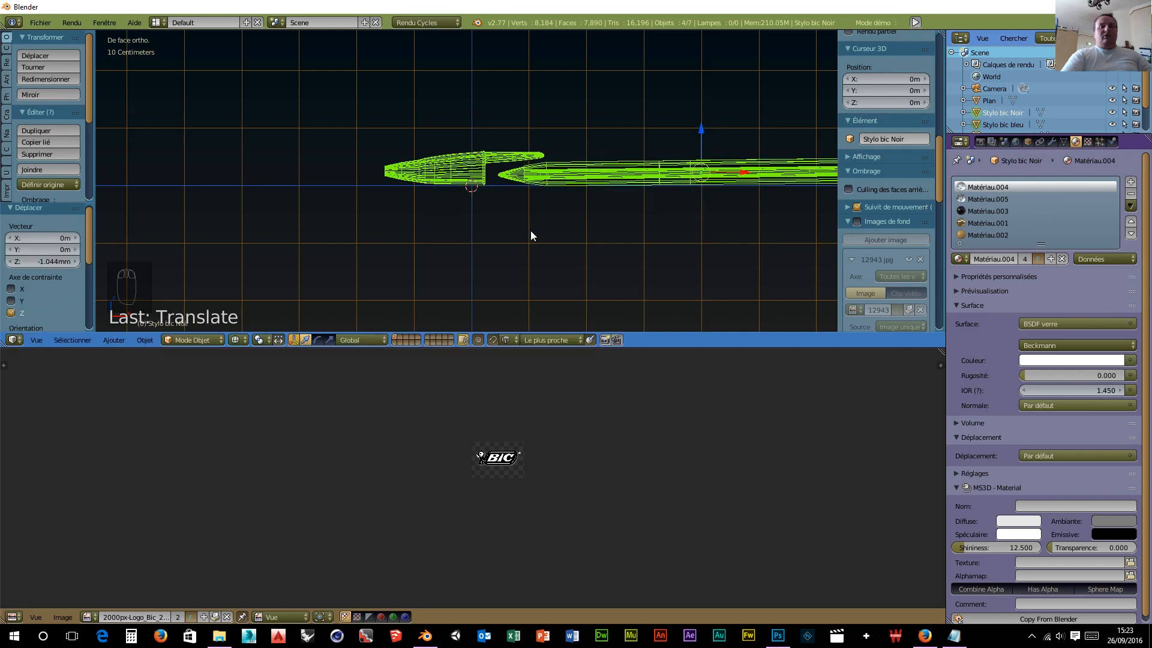
# Step: Frame the four pens up close in a user perspective view, seen from the cap side
pyautogui.press('KP_0')
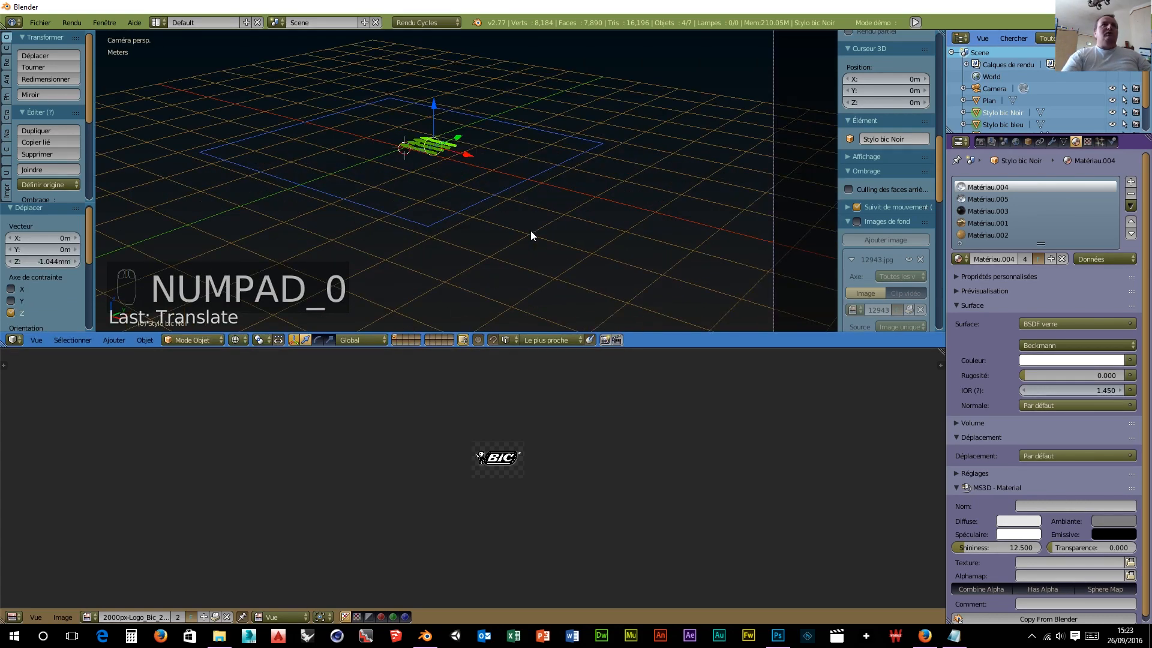
pyautogui.scroll(3, 509, 237)
pyautogui.keyDown('shift'); pyautogui.moveTo(459, 164); pyautogui.dragTo(674, 48, button='middle'); pyautogui.keyUp('shift')
pyautogui.scroll(1, 646, 366)
pyautogui.scroll(5, 591, 271)
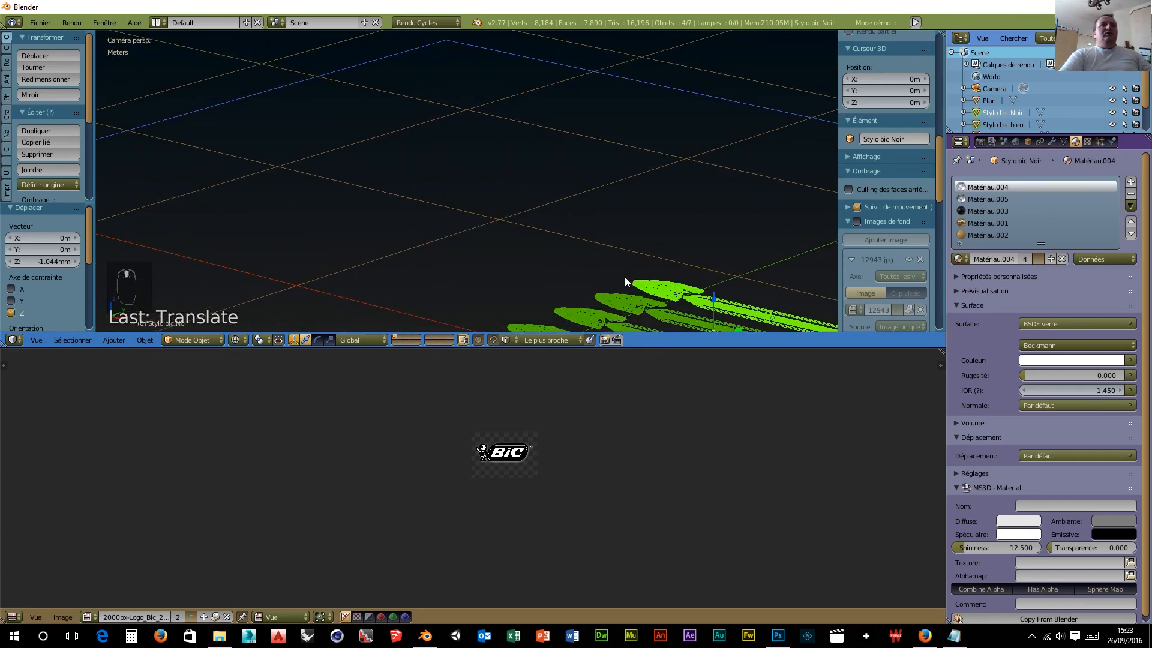
pyautogui.moveTo(631, 227); pyautogui.dragTo(726, 222, button='middle')
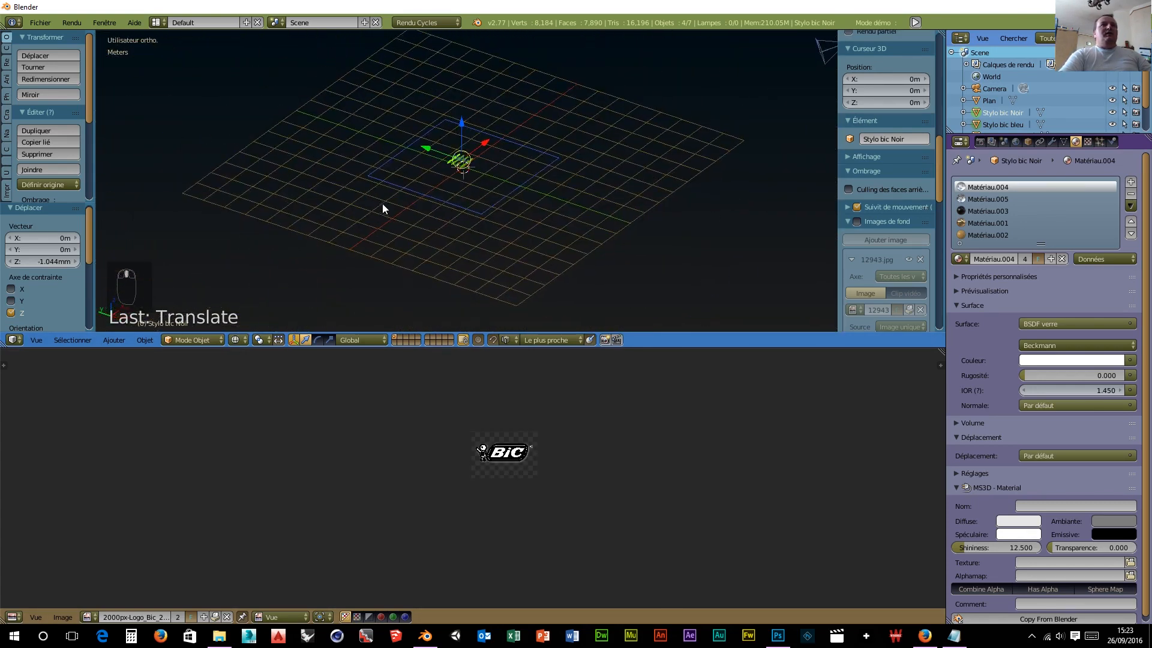
pyautogui.scroll(5, 387, 192)
pyautogui.keyDown('shift'); pyautogui.moveTo(459, 159); pyautogui.dragTo(536, 196, button='middle'); pyautogui.keyUp('shift')
pyautogui.scroll(3, 535, 272)
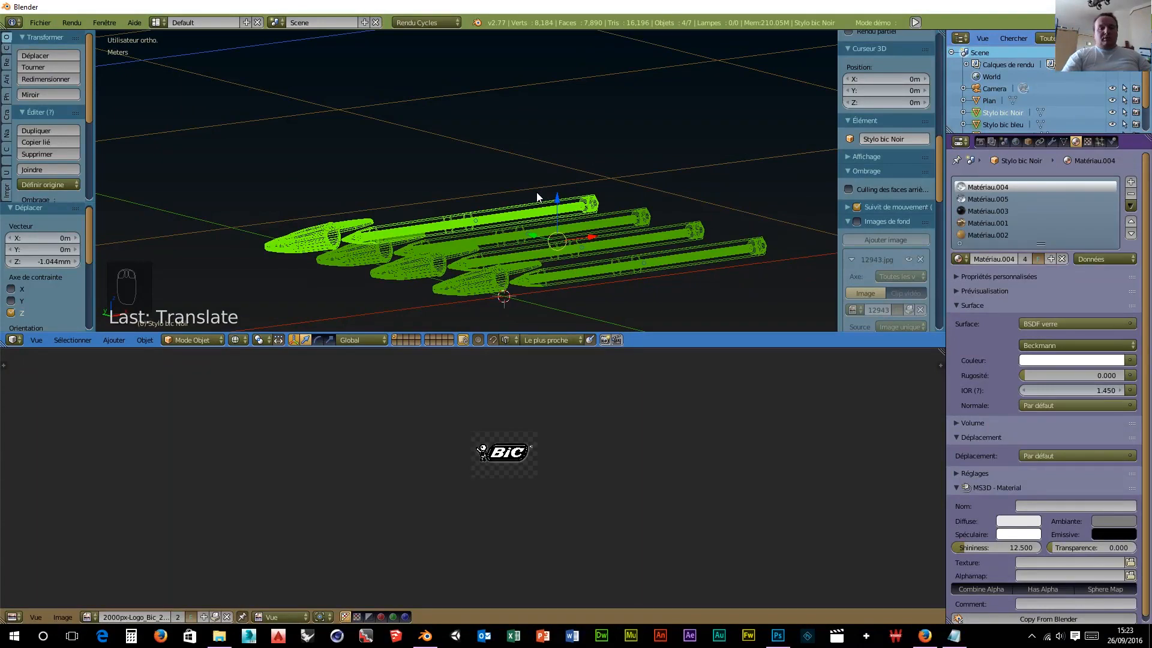
pyautogui.press('KP_5')
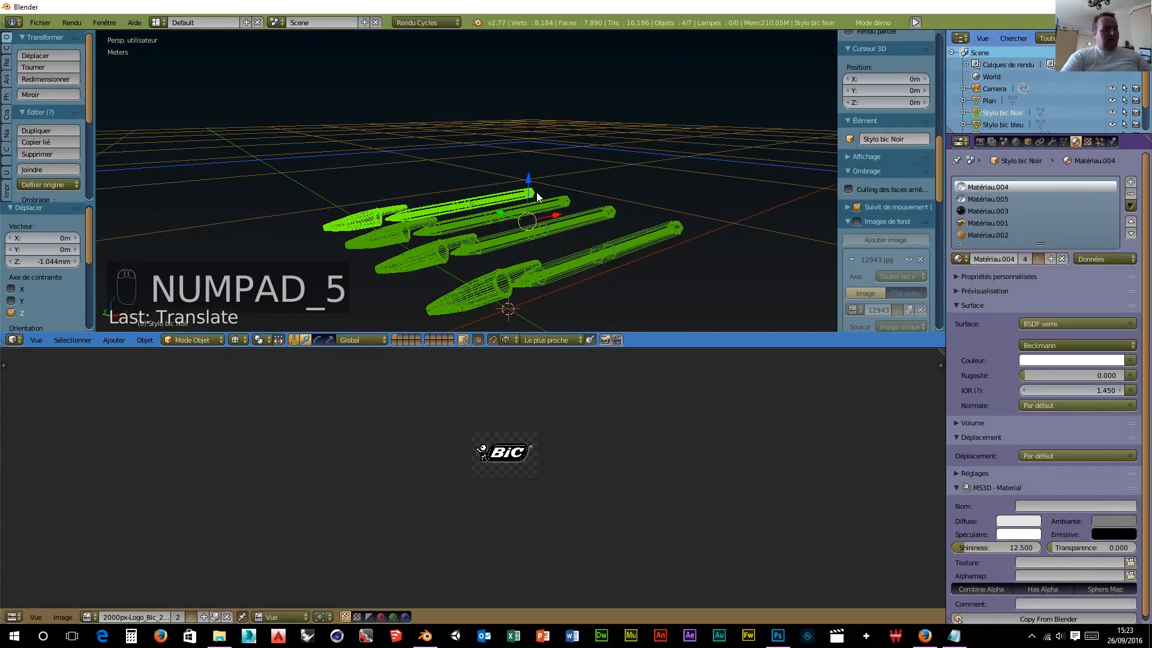
# Step: Select the plane under the pens and scale it uniformly by a factor of 20
pyautogui.rightClick(416, 148)
pyautogui.write('s20')
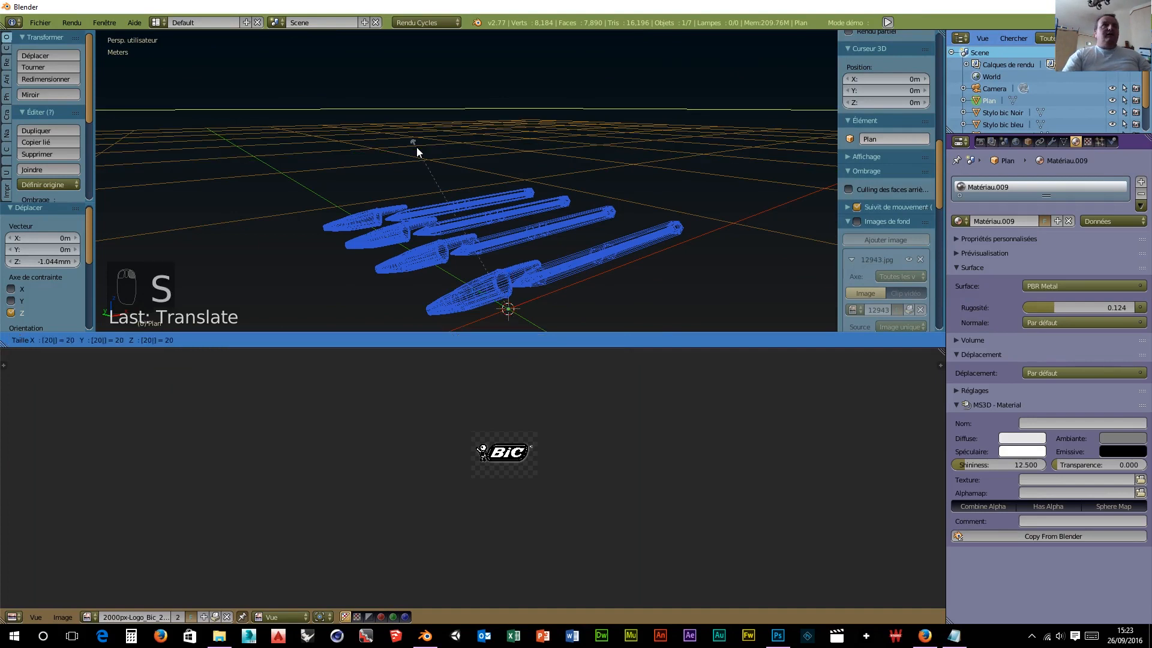
pyautogui.press('Return')
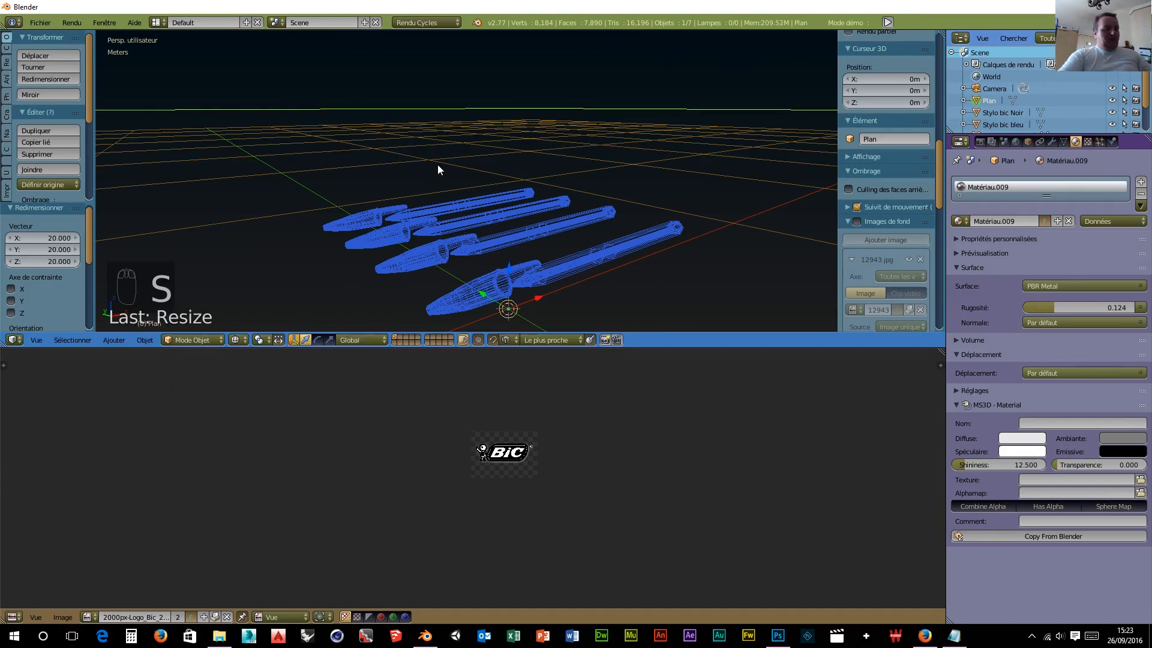
# Step: Align the camera to the current perspective view of the pens
pyautogui.press('ctrl+alt+KP_0')
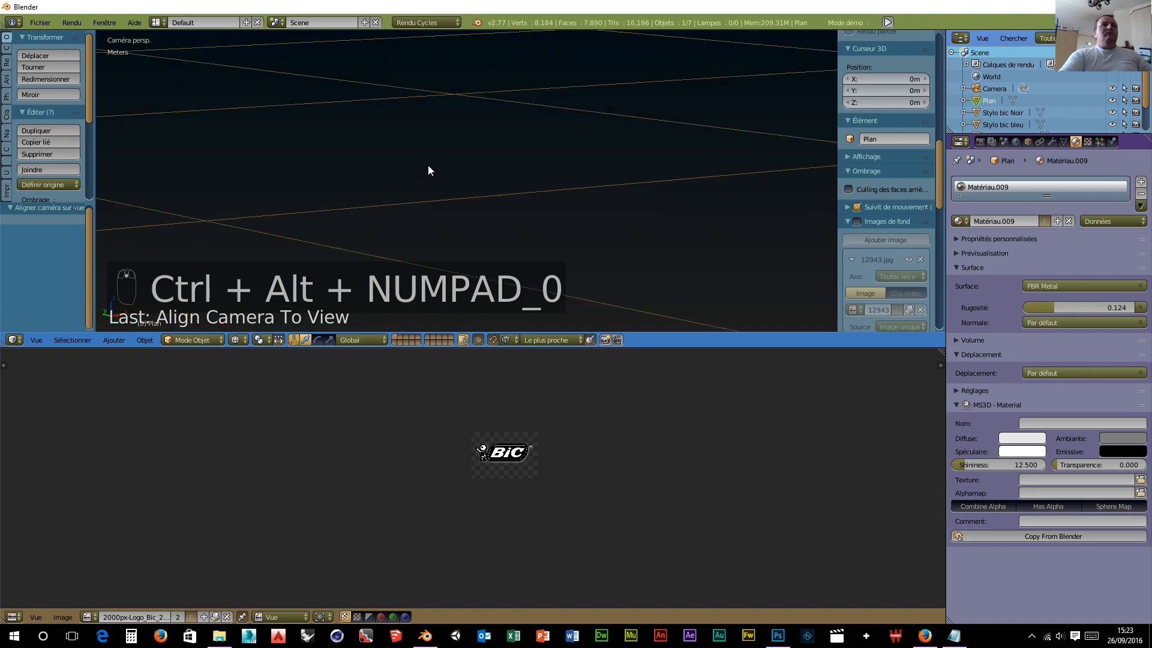
pyautogui.scroll(-3, 430, 174)
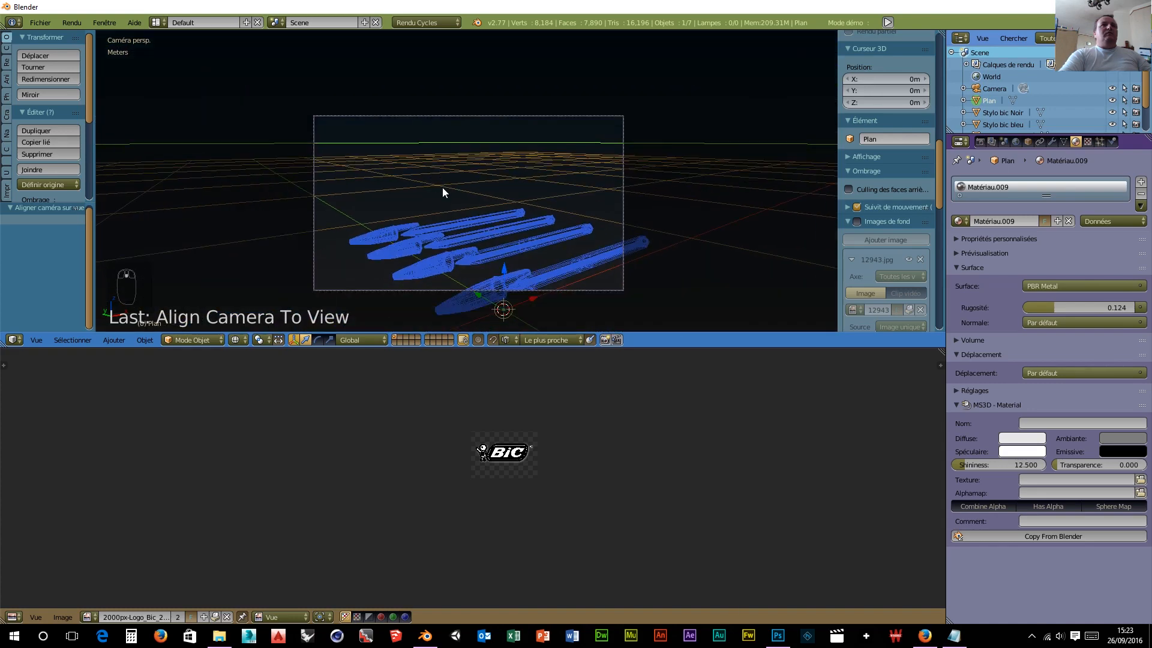
pyautogui.keyDown('shift'); pyautogui.moveTo(506, 238); pyautogui.dragTo(502, 181, button='middle'); pyautogui.keyUp('shift')
# Step: Select the camera, lock it to the view, and reframe the shot so all four pens fit inside the camera border
pyautogui.rightClick(620, 161)
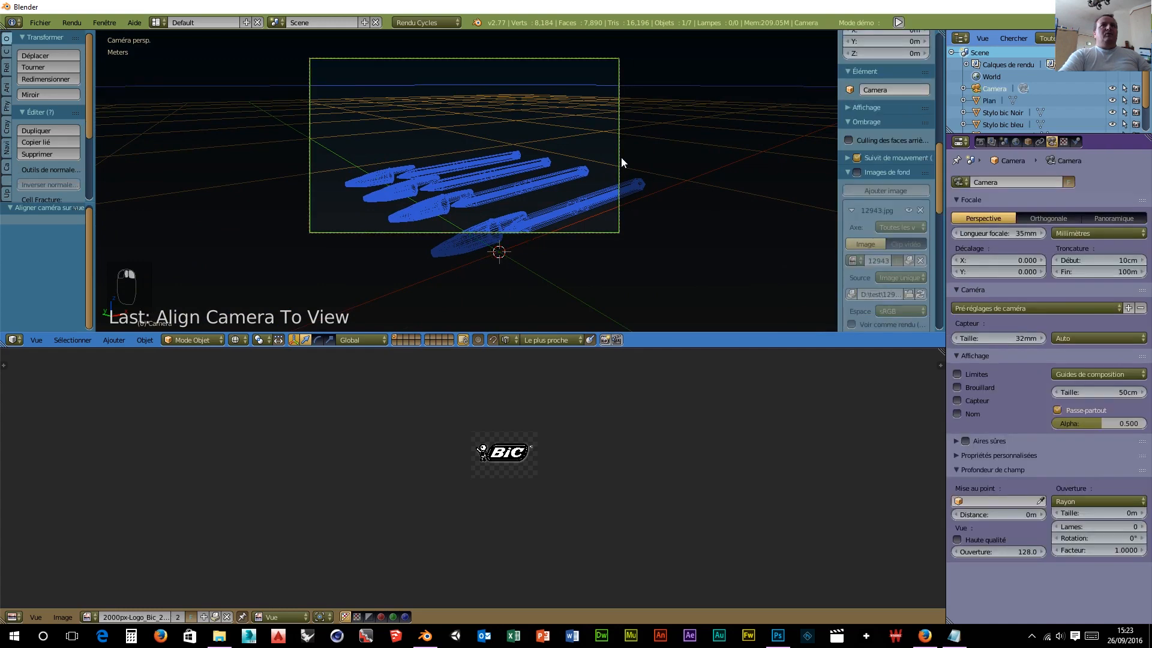
pyautogui.scroll(10, 867, 149)
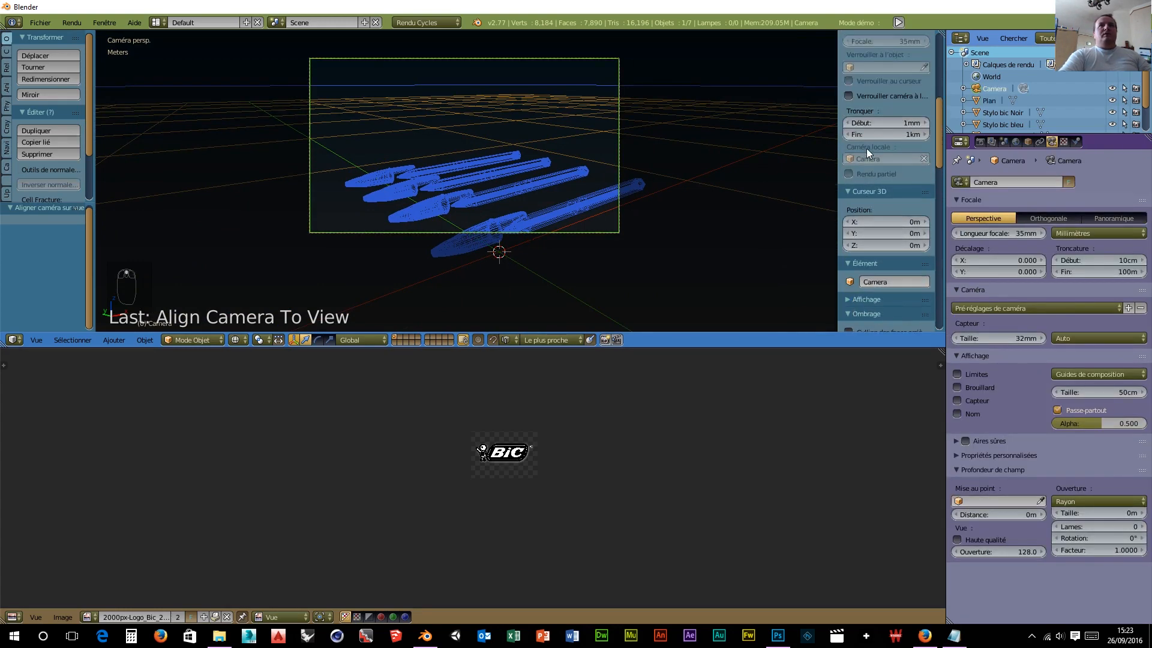
pyautogui.click(847, 264)
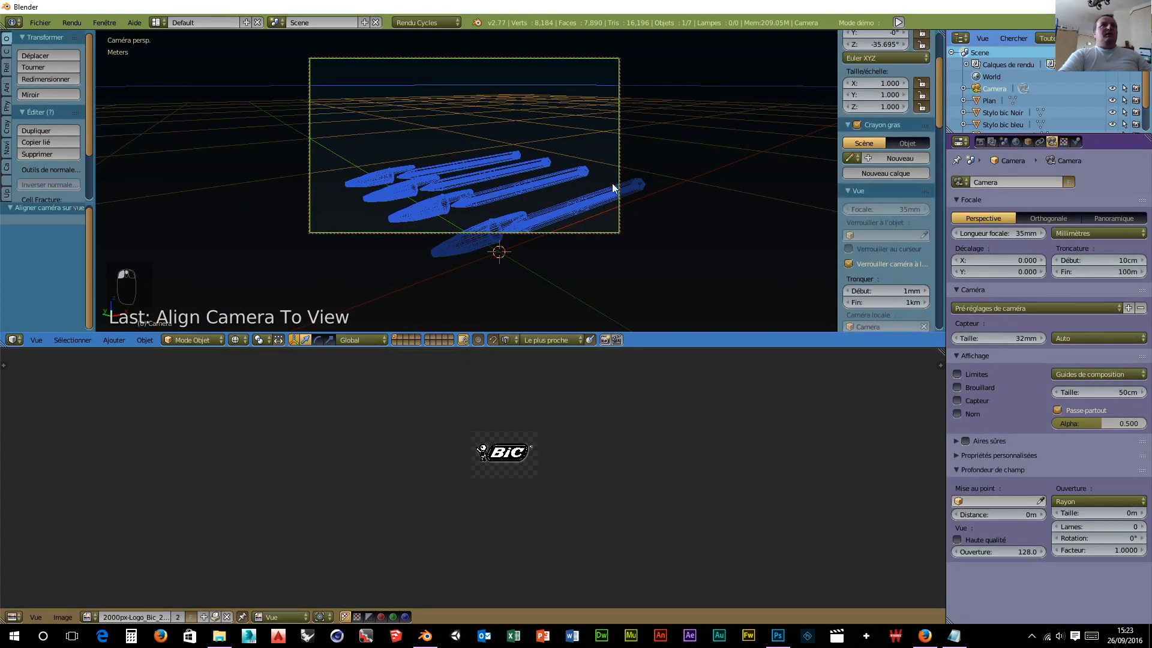
pyautogui.keyDown('shift'); pyautogui.moveTo(604, 156); pyautogui.dragTo(507, 139, button='middle'); pyautogui.keyUp('shift')
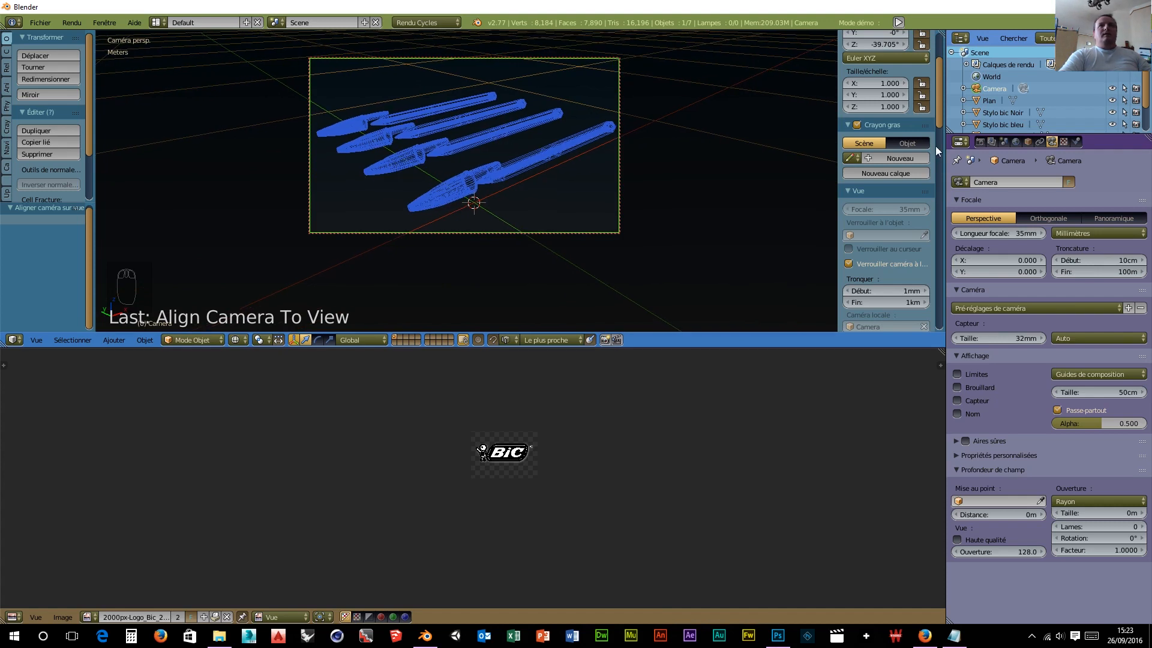
# Step: Expand the sampling settings in the render properties and start rendering the still image
pyautogui.click(979, 142)
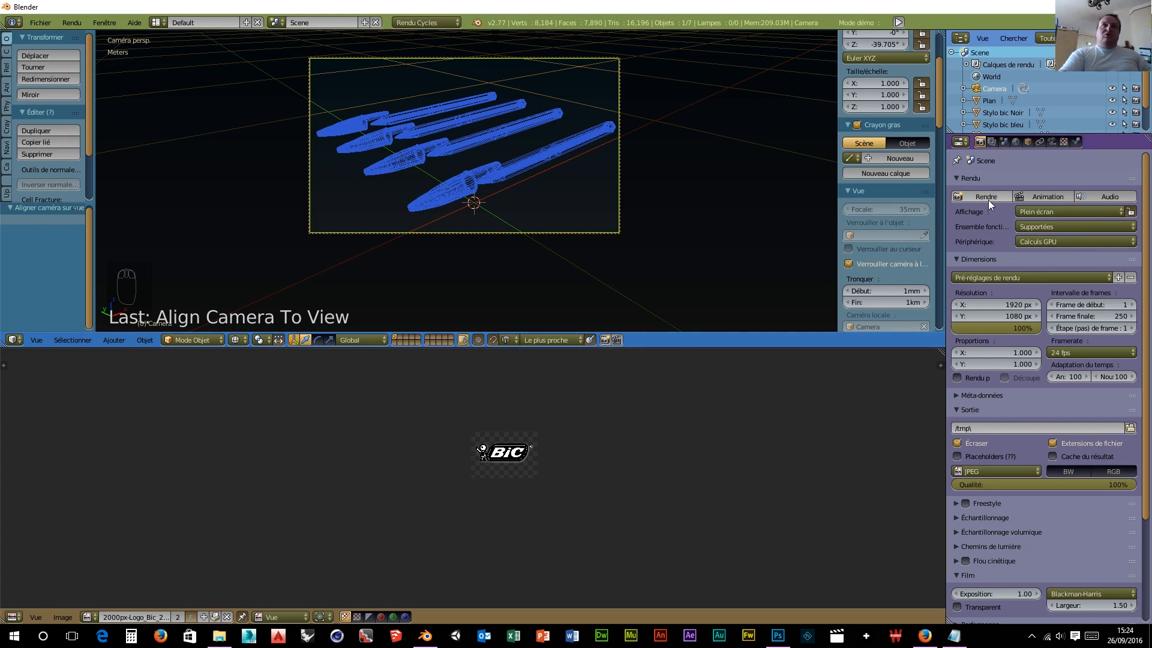
pyautogui.click(958, 517)
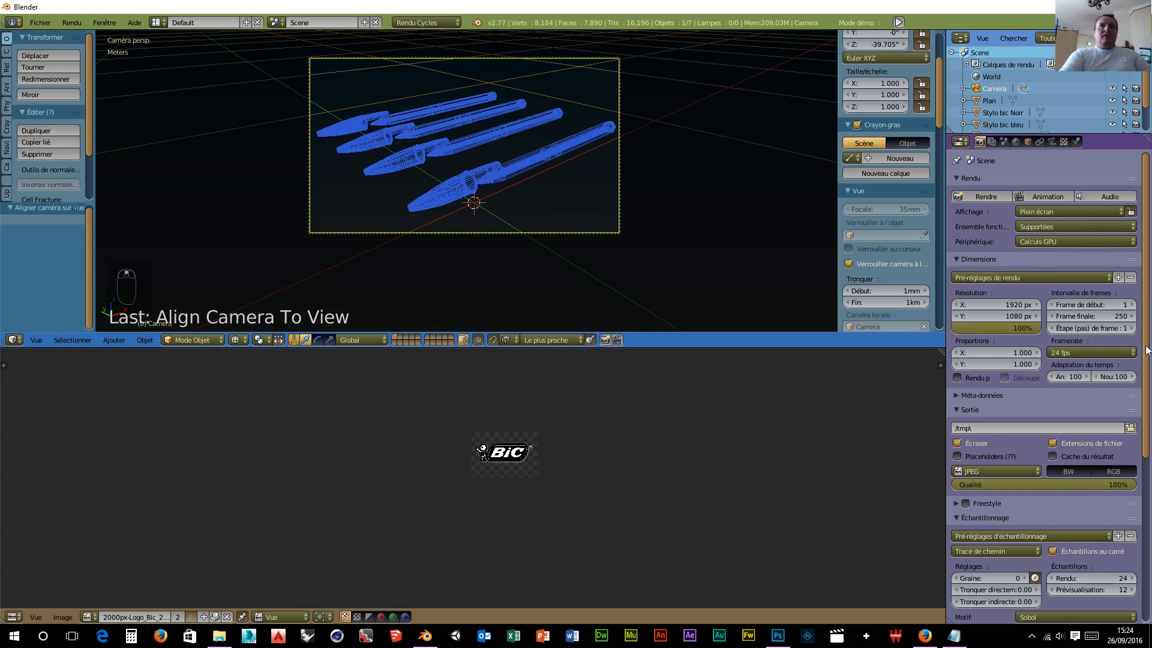
pyautogui.click(978, 195)
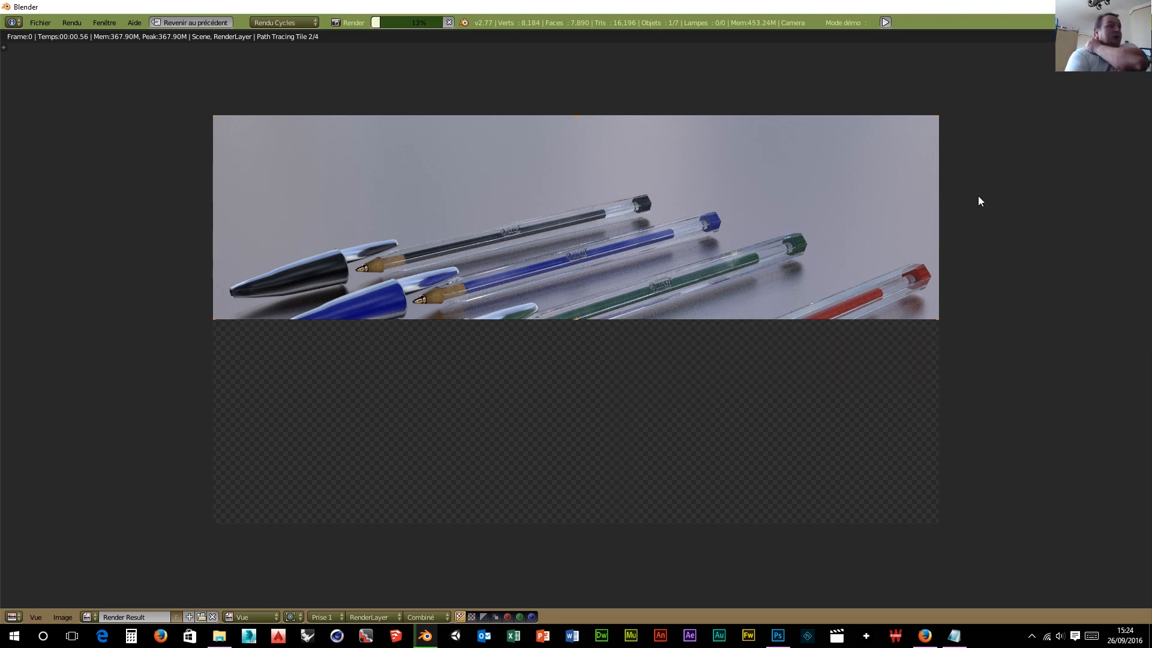
# Step: Switch to the "Objet pour le bureau" note in Notepad, replace the XX beside "bic" with "Fait", and close the note
pyautogui.click(955, 638)
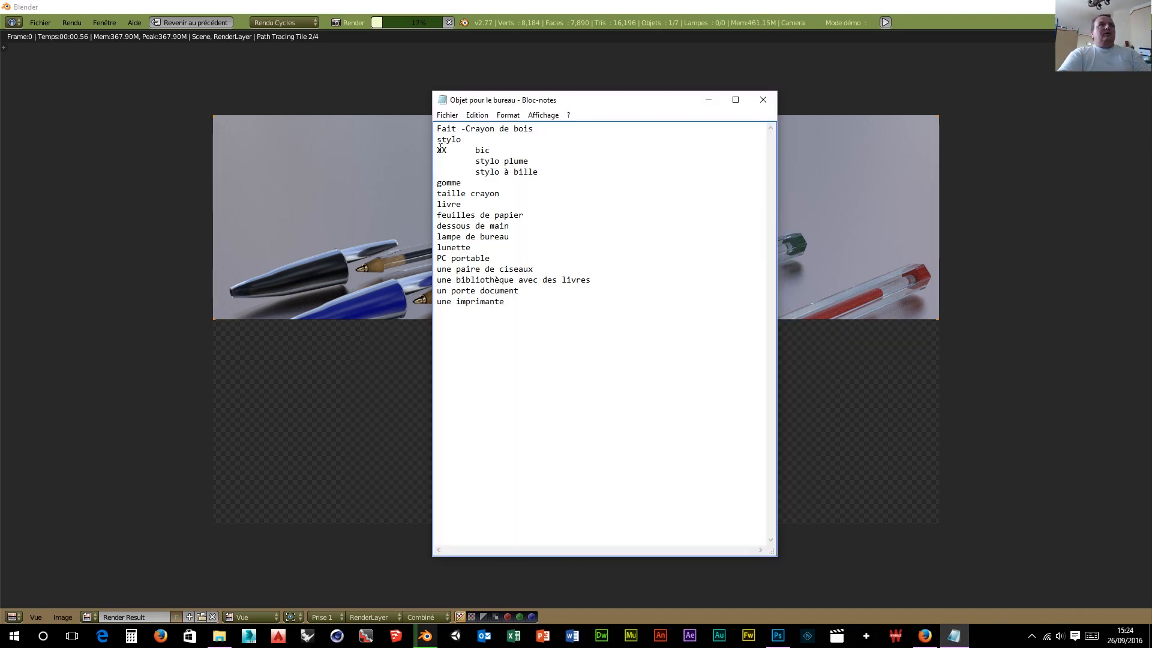
pyautogui.doubleClick(442, 150)
pyautogui.write('Fait')
pyautogui.moveTo(475, 161); pyautogui.dragTo(524, 161)
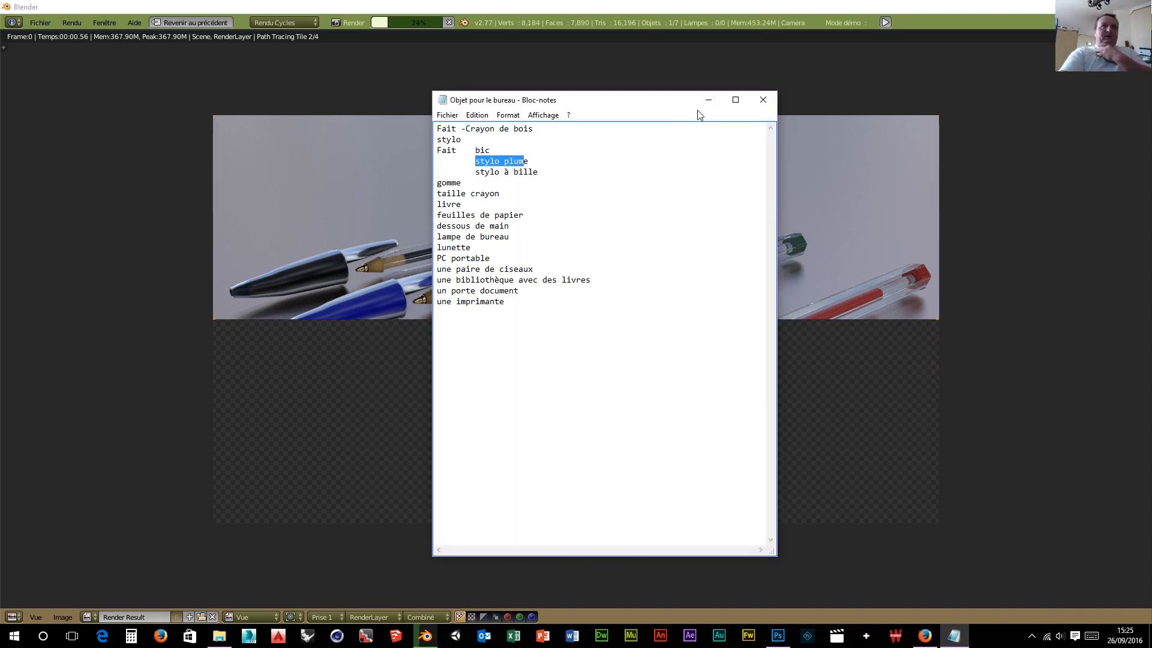
pyautogui.click(763, 99)
pyautogui.click(510, 335)
# Step: Cancel the render in progress in Blender
pyautogui.click(451, 23)
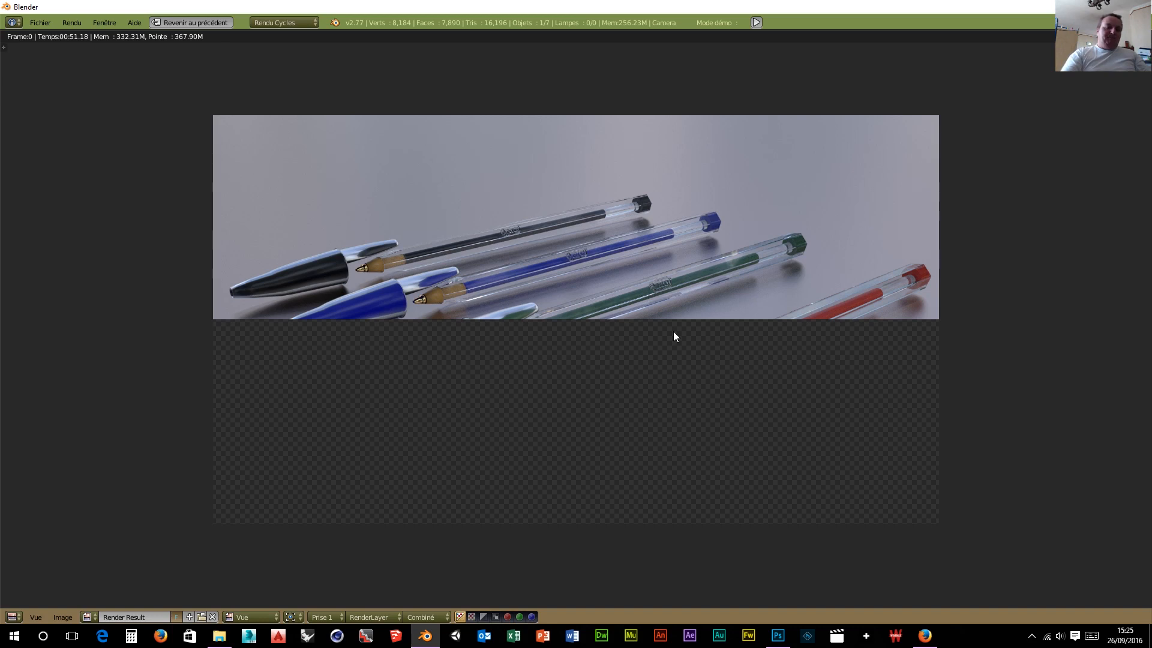
pyautogui.hotkey('alt', 'F9')
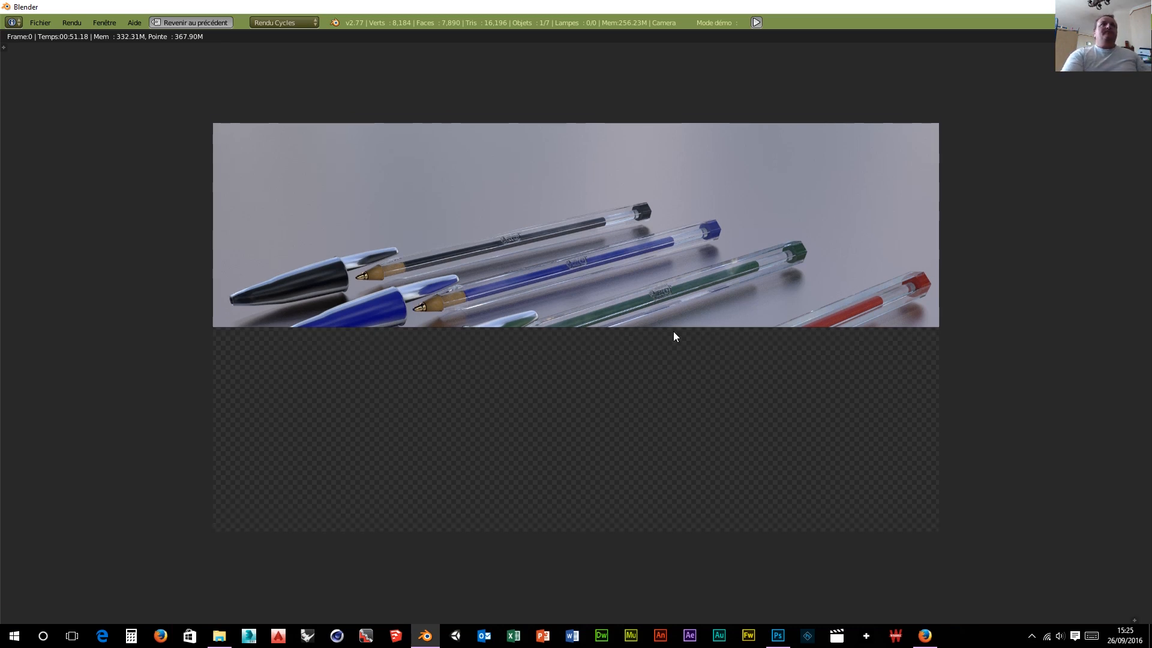